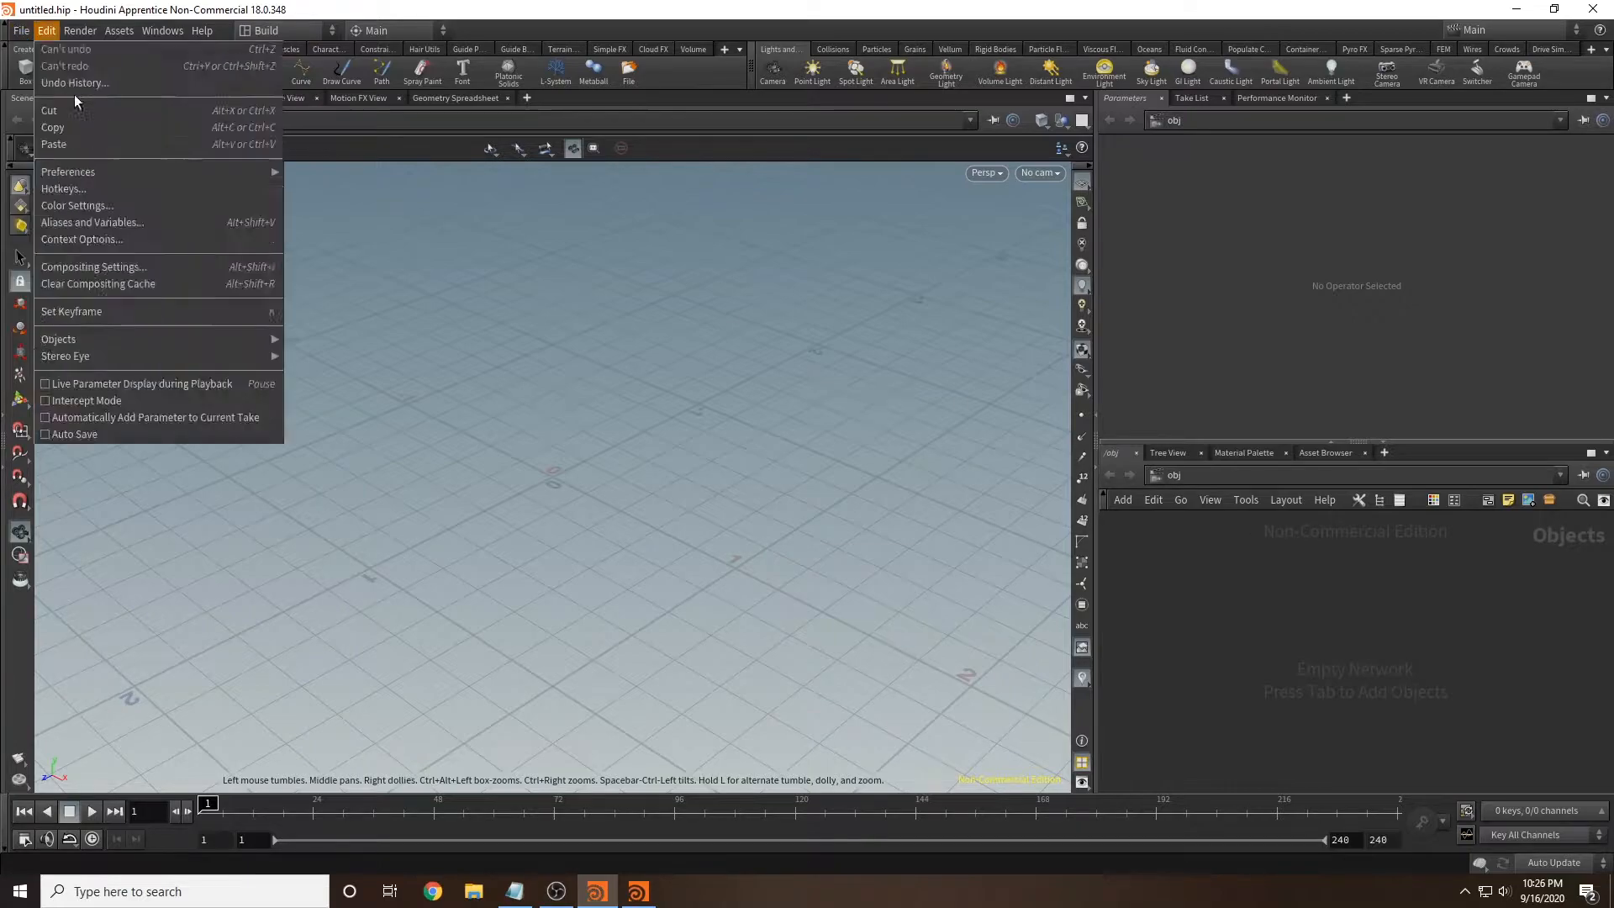
Step: Set the project folder to E:/youtube/crystal ball/HoudiniProjects
left_click(306, 66)
left_click(36, 174)
double_click(229, 250)
right_click(368, 173)
left_click(588, 45)
type("crystal ball")
key("Return")
left_click(530, 425)
key("BackSpace")
left_click(222, 566)
Step: Save the scene in the project folder as crystal_ball
left_click(21, 31)
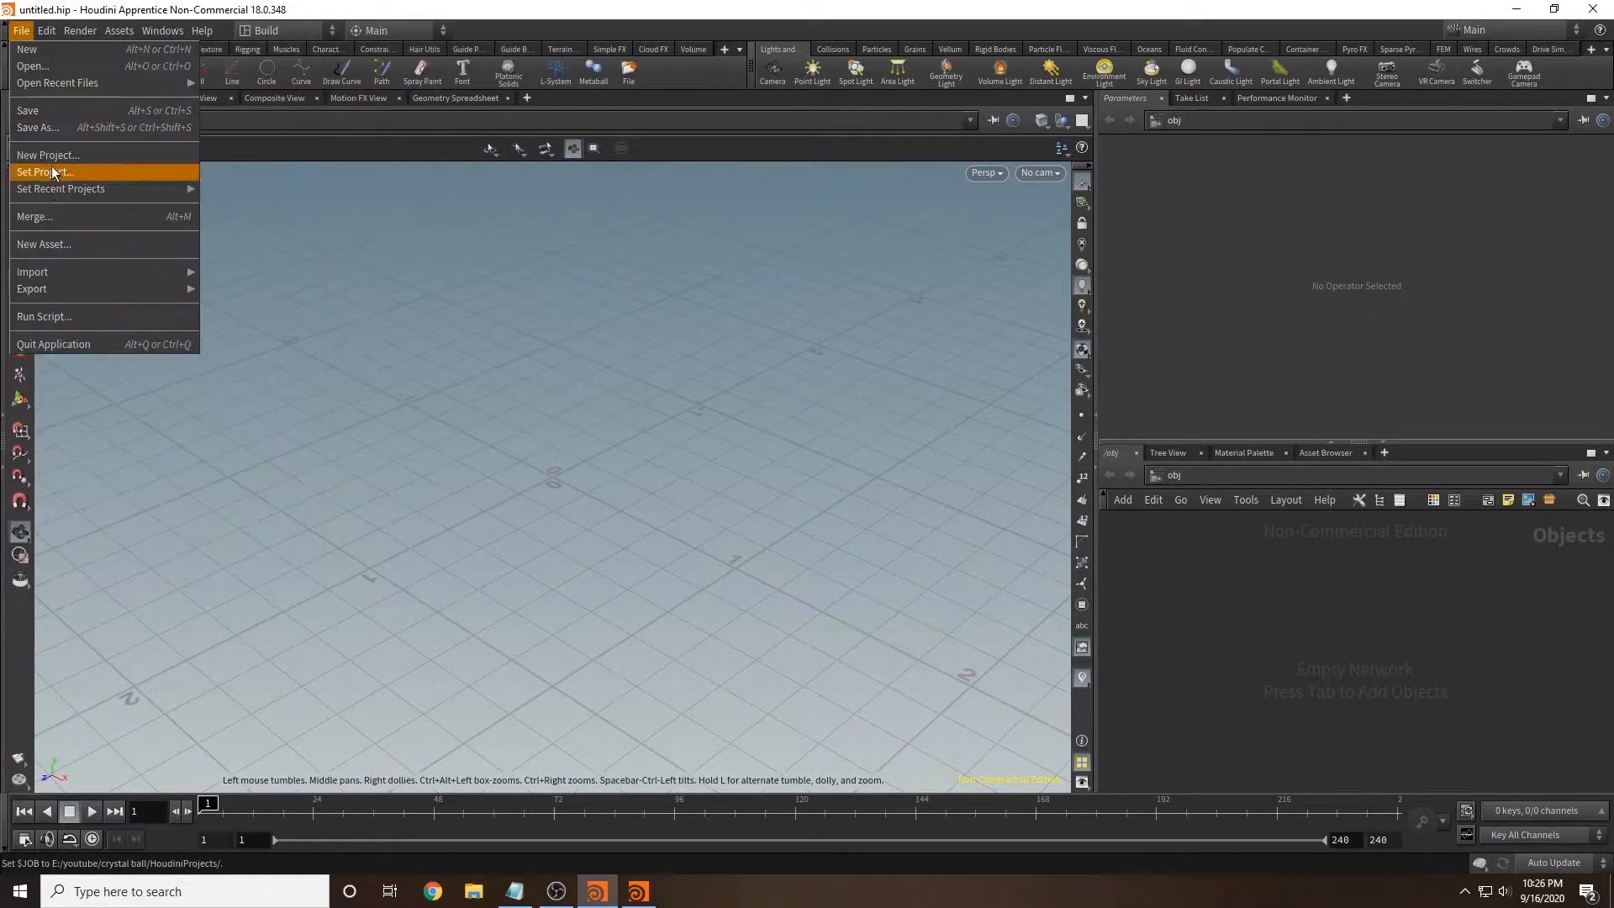
left_click(58, 129)
type("crystal_ball")
left_click(532, 427)
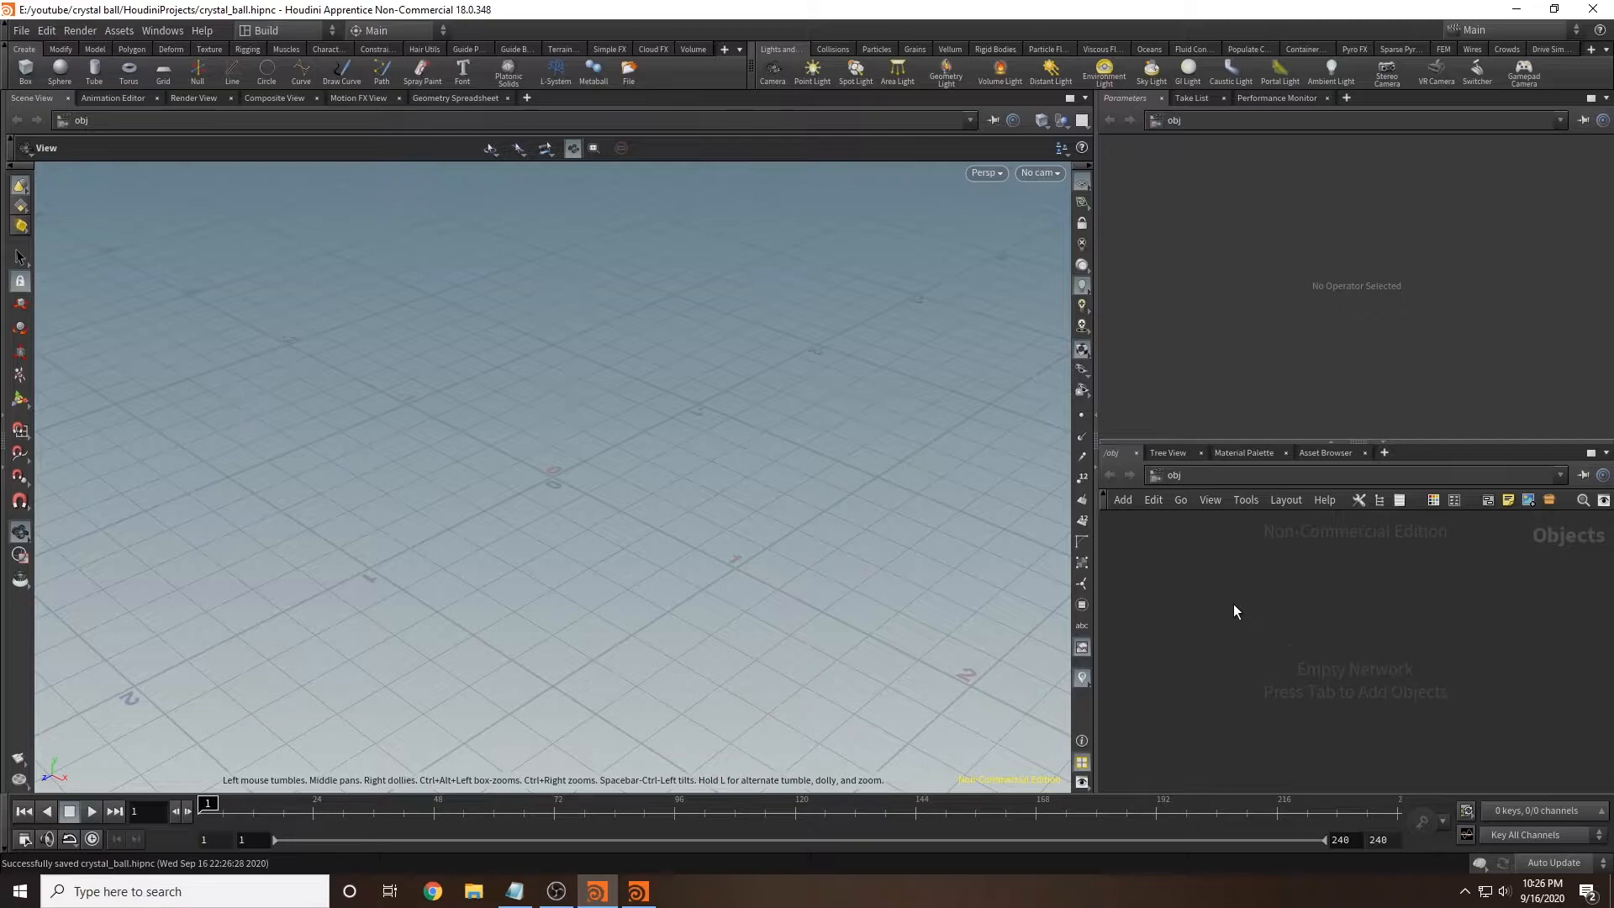
Step: Add a sphere geometry object to the object network
key("Tab")
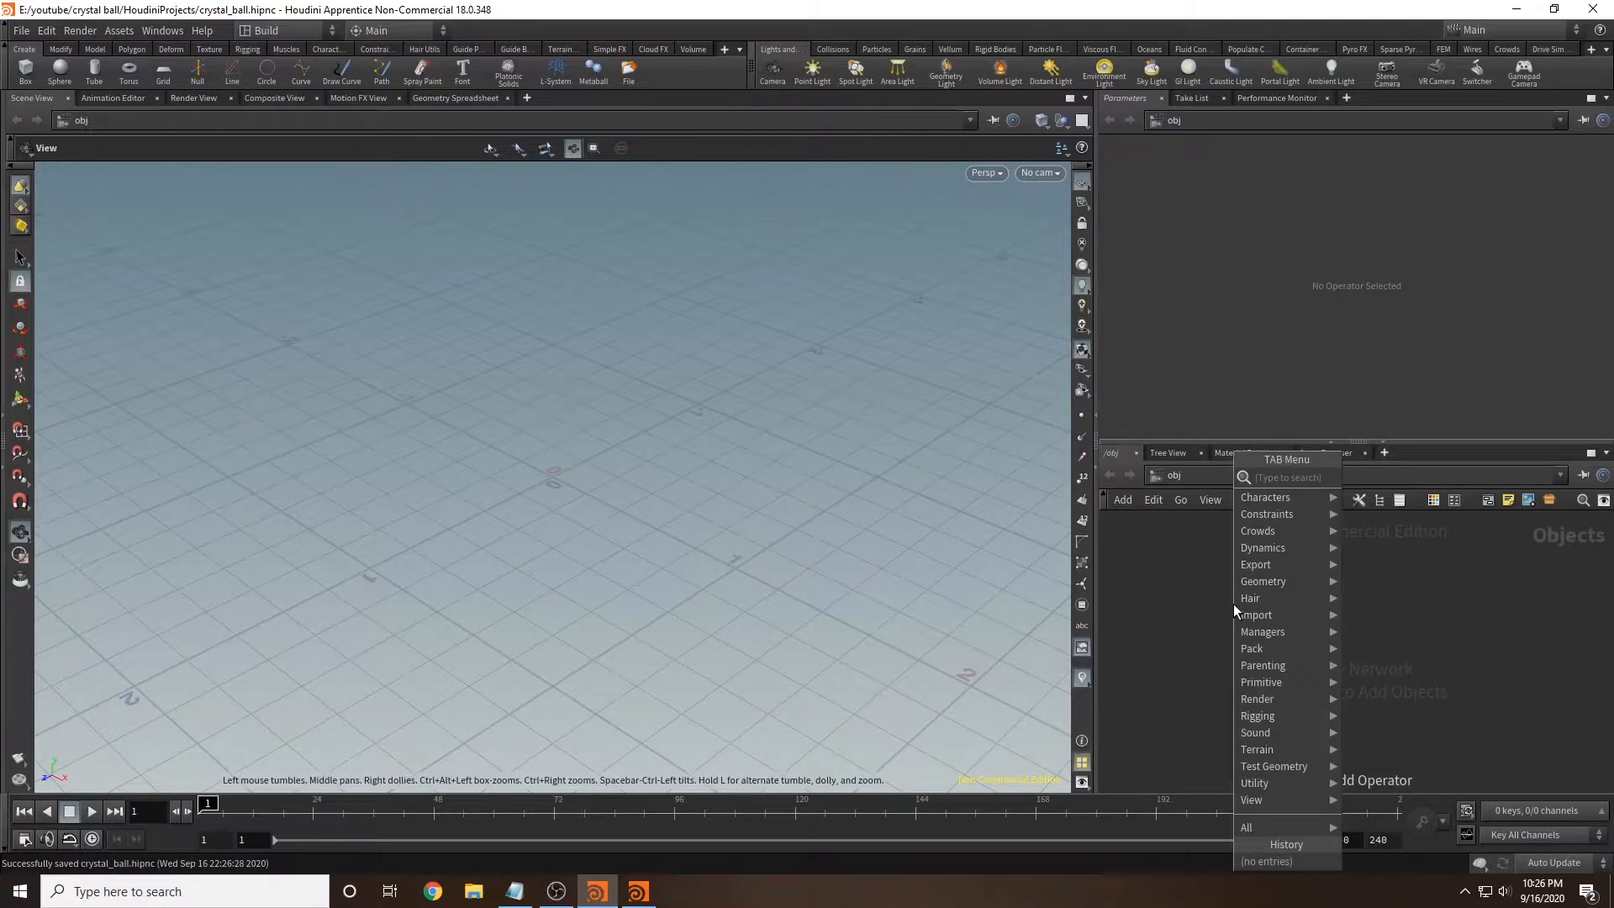
type("geo")
key("Return")
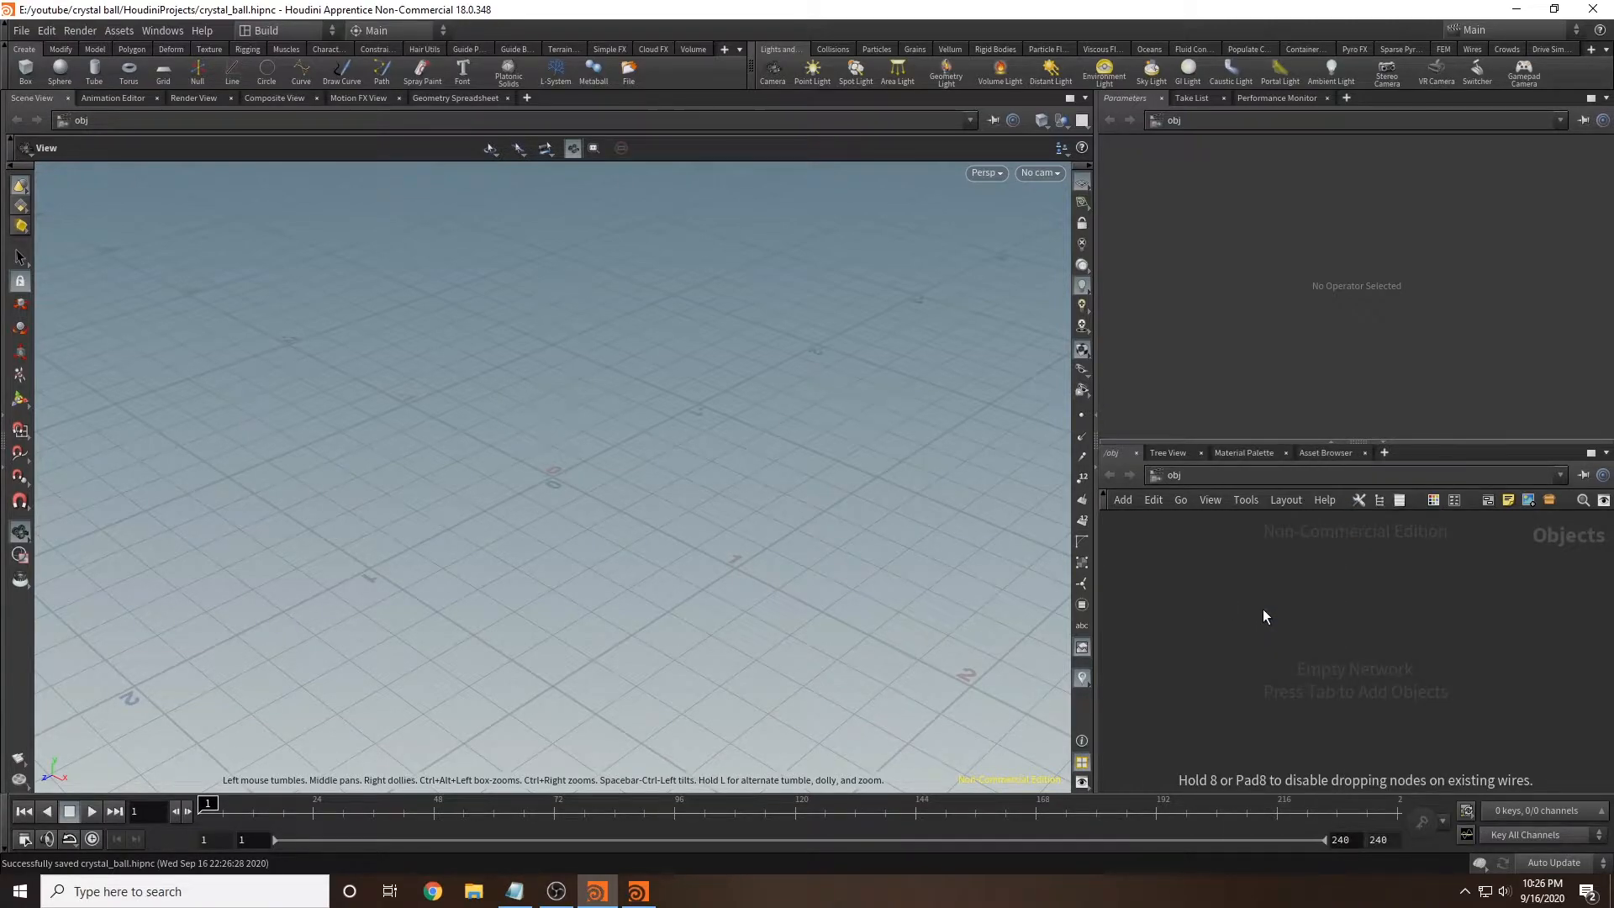
left_click(1263, 616)
scroll(824, 443, "down", 5)
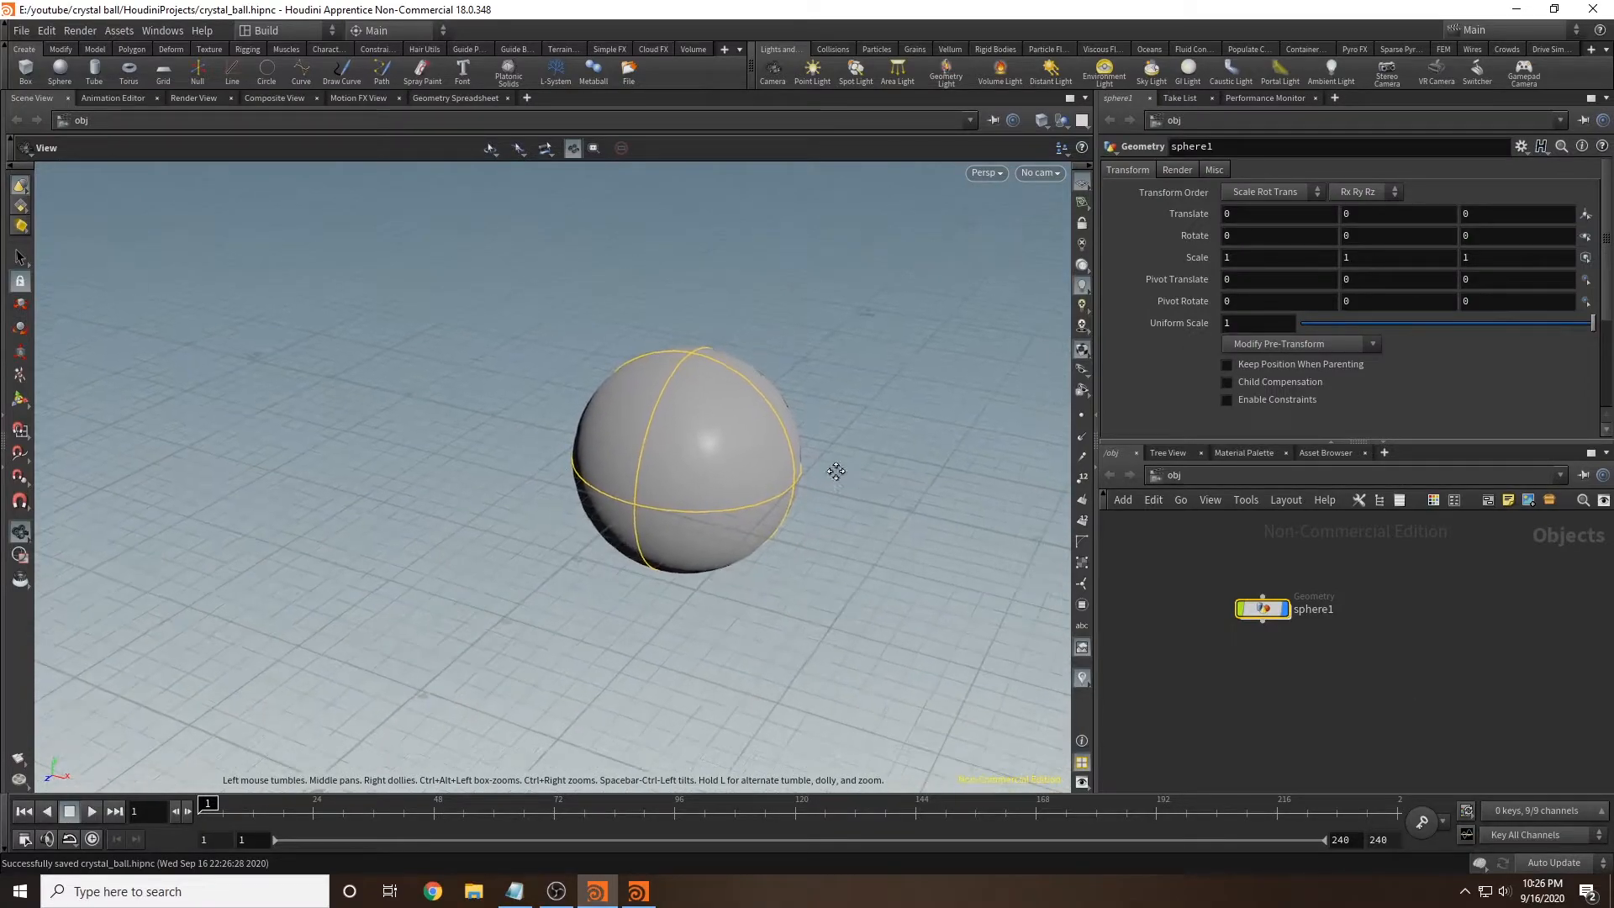
middle_click_drag(840, 476, 767, 436)
scroll(775, 439, "up", 3)
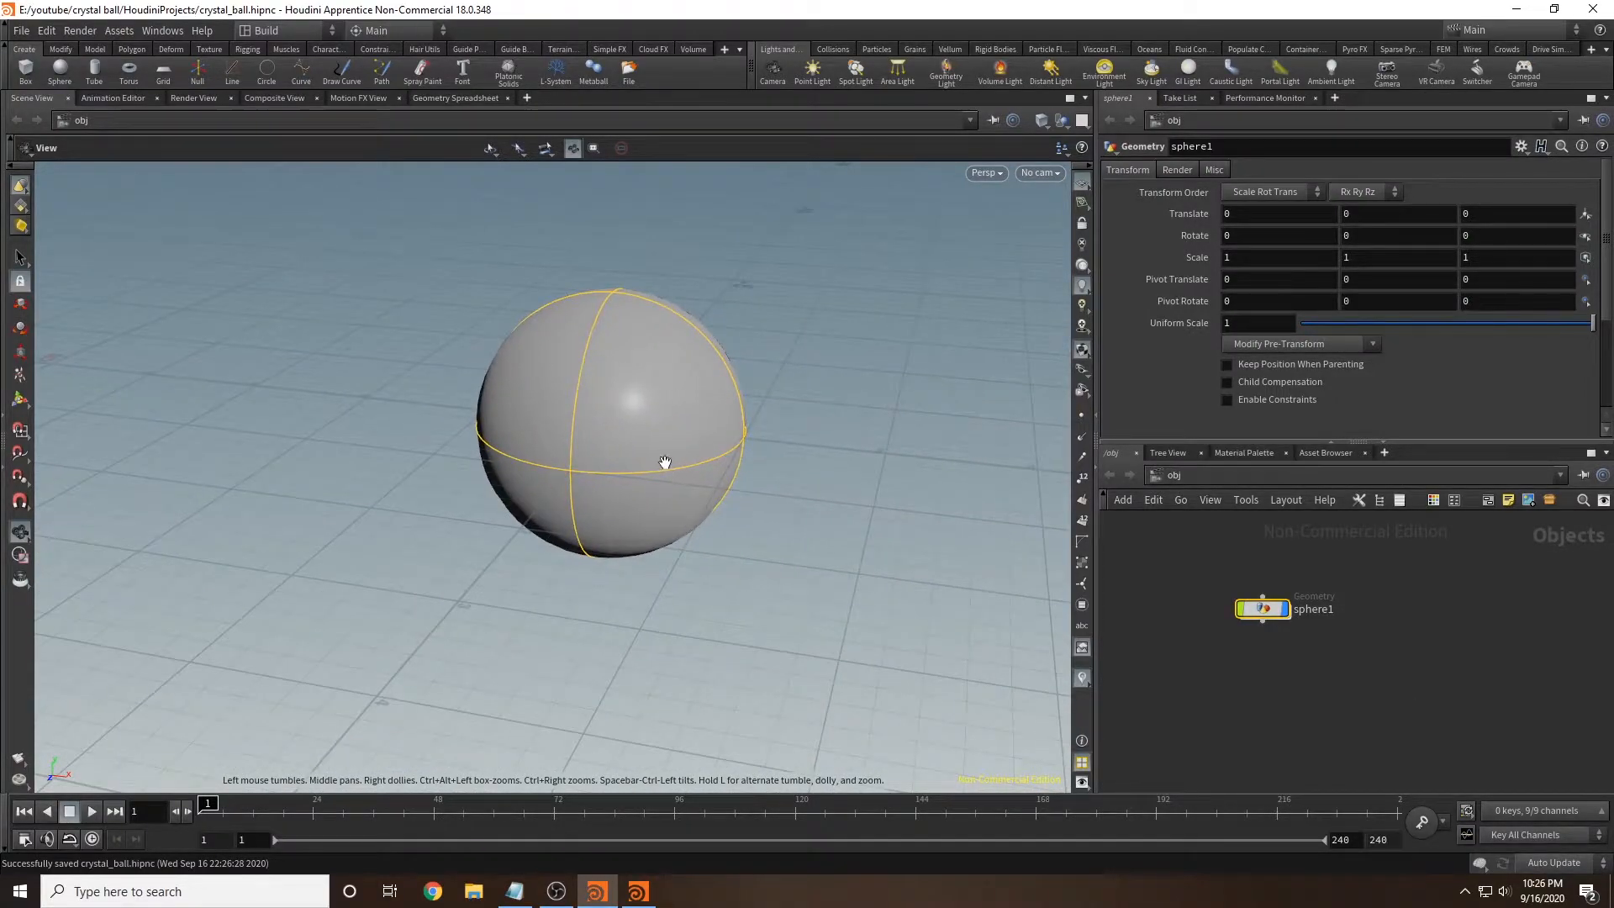
Step: Inside the sphere object, make the sphere a Polygon Mesh with 100 rows and 100 columns
double_click(1260, 605)
left_click(1264, 170)
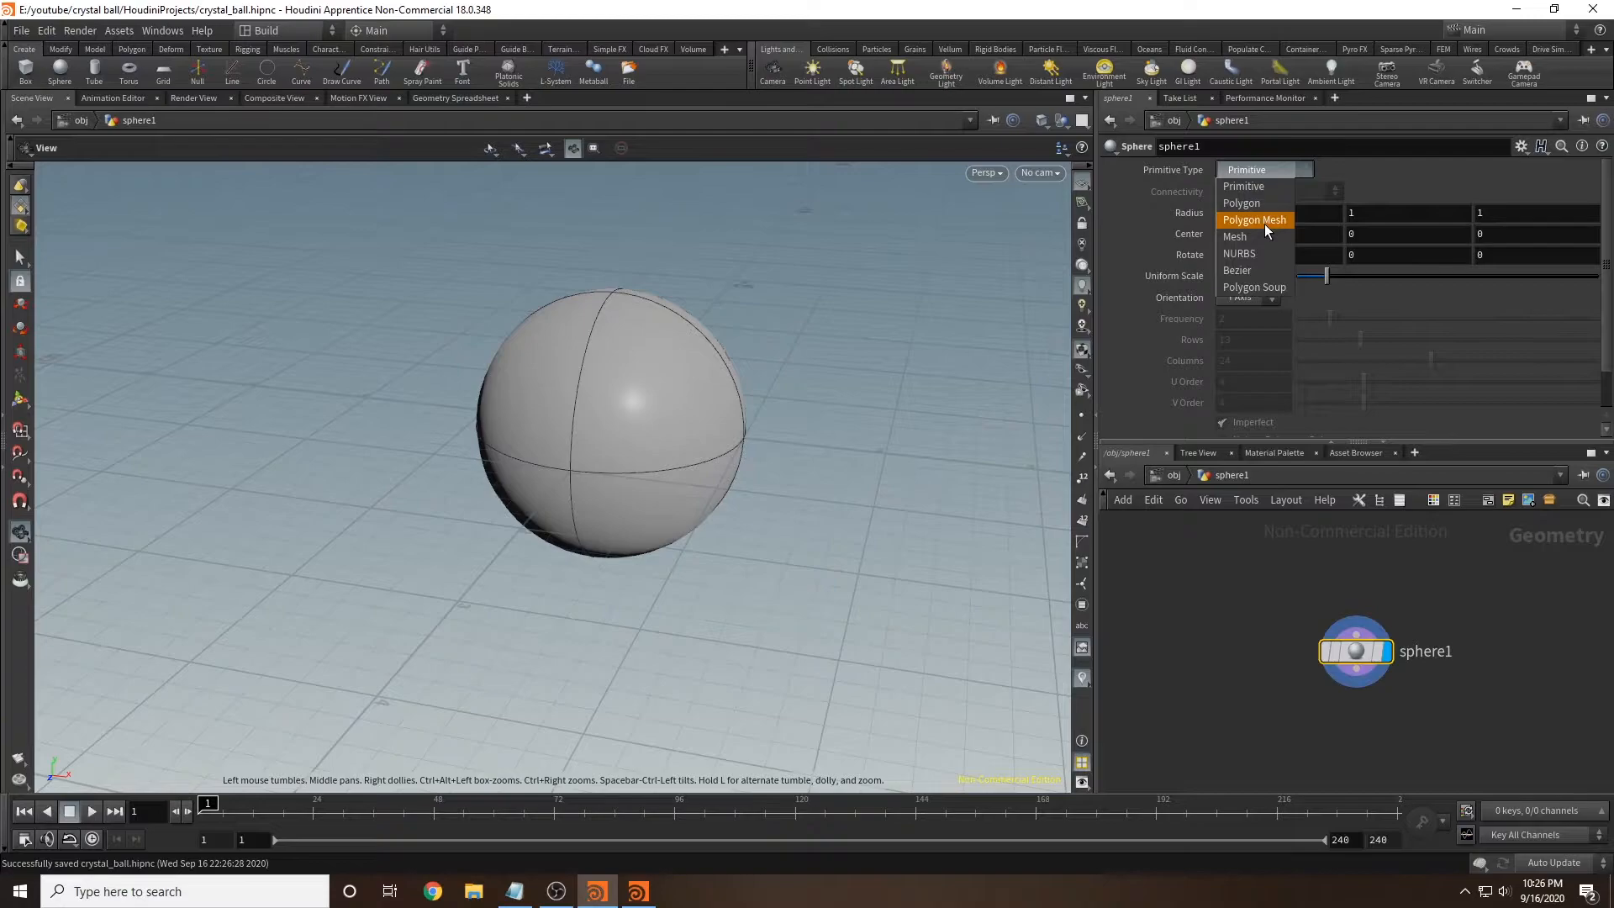
left_click(1264, 222)
double_click(1266, 339)
type("100")
key("Tab")
type("100")
key("Return")
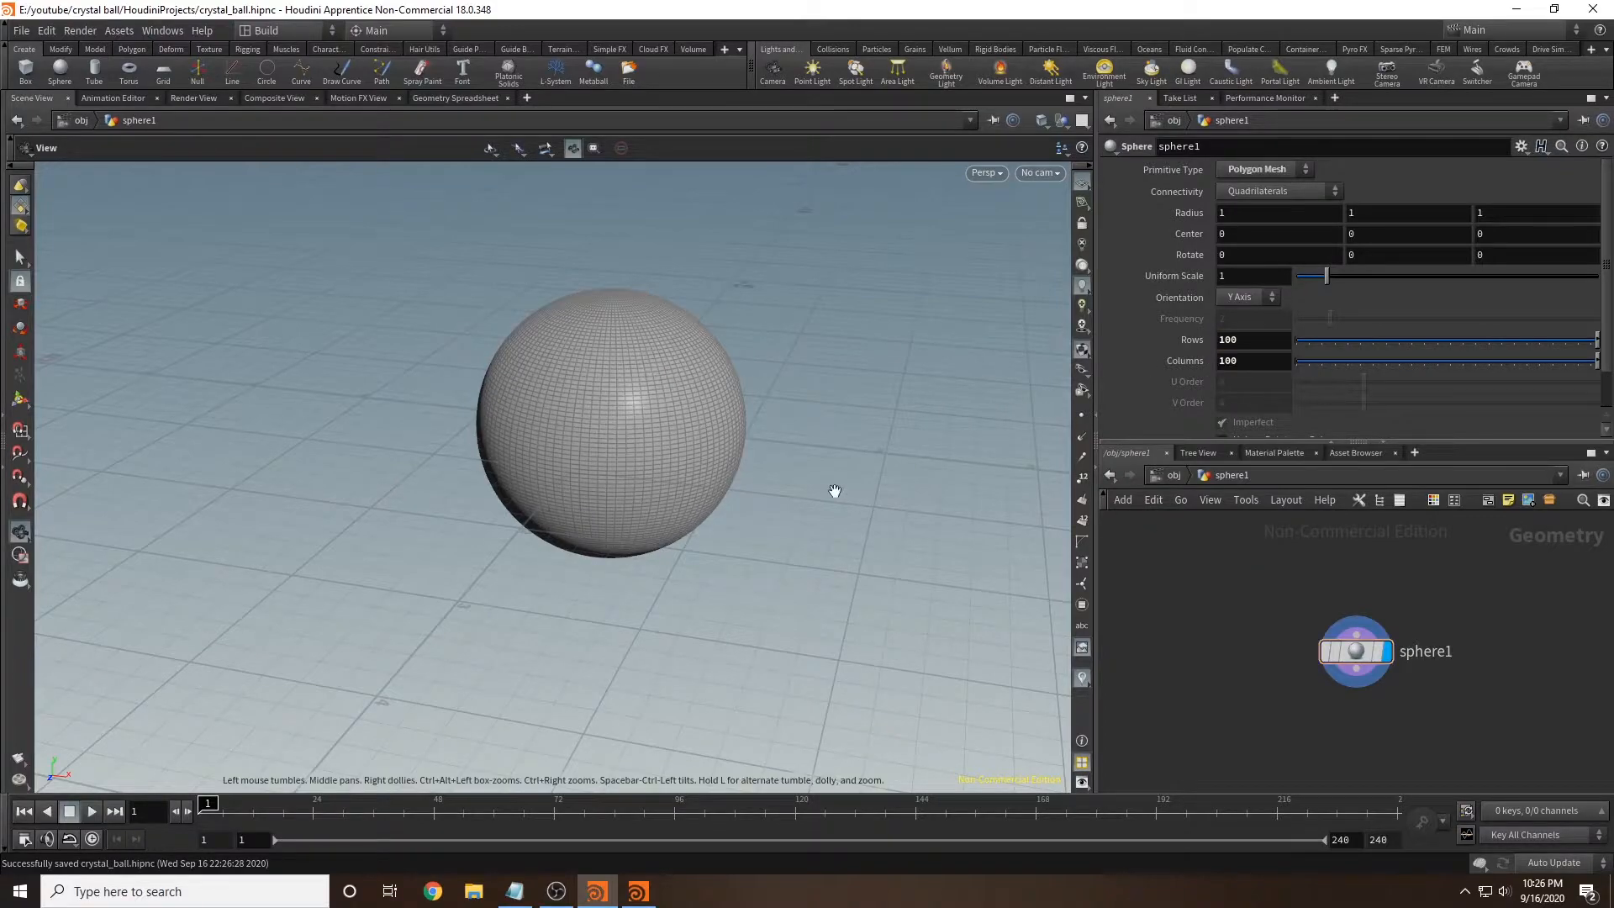
left_click_drag(804, 457, 813, 456)
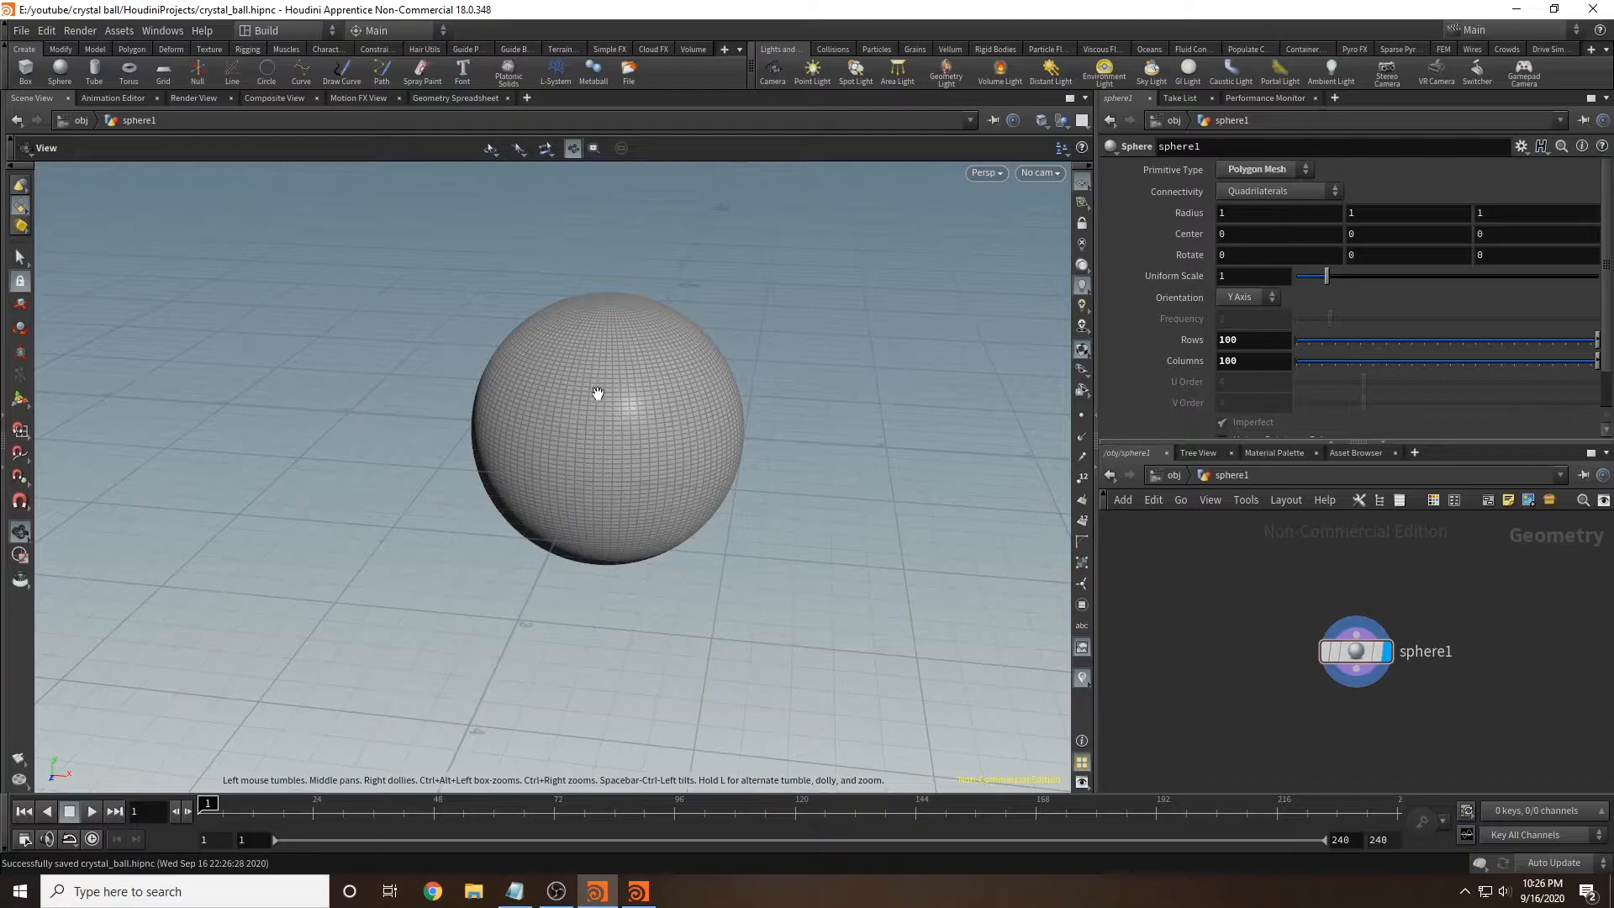
Step: Add a VDB from Polygons node fed by the sphere node and display its result
middle_click_drag(1252, 619, 1208, 531)
middle_click_drag(1384, 658, 1342, 628)
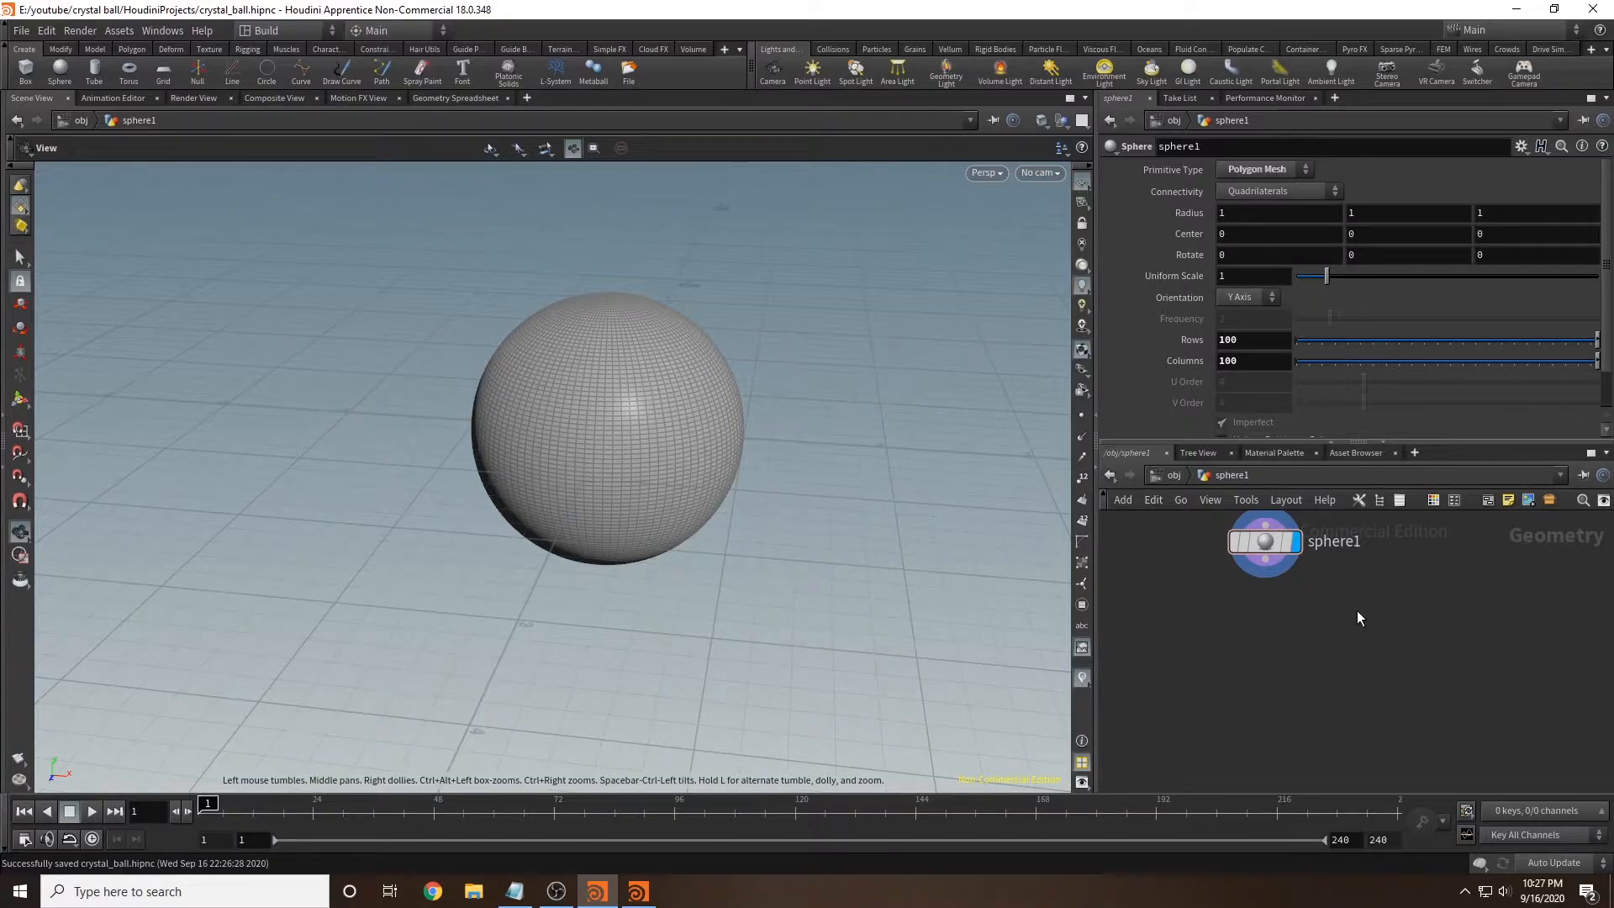
key("Tab")
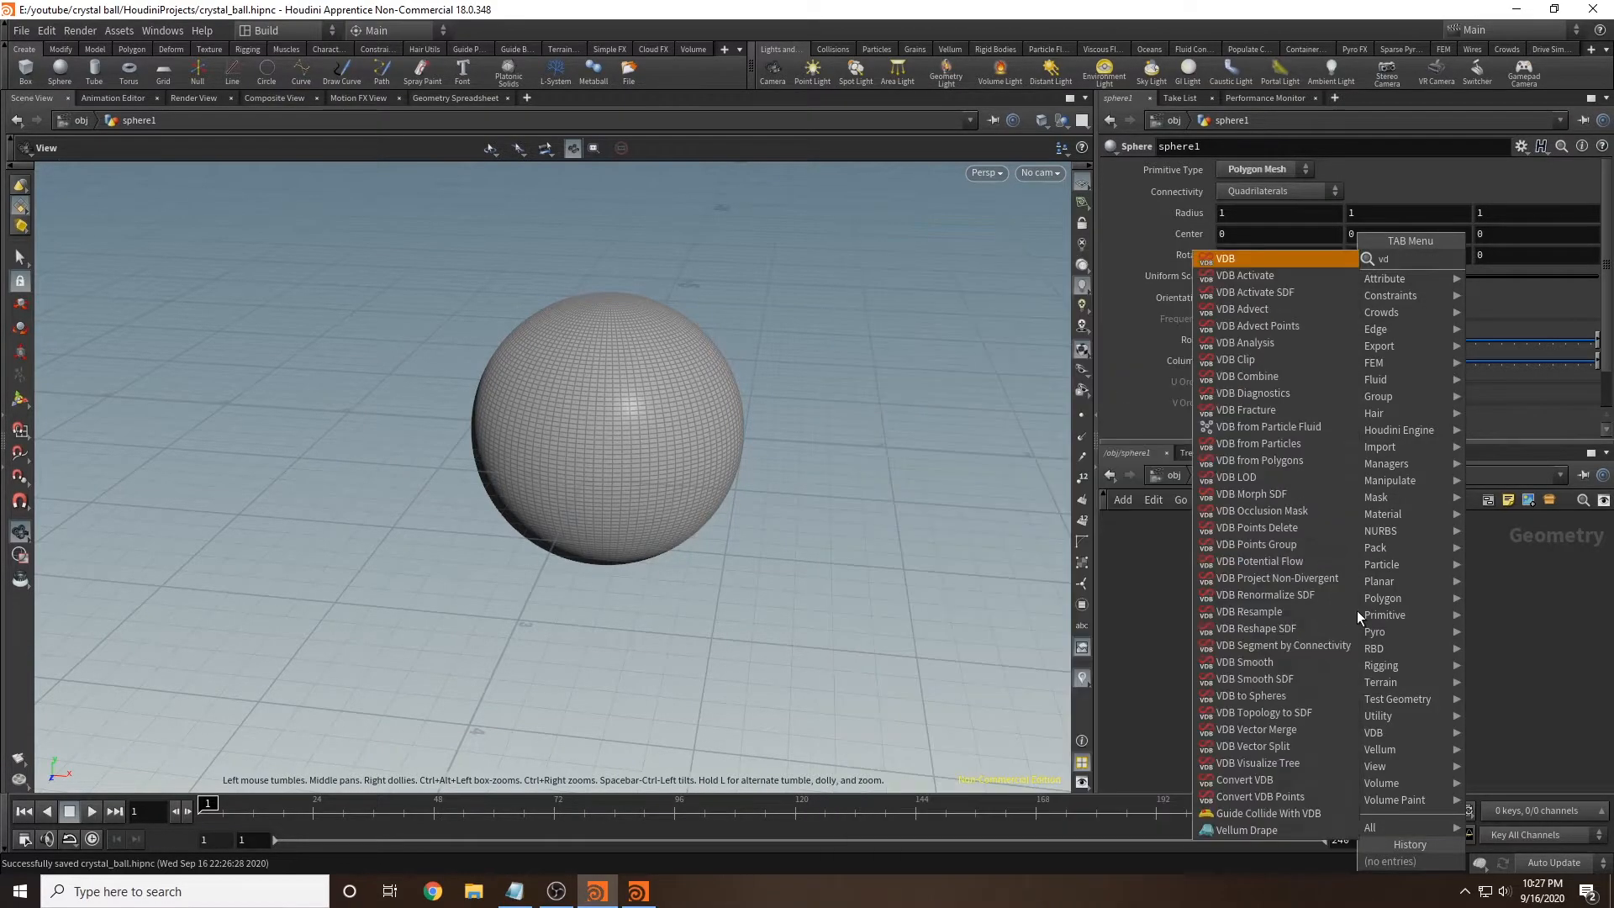
type("vdbfrompoly")
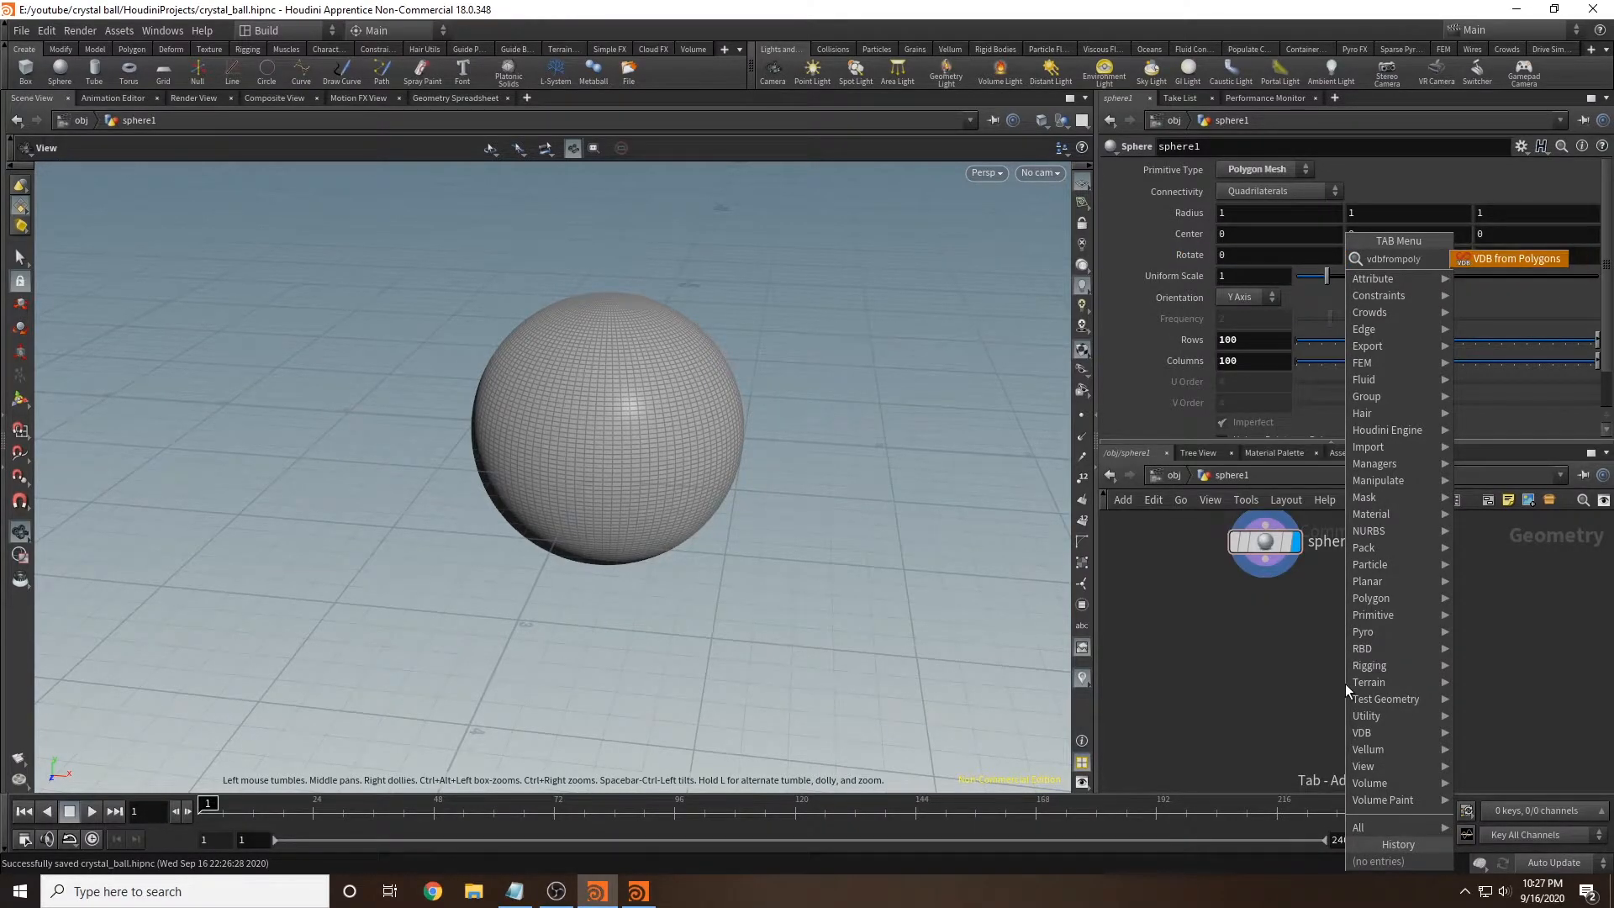
key("Return")
left_click(1309, 637)
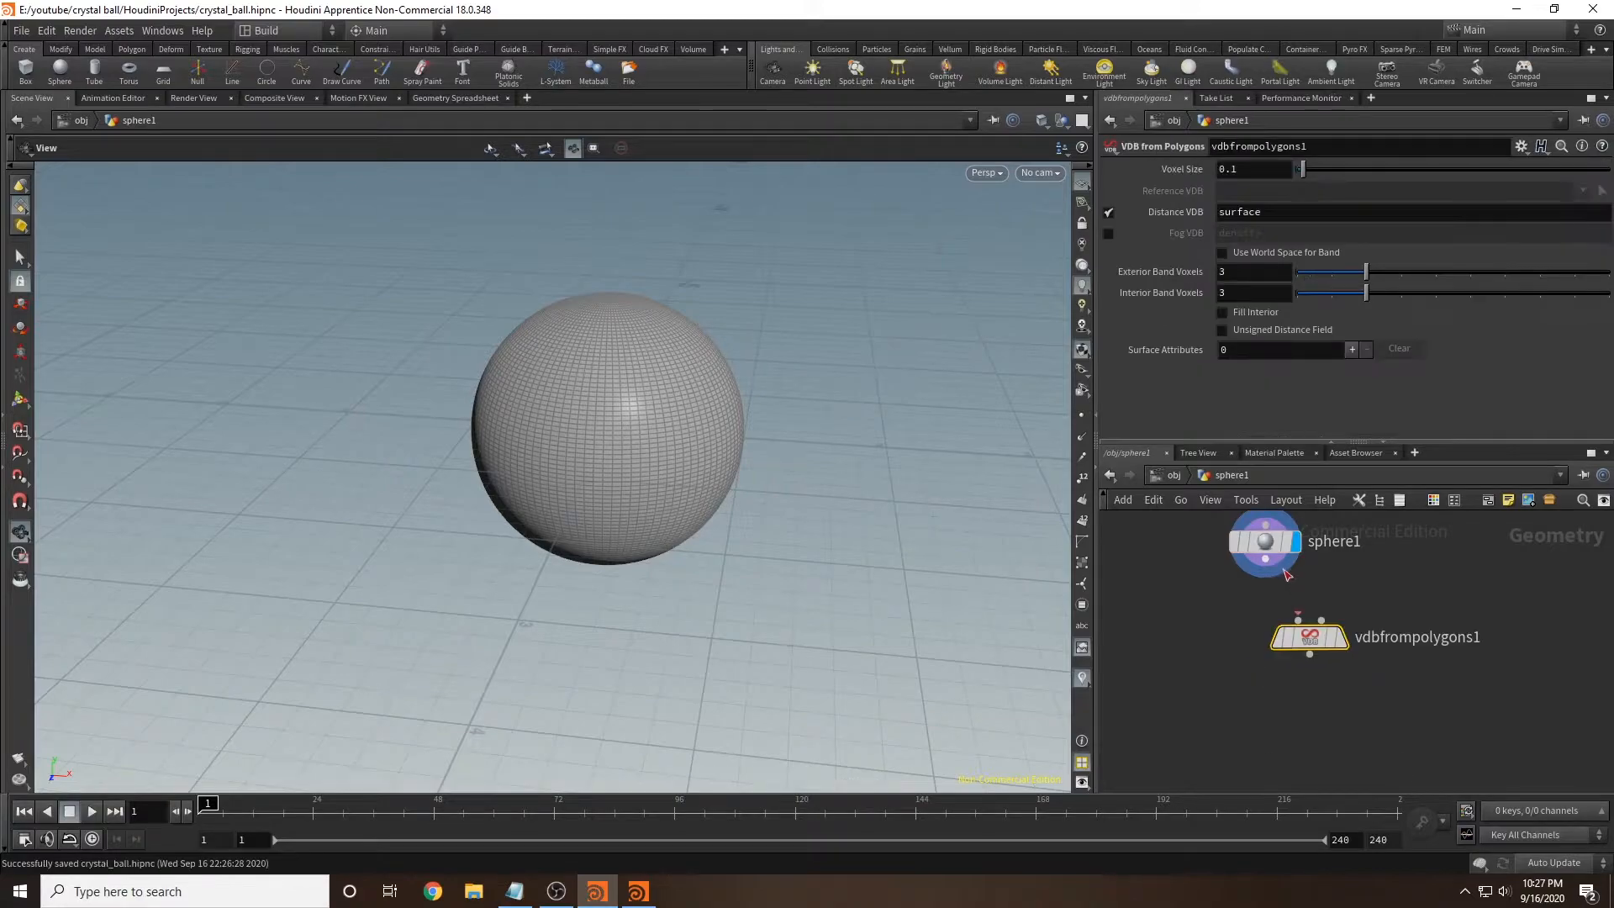
left_click(1342, 637)
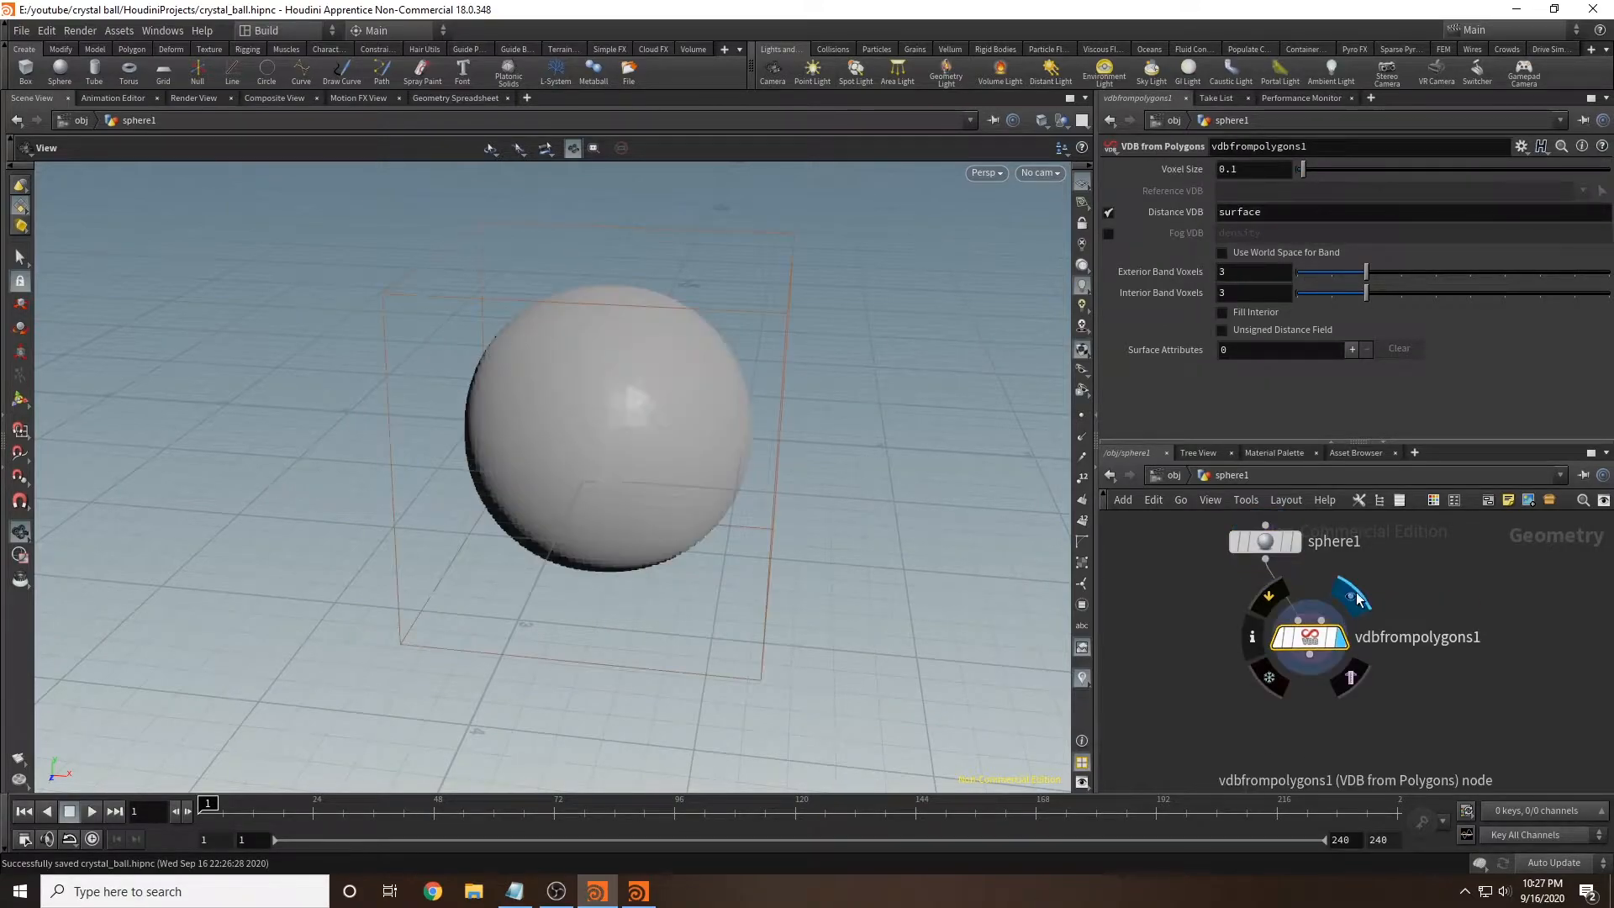
Step: Set the voxel size of the VDB from Polygons node to 0.05
left_click_drag(610, 461, 652, 447)
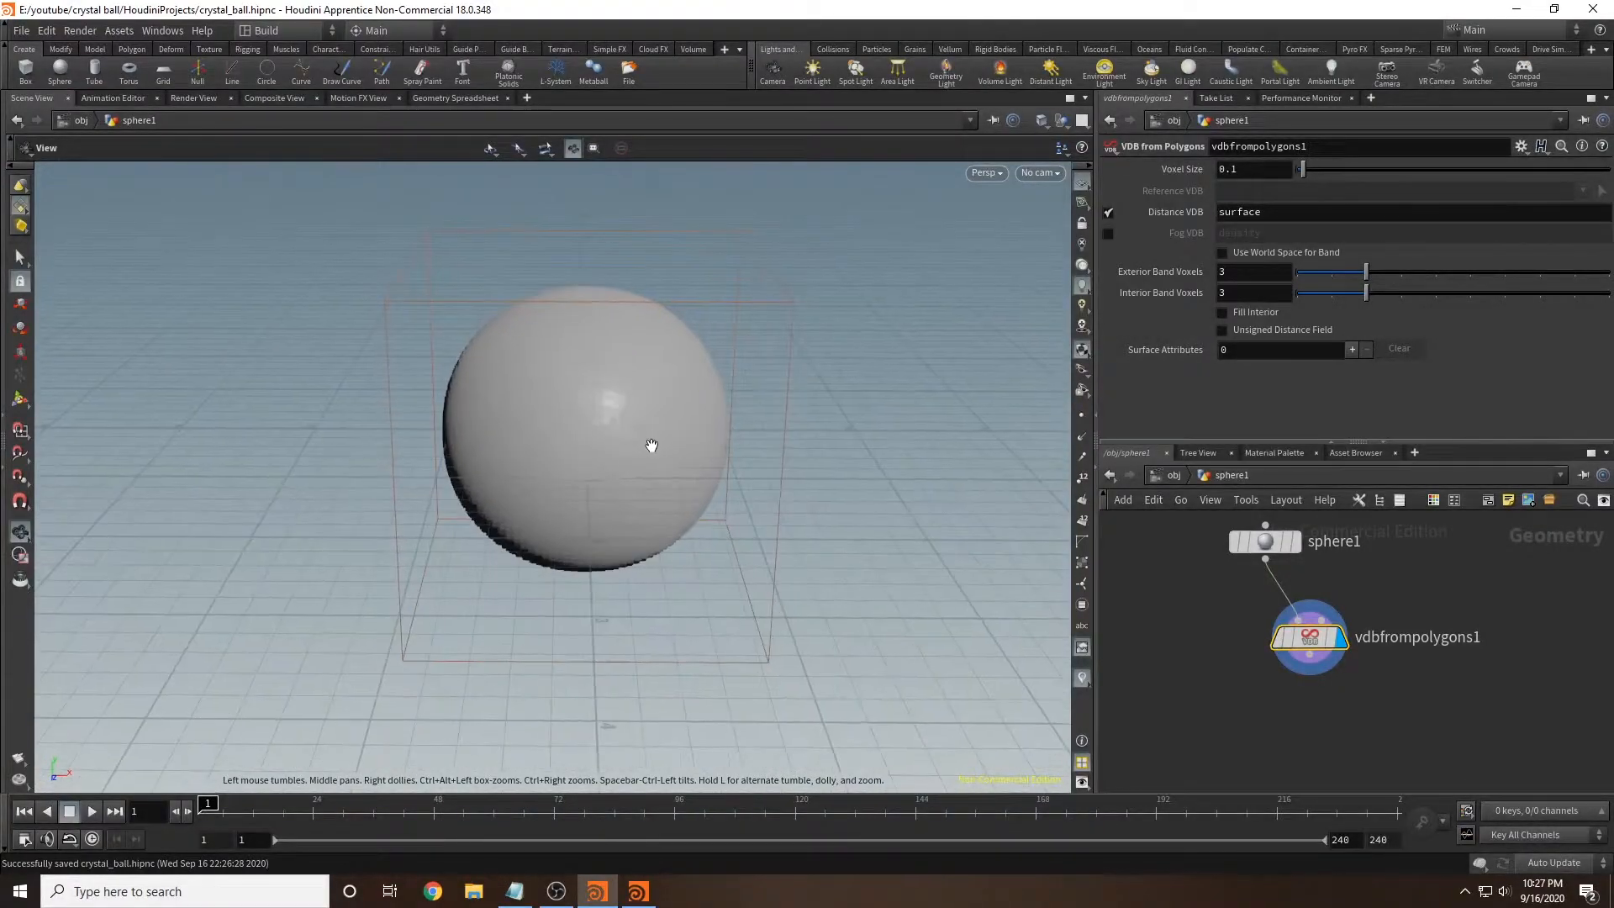
right_click_drag(652, 446, 617, 468)
left_click_drag(574, 470, 623, 501)
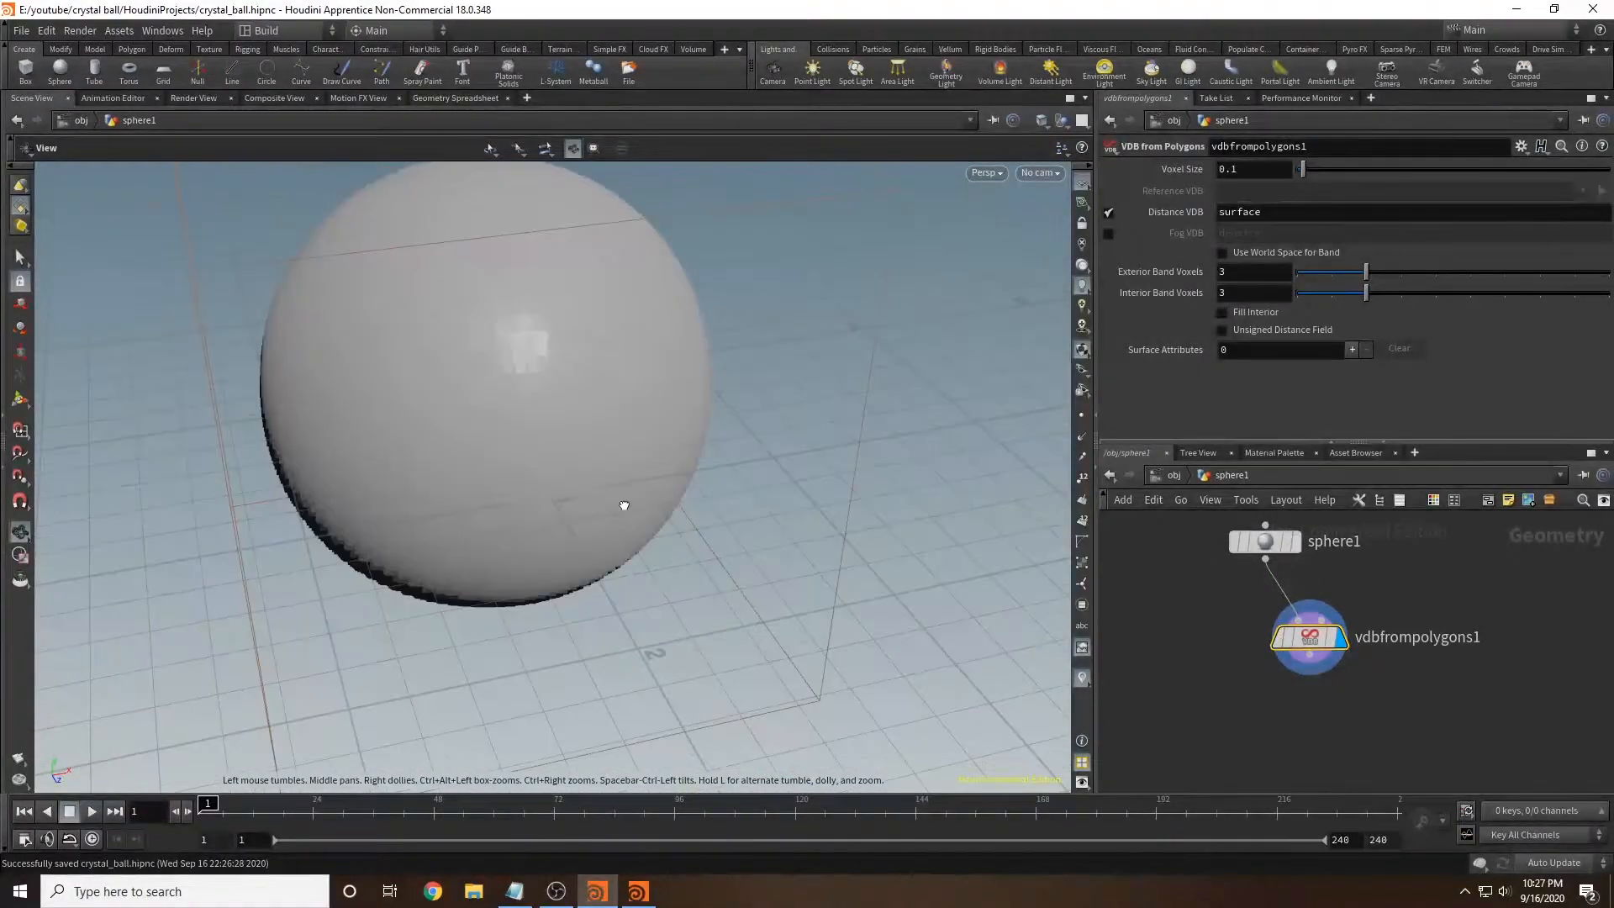
left_click_drag(709, 551, 539, 522)
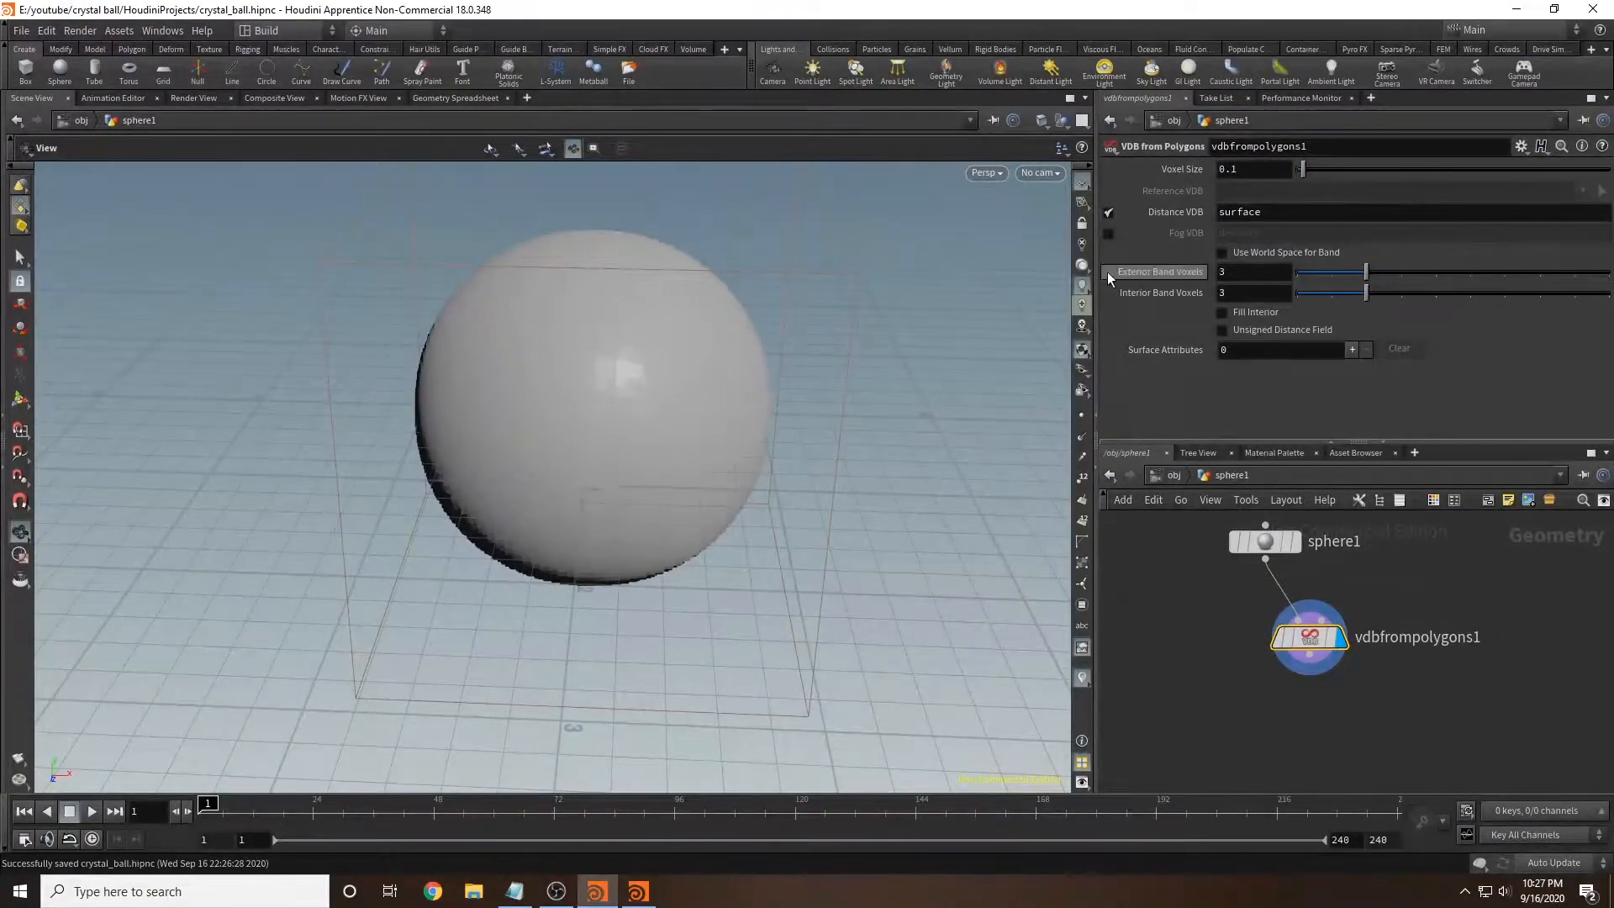
double_click(1229, 172)
type("05")
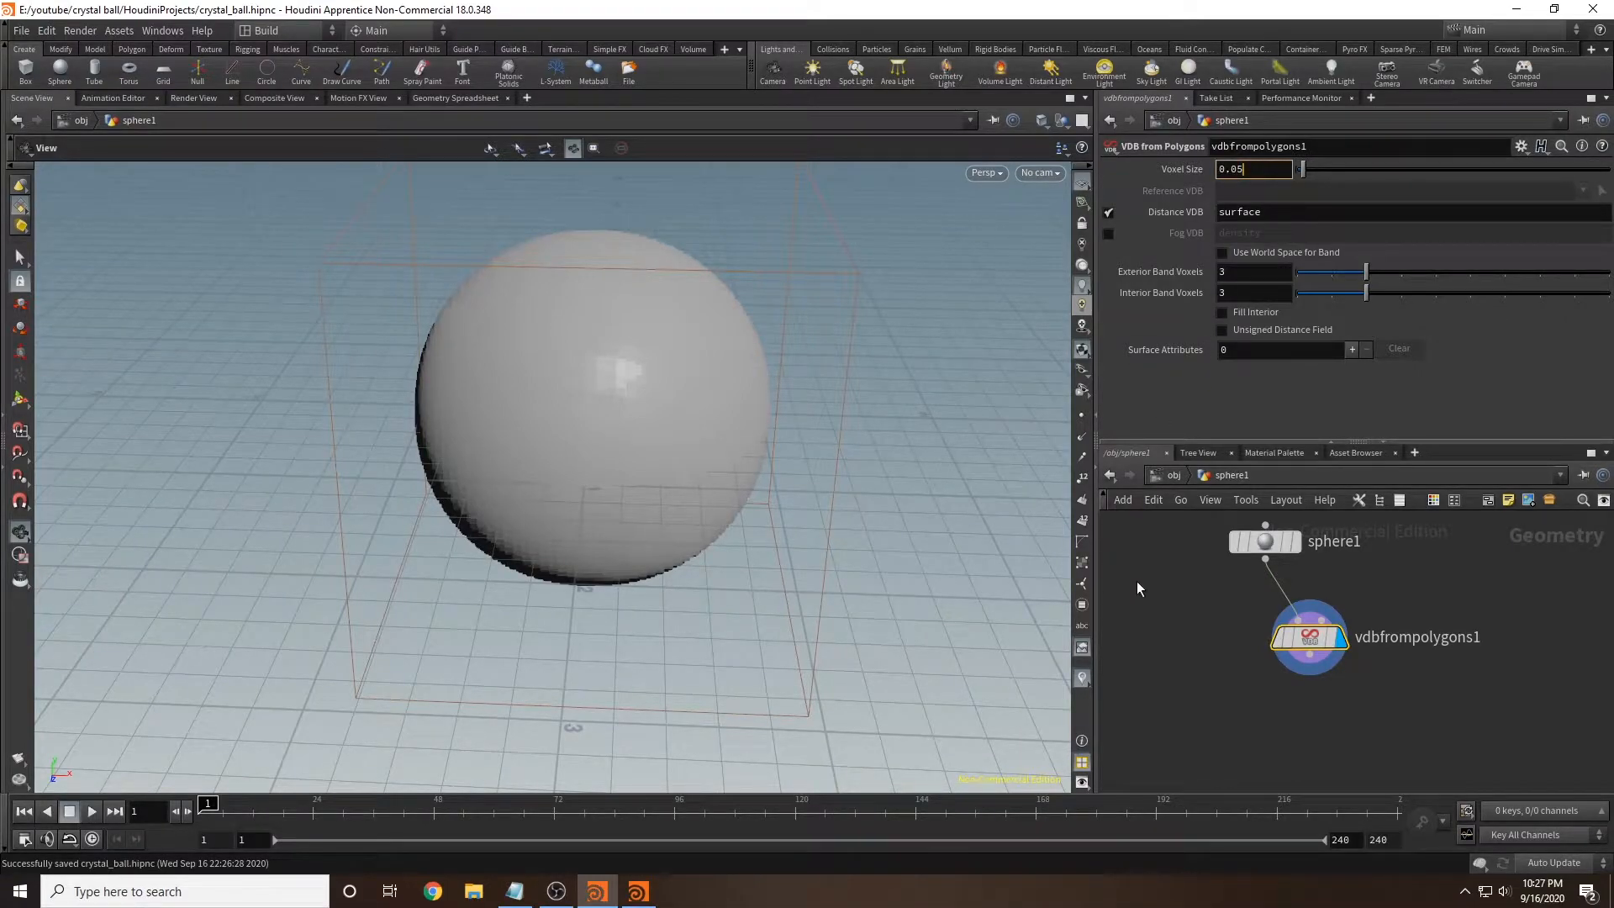
key("Return")
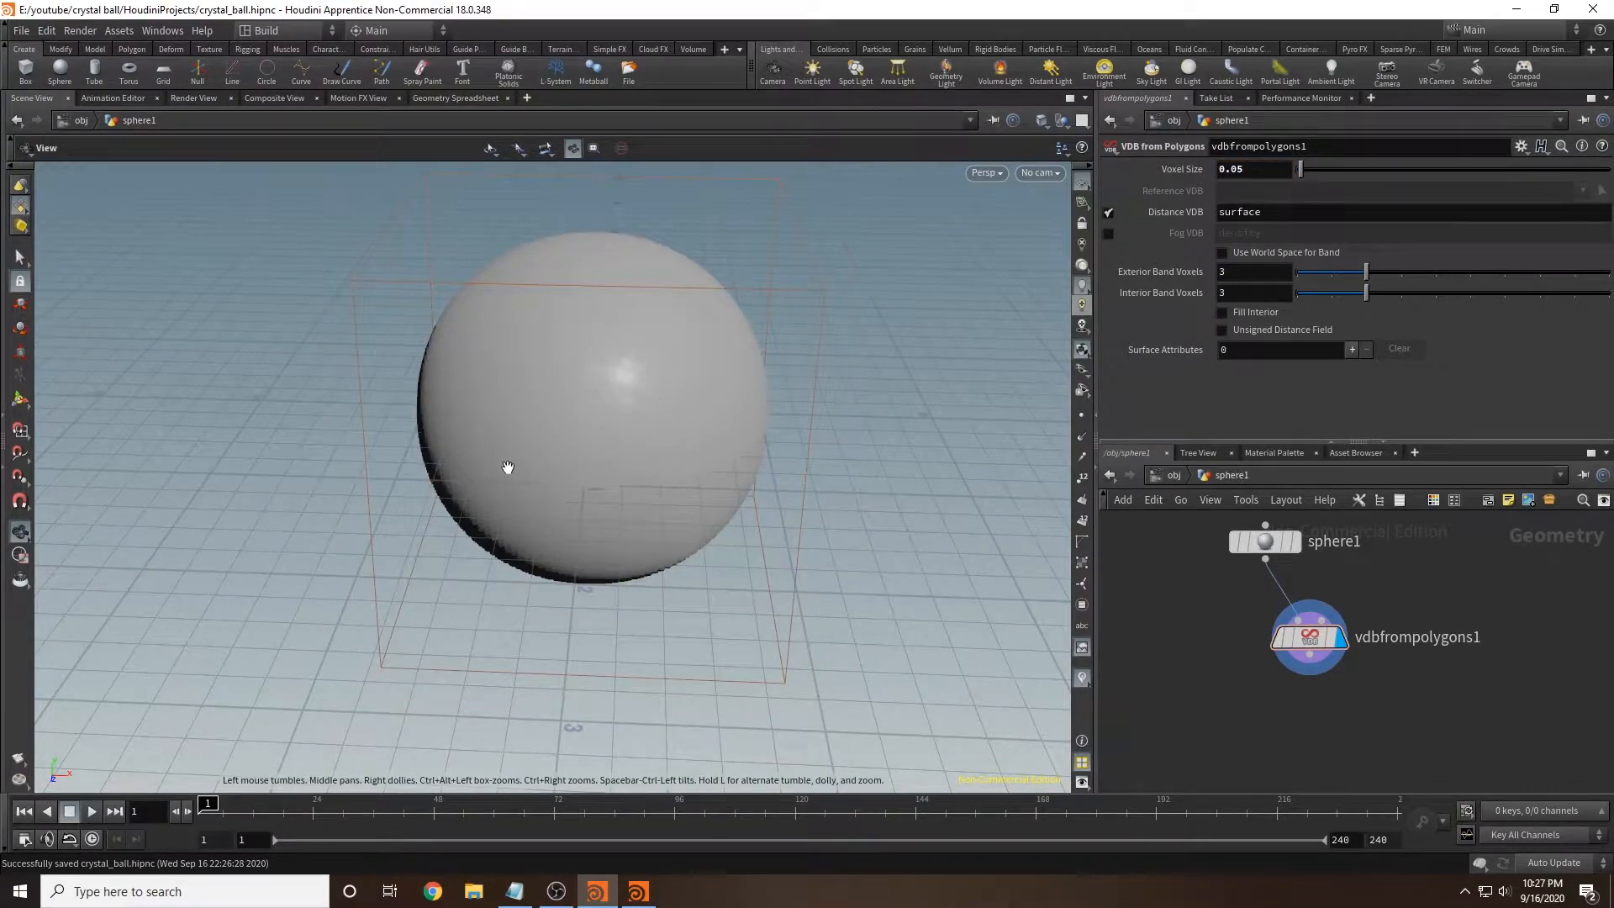
Step: Add a Null node and connect the VDB from Polygons output to it
key("Tab")
type("nu")
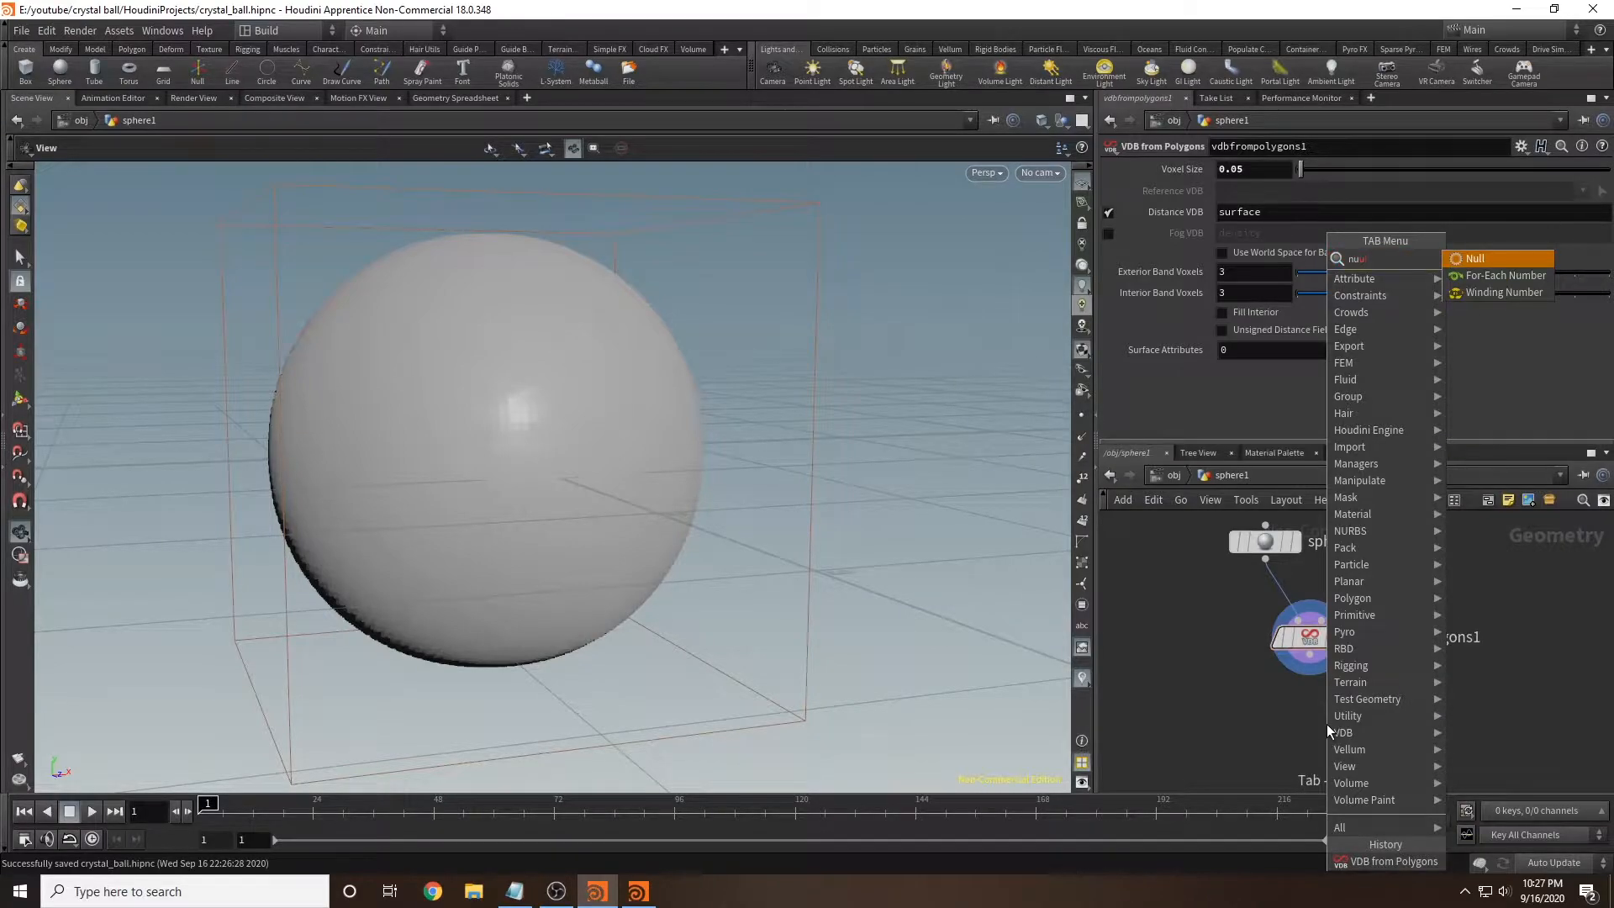
key("Return")
left_click(1326, 724)
left_click_drag(1311, 659, 1326, 700)
Step: Rename the Null node as out_sphere_collision and make it the displayed node
left_click(1378, 724)
left_click_drag(1431, 724, 1108, 718)
key("BackSpace")
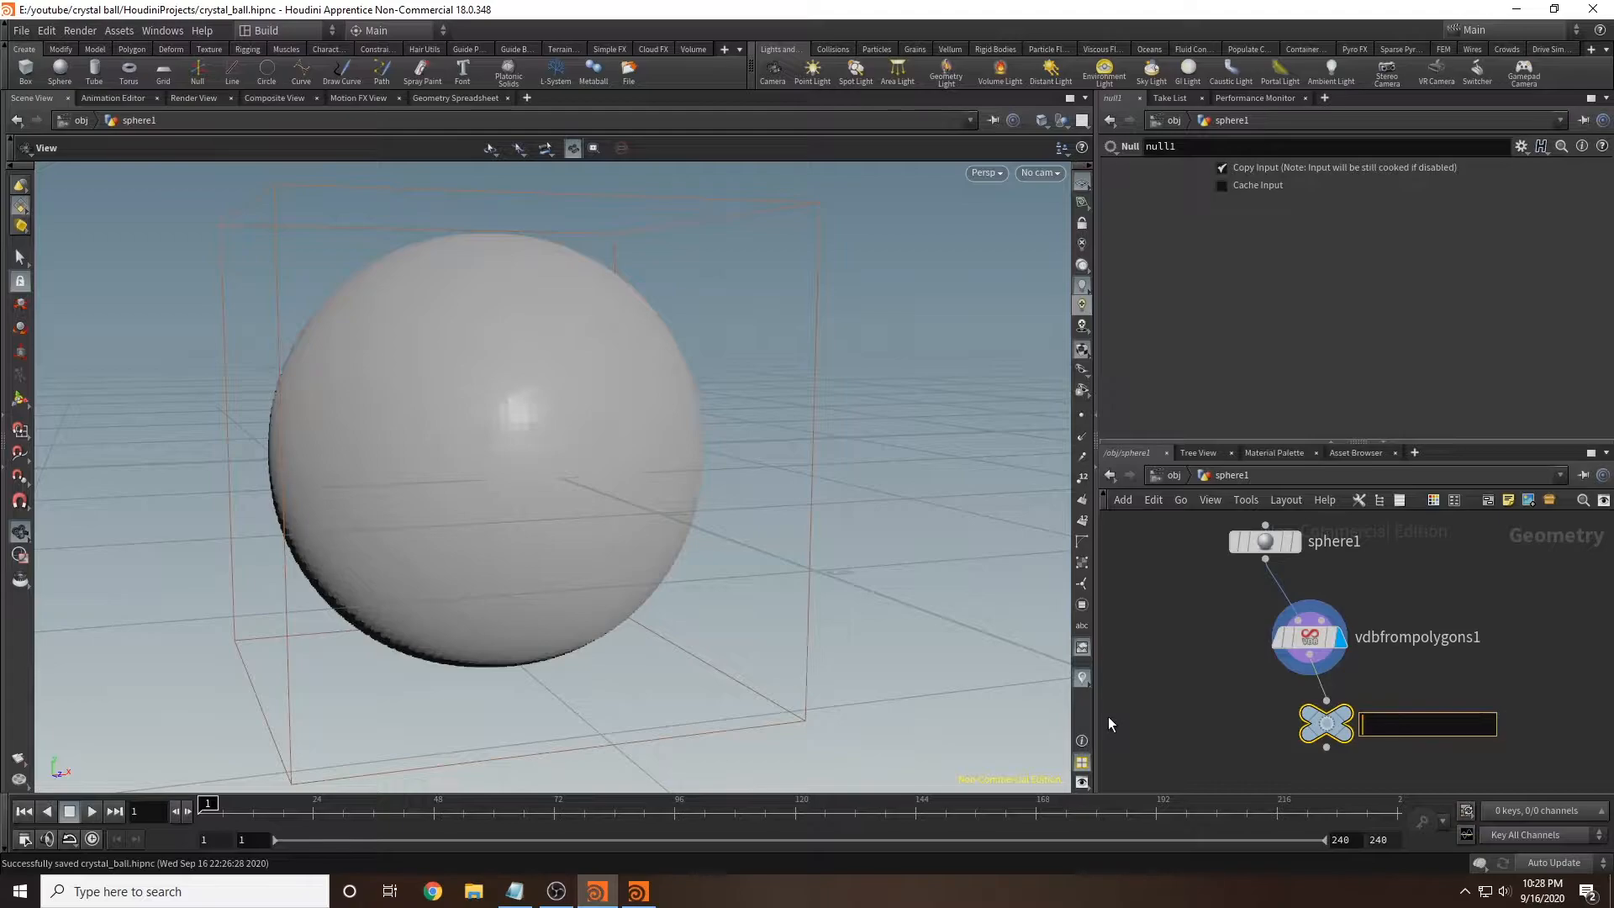
type("out_sphere_collision")
key("Return")
mouse_move(1348, 727)
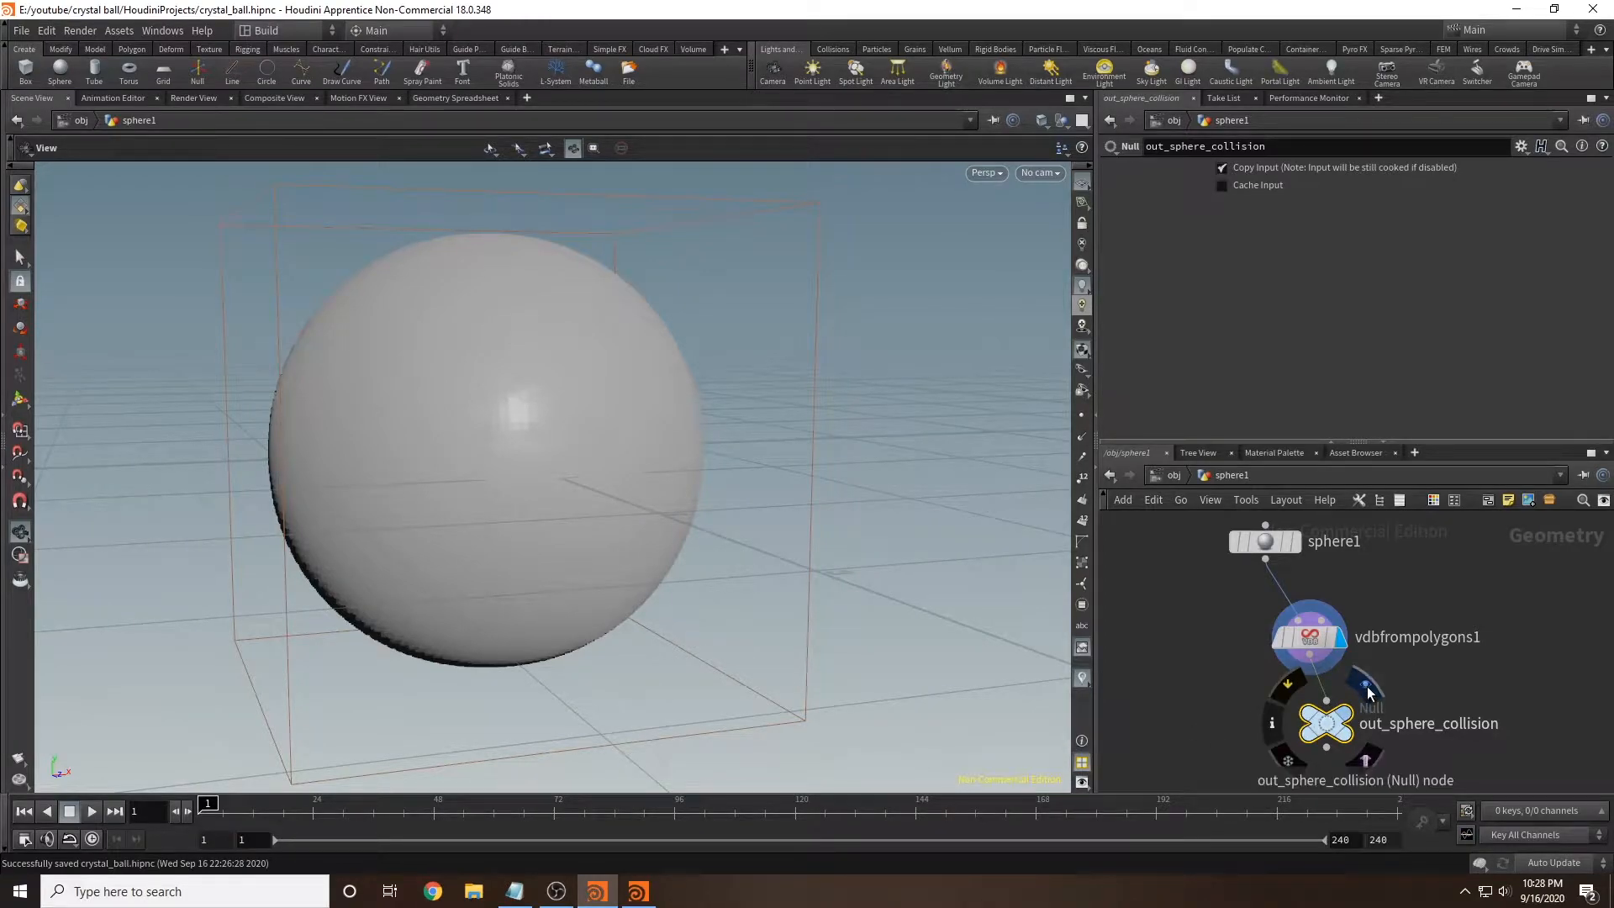
Step: Move the VDB and collision null nodes aside into their own branch and display the sphere node instead
left_click_drag(1221, 612, 1378, 760)
left_click_drag(1309, 635, 1412, 622)
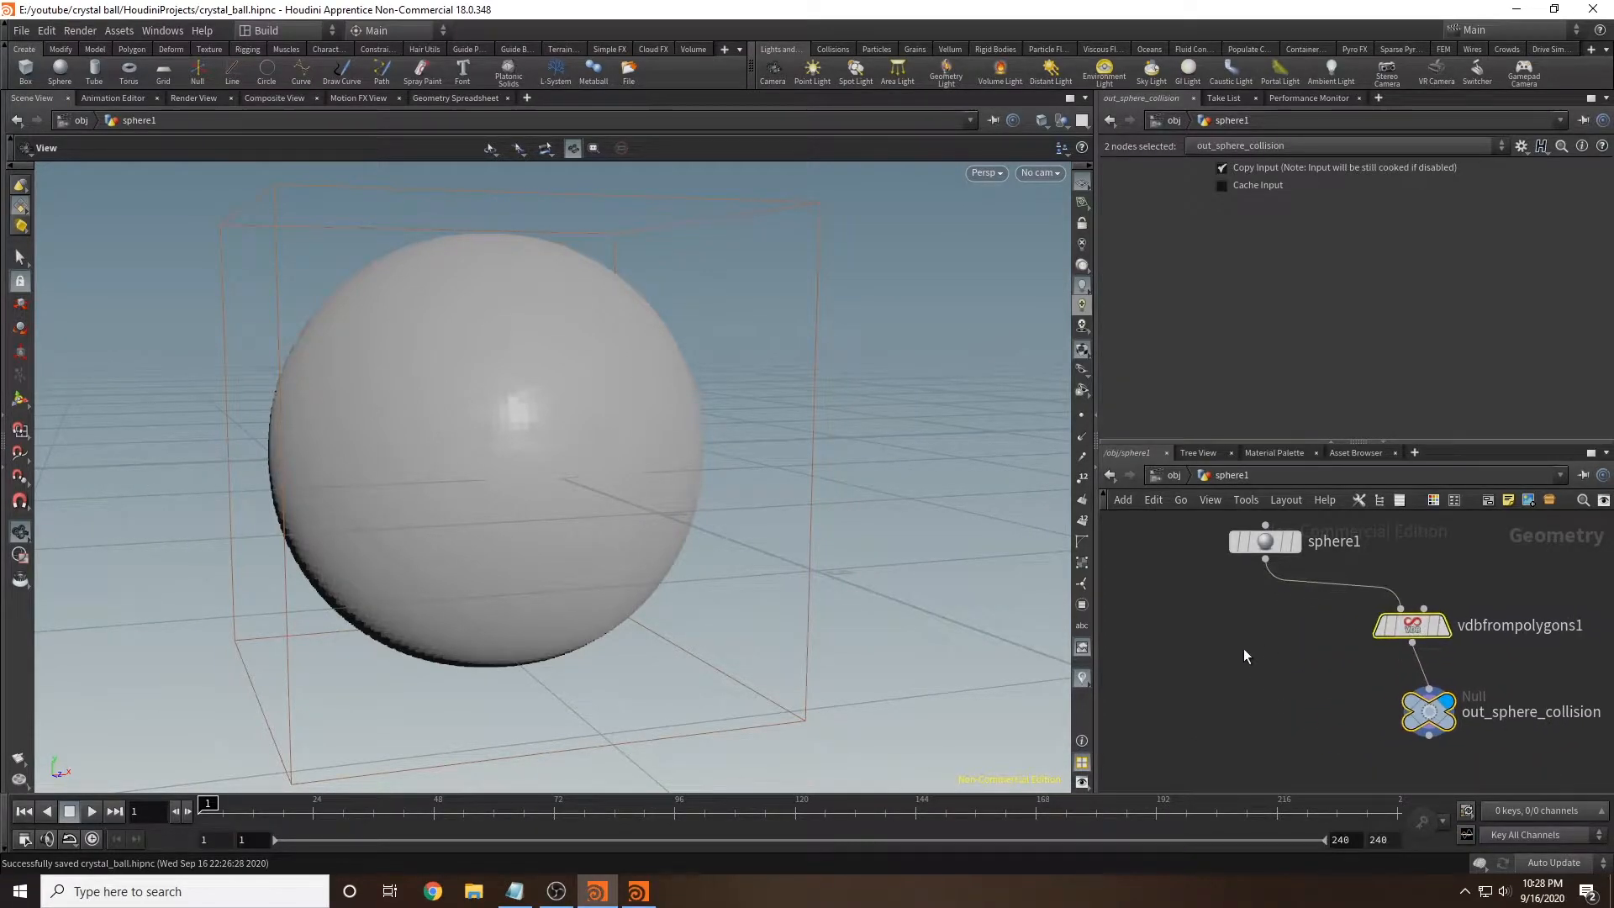
middle_click_drag(1276, 634, 1262, 679)
left_click_drag(1247, 584, 1216, 589)
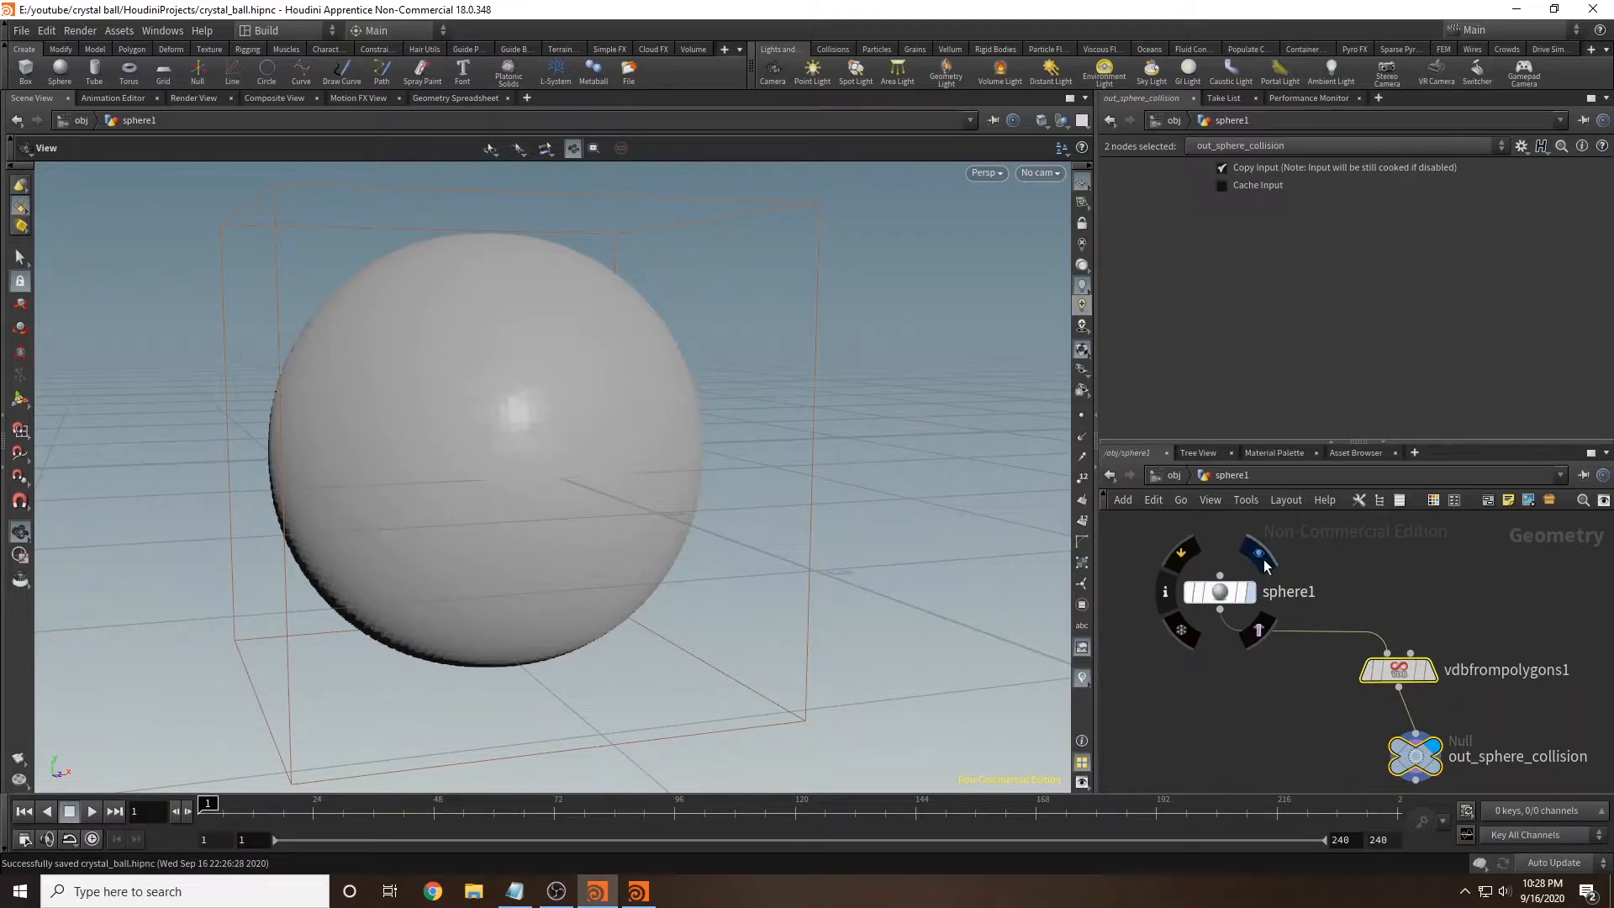
left_click(1250, 591)
Step: Return to the object level and rename the sphere object as ball
left_click(1174, 476)
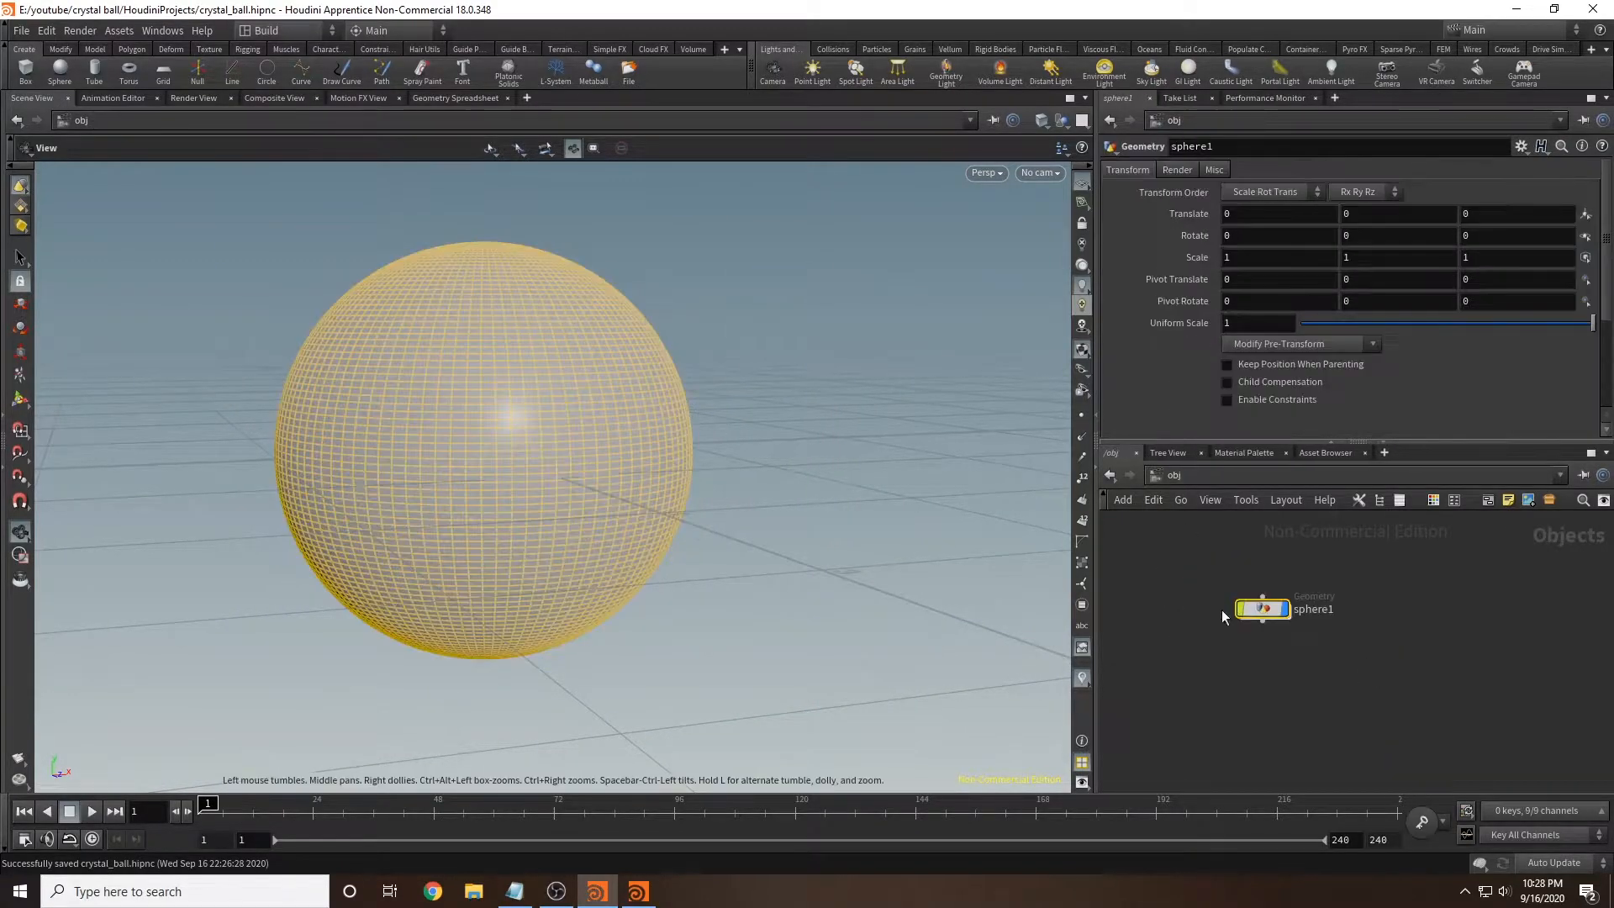
double_click(1317, 609)
type("ball")
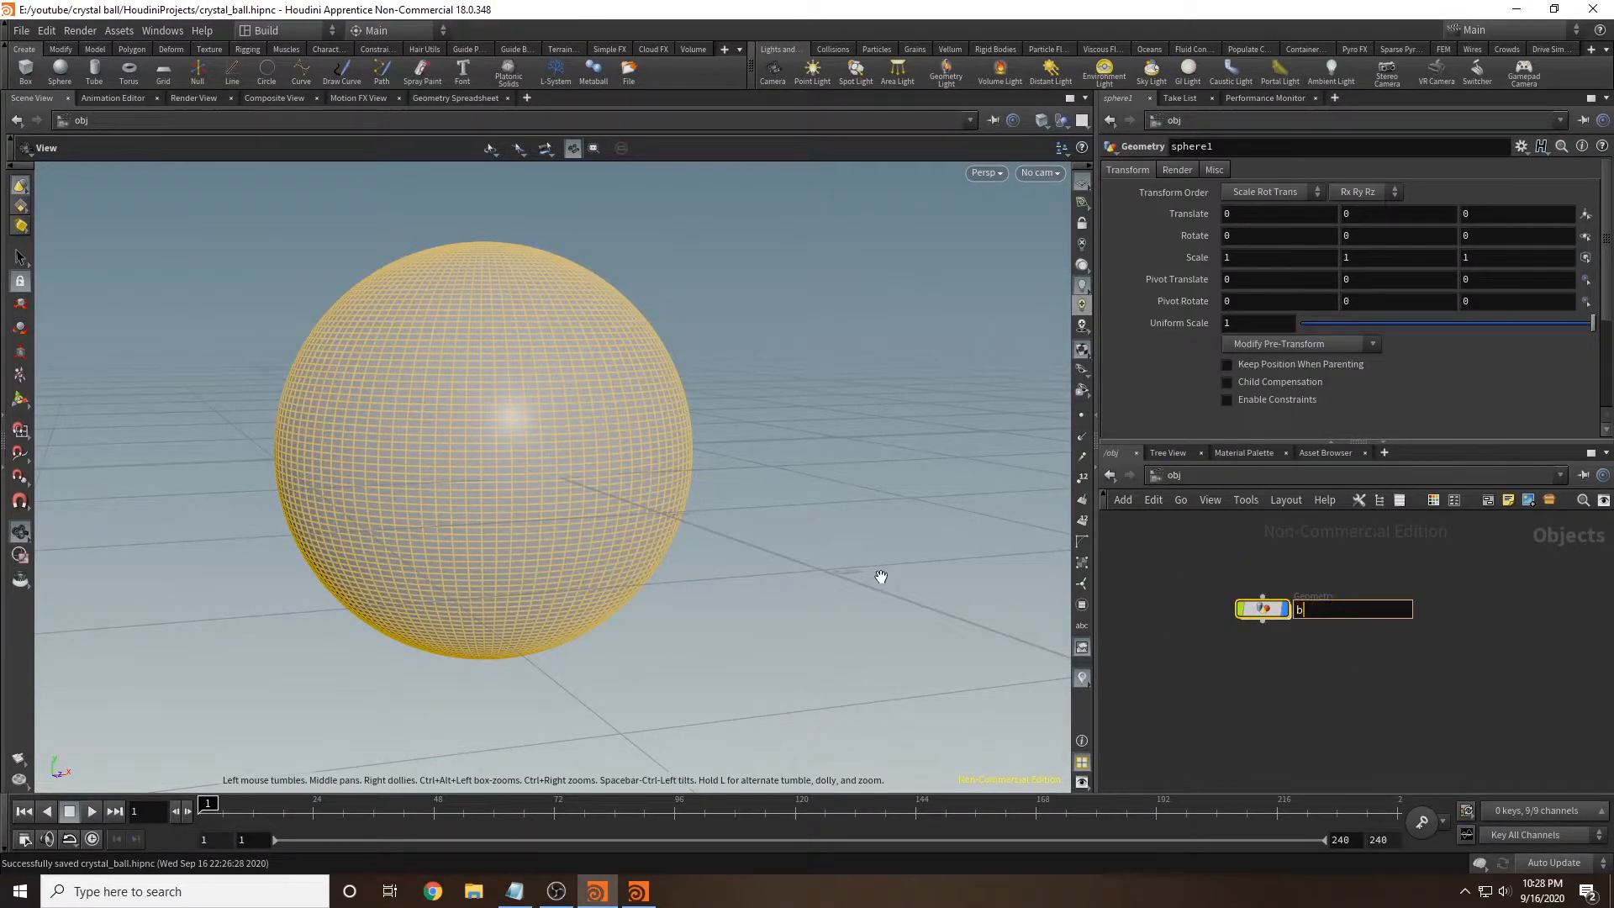
key("Return")
Step: Add a new Geometry object below the ball object and rename it as rack
left_click(1307, 682)
key("Tab")
type("geo")
key("Return")
left_click(1256, 666)
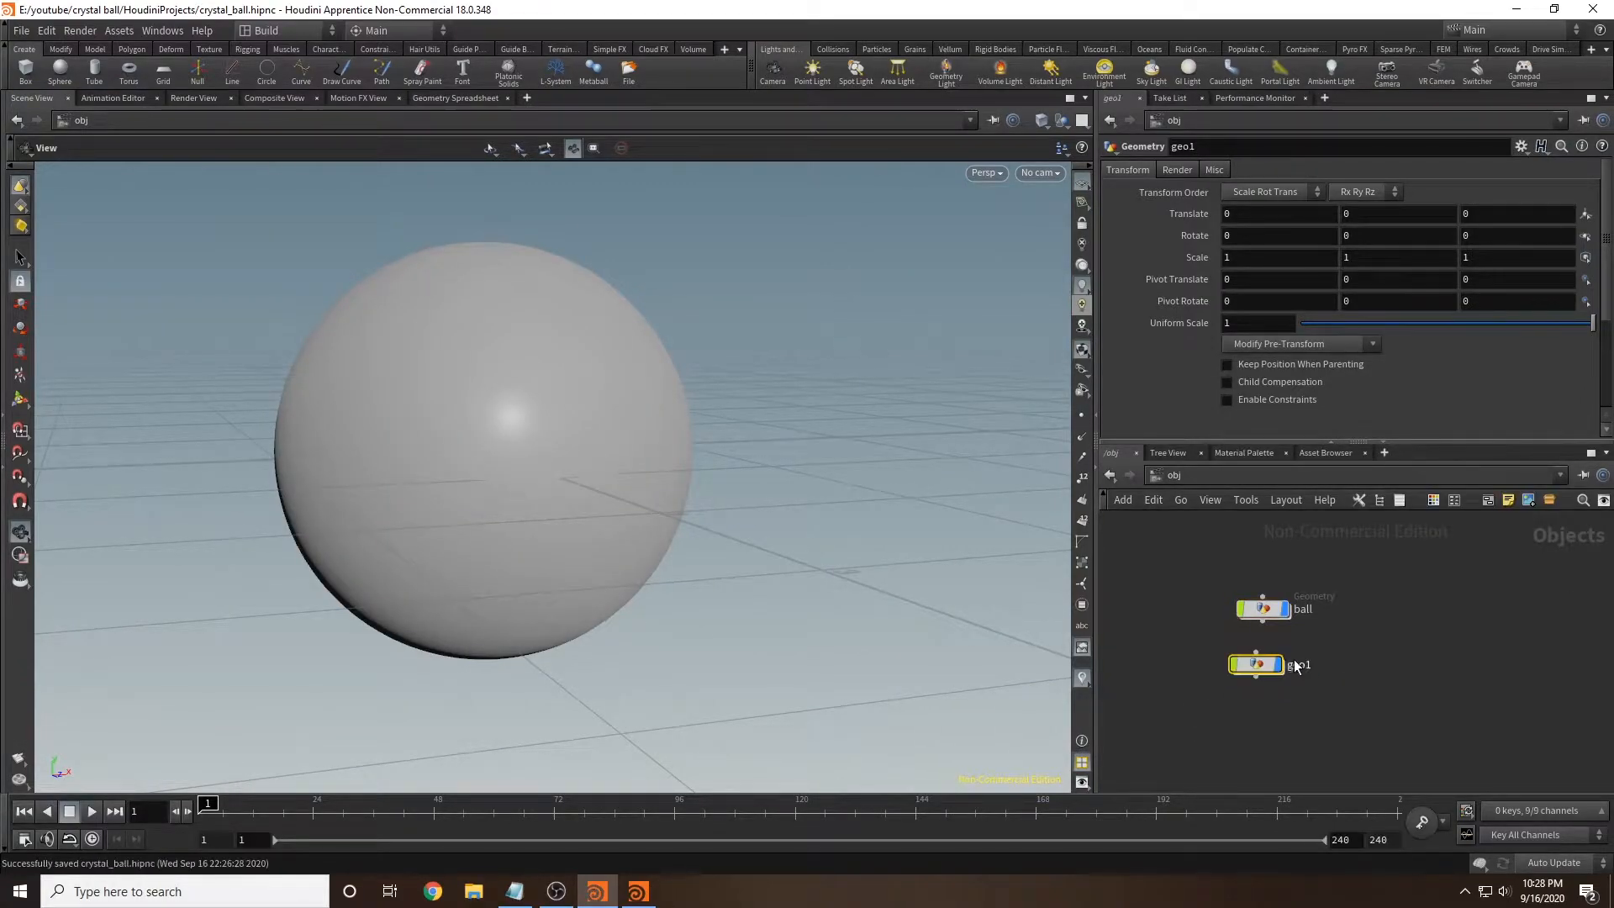
double_click(1298, 664)
type("rack")
key("Return")
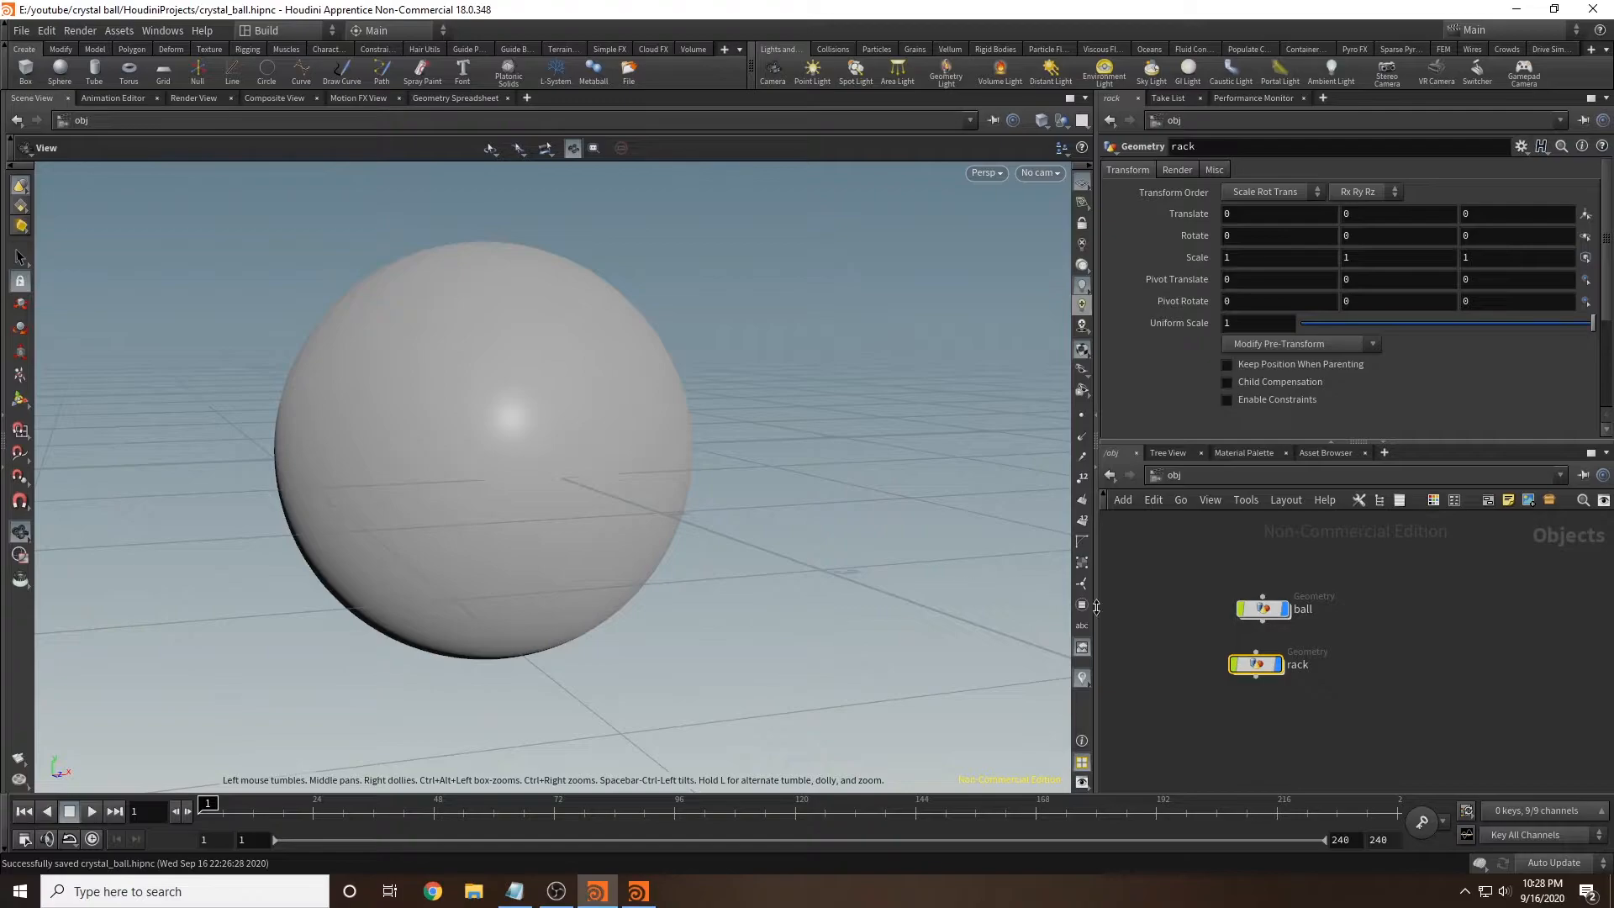
Step: Inside the rack object, add a Circle node oriented to the ZX Plane
double_click(1255, 664)
key("Tab")
type("cir")
key("Return")
left_click(1259, 571)
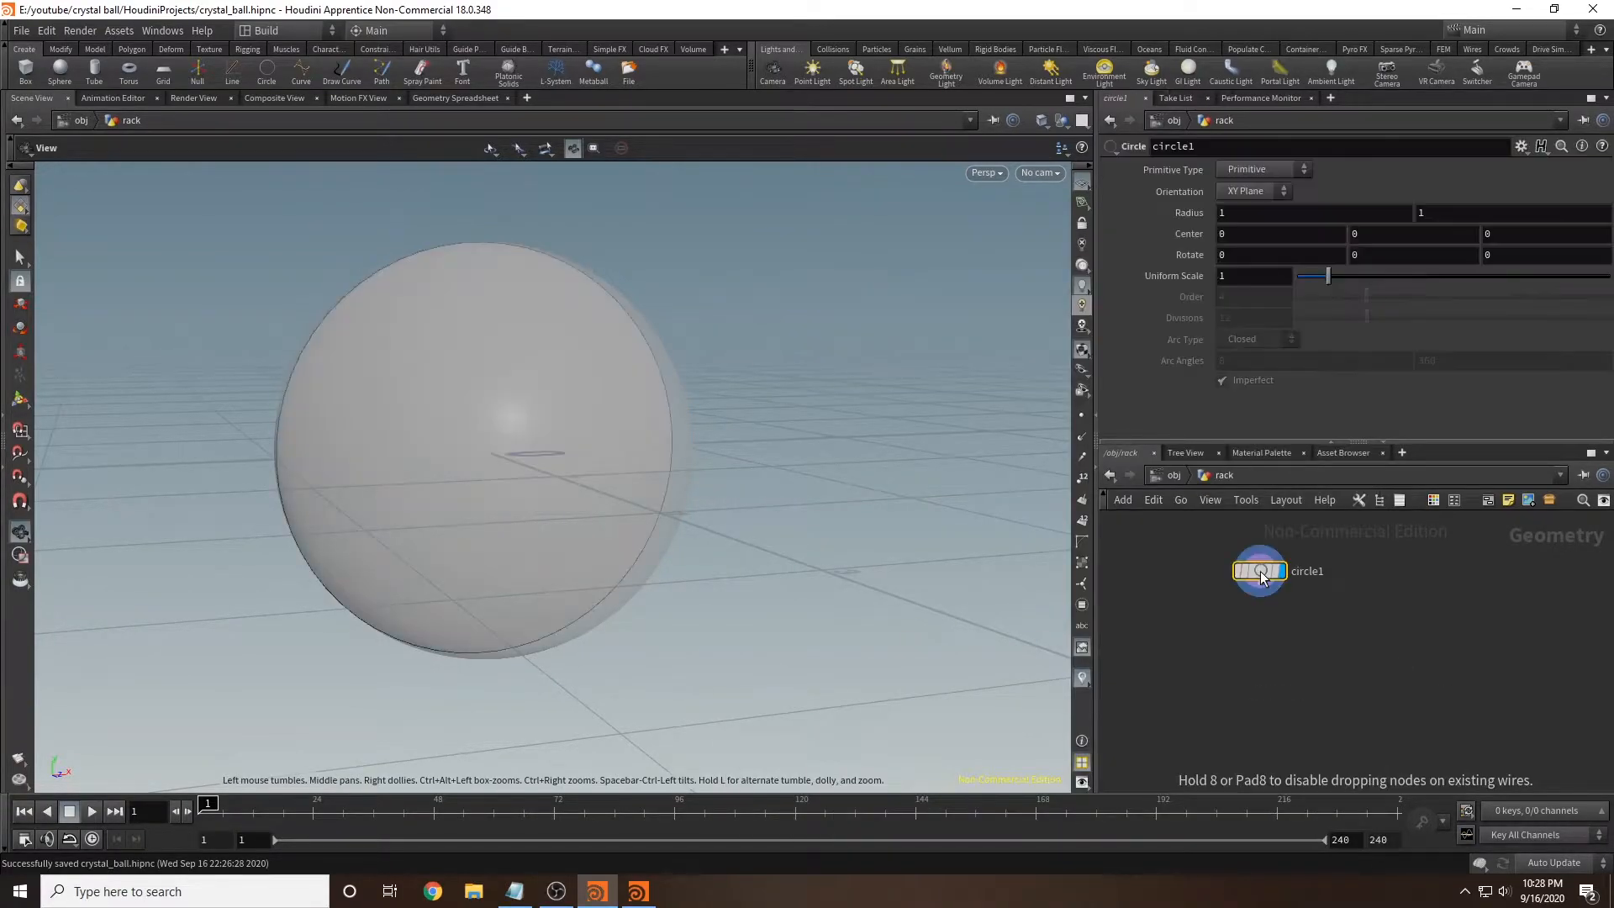
left_click(1252, 192)
left_click(1256, 206)
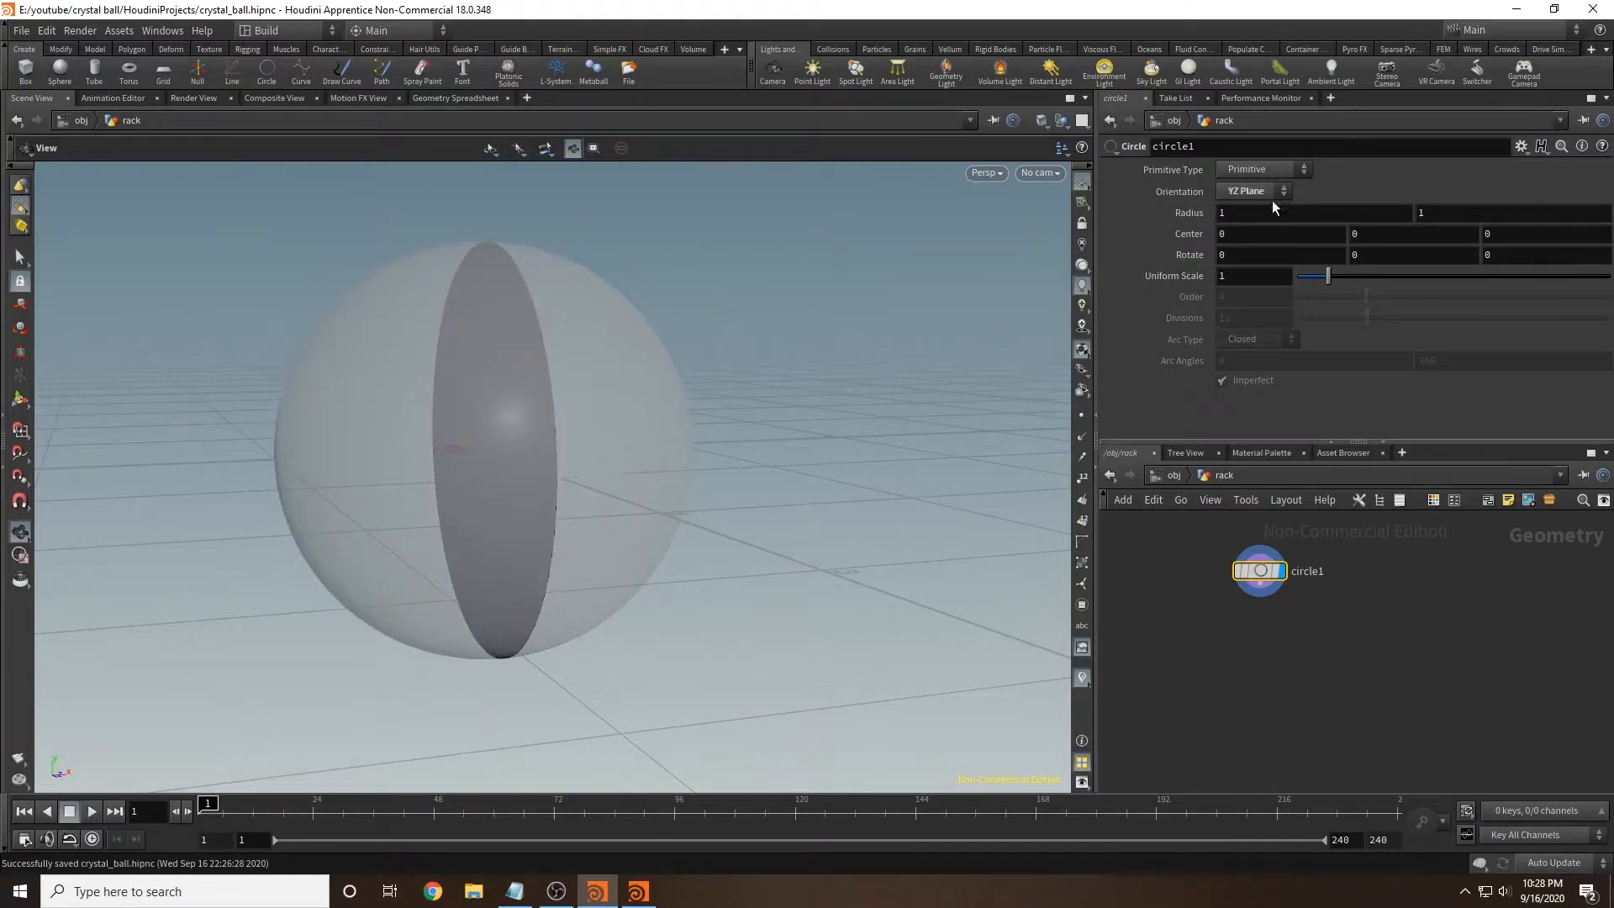
left_click(1252, 241)
Step: Make the circle a Polygon primitive with an Open Arc and 50 divisions
left_click_drag(696, 341, 755, 368)
scroll(728, 383, "down", 3)
left_click(1268, 169)
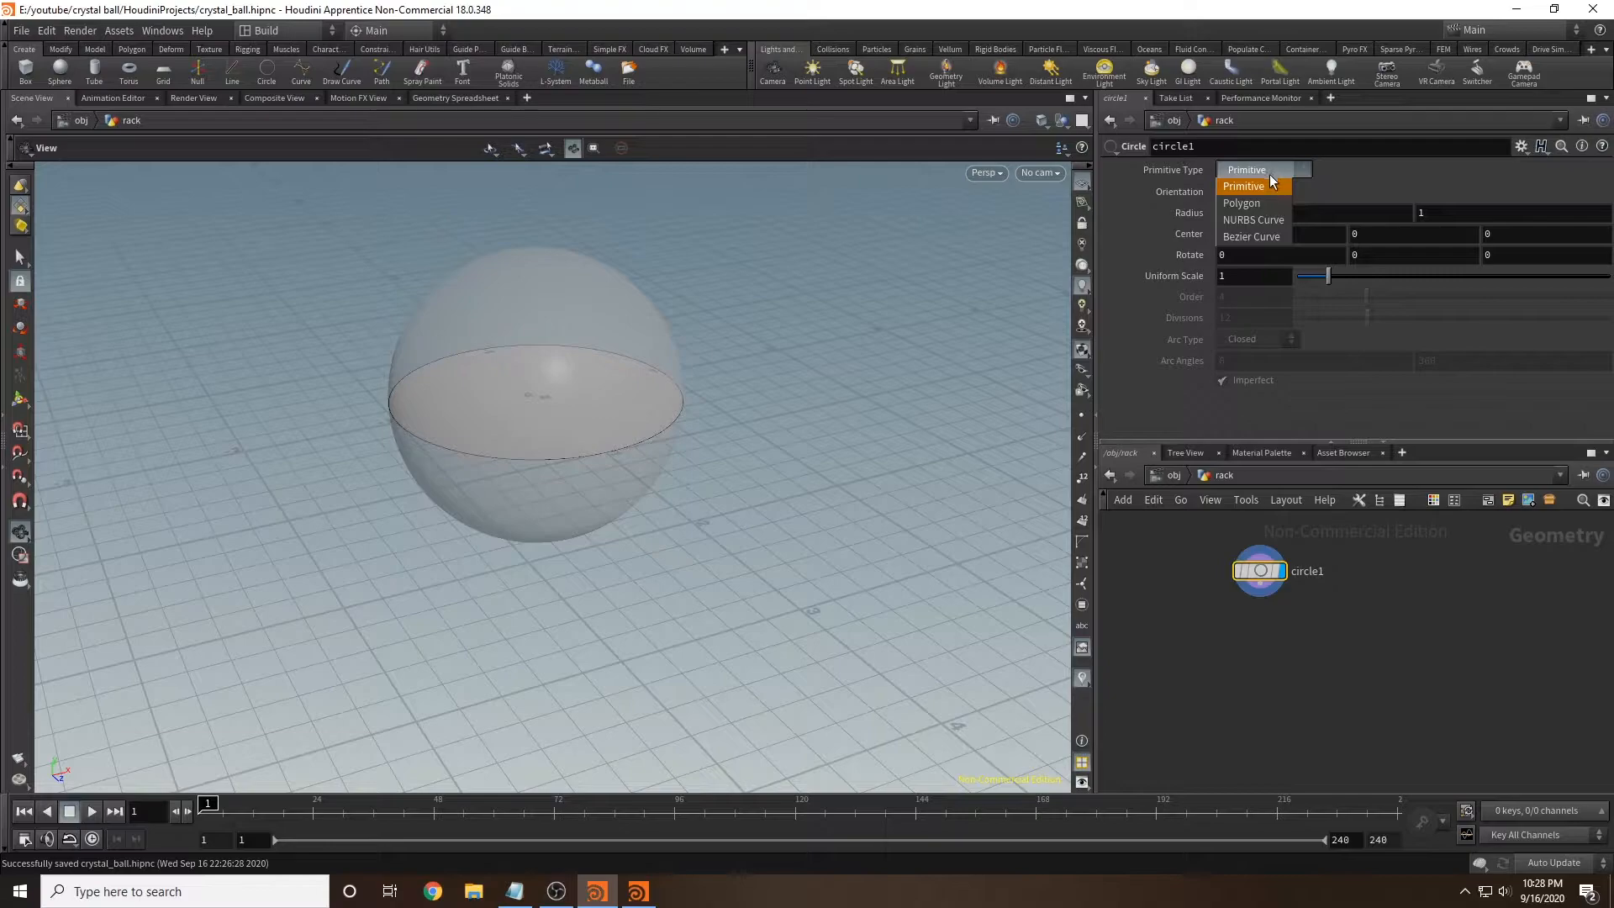
left_click(1267, 204)
left_click(1256, 340)
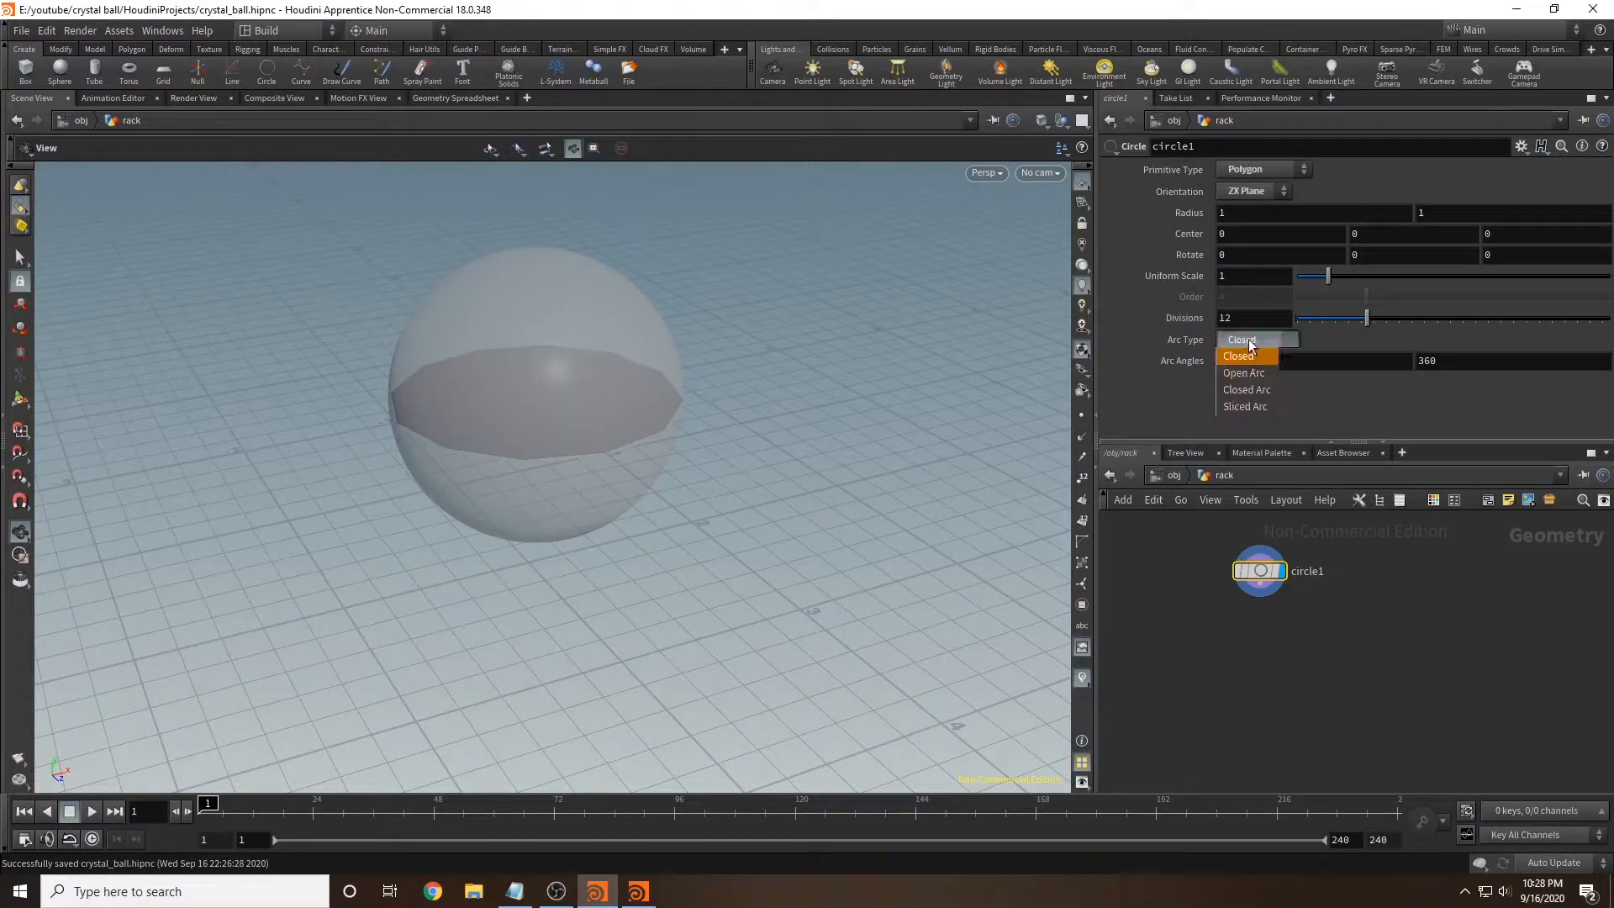
left_click(1261, 396)
left_click_drag(850, 371, 740, 400, "alt")
left_click(1256, 340)
left_click(1244, 372)
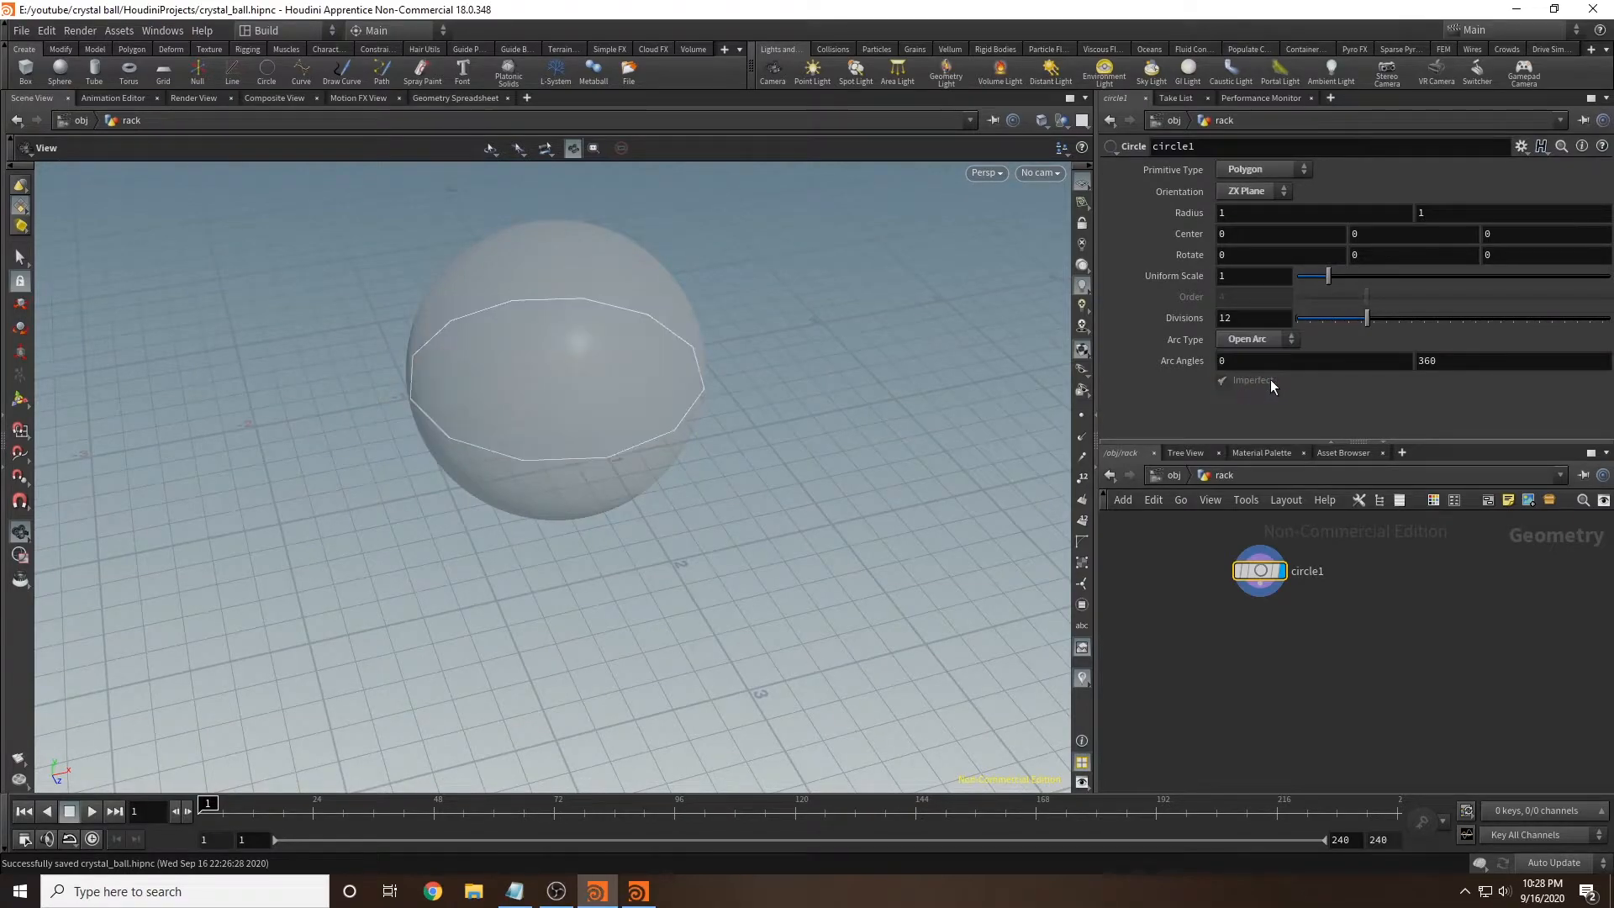
left_click_drag(1279, 313, 1216, 315)
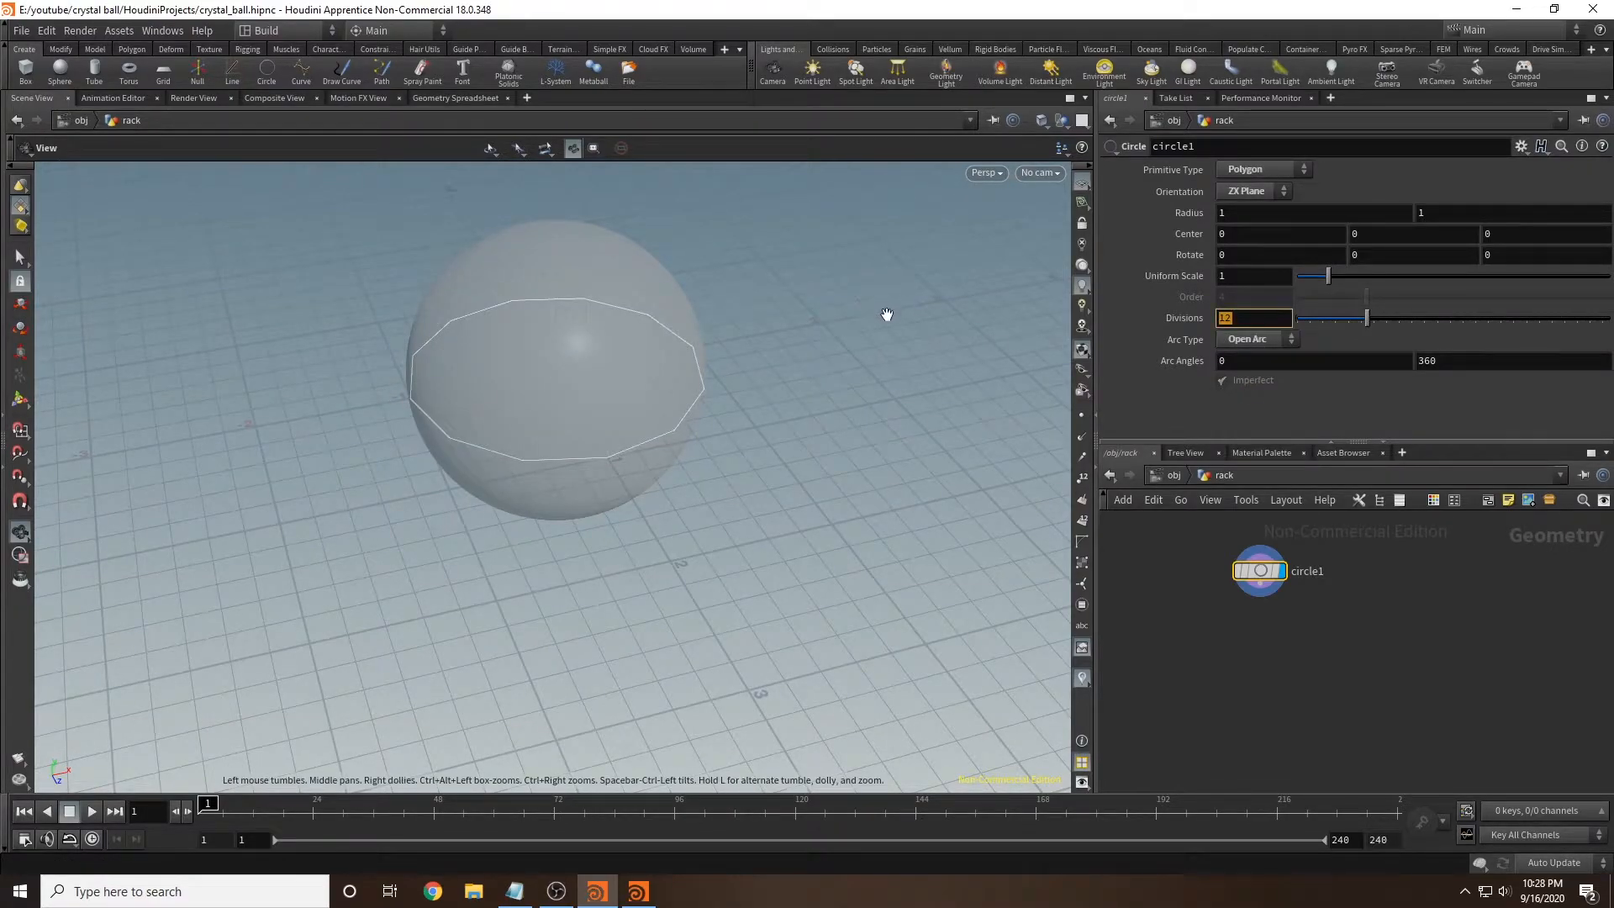
key("Return")
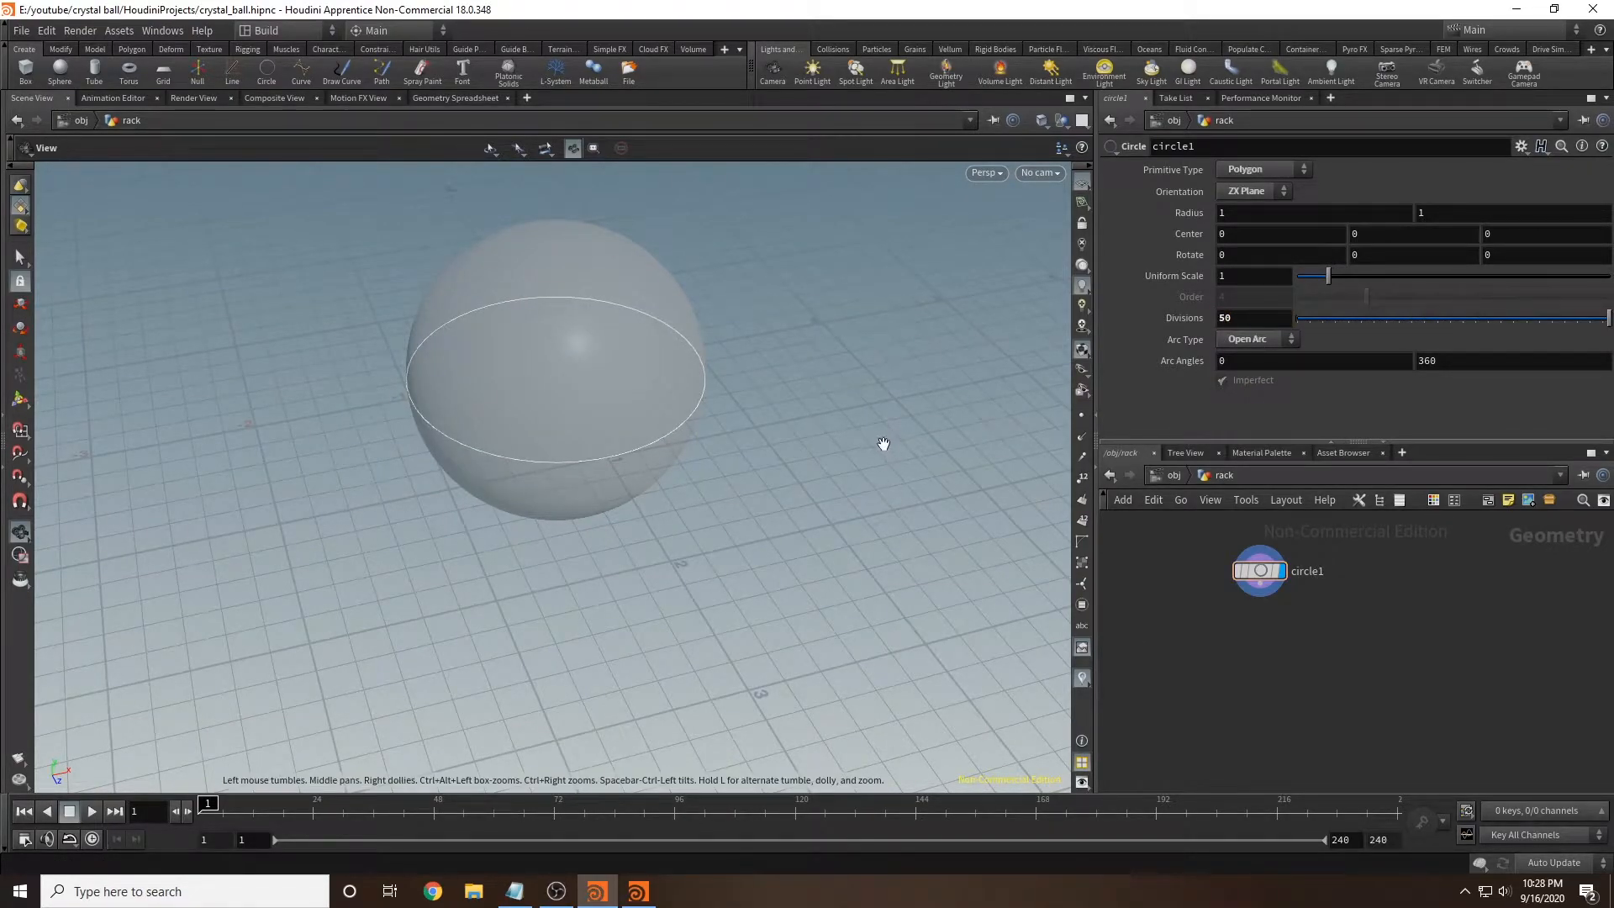
Step: Add a PolyWire node fed by the circle, display it, and set its Wire Radius to 0.065
left_click_drag(883, 447, 841, 439)
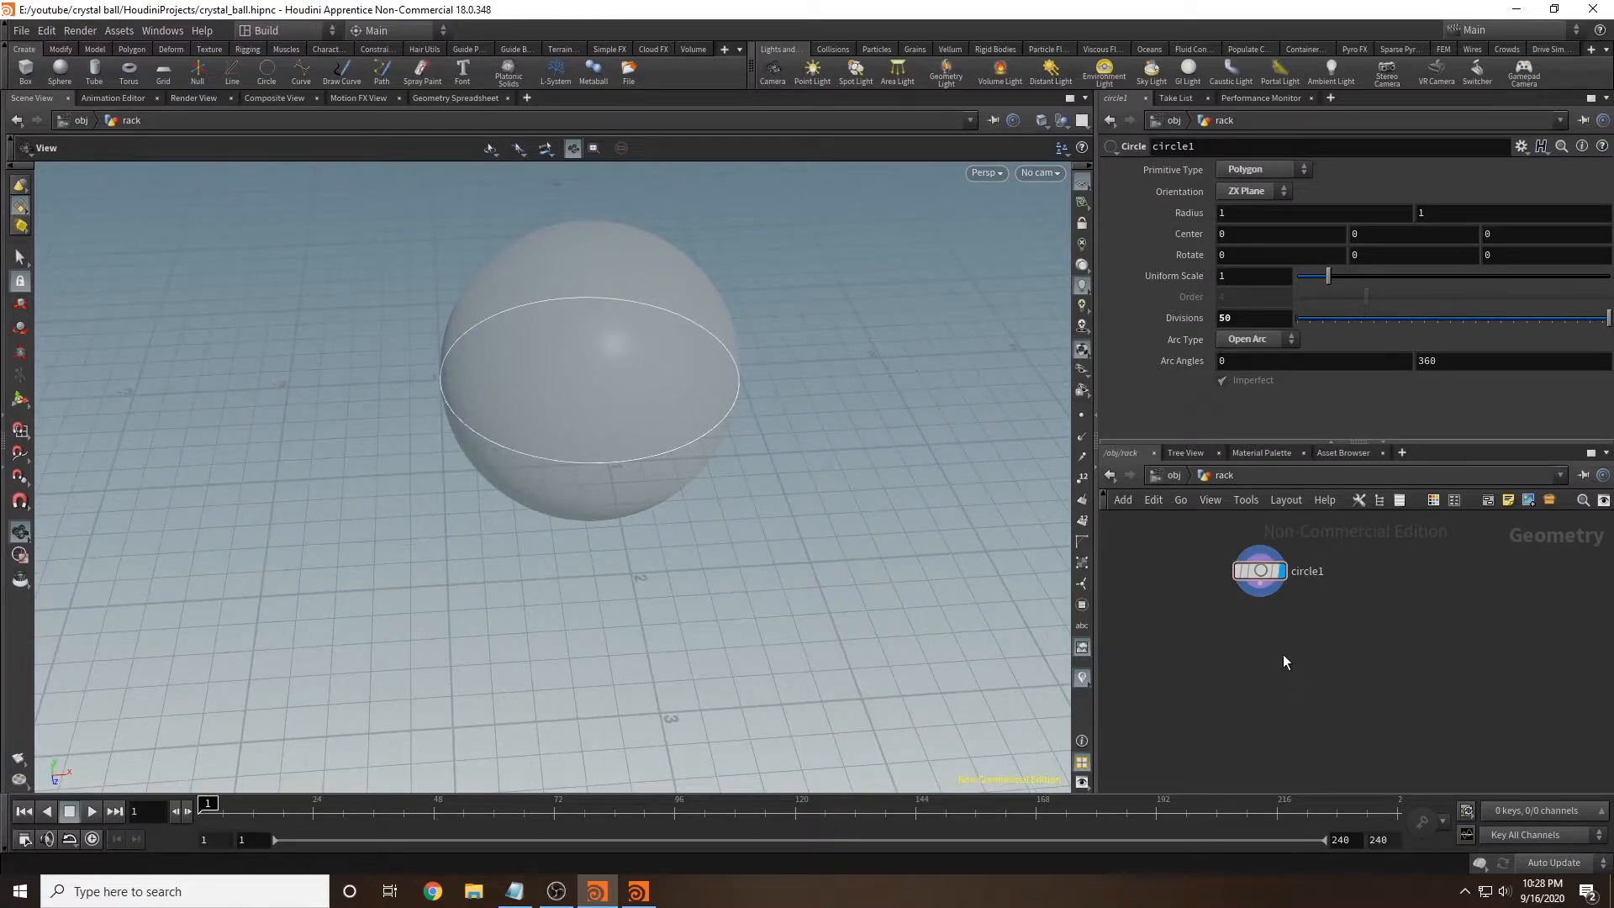
key("Tab")
type("pol")
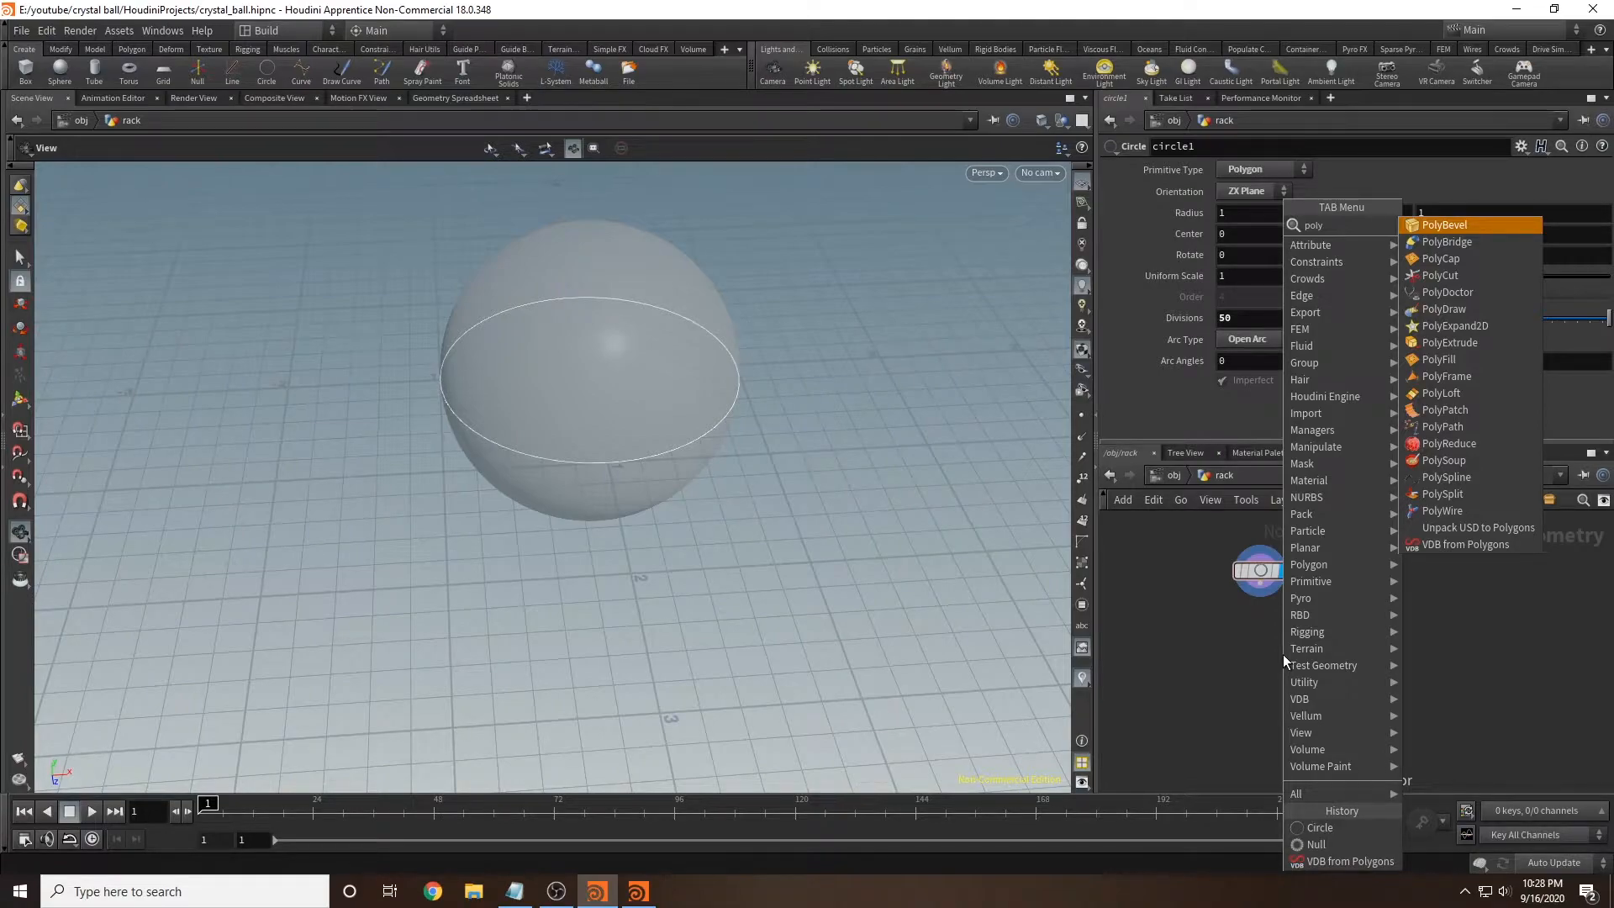
key("Return")
left_click(1266, 643)
left_click_drag(1260, 582, 1267, 632)
left_click_drag(704, 401, 718, 420)
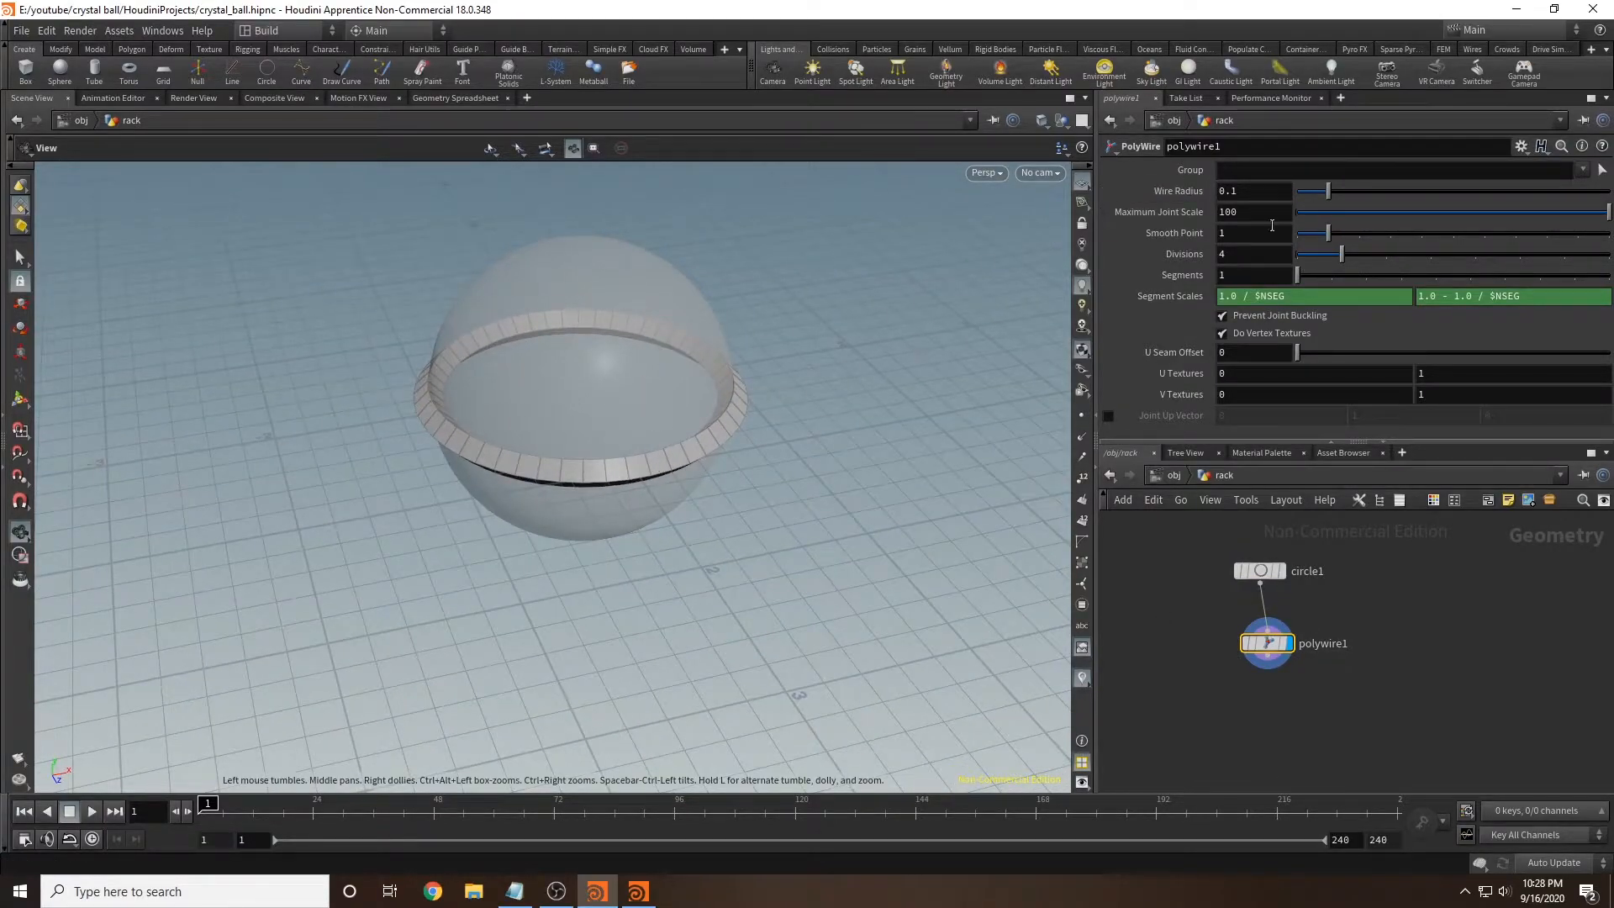
left_click_drag(1327, 188, 1317, 183)
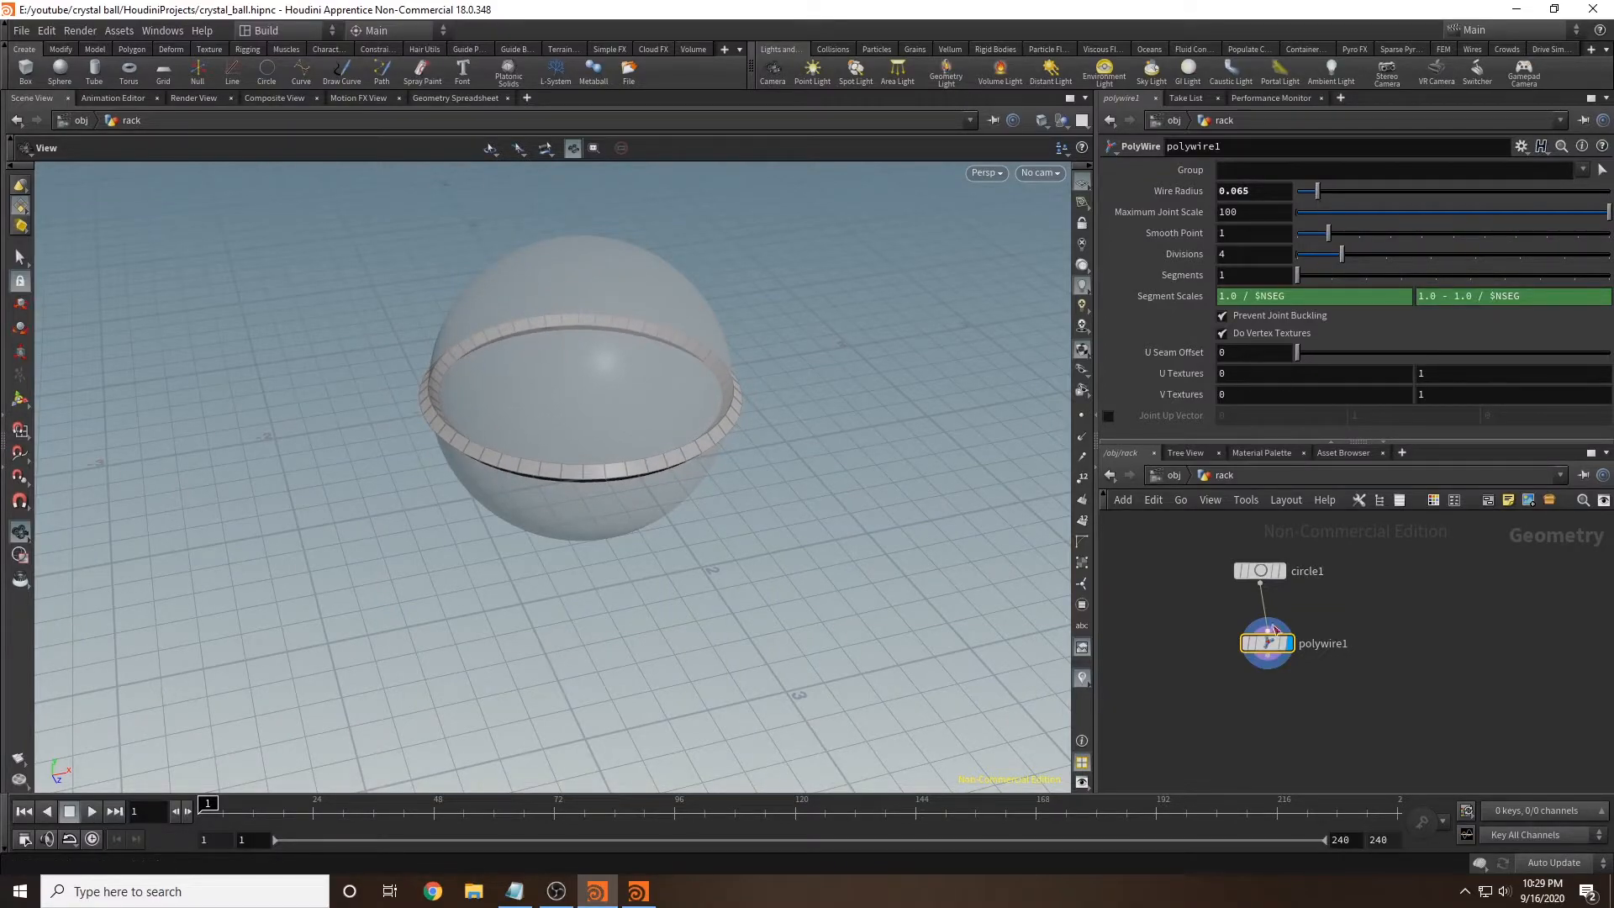
Step: Lower the circle's center to -0.7 in Y and reduce its Uniform Scale to 0.78 to fit under the ball
left_click_drag(1277, 649, 1378, 670)
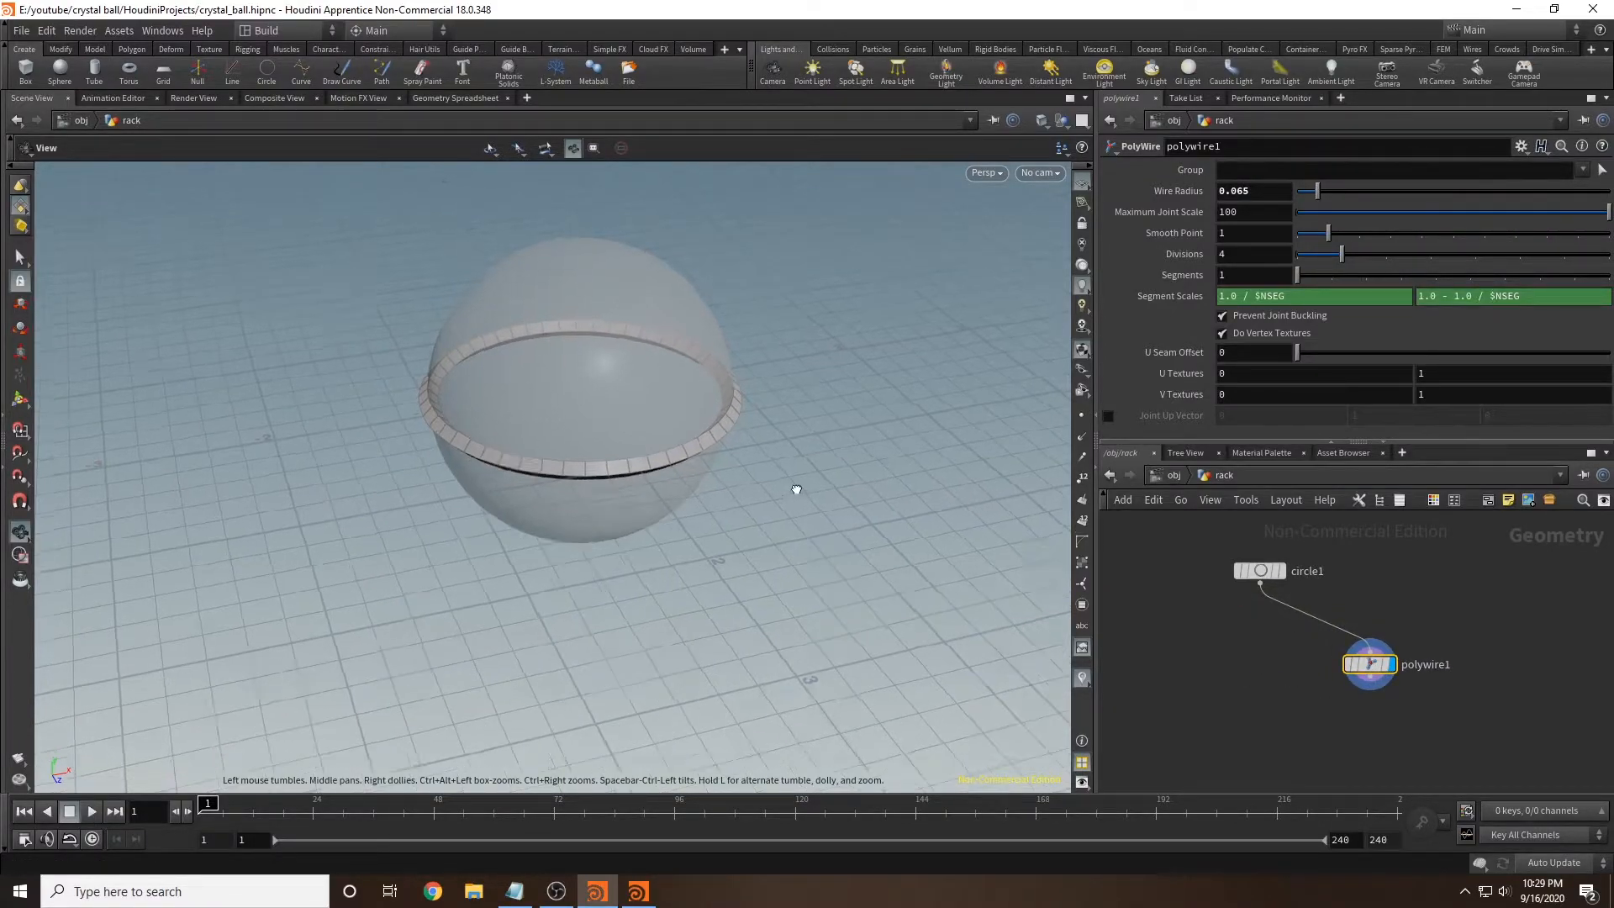
left_click_drag(792, 496, 690, 416)
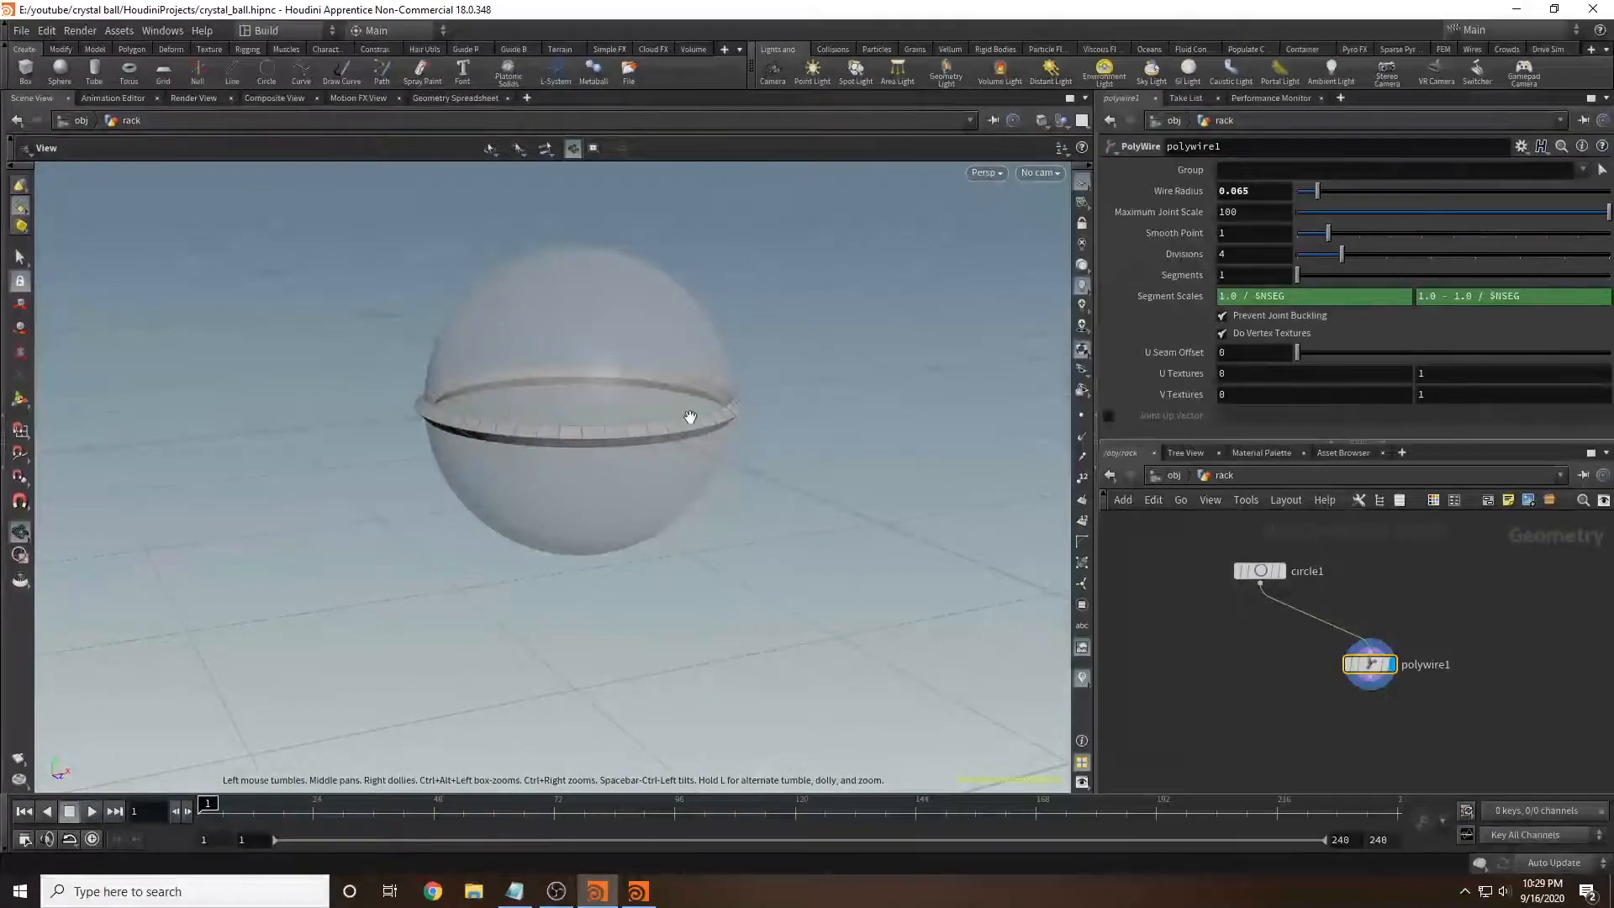
left_click(1259, 570)
middle_click_drag(1393, 234, 1326, 229)
left_click_drag(875, 454, 941, 384)
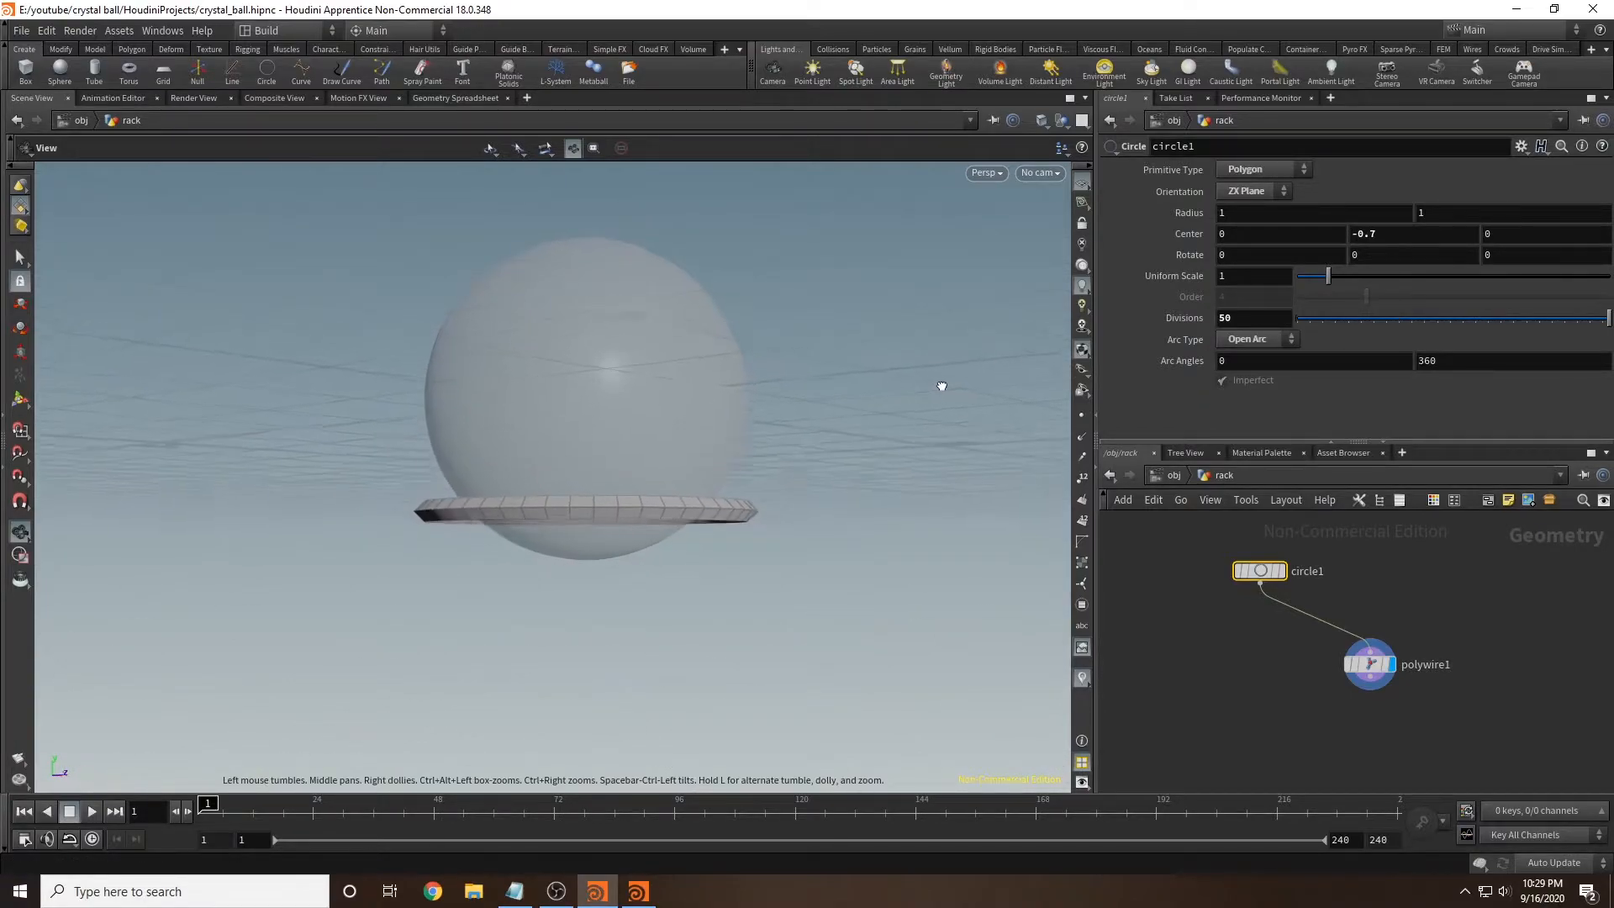
mouse_move(1402, 234)
middle_mouse_down()
mouse_move(1420, 243)
mouse_move(1378, 237)
mouse_move(1395, 240)
middle_mouse_up()
left_click_drag(897, 287, 878, 378)
left_click_drag(1328, 275, 1321, 279)
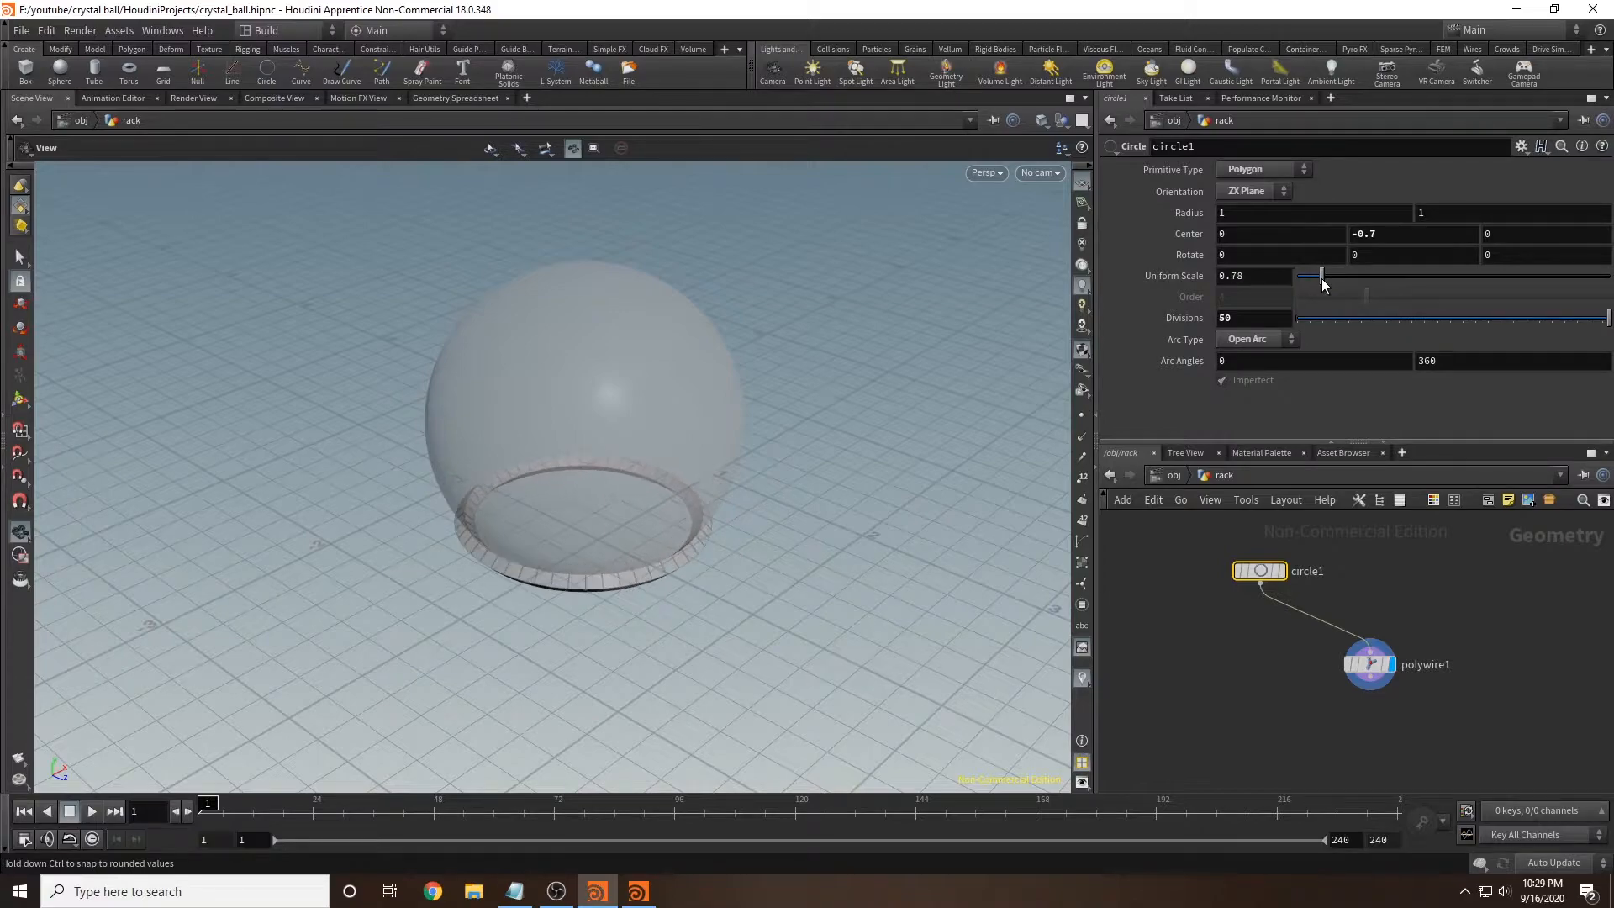
left_click_drag(861, 425, 712, 380)
Step: Round off the PolyWire ring with Smooth Point 2, 16 divisions and a Wire Radius of 0.051
left_click(1373, 665)
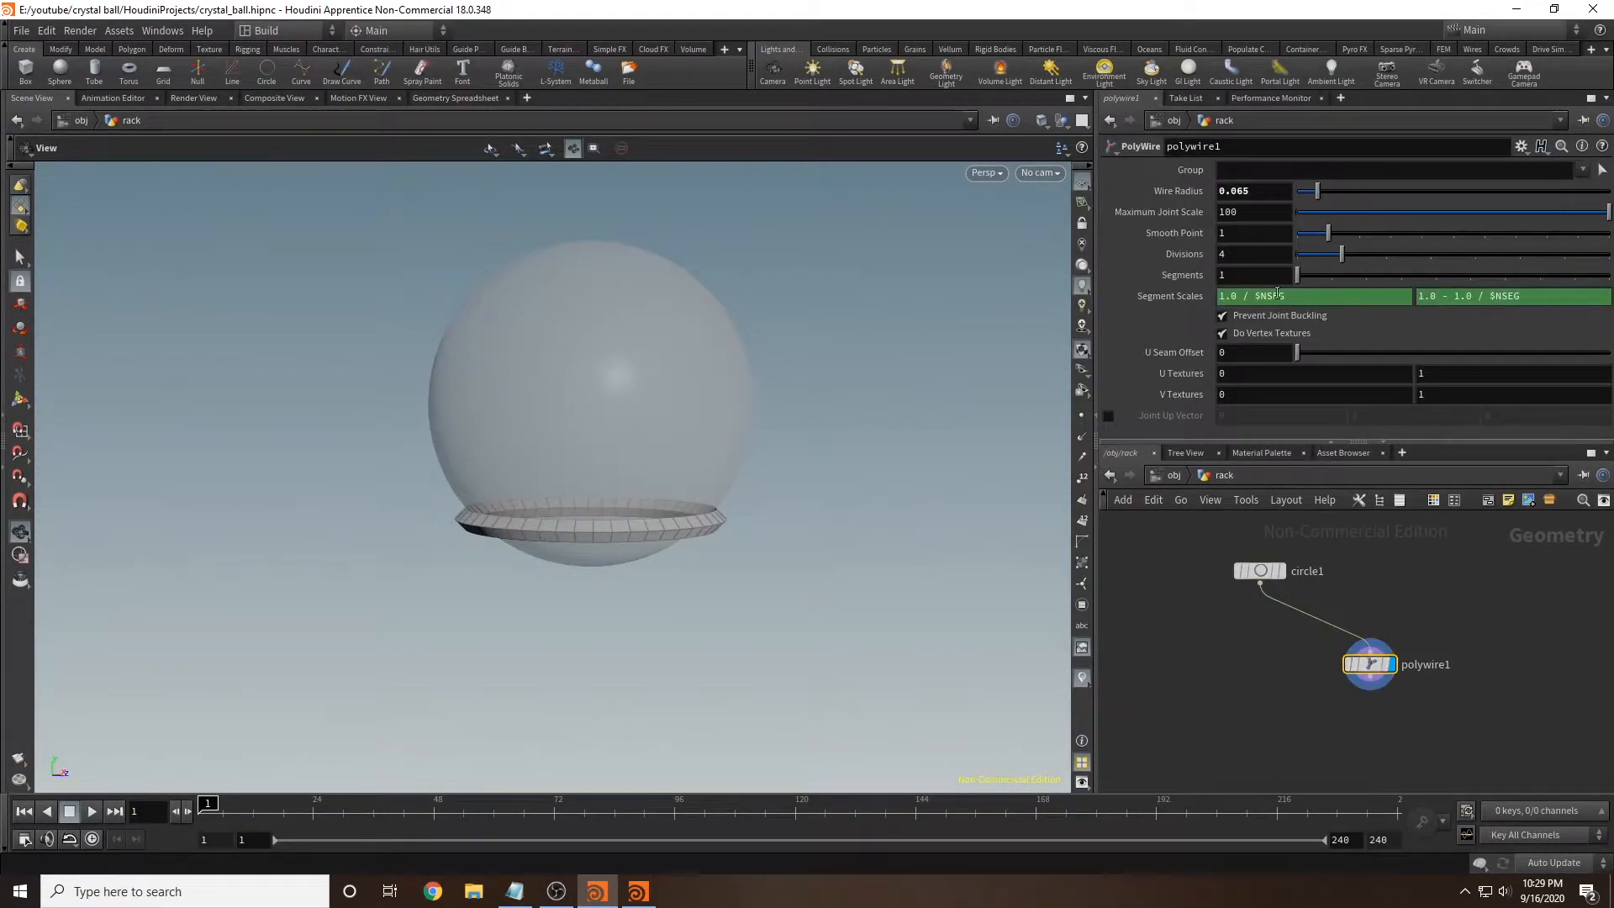
left_click_drag(851, 345, 861, 385)
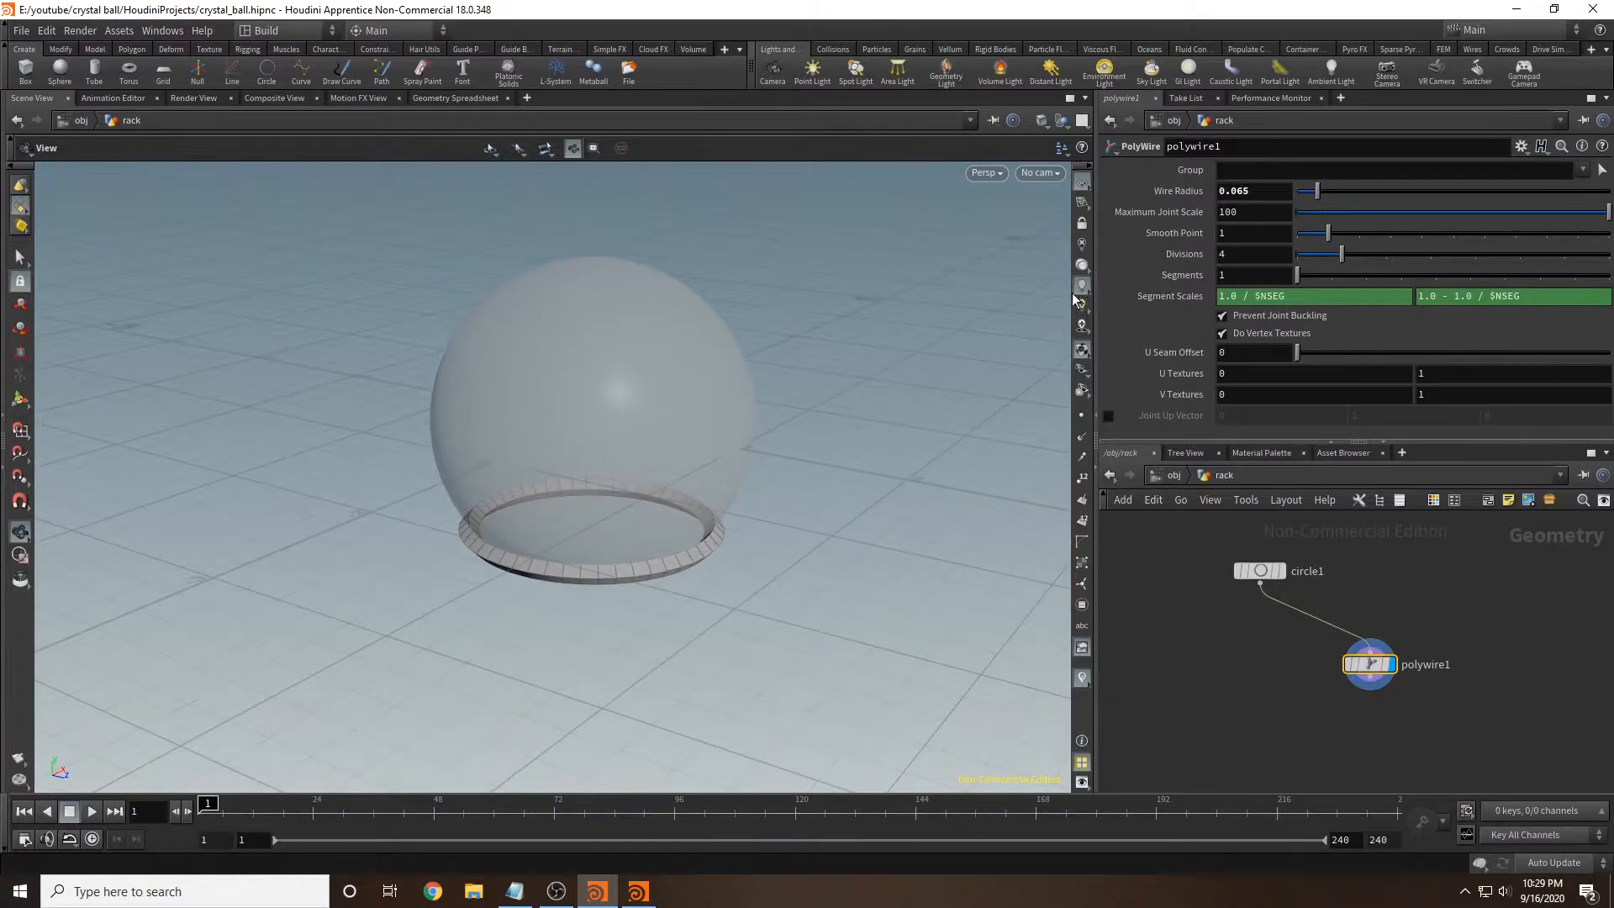
left_click_drag(1338, 235, 1563, 254)
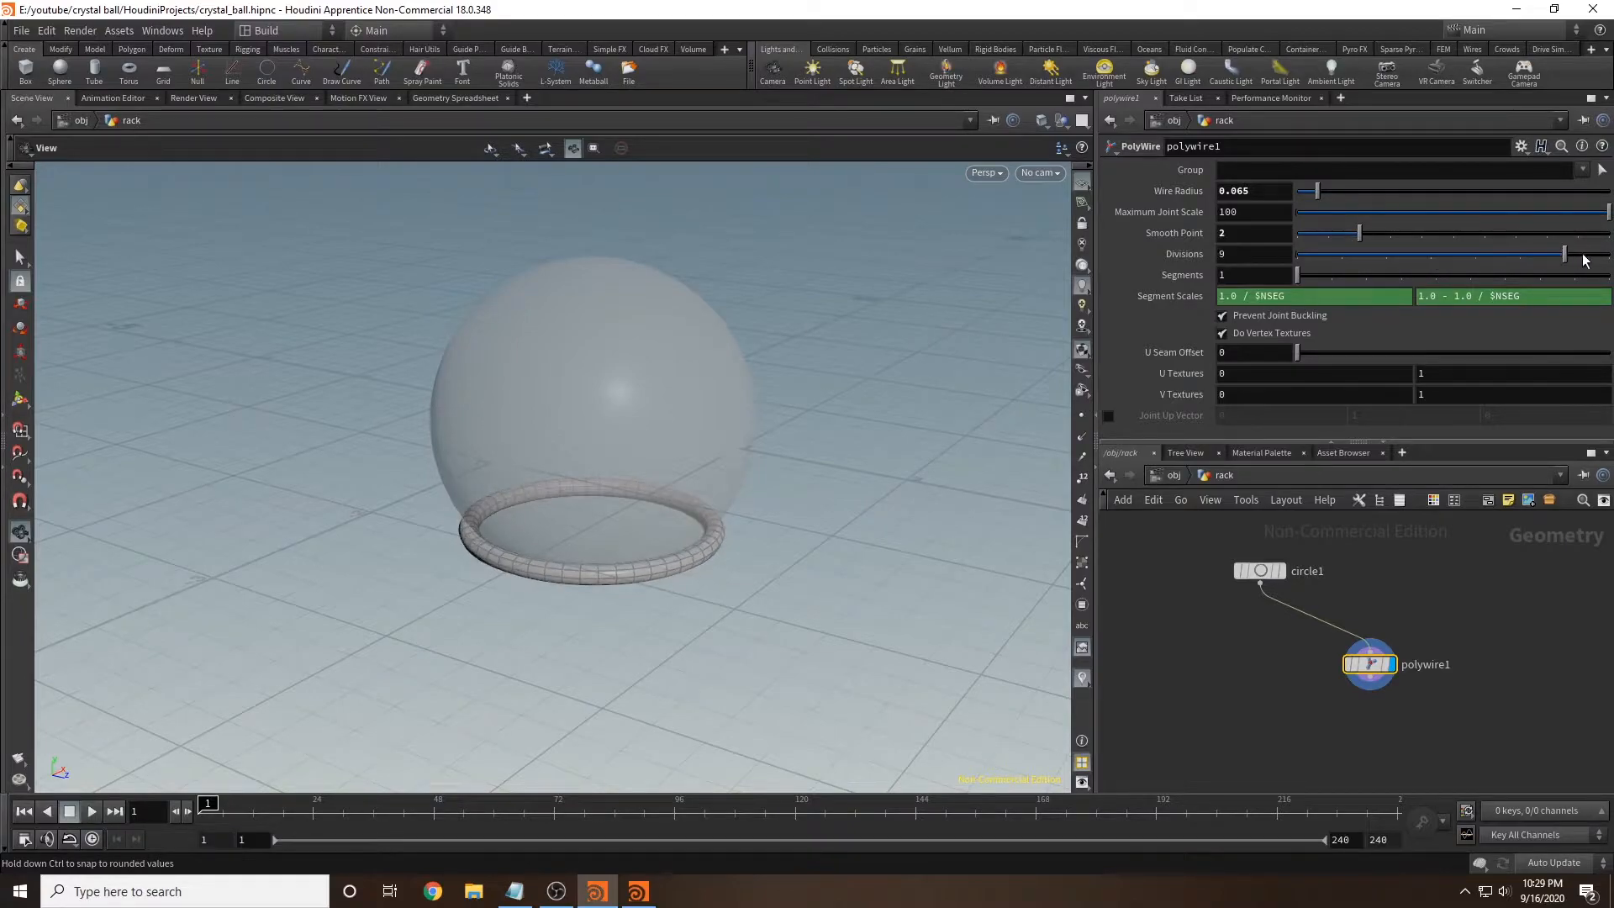
middle_click_drag(1228, 257, 1316, 256)
left_click_drag(1316, 190, 1314, 192)
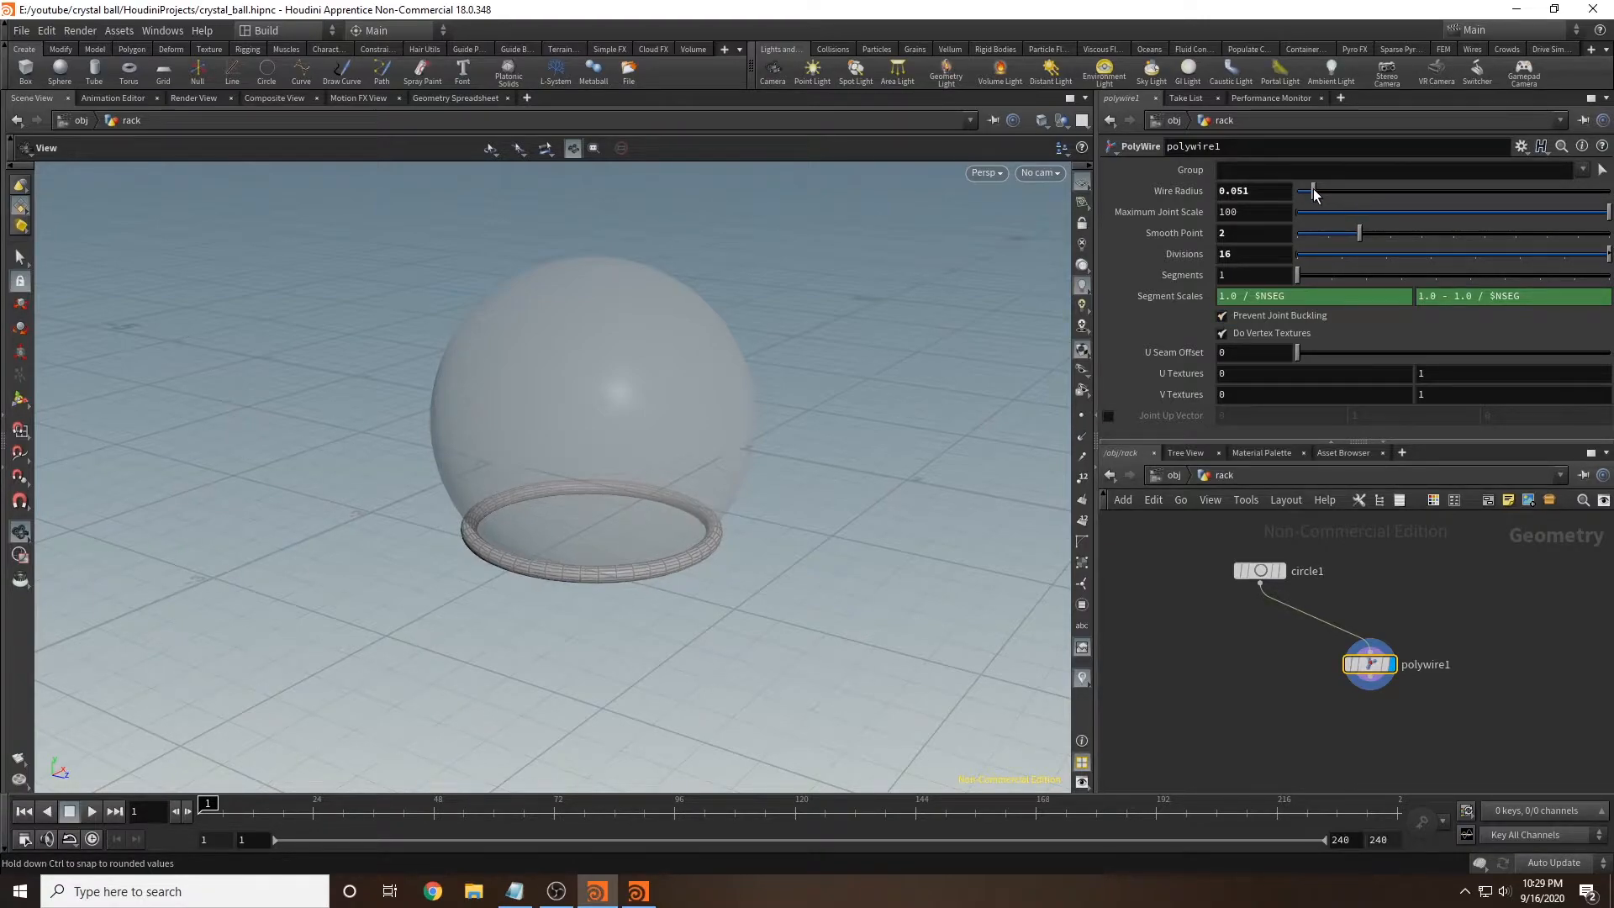
Step: Add a Tube node beside the circle and PolyWire chain in the rack network
left_click_drag(973, 386, 874, 421)
left_click_drag(796, 544, 762, 439)
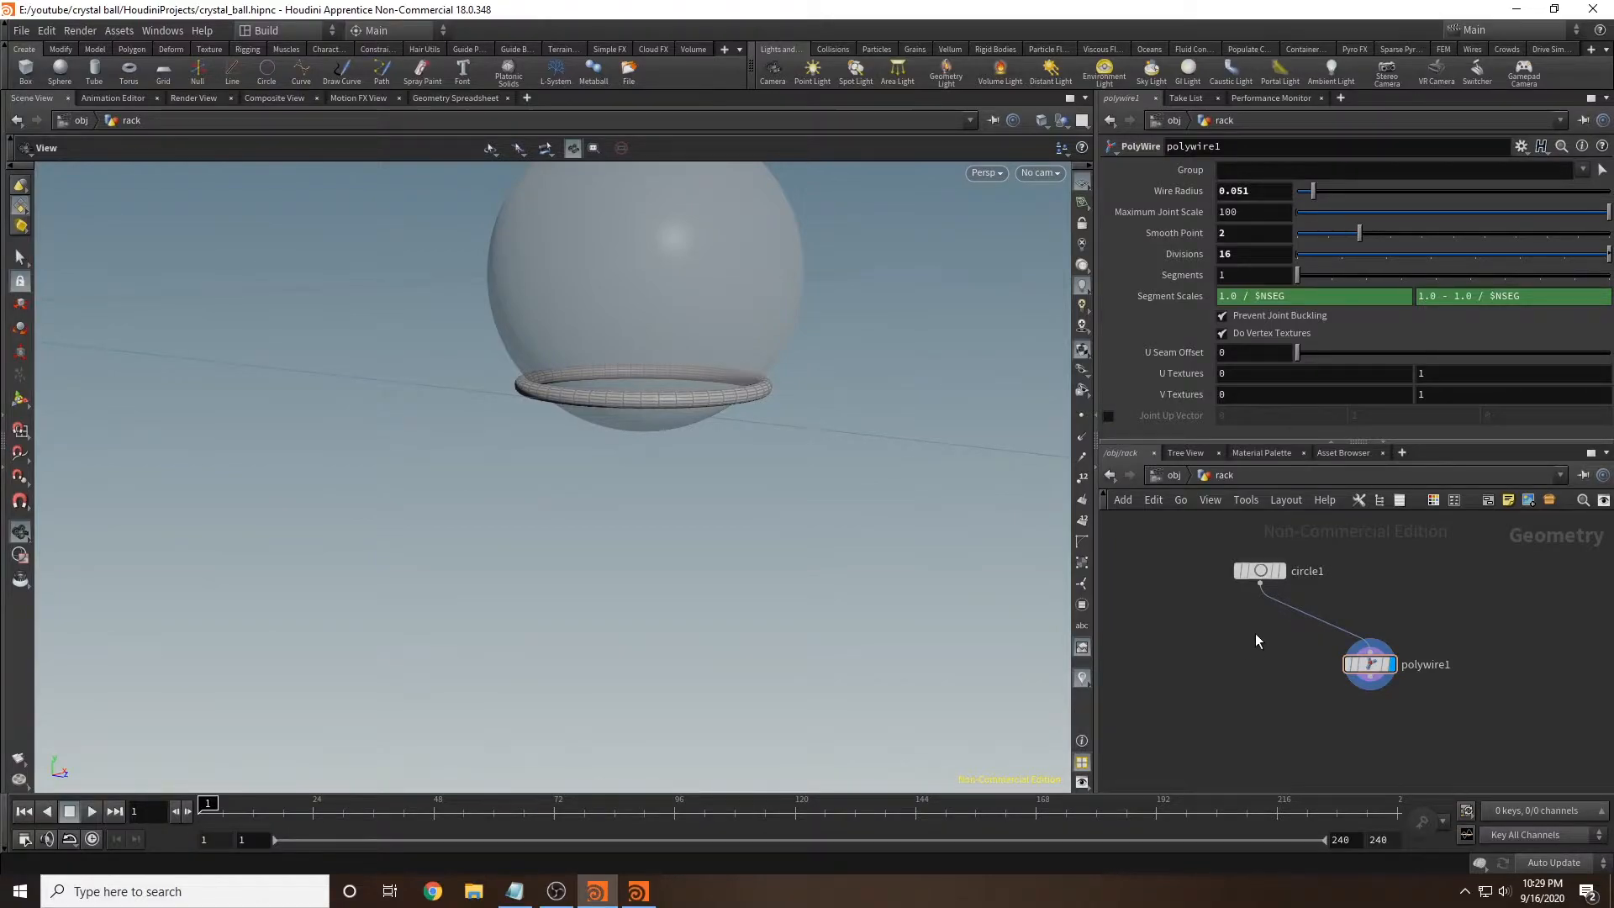
middle_click_drag(1255, 638, 1229, 656)
middle_click_drag(1341, 688, 1173, 690)
left_click_drag(1170, 689, 1164, 689)
key("Tab")
type("tub")
key("Return")
left_click(1308, 594)
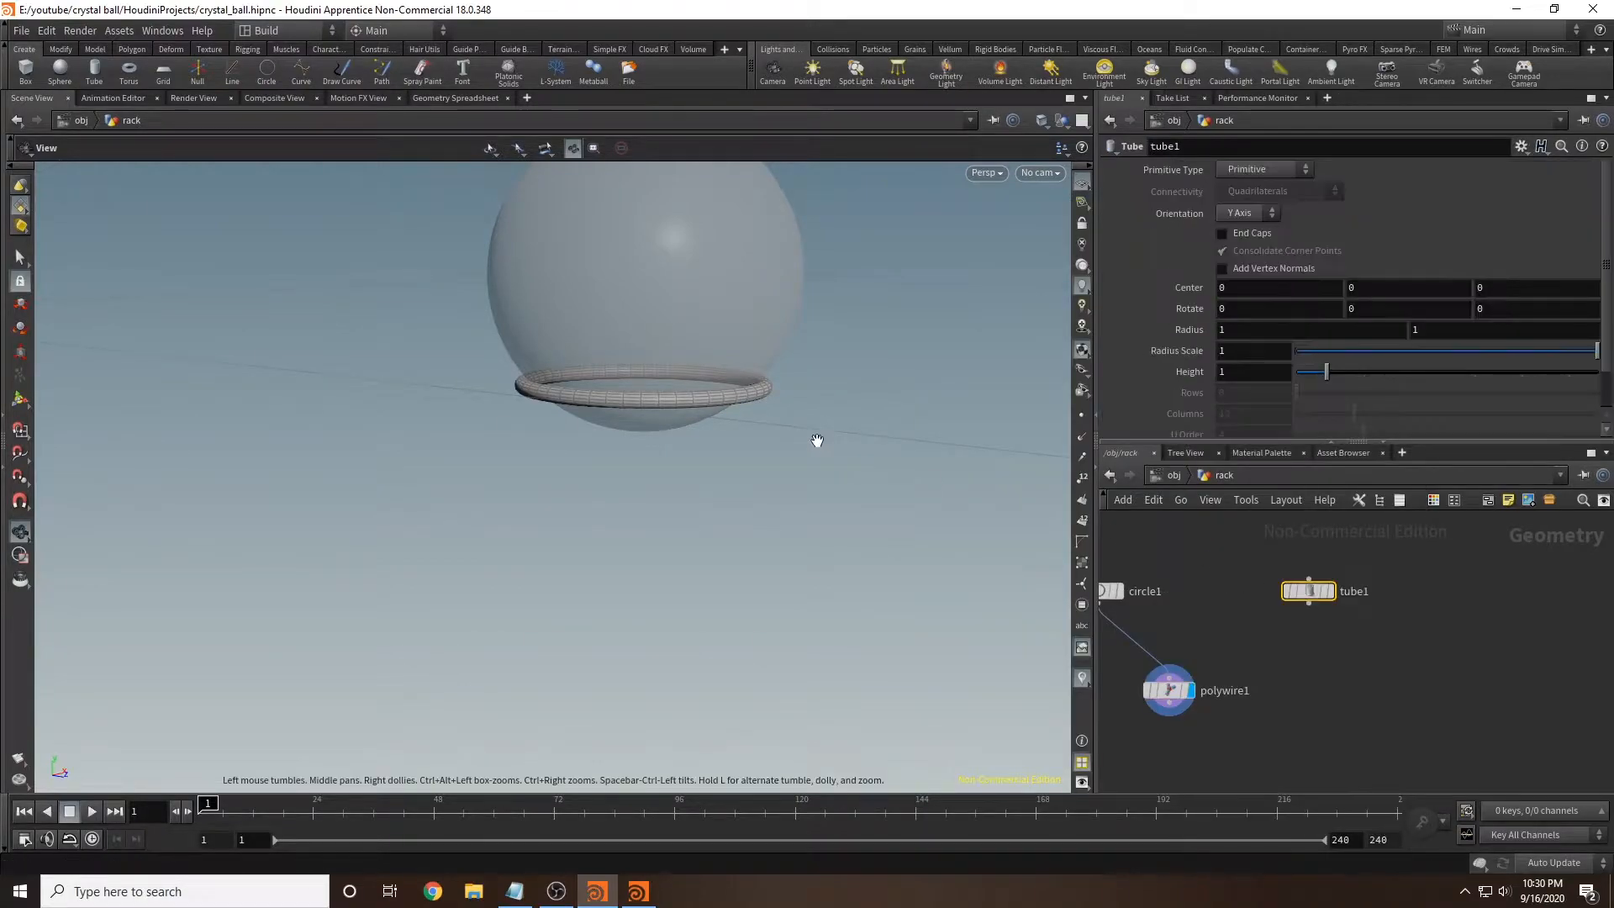
Step: Display the tube while keeping the PolyWire ring shown as a template
scroll(766, 443, "down", 3)
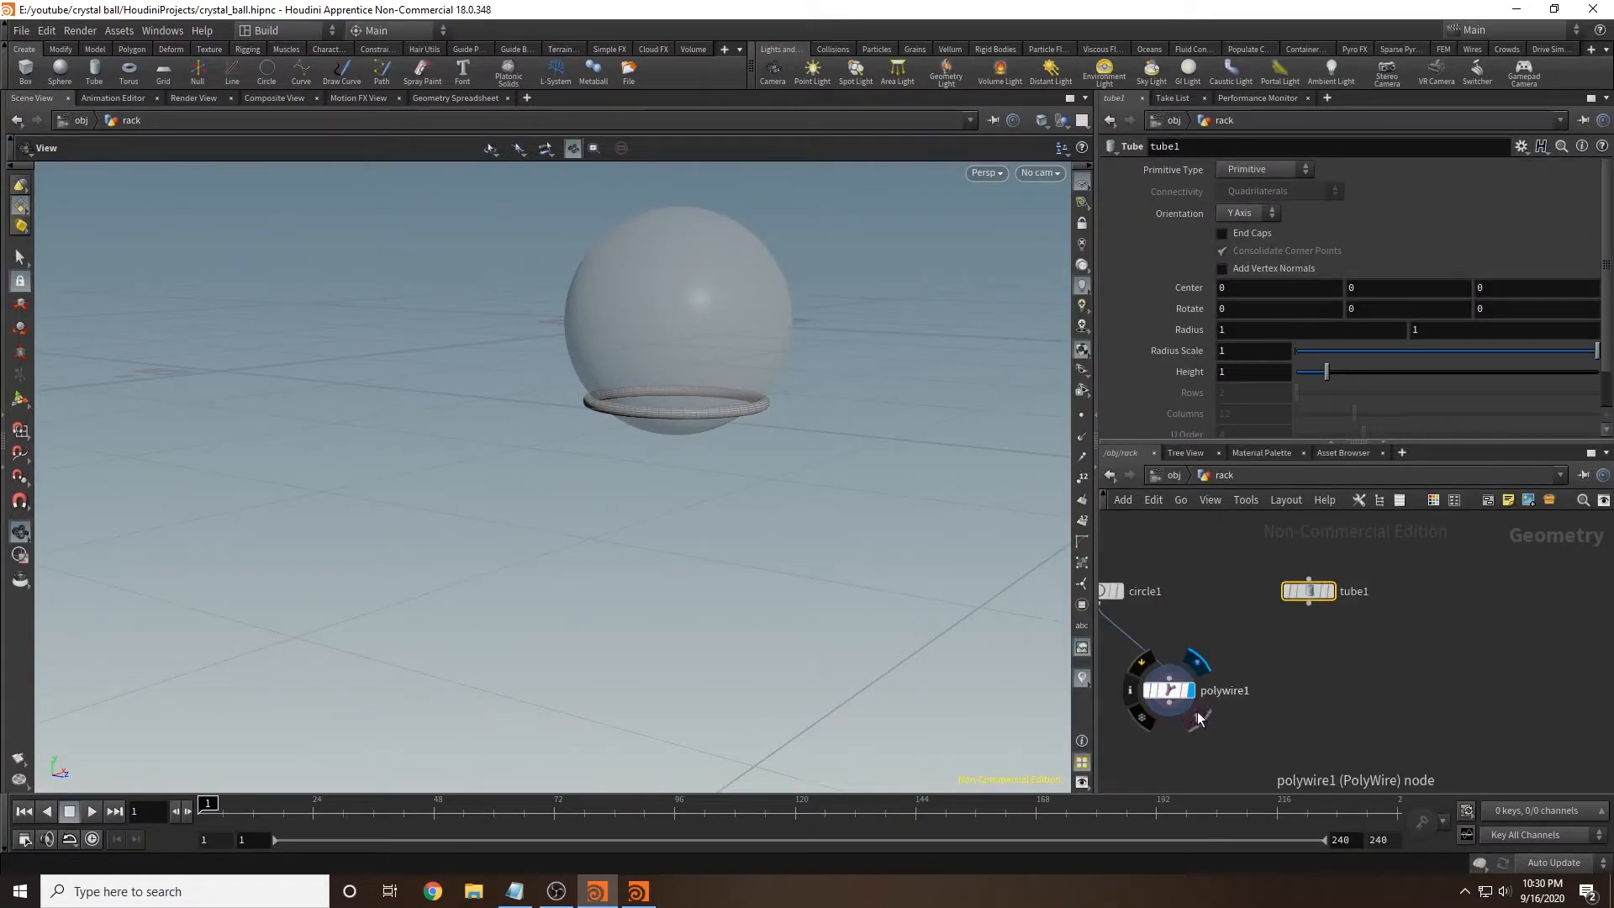
left_click(1335, 567)
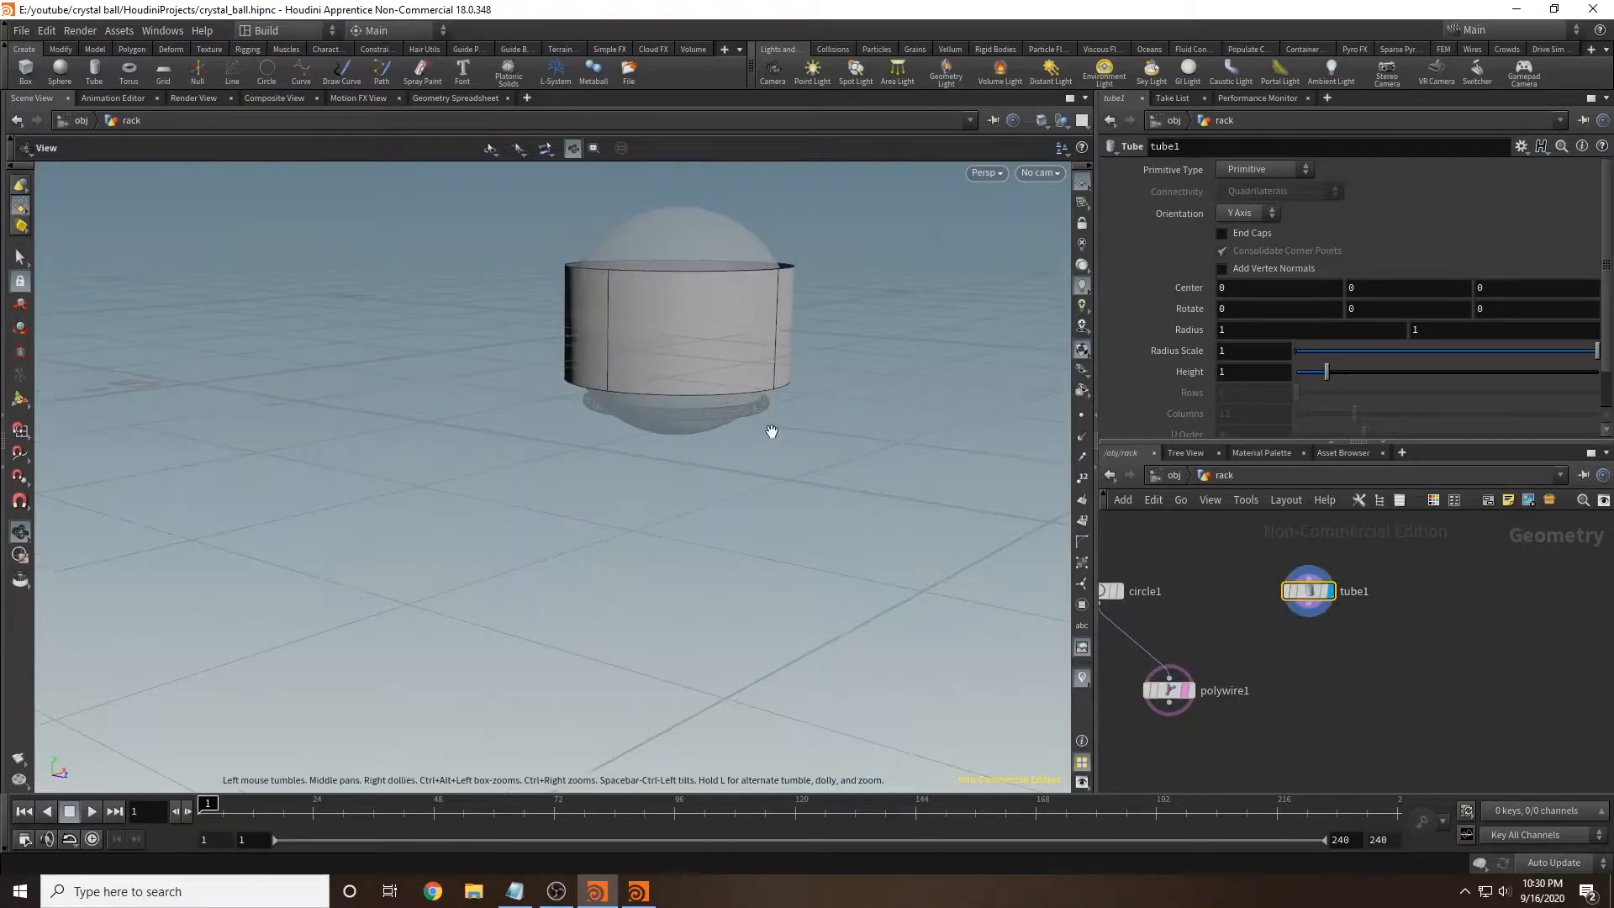
left_click_drag(799, 387, 794, 410)
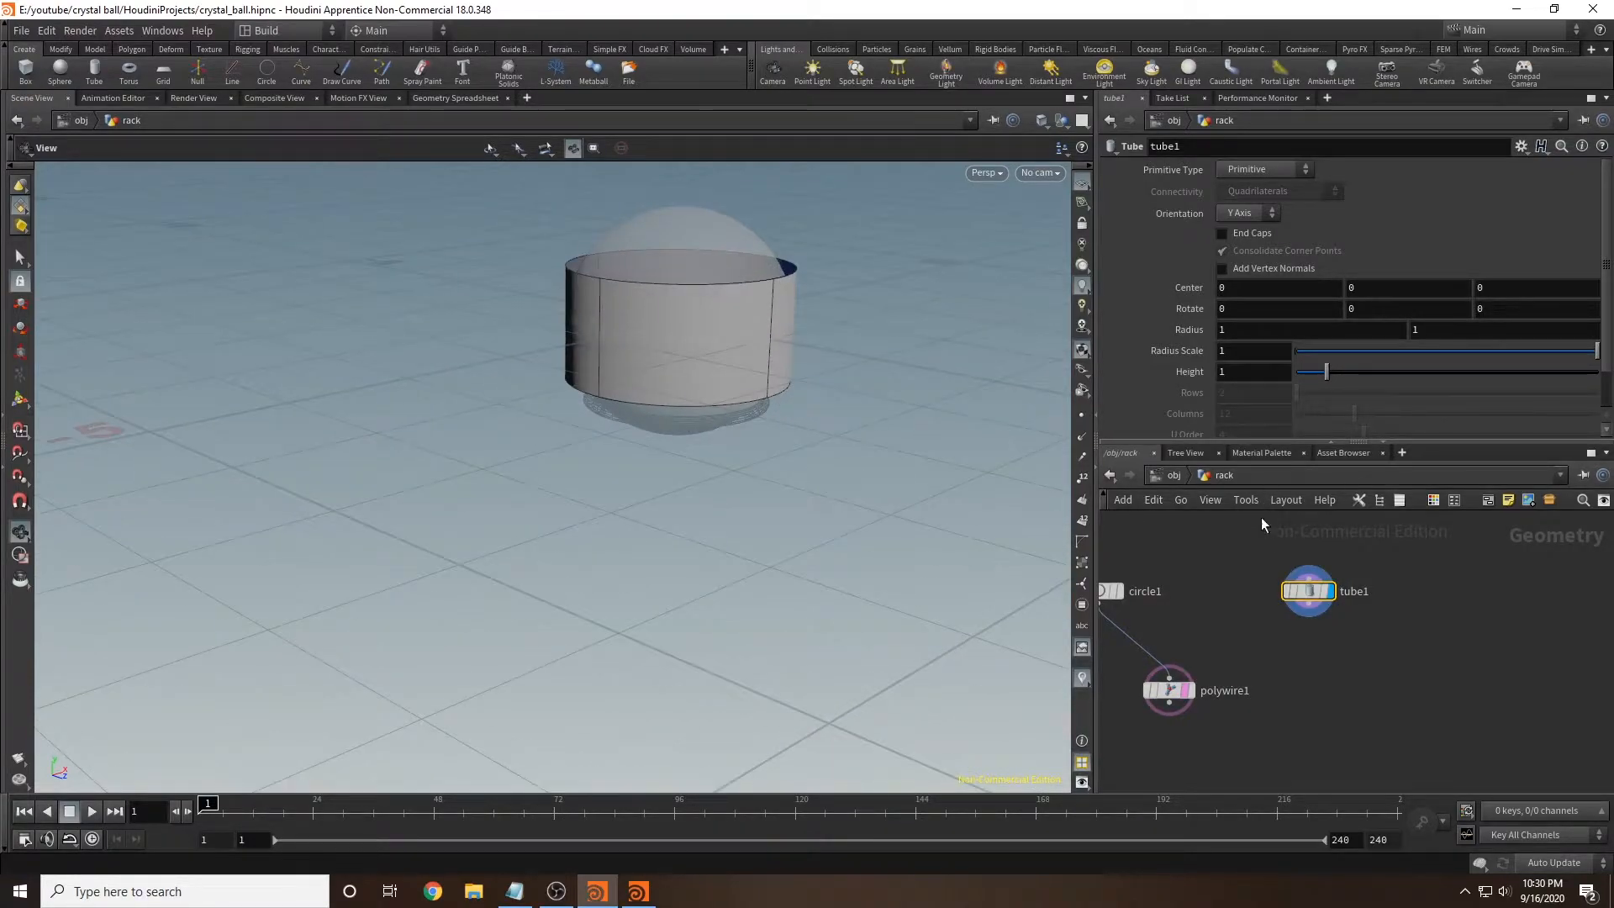
left_click_drag(1314, 598, 1353, 613)
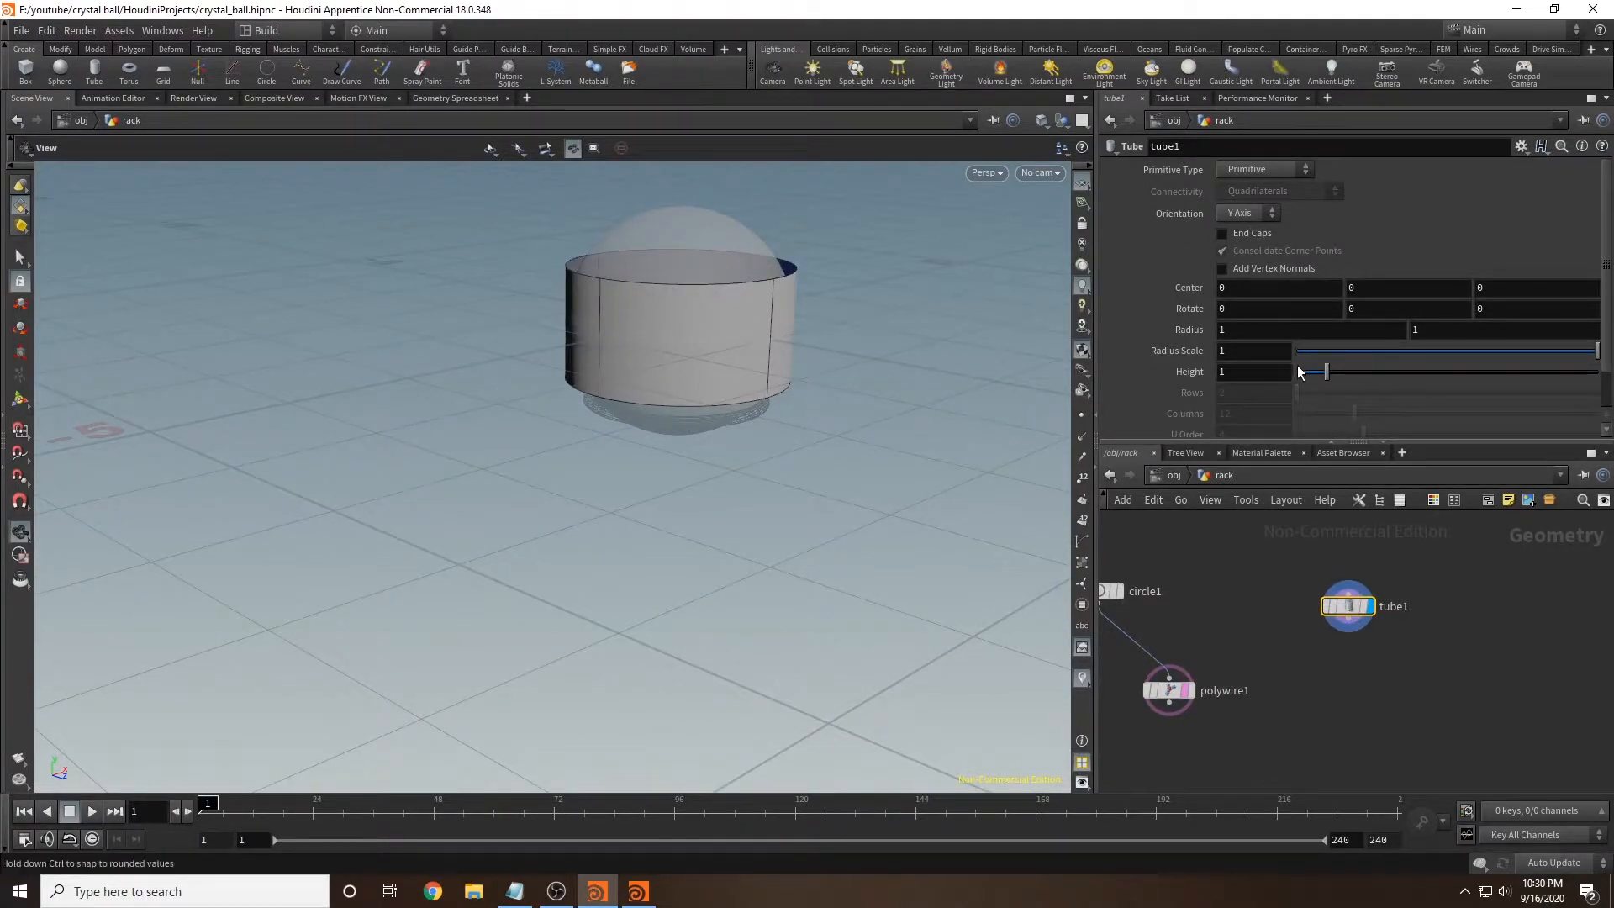
Step: Make the tube a thin Polygon primitive with Radius Scale 0.039, 100 rows and 50 columns
left_click_drag(1379, 350, 1307, 342)
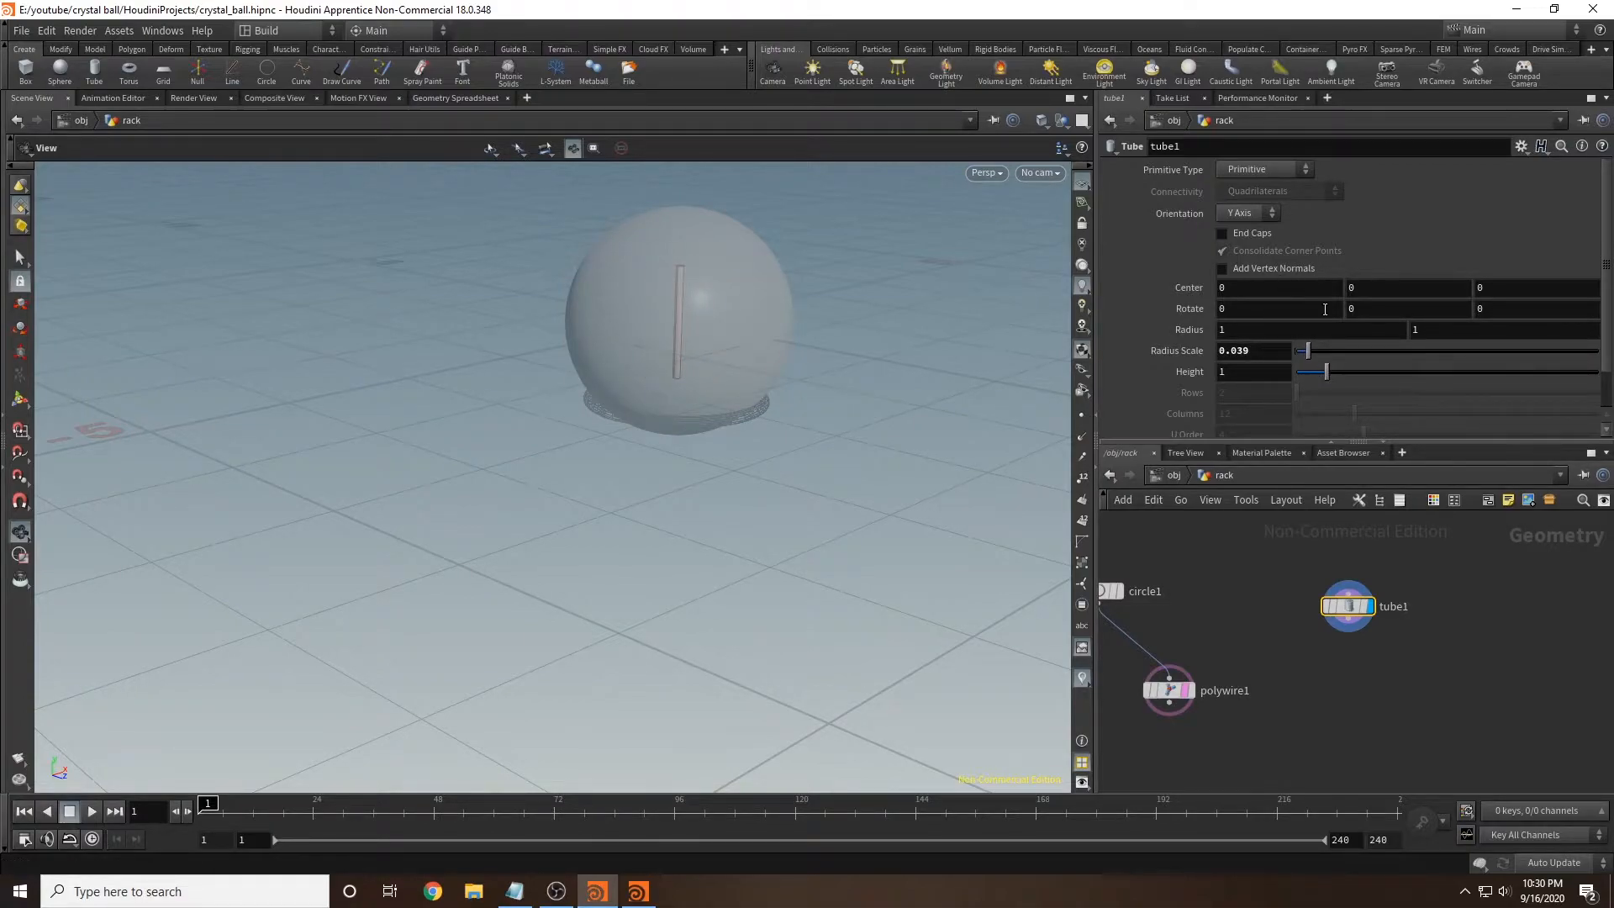
left_click(1260, 170)
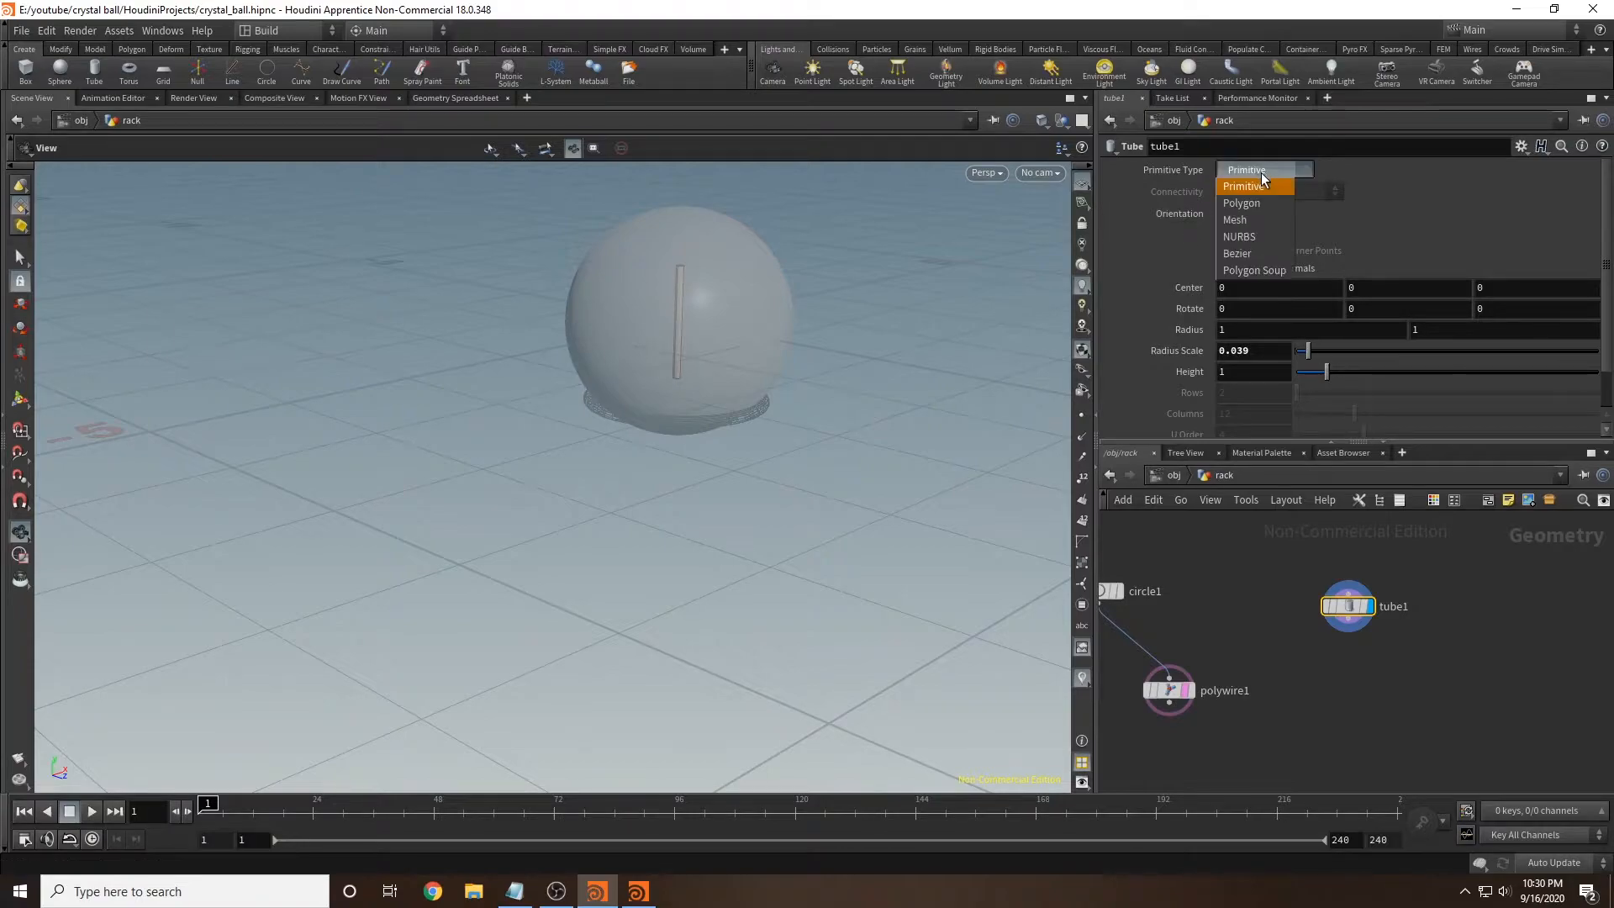
left_click(1257, 203)
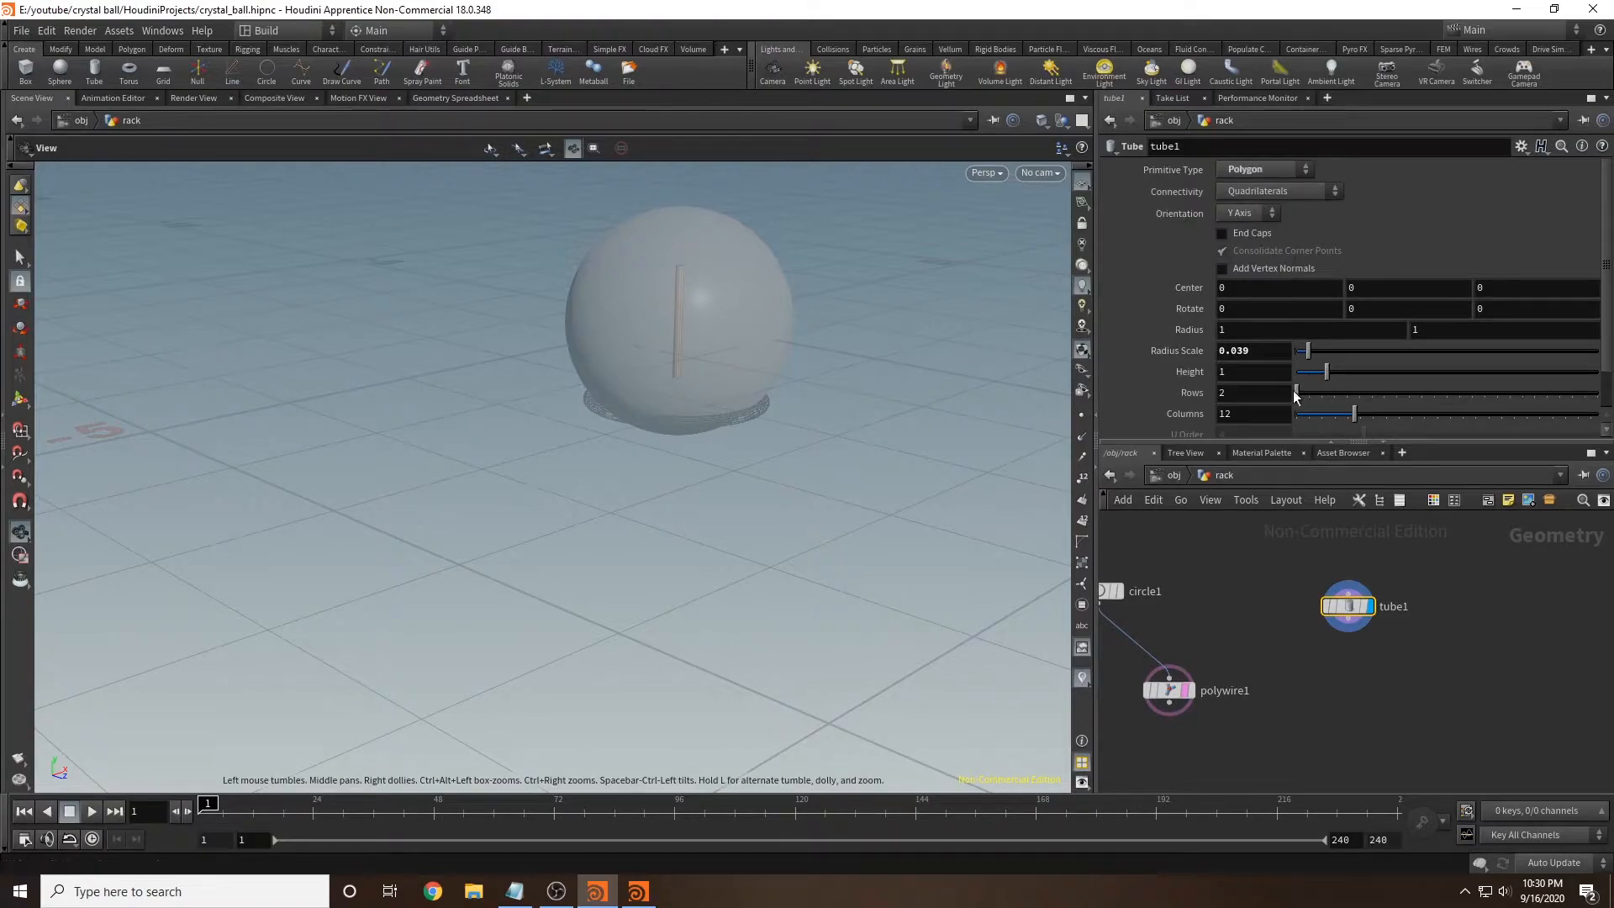
left_click_drag(1299, 392, 1473, 383)
left_click_drag(1574, 389, 1578, 392)
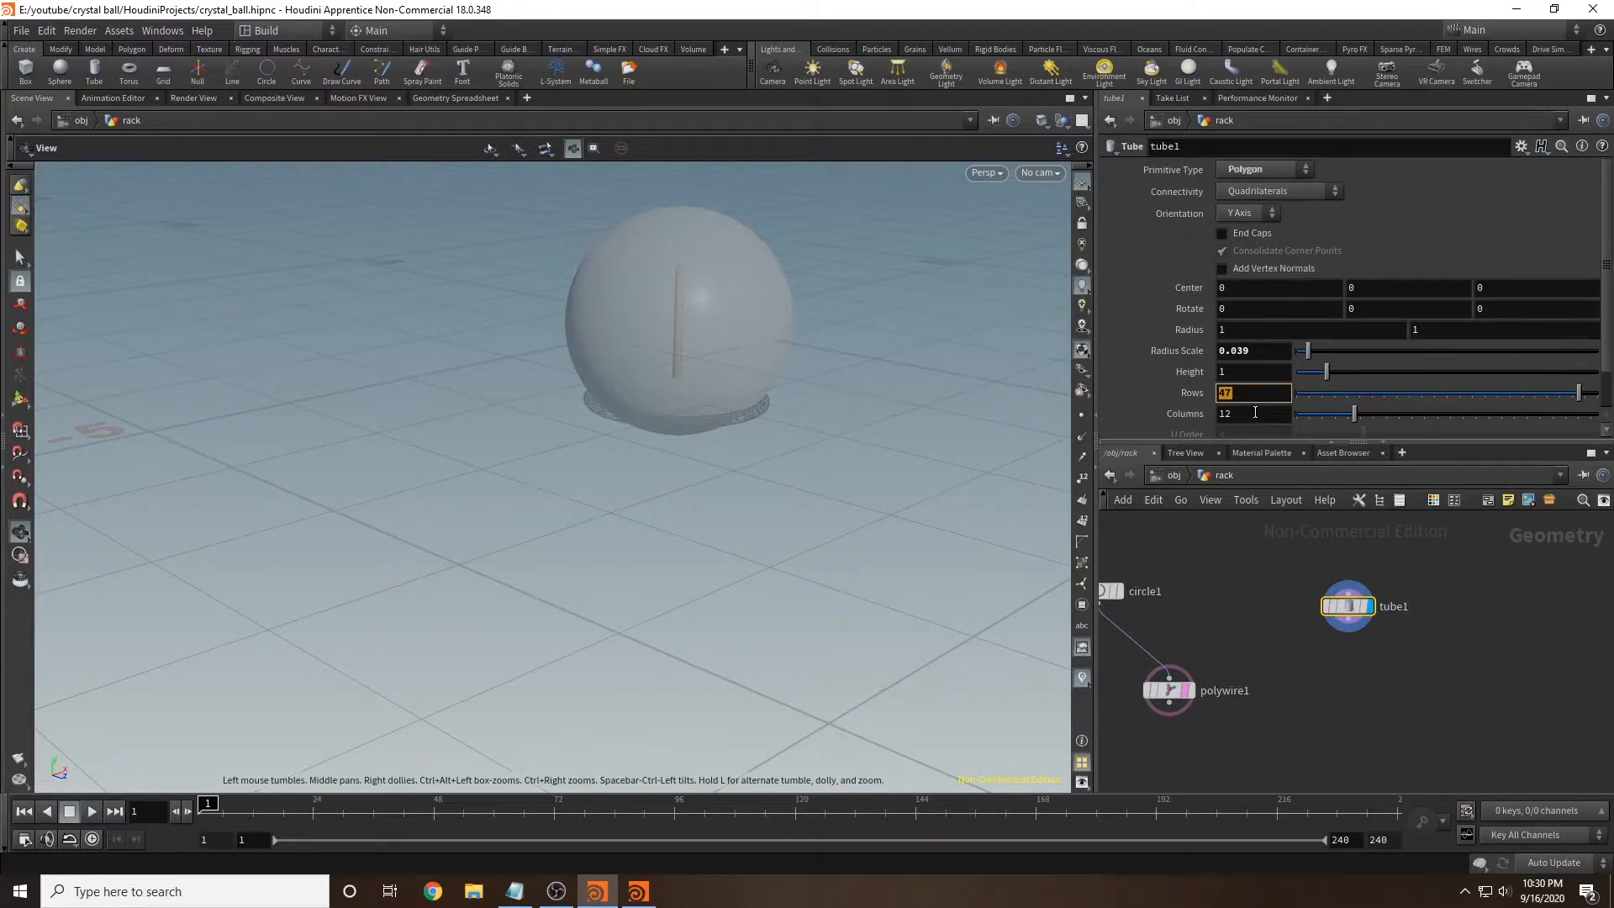
key("Tab")
type("50")
key("Return")
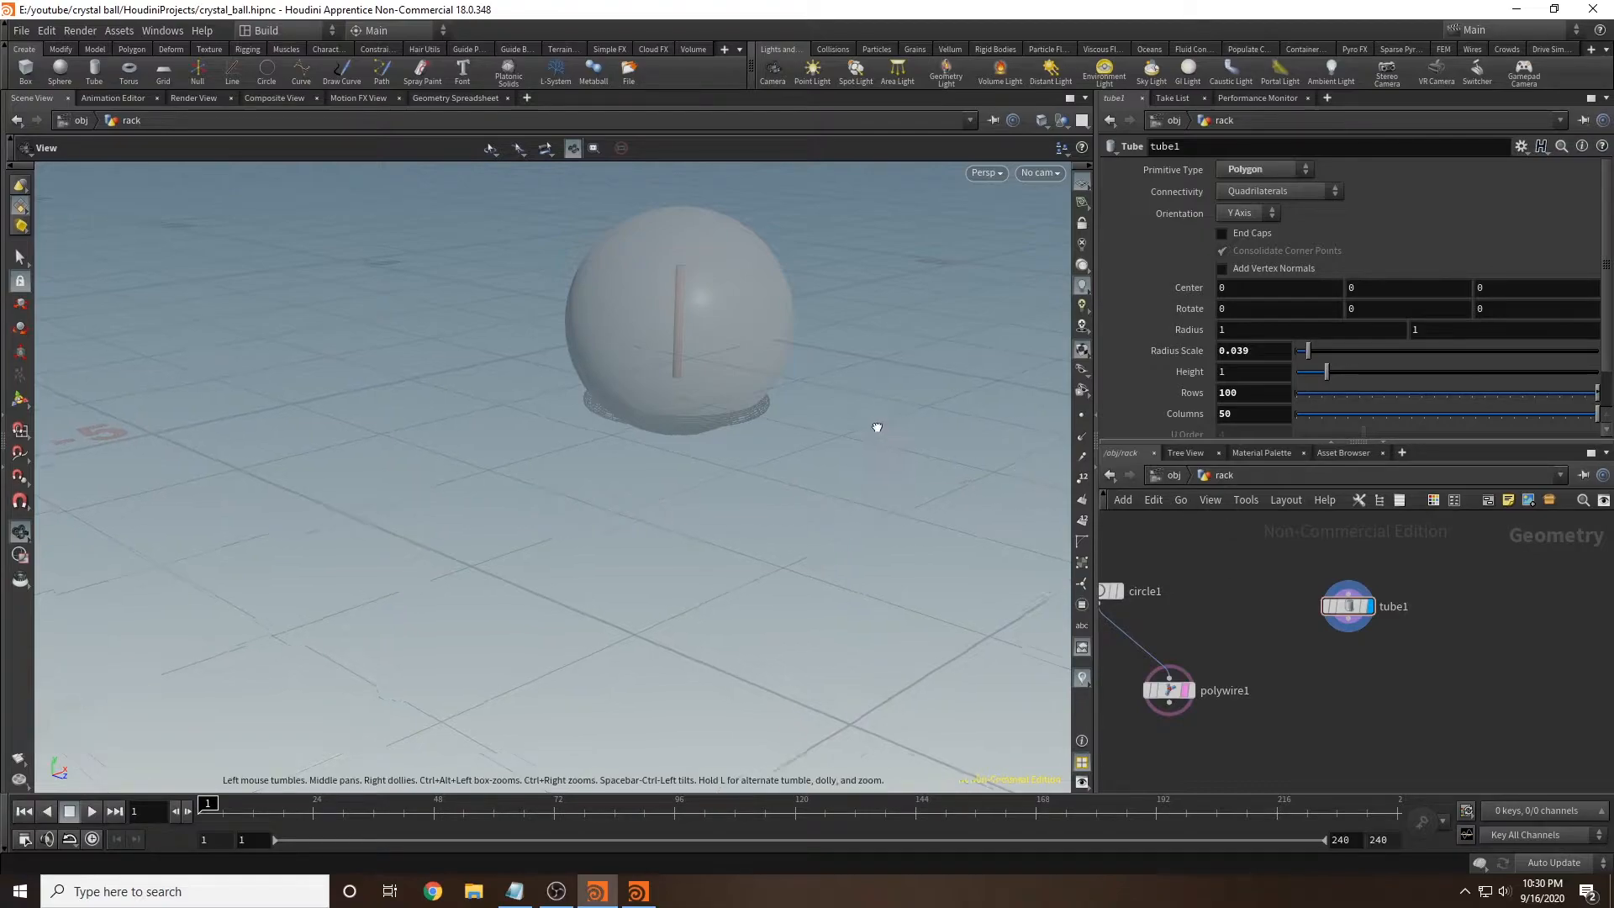
Step: Add a Transform node below the tube, connect it to the tube and display it
key("Tab")
type("transform")
key("Return")
left_click(1369, 689)
left_click_drag(1353, 626, 1369, 689)
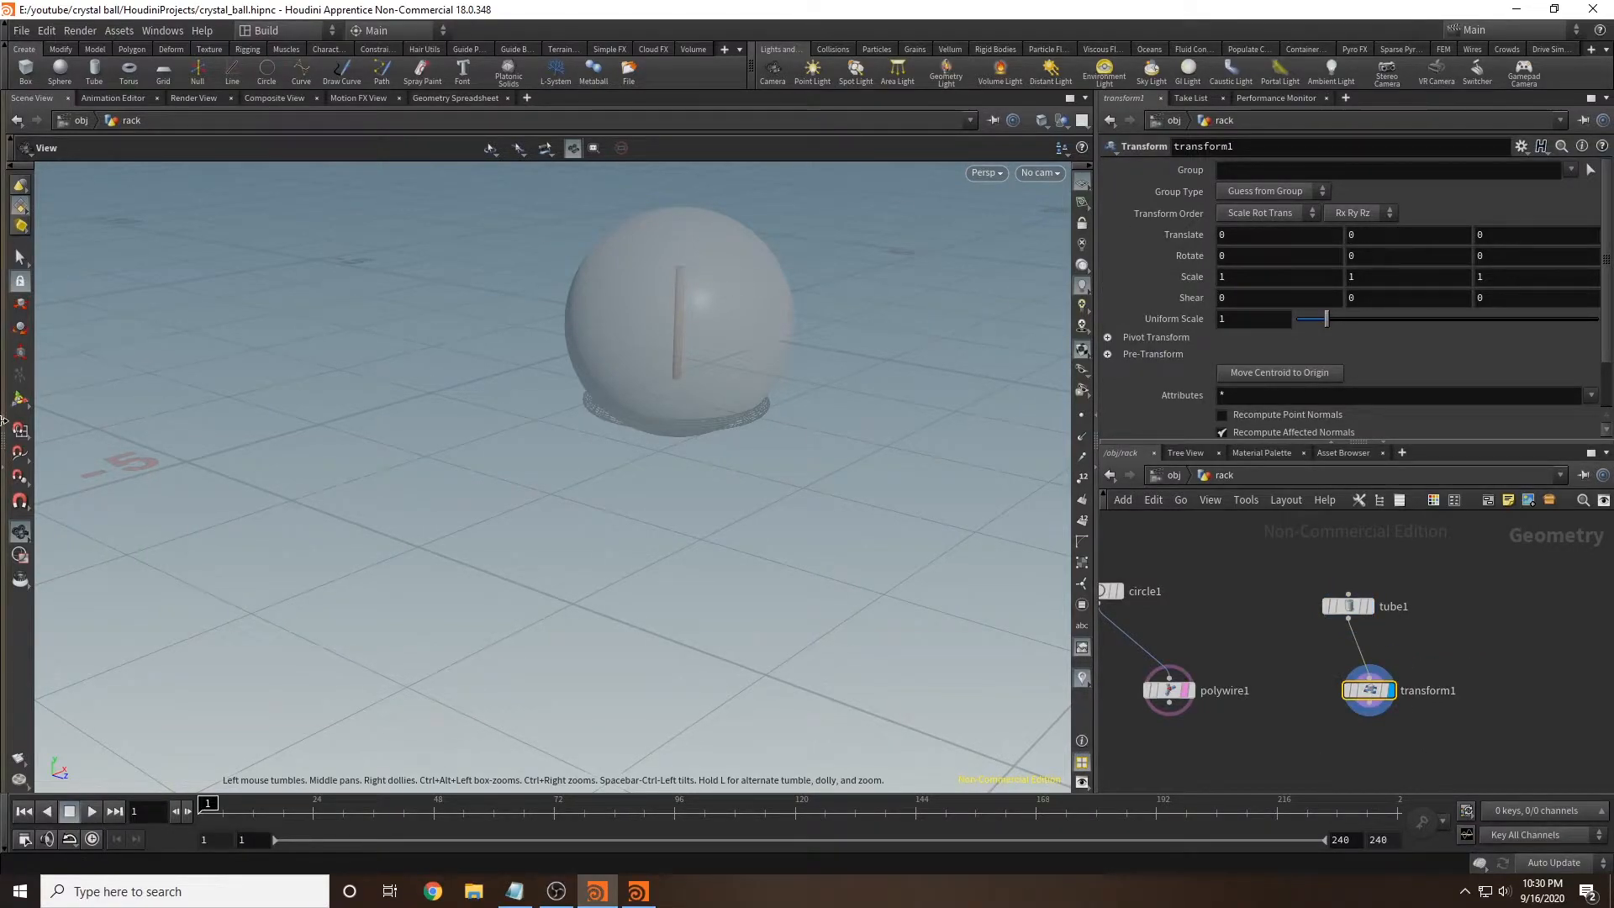
Step: Place the tube as a leg slanting outward from the ring: Translate Y about -1.6 and Z 1.48, Rotate X about -38.85, Scale Y 2.3
left_click(20, 400)
left_click_drag(677, 289, 787, 494)
left_click_drag(790, 495, 896, 531, "alt")
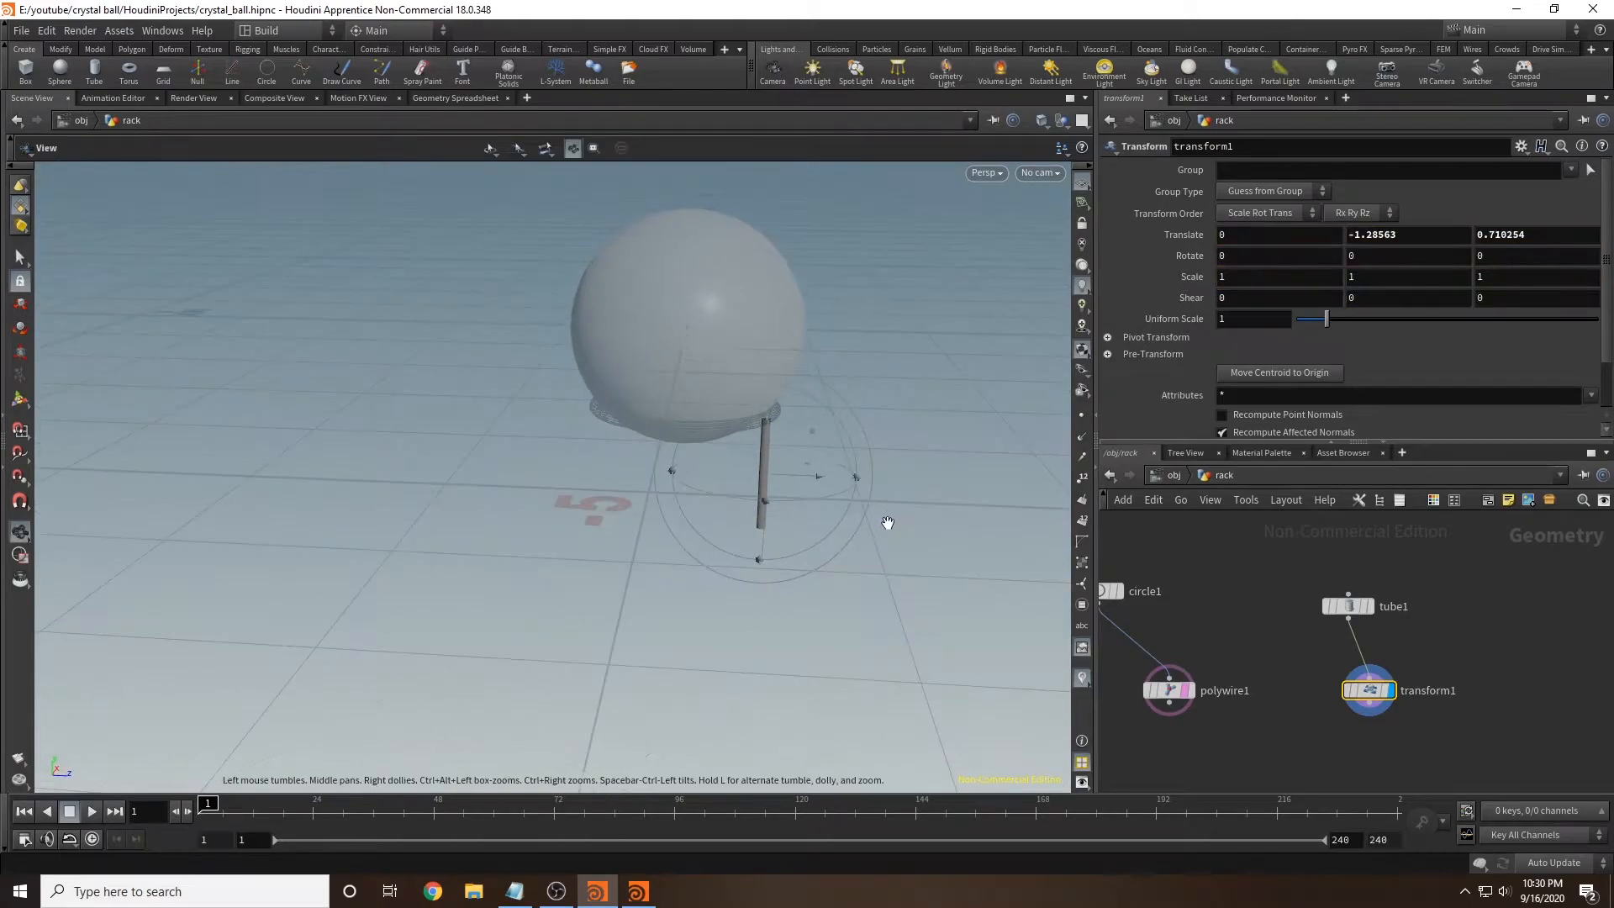
middle_click_drag(897, 531, 724, 513, "alt")
scroll(725, 509, "up", 2)
left_click_drag(688, 406, 733, 386)
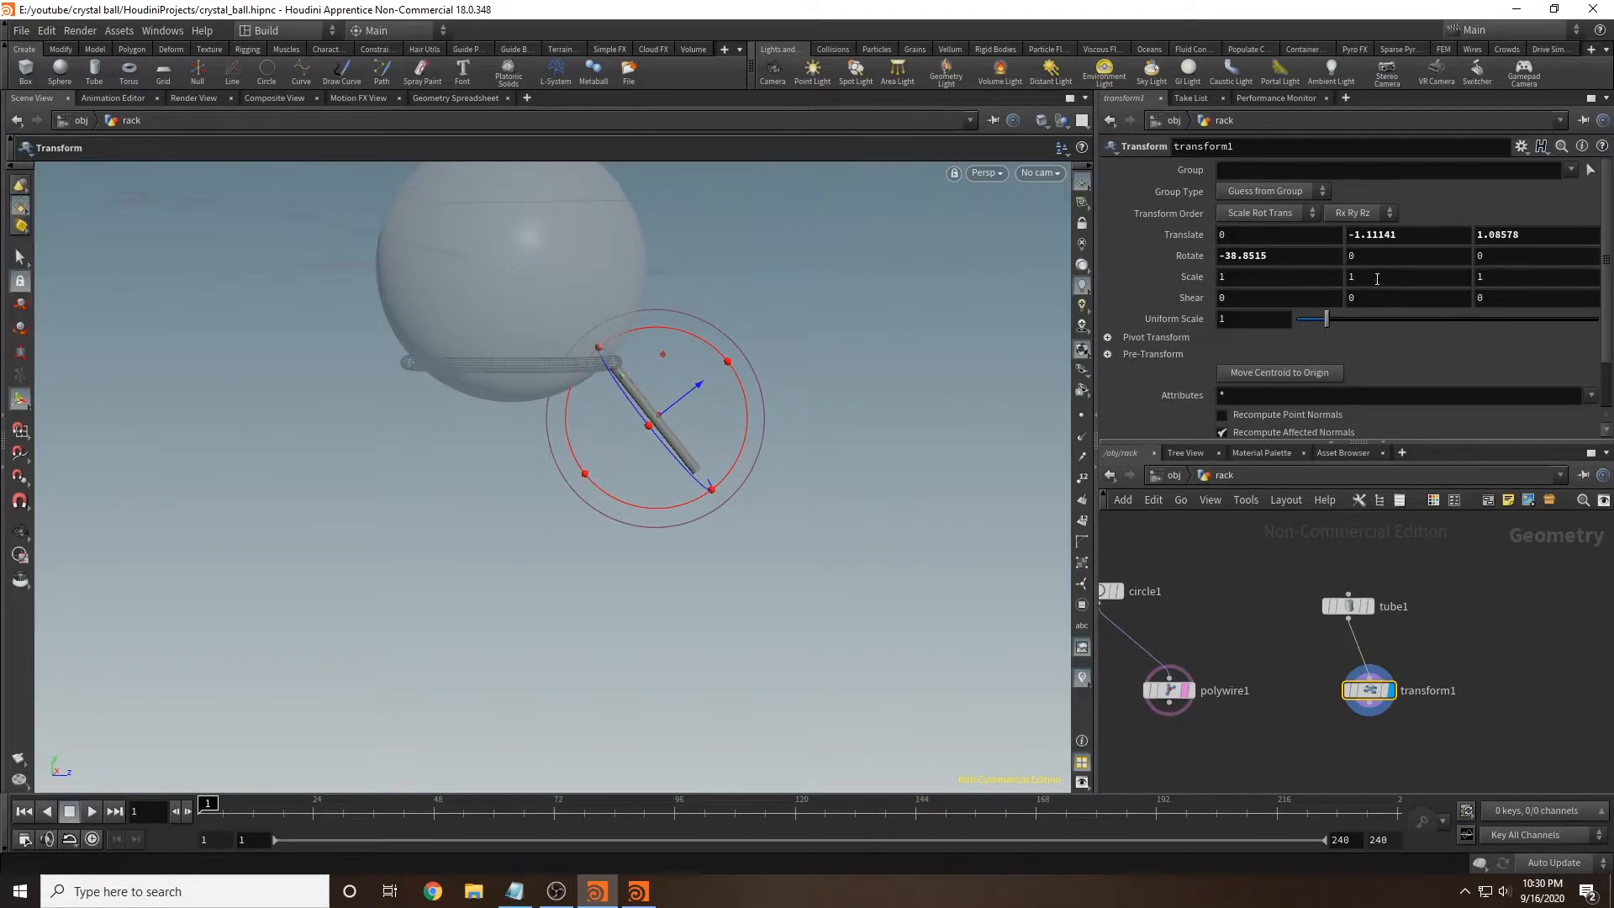
middle_click_drag(1382, 275, 1545, 271)
left_click_drag(647, 386, 709, 442)
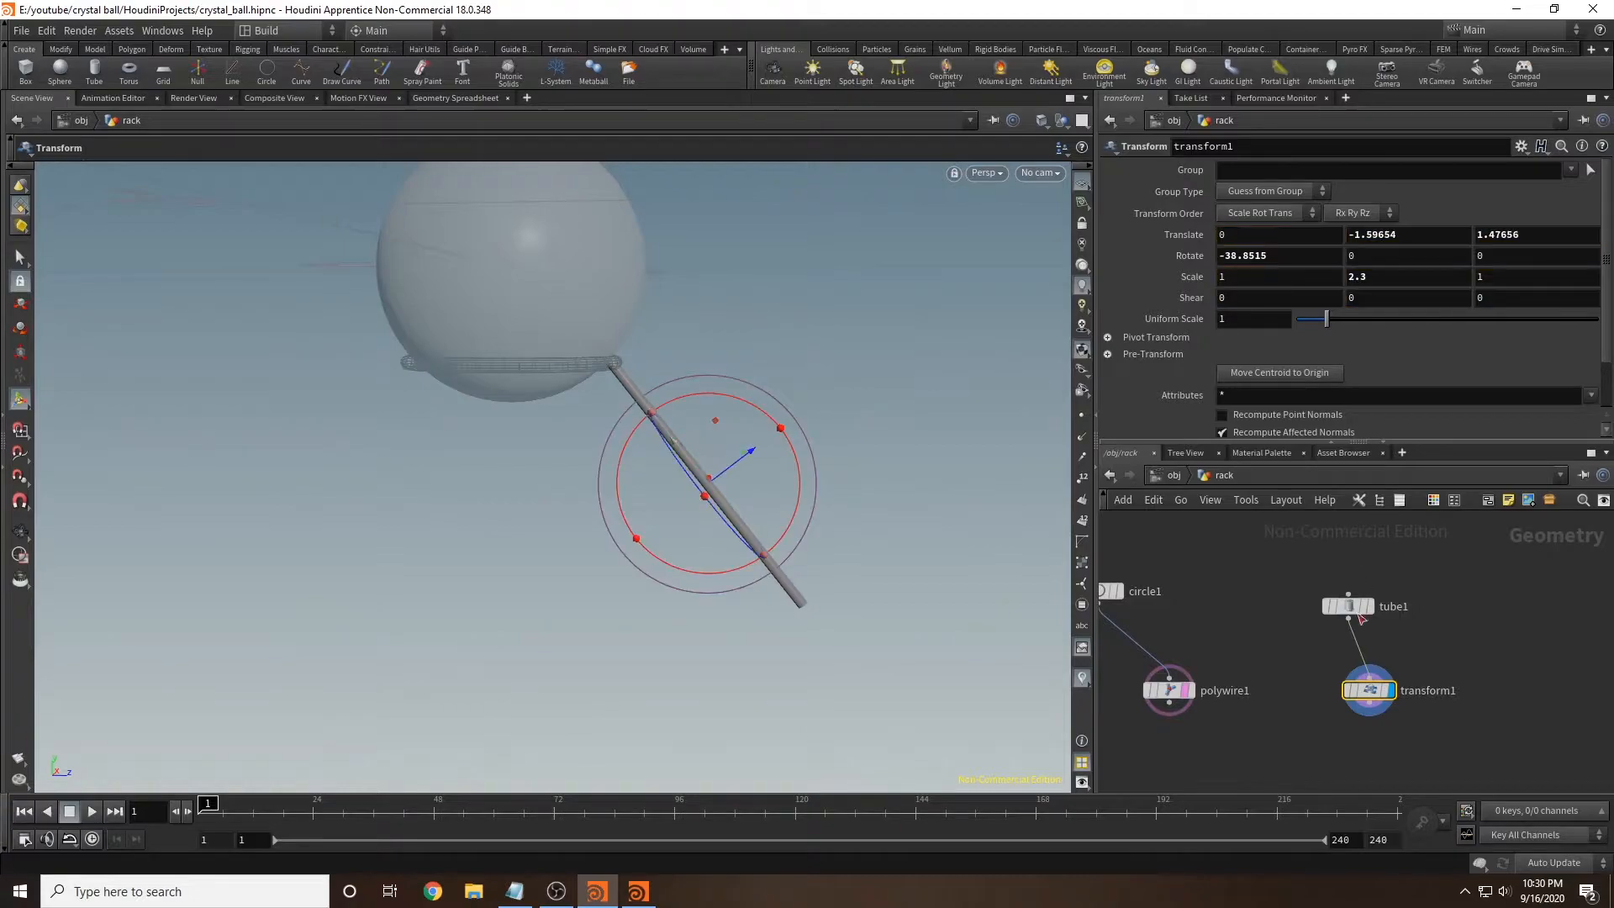
Step: Turn on End Caps for the tube and return to the Transform node
left_click(1350, 606)
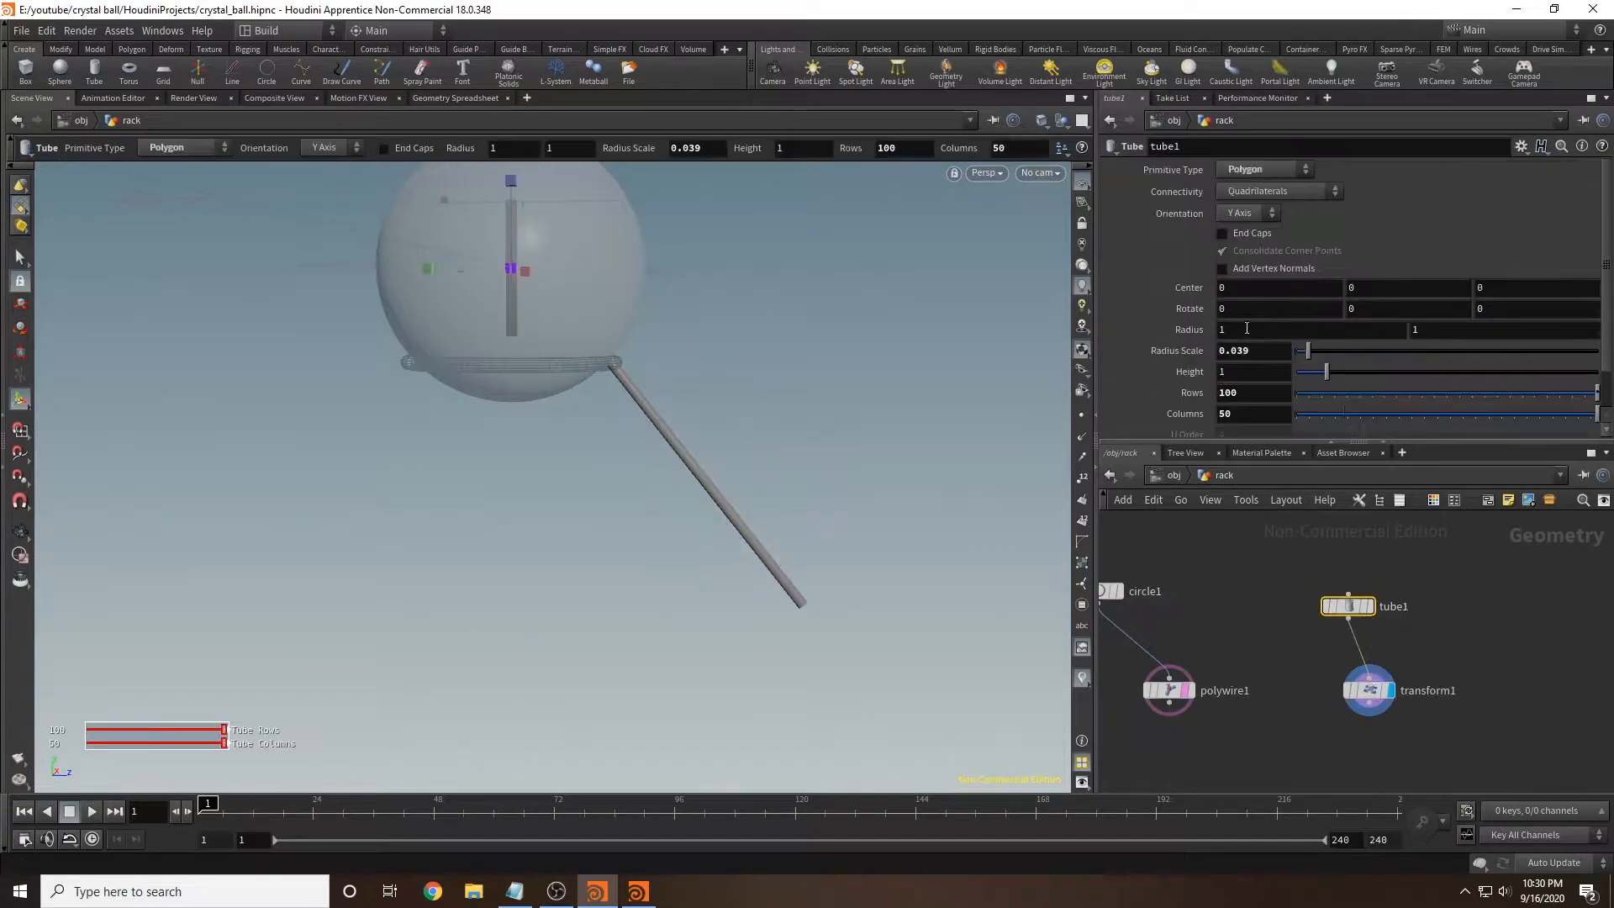
left_click(1223, 234)
left_click(1373, 695)
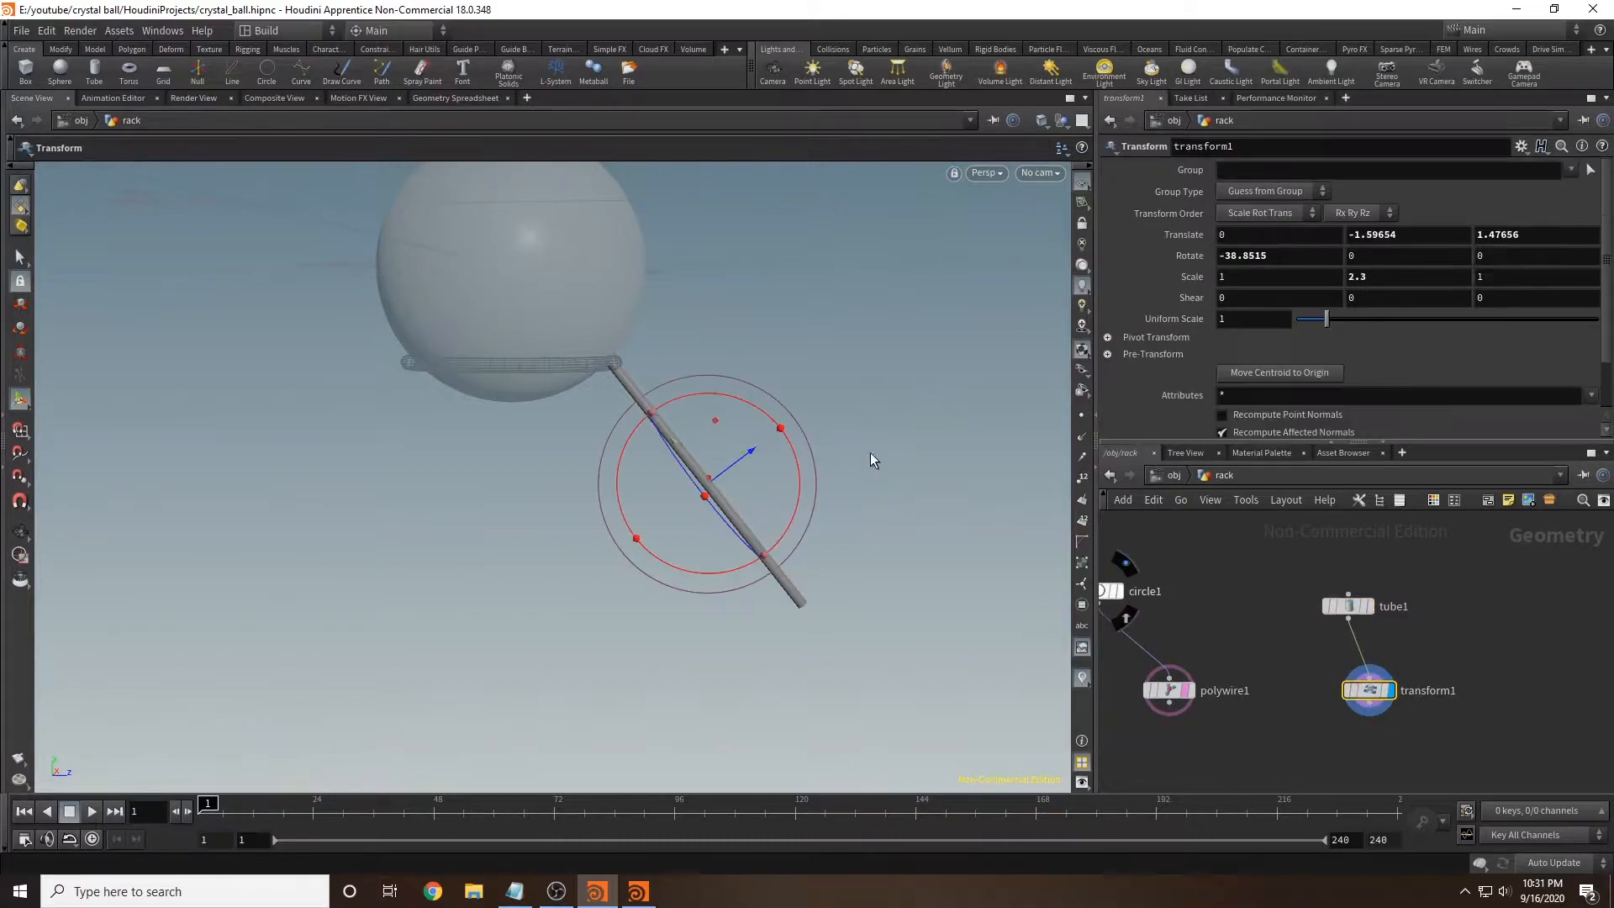
Step: Add a Bend node after the Transform, display it, and try out its bend handle before undoing the trial
middle_click_drag(1294, 640, 1205, 537)
key("Tab")
type("bend")
key("Return")
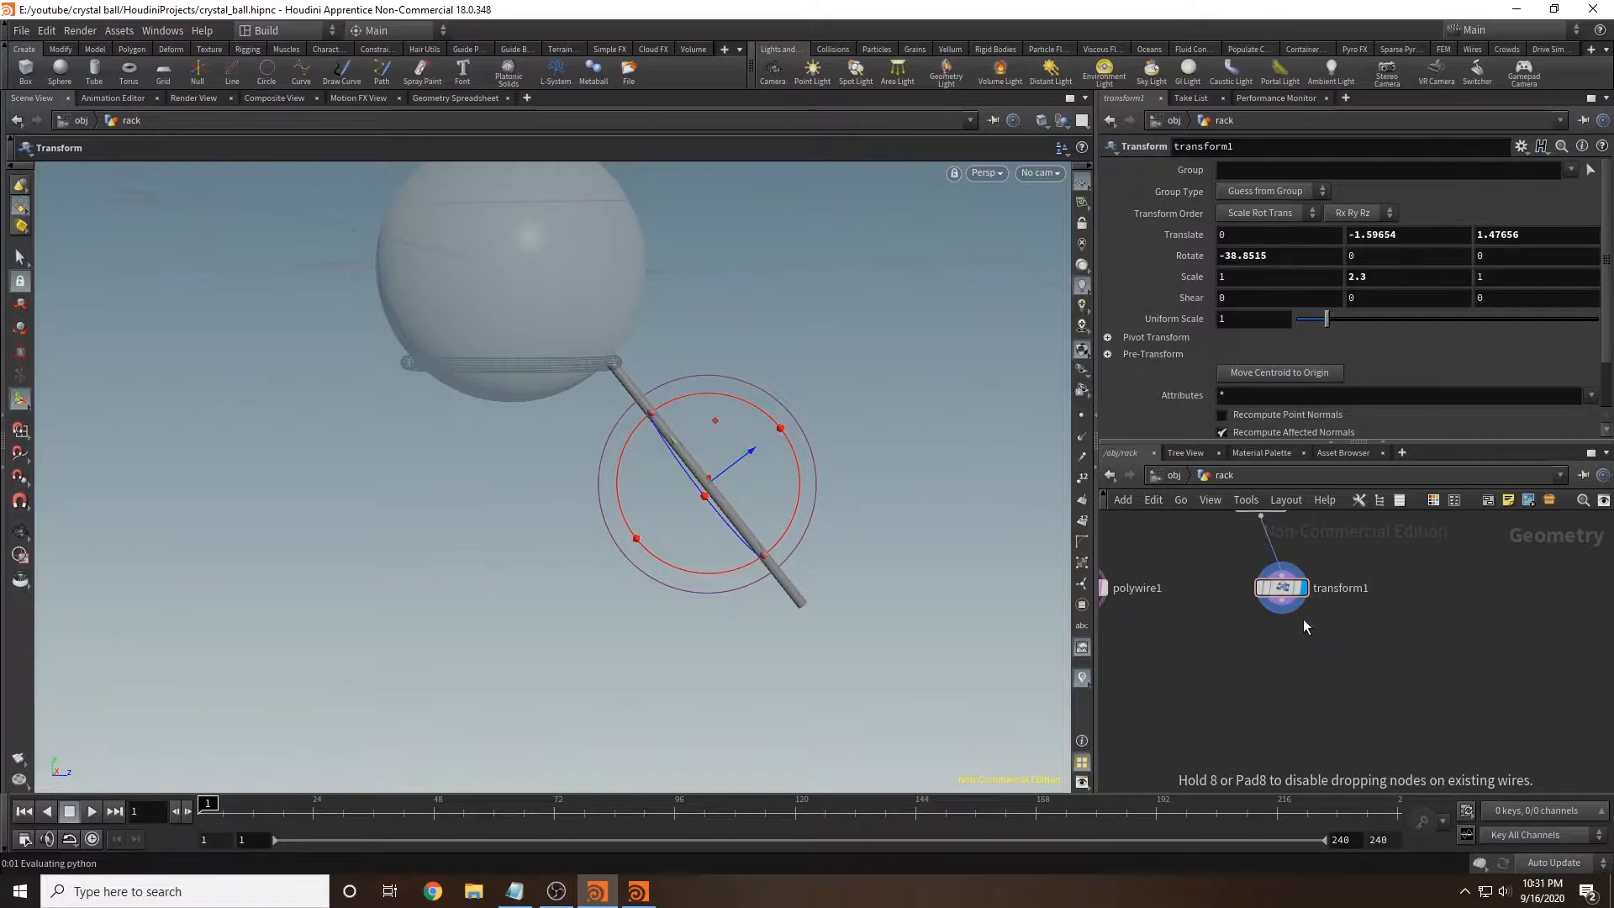
left_click_drag(1282, 601, 1313, 644)
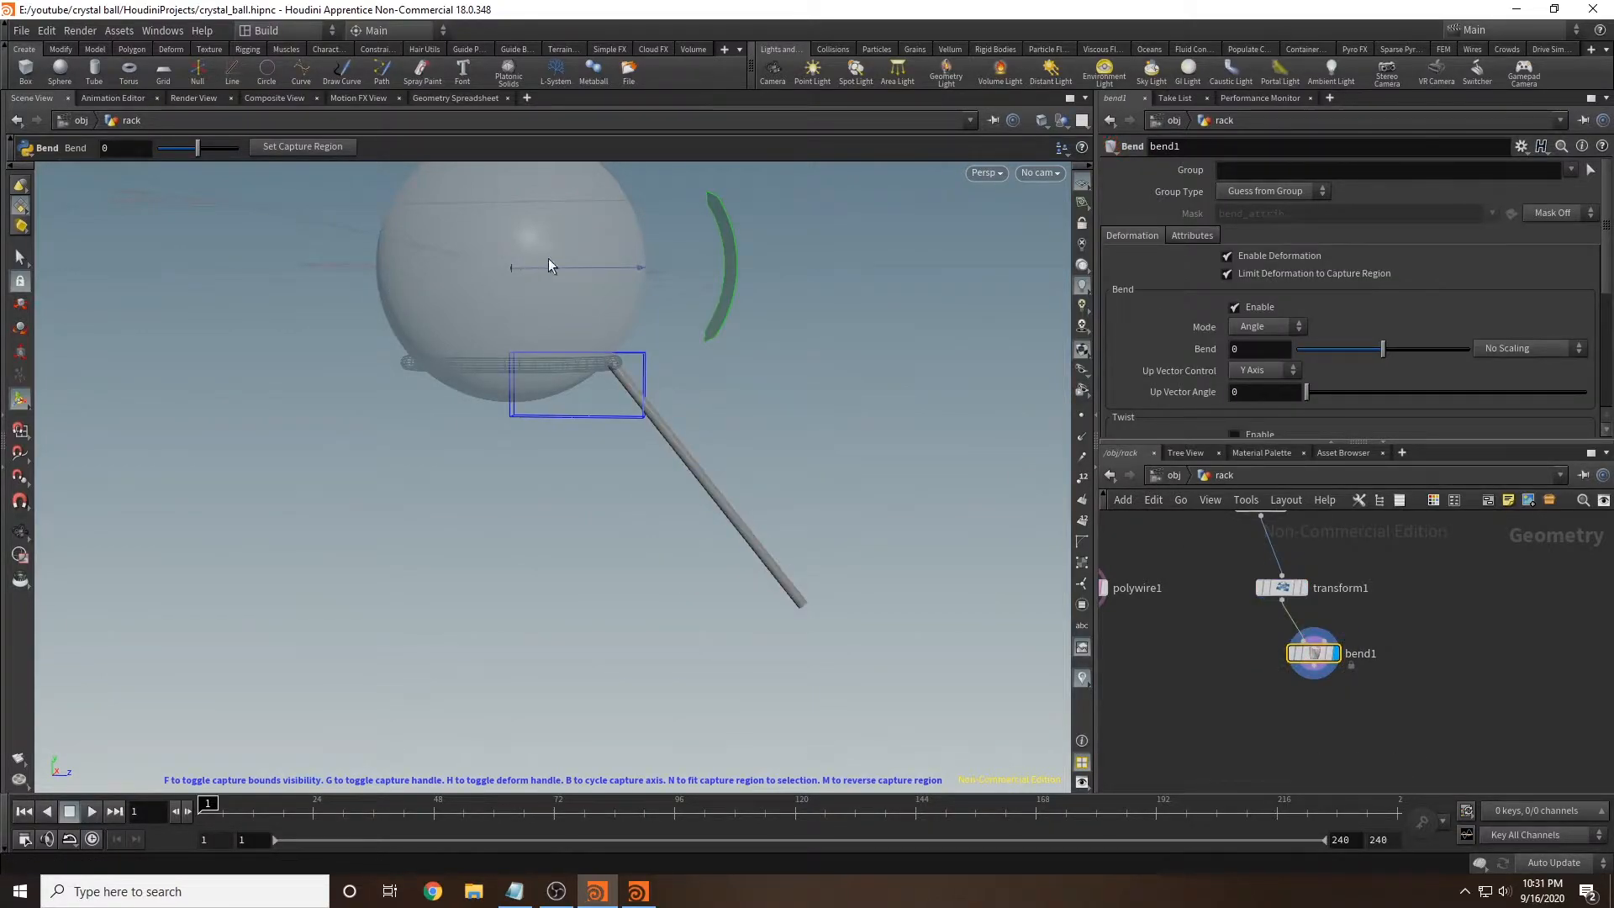
left_click_drag(720, 271, 803, 296)
key("ctrl+z")
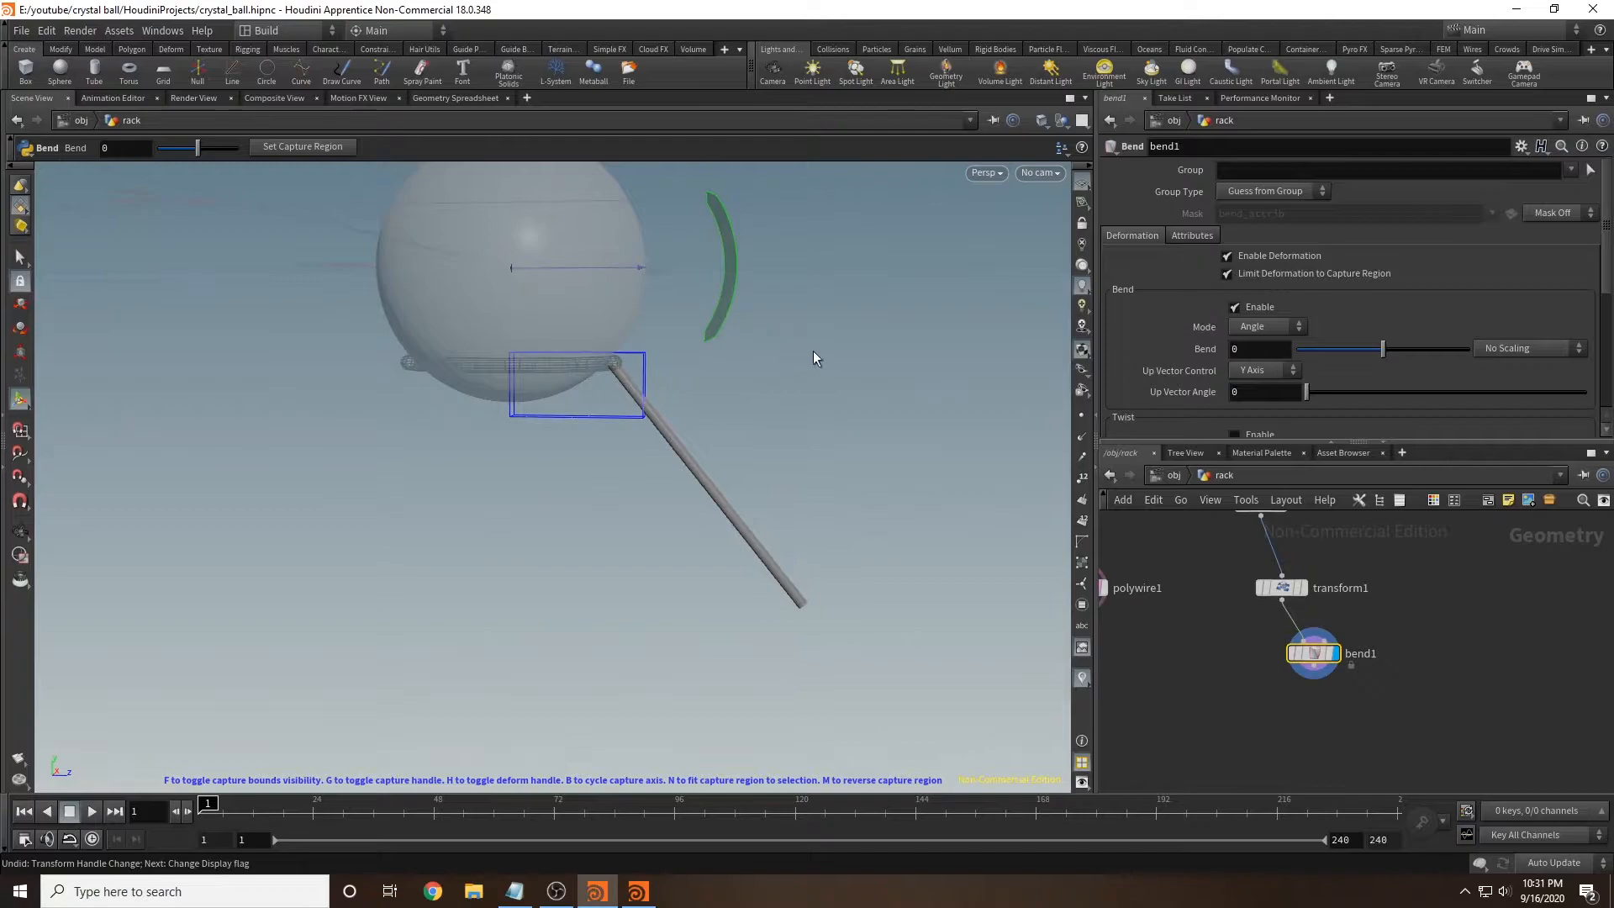
Step: Move the Bend's Capture Origin to -1.9 in Y and 1.3 in Z, near the leg's lower half
scroll(1169, 317, "down", 2)
scroll(1168, 320, "down", 4)
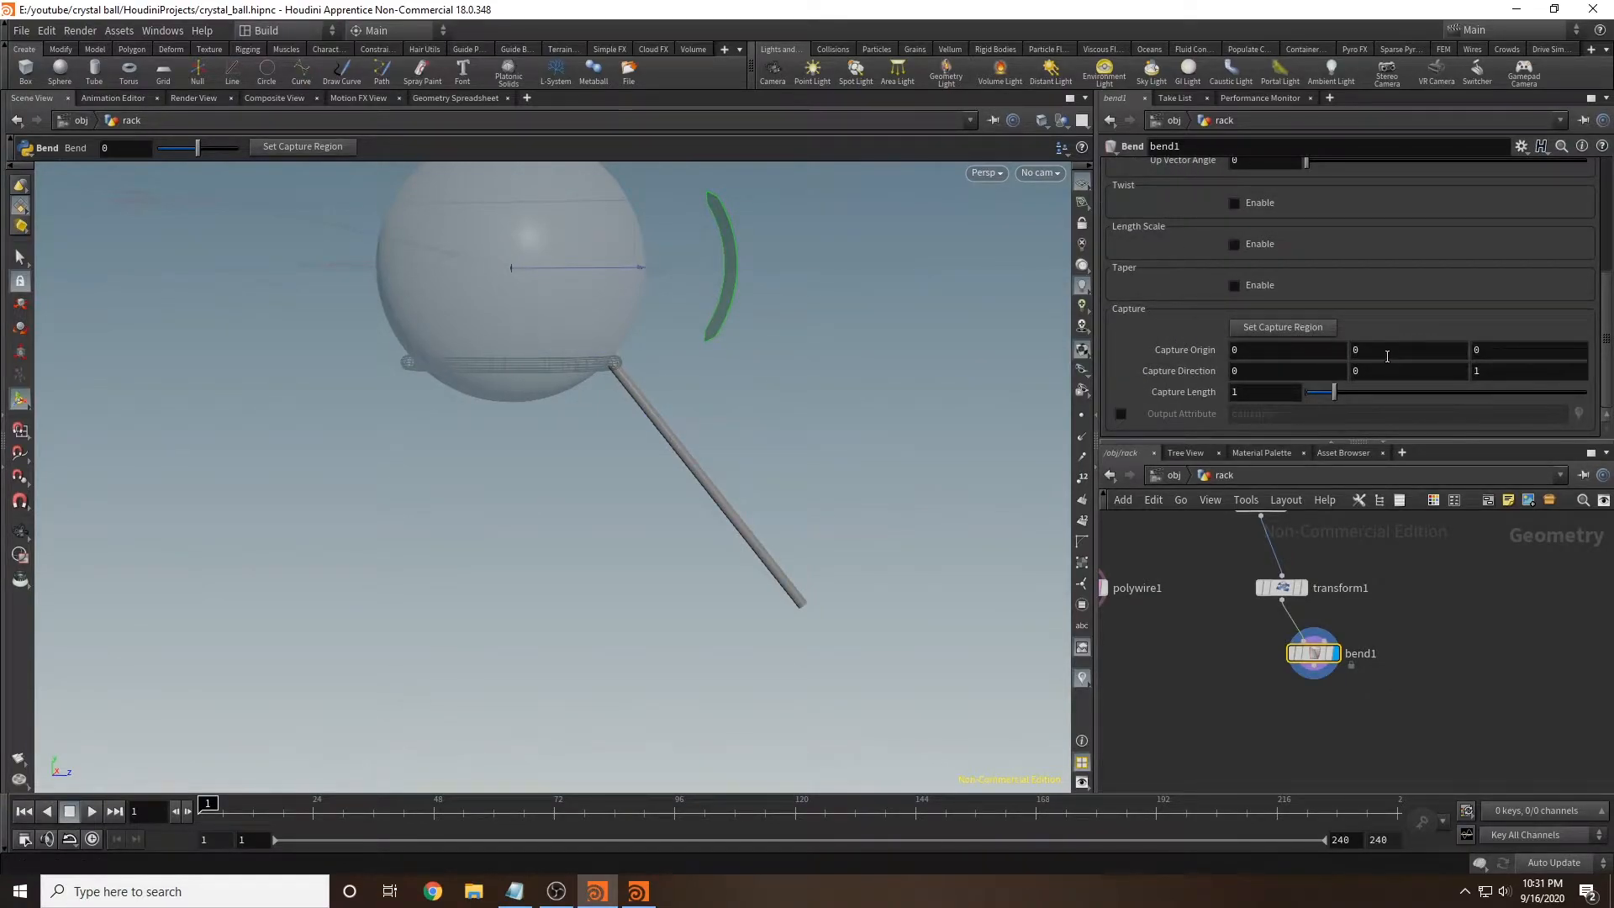
mouse_move(1382, 353)
middle_mouse_down()
mouse_move(1349, 353)
mouse_move(1379, 361)
middle_mouse_up()
middle_click_drag(1261, 352, 1347, 364)
key("ctrl+z")
left_click_drag(741, 417, 602, 472, "alt")
key("Return")
middle_click_drag(1502, 353, 1610, 357)
left_click_drag(742, 526, 919, 457, "alt")
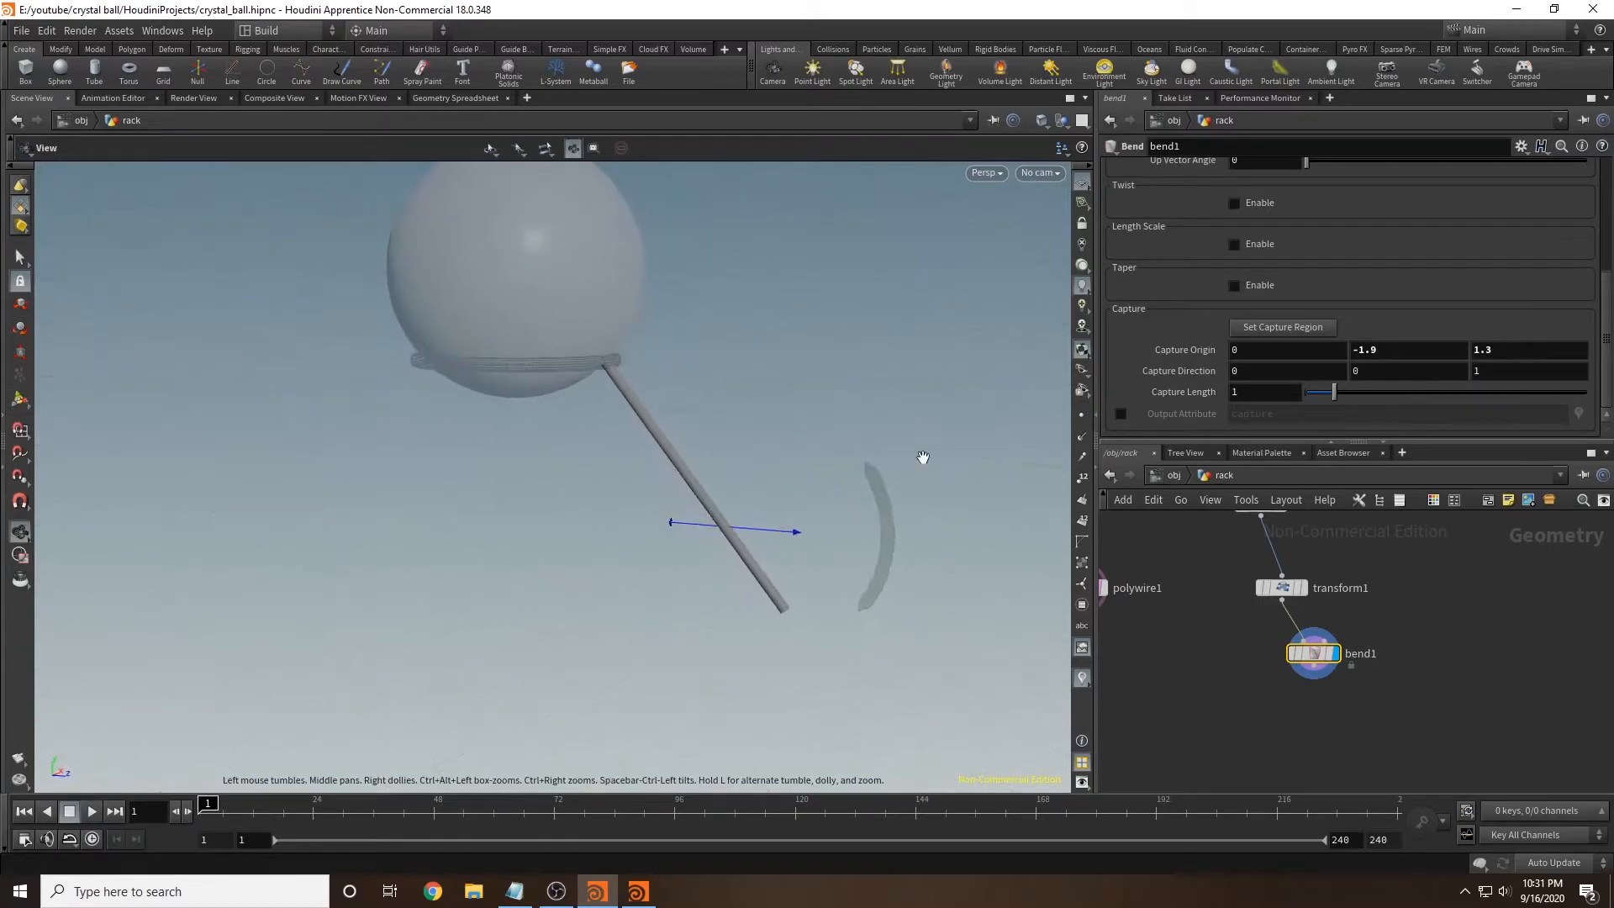
left_click_drag(893, 536, 895, 491)
key("ctrl+z")
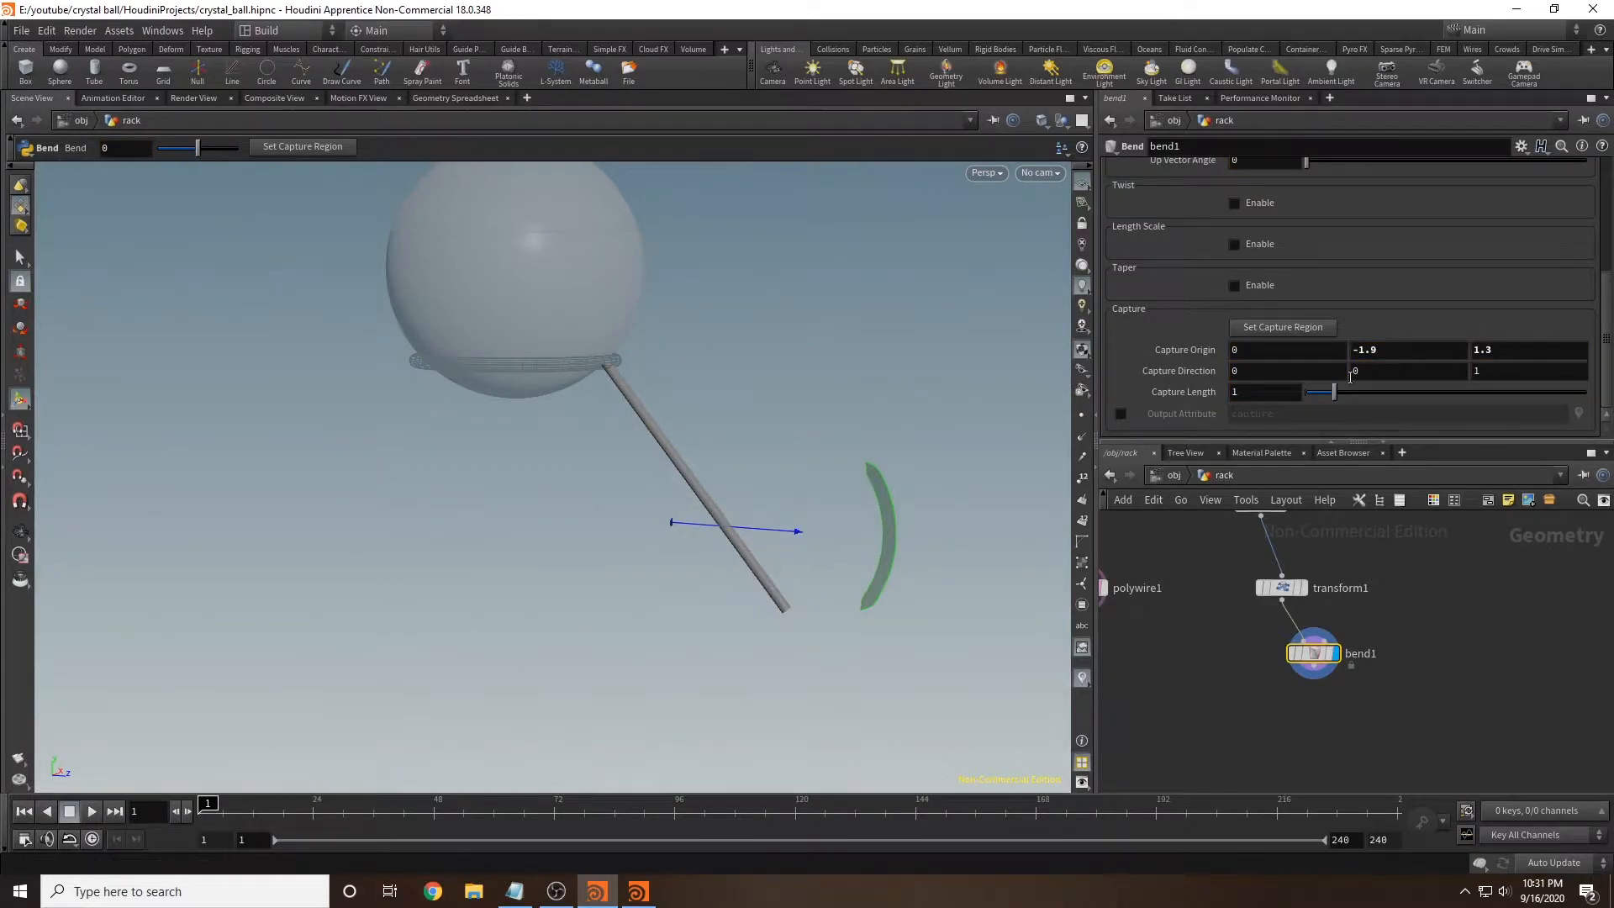
Step: Tilt the Bend's Capture Direction to -1.2 in Y, lengthen and shift the capture region, and test a bend before undoing it
middle_click_drag(1377, 372, 1294, 373)
left_click_drag(1336, 393, 1376, 393)
middle_click_drag(1424, 355, 1512, 353)
left_click_drag(835, 689, 544, 288)
key("ctrl+z")
Step: Try a shorter and a longer Capture Length on the leg, undoing the trial bend after each
left_click_drag(1376, 393, 1340, 393)
middle_click_drag(1389, 352, 1355, 350)
left_click_drag(827, 680, 690, 559)
key("ctrl+z")
left_click_drag(1339, 393, 1401, 392)
left_click_drag(980, 695, 865, 576)
scroll(1345, 294, "up", 3)
key("ctrl+z")
scroll(1344, 295, "down", 3)
Step: Try a shifted Capture Origin in Y with two reduced Capture Lengths, undoing each trial bend
middle_click_drag(1400, 348, 1435, 346)
left_click_drag(1399, 392, 1361, 393)
left_click_drag(836, 669, 659, 487)
key("ctrl+z")
left_click_drag(1359, 392, 1337, 392)
left_click_drag(861, 679, 639, 437)
key("ctrl+z")
Step: Set the Bend's Capture Length to 1.39, nudge the Capture Origin in Y, and undo another trial bend
left_click_drag(1337, 393, 1348, 392)
middle_click_drag(1389, 350, 1366, 350)
left_click_drag(828, 697, 600, 399)
key("ctrl+z")
Step: Try other Y and Z positions for the Capture Origin with two more trial bends, undoing each bend
middle_click_drag(1390, 349, 1353, 349)
middle_click_drag(835, 496, 835, 443, "alt")
middle_click_drag(1390, 350, 1412, 349)
left_click_drag(882, 664, 727, 479)
key("ctrl+z")
middle_click_drag(1511, 351, 1479, 352)
left_click_drag(825, 605, 634, 364)
key("ctrl+z")
Step: Set the Capture Origin to -1.6 in Y and 1.4 in Z, and curl the leg's lower end by about 344 degrees
middle_click_drag(1511, 350, 1529, 349)
left_click_drag(835, 404, 835, 522, "alt")
middle_click_drag(1397, 350, 1374, 350)
left_click_drag(859, 551, 660, 408)
Step: Try a Taper of about 0.2 on the leg's curled end, then undo it
left_click_drag(819, 378, 825, 257, "alt")
right_click_drag(825, 256, 874, 353, "alt")
left_click(1234, 285)
left_click_drag(673, 454, 706, 508)
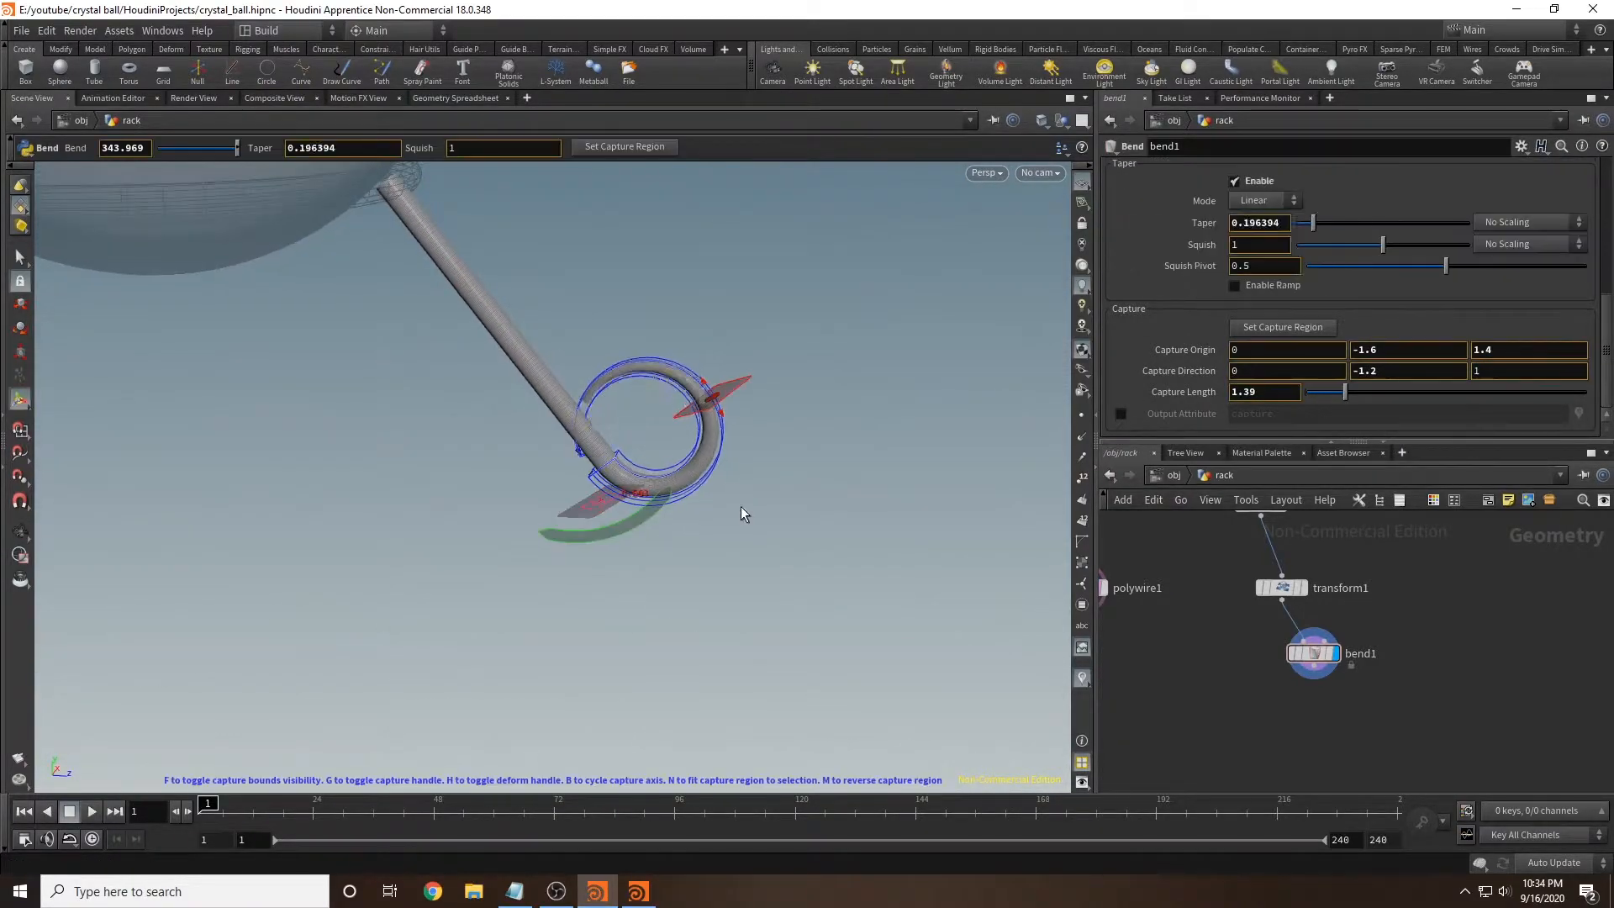
key("ctrl+z")
Step: Tighten the curl at the leg's end to a bend of about 345.4 degrees
scroll(1344, 294, "up", 4)
left_click_drag(841, 437, 926, 382, "alt")
right_click_drag(925, 382, 854, 422, "alt")
middle_click_drag(854, 421, 726, 373, "alt")
scroll(1261, 353, "down", 4)
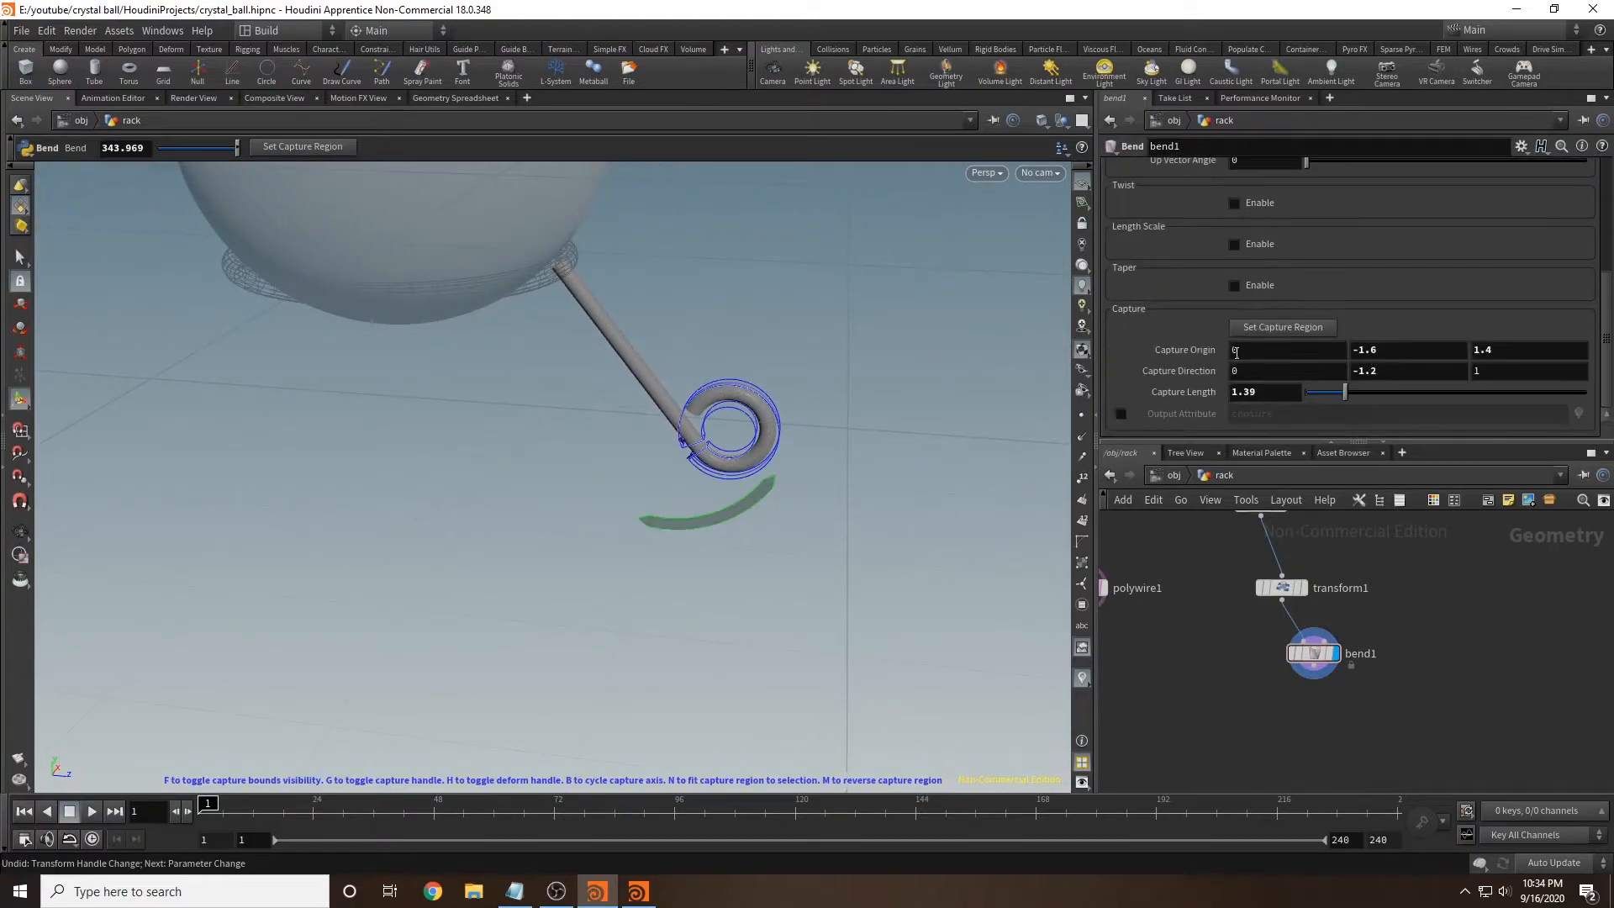
left_click_drag(872, 386, 569, 414, "alt")
key("Return")
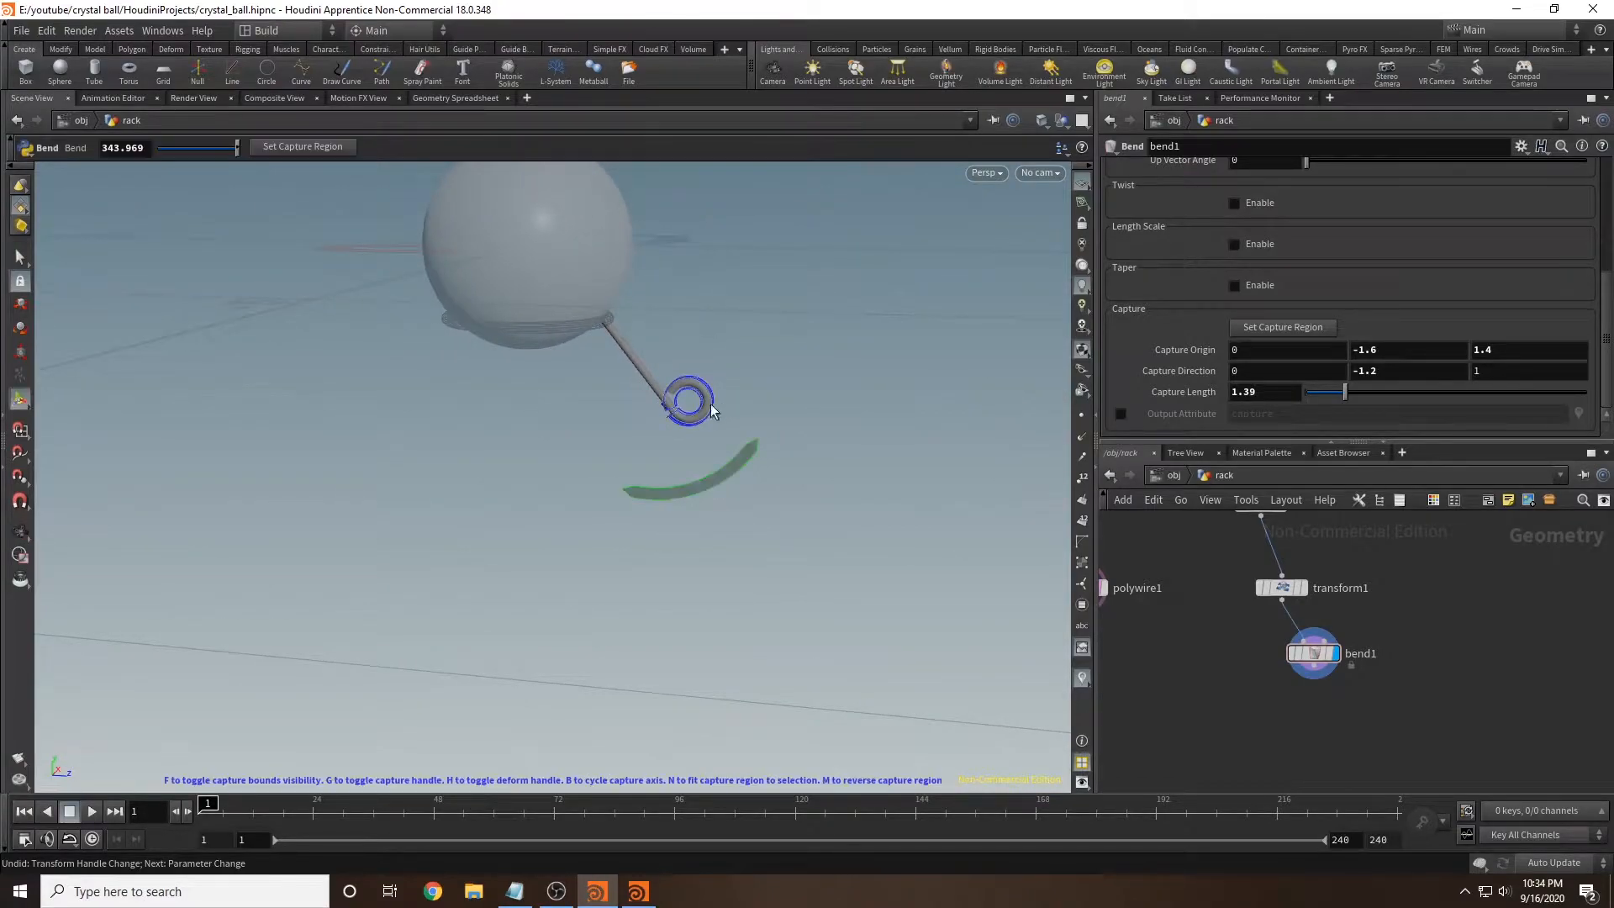
left_click_drag(710, 485, 715, 476)
key("Escape")
left_click_drag(832, 317, 712, 344, "alt")
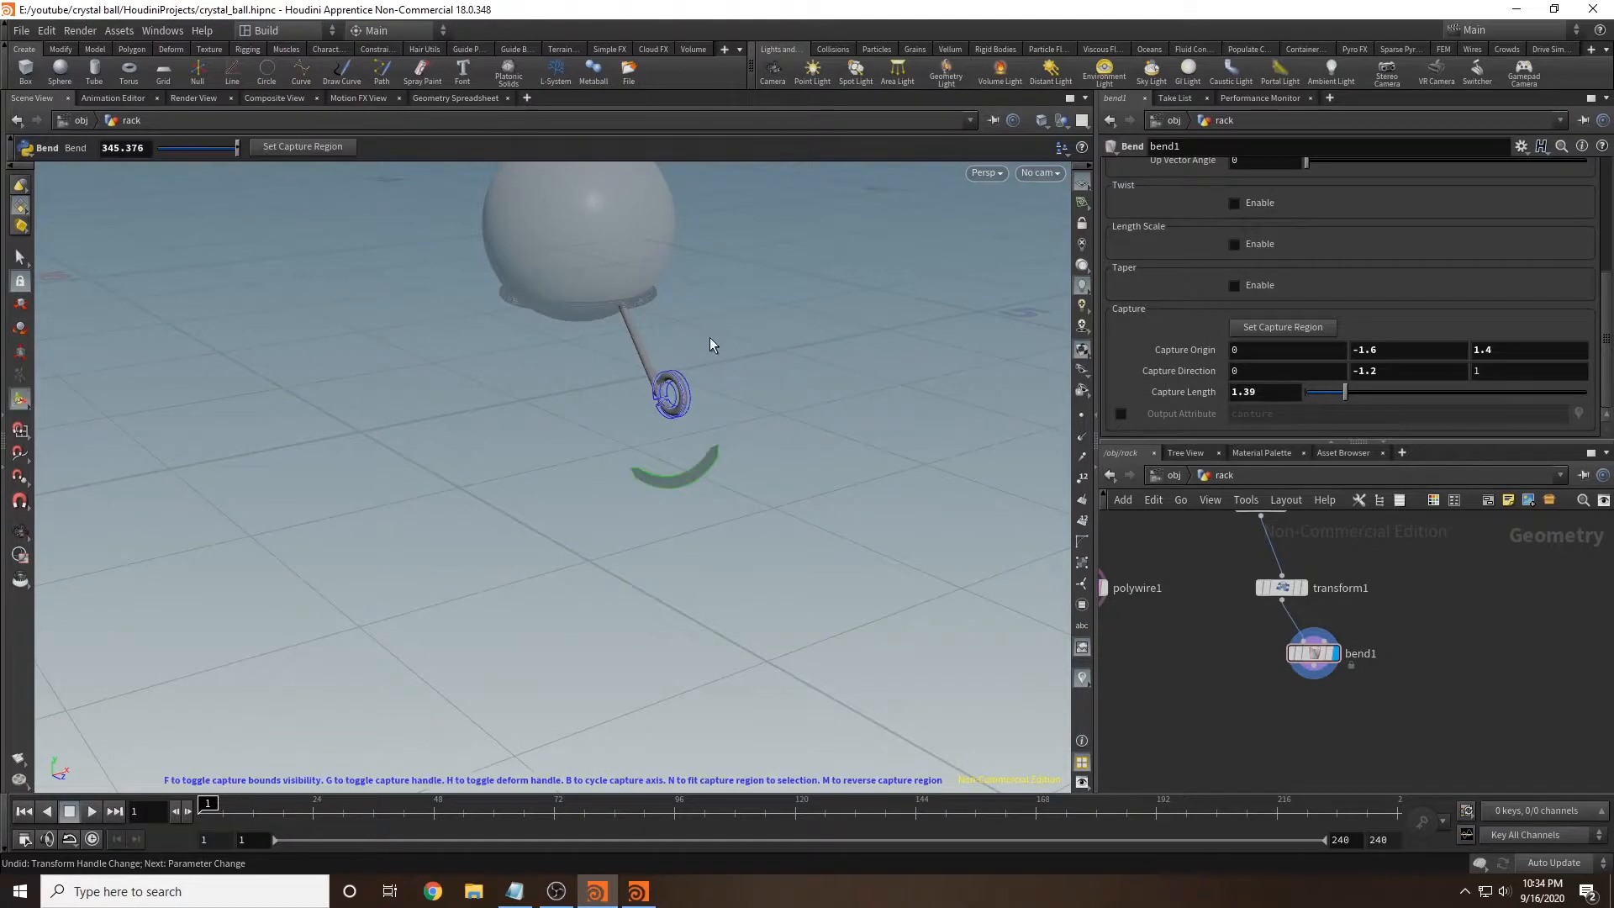
Step: Duplicate the Bend node three times in a row, keeping every copy fed by the leg's Transform
middle_click_drag(1372, 717, 1300, 734)
mouse_move(1247, 674)
left_click_drag(1243, 671, 1359, 672, "alt")
left_click_drag(1459, 708, 1459, 707, "alt")
scroll(1459, 708, "down", 2)
middle_click_drag(1438, 726, 1288, 694, "alt")
left_click_drag(1303, 652, 1363, 652, "alt")
Step: Add a Transform node and two copies below the duplicated Bends, connect the second Bend to the first of them, and display it
key("Tab")
type("transform")
key("Return")
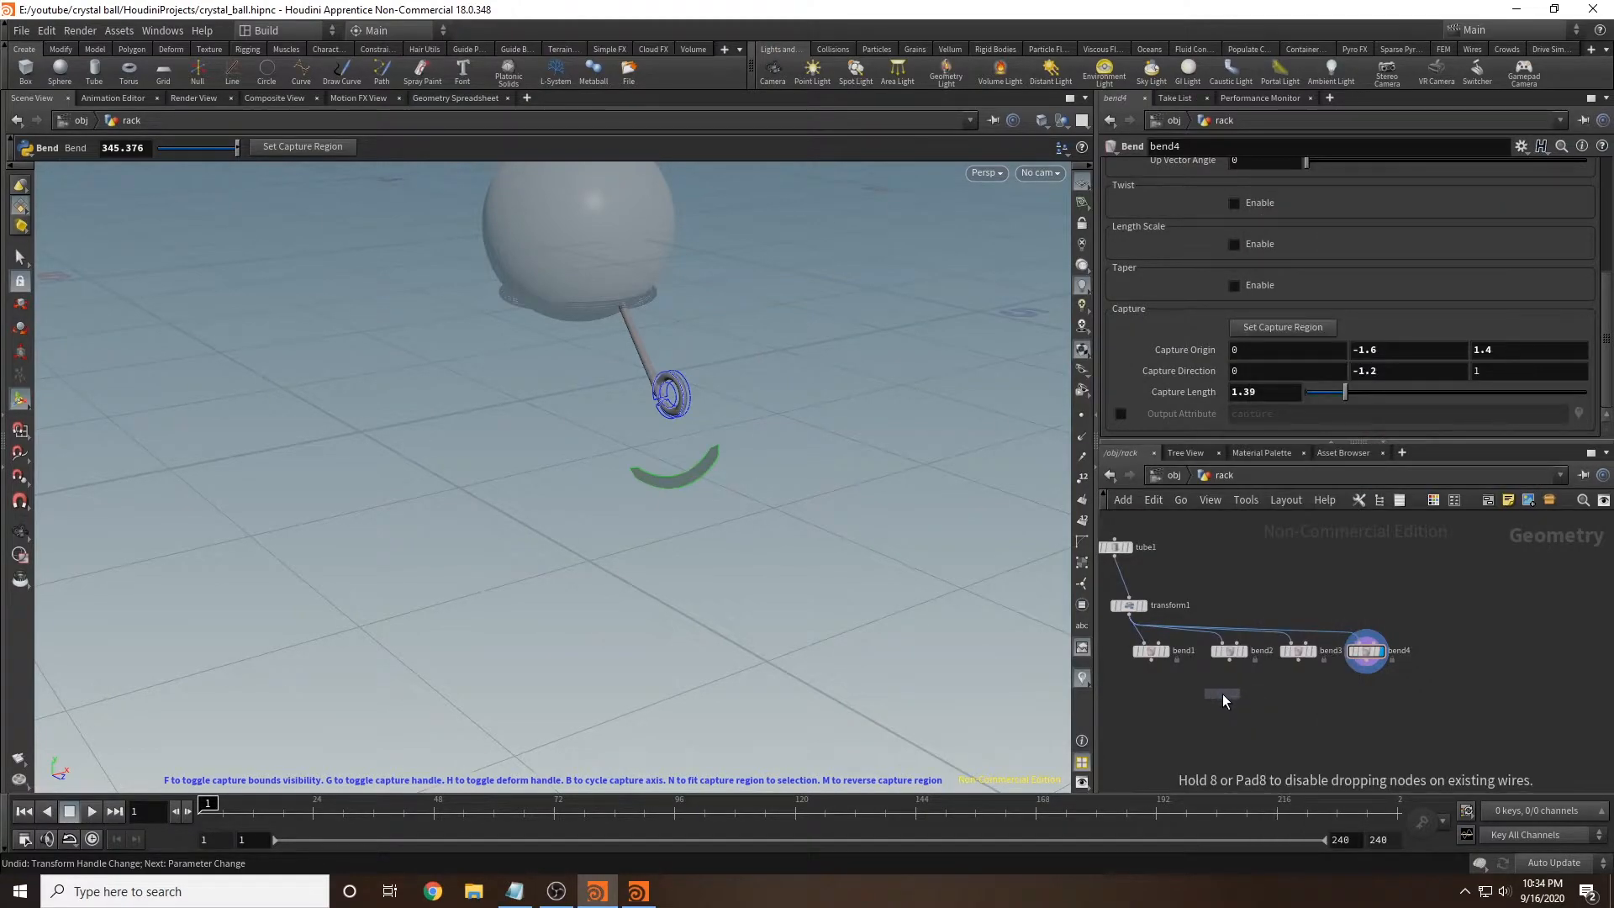
left_click(1222, 693)
left_click_drag(1222, 693, 1397, 692, "alt")
left_click_drag(1229, 660, 1223, 705)
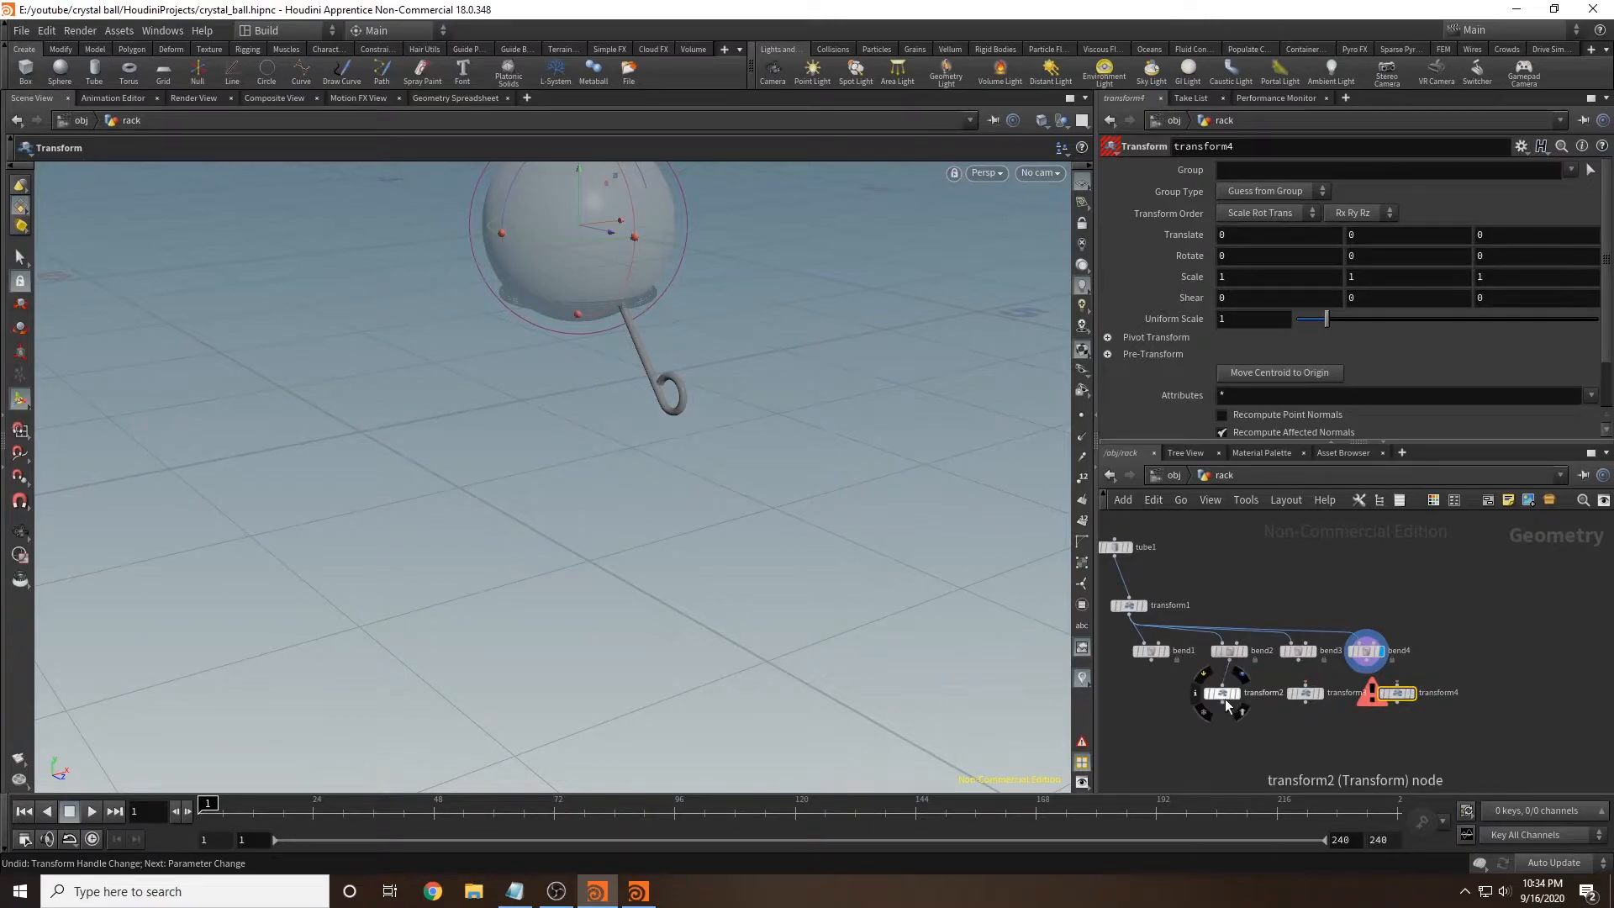
left_click(1242, 676)
Step: Try rotating the last, unconnected Transform about the Y axis by about -57.7 degrees
left_click_drag(745, 386, 691, 421, "alt")
middle_click_drag(562, 258, 667, 338, "alt")
key("Return")
left_click_drag(704, 361, 605, 397)
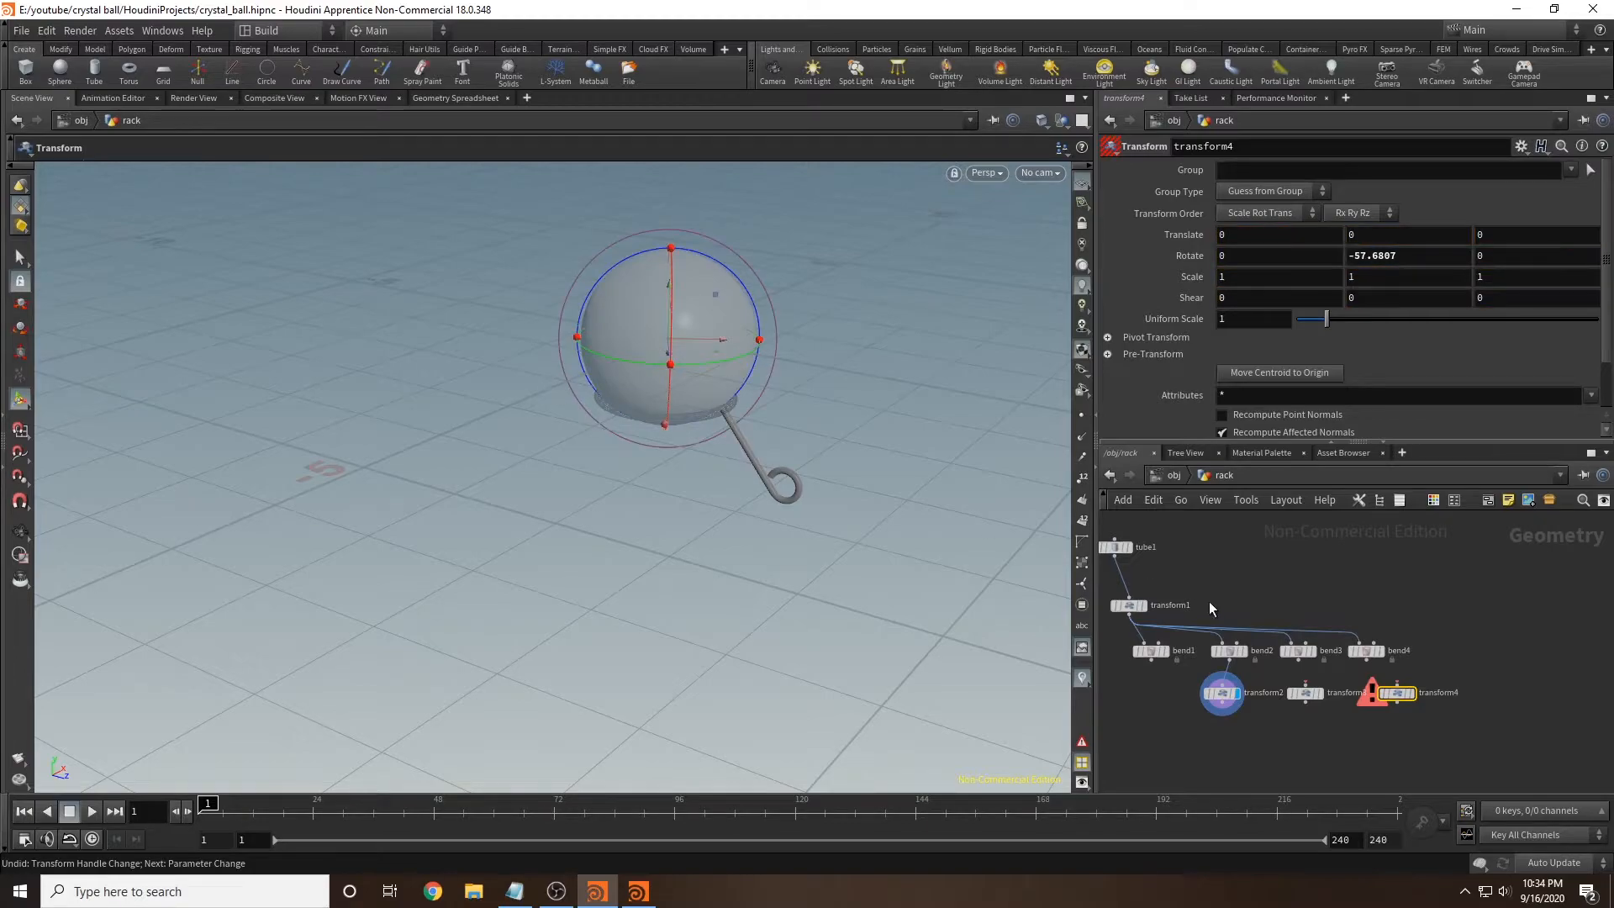
Step: Set Rotate Y to -90 on the Transform under the second Bend
left_click(1226, 696)
left_click_drag(692, 369, 366, 368)
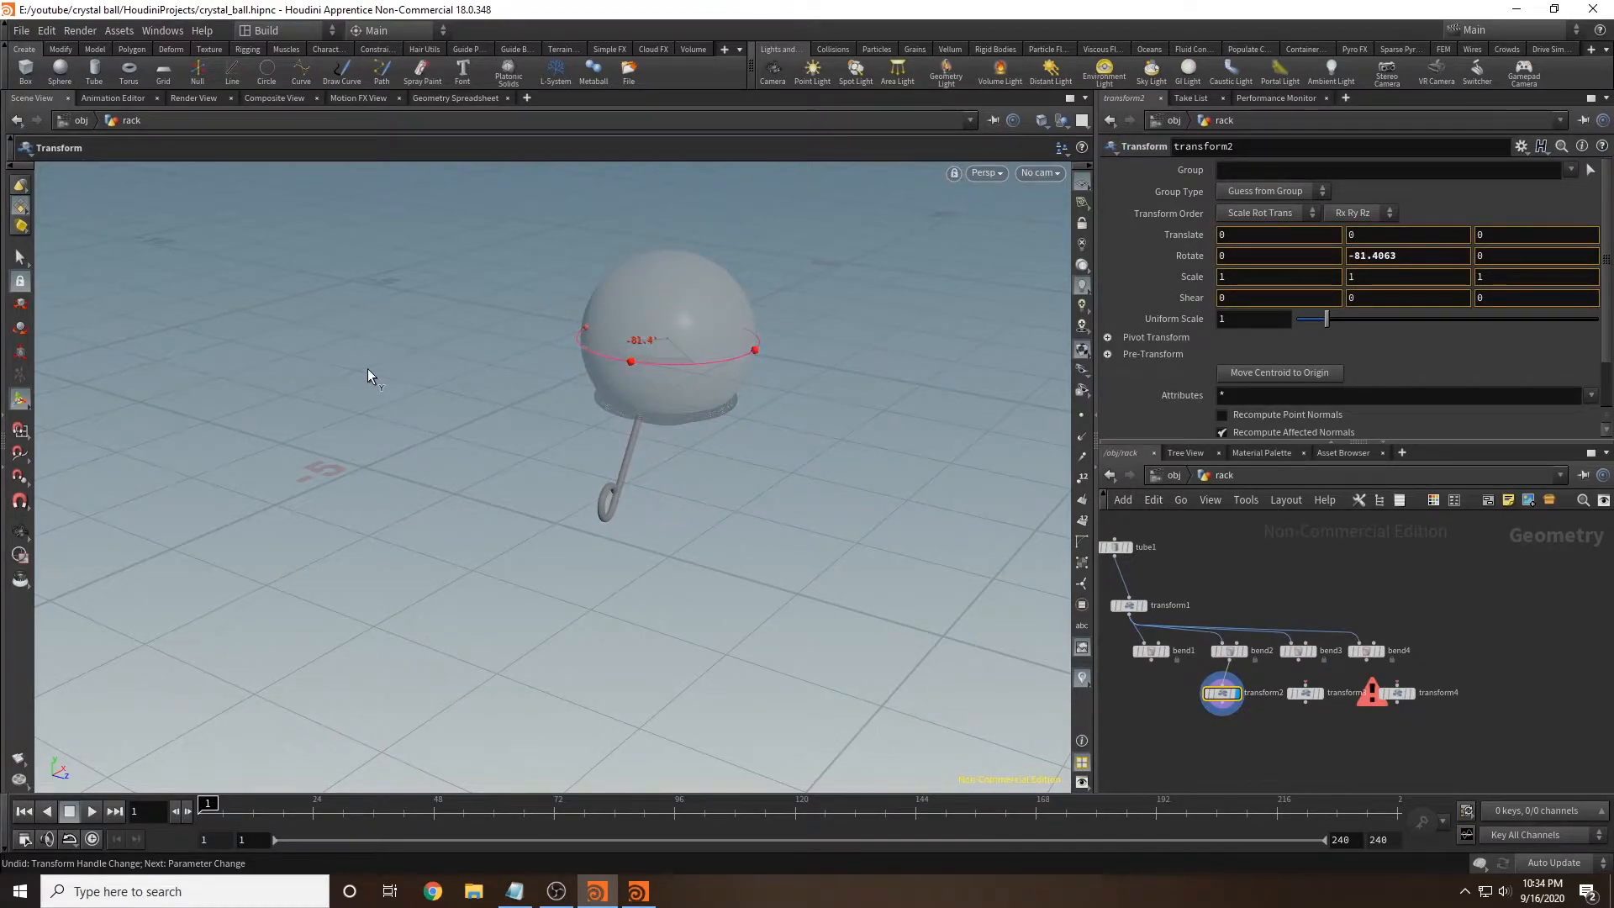
left_click(1429, 255)
type("-")
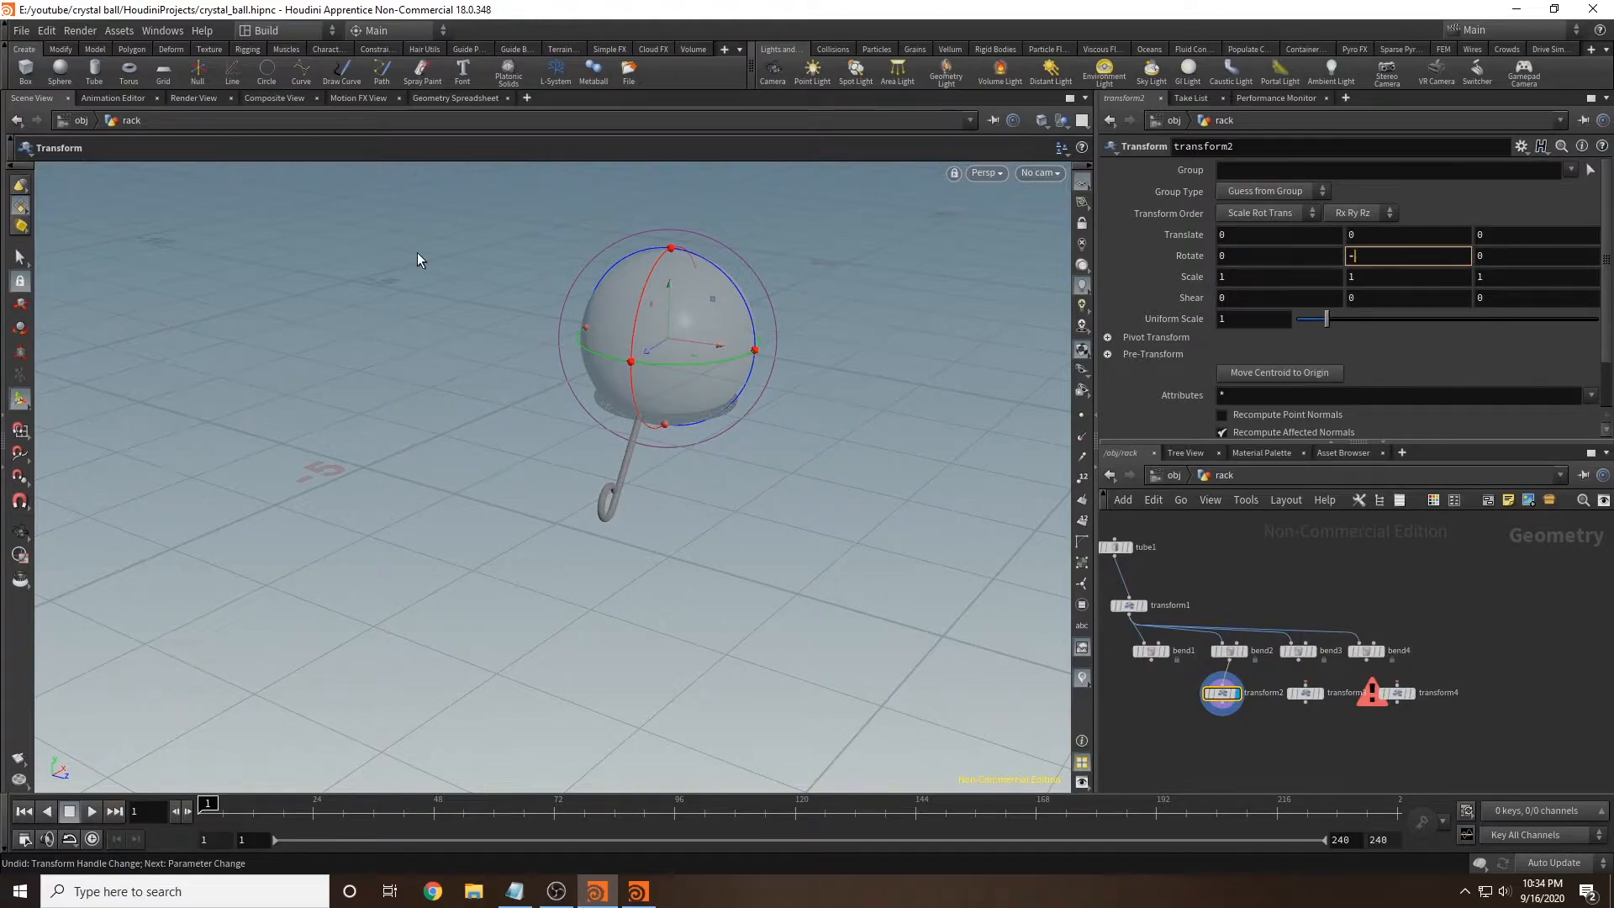
type("90")
key("Return")
Step: Connect the third Bend to the Transform below it, display that Transform, and set its Rotate Y to -180
left_click_drag(1299, 659, 1304, 696)
left_click(1304, 692)
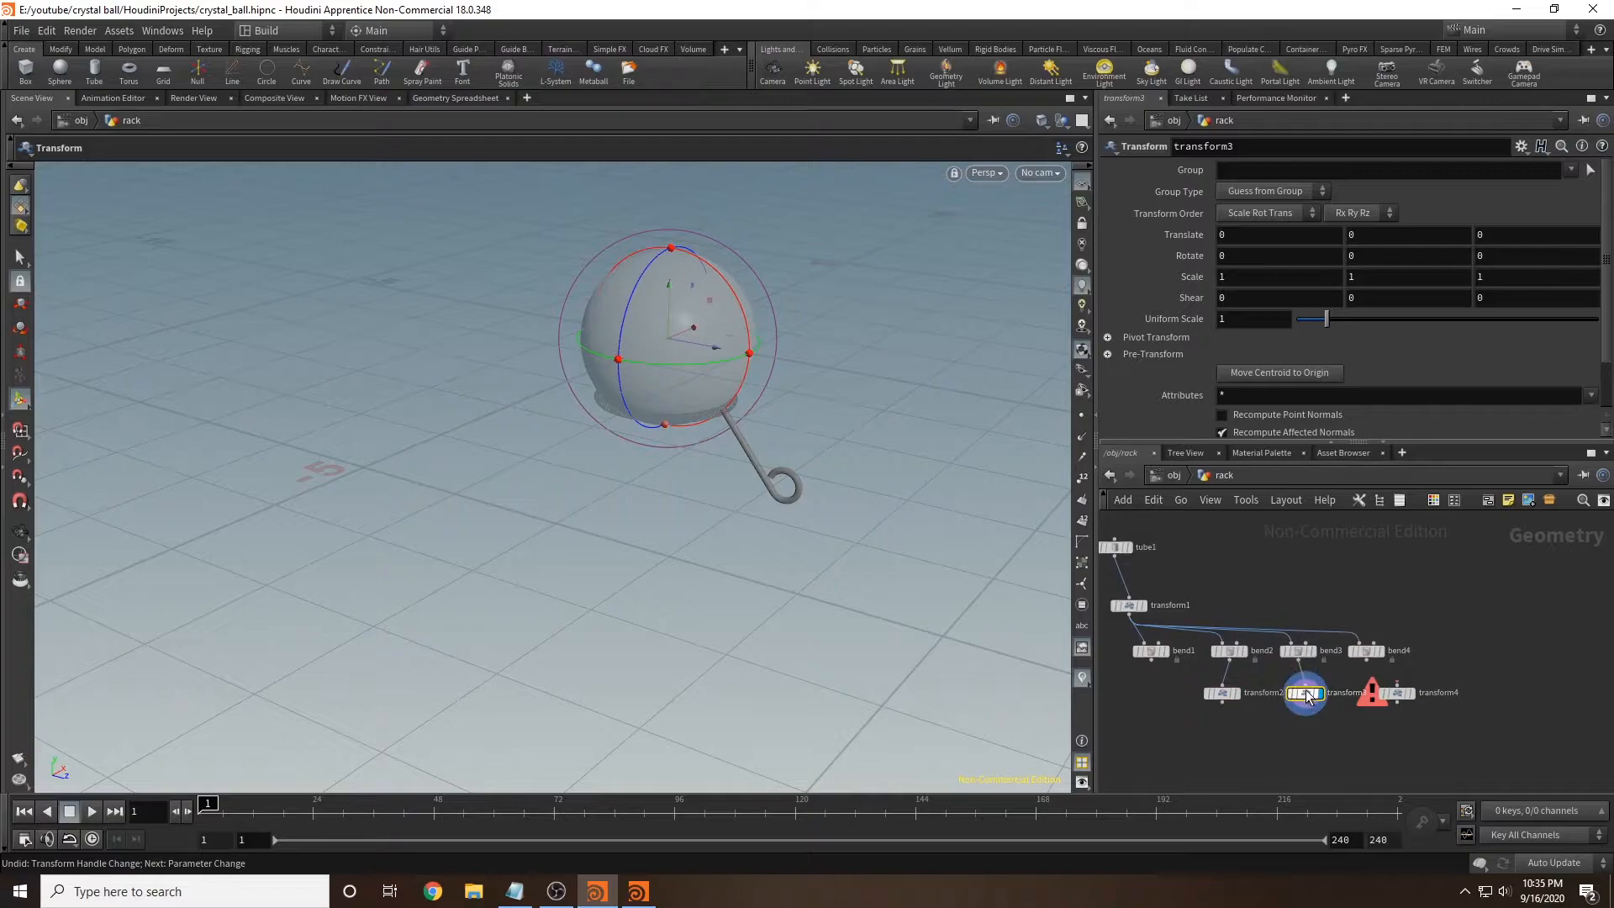
left_click(1408, 255)
type("-180")
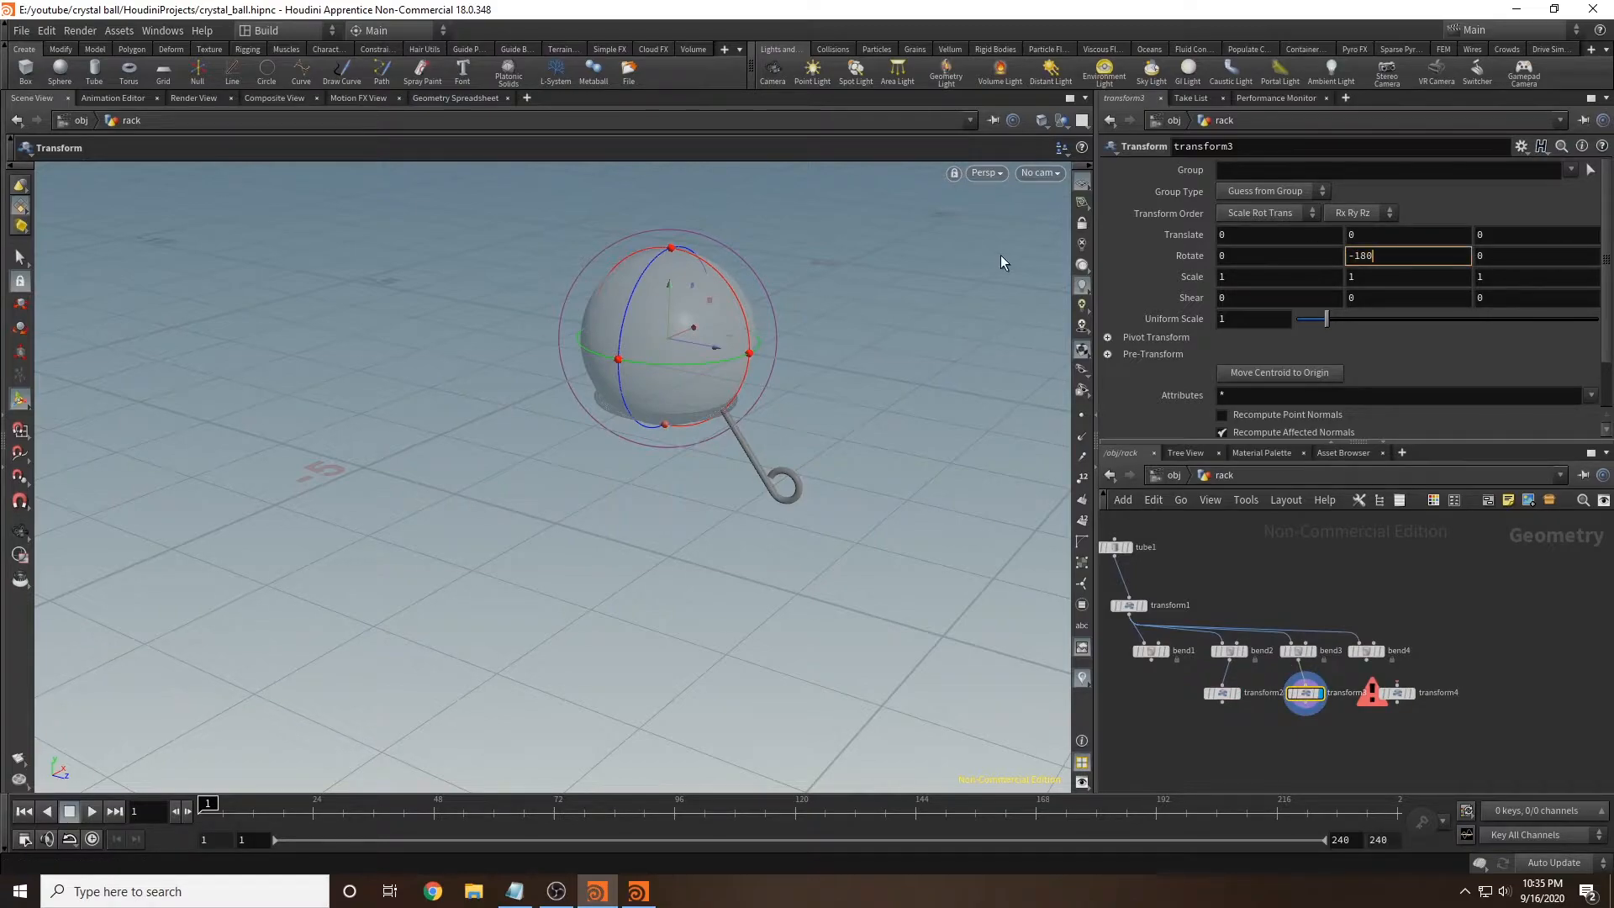
key("Return")
Step: Connect the fourth Bend to the last Transform, display that Transform, and set its Rotate Y to -270
left_click_drag(1399, 685, 1397, 684)
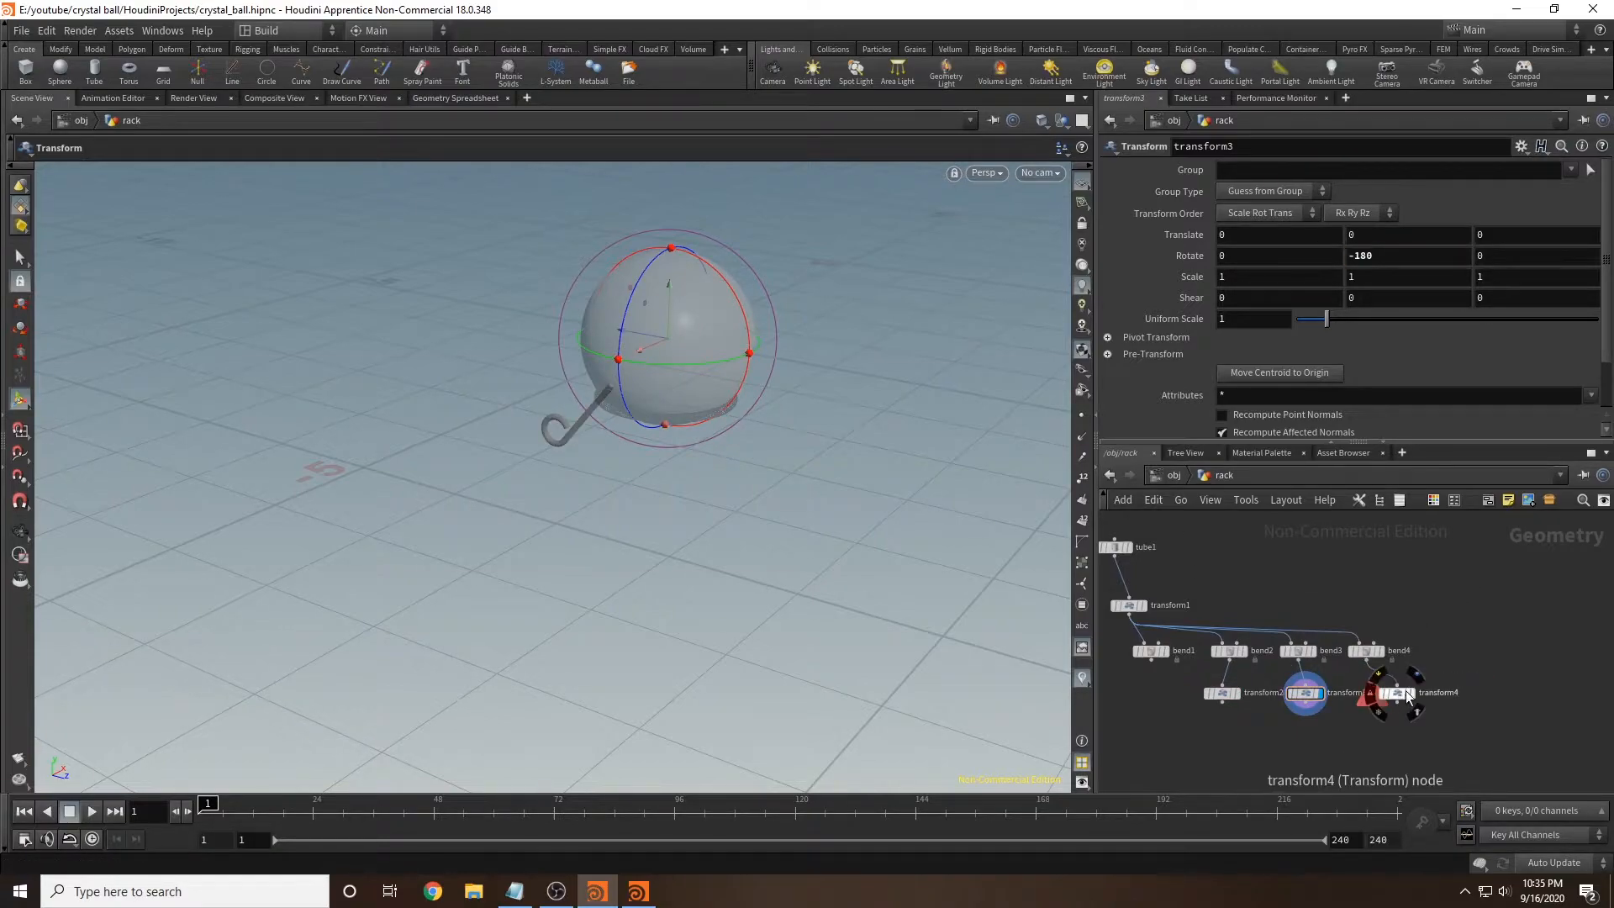
left_click(1395, 692)
left_click(1427, 259)
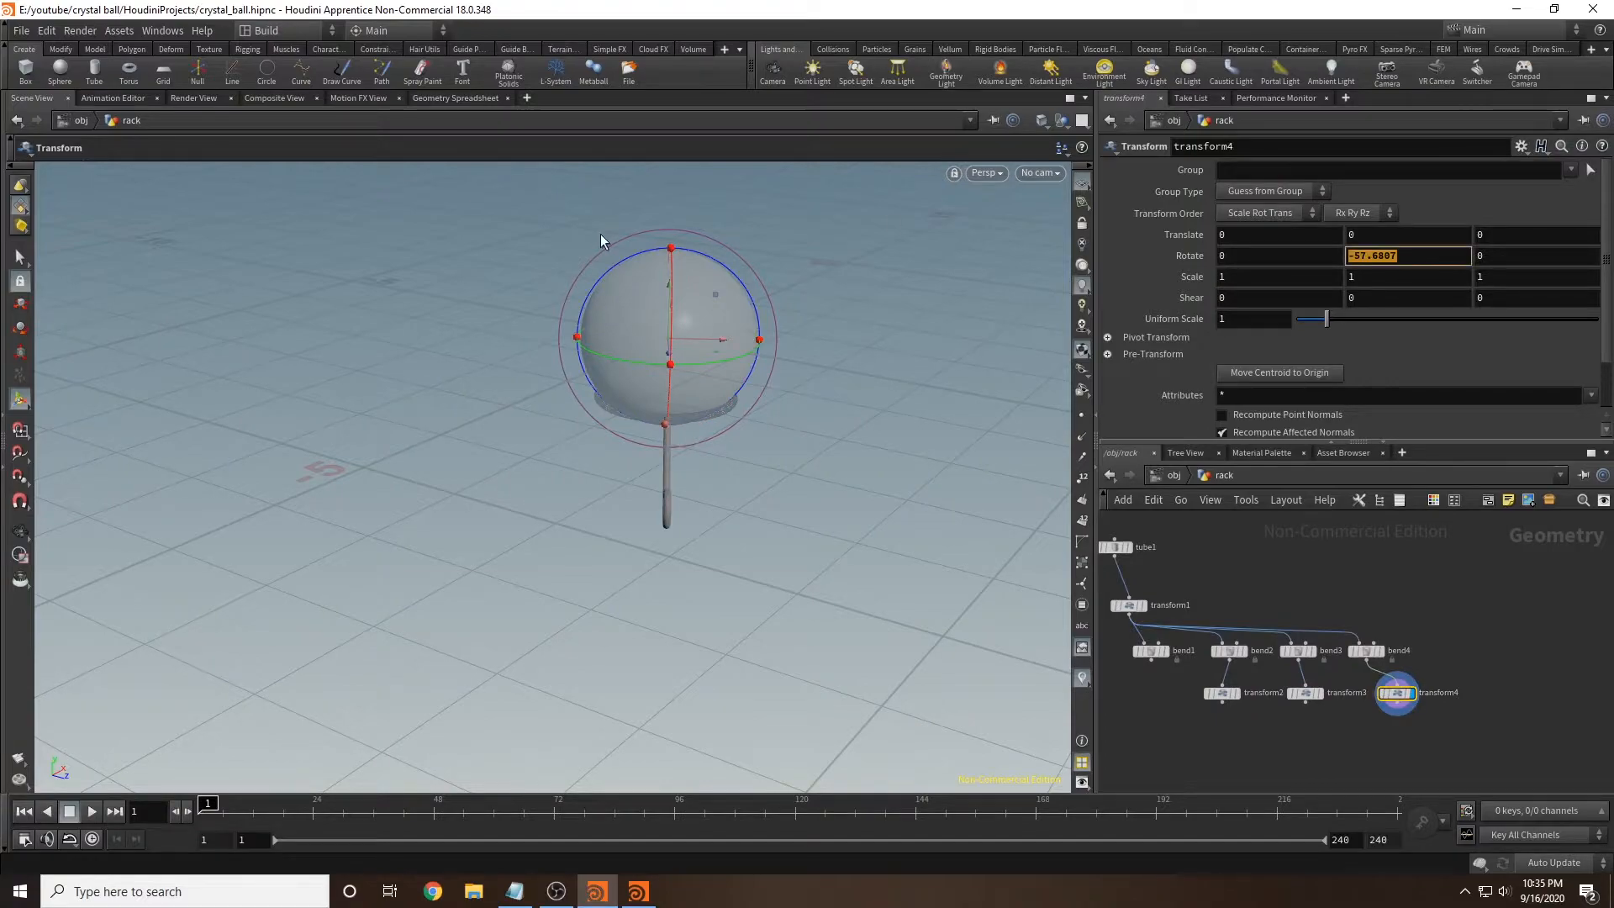
type("-")
key("Return")
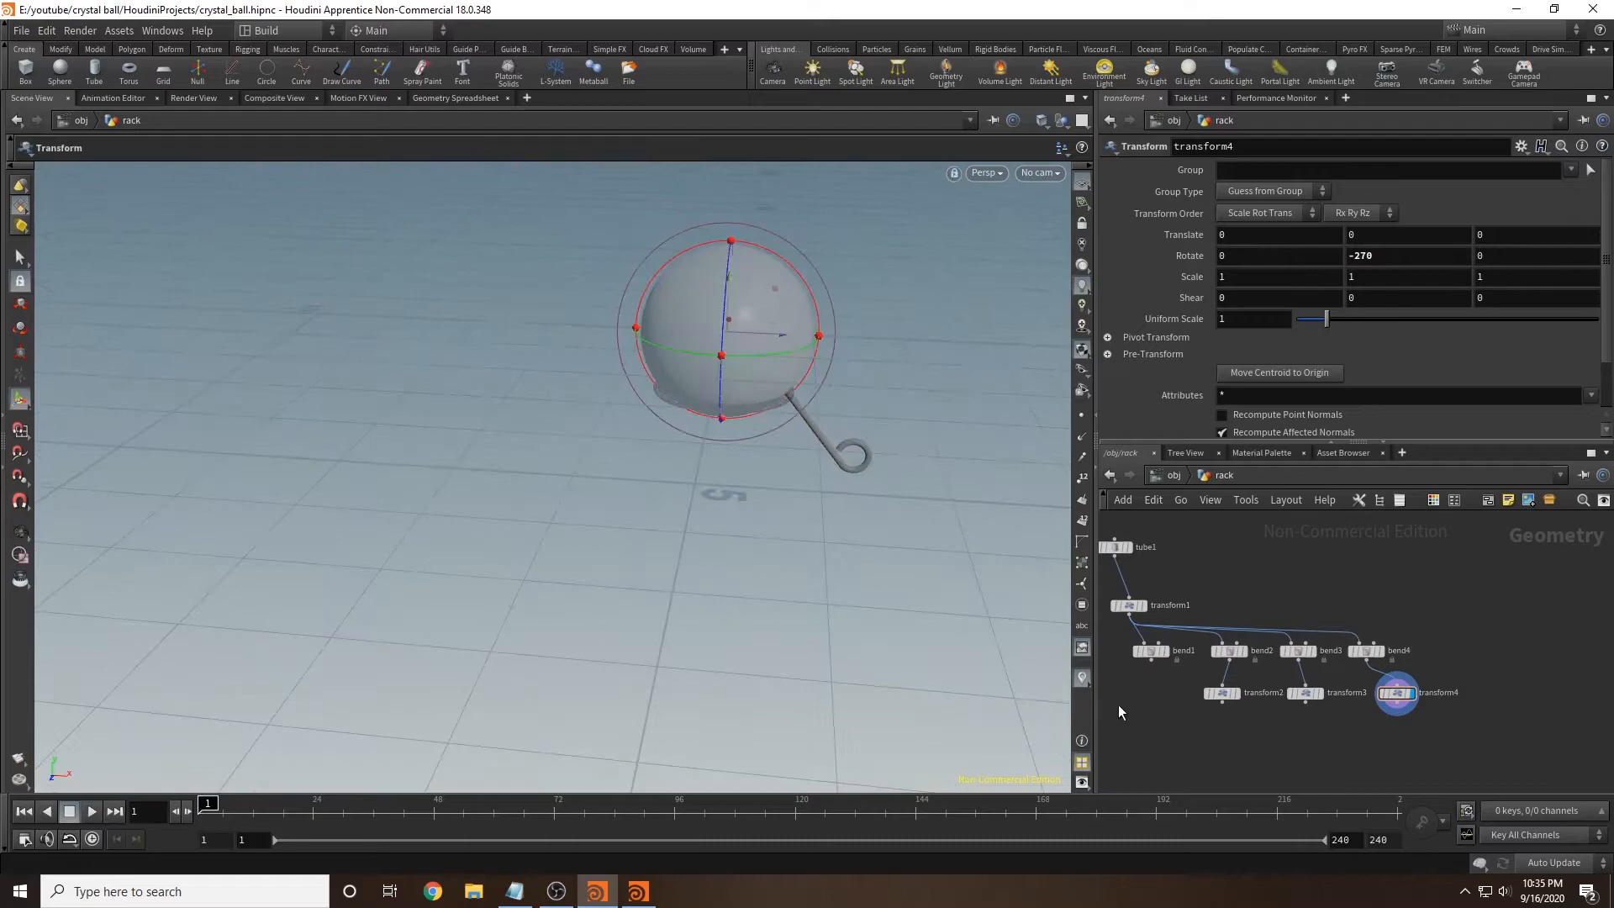
Step: Add a Merge node and feed it the first Bend and the three rotated leg Transforms
scroll(1288, 709, "up", 1)
key("Tab")
type("mer")
key("Return")
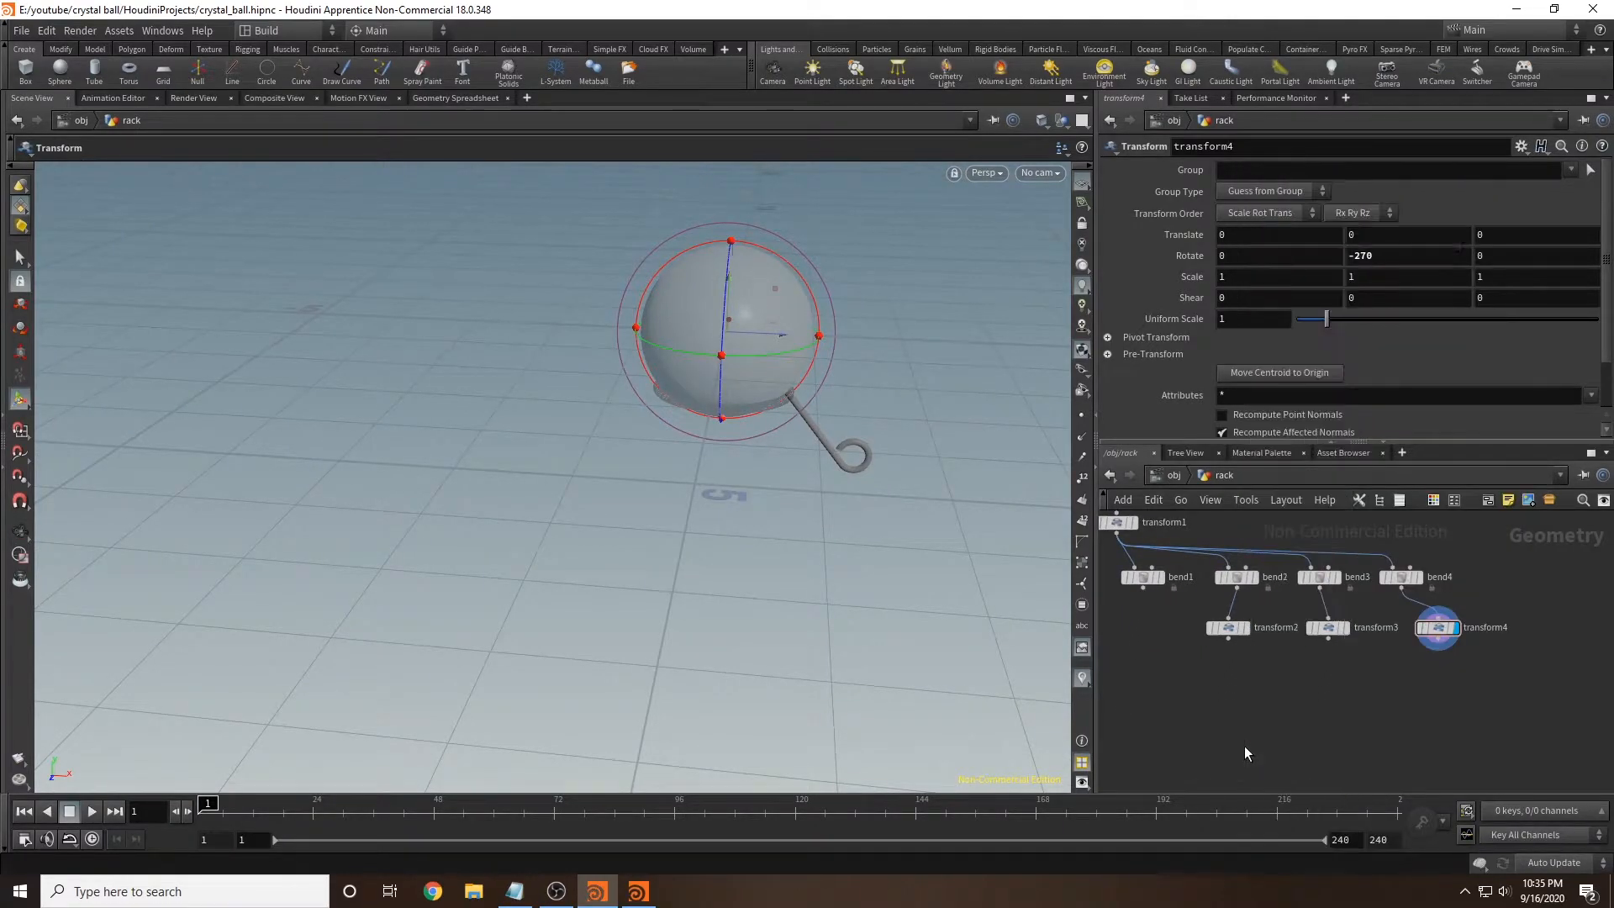
left_click(1233, 694)
left_click_drag(1143, 587, 1237, 683)
left_click_drag(1328, 638, 1249, 682)
left_click_drag(1438, 639, 1250, 683)
scroll(1188, 733, "down", 4)
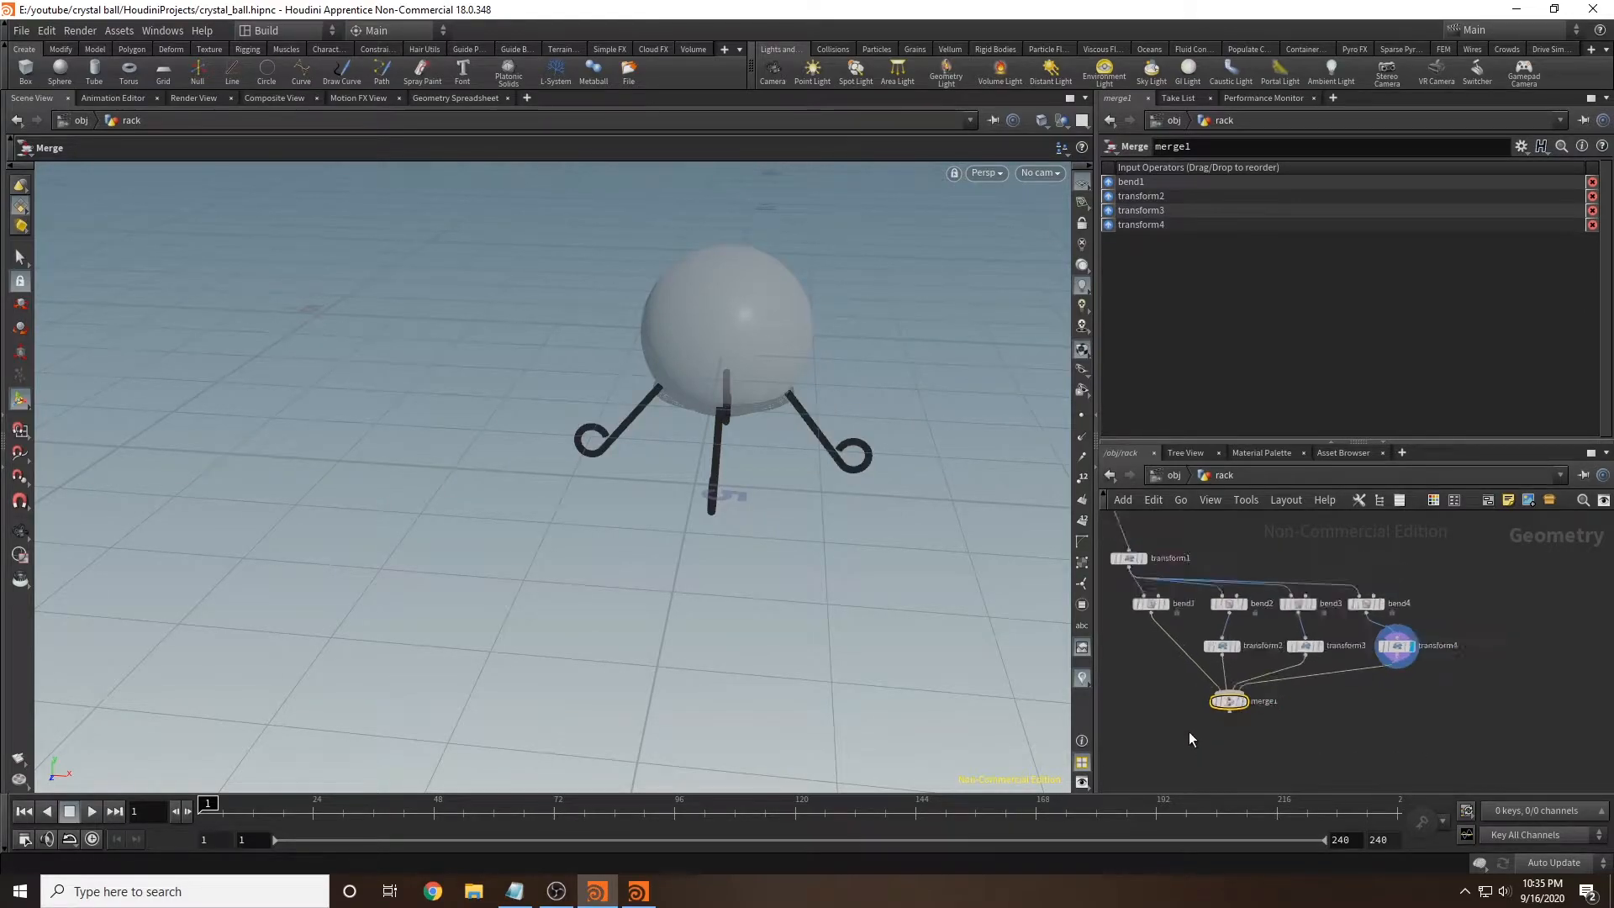
Step: Move the Merge under the PolyWire ring, connect the ring to it, and display the combined rack
middle_click_drag(1188, 732, 1318, 708)
left_click_drag(1341, 686, 1210, 690)
left_click_drag(1206, 608, 1207, 685)
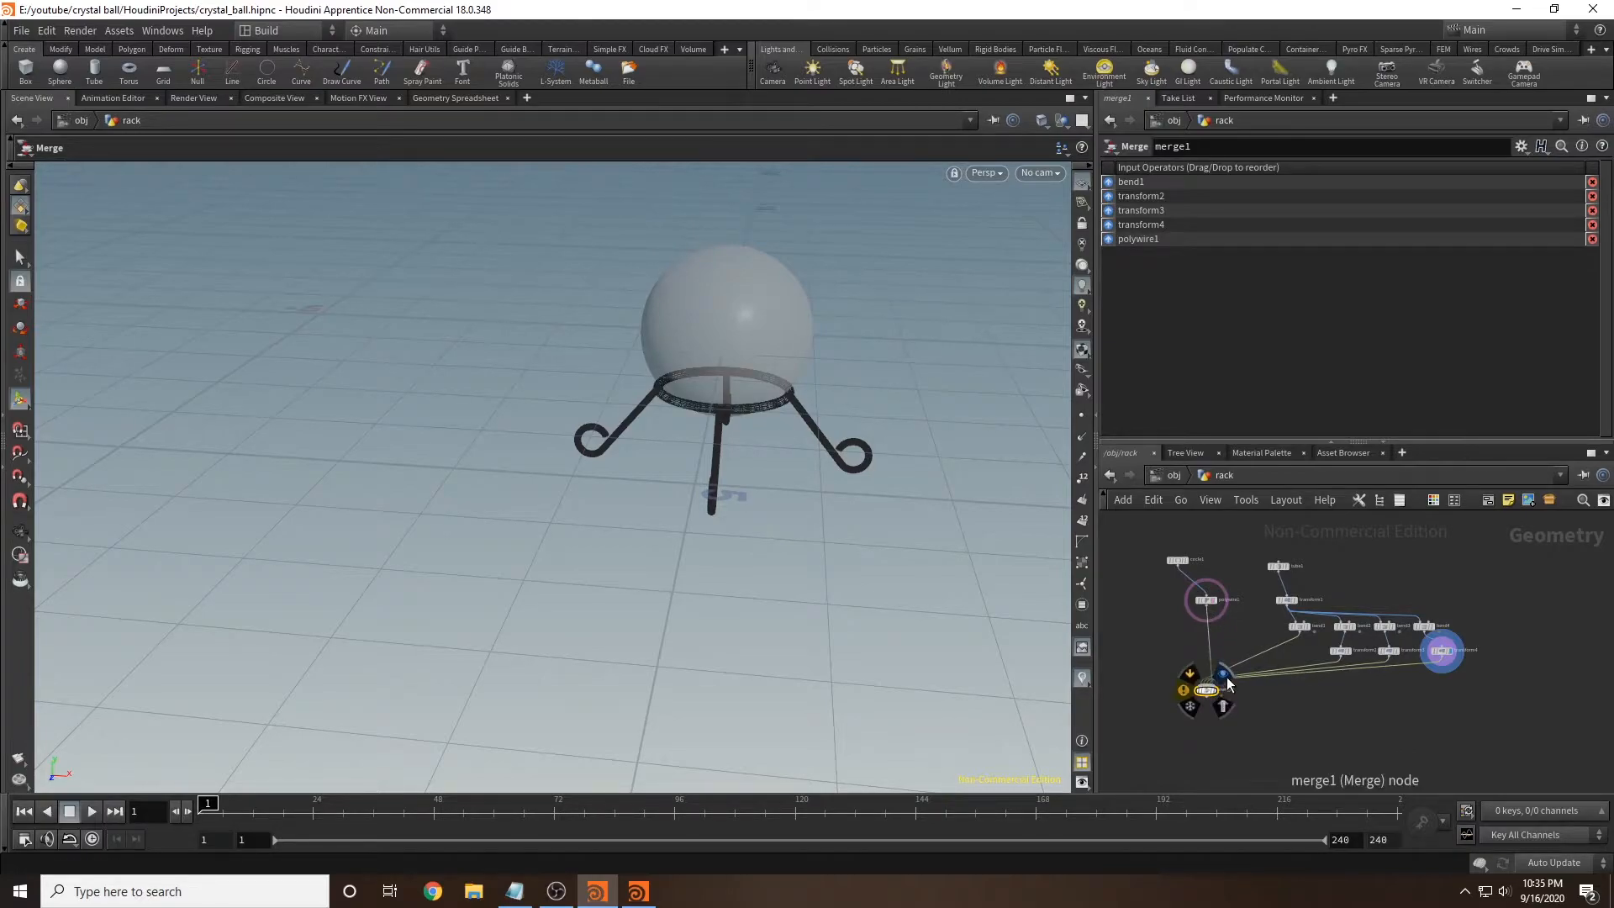
left_click(1216, 689)
mouse_move(1207, 602)
key("Escape")
left_click_drag(883, 353, 463, 288)
scroll(796, 490, "up", 6)
left_click_drag(697, 464, 688, 546)
key("Return")
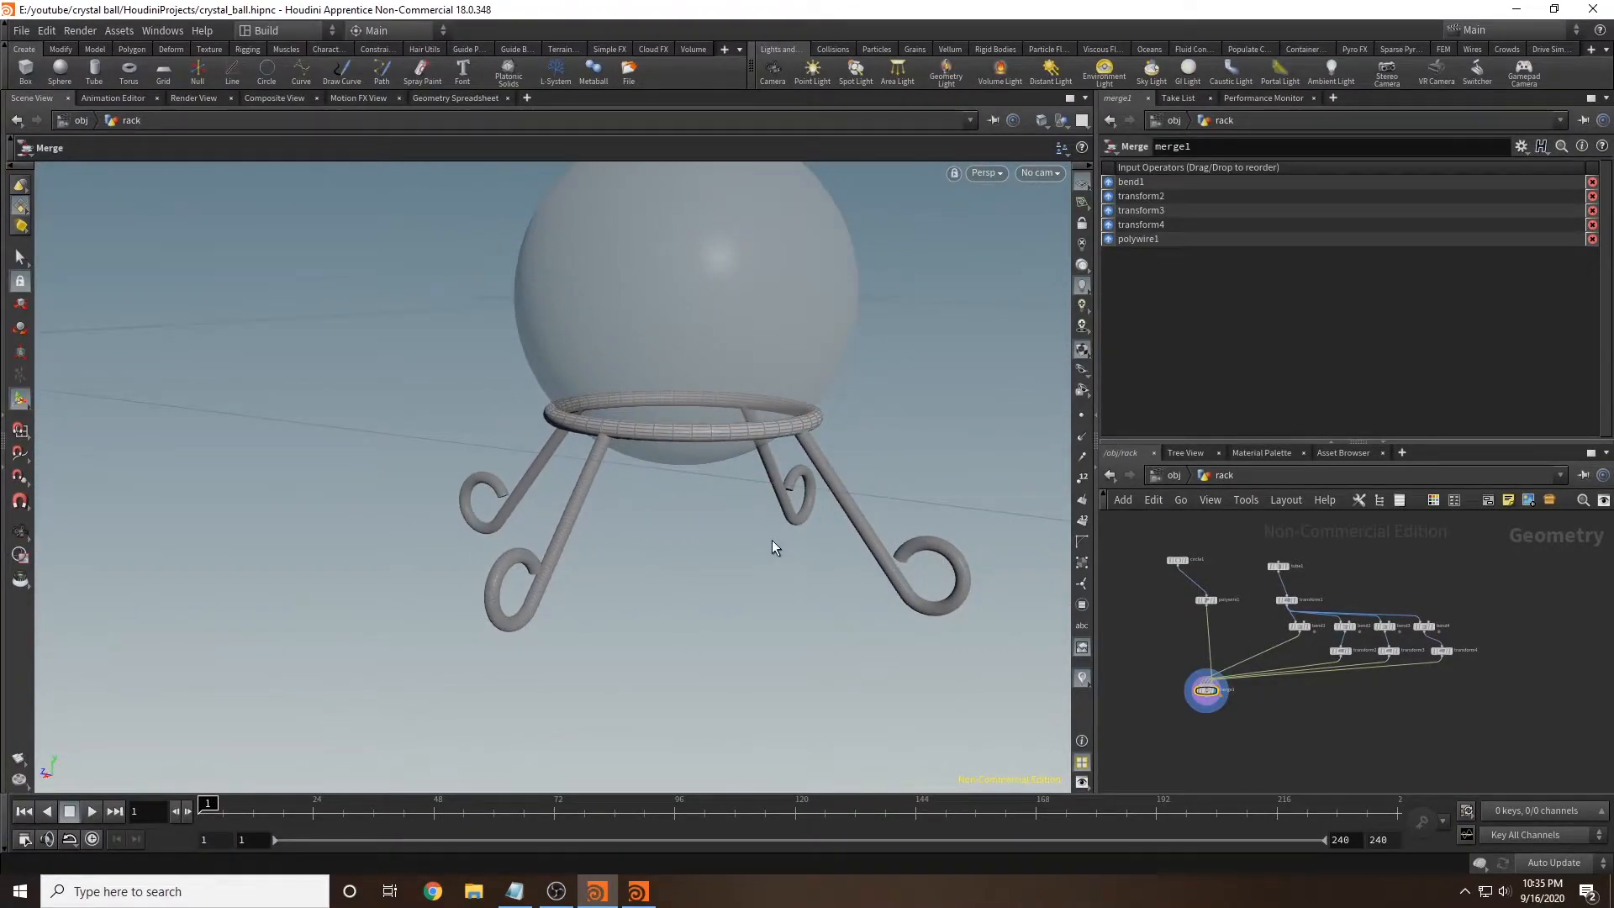
Step: Raise the legs to meet the ring by setting the original leg Transform's Translate Y to about -1.57
scroll(1359, 590, "up", 4)
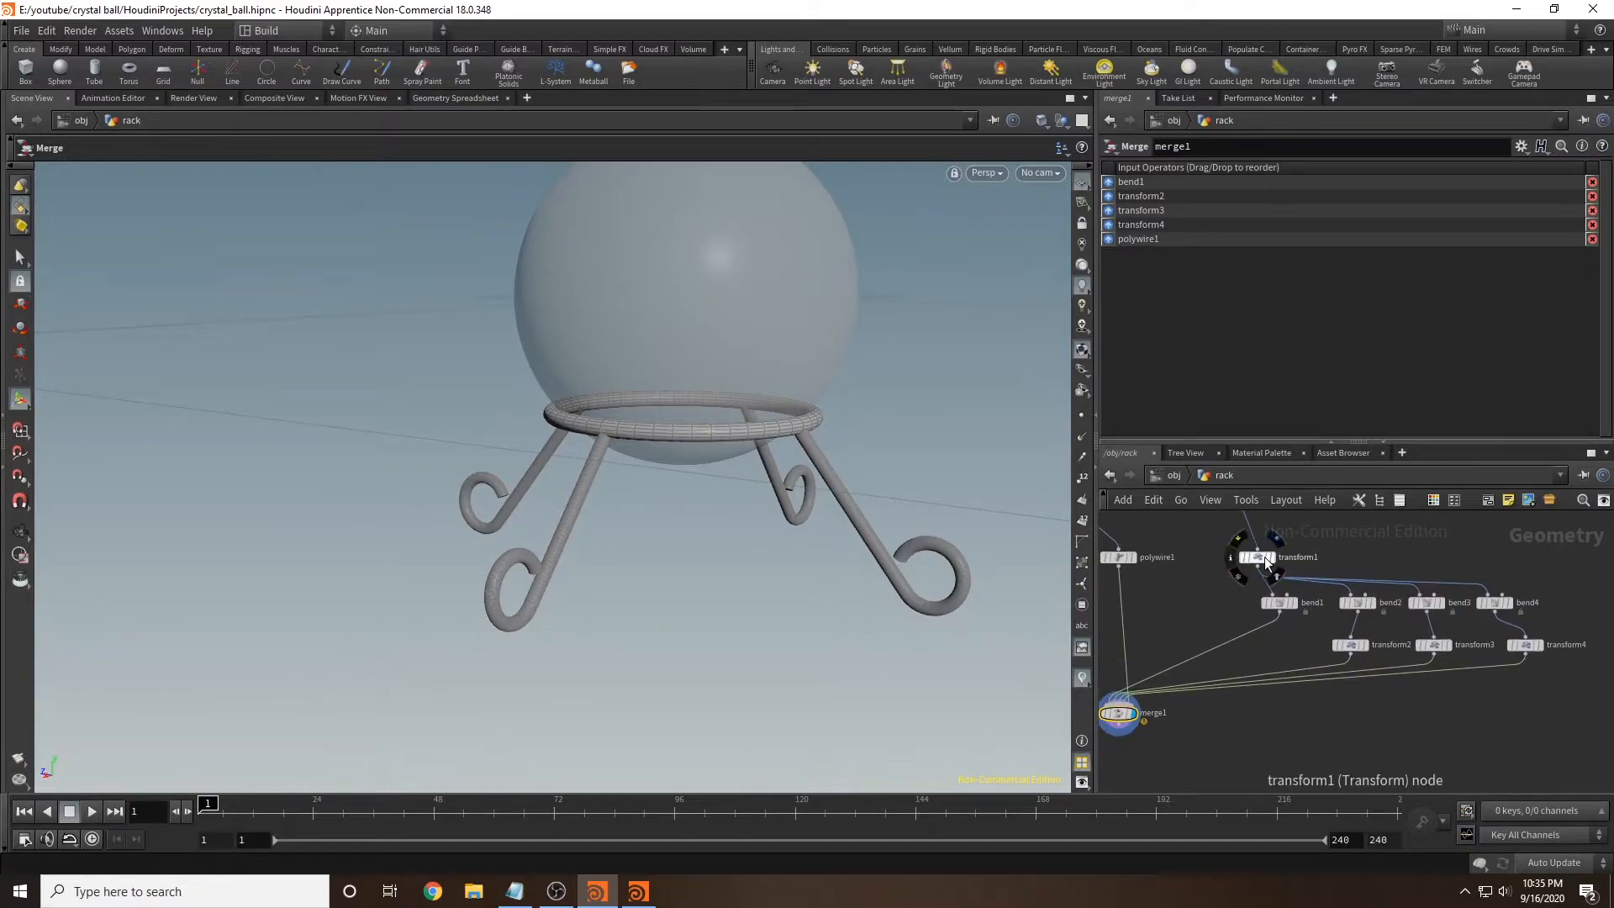
left_click(1258, 557)
middle_click_drag(1266, 539, 1283, 552)
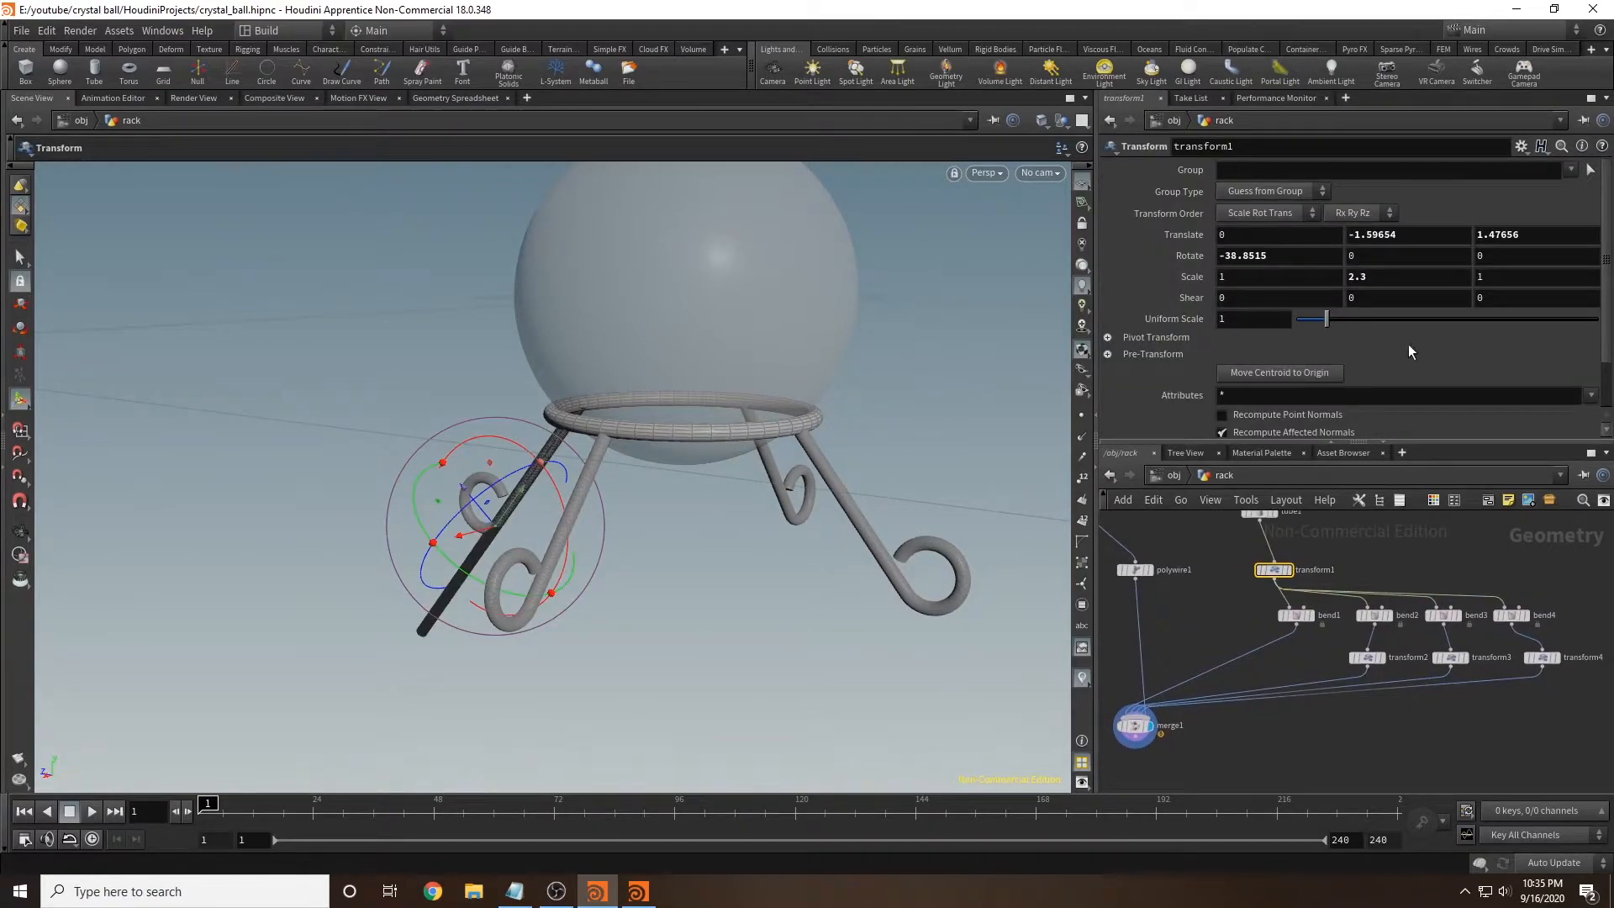
middle_click_drag(1419, 233, 1354, 278)
key("Escape")
left_click_drag(933, 361, 1042, 338, "alt")
left_click(1293, 763)
middle_click_drag(1293, 763, 1407, 700)
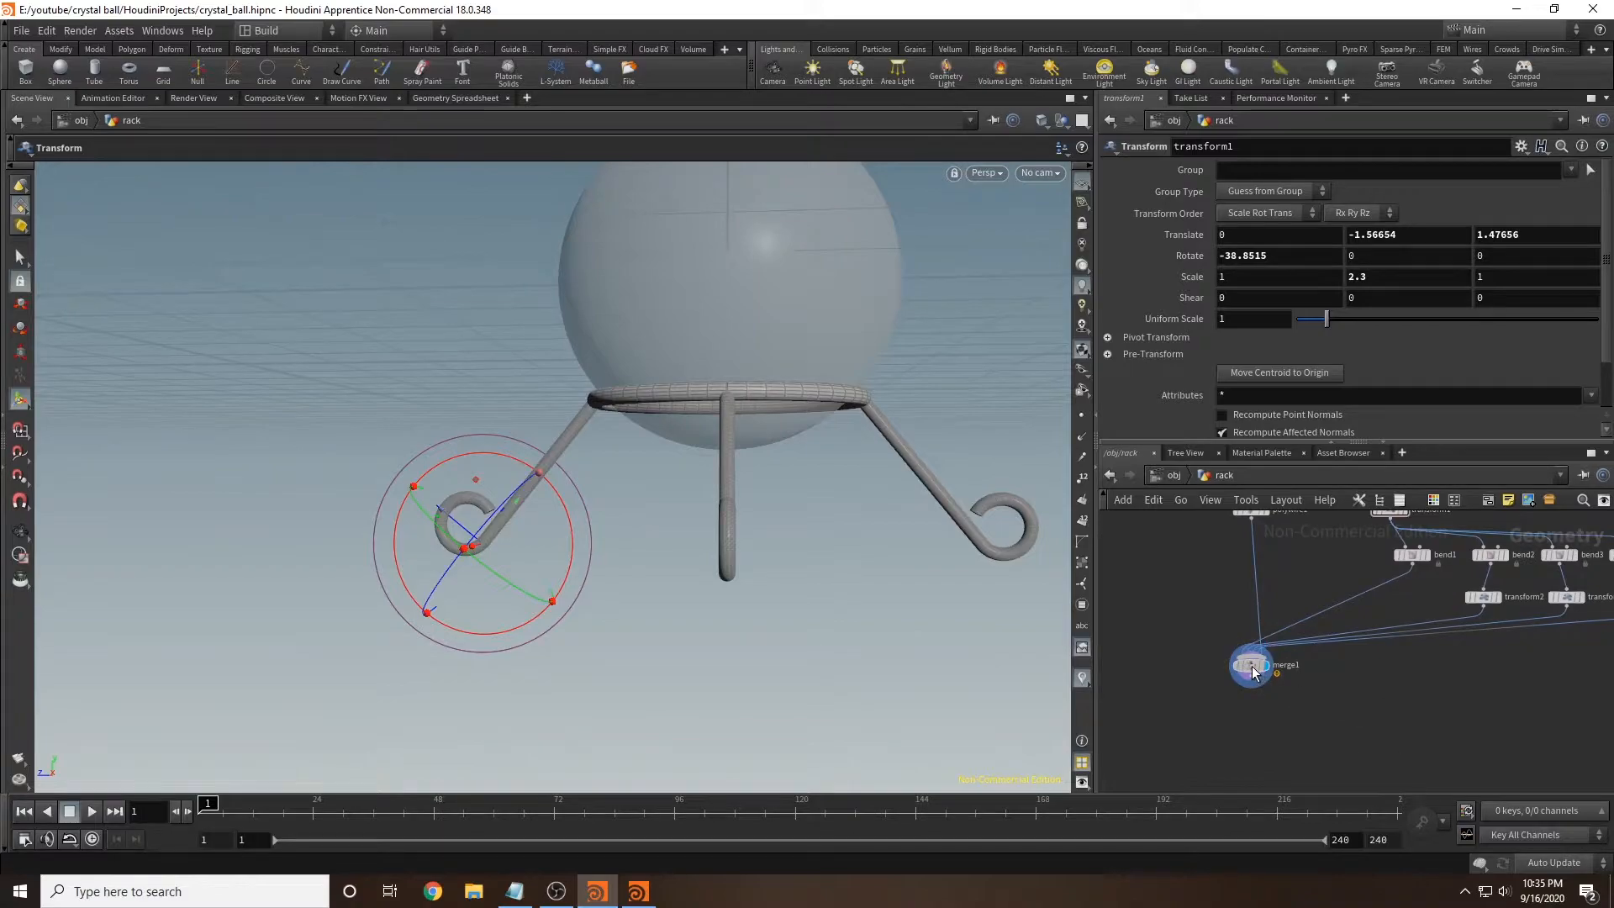
Step: Add a Null after the Merge, name it OUT_RACK, and return to the object level
left_click(1250, 663)
middle_click_drag(1248, 725, 1259, 709)
key("Tab")
type("null")
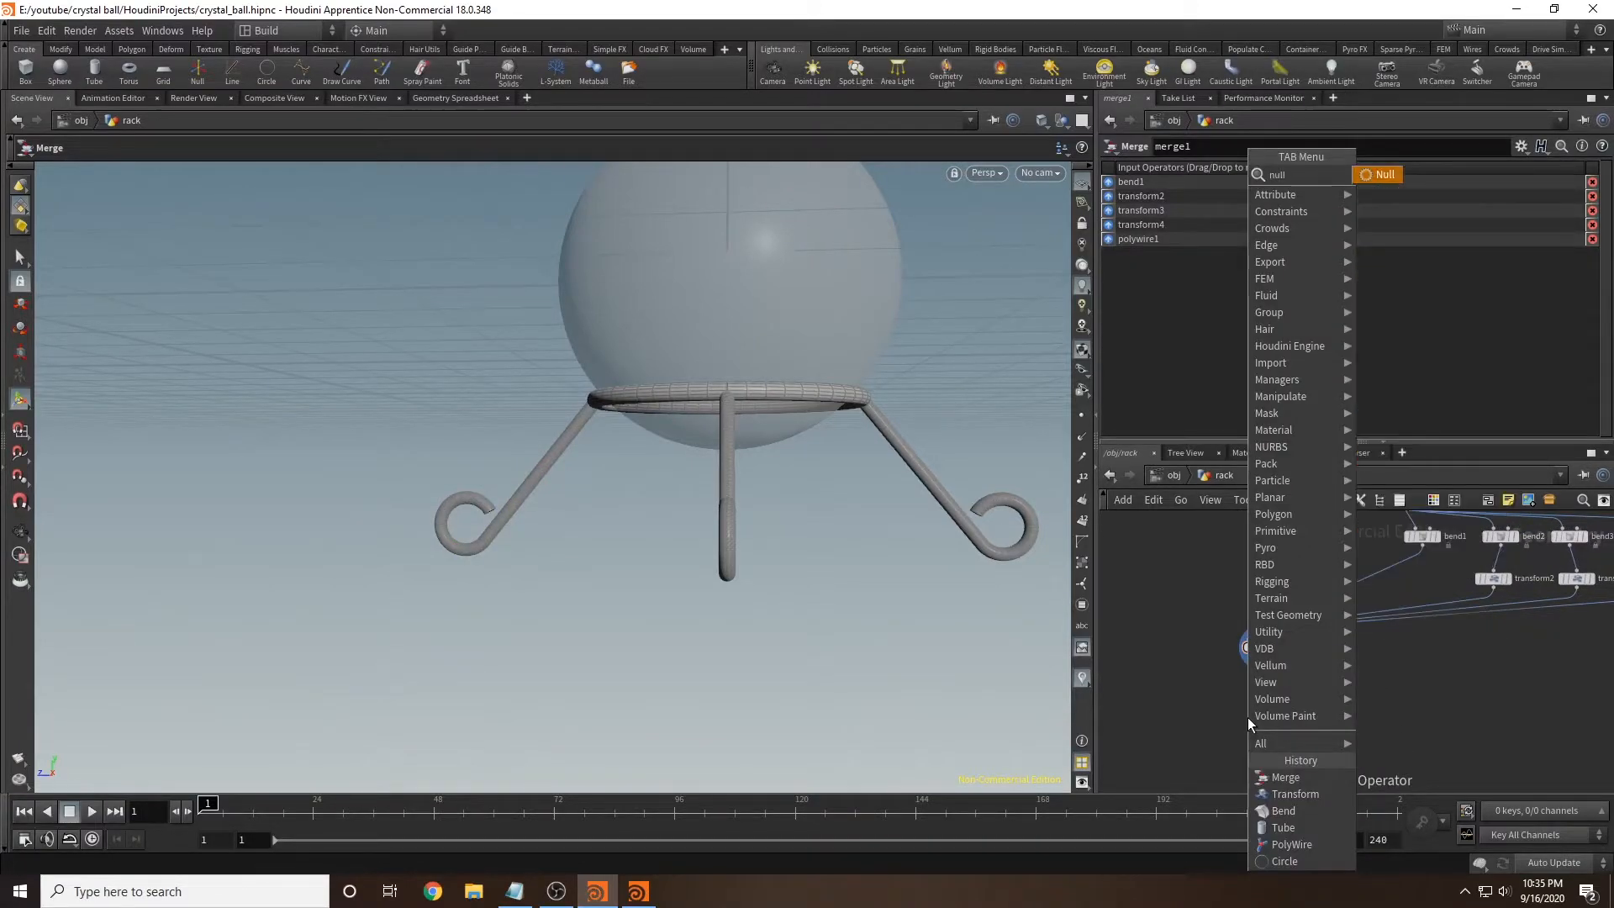
key("Return")
left_click(1234, 708)
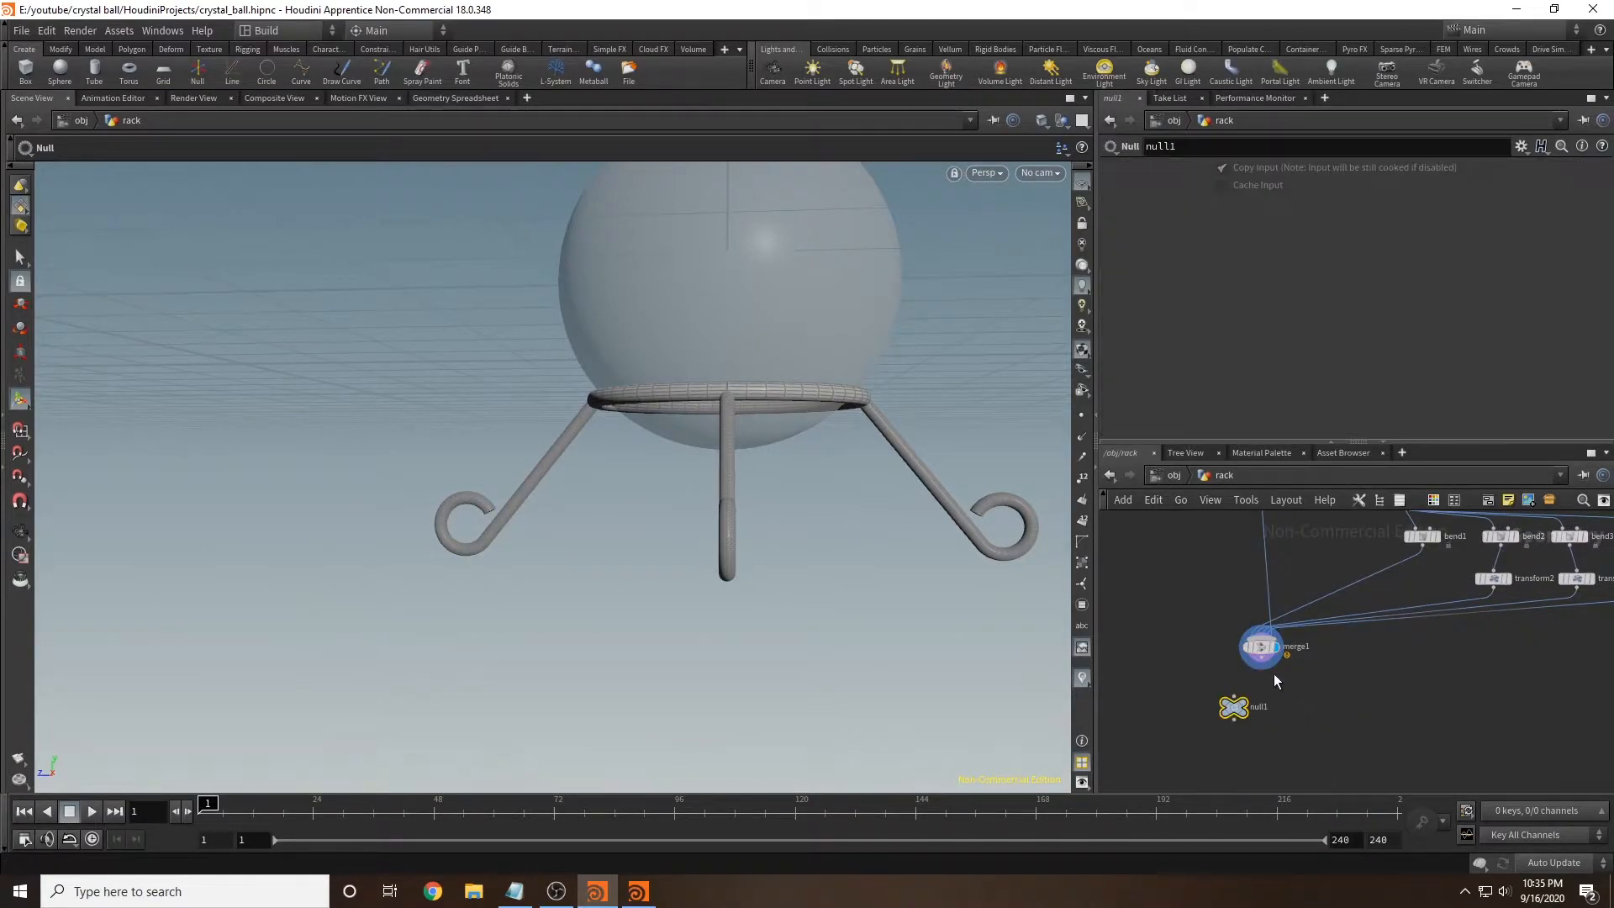
double_click(1256, 707)
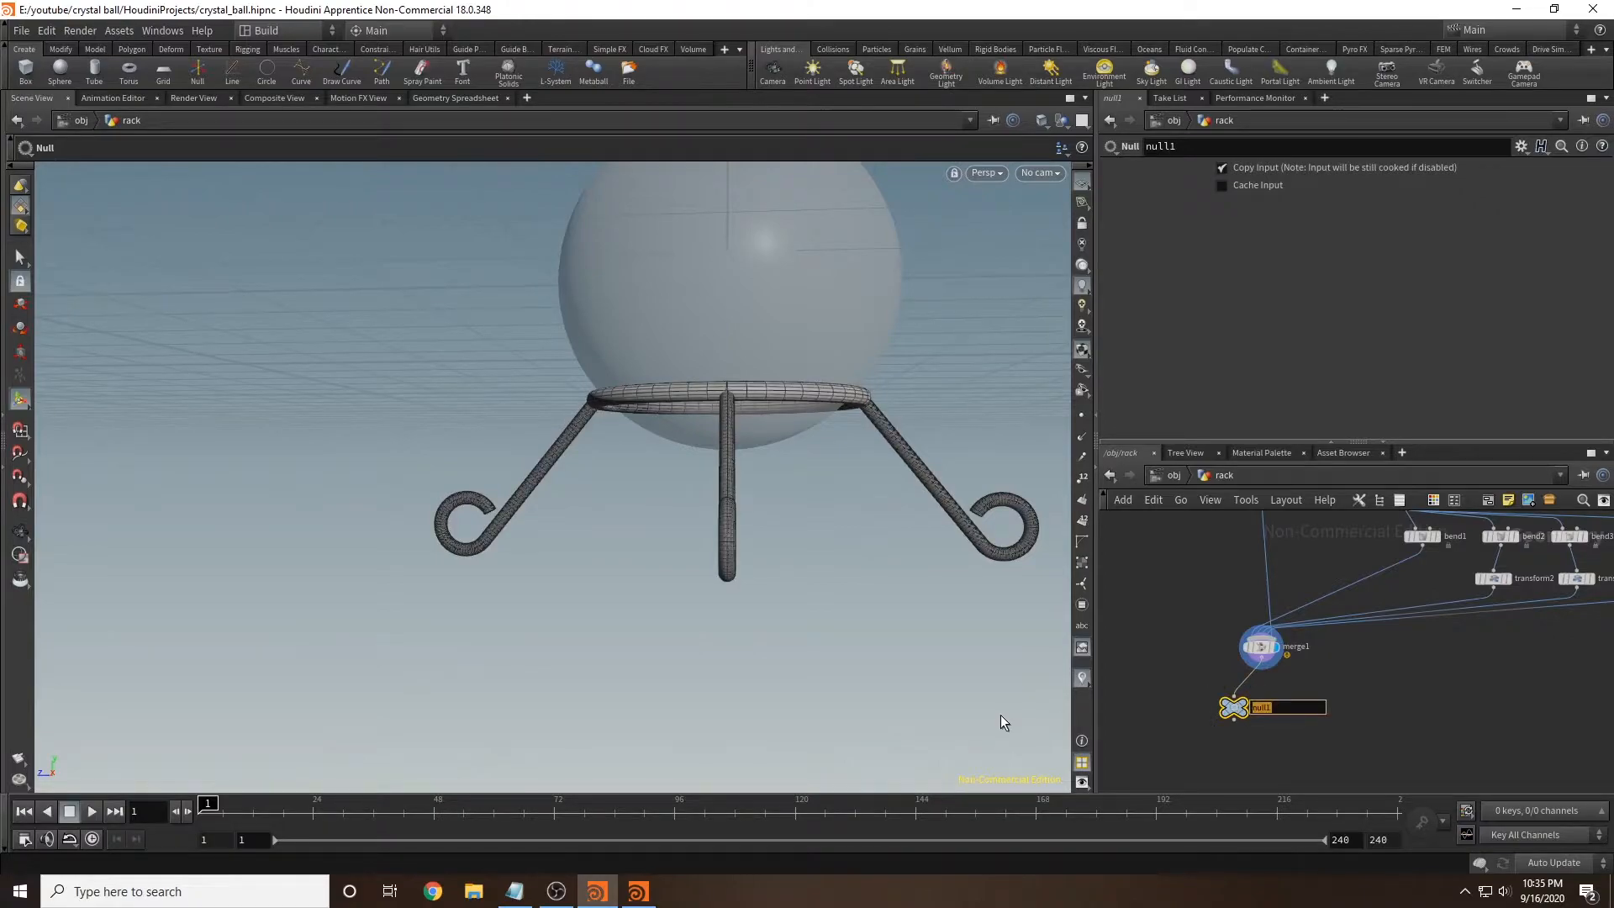
type("OUT_RACK")
key("Return")
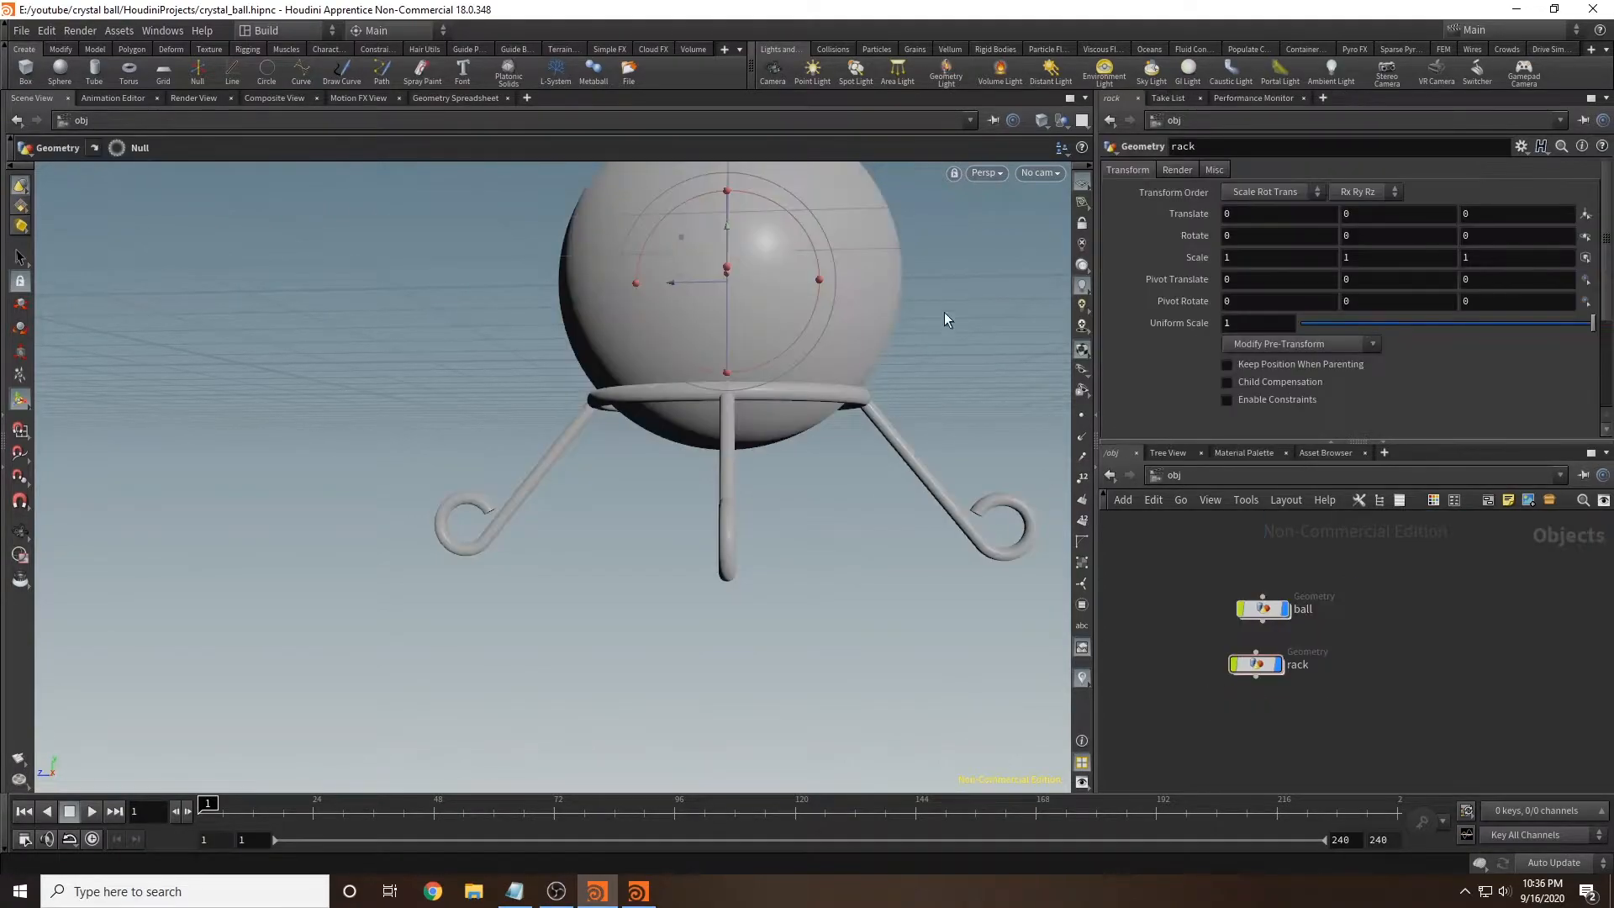
Step: Add a new Geometry object beside the ball and name it emitter
left_click_drag(945, 311, 792, 487, "alt")
scroll(823, 452, "down", 1)
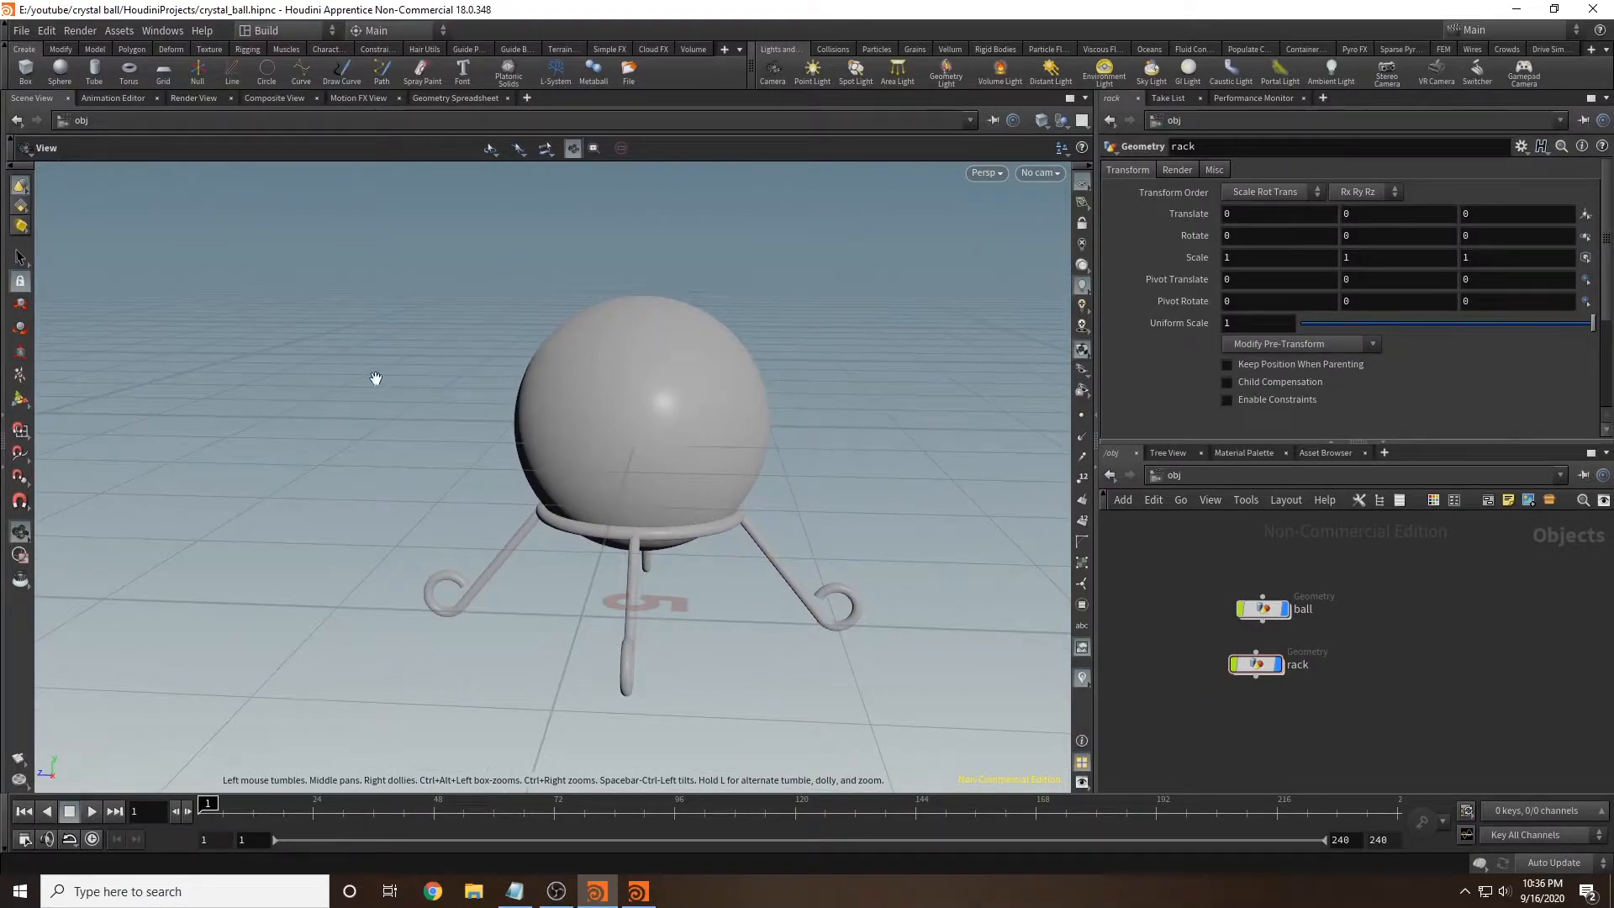
key("Return")
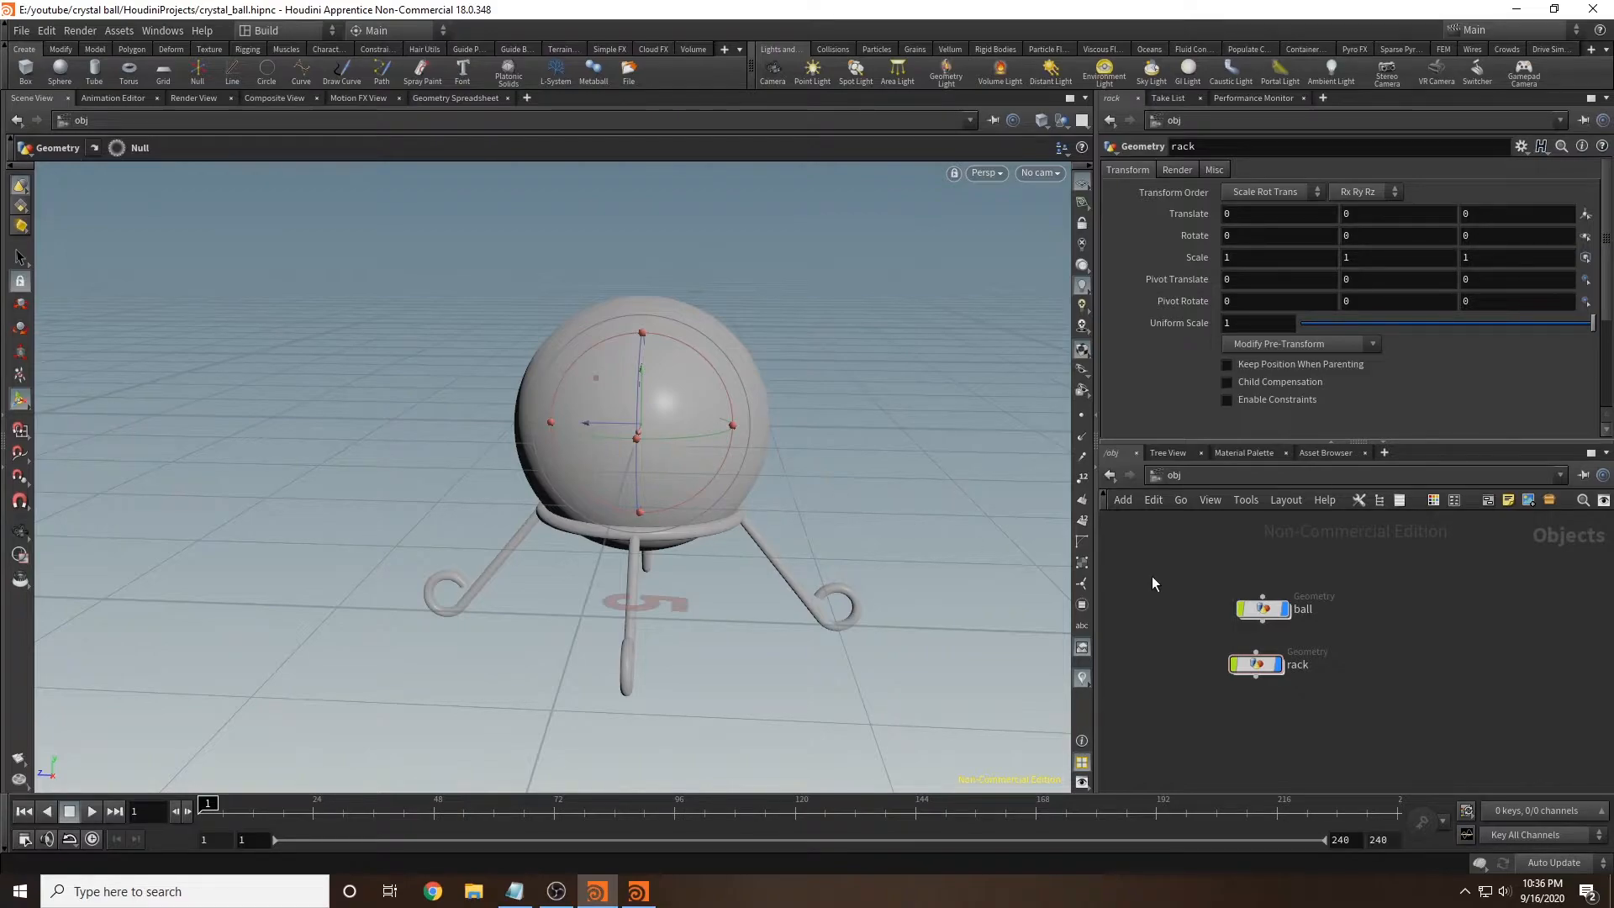
key("Tab")
type("geo")
key("Return")
left_click(1405, 609)
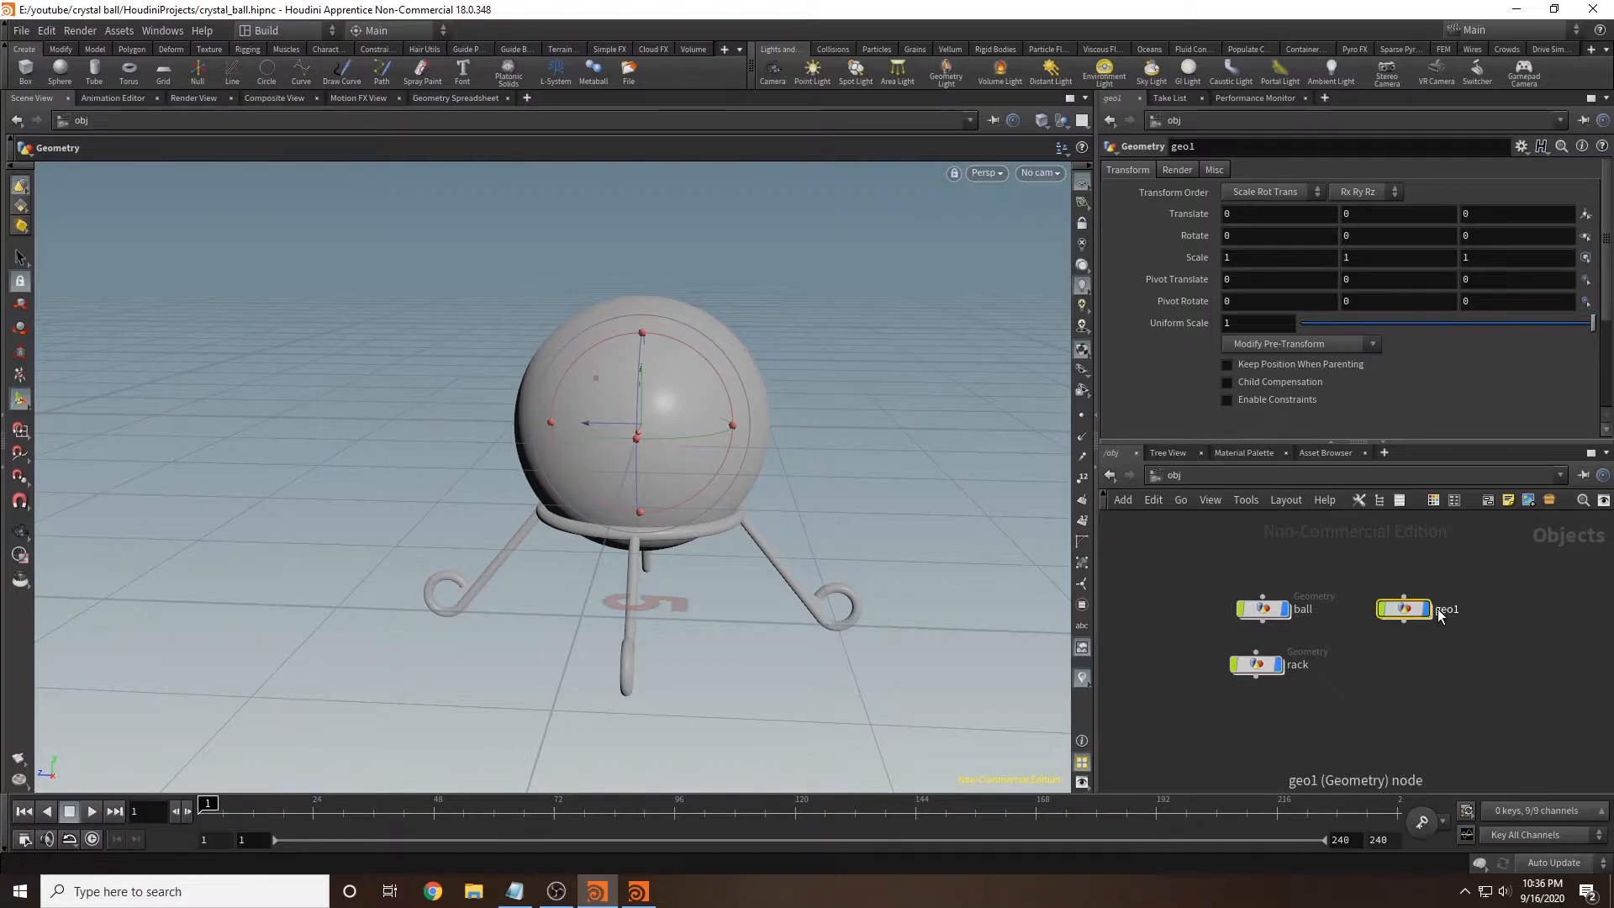
double_click(1445, 609)
type("emitter")
key("Return")
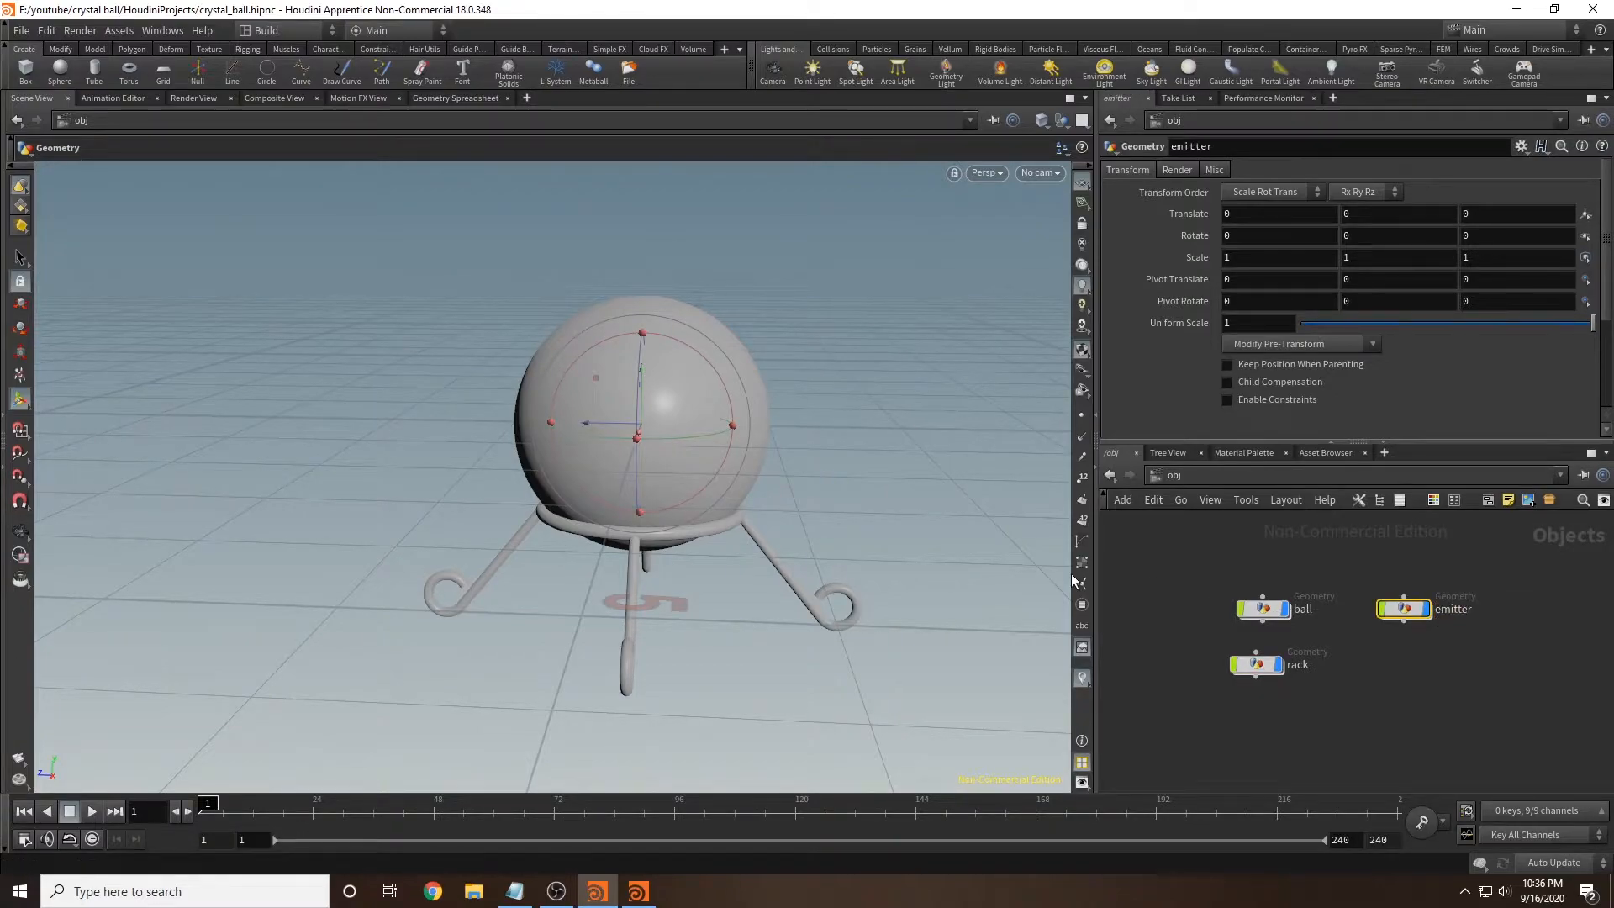
Step: Create a Sphere inside the emitter object and set its Primitive Type to Polygon
double_click(1403, 609)
key("Tab")
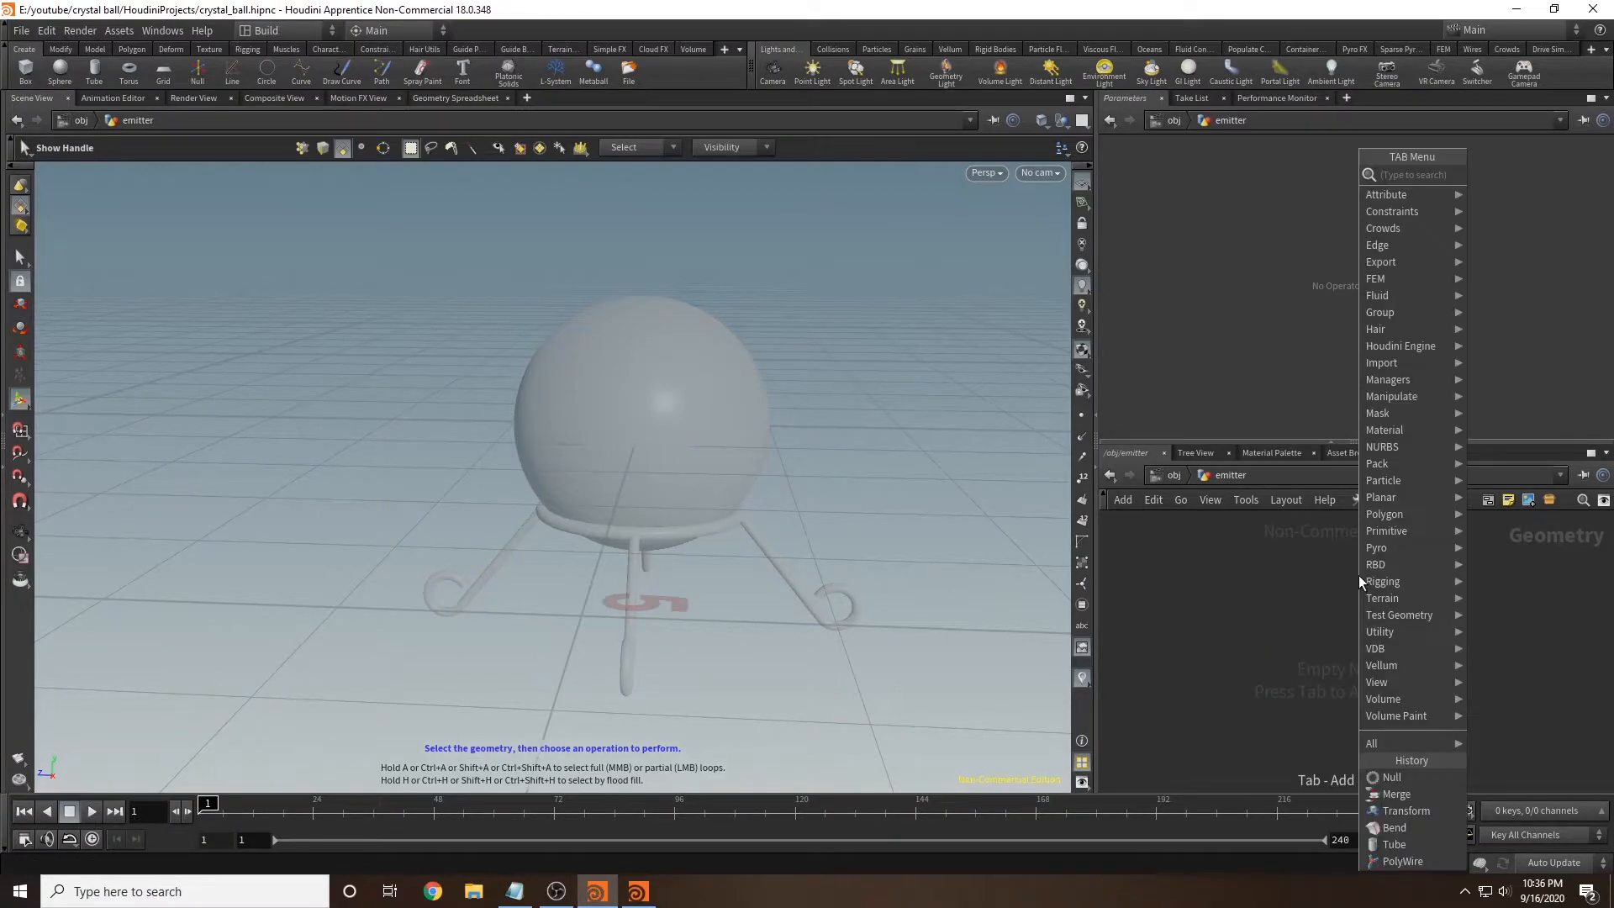
type("sphe")
key("Return")
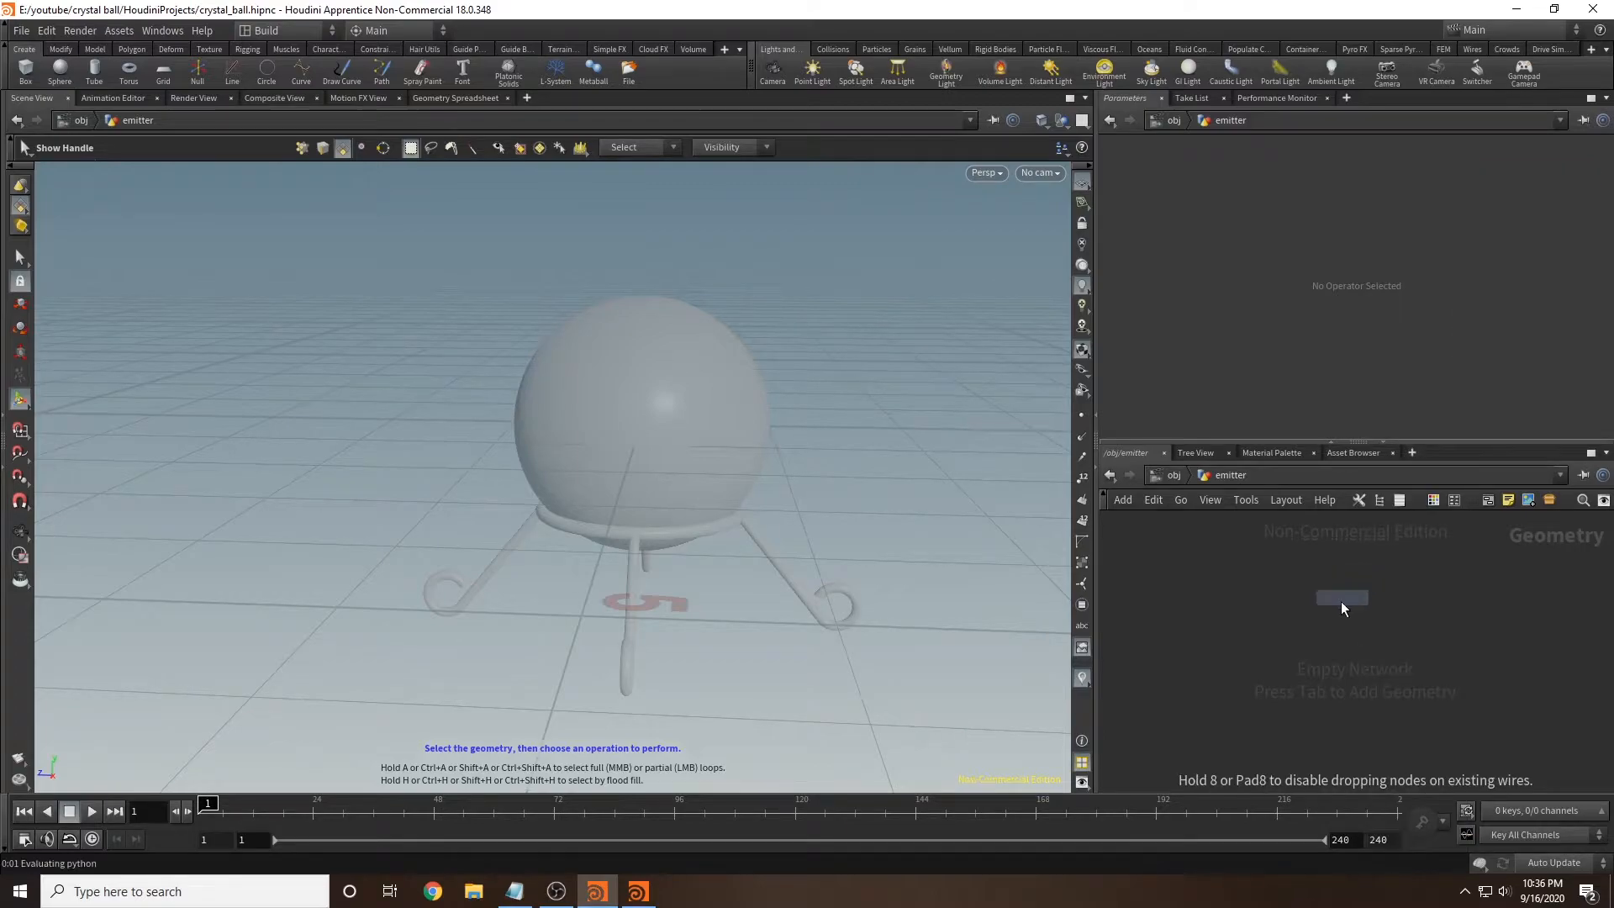
left_click(1337, 612)
left_click(1260, 169)
left_click(1252, 183)
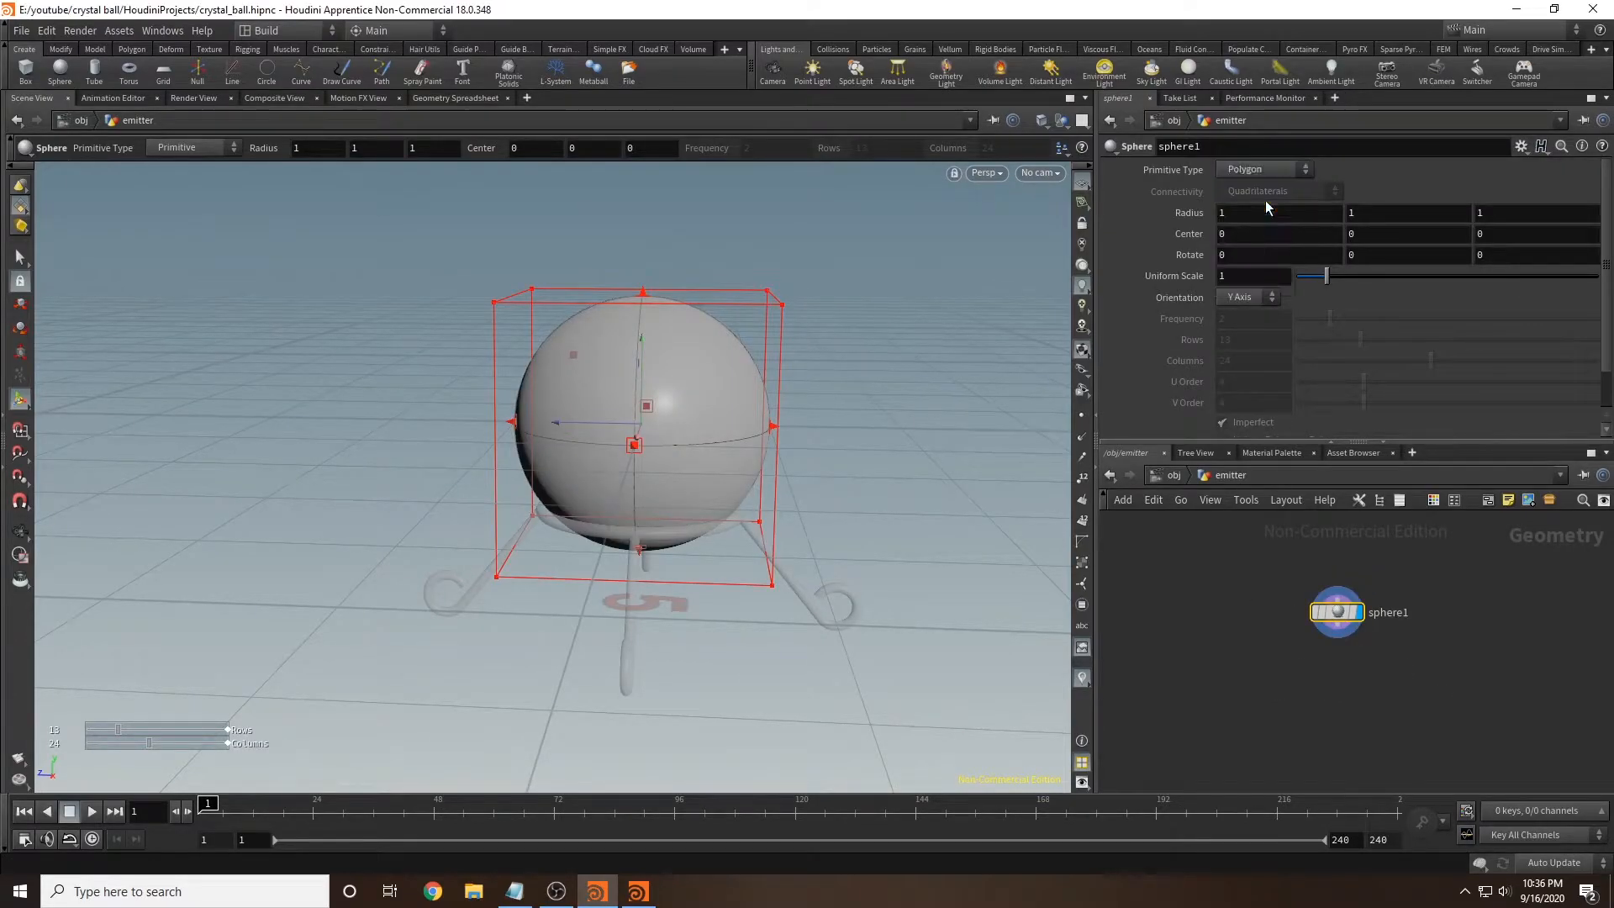
Step: Shrink the emitter sphere inside the crystal ball to a Uniform Scale of 0.25
left_click_drag(1314, 277, 1302, 275)
scroll(850, 356, "up", 5, "alt")
left_click_drag(775, 378, 829, 446)
left_click_drag(944, 451, 829, 450)
key("Return")
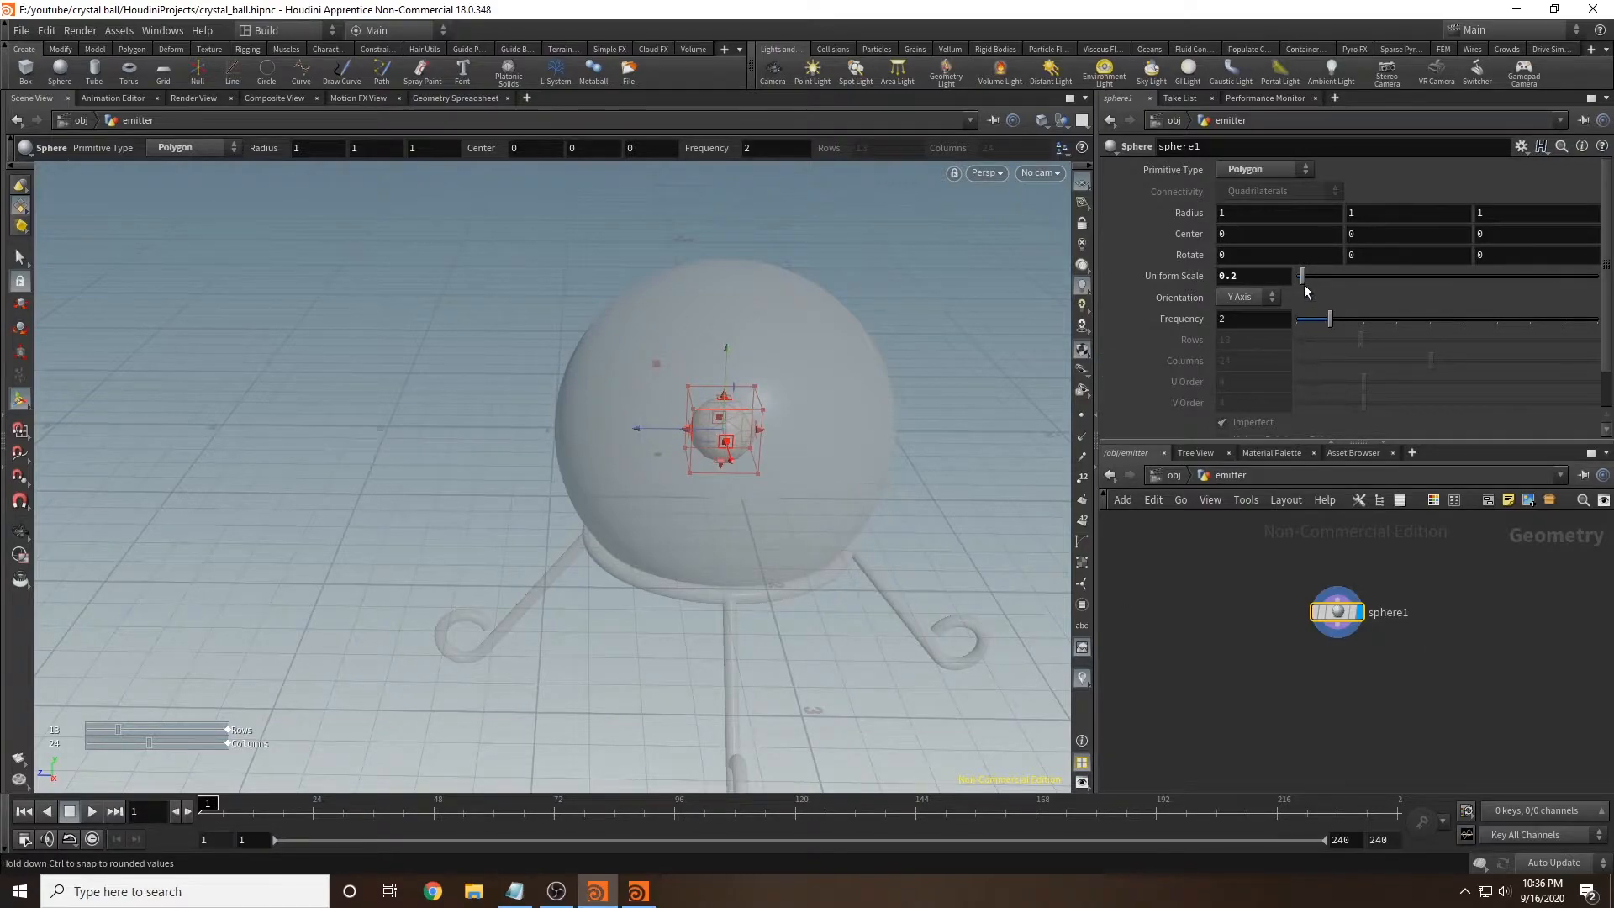
left_click_drag(1302, 274, 1302, 275)
key("Escape")
left_click_drag(930, 335, 739, 455)
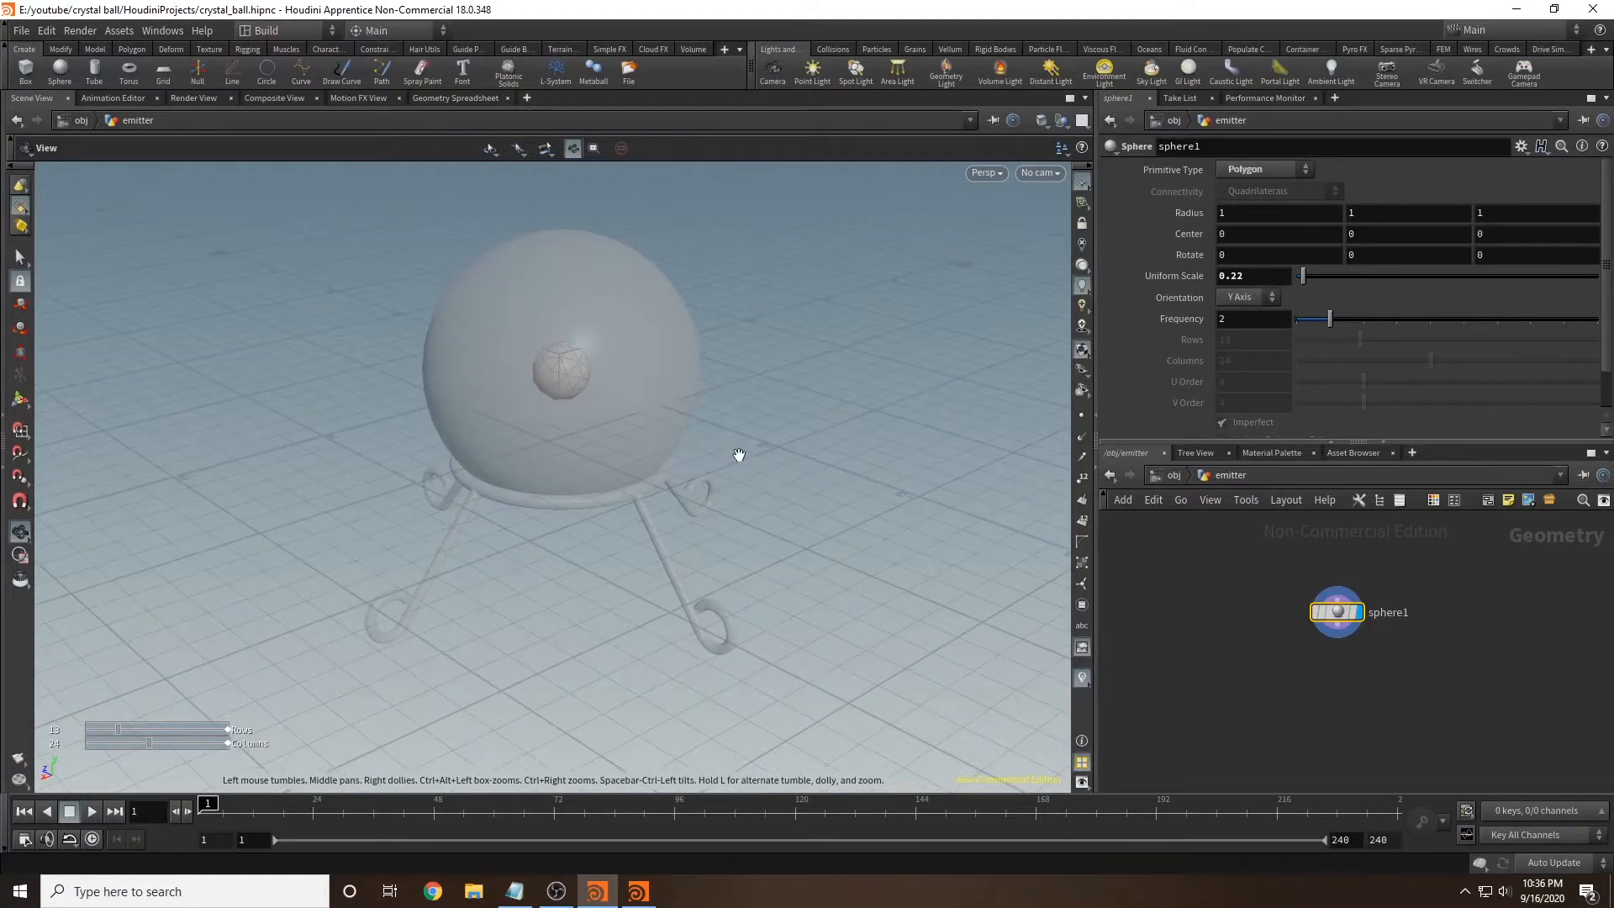
key("Return")
left_click_drag(1302, 276, 1304, 280)
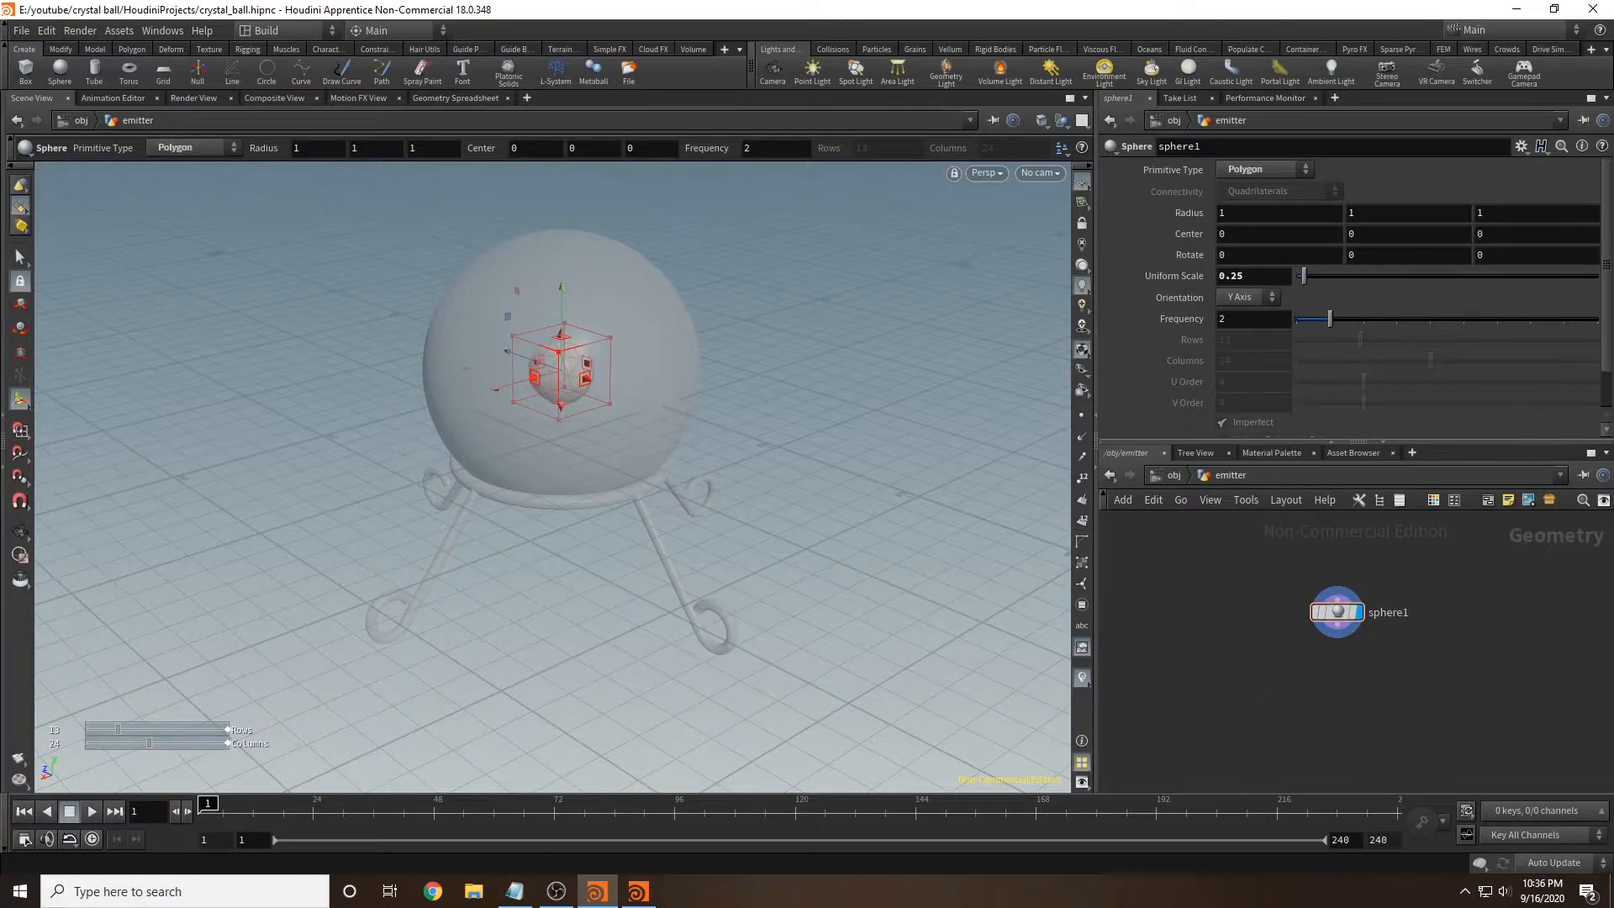
Step: Apply the Billowy Smoke Pyro FX tool to the sphere inside the emitter object
left_click(1172, 475)
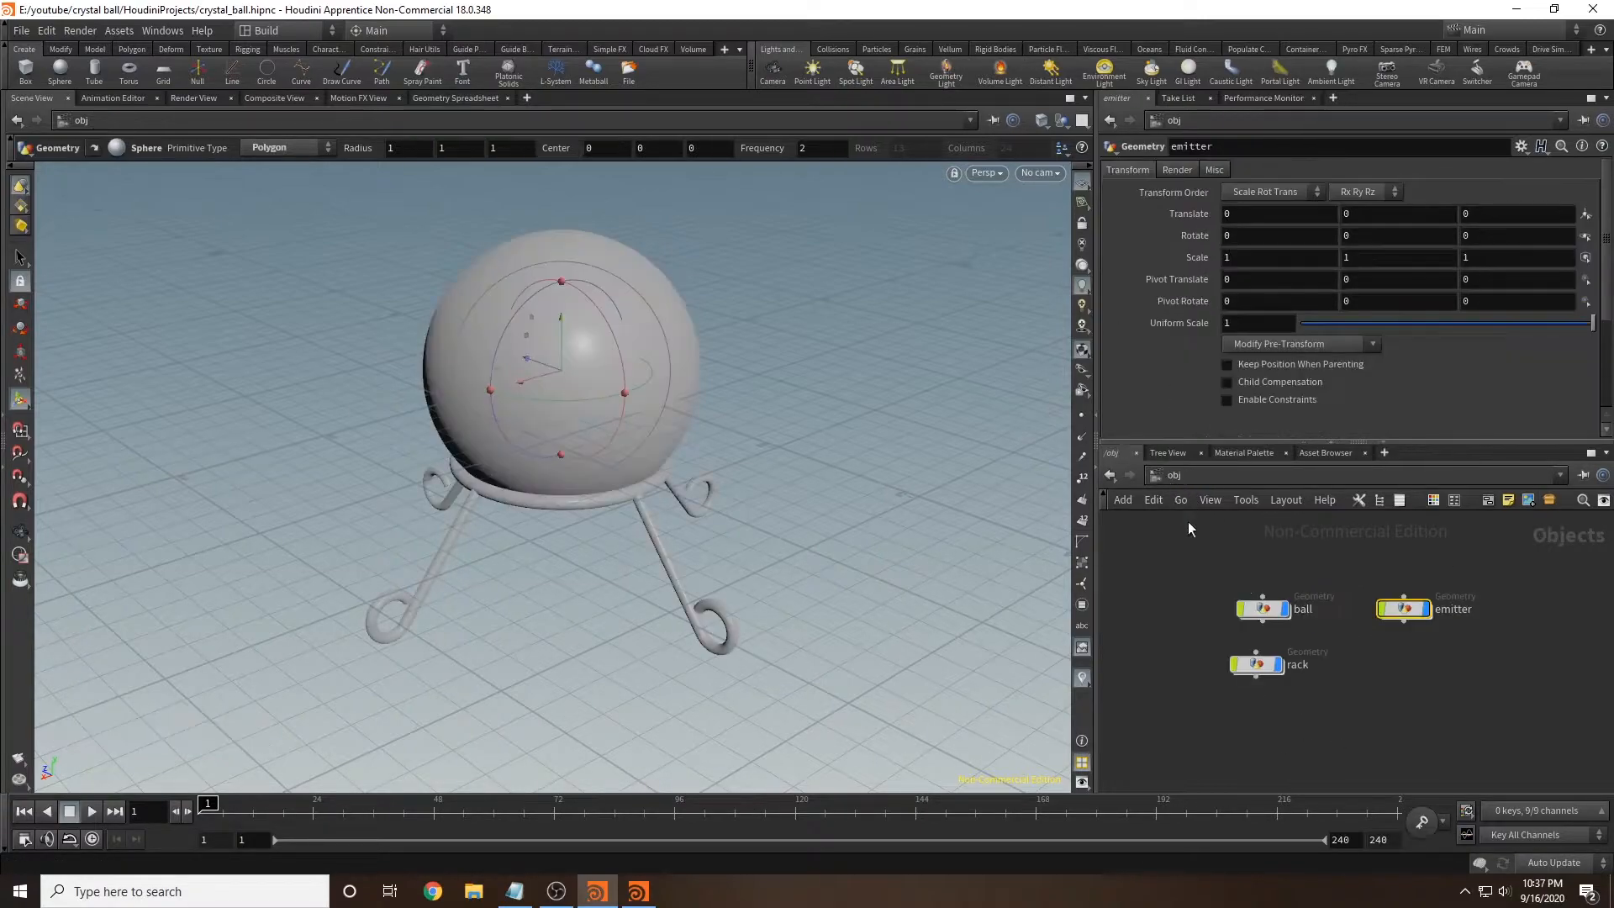
double_click(1418, 613)
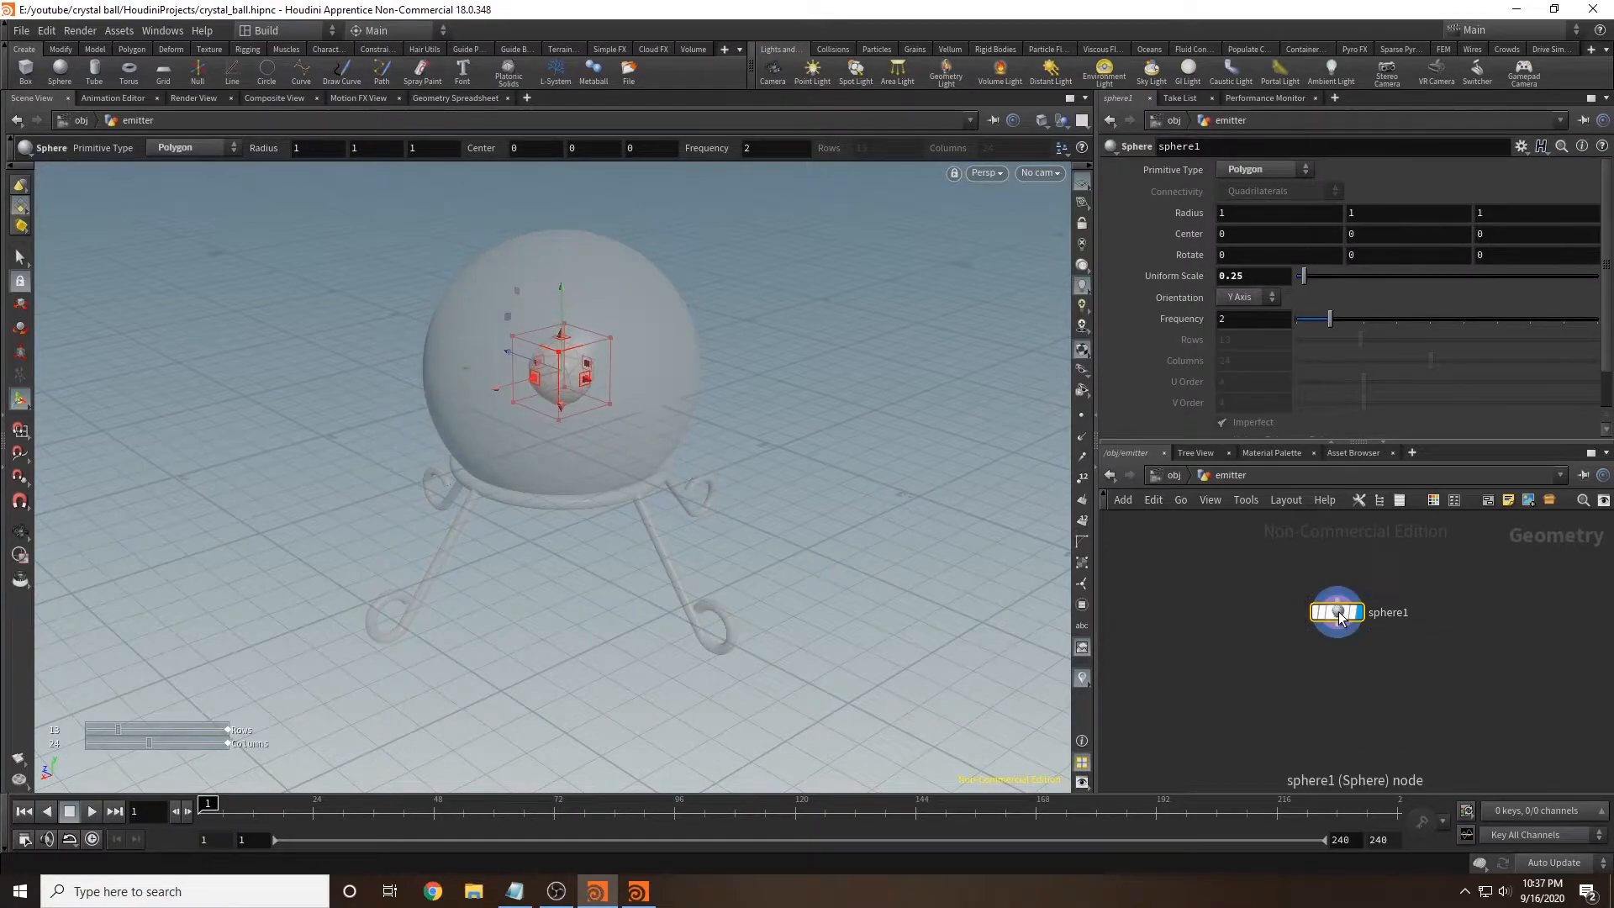
left_click(1355, 49)
left_click(895, 71)
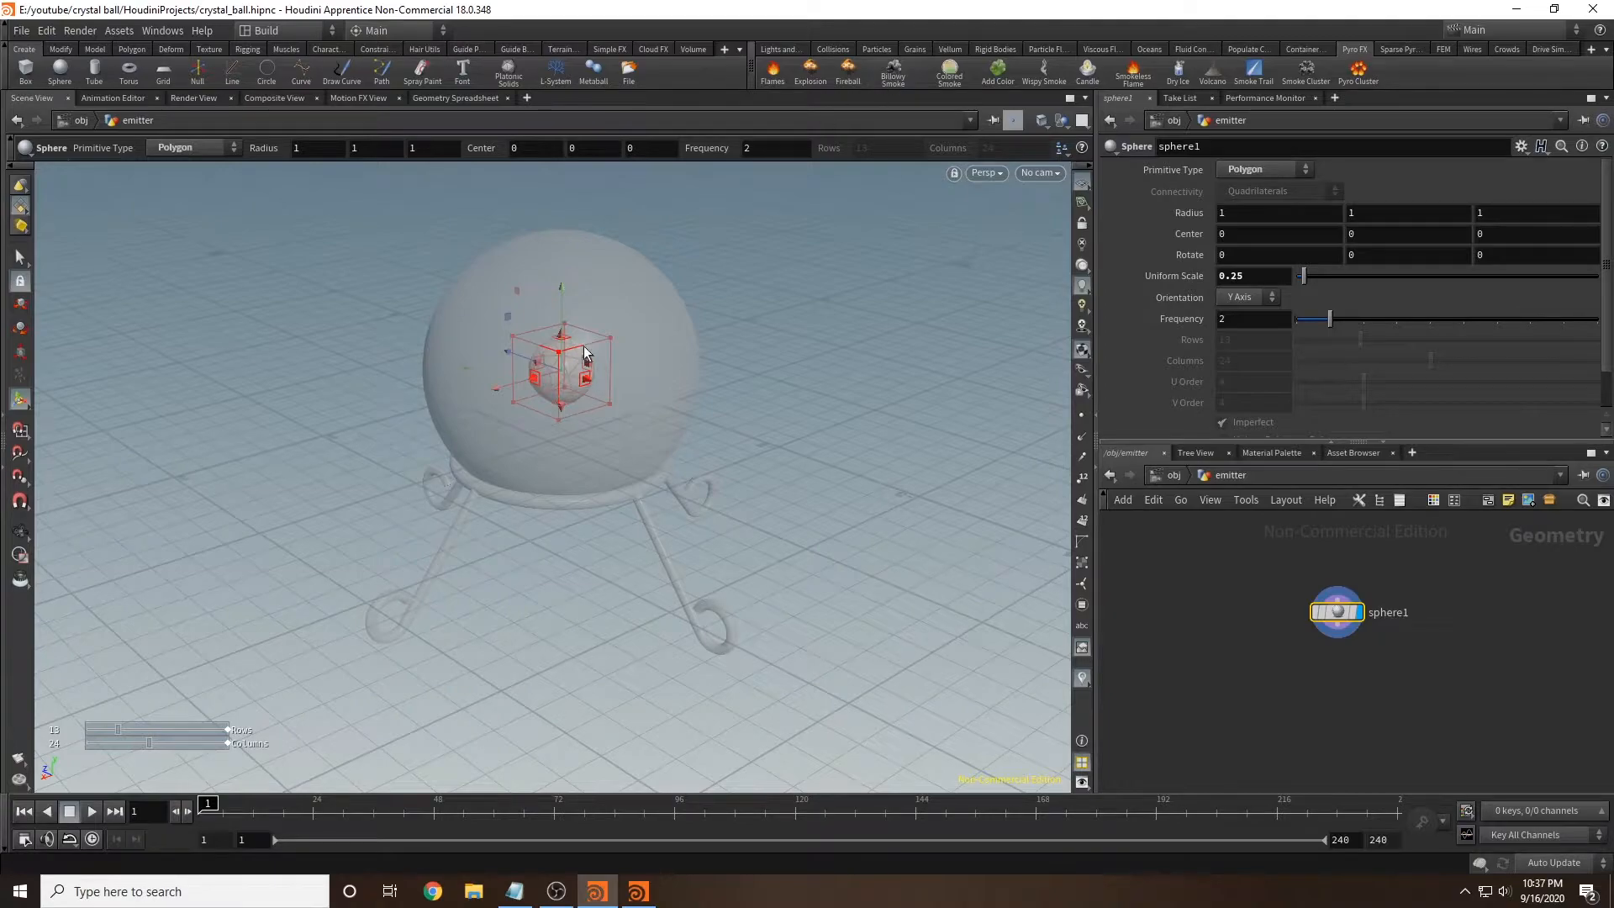
Step: Move the pyro_import and AutoDopNetwork nodes together closer to the ball, emitter and rack nodes
scroll(1327, 599, "down", 2)
middle_click_drag(1350, 612, 1437, 652)
scroll(1421, 658, "up", 1)
left_click_drag(1393, 734, 1256, 591)
left_click_drag(1252, 648, 1393, 656)
scroll(1391, 650, "up", 1)
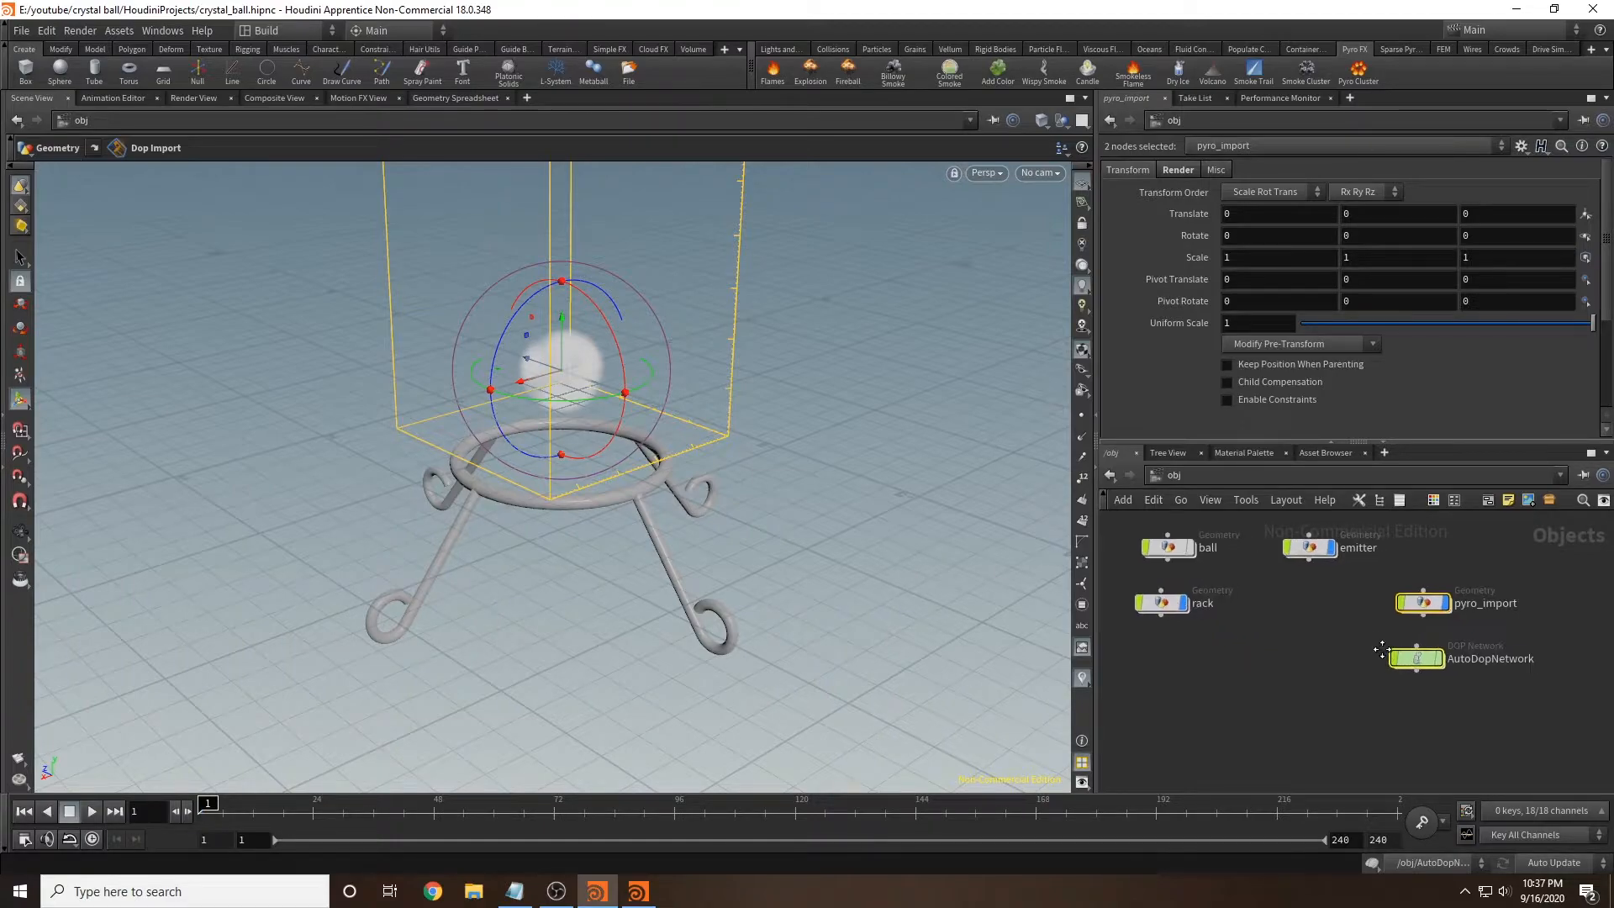
middle_click_drag(1378, 643, 1335, 656)
left_click(1298, 638)
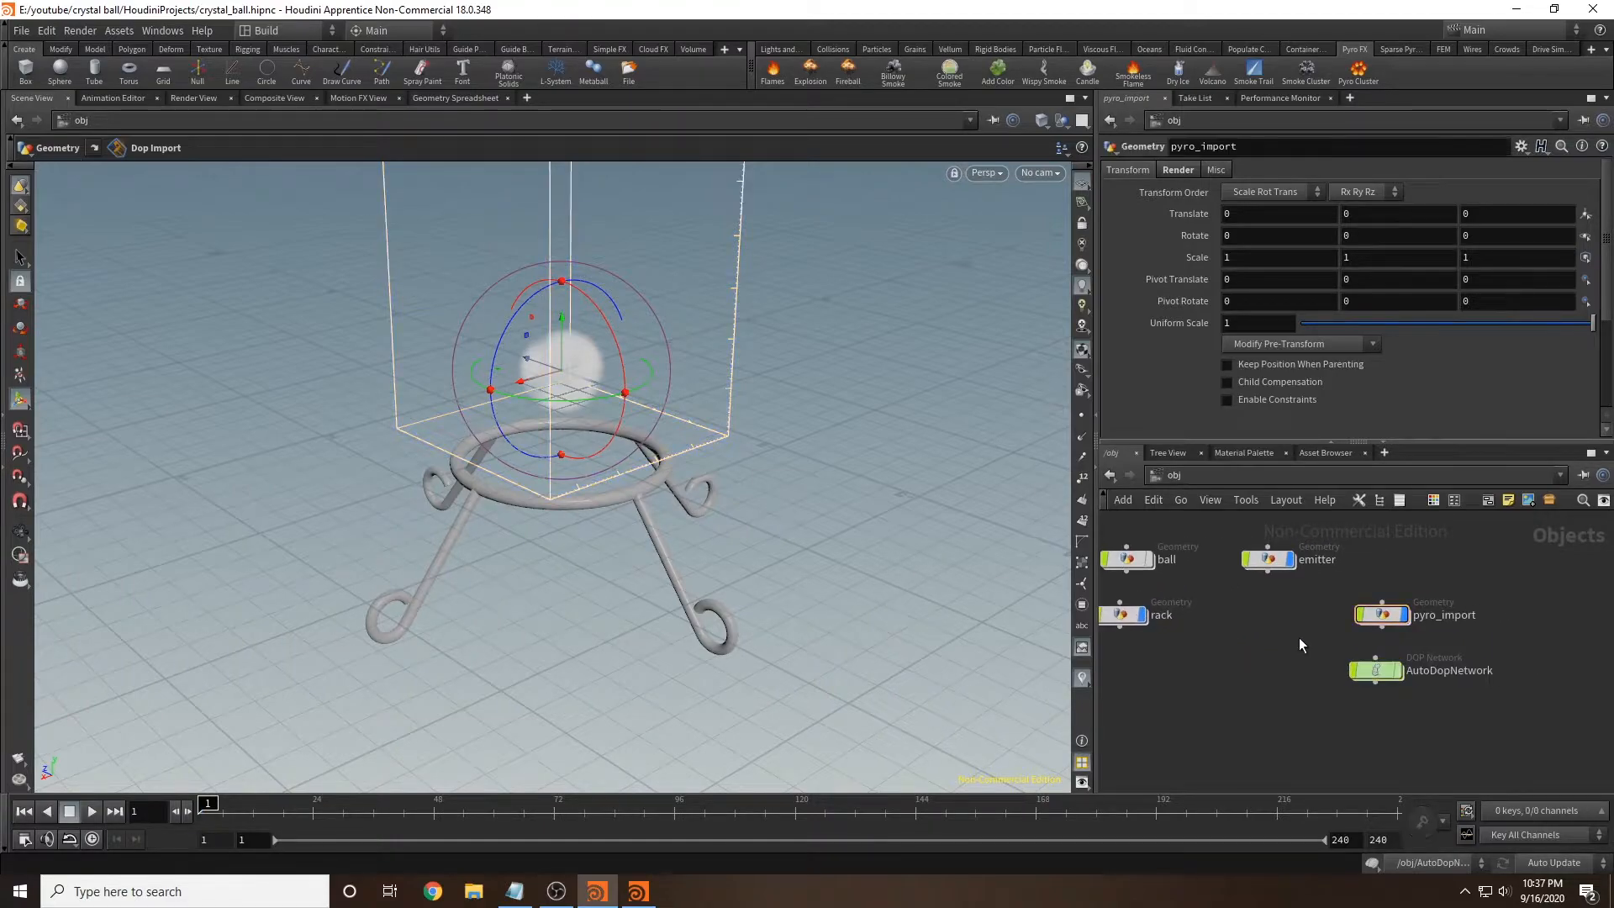
Step: Examine the AutoDopNetwork and pyro_import networks, preview the smoke simulation and return the timeline to frame 1
double_click(1372, 672)
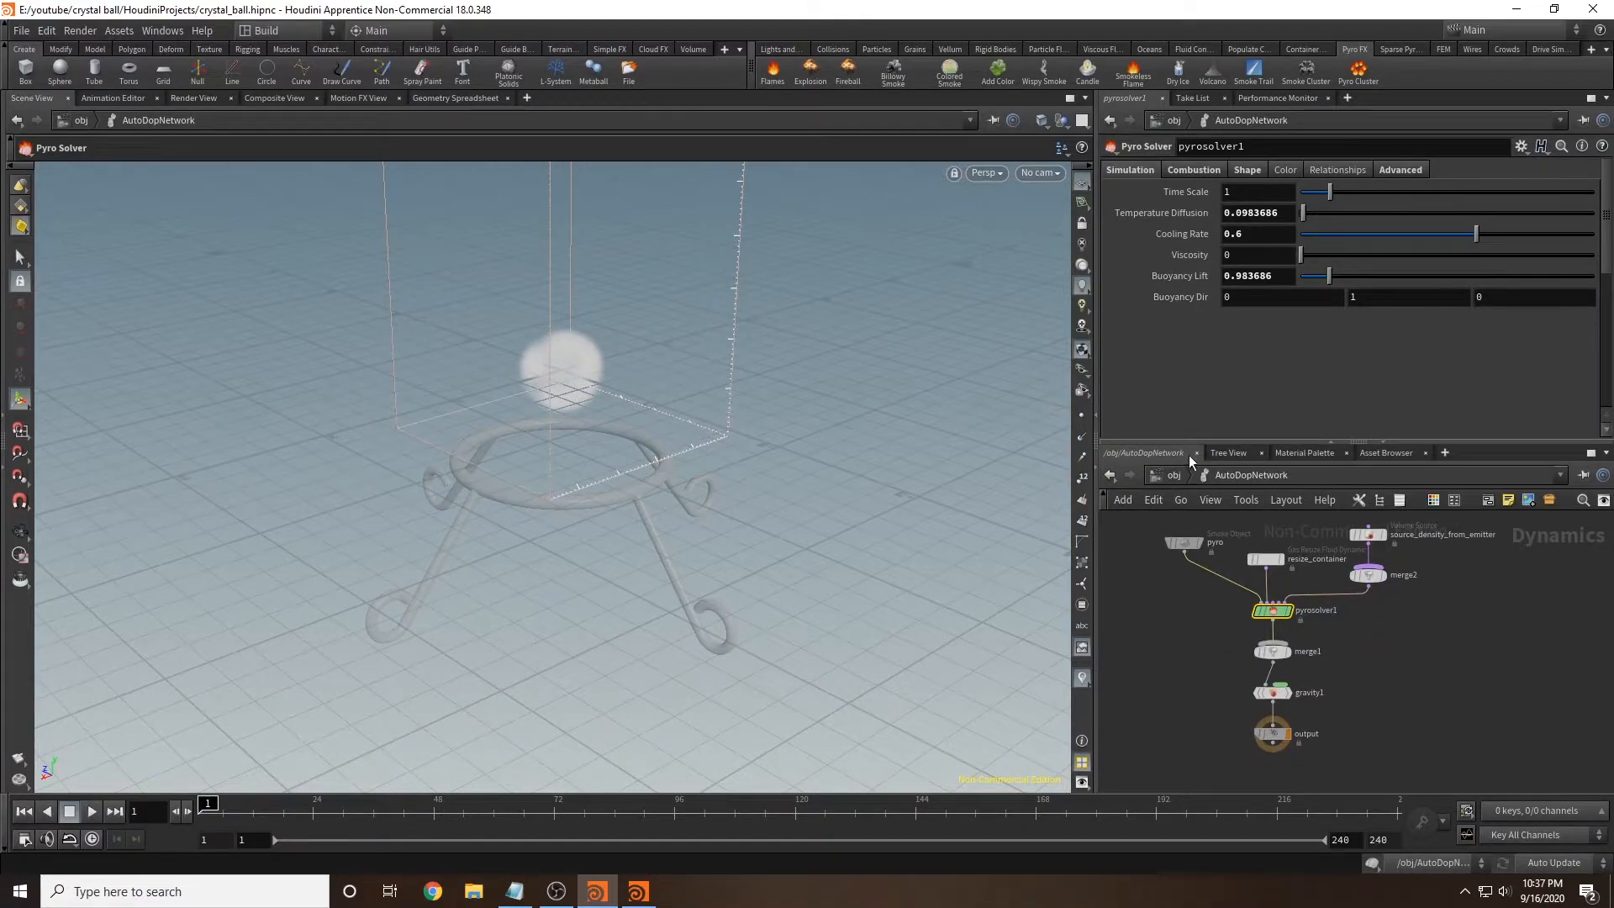
left_click(1174, 475)
double_click(1393, 617)
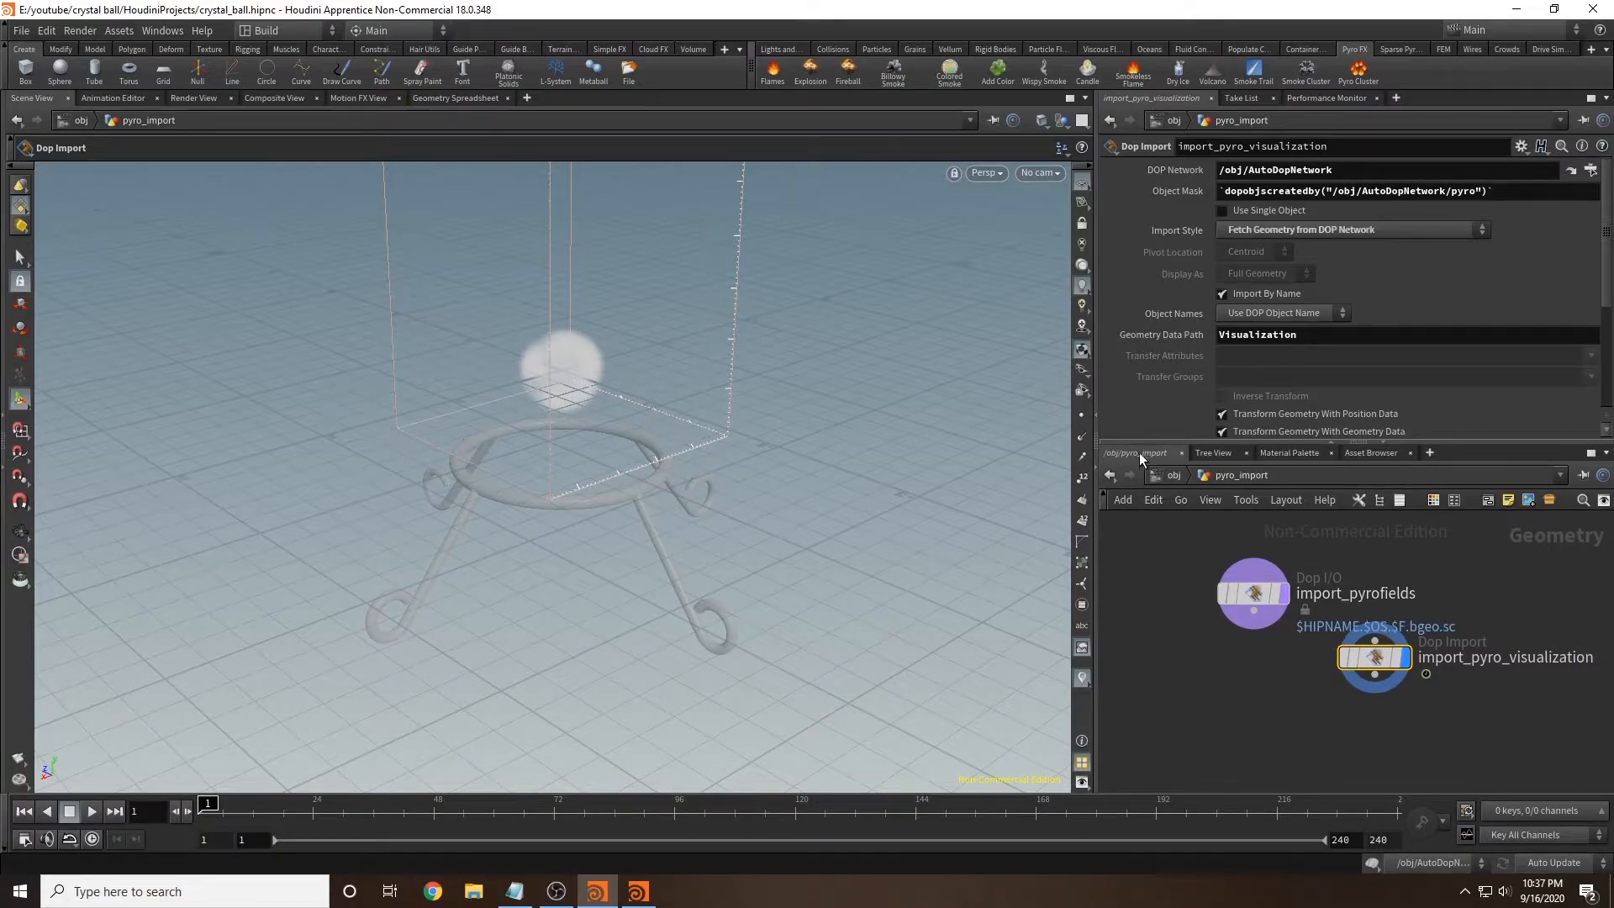
key("u")
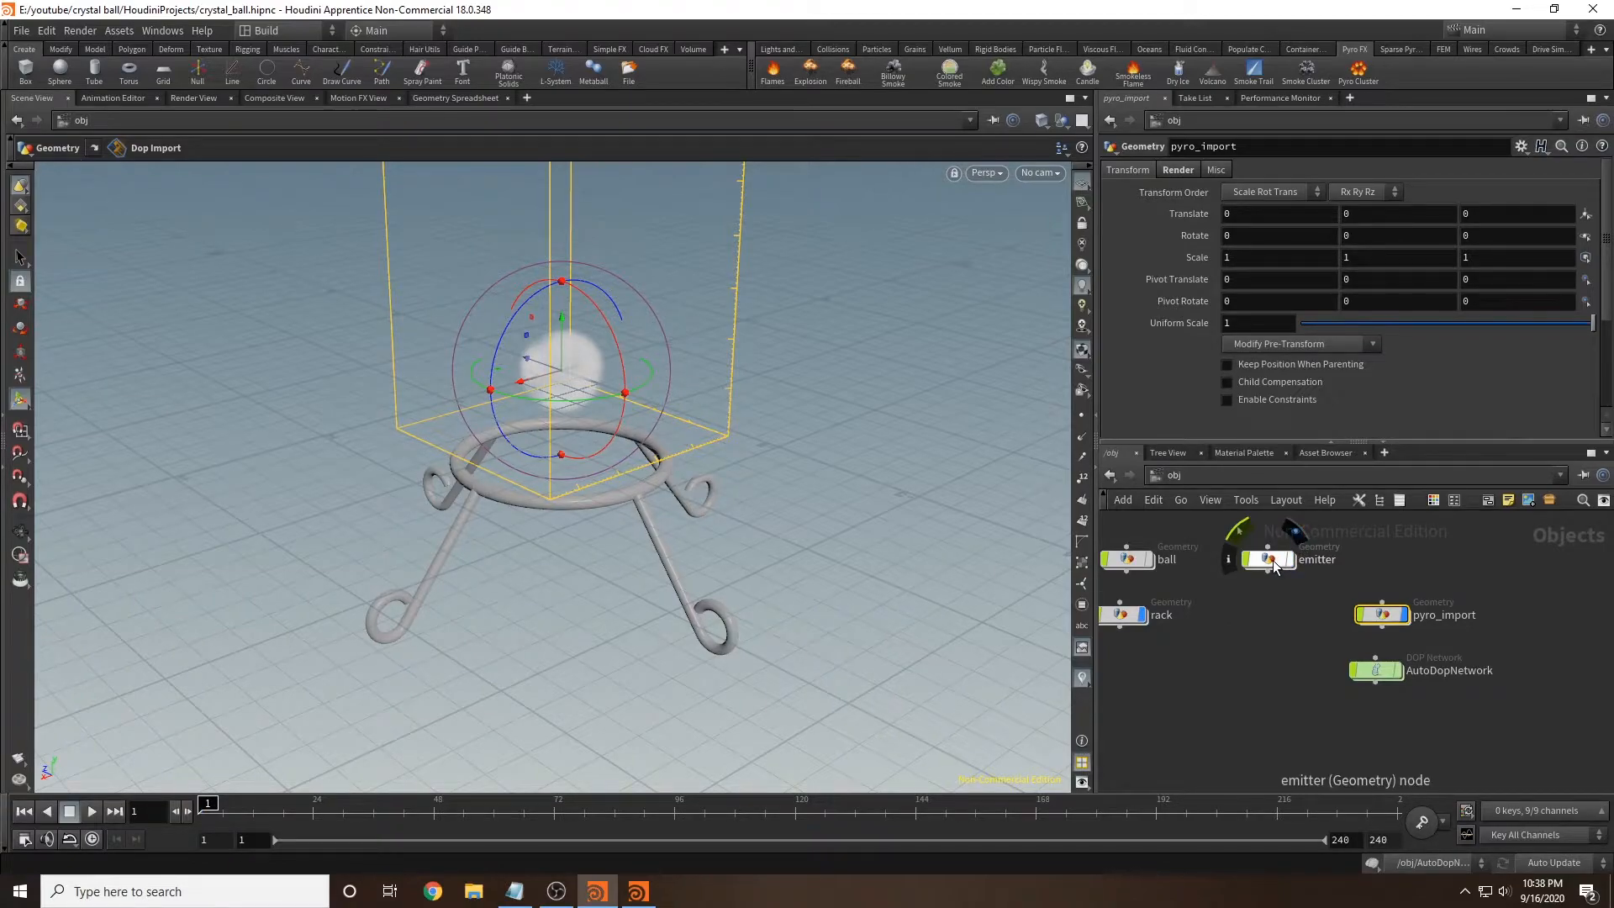
double_click(1376, 670)
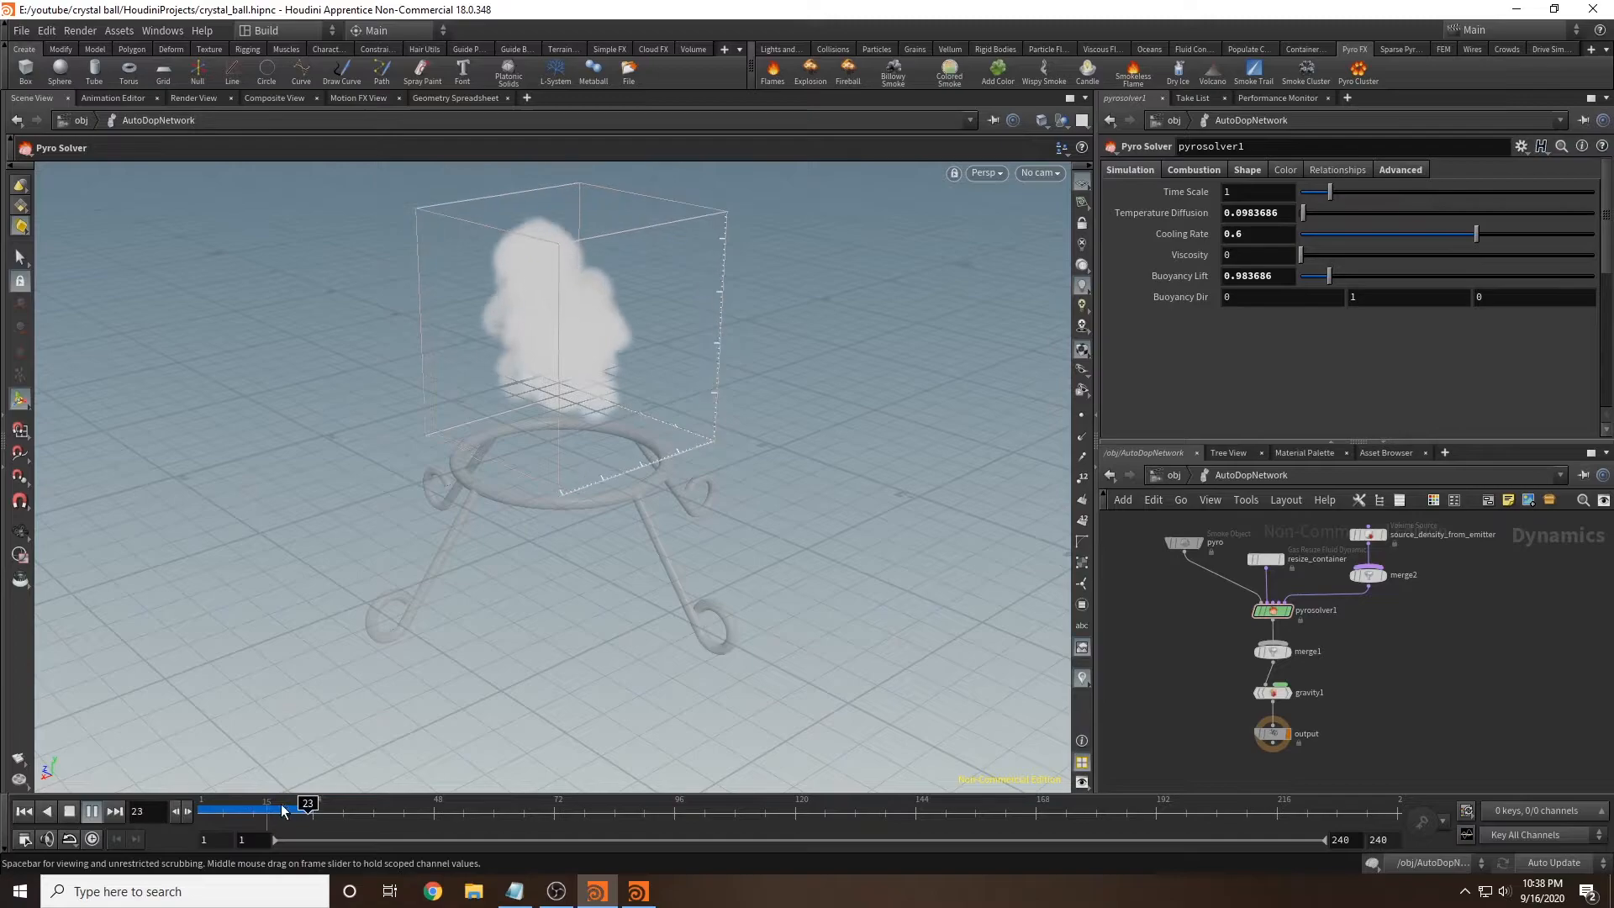
left_click_drag(270, 803, 202, 810)
Step: Set the Division Size of the pyro Smoke Object to 0.05
middle_click_drag(1179, 627, 1200, 654)
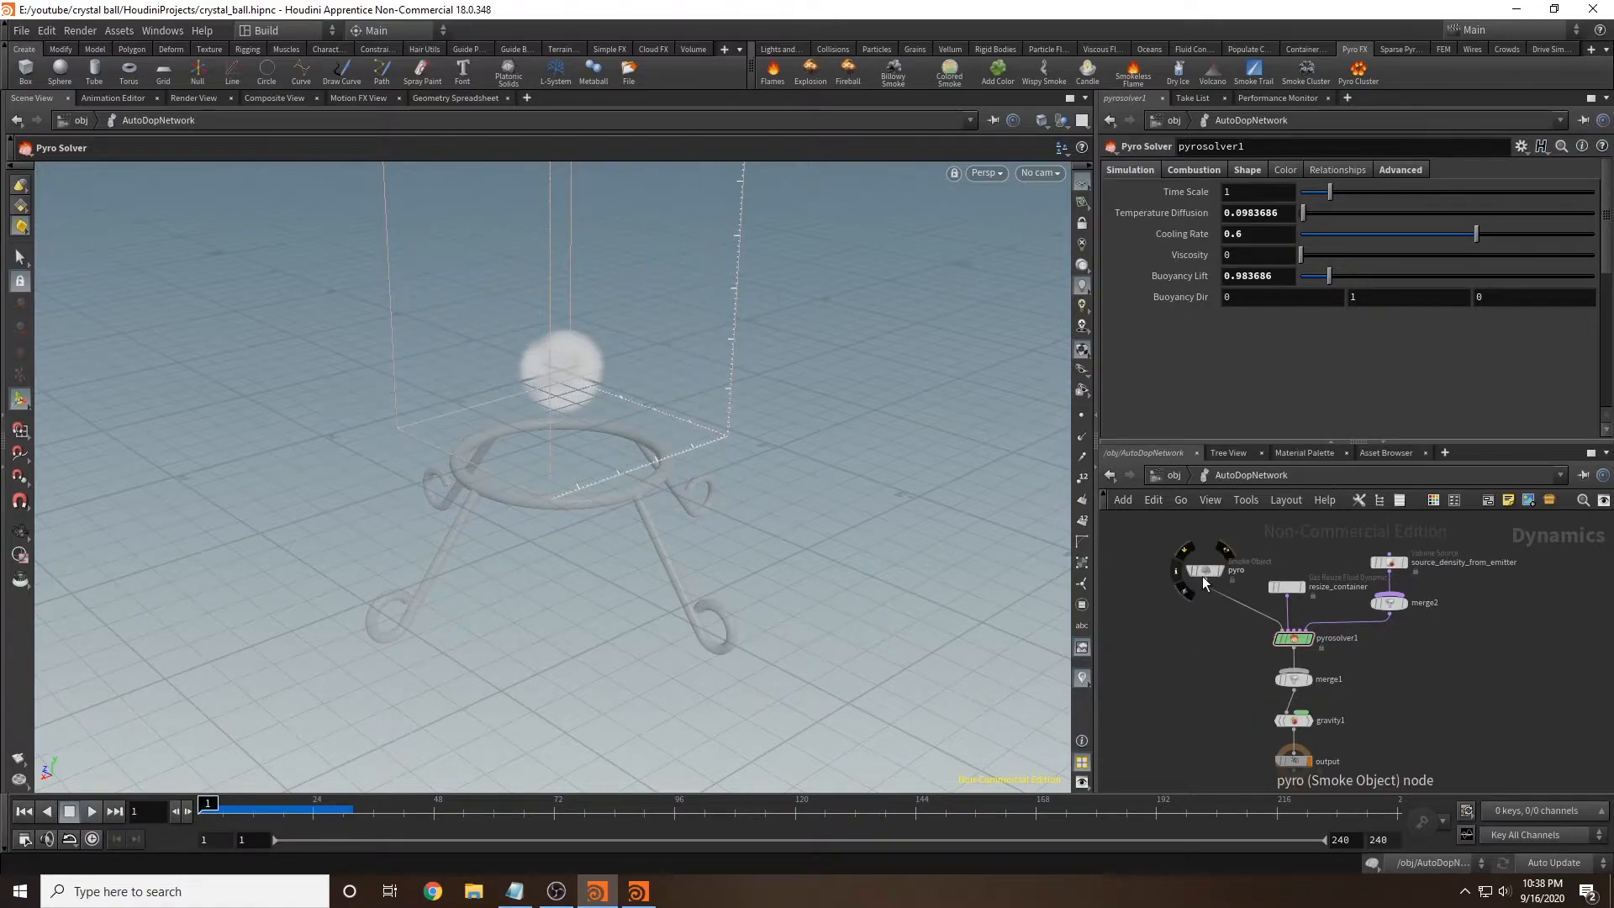
left_click(1202, 576)
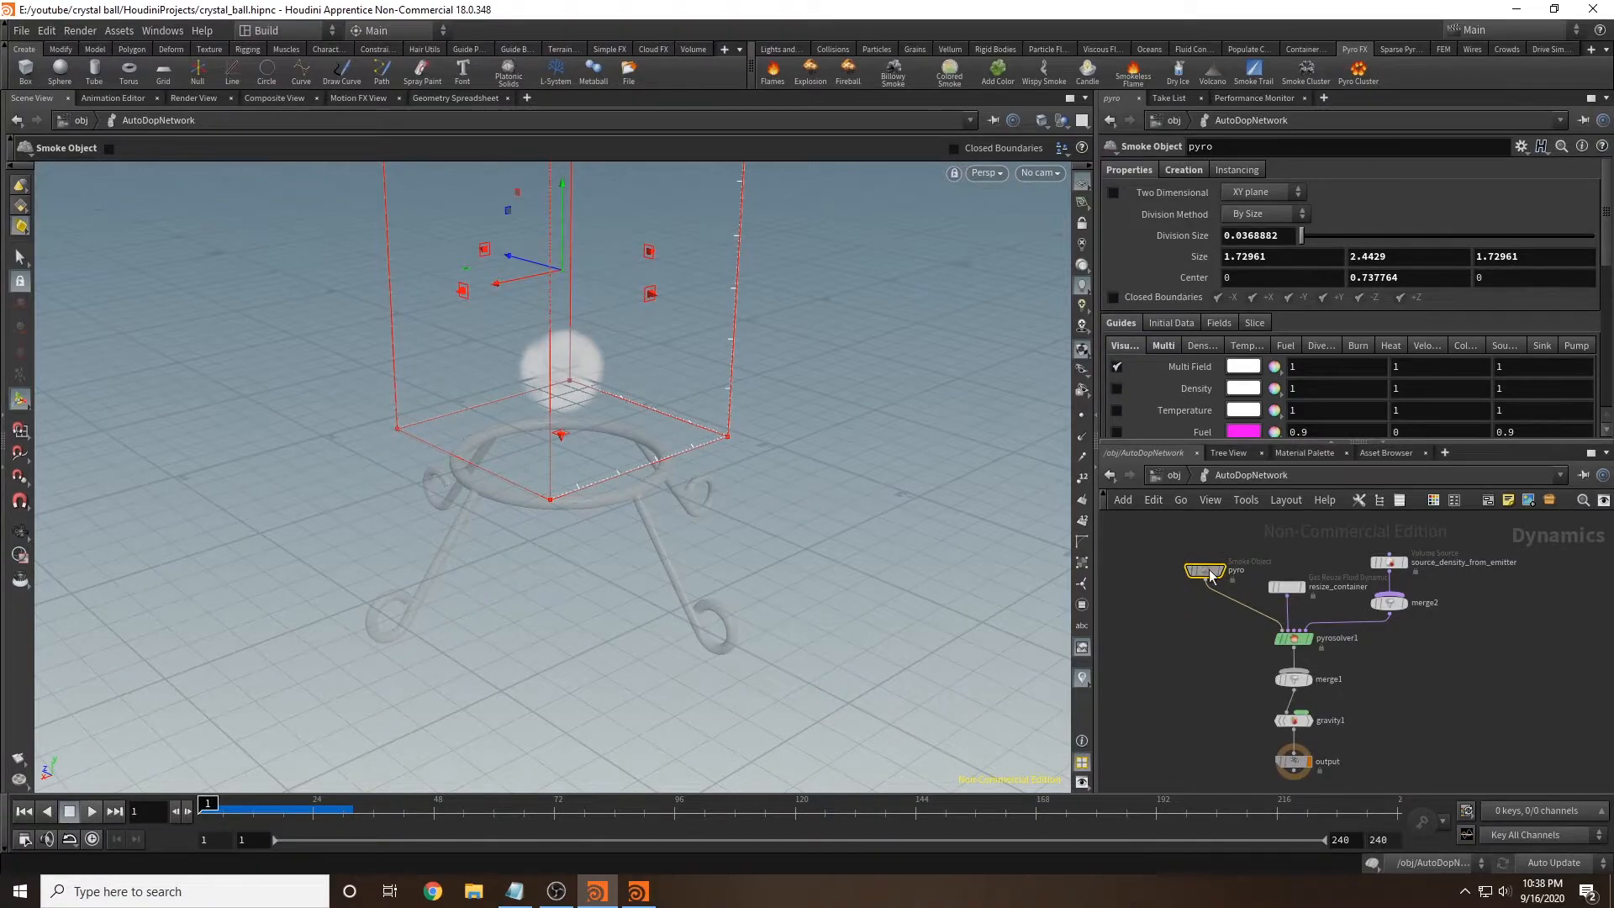
left_click_drag(1279, 236, 1239, 240)
type("5")
key("Return")
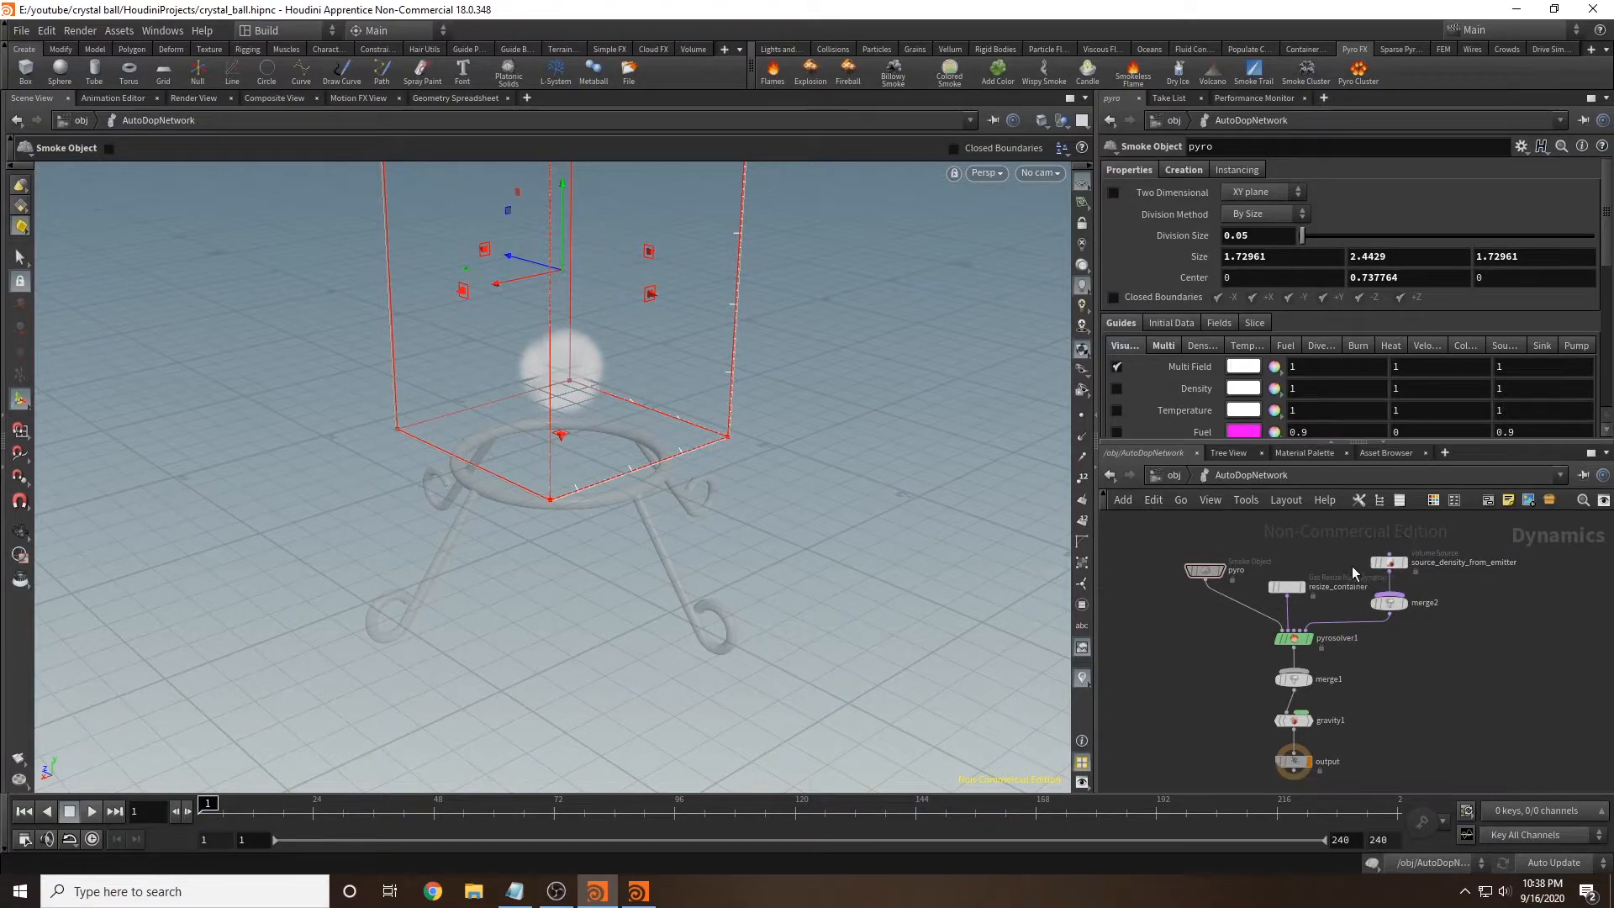
Step: Add a Static Object node beside the pyro solver in AutoDopNetwork and connect it to merge1
left_click(1294, 643)
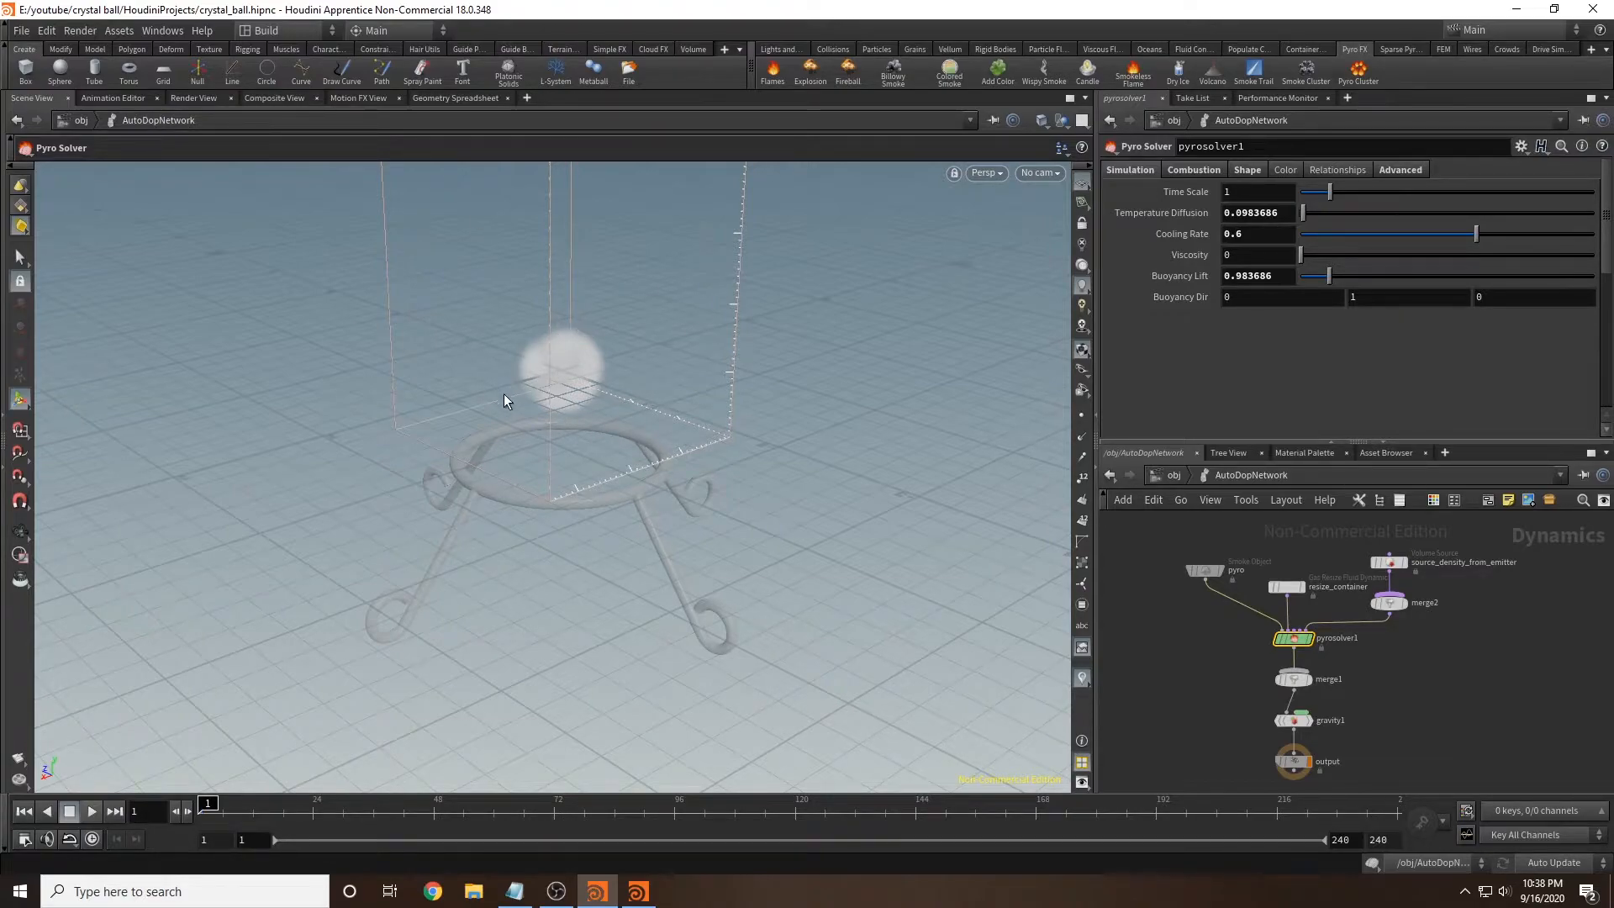
middle_click_drag(1168, 638, 1220, 616)
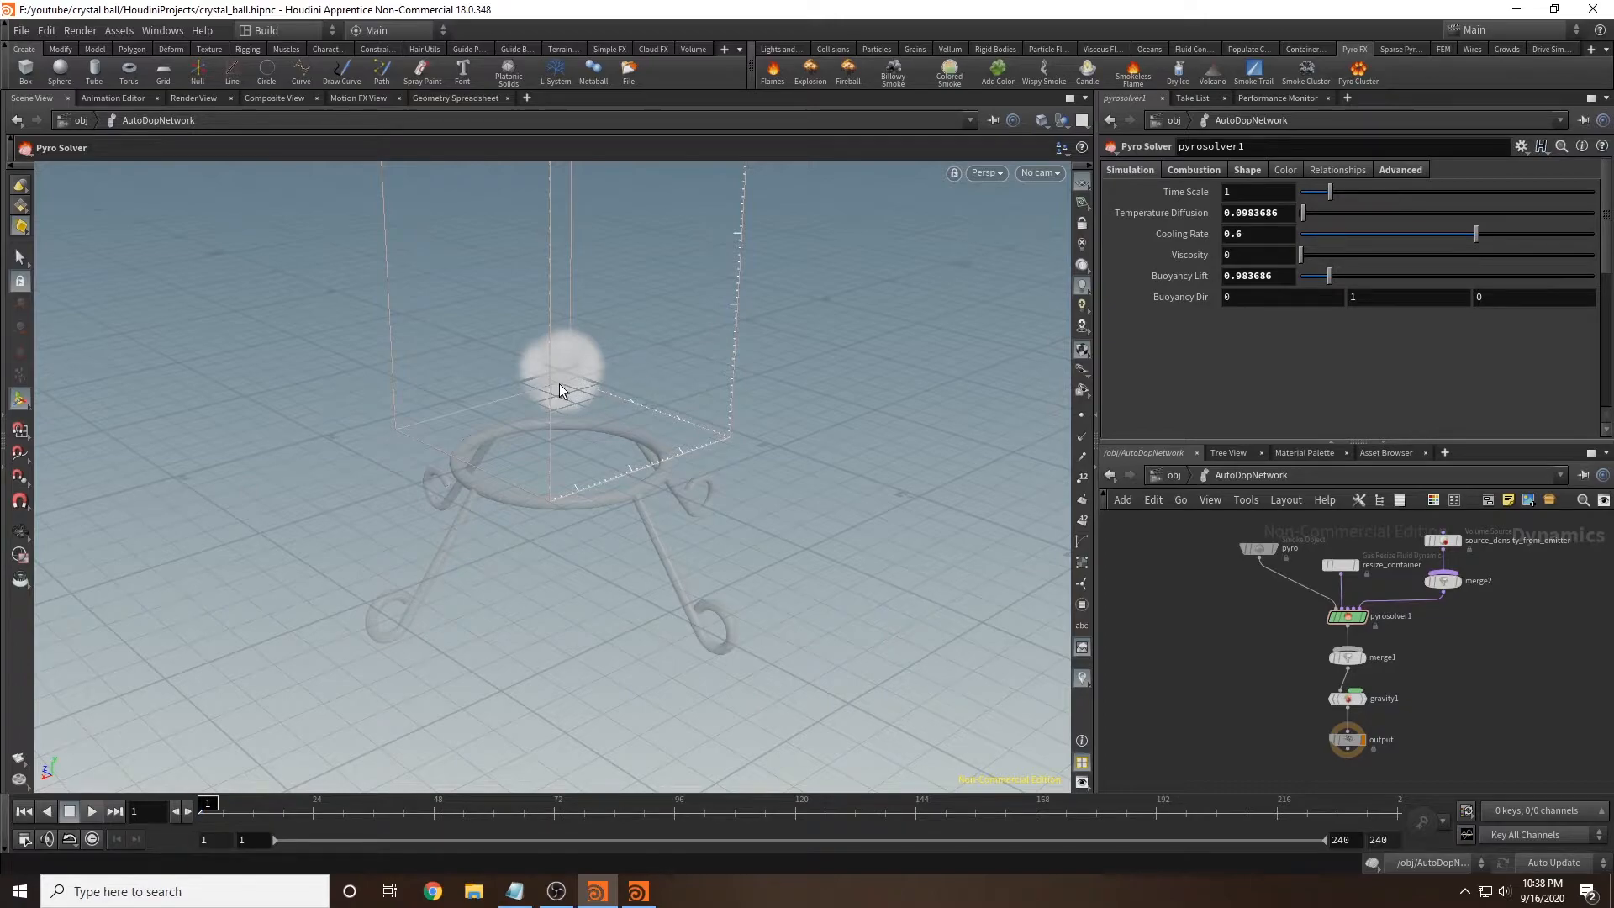
key("Tab")
type("static ob")
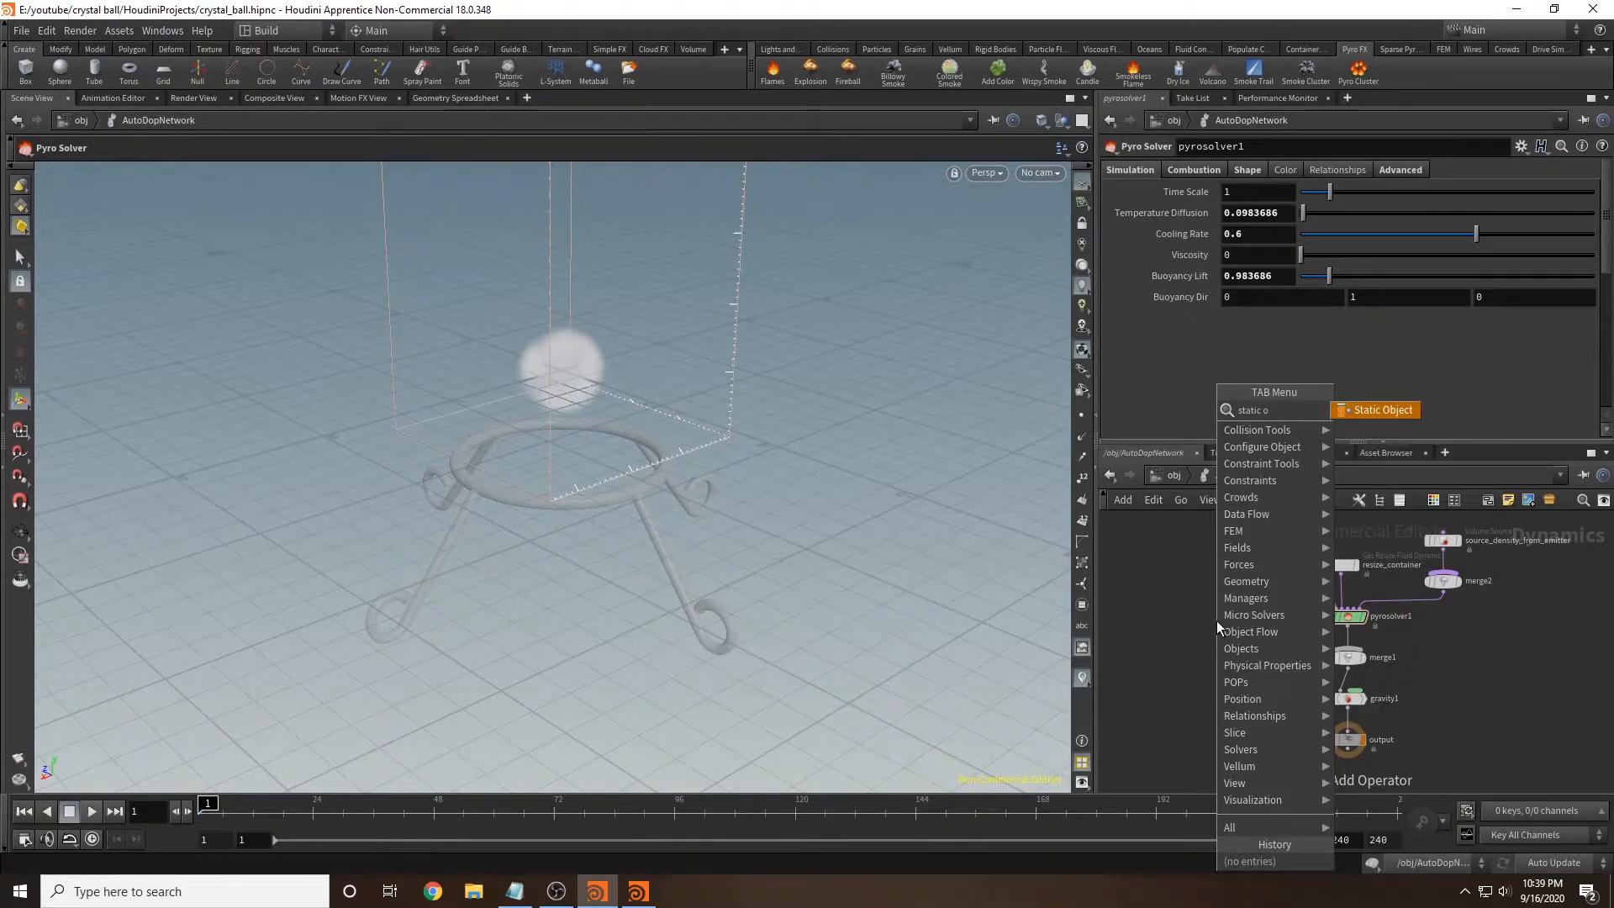
key("Return")
key("Return")
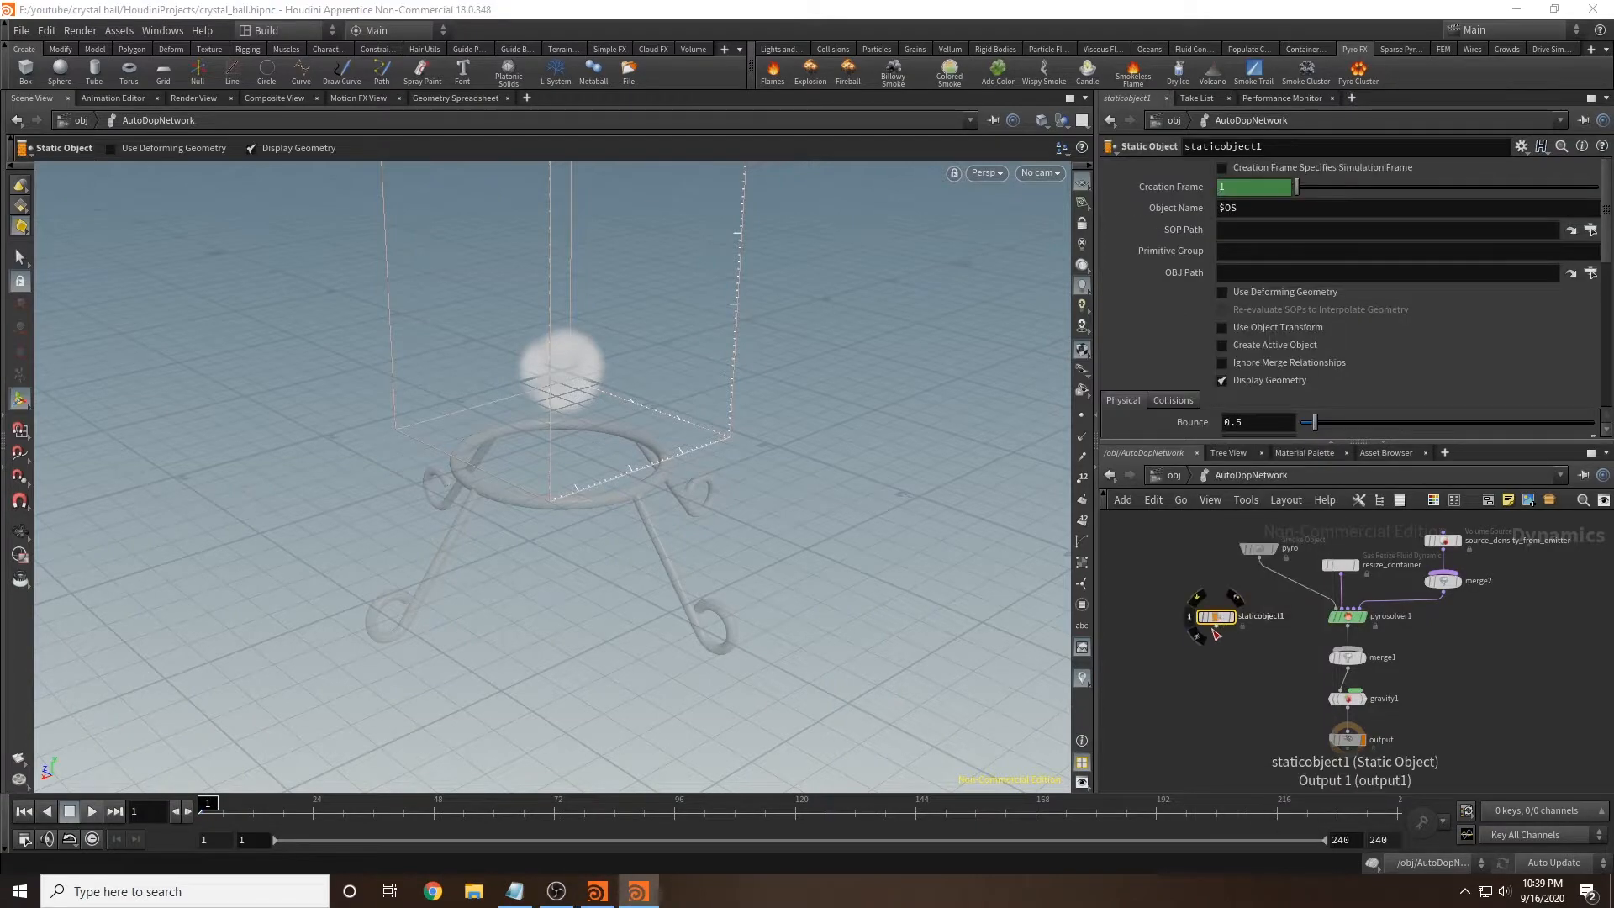
left_click_drag(1219, 628, 1348, 650)
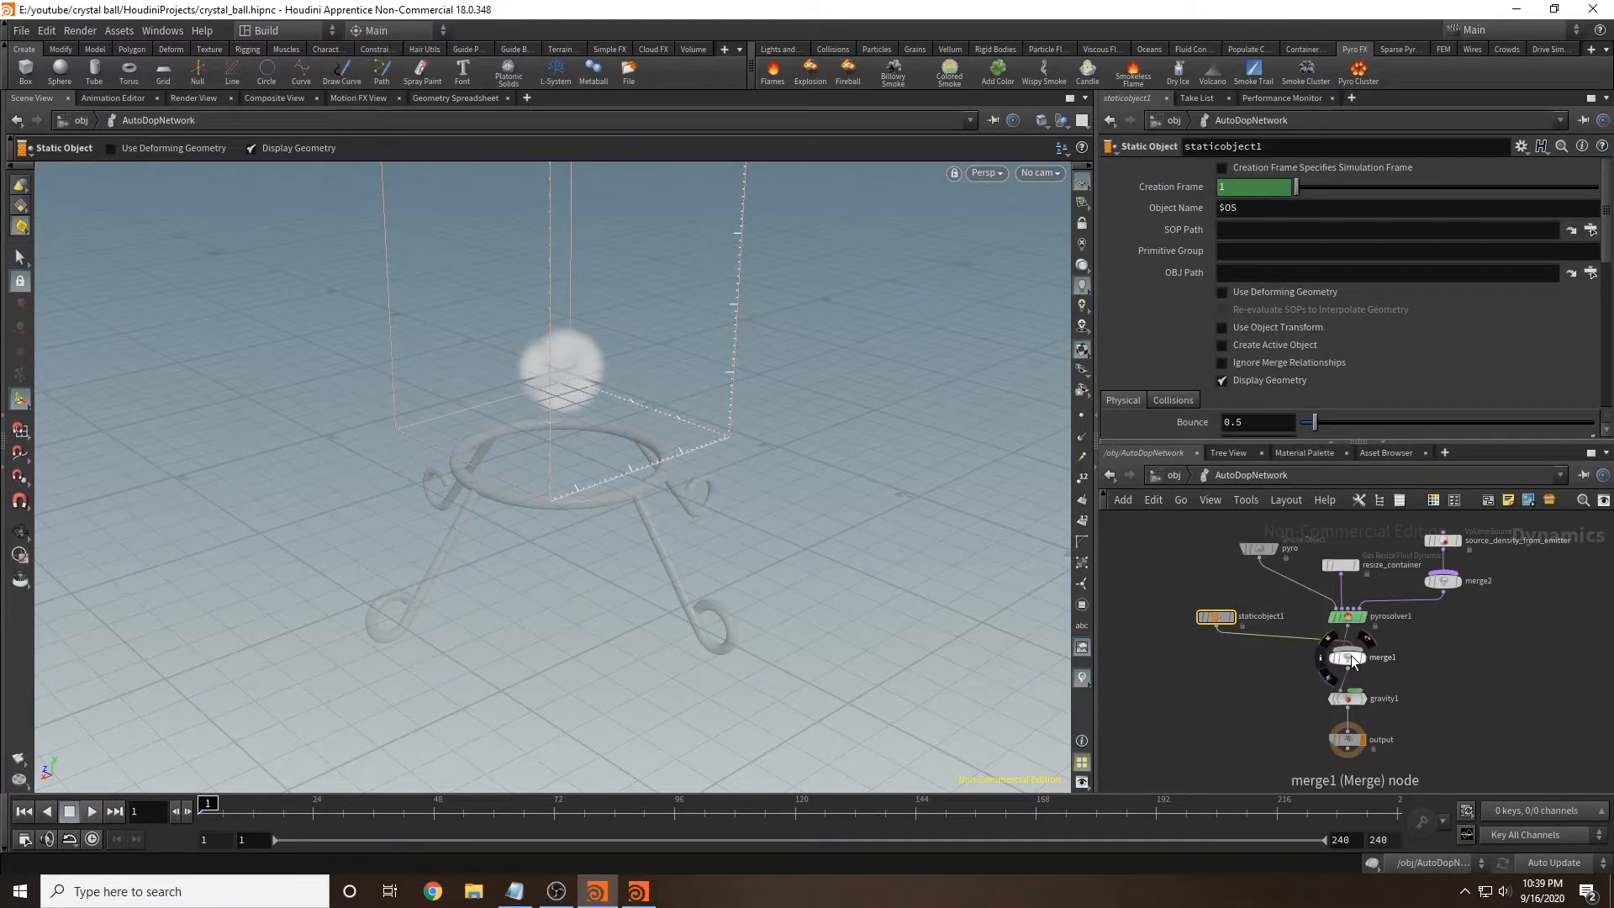
left_click(1351, 658)
left_click(1214, 615)
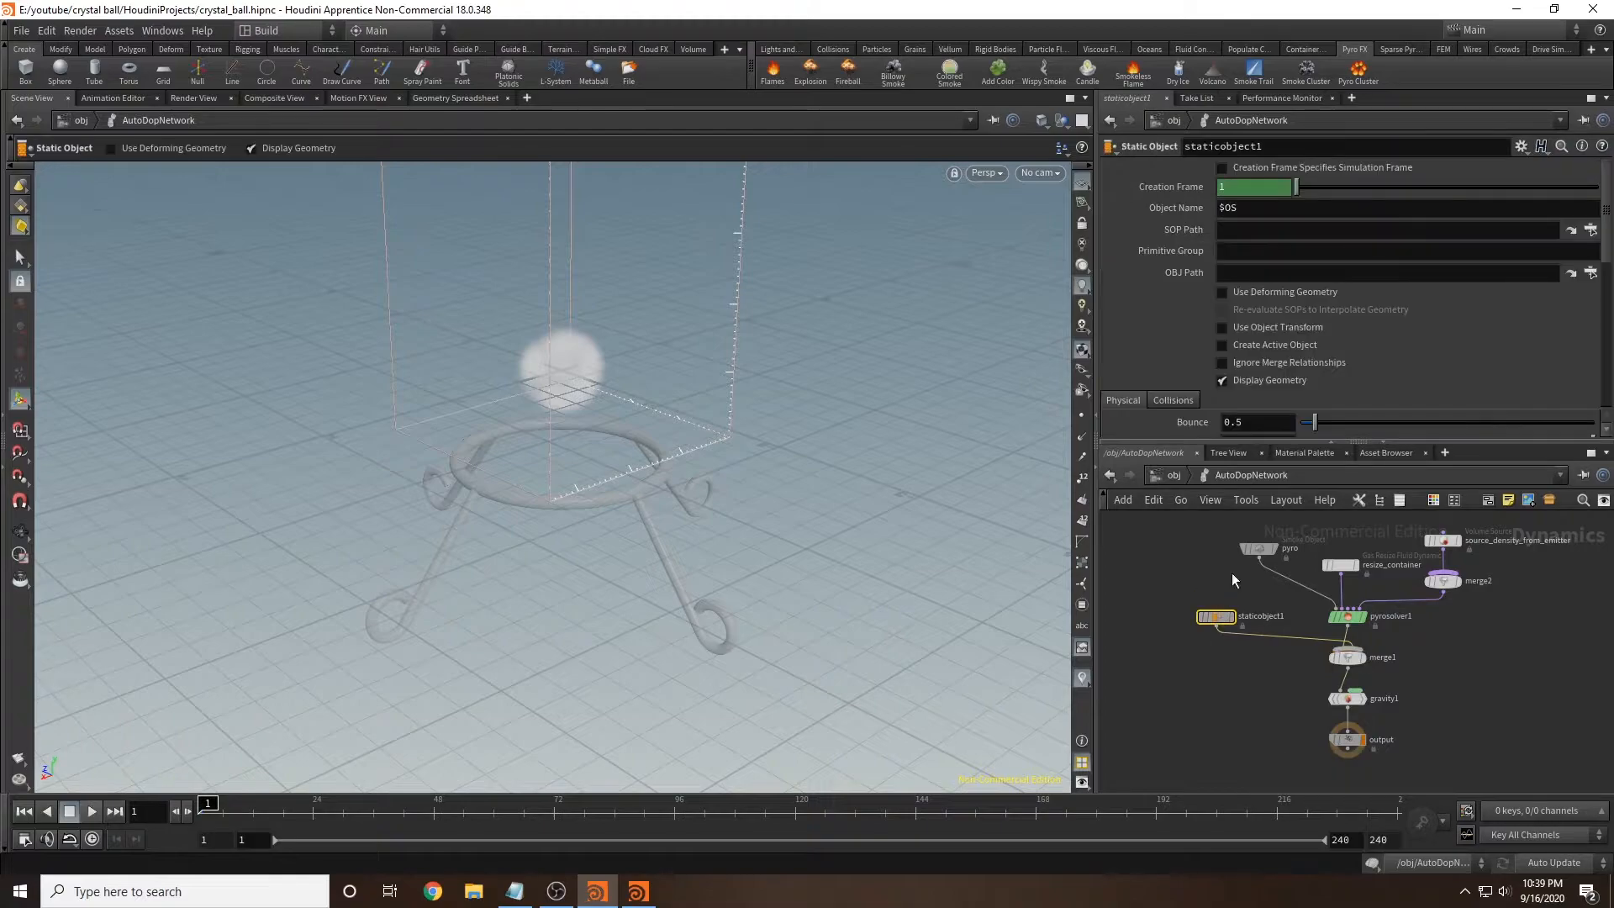
Step: Set the static object's RBD Collision Detection to Use Volume Collisions and its volume Mode to Volume Sample
scroll(1168, 311, "down", 3)
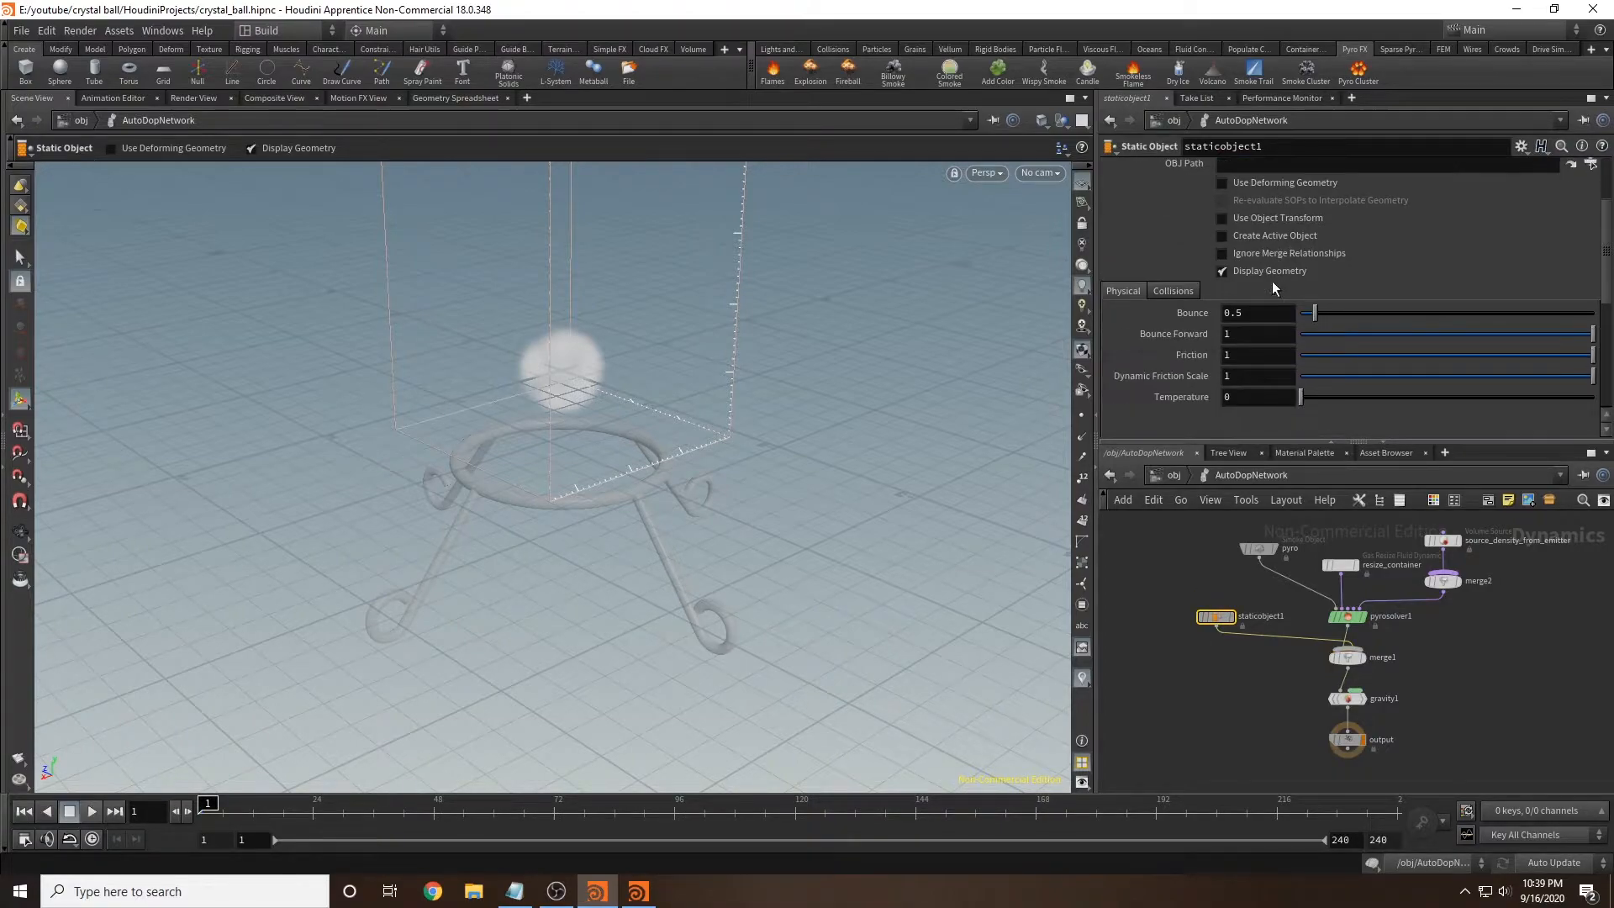
left_click(1169, 290)
left_click(1132, 292)
left_click(1168, 289)
scroll(1210, 264, "down", 1)
scroll(1252, 269, "down", 1)
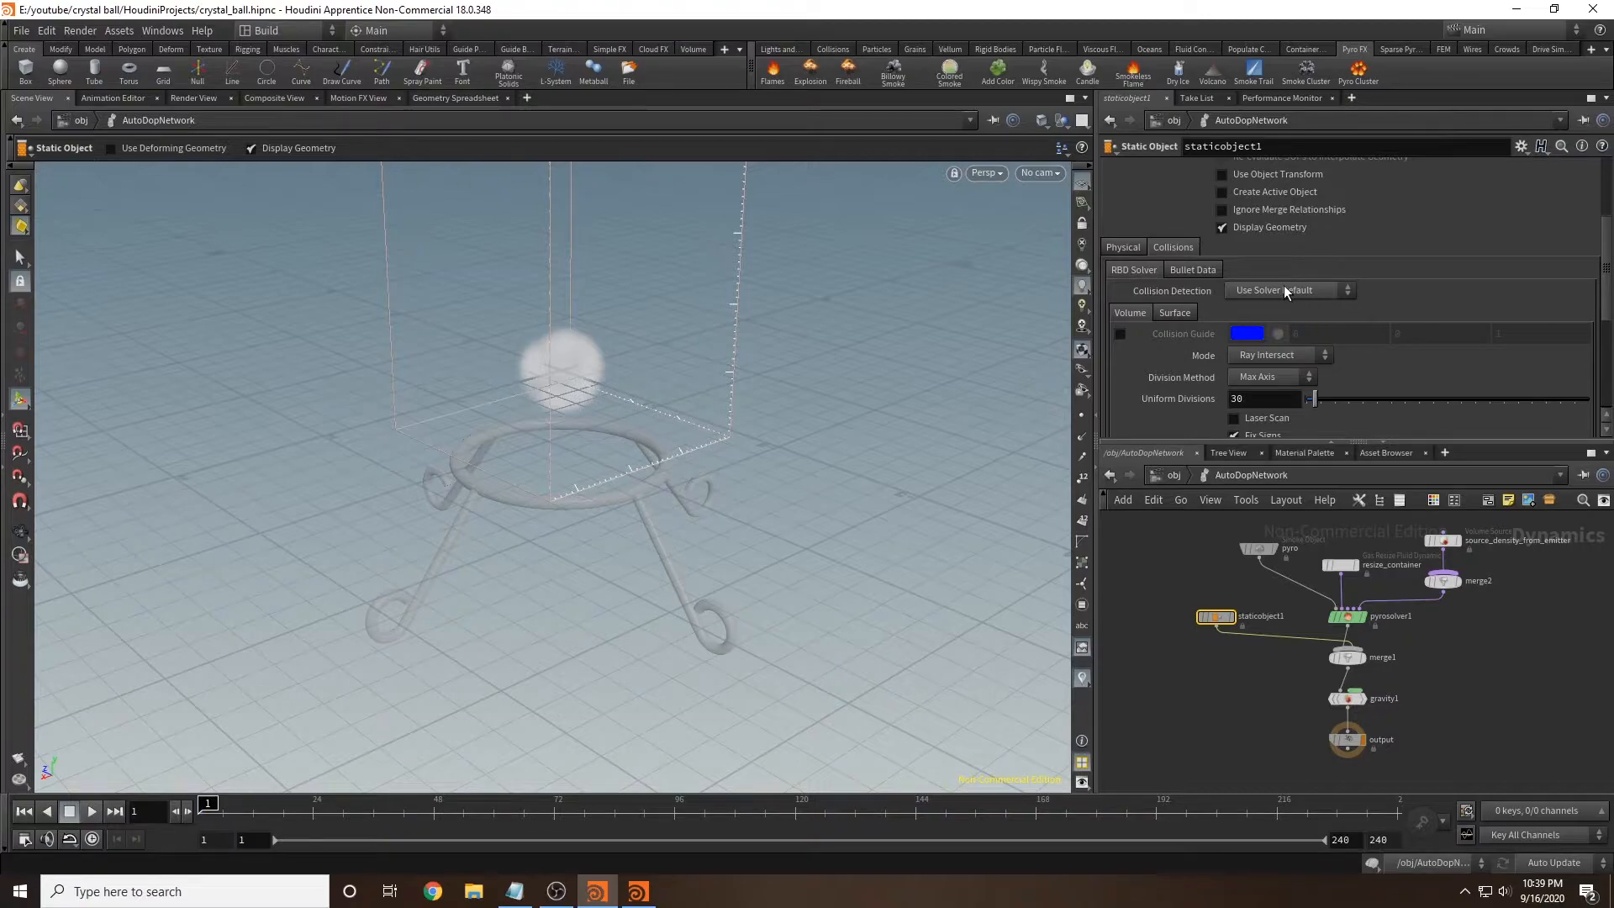
left_click(1283, 286)
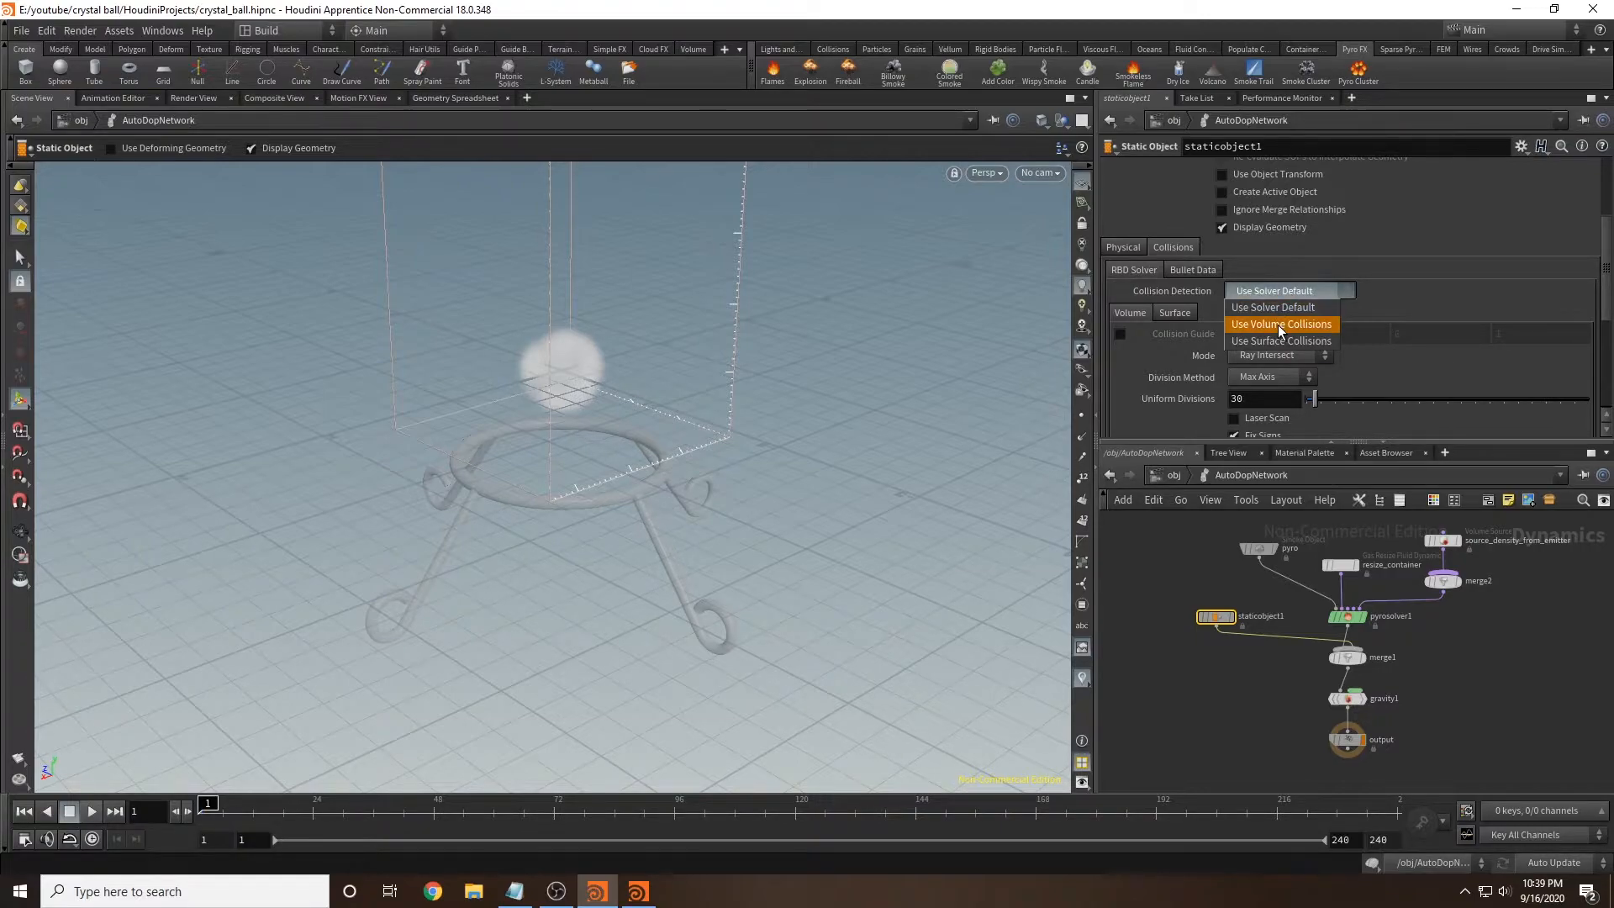
left_click(1279, 326)
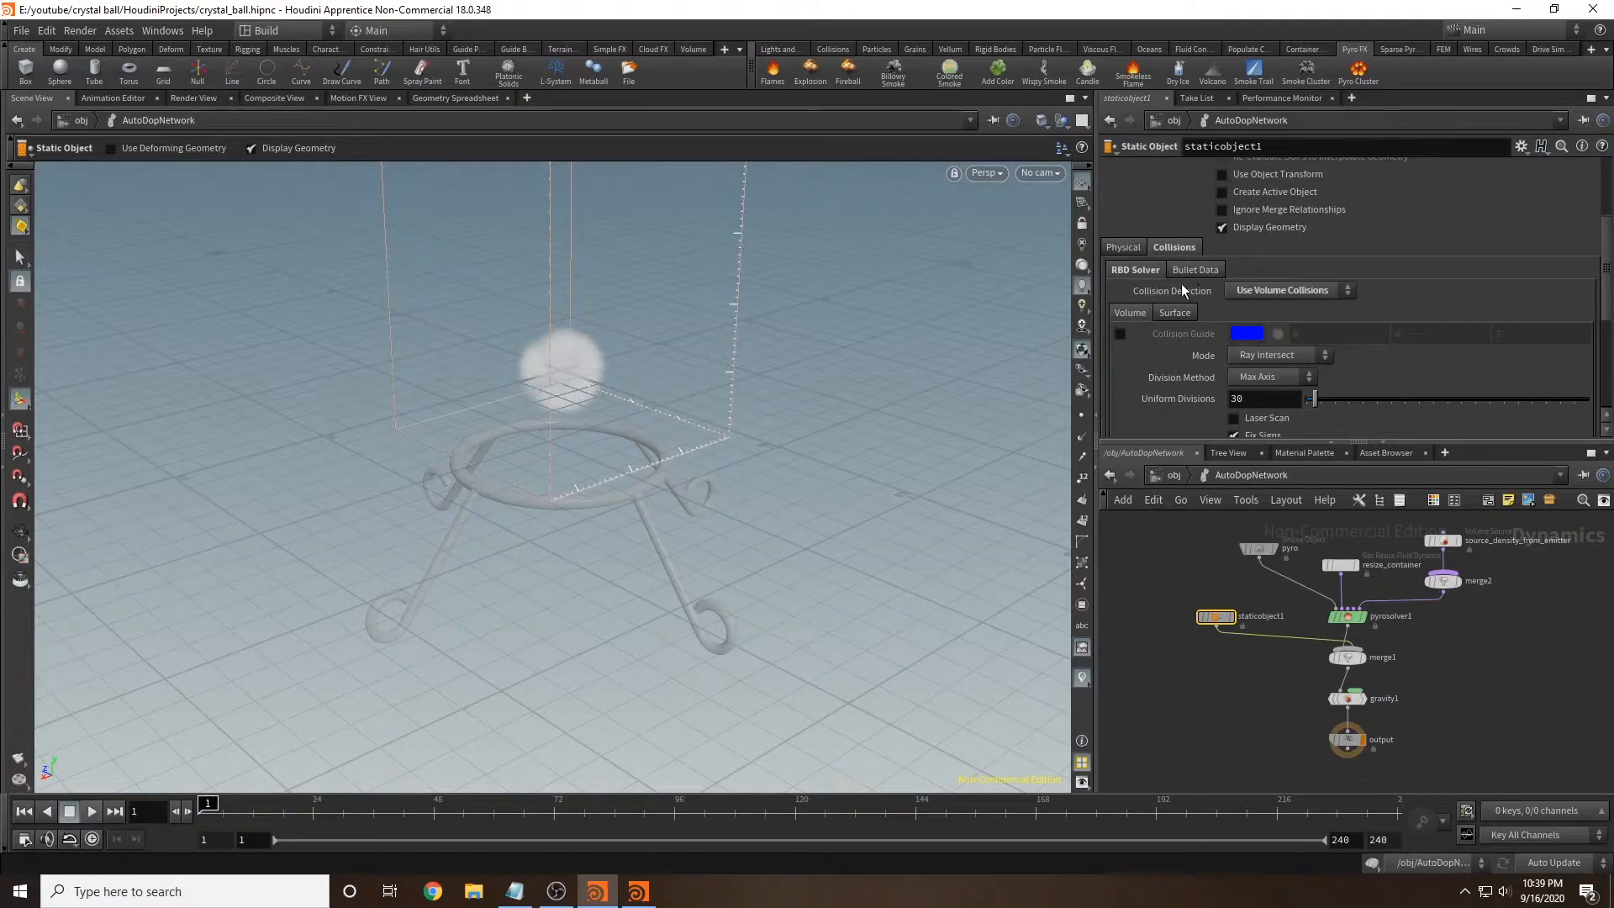
scroll(1131, 335, "down", 2)
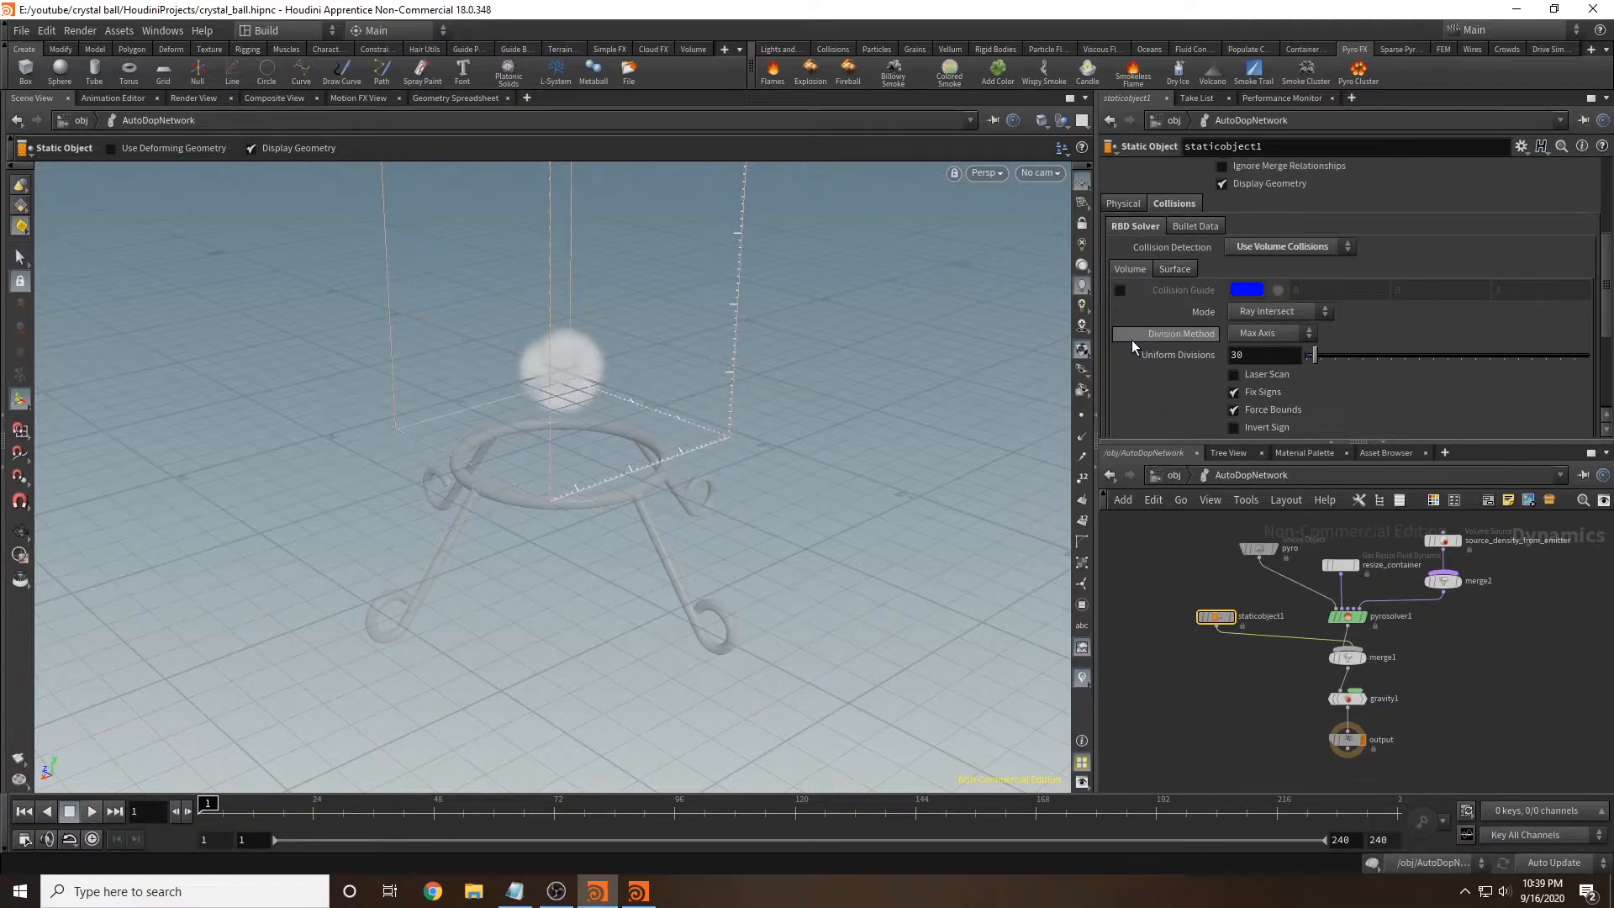
left_click(1293, 307)
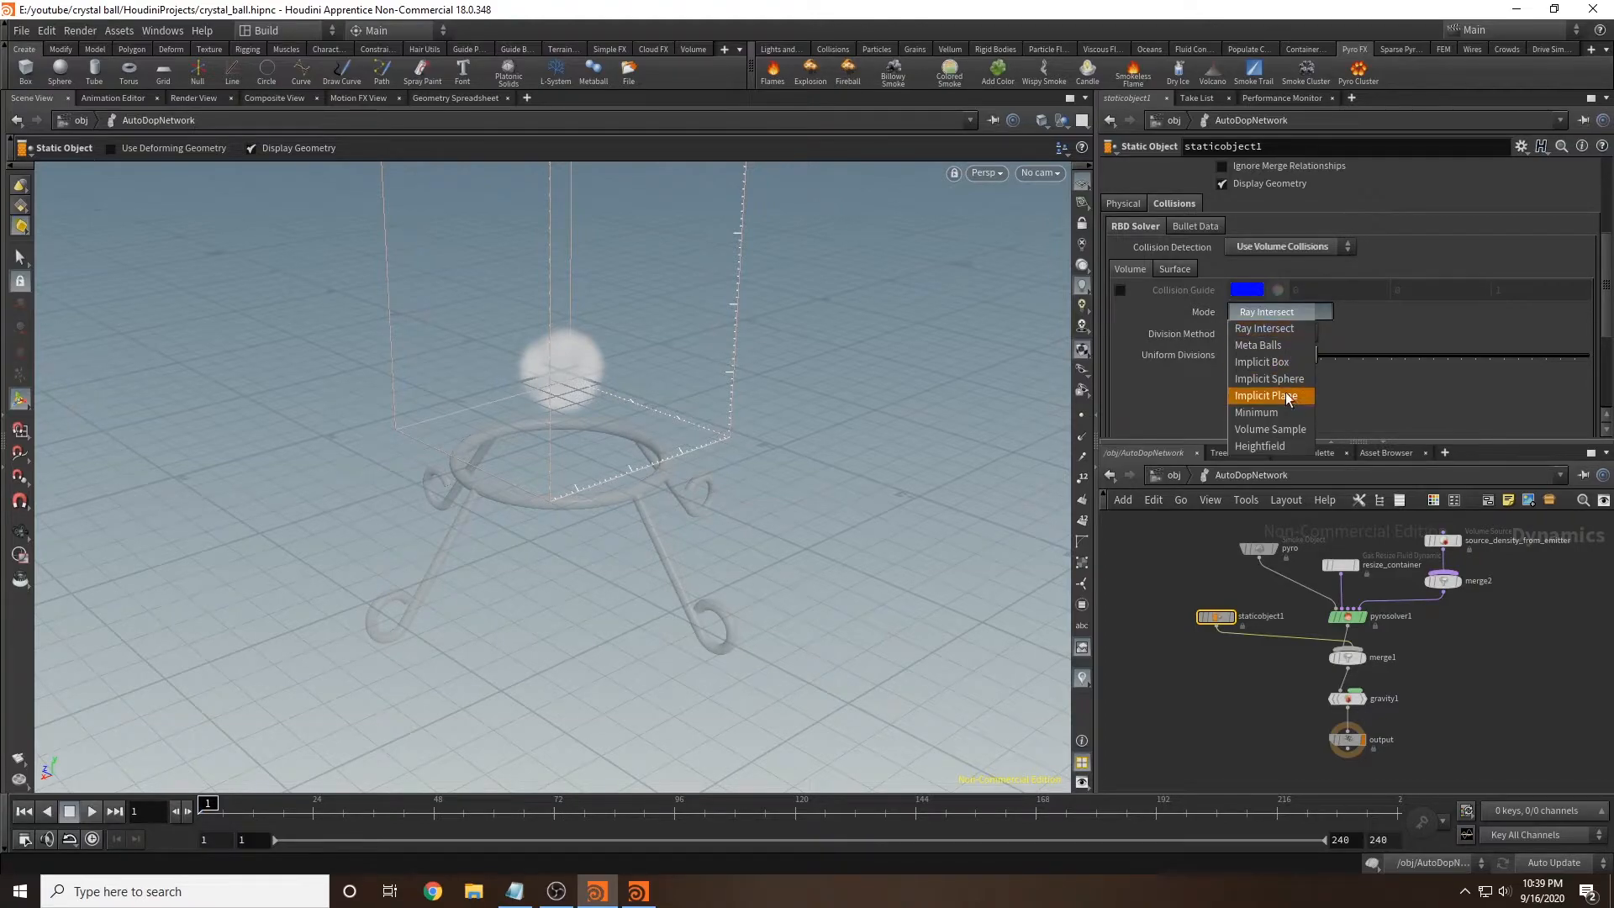
left_click(1290, 430)
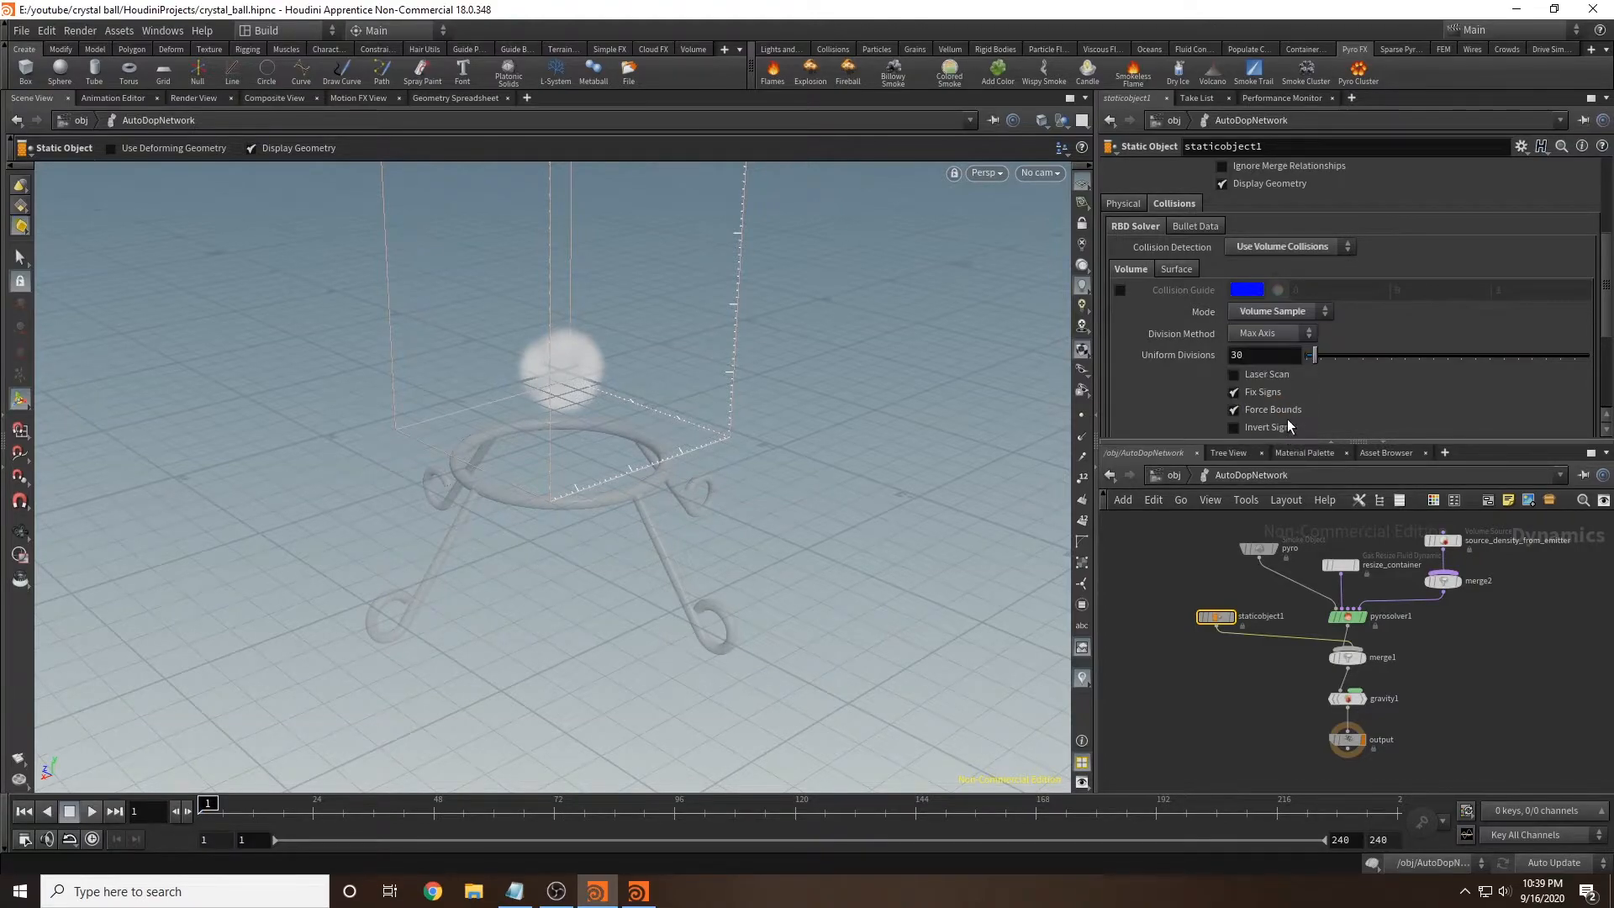
Step: Check the Voxel Size of the VDB from Polygons node inside the ball object and return to the object level
left_click(1280, 356)
left_click(1171, 475)
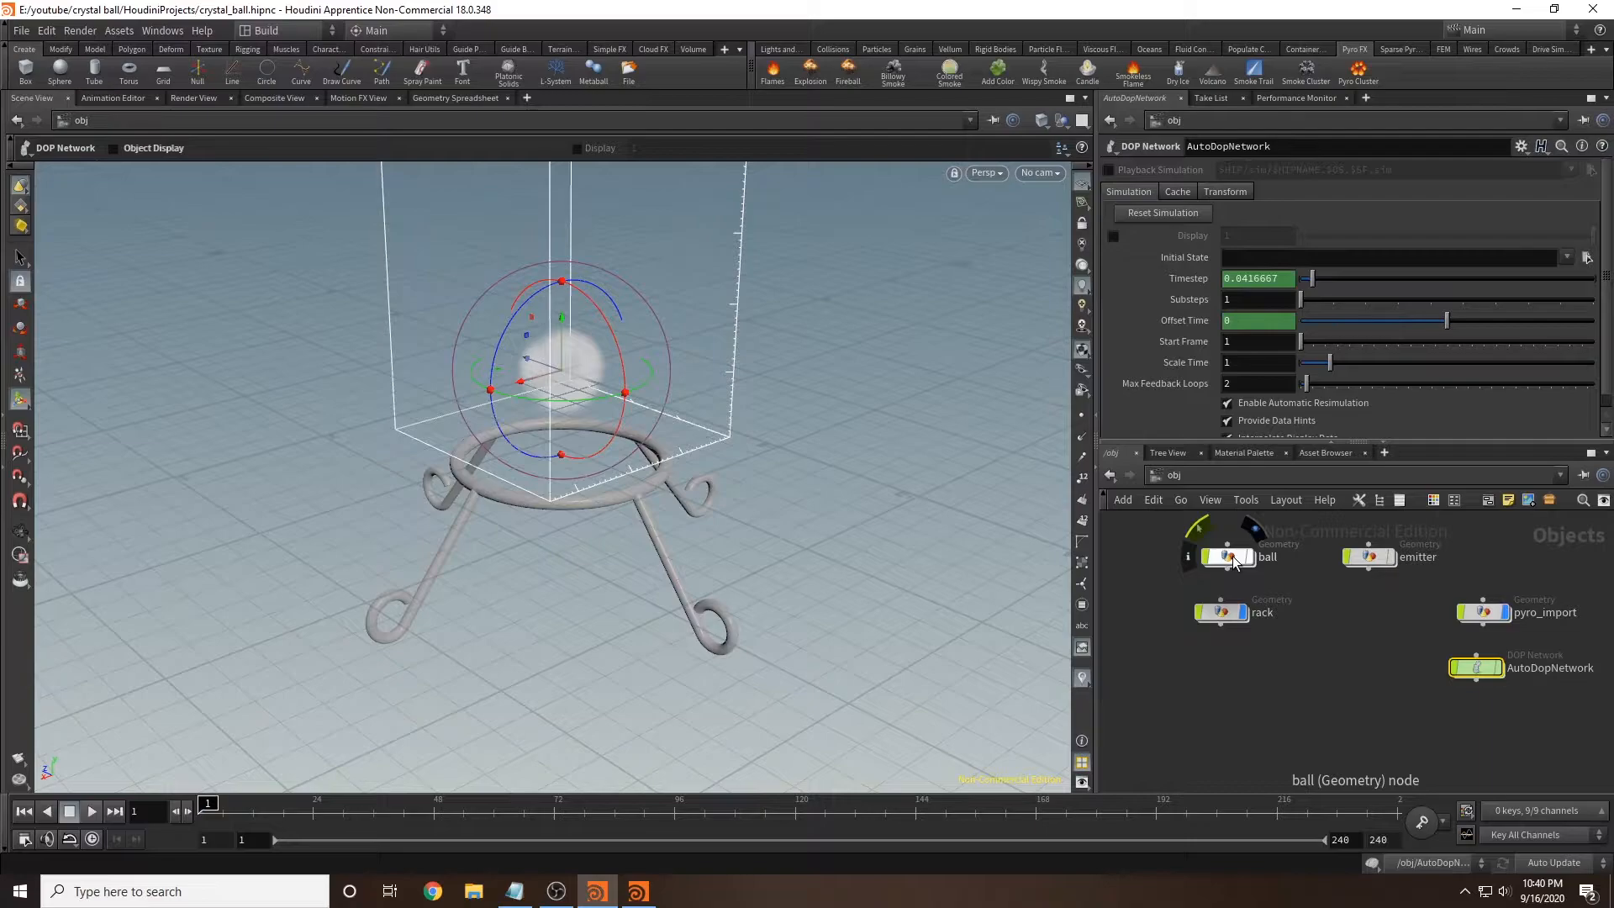
double_click(1232, 556)
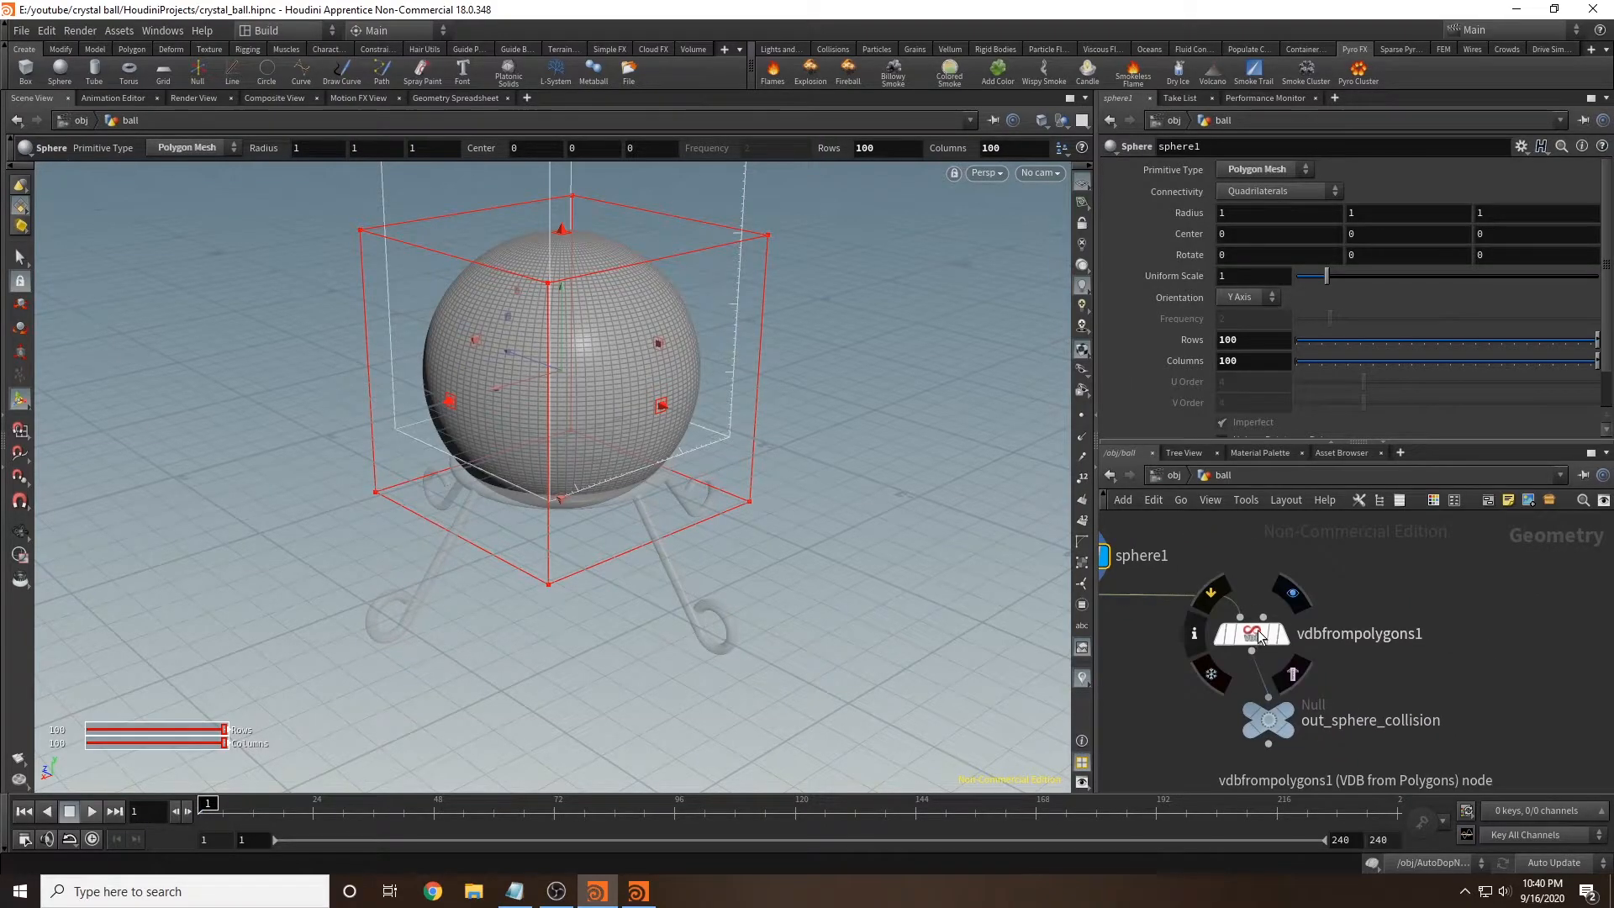
left_click(1254, 635)
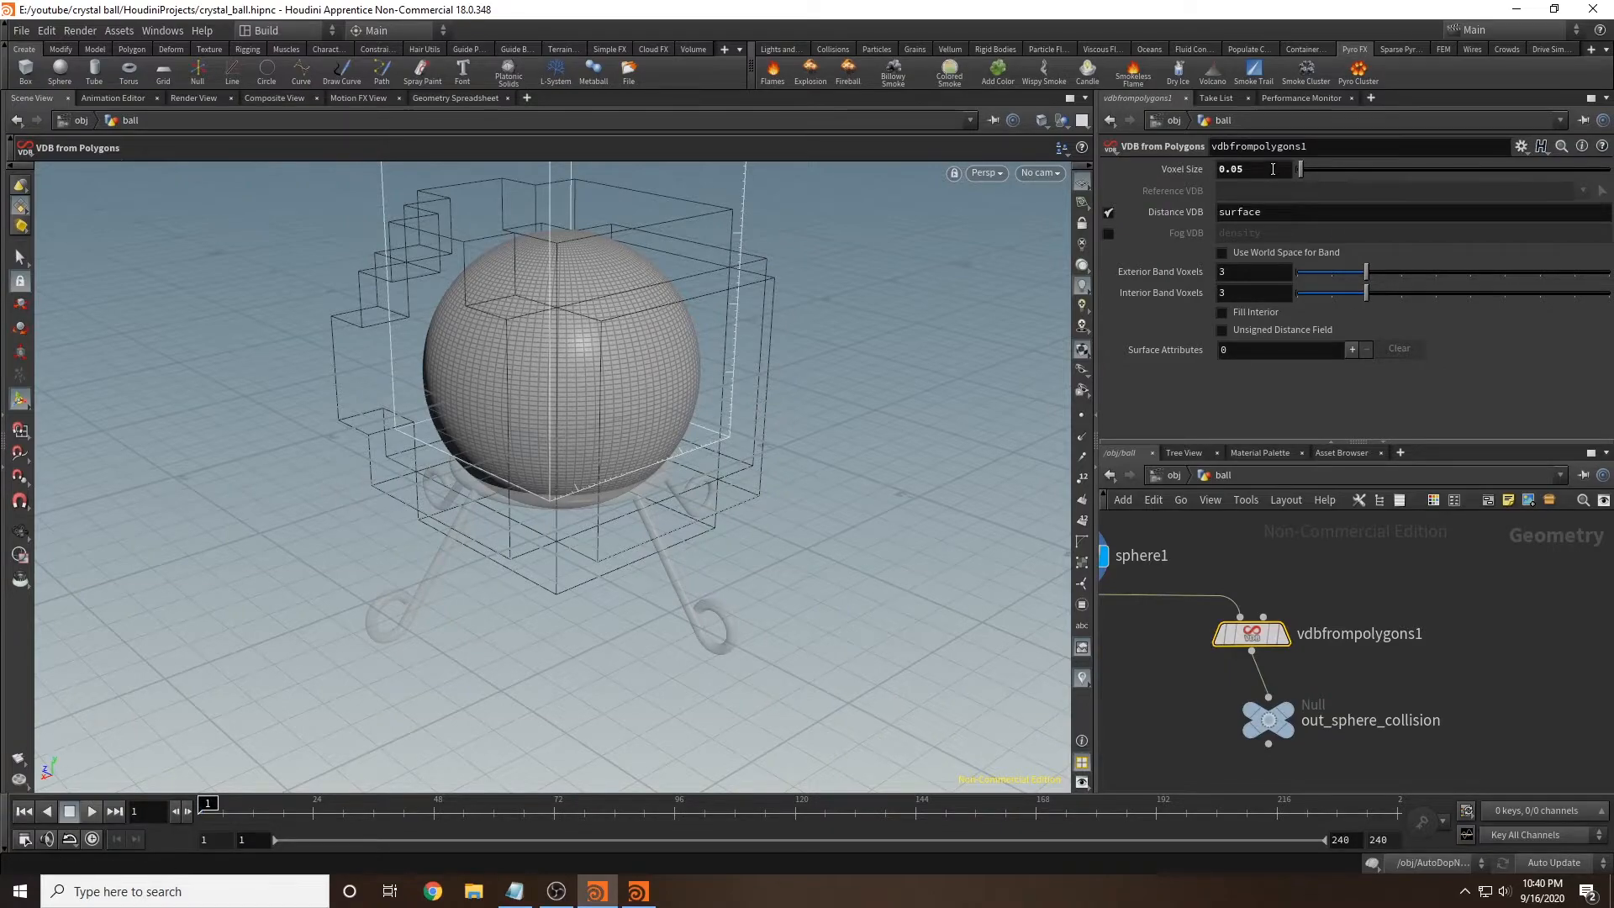
left_click(1173, 476)
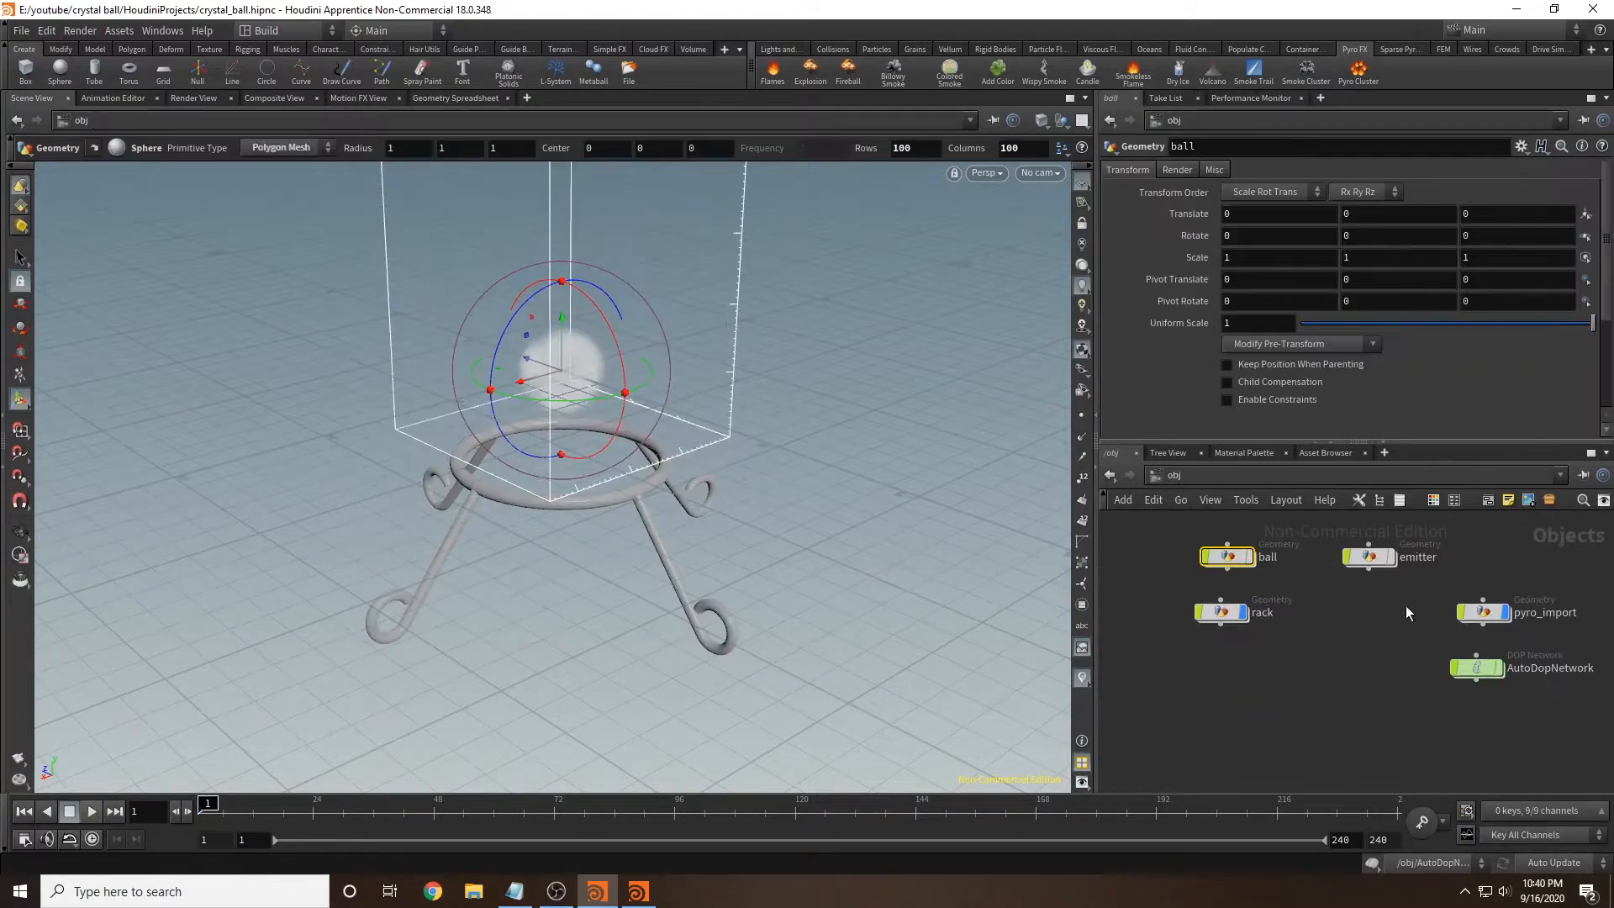
Step: Enter 0.05 as the static object's Uniform Divisions and enable Invert Sign
double_click(1479, 673)
left_click(1272, 354)
type("0.05")
key("Return")
scroll(1163, 410, "down", 1)
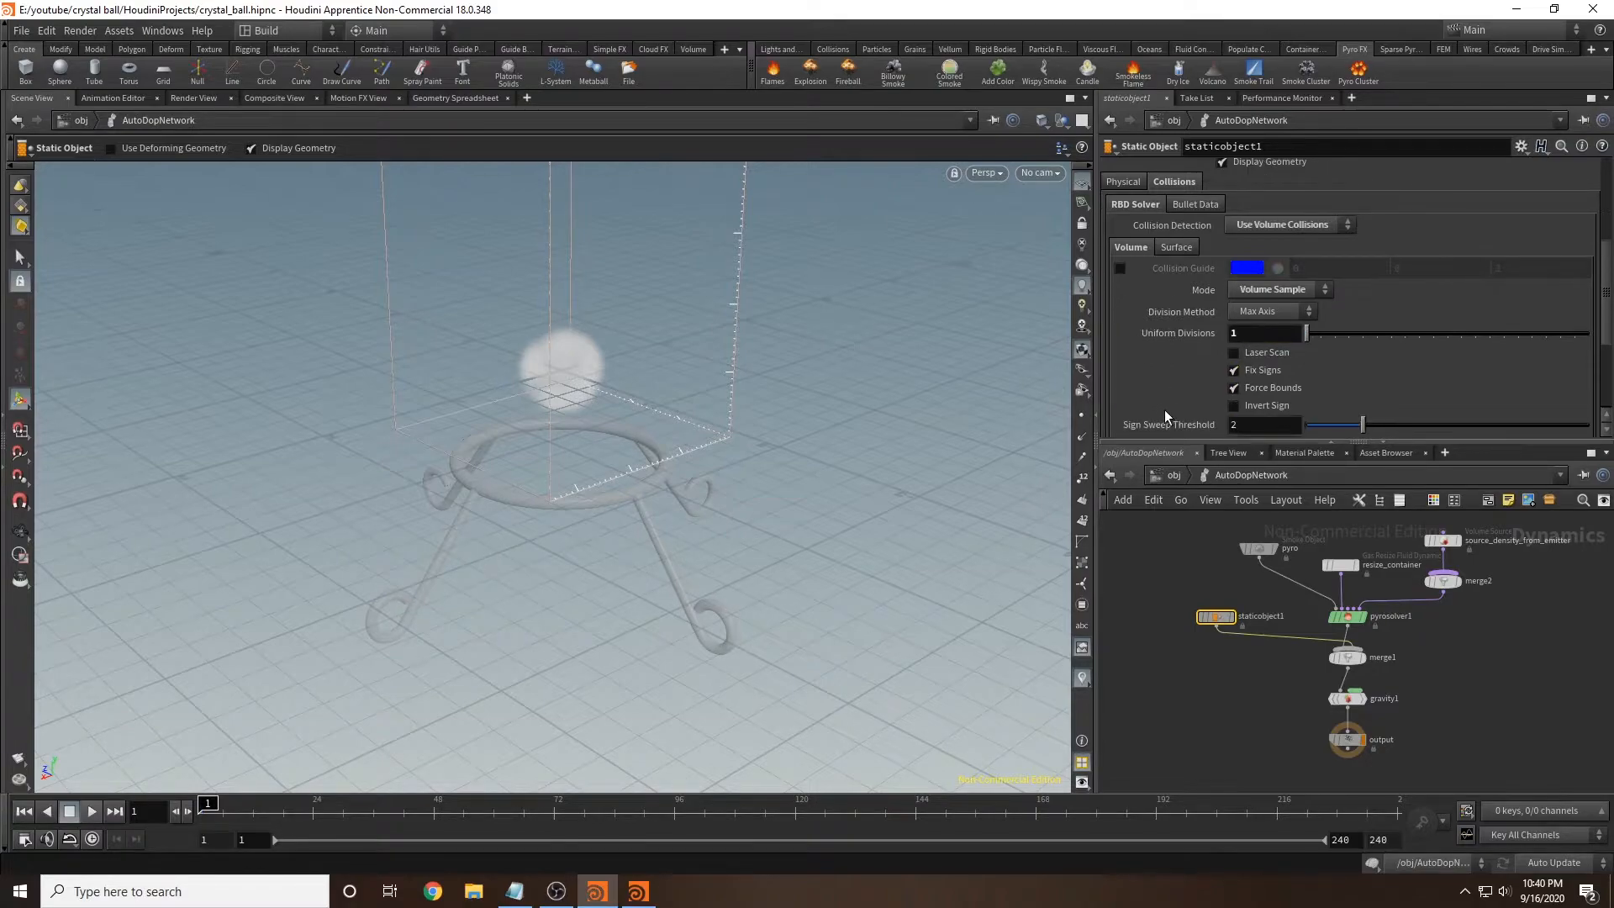
left_click(1234, 406)
Step: Set the static object's Proxy Volume to /obj/ball/out_sphere_collision and play the simulation to test the smoke collision
scroll(1333, 247, "down", 5)
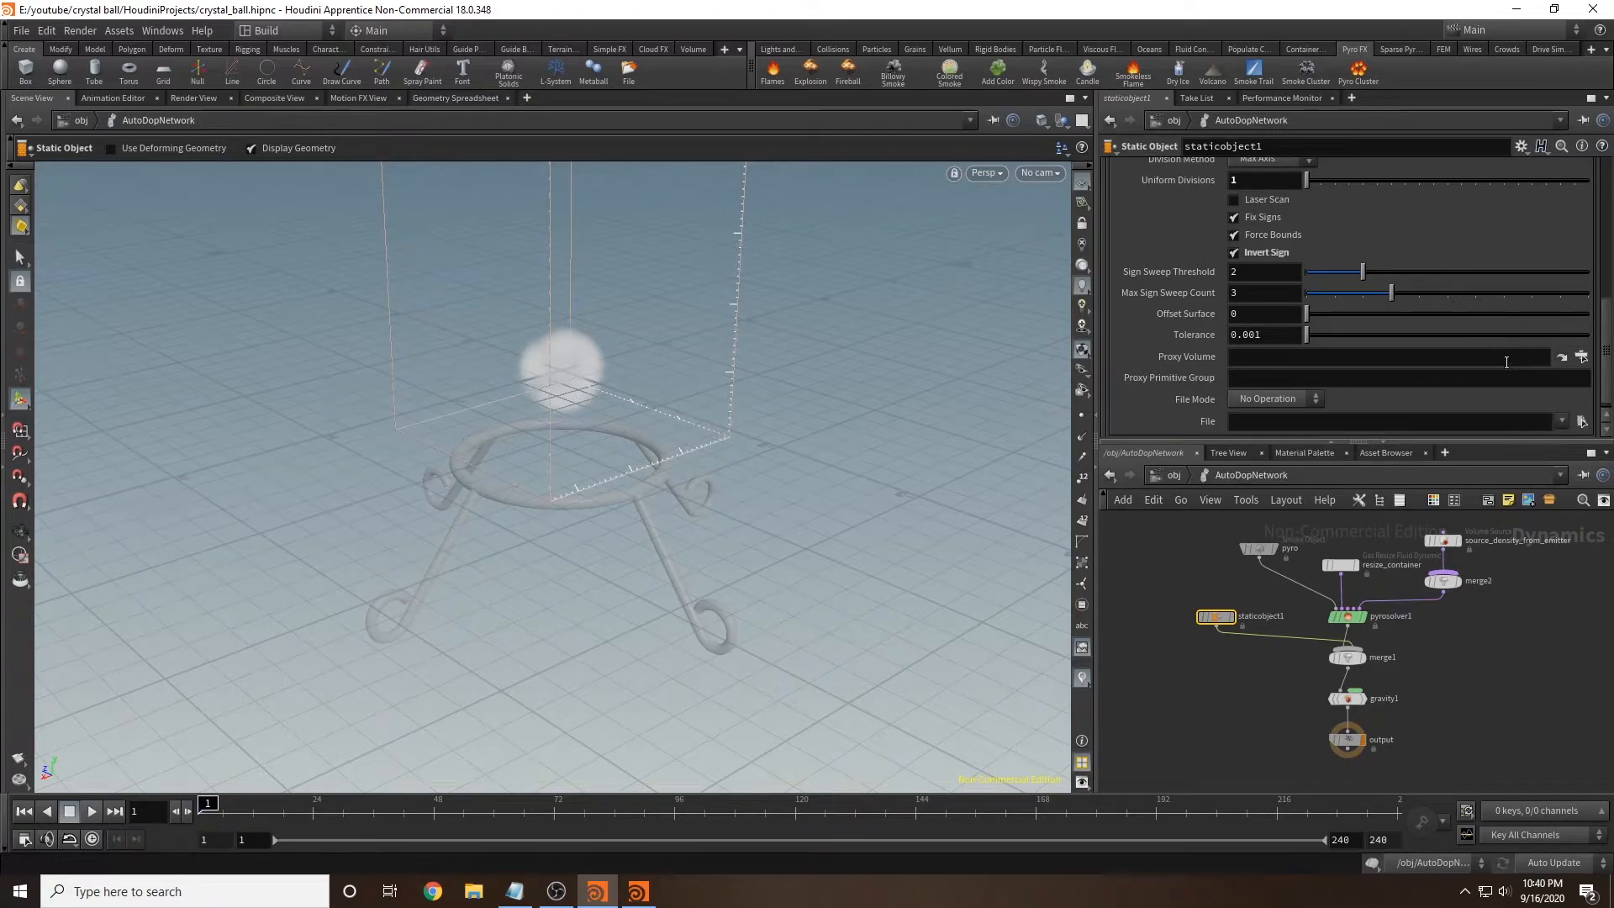
left_click(1580, 356)
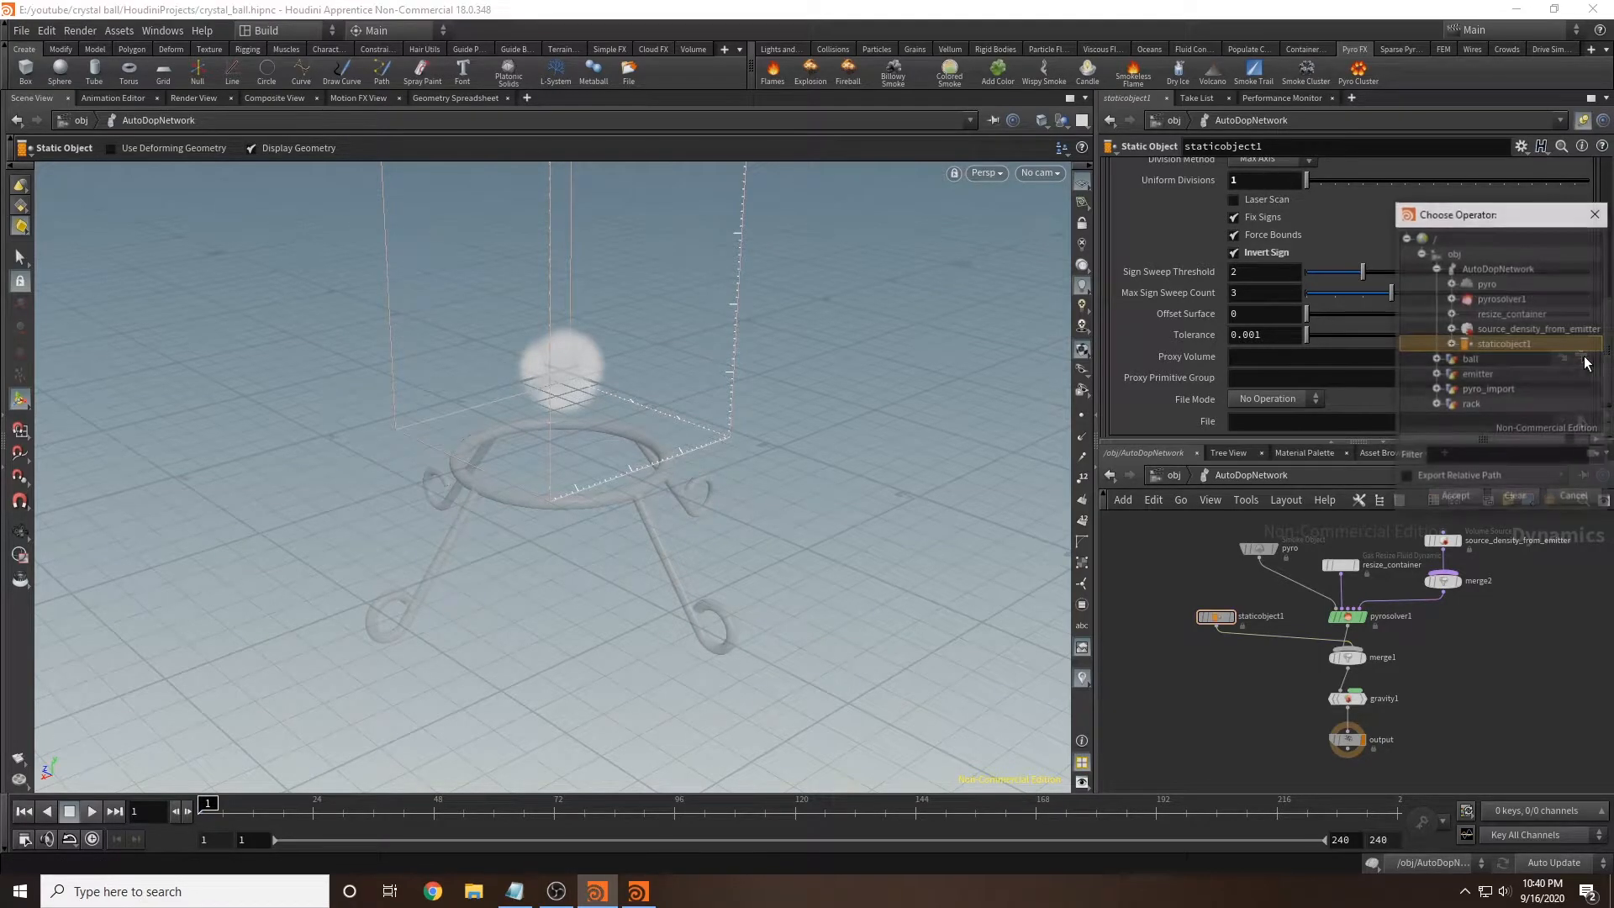
left_click(1437, 359)
left_click(1524, 375)
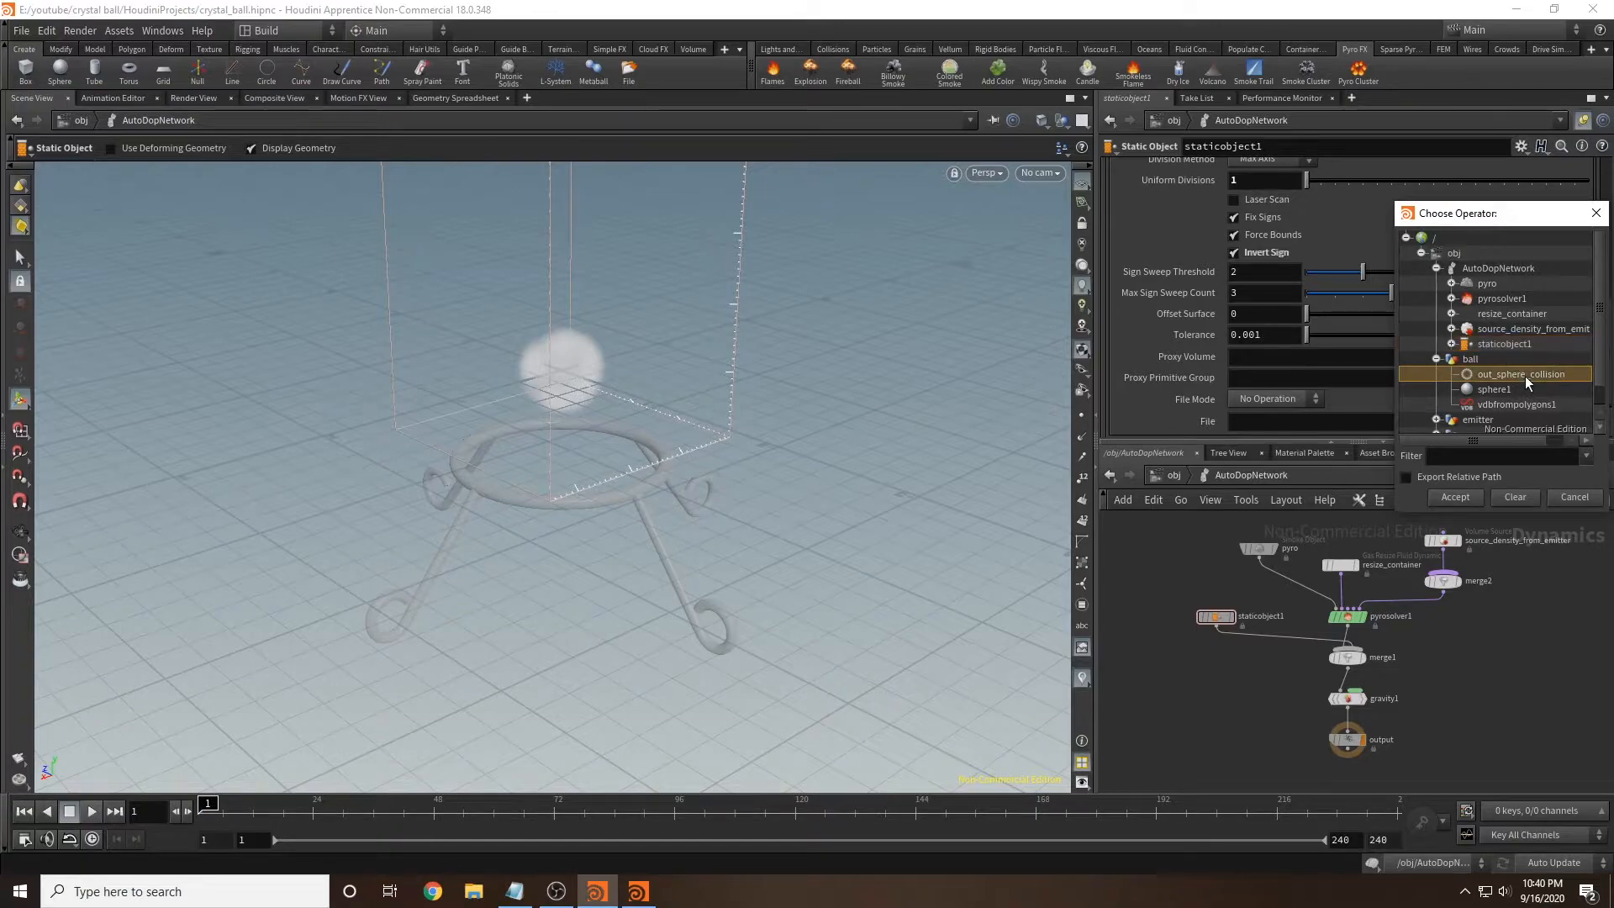
left_click(1458, 496)
left_click(1212, 704)
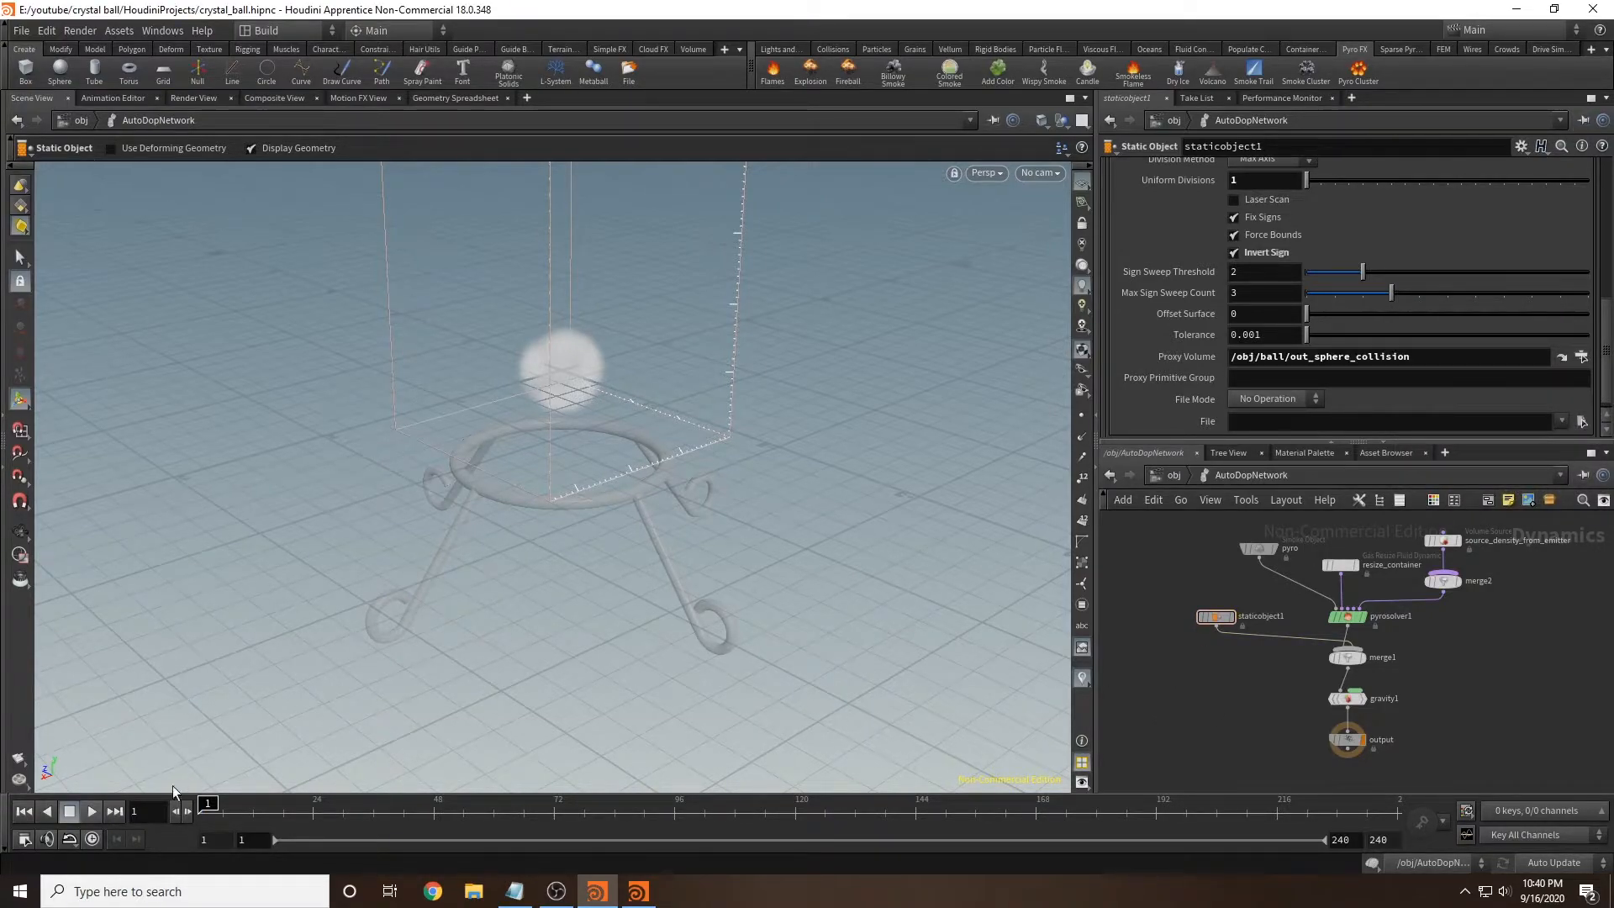
left_click(98, 810)
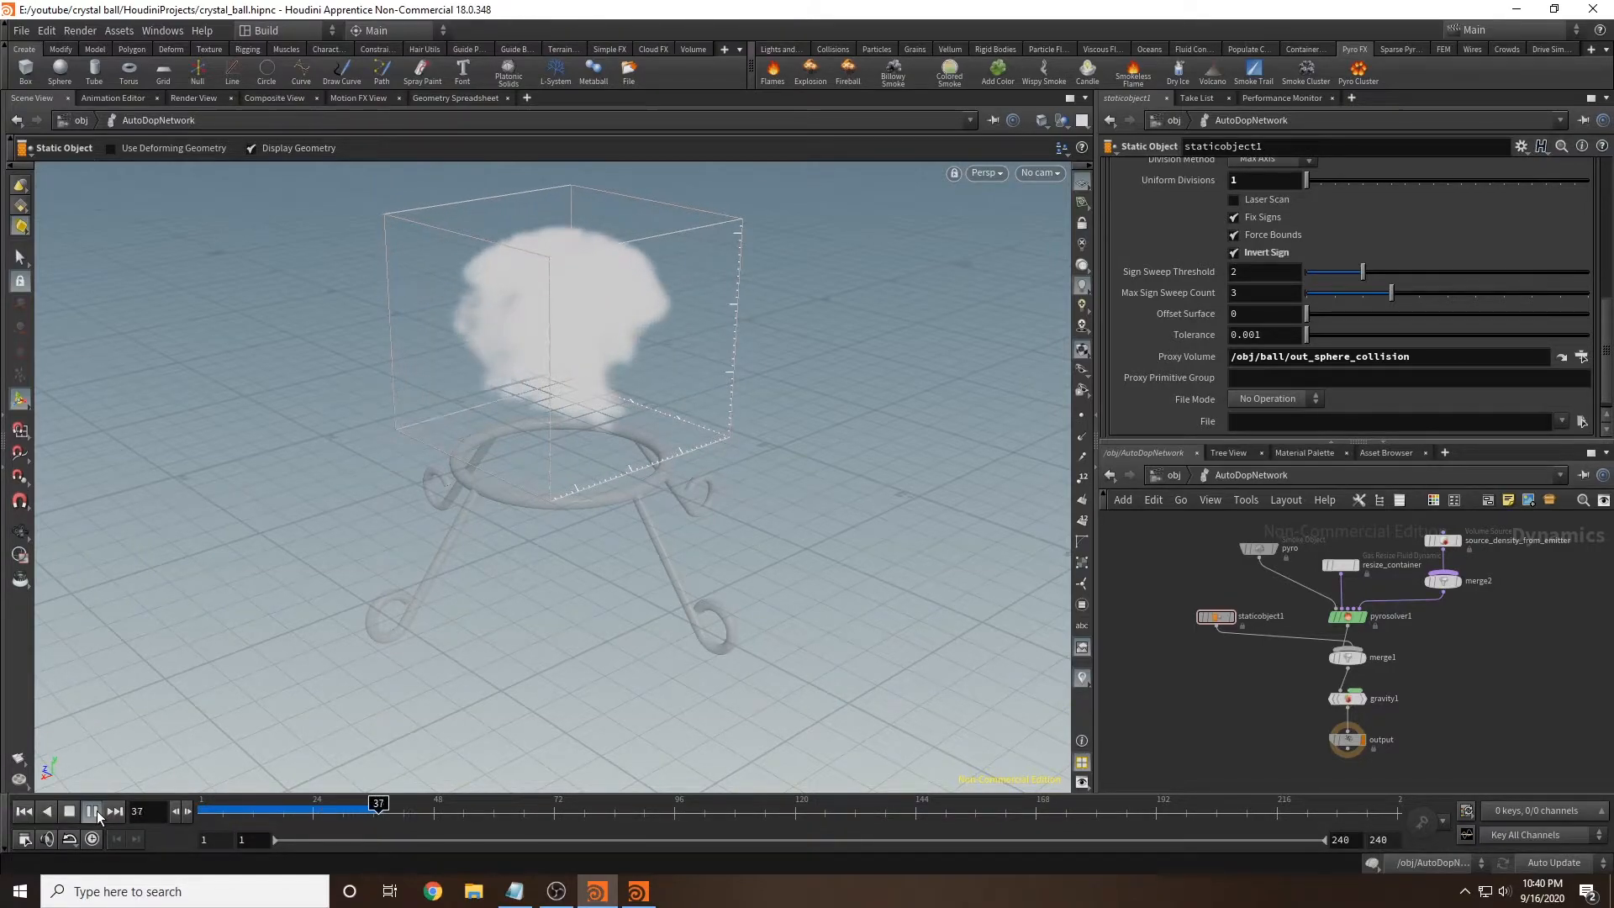
Step: Stop the simulation playback and rewind the timeline to frame 1
left_click(92, 811)
left_click(393, 807)
left_click_drag(295, 806, 200, 807)
Step: Set the pyrosolver1 node's Cooling Rate to 0.1 and its Buoyancy Lift to 0.1
middle_click_drag(1459, 664, 1388, 690)
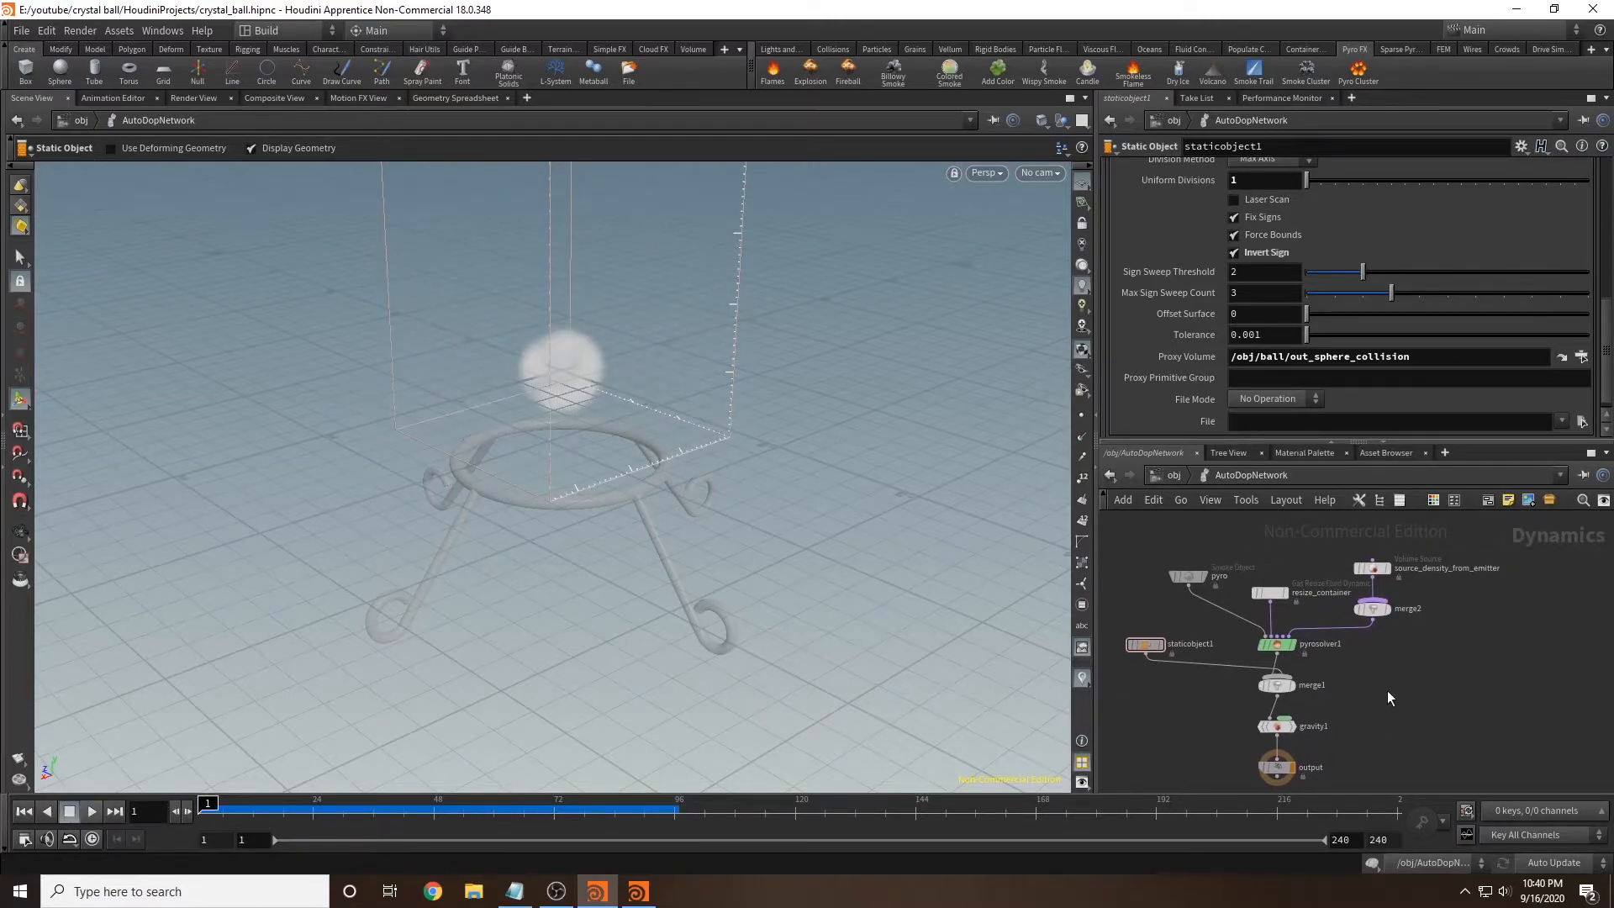
scroll(1388, 689, "up", 1)
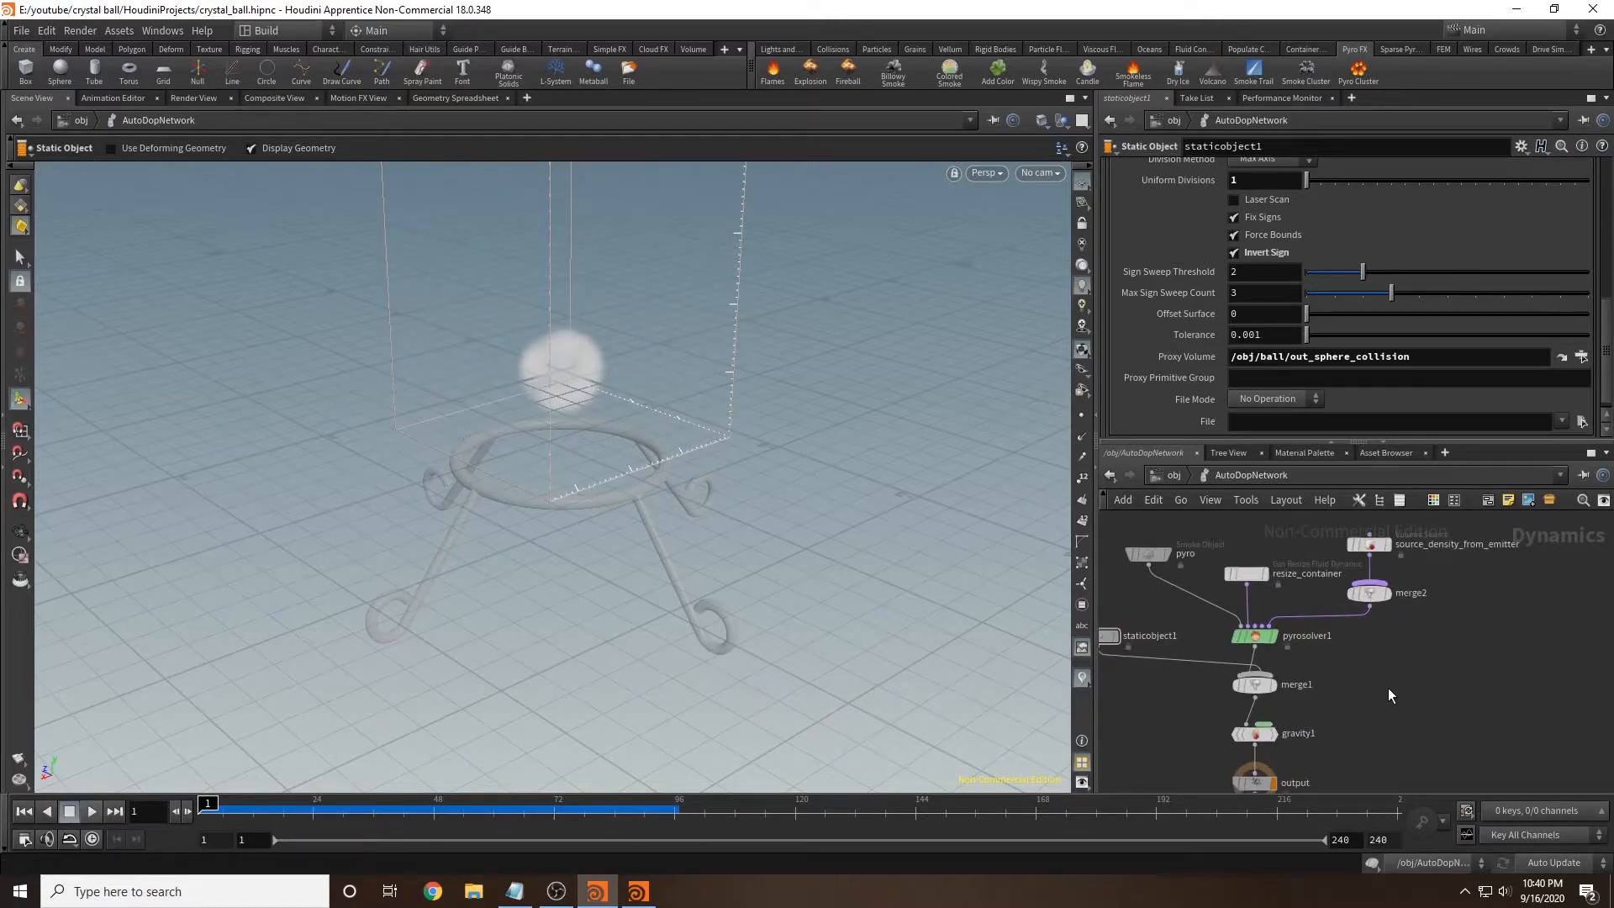
left_click(1261, 639)
double_click(1259, 635)
key("u")
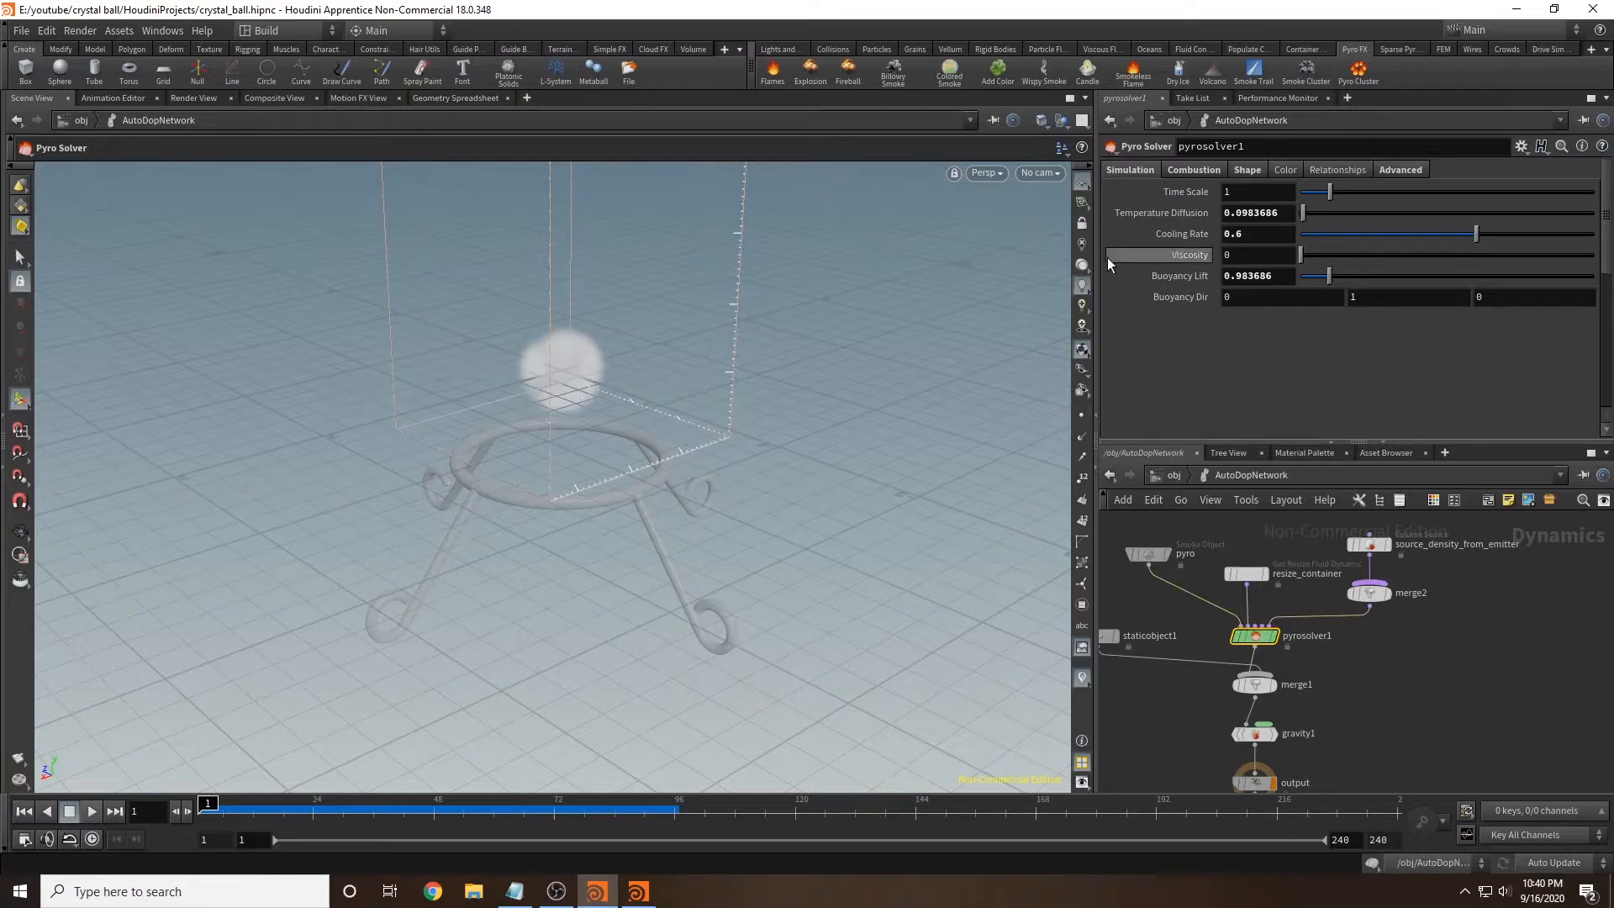
left_click(1253, 169)
left_click(1138, 171)
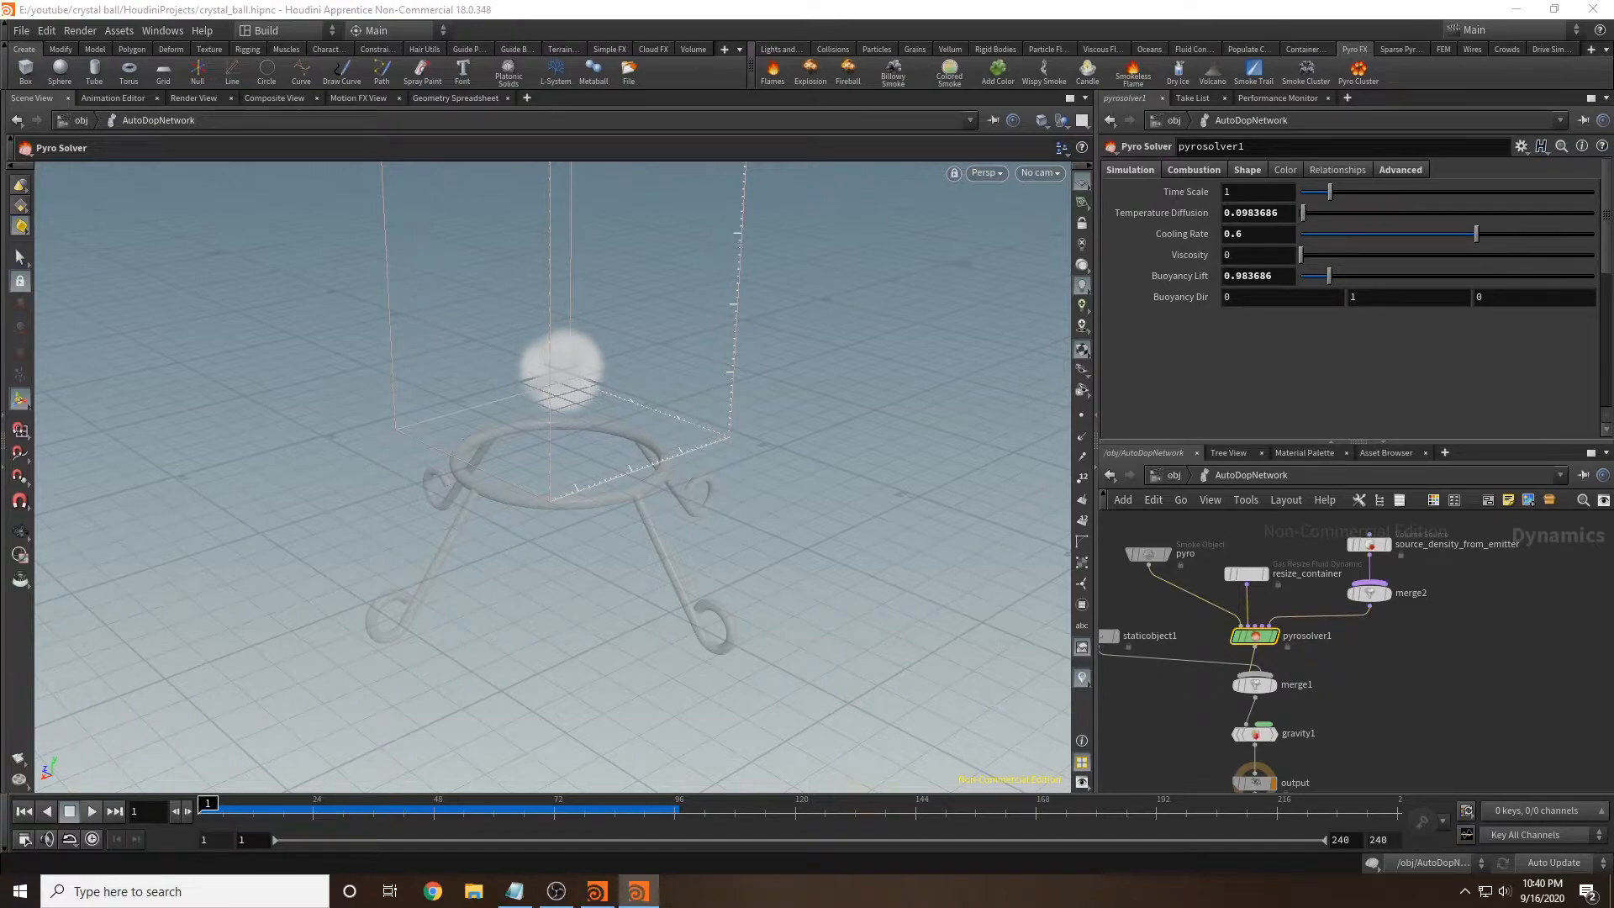
left_click(1295, 312)
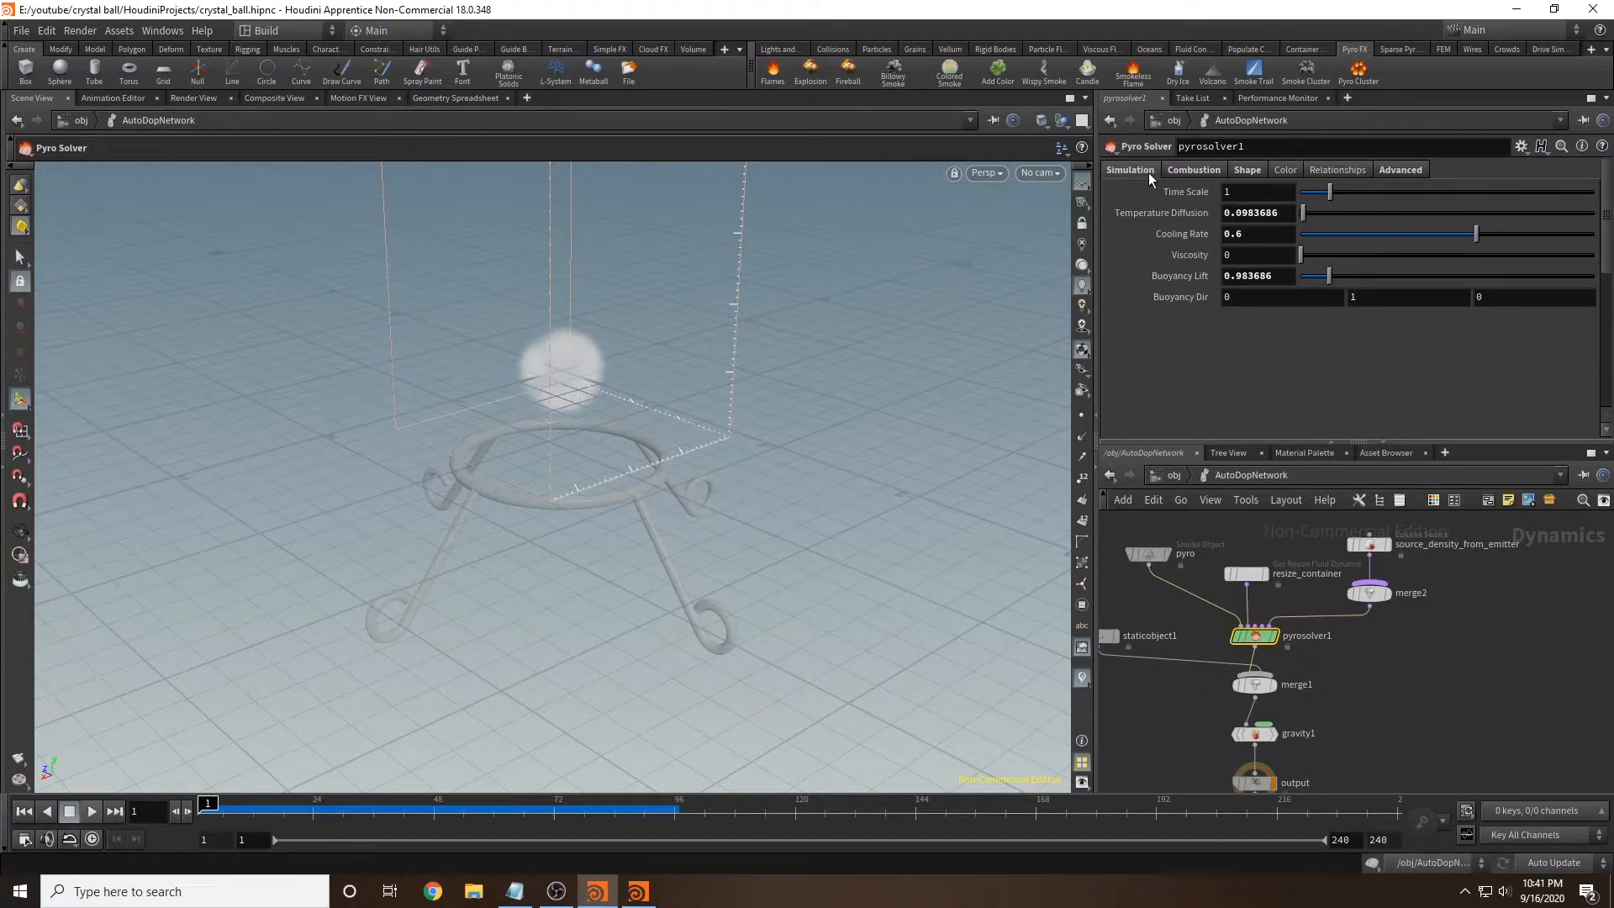
left_click(1264, 239)
type("0.1")
left_click(1240, 340)
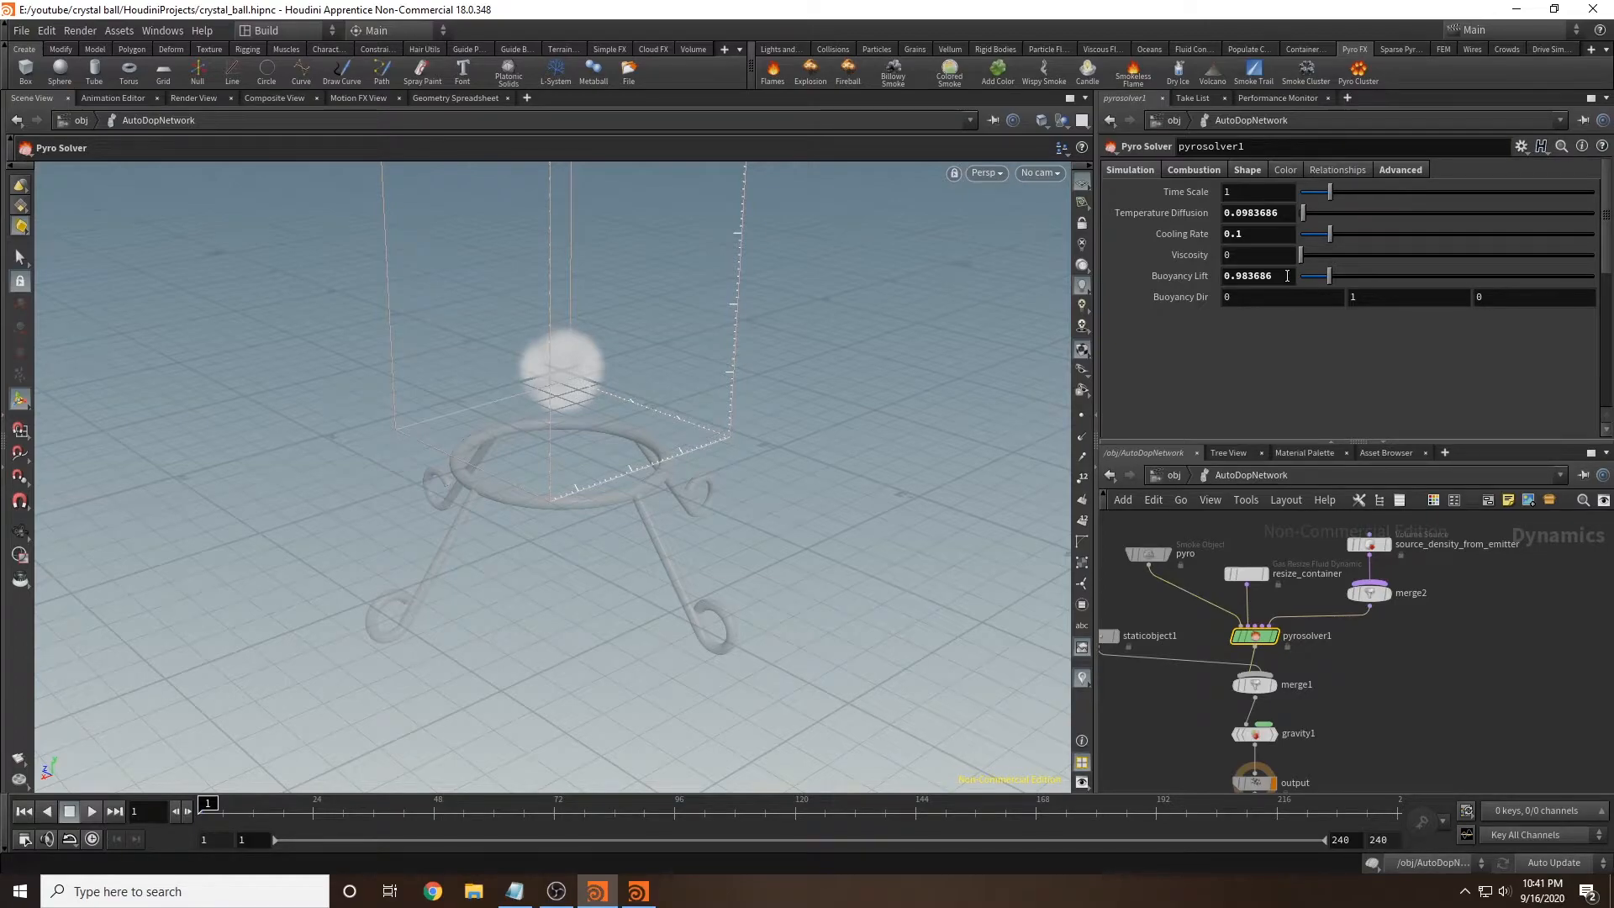
left_click(1286, 276)
type(".1")
key("Return")
Step: Set Dissipation to 0.03 in the pyro solver's shape parameters
left_click(1179, 170)
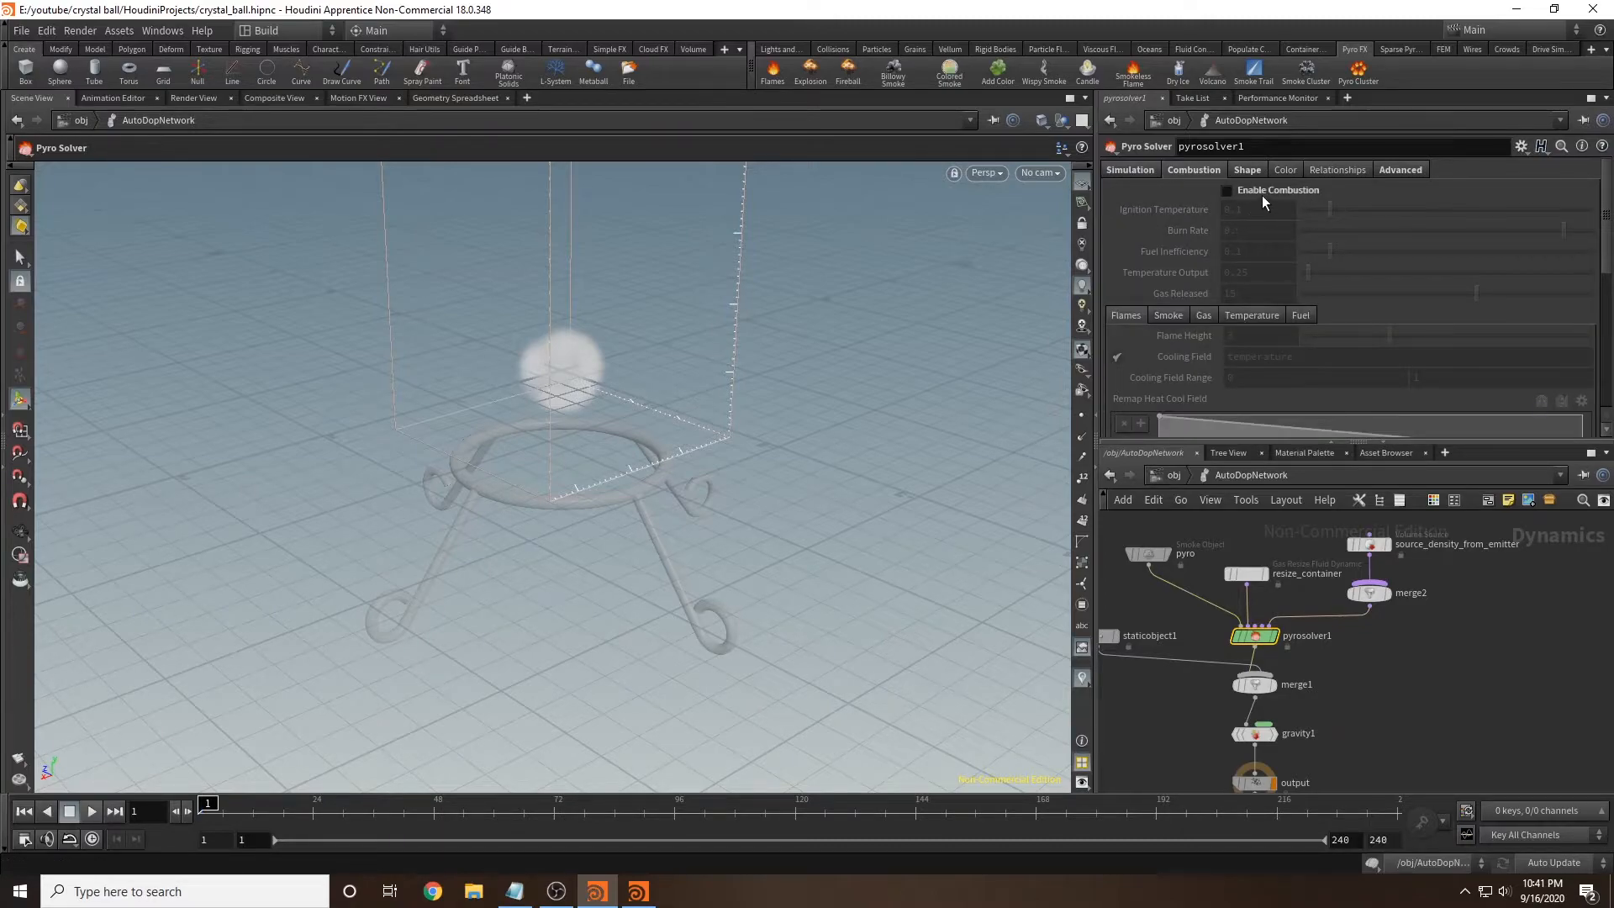
left_click(1246, 170)
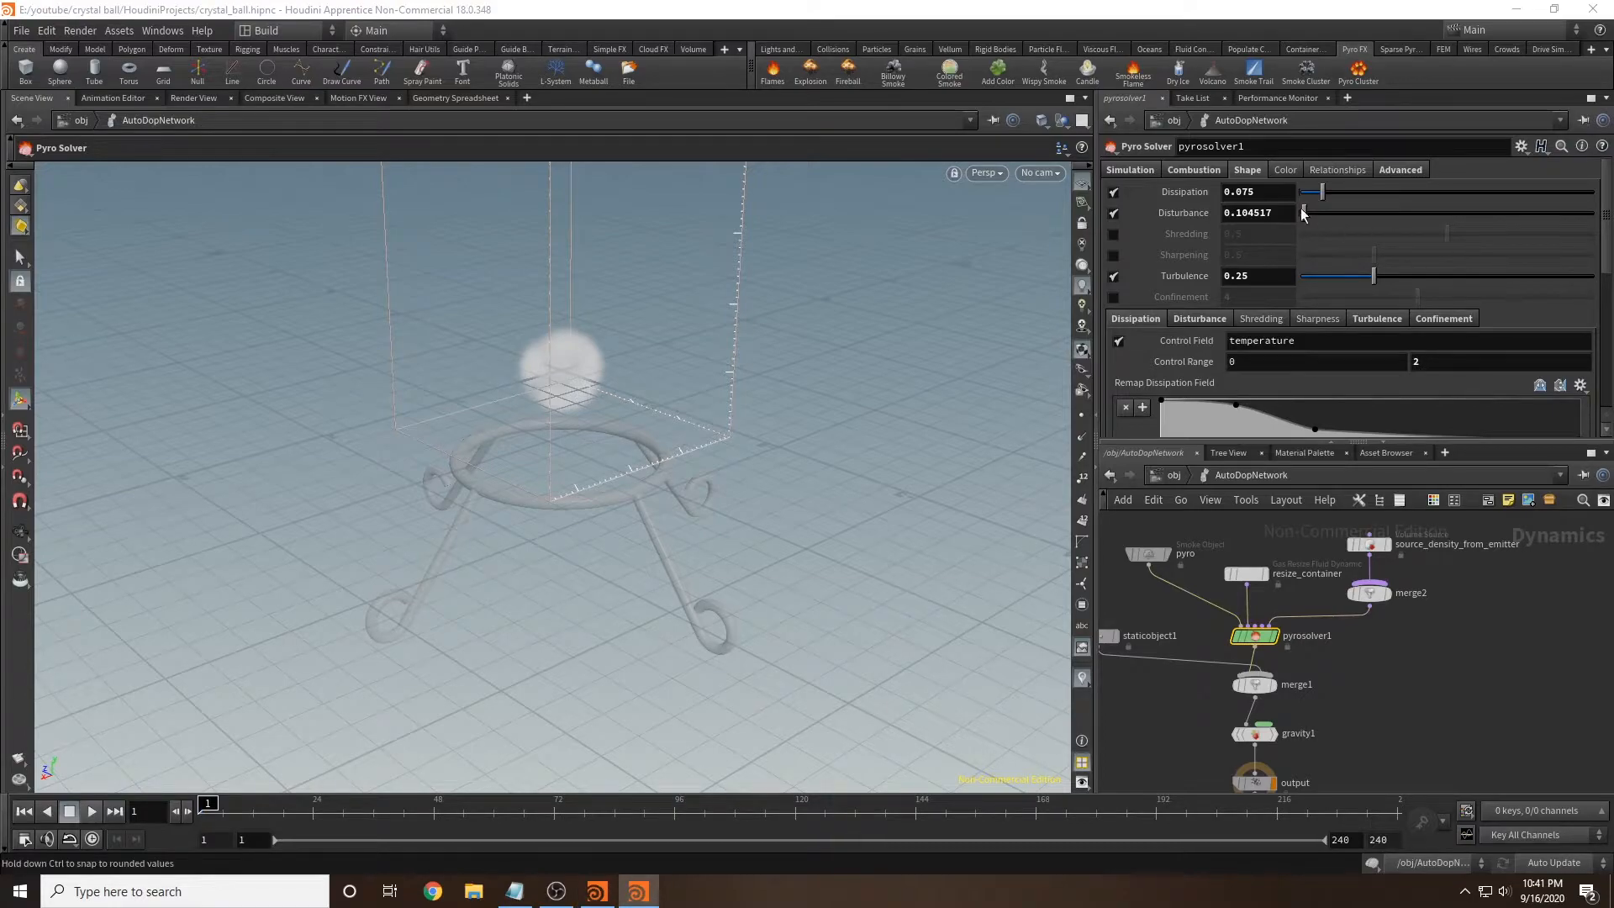
left_click_drag(1255, 192, 1240, 199)
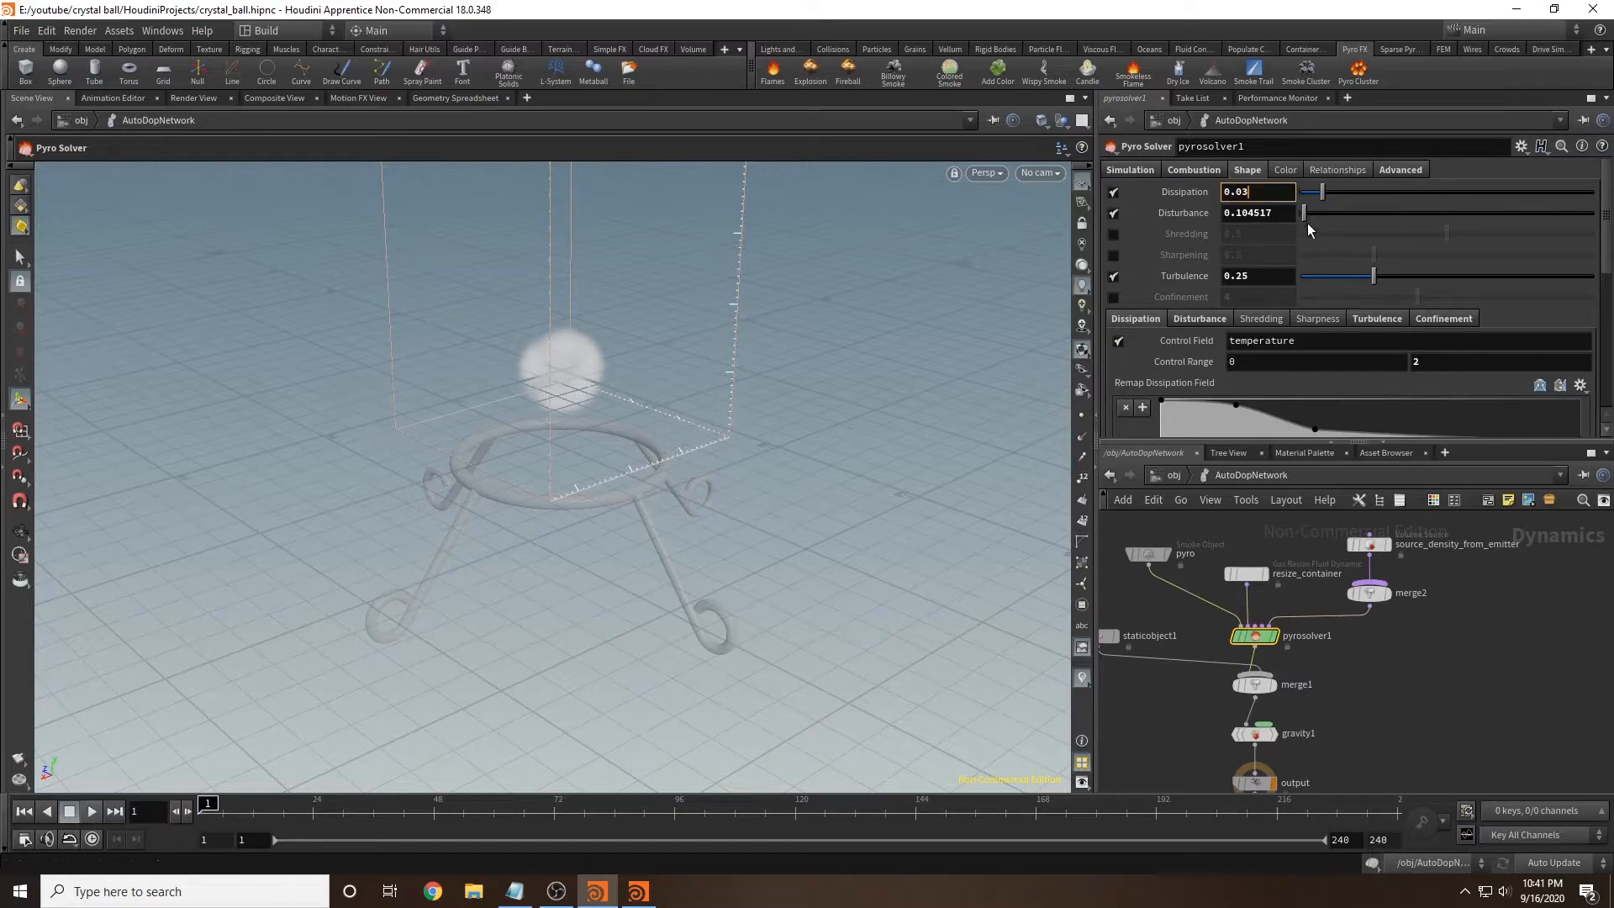
key("Tab")
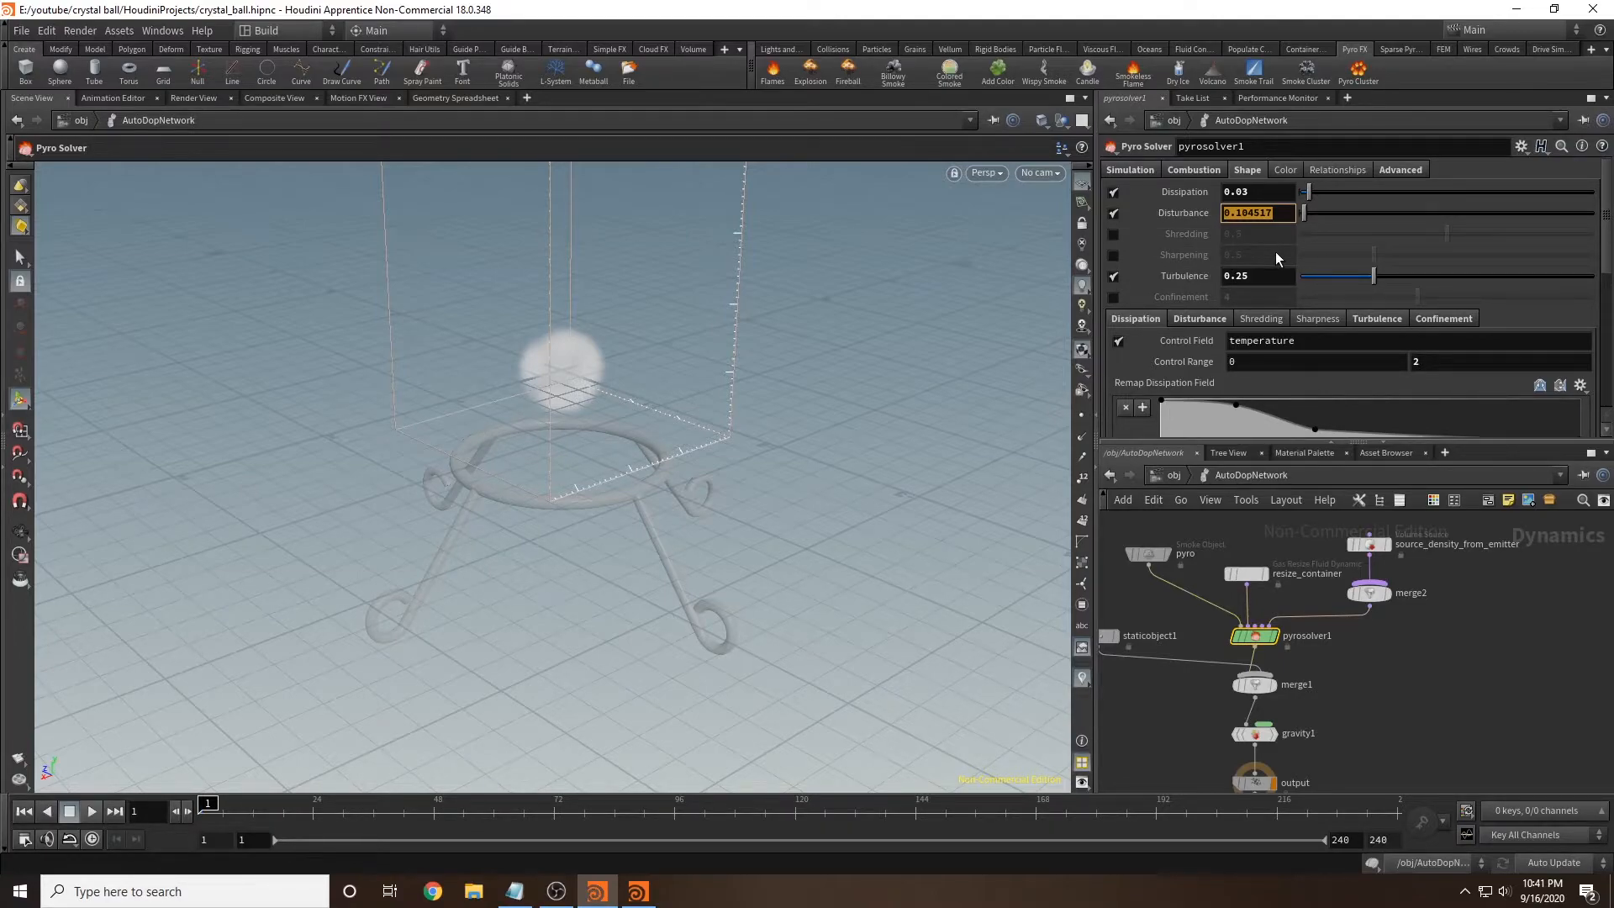
left_click(1272, 275)
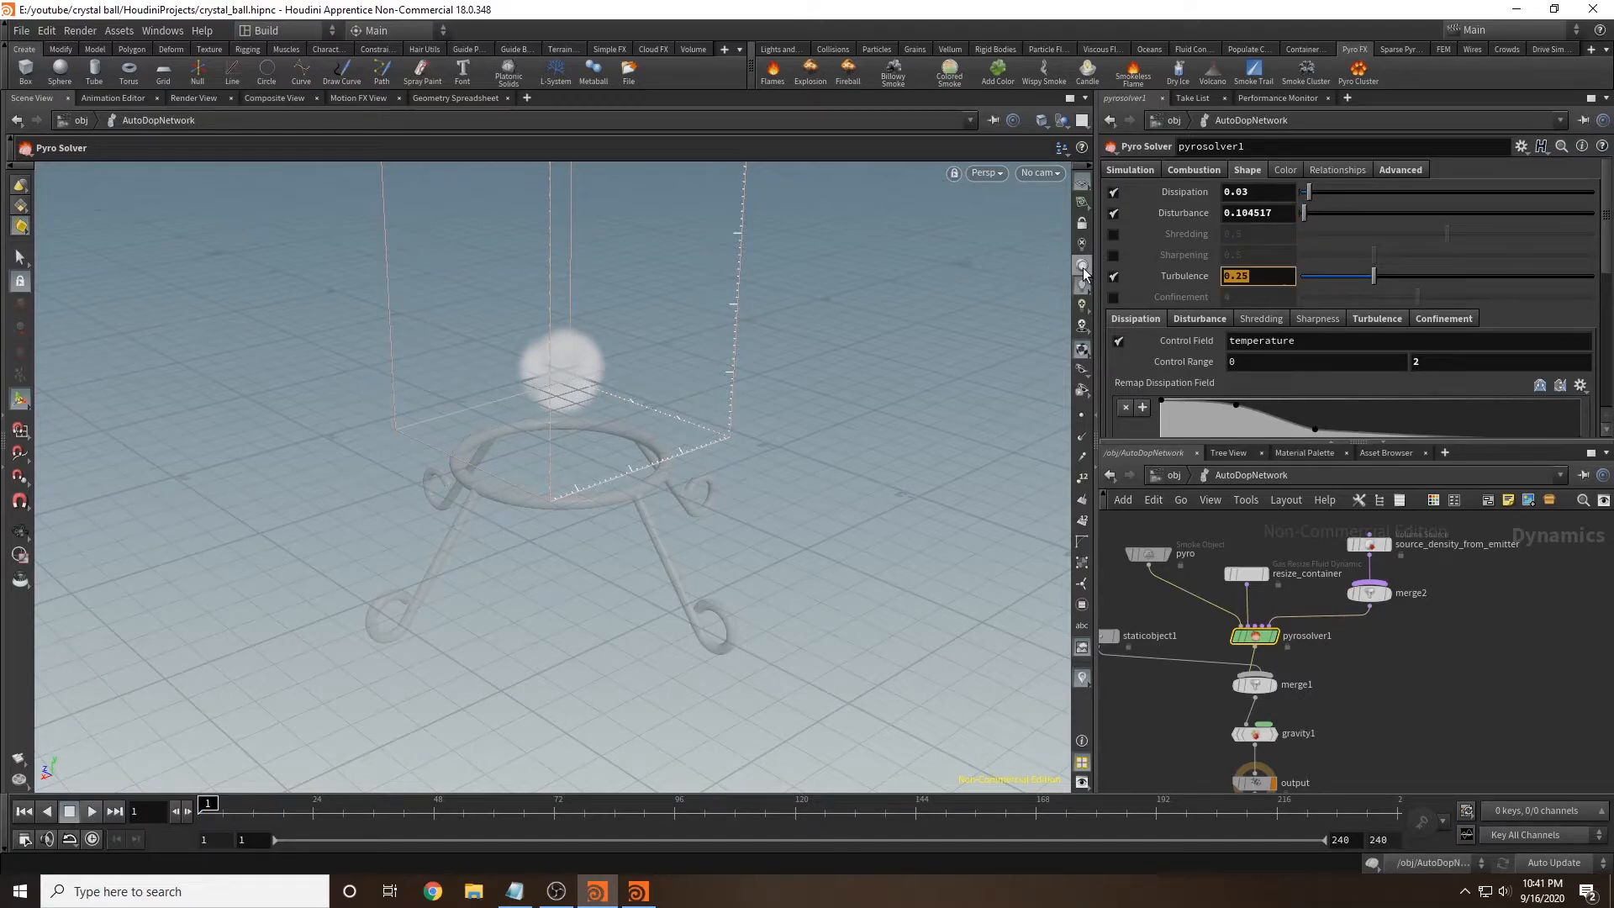
Step: Enable Shredding on the pyro solver and set it to 0.3
left_click(1115, 234)
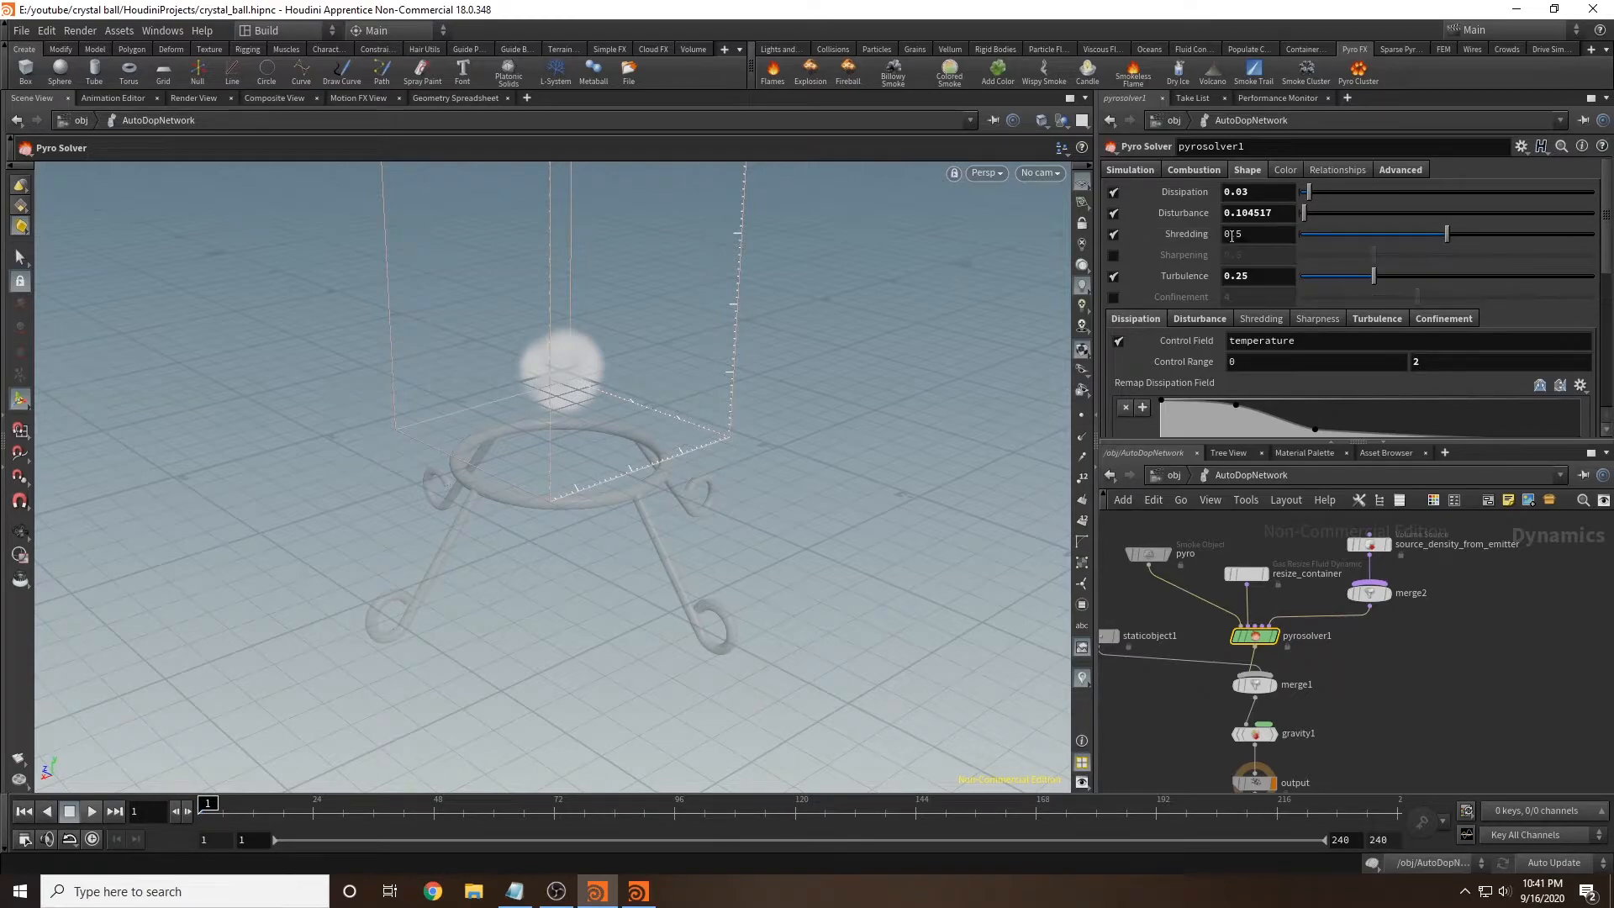
left_click(1282, 236)
type(".3")
key("Tab")
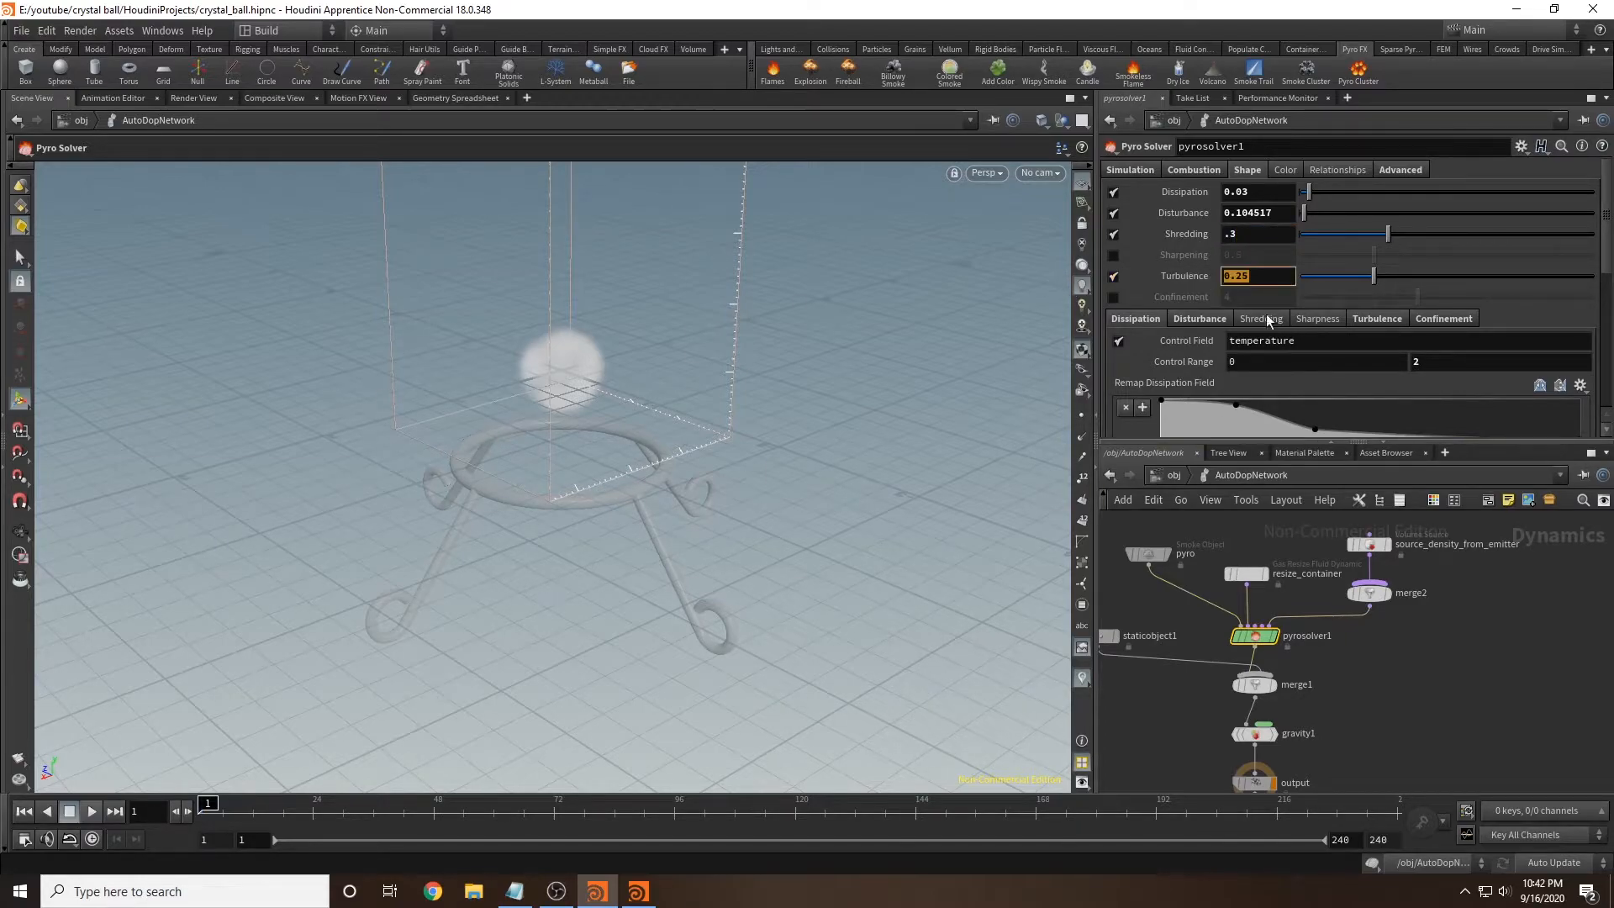
Step: Set the pyro solver's main Turbulence amount to 5 and enable Confinement
type("5")
key("Return")
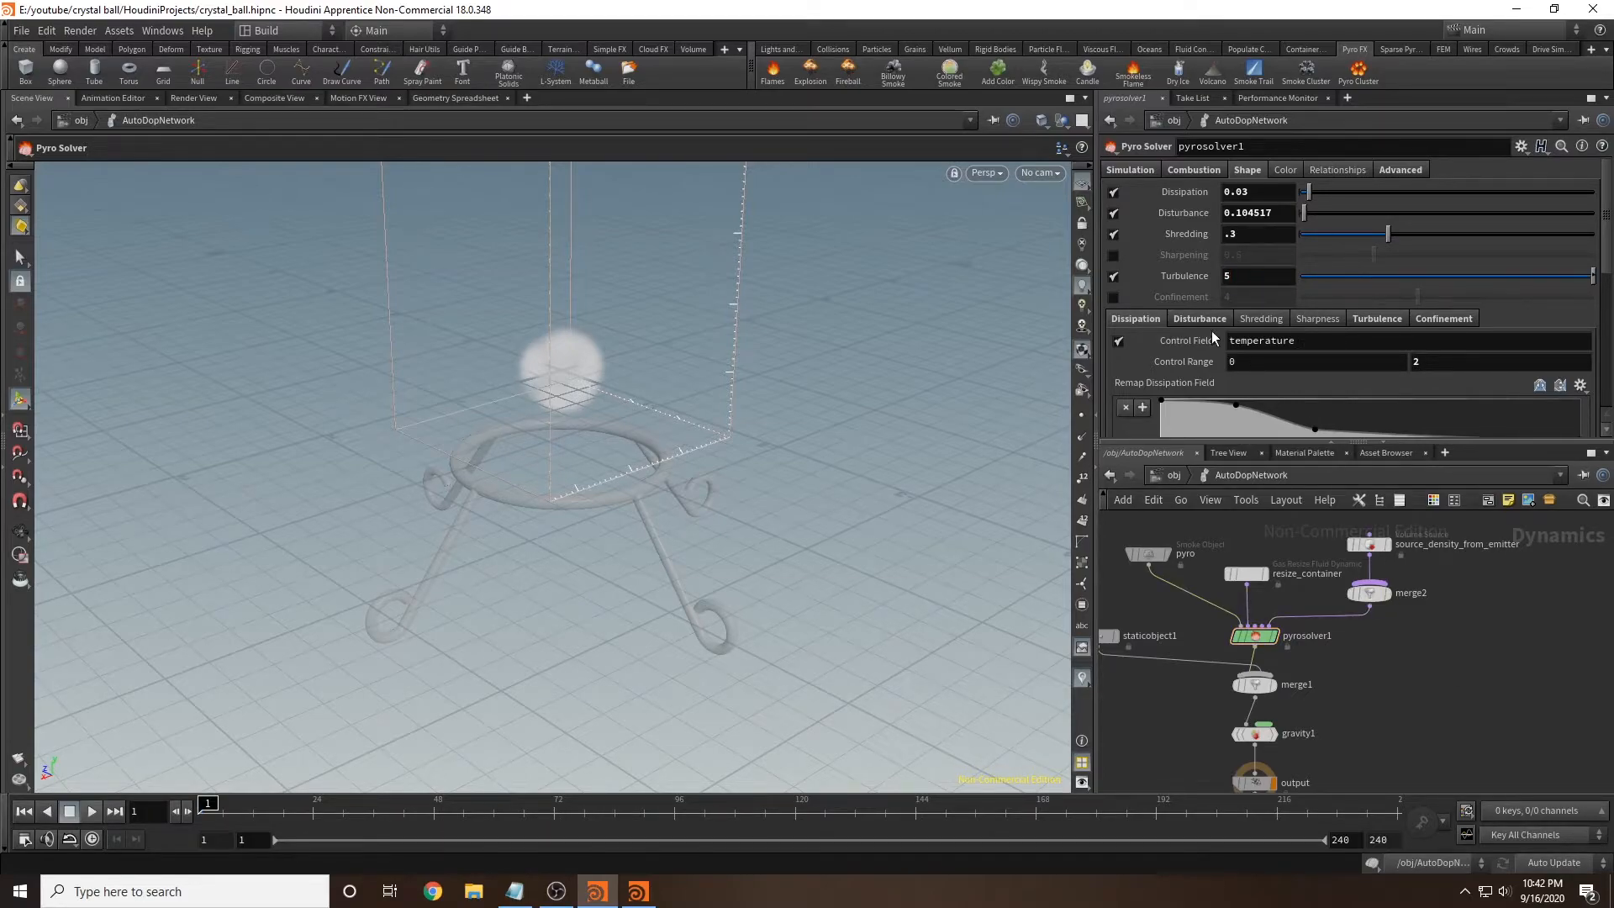
mouse_move(1148, 296)
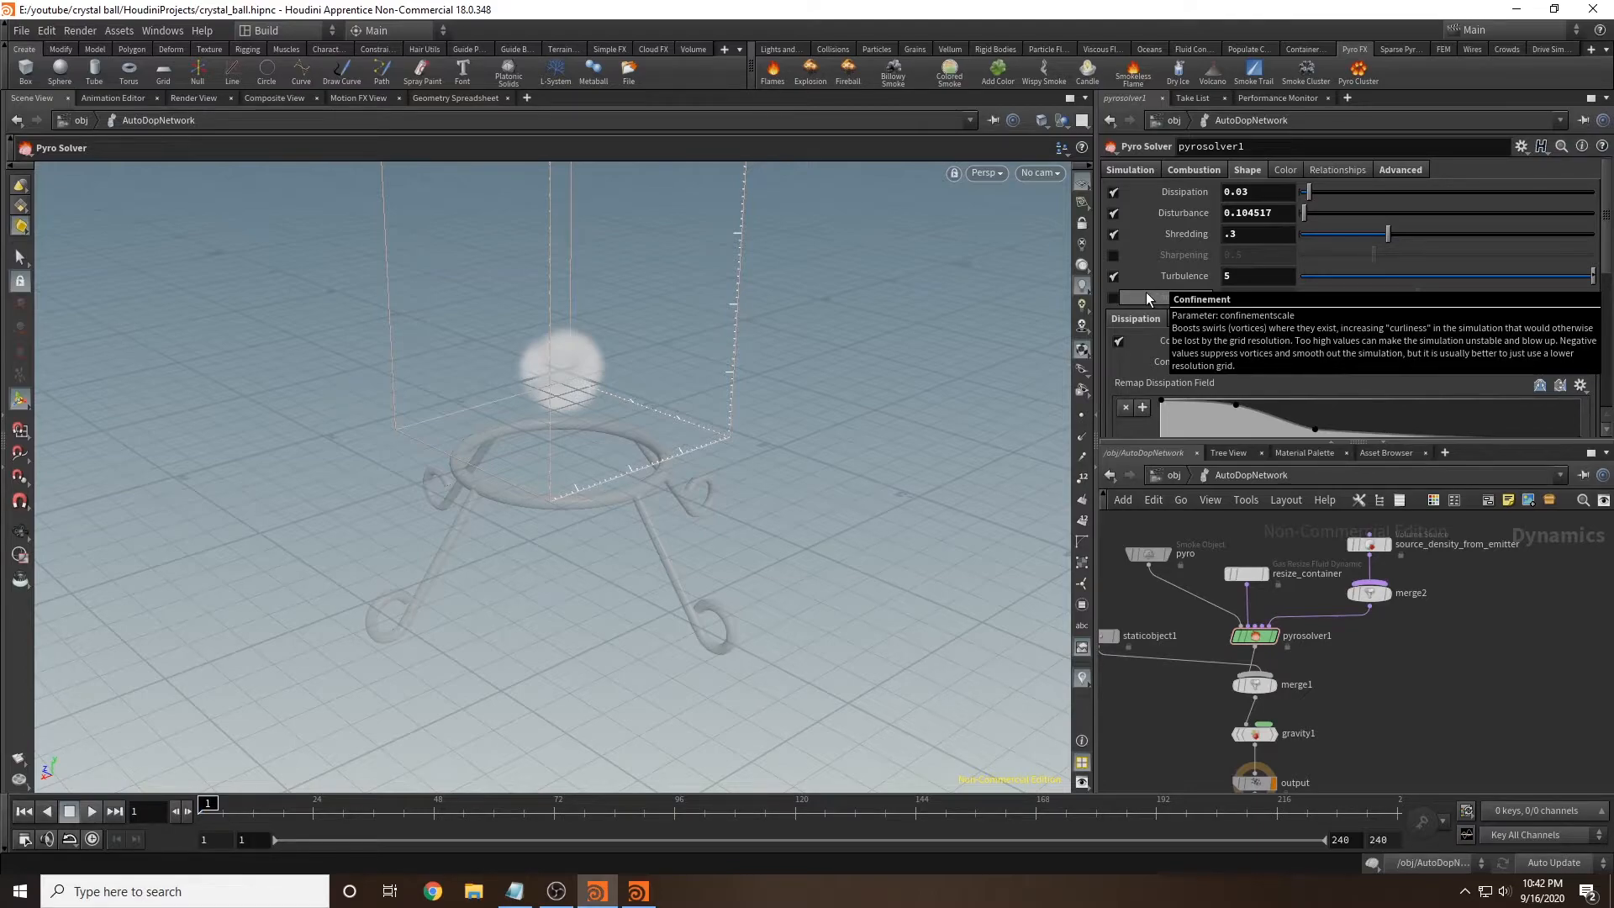
left_click(1122, 299)
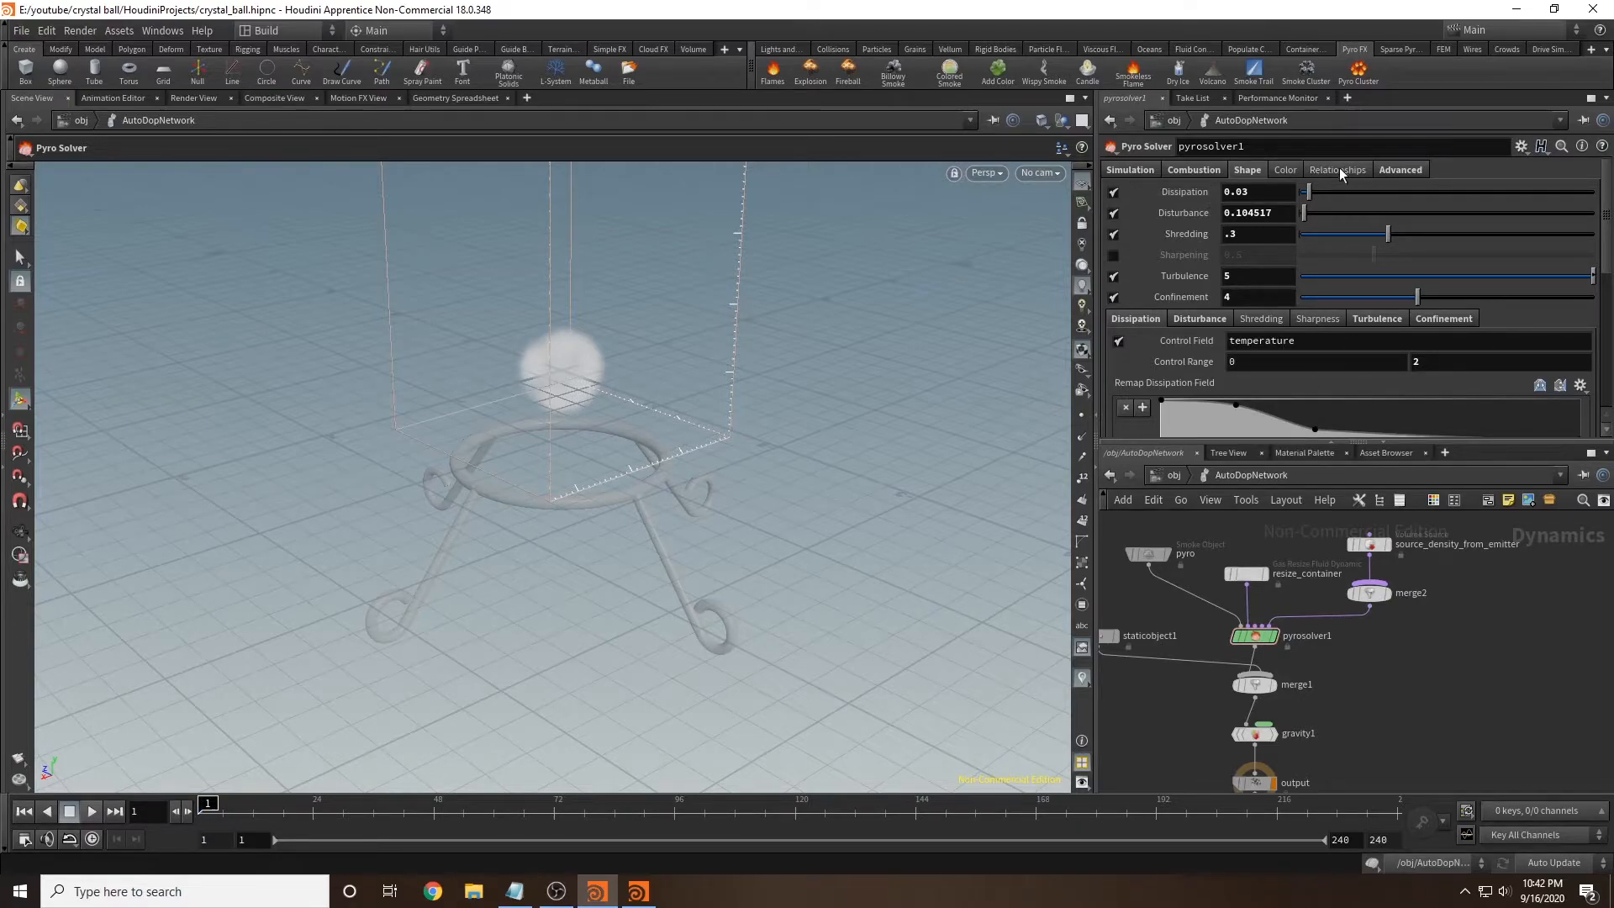
Step: Set Swirl Size to 0.6 in the pyro solver's detailed turbulence settings
left_click(1186, 319)
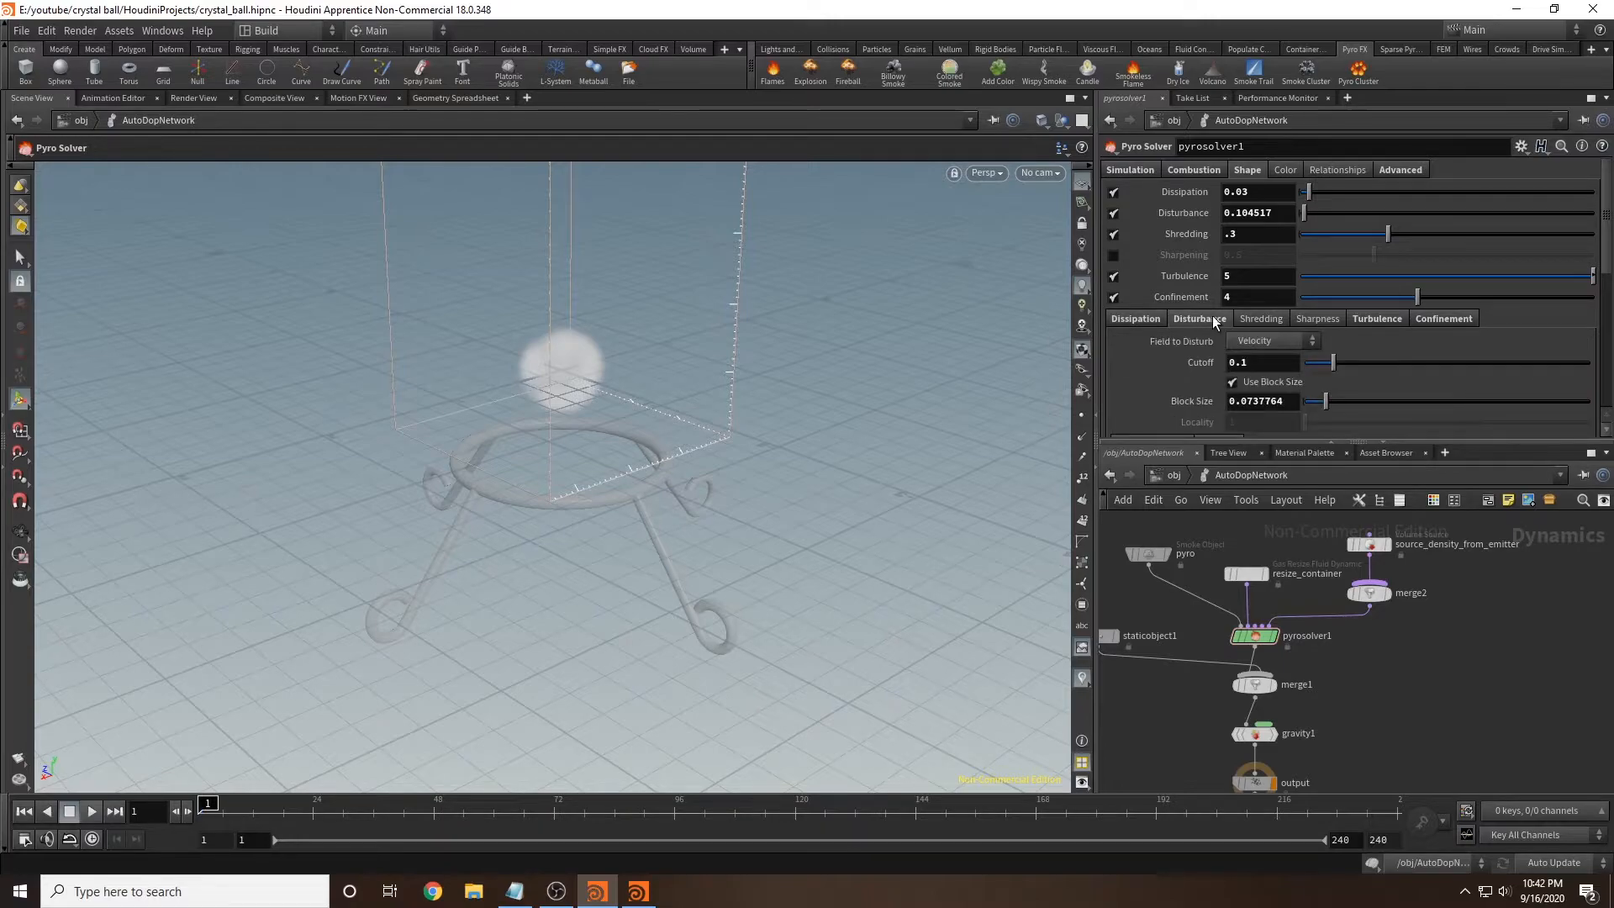
left_click(1254, 320)
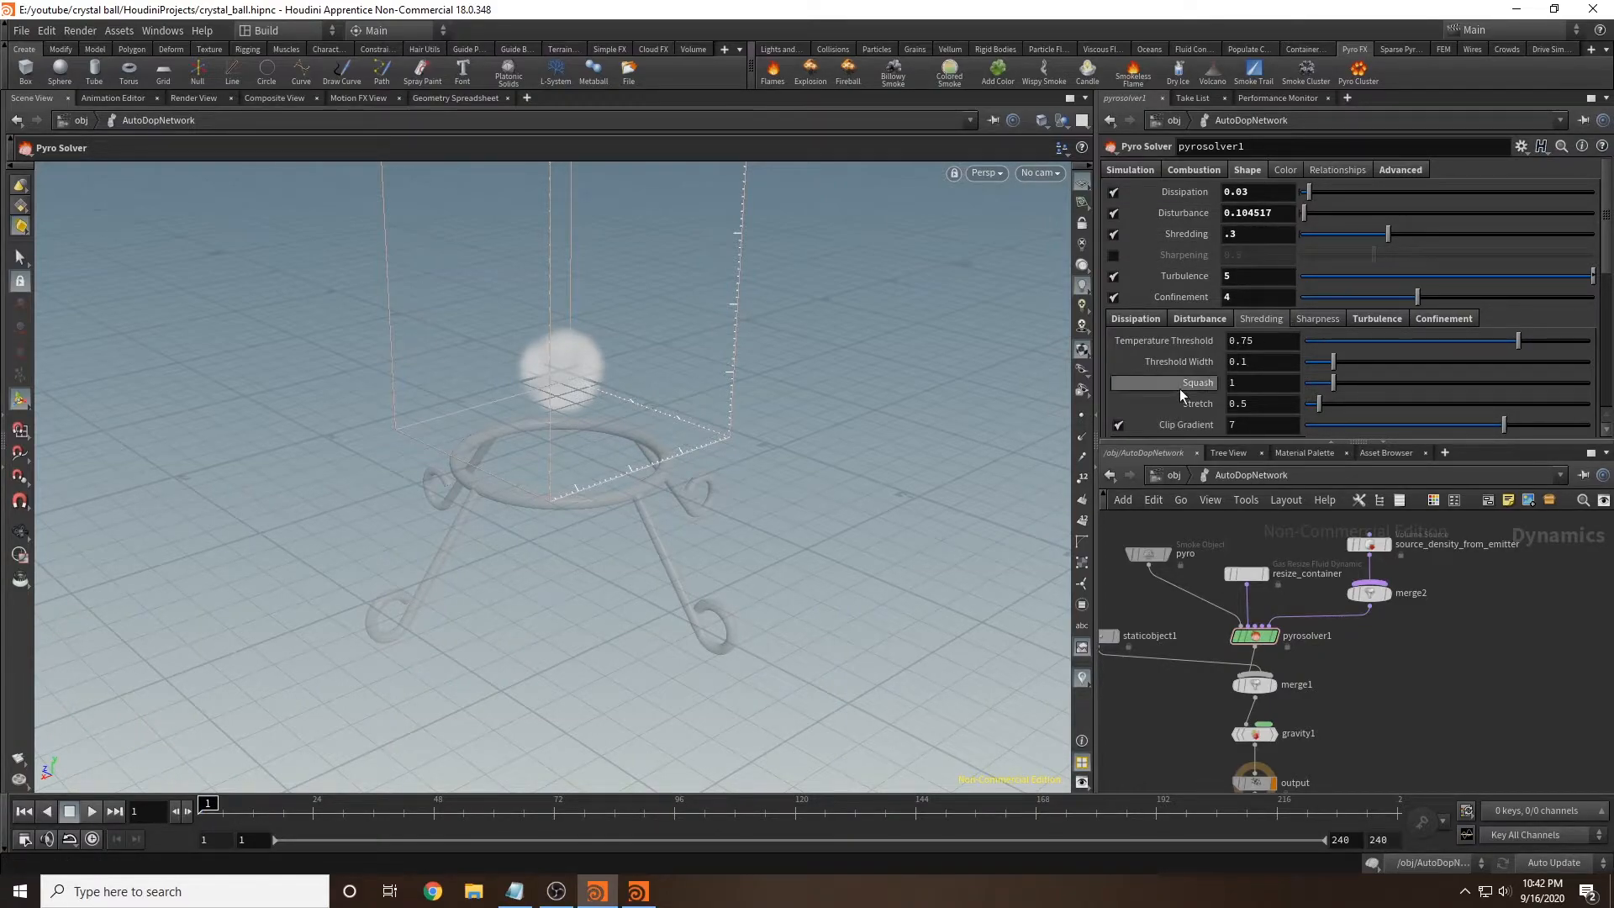
scroll(1158, 383, "down", 1)
scroll(1158, 384, "down", 1)
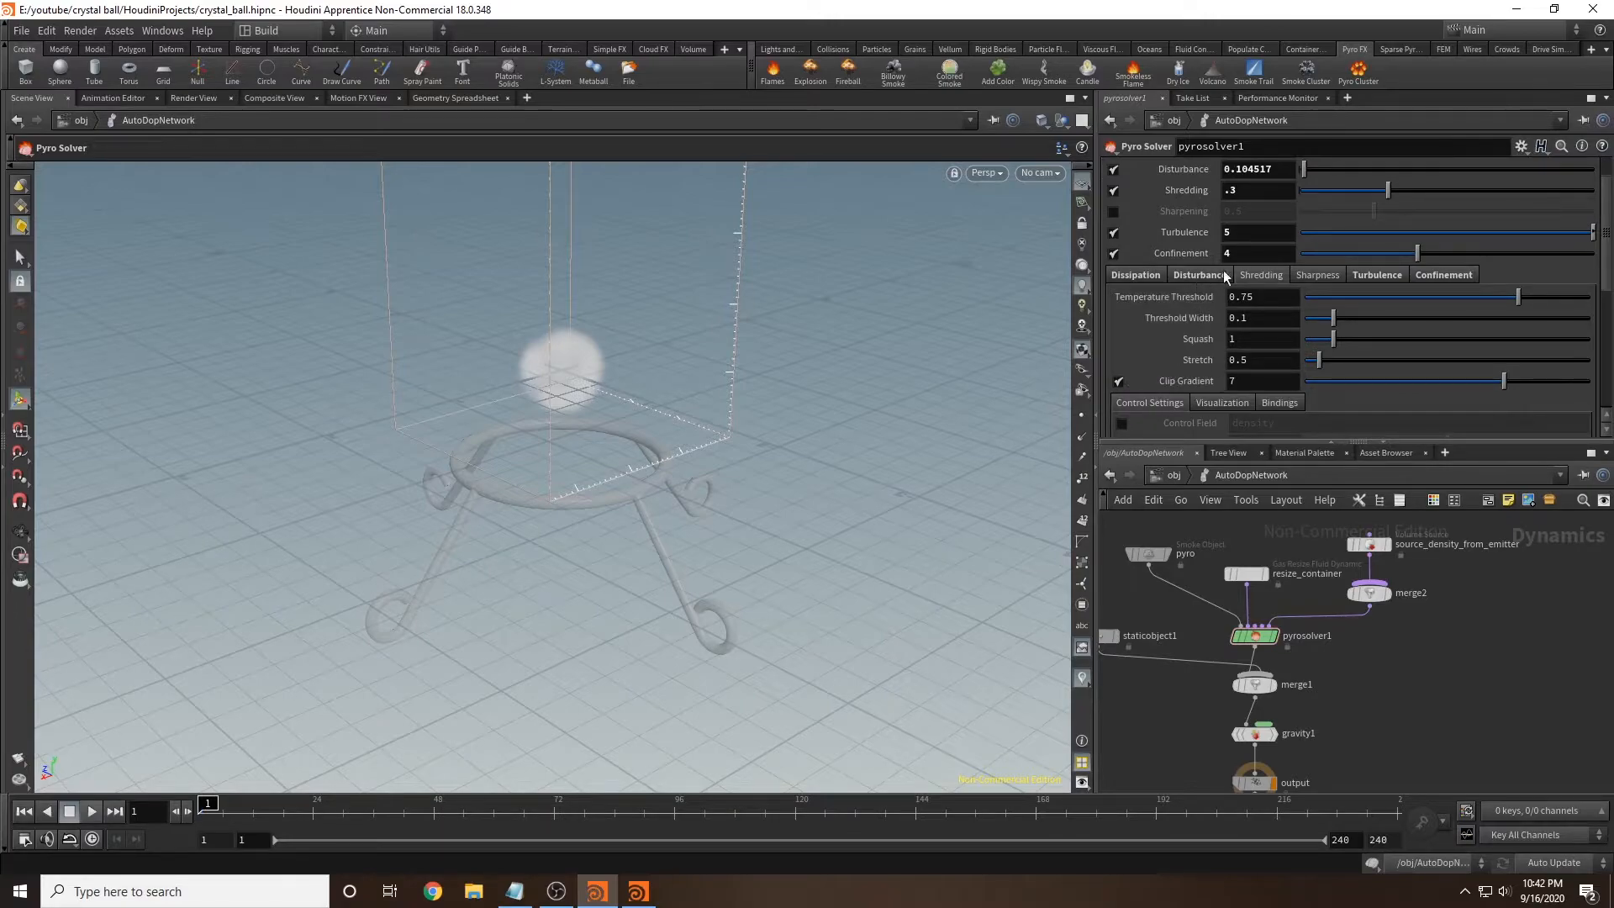
left_click(1325, 274)
left_click(1378, 271)
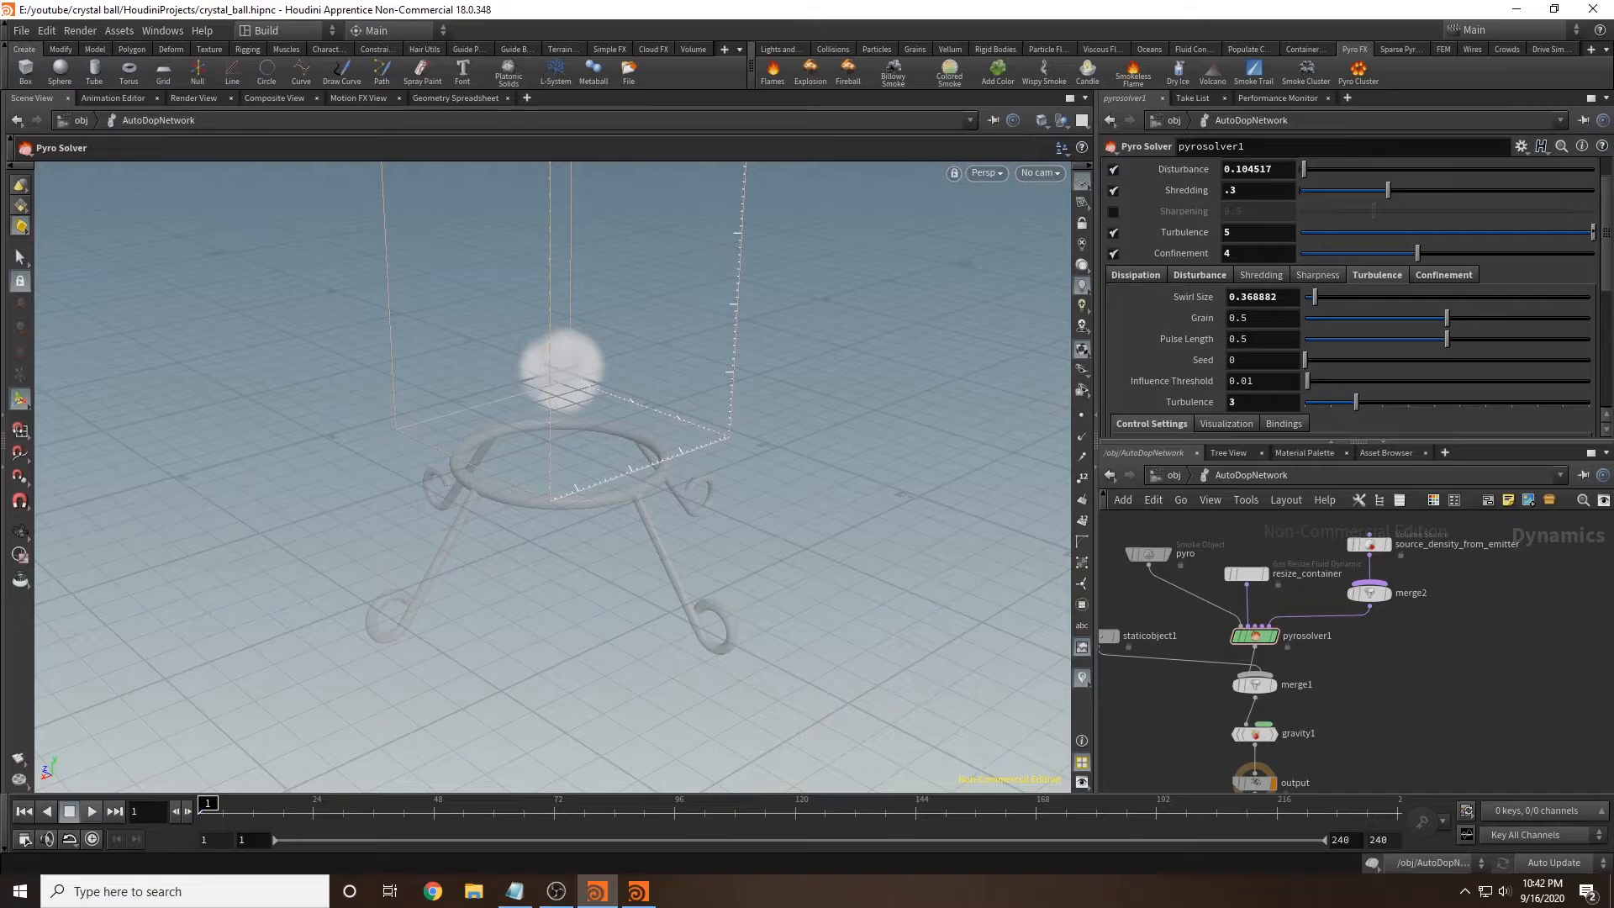
left_click_drag(1277, 297, 1240, 300)
type("6")
Step: Set the turbulence Pulse Length to 0.7 and the Seed to 164
left_click_drag(1264, 339, 1241, 342)
type("7")
key("Tab")
type("164")
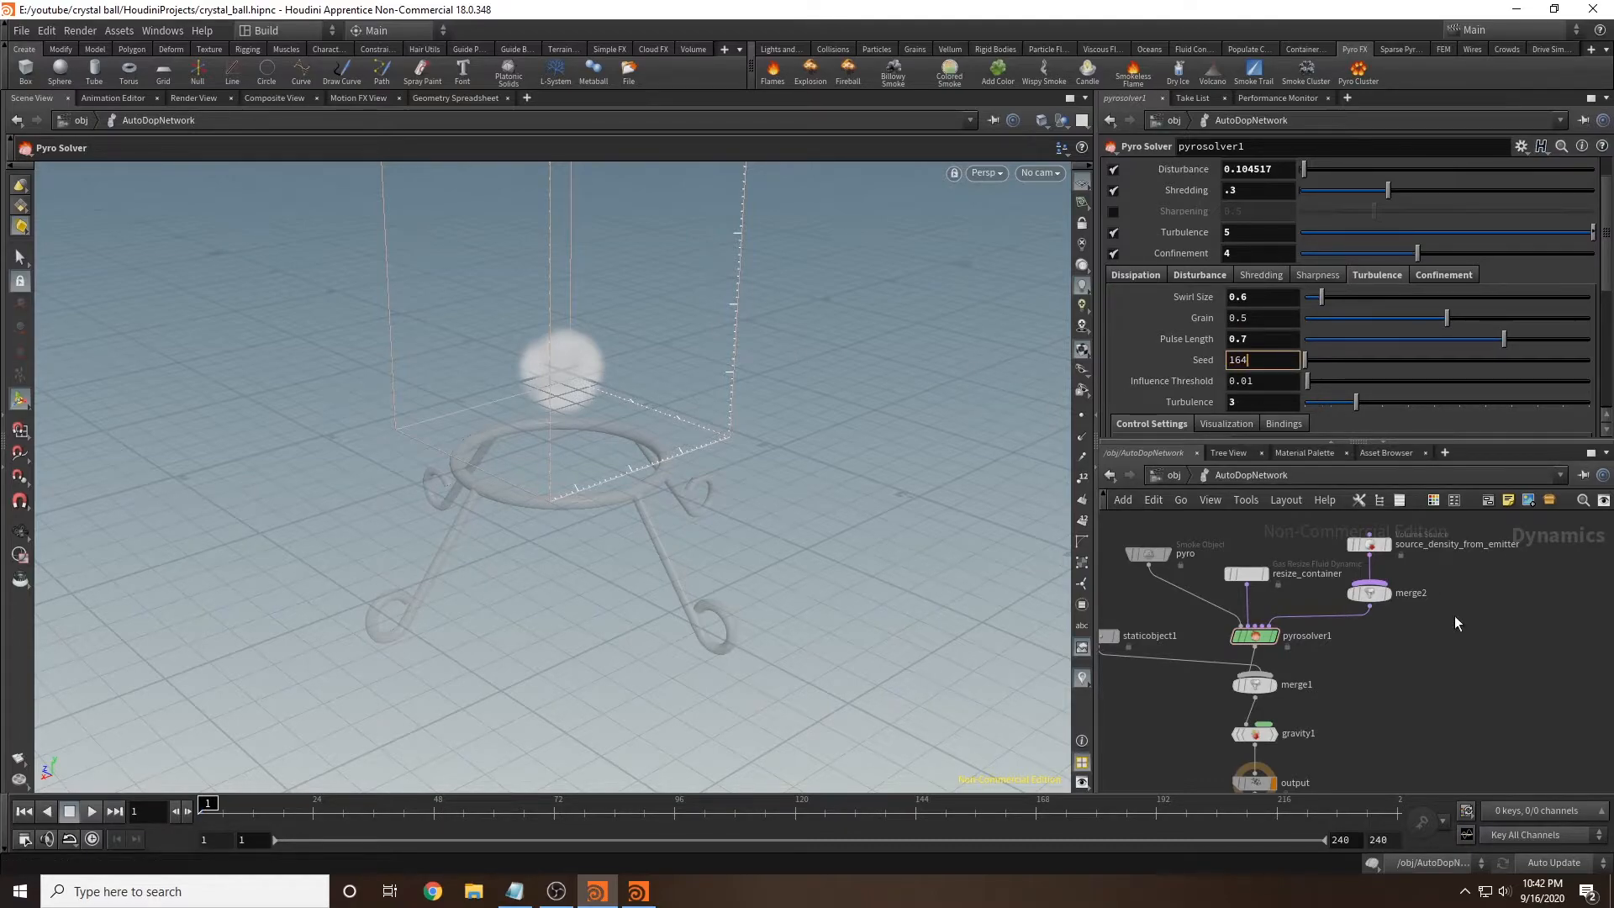
key("Return")
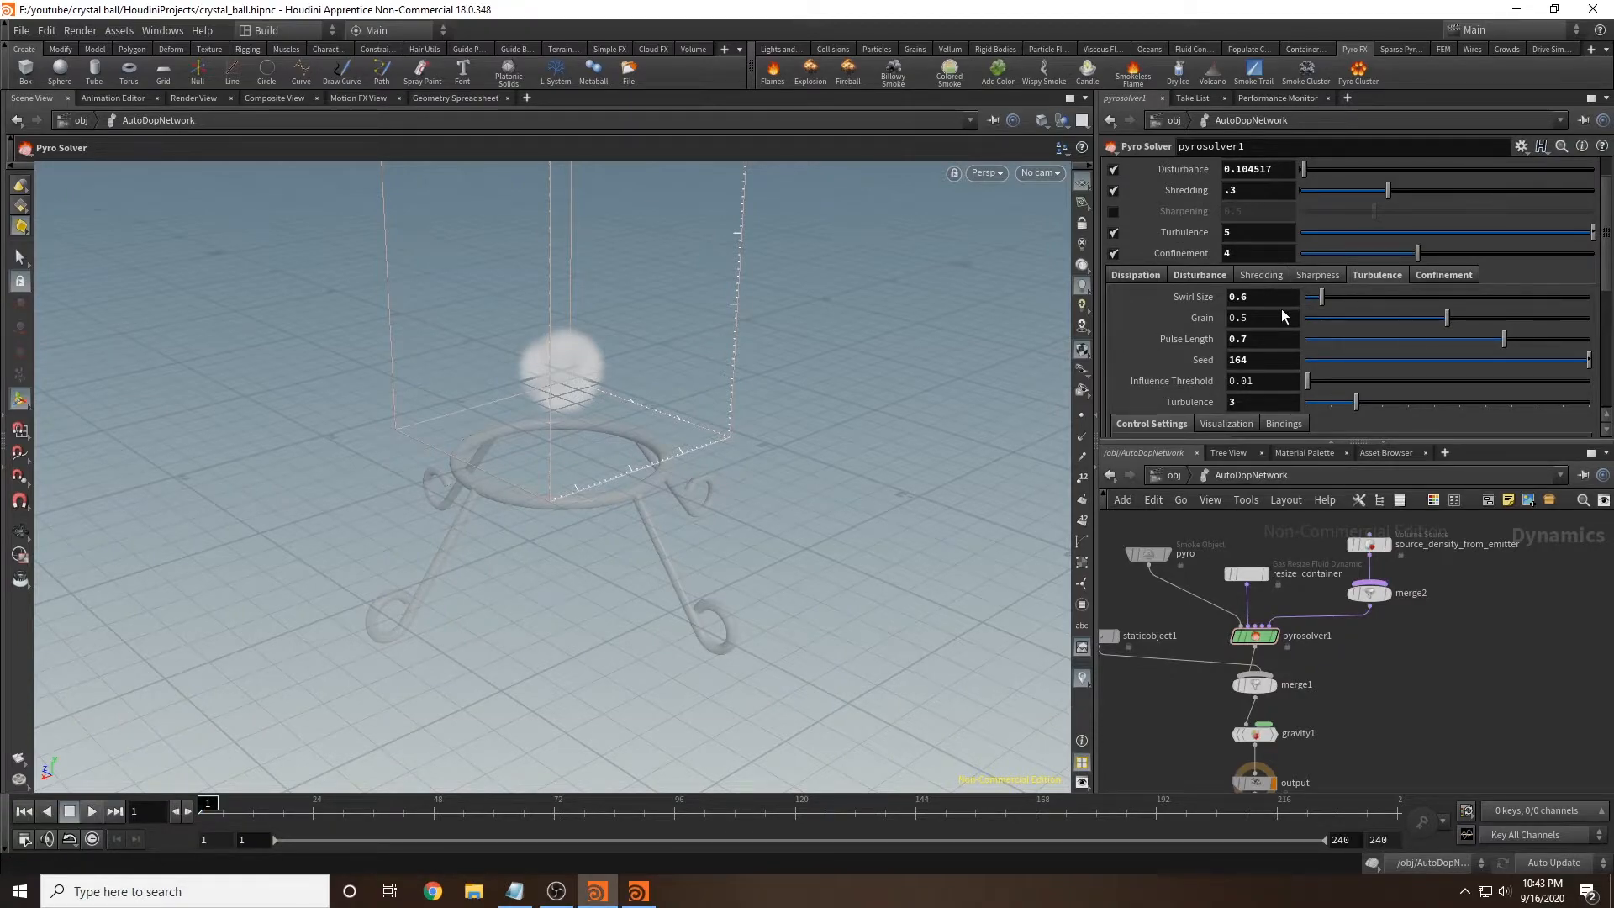
Step: Set the Turbulence value below Influence Threshold in the detailed turbulence settings to 5
left_click(1261, 401)
type("5")
key("Return")
Step: Play the simulation, check from the side how the smoke fills the ball, and scrub back to the start
left_click(92, 811)
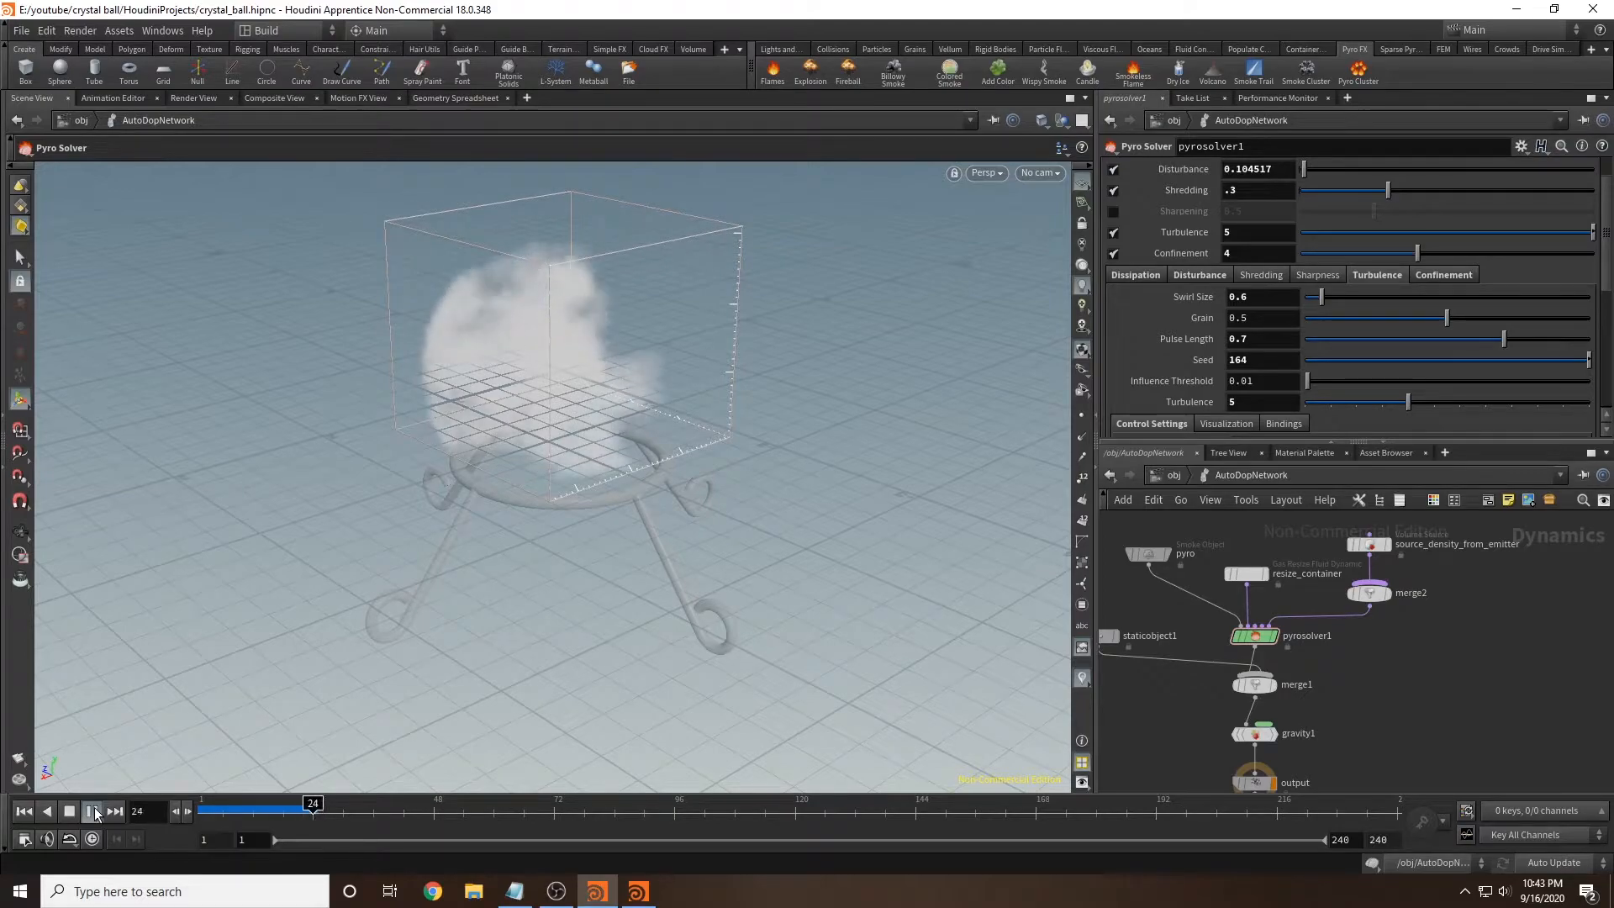
left_click(95, 814)
left_click_drag(602, 714, 613, 620, "alt")
left_click_drag(532, 809, 454, 809)
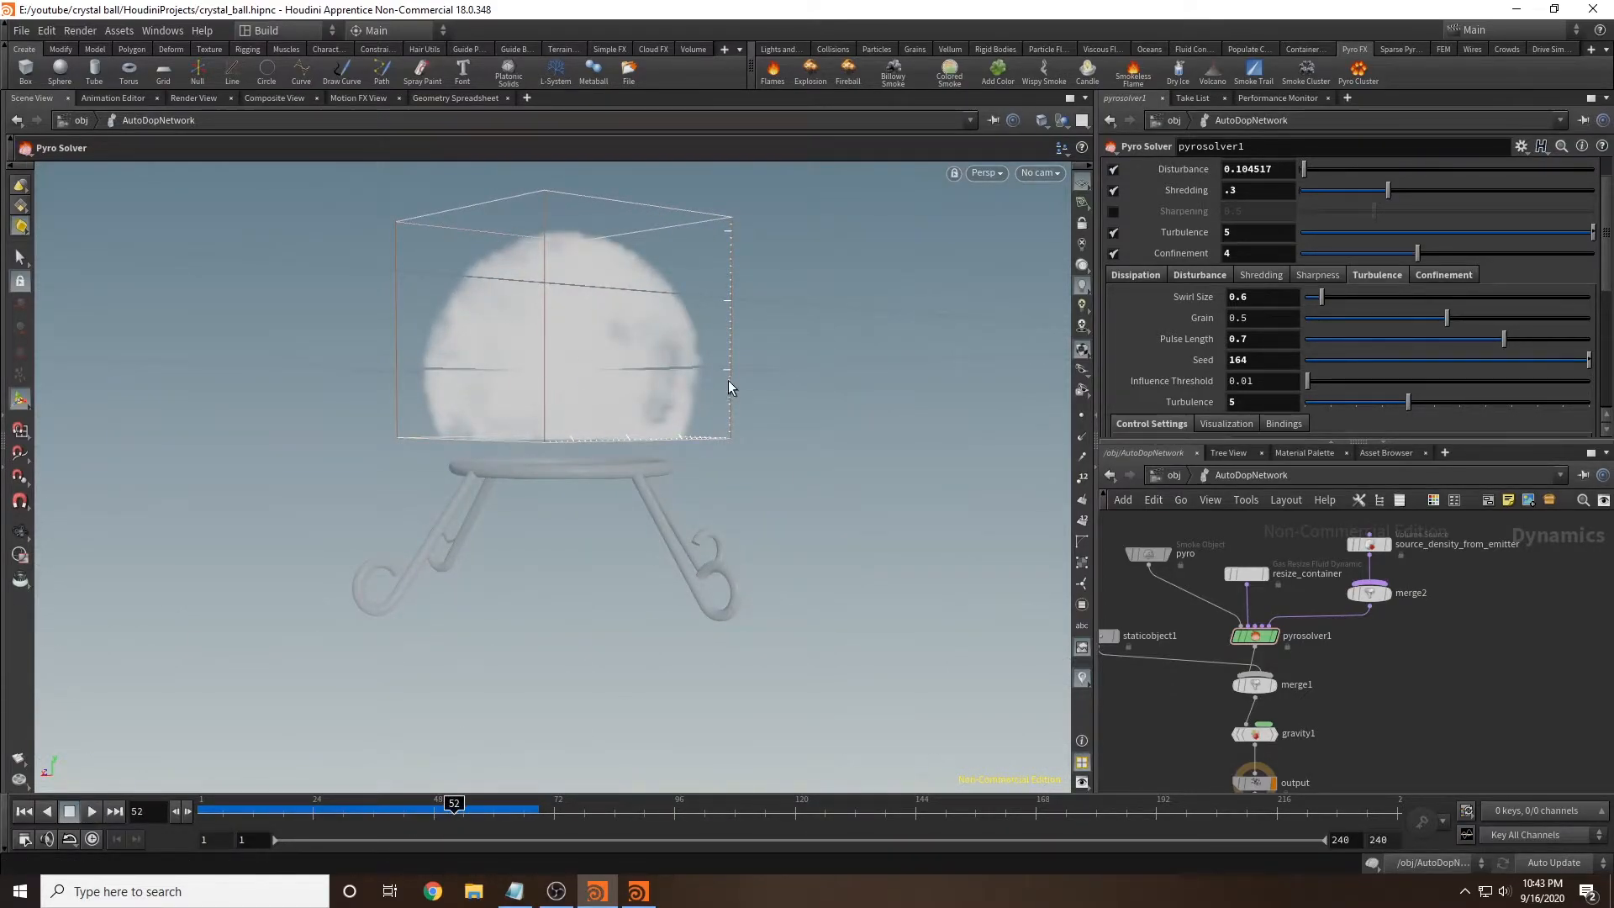
left_click_drag(340, 807, 256, 796)
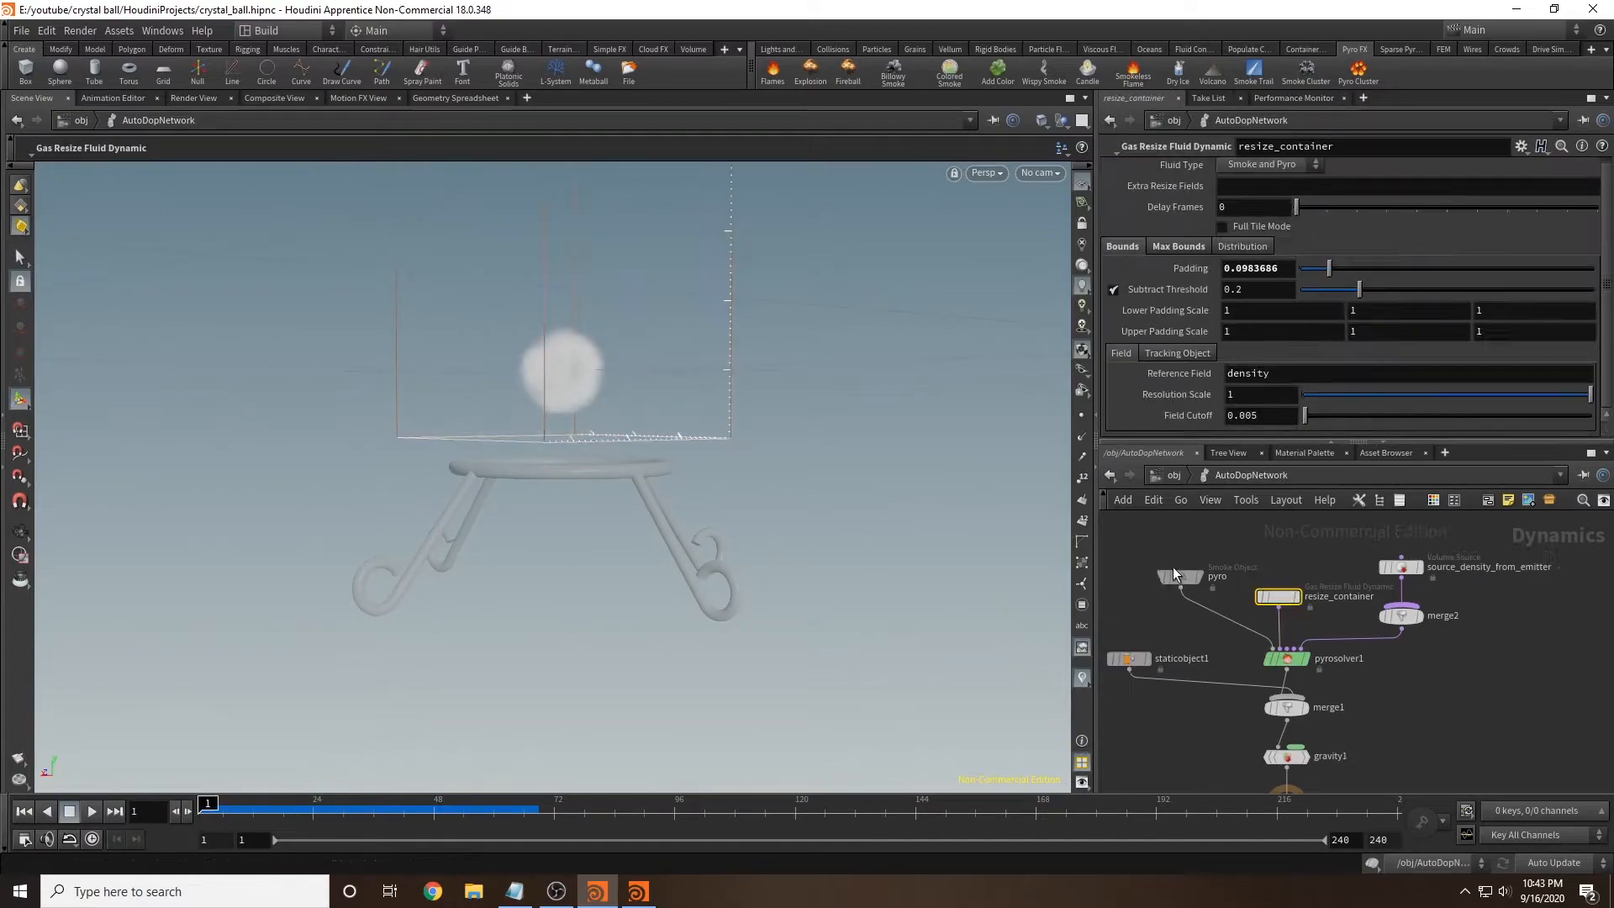
Step: Extend the pyro smoke object's container downward past the rack's ring, to a height of about 3.02
left_click(1178, 576)
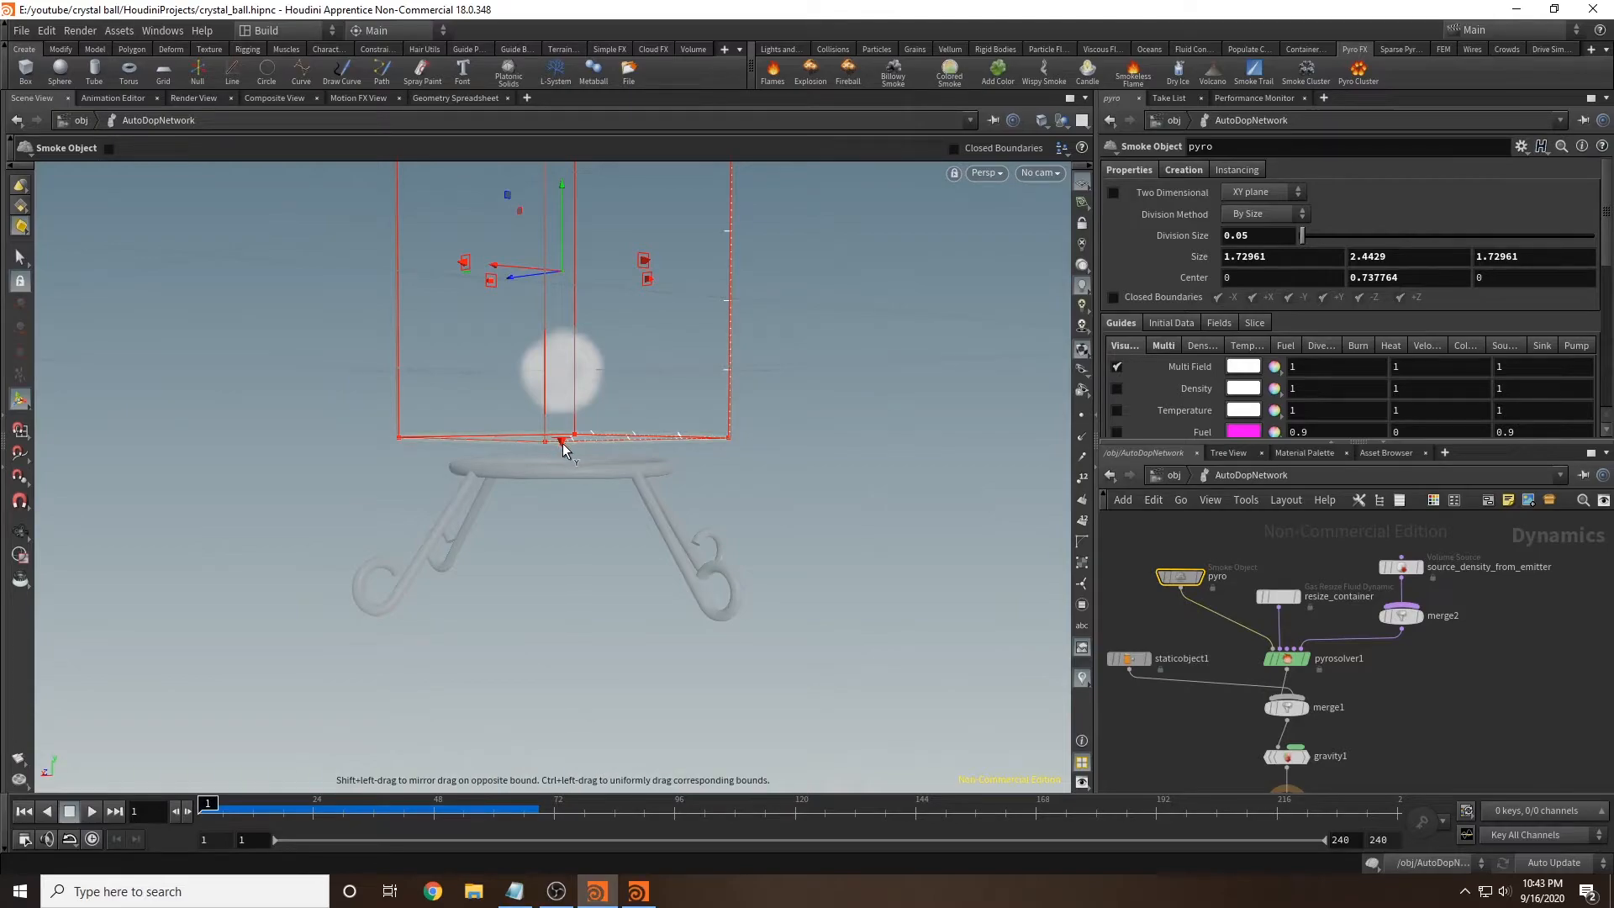
left_click_drag(562, 442, 587, 535)
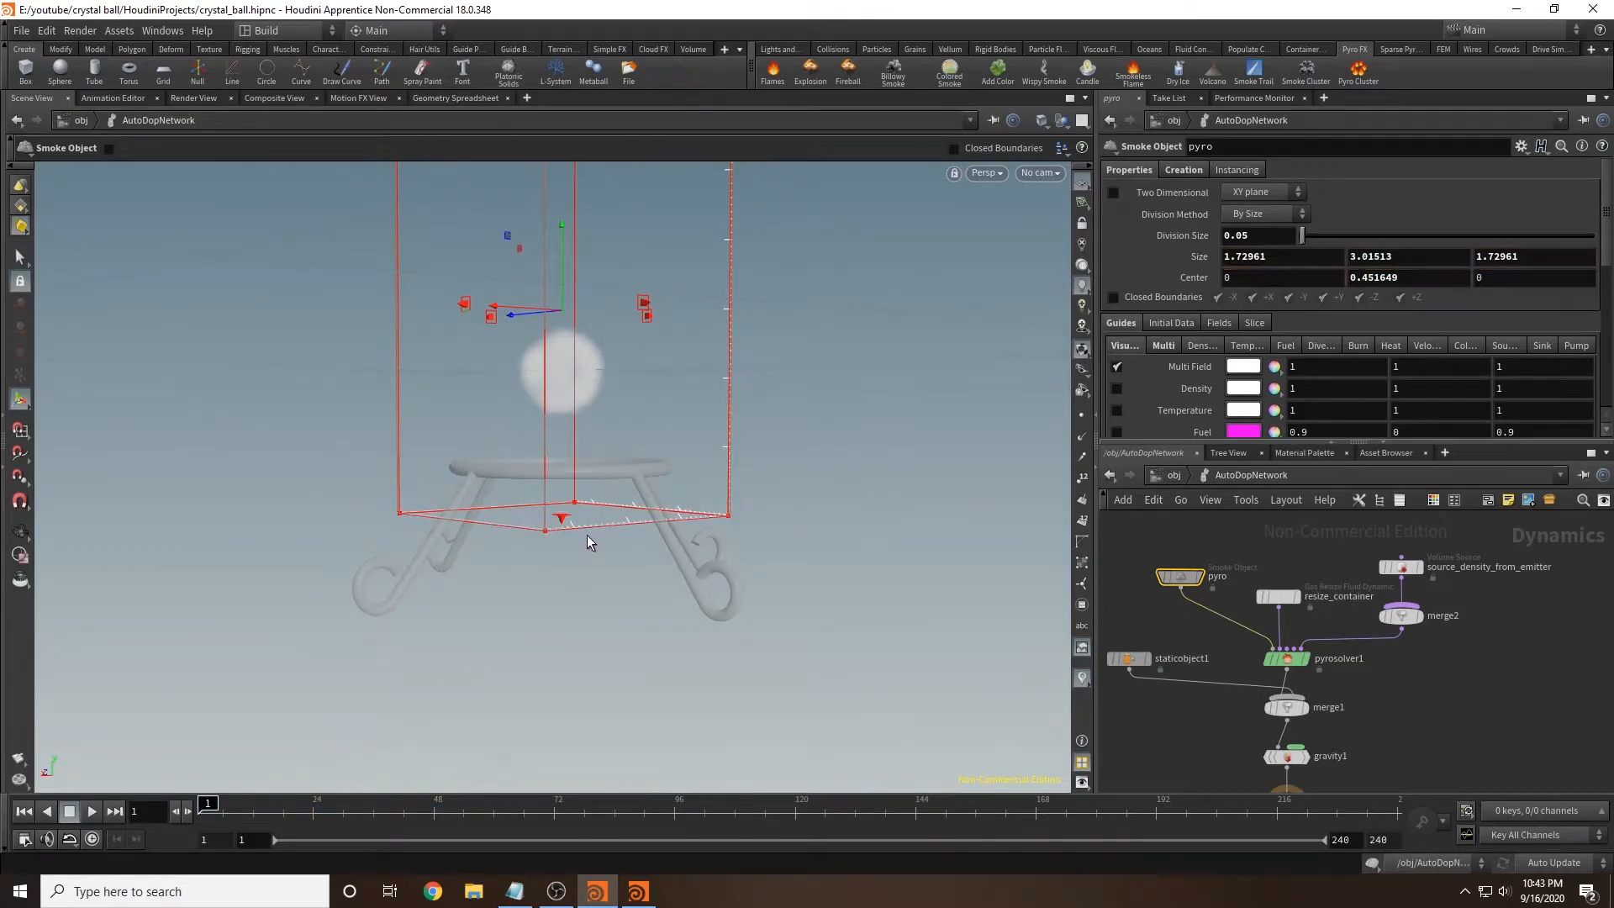
scroll(861, 378, "down", 2)
middle_click_drag(869, 381, 817, 530, "alt")
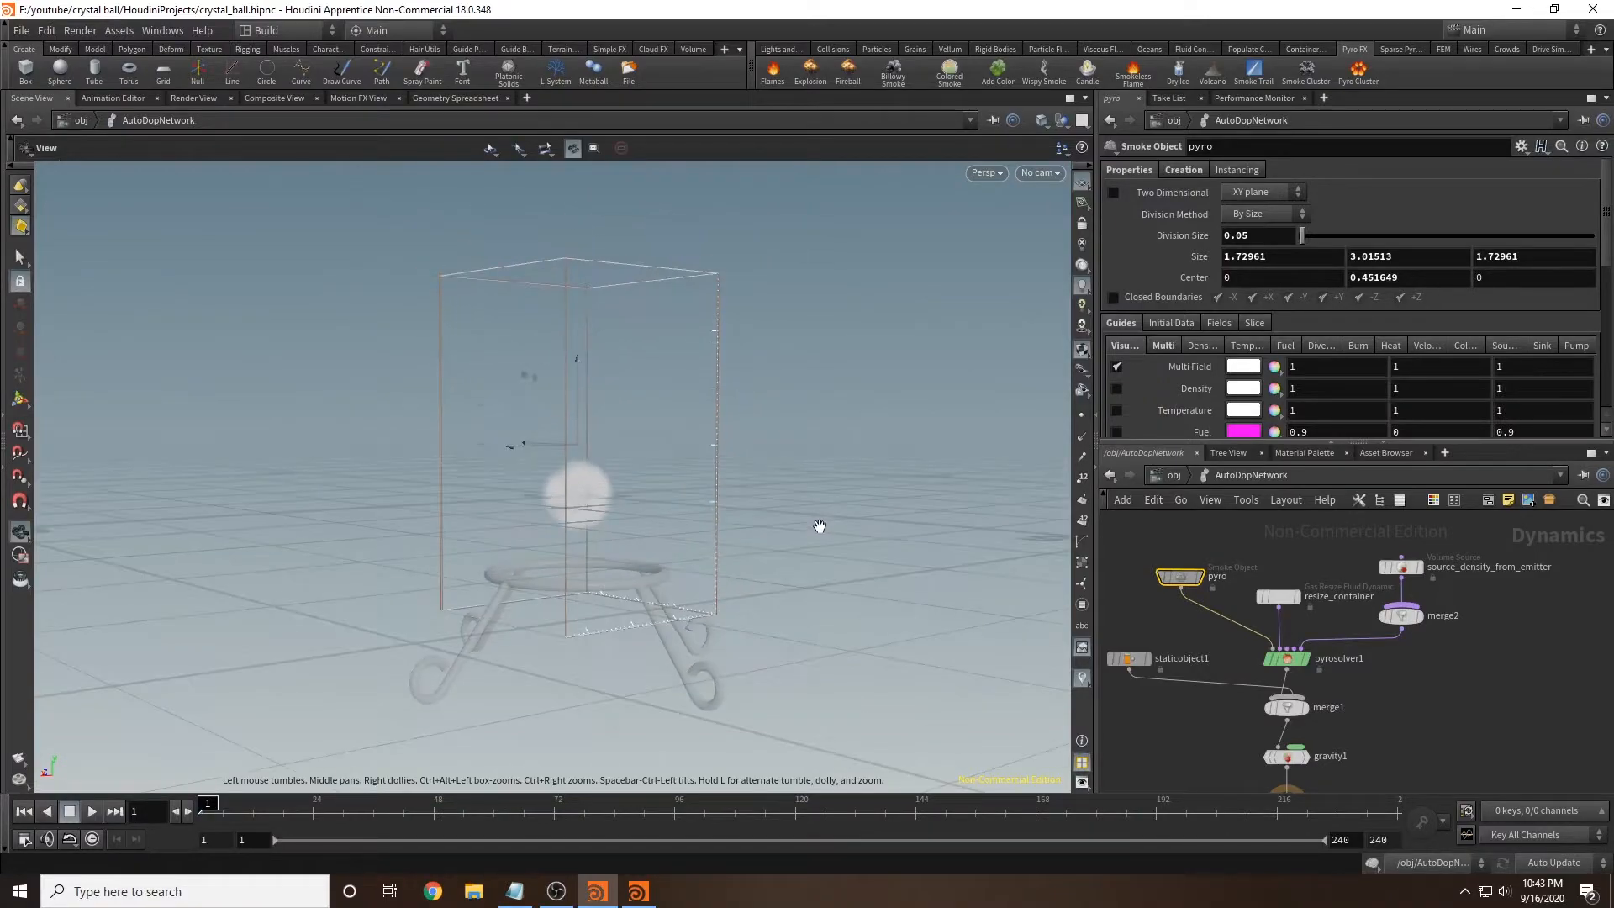
Step: Select the resize_container node, replay the simulation and scrub the early frames to examine the smoke against the container bounds
left_click(1285, 597)
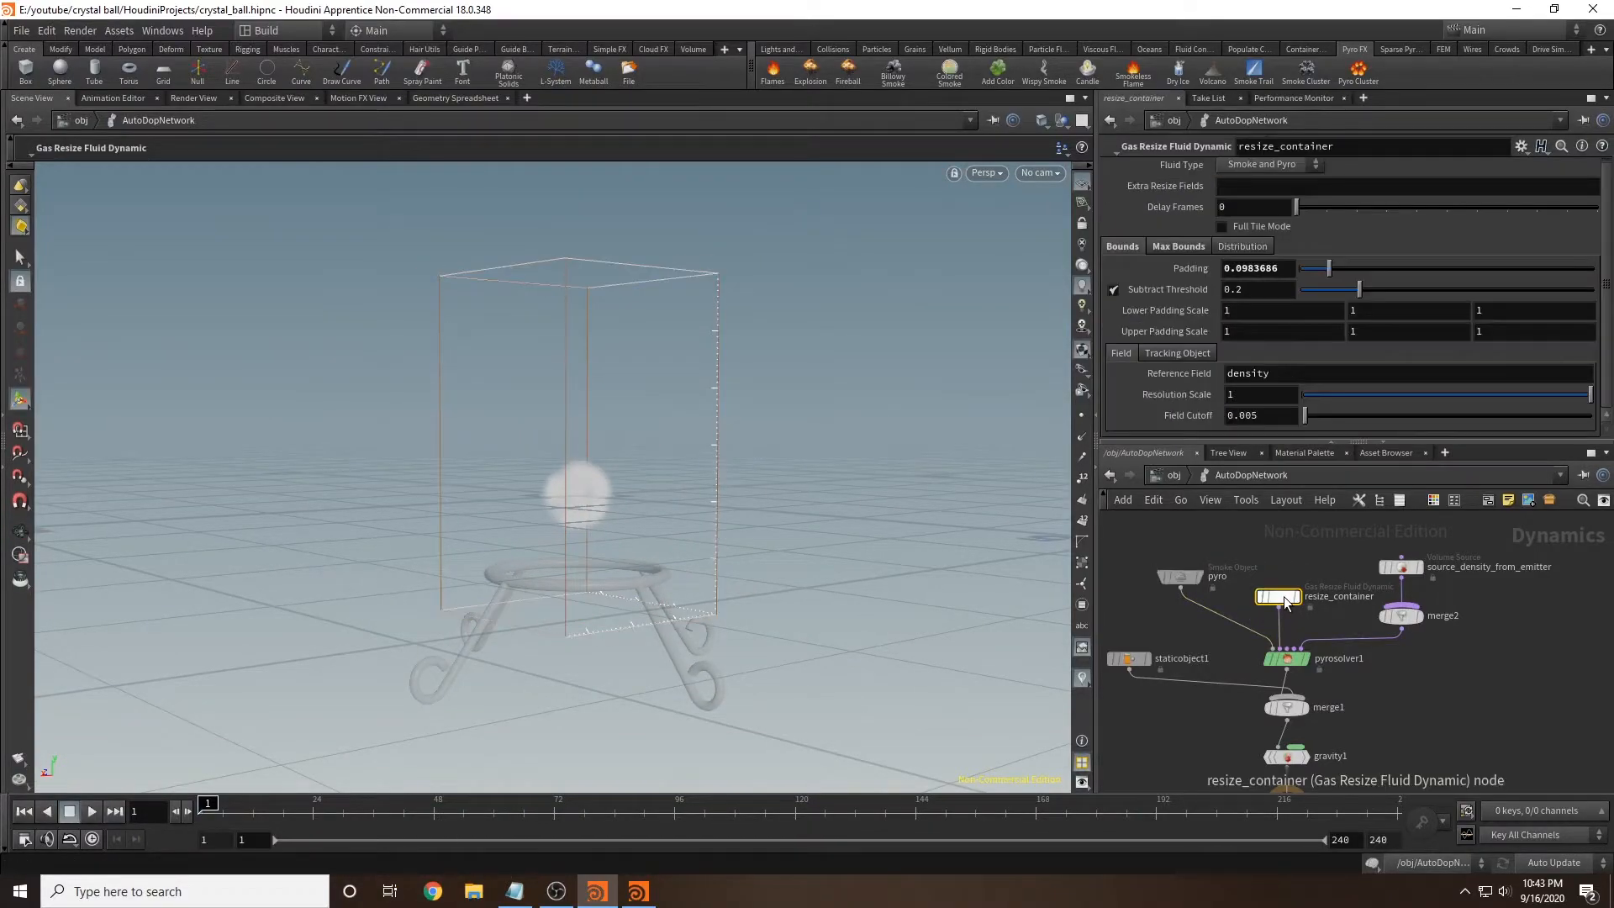
left_click(89, 816)
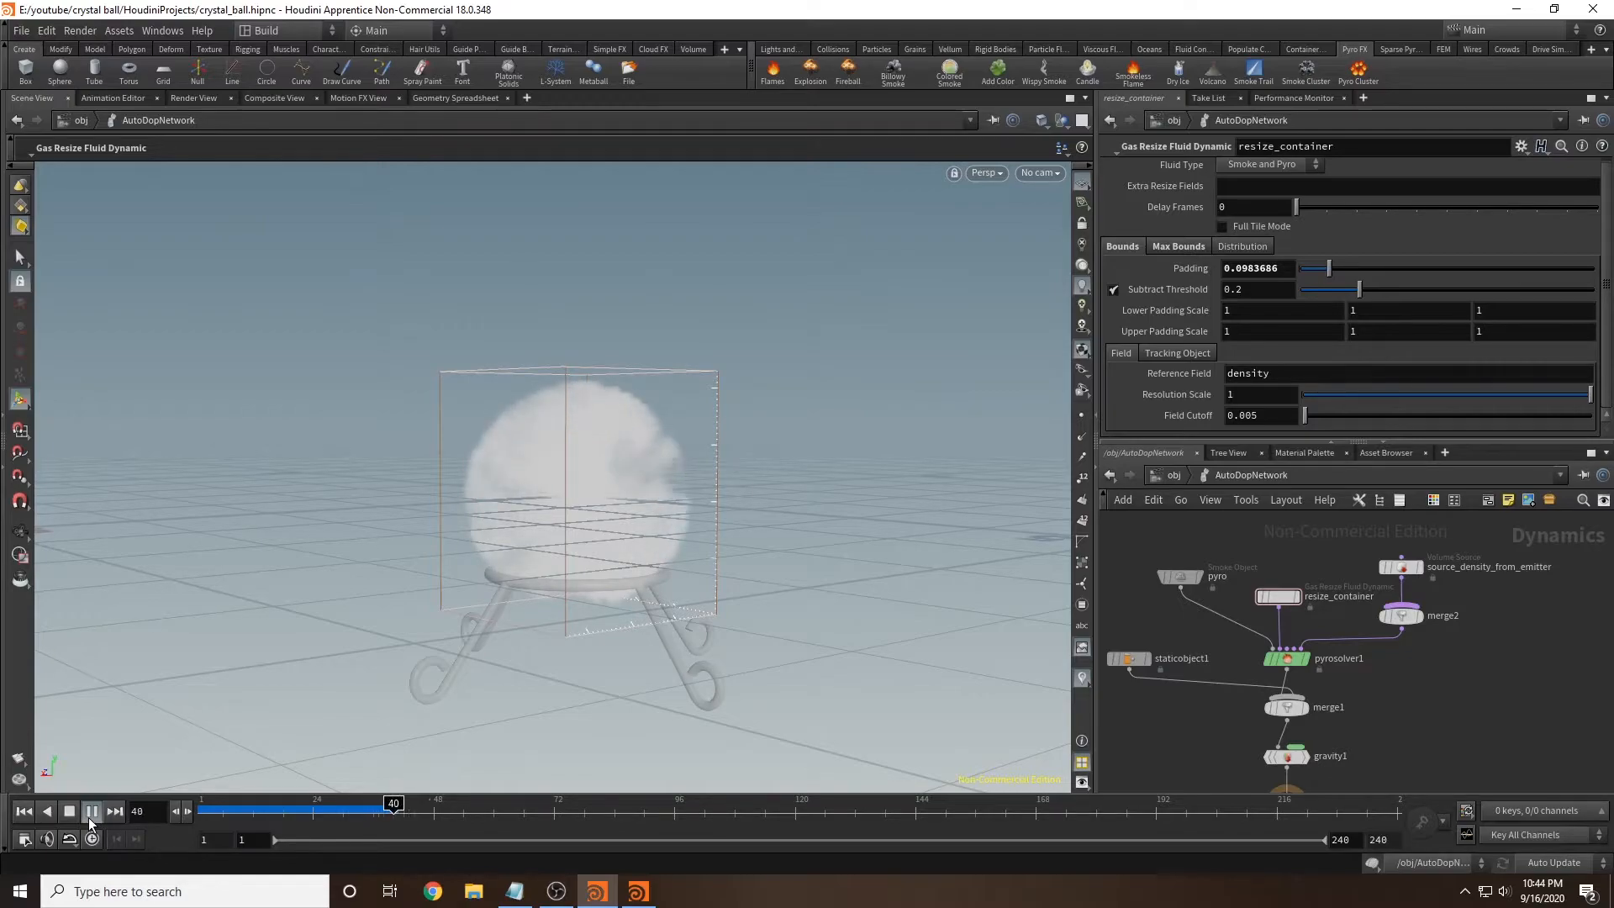
left_click(211, 805)
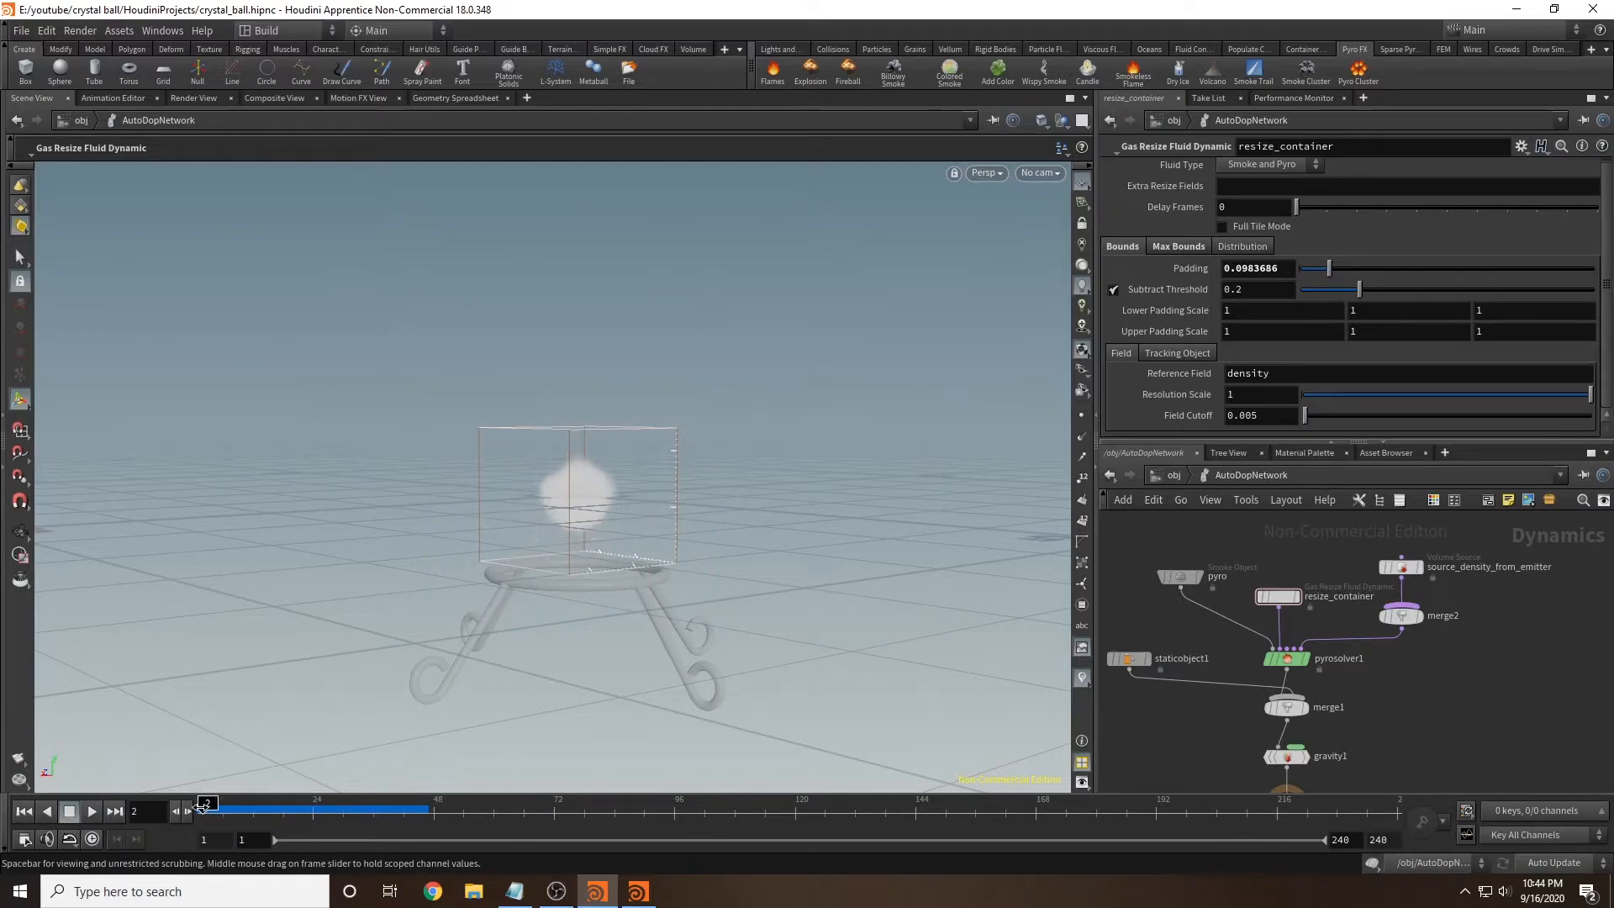
left_click_drag(212, 805, 234, 804)
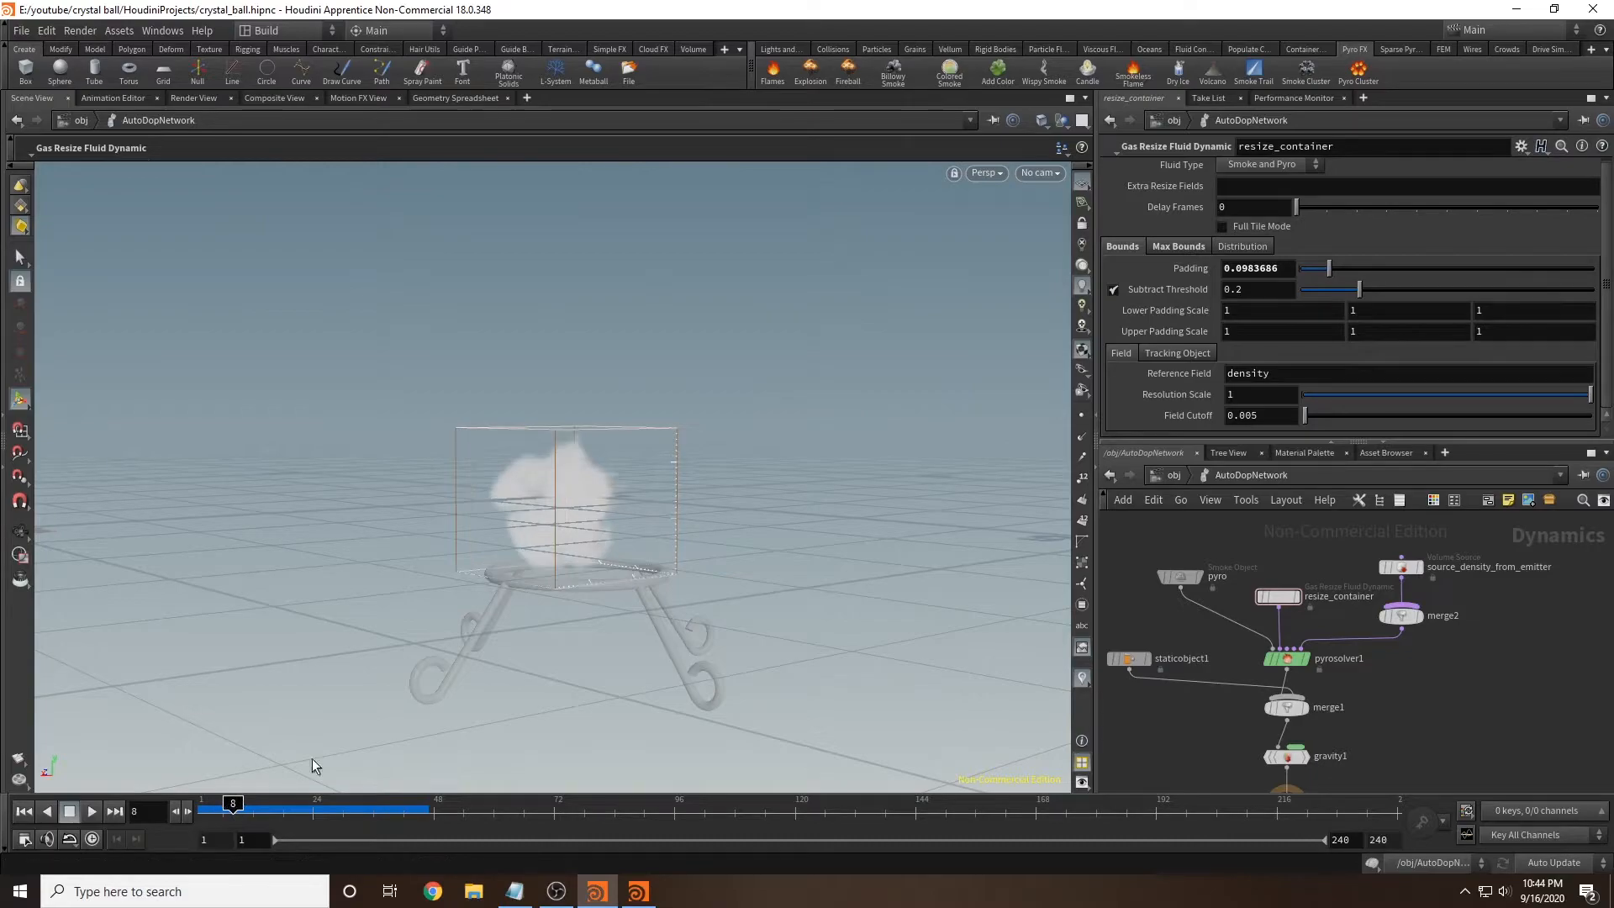
left_click_drag(814, 458, 654, 597)
scroll(706, 553, "up", 6)
left_click_drag(242, 811, 252, 811)
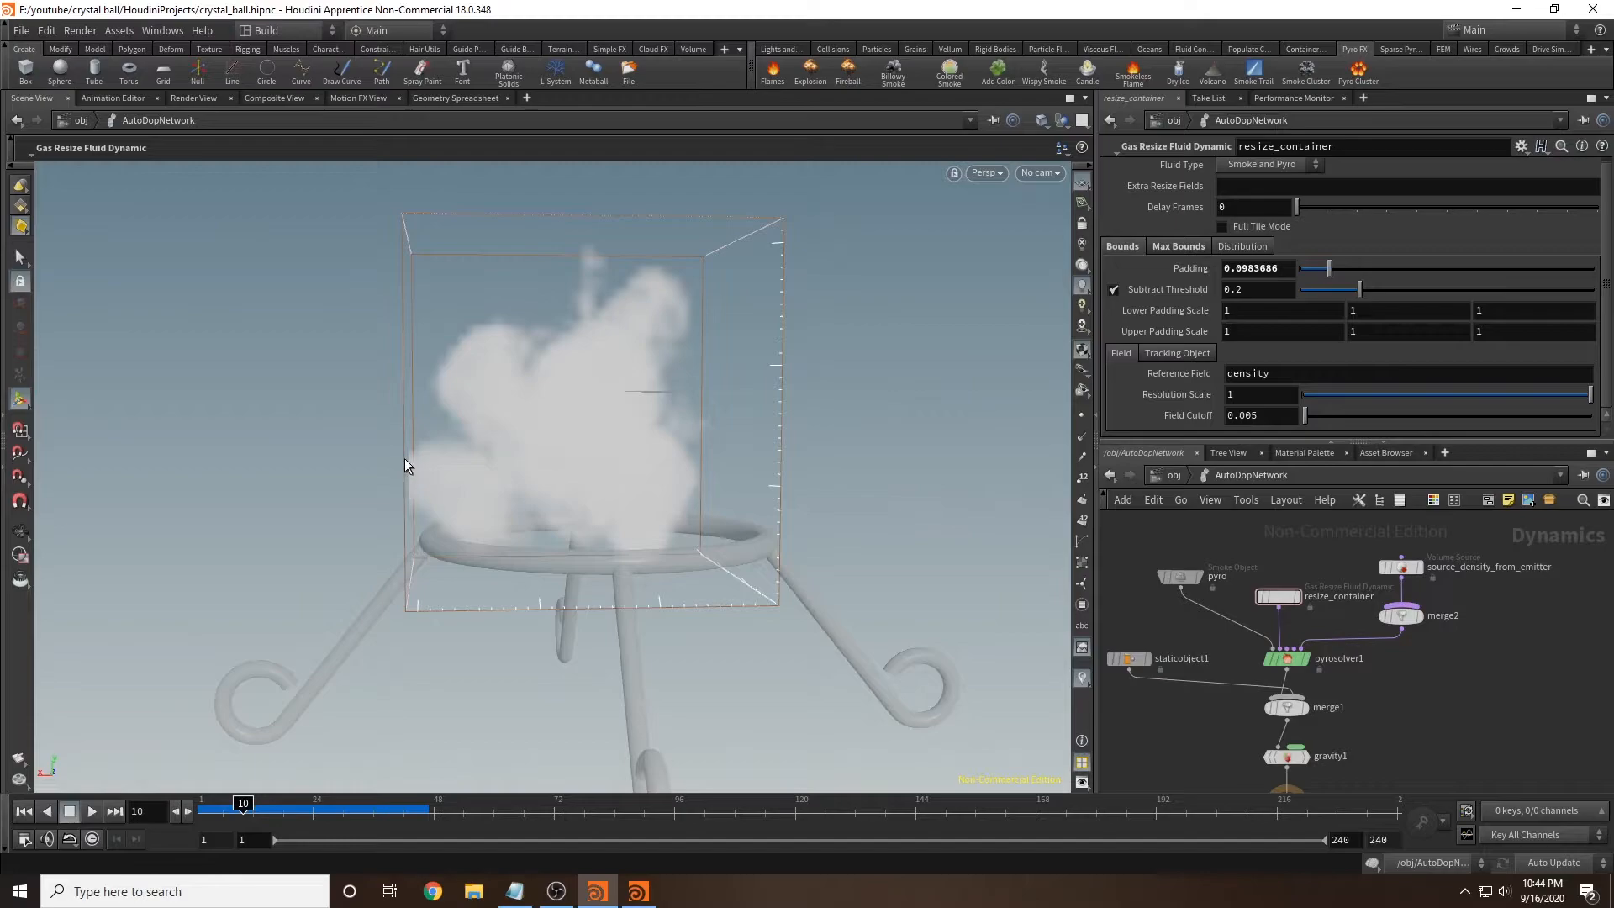
left_click_drag(243, 808, 202, 810)
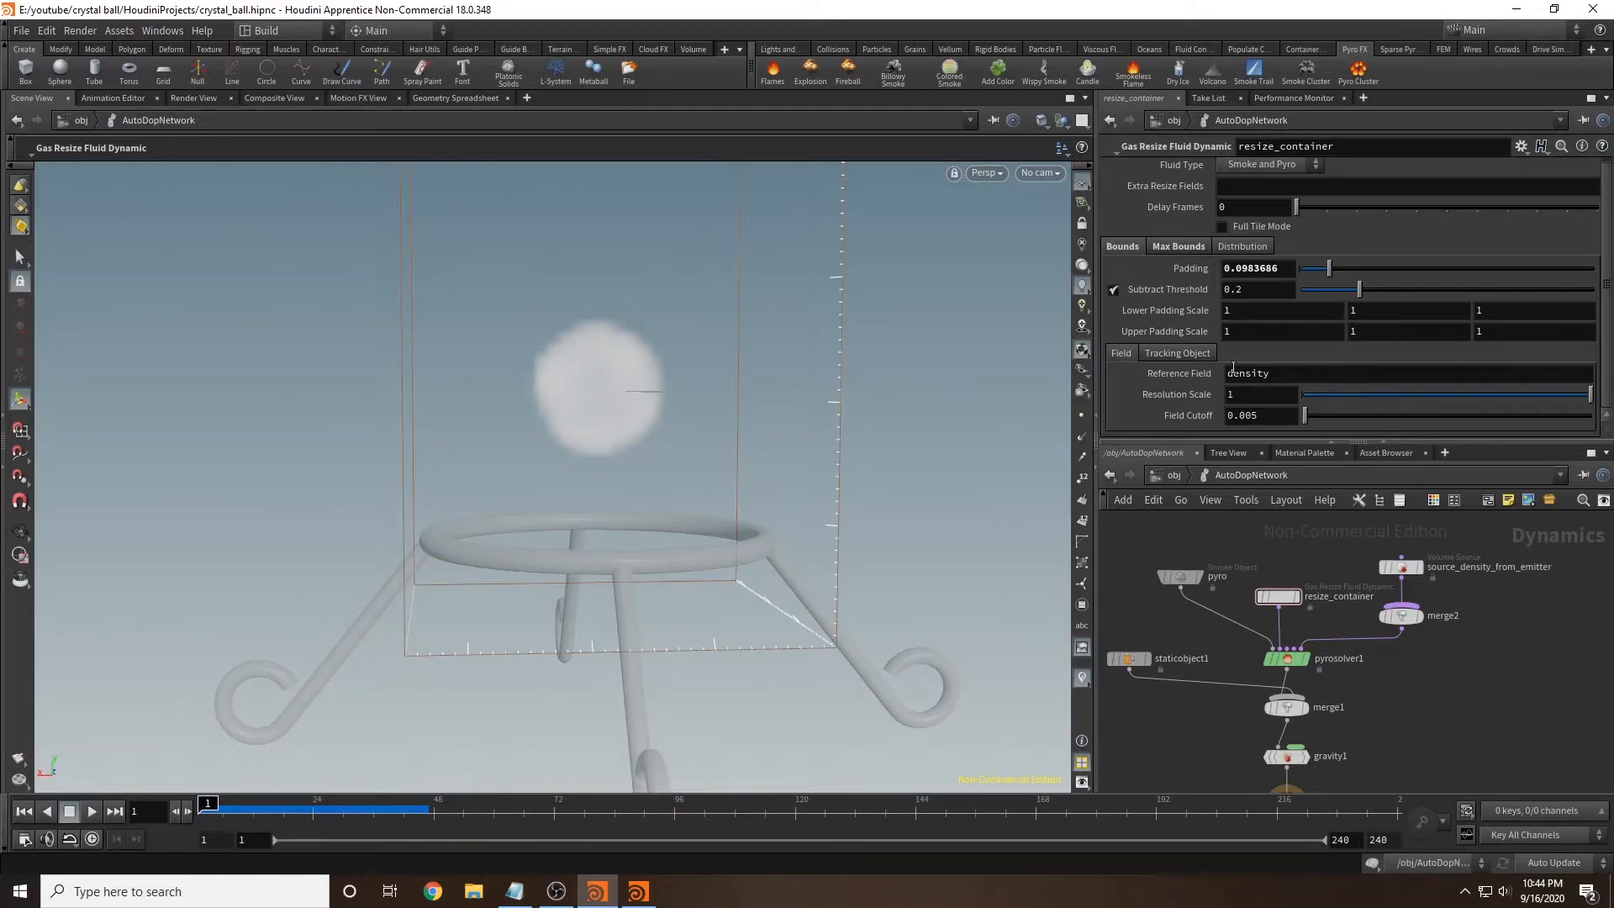
Step: Set the resize_container node's bounds Padding to 0.2
double_click(1278, 269)
type("2")
key("Return")
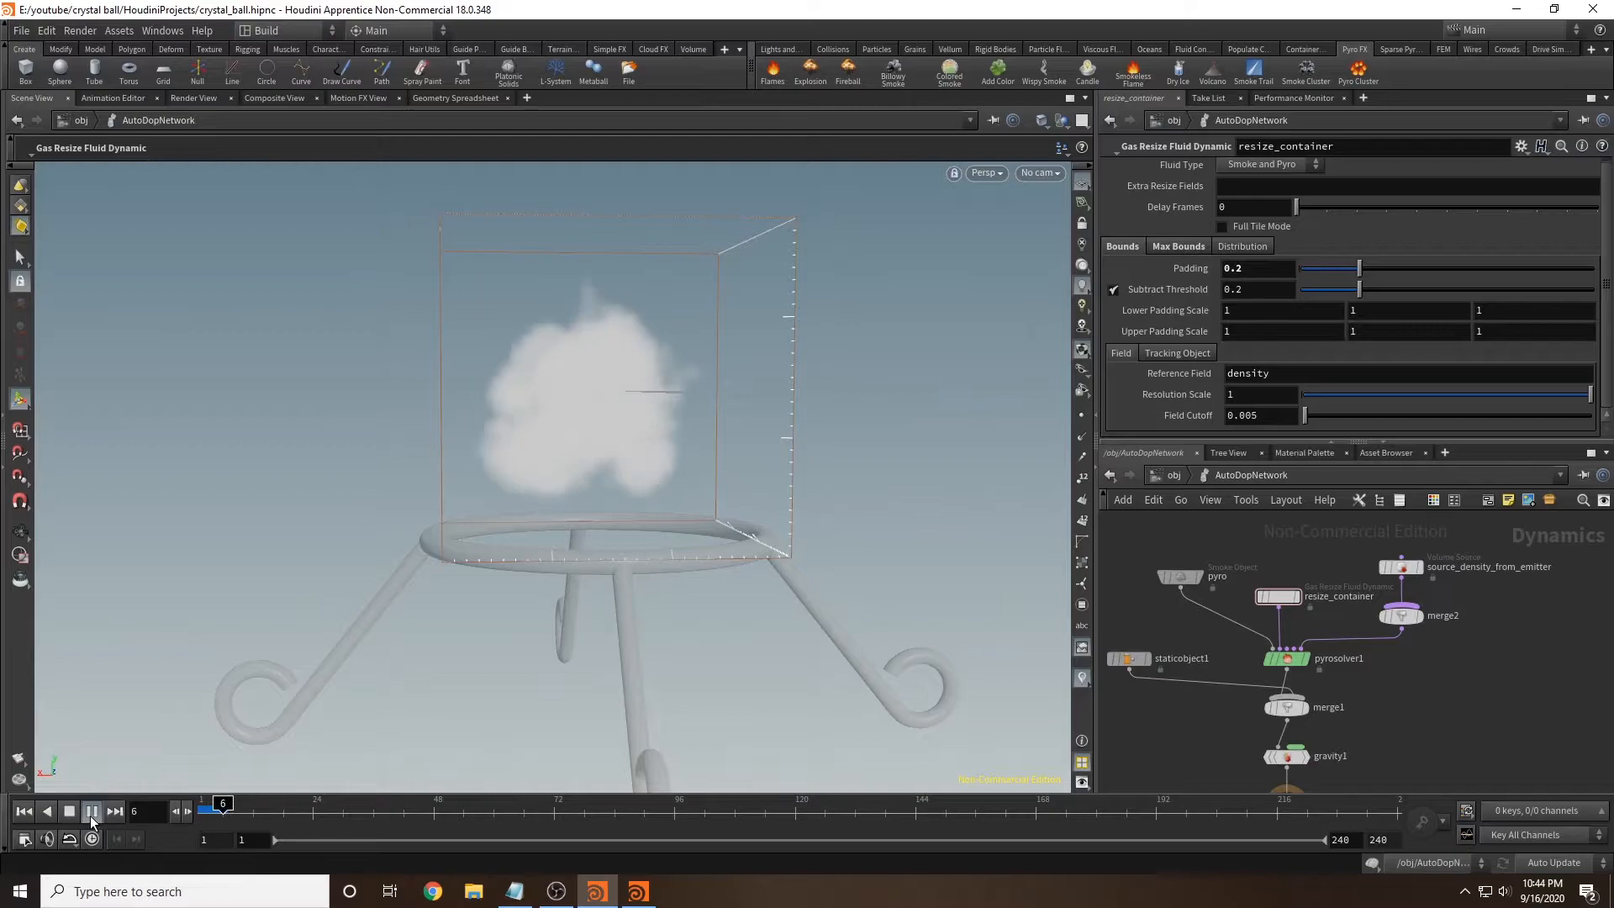
Step: Scrub the simulated frames to examine the smoke against the resized container bounds, and return to the first frame
left_click(271, 803)
left_click_drag(270, 802, 323, 803)
left_click_drag(595, 522, 686, 548, "alt")
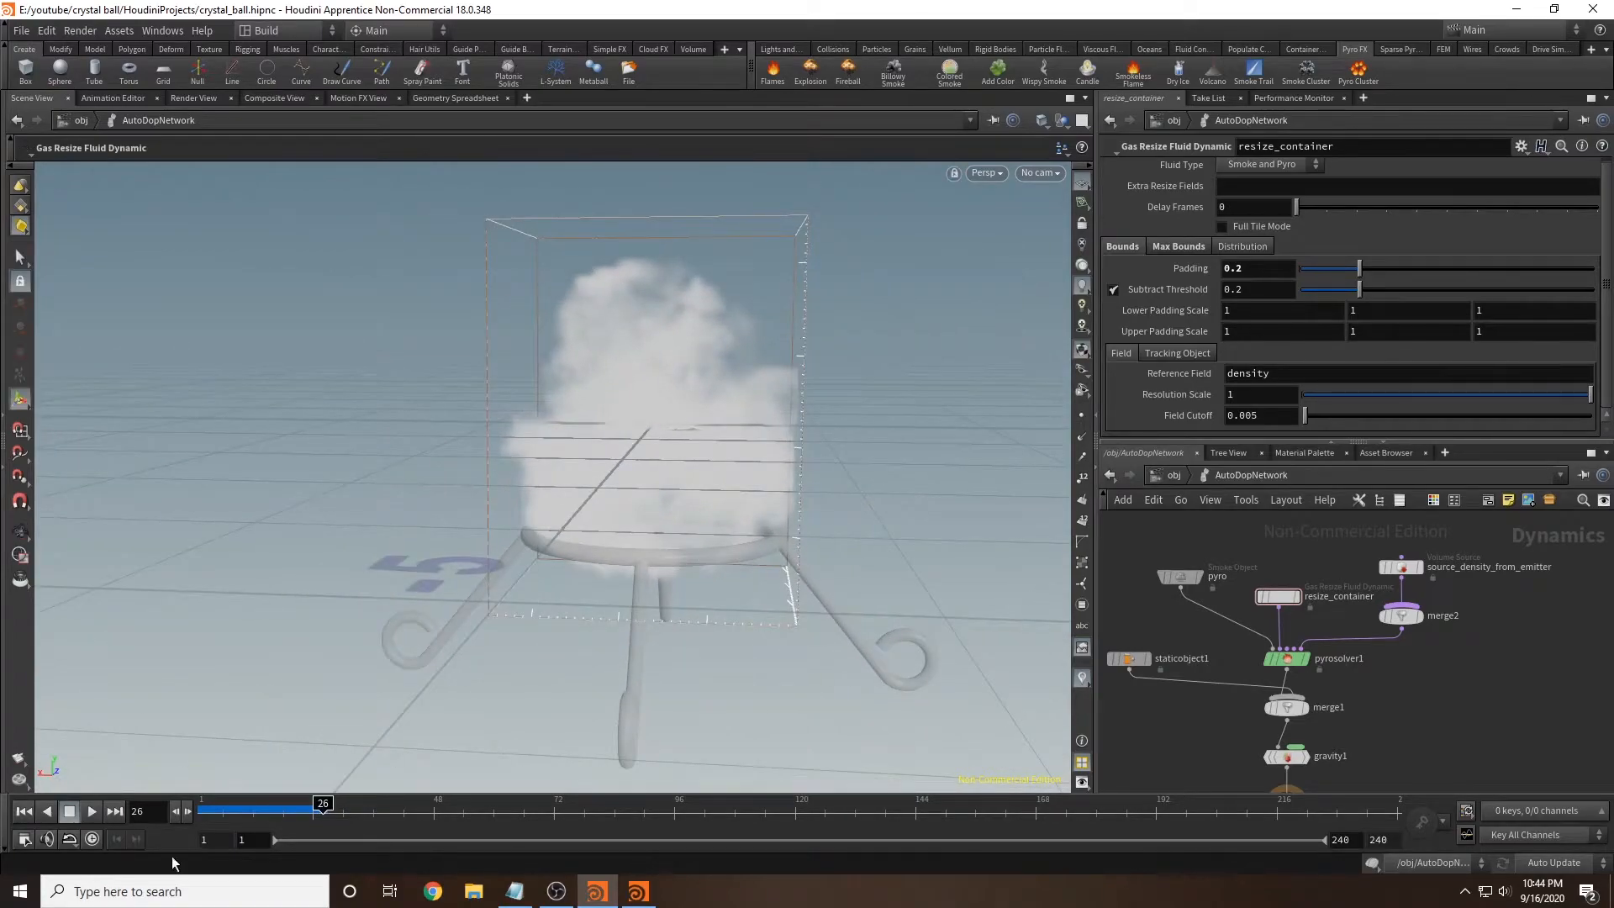
left_click_drag(216, 810, 199, 810)
Step: Widen the pyro smoke object's container on its horizontal sides to a size of about 2.41 in X and 2.30 in Z
left_click(1180, 580)
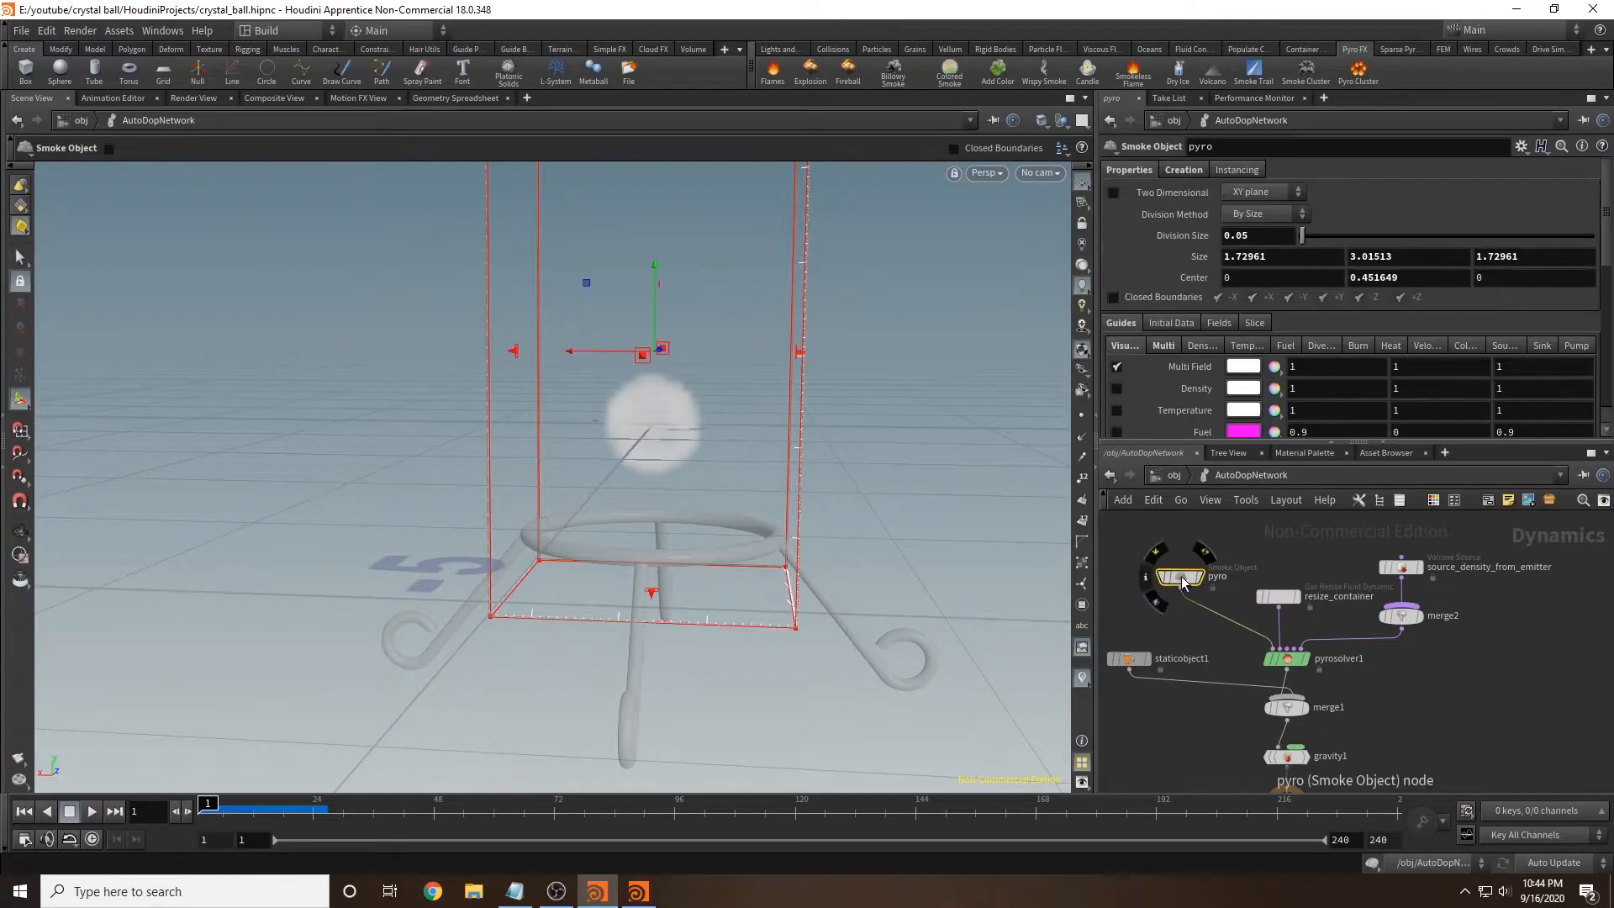
left_click_drag(437, 348, 429, 348)
left_click_drag(799, 353, 840, 357)
left_click_drag(647, 492, 887, 568, "alt")
left_click_drag(717, 430, 754, 435)
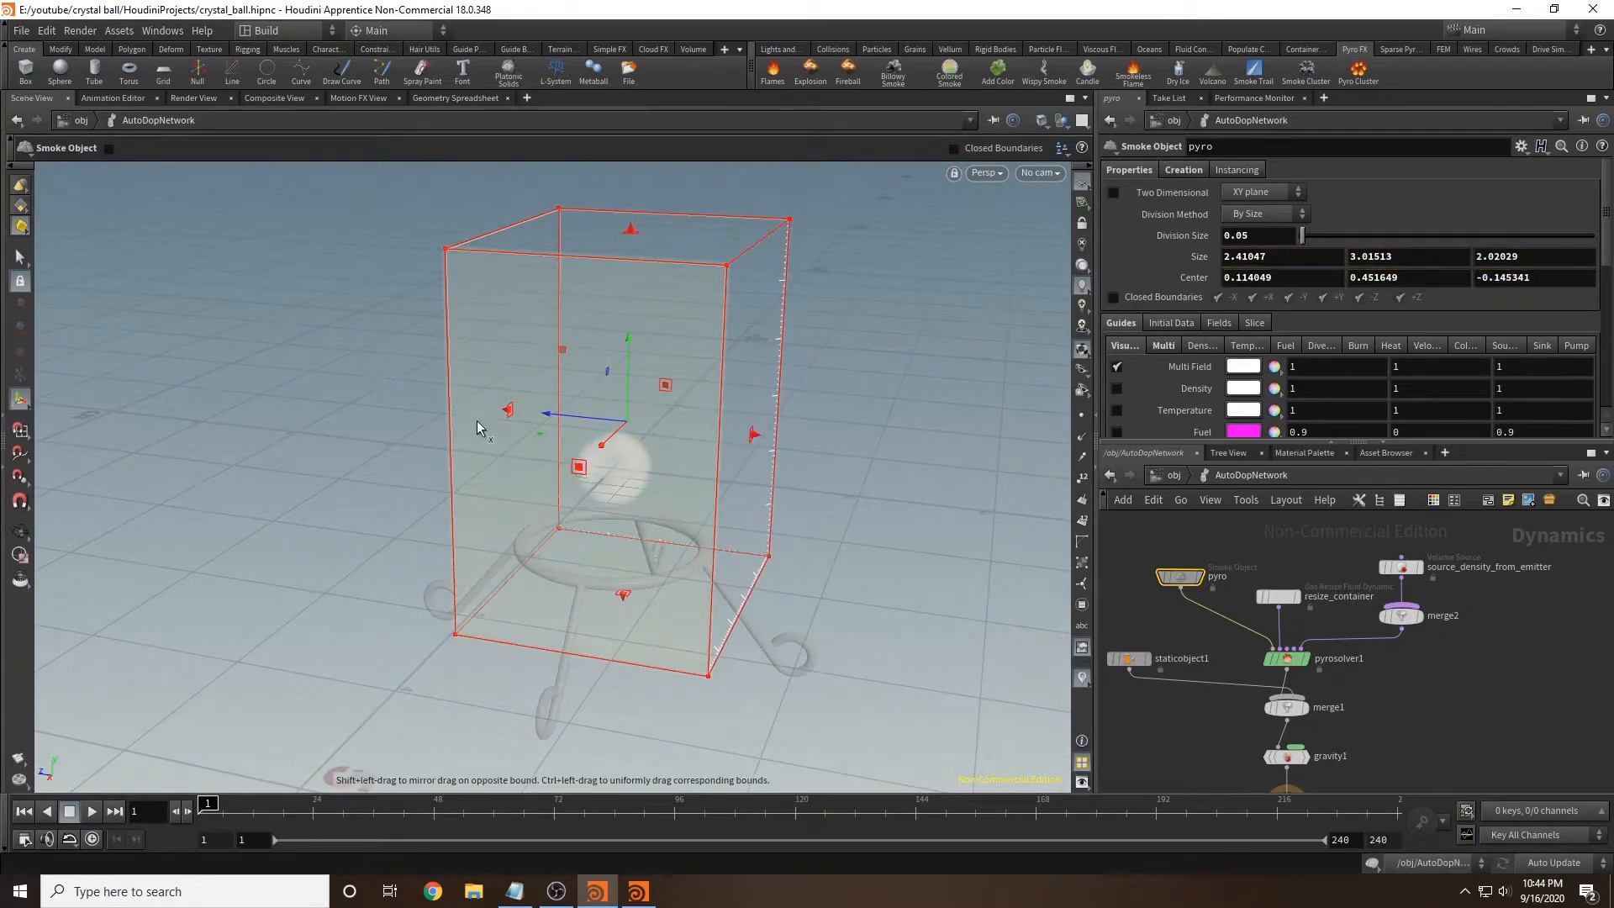
left_click_drag(472, 406, 465, 406)
left_click_drag(694, 494, 728, 499, "alt")
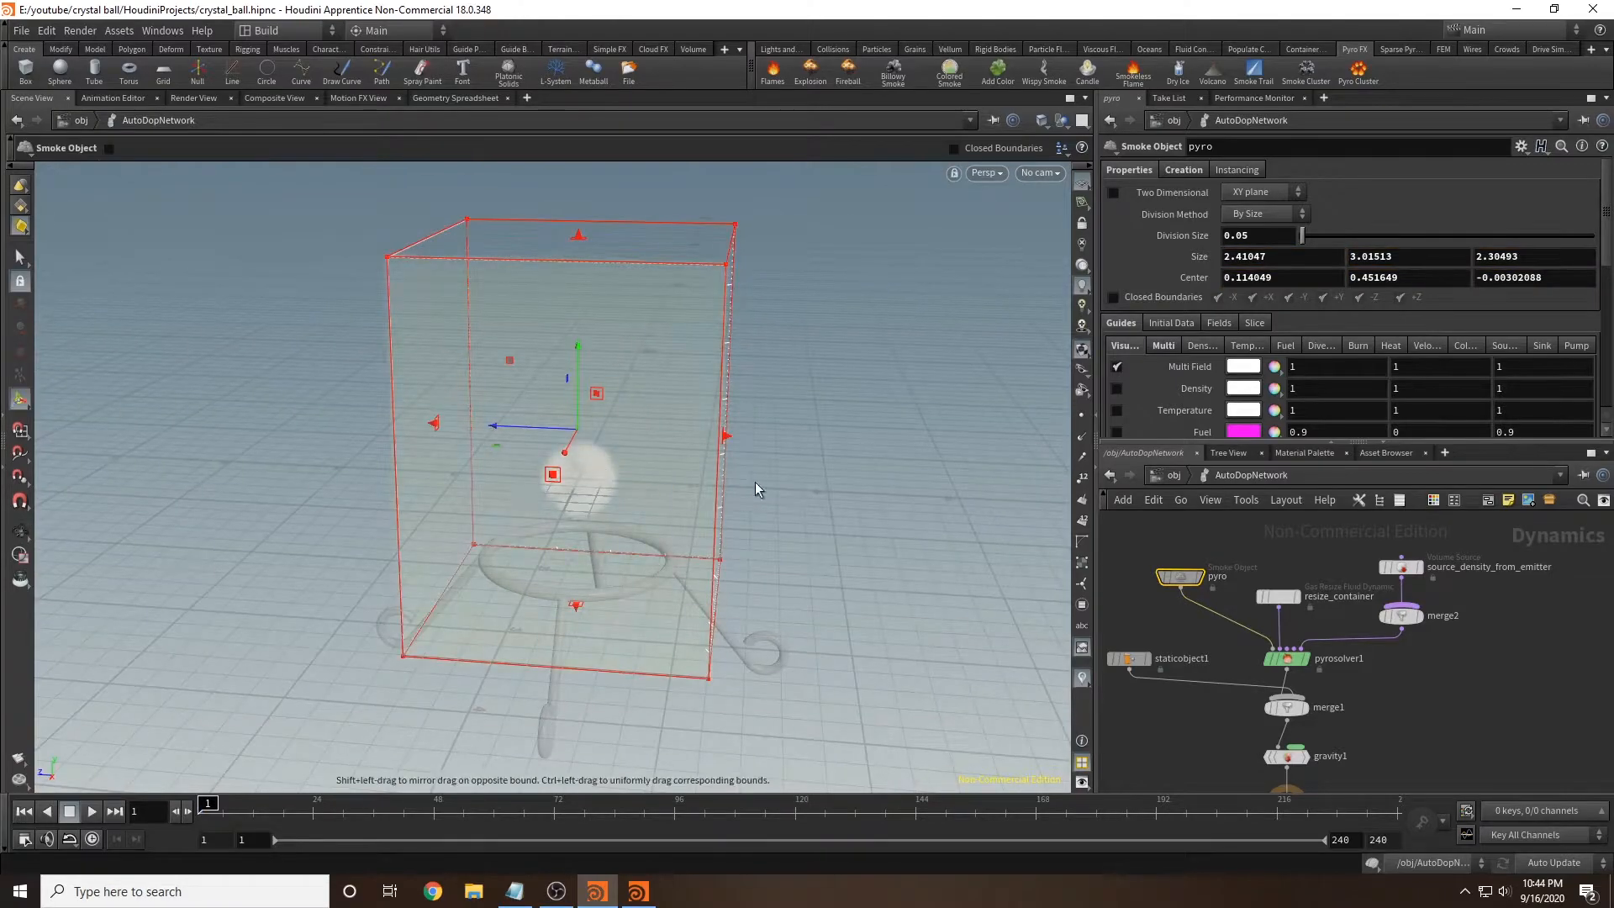
left_click_drag(955, 472, 732, 481, "alt")
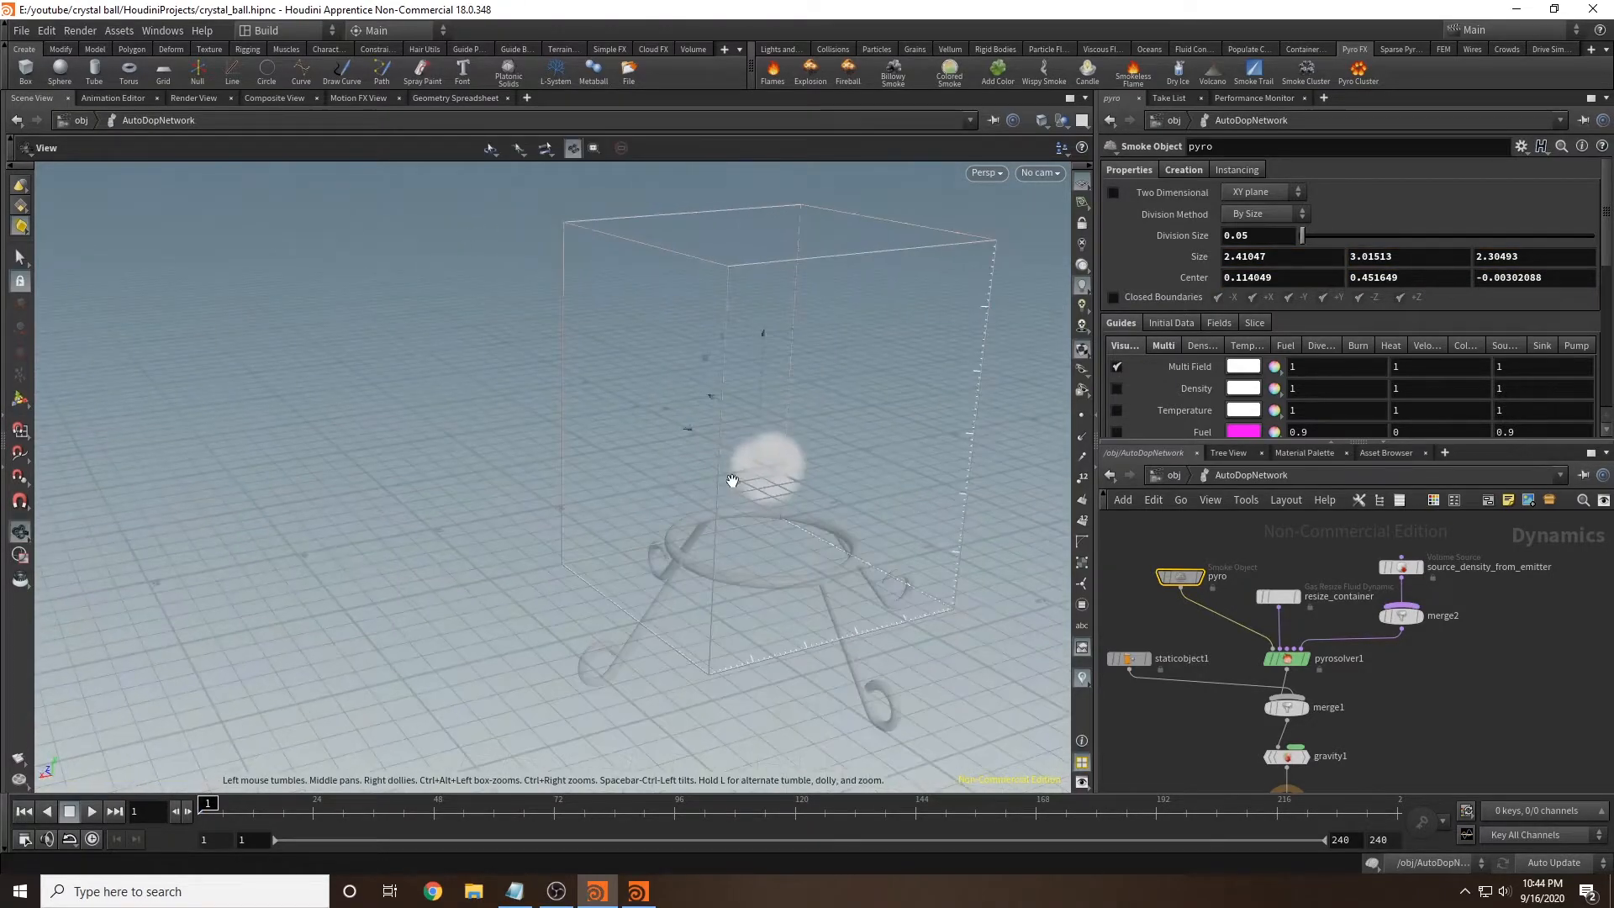
left_click_drag(832, 489, 437, 408)
left_click_drag(564, 592, 568, 538)
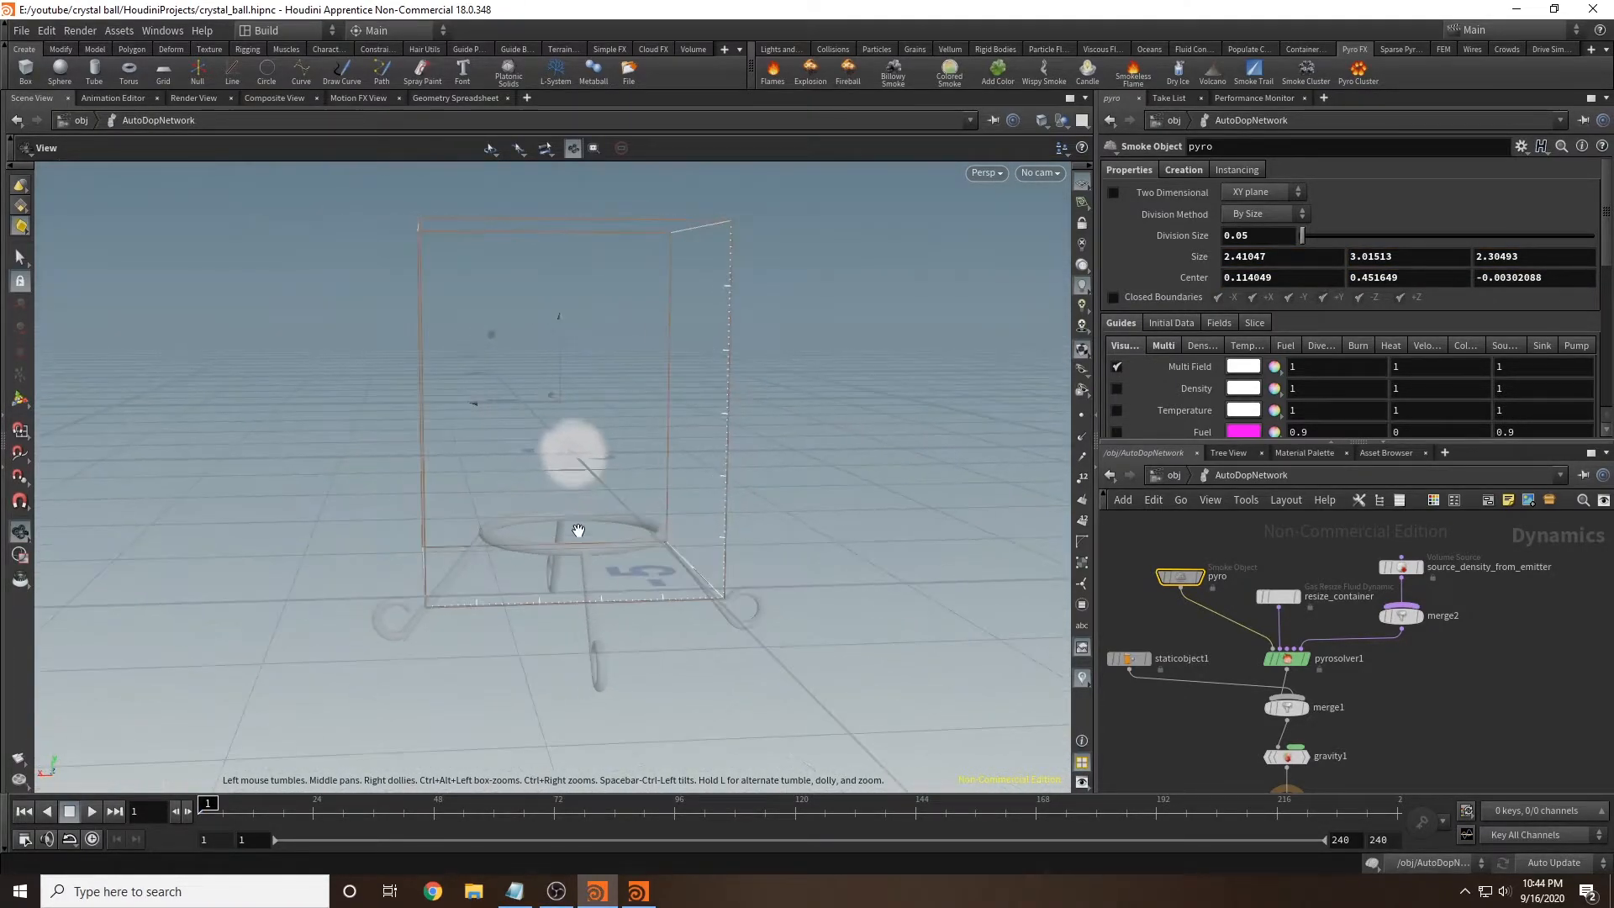
key("Return")
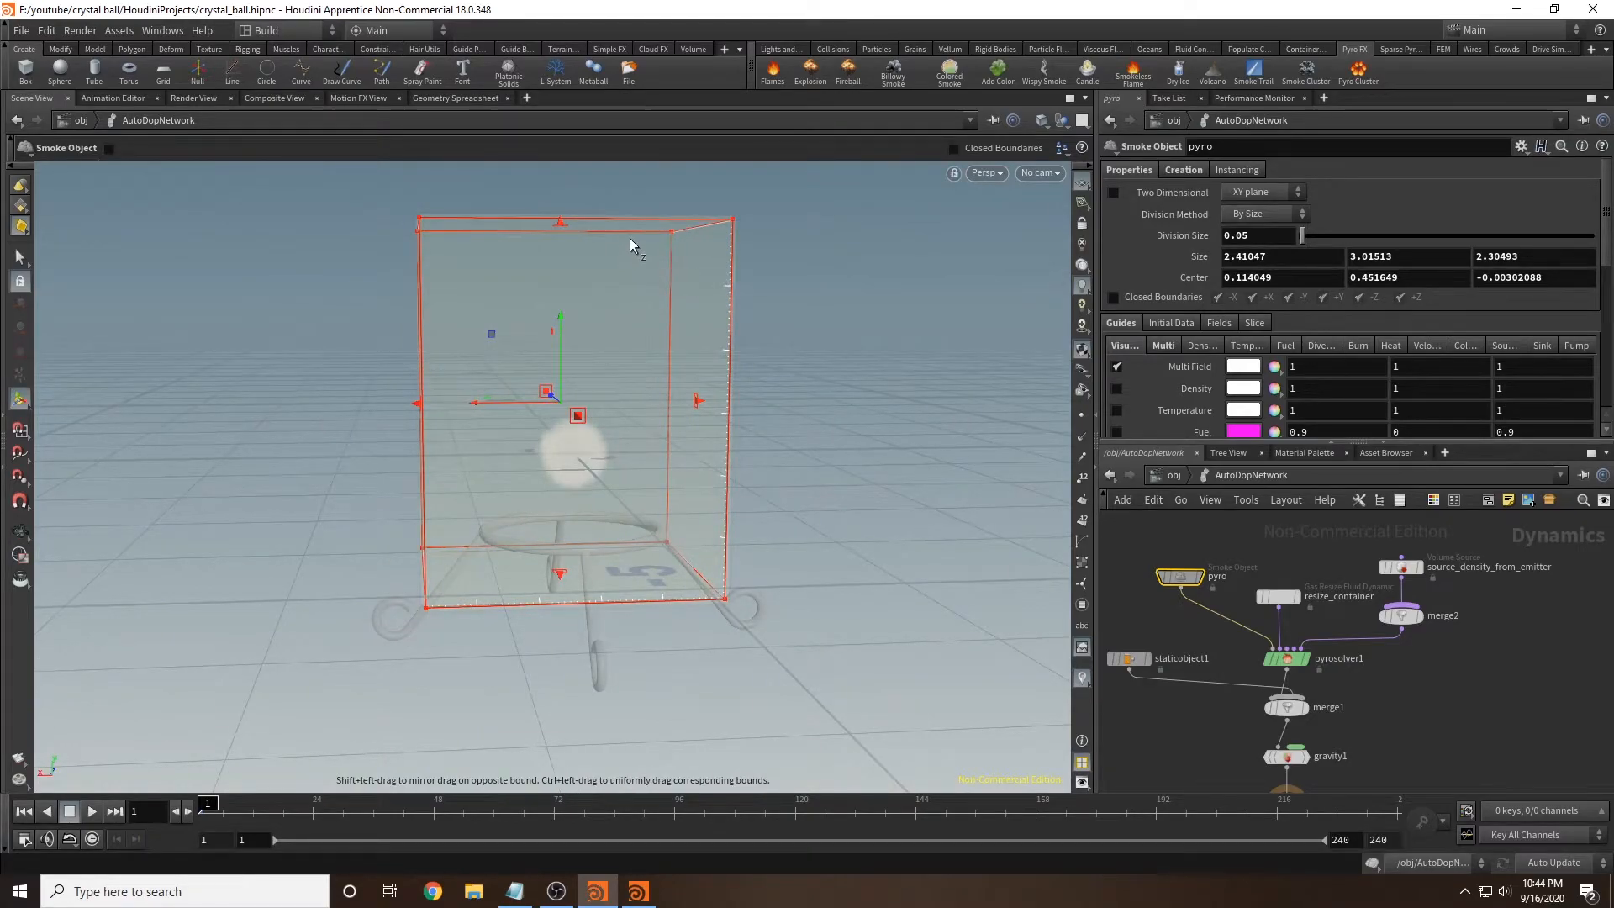
Step: Replay the simulation and examine the early smoke from several sides against the pyro and resize_container bounds
left_click_drag(623, 489, 473, 493, "alt")
left_click_drag(612, 454, 706, 496, "alt")
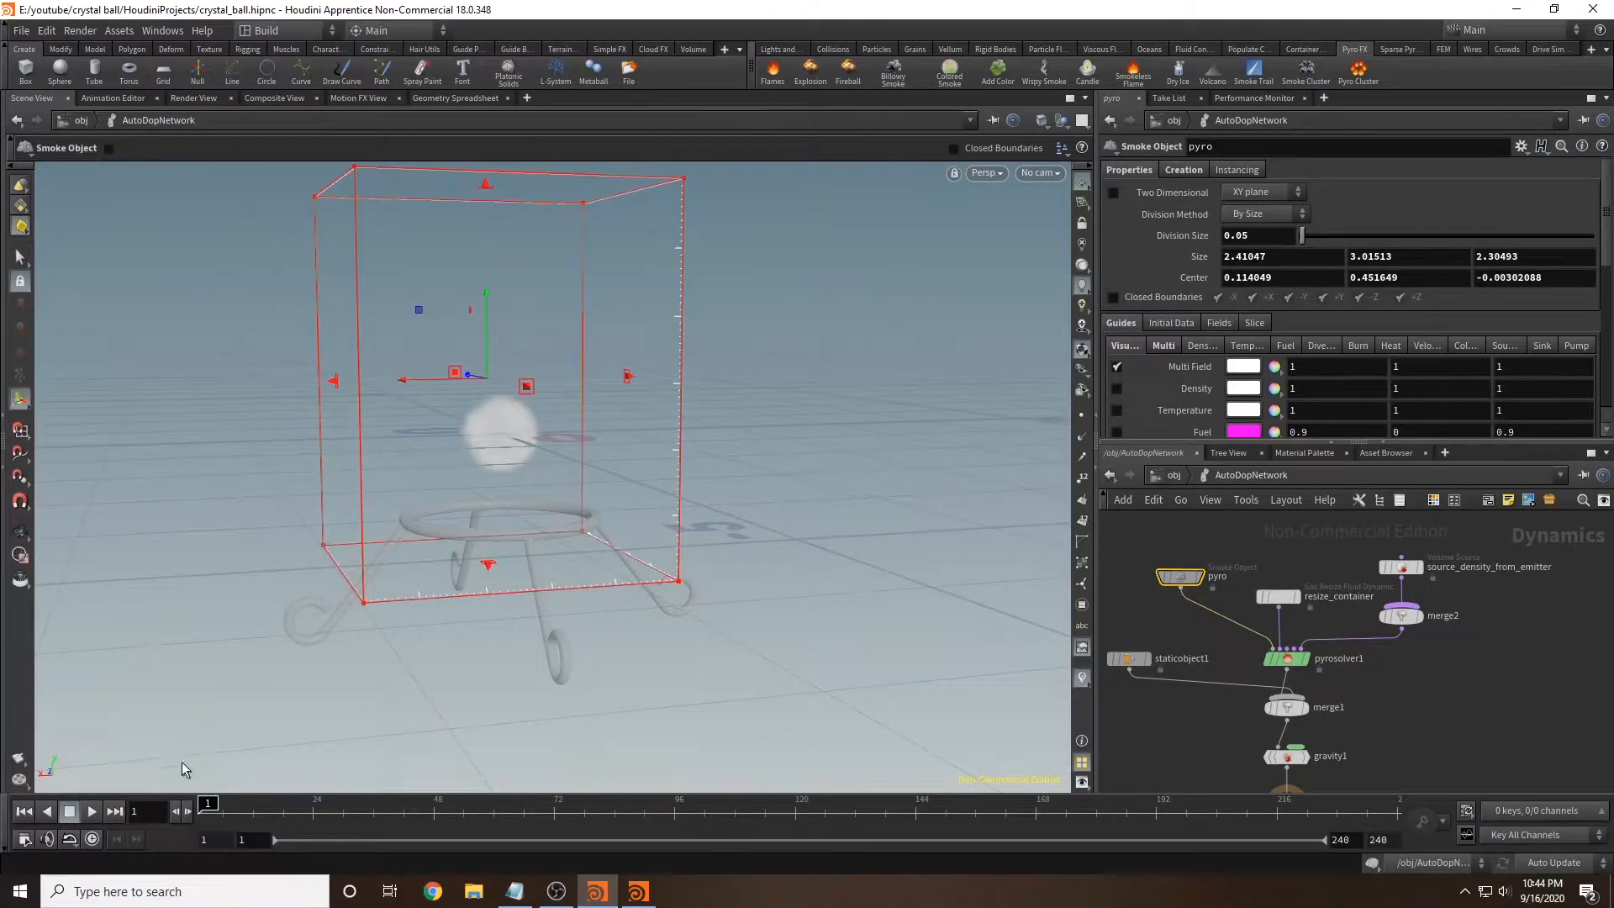
left_click(91, 812)
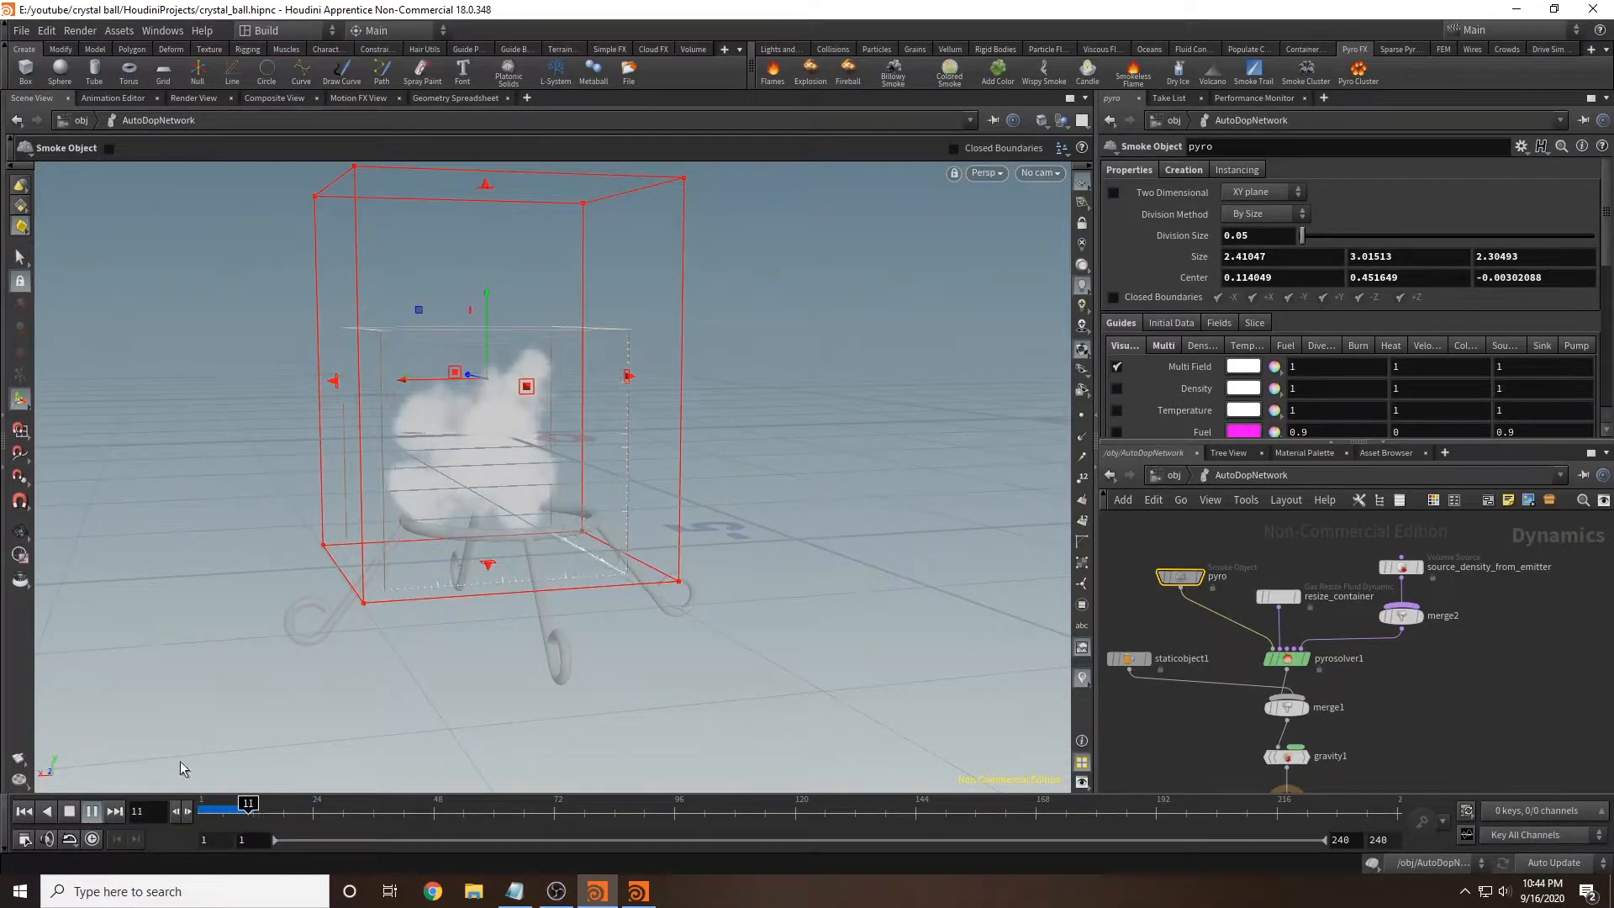
left_click(227, 809)
left_click_drag(711, 492, 447, 505, "alt")
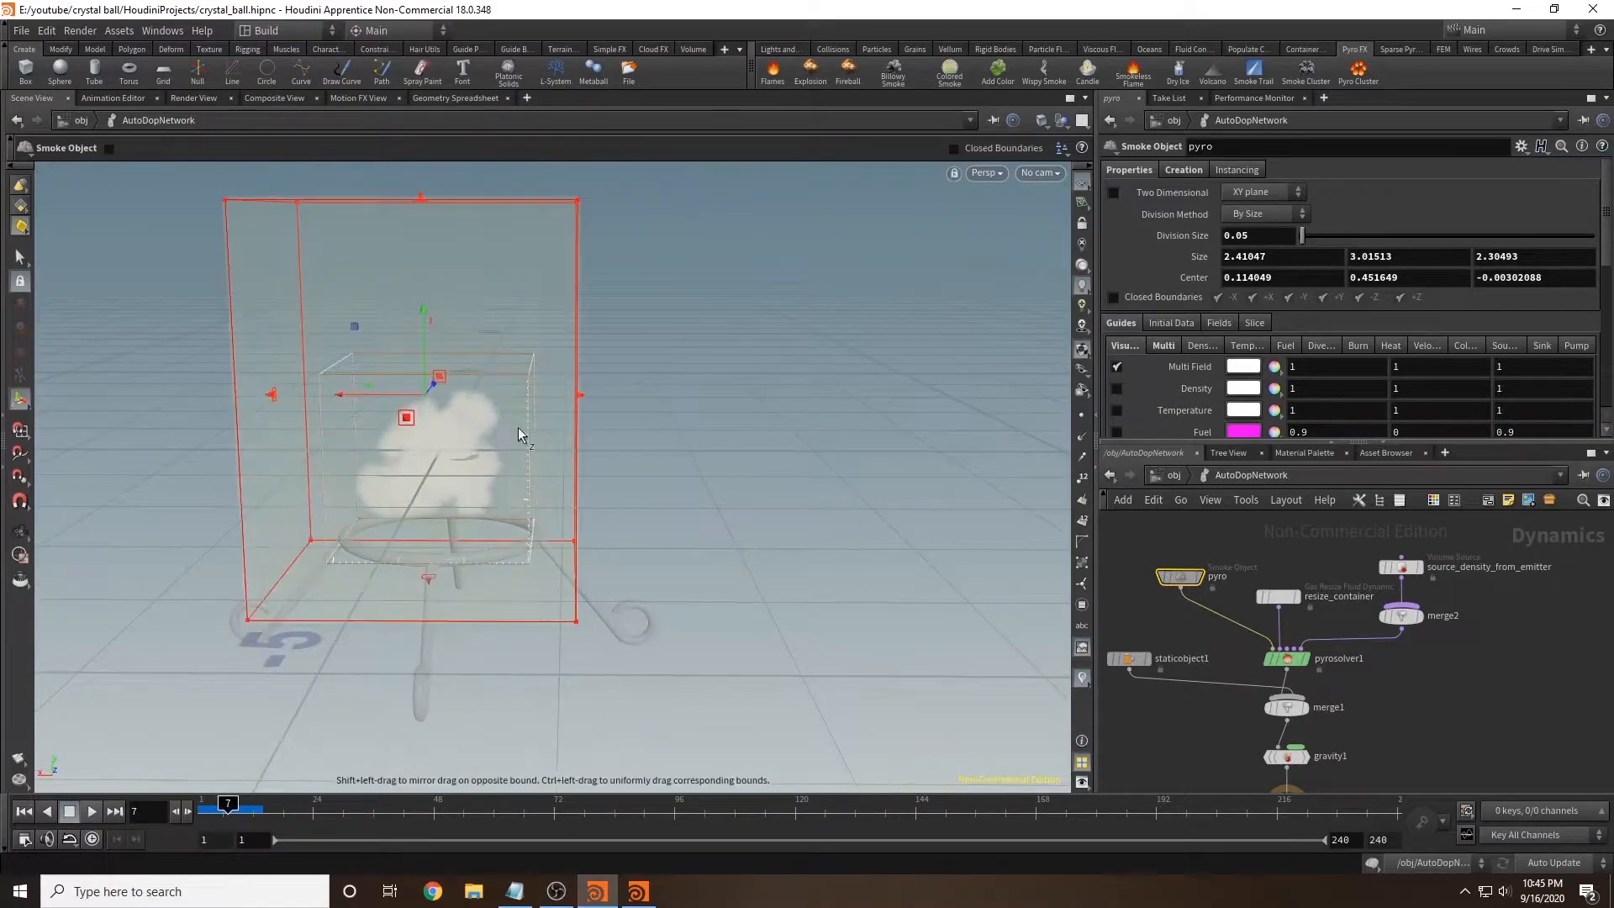
left_click(1289, 602)
left_click_drag(557, 432, 838, 497, "alt")
left_click(1177, 578)
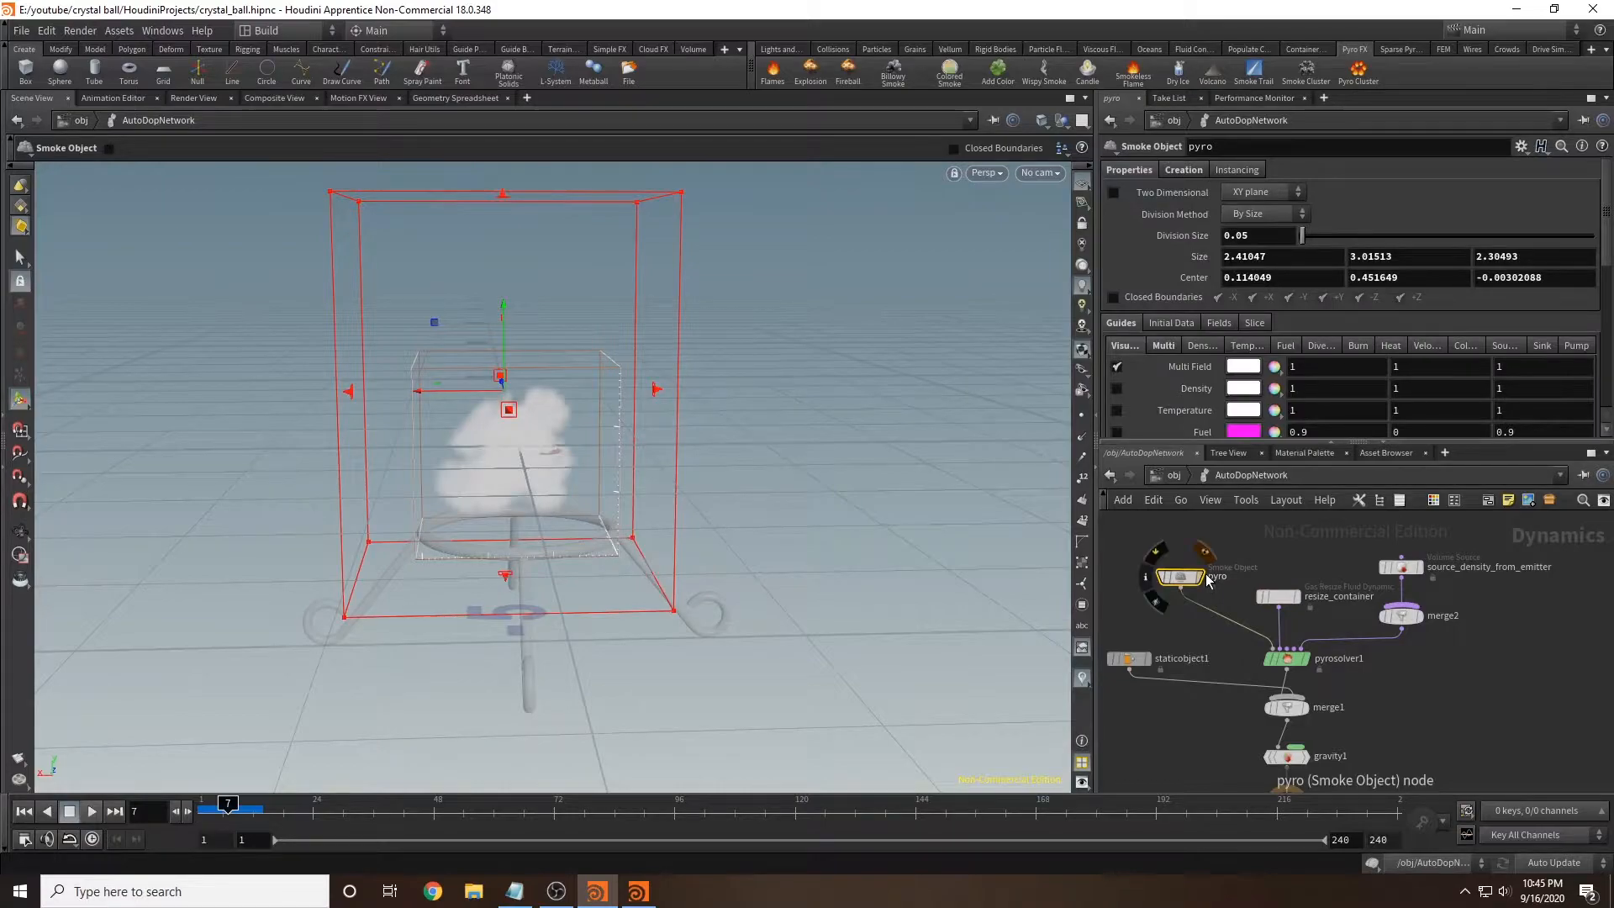
Step: Scrub through the simulation past frame 48 to check how the smoke fills the ball, and return to the first frame
left_click_drag(231, 809, 432, 809)
left_click_drag(370, 756, 498, 718, "alt")
key("Return")
left_click(442, 809)
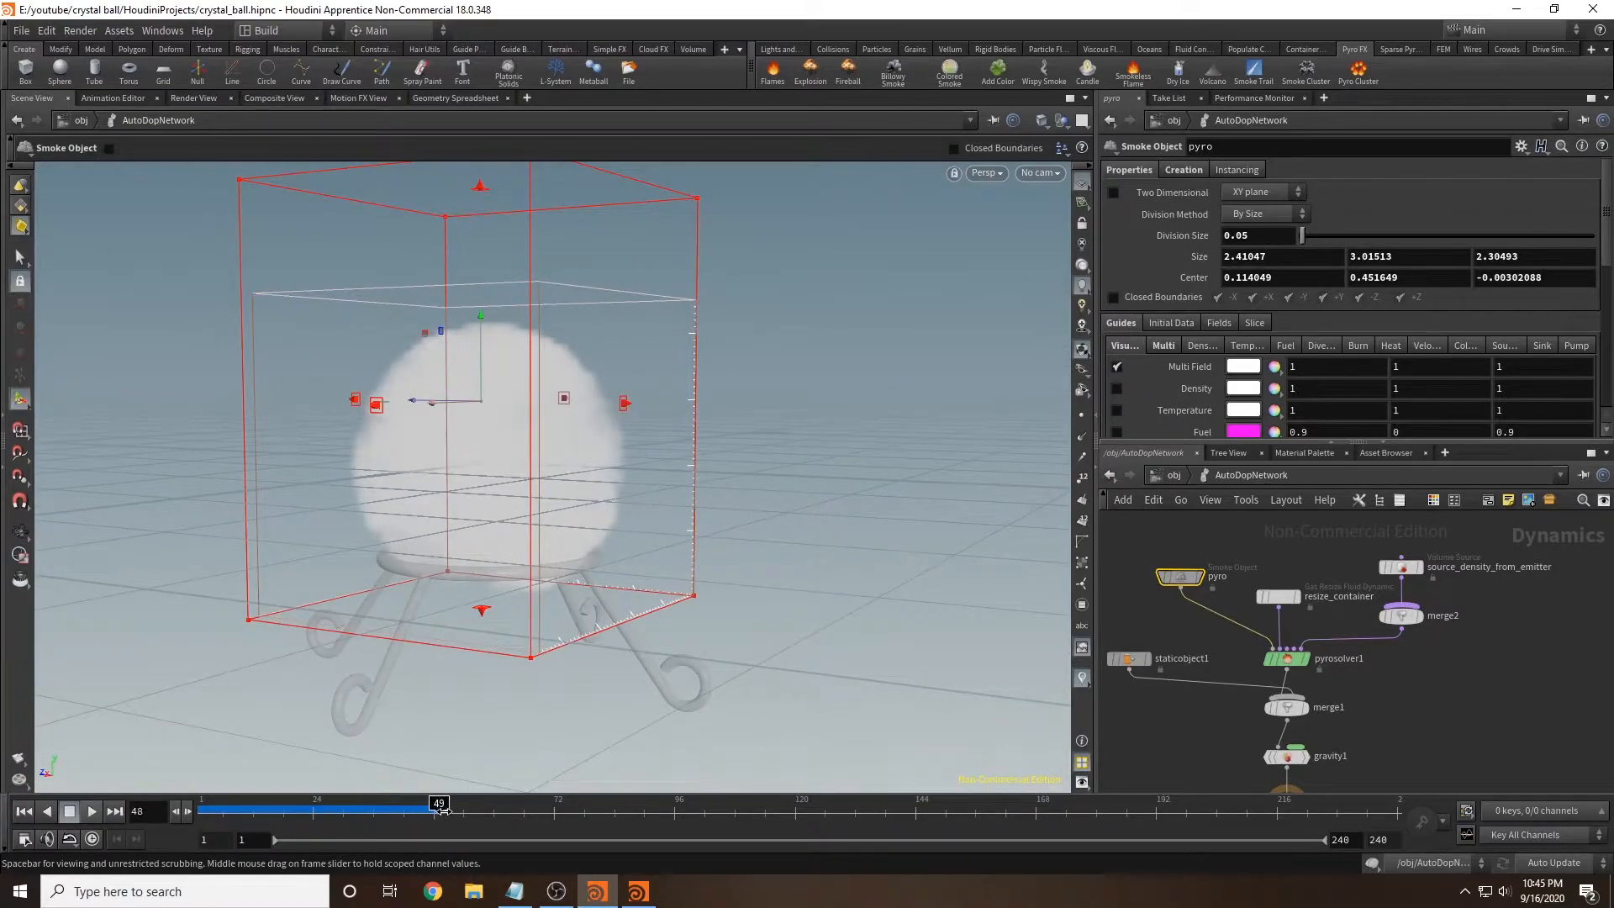
left_click_drag(493, 810, 162, 792)
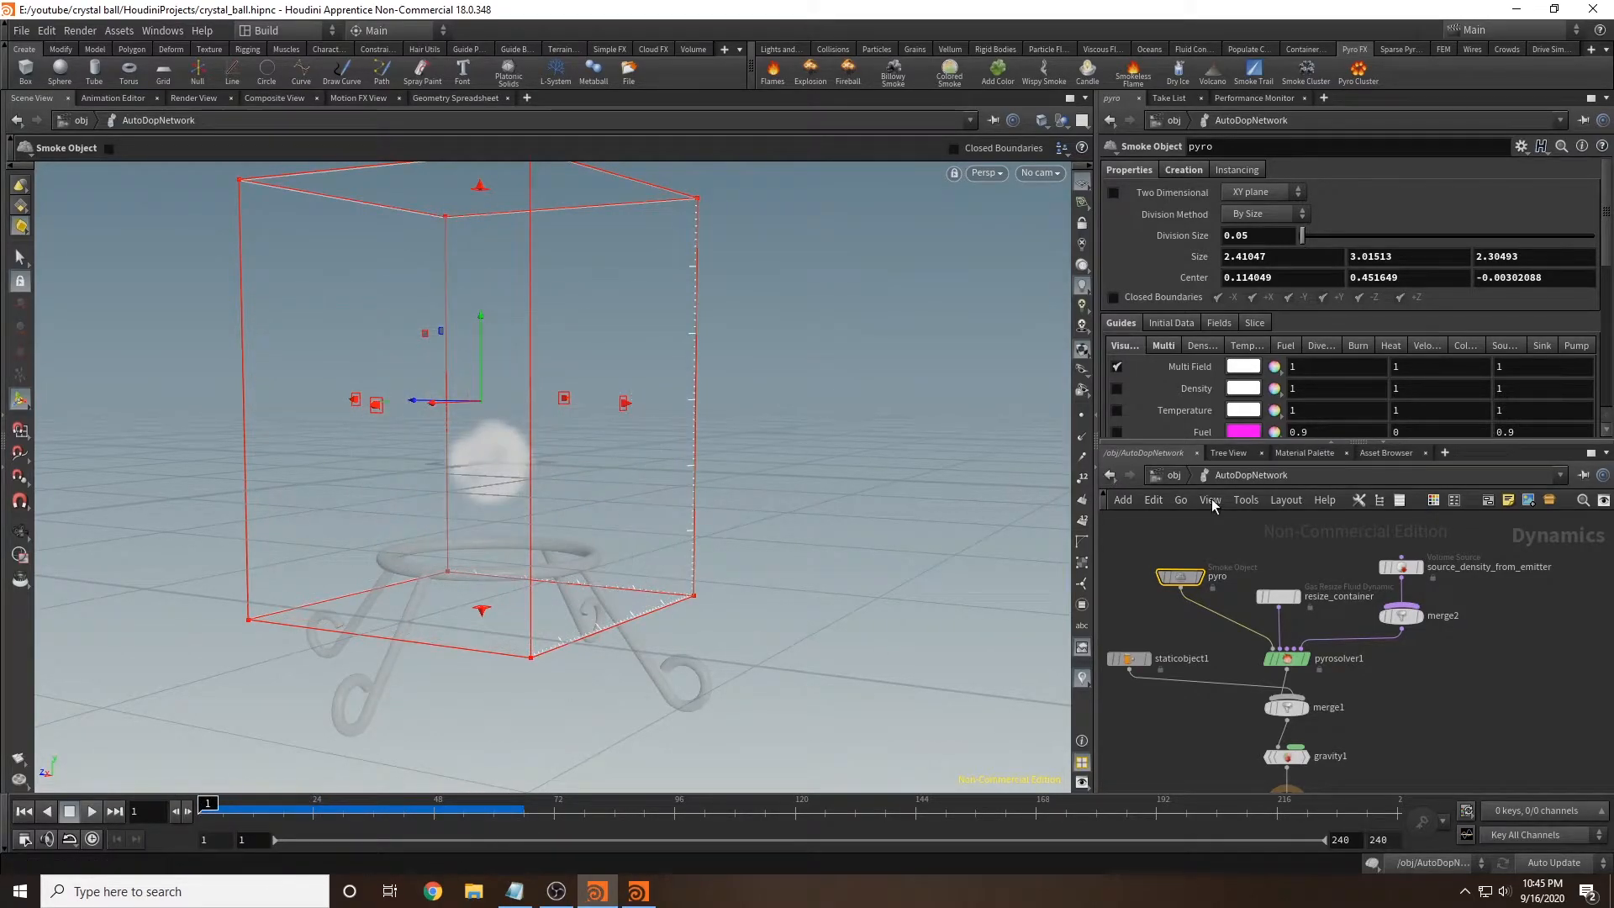
Step: Set the uniform scale of the emitter's sphere to 0.15 and replay the simulation to check the smoke
left_click(1168, 476)
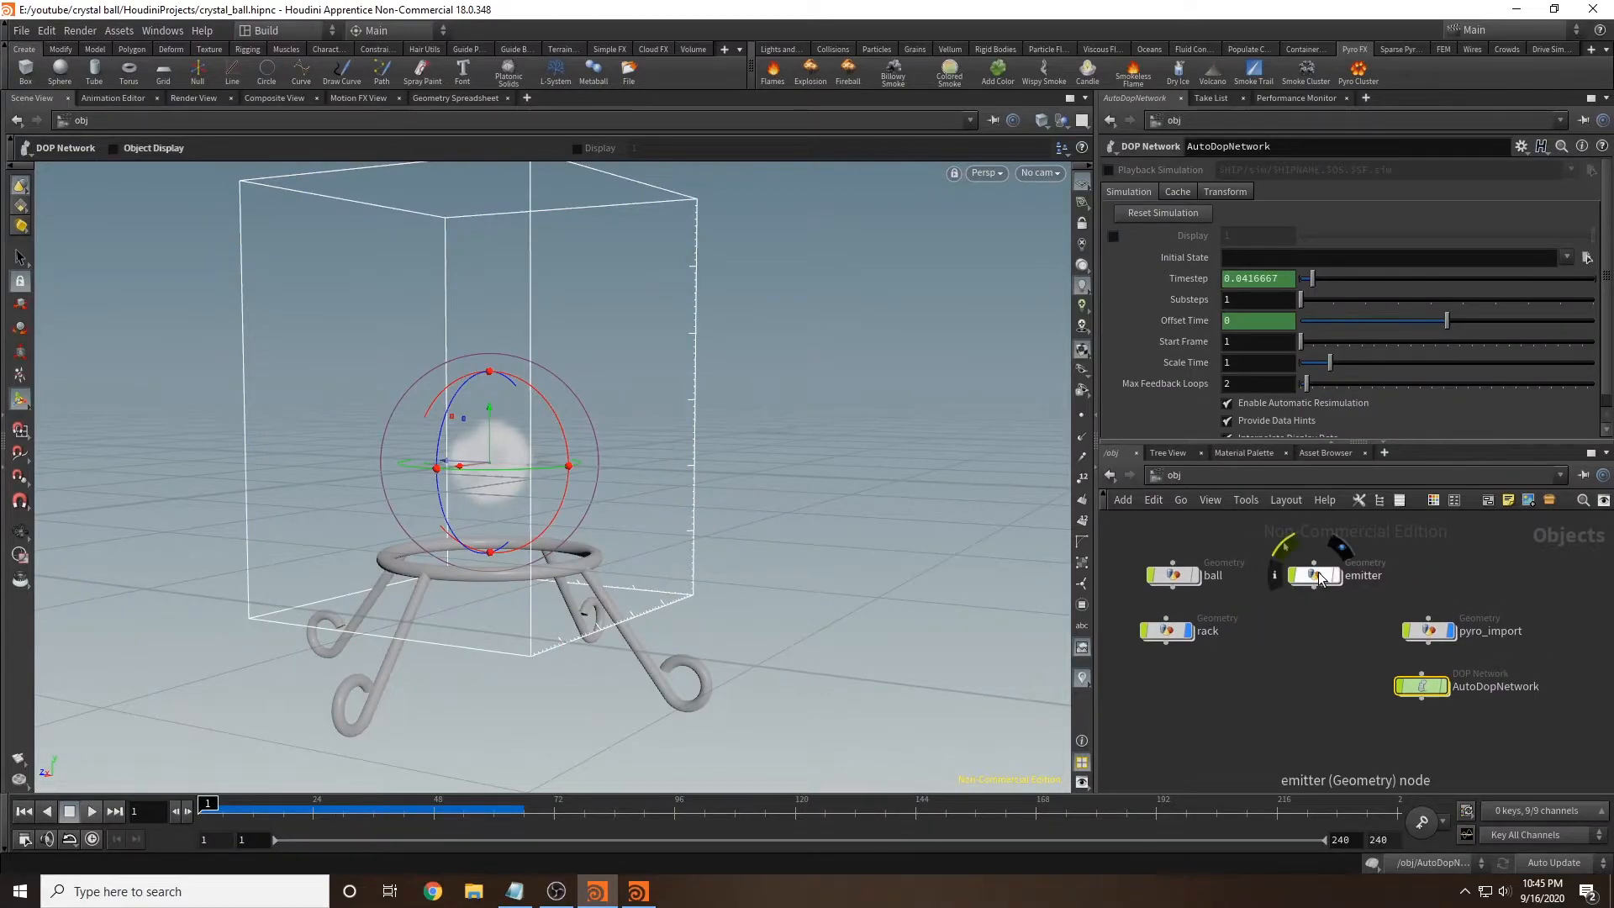
left_click(1316, 575)
double_click(1318, 577)
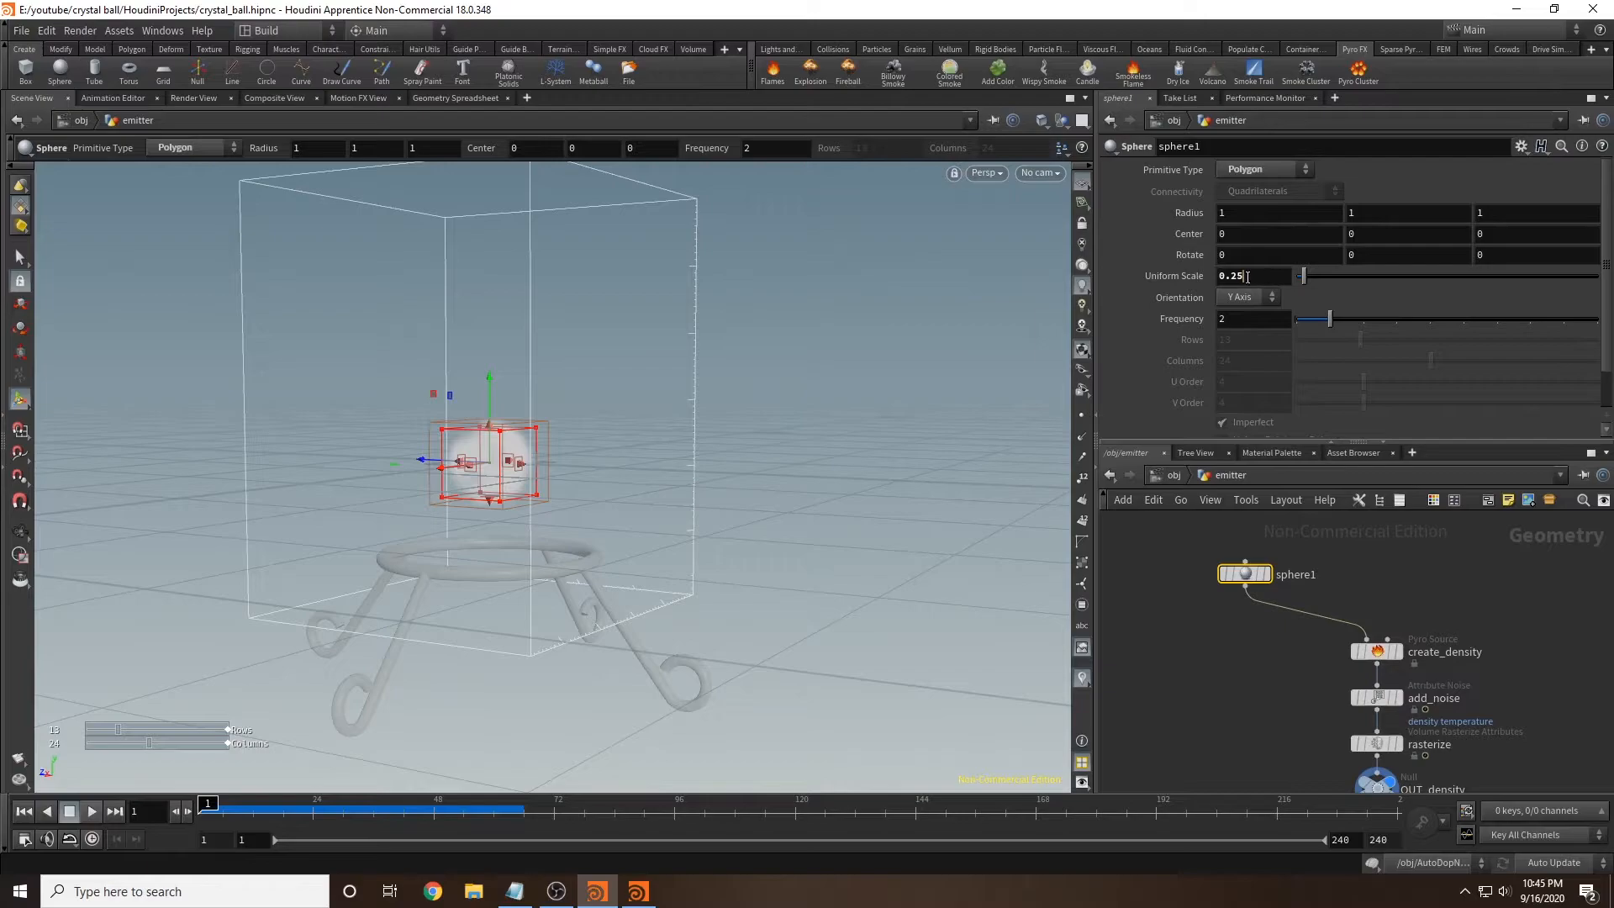
type(".1")
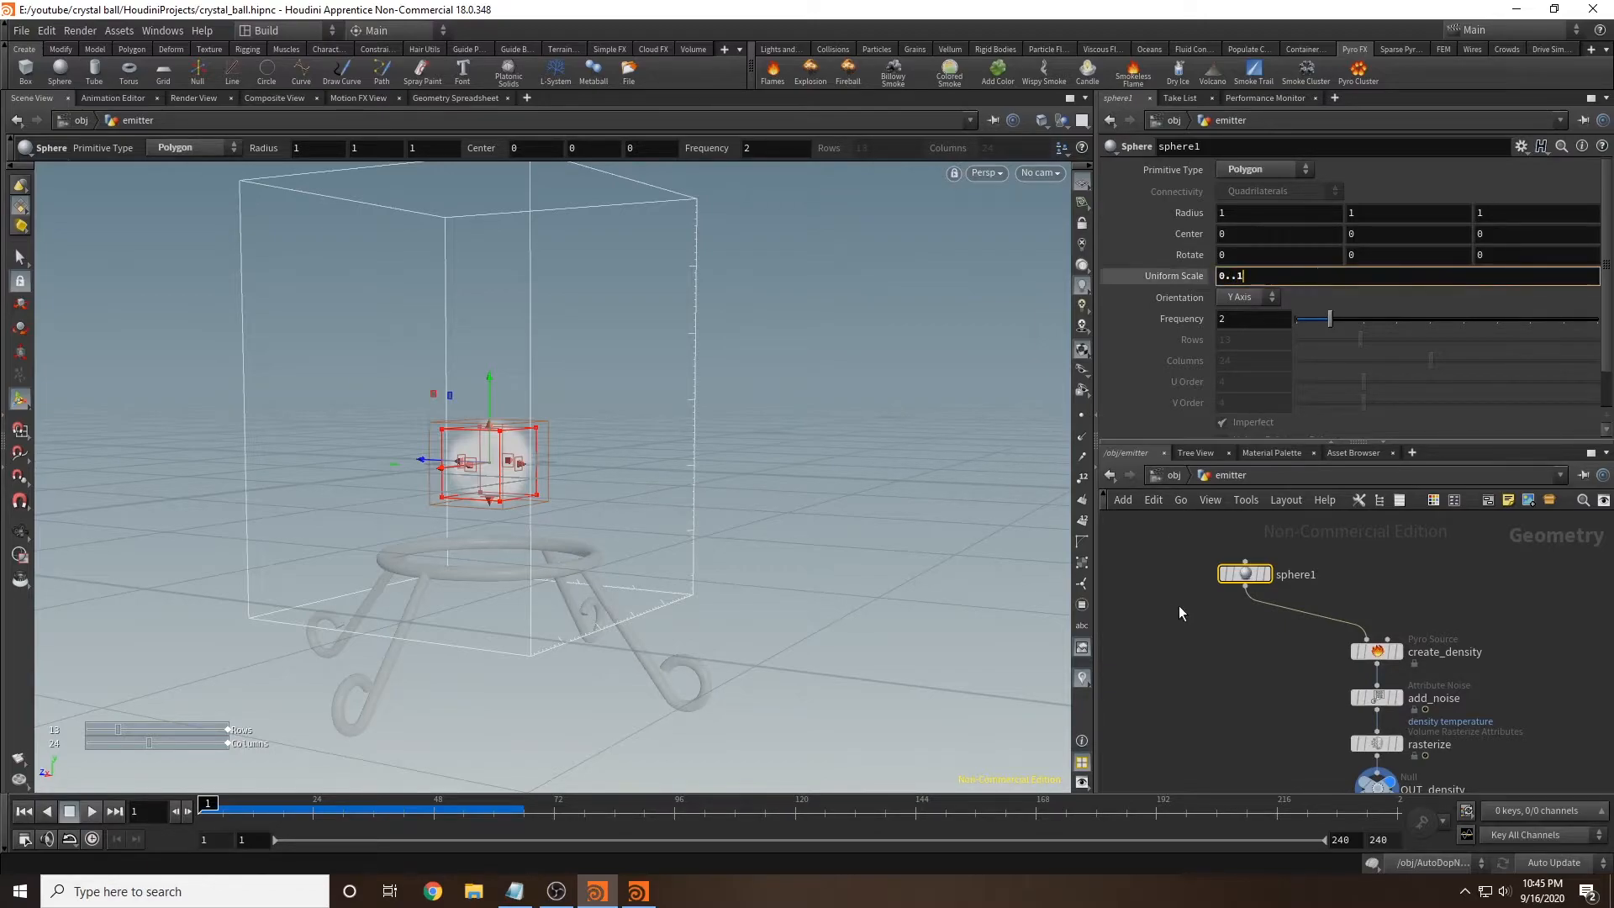
type("15")
left_click(94, 810)
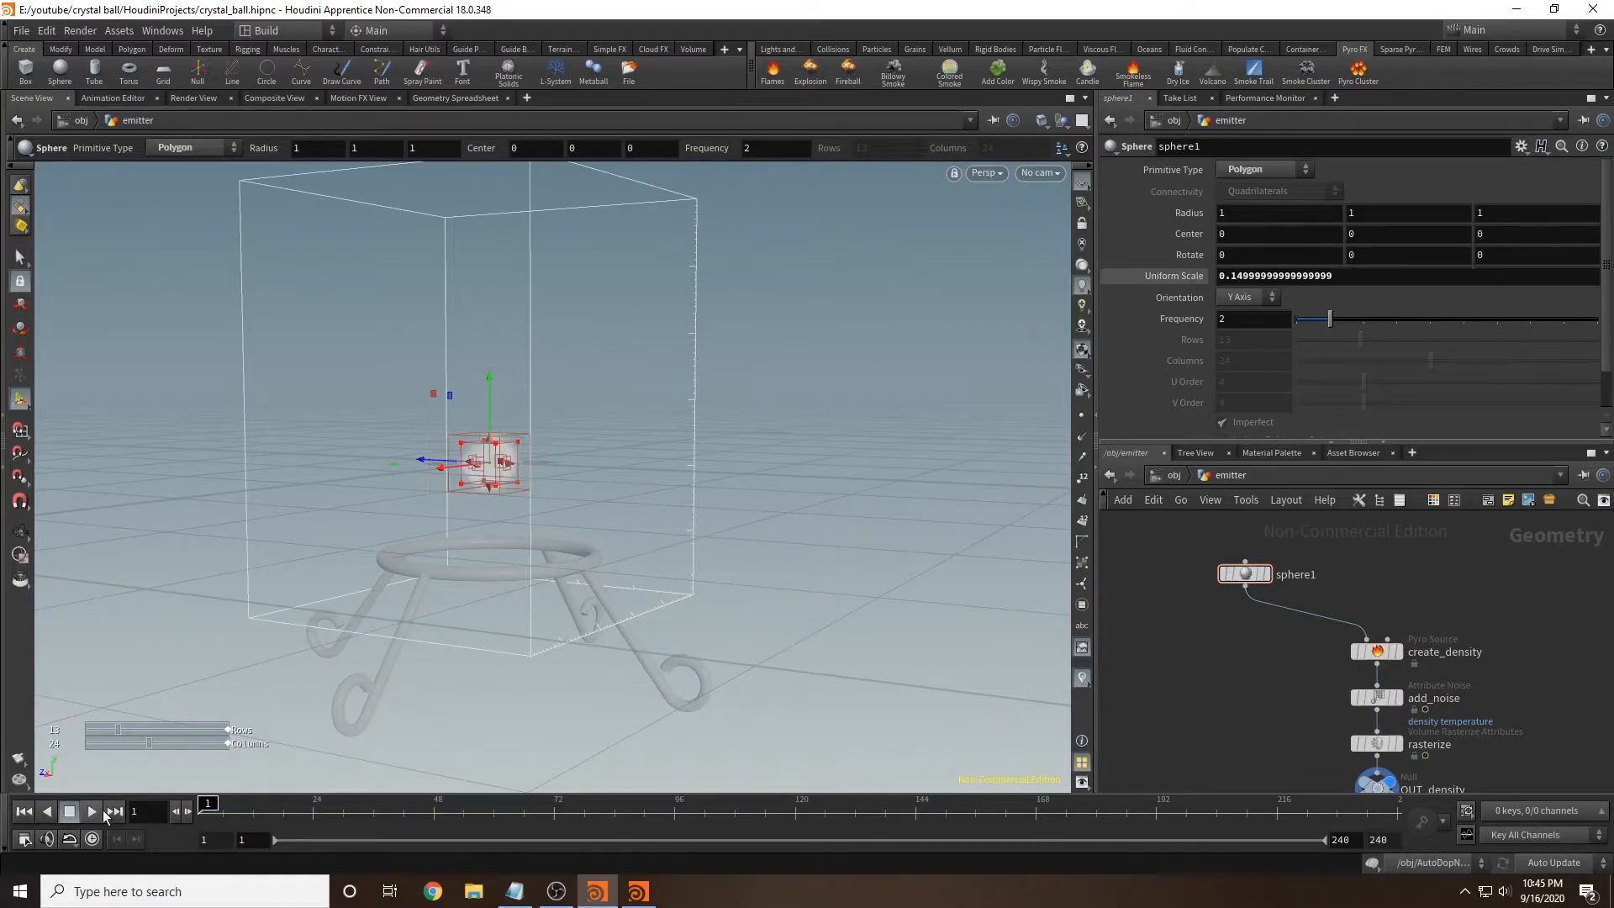
left_click_drag(290, 811, 147, 807)
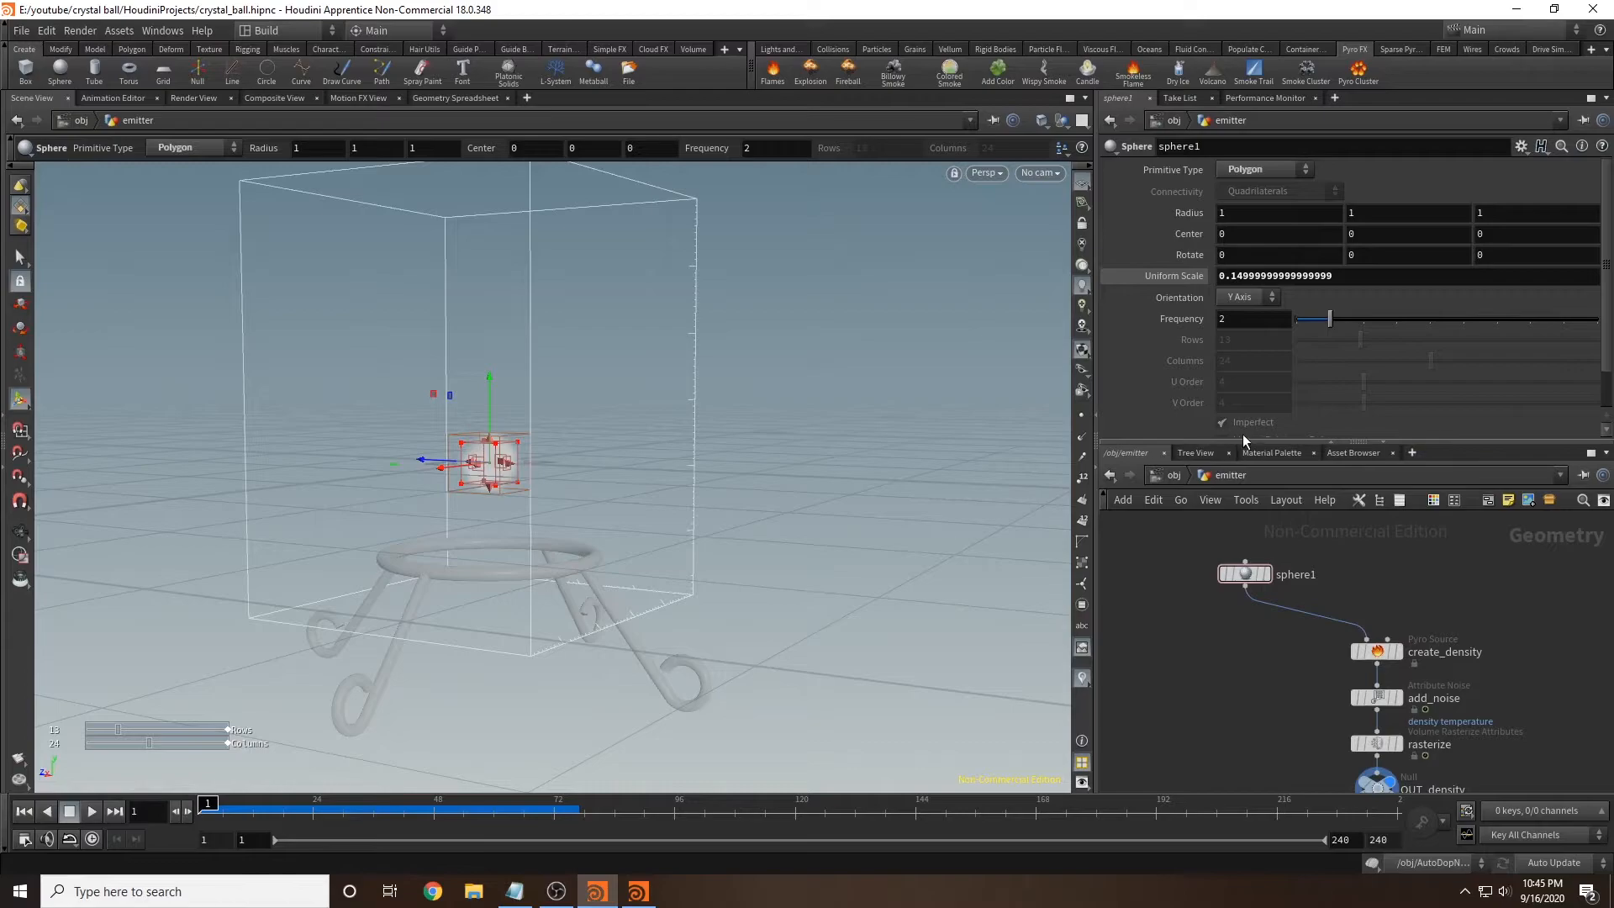
Step: Set the Division Size of the pyro smoke object in AutoDopNetwork to 0.02
left_click(1173, 475)
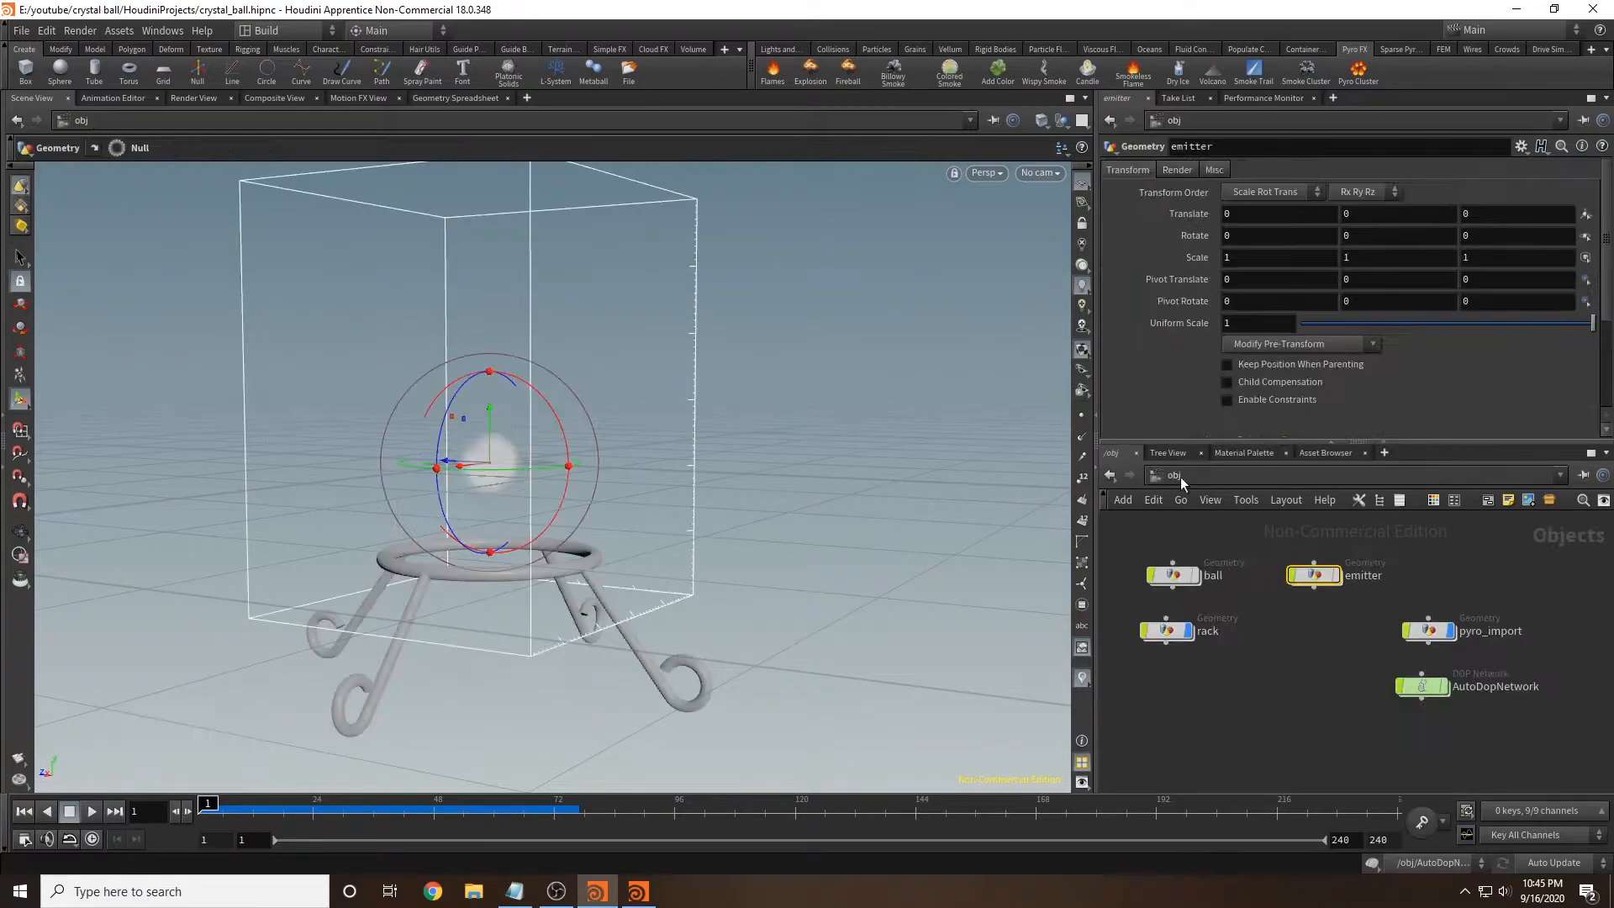
double_click(1434, 688)
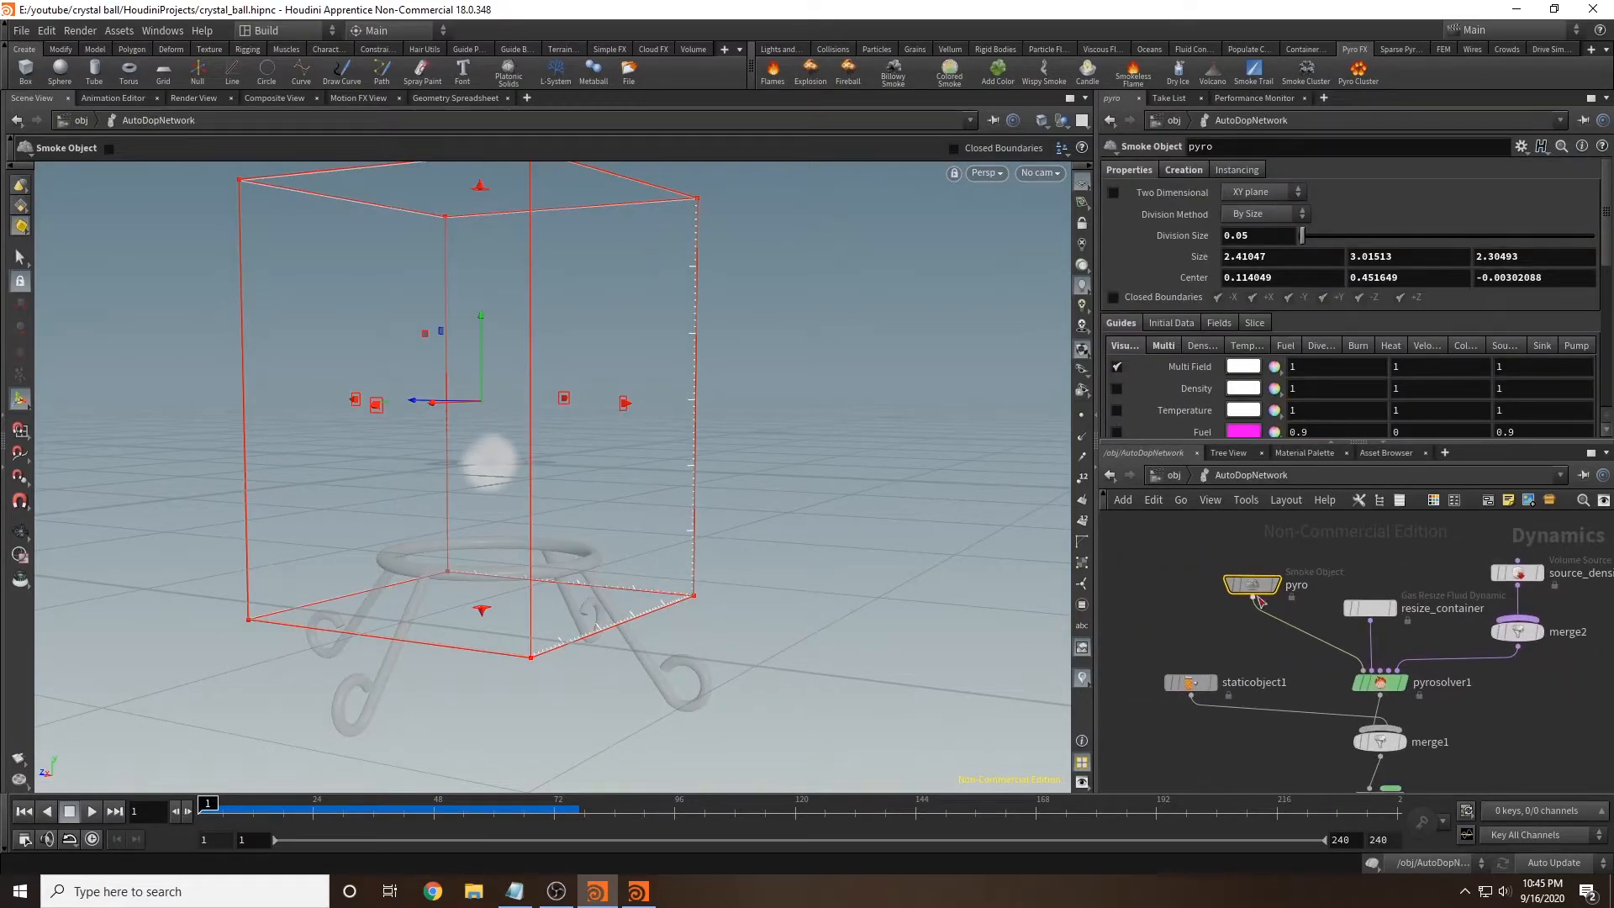
left_click_drag(464, 810, 506, 812)
left_click_drag(549, 673, 655, 651, "alt")
left_click_drag(333, 816, 200, 820)
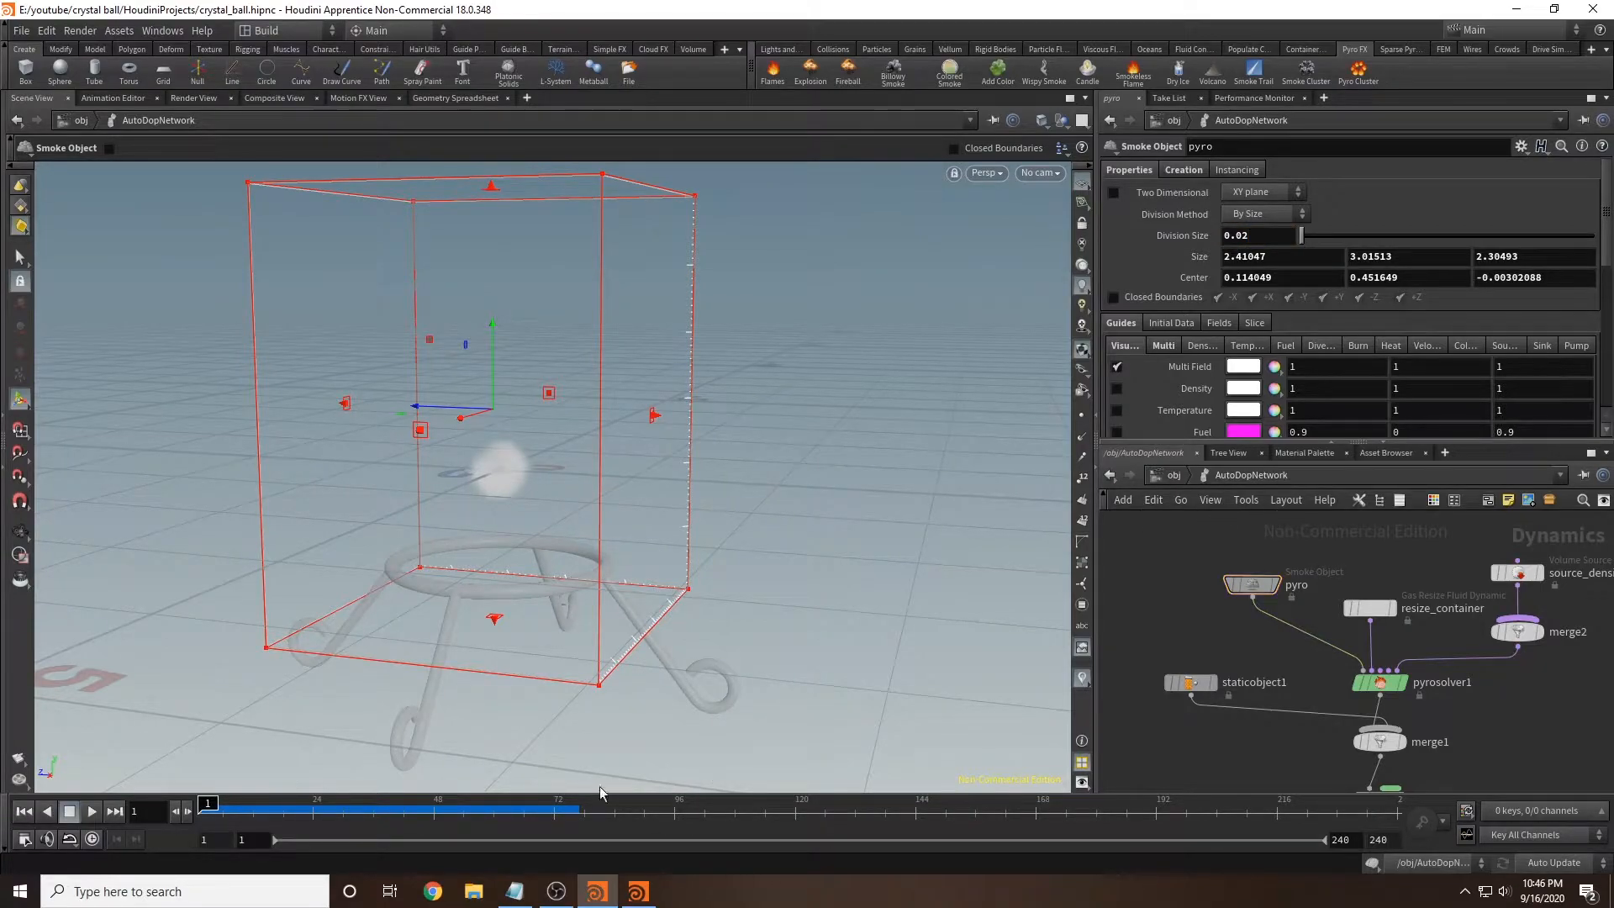
Step: Play the finer simulation past frame 51 to judge the smoke's density in the ball, and scrub back to the start
left_click(93, 815)
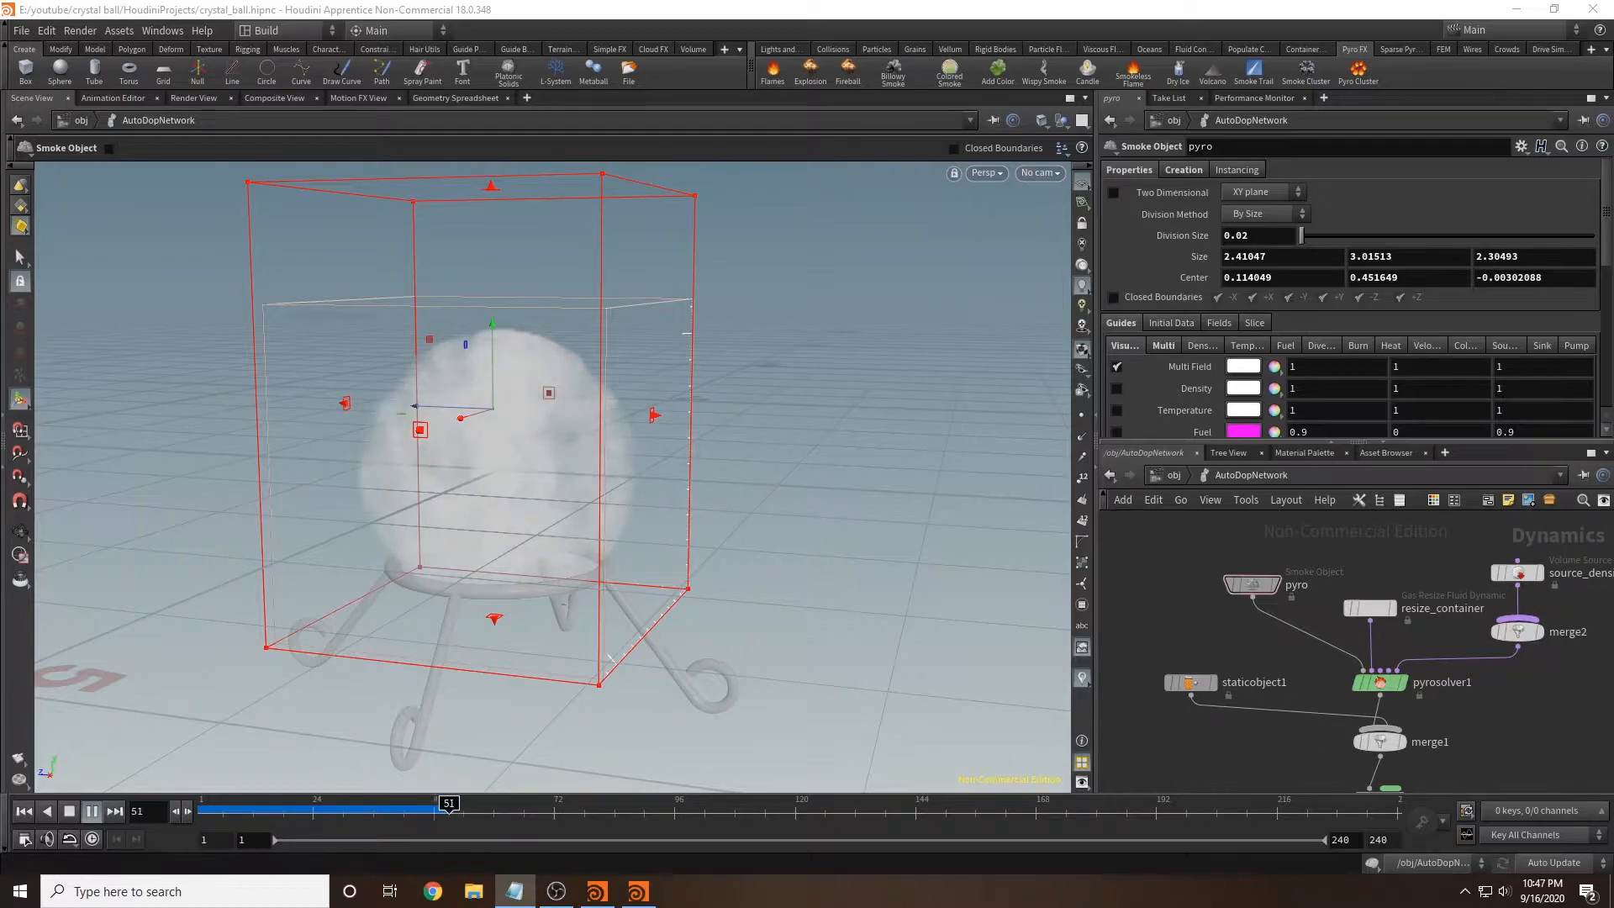
left_click(93, 811)
left_click_drag(252, 808, 127, 811)
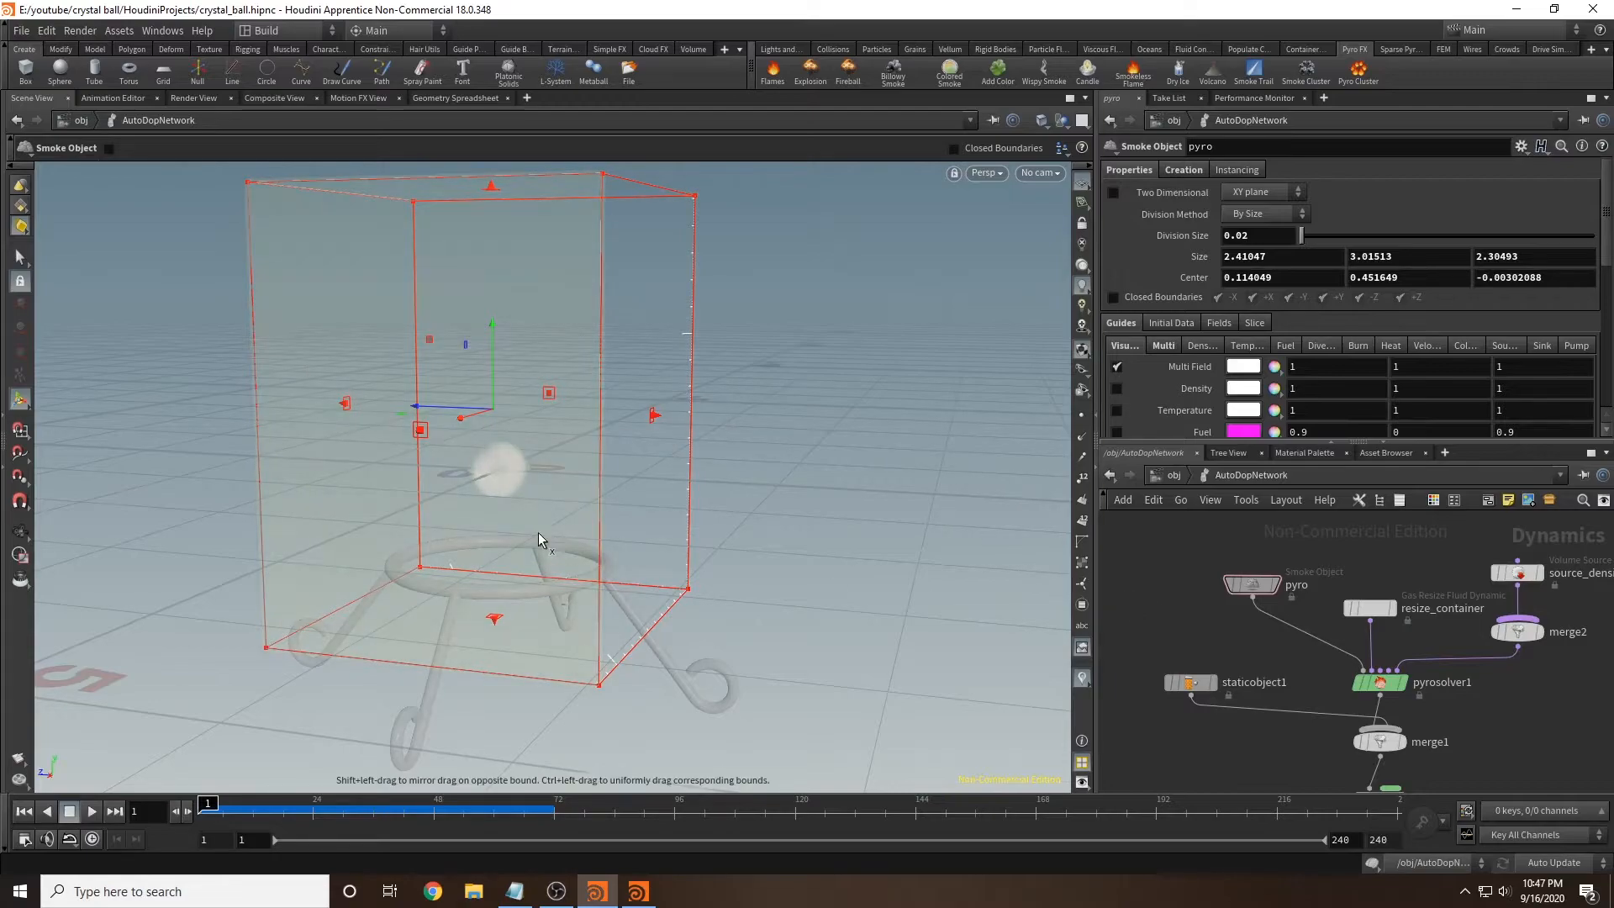
Step: Set the Dissipation of pyrosolver1 to 0.04 in its shape settings
left_click(1381, 683)
scroll(1195, 294, "up", 5)
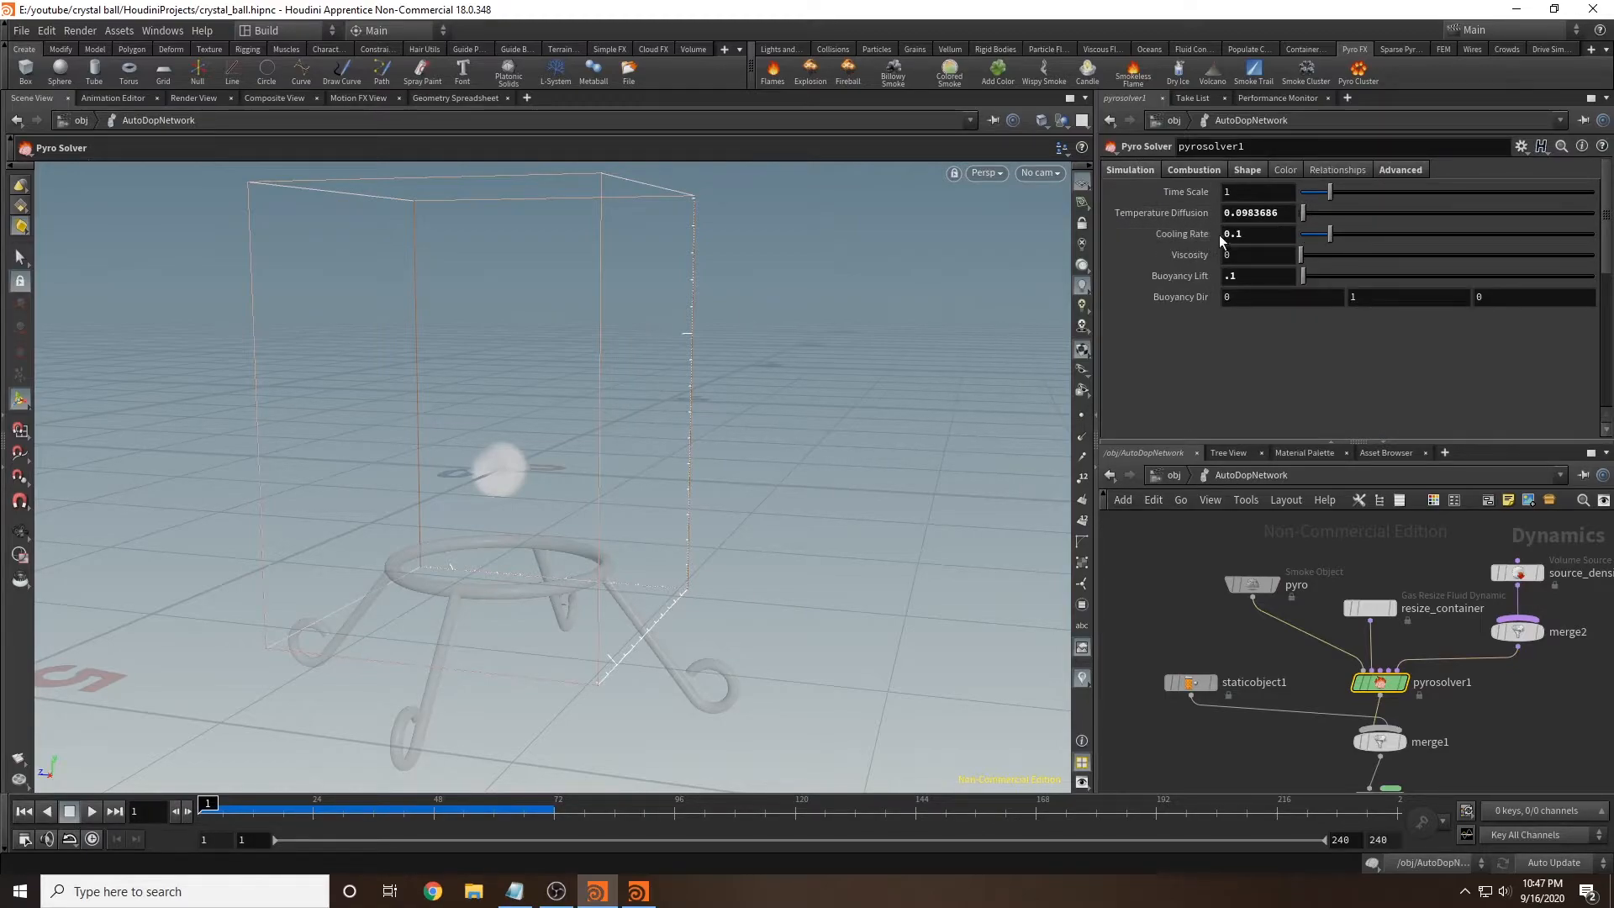
left_click(1247, 171)
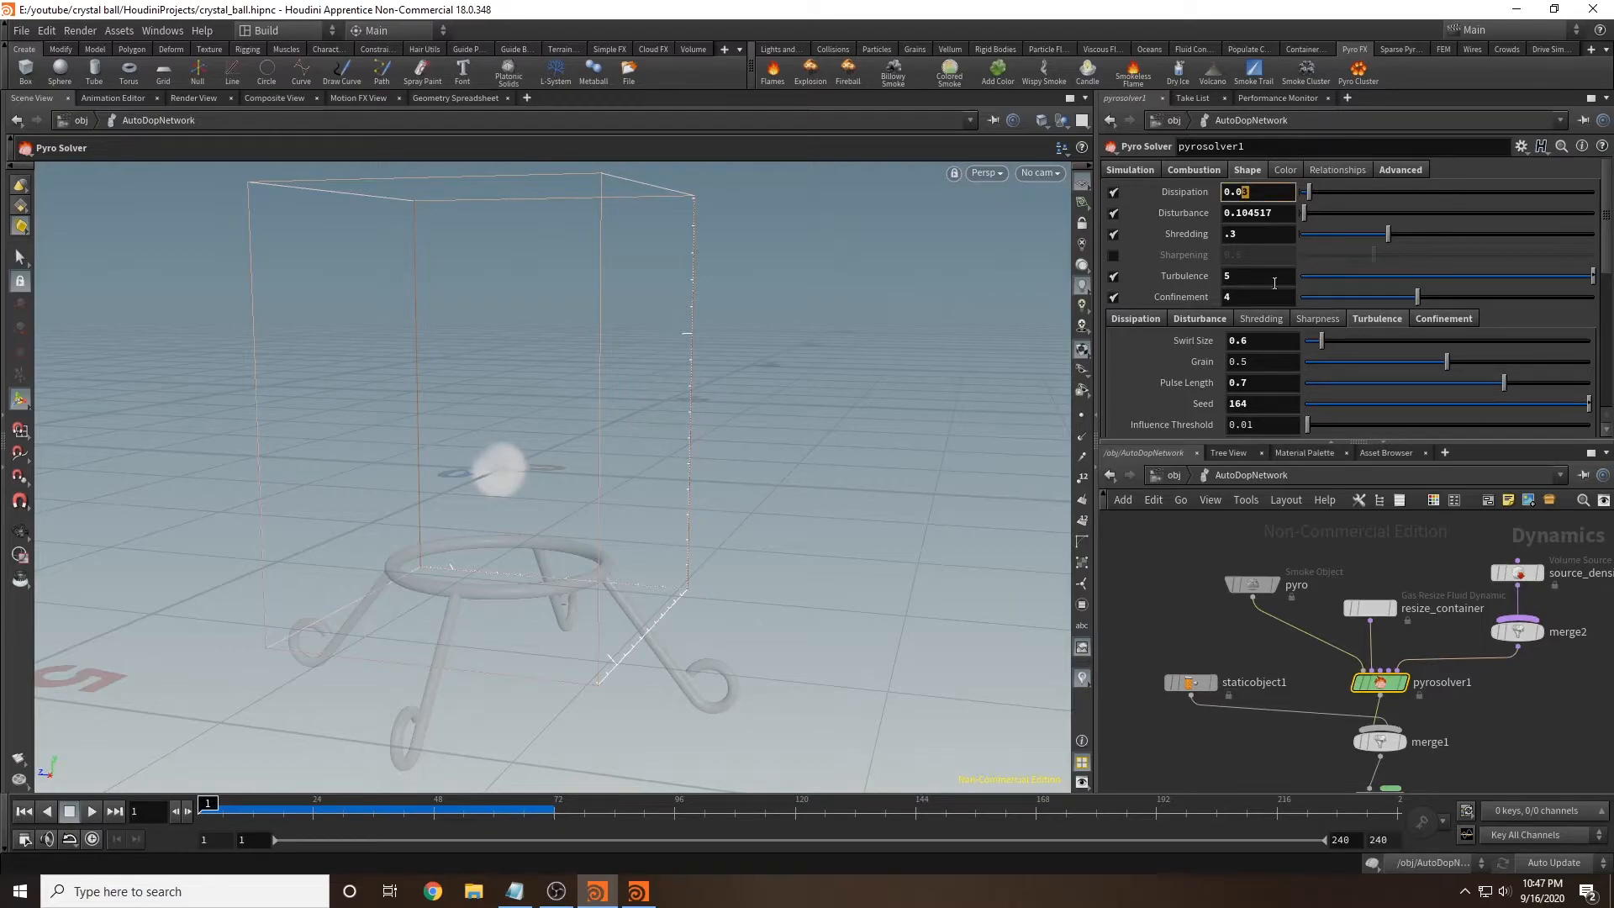
key("Return")
Step: Set the Cooling Rate of pyrosolver1 to 0.15 and its turbulence Swirl Size to 0.8
left_click(1122, 170)
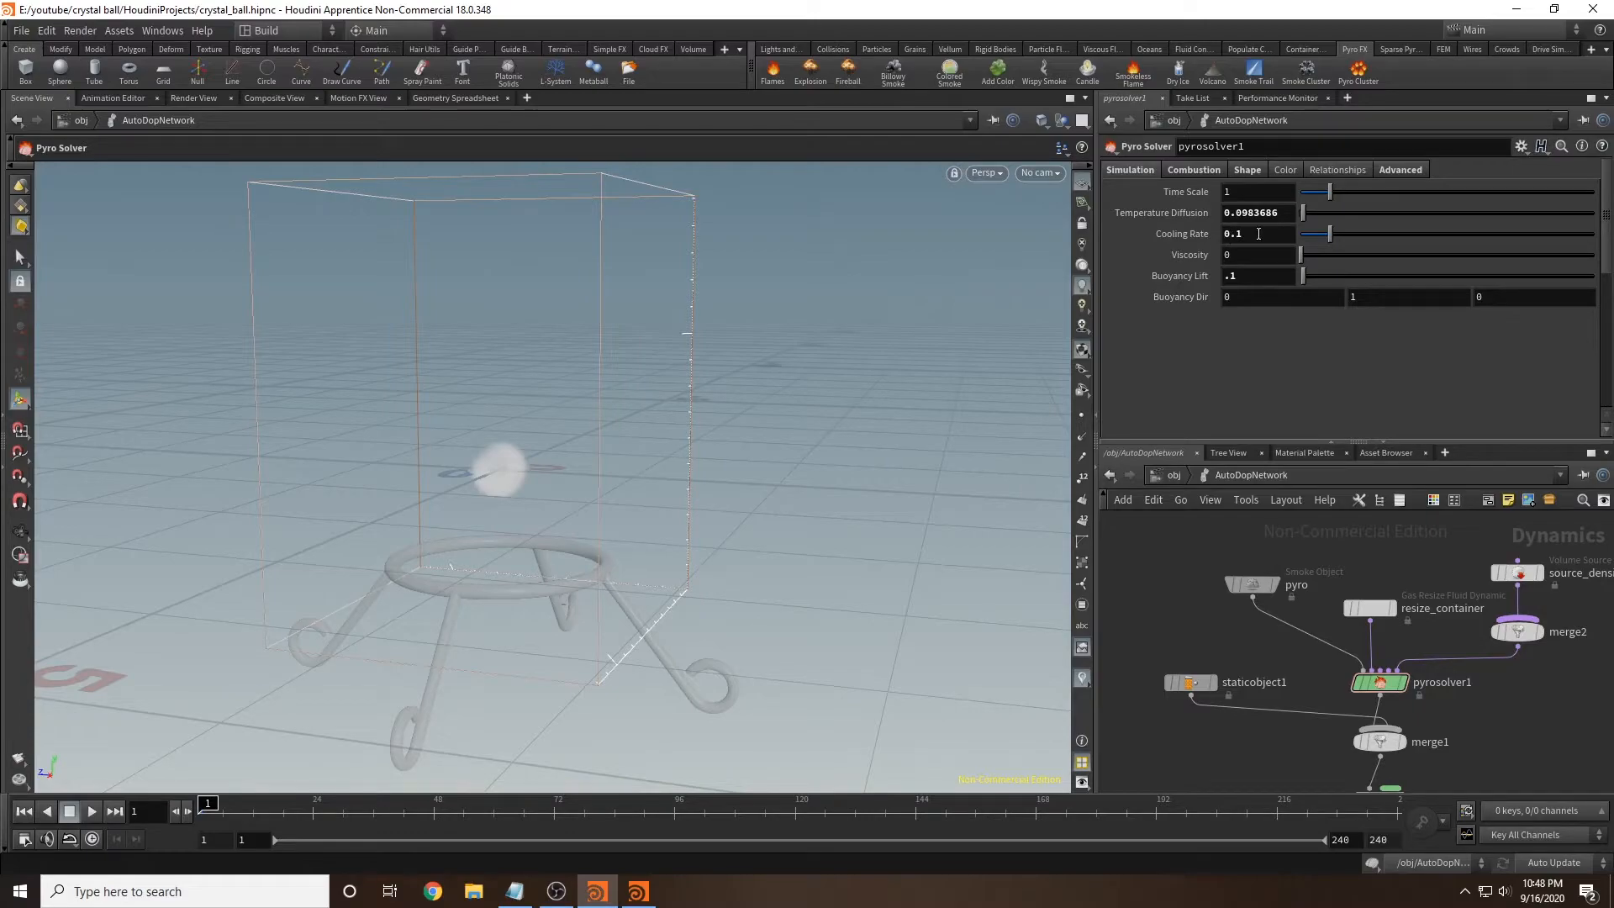
type("0.15")
key("Return")
left_click(1210, 171)
left_click(1246, 171)
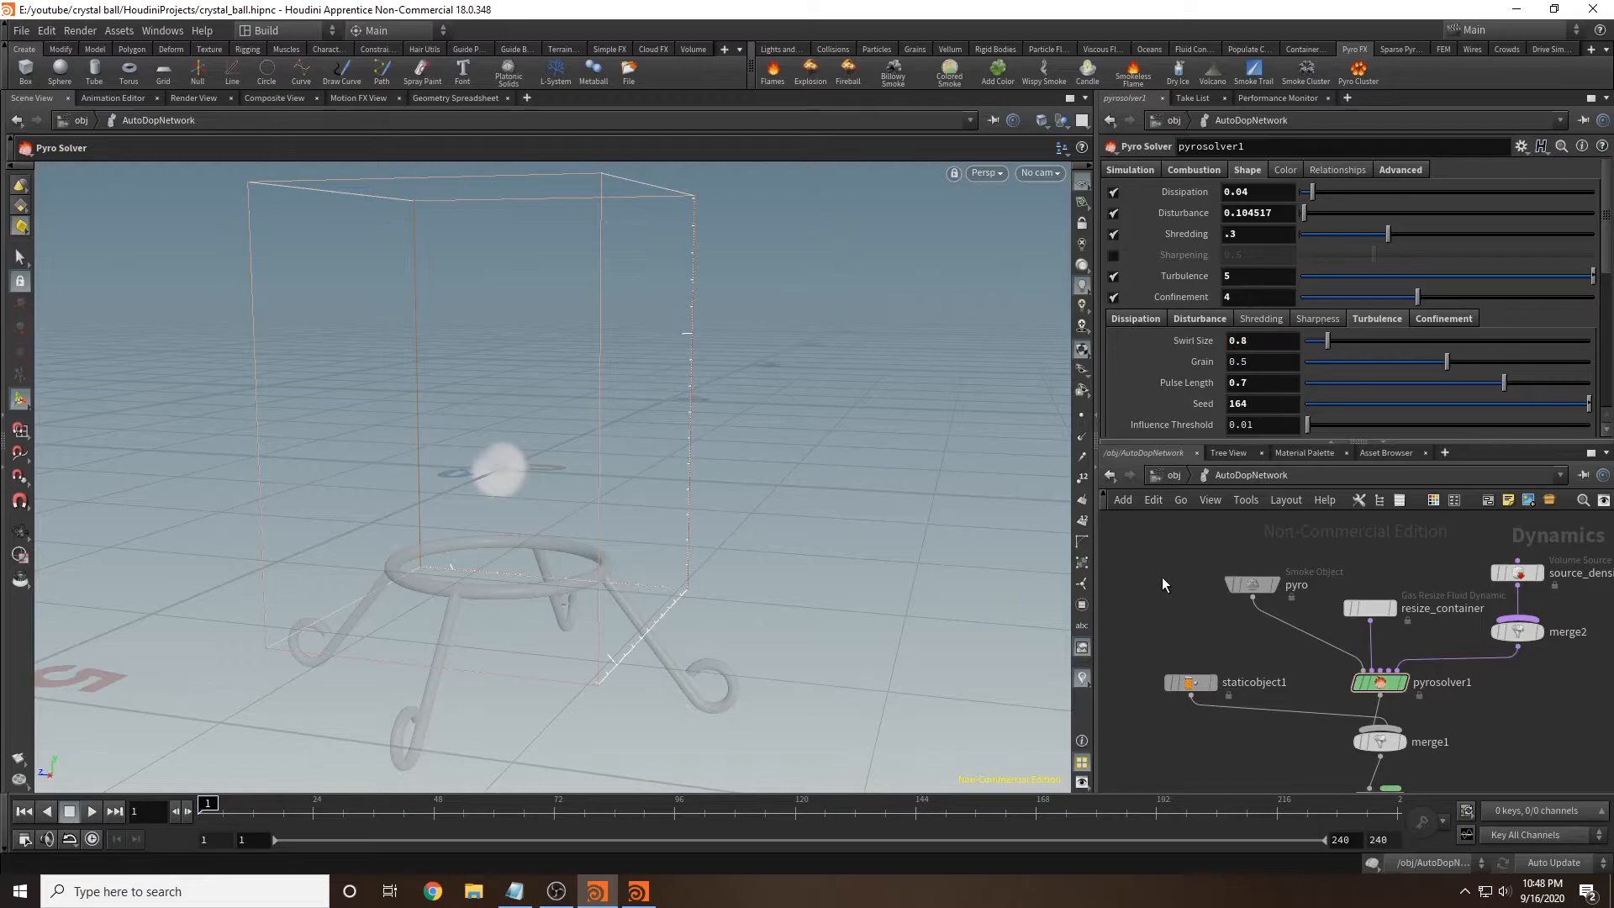
Step: Replay the simulation, scrub around frames 42 to 51 to examine the smoke's swirls, and return to the first frame
left_click(91, 813)
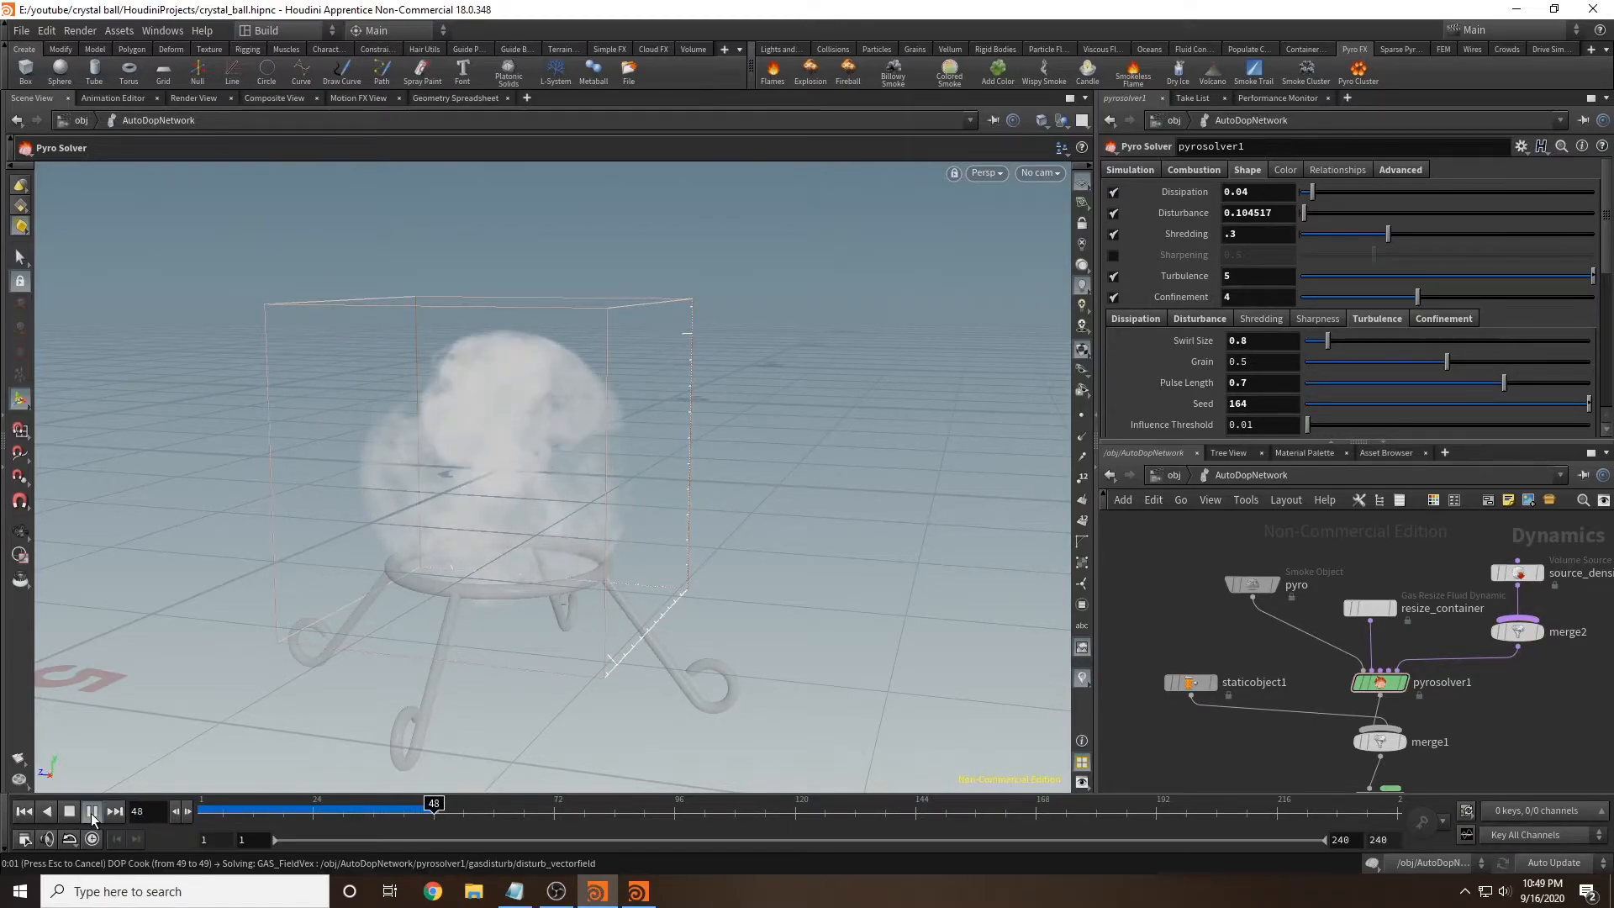
left_click(91, 813)
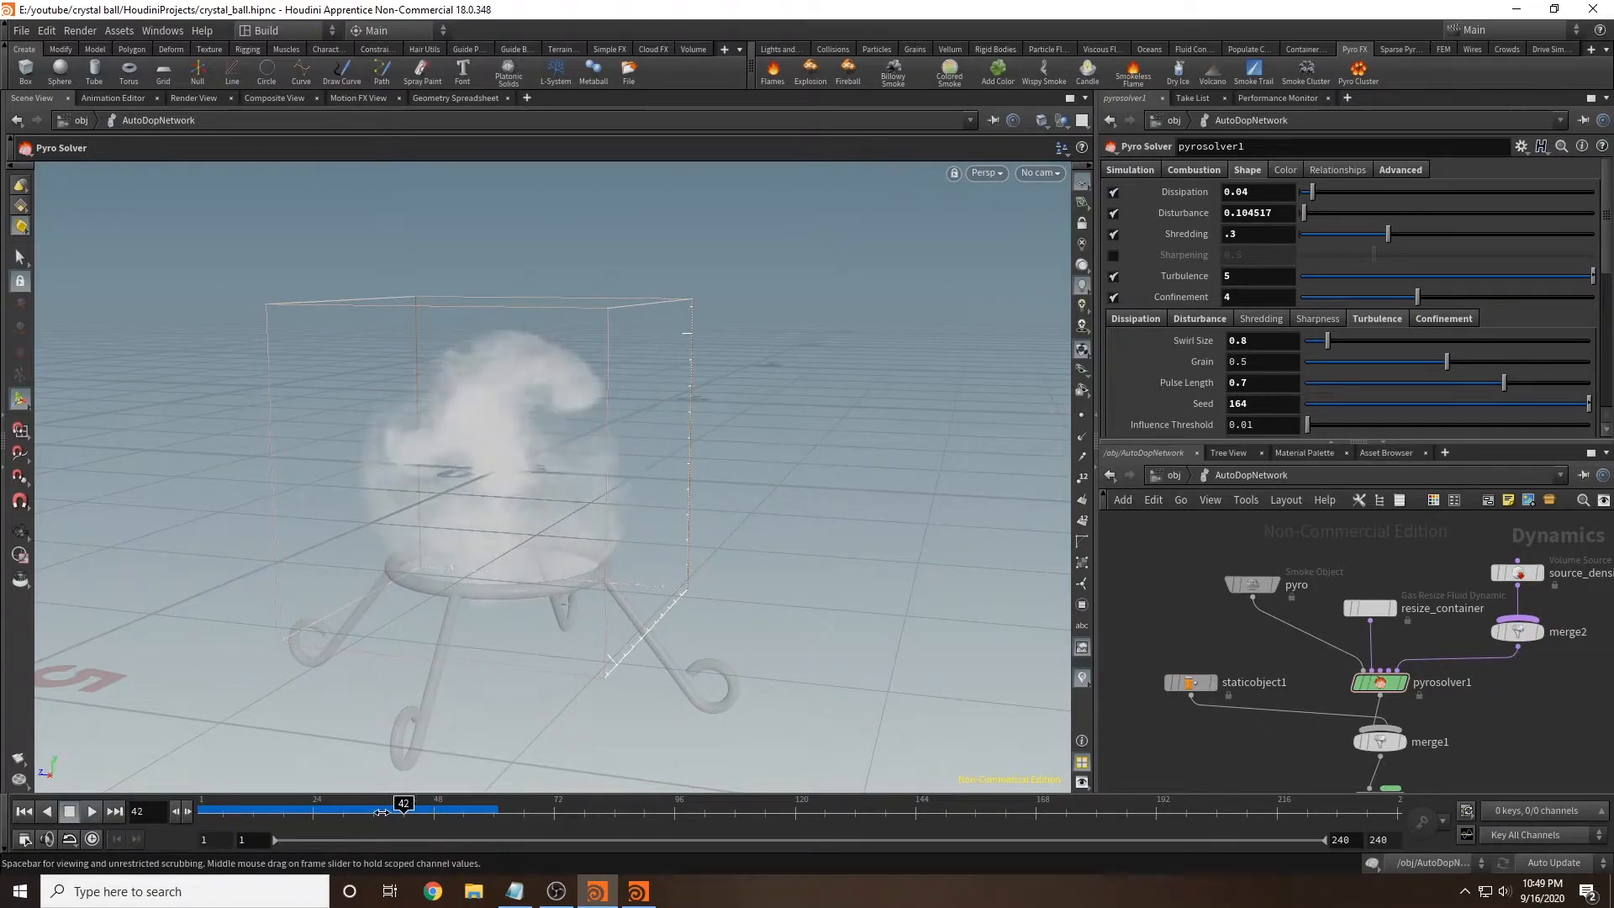
left_click_drag(408, 806, 445, 761)
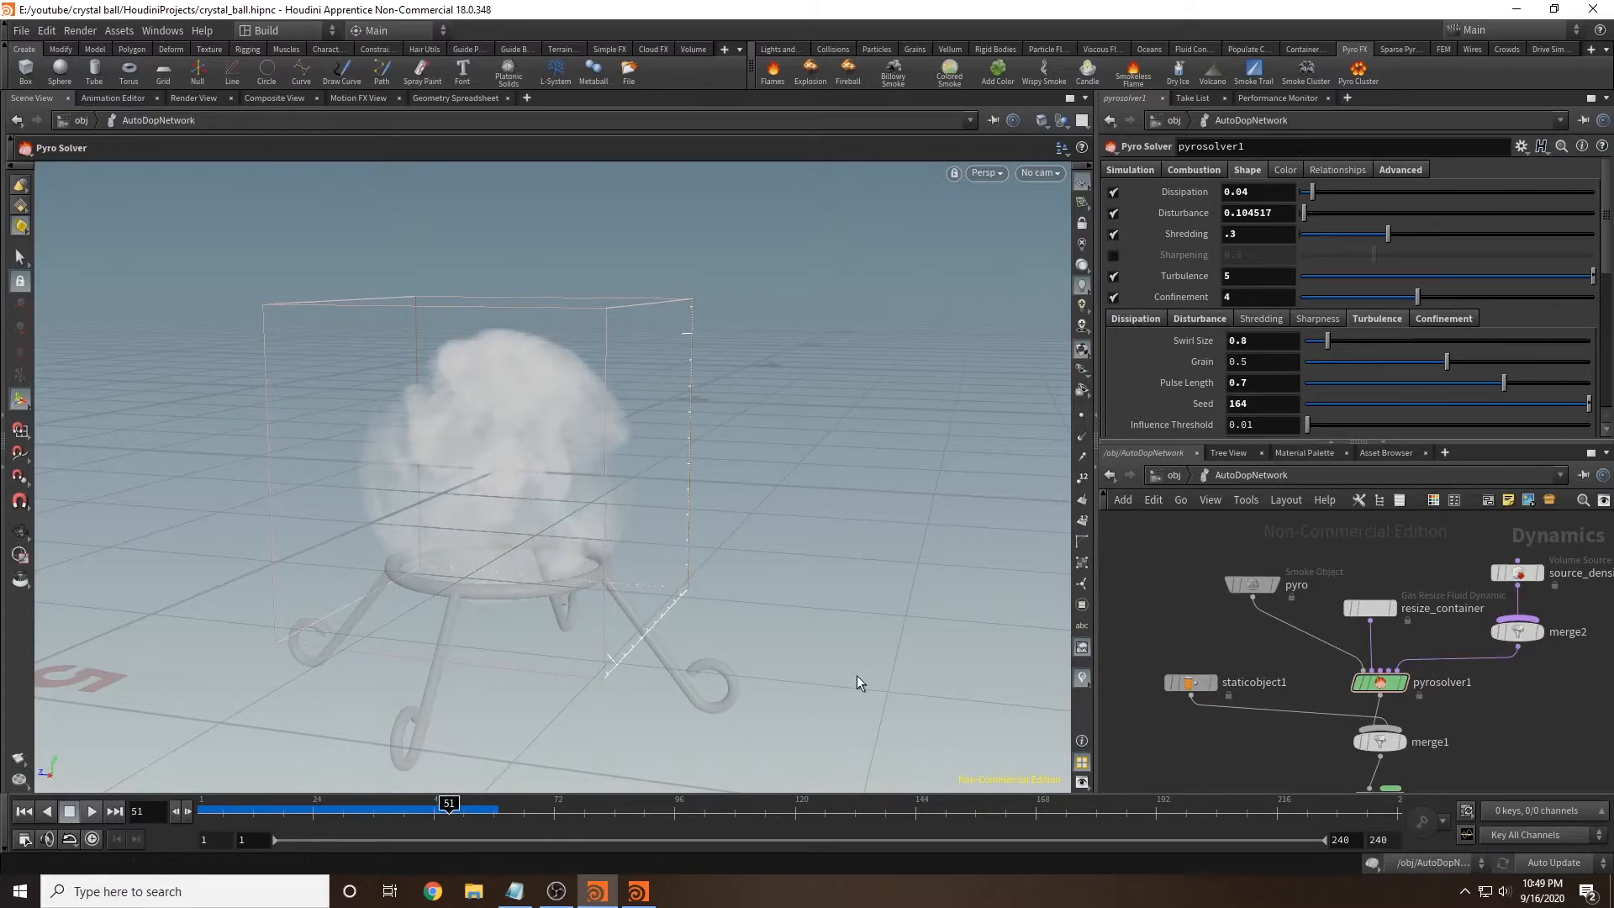
left_click(22, 811)
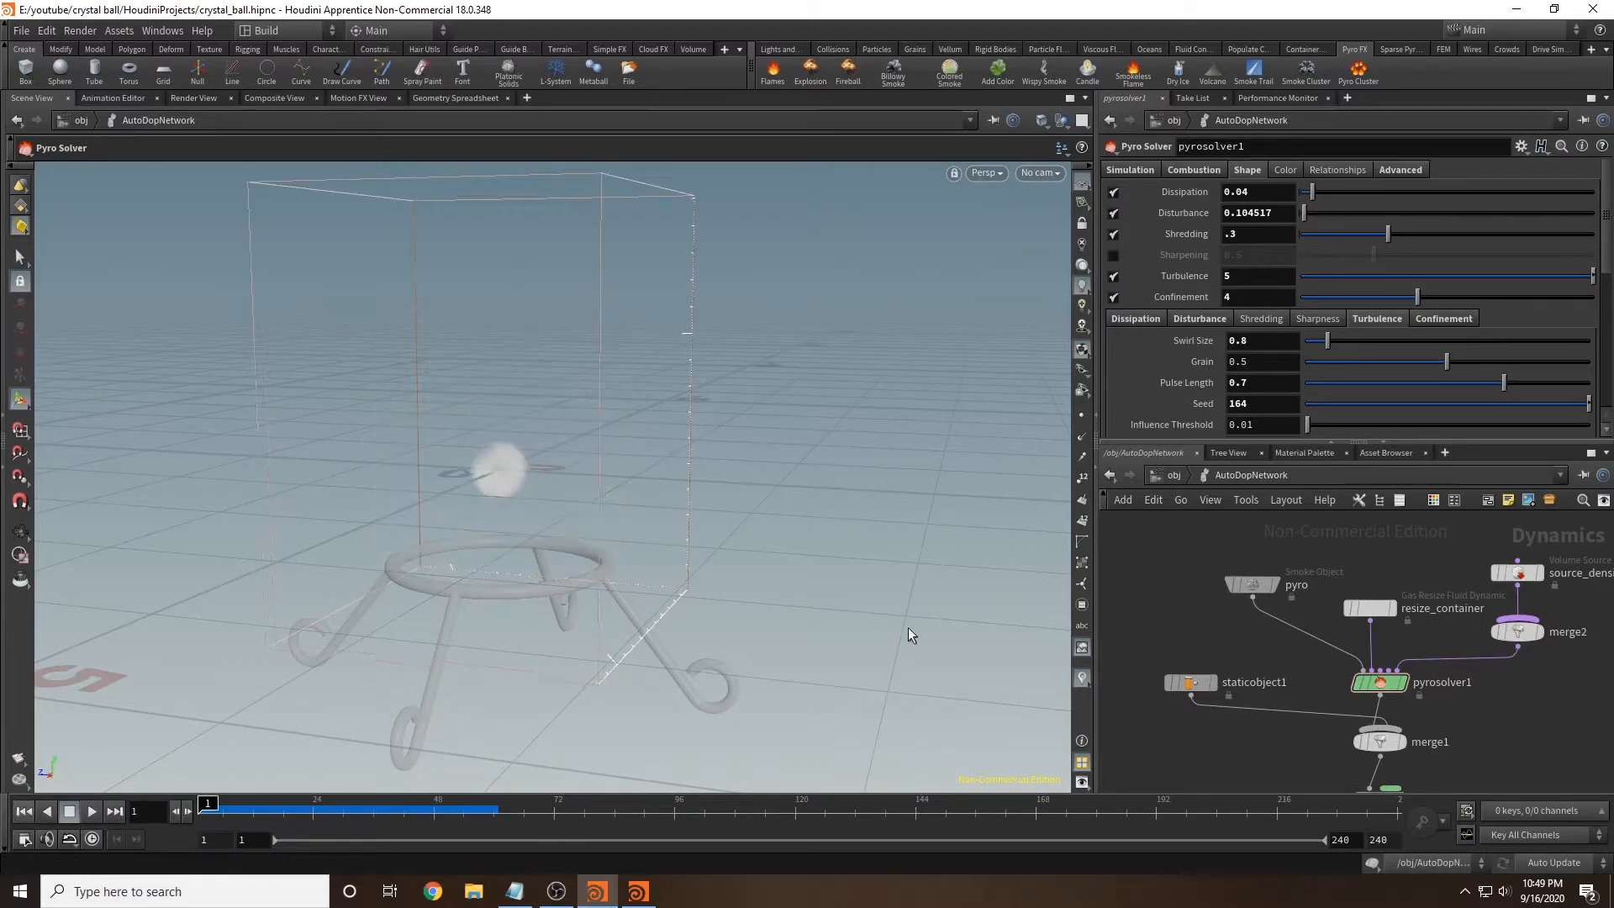
Step: Set the pyro smoke object's Division Size to 0.01
left_click(1253, 583)
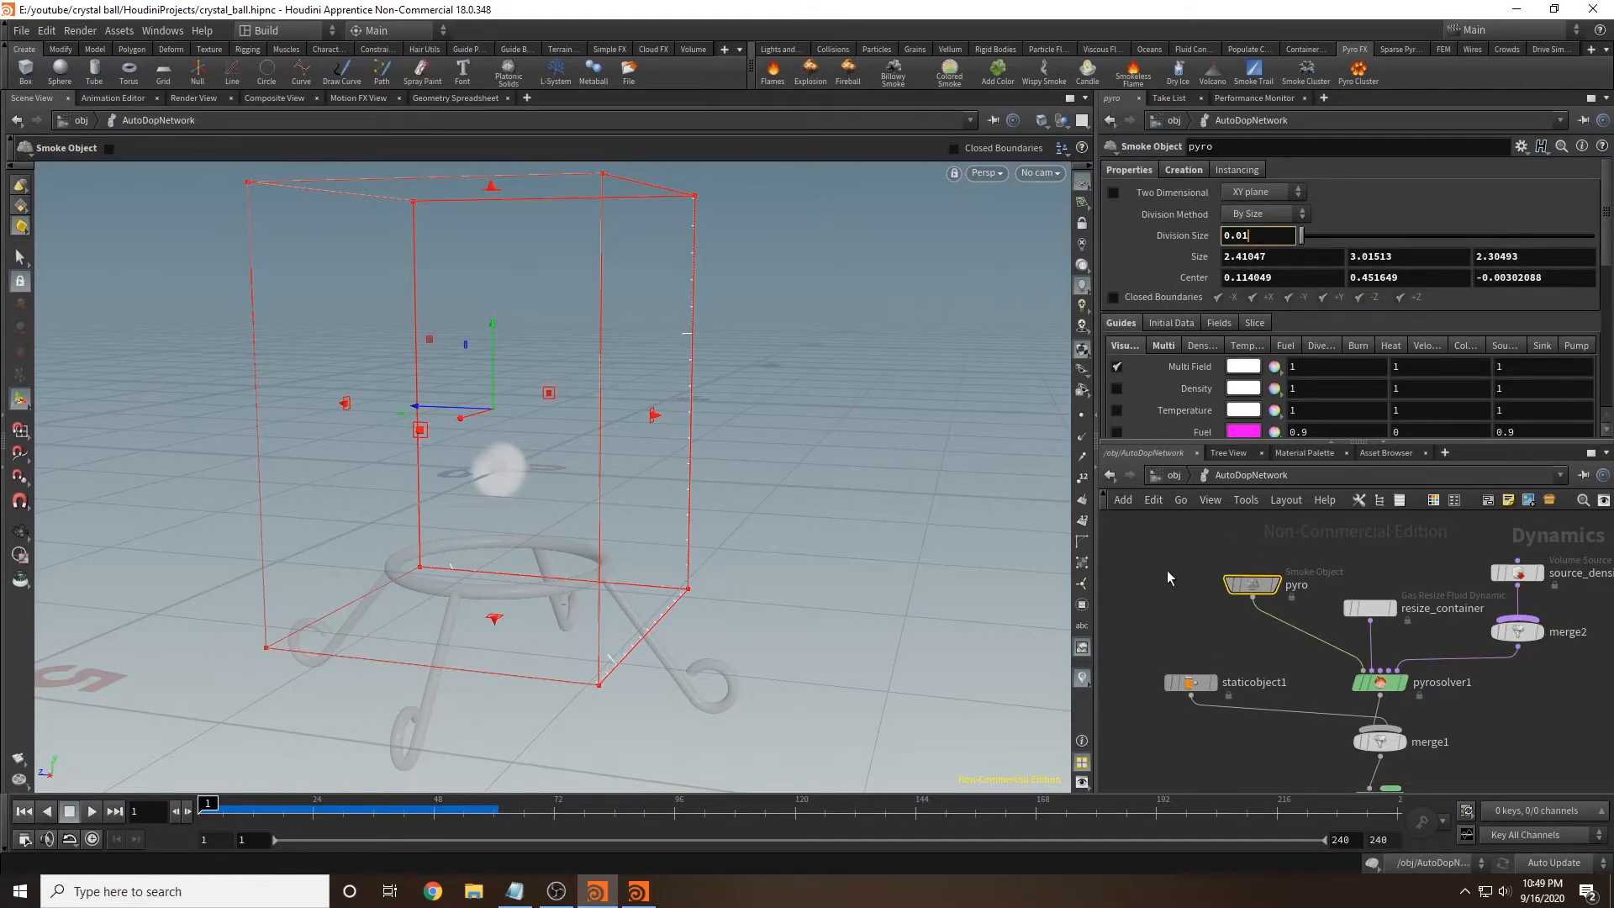
left_click(1174, 475)
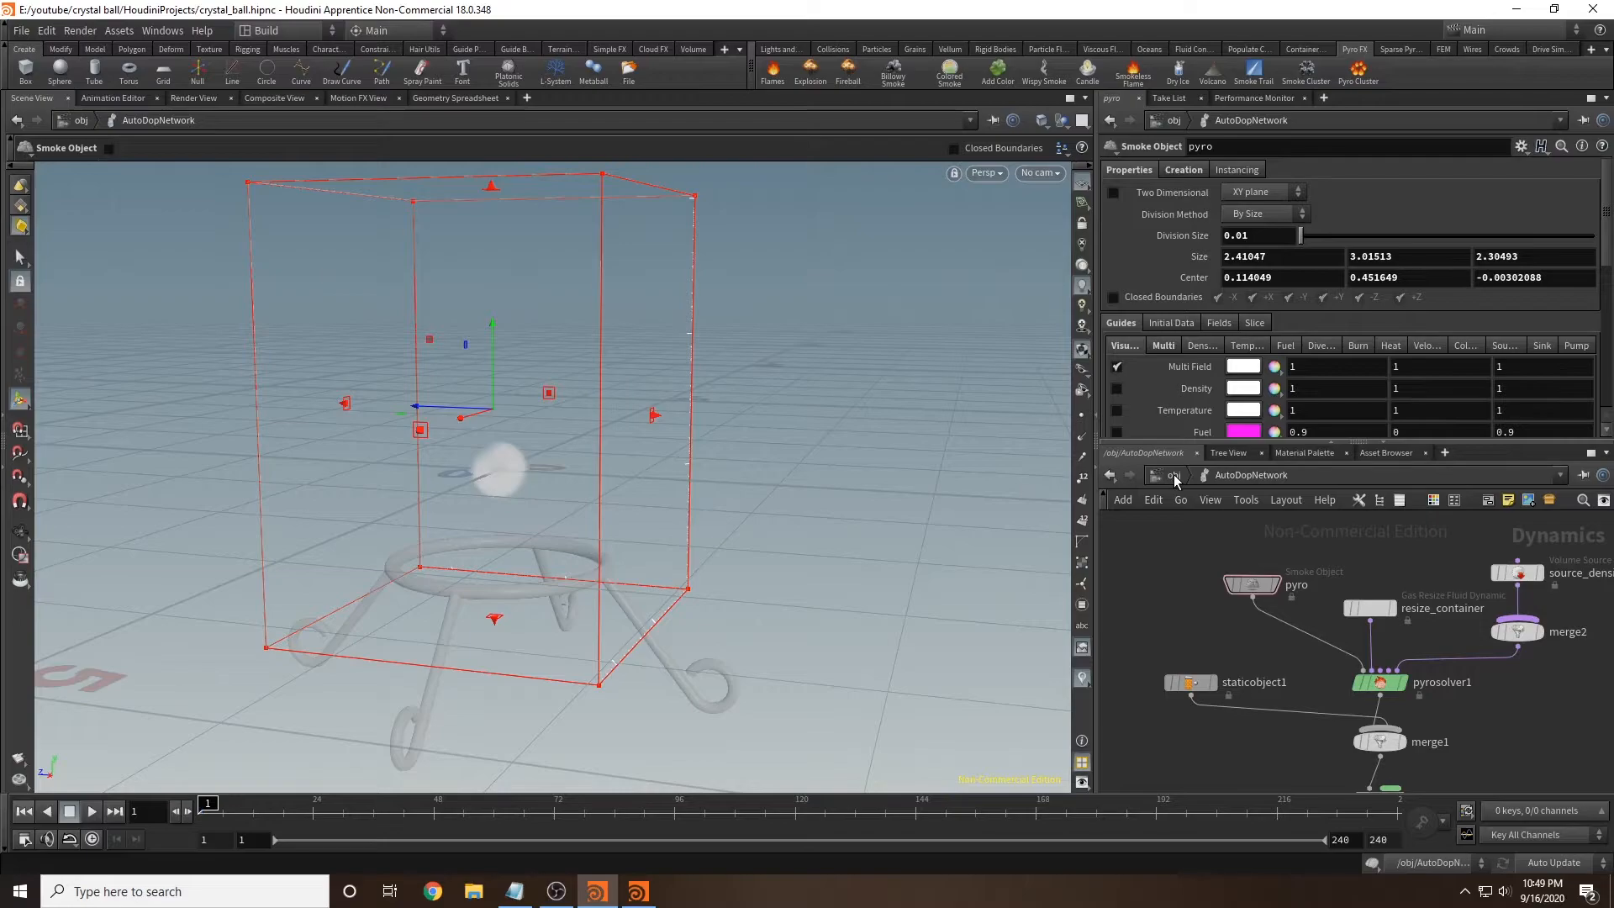
Step: Go back to the object level and open the pyro_import geometry's network
left_click(1174, 475)
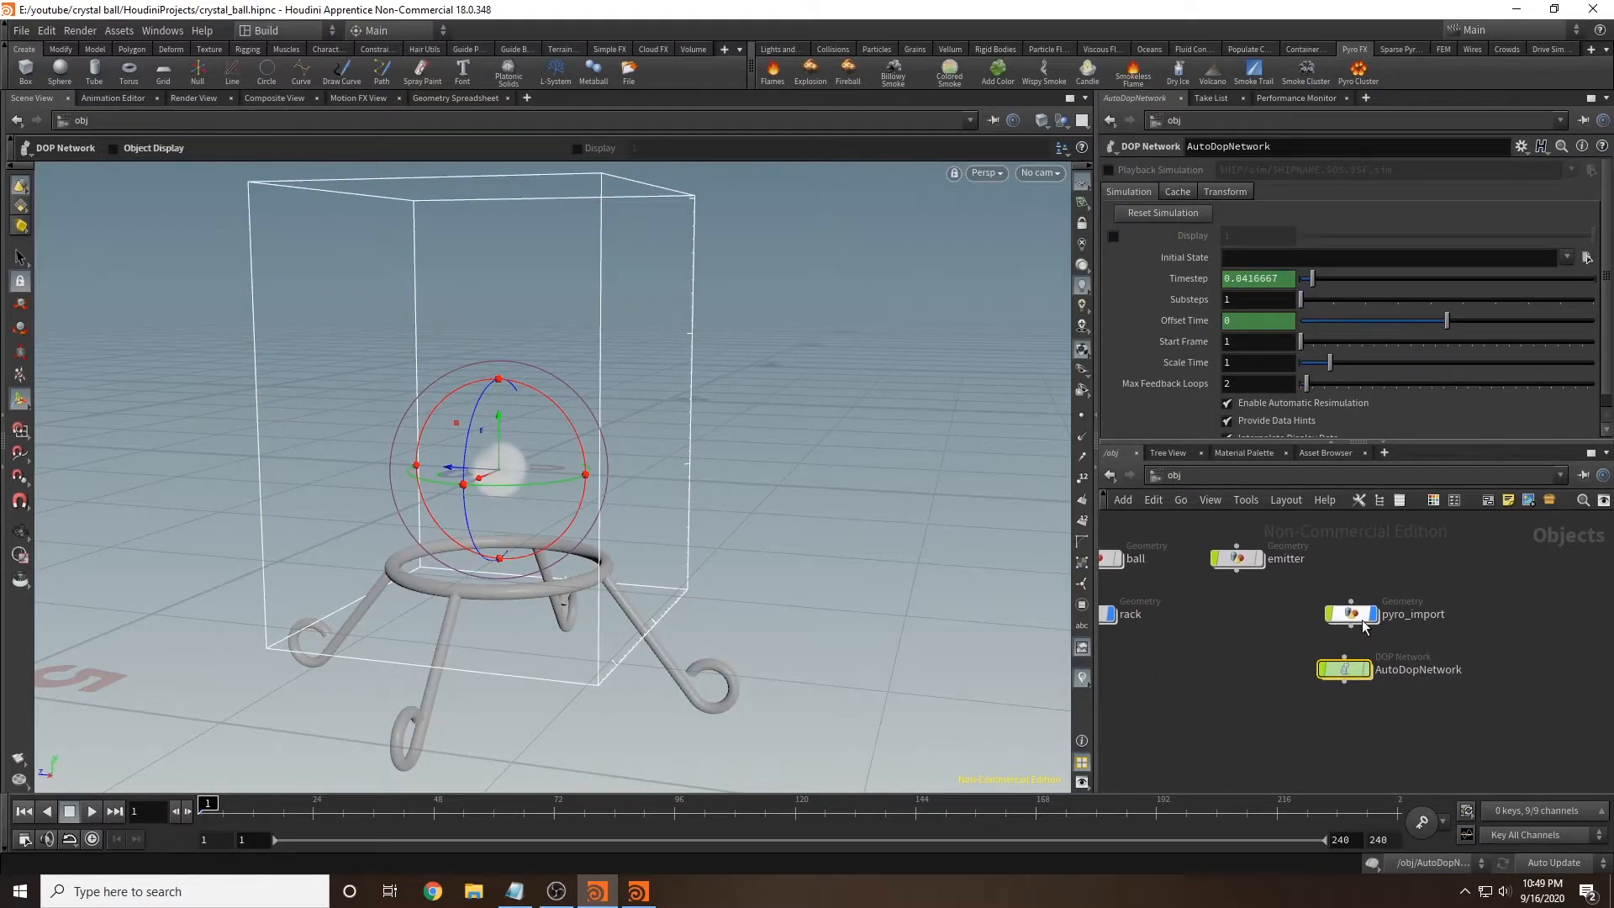
double_click(1359, 619)
middle_click_drag(1349, 722, 1263, 682)
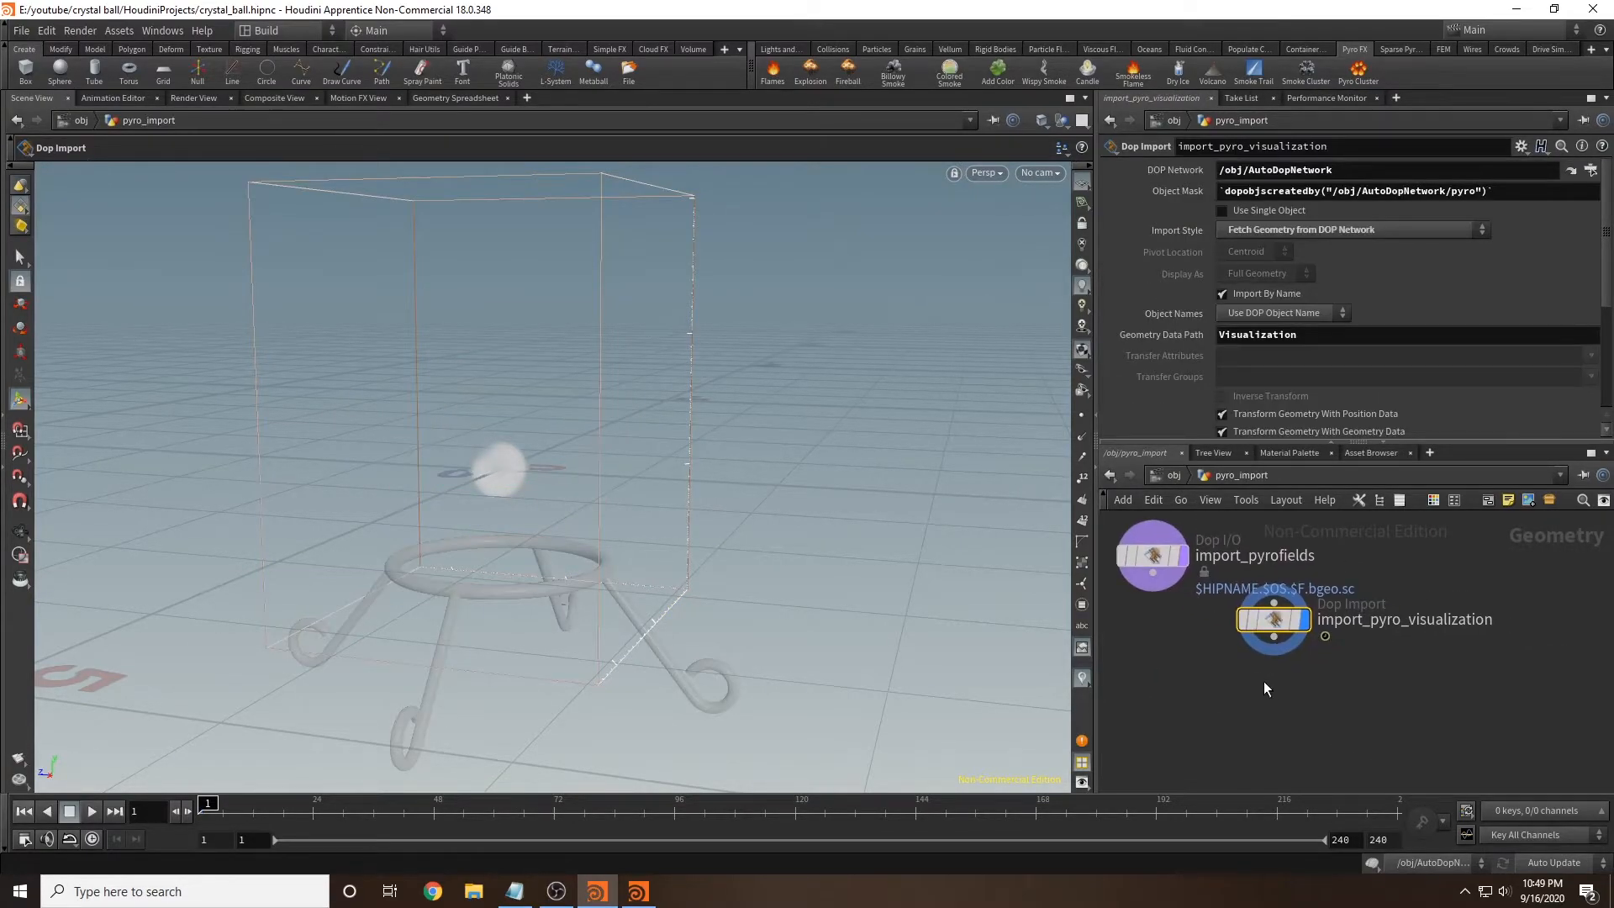
Step: Add a File Cache node below import_pyro_visualization, connect it to that node's output and display it
key("Tab")
type("file cac")
key("Return")
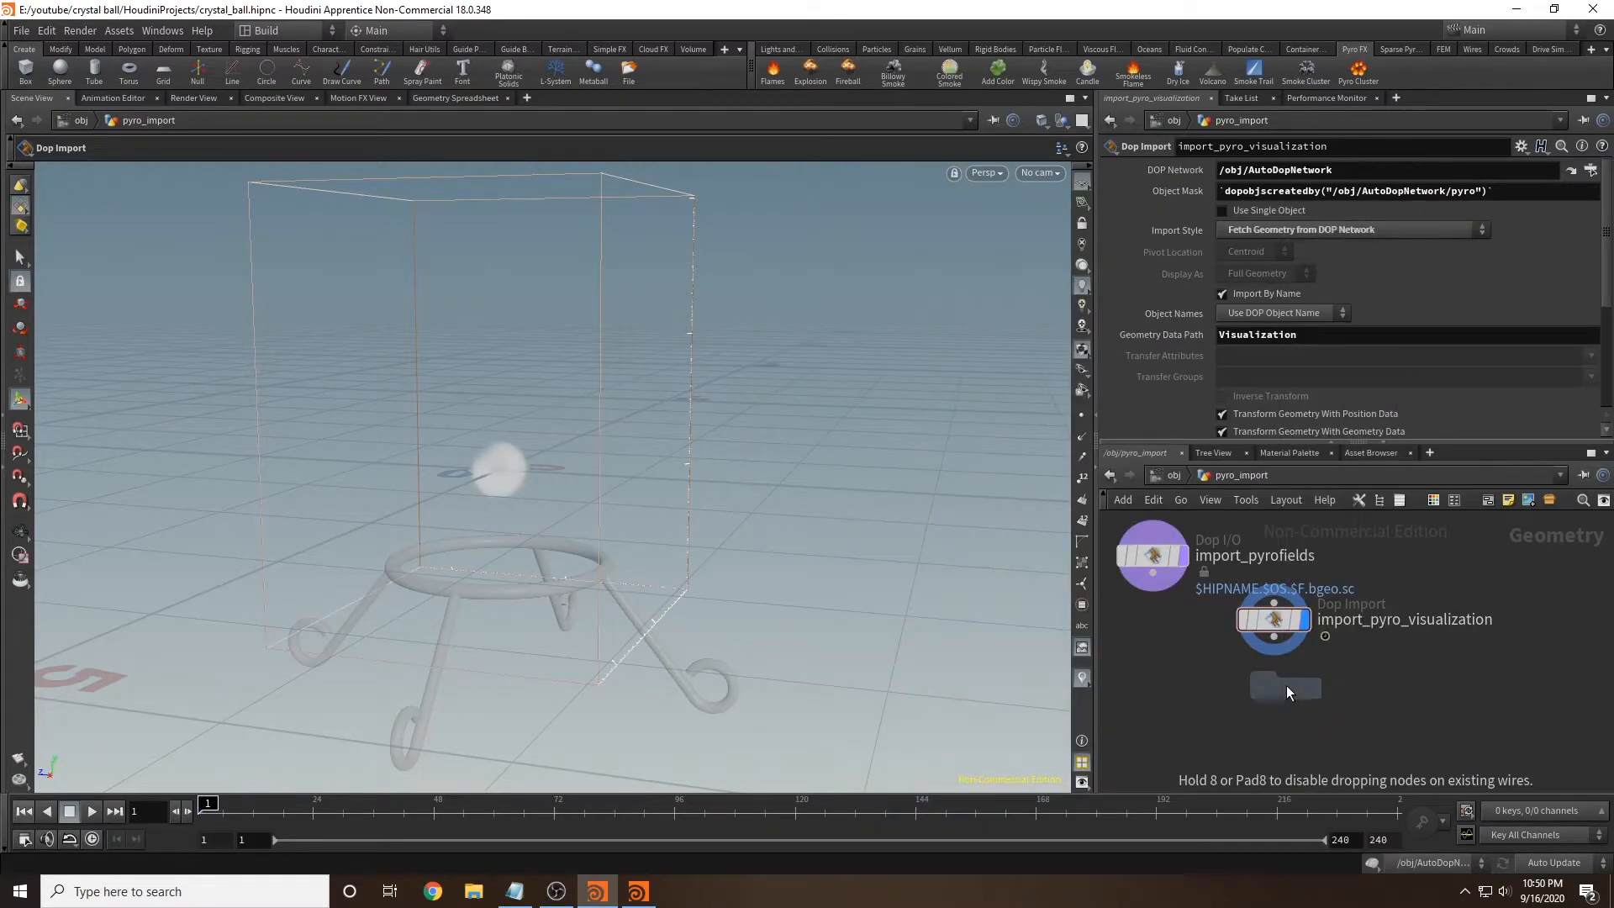
left_click(1272, 672)
left_click_drag(1276, 639, 1302, 702)
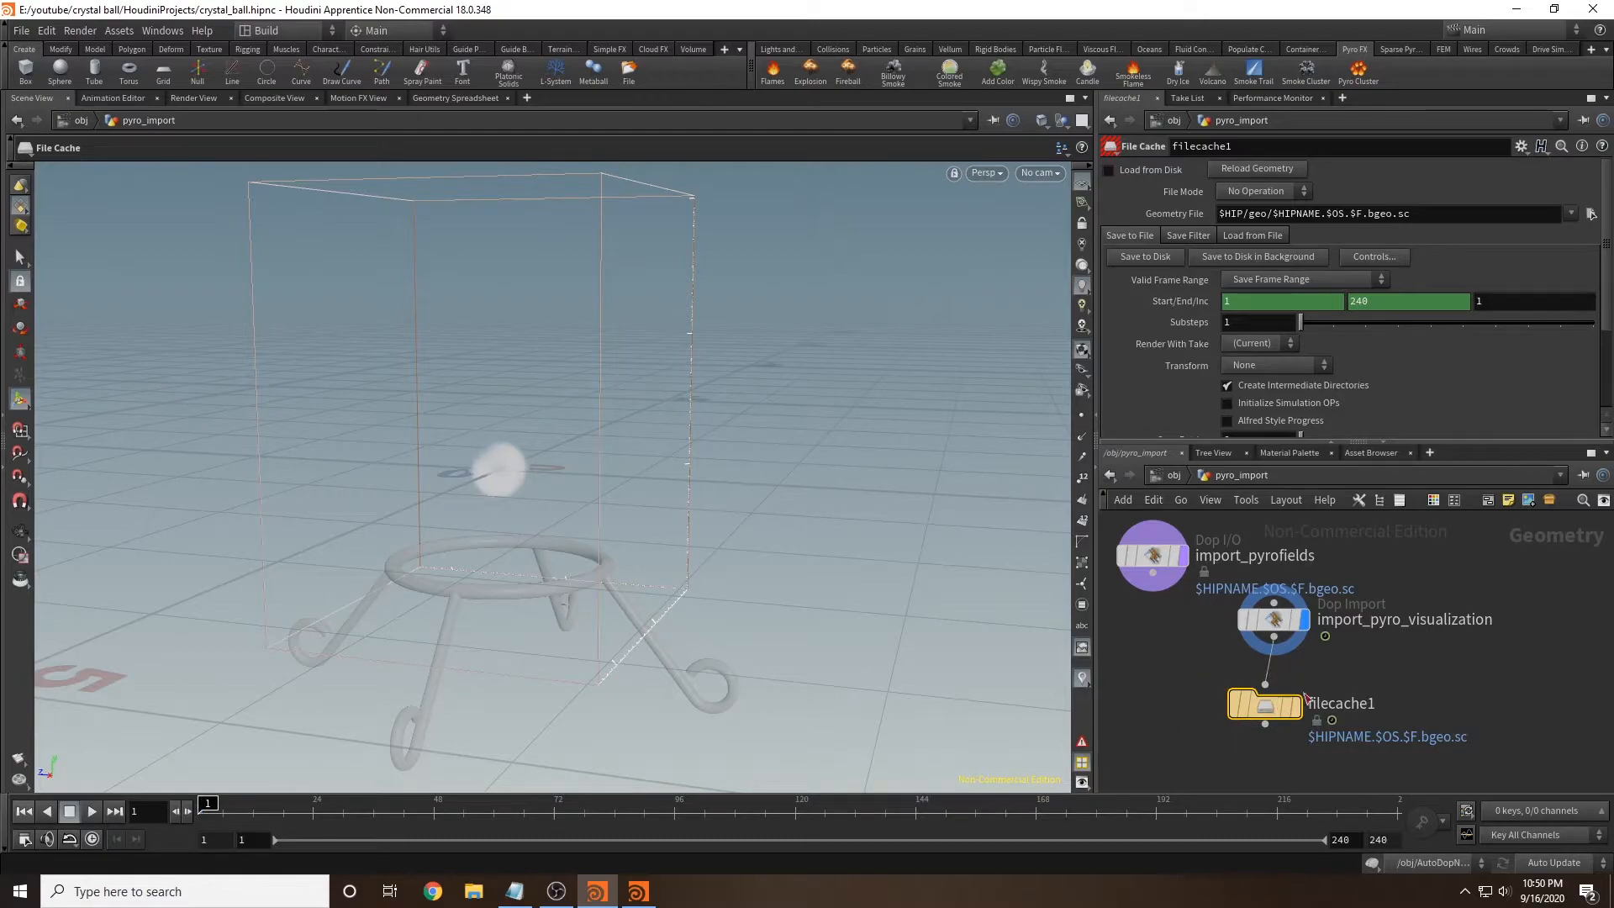
left_click(1297, 706)
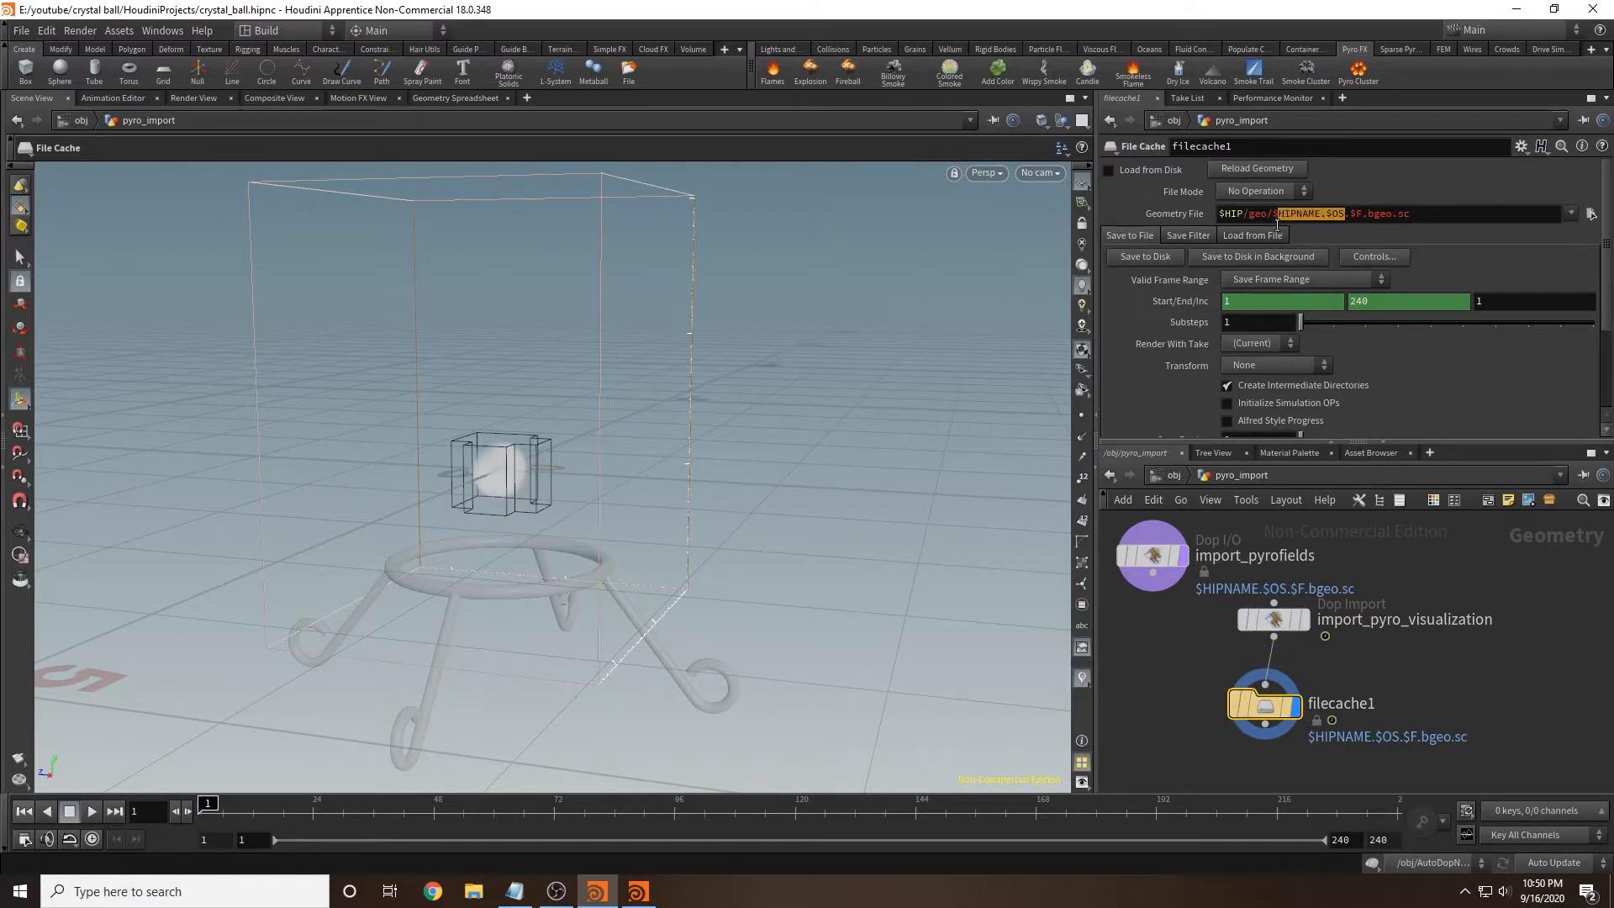
Step: Set filecache1's Geometry File to $HIP/geo/smoke.$F.bgeo.sc and save the smoke simulation to disk, moving the progress window out of the way
type("smoke")
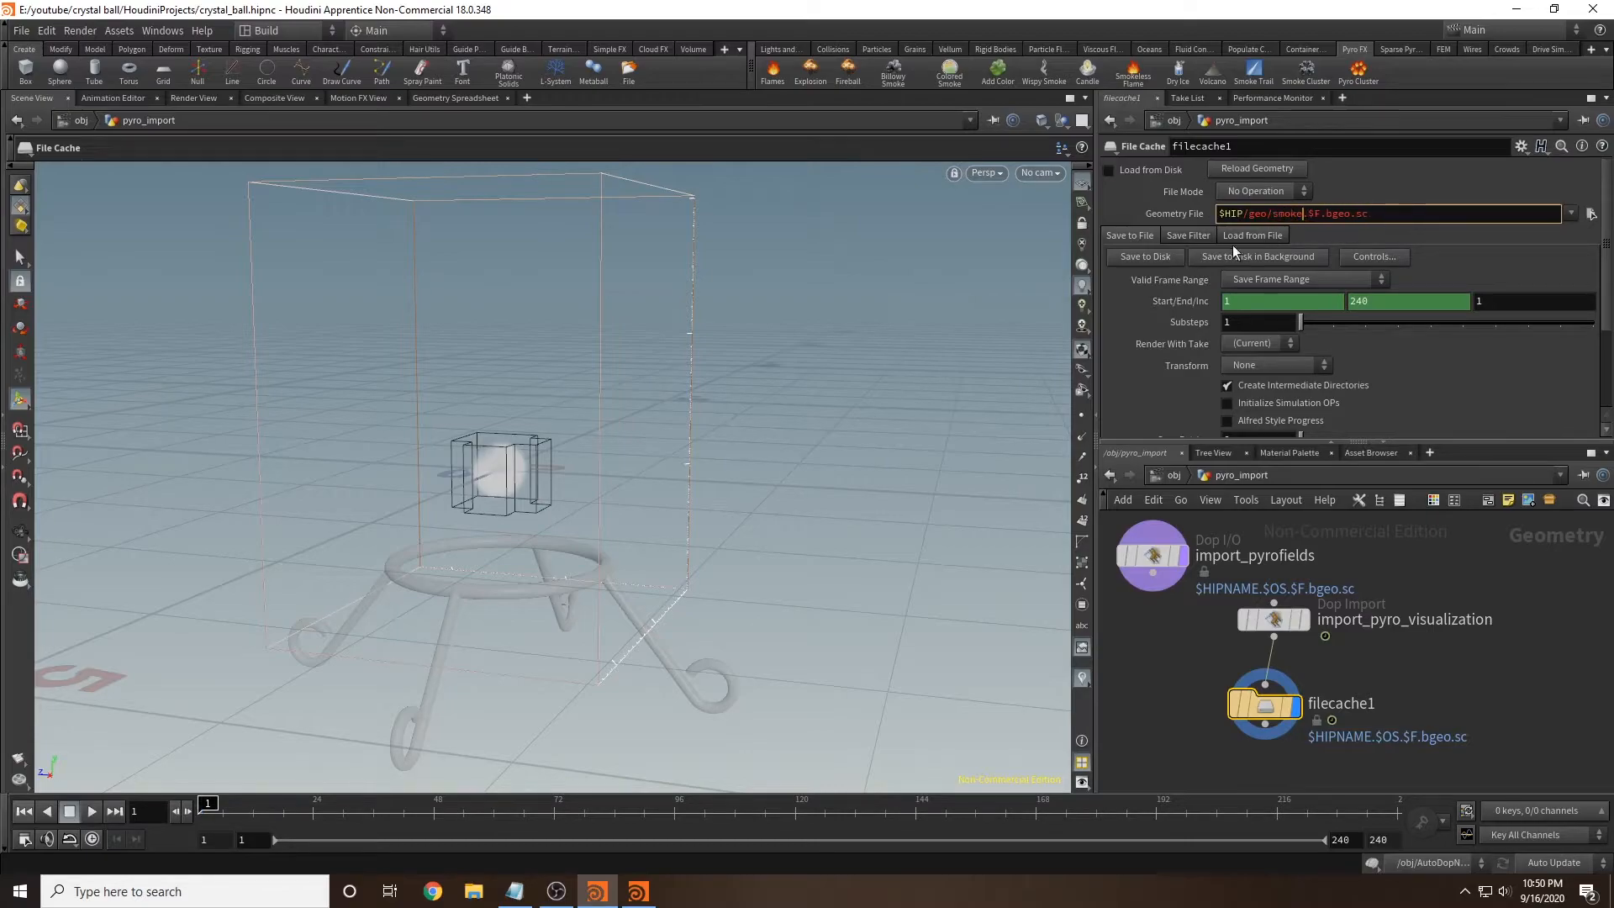
key("Return")
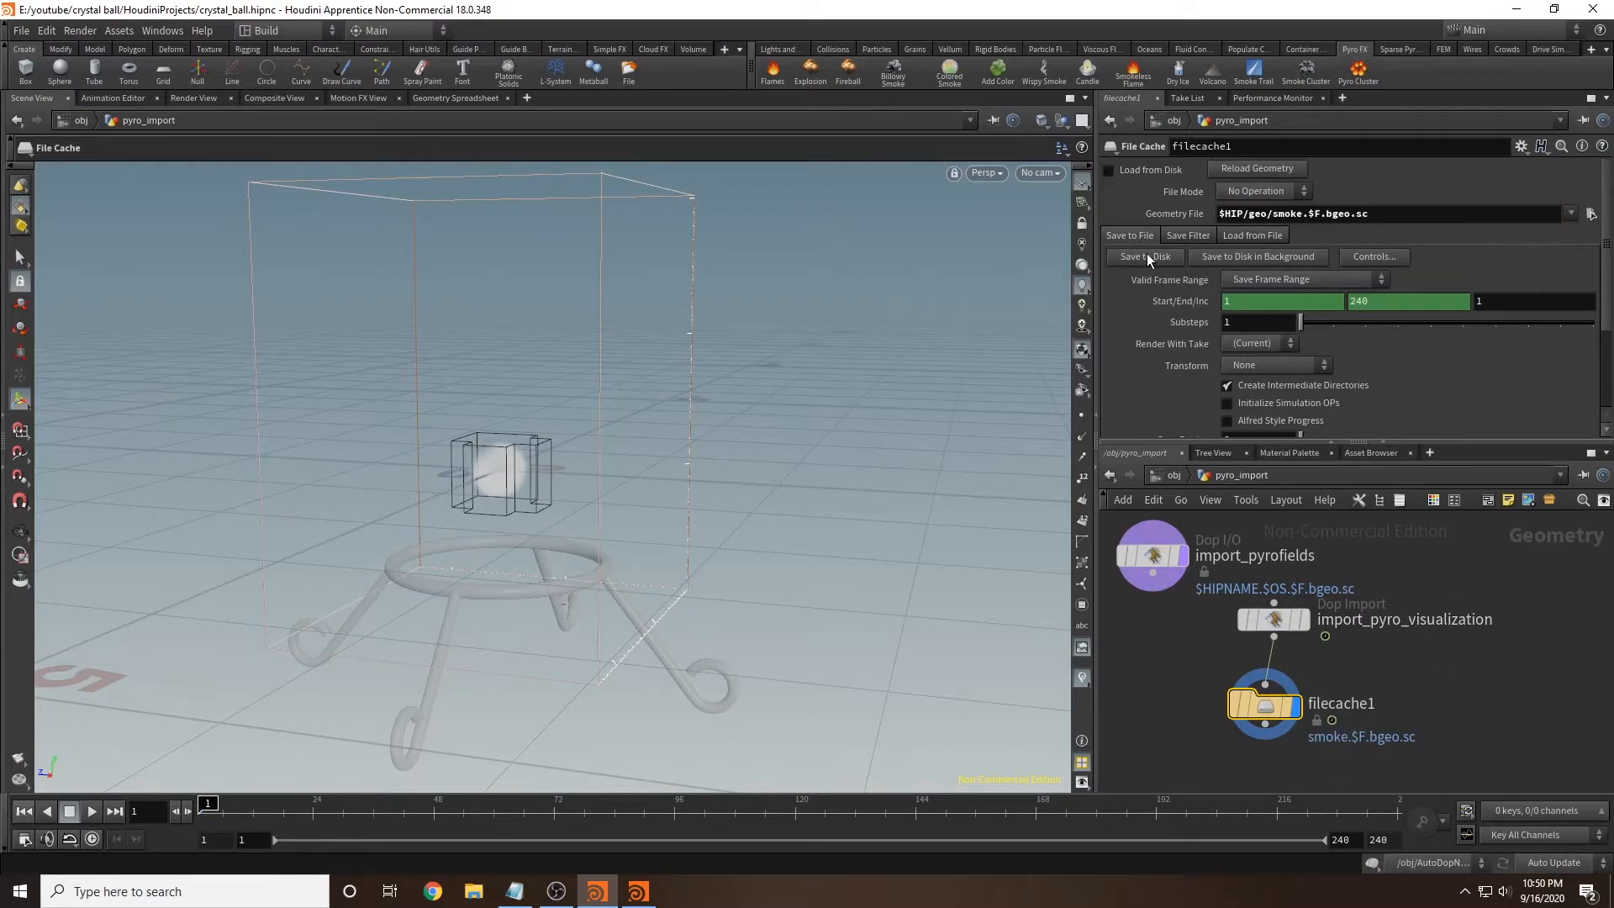
left_click(1146, 256)
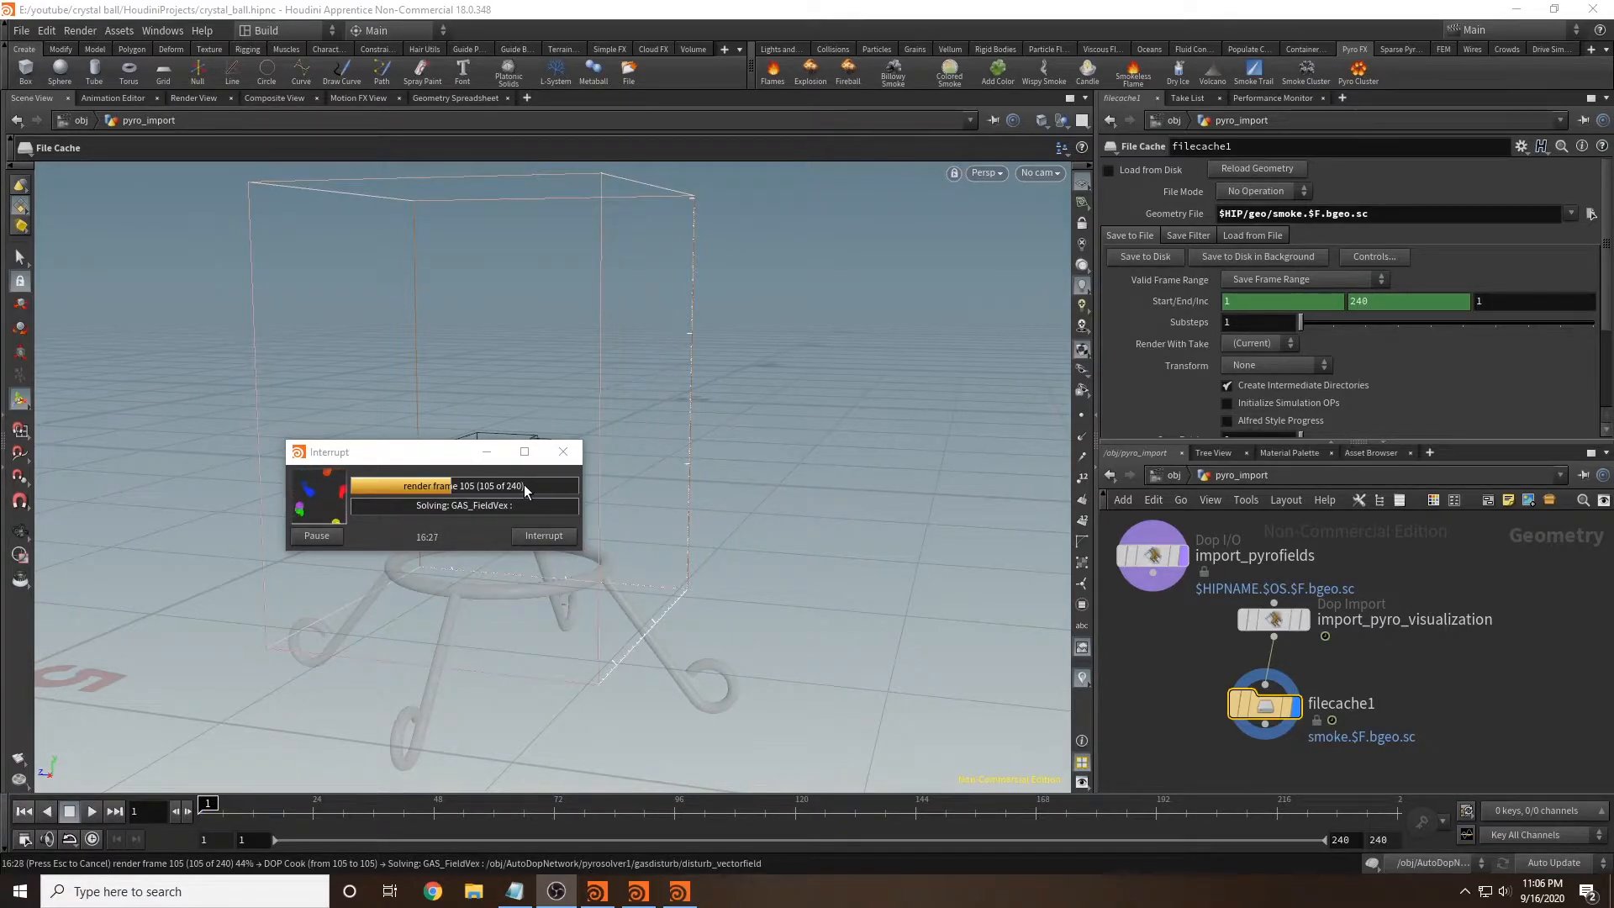
left_click_drag(431, 467, 606, 415)
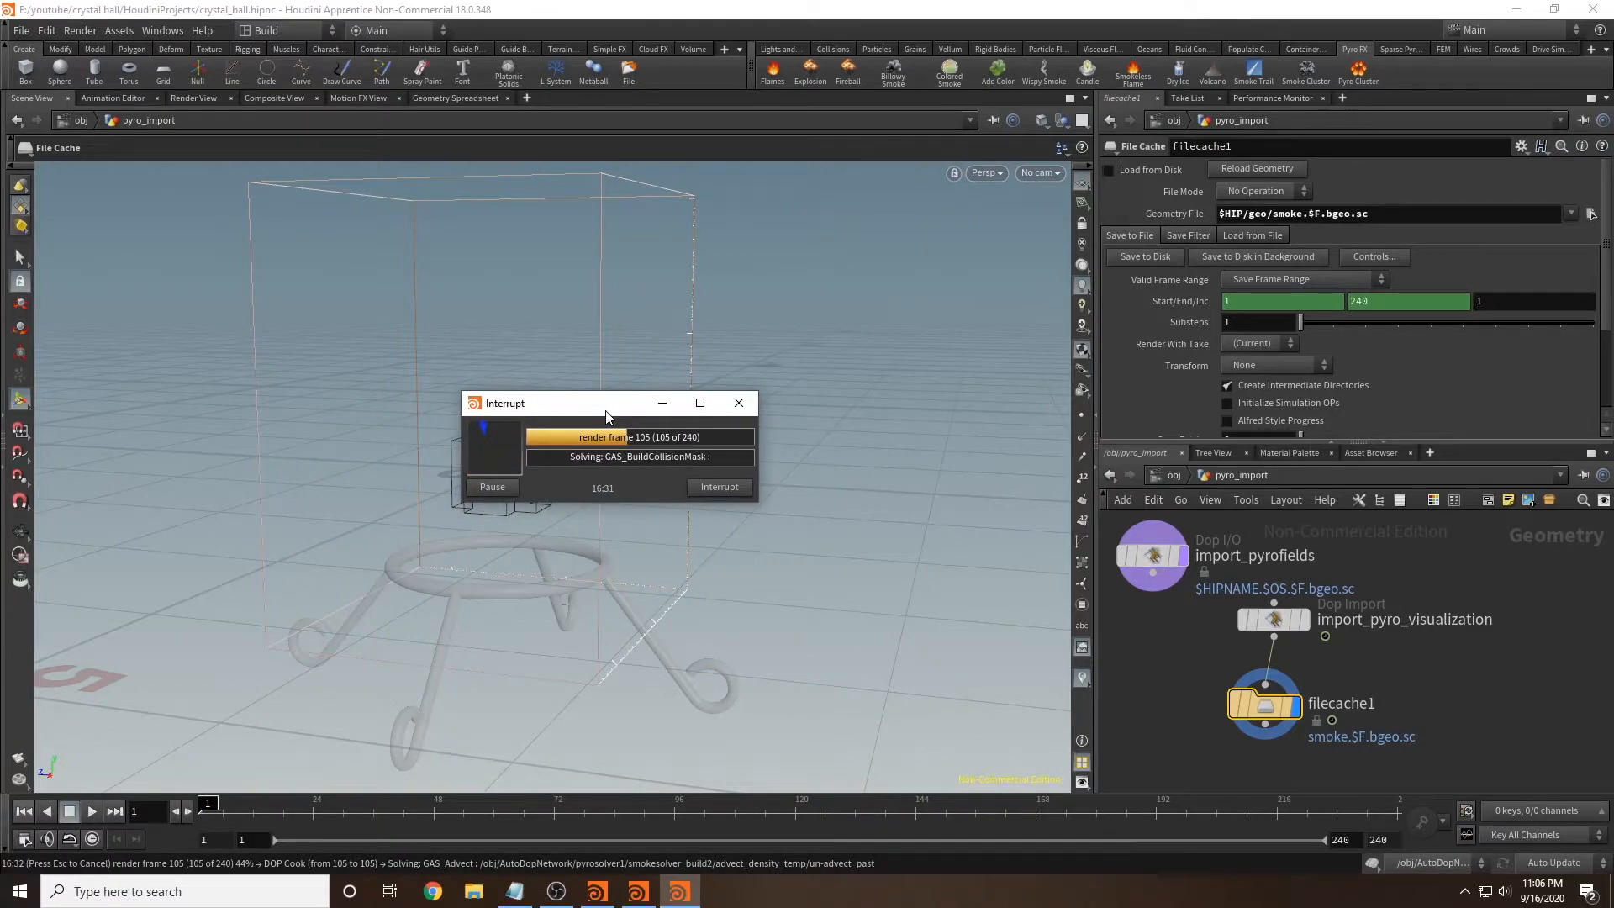
left_click_drag(593, 408, 638, 403)
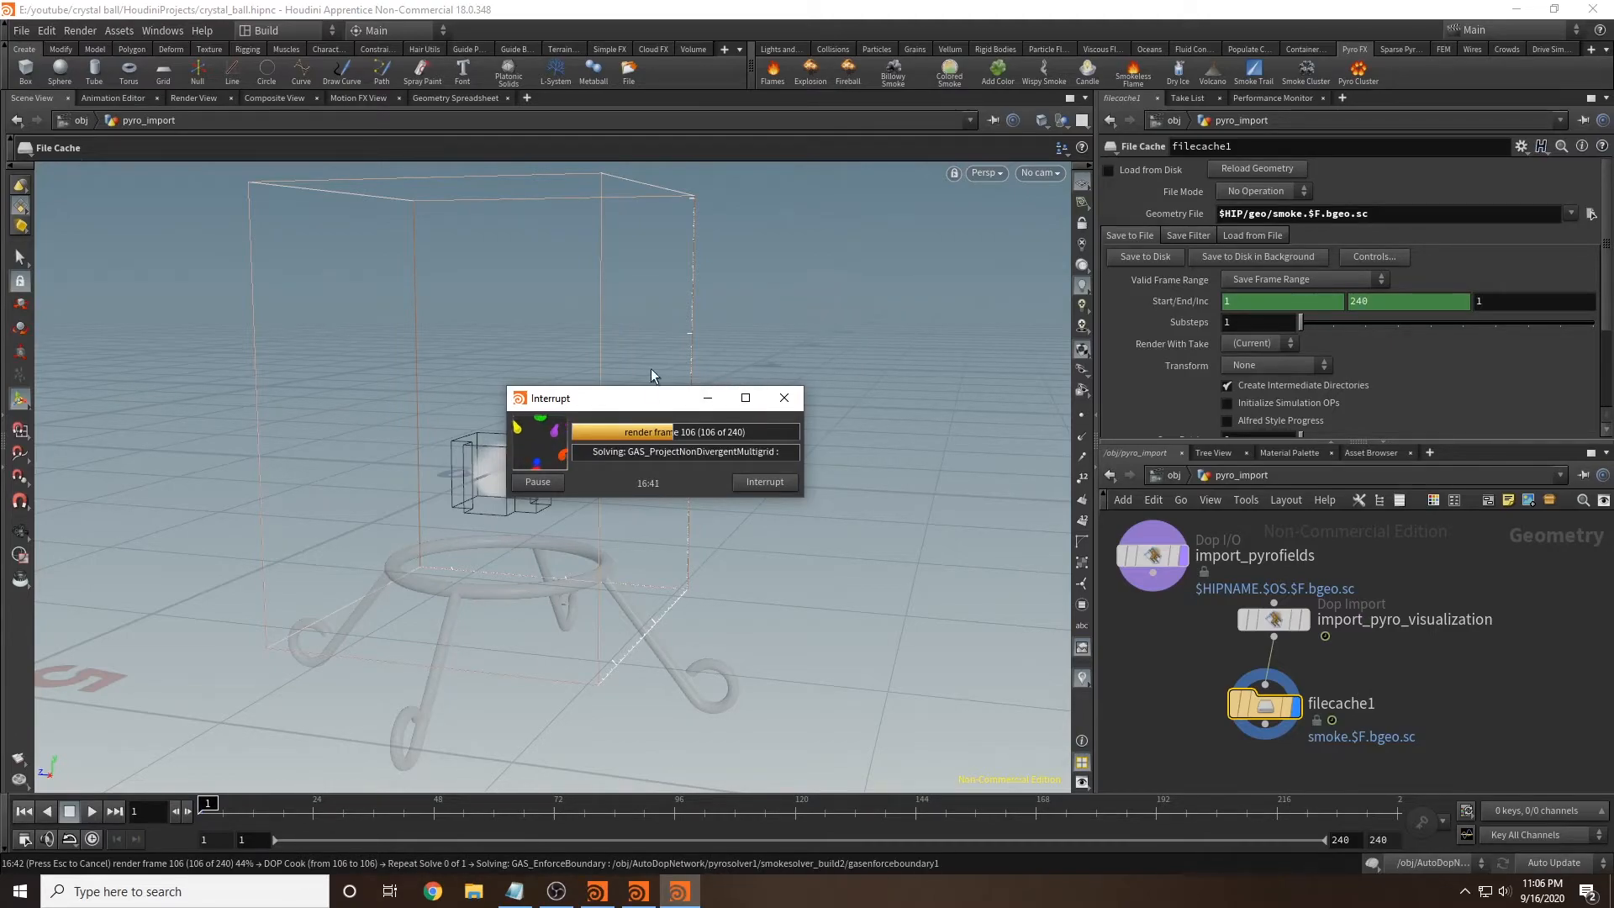
left_click_drag(654, 402, 1613, 454)
Step: Switch to the Windows Camera app and record a webcam video
left_click(211, 891)
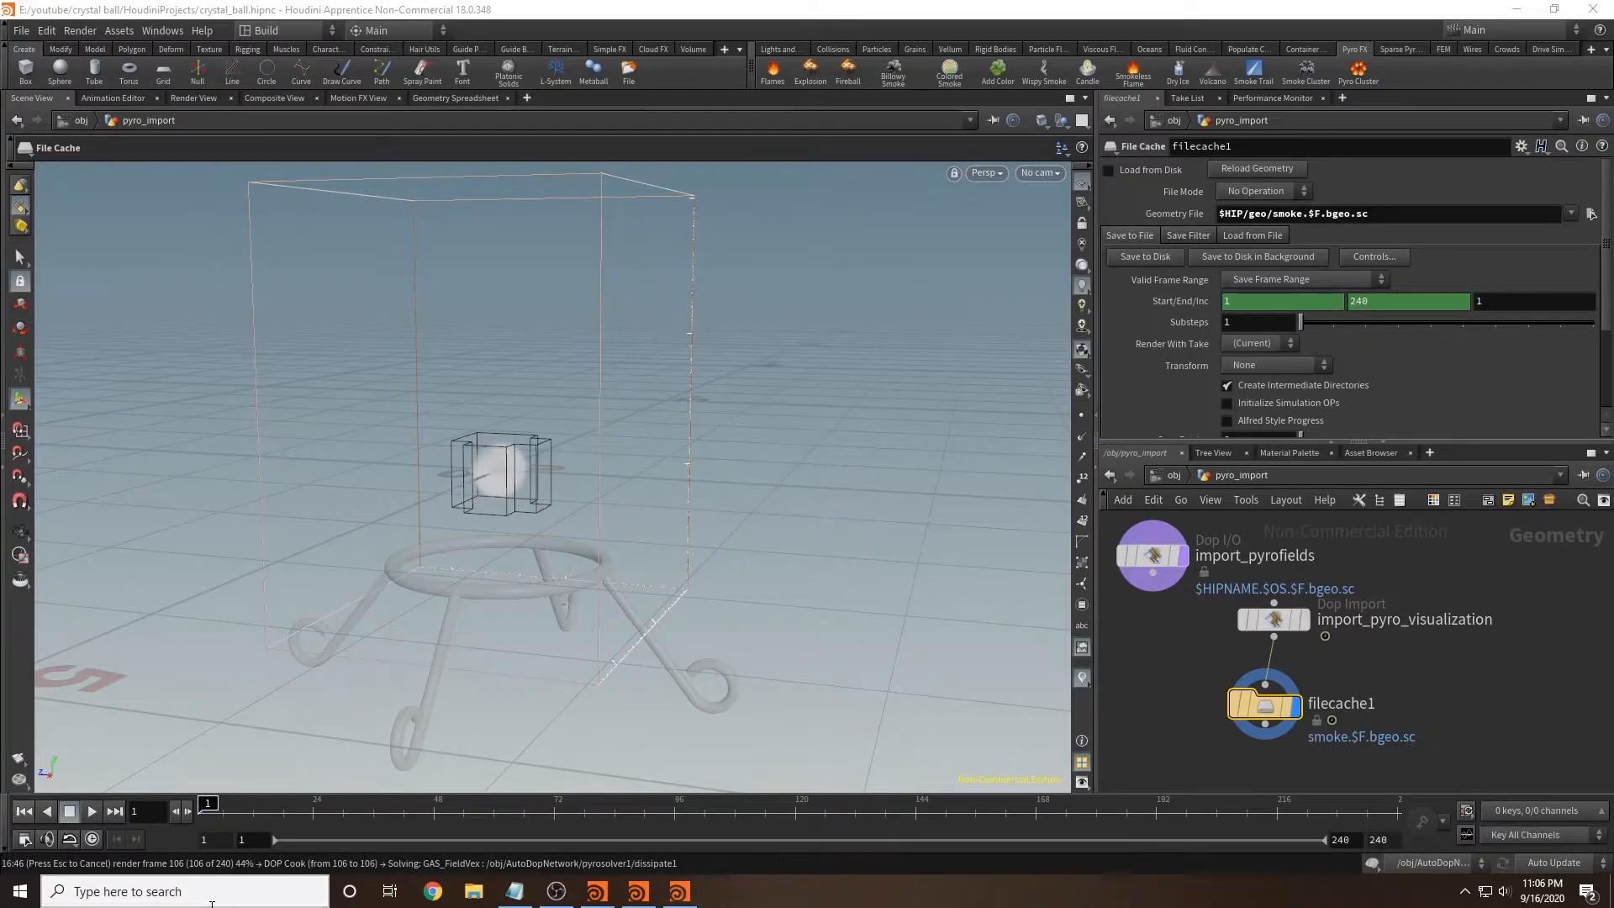
type("camera")
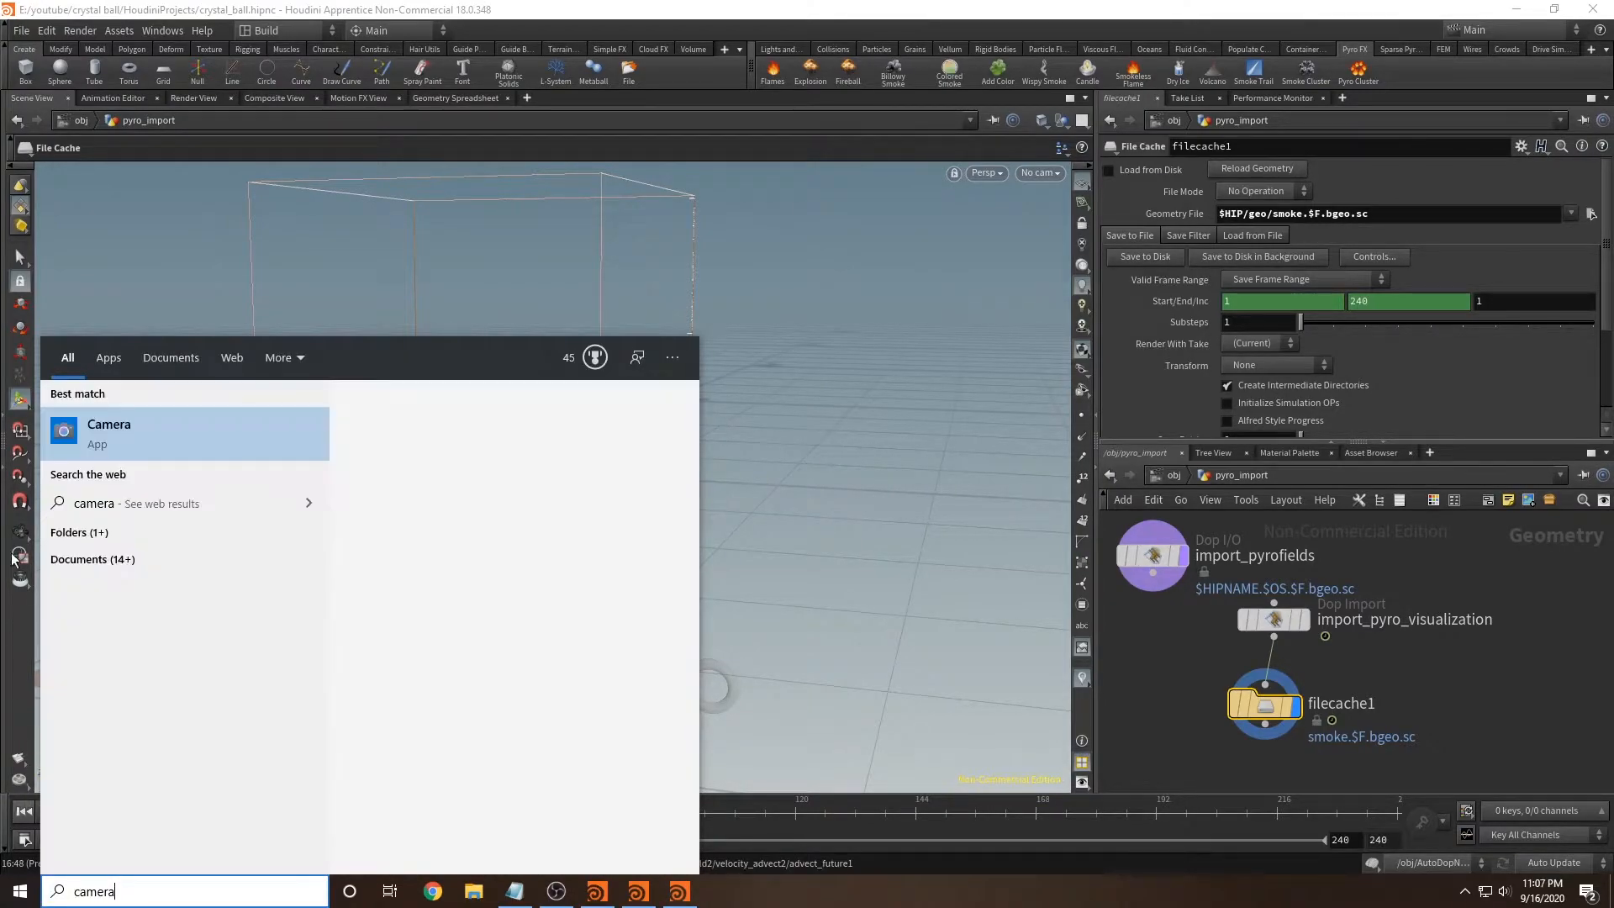
left_click(153, 443)
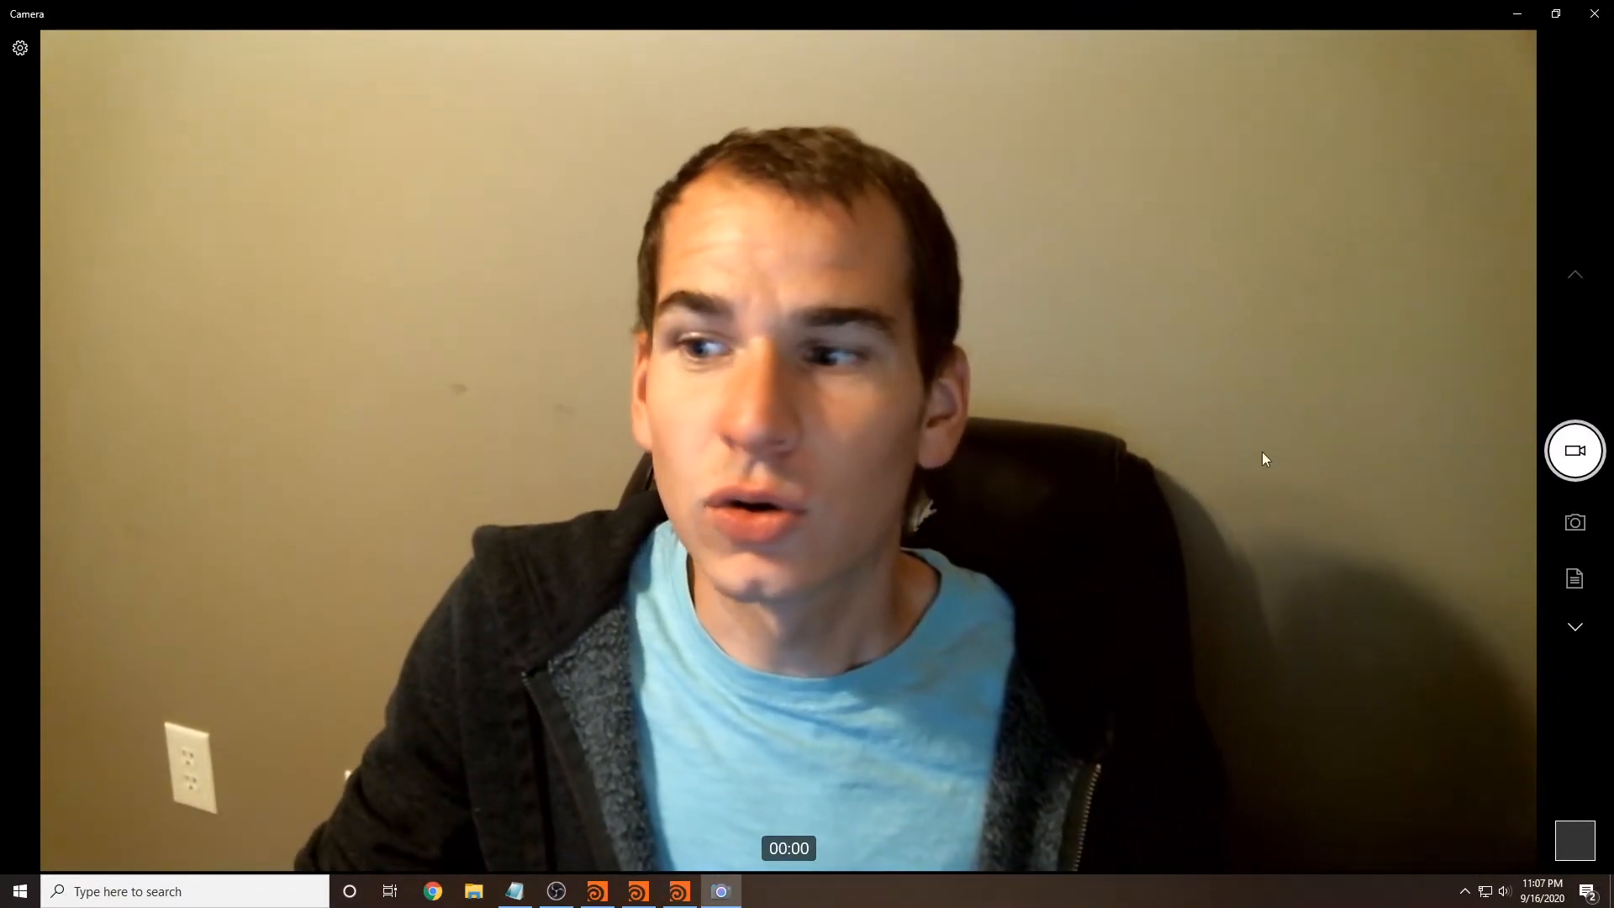
left_click(1574, 522)
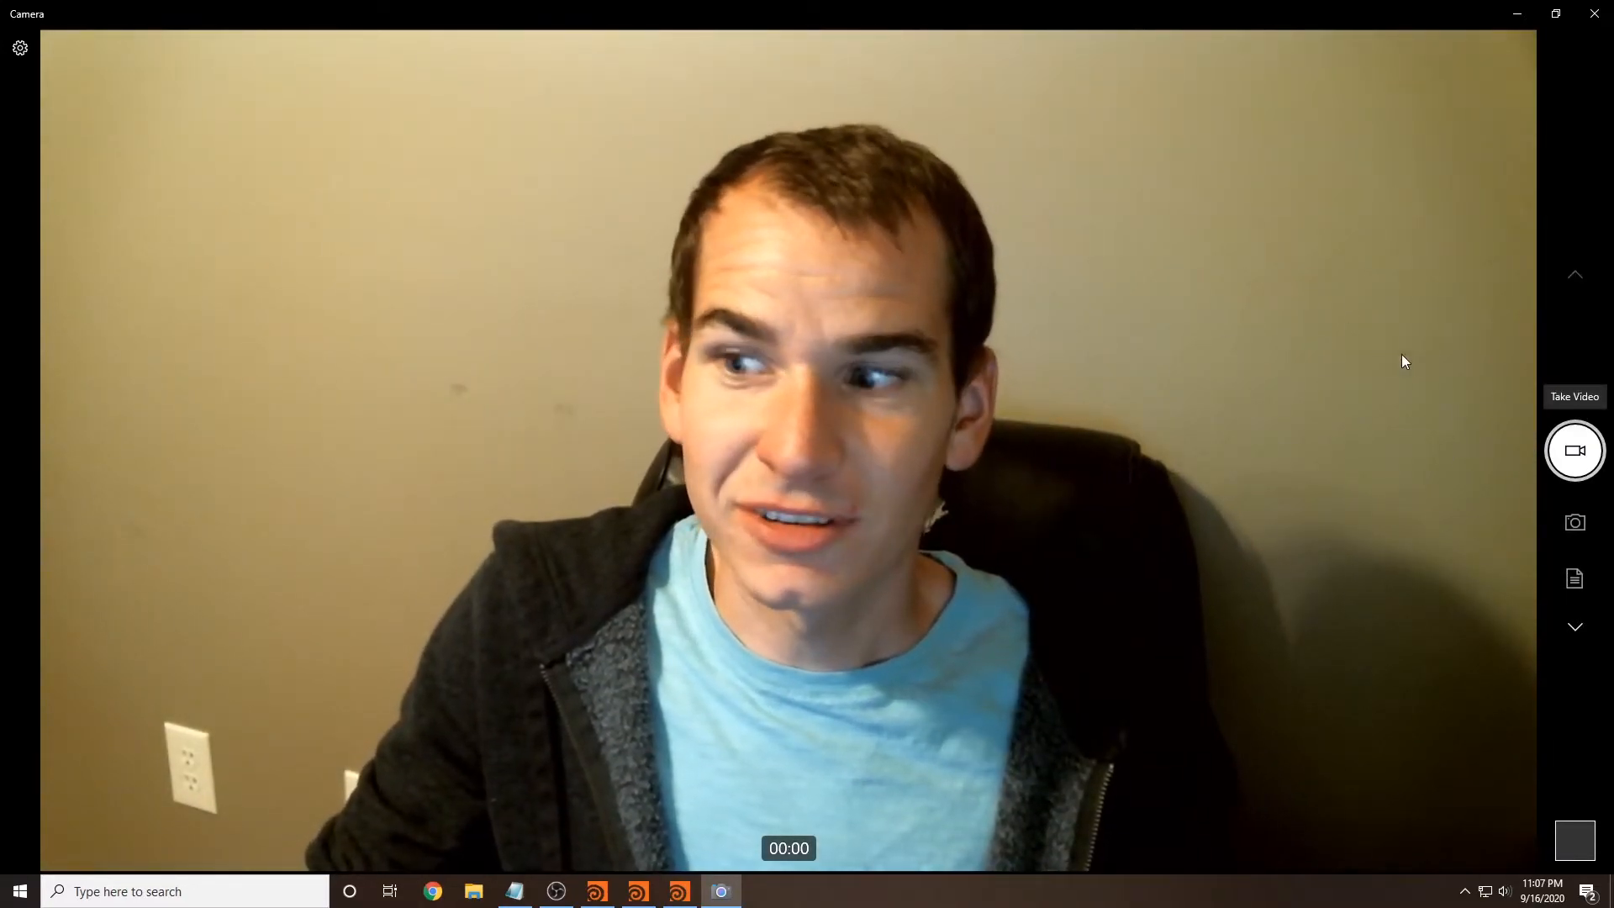
left_click(1583, 462)
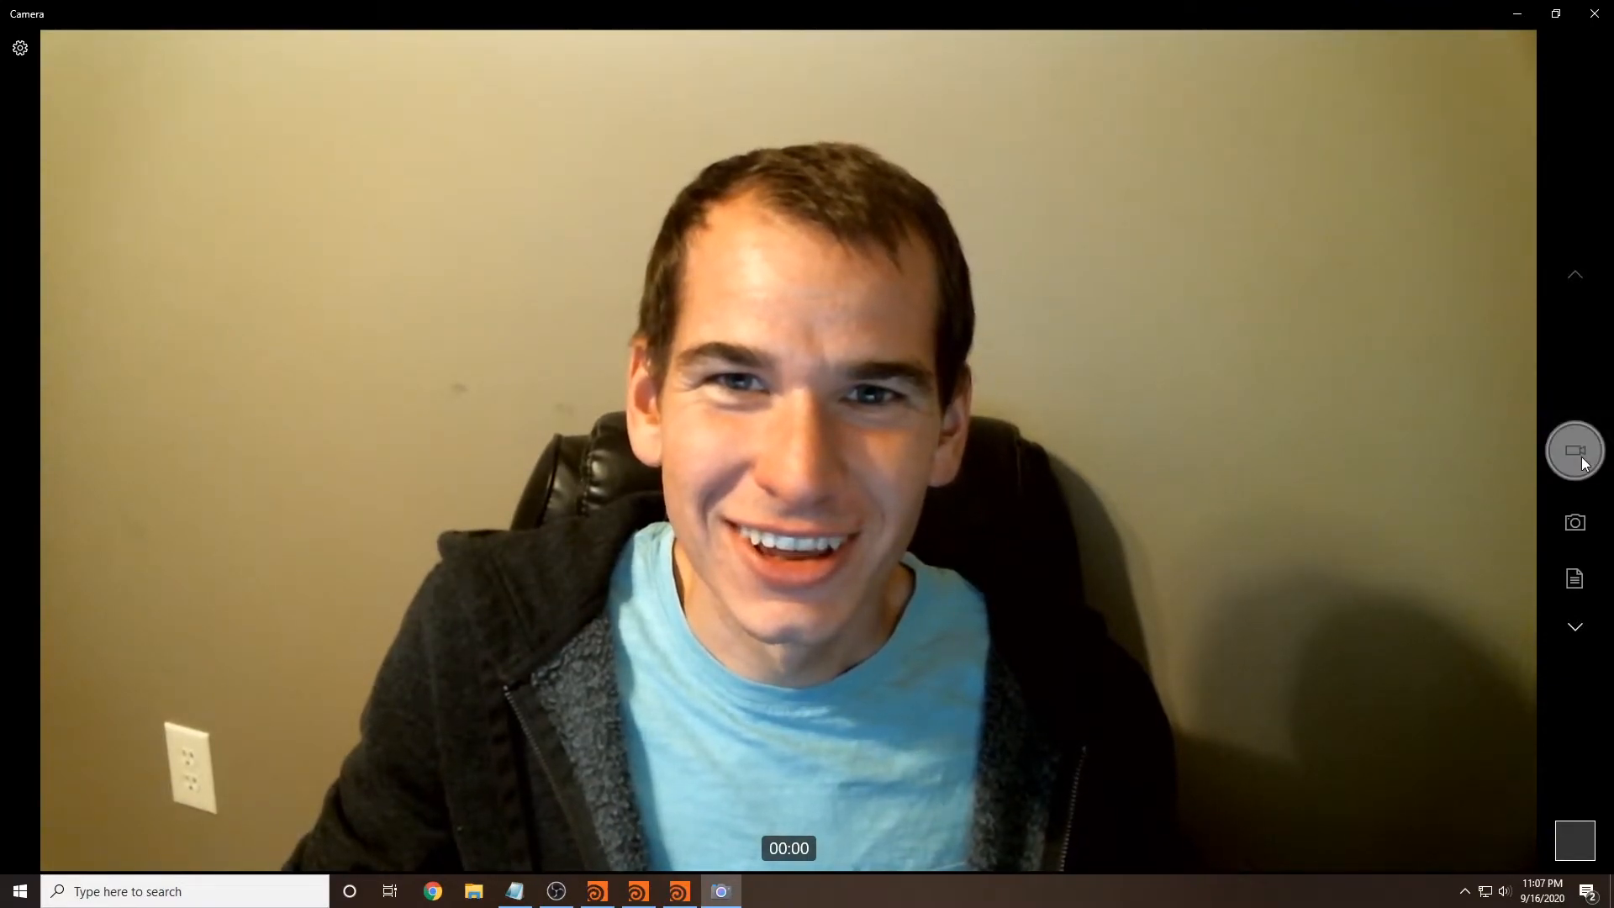
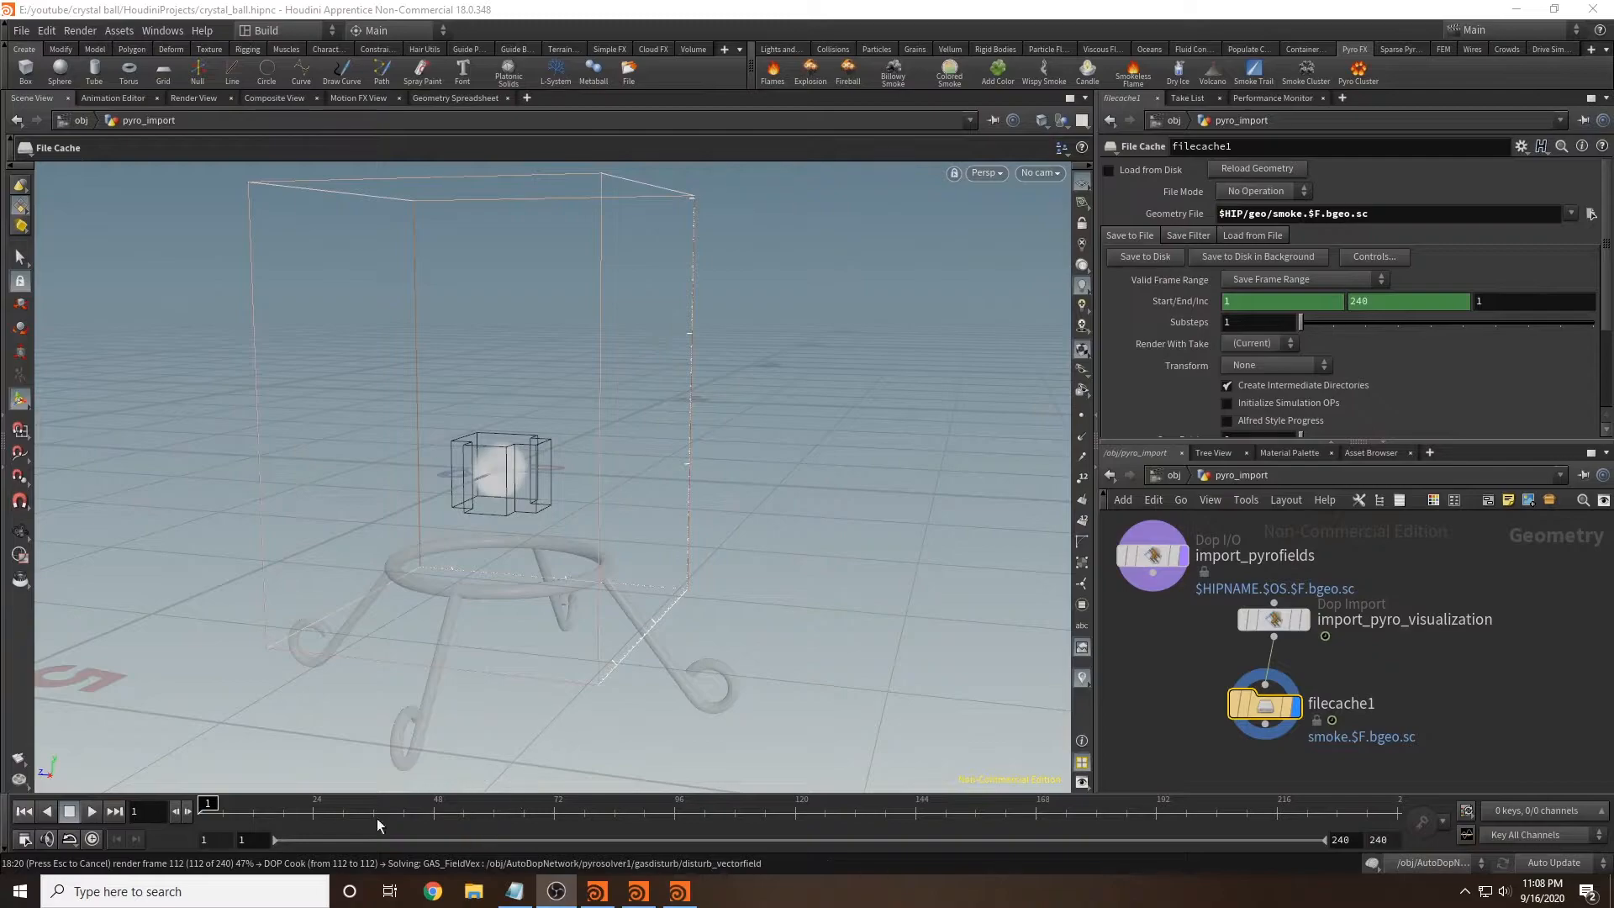
Step: Switch to Adobe Premiere Pro and import the recorded webcam clip WIN_20200916_23_07_24_Pro.mp4
left_click(241, 892)
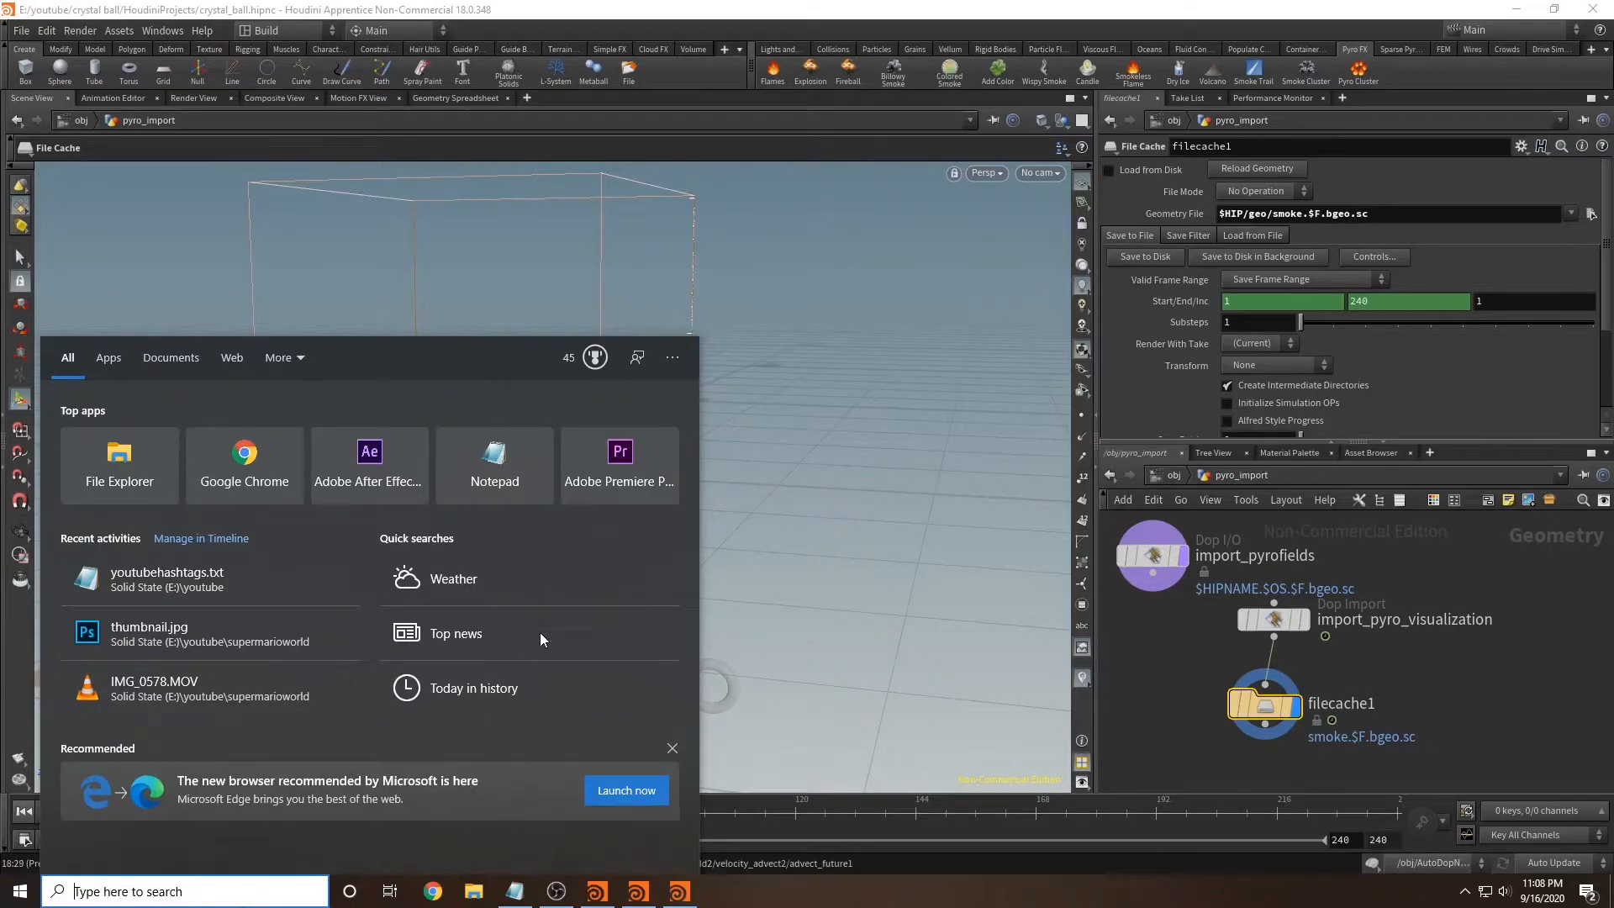
left_click(634, 465)
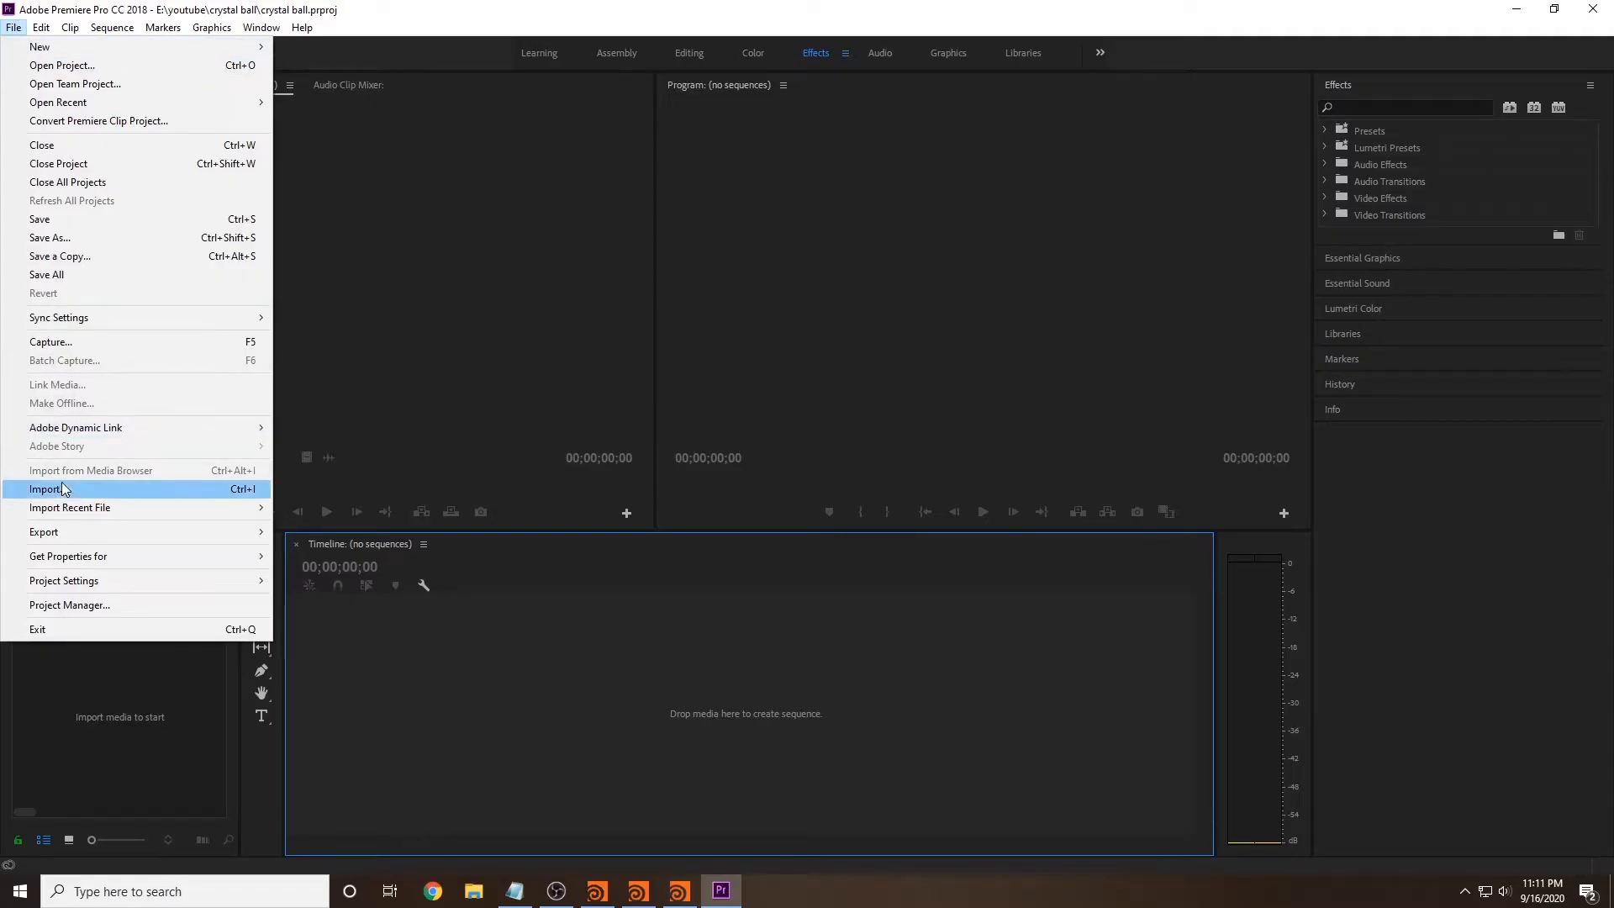
left_click(66, 490)
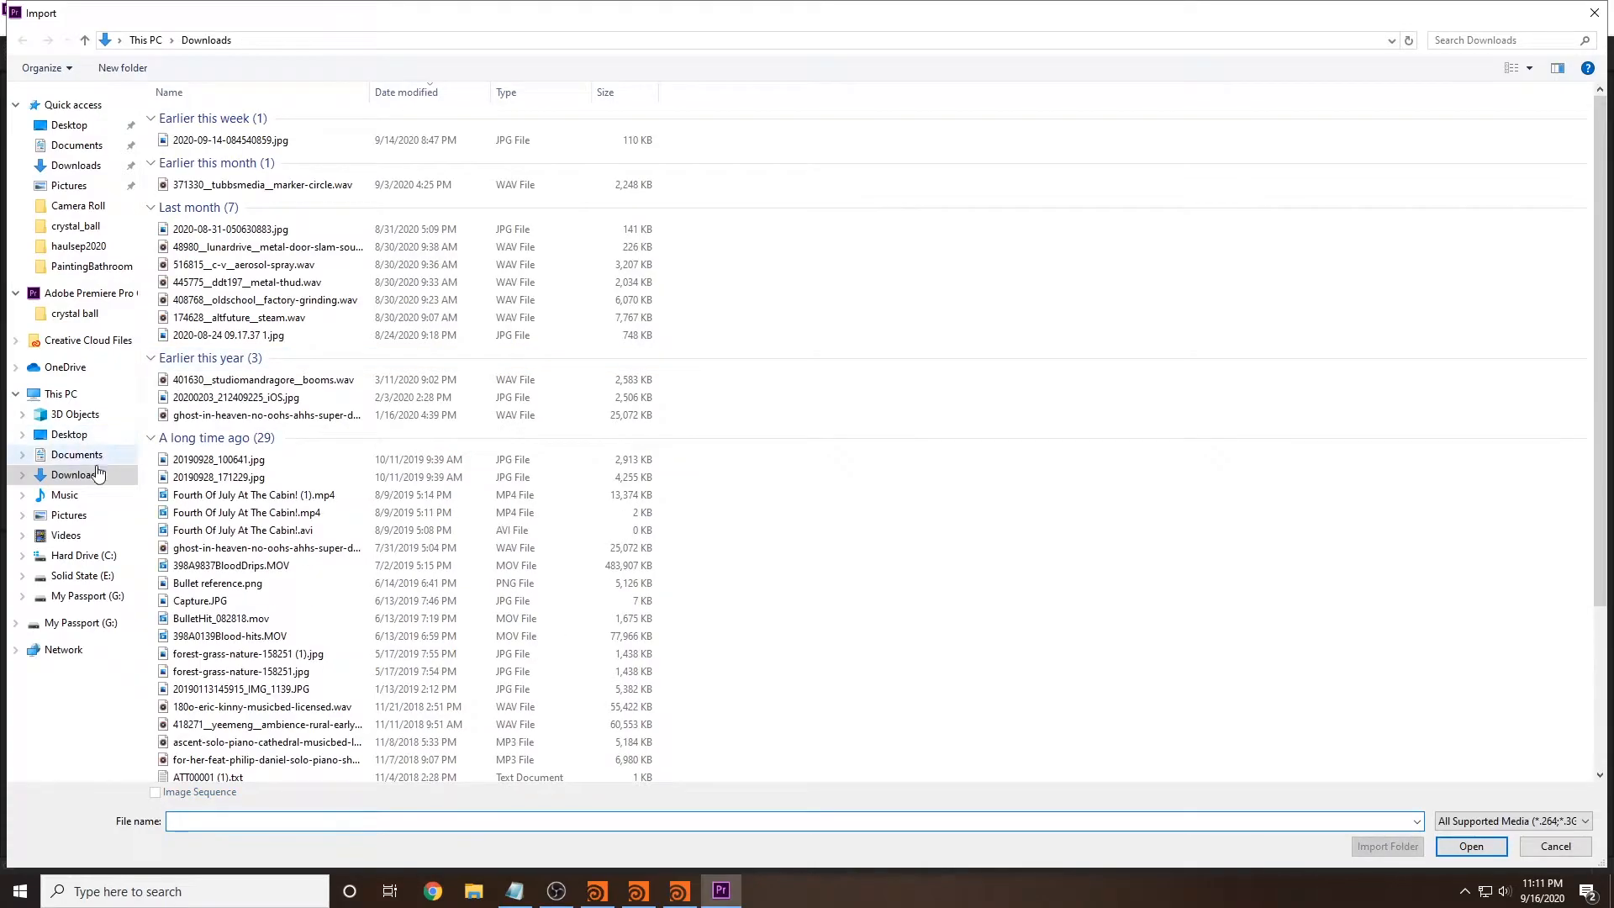
left_click(98, 472)
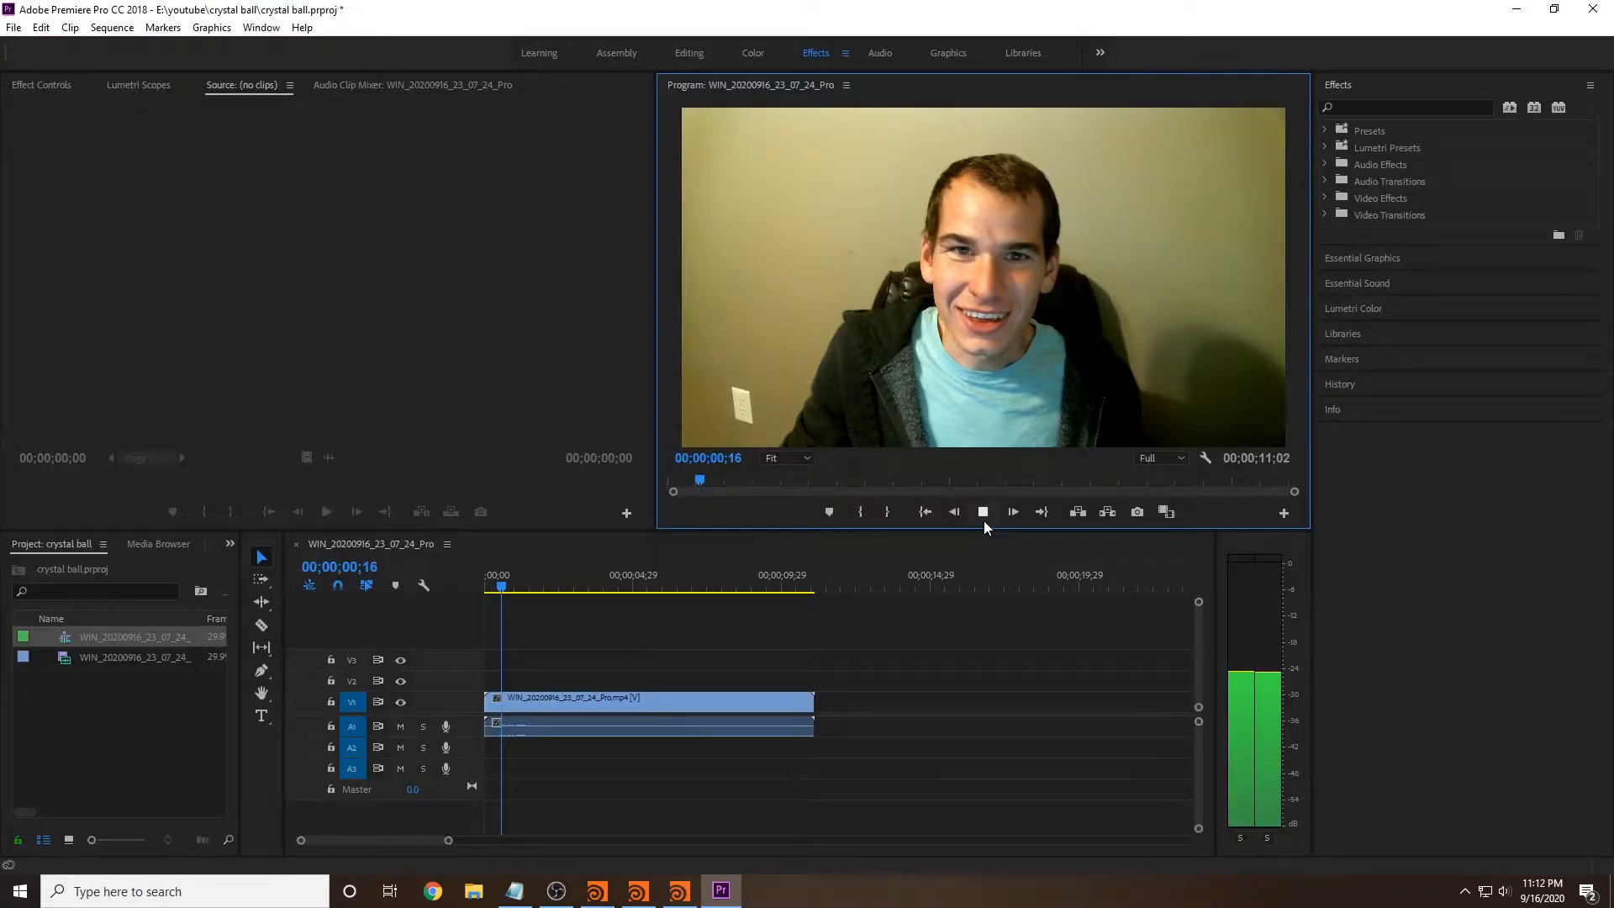
Step: Preview the webcam clip, cut it at 00;00;01;13, delete the opening part and move the remainder to the timeline start
left_click(983, 518)
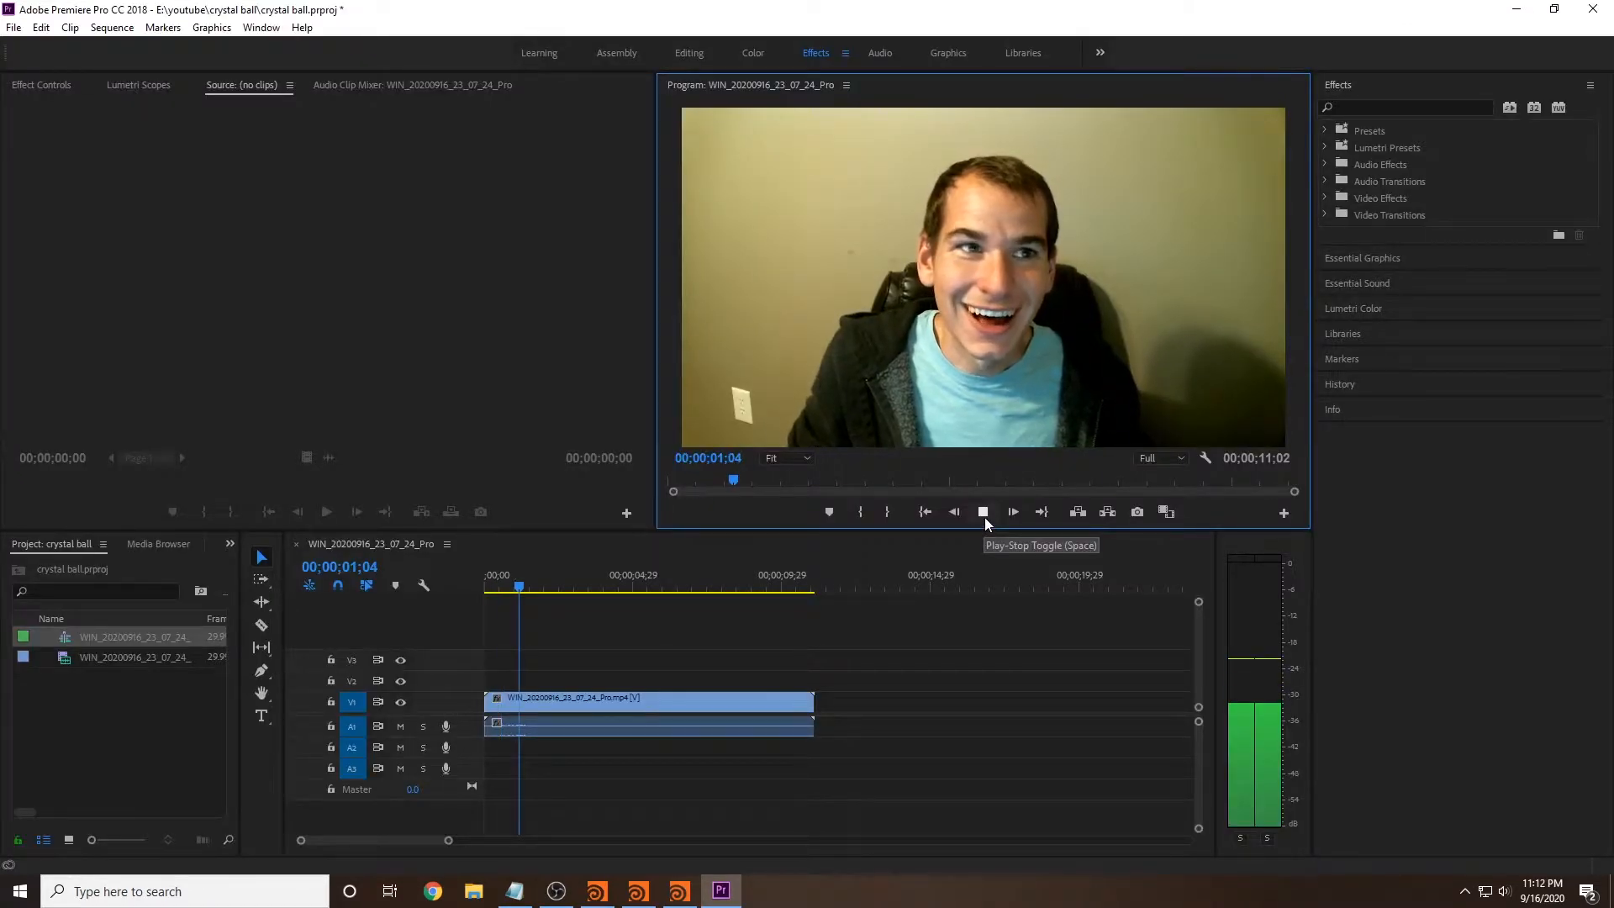
left_click(985, 517)
left_click_drag(543, 581, 528, 577)
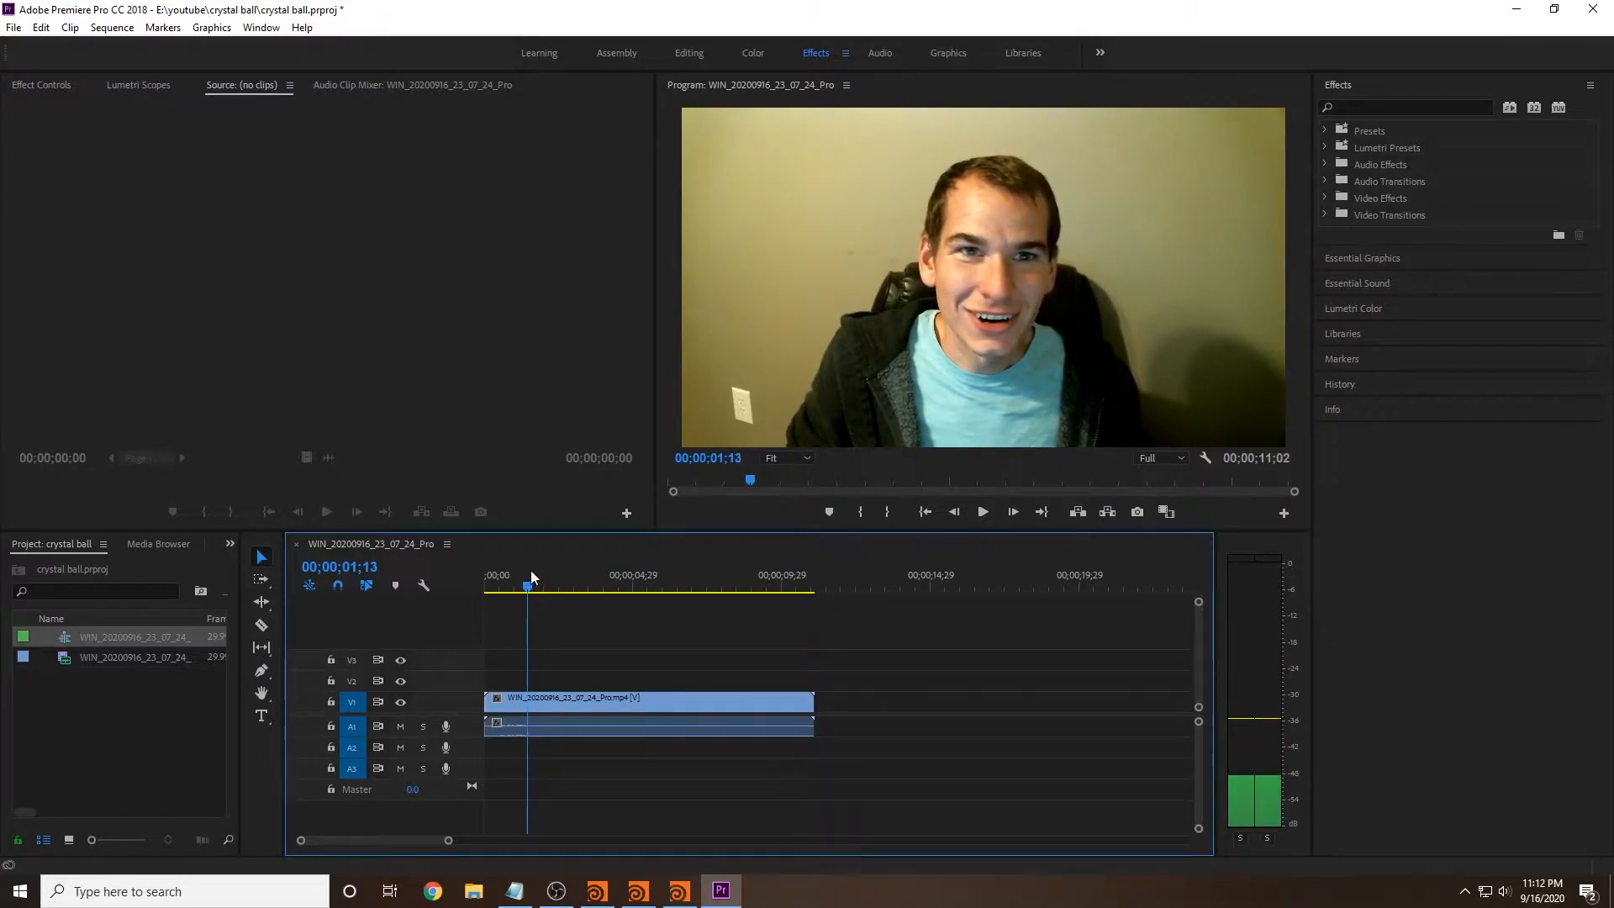
key("c")
left_click(528, 702)
key("v")
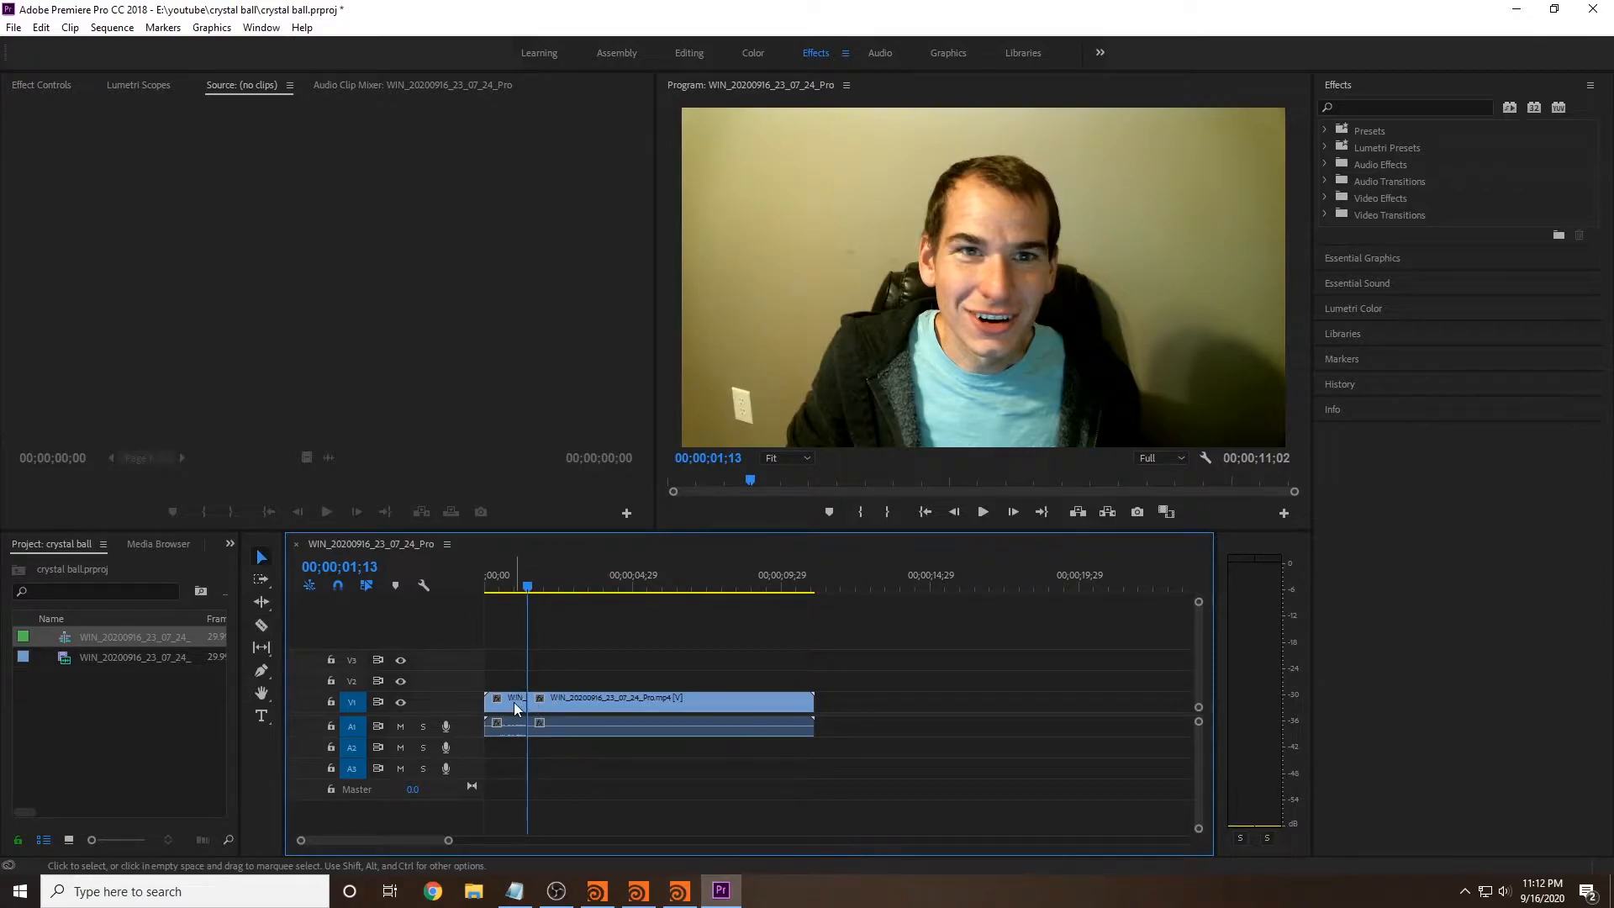
key("Delete")
left_click_drag(560, 708, 517, 708)
Step: Cut the clip at 00;00;09;09, delete the leftover end and return the playhead to the start
left_click_drag(546, 591, 765, 606)
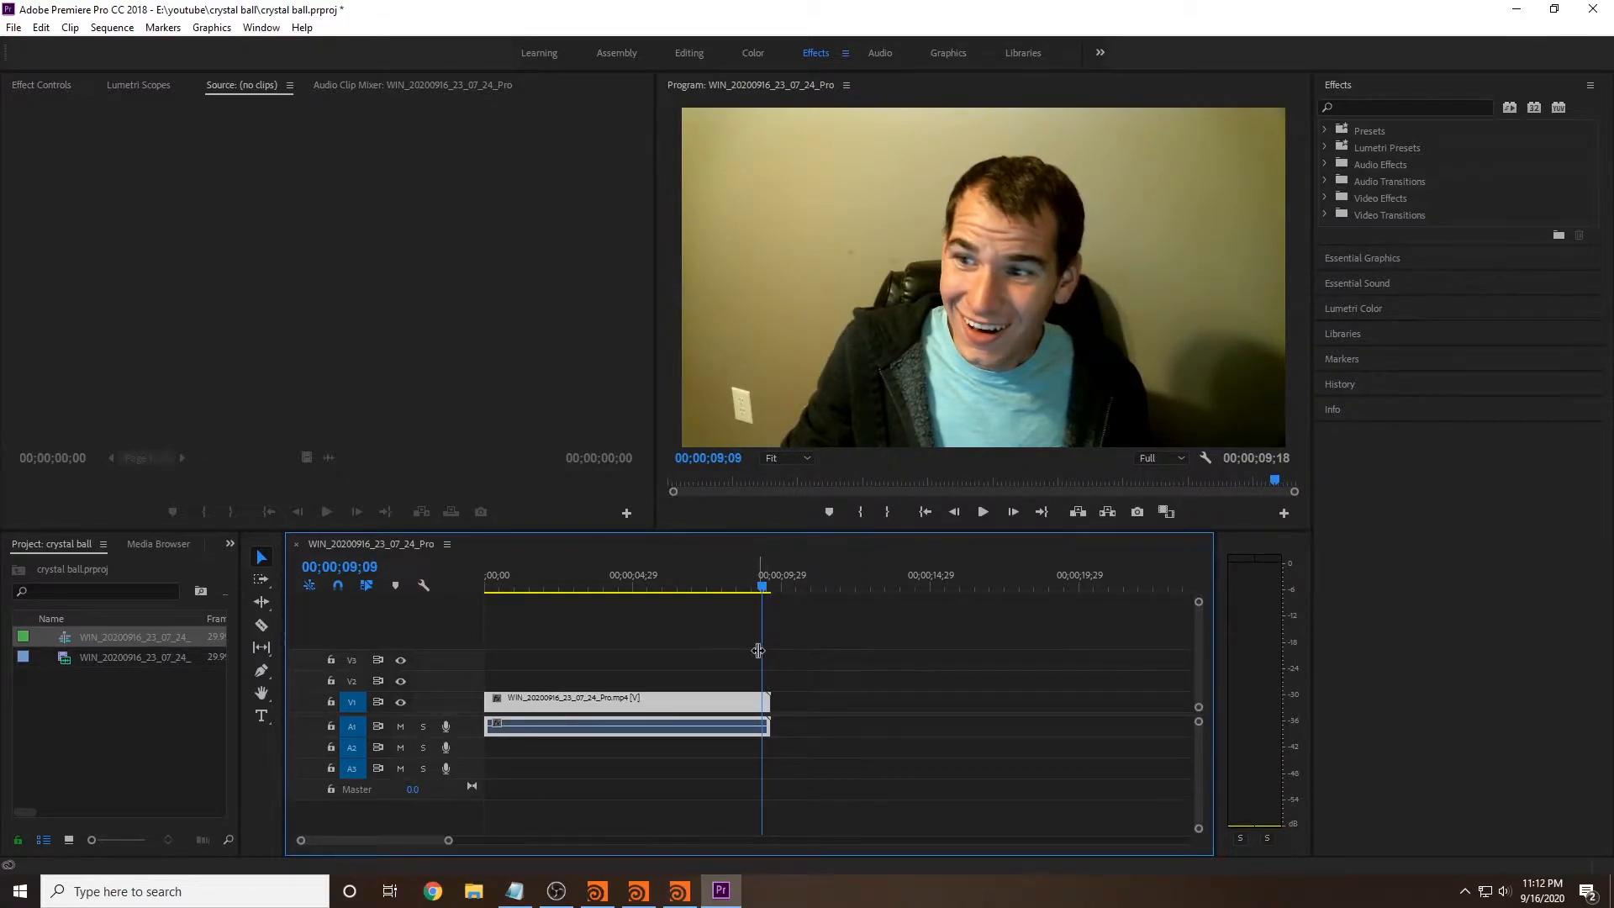
left_click(763, 701)
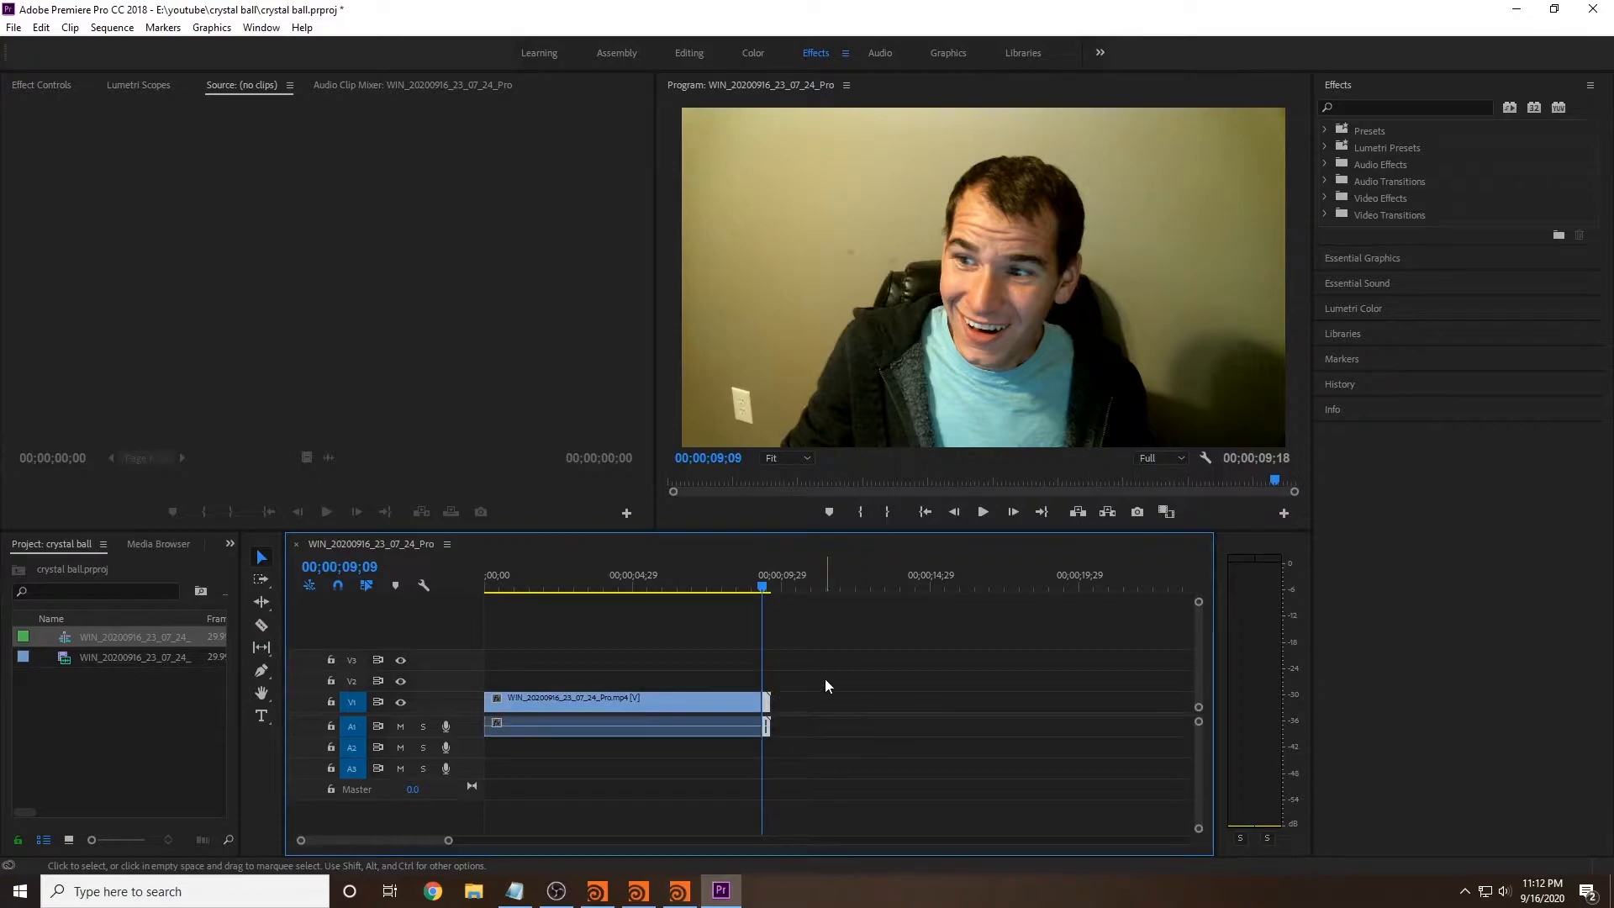
key("Delete")
left_click_drag(727, 587, 441, 563)
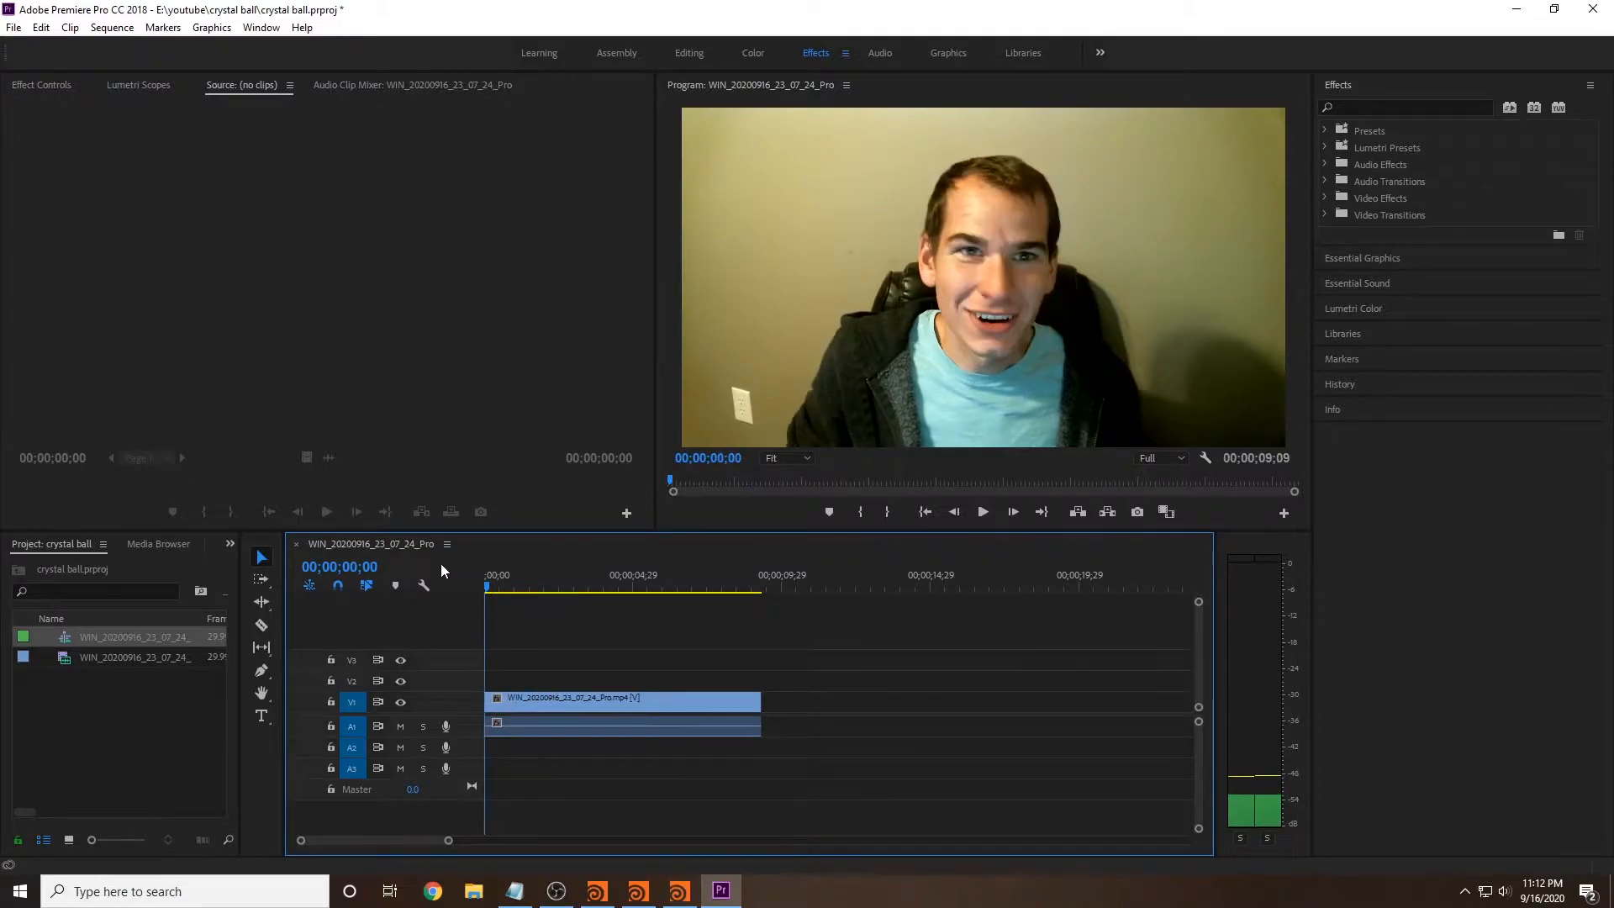
Step: Open the media export settings for the trimmed sequence and set the format to TIFF
left_click(9, 34)
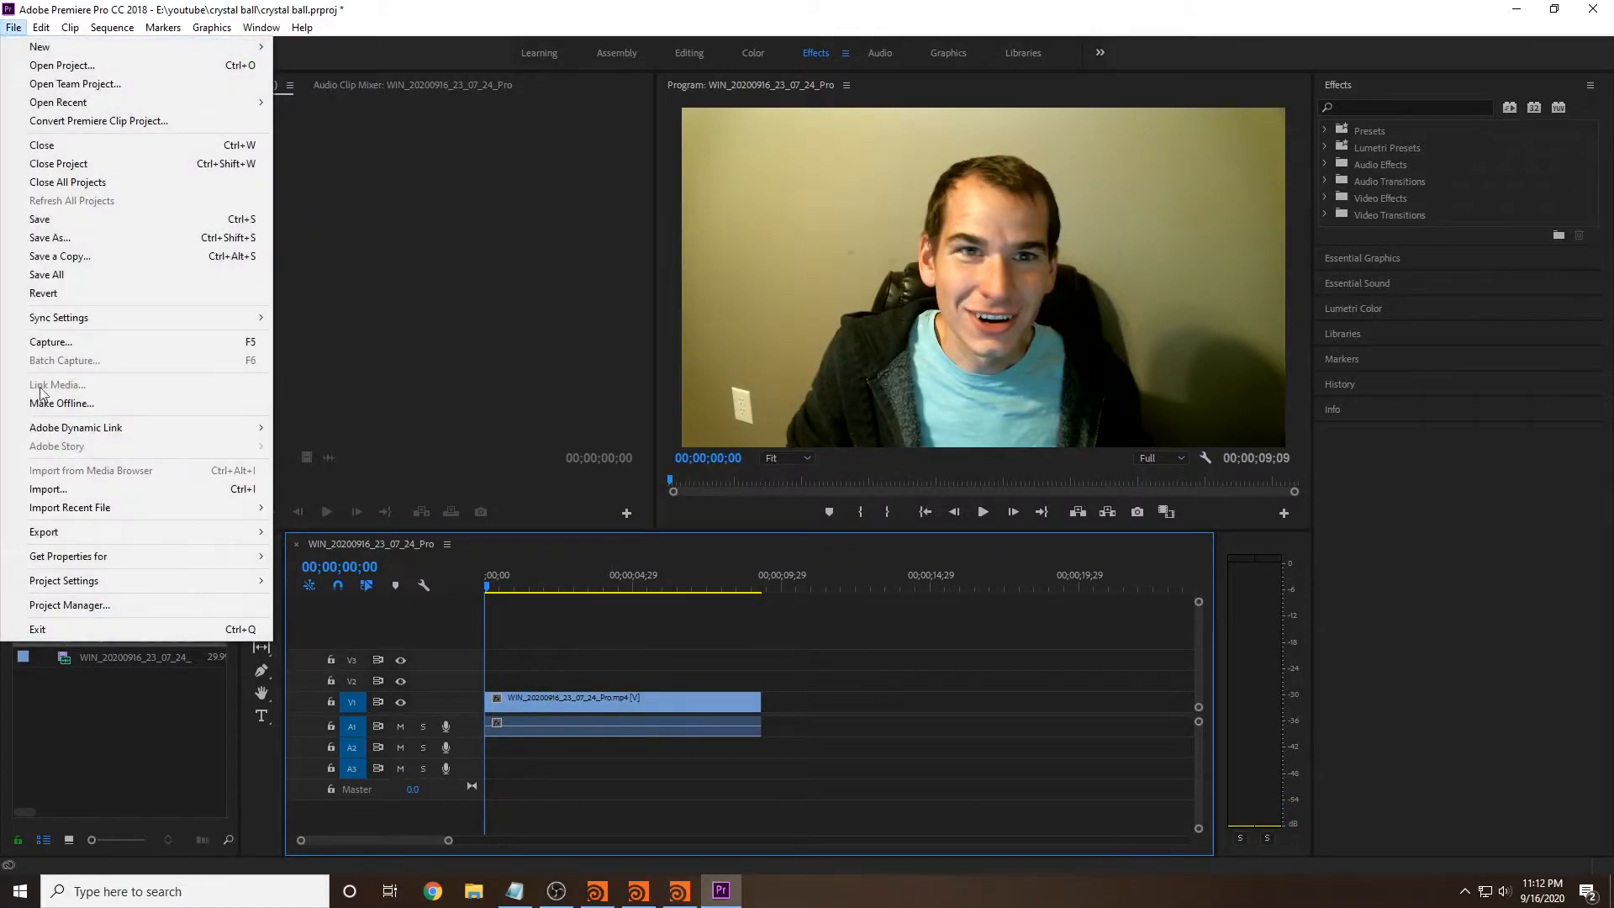
mouse_move(160, 533)
left_click(335, 536)
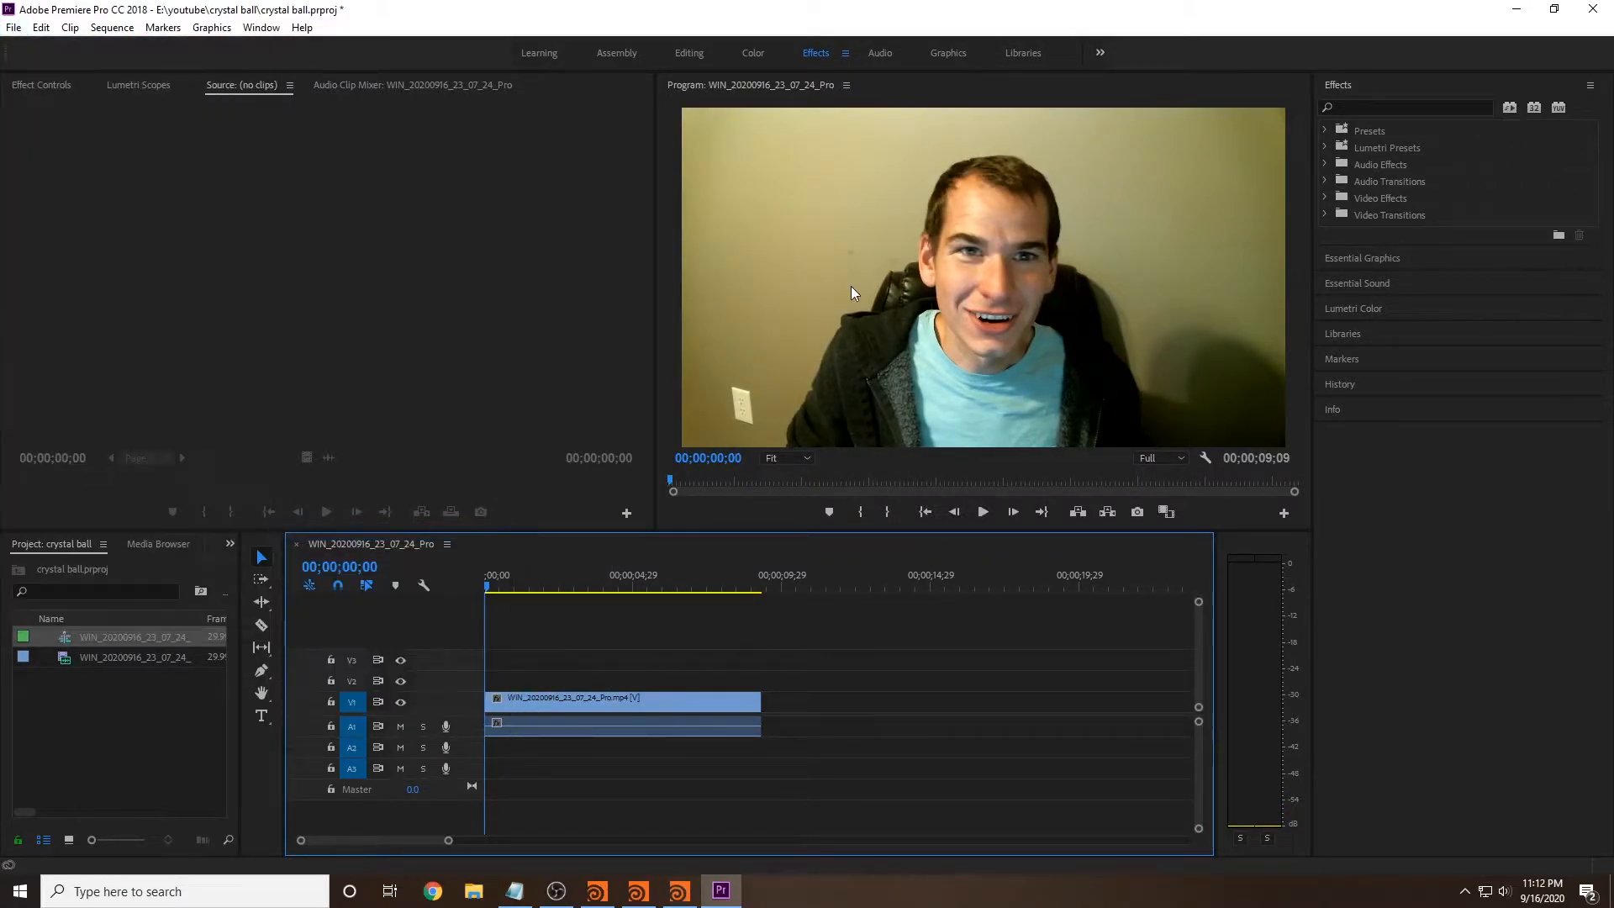
left_click(820, 216)
left_click(740, 207)
left_click(763, 190)
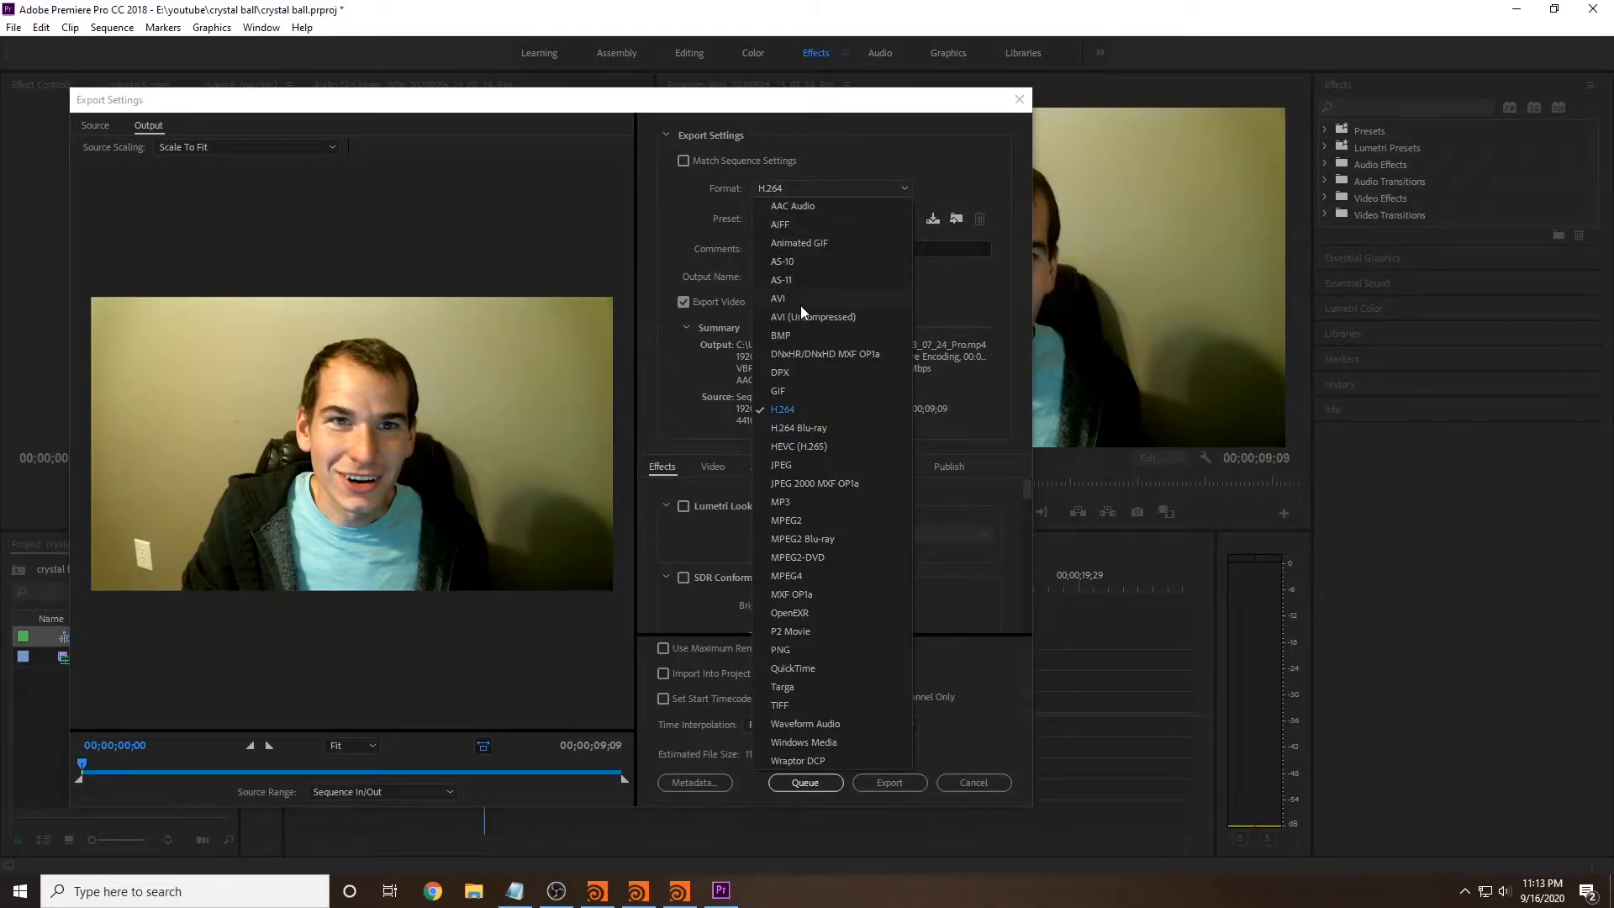
left_click(788, 704)
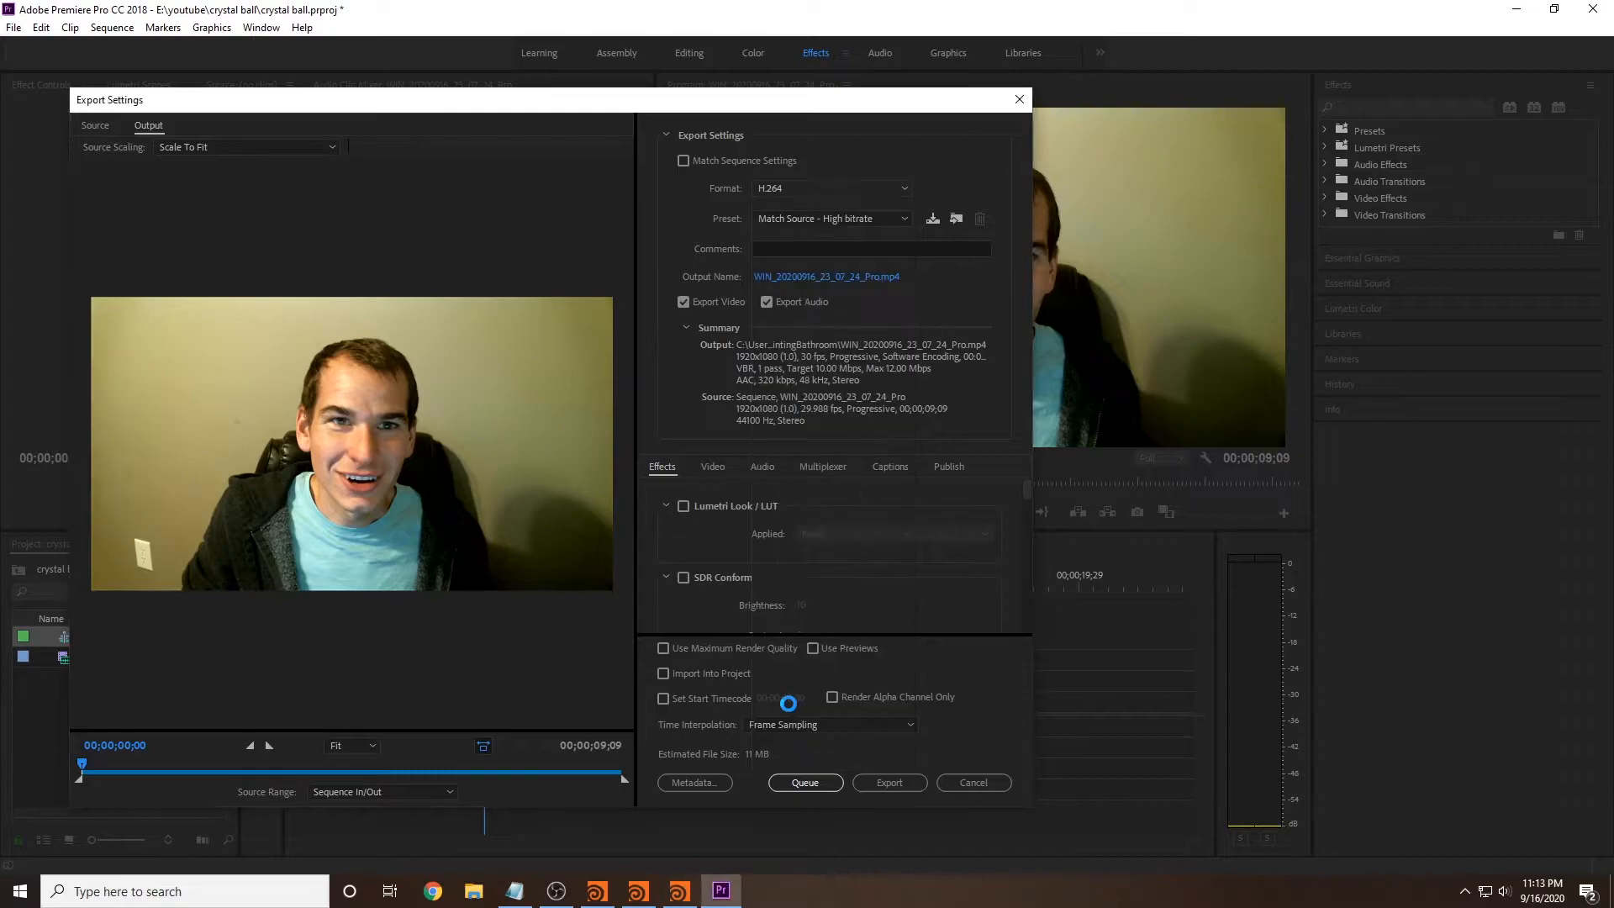
Step: Browse to the E:\youtube\crystal ball folder as the export's output location
left_click(837, 277)
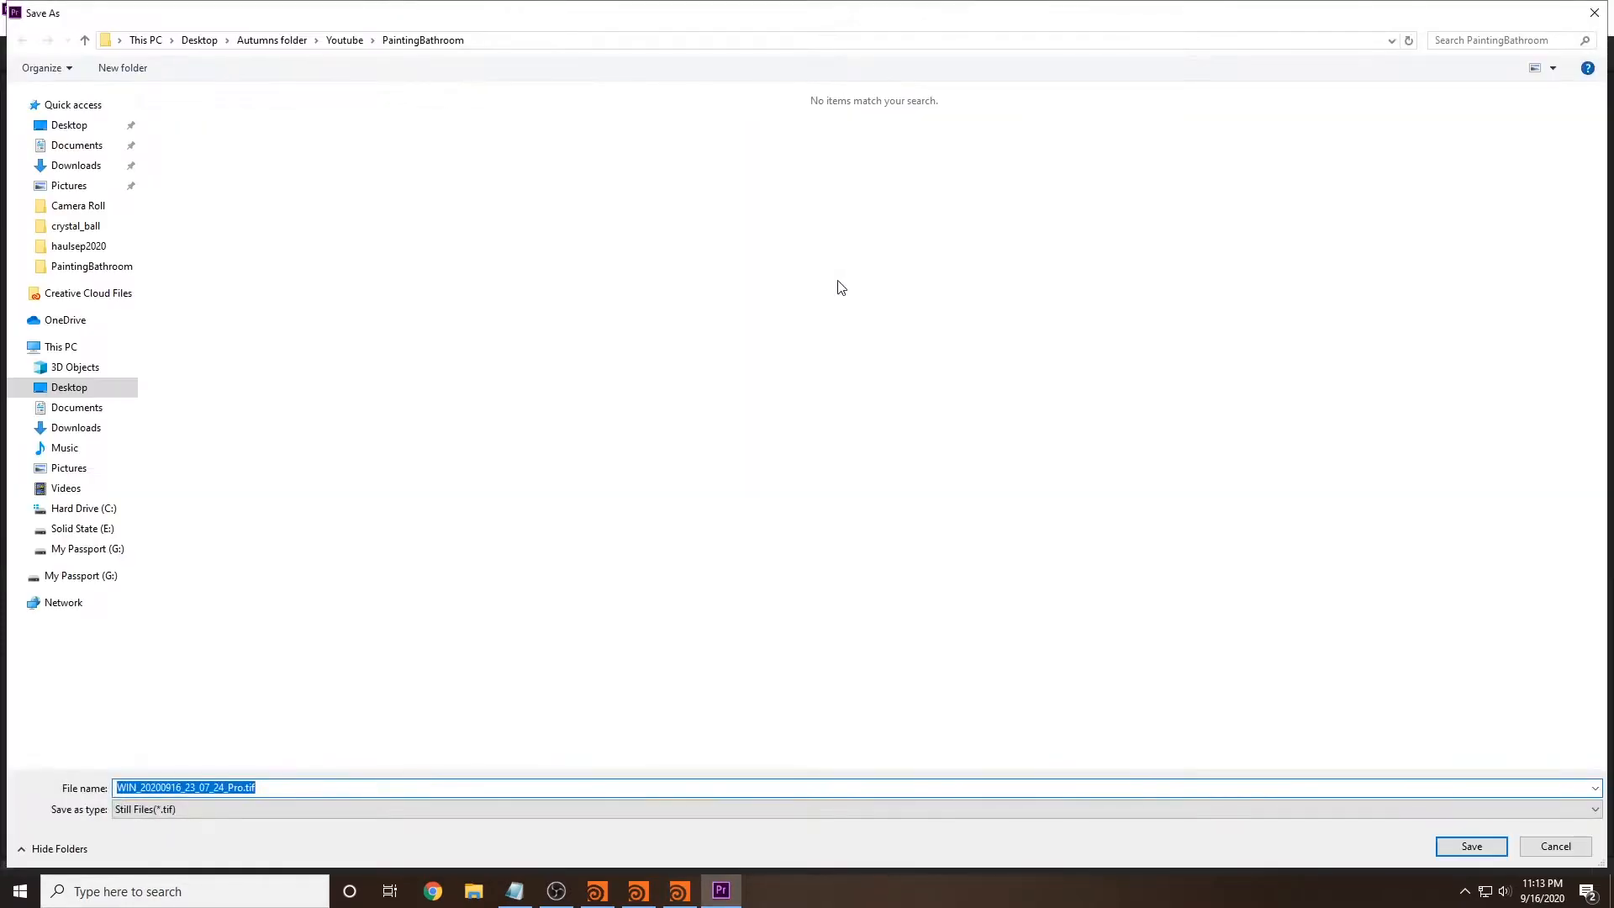
left_click(344, 40)
left_click(75, 528)
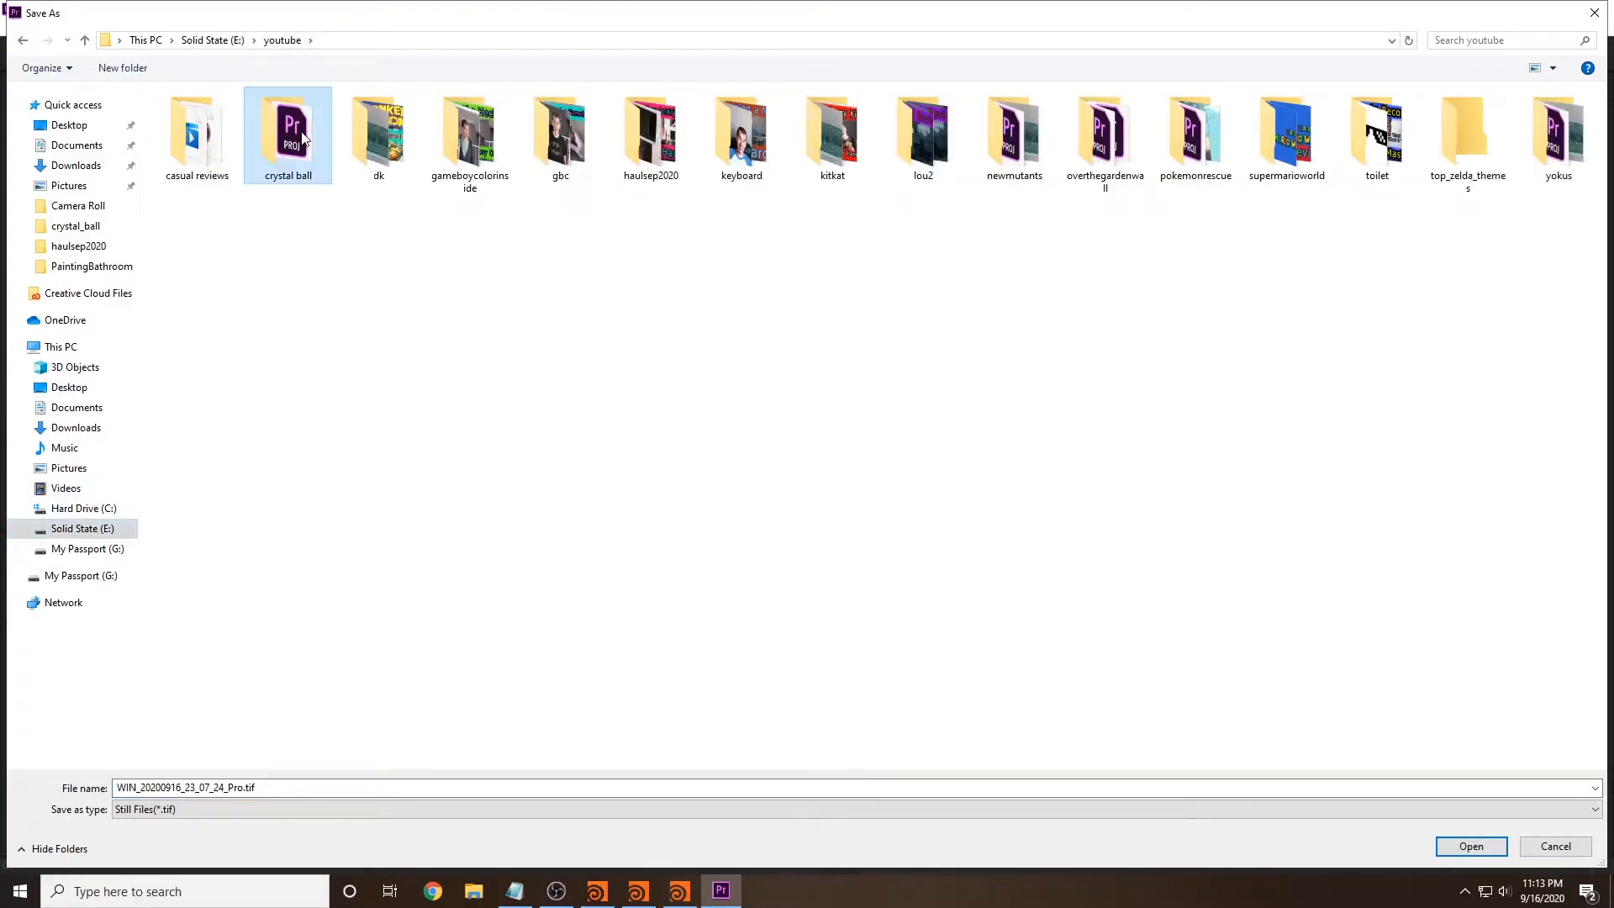
double_click(296, 135)
left_click_drag(344, 787, 118, 787)
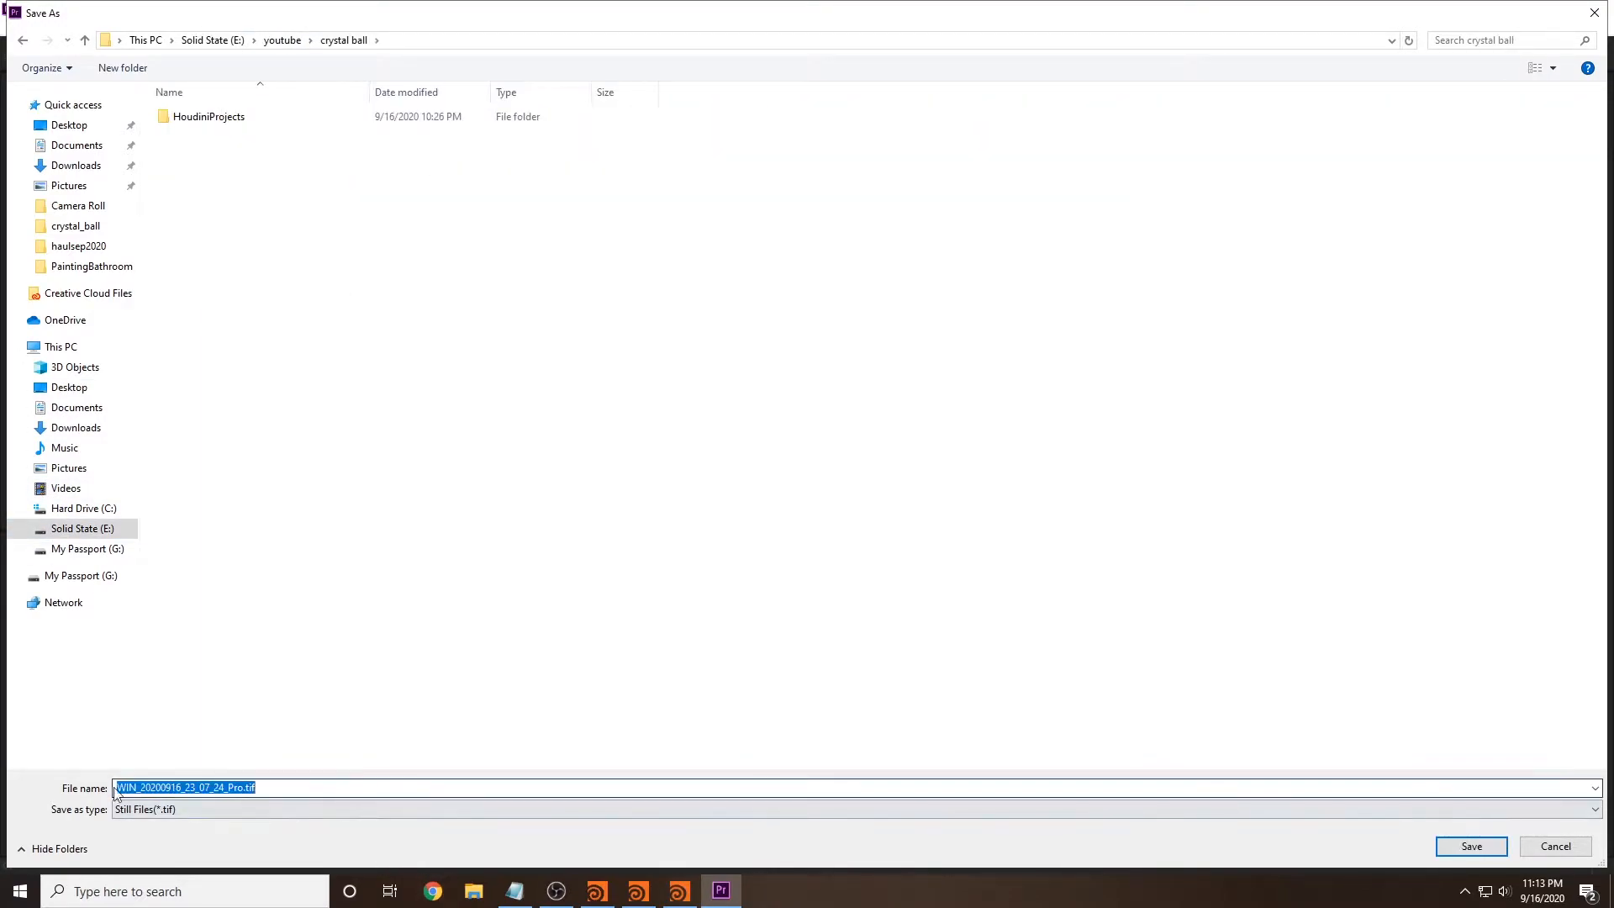
Step: Create a folder named image_sequence and save the export's output name there as image_sequence.tif
left_click(342, 239)
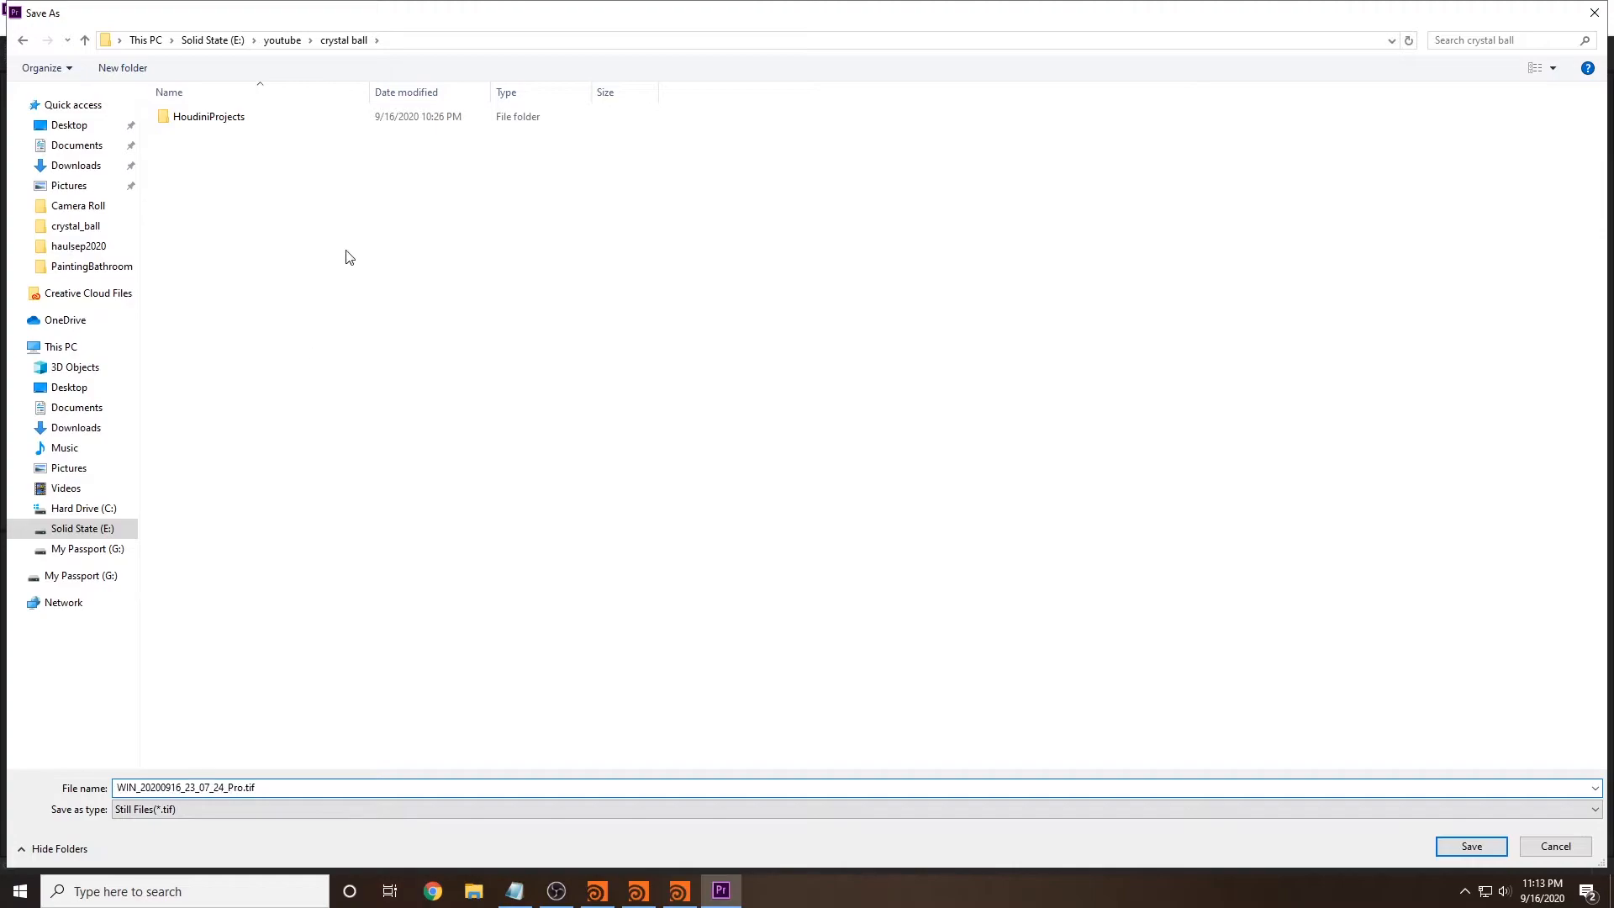
right_click(299, 153)
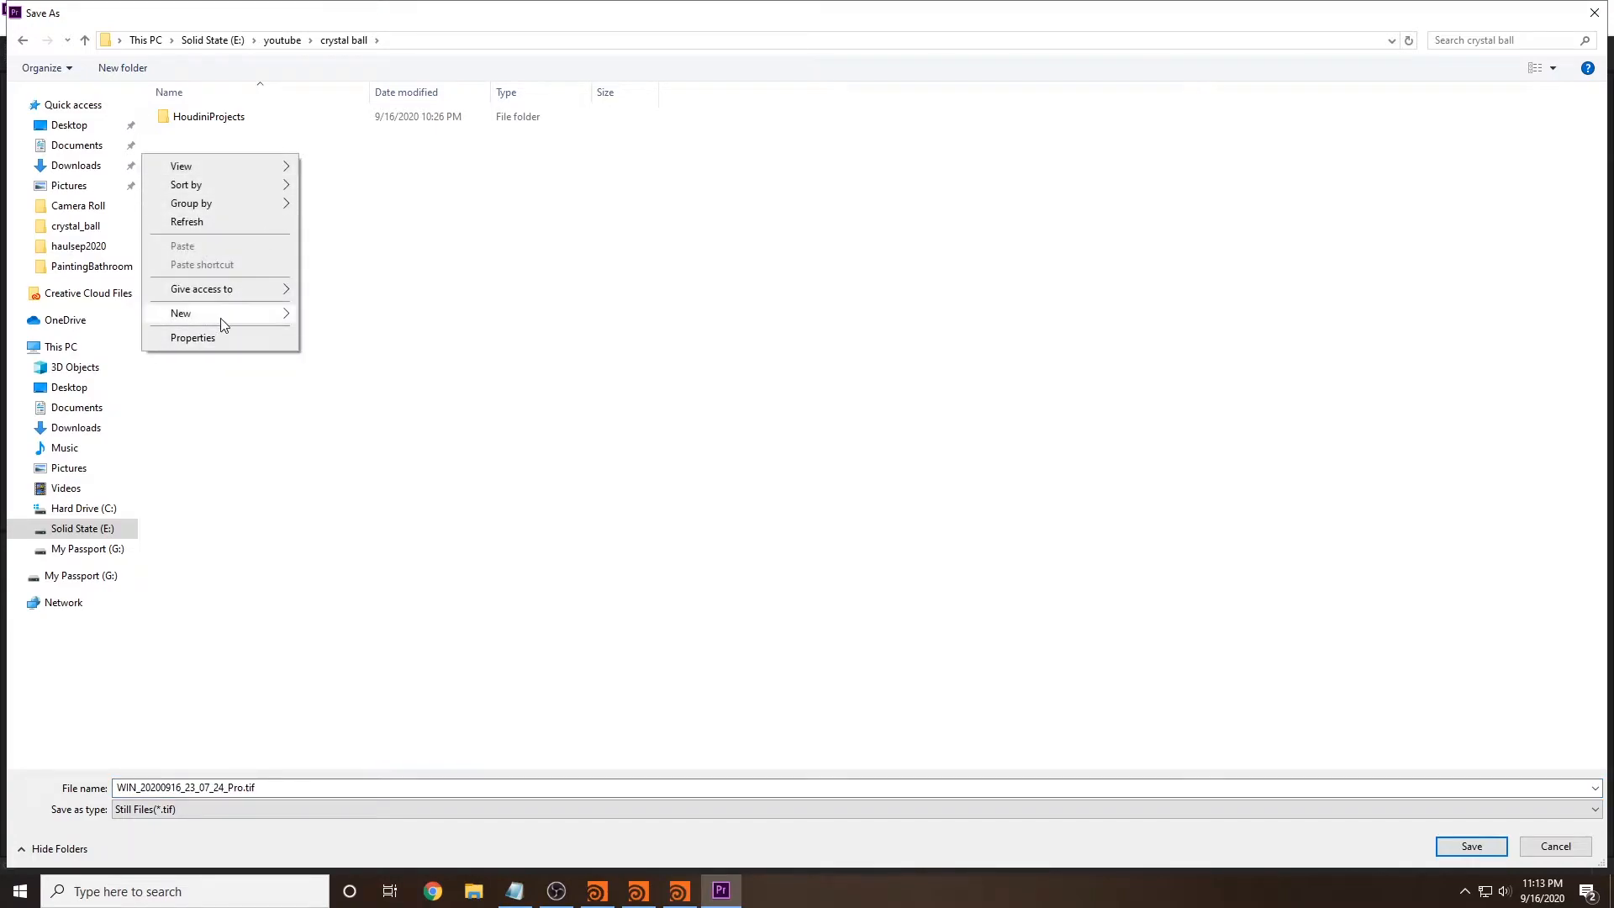
mouse_move(252, 315)
left_click(332, 313)
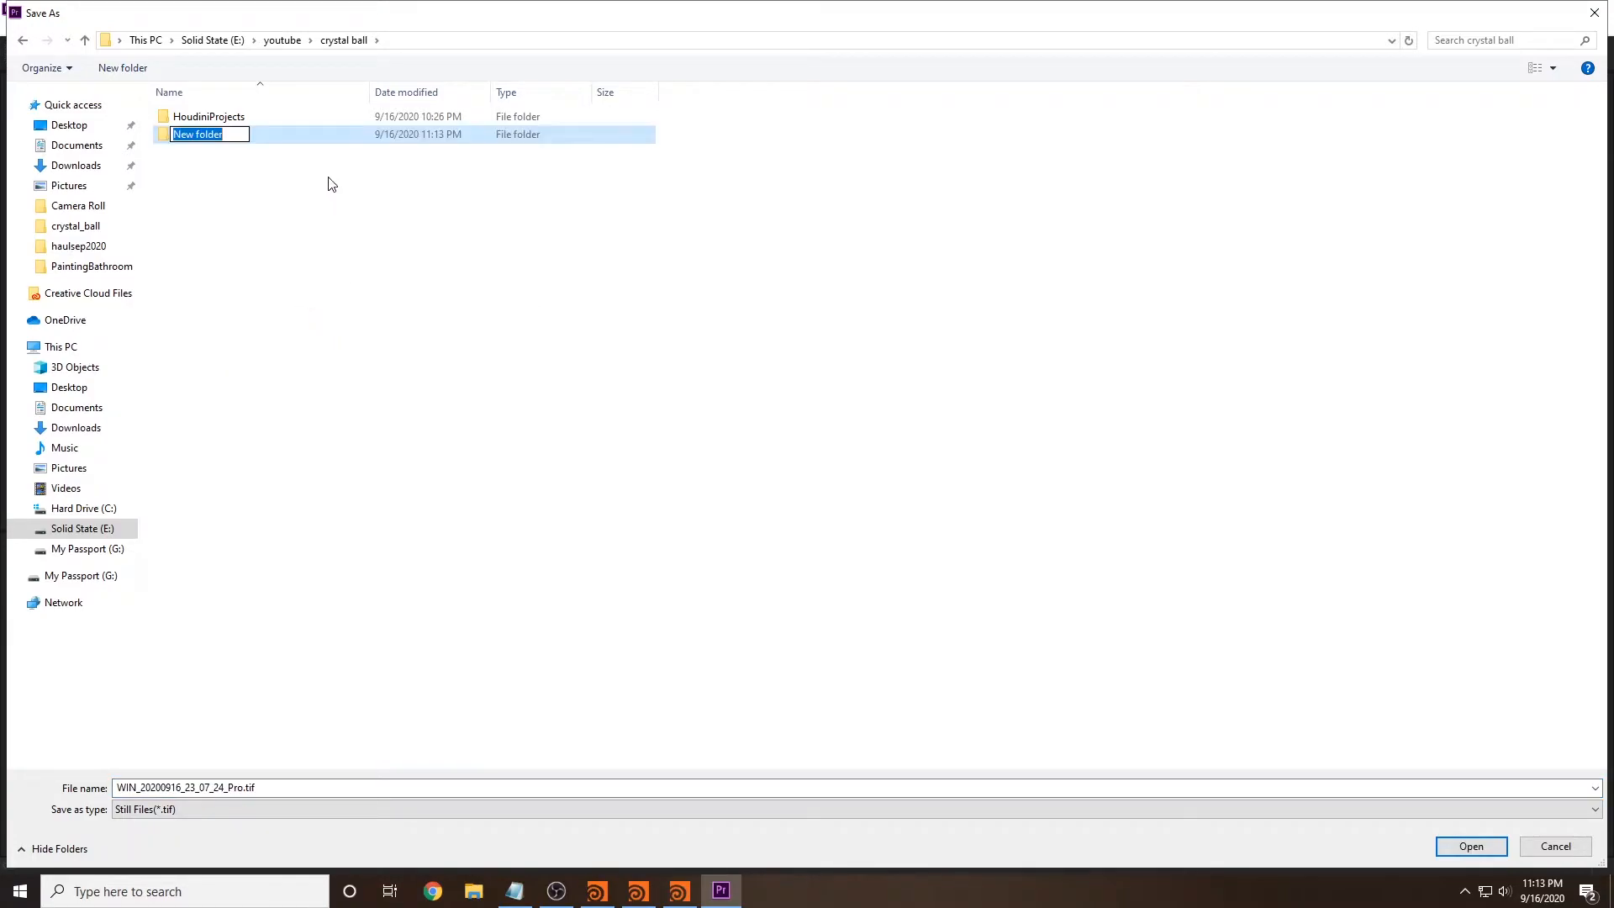
type("imag")
type("e_sequence")
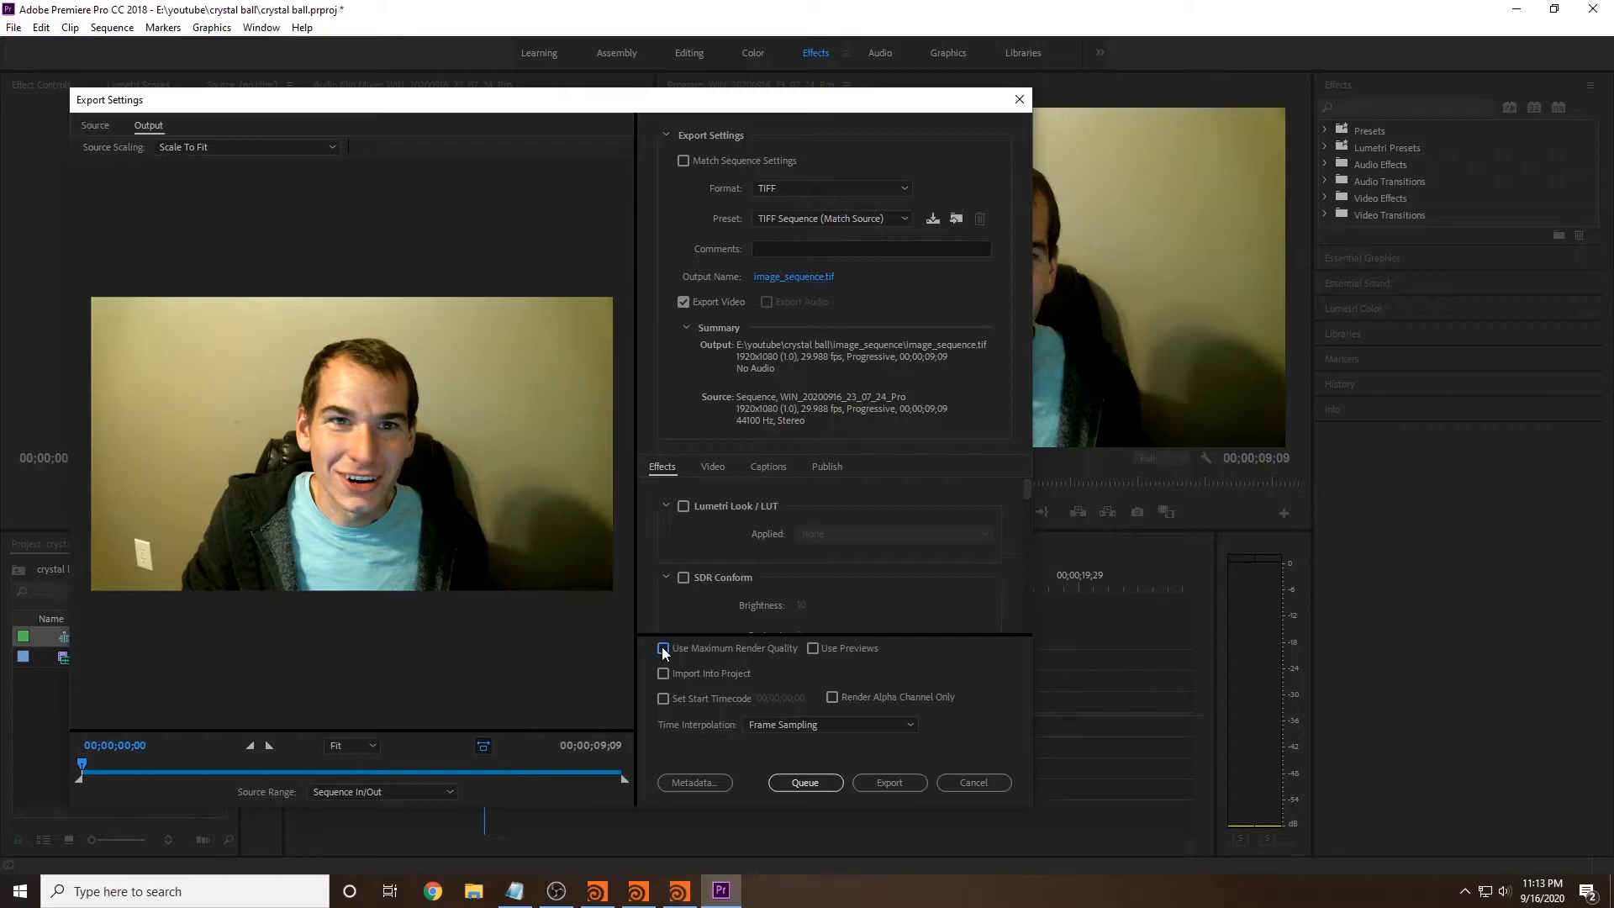
Step: Enable Use Maximum Render Quality and export the TIFF image sequence
left_click(663, 649)
left_click(876, 783)
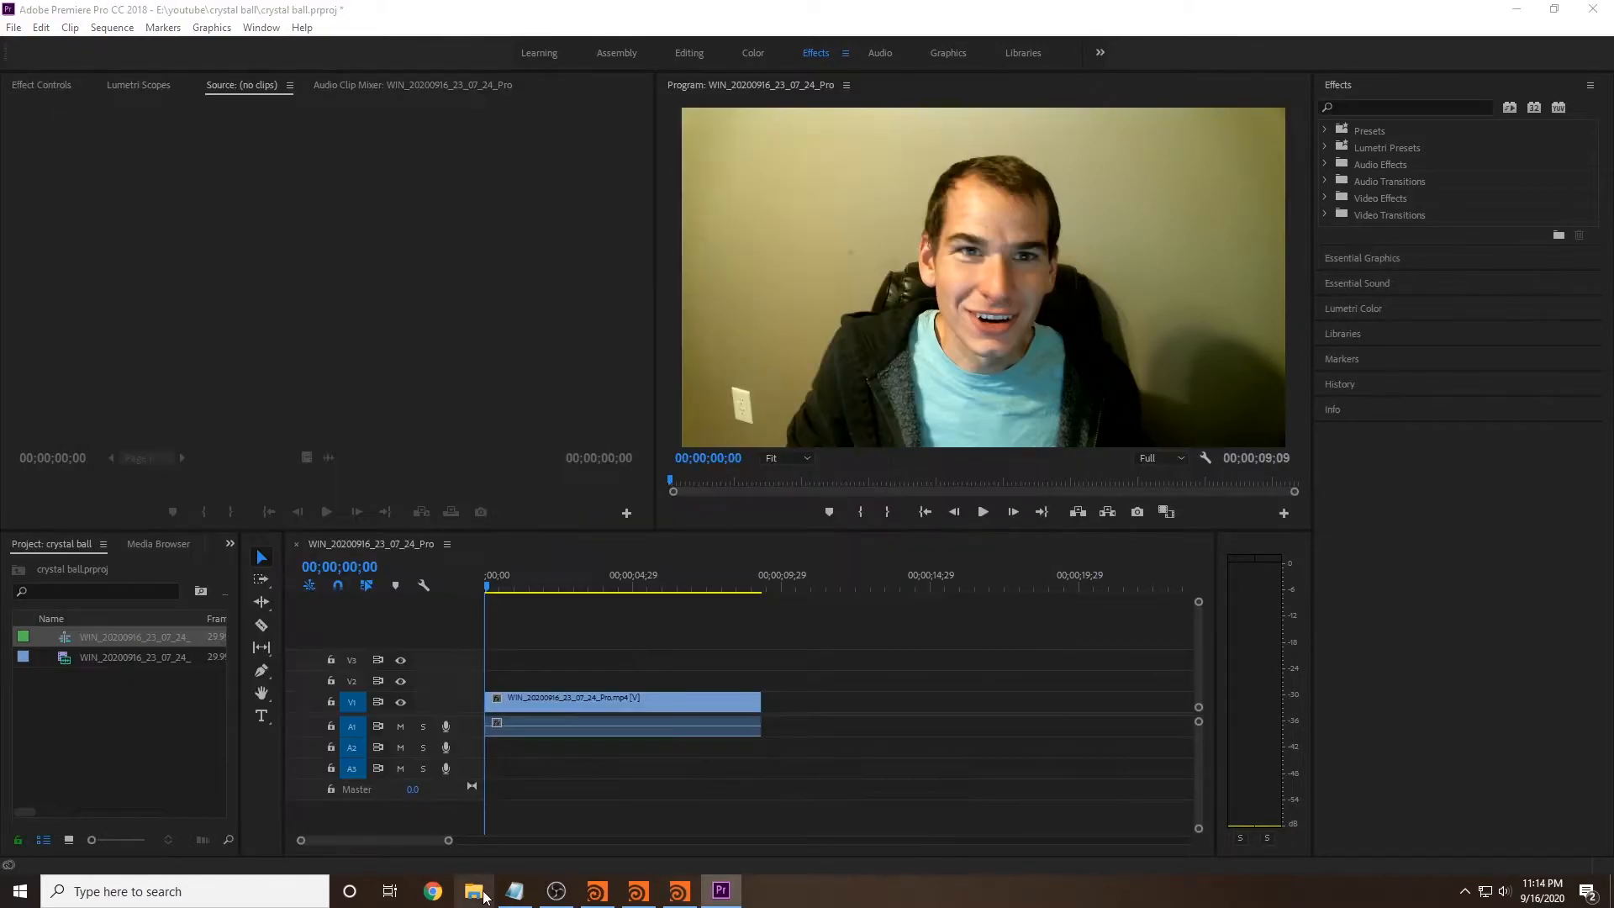
Step: Examine the exported TIFF frames in the image_sequence folder in File Explorer, close it and reposition the simulation's progress window
left_click(476, 892)
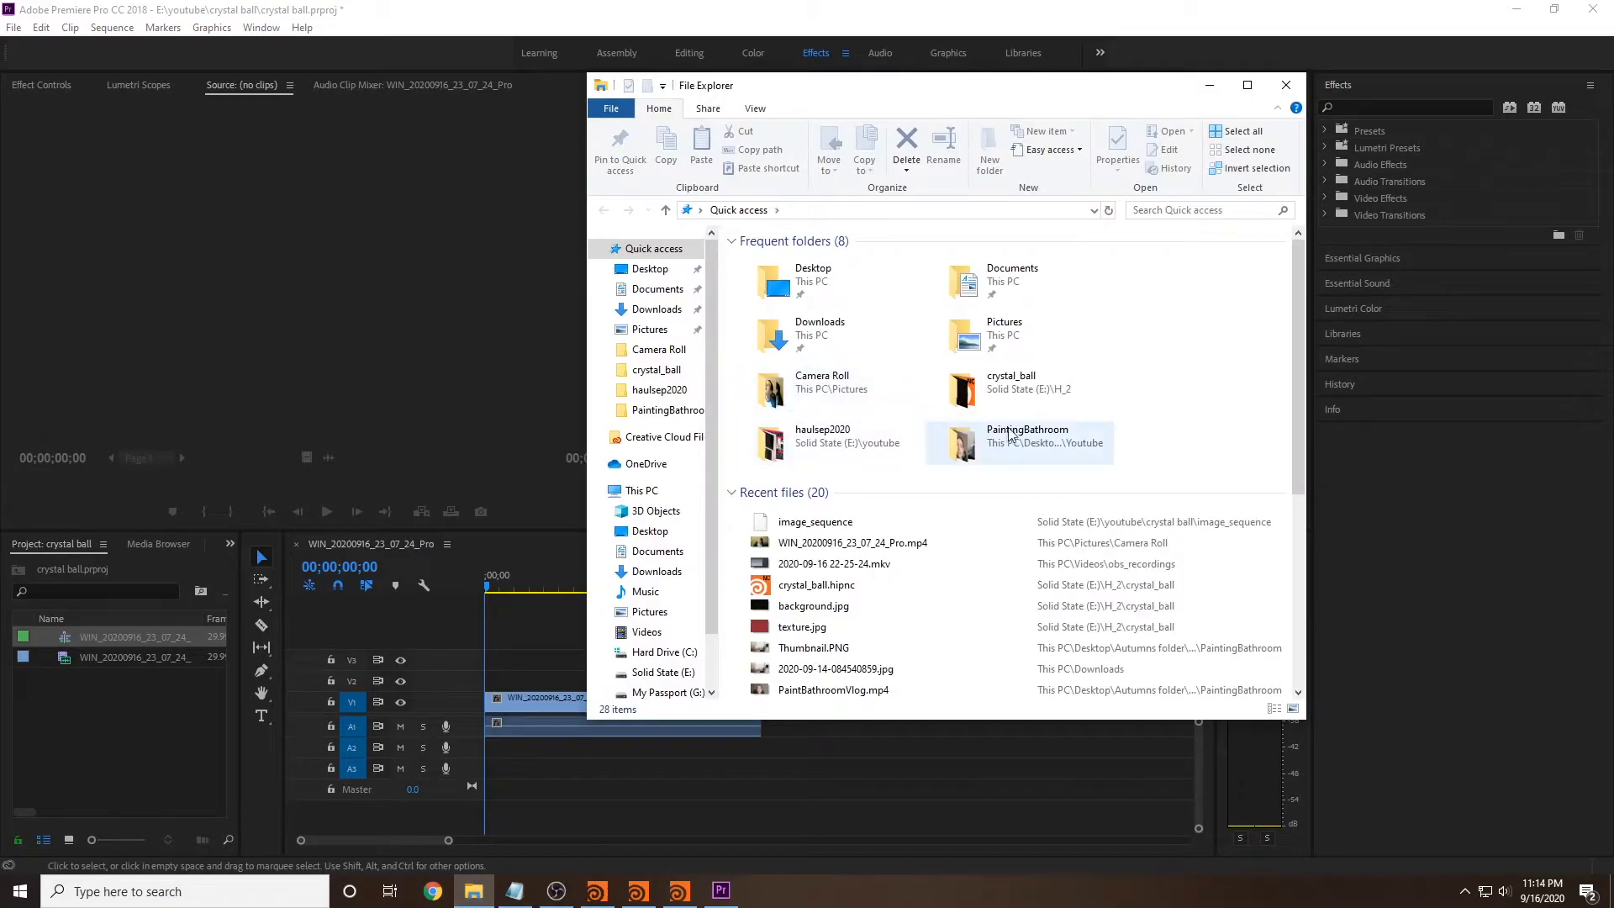
double_click(814, 522)
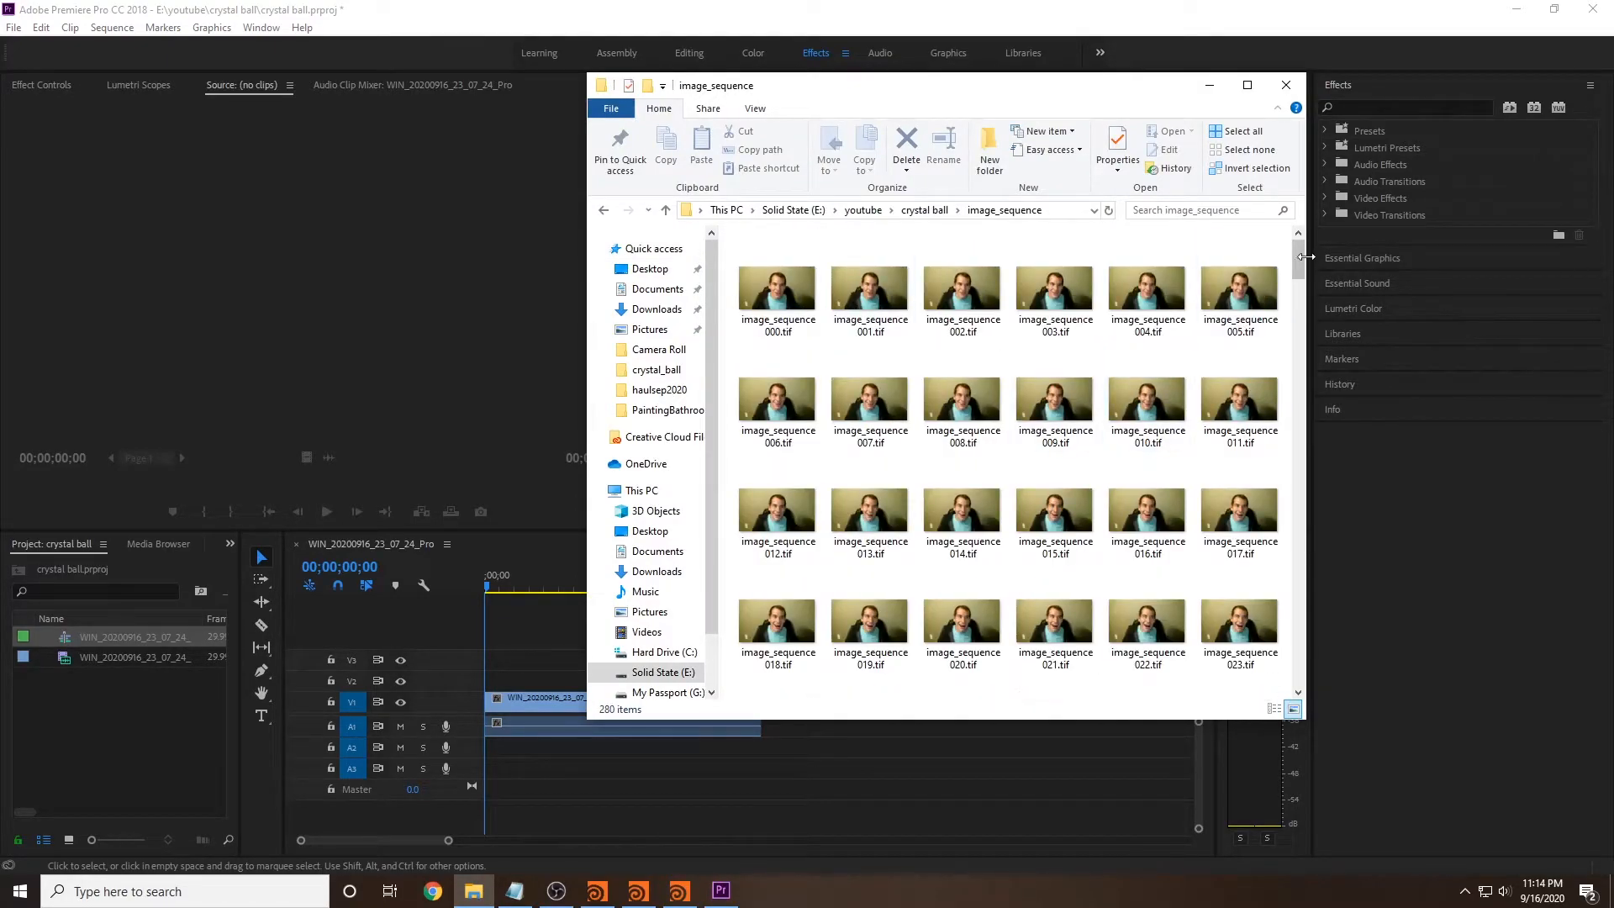
scroll(1289, 367, "down", 2)
left_click_drag(1286, 363, 1283, 105)
left_click(1286, 85)
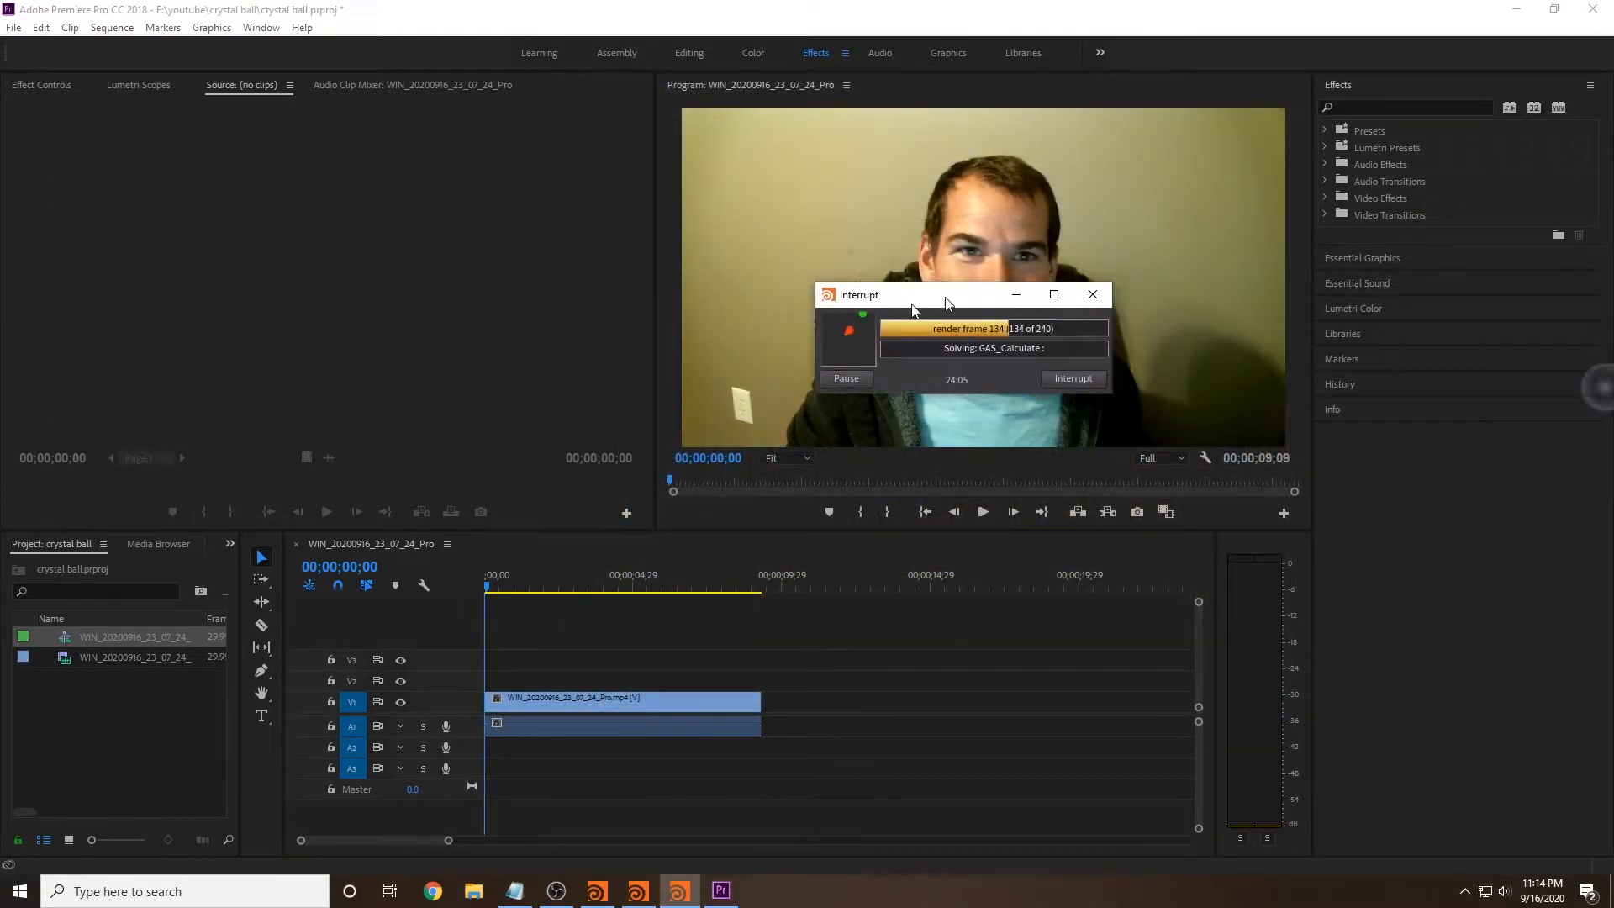
left_click_drag(965, 289, 658, 353)
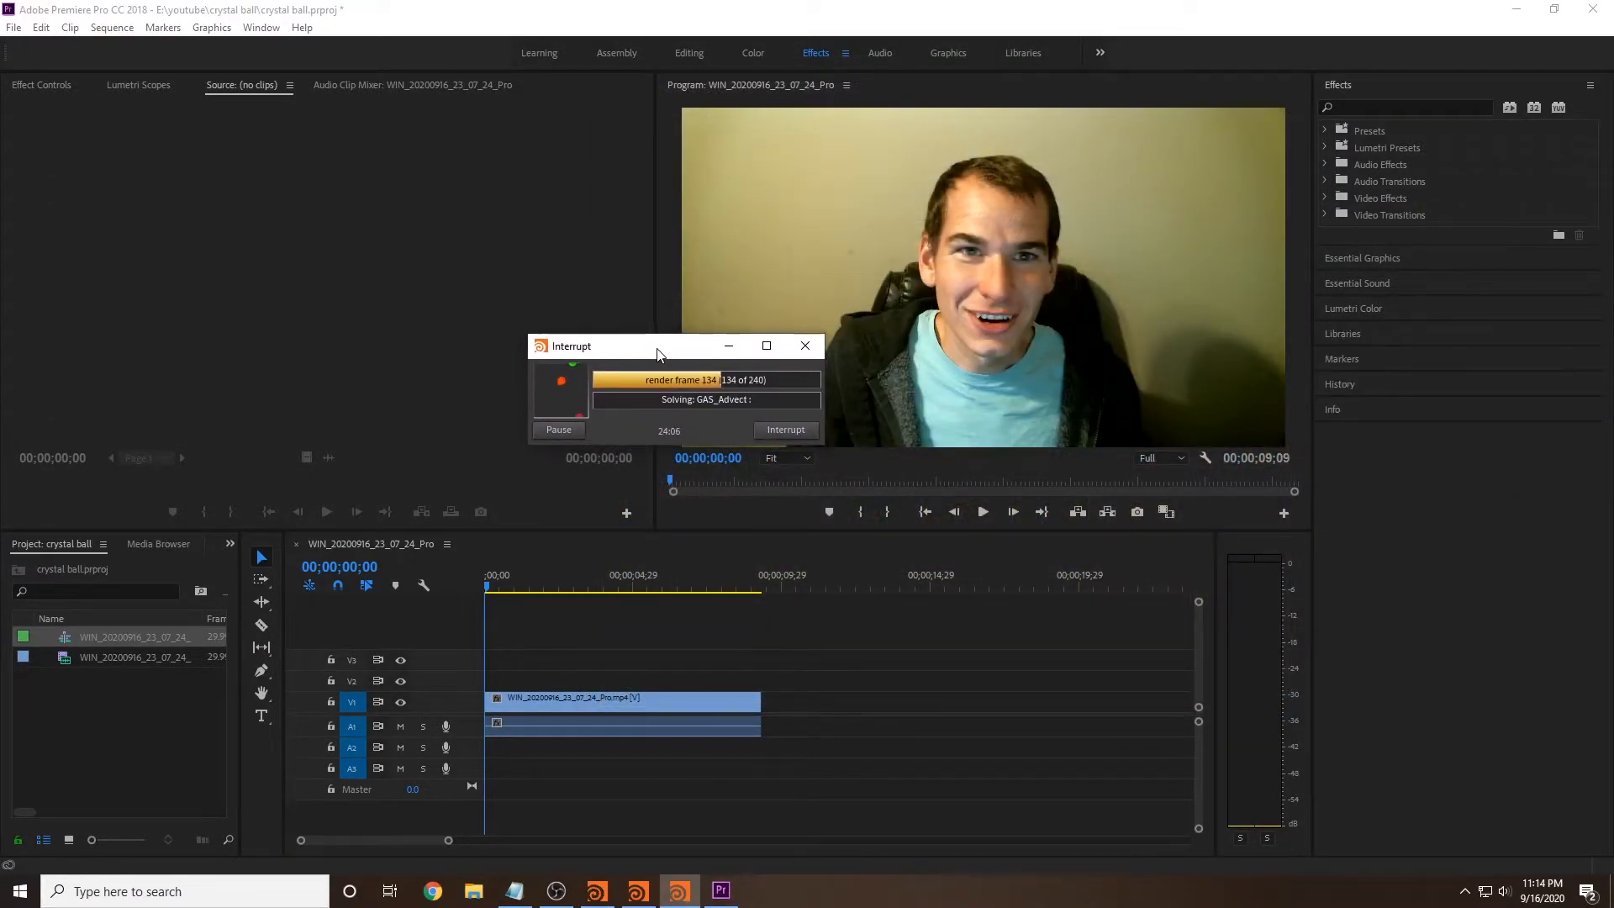
Step: Turn on loading from disk for the filecache1 smoke cache and delete the import_pyrofields node
left_click(580, 274)
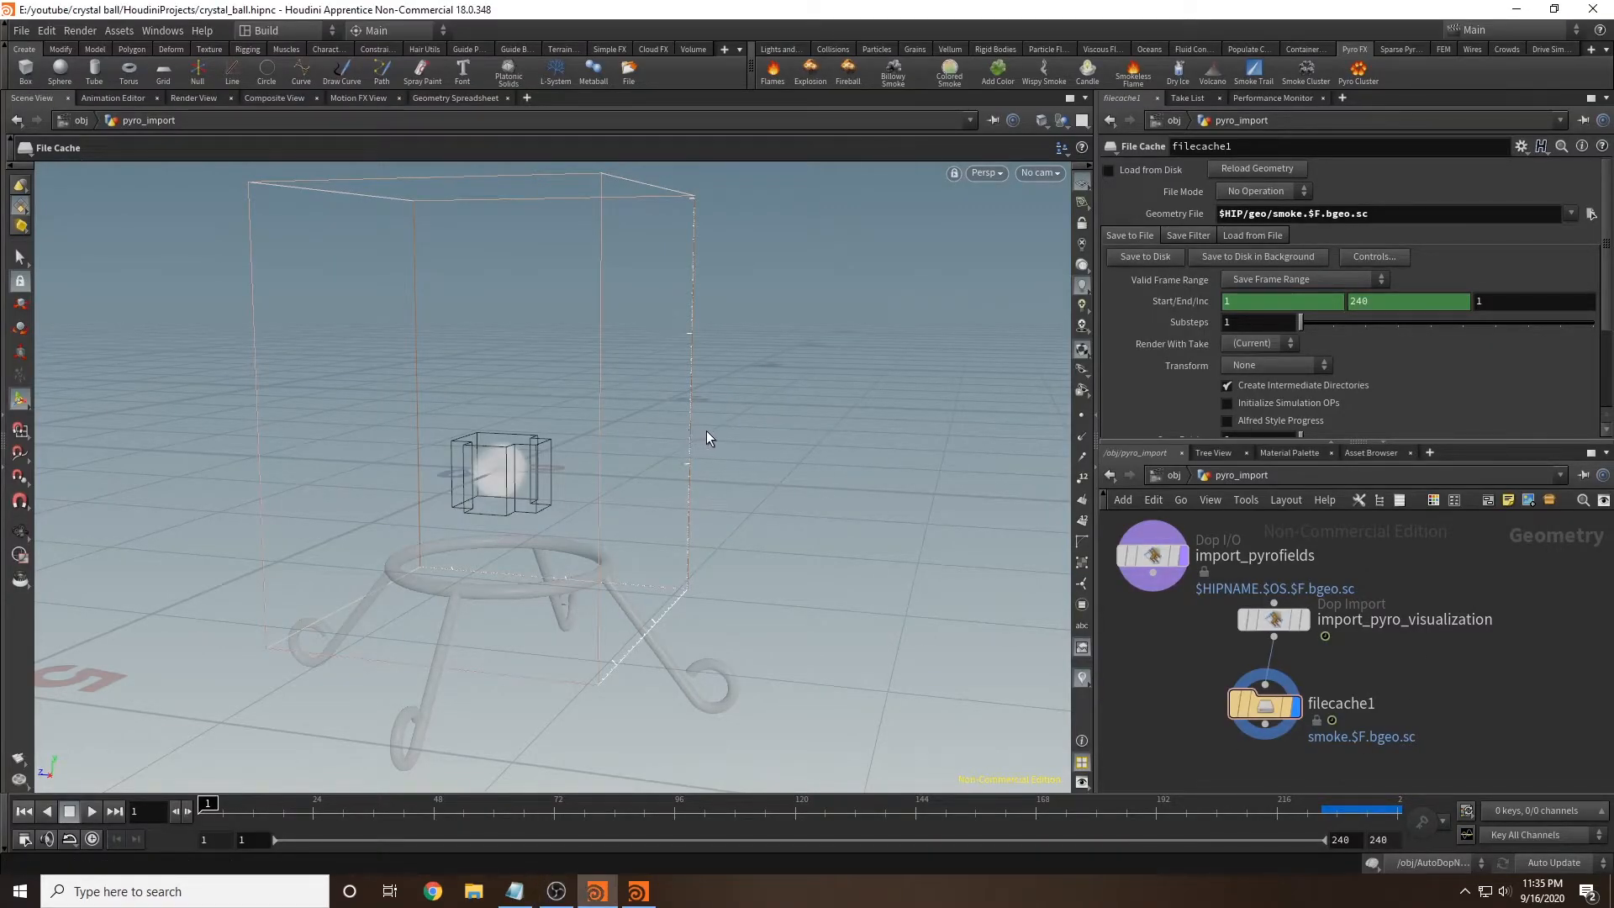
left_click_drag(662, 608, 715, 599, "alt")
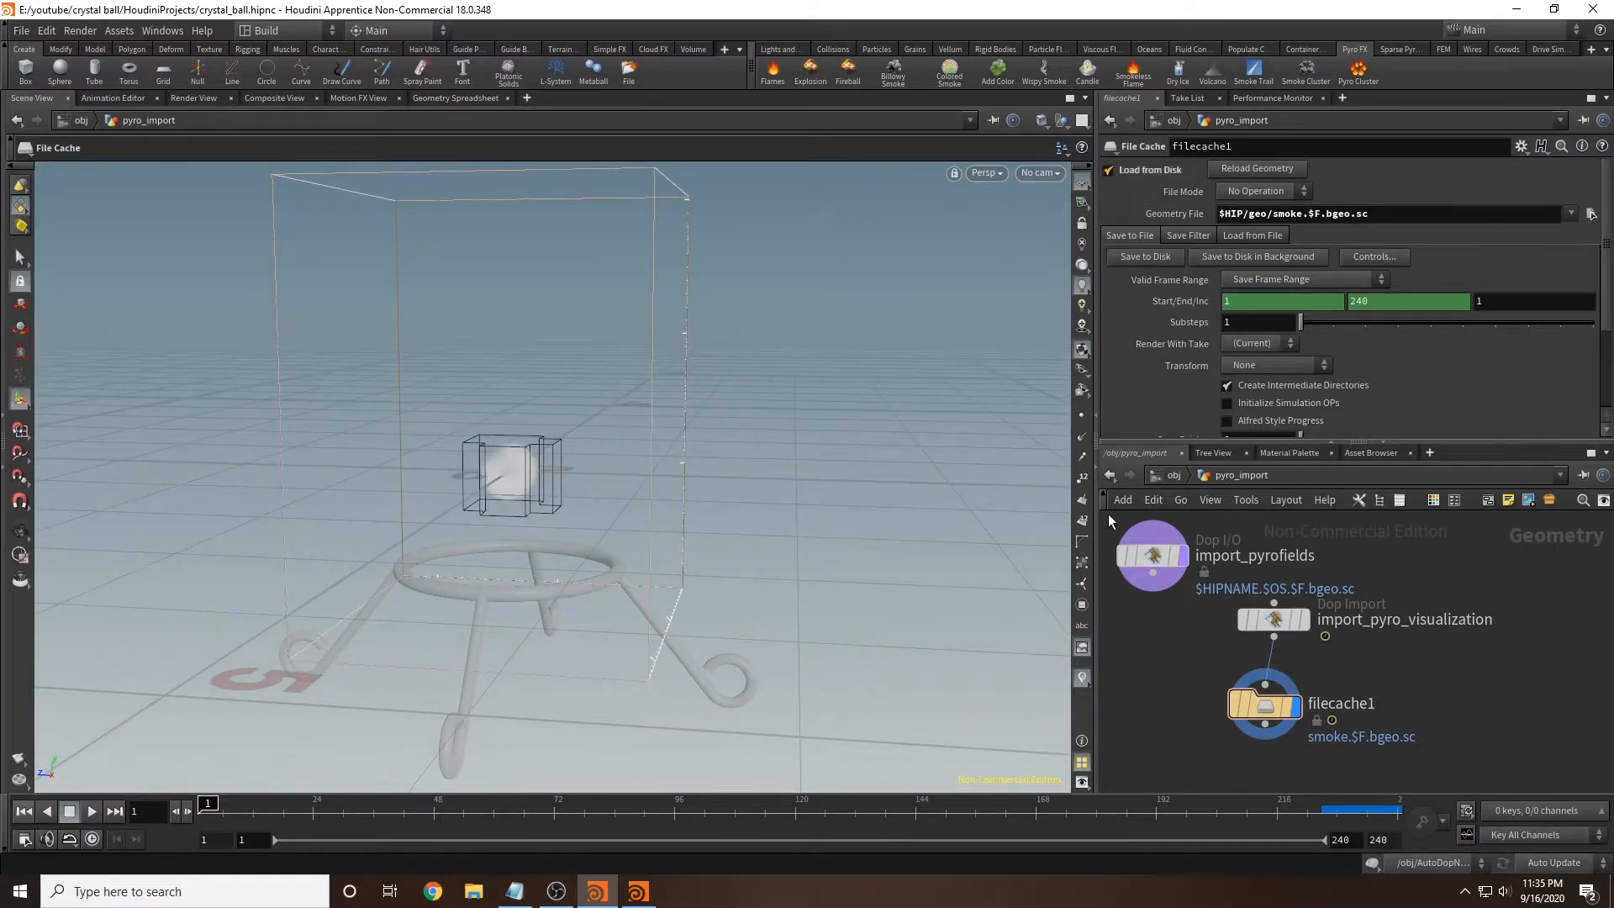
left_click_drag(1108, 514, 1167, 577)
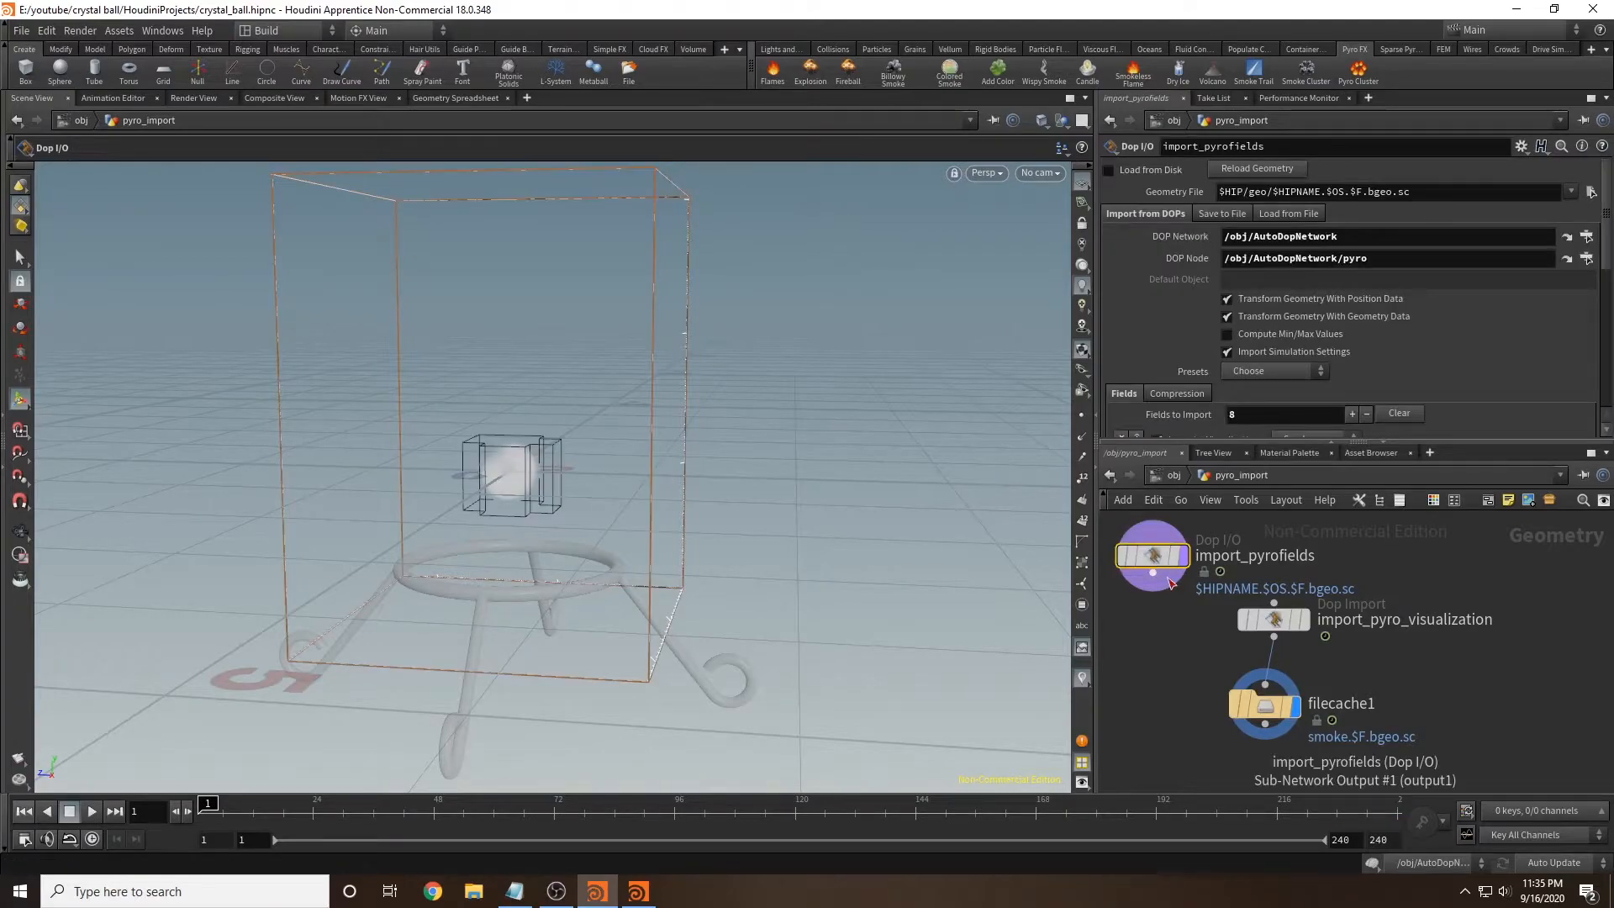
key("Delete")
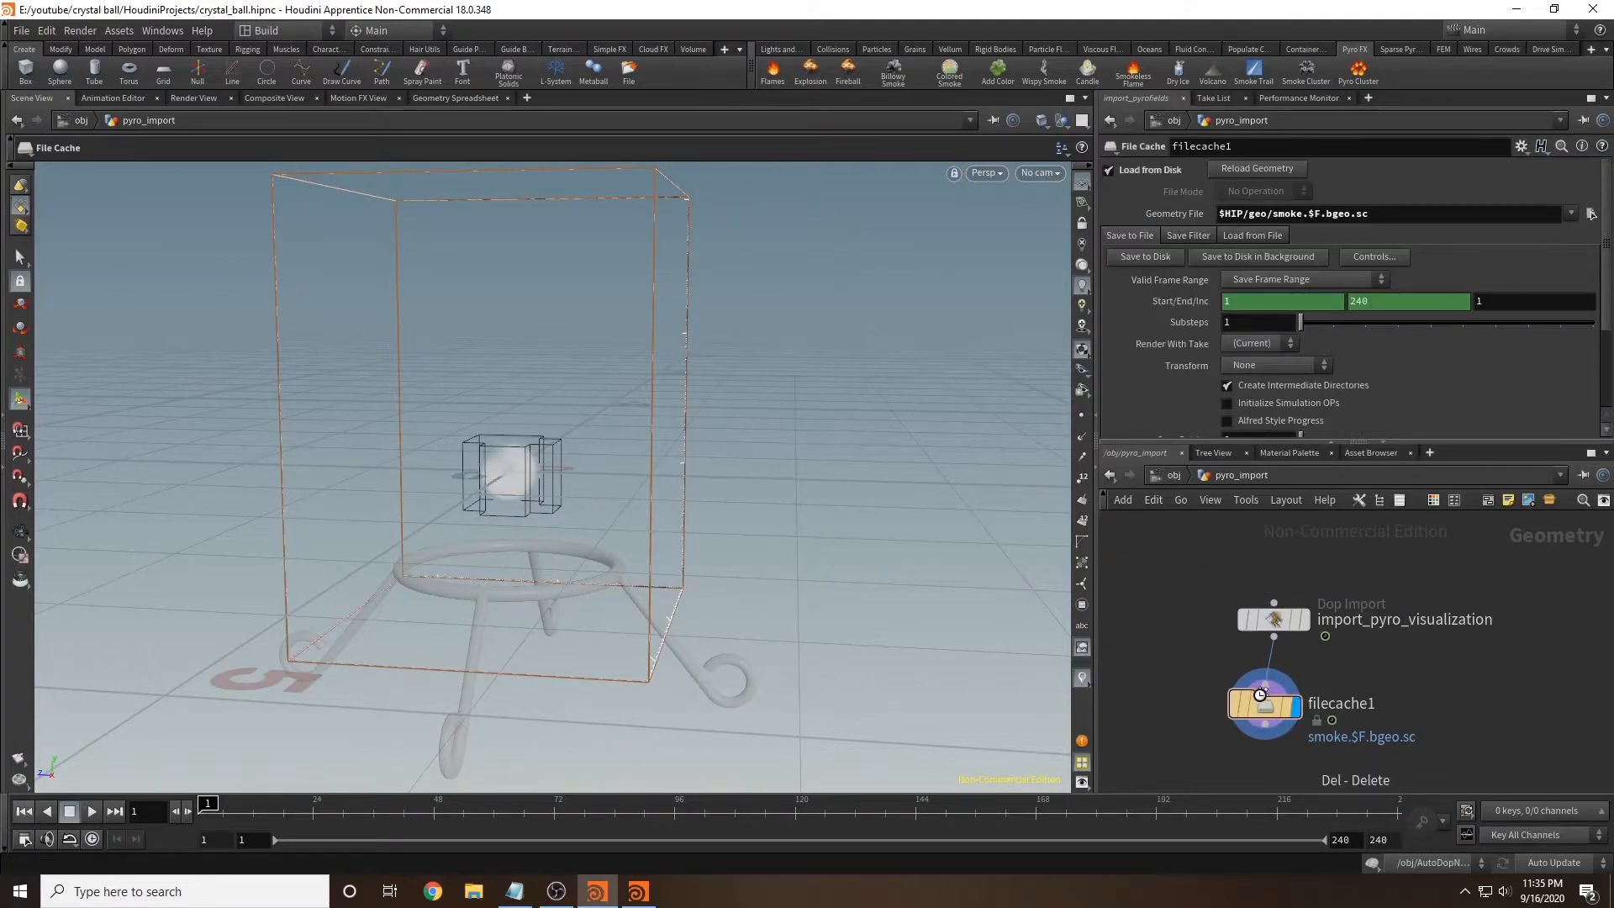
Step: Examine the cached smoke inside the ball at several frames, including 142, 227 and 233, from different angles
left_click(1160, 821)
scroll(841, 476, "up", 2)
mouse_move(907, 552)
left_mouse_down("alt")
mouse_move(684, 505)
mouse_move(1053, 689)
left_mouse_up("alt")
left_click(1331, 809)
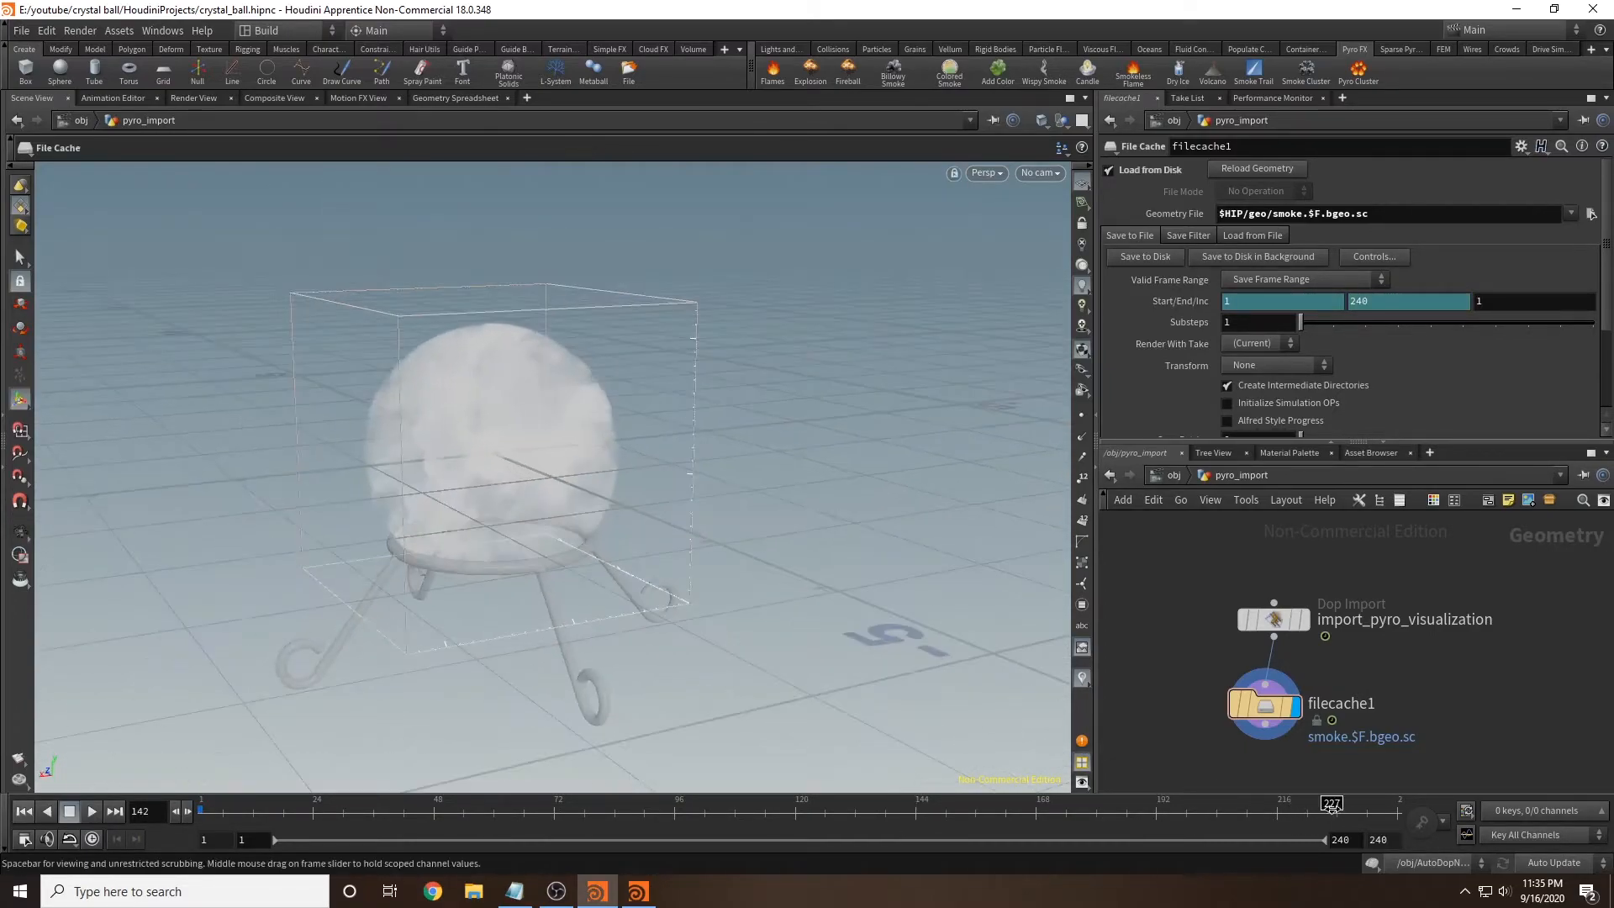
left_click_drag(378, 577, 638, 620, "alt")
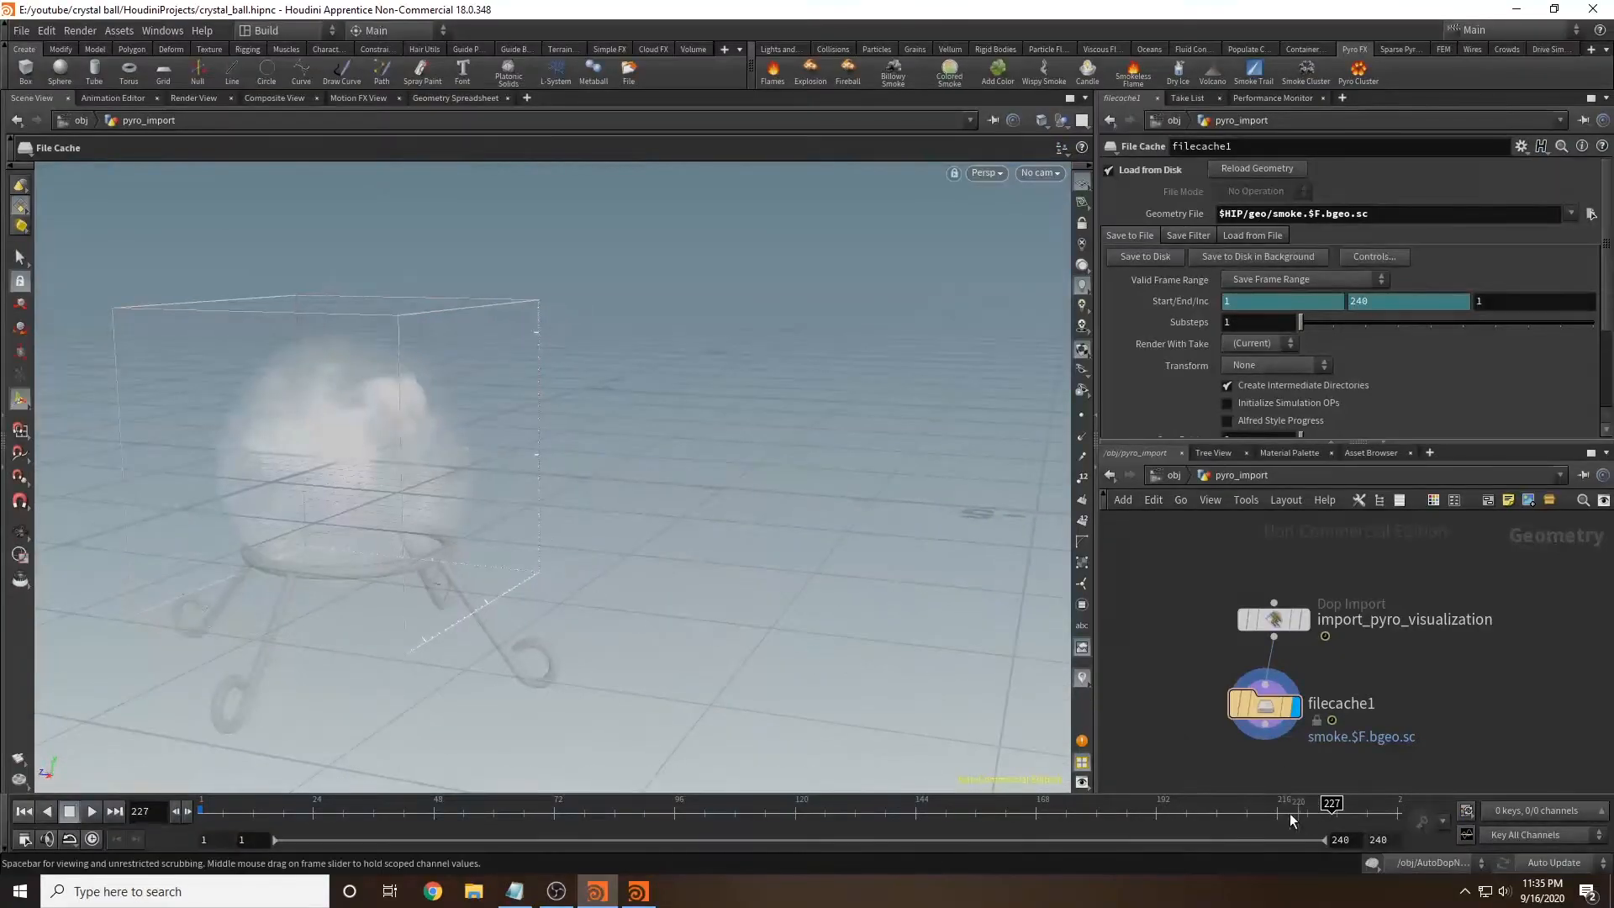
left_click(1363, 809)
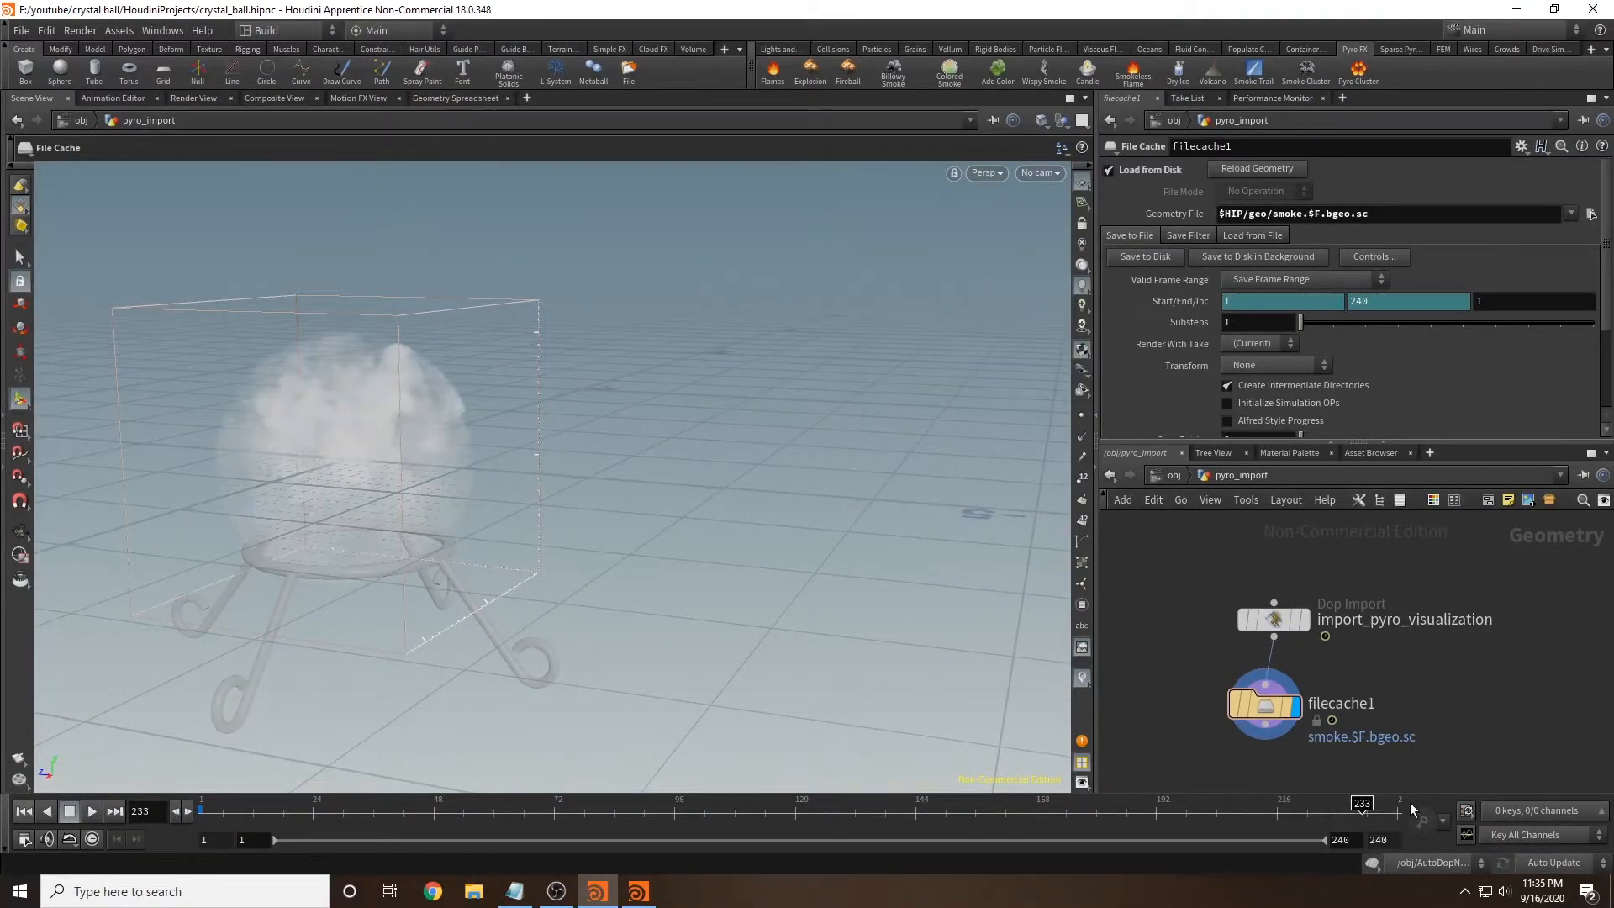
left_click_drag(813, 592, 1009, 533, "alt")
Step: Return to the object level and turn off the display of pyro_import
left_click(1174, 475)
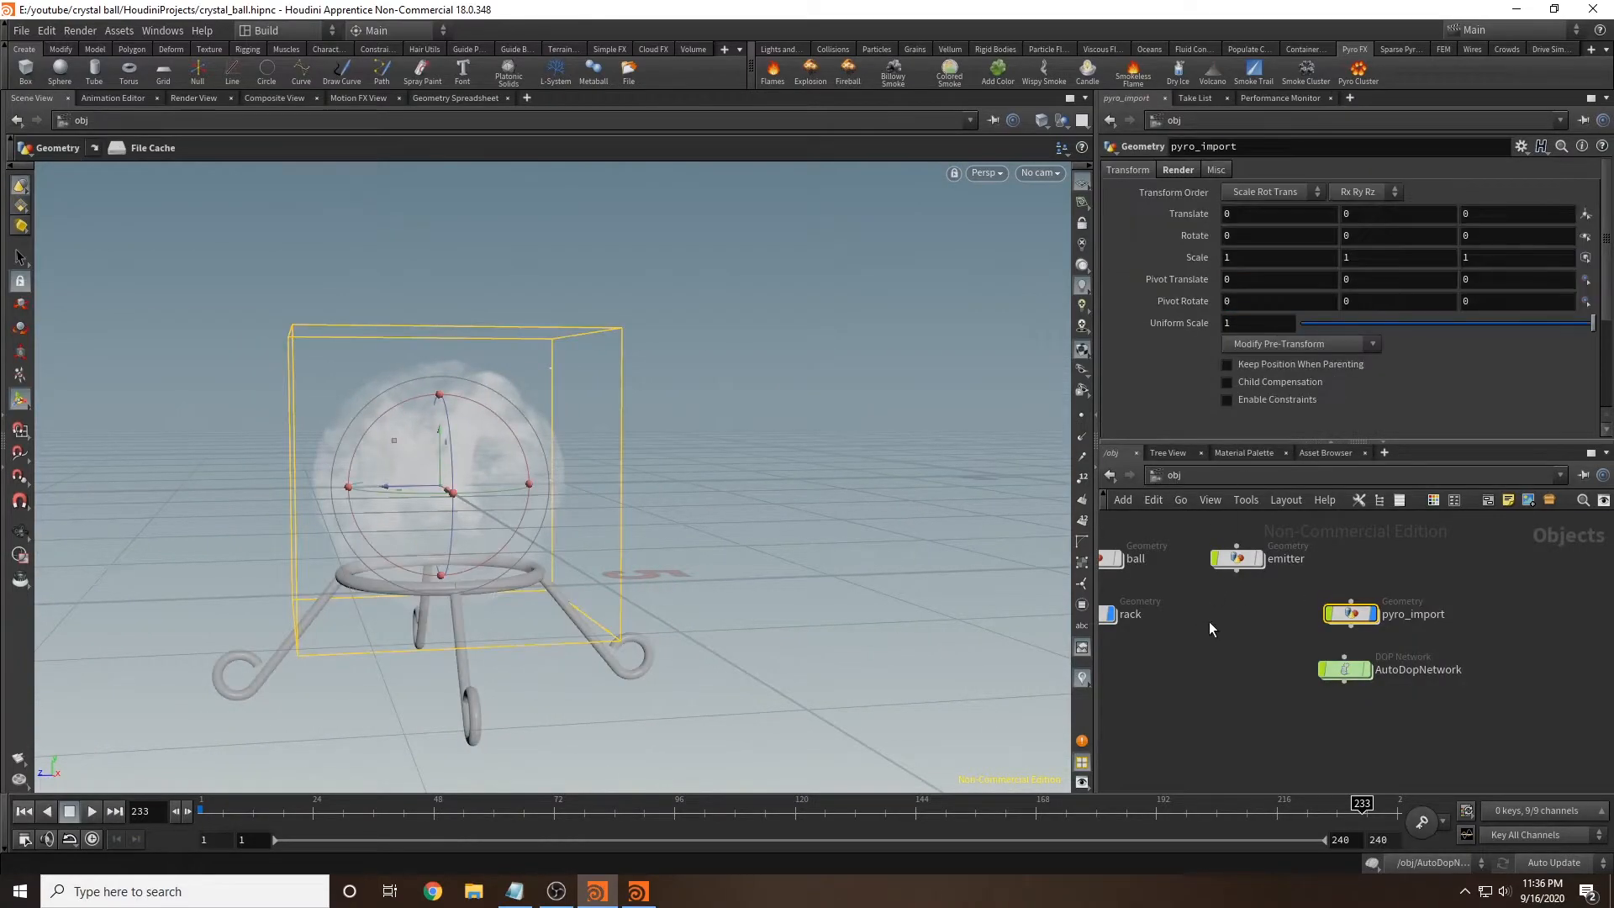
mouse_move(1414, 618)
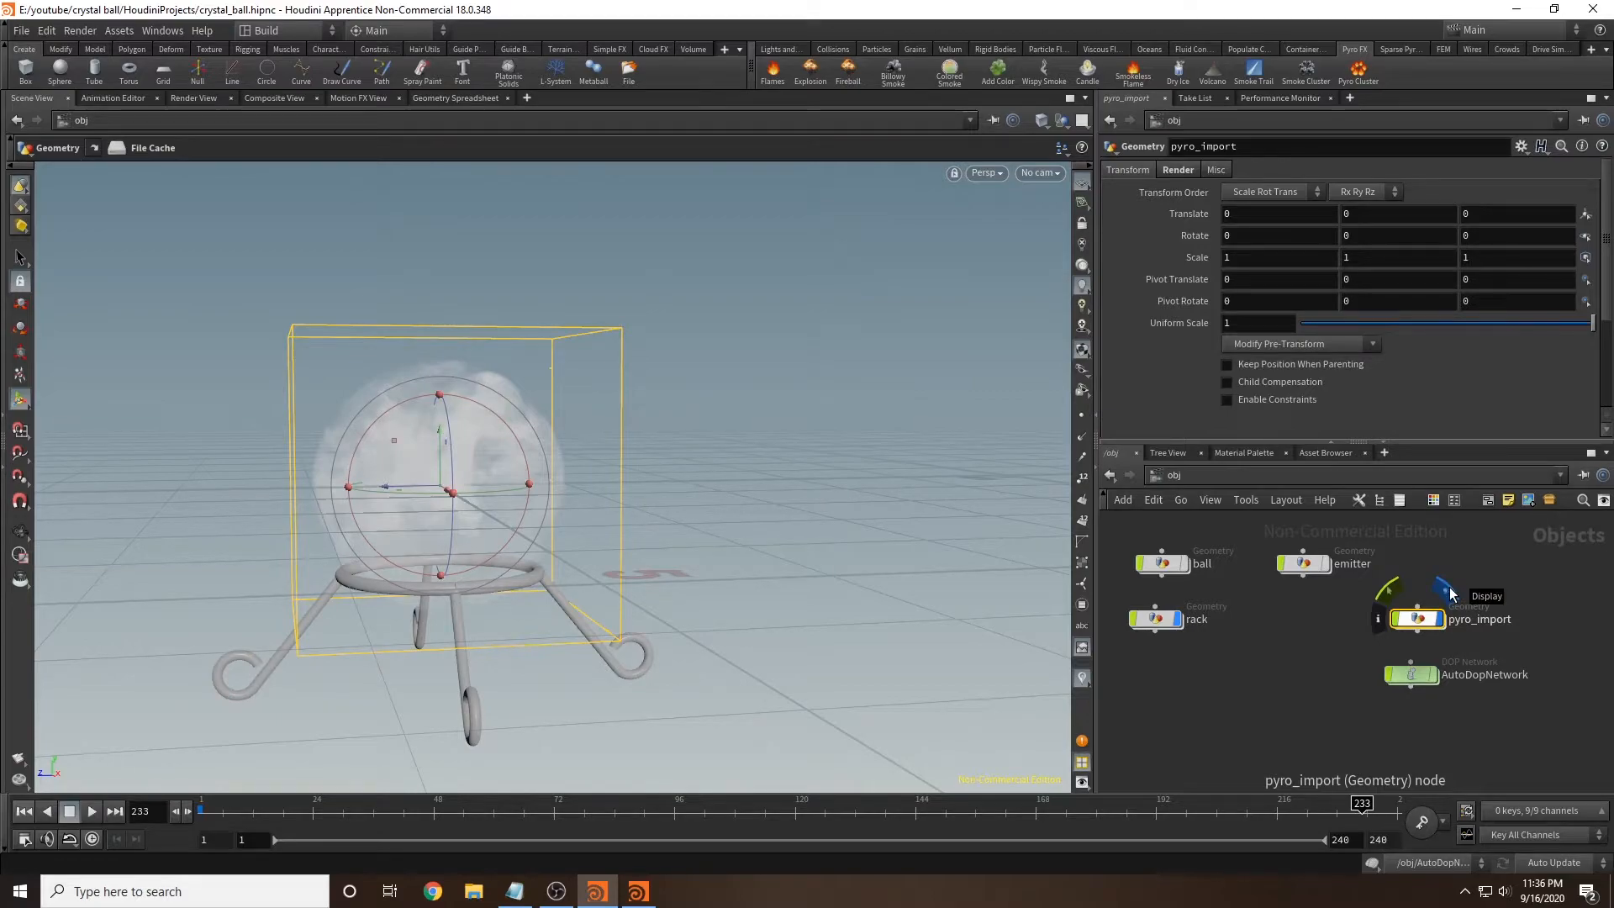
left_click(1446, 589)
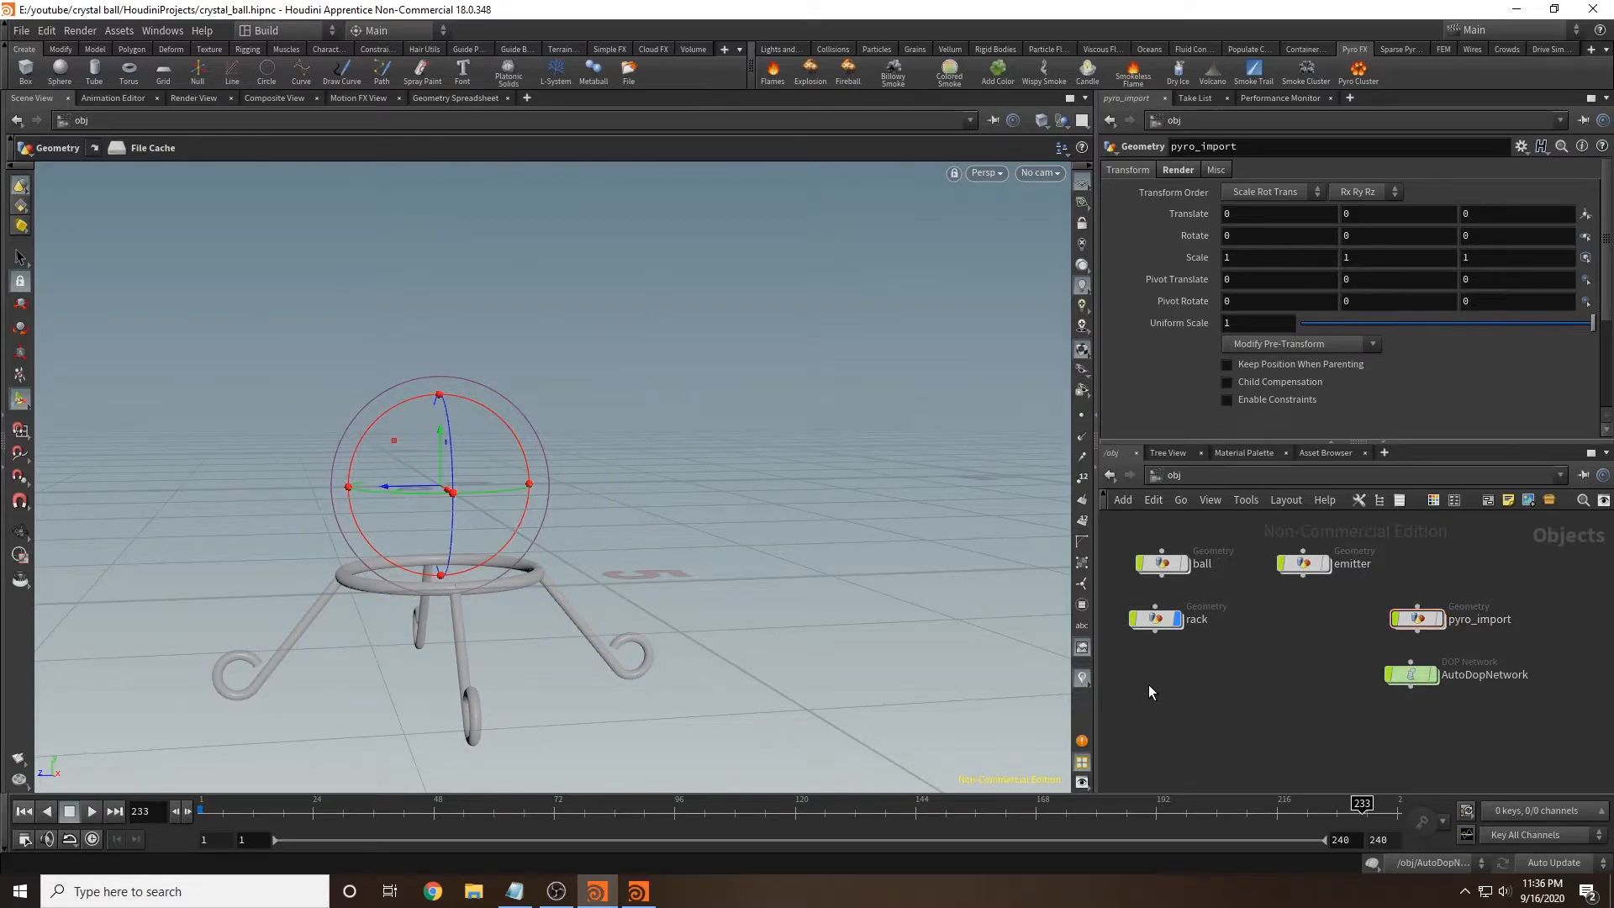
key("Escape")
left_click_drag(712, 577, 598, 370)
key("Return")
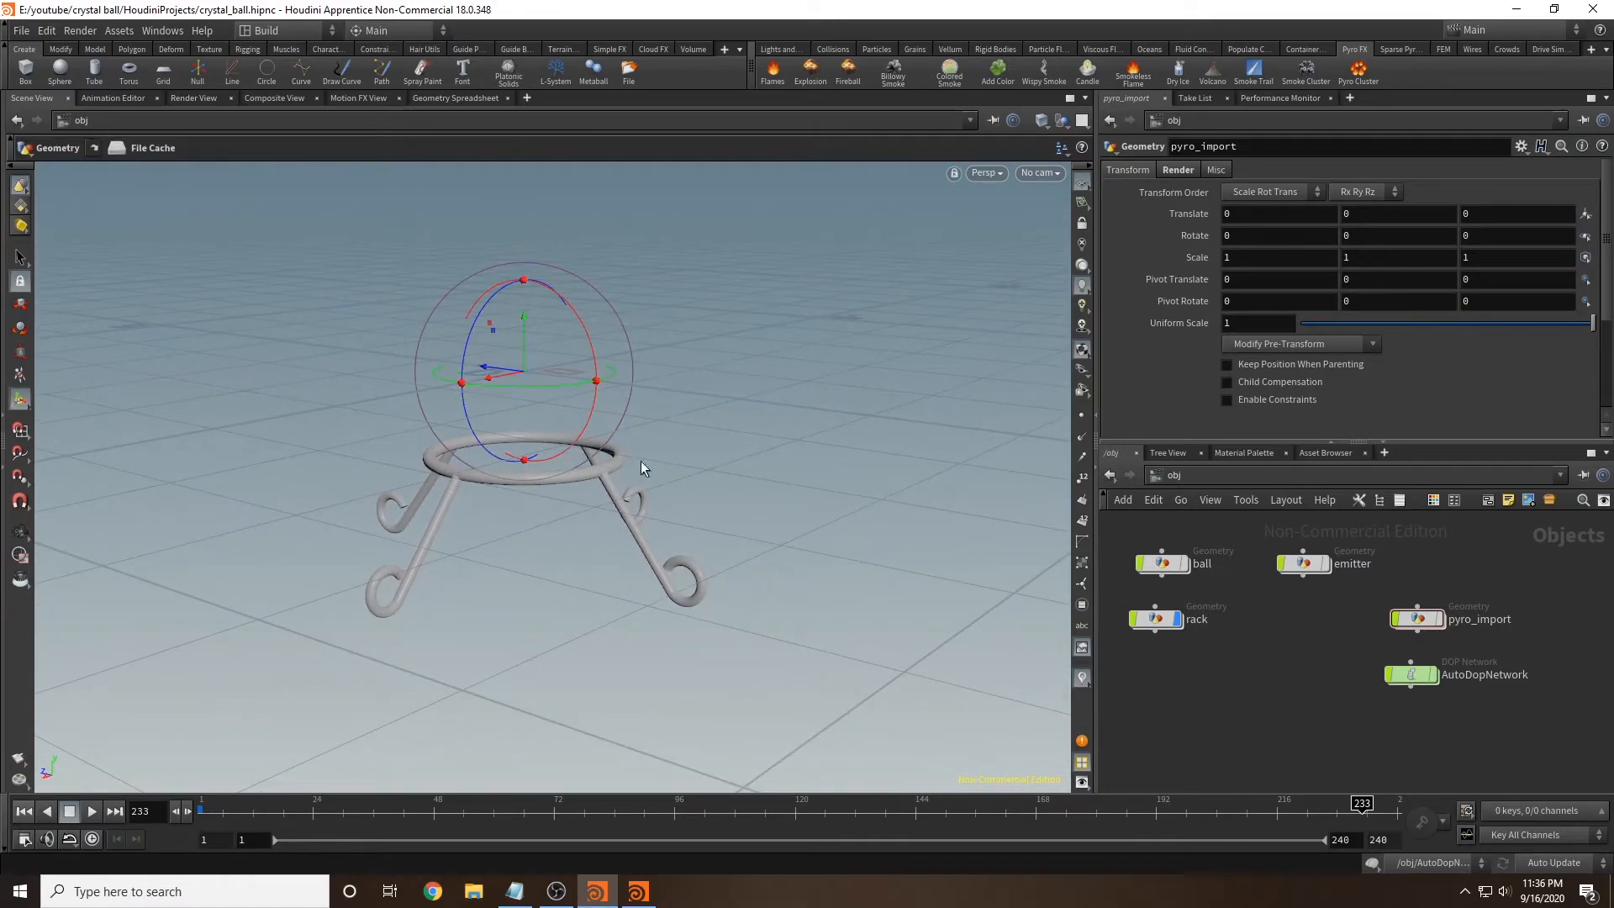
Step: Add a Geometry object below the rack object and name it footage
key("Tab")
type("geo")
key("Return")
left_click(1152, 688)
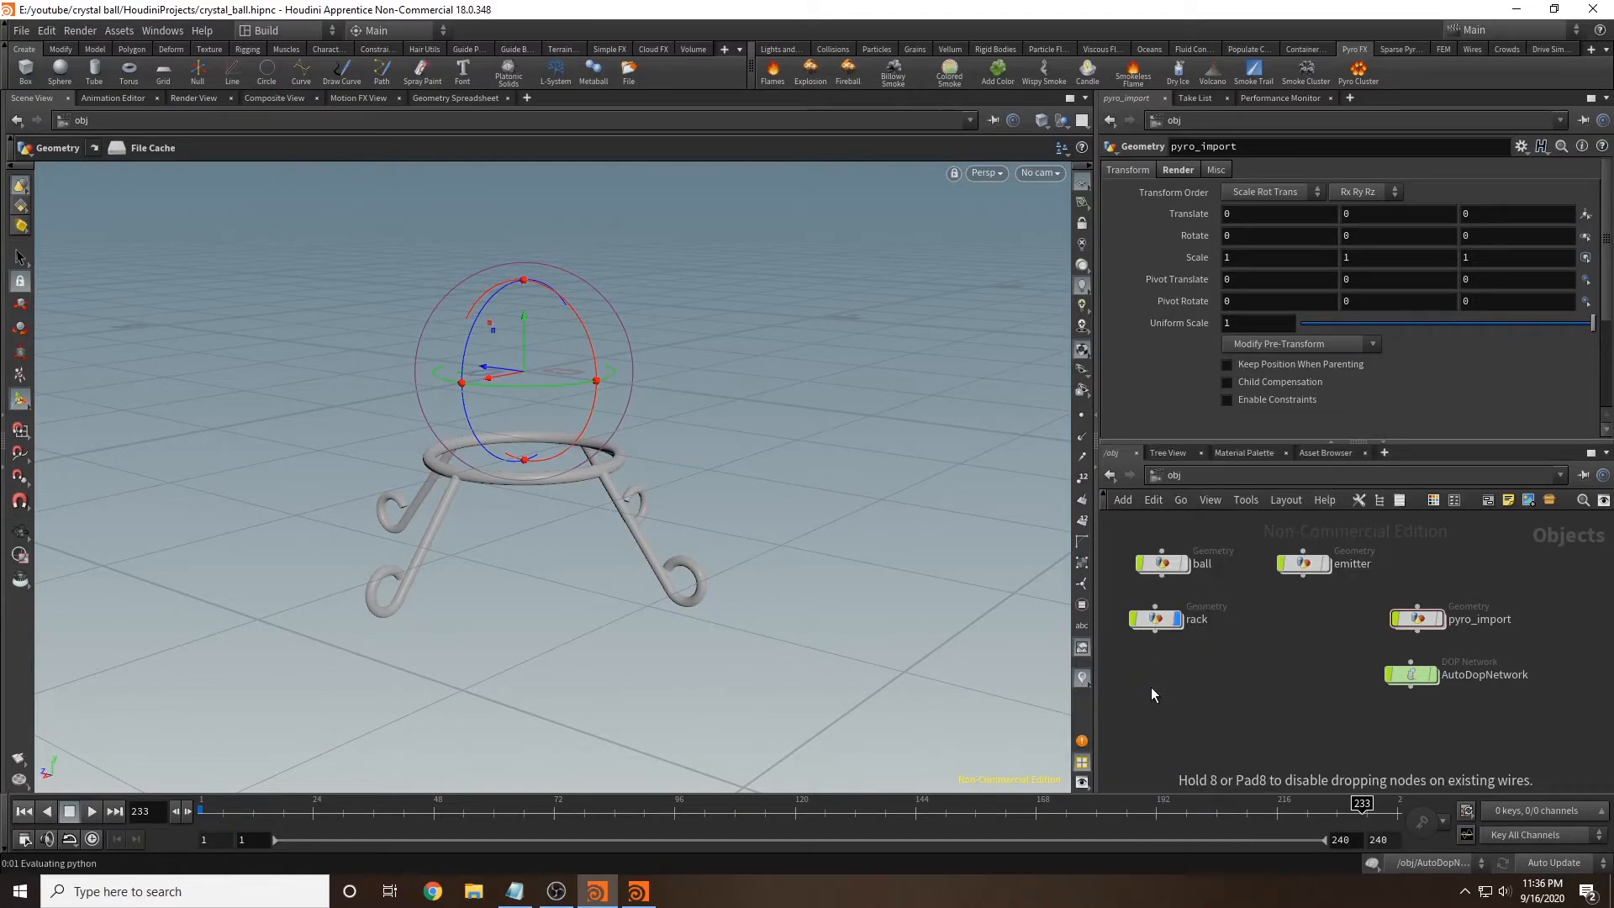
type("foo")
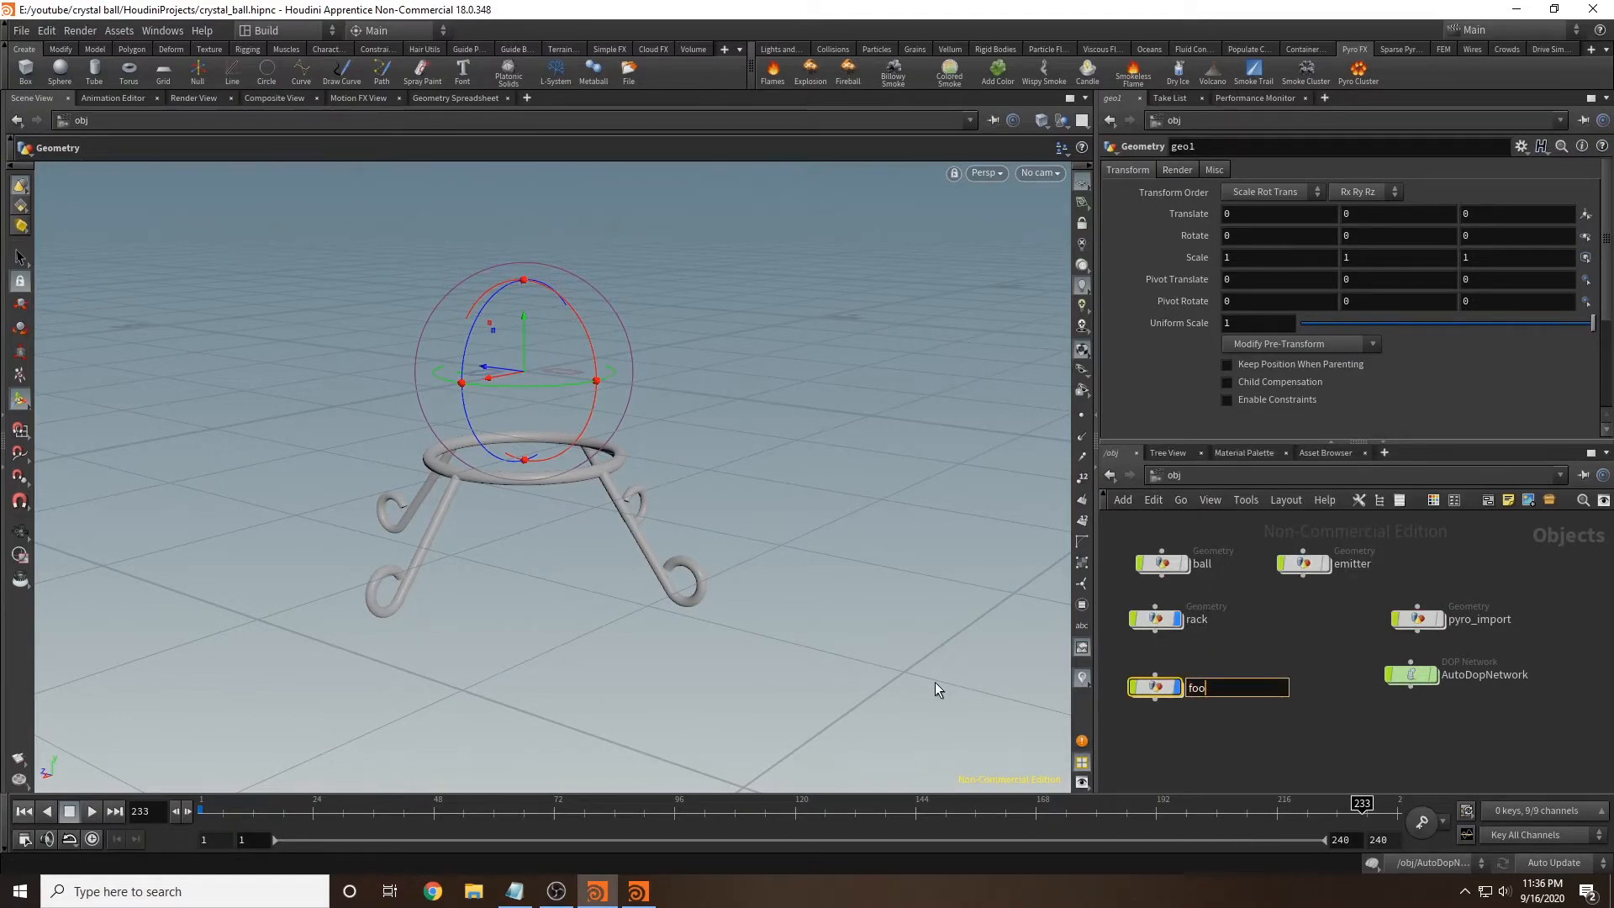
type("tage")
key("Return")
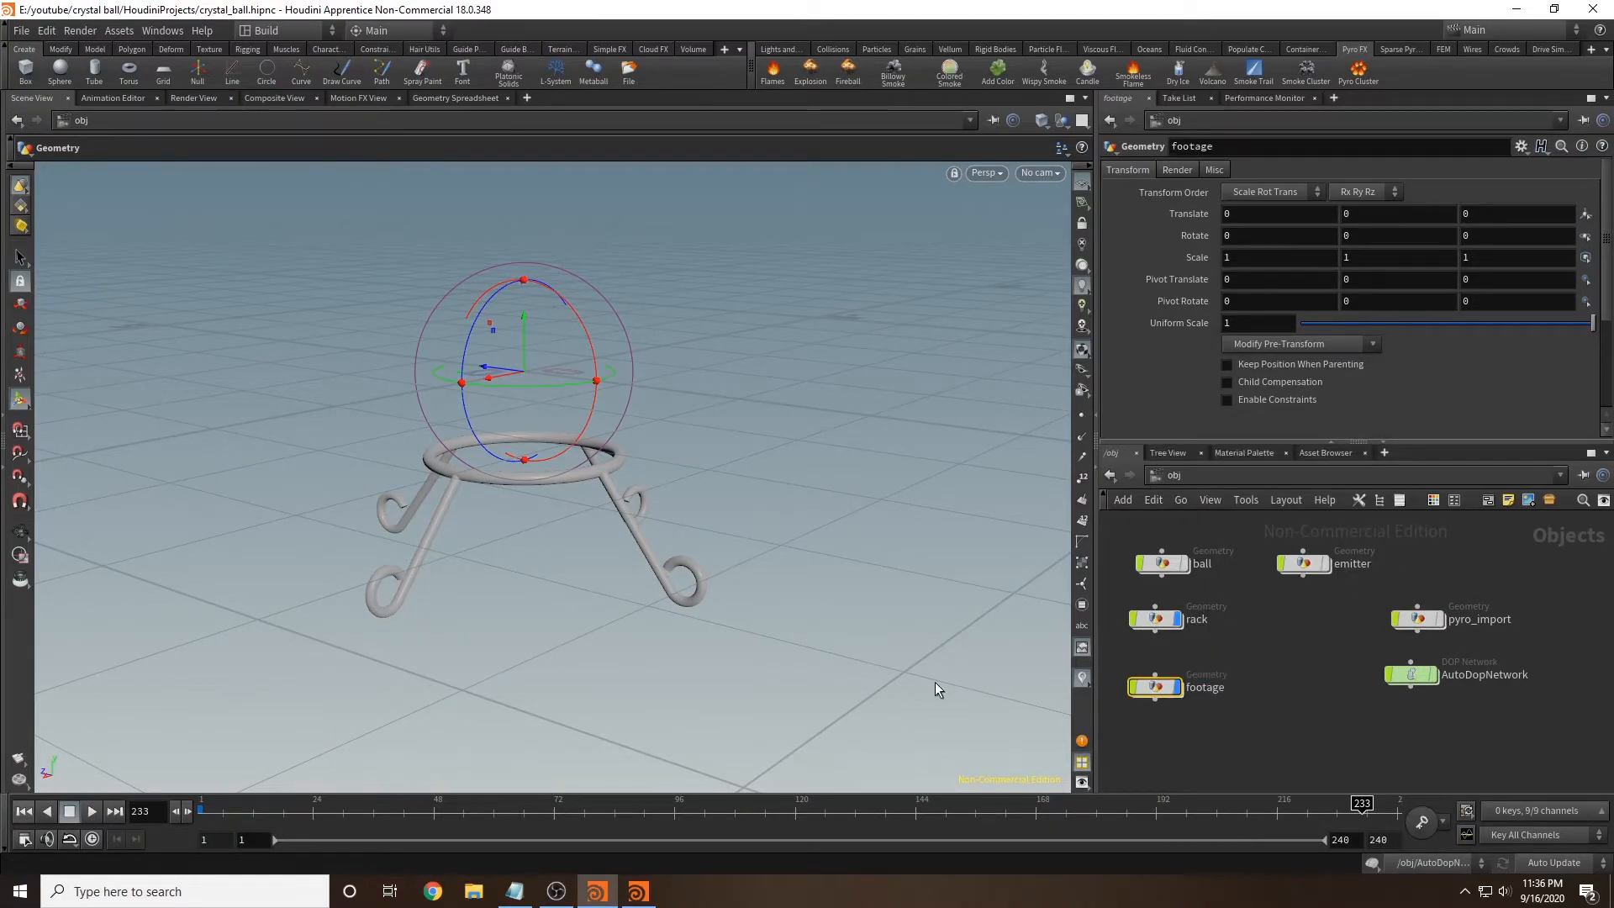
Step: Add a COP2 Network node inside the footage object and return the timeline to frame 1
double_click(1155, 687)
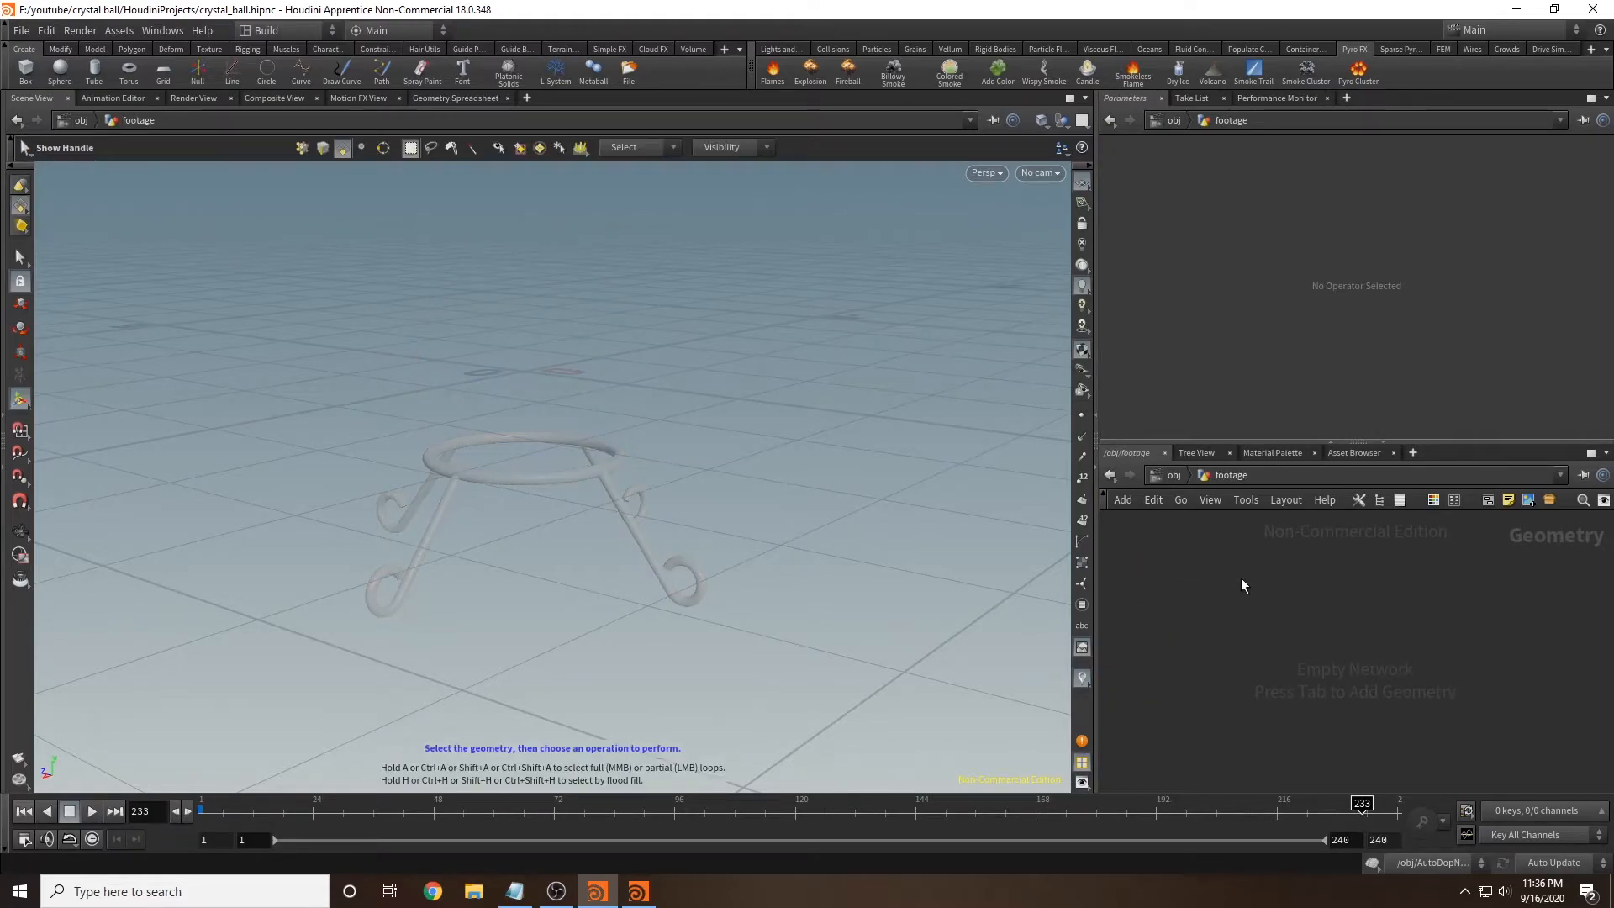
key("Tab")
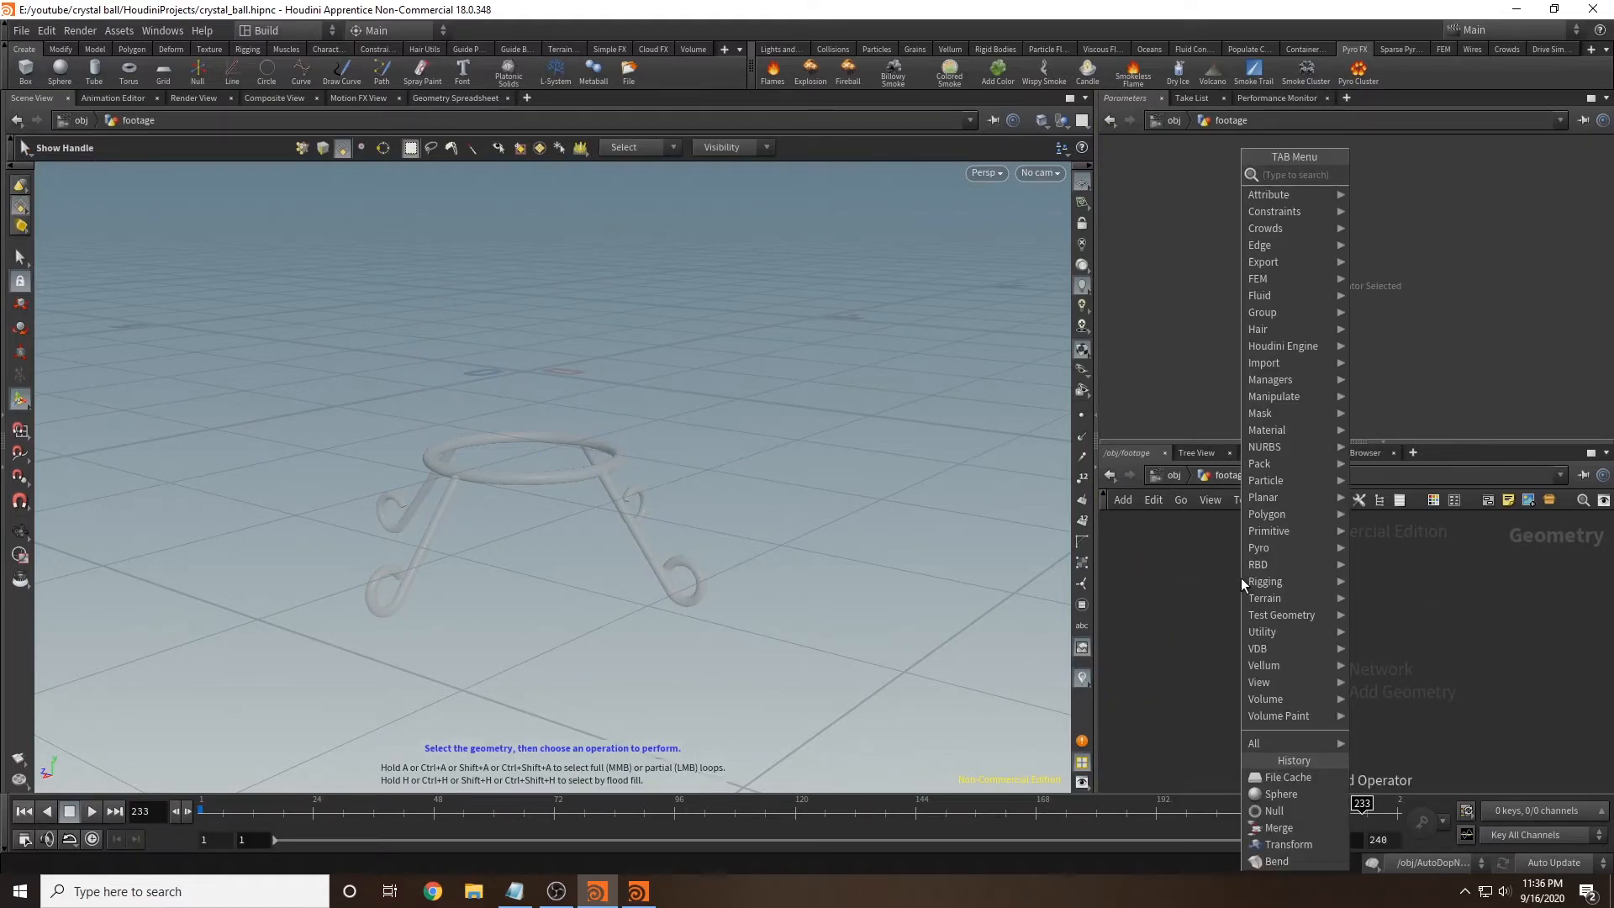
type("cop2")
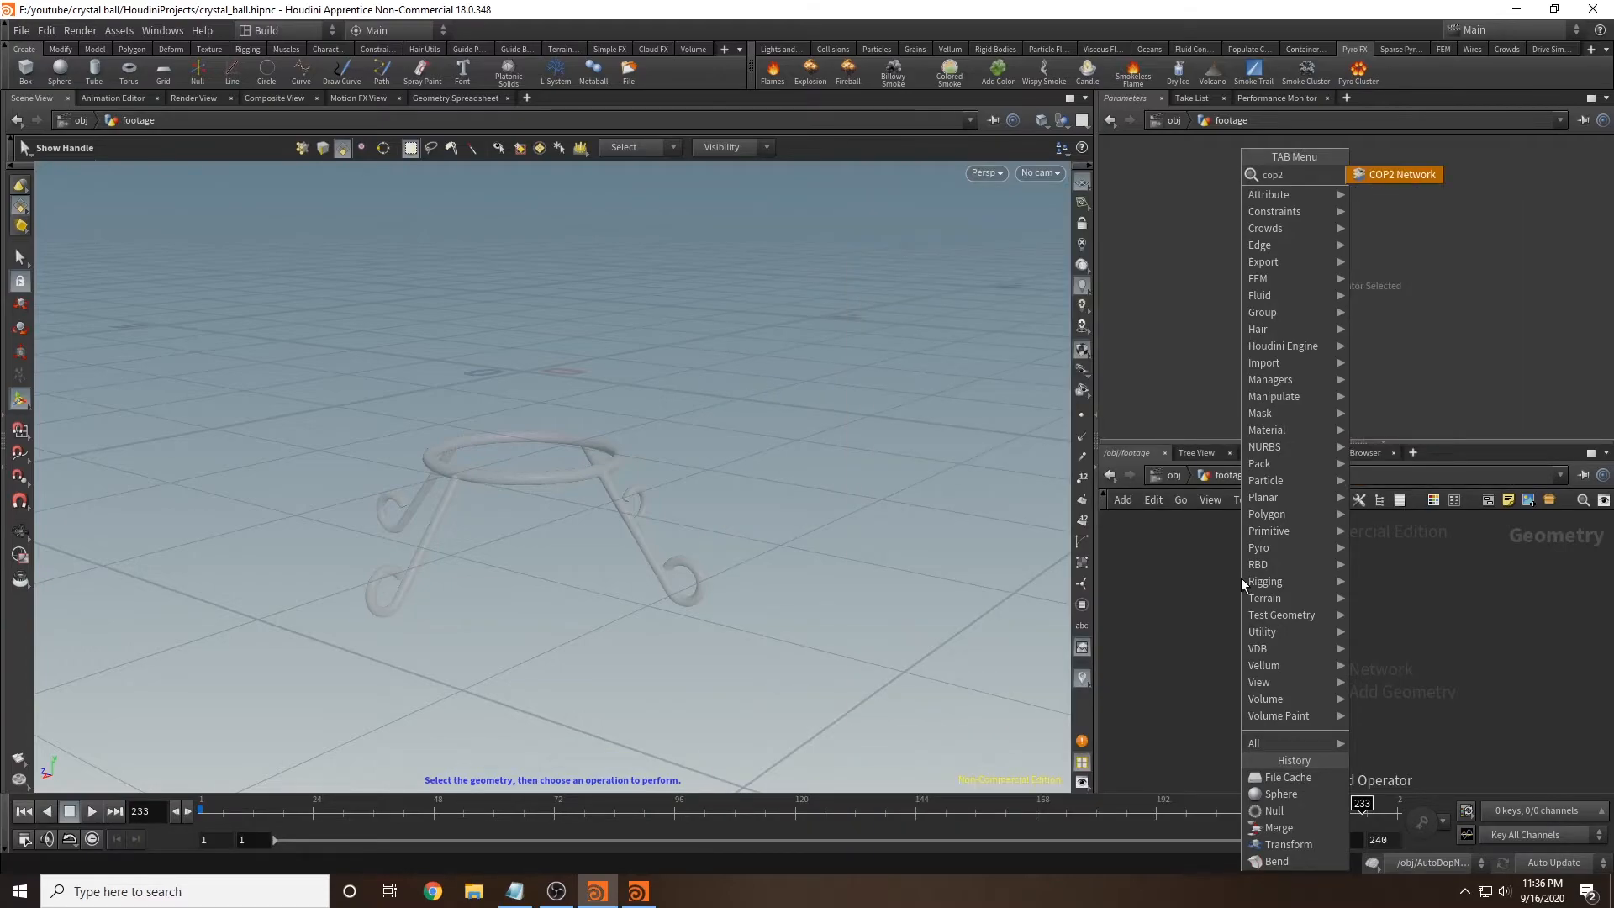
key("Return")
left_click(1242, 578)
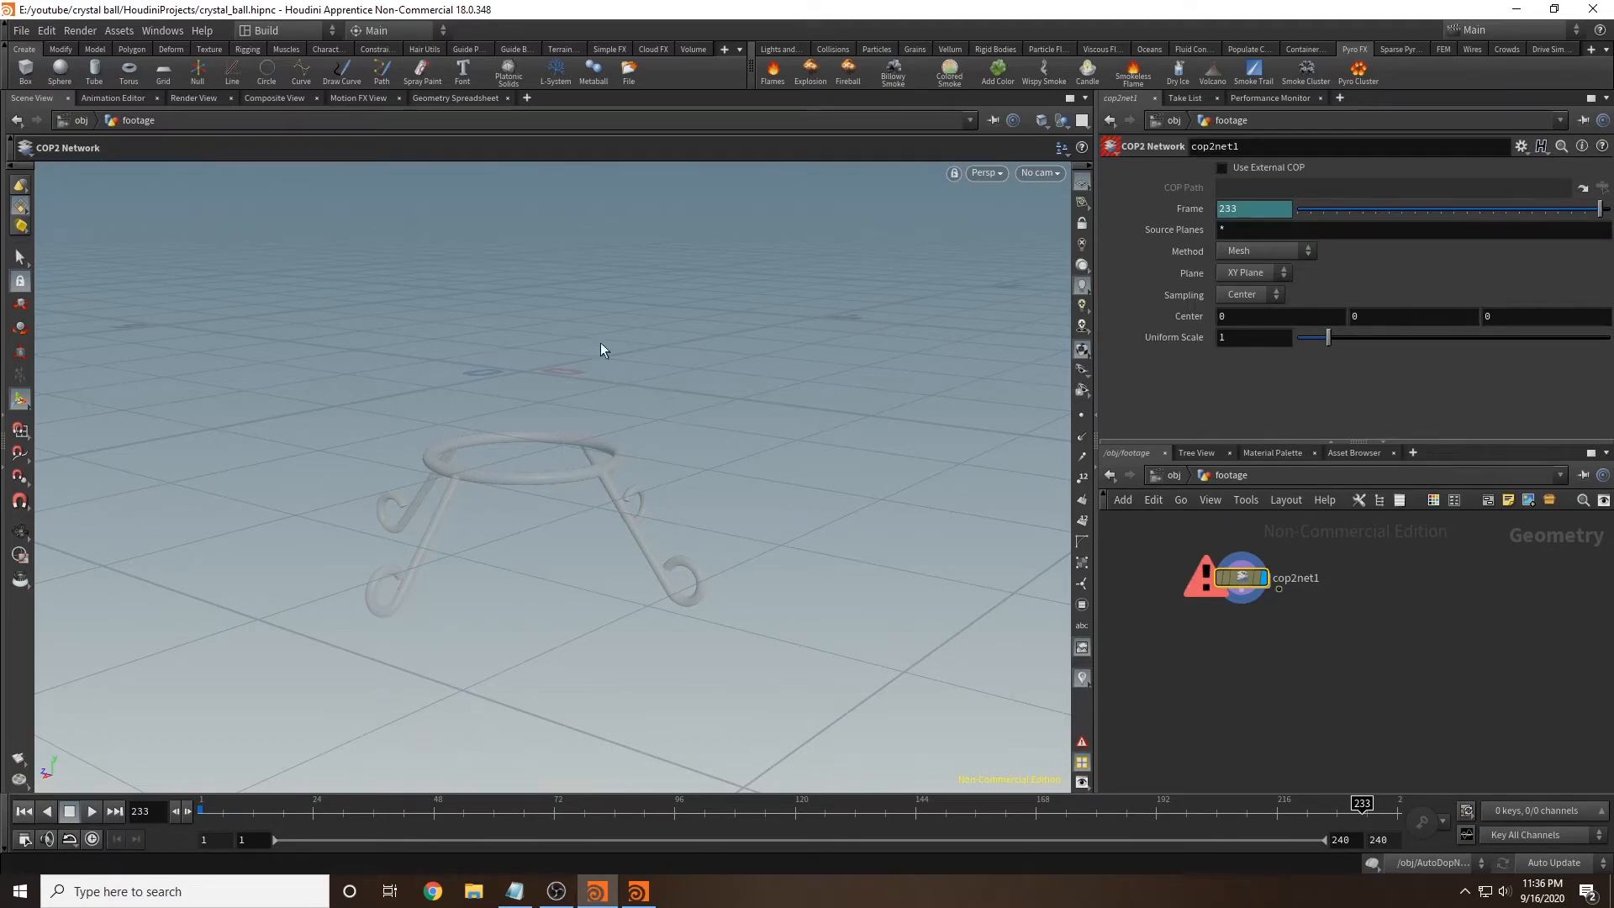
left_click_drag(576, 435, 652, 434, "alt")
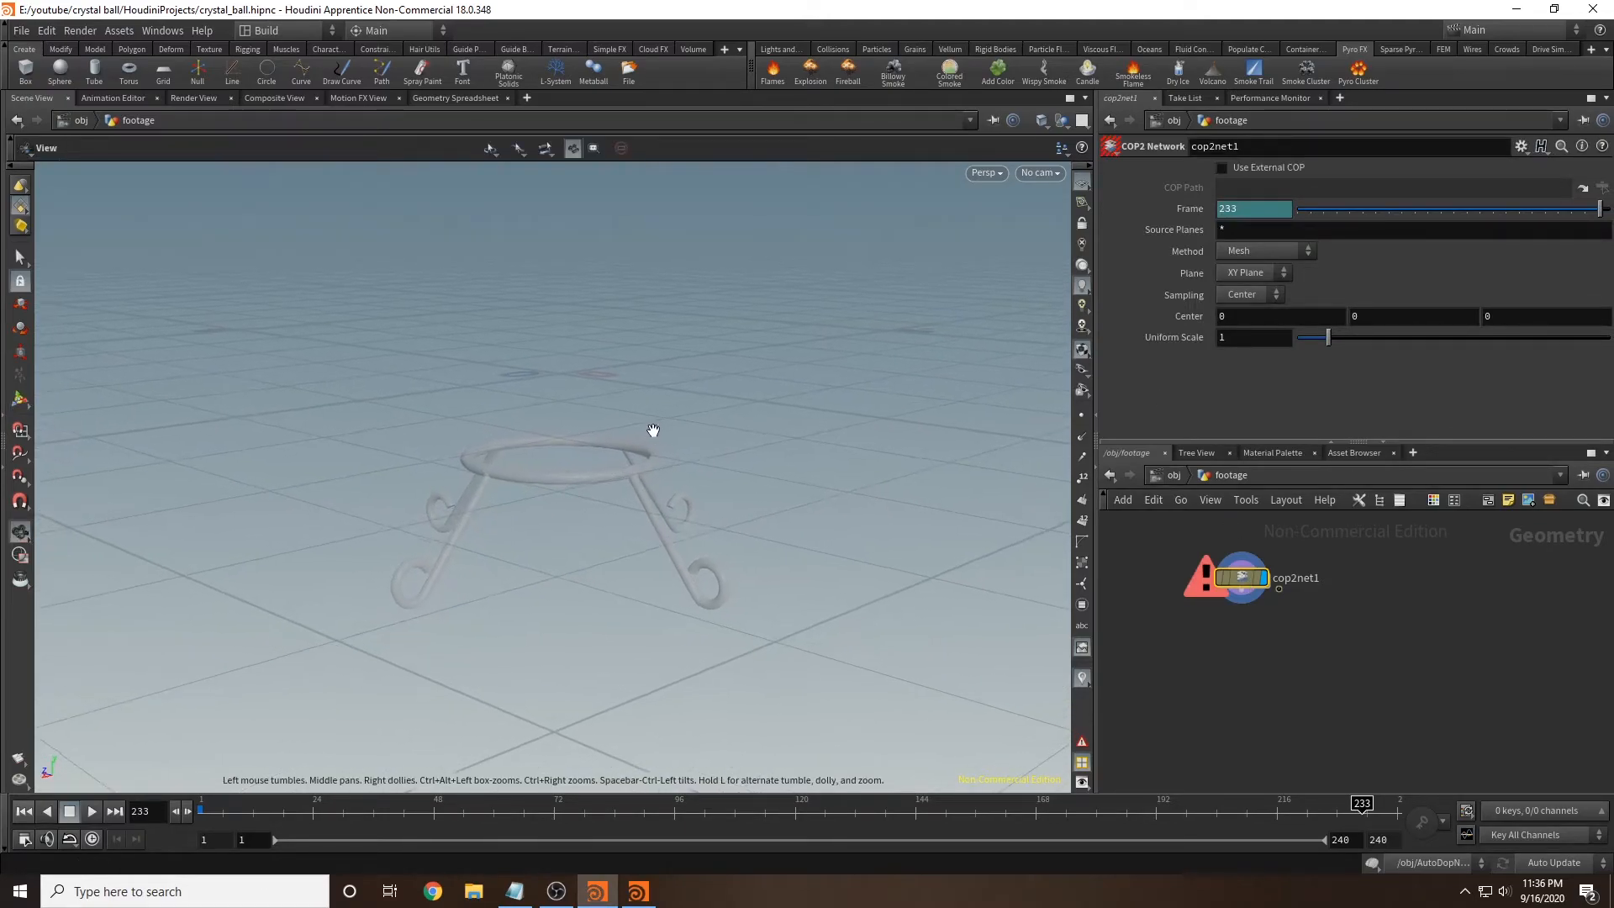
left_click(23, 812)
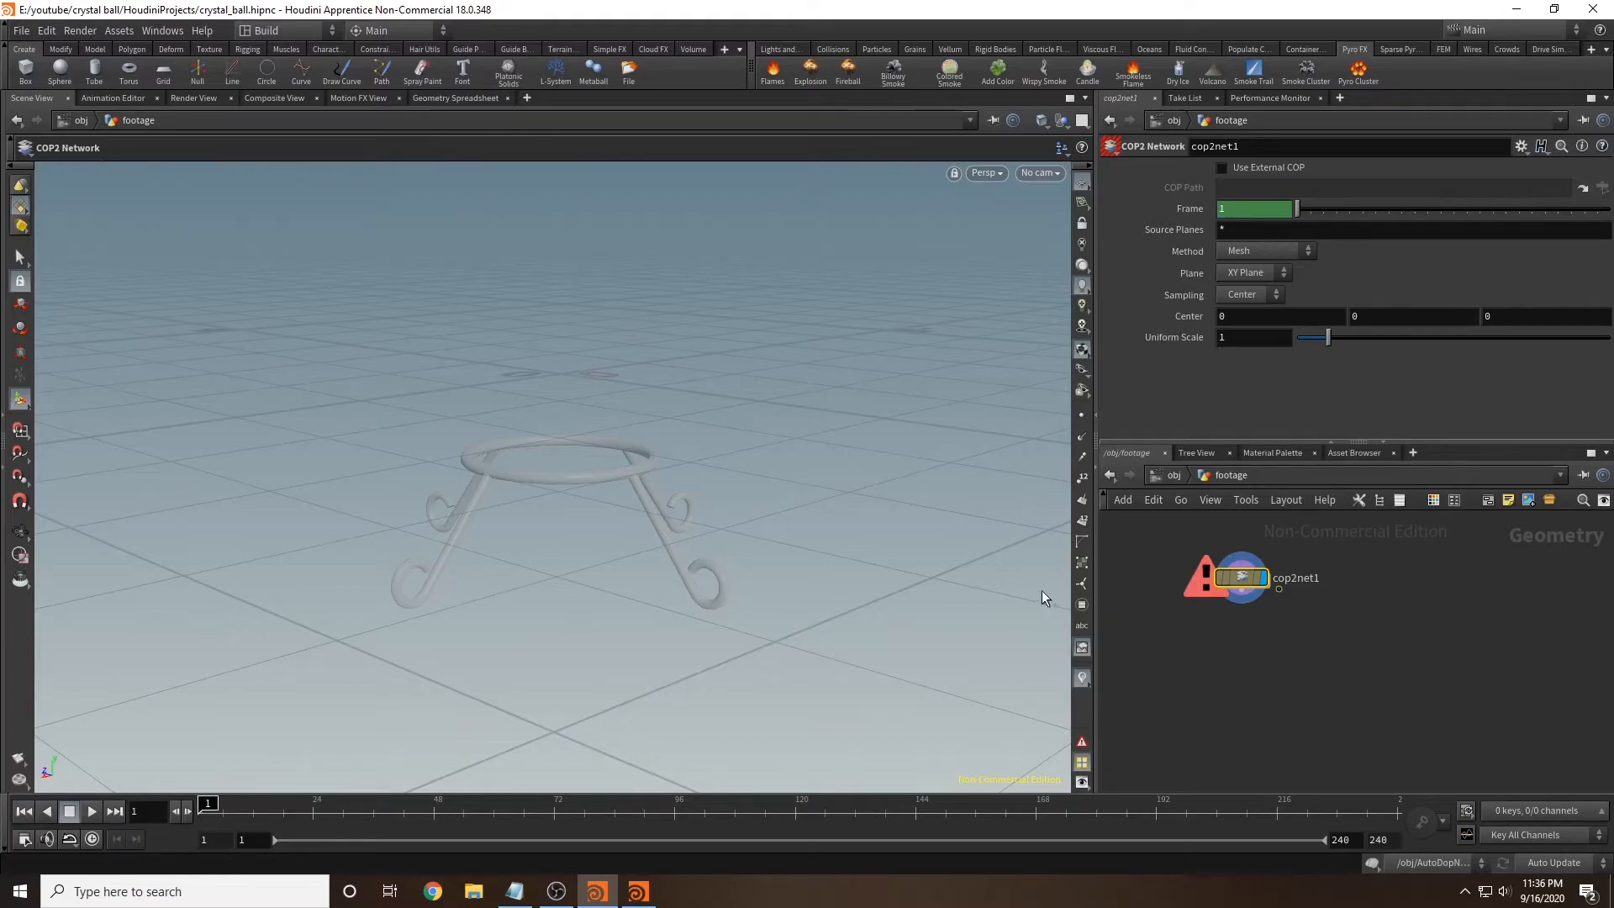
Step: Add a File node inside the COP2 network
double_click(1241, 577)
key("Tab")
type("file")
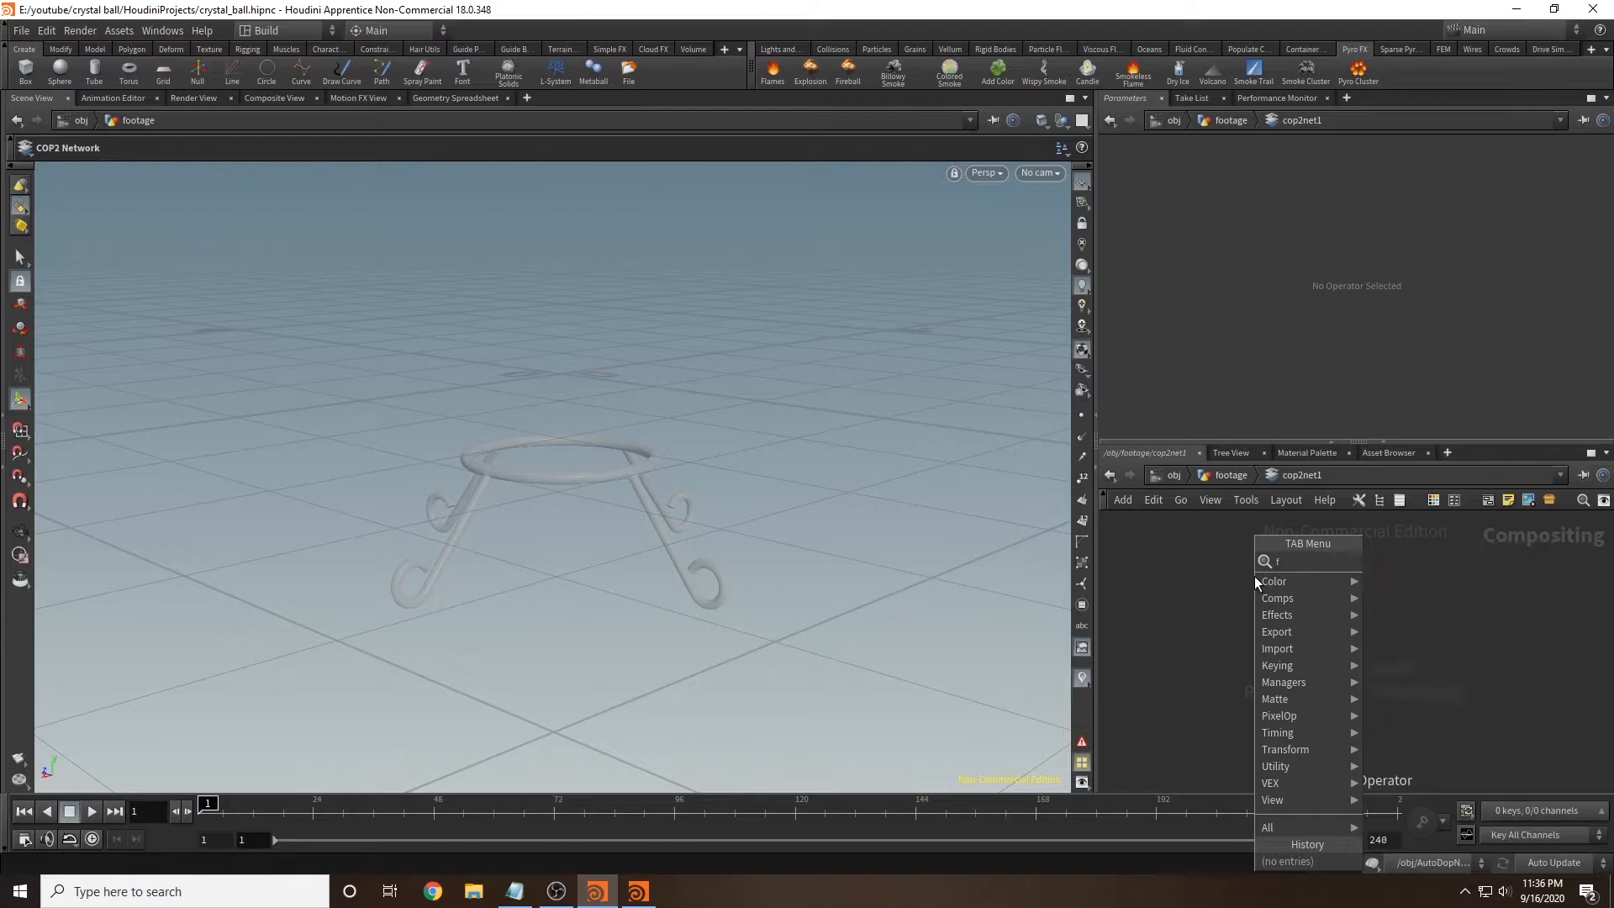
key("Return")
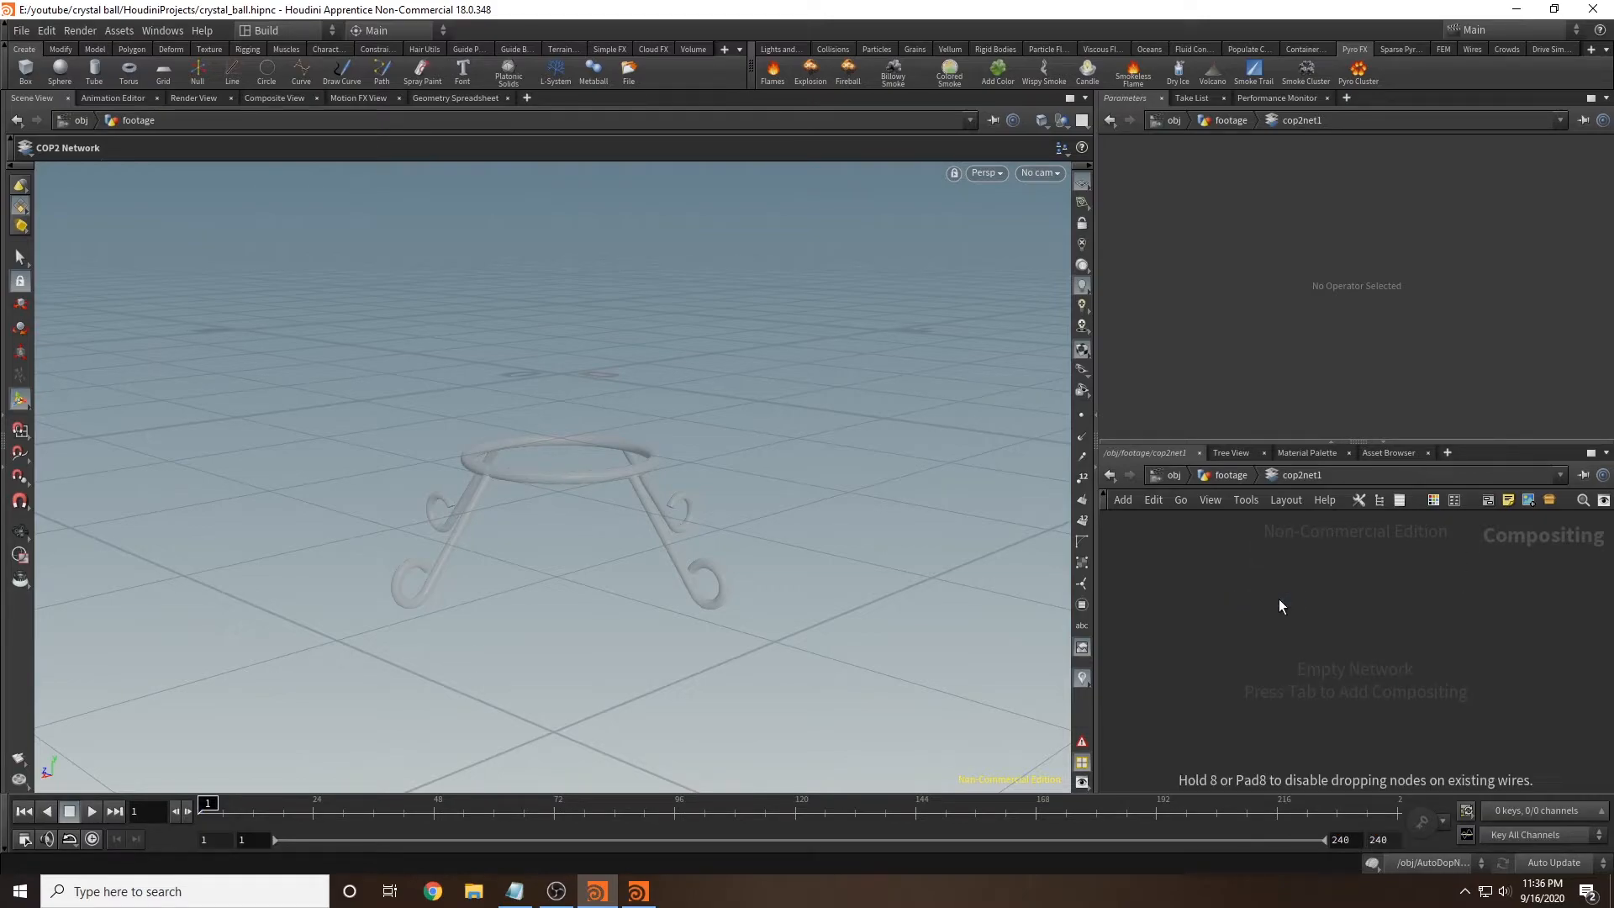
left_click(1278, 599)
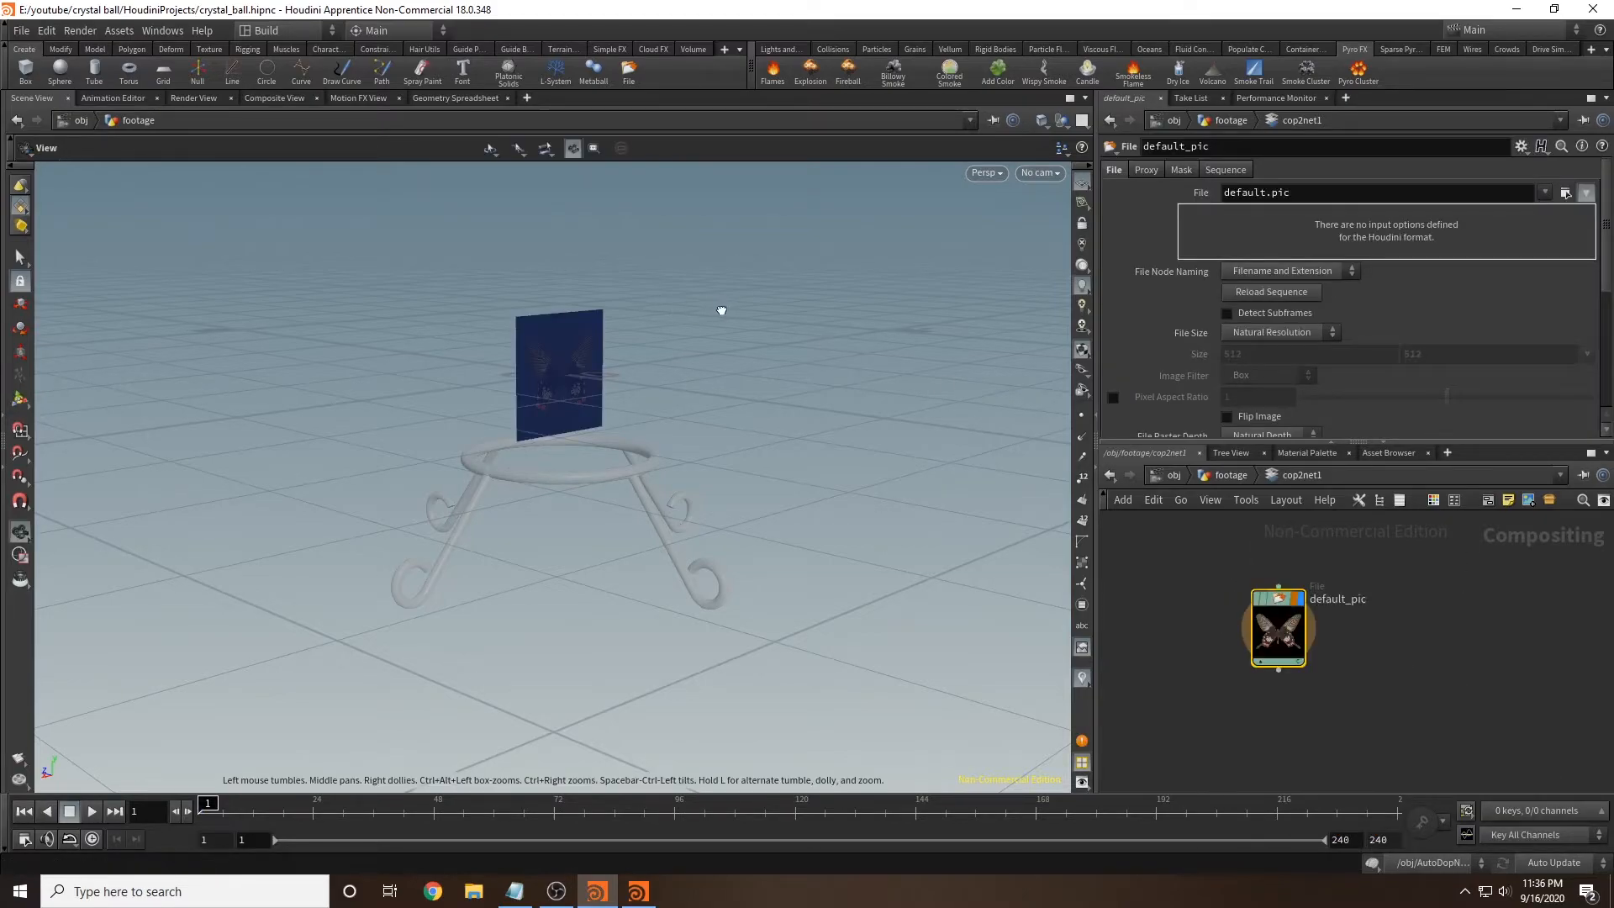
left_click_drag(723, 308, 634, 324)
left_click_drag(706, 378, 668, 414)
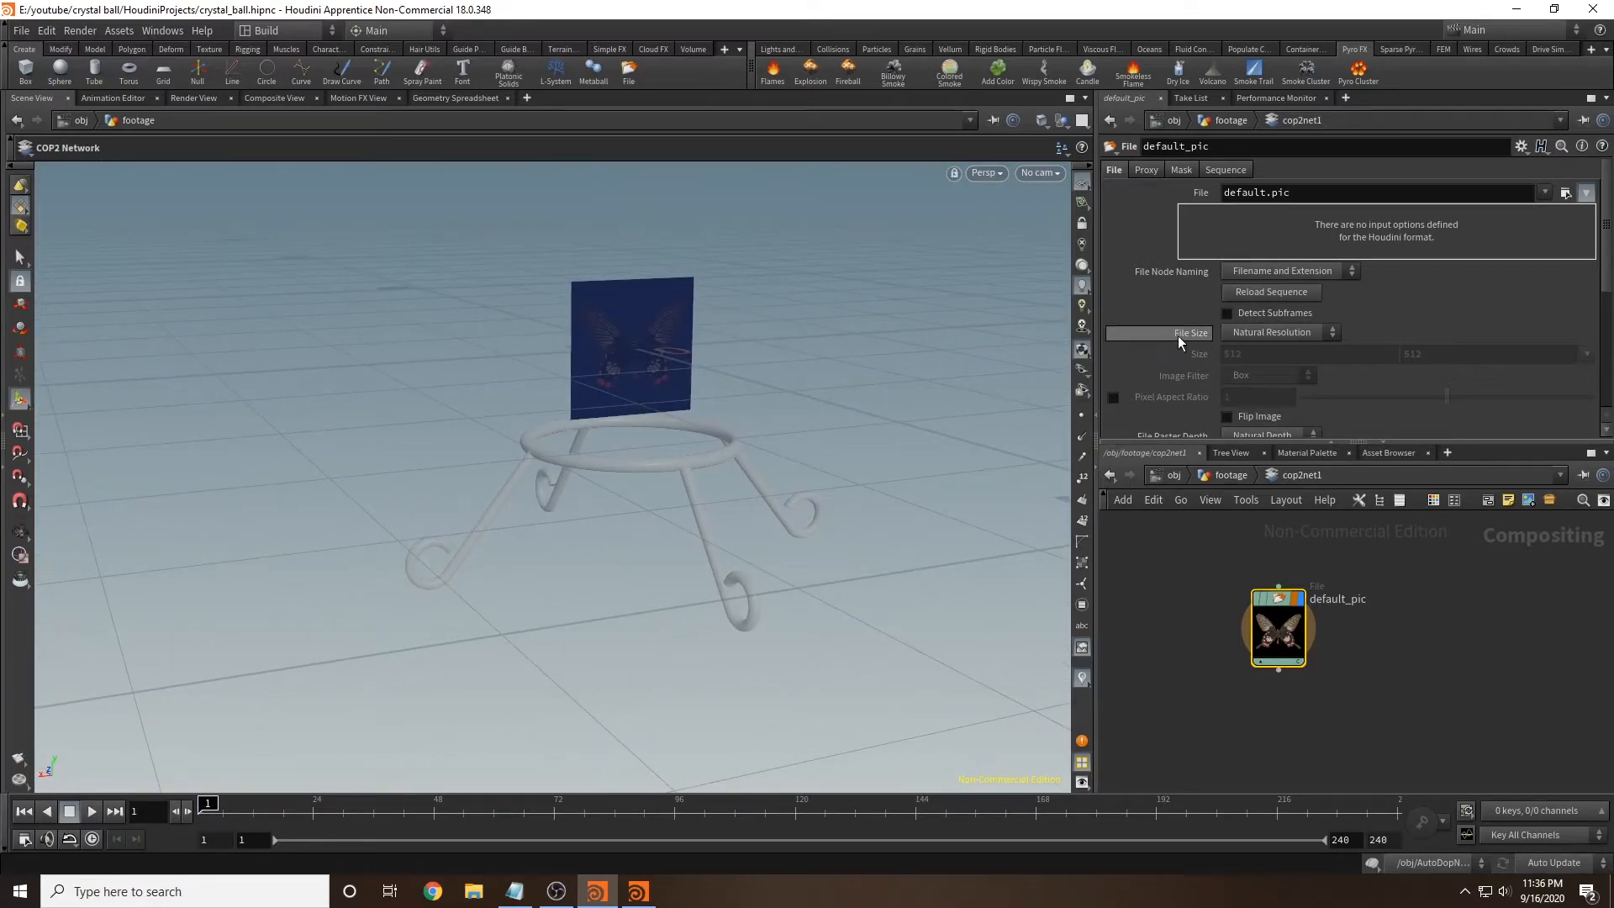
Step: Load the image_sequence$F3.tif sequence from the image_sequence folder into the File node
left_click(1565, 193)
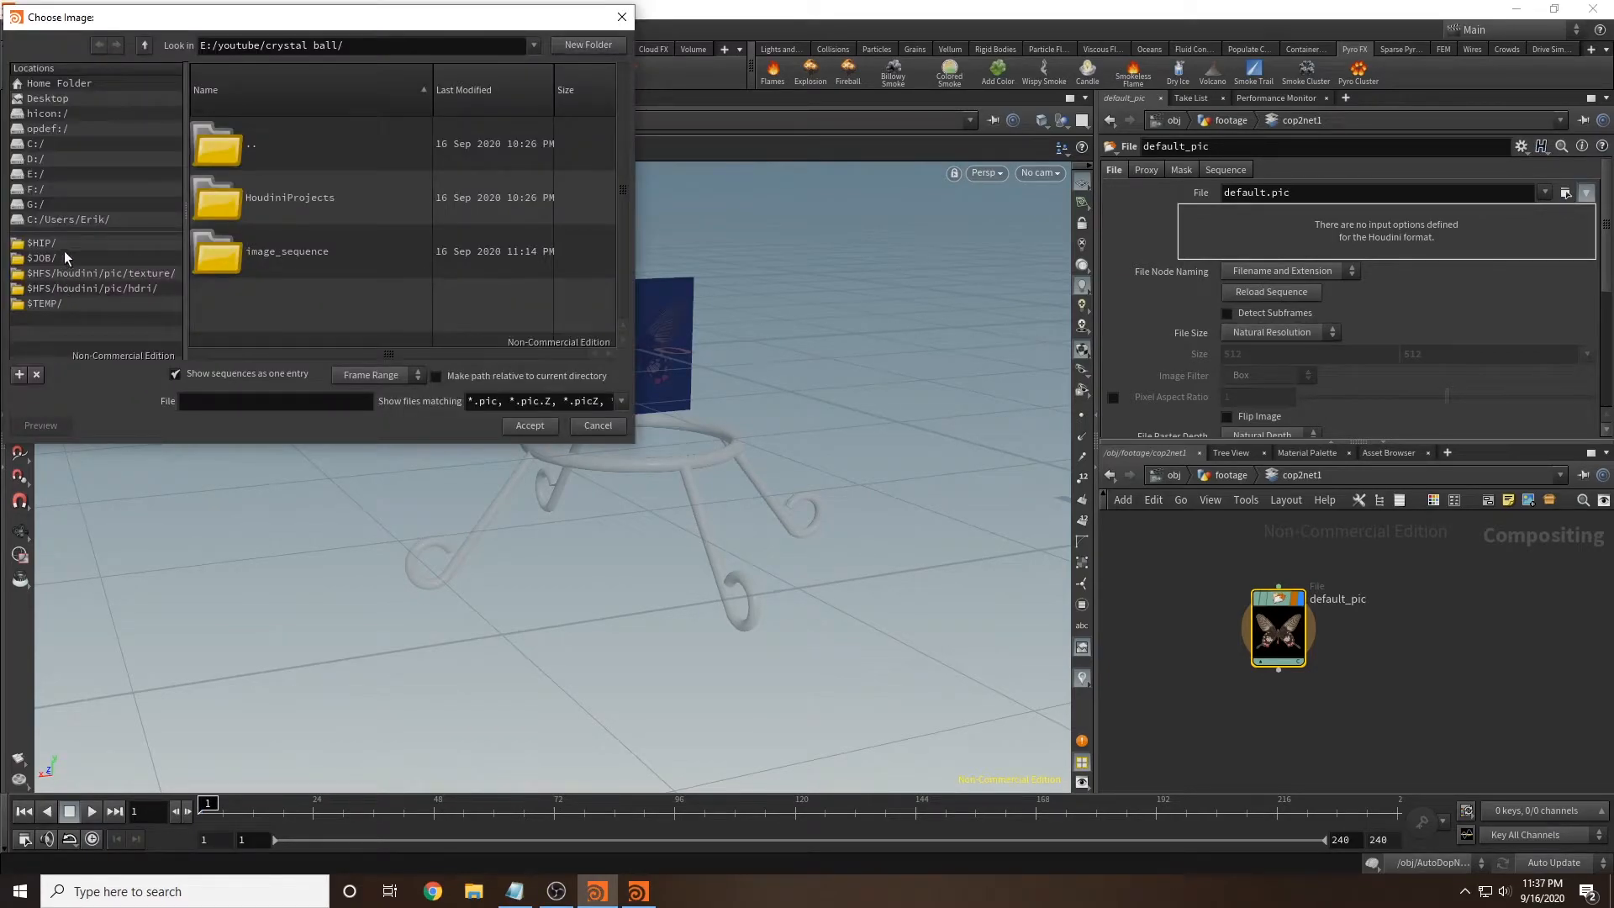
double_click(289, 251)
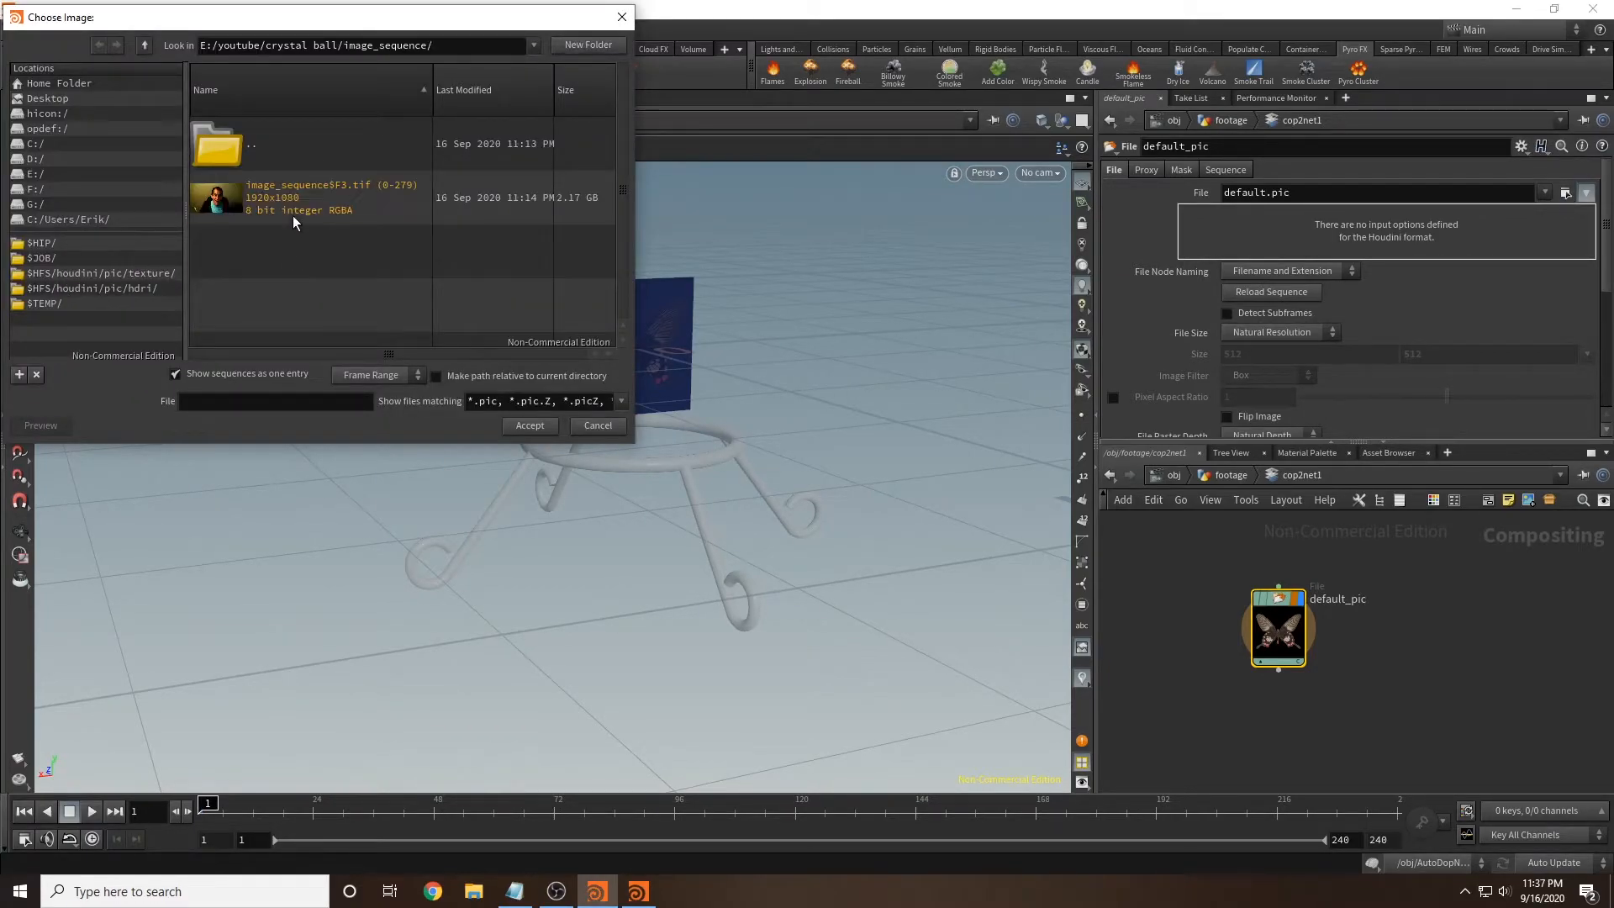
left_click(270, 202)
left_click(544, 426)
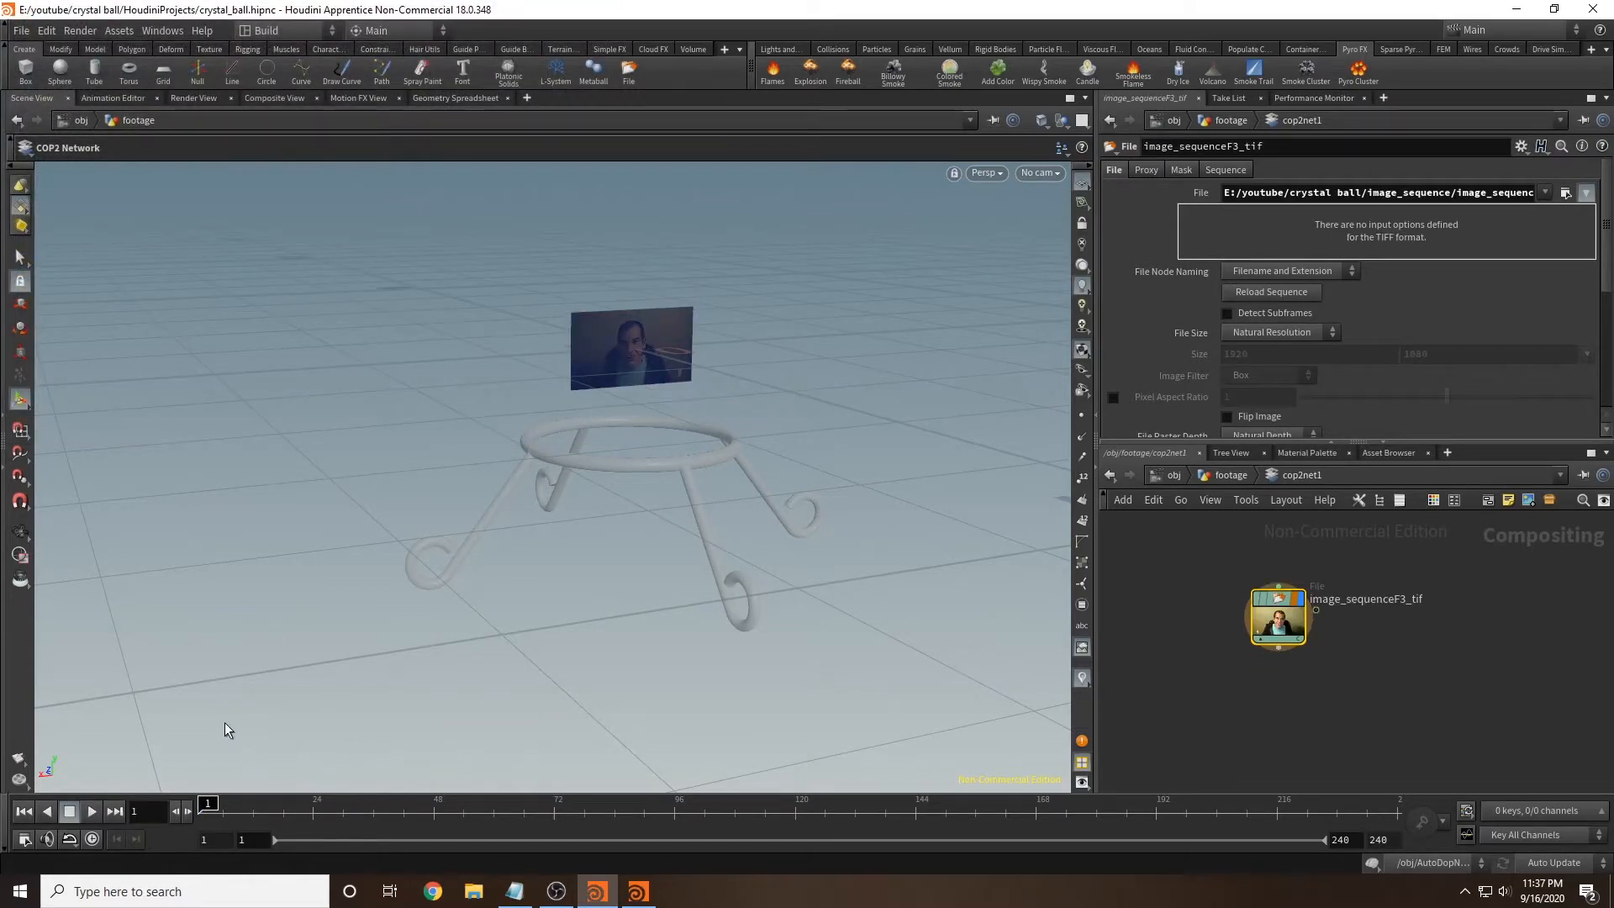
Step: Scrub the timeline to frame 91 and inspect the footage plane above the rack
left_click_drag(248, 816, 439, 820)
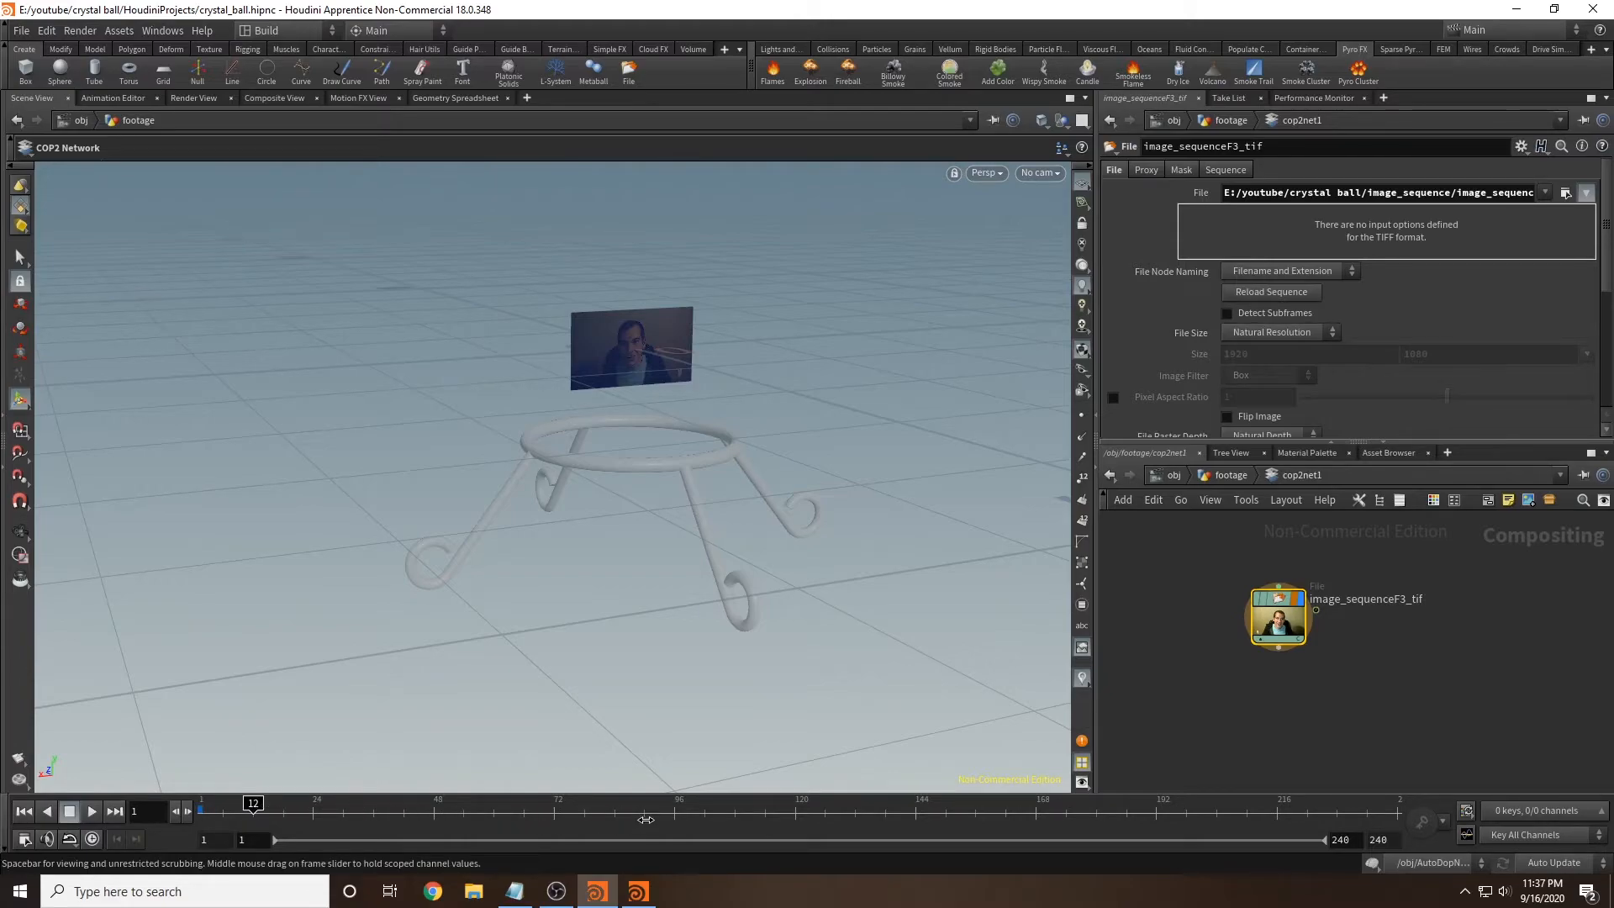
left_click(653, 815)
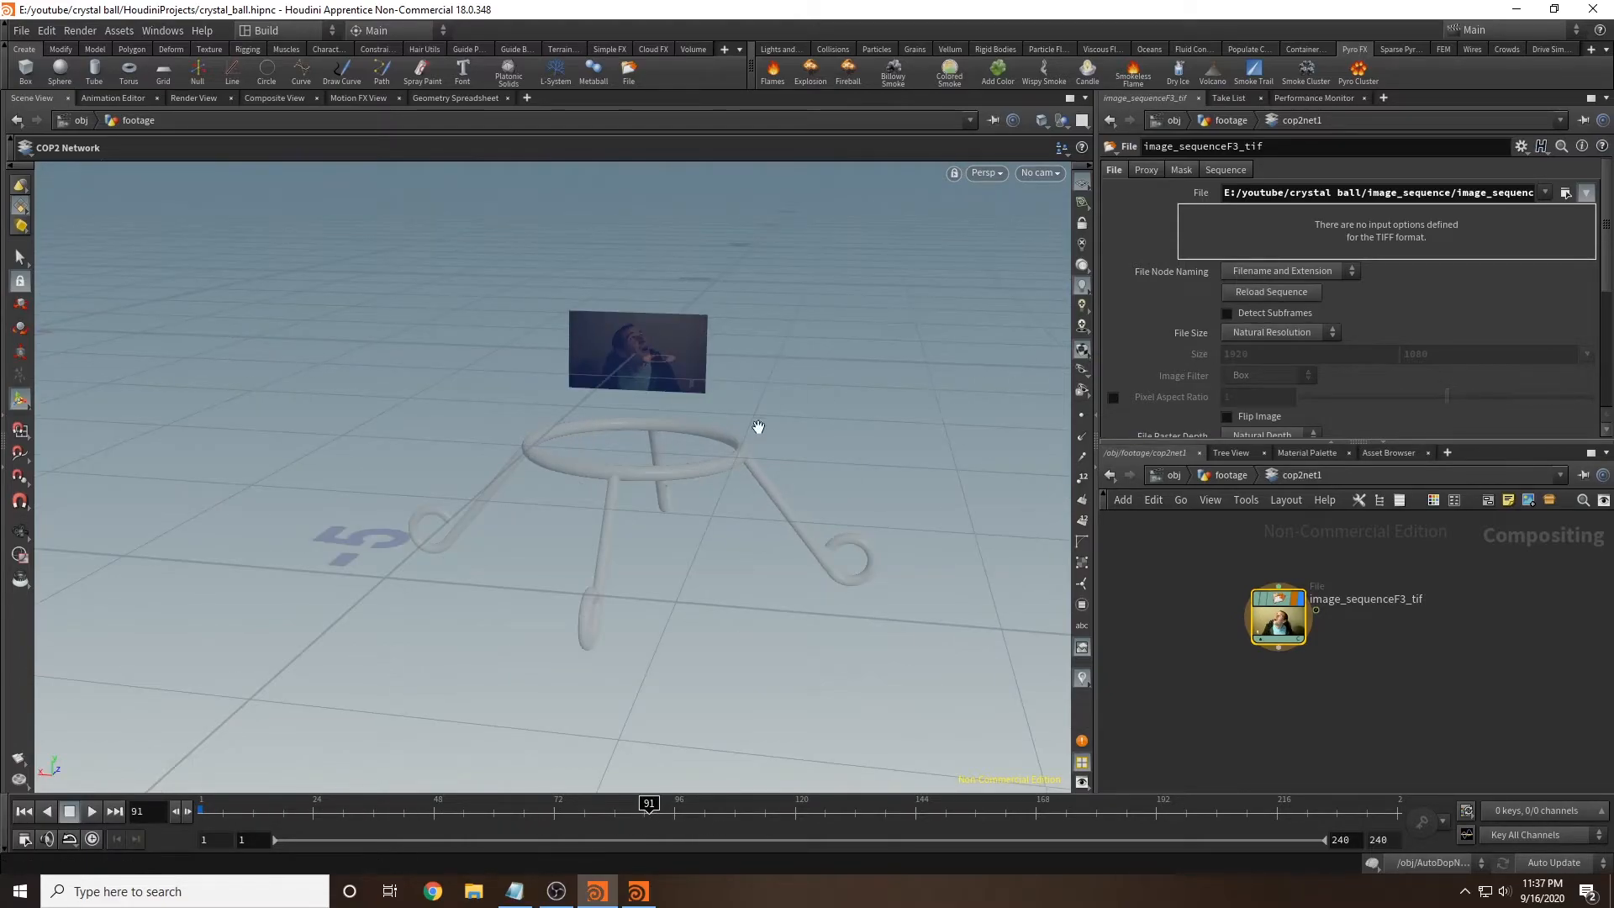
left_click_drag(758, 427, 820, 425, "alt")
Step: Set the image sequence's file size to 1/2 Resolution and return the timeline to frame 1
left_click(1256, 332)
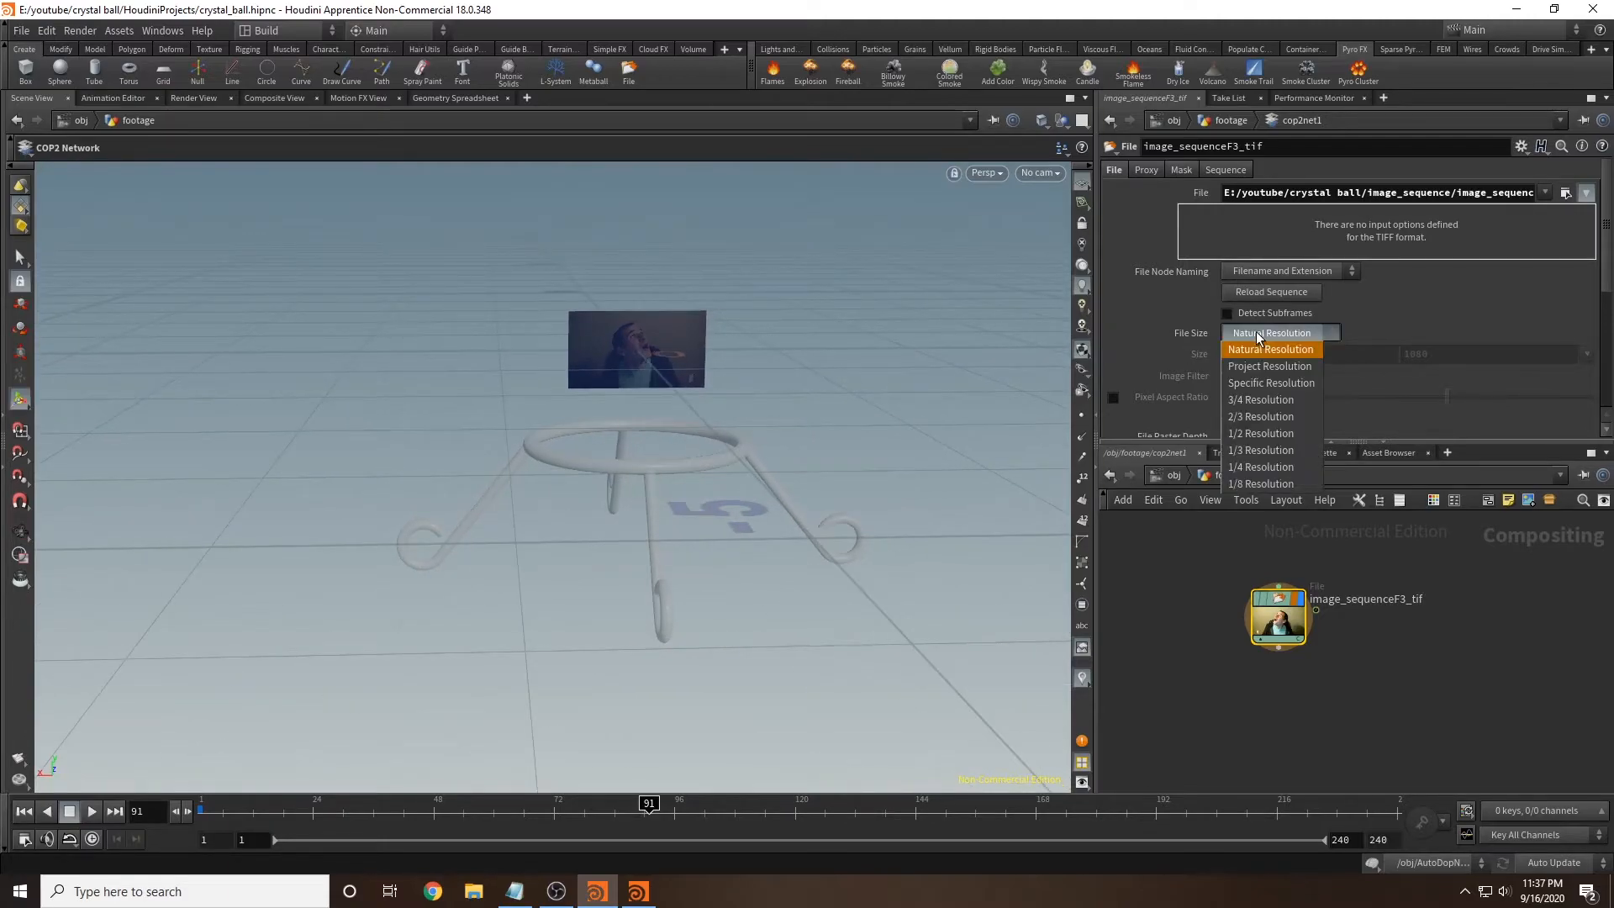
left_click(1284, 434)
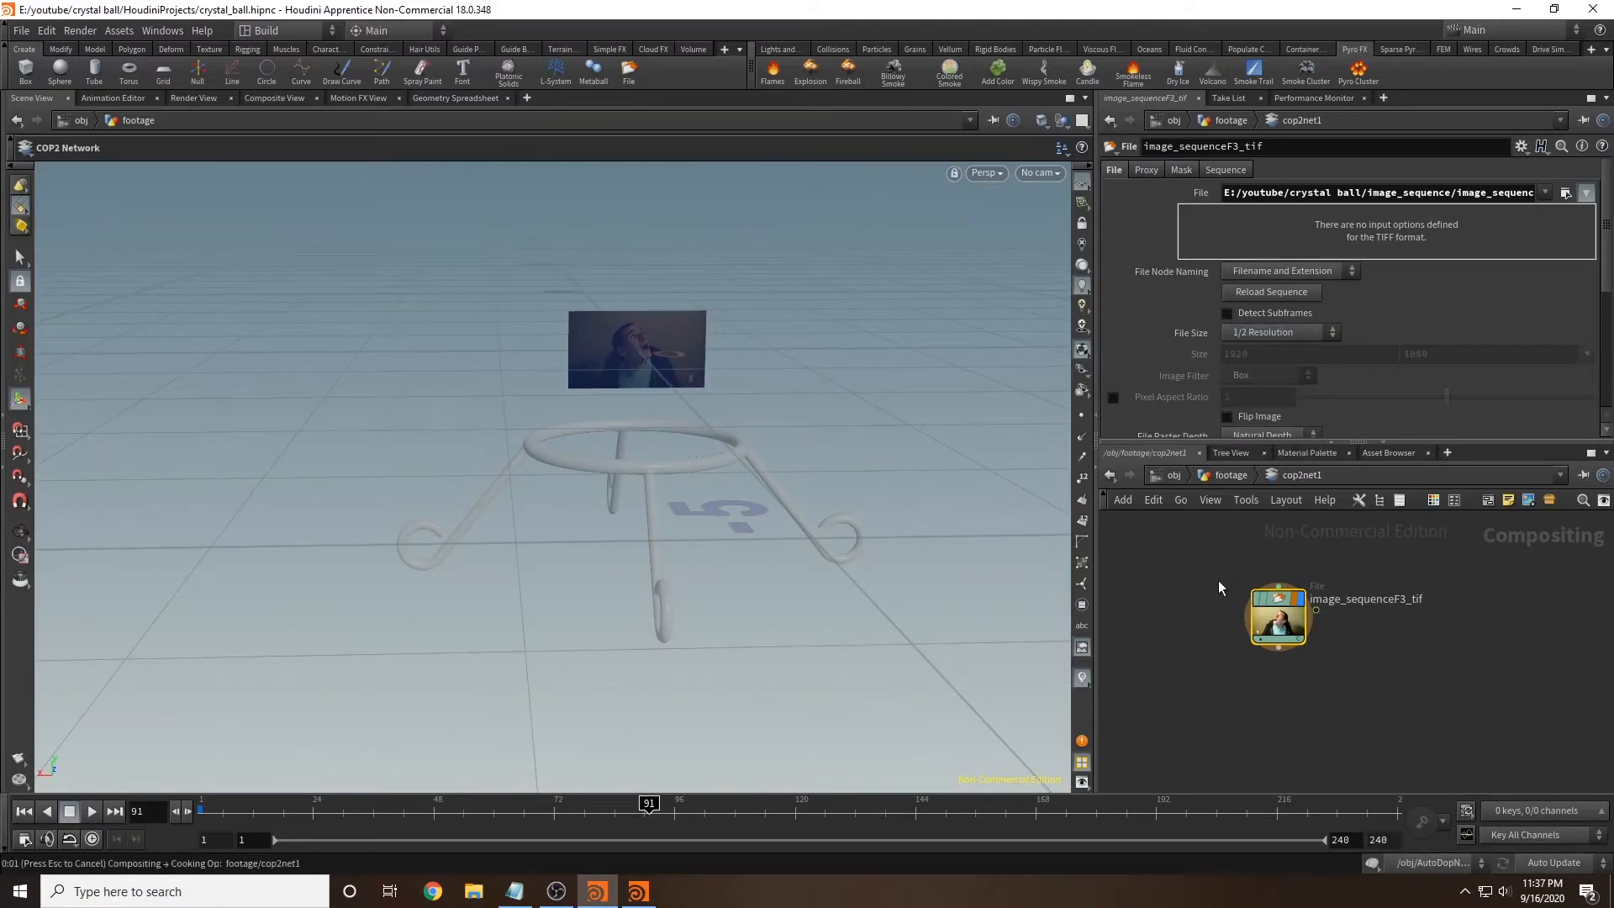
left_click_drag(805, 502, 846, 497, "alt")
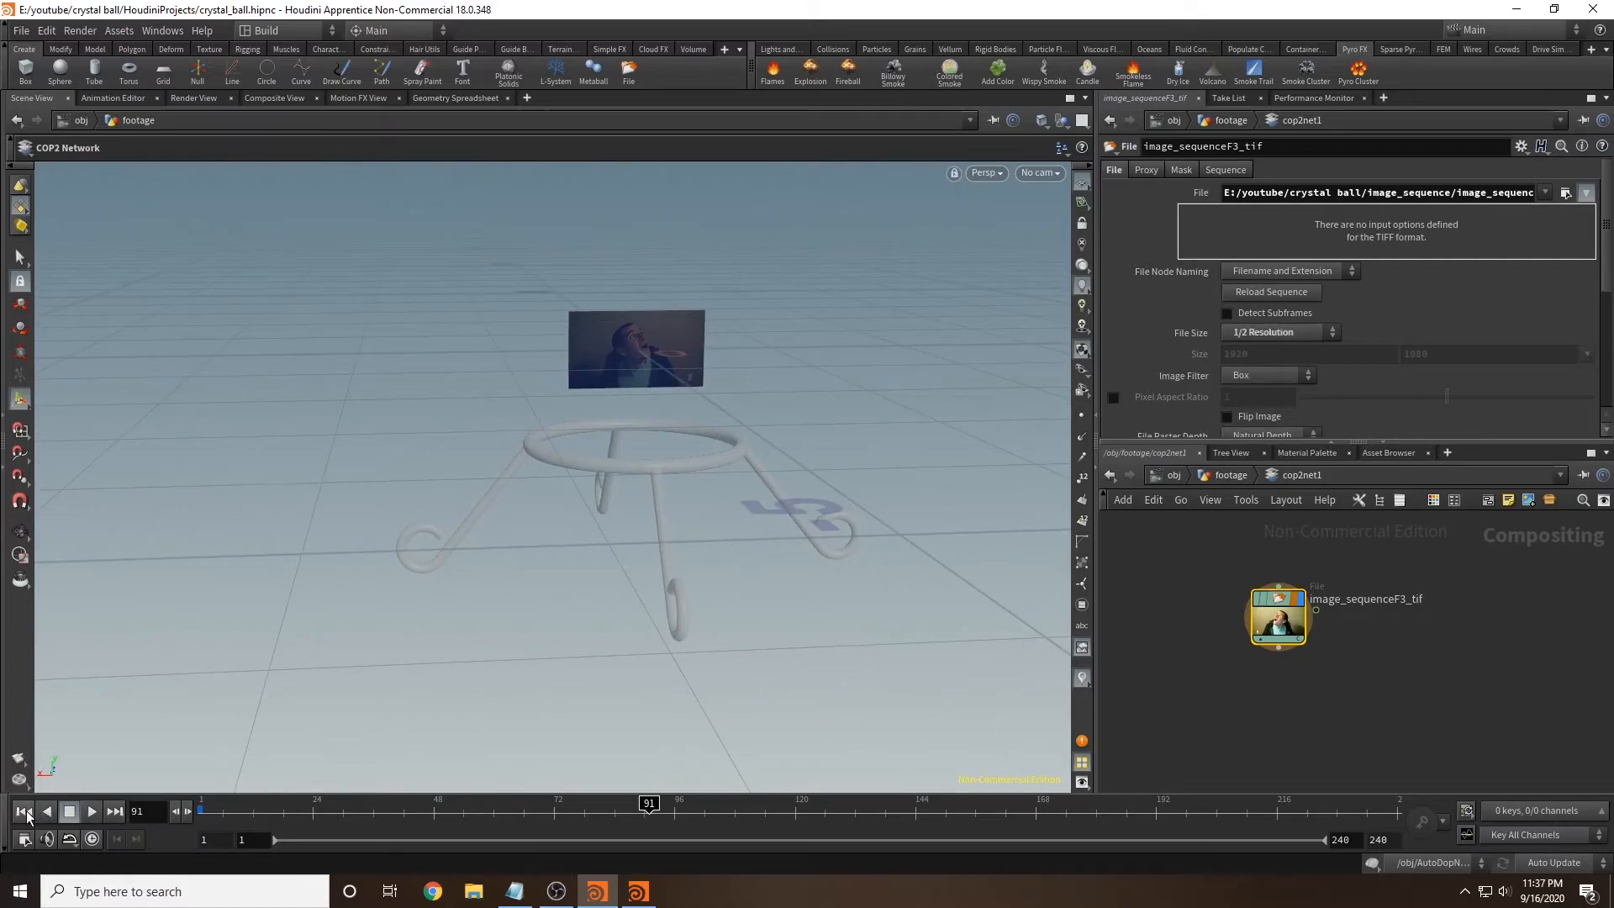
key("ctrl+Up")
left_click(1275, 717)
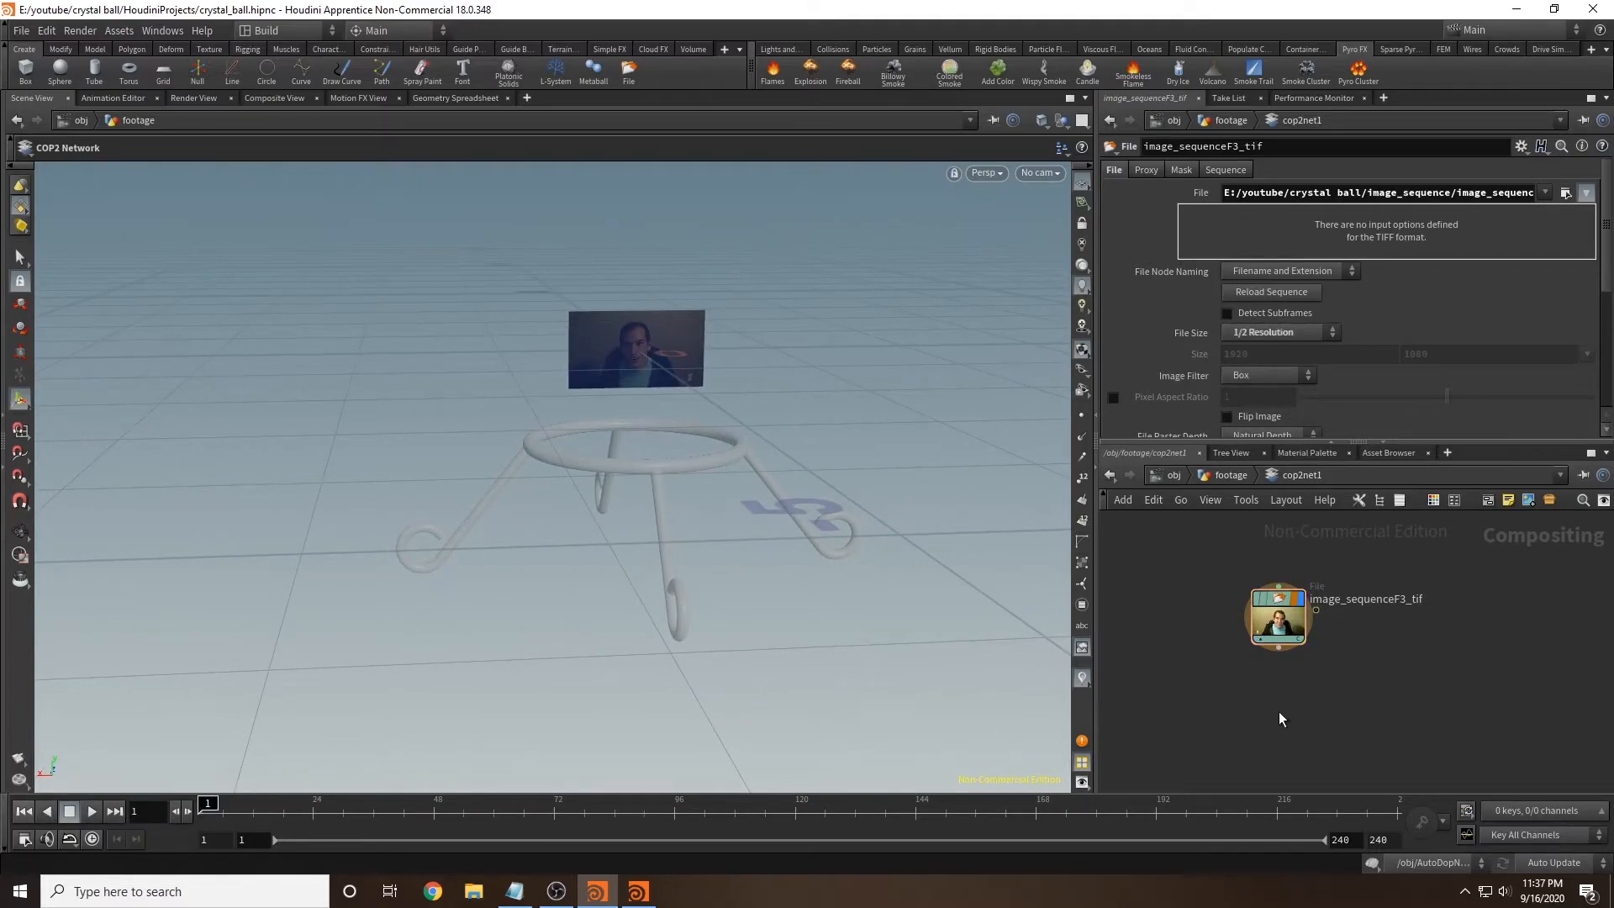
left_click_drag(684, 527, 781, 504, "alt")
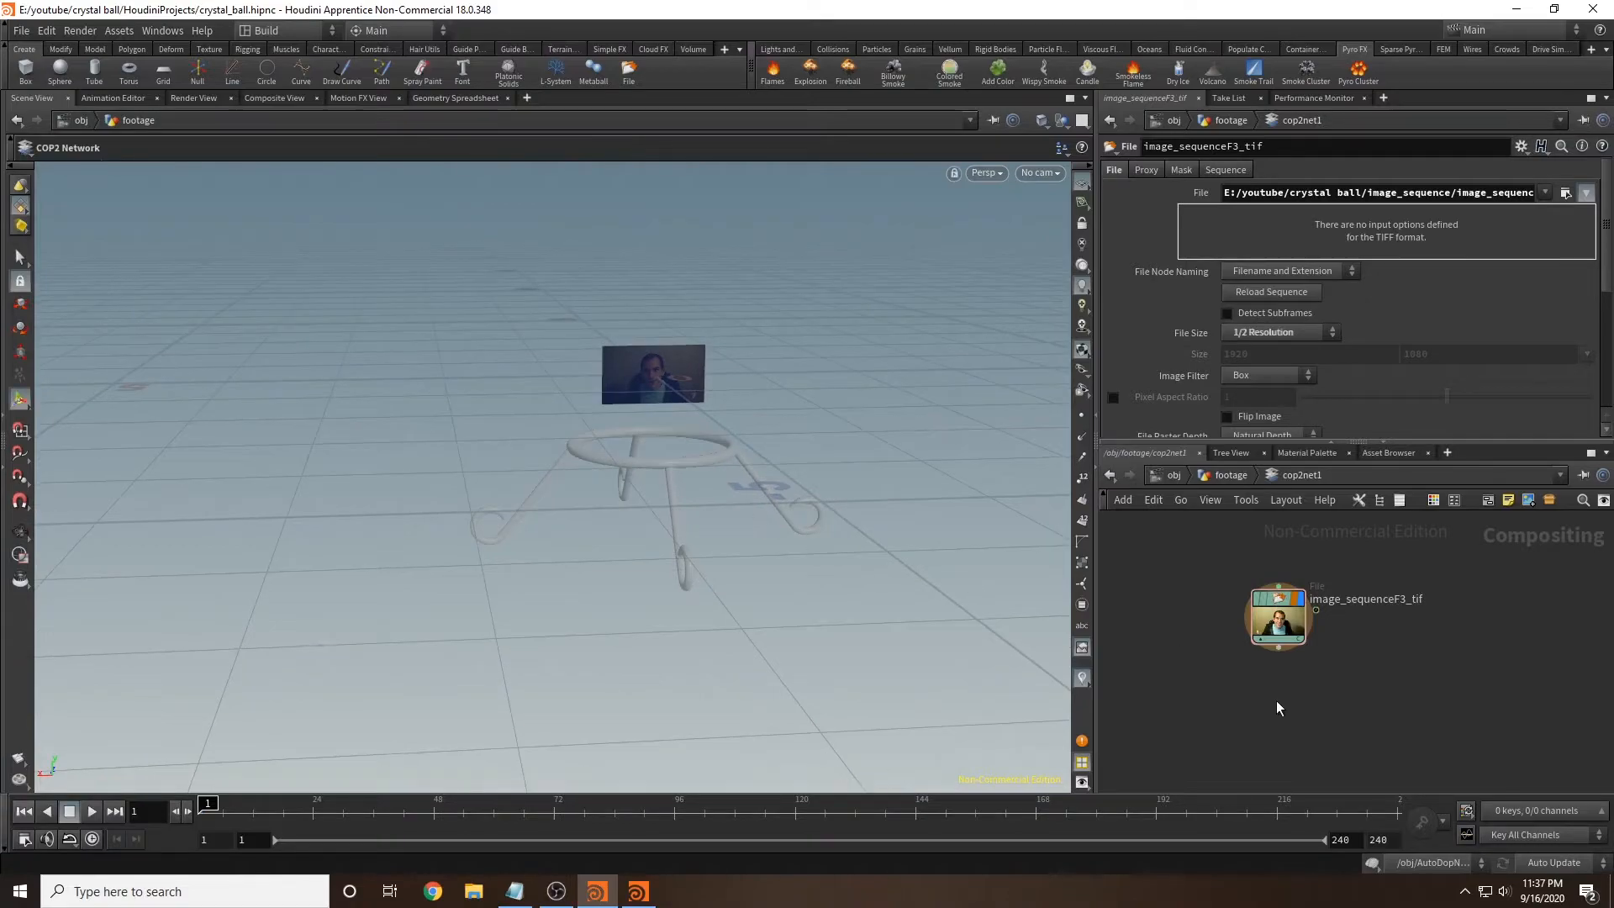
key("Tab")
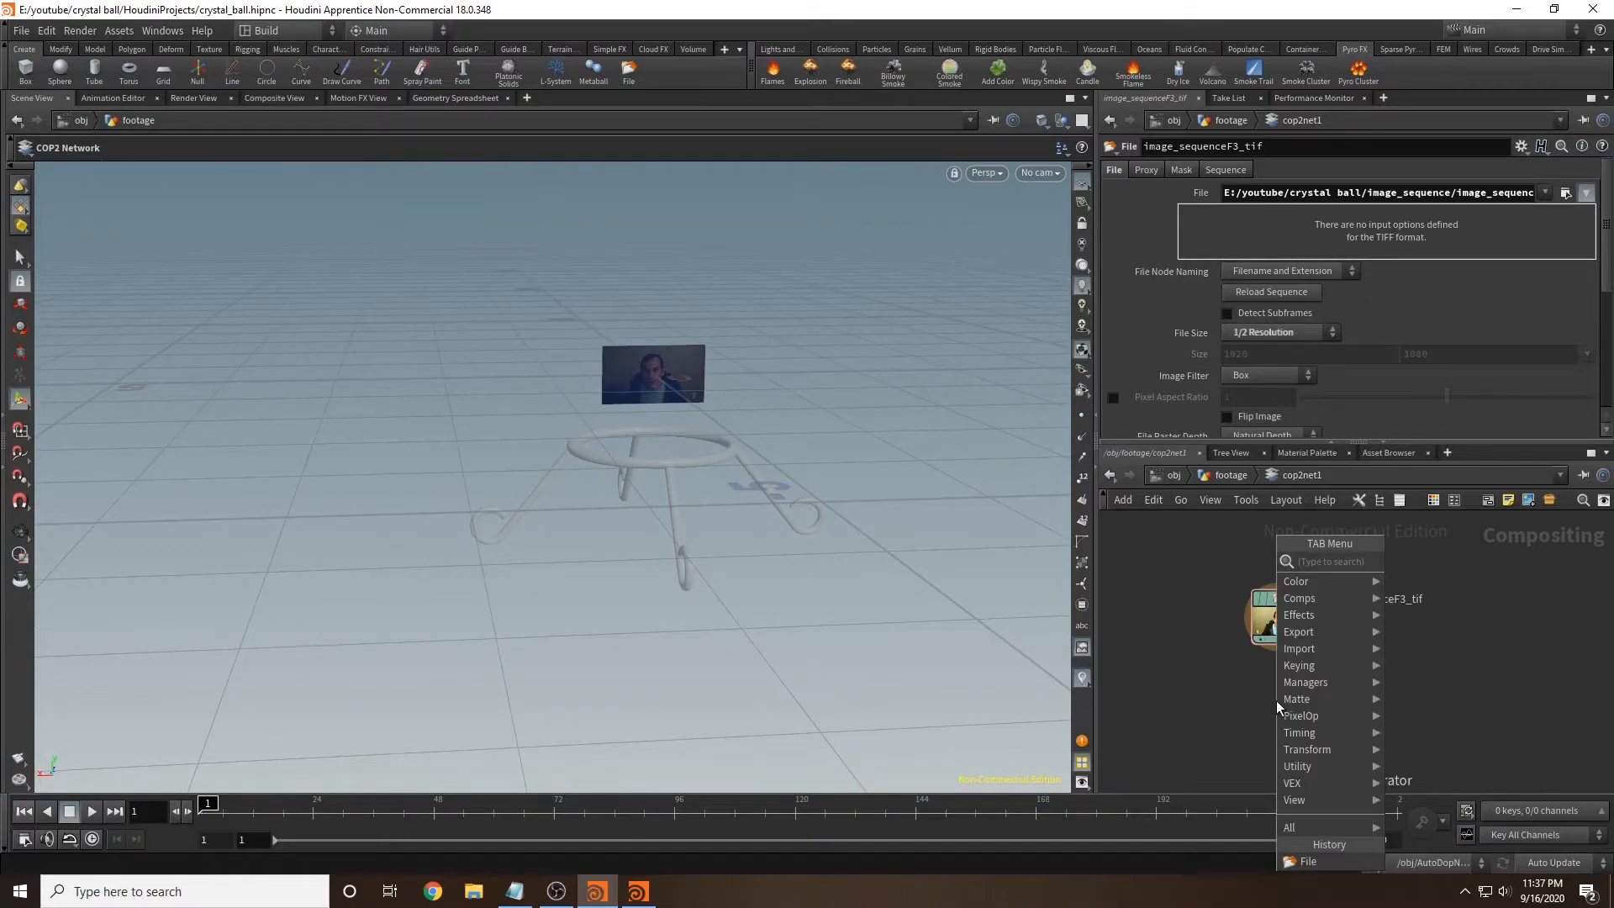
type("t")
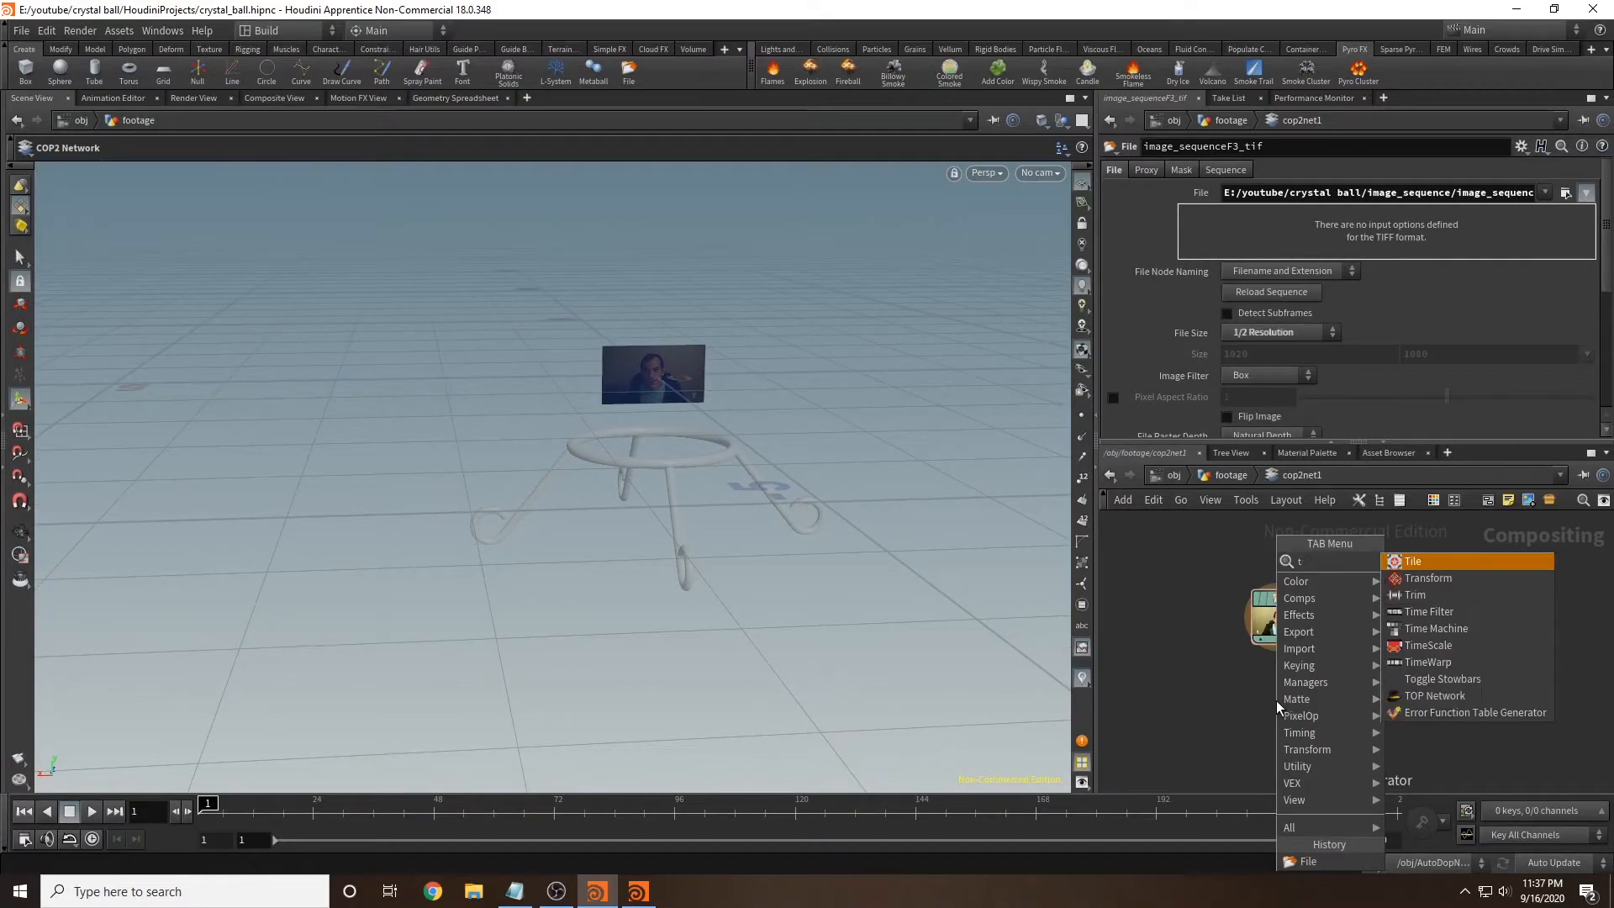
left_click(1207, 673)
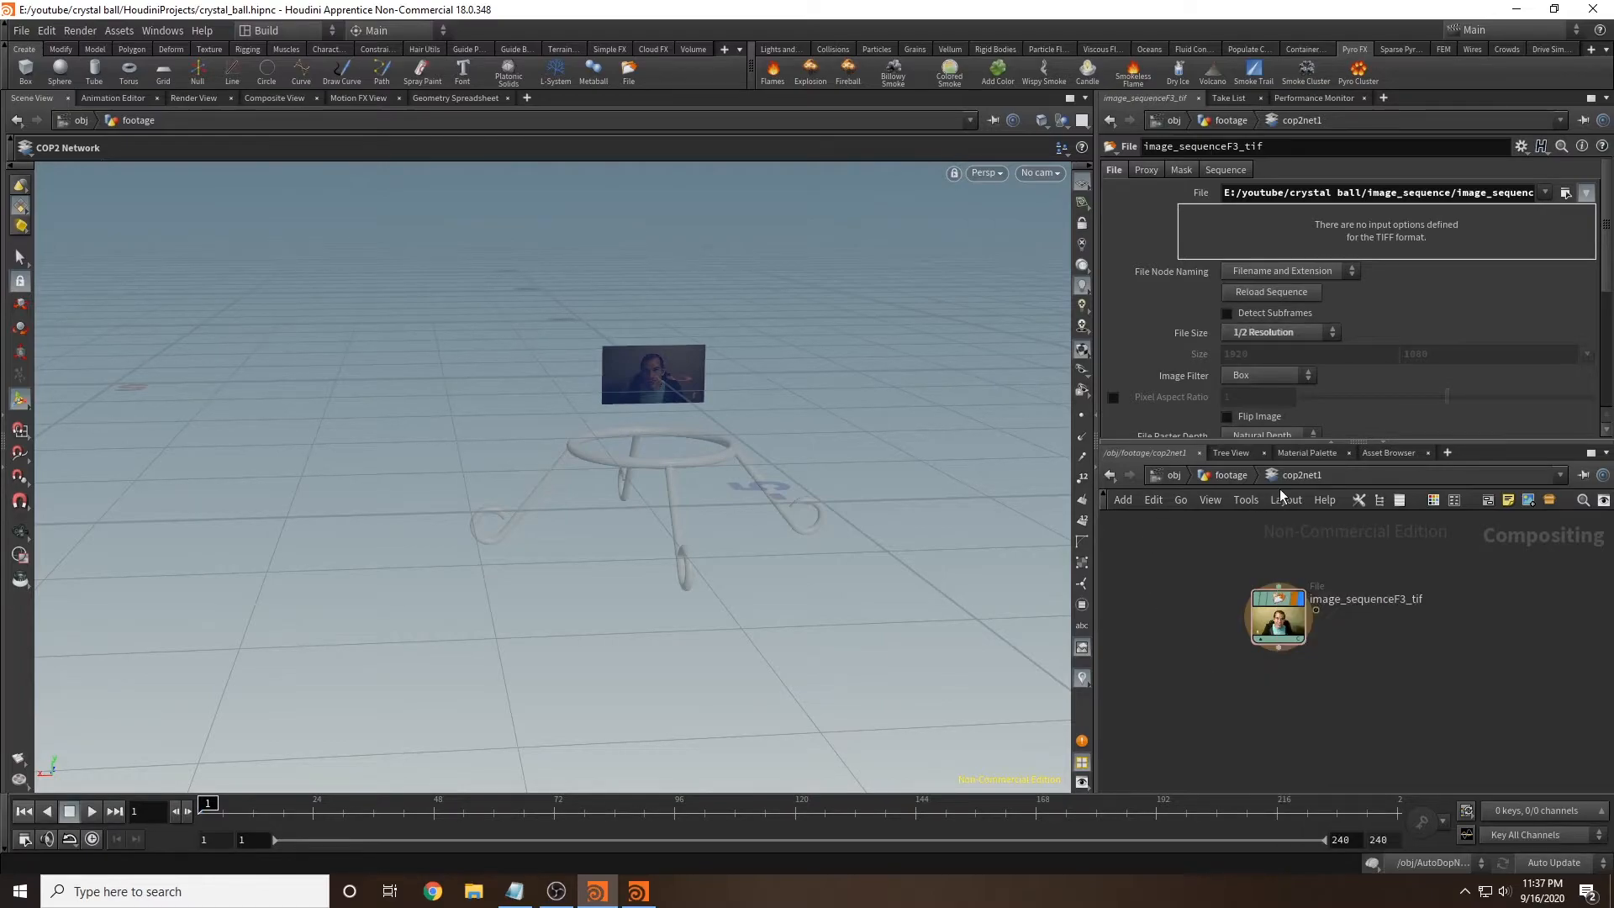
Step: Return to the footage network, add a Transform node wired below cop2net1, and make it the displayed node
left_click(1230, 475)
key("Tab")
type("tr")
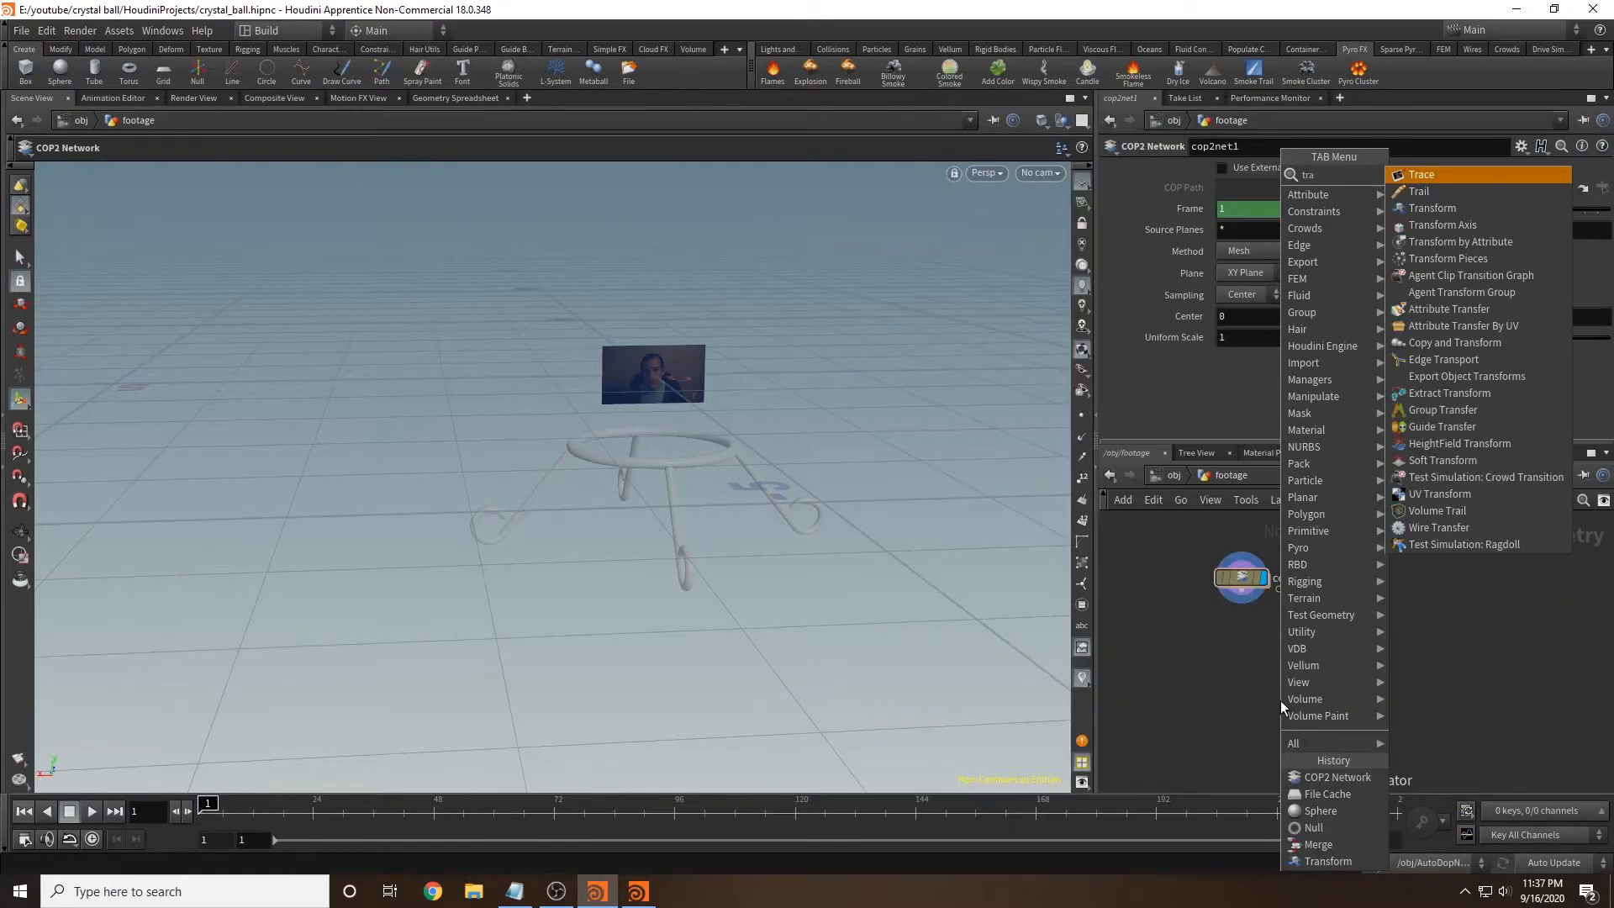
key("Return")
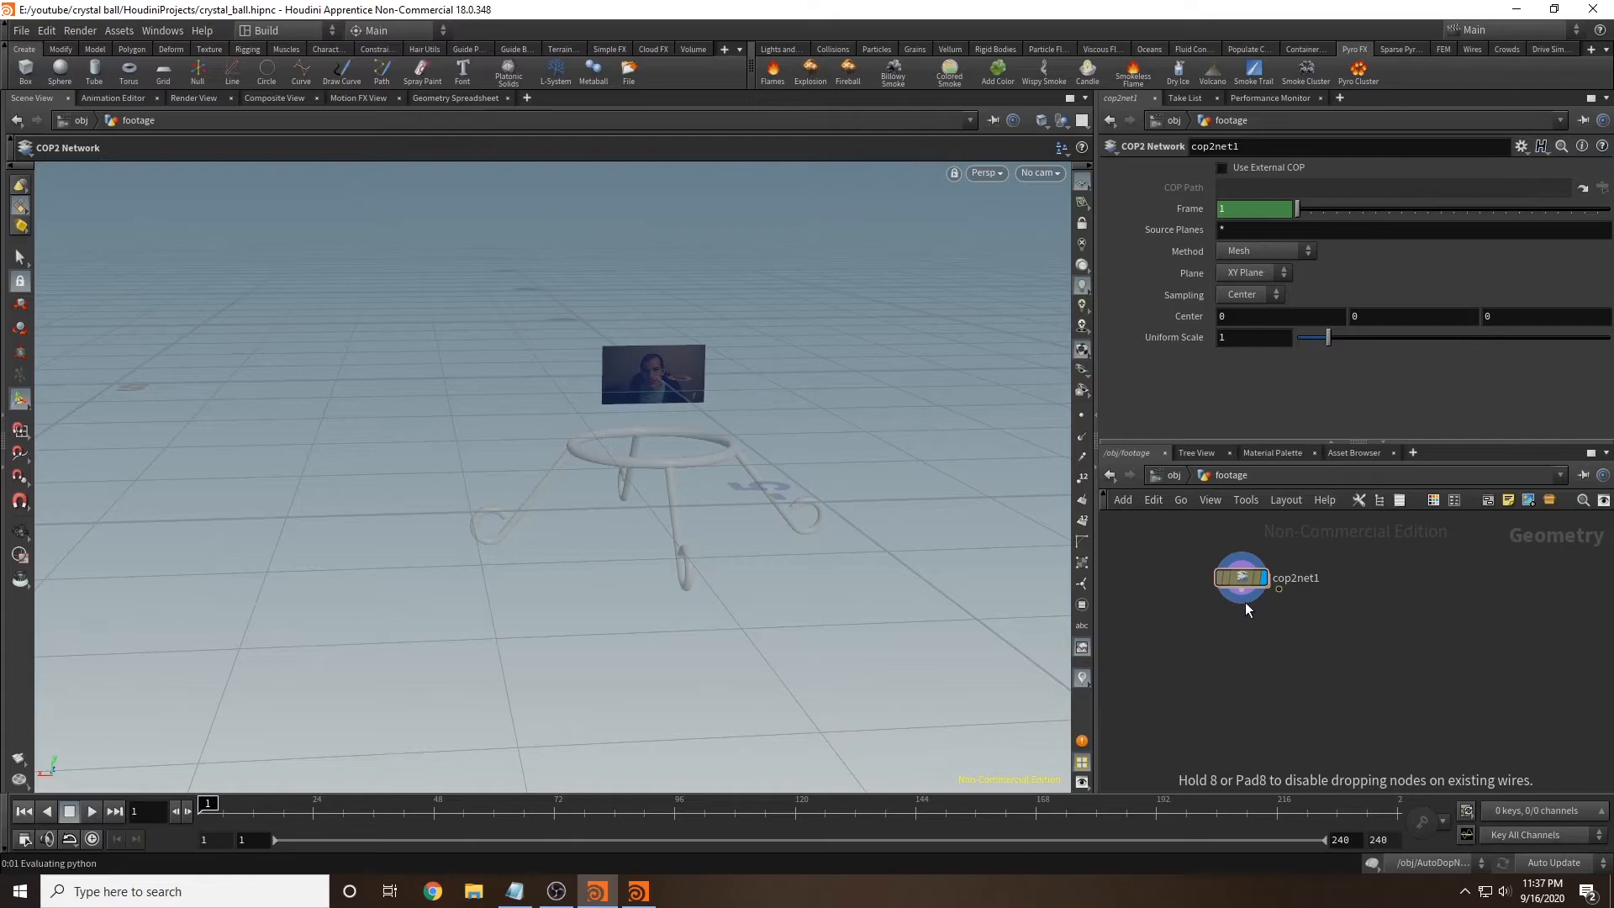
left_click(1243, 653)
left_click_drag(1241, 591, 1241, 642)
left_click(1262, 654)
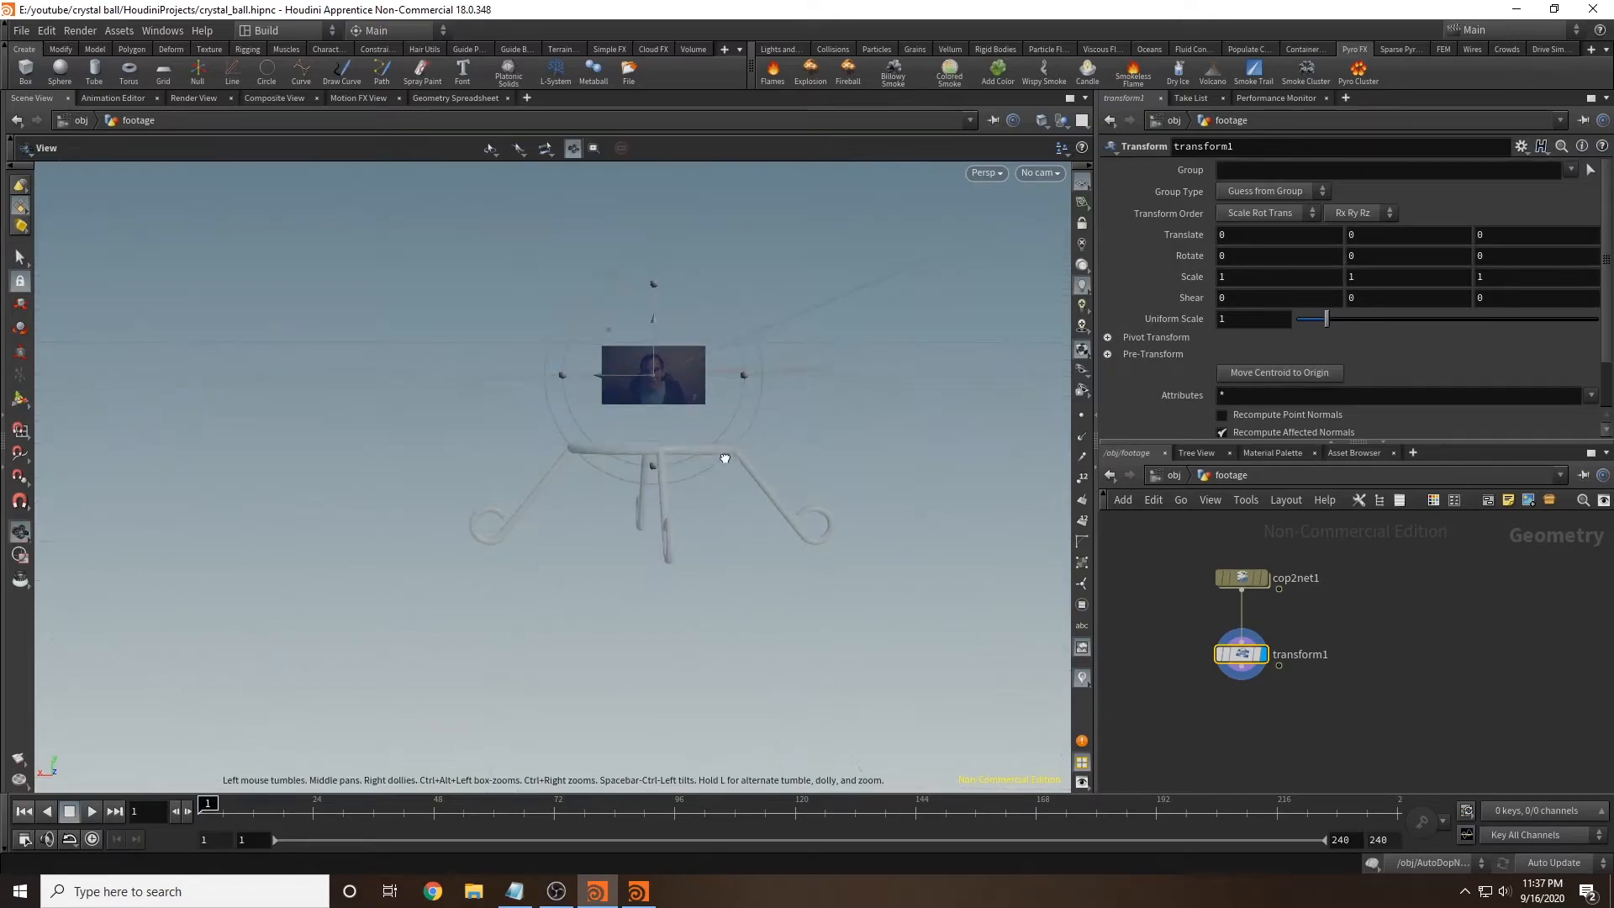
Step: Return to the object level and browse the material gallery through the glass, metallic, smoke and utility materials
key("u")
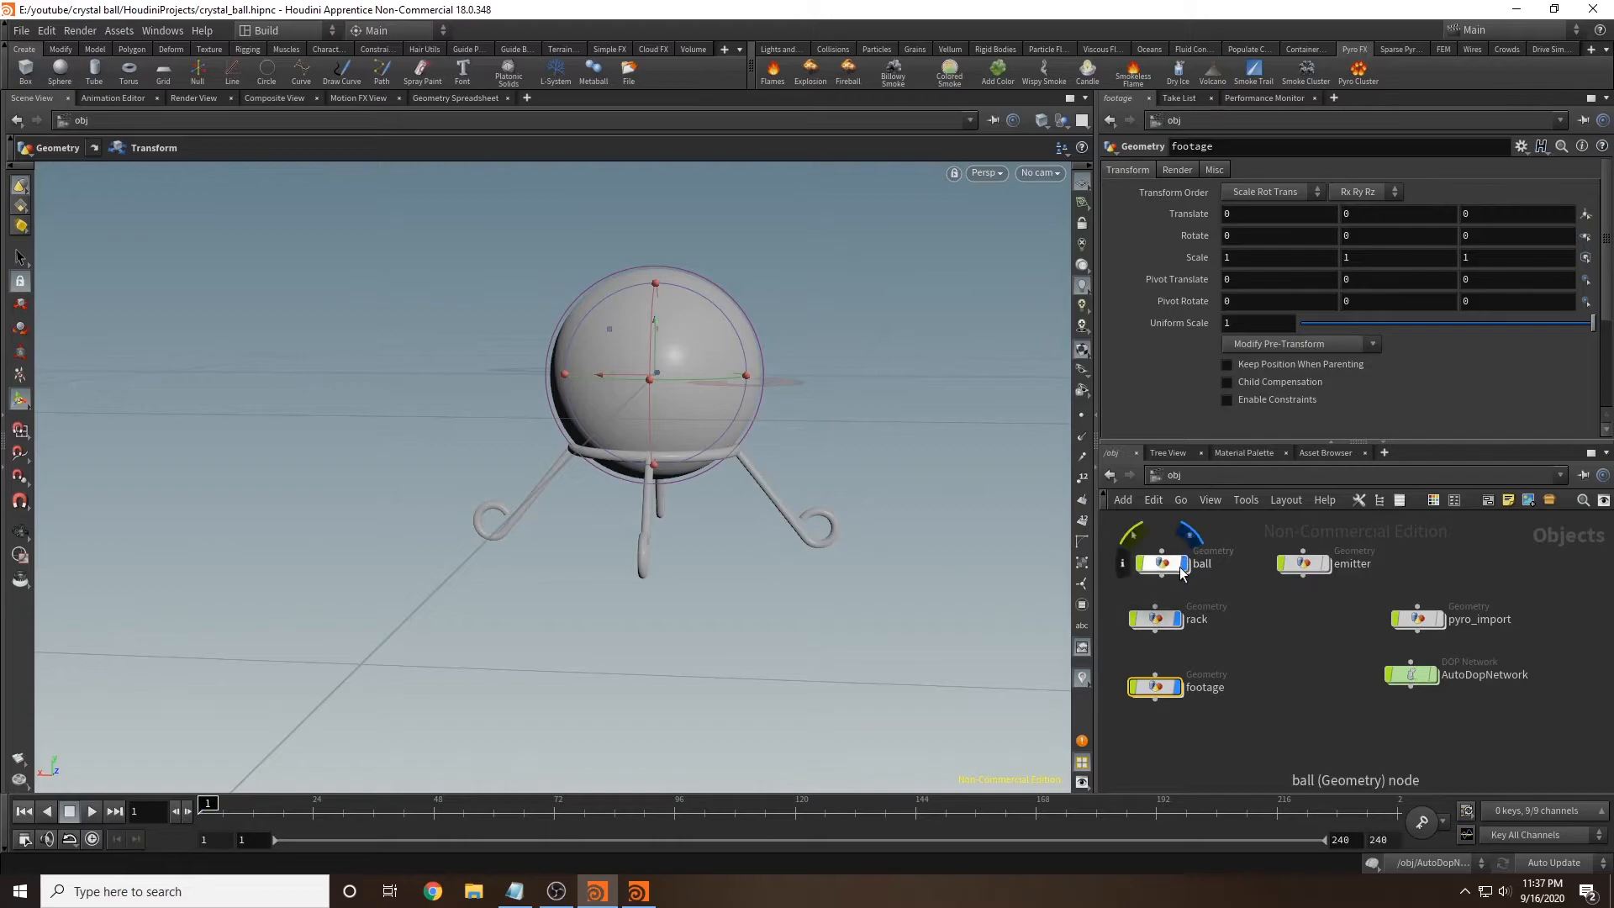
left_click(1257, 454)
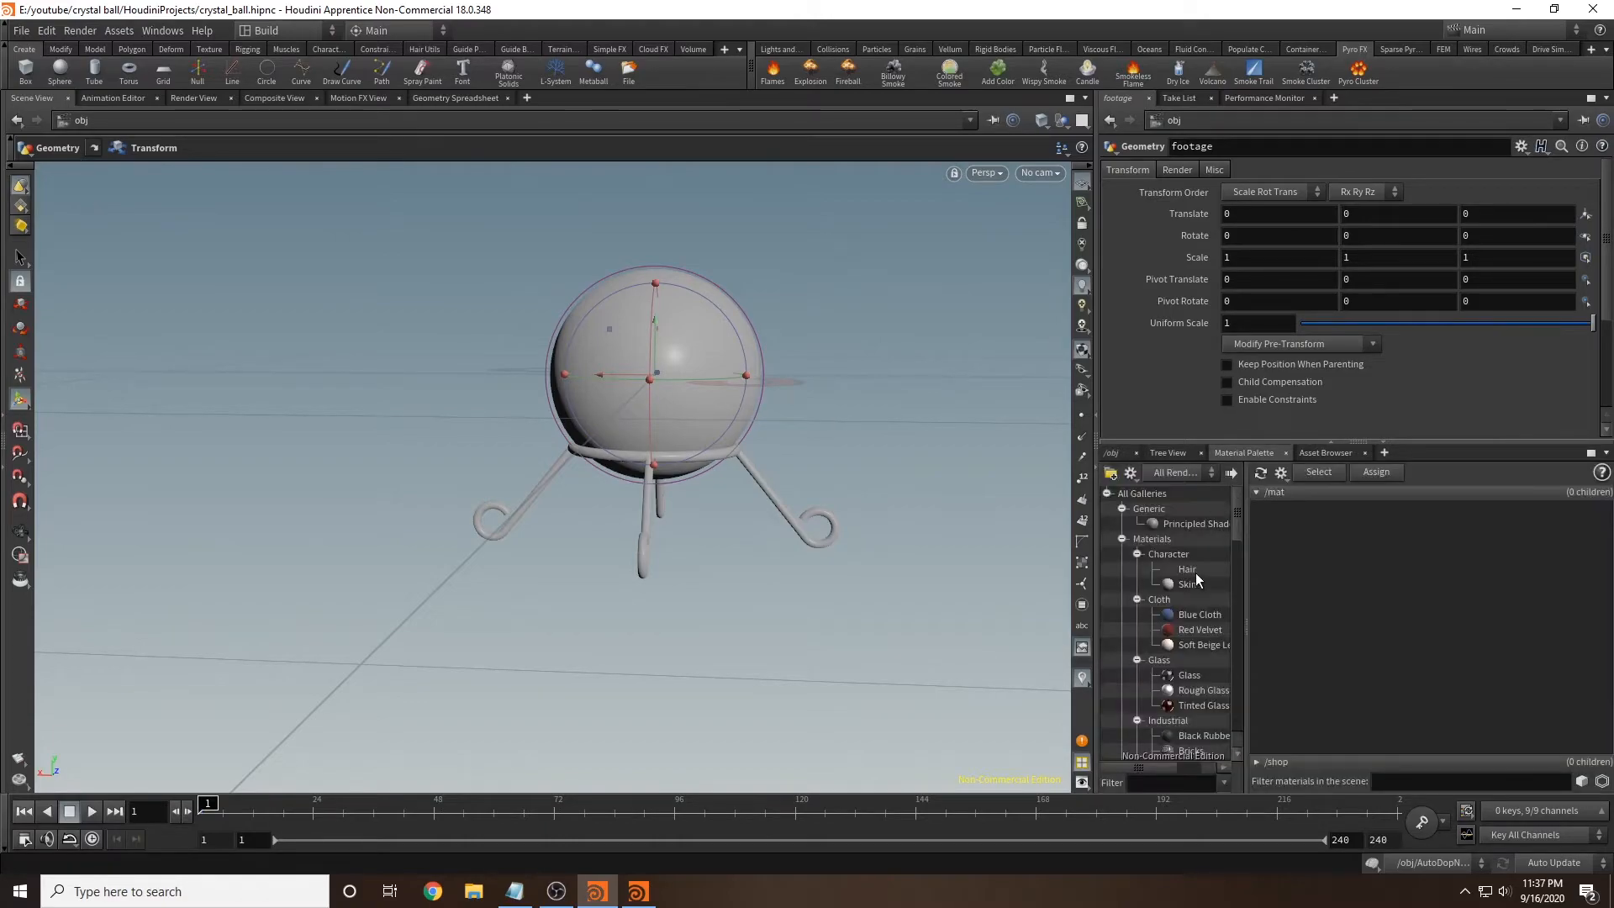
scroll(1202, 578, "down", 8)
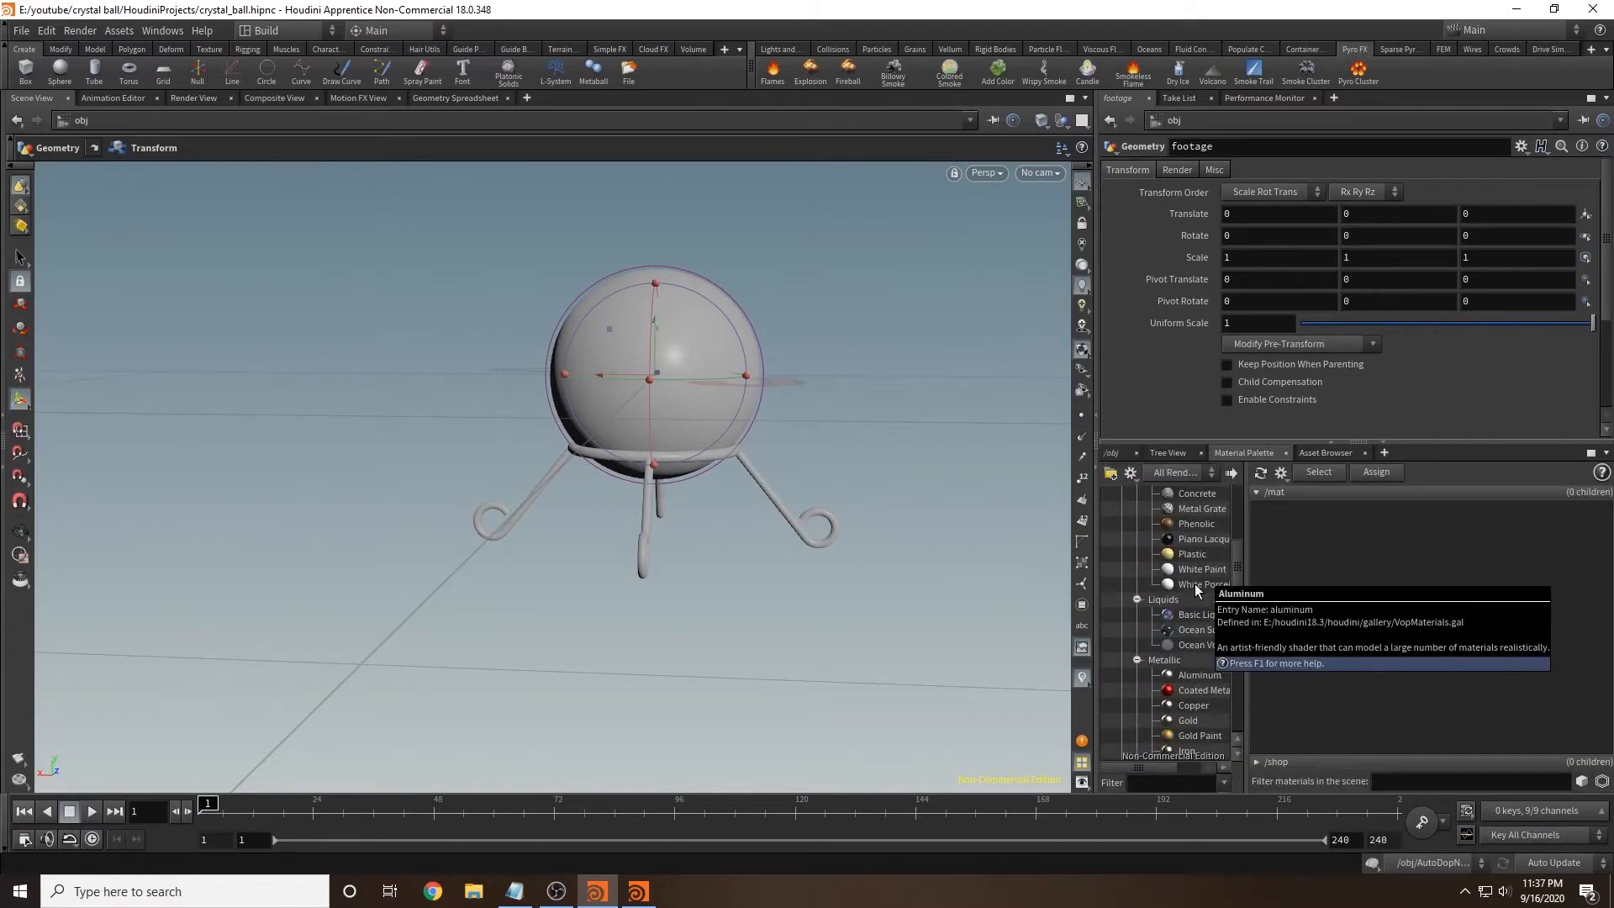
scroll(1196, 582, "down", 3)
scroll(1207, 563, "down", 8)
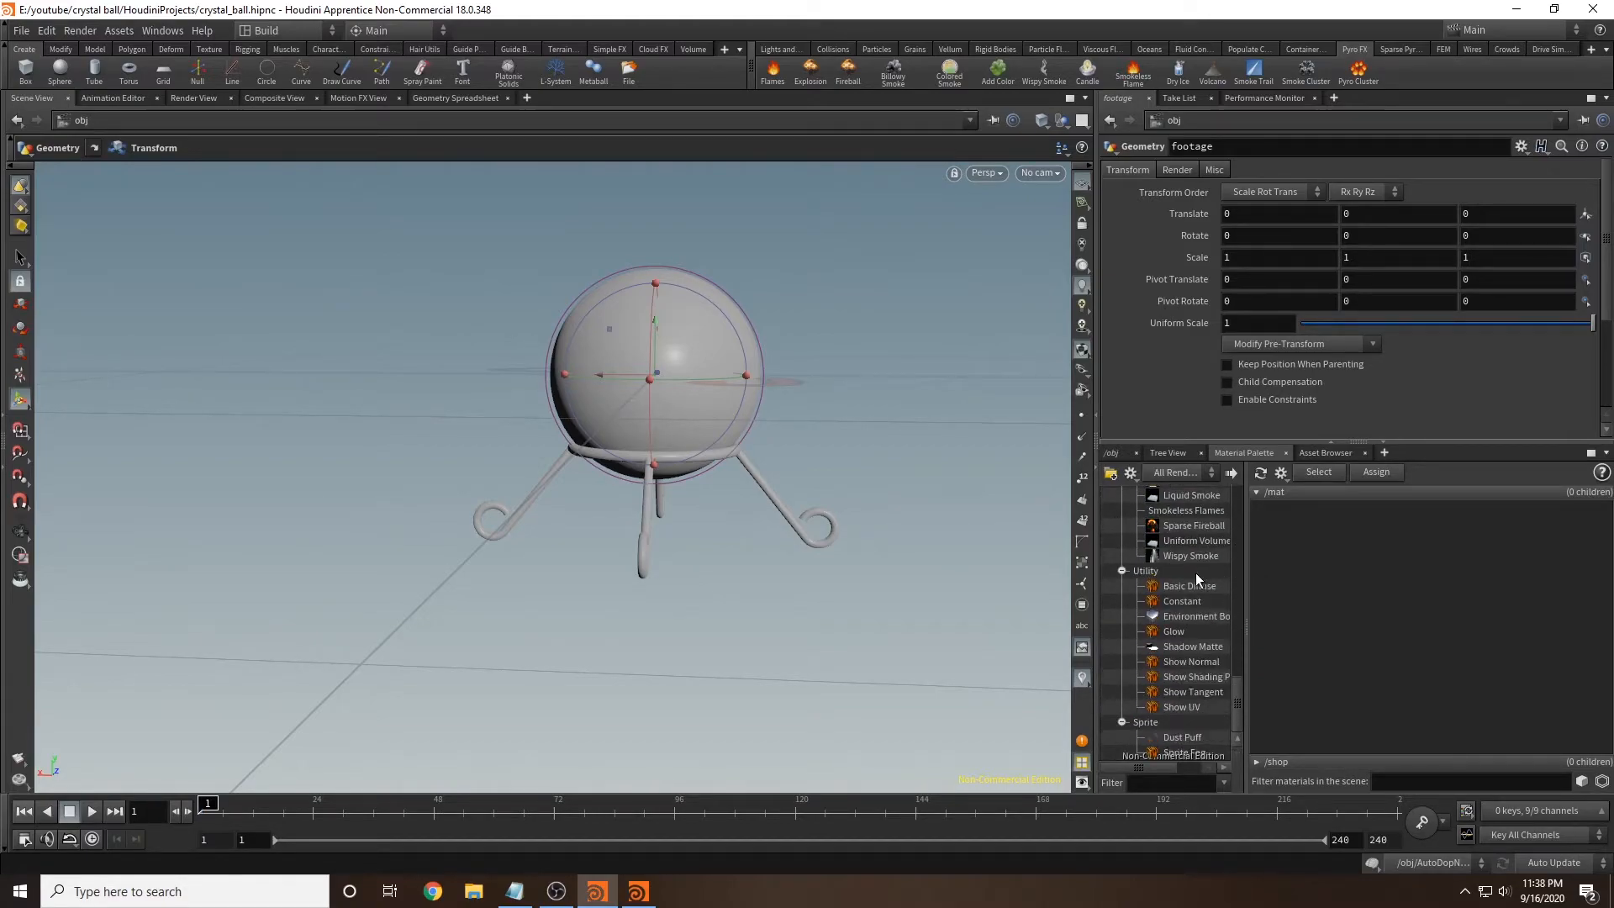
mouse_move(1239, 706)
left_mouse_down()
mouse_move(1244, 607)
mouse_move(1253, 617)
left_mouse_up()
scroll(1247, 608, "down", 10)
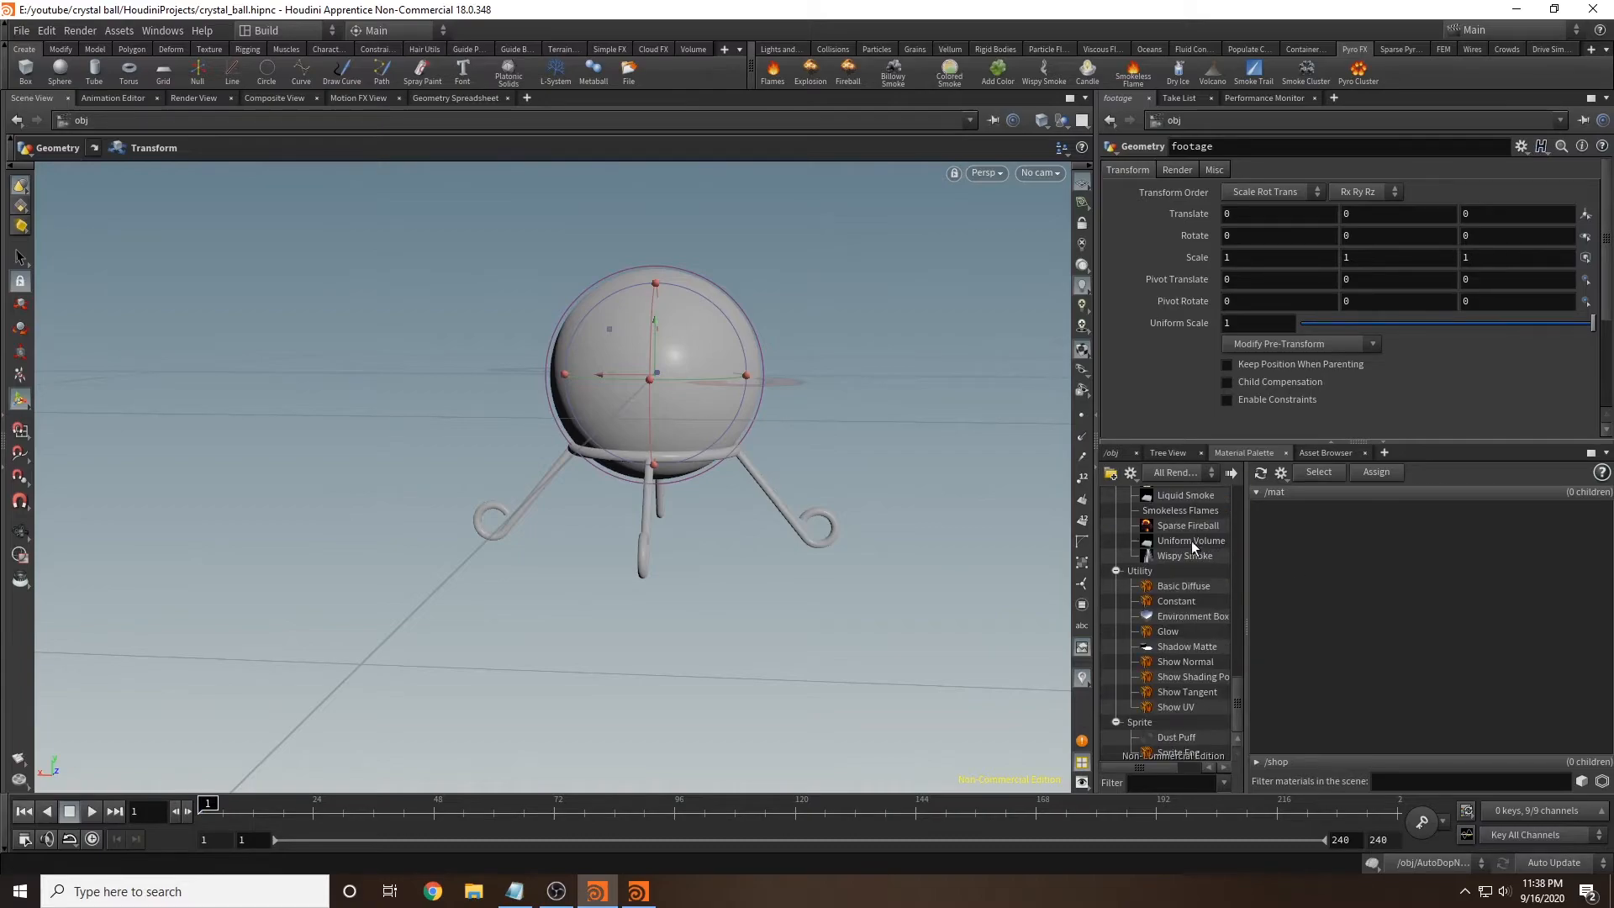
Step: Assign the /mat/glass material to the ball object's render settings
left_click(1111, 452)
left_click(1163, 562)
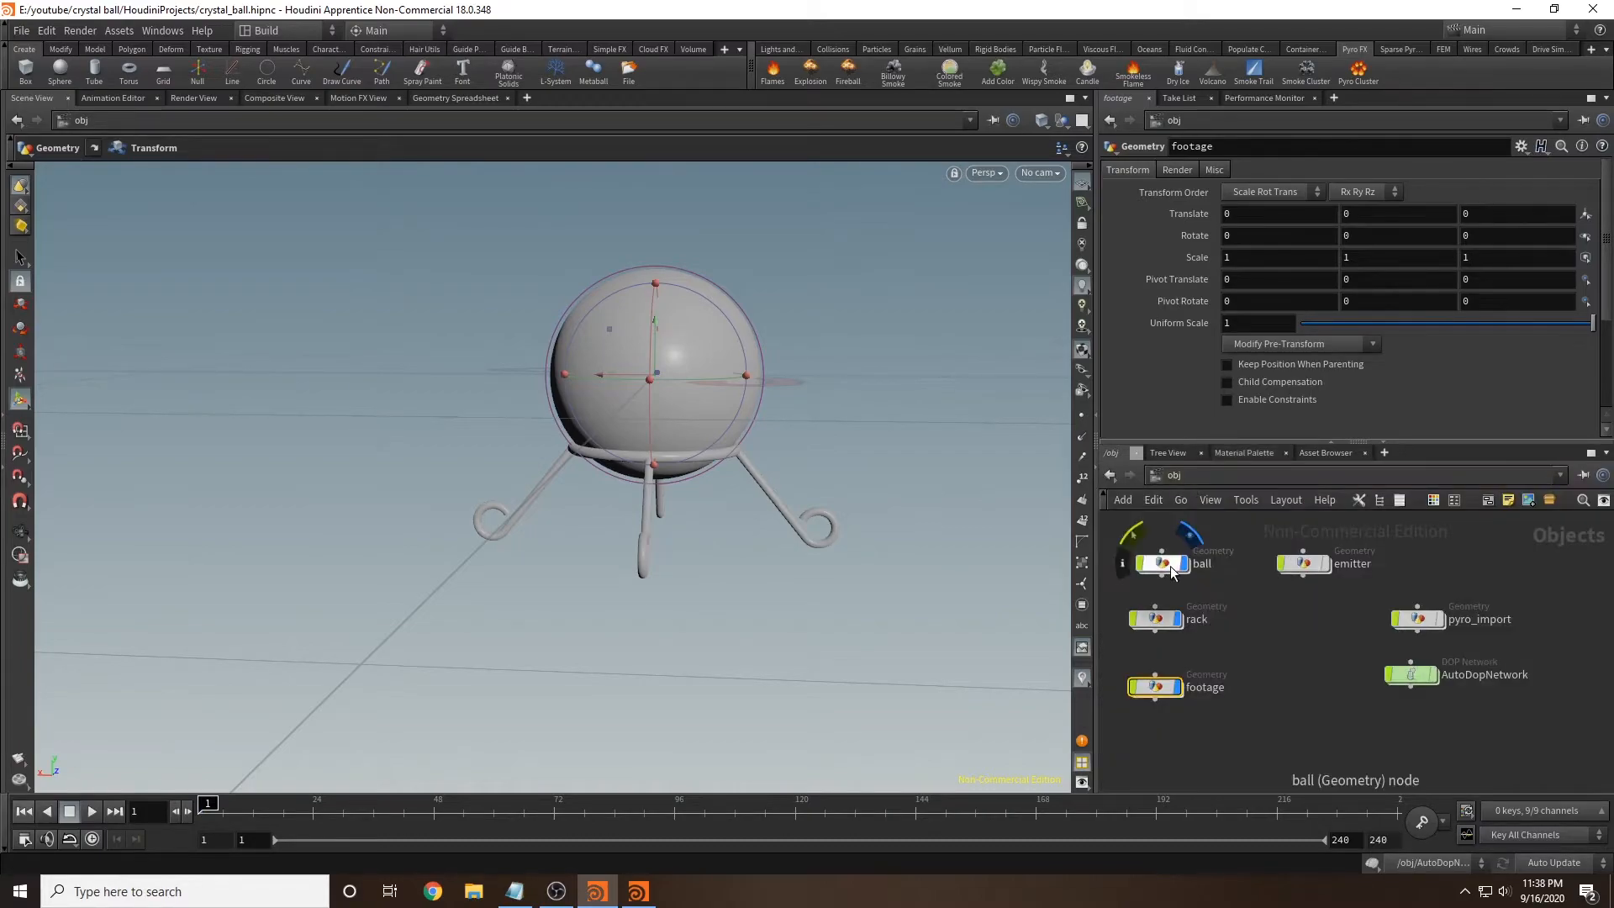
left_click(1177, 169)
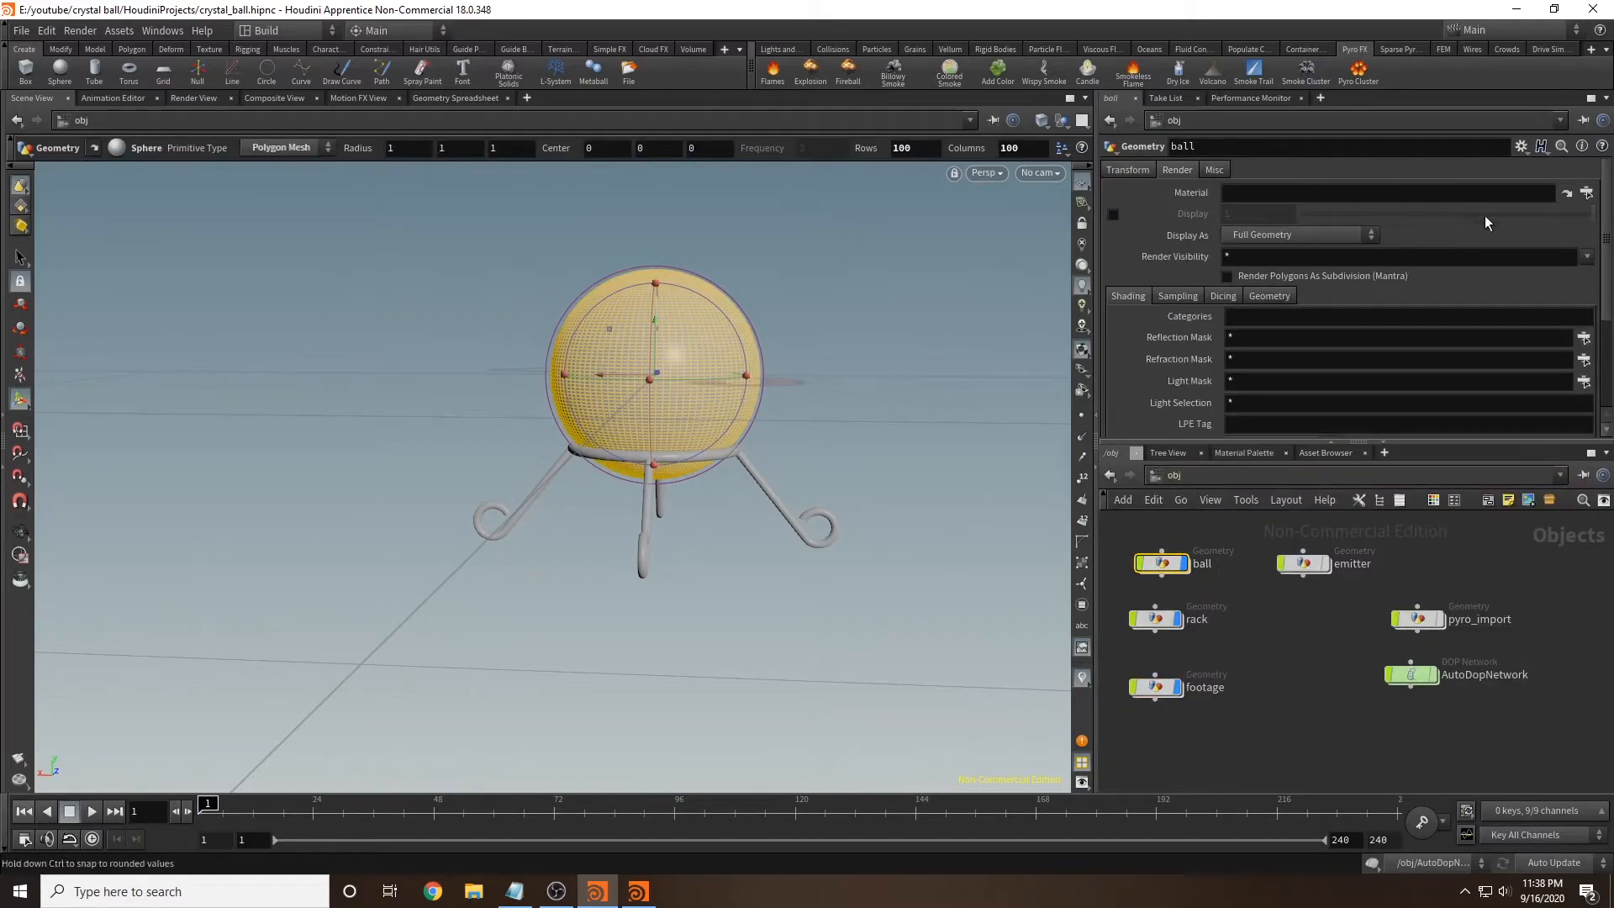
left_click(1584, 193)
left_click(1420, 93)
left_click(1473, 122)
left_click(1454, 336)
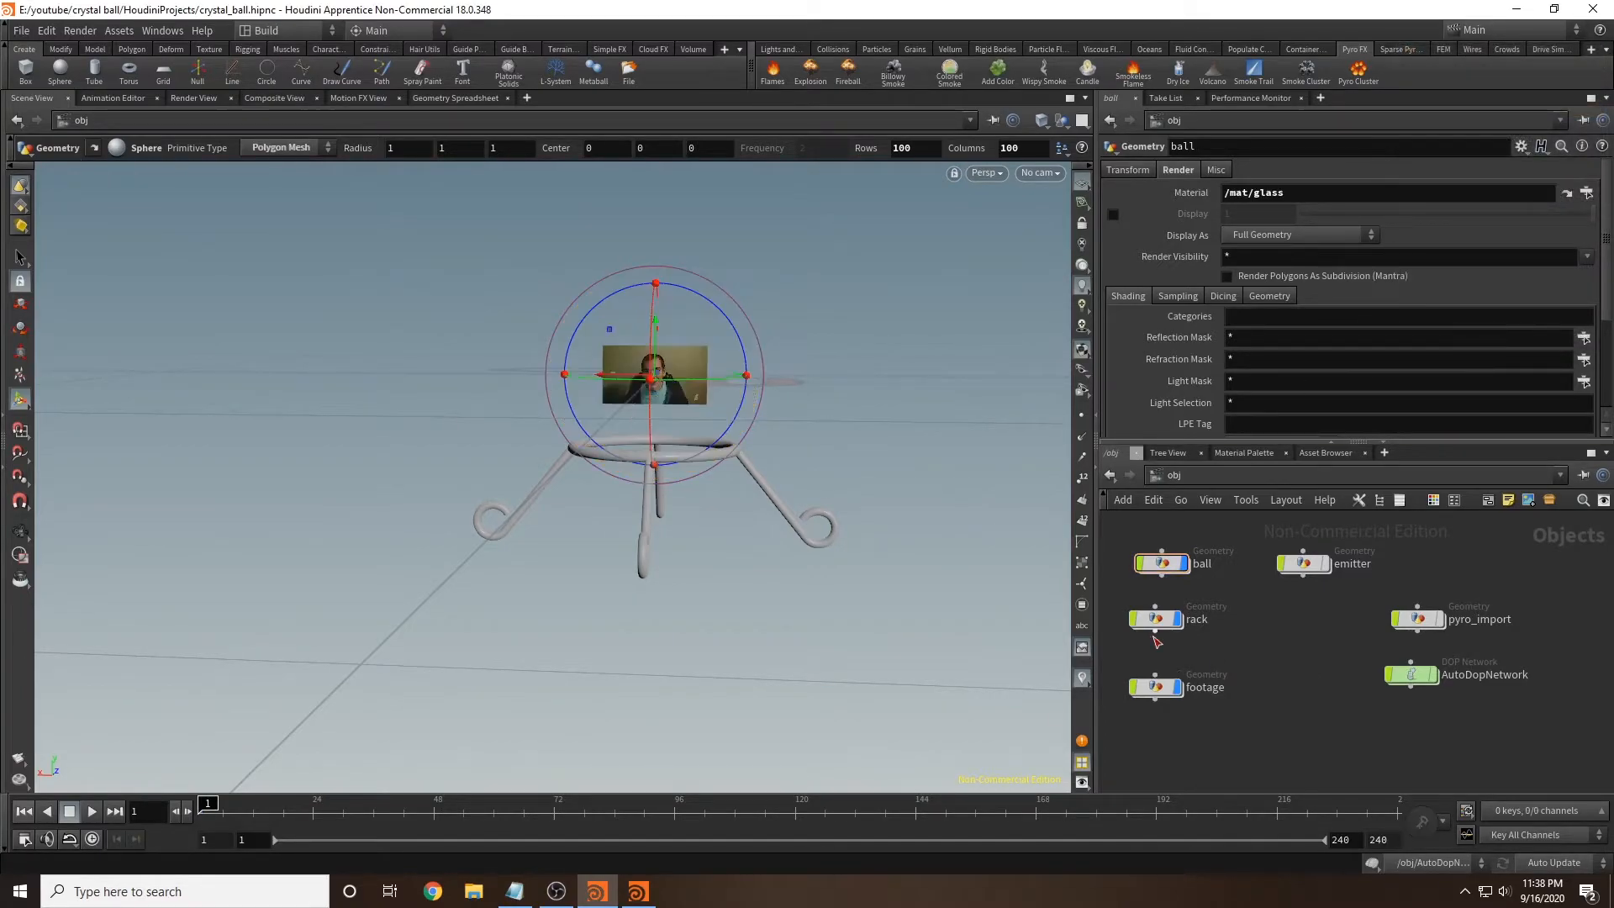
Step: On the footage object's Transform node, set the uniform scale to about 5.14 and lower the footage plane by about 0.29
double_click(1155, 687)
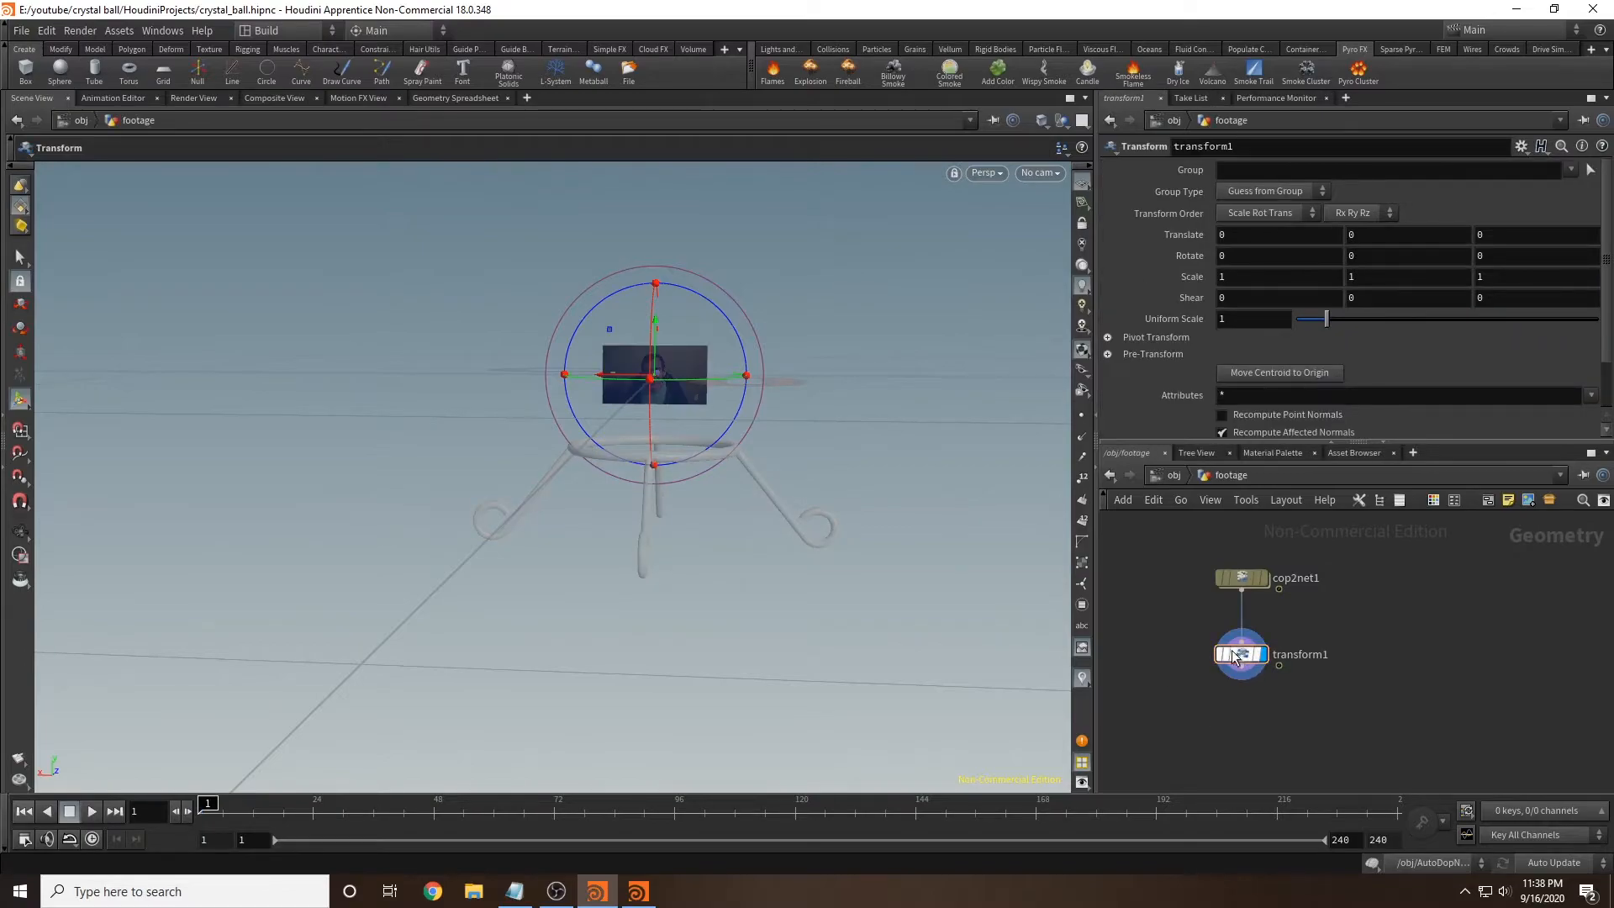
key("Escape")
left_click_drag(737, 378, 854, 432)
key("Return")
left_click_drag(1326, 319, 1384, 314)
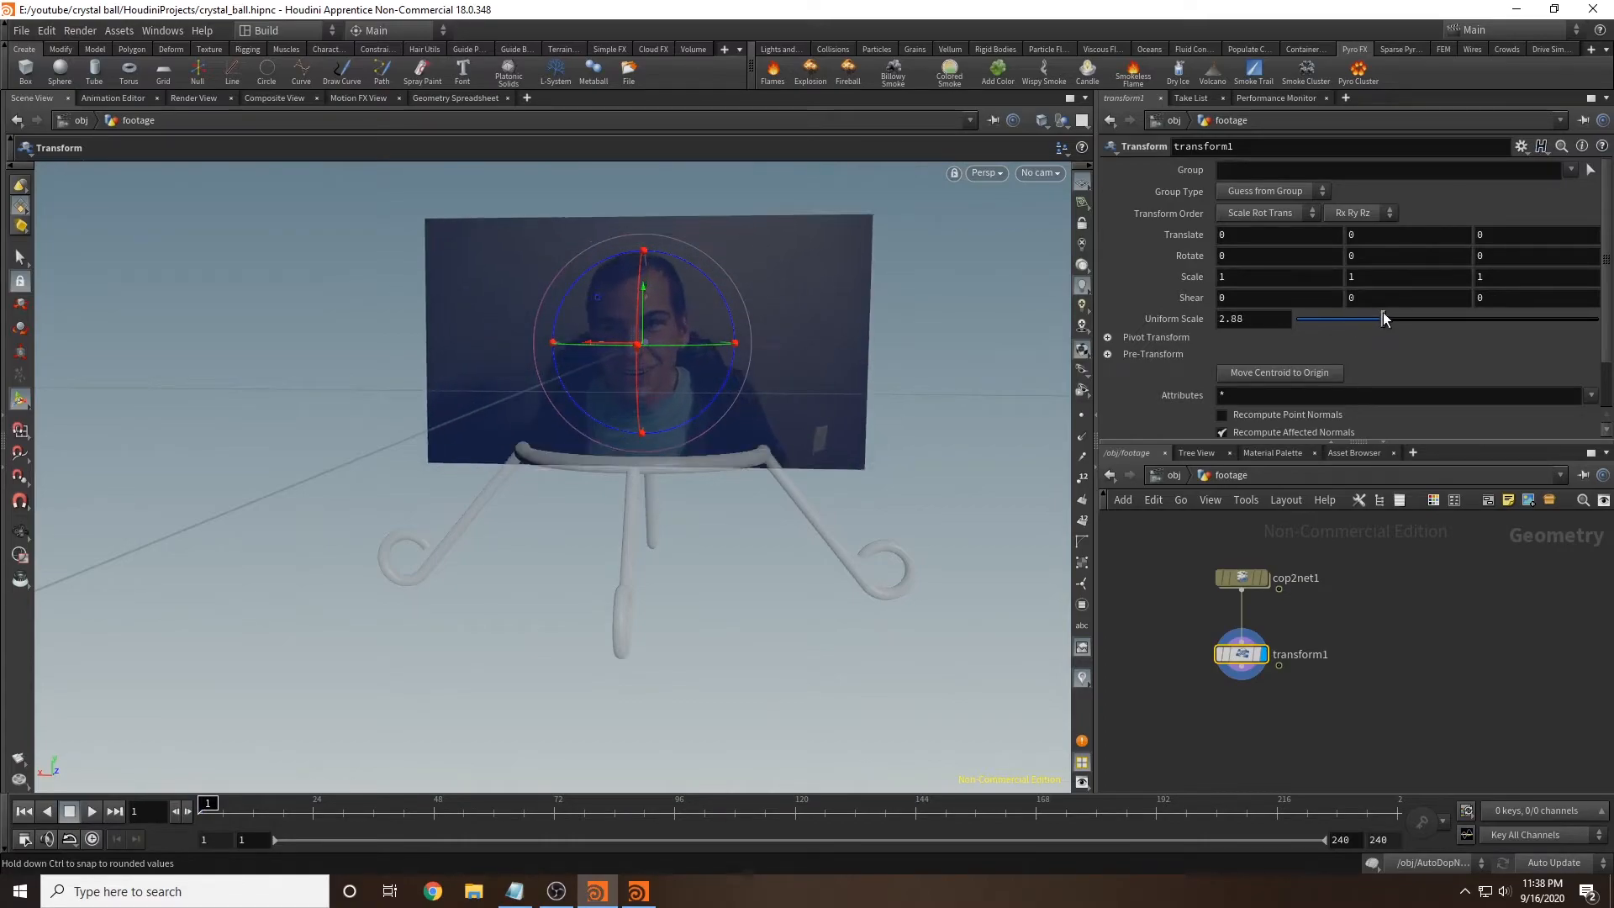
left_click_drag(774, 307, 786, 351)
left_click_drag(785, 453, 746, 507, "alt")
right_click_drag(745, 507, 673, 453, "alt")
middle_click_drag(673, 454, 630, 433, "alt")
left_click_drag(786, 468, 837, 514, "alt")
Step: Set the footage plane's Y rotation to 45 degrees and view it together with the ball at object level
left_click_drag(1407, 256, 993, 250)
type("45")
key("Return")
left_click_drag(919, 479, 847, 376, "alt")
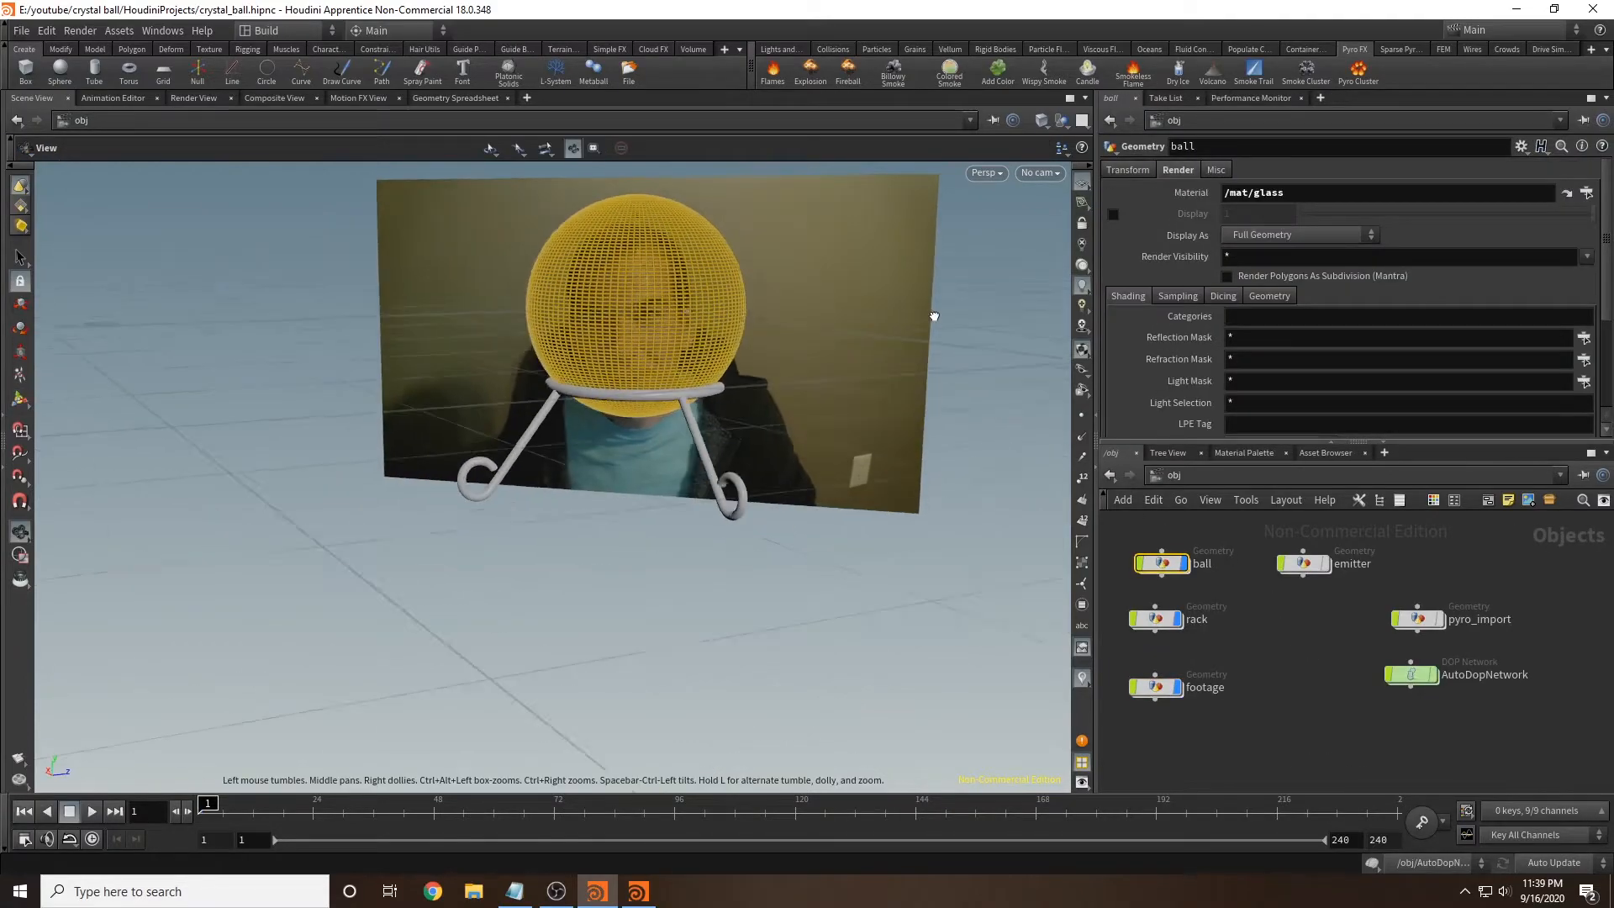
left_click_drag(930, 316, 964, 312)
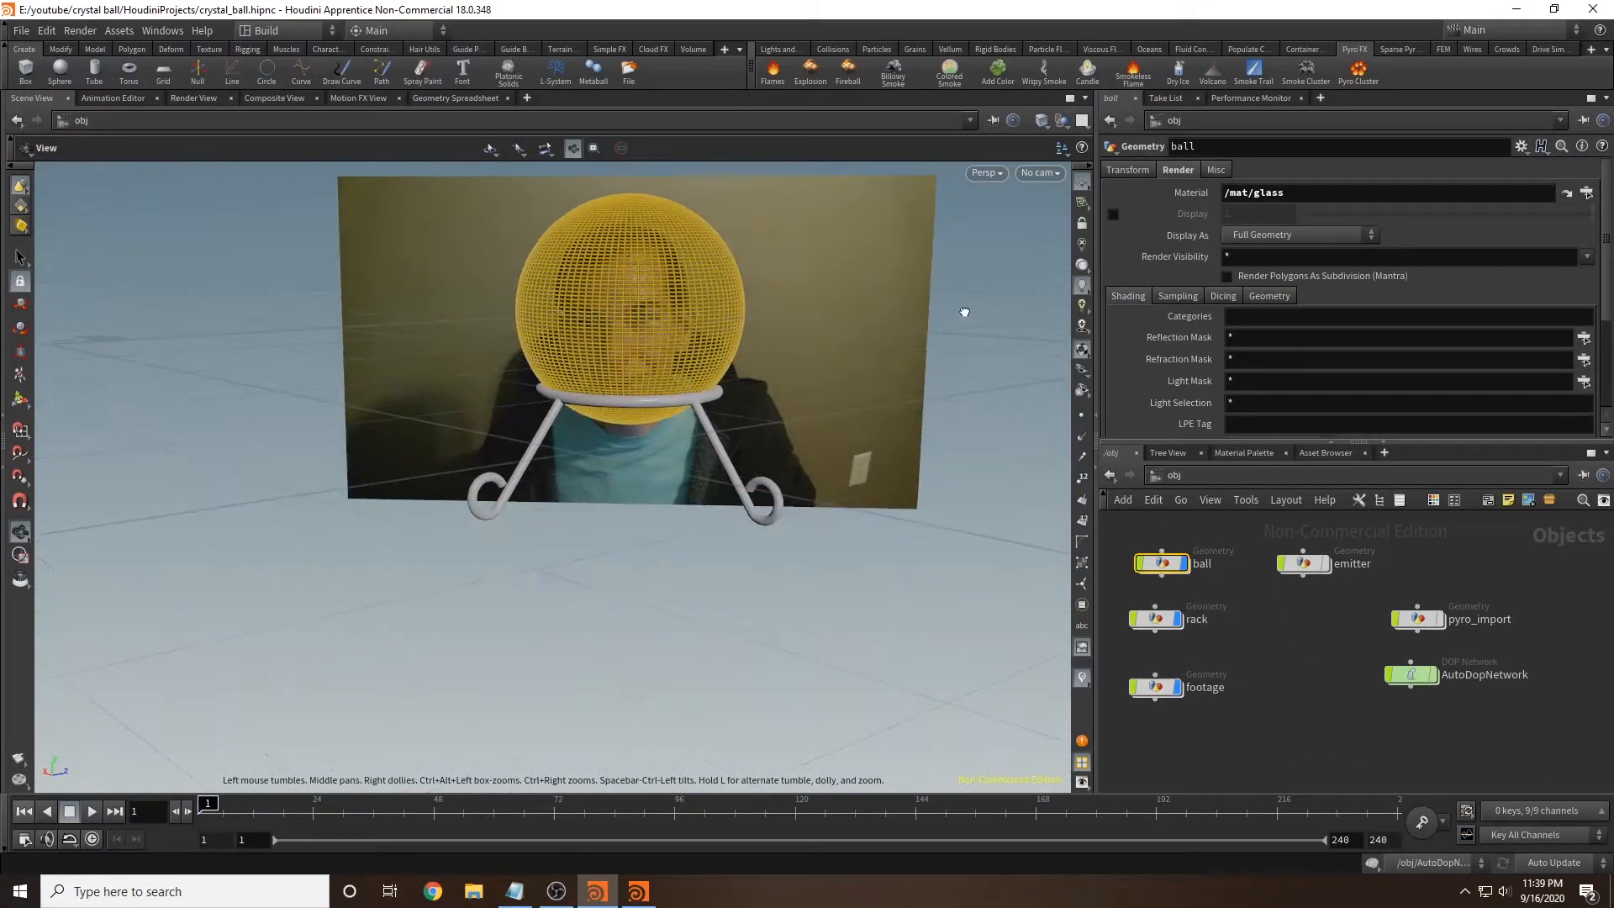
key("Return")
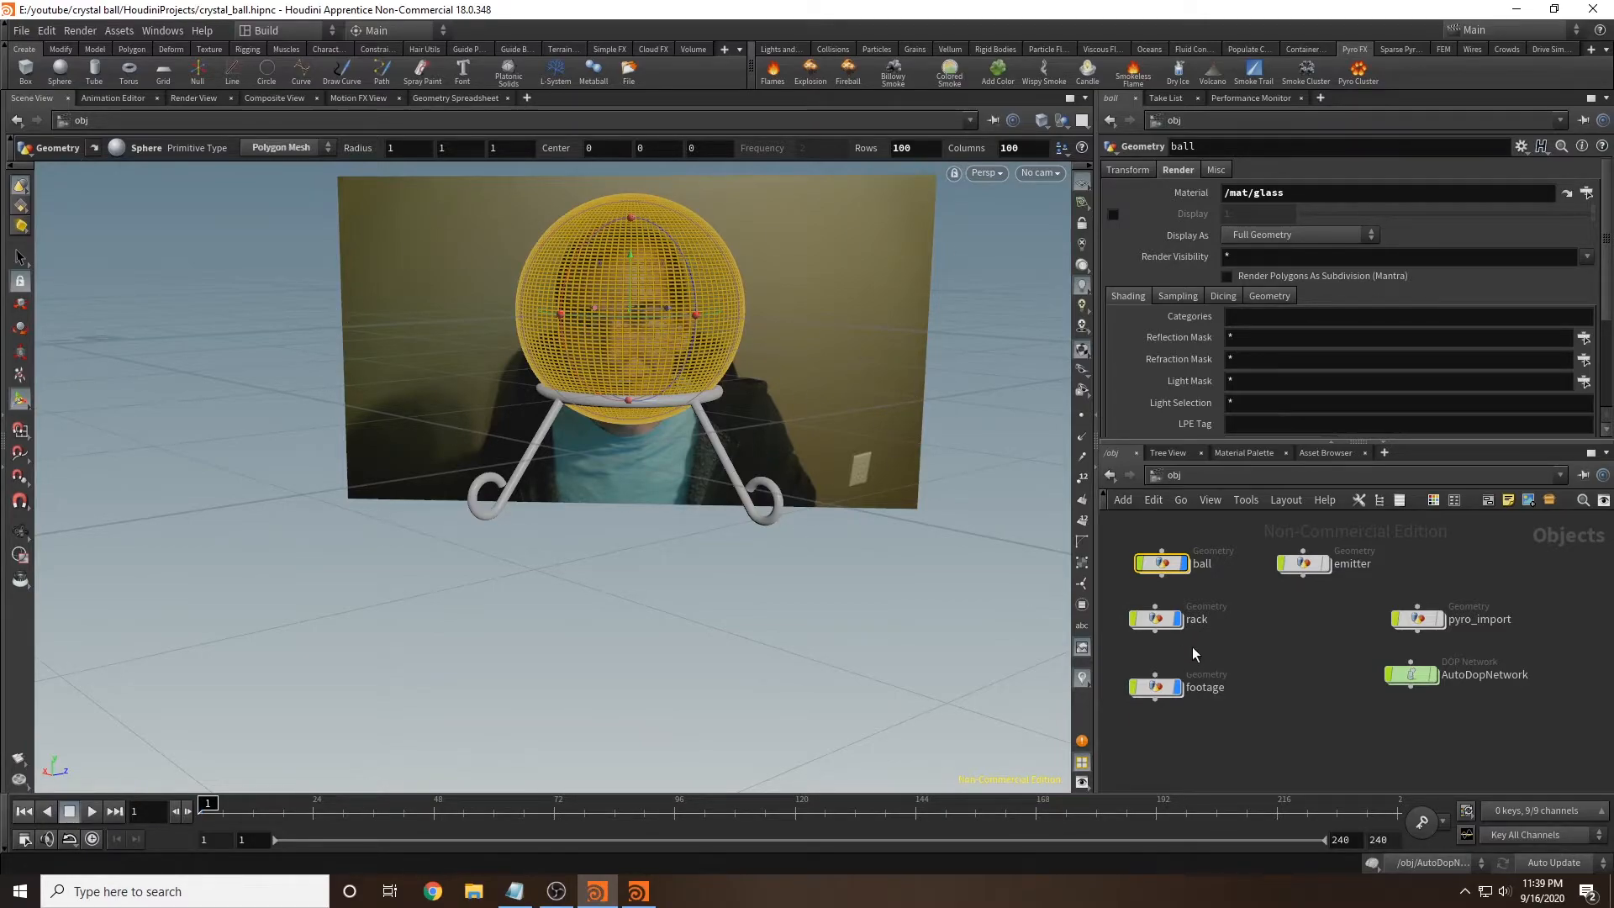
Step: Inside the footage object, add a Circle node beside the Transform, template the Transform, and display the circle
mouse_move(1161, 696)
double_click(1157, 691)
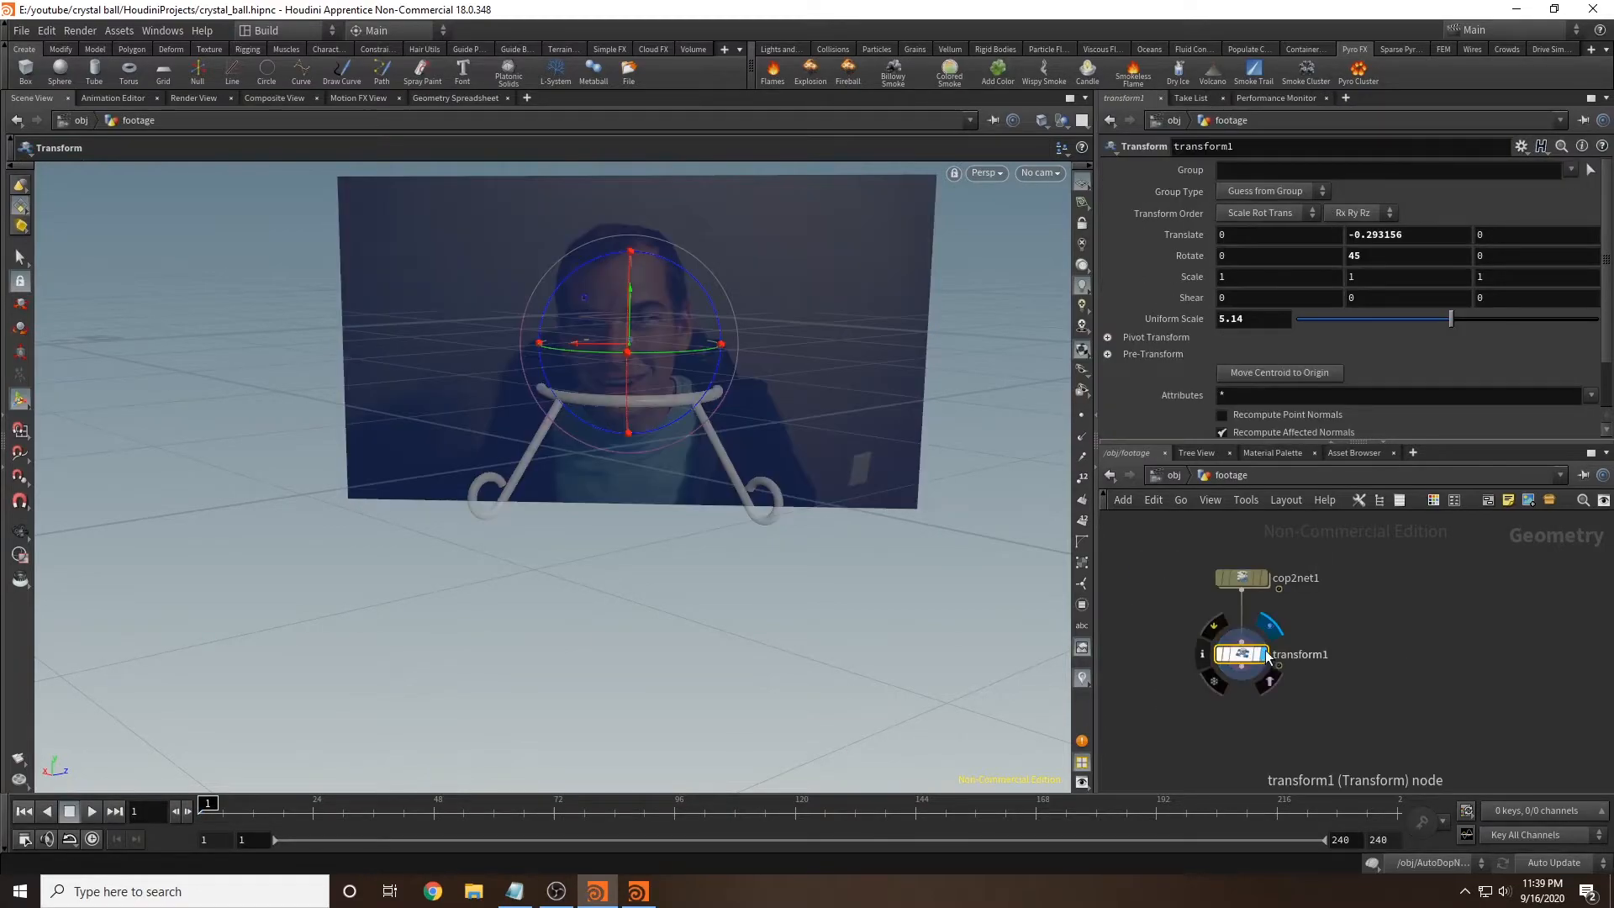
key("Escape")
left_click_drag(866, 546, 799, 508)
key("Return")
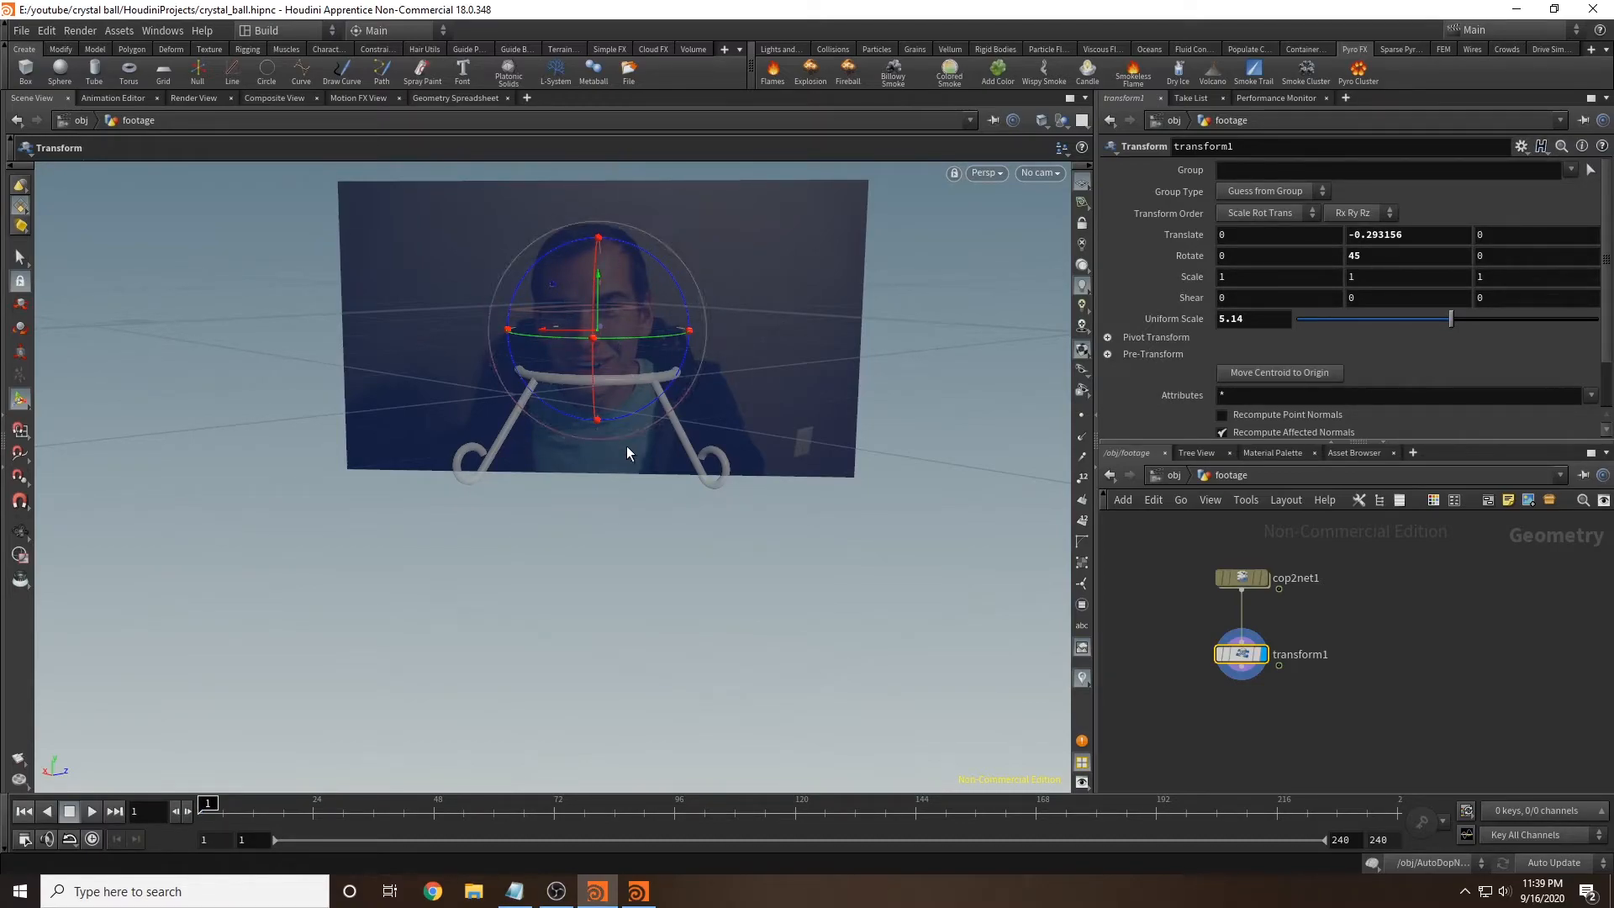
scroll(701, 479, "down", 2, "alt")
middle_click_drag(691, 501, 675, 515, "alt")
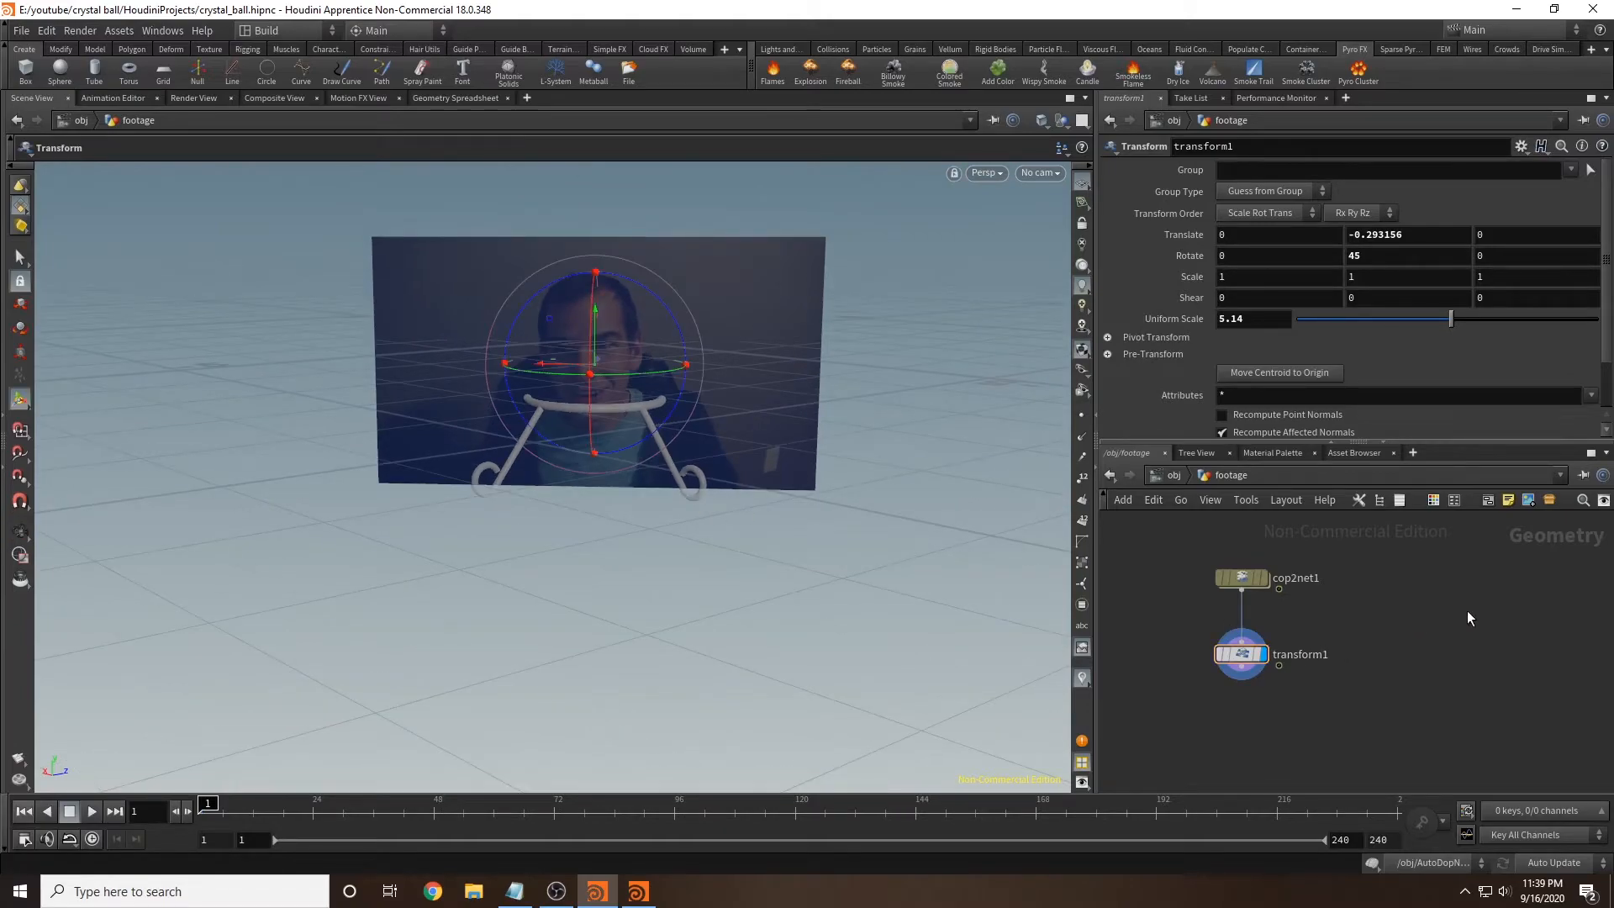
key("Tab")
type("cir")
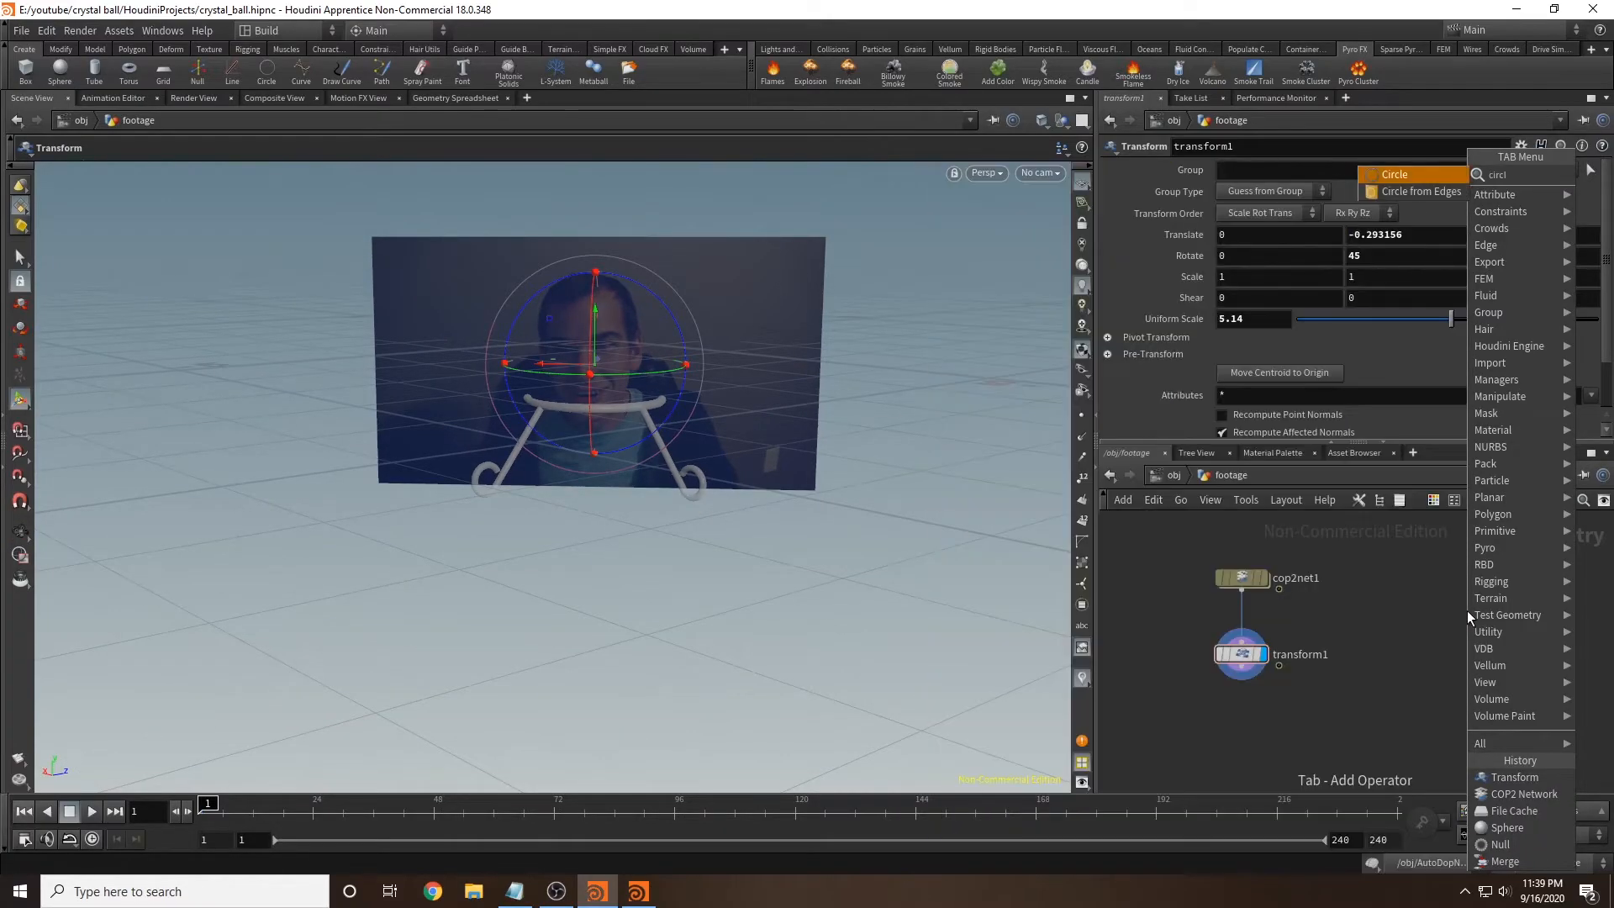
key("Return")
left_click(1460, 595)
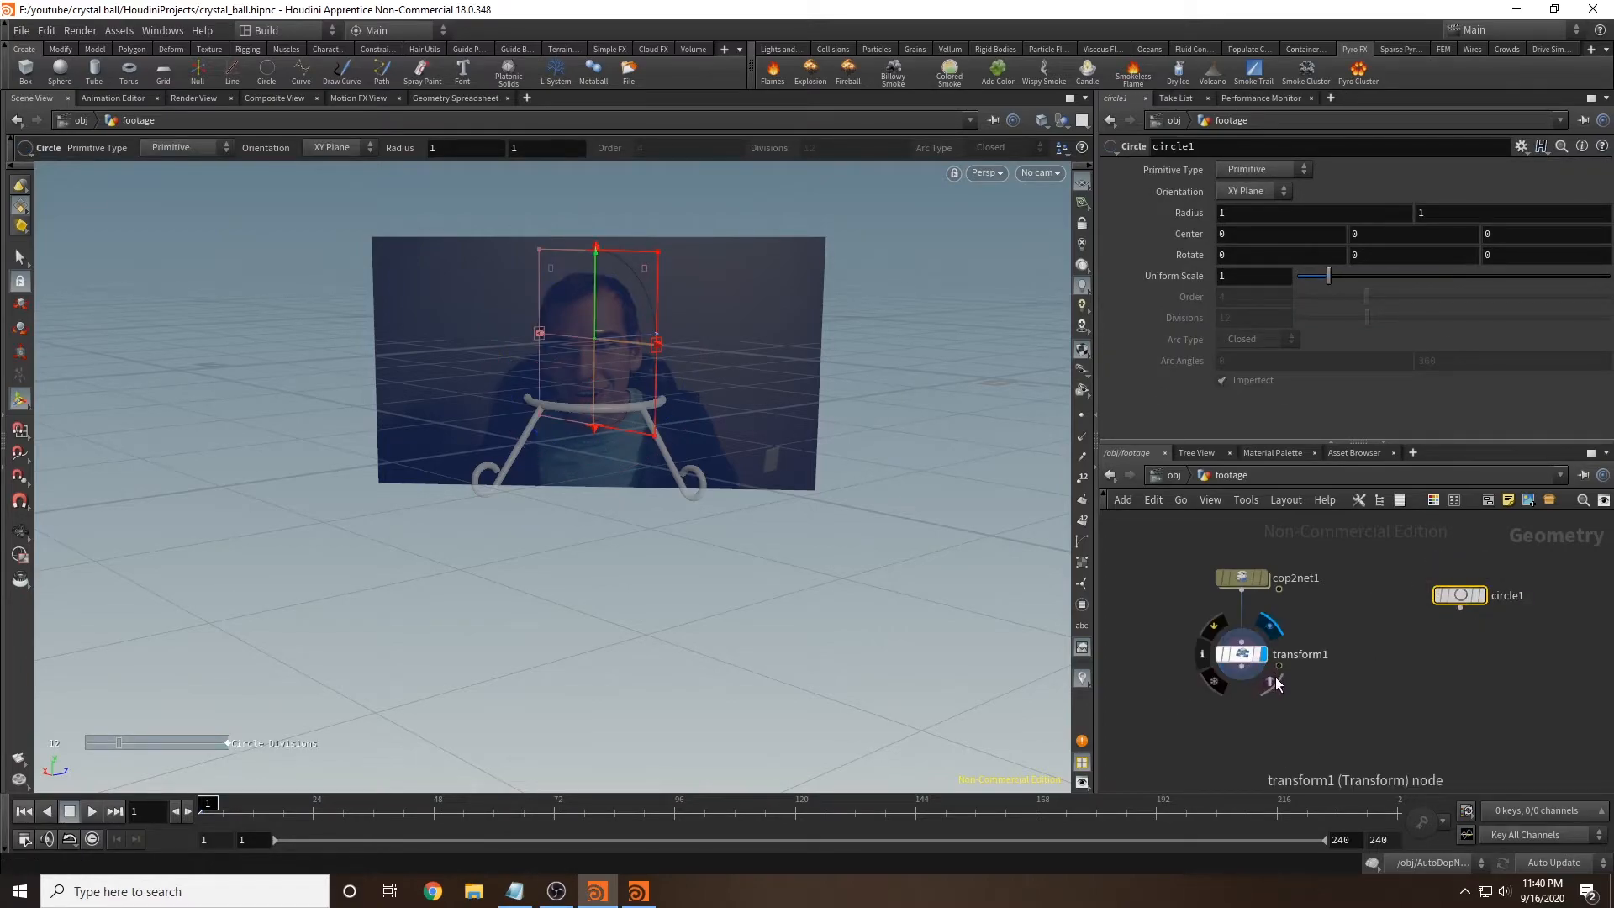
left_click(1481, 595)
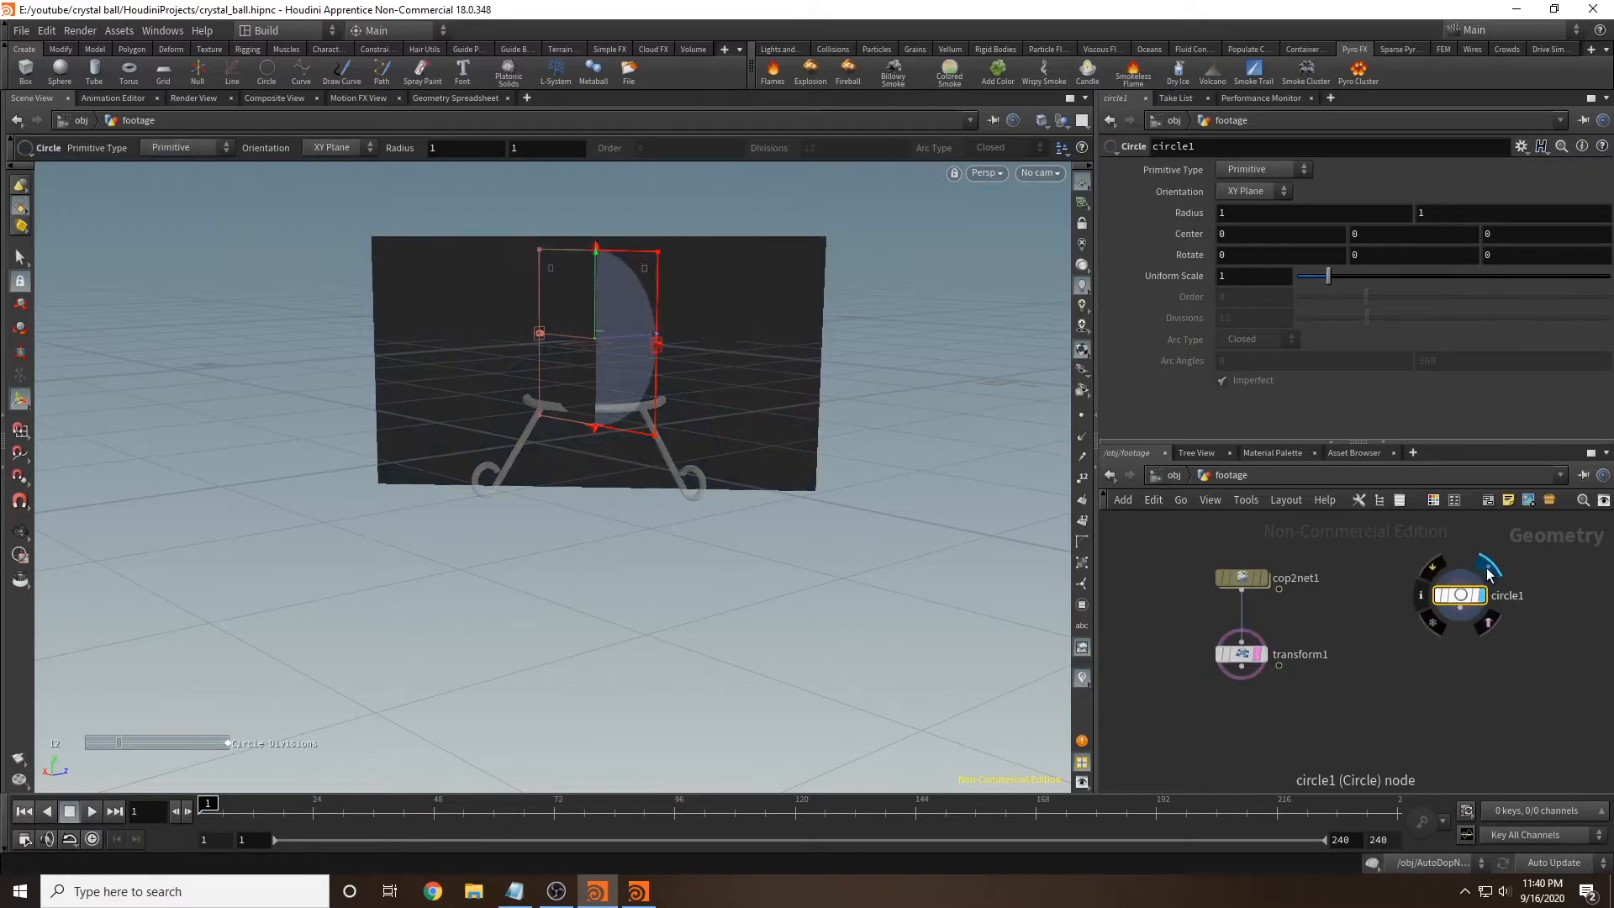
Step: Set the circle's Y rotation to 45 degrees
left_click(1400, 254)
type("45")
key("Return")
key("Escape")
left_click_drag(691, 263, 695, 229)
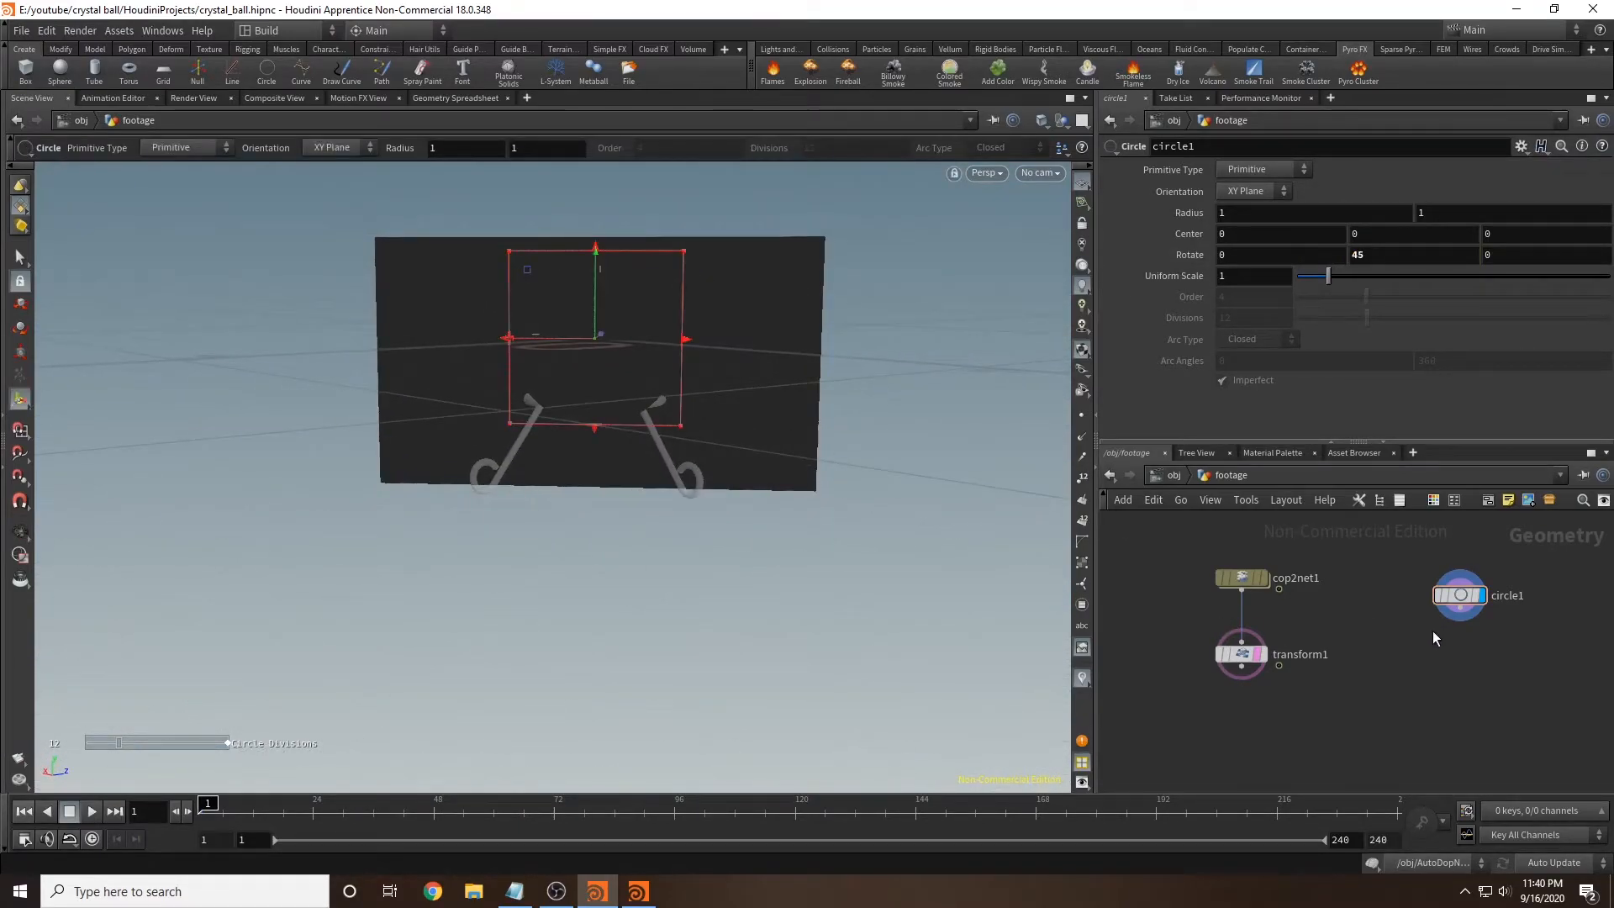
Step: Add a Scatter node, wire the circle into it, and make it the displayed node
key("Tab")
type("scatt")
key("Return")
left_click(1425, 656)
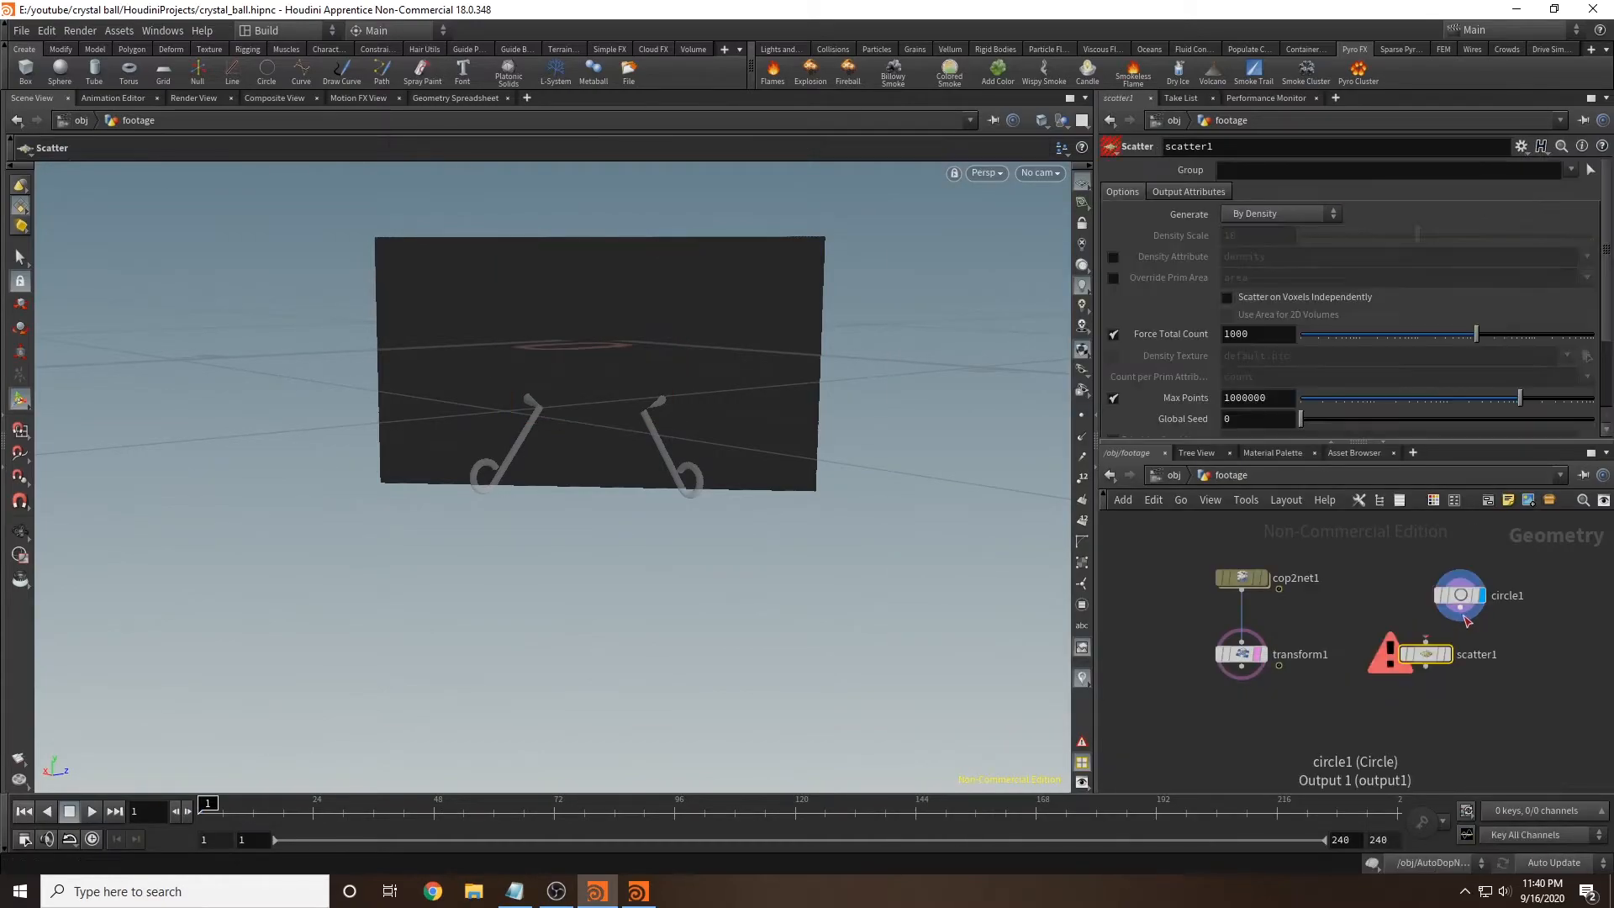
left_click(1457, 630)
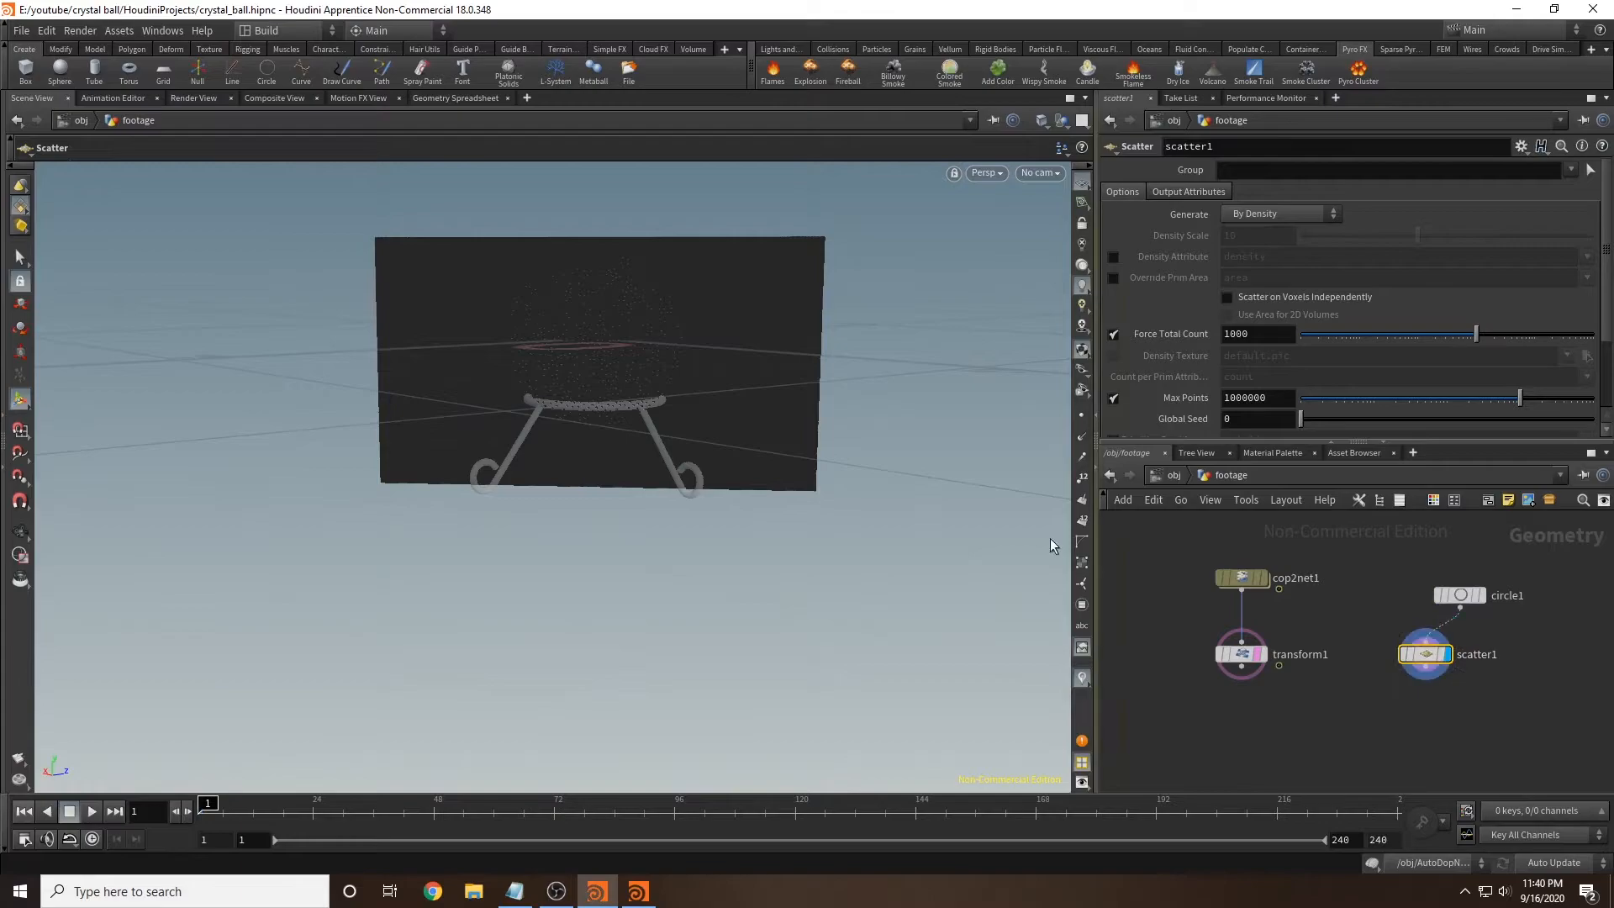
Step: Set the Scatter node's Force Total Count to 150000
left_click_drag(764, 353, 702, 386, "alt")
left_click(1266, 333)
type("1")
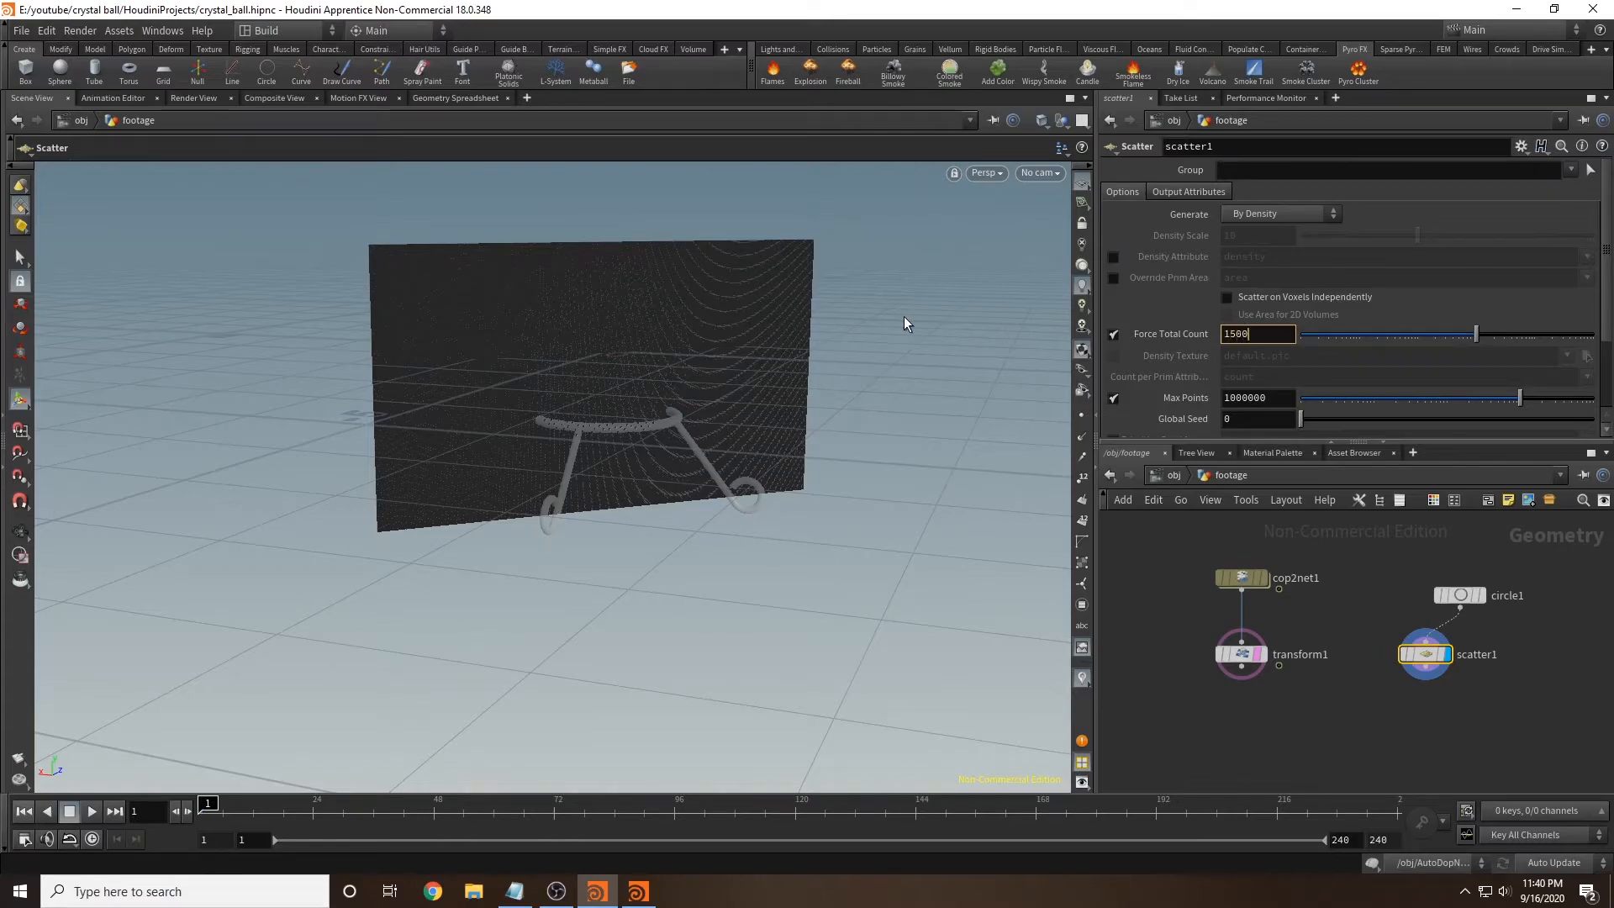
key("Return")
key("Escape")
mouse_move(866, 346)
left_mouse_down("alt")
mouse_move(903, 328)
mouse_move(860, 314)
left_mouse_up("alt")
left_click(1276, 333)
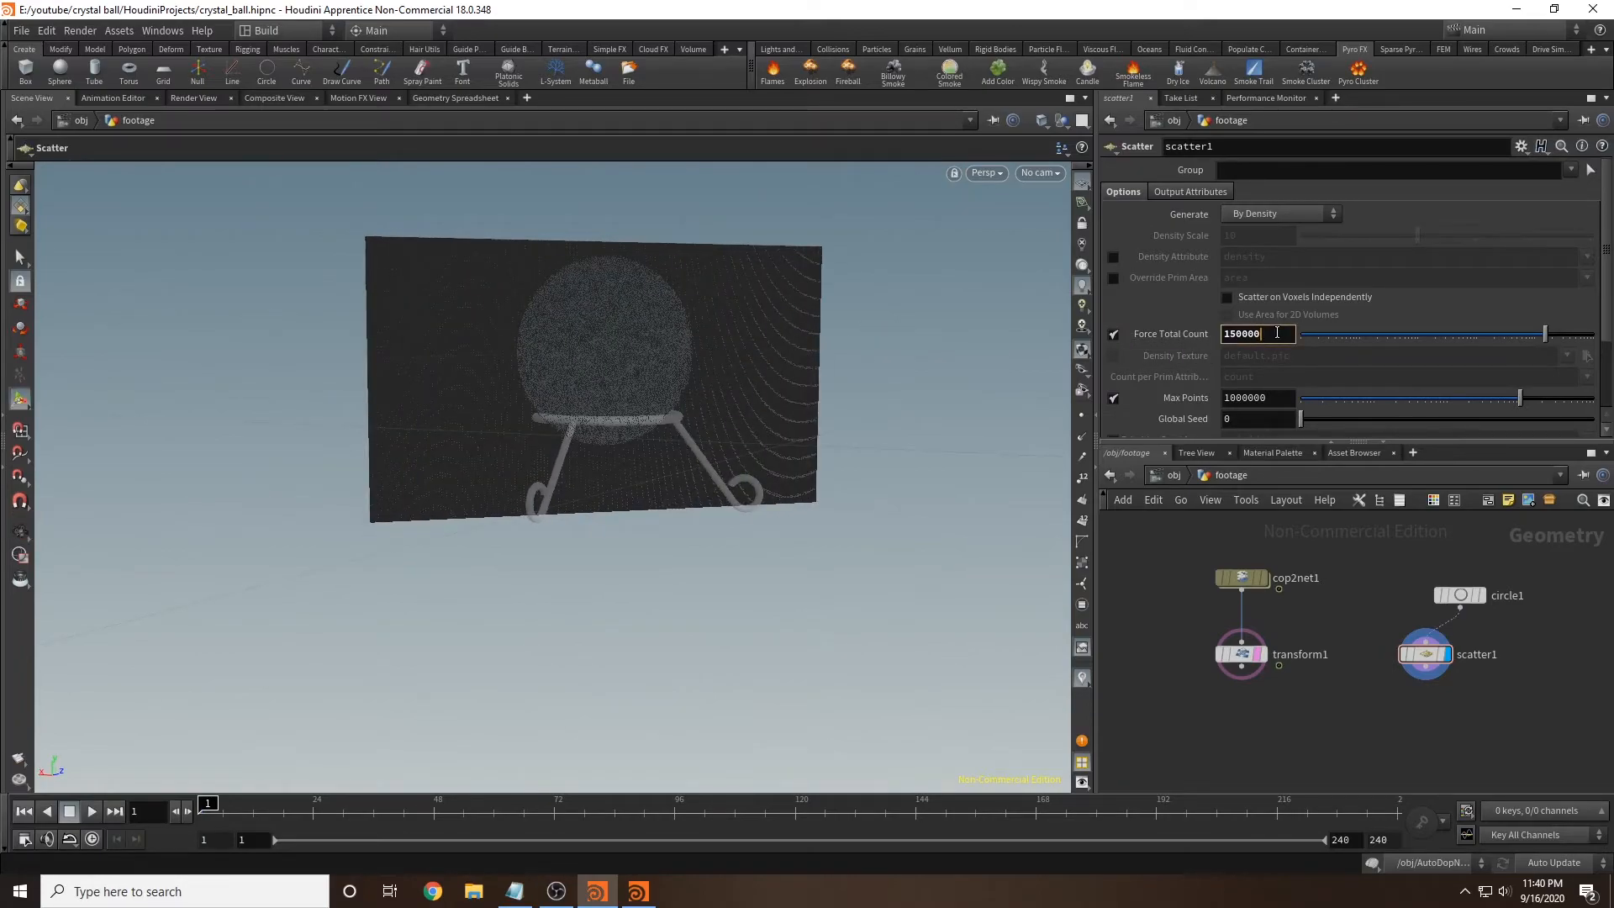
key("Return")
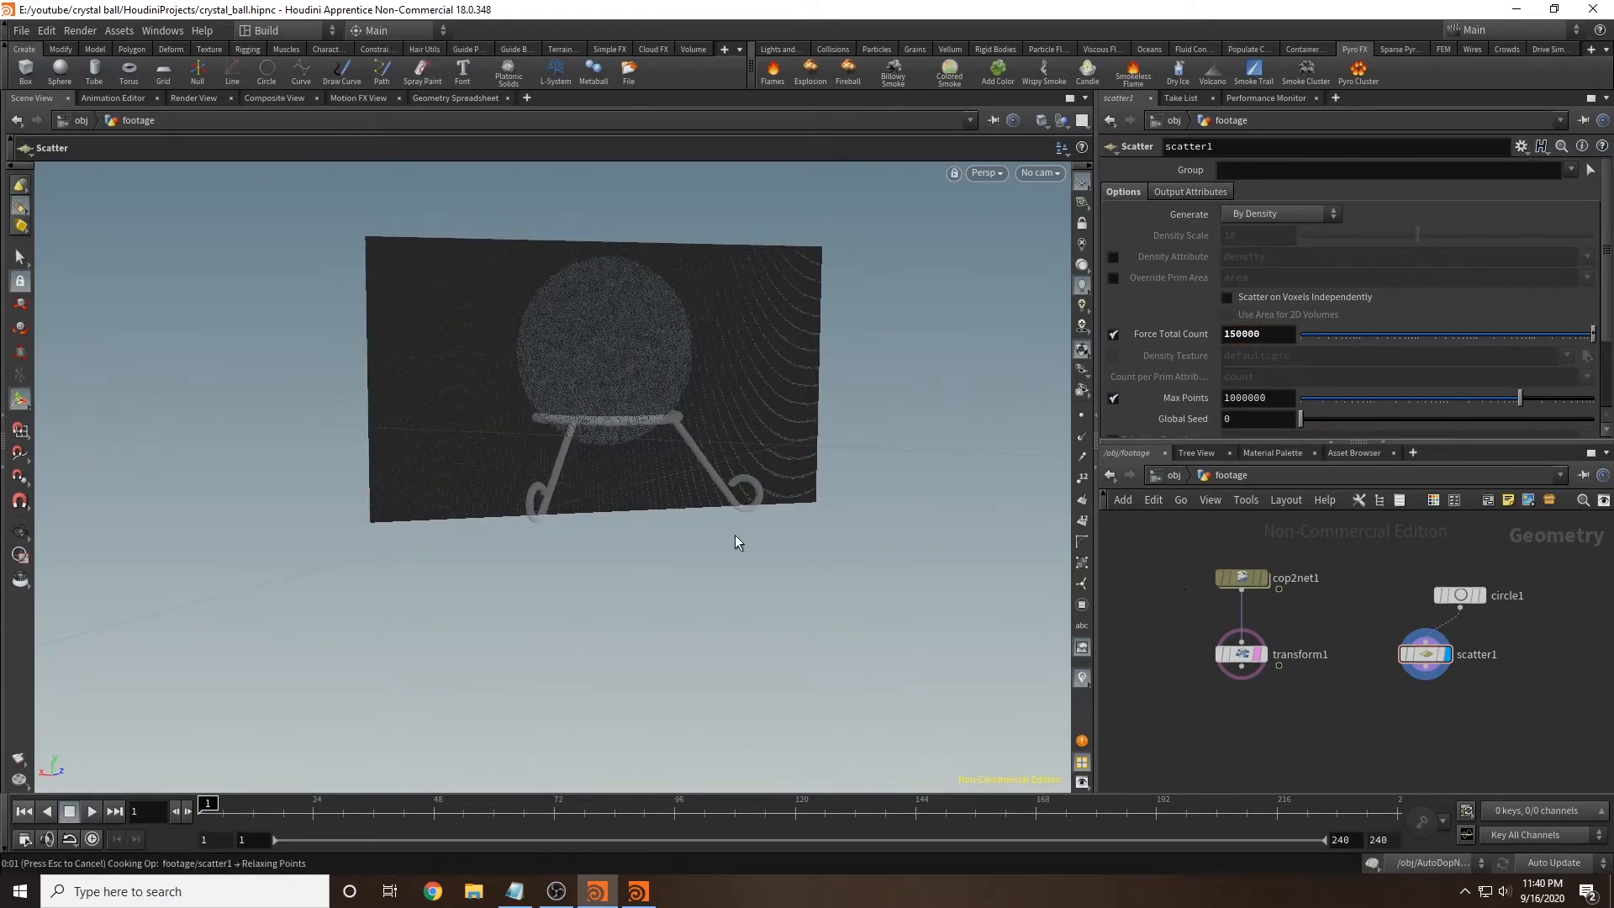
key("Escape")
left_click_drag(764, 417, 822, 381)
left_click_drag(720, 457, 623, 443, "alt")
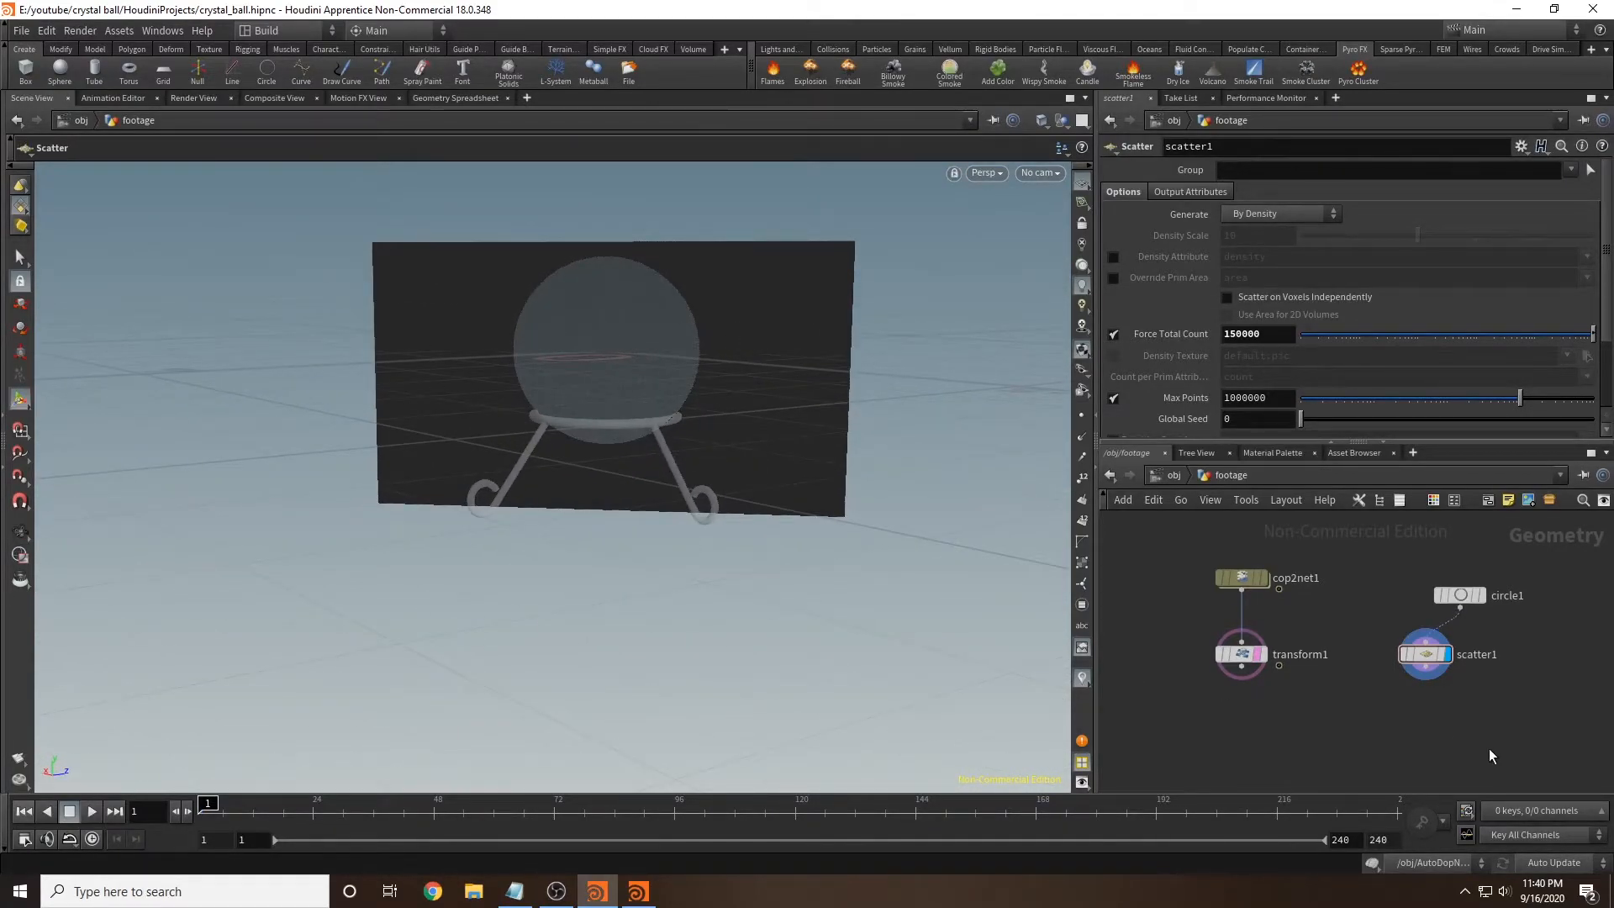
scroll(1484, 744, "down", 2)
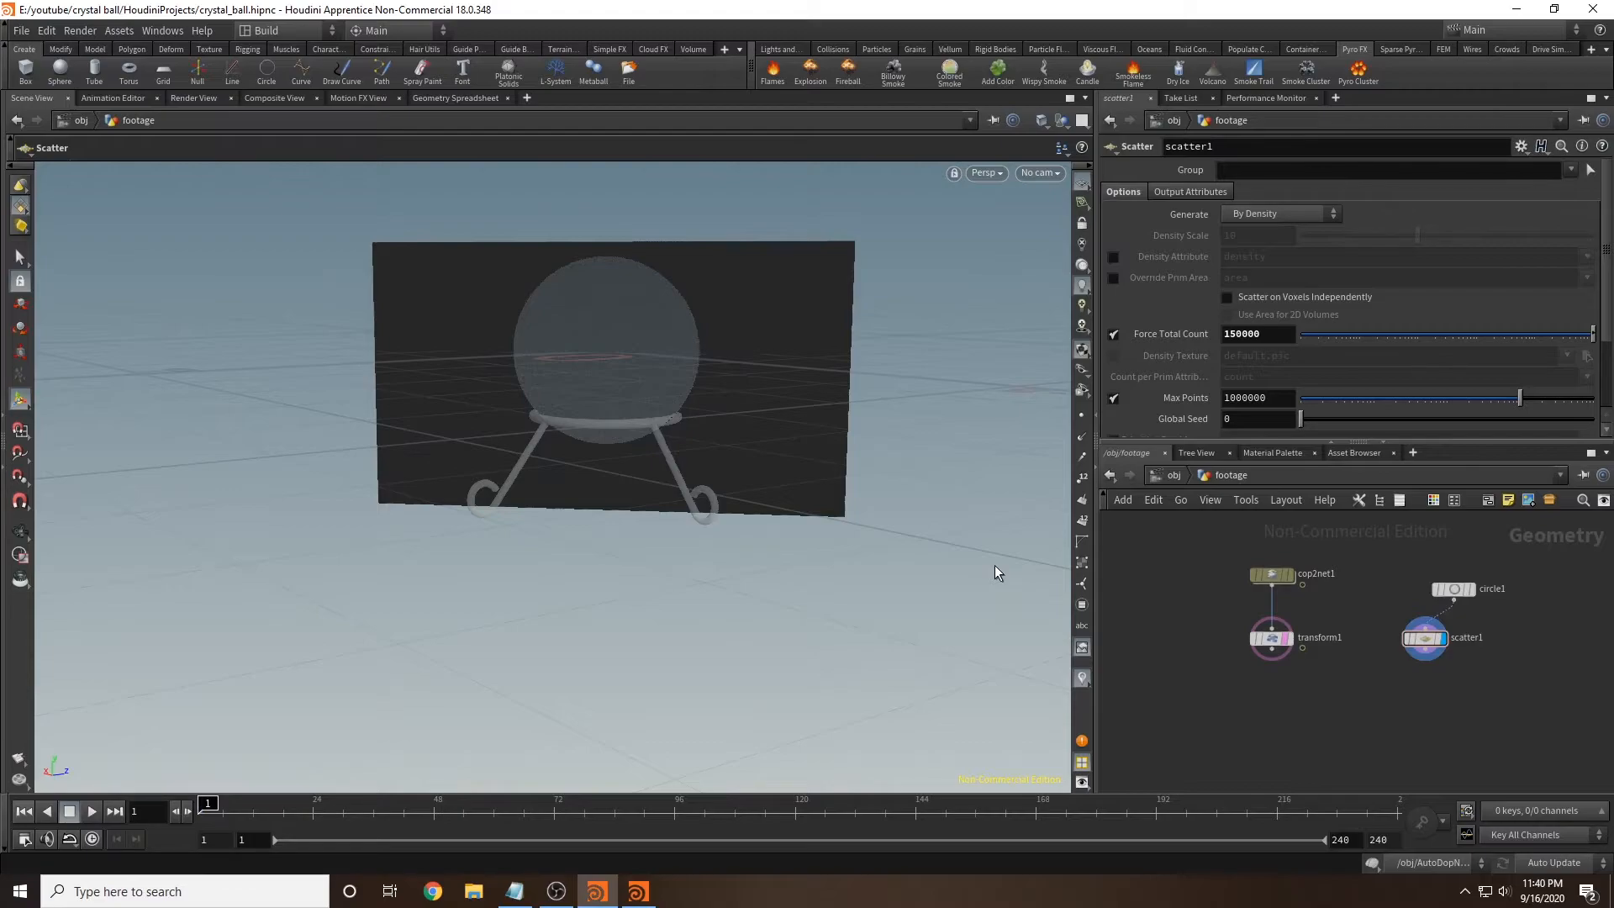
Step: Add a Point Jitter node below the Scatter node, wire the scatter into it, and make it the displayed node
left_click_drag(655, 340, 714, 392, "alt")
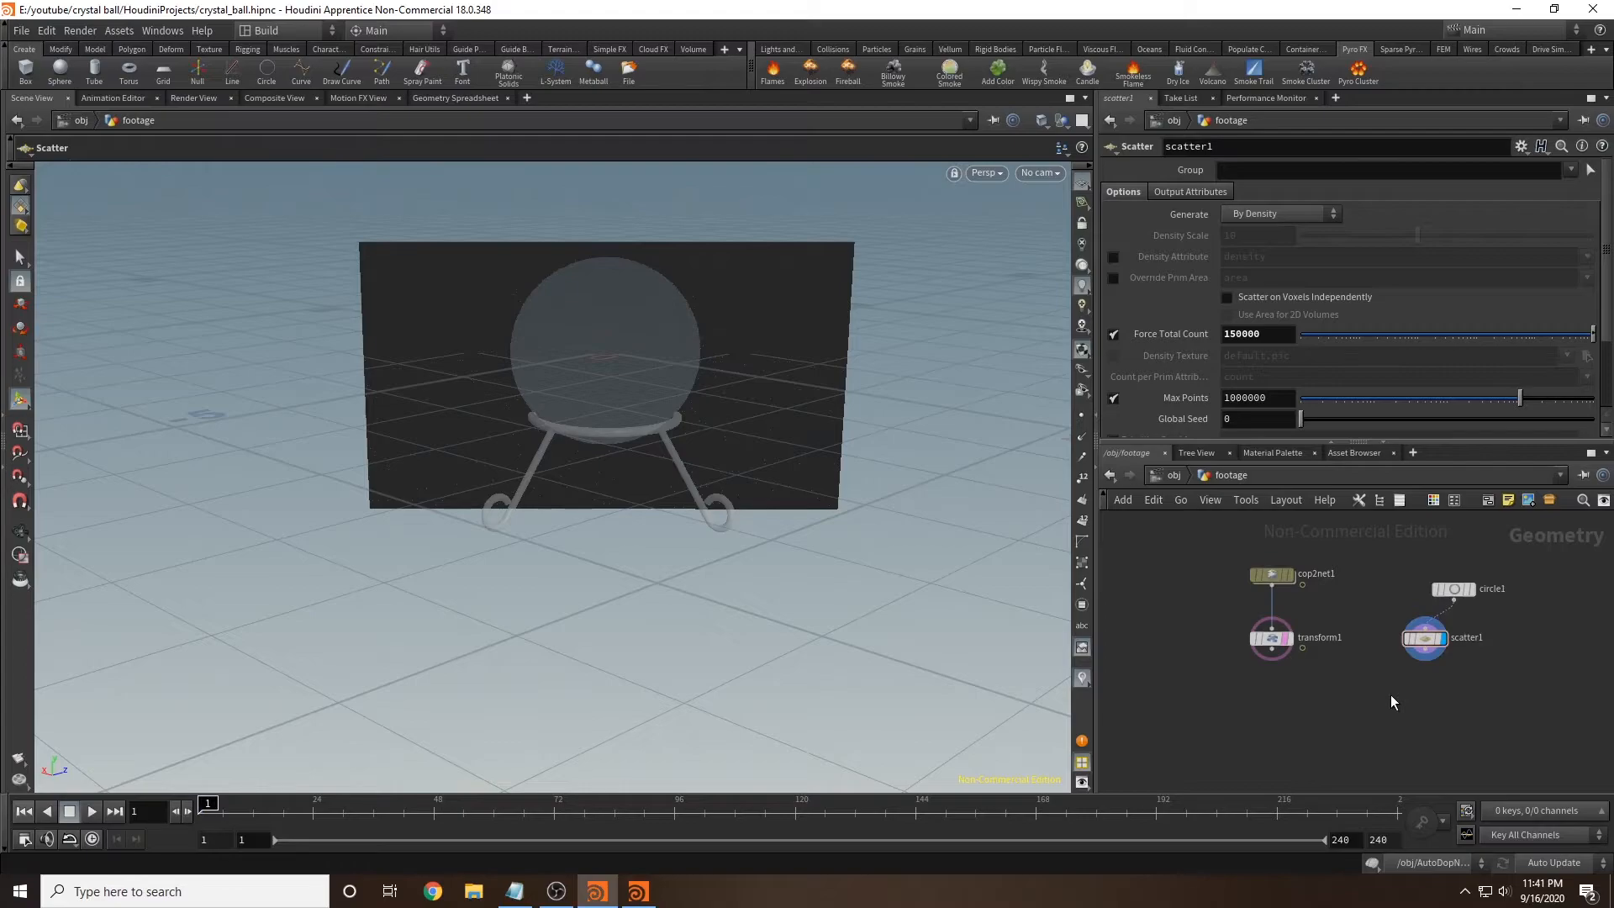
key("Tab")
type("poi")
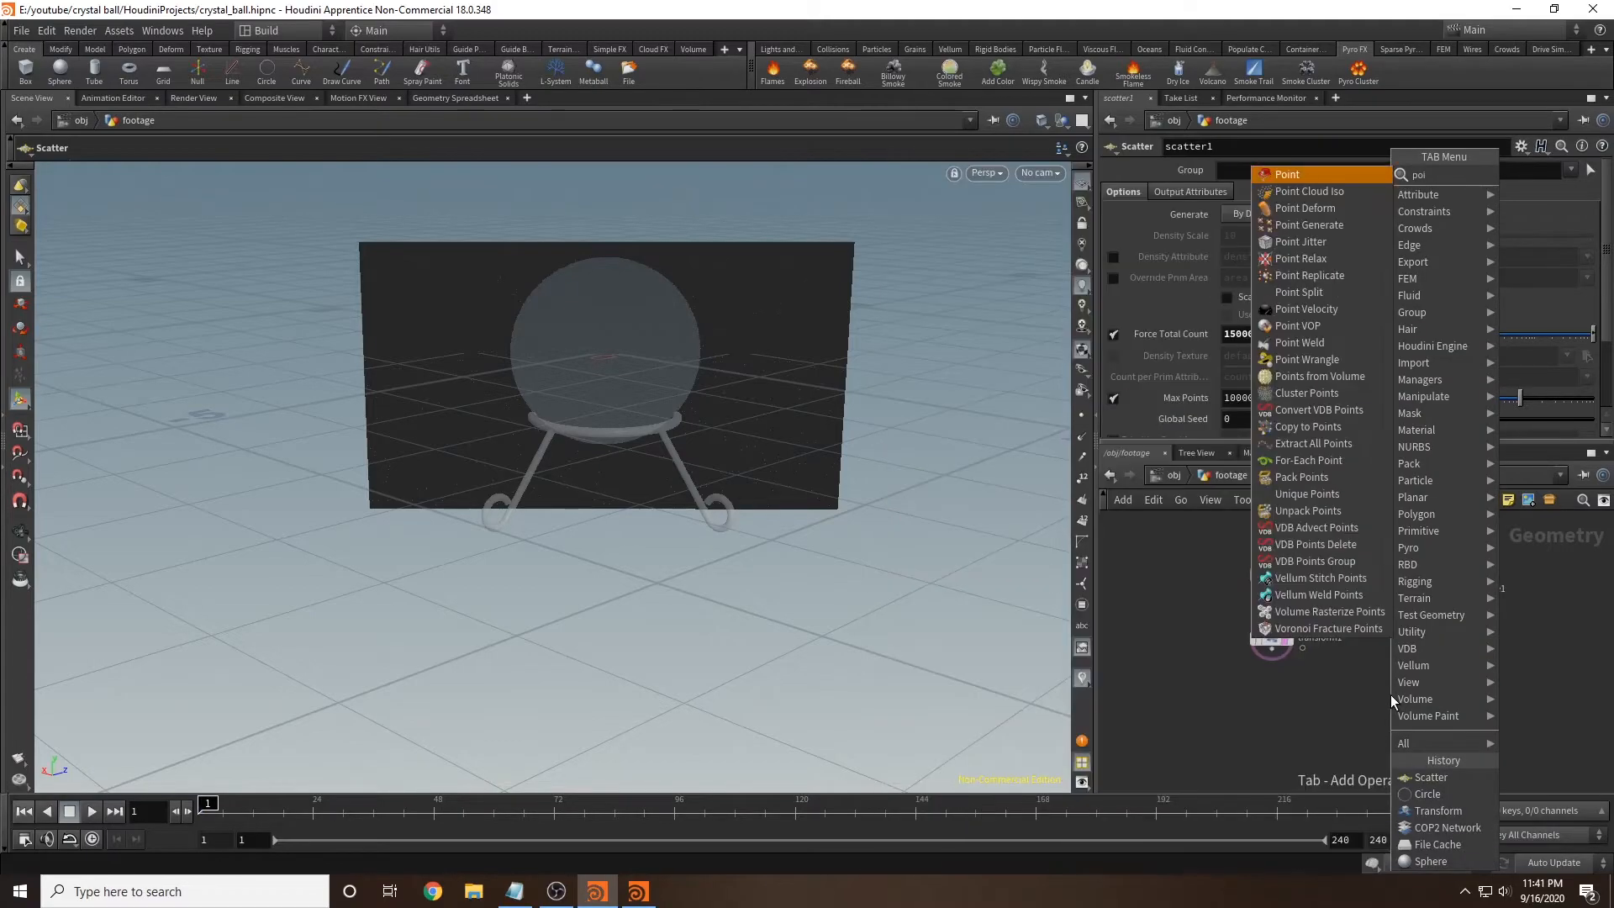
key("Return")
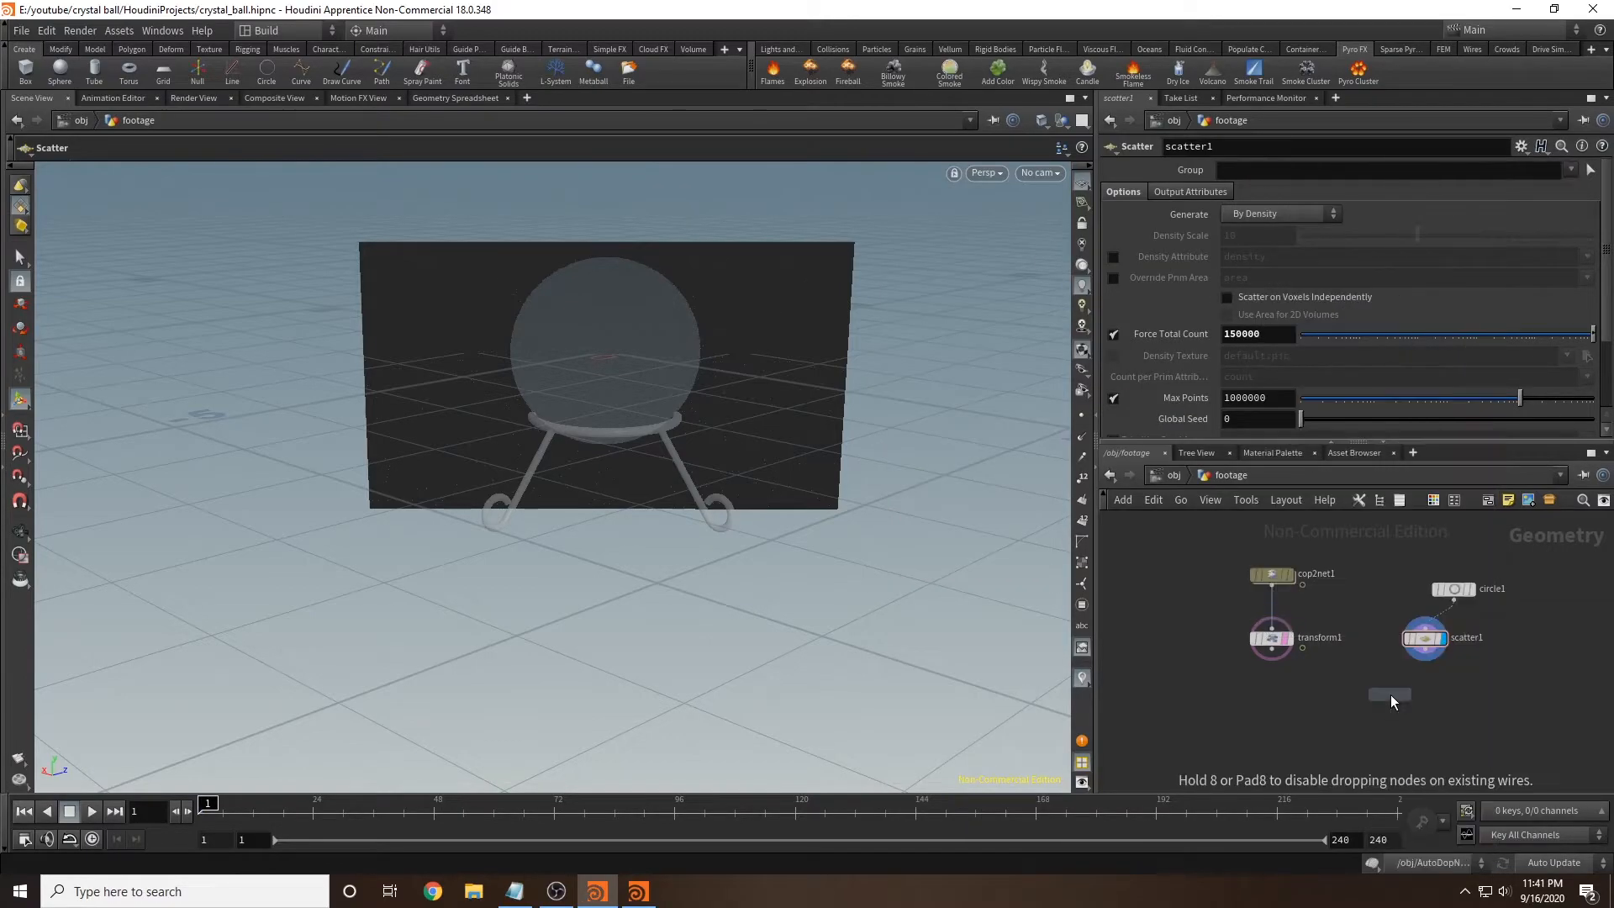
left_click(1424, 685)
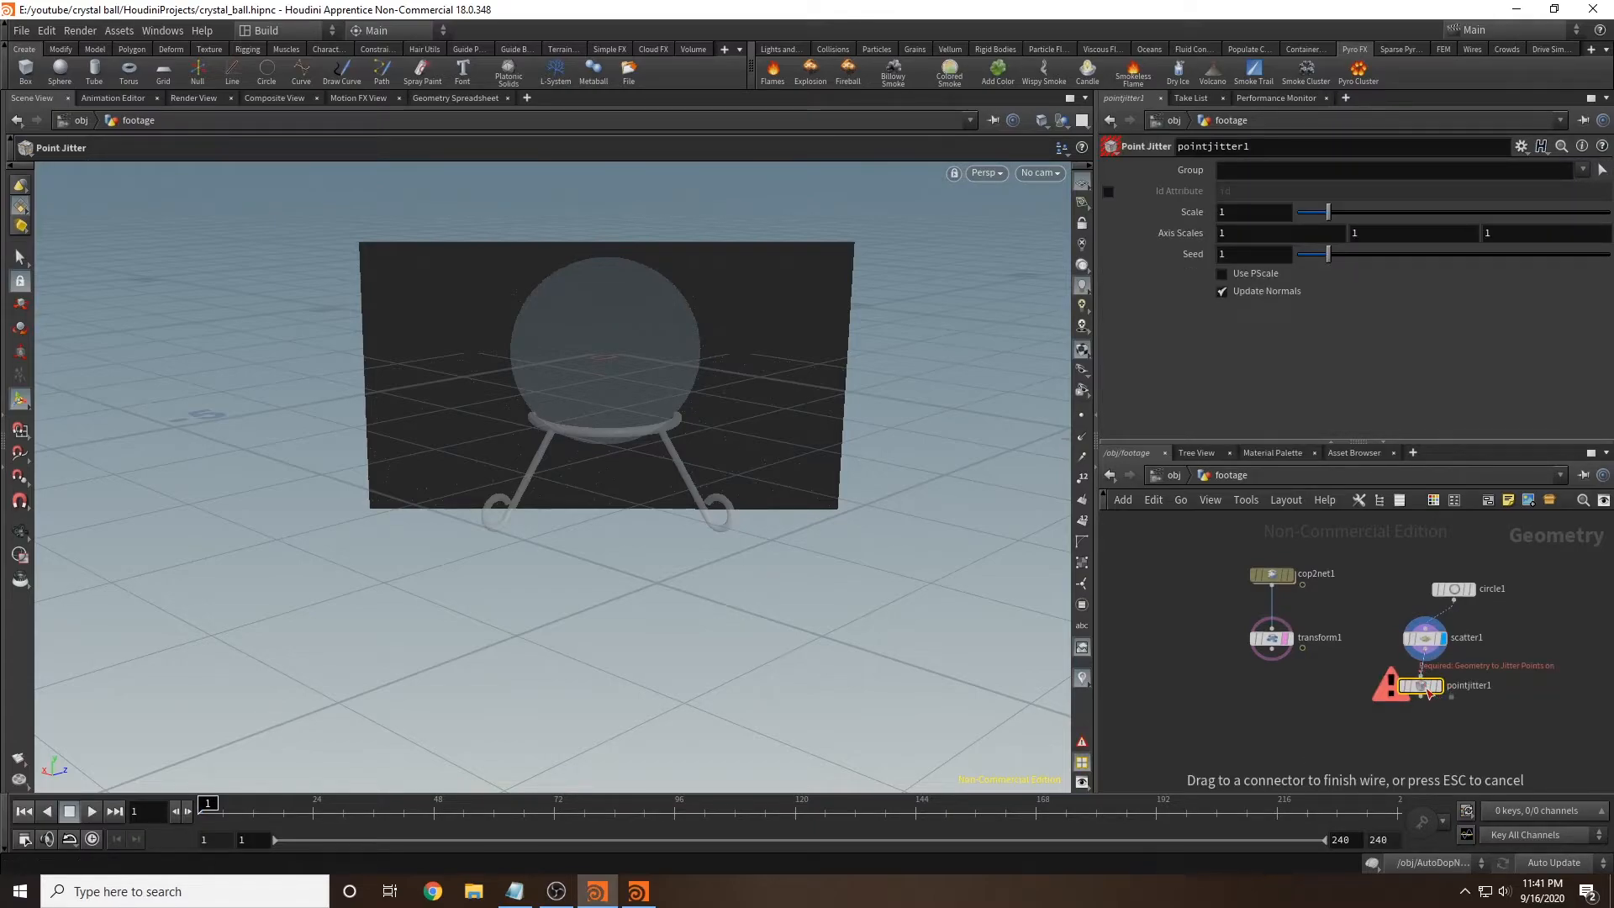
left_click_drag(1428, 693, 1429, 692)
left_click(1445, 670)
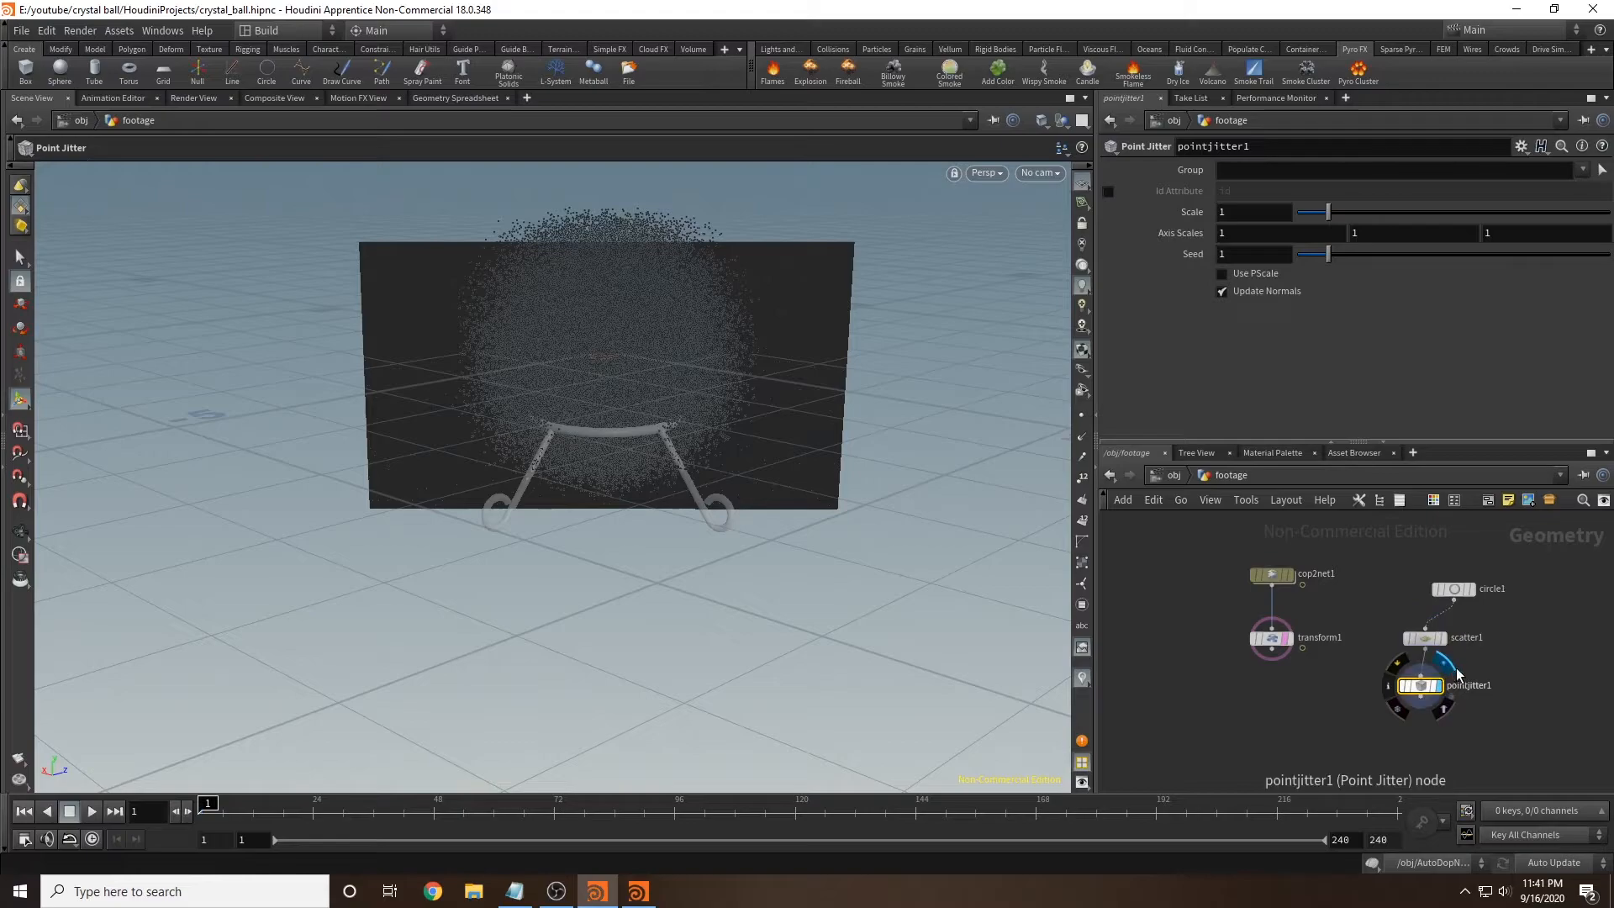
Step: Set the Point Jitter scale to 0.27 and compare the point cloud's extent with the ball at object level
left_click_drag(617, 364, 464, 335)
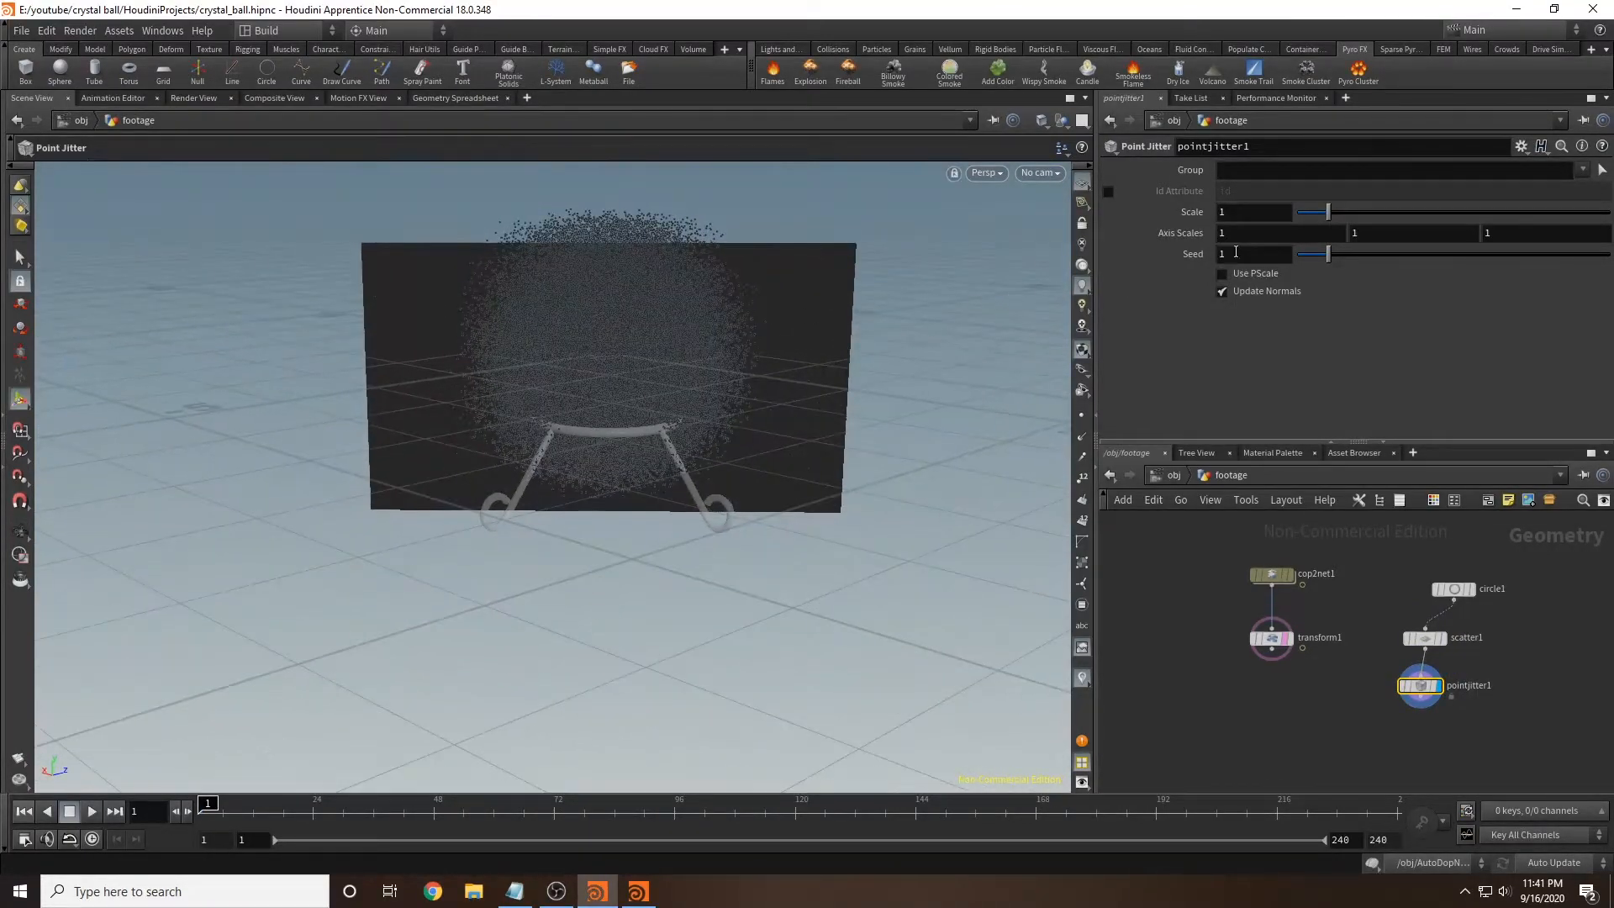
left_click_drag(1328, 212, 1305, 215)
left_click(1174, 475)
left_click(1161, 562)
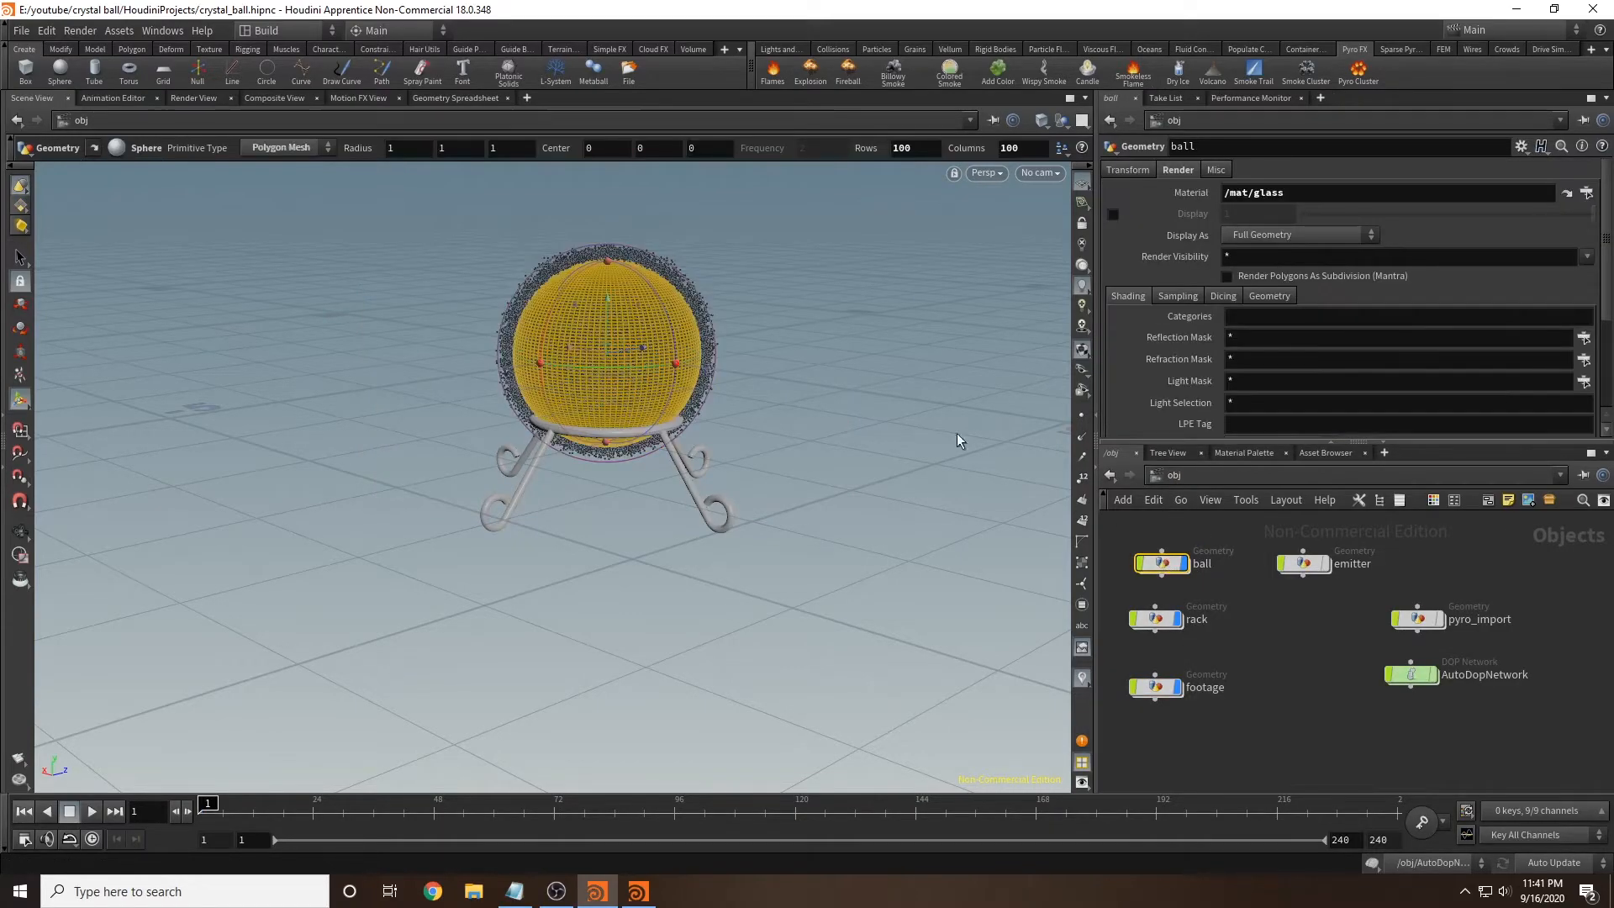
key("Escape")
left_click_drag(893, 368, 829, 337)
right_click_drag(682, 376, 790, 383)
middle_click_drag(789, 381, 824, 378)
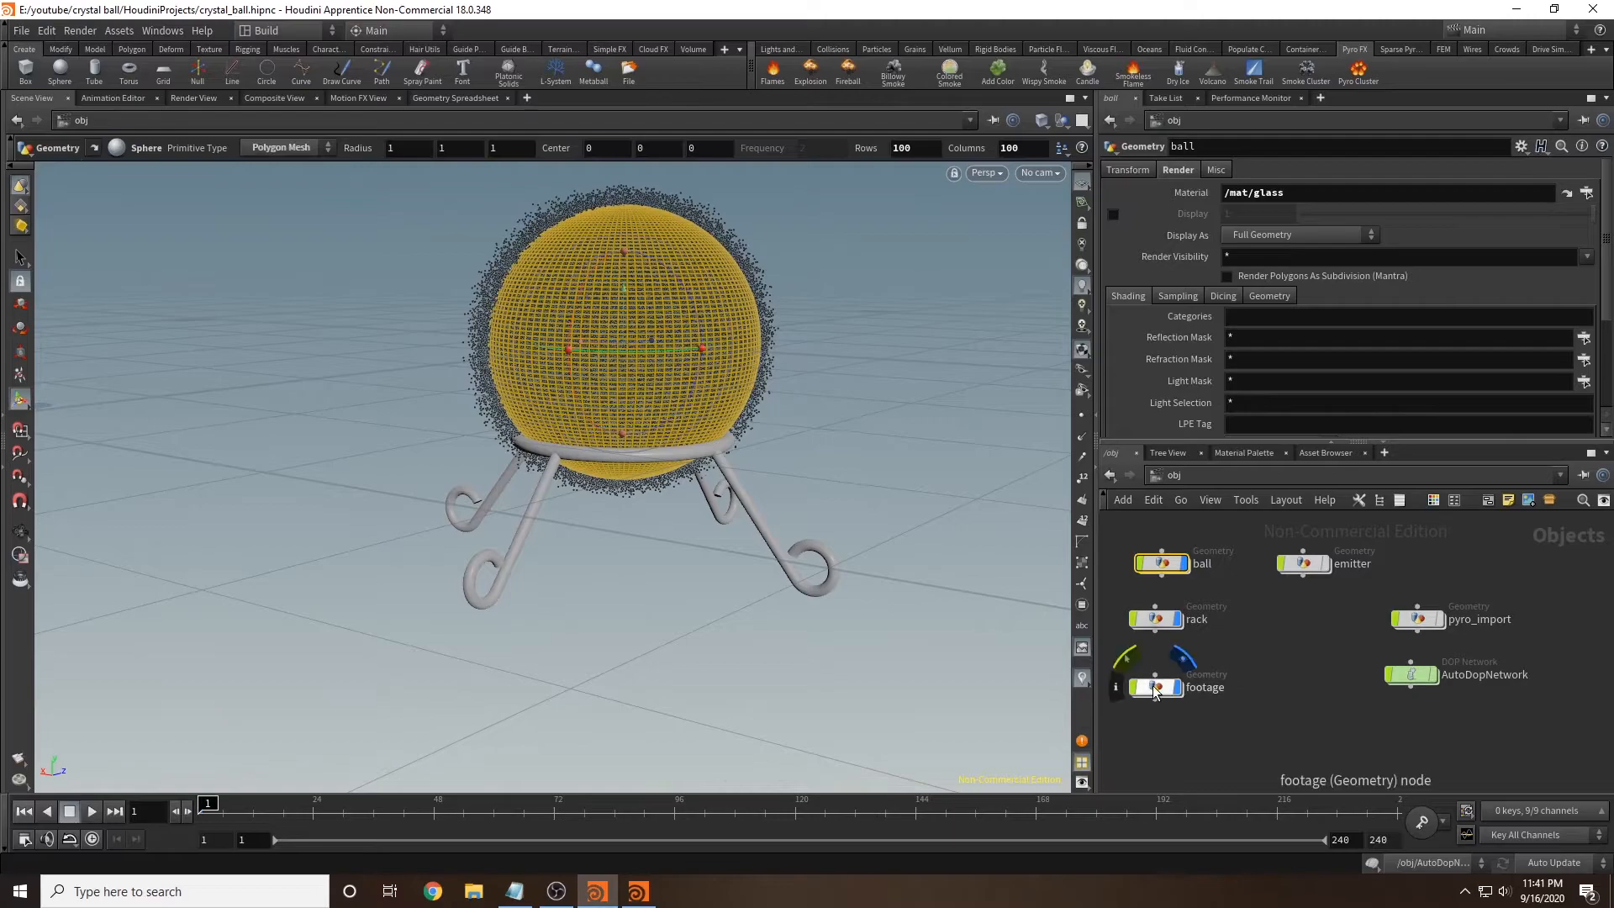
Step: Inside the footage object, set the circle's uniform scale to 0.75 and check the points against the ball
double_click(1155, 686)
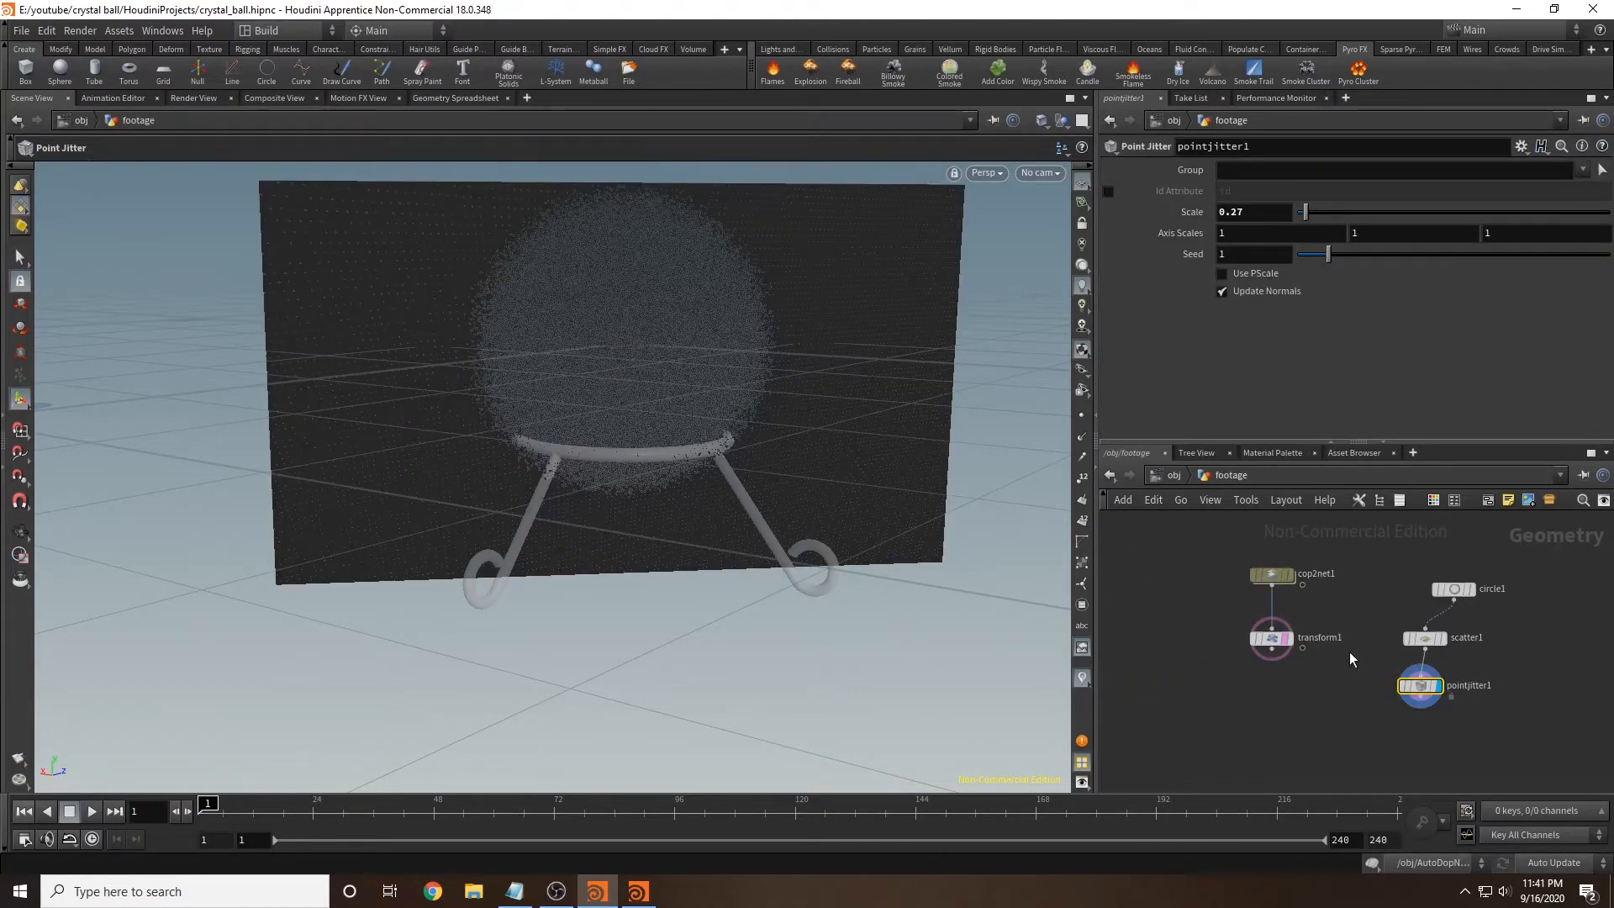
mouse_move(1269, 643)
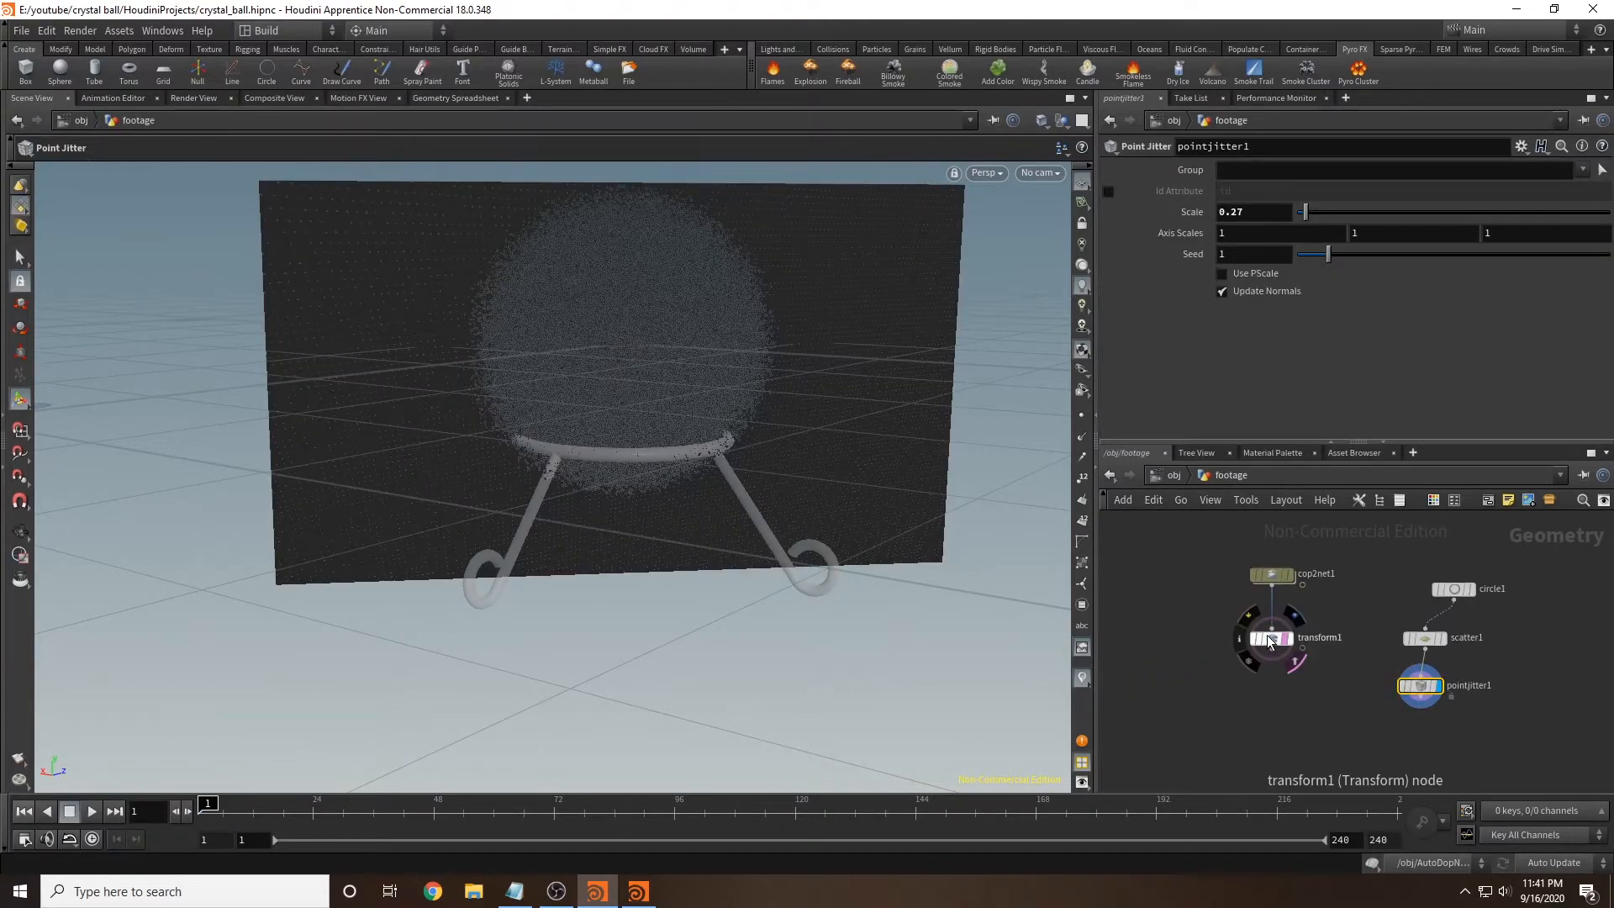
left_click(1453, 589)
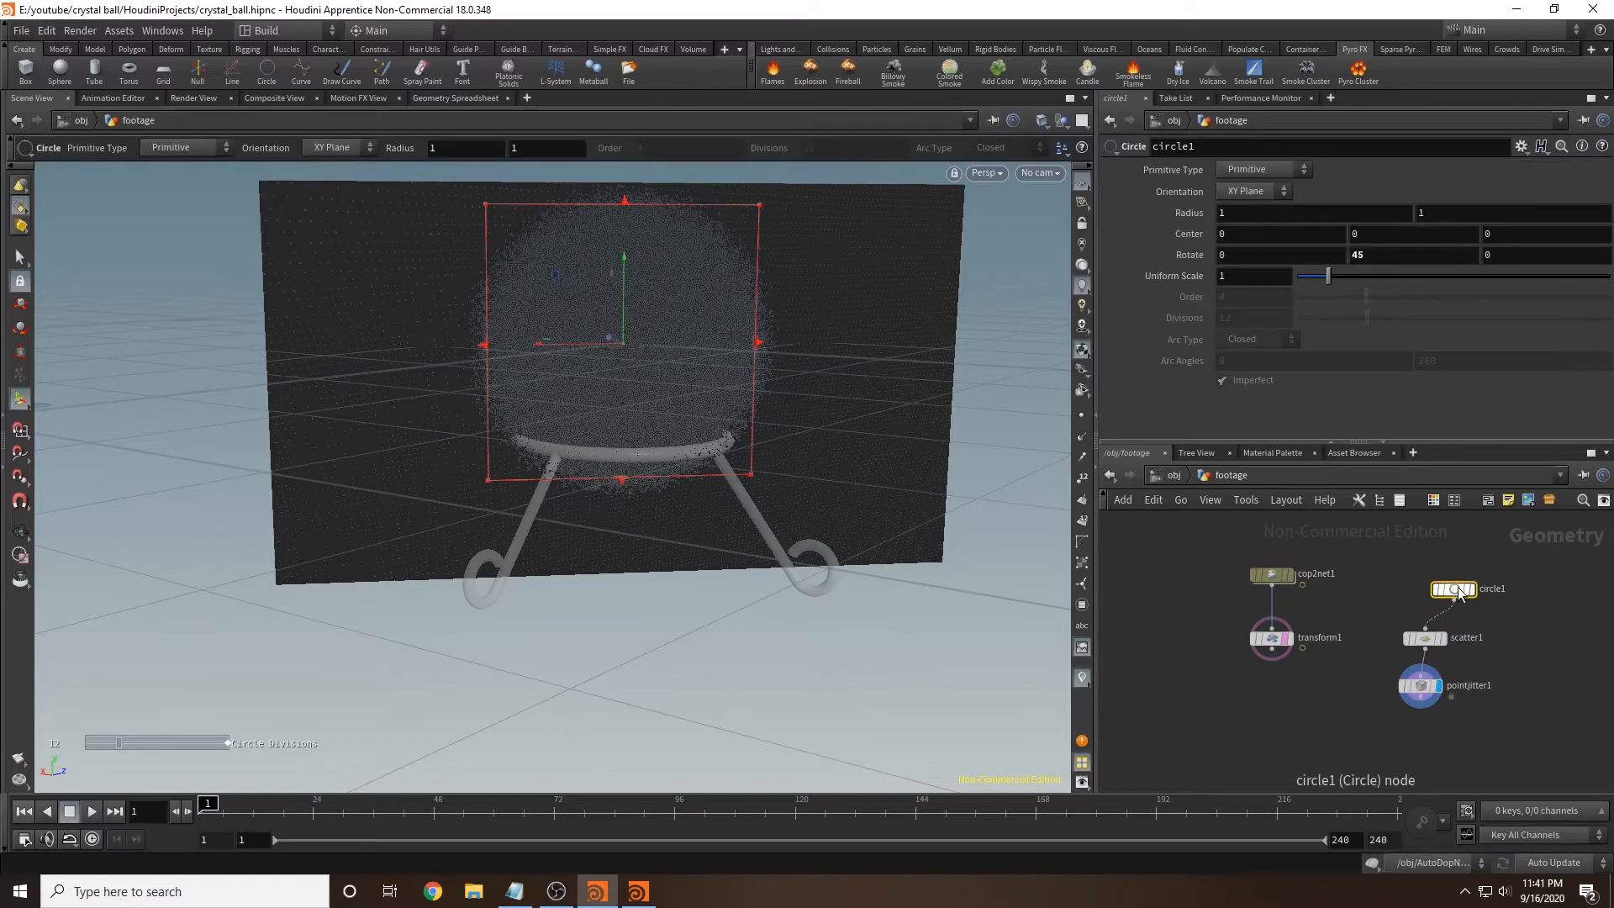
left_click_drag(1324, 274, 1316, 271)
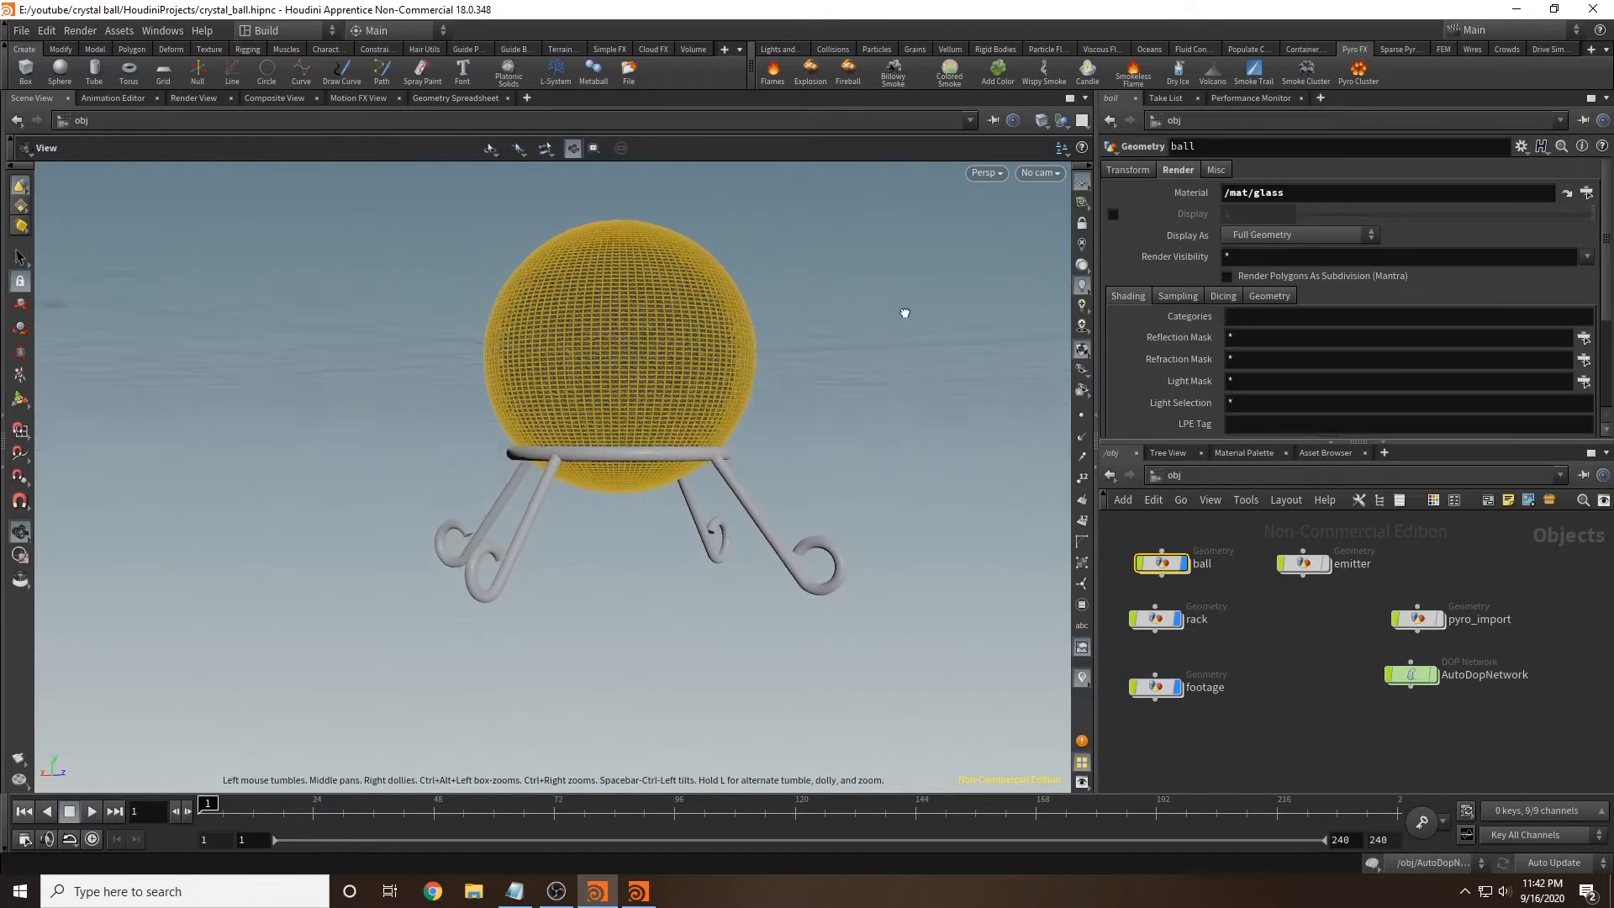
double_click(1157, 688)
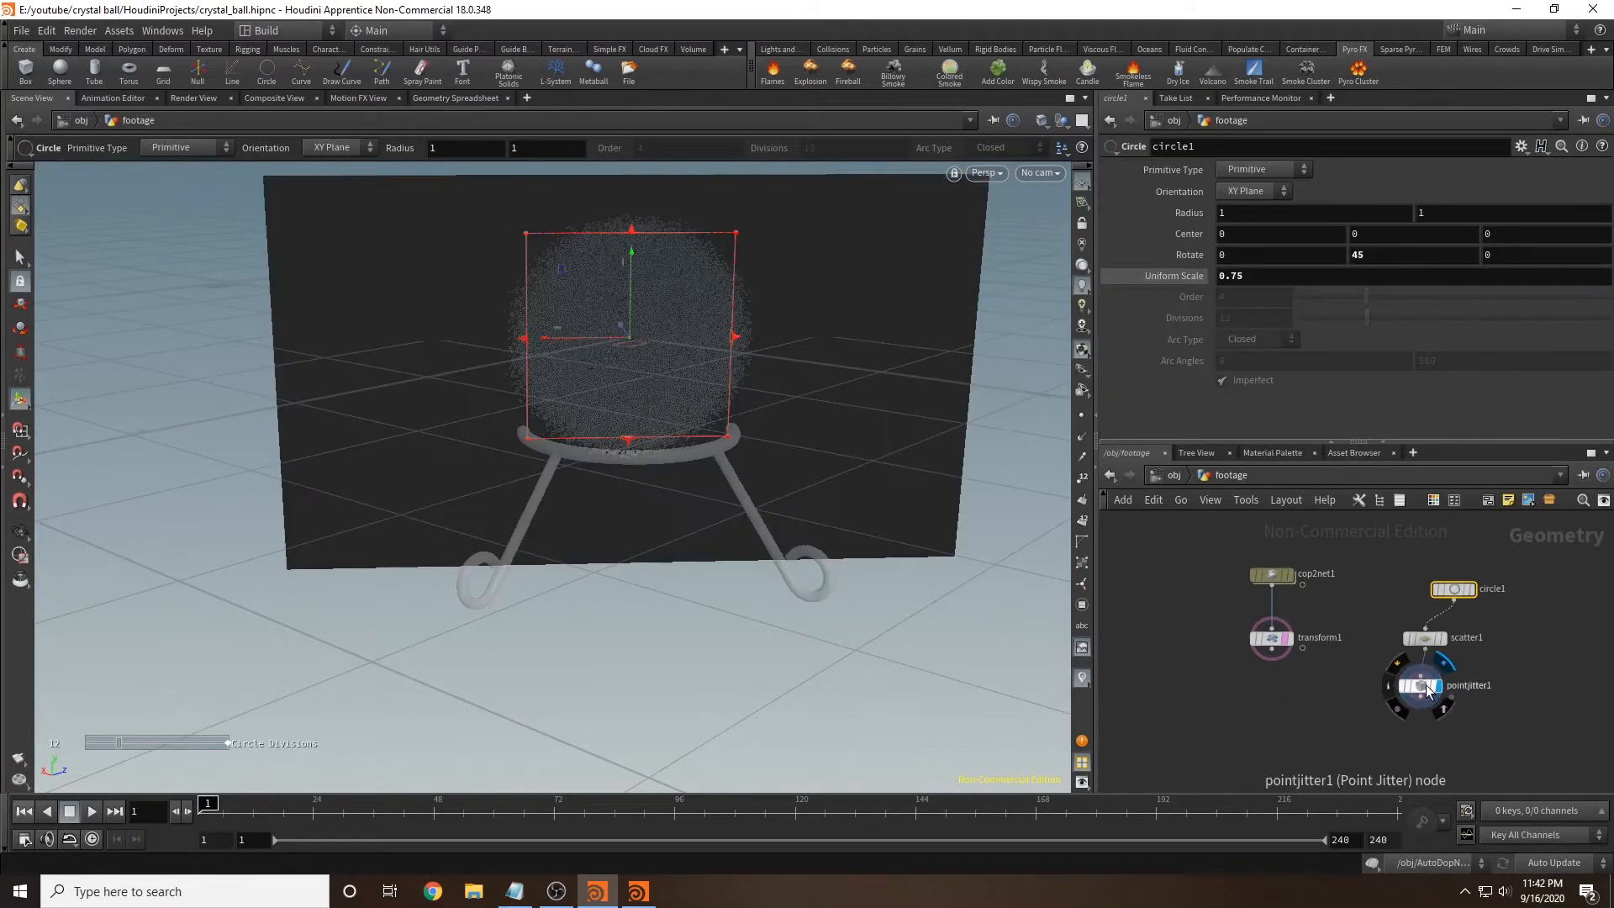
Step: Set the Point Jitter node's Seed to the expression $FF
left_click(1420, 685)
mouse_move(817, 339)
left_mouse_down("alt")
mouse_move(831, 314)
mouse_move(806, 309)
left_mouse_up("alt")
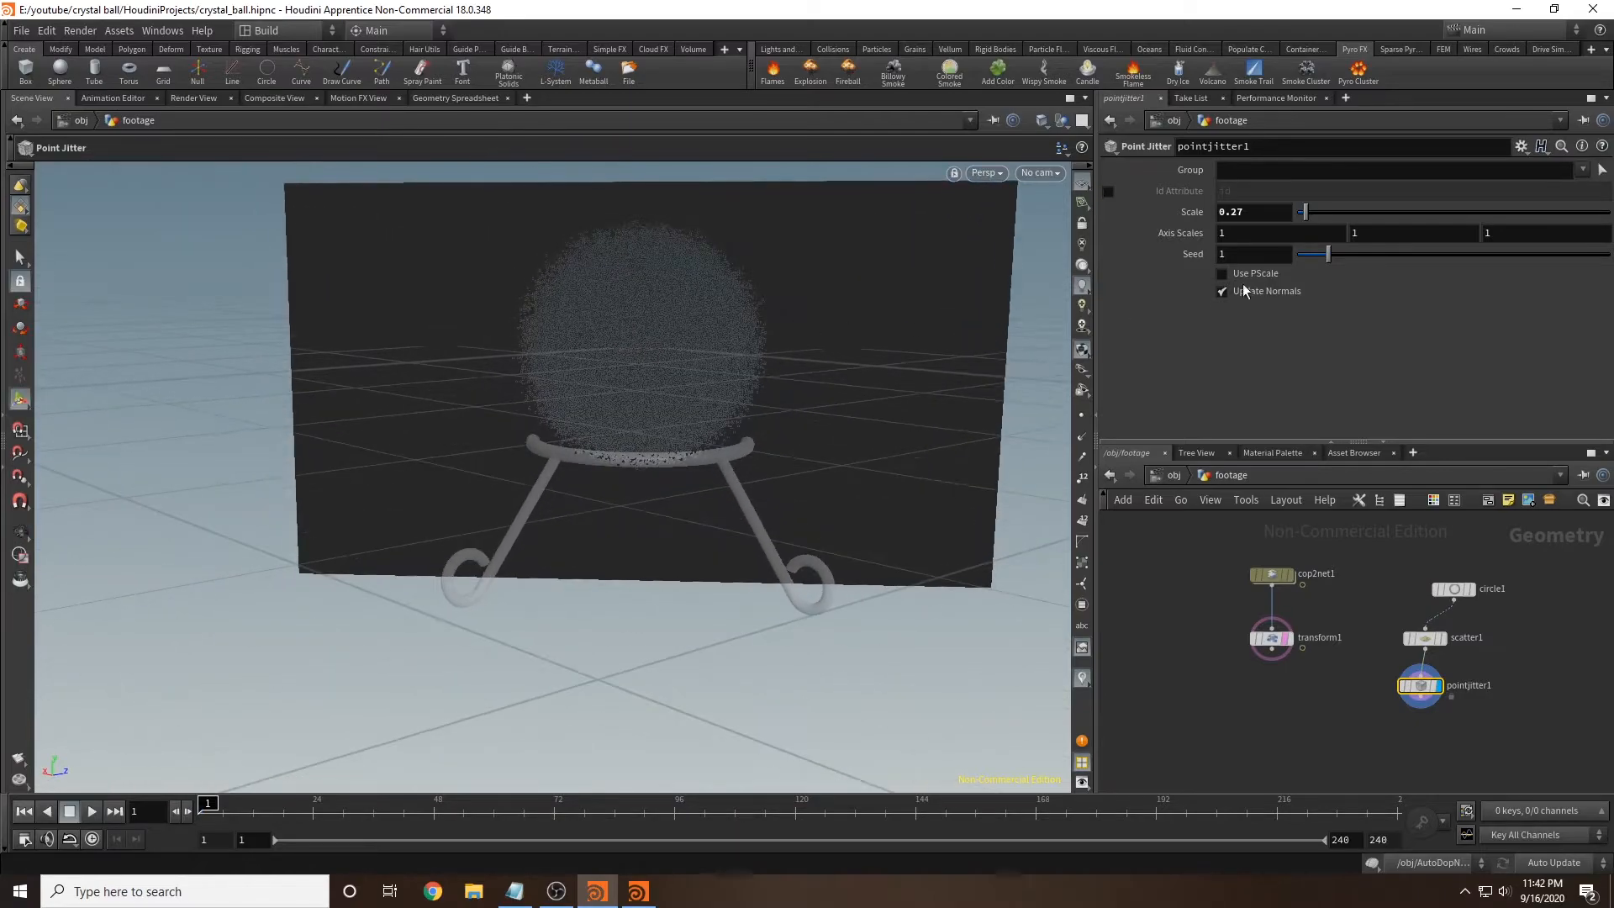
mouse_move(1328, 255)
left_mouse_down()
mouse_move(1434, 257)
mouse_move(1267, 266)
mouse_move(1327, 262)
mouse_move(1300, 262)
left_mouse_up()
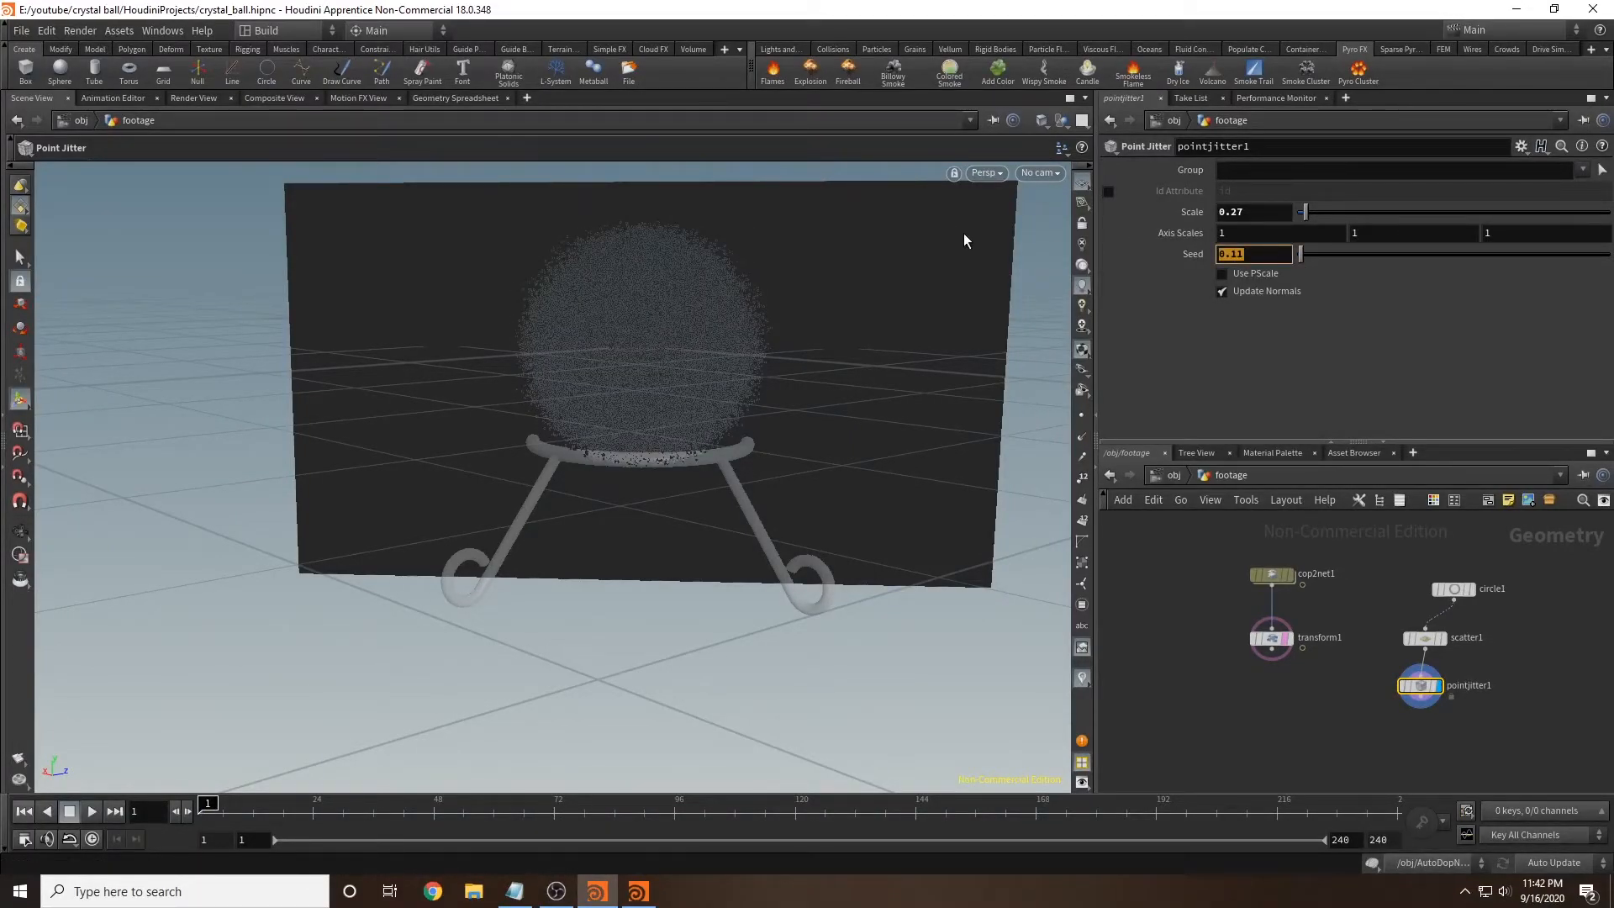
type("$FF")
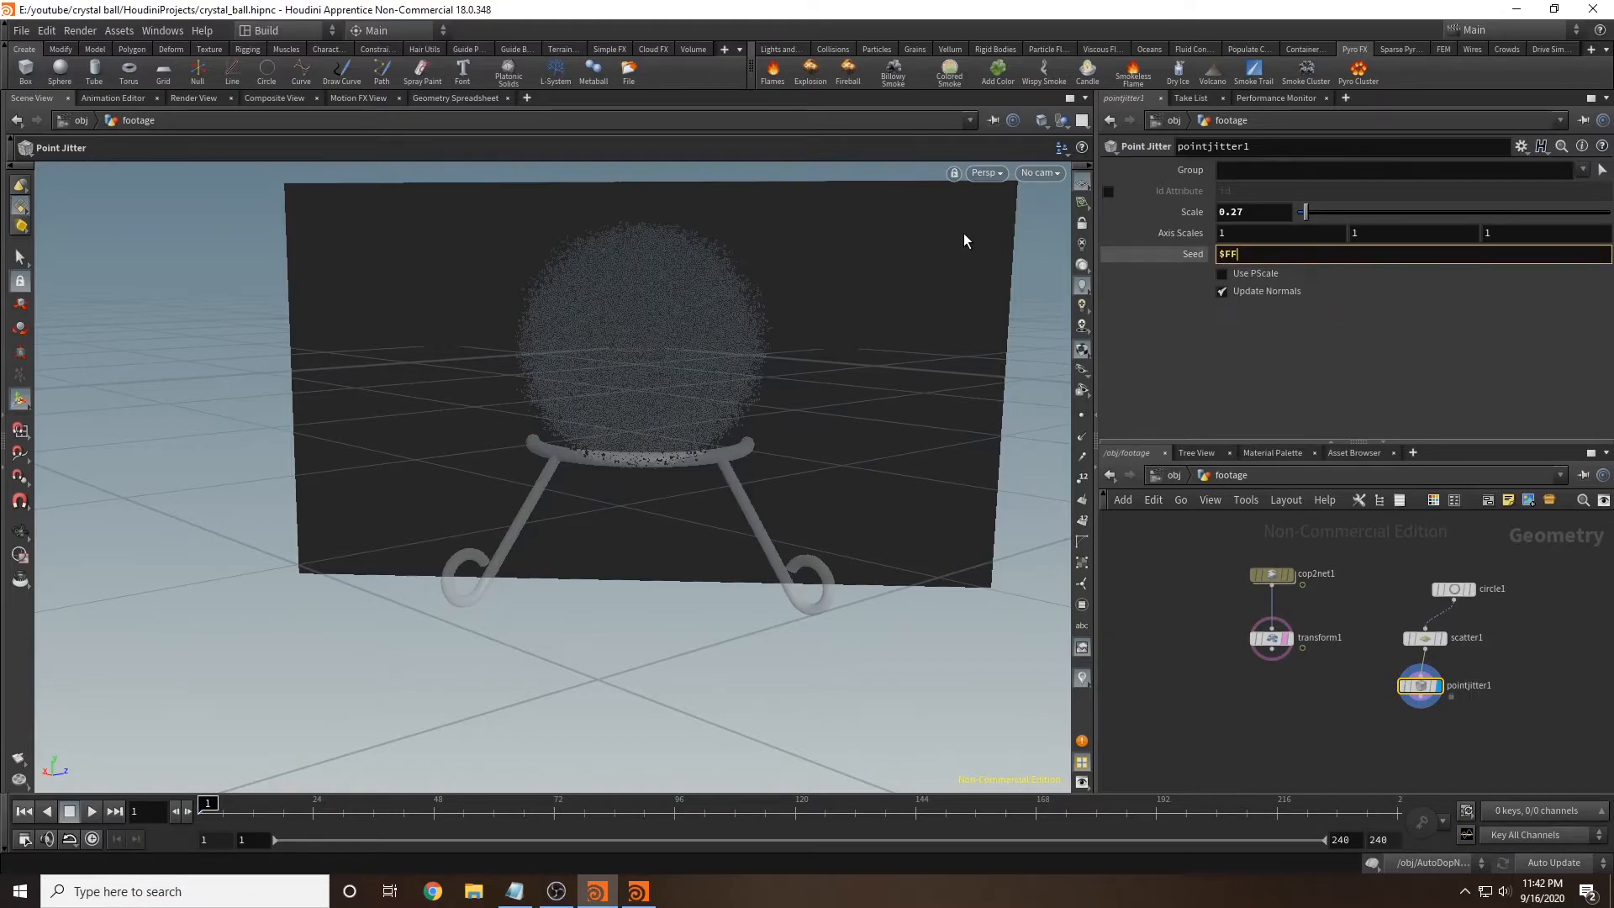
key("Return")
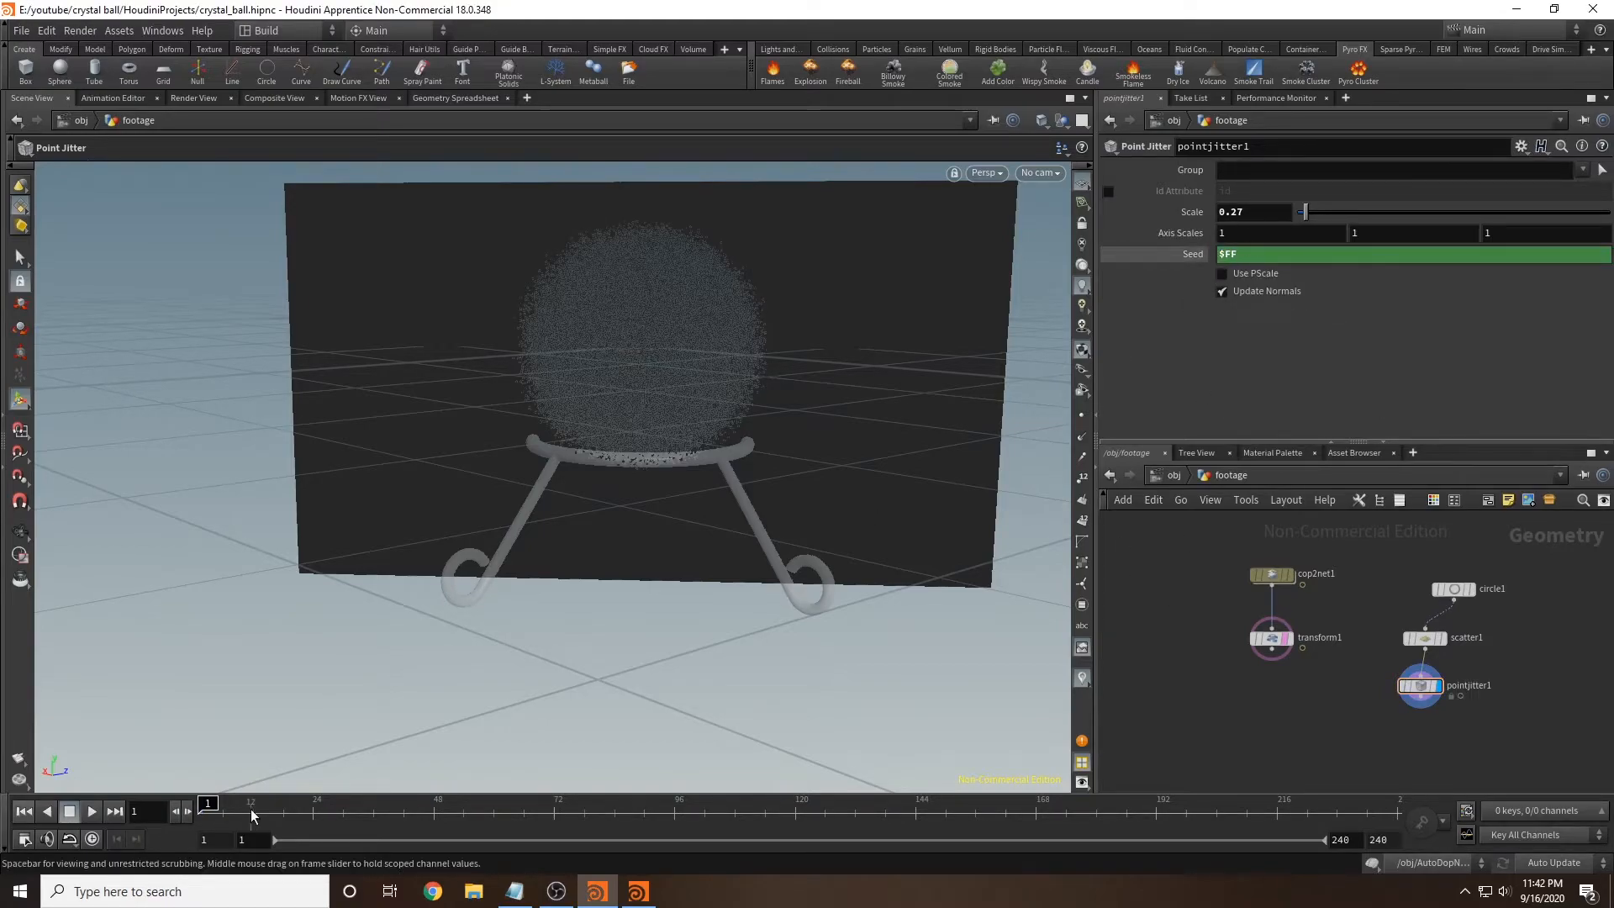
Step: Scrub the timeline from frame 37 to frame 54 to check how the jittered points vary between frames
left_click(377, 816)
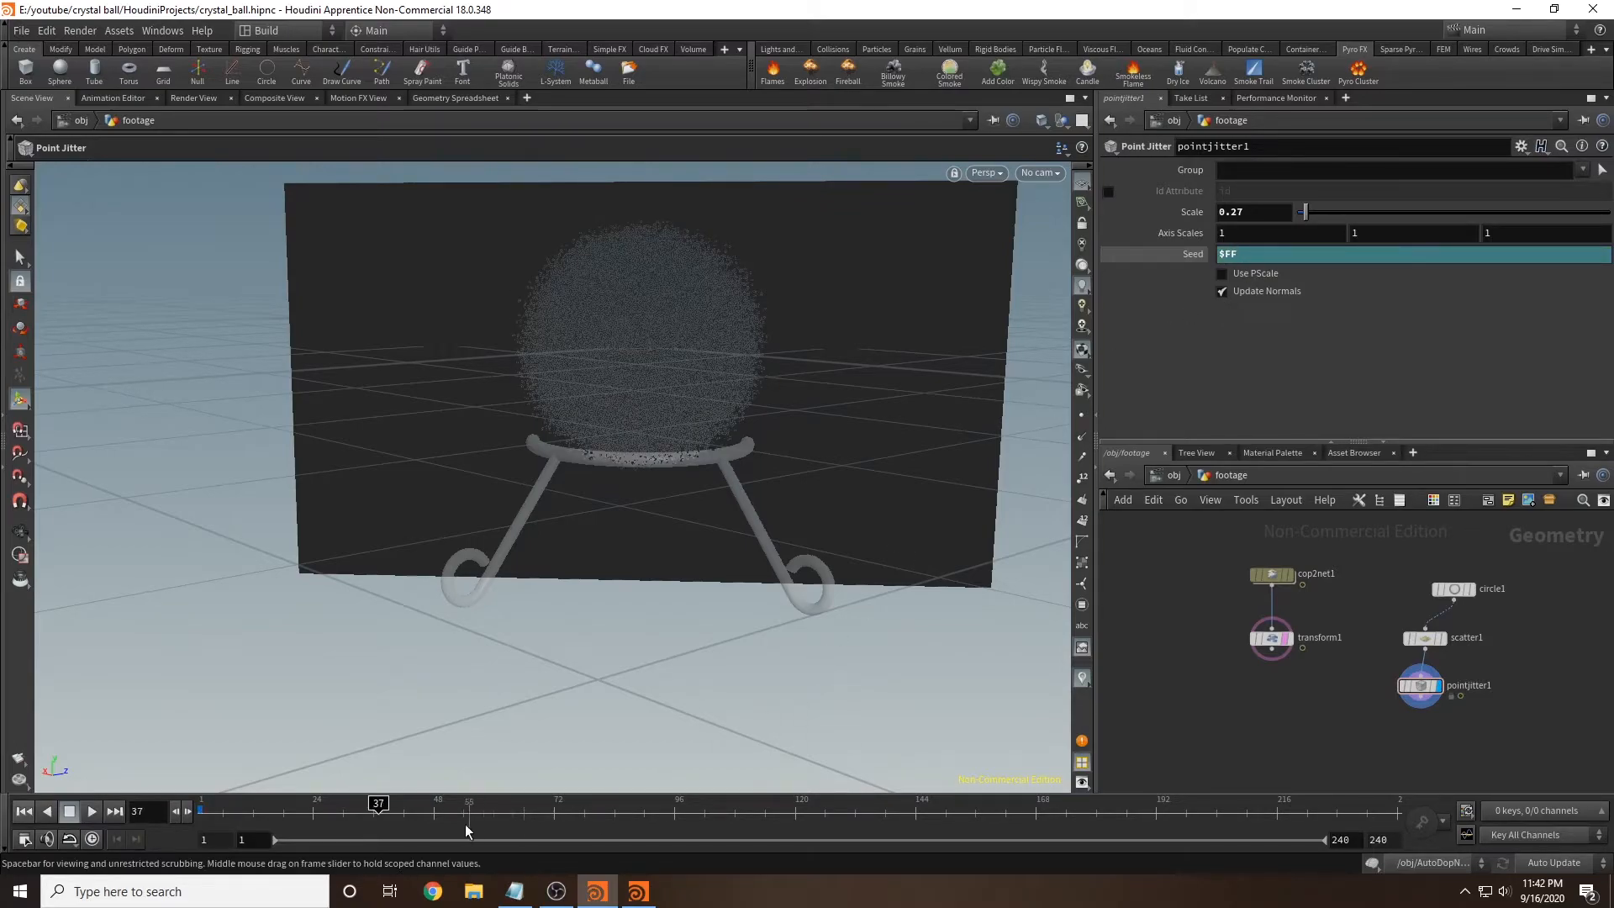
key("Right")
left_click(446, 807)
left_click(461, 807)
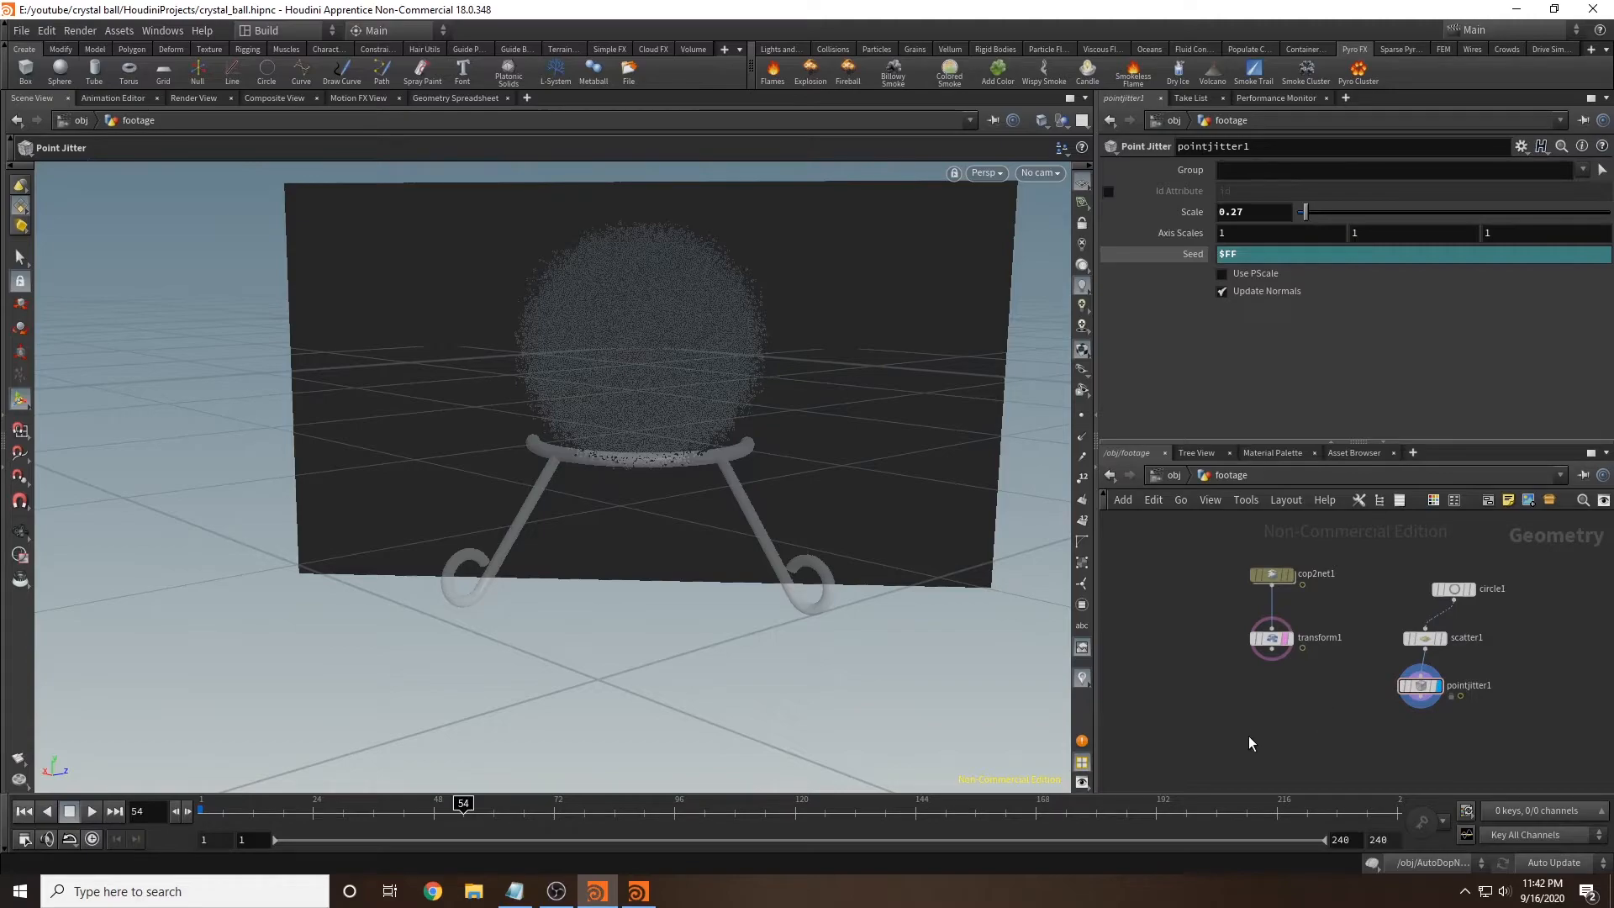
Step: Add a Point Wrangle node below the Point Jitter, wire the jitter into it, and display it
middle_click_drag(1431, 741, 1343, 697)
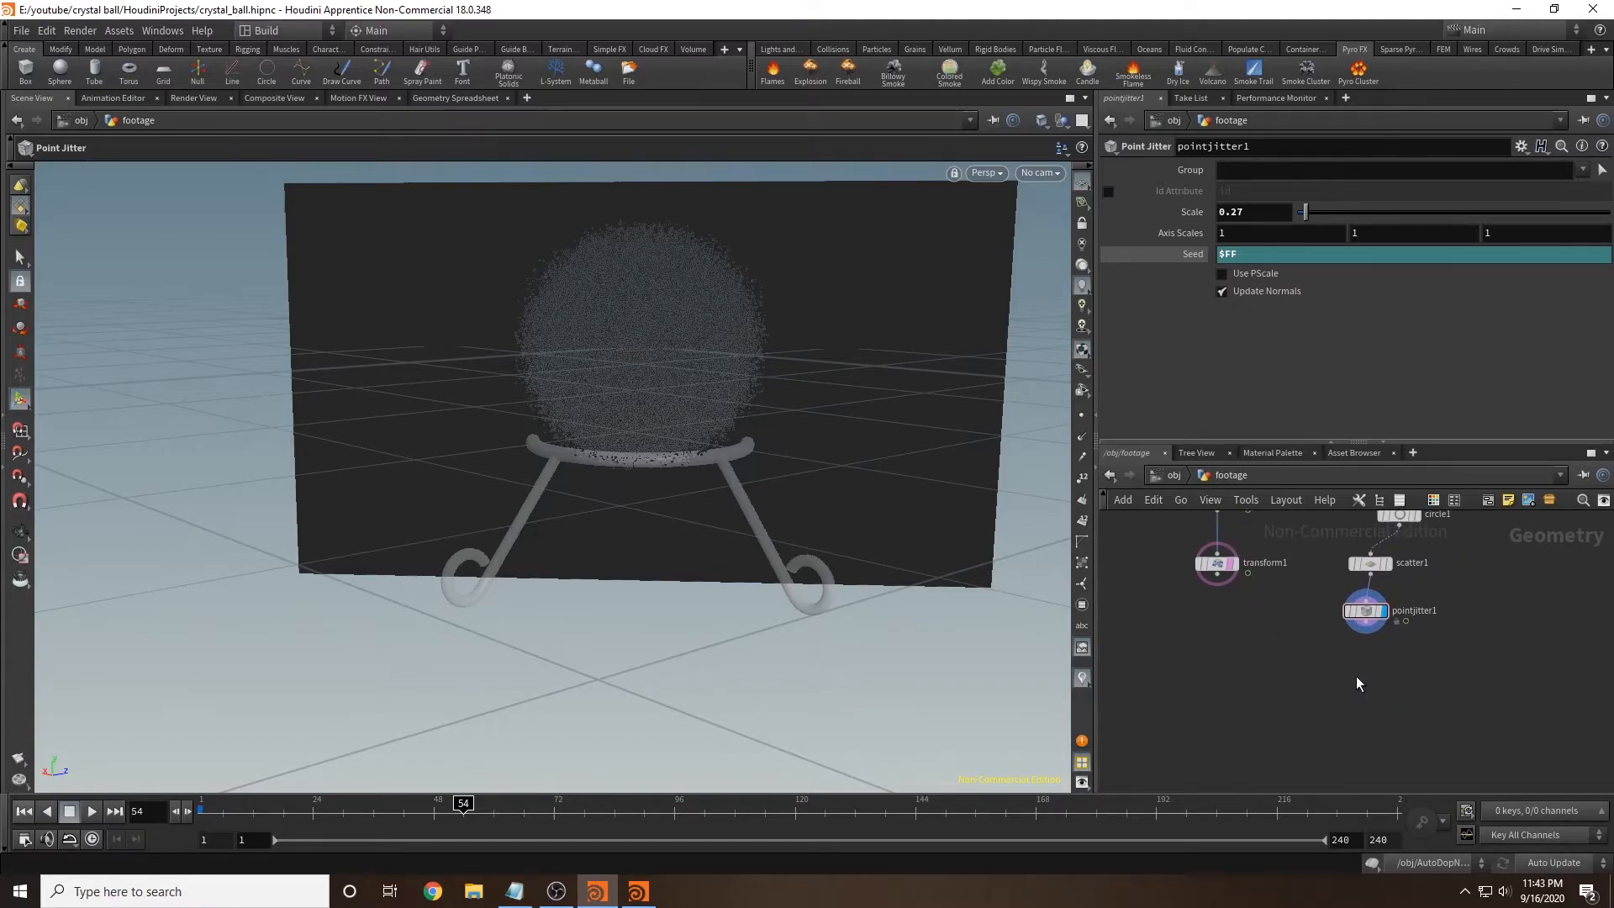
key("Escape")
left_click_drag(875, 432, 753, 375)
mouse_move(546, 313)
left_mouse_down()
mouse_move(807, 335)
mouse_move(549, 316)
left_mouse_up()
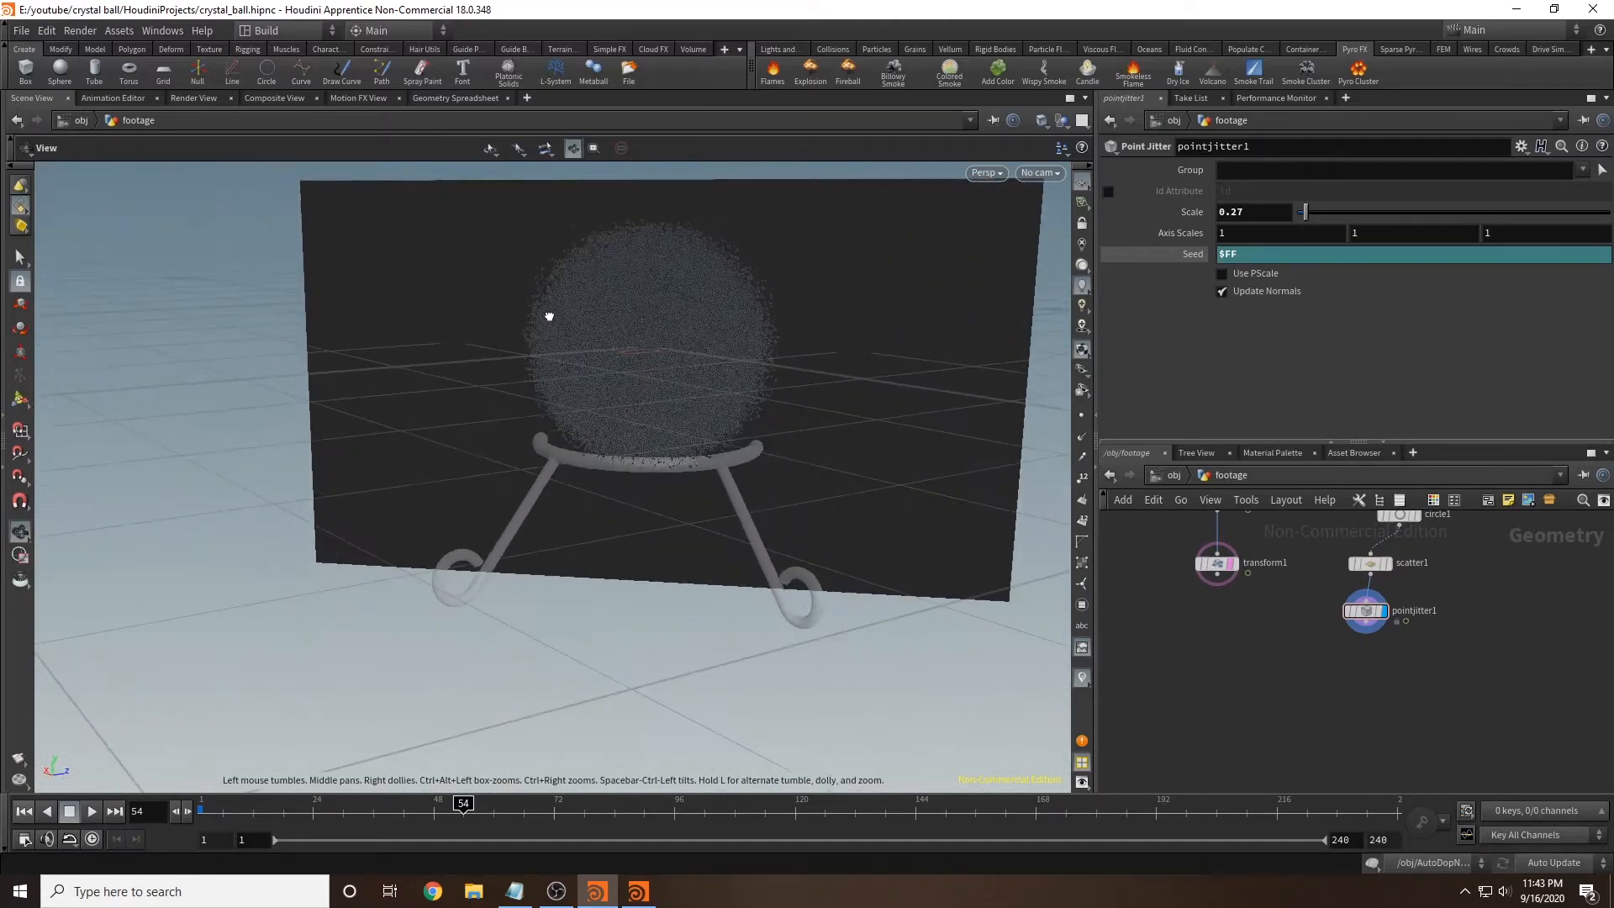
key("Return")
key("Tab")
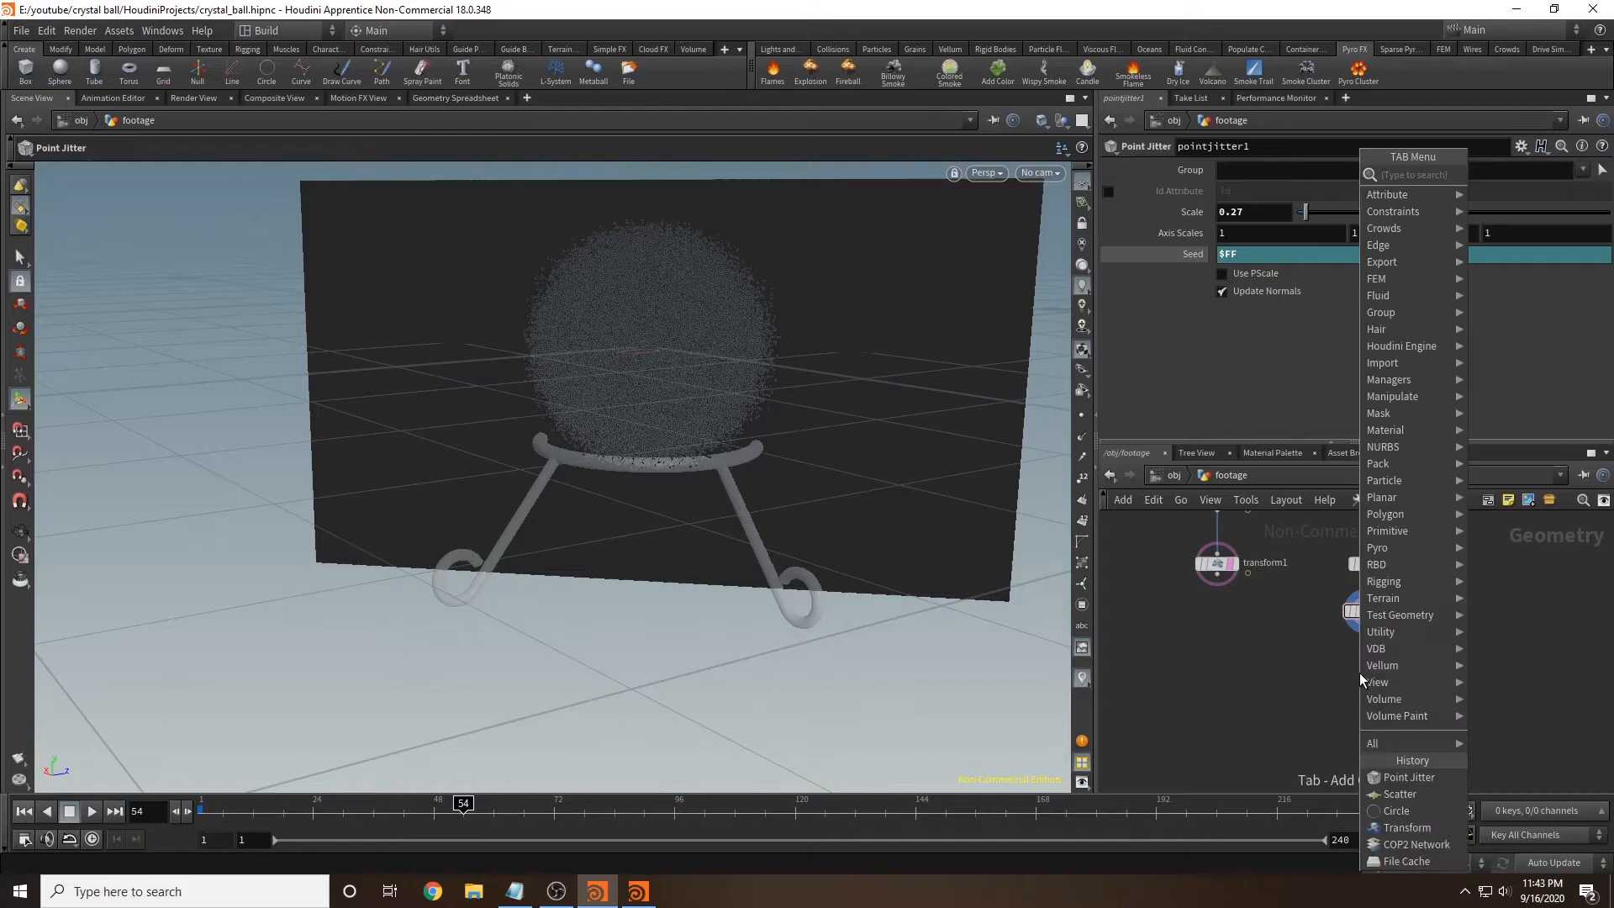
type("point wrangl")
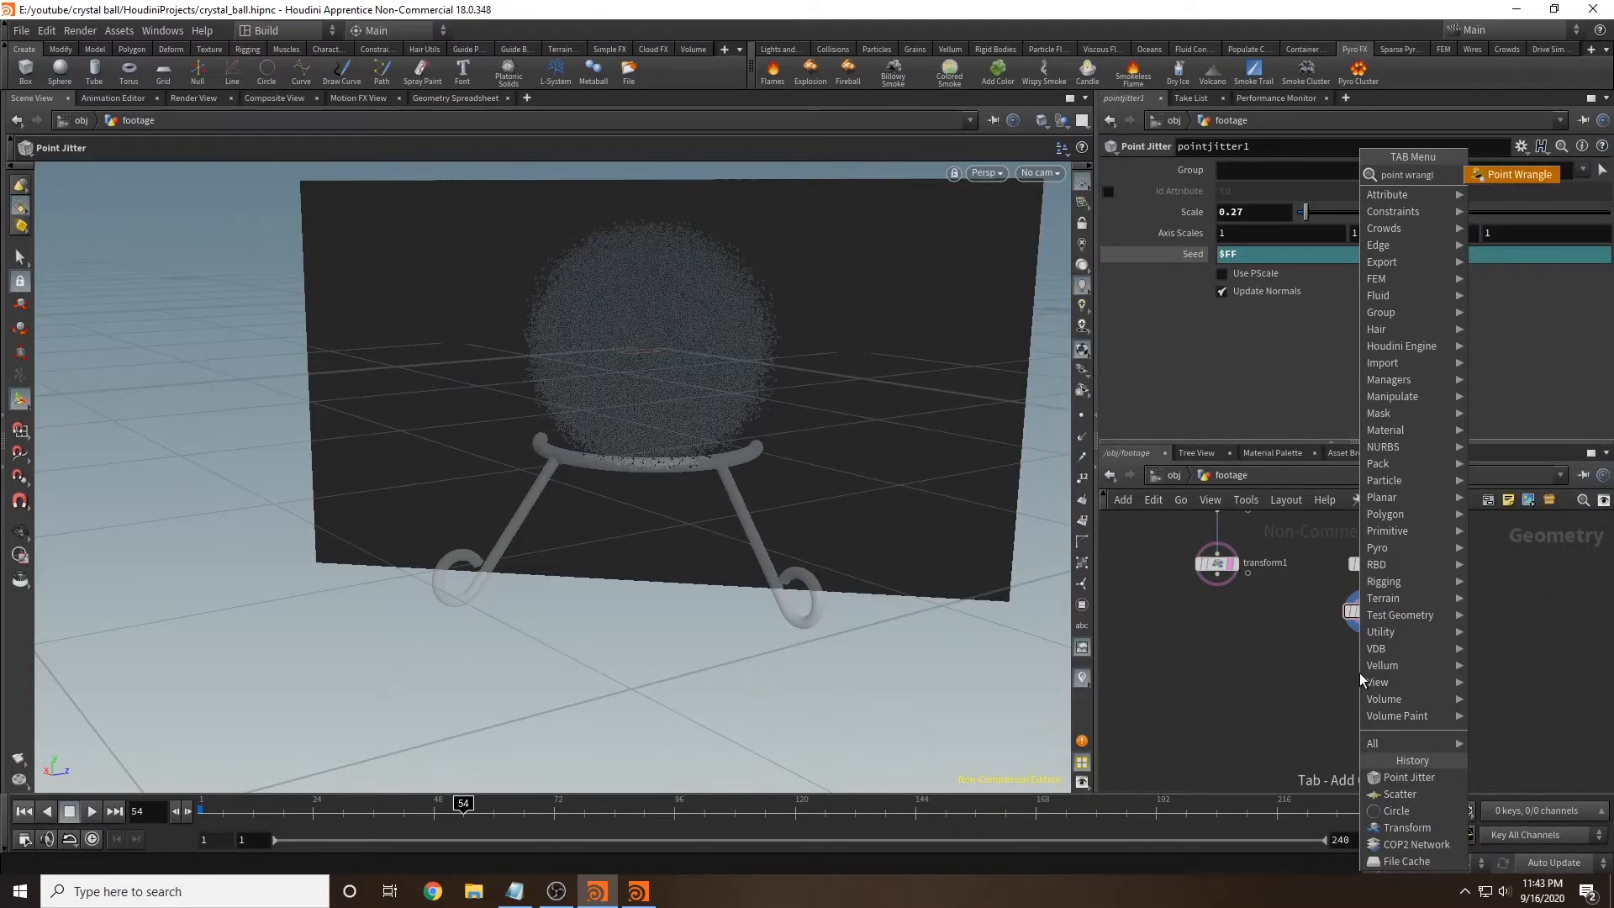
key("Return")
left_click(1353, 664)
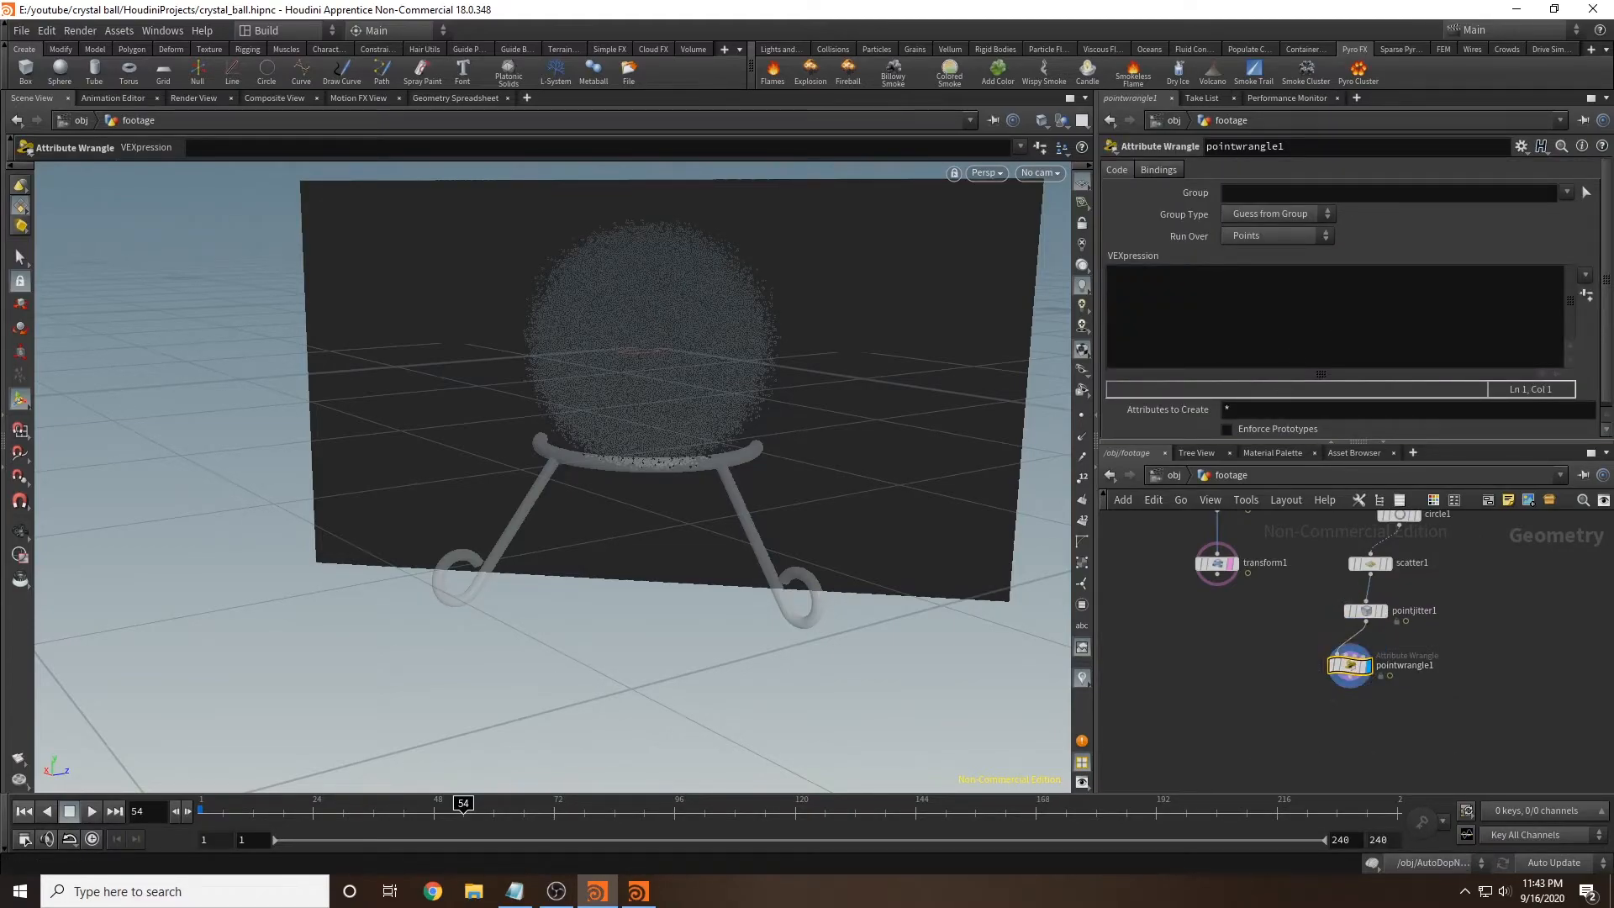
left_click(1208, 278)
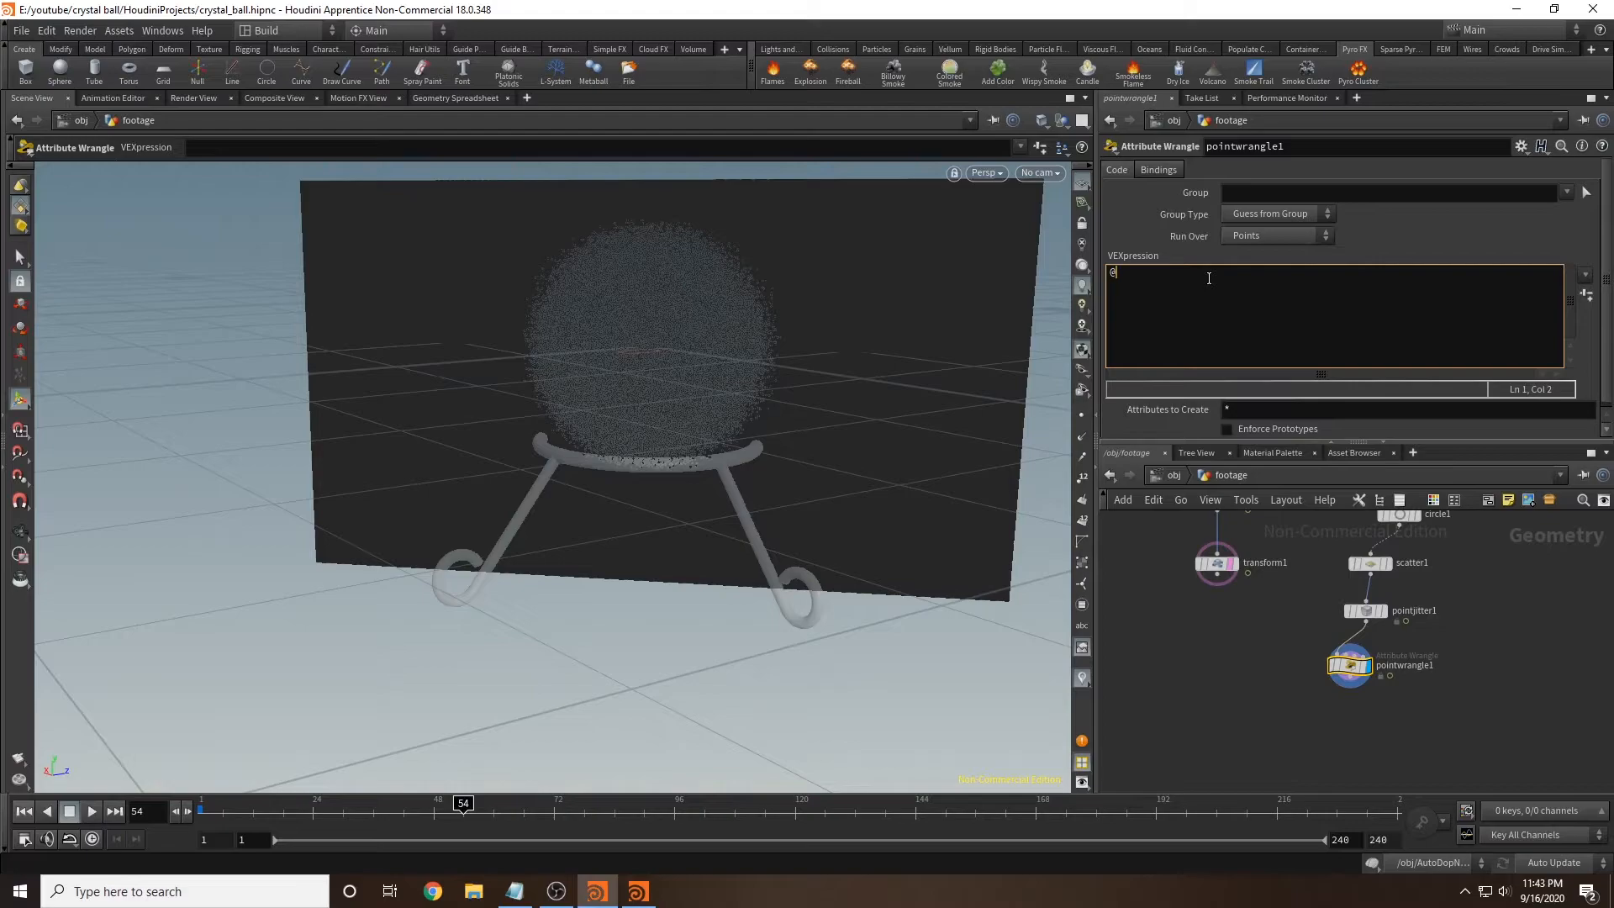
type("@pscale = 0.2;")
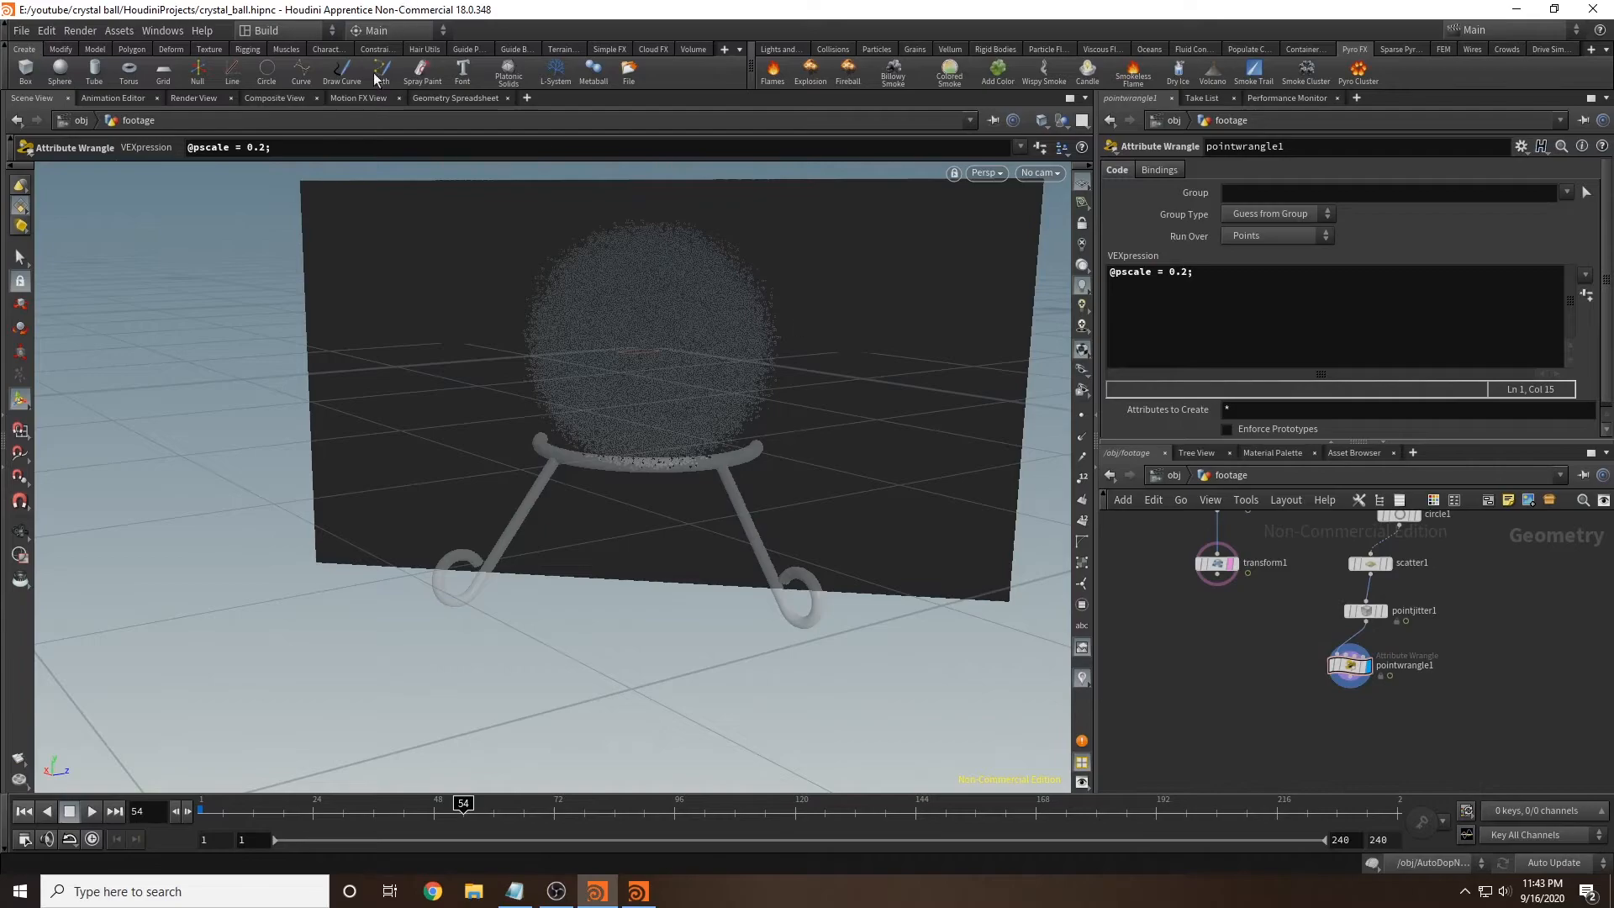
left_click(21, 30)
left_click(143, 111)
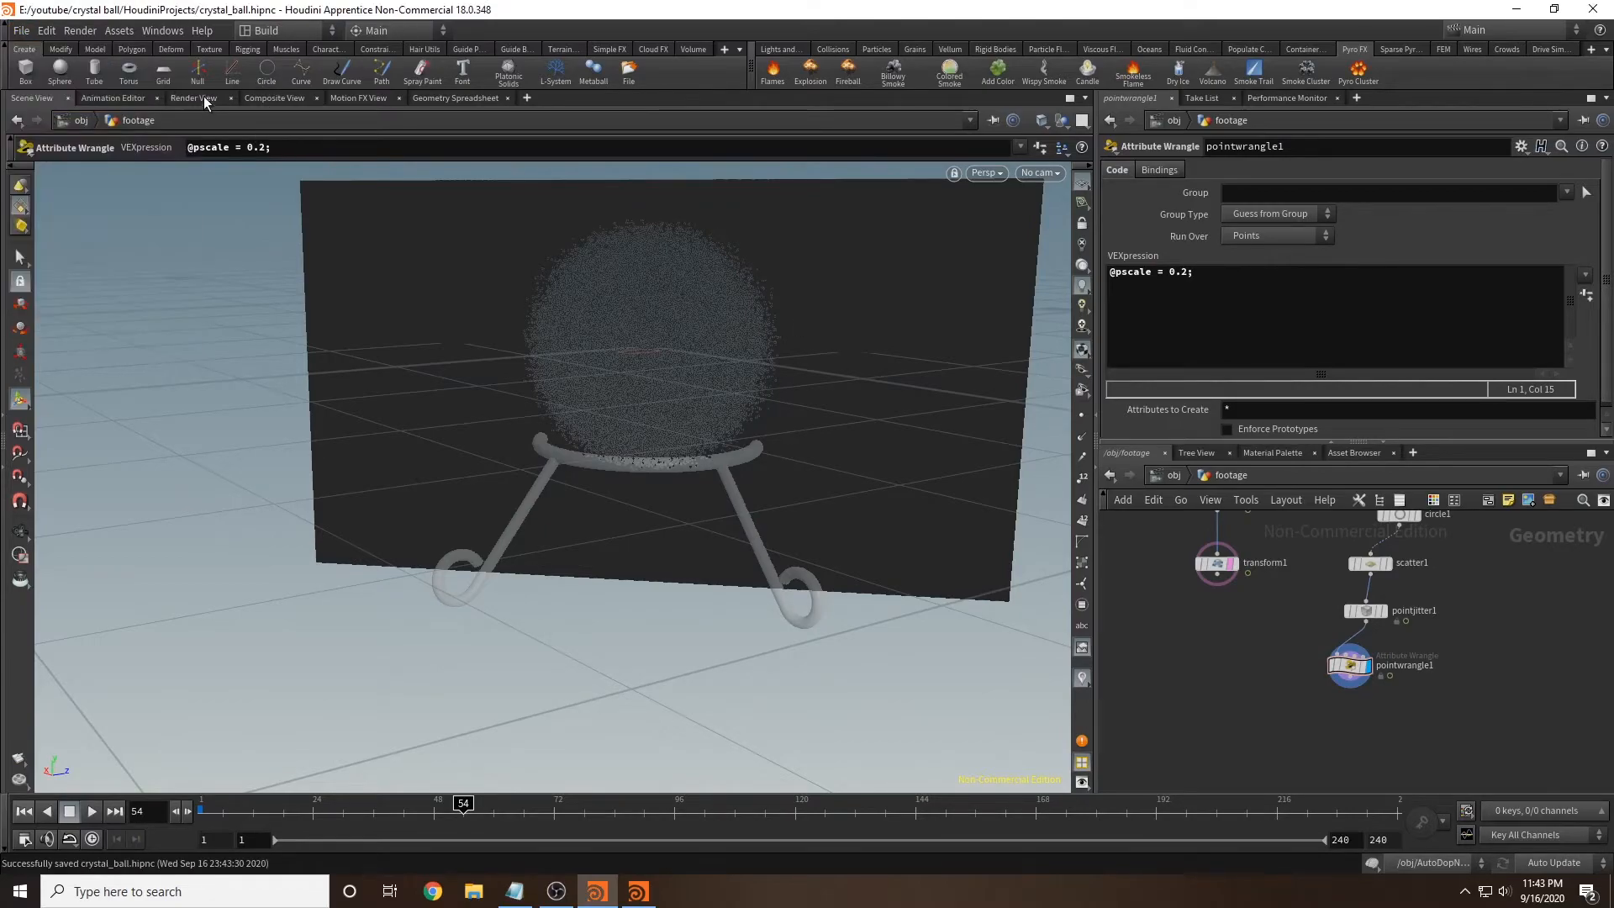
left_click(193, 98)
left_click(47, 120)
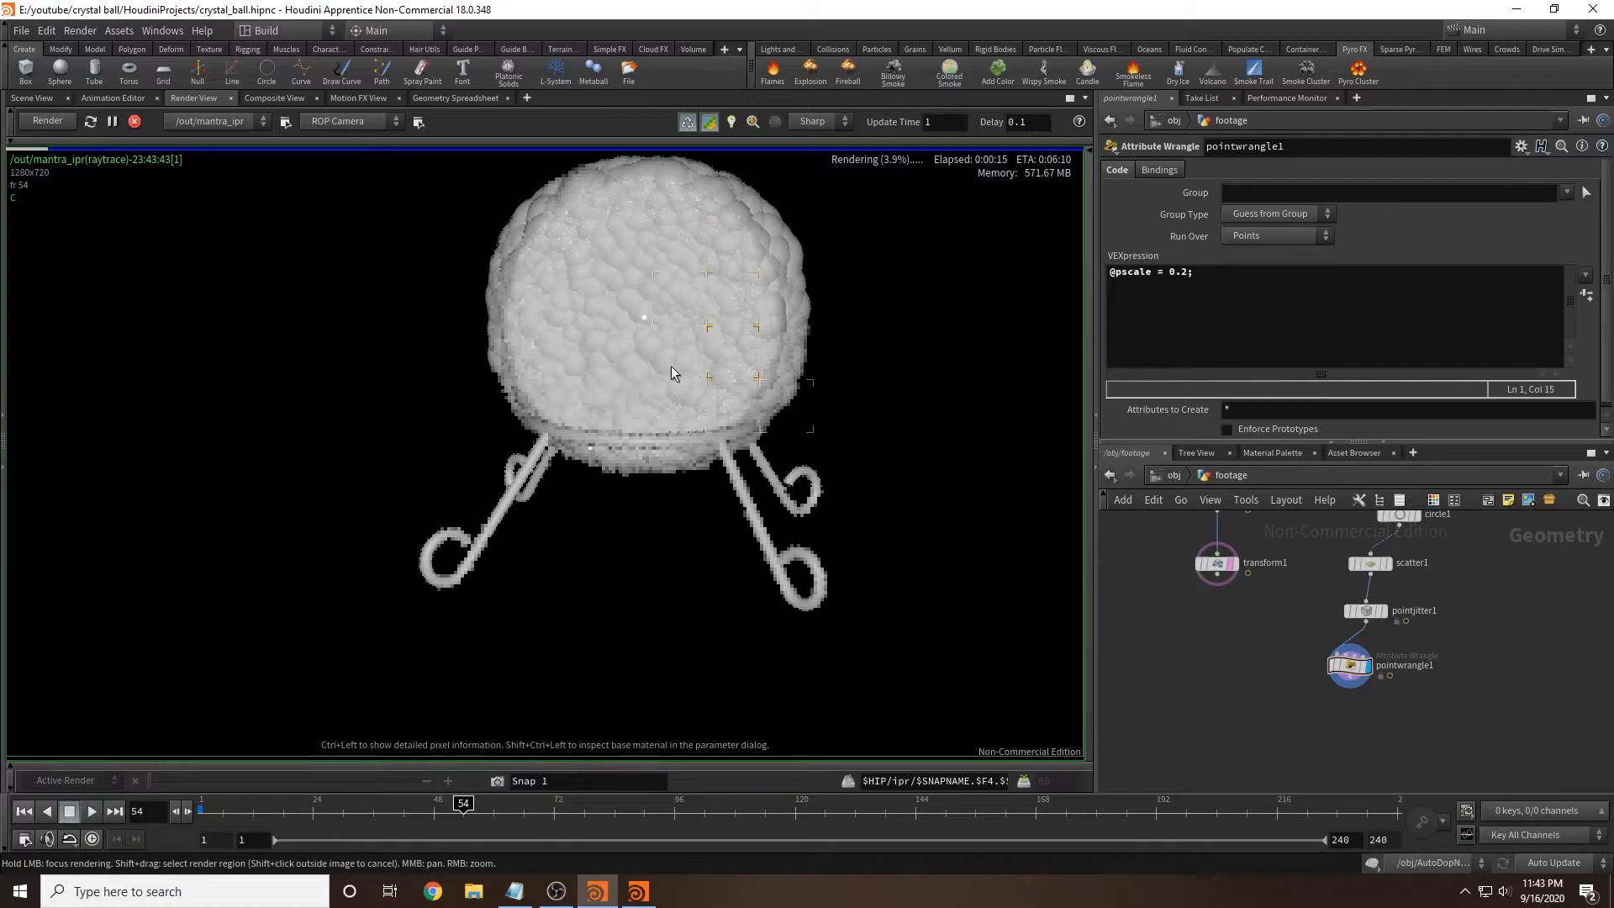
left_click(1182, 273)
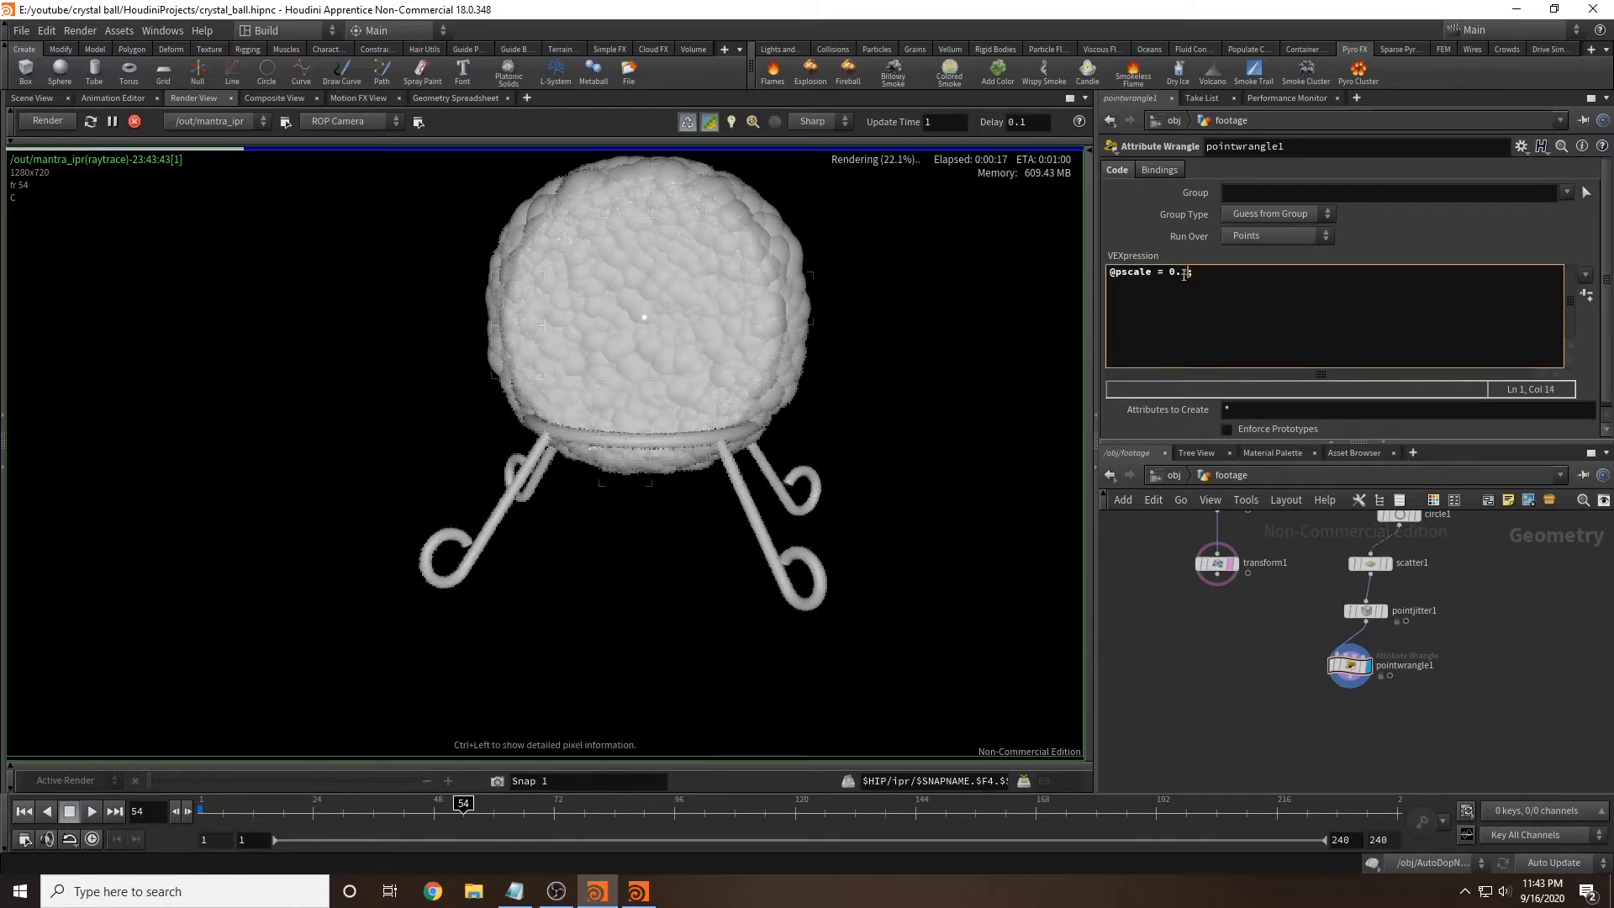
type("02;")
left_click(1217, 663)
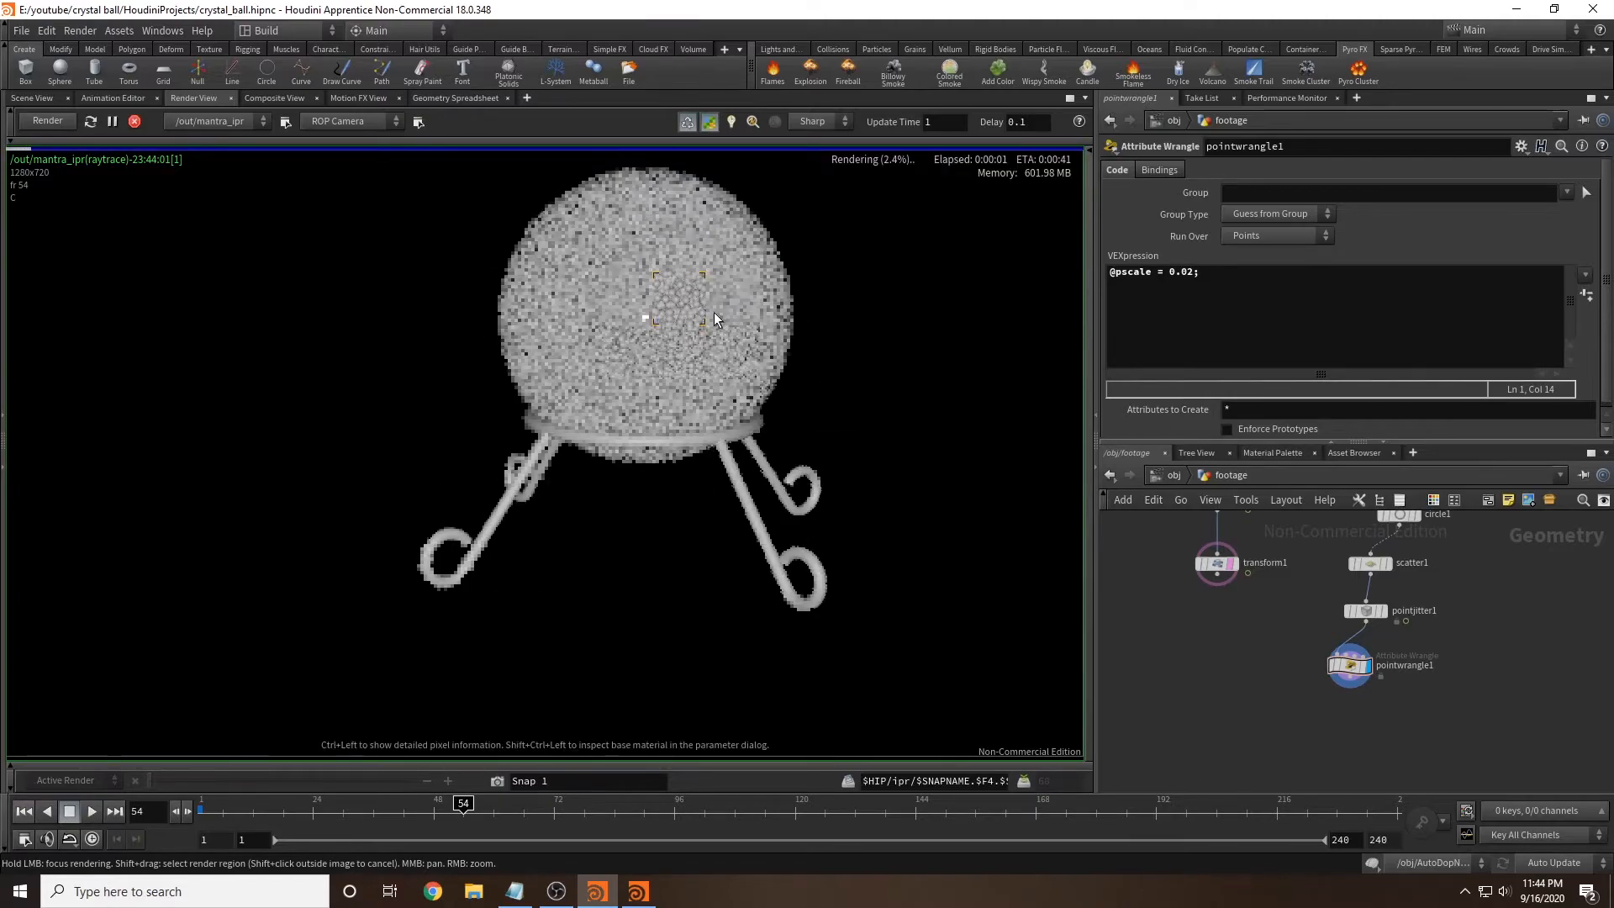
left_click(1195, 271)
type("1")
left_click(1214, 654)
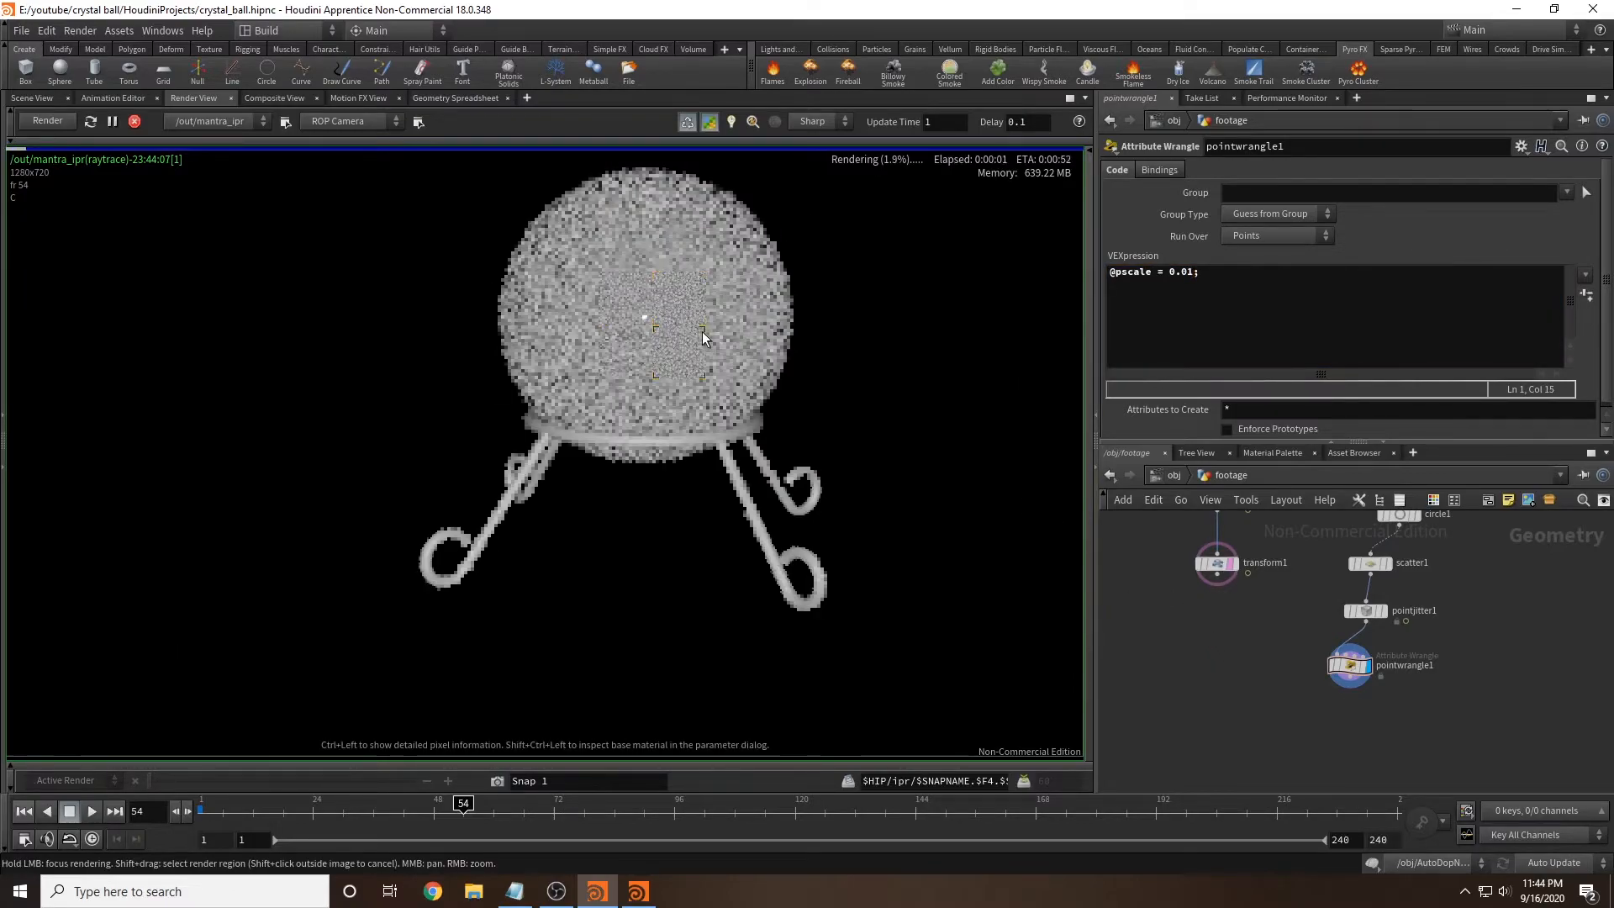
left_click_drag(1193, 272, 1186, 272)
type("02")
left_click_drag(664, 318, 566, 248)
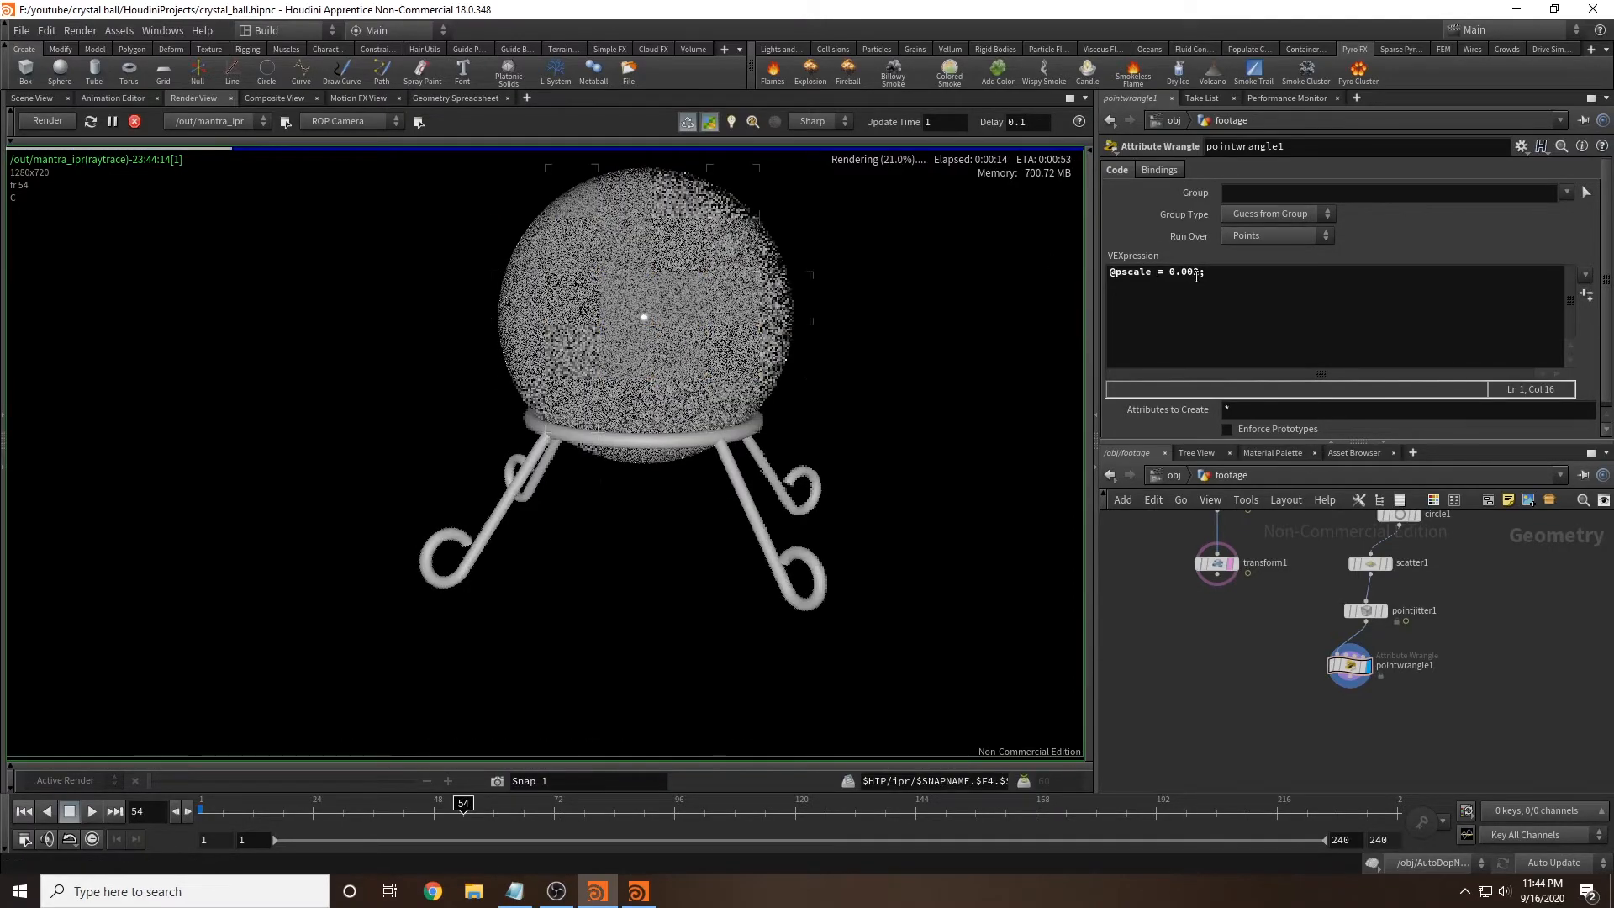
left_click(1200, 273)
key("BackSpace")
type("1")
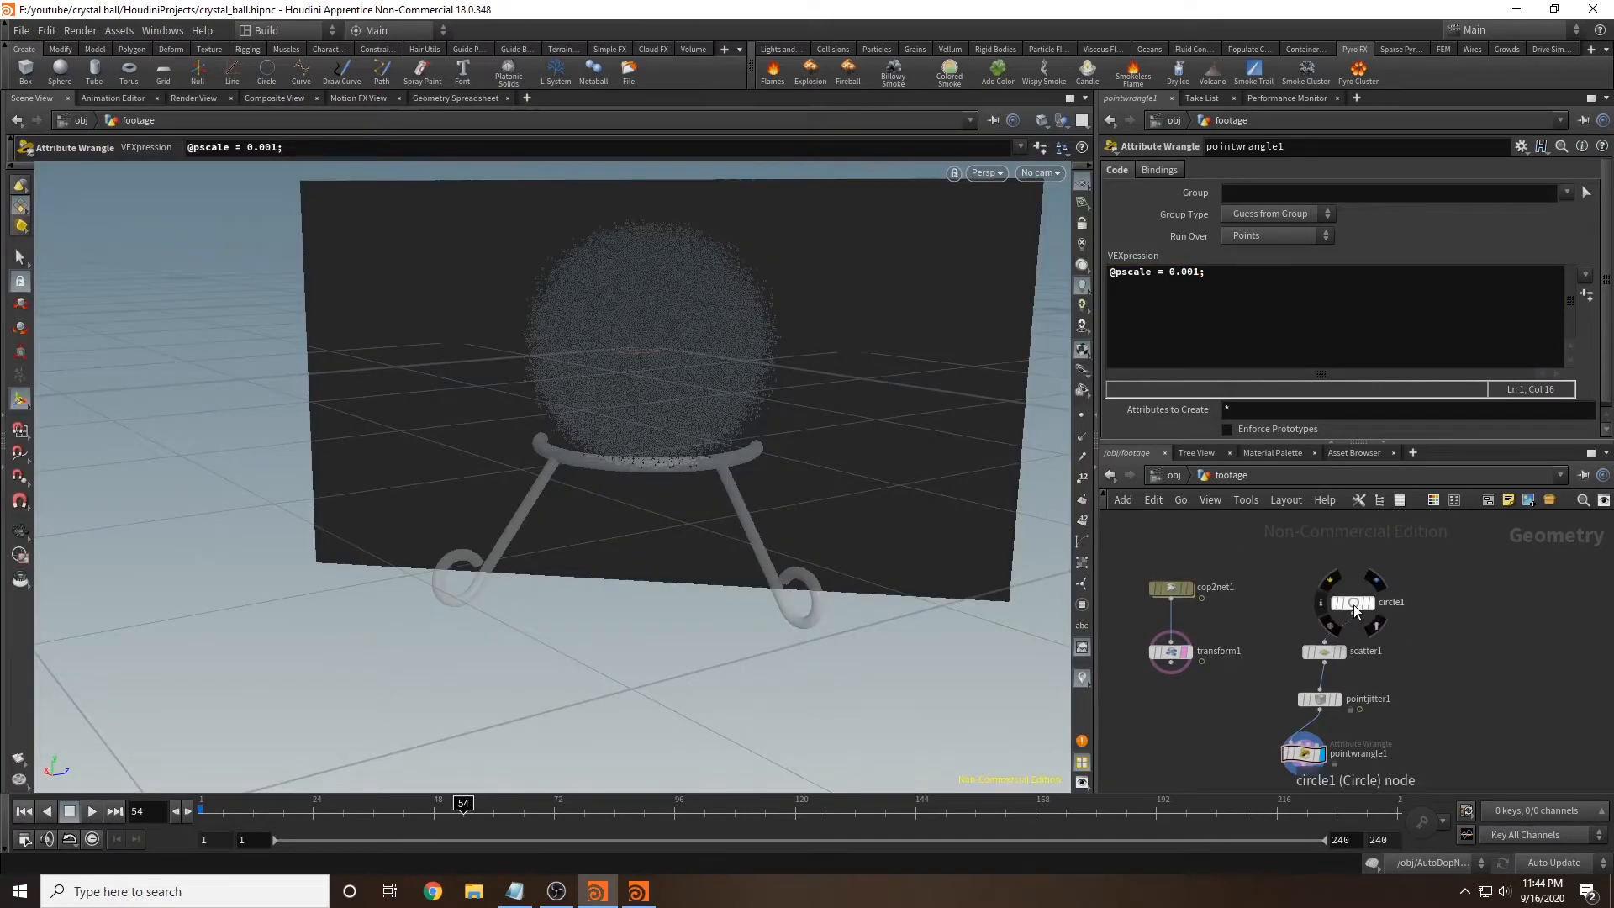
Step: Set circle1's uniform scale to 0.7 to shrink the point cloud
left_click(1353, 603)
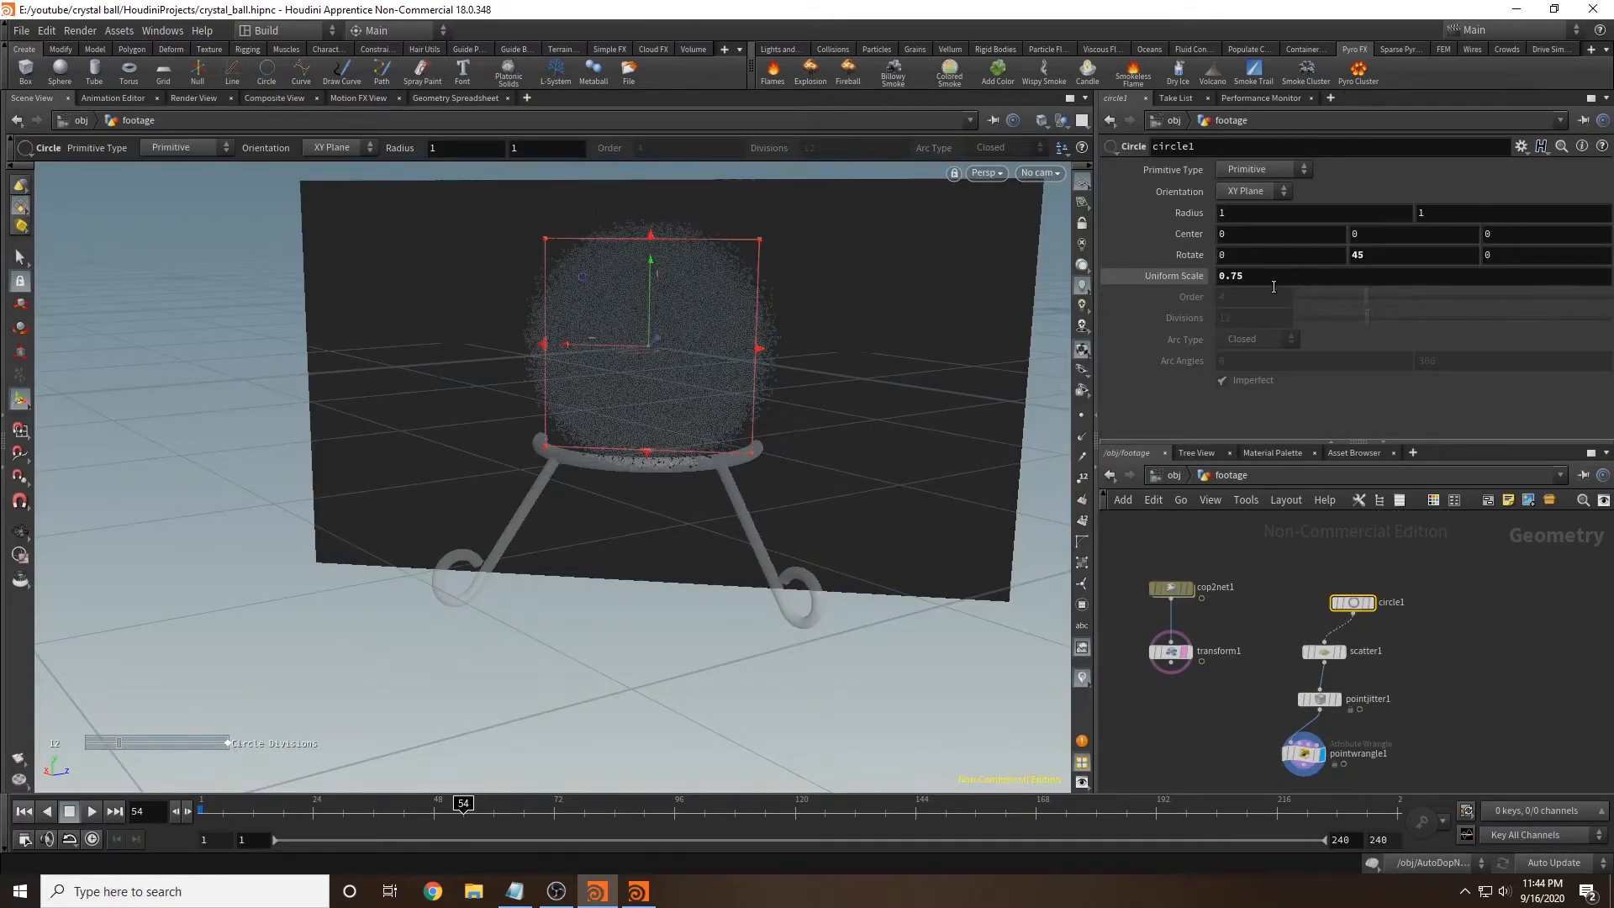
left_click_drag(1231, 286, 1232, 286)
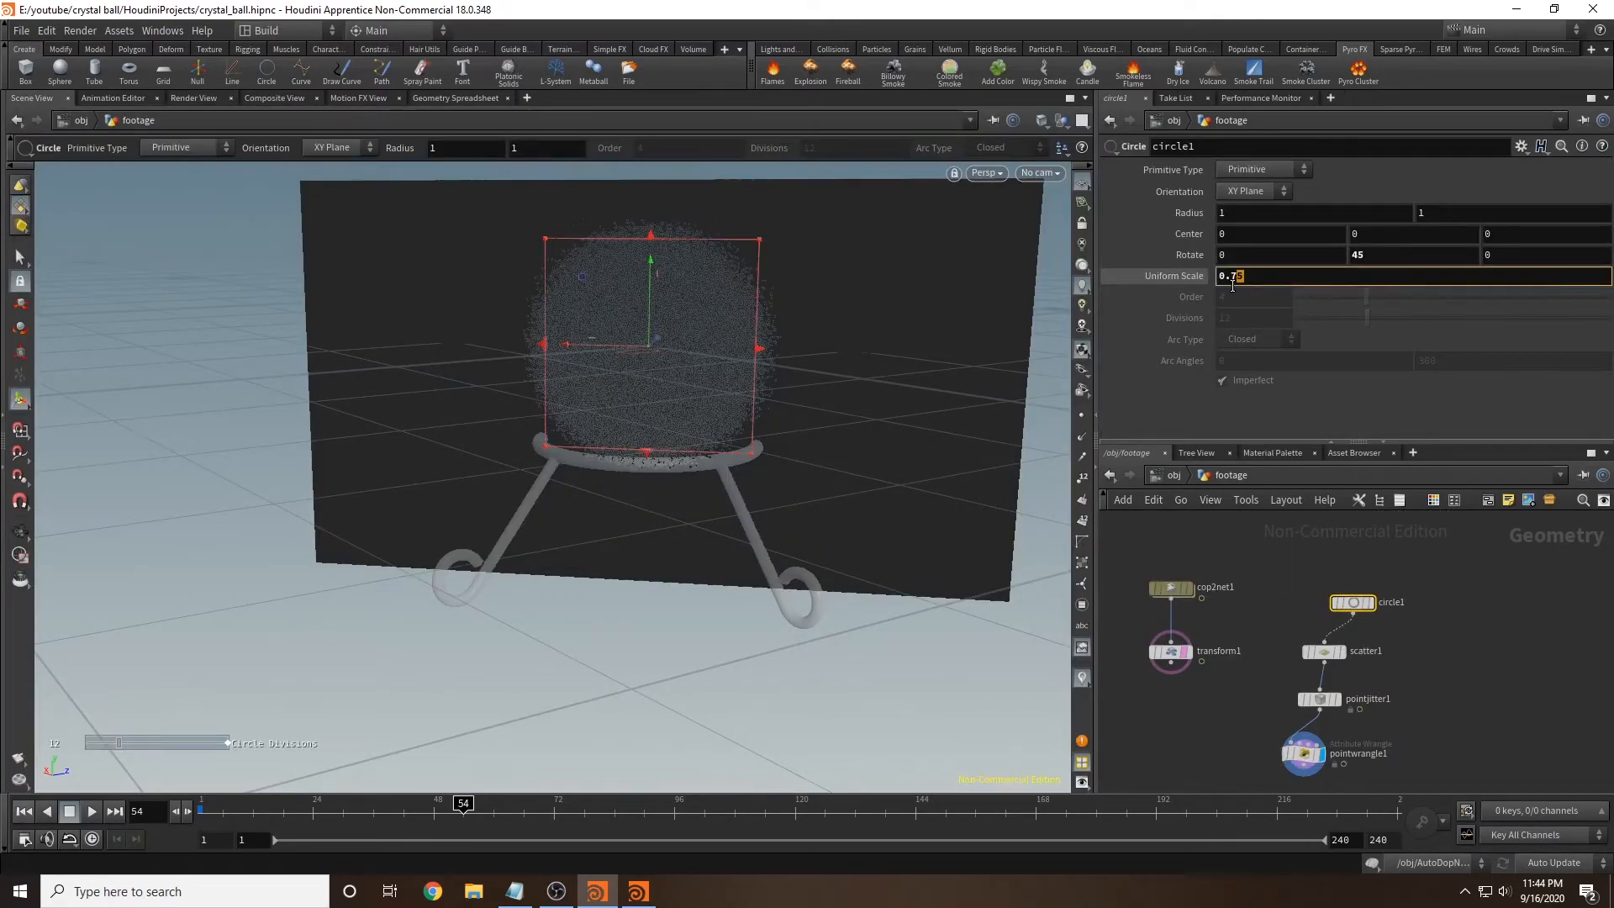
type("7")
key("Return")
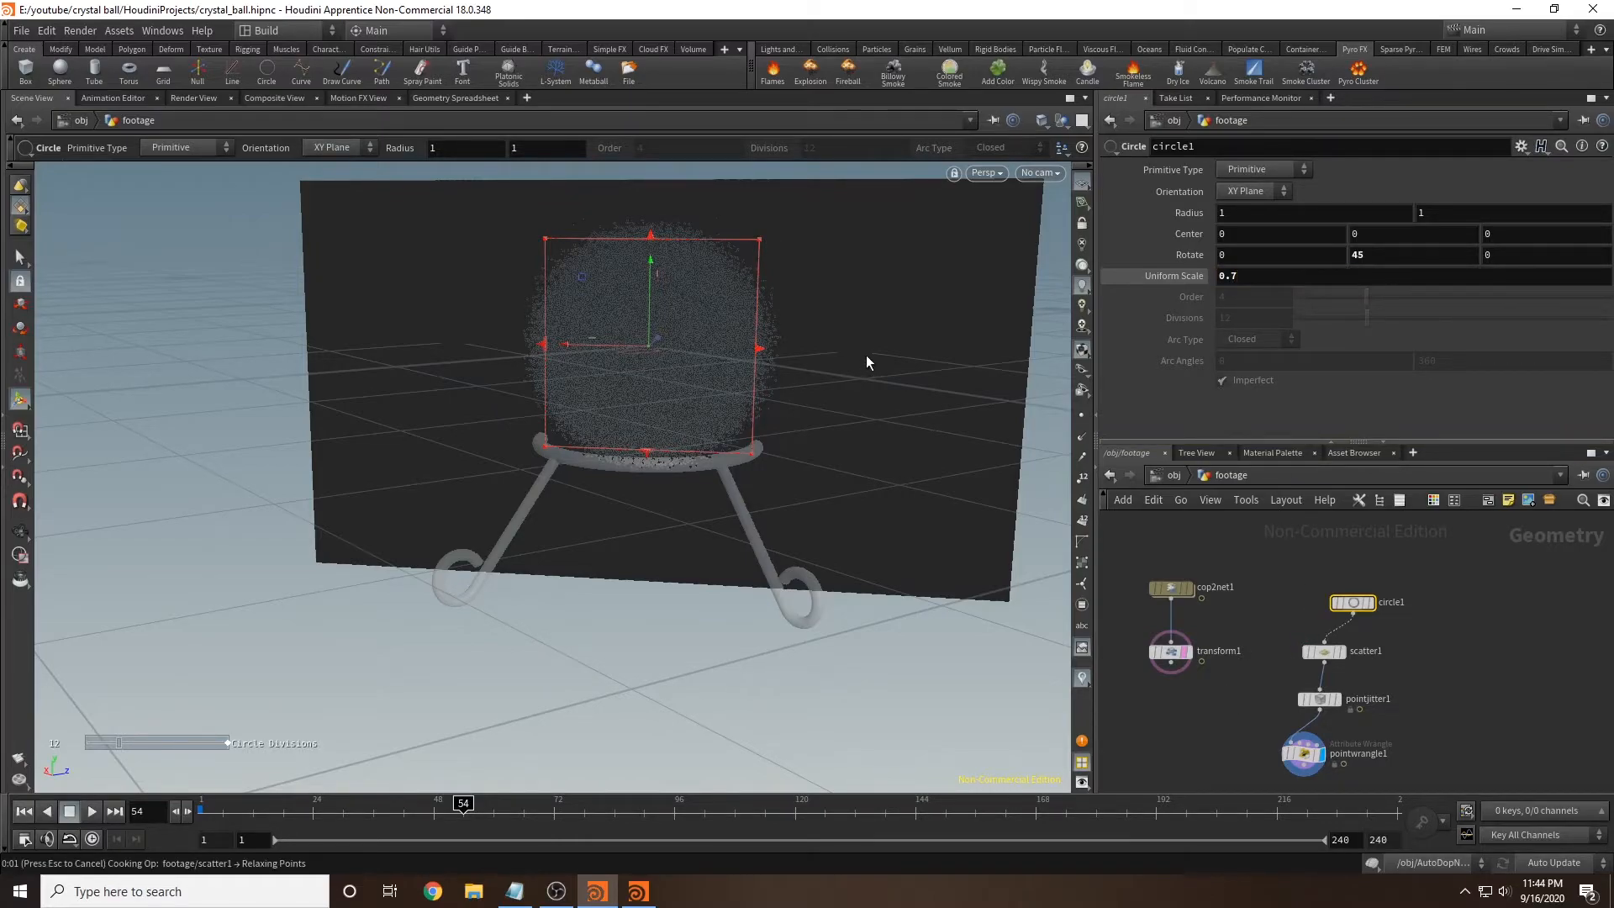
middle_click_drag(1265, 740, 1294, 628)
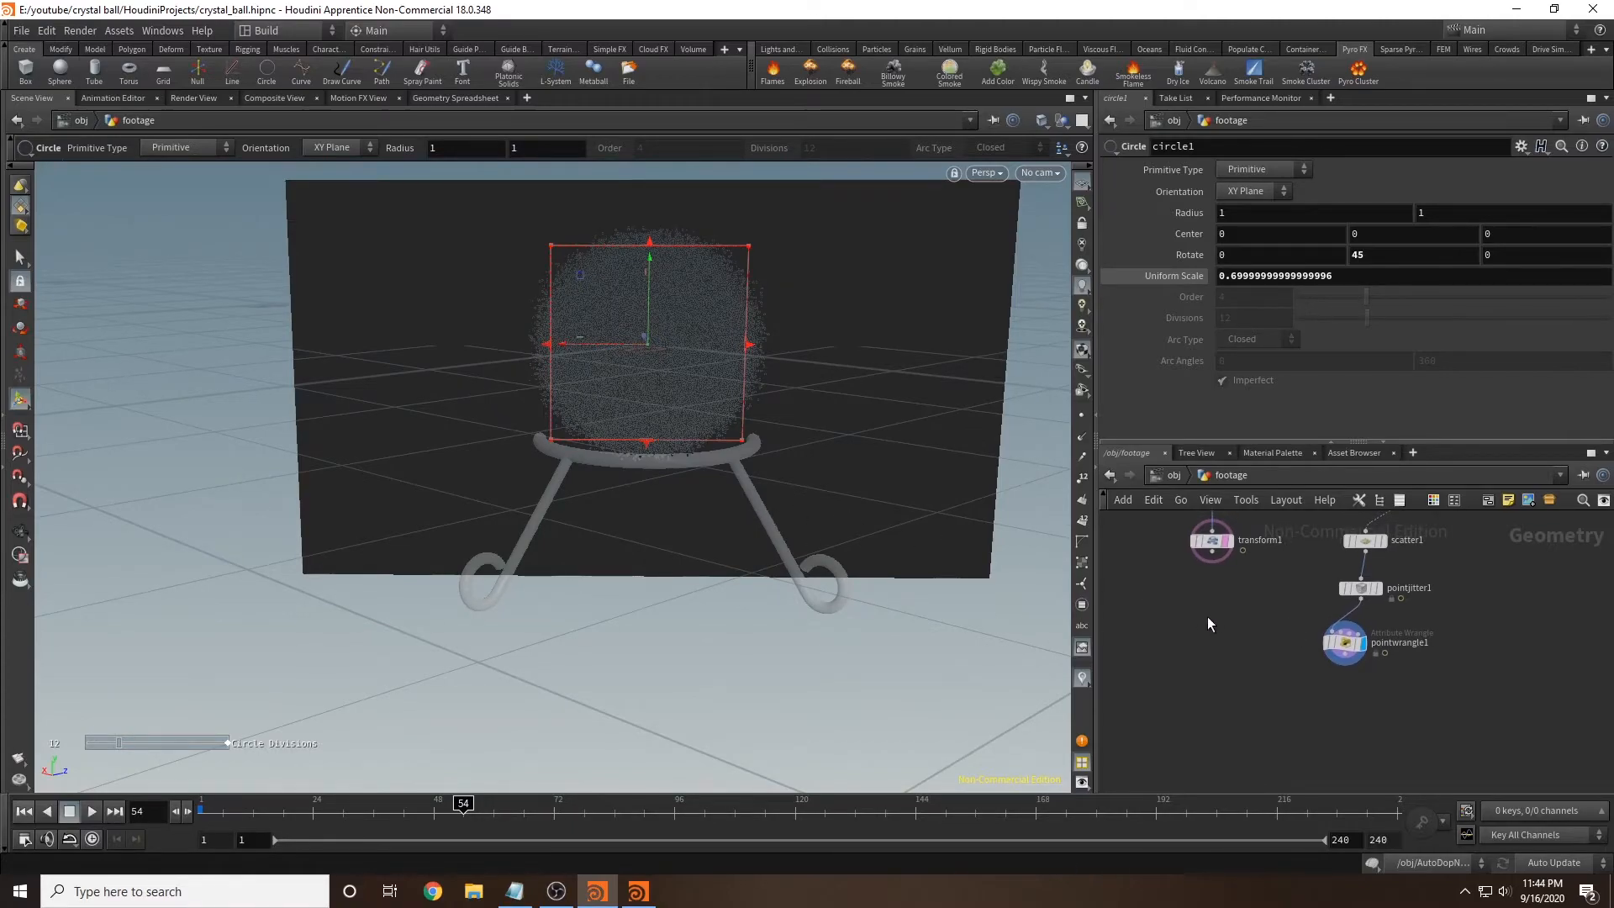
left_click_drag(982, 661, 953, 651, "alt")
Step: Examine the node information of transform1 for its point attributes
middle_click_drag(1165, 615, 1141, 722)
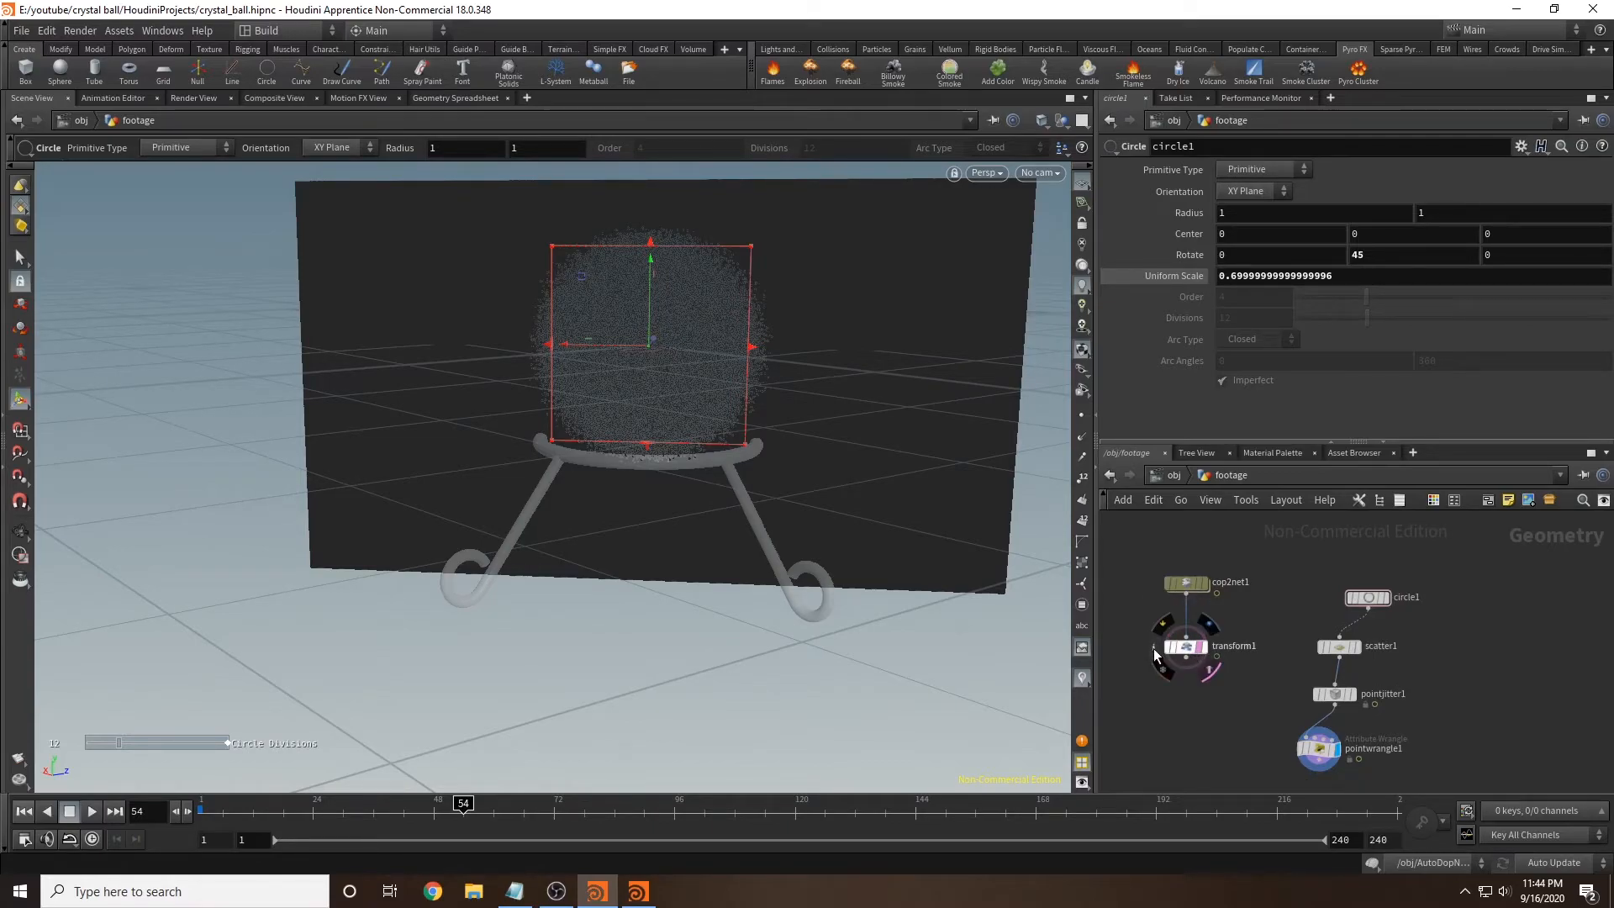
left_click(1156, 653)
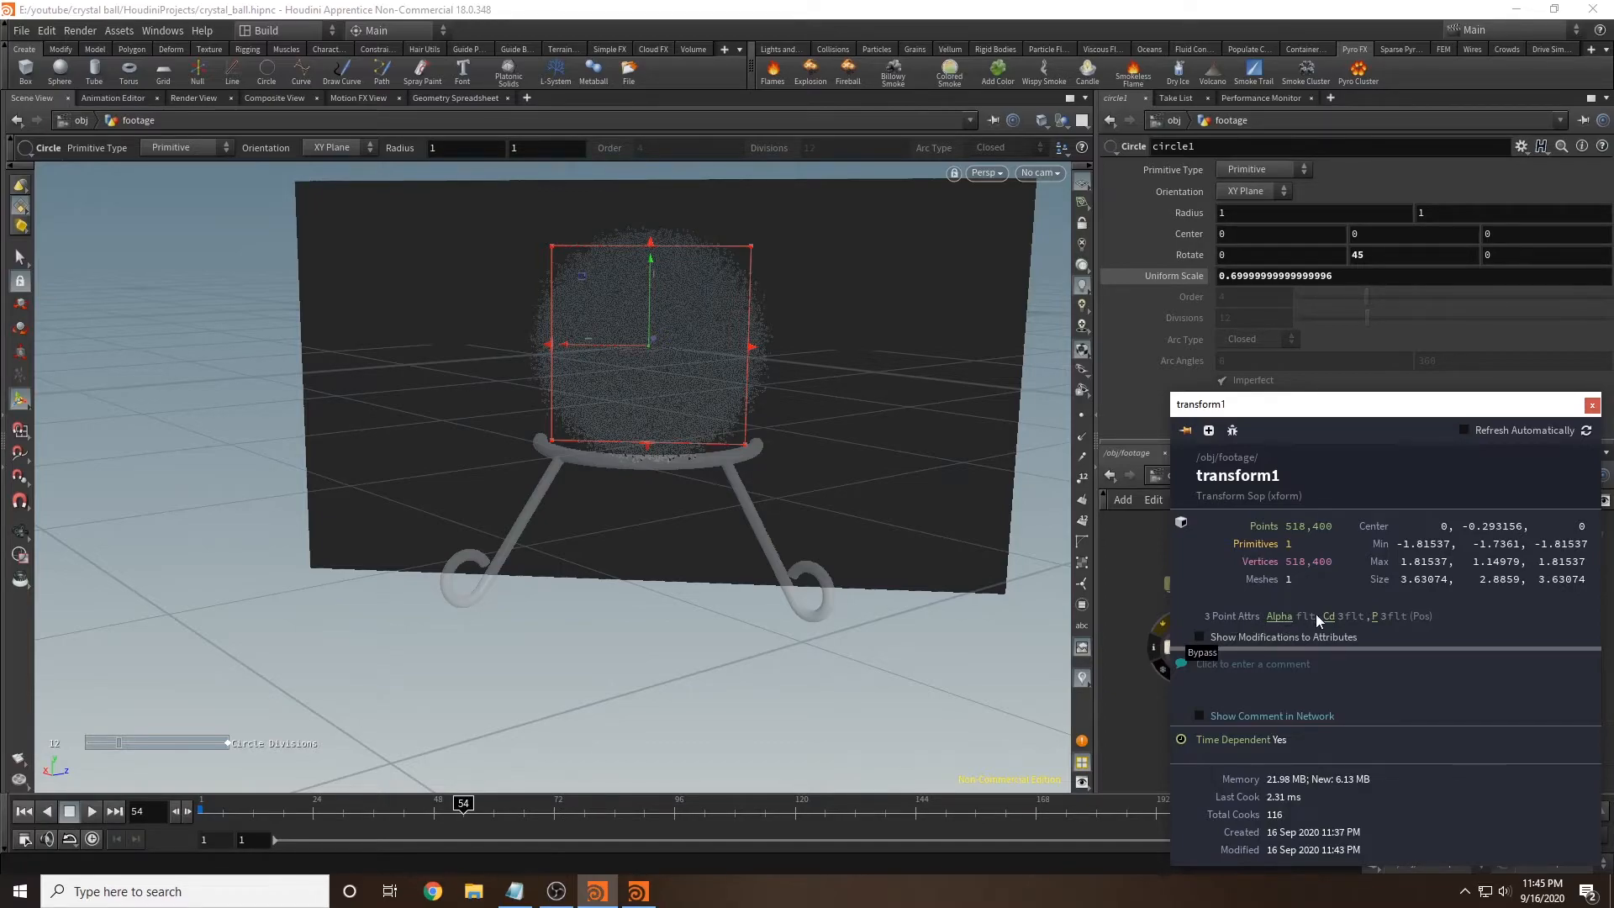
left_click(1590, 407)
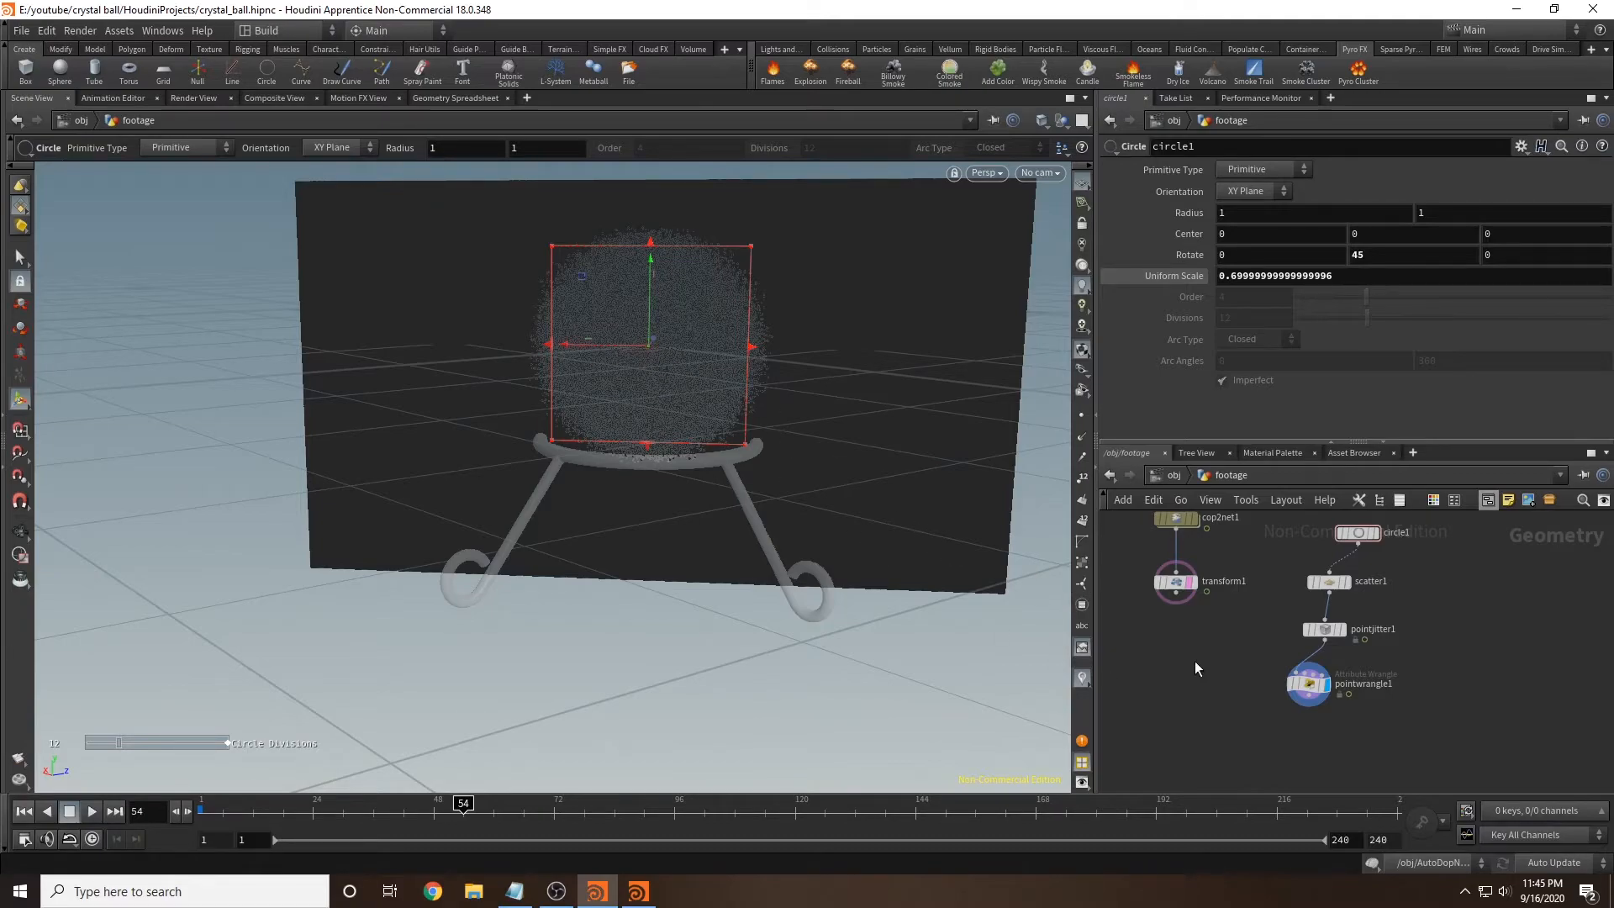
Step: Add an Attribute Transfer node that transfers attributes from transform1 onto the pointwrangle1 points, and display its result
middle_click_drag(1227, 668, 1195, 657)
key("Tab")
type("attr")
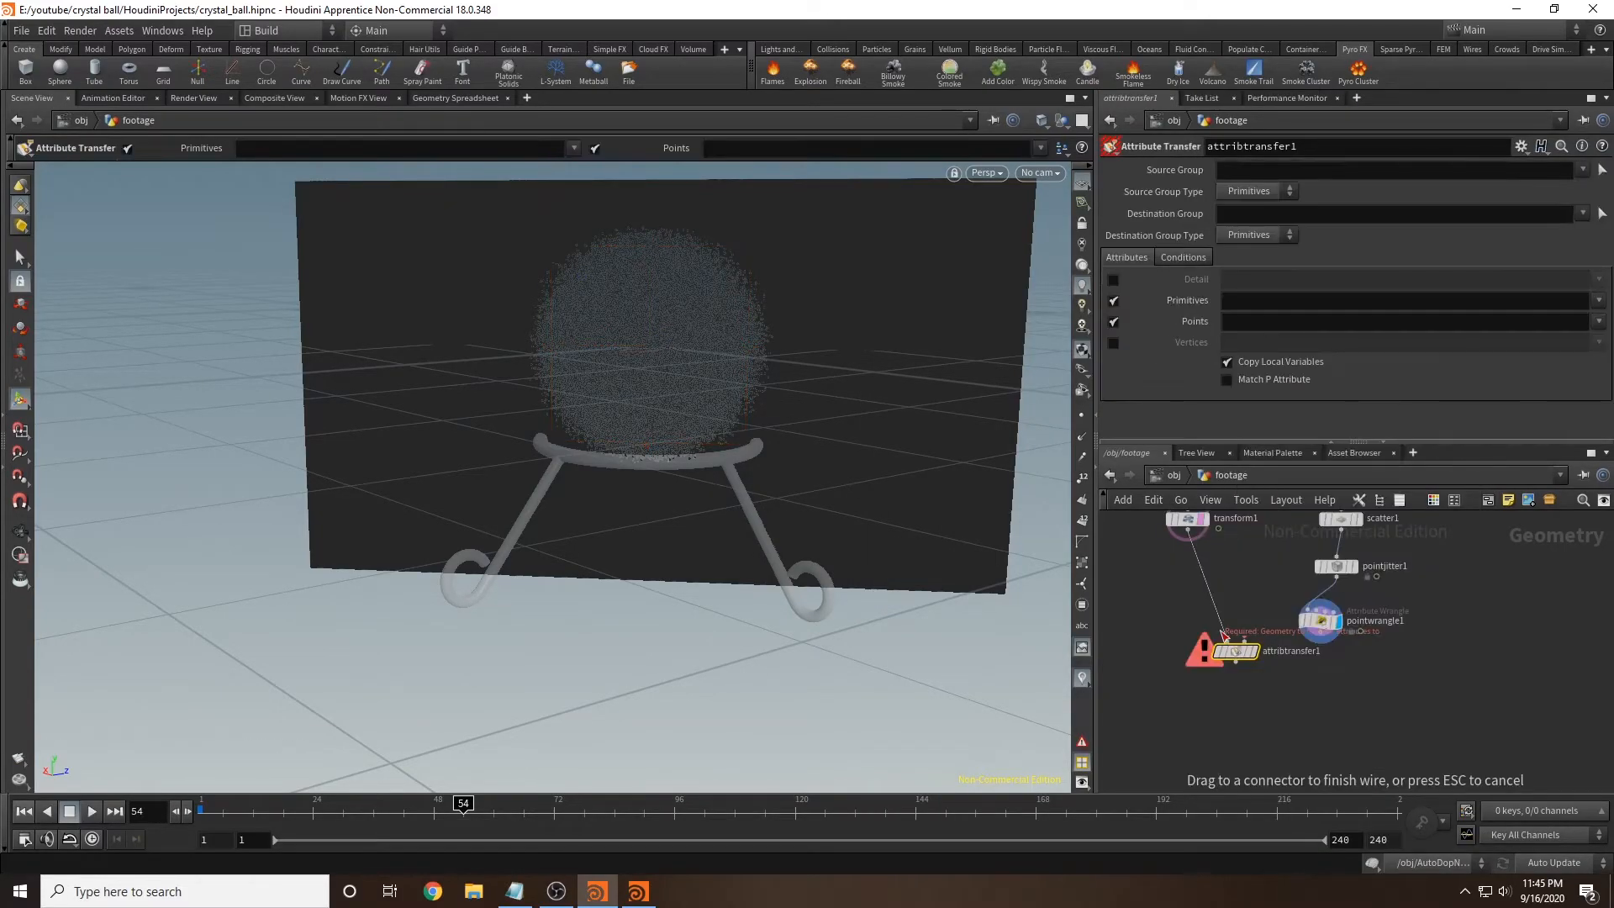
mouse_move(1227, 641)
left_mouse_down()
mouse_move(1245, 643)
mouse_move(1220, 636)
left_mouse_up()
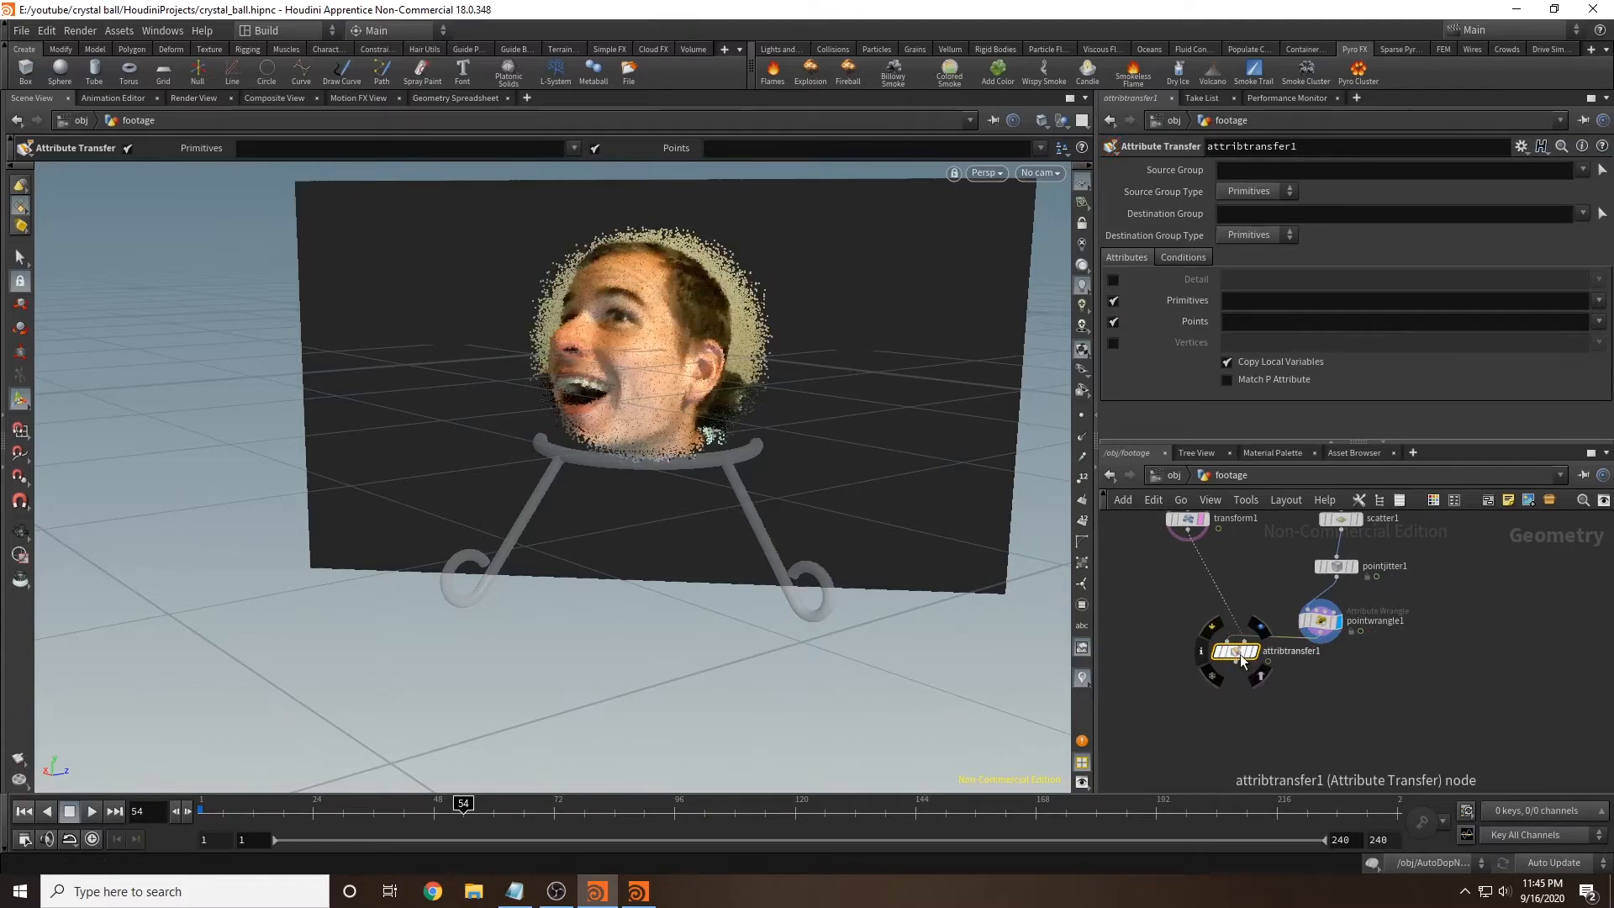
left_click(1255, 651)
Step: Go to frame 70 and examine the footage colours on the scattered points from different angles
left_click_drag(774, 418, 659, 656, "alt")
left_click_drag(731, 551, 763, 538, "alt")
left_click(529, 811)
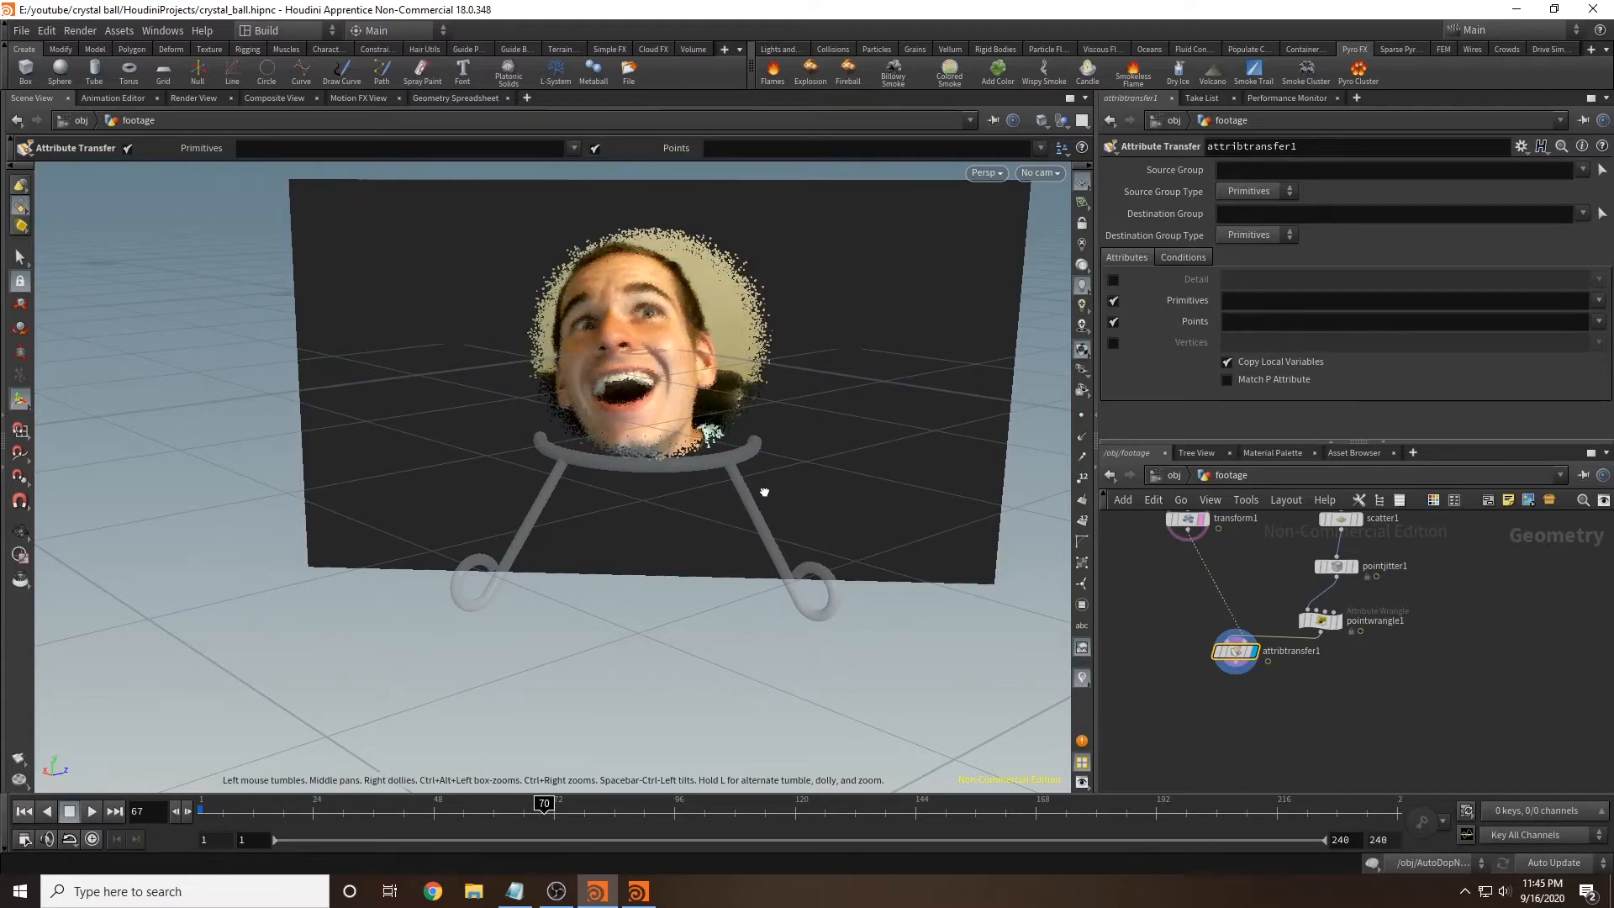
key("Escape")
left_click_drag(688, 504, 626, 488)
key("Return")
Step: Limit the Attribute Transfer's point attributes to Cd
middle_click_drag(1267, 704, 1269, 713)
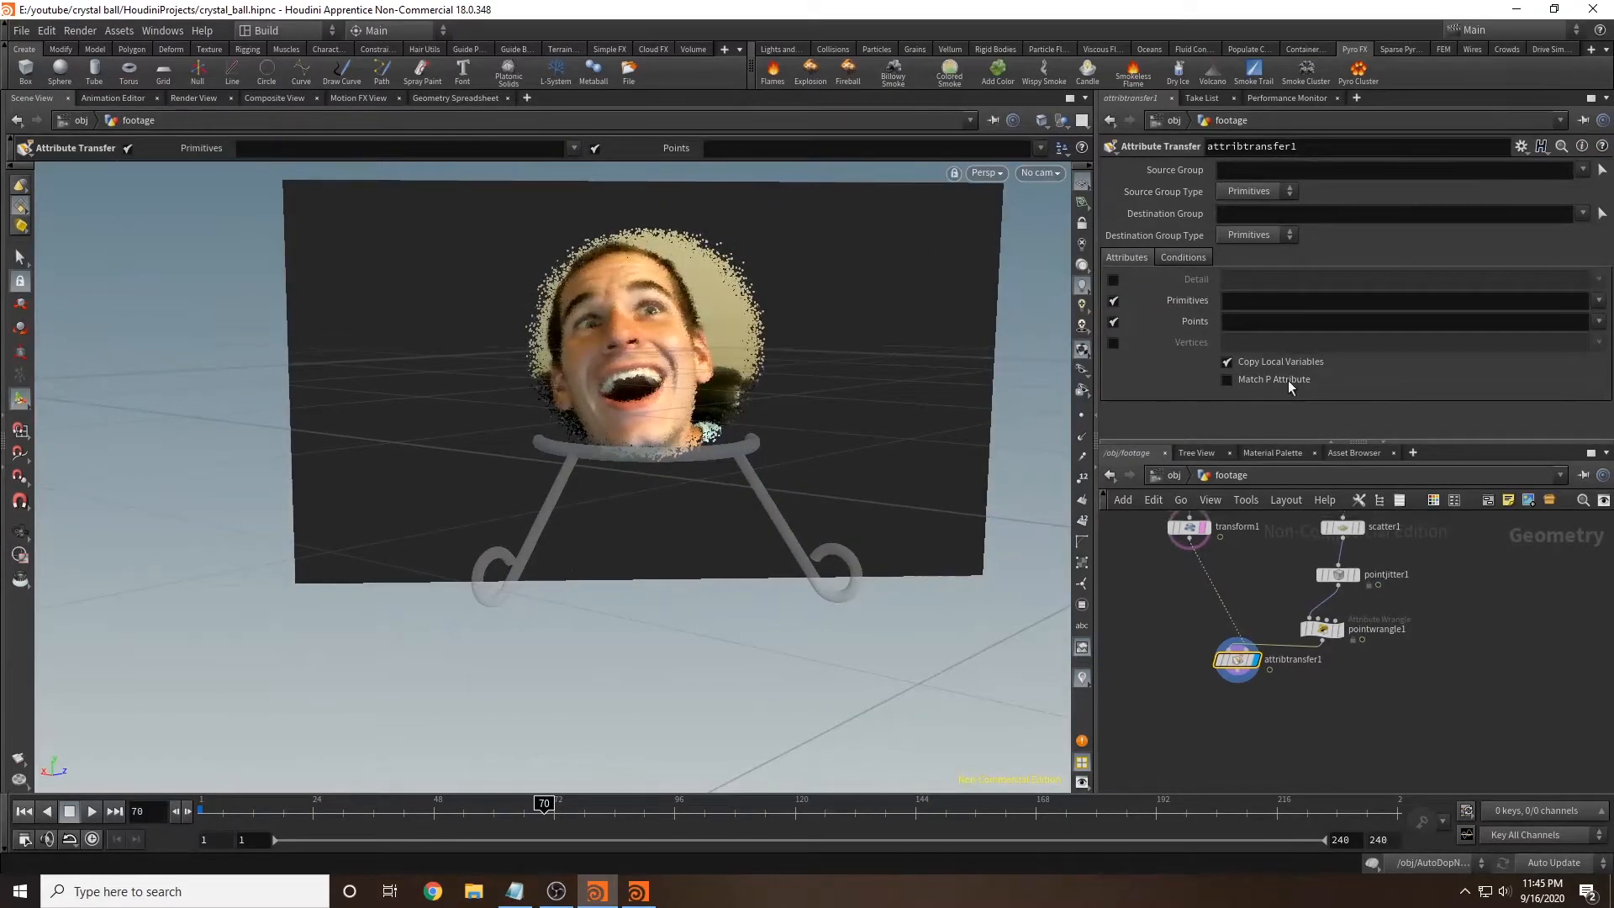
left_click(1253, 324)
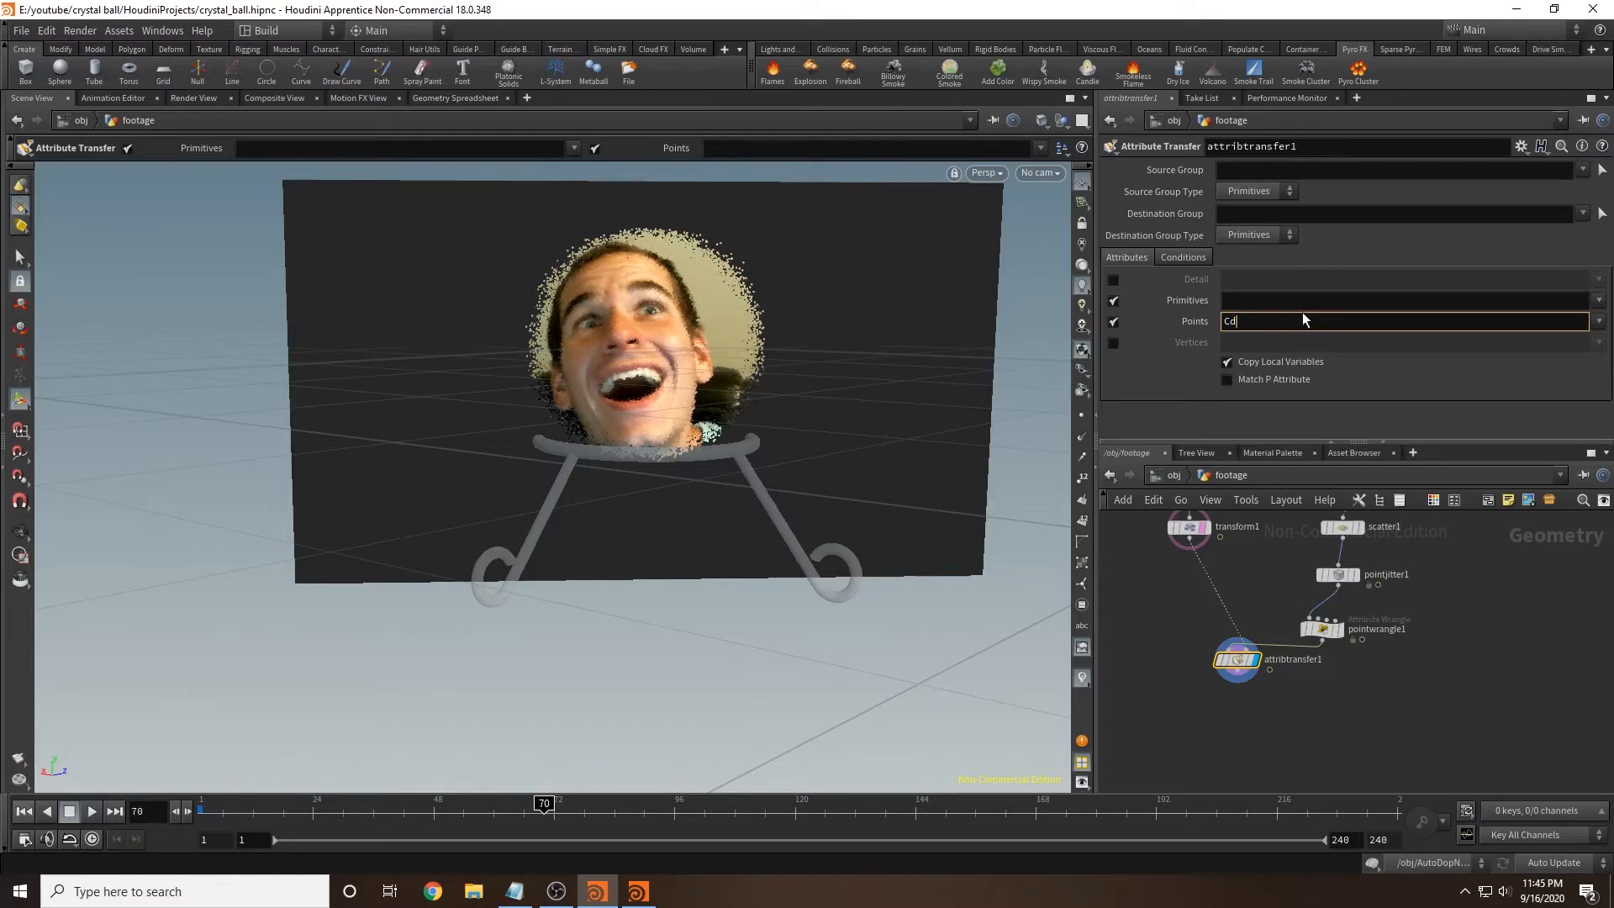
key("Return")
Step: Try a blend width of 0.94 and a distance threshold of 1.99 in the Attribute Transfer conditions, and undo both changes
left_click(1188, 257)
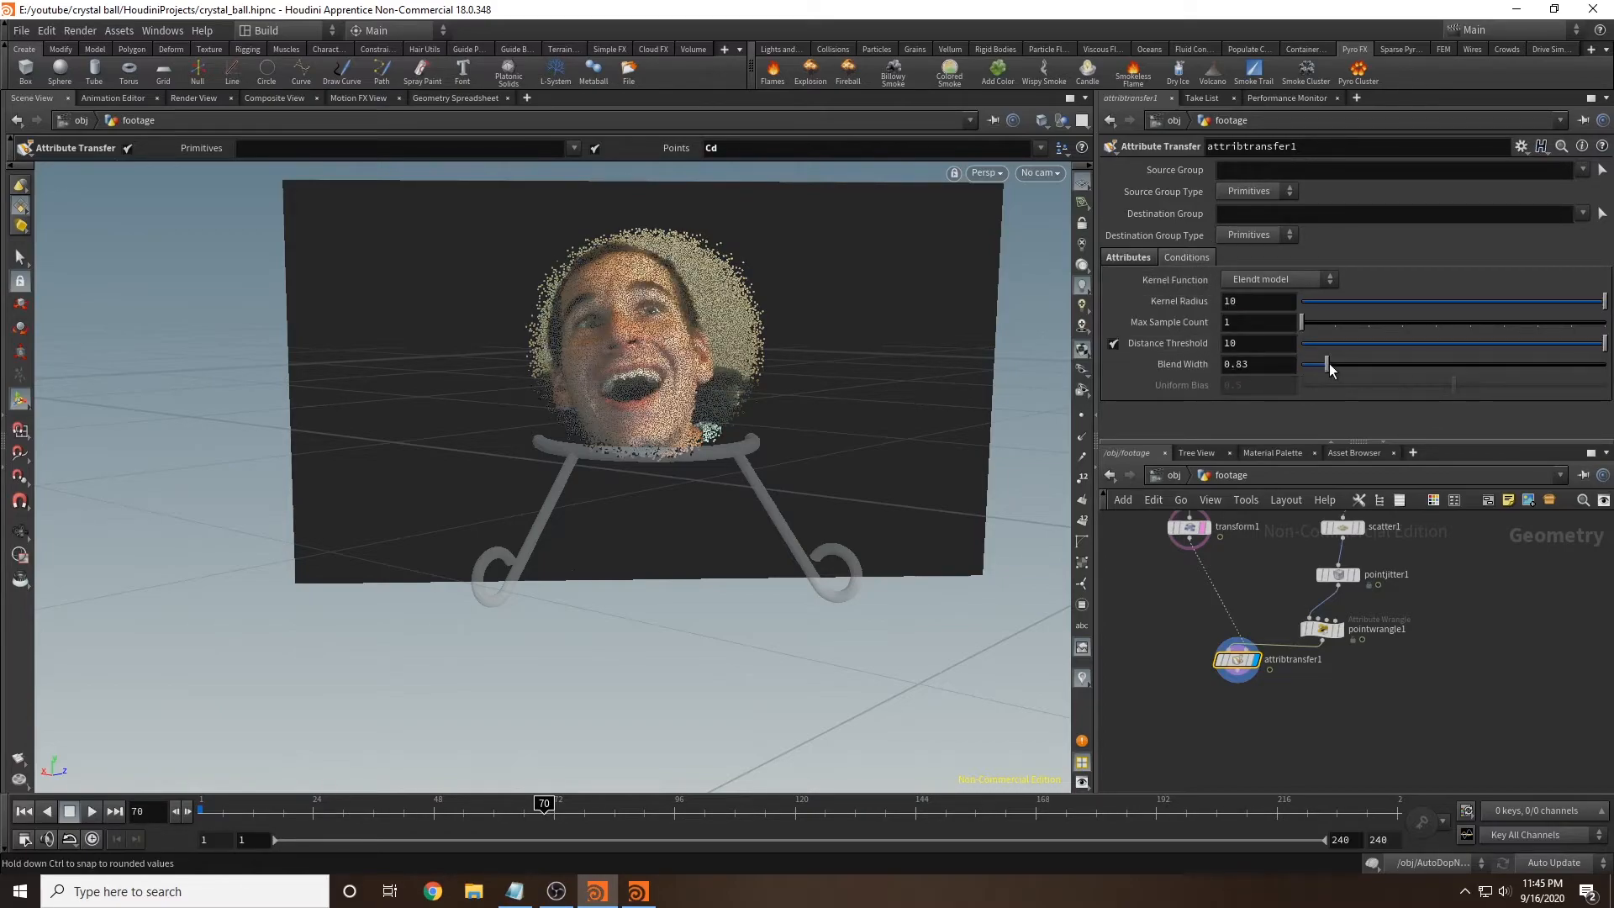
left_click_drag(1335, 363, 1348, 365)
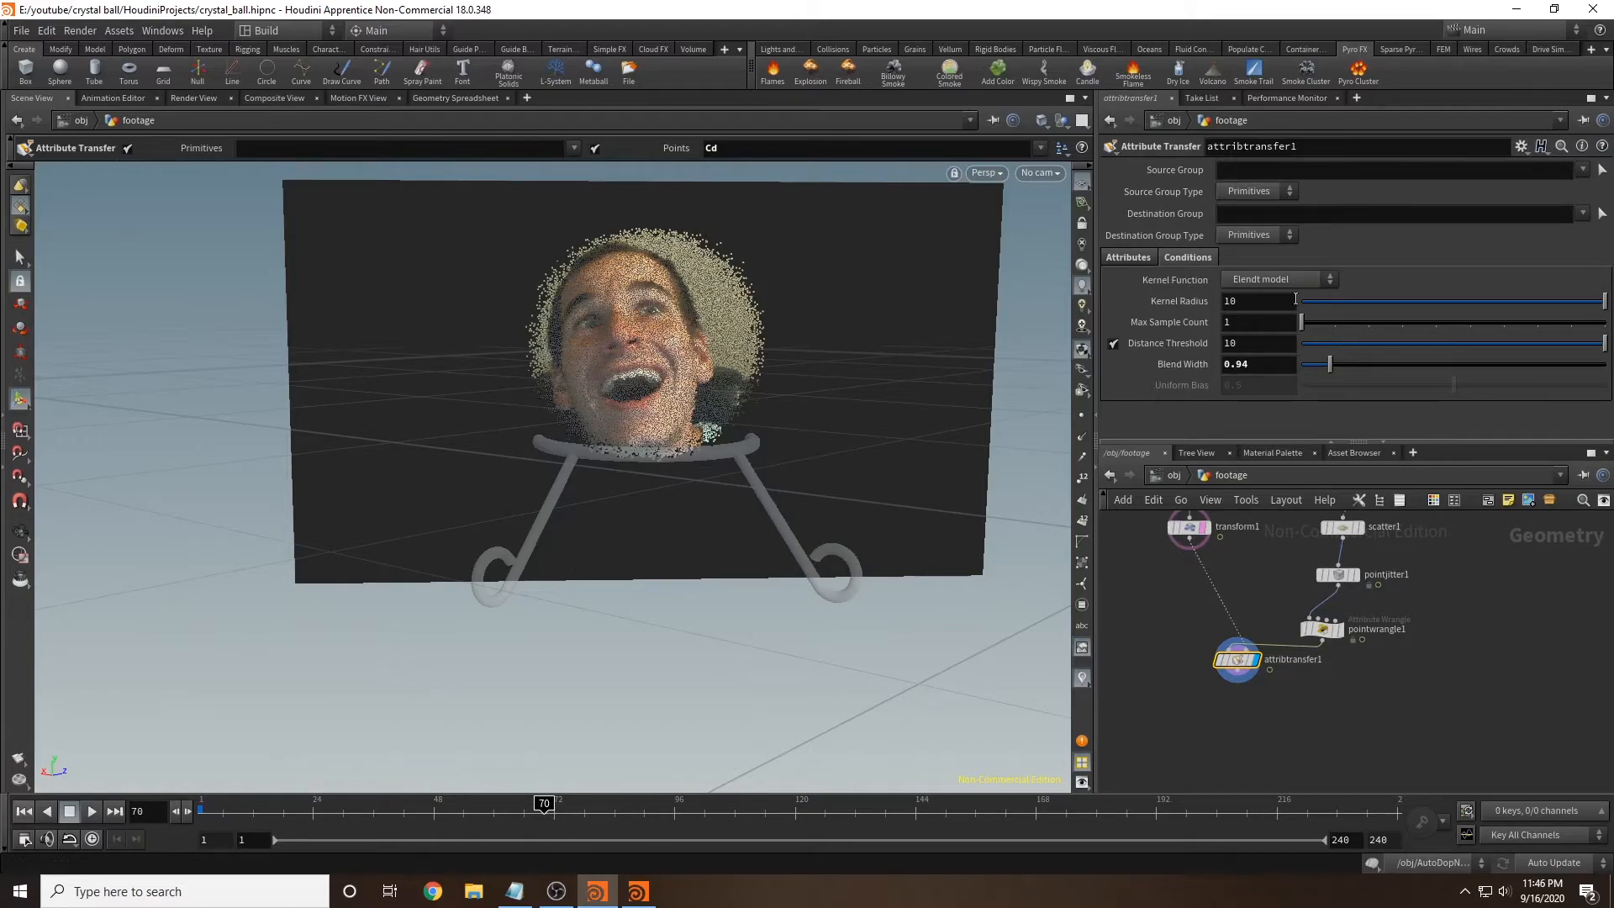
left_click(1361, 342)
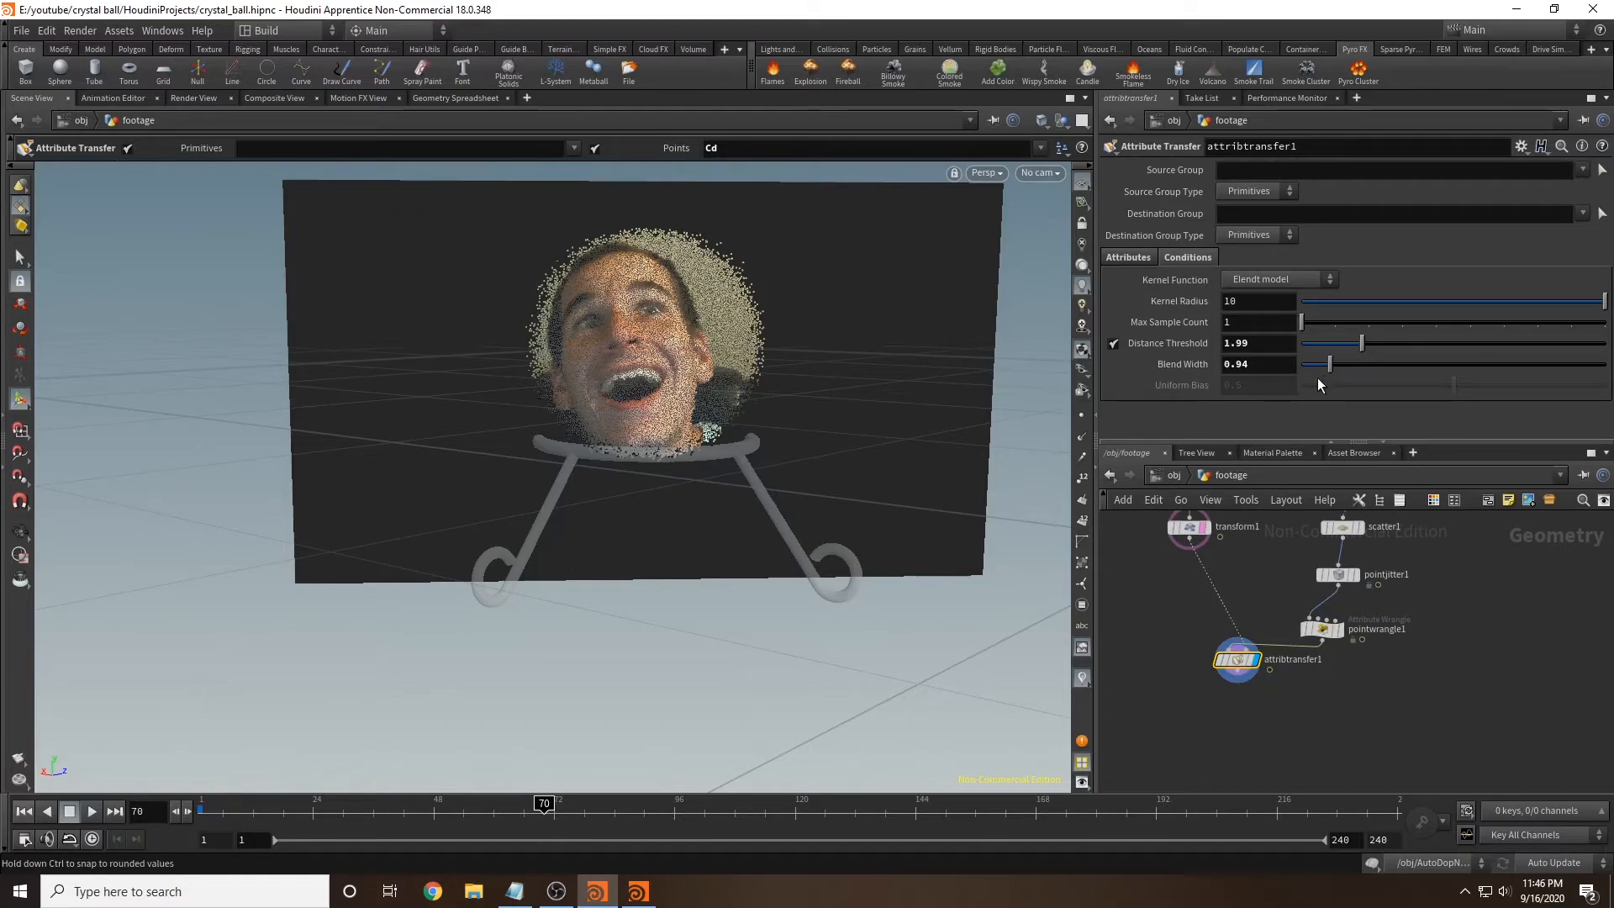
key("ctrl+z")
key("ctrl+z")
key("ctrl+z")
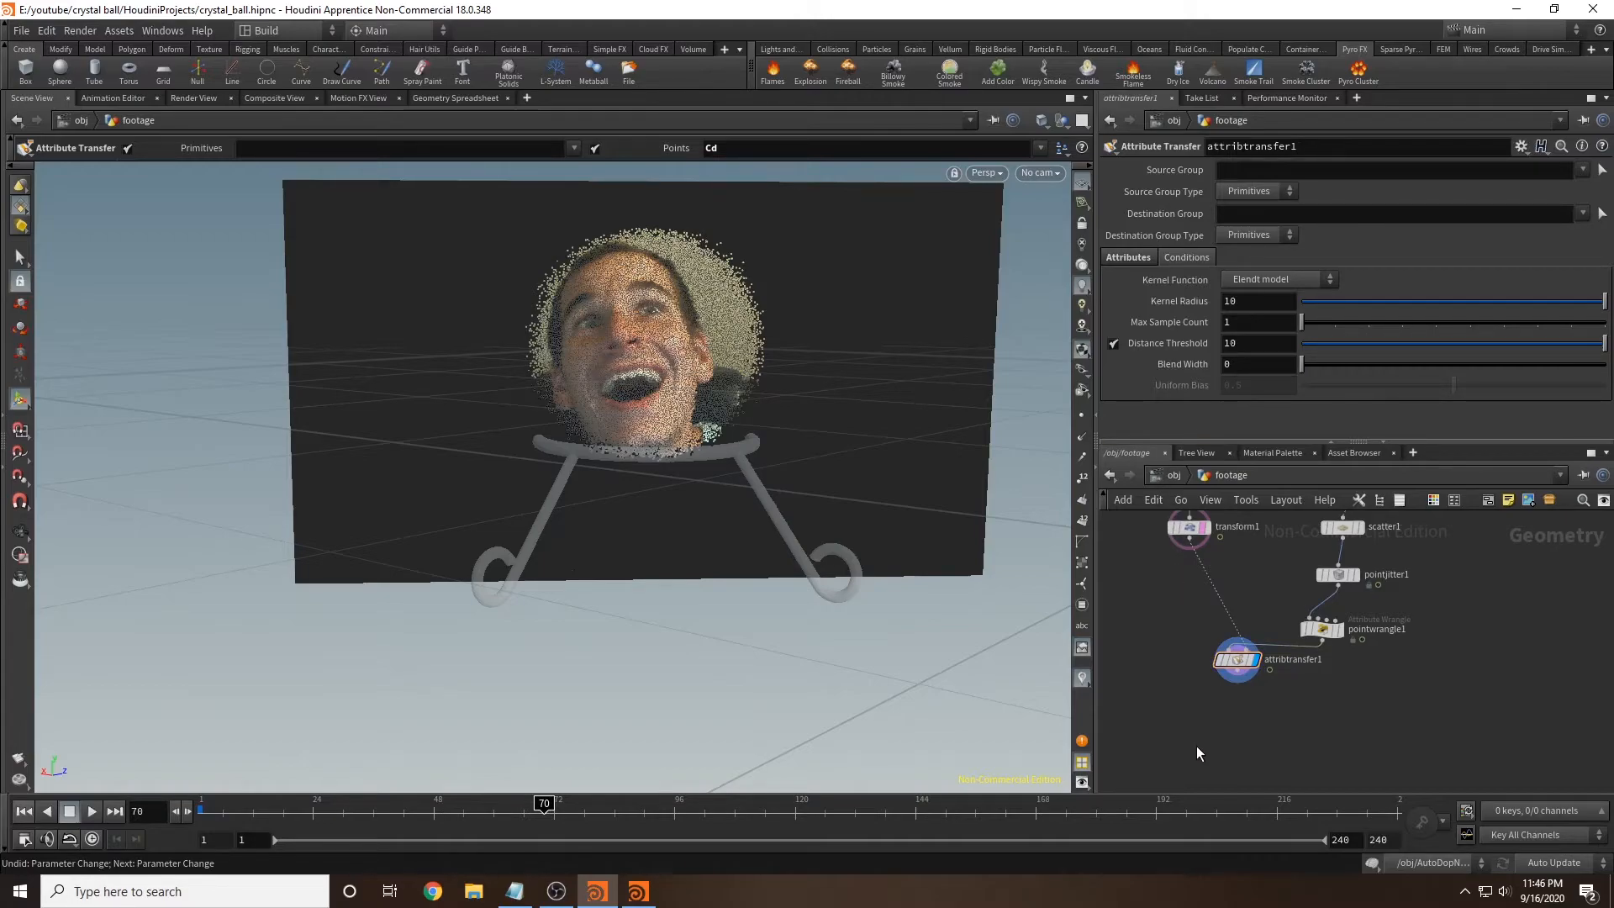
Step: Connect a Null node to attribtransfer1's output and turn off the template display of transform1
key("Tab")
type("null")
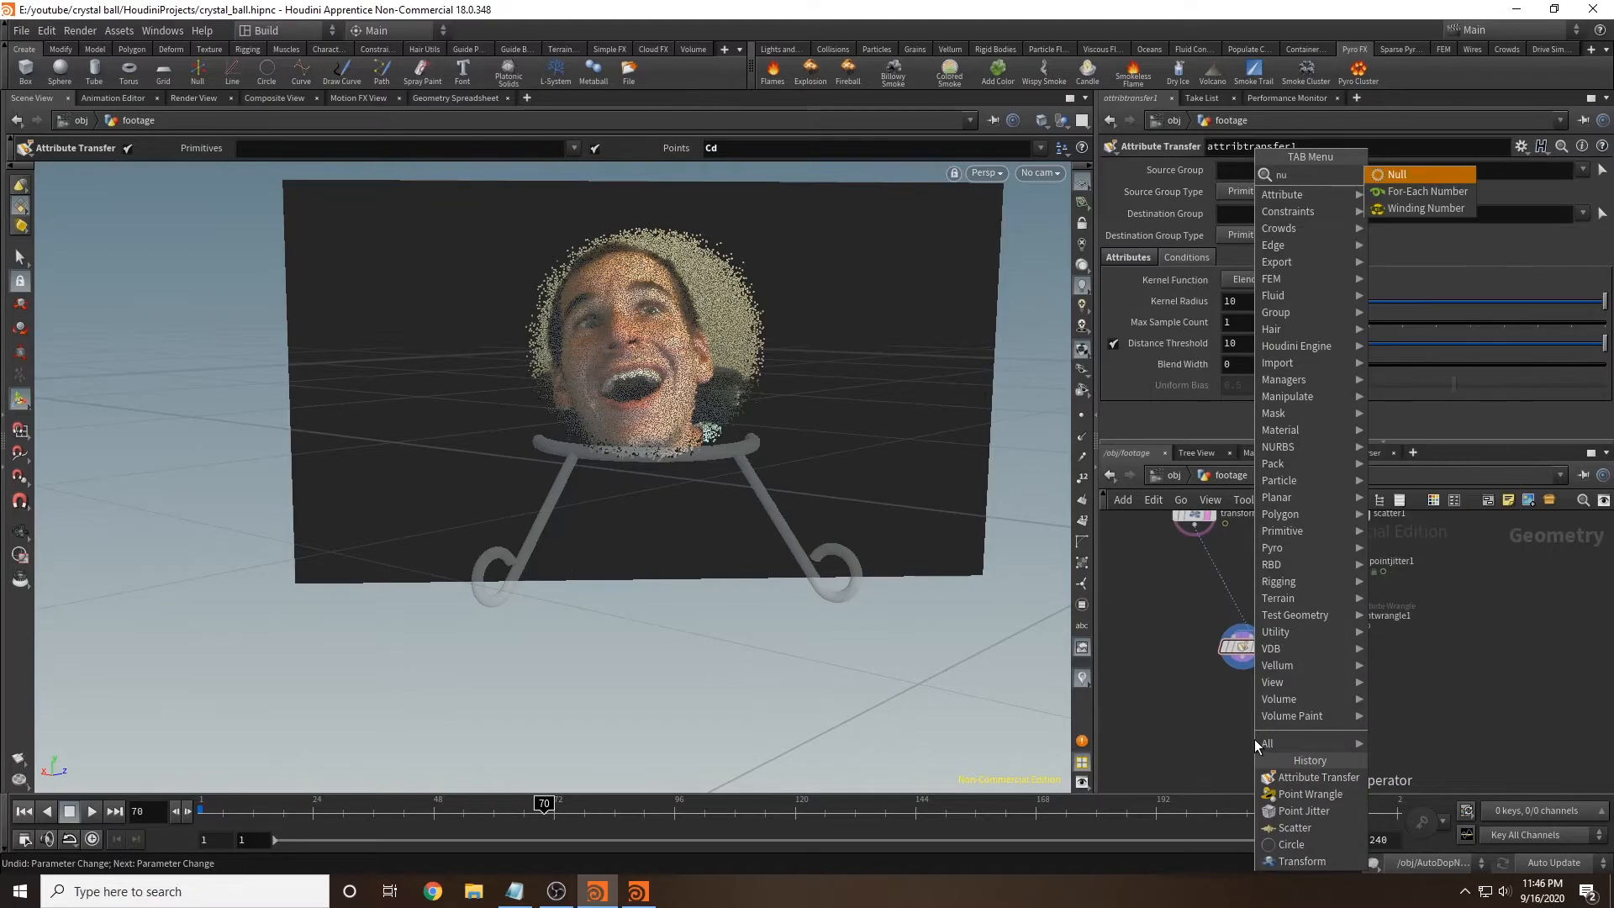
key("Return")
left_click(1243, 714)
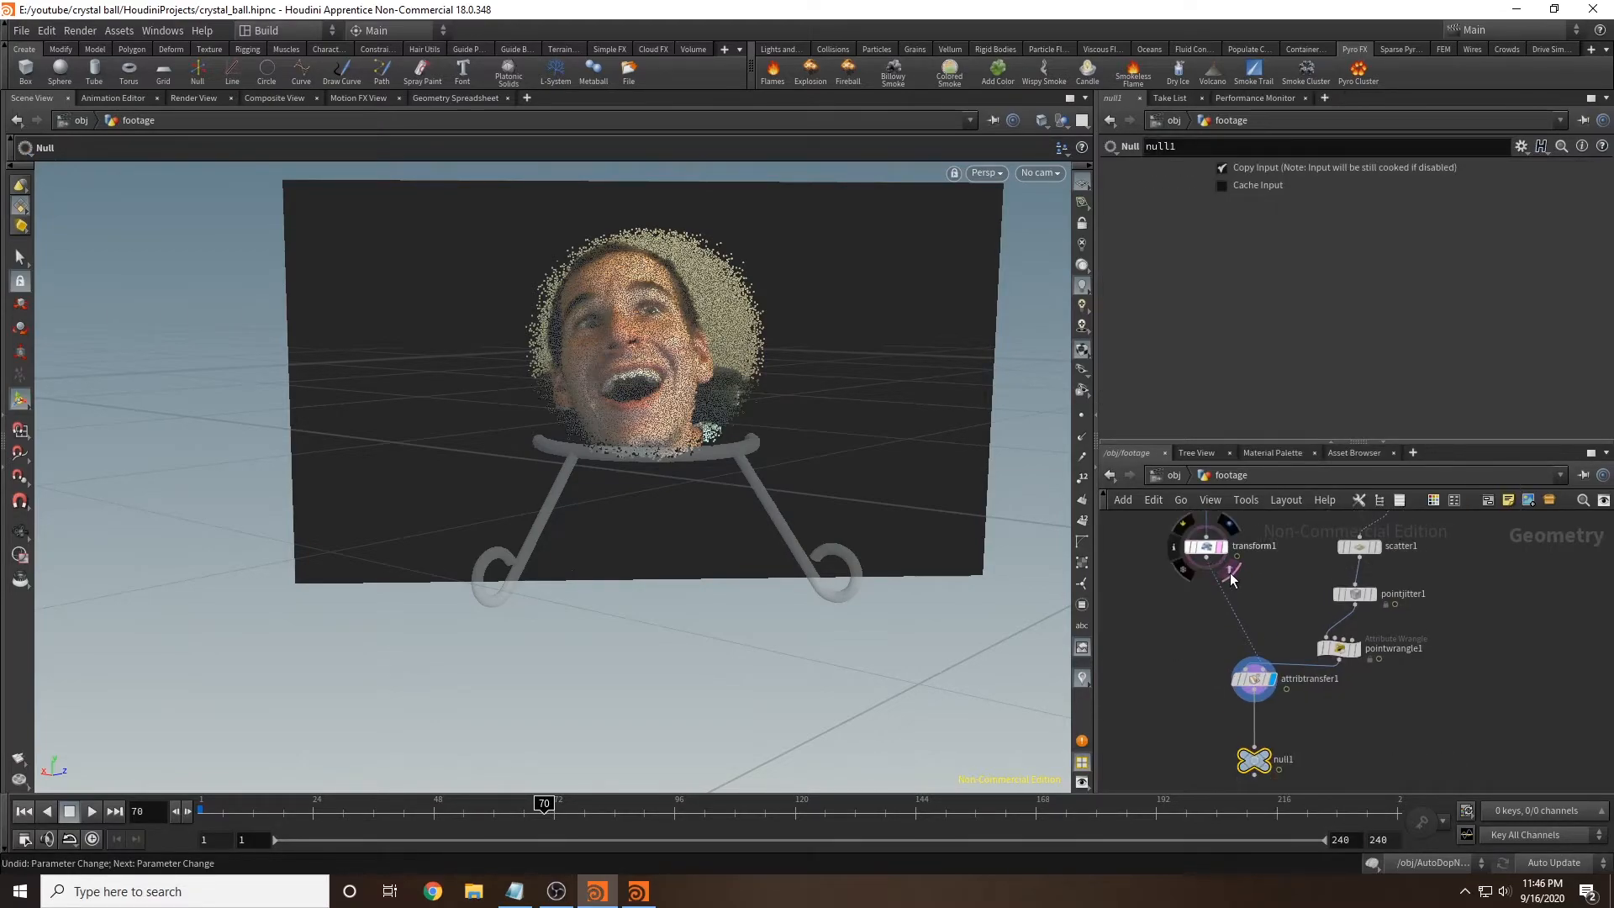
Step: Rename the Null with the prefix OUT_F and return to the object level to view the whole crystal ball
double_click(1284, 696)
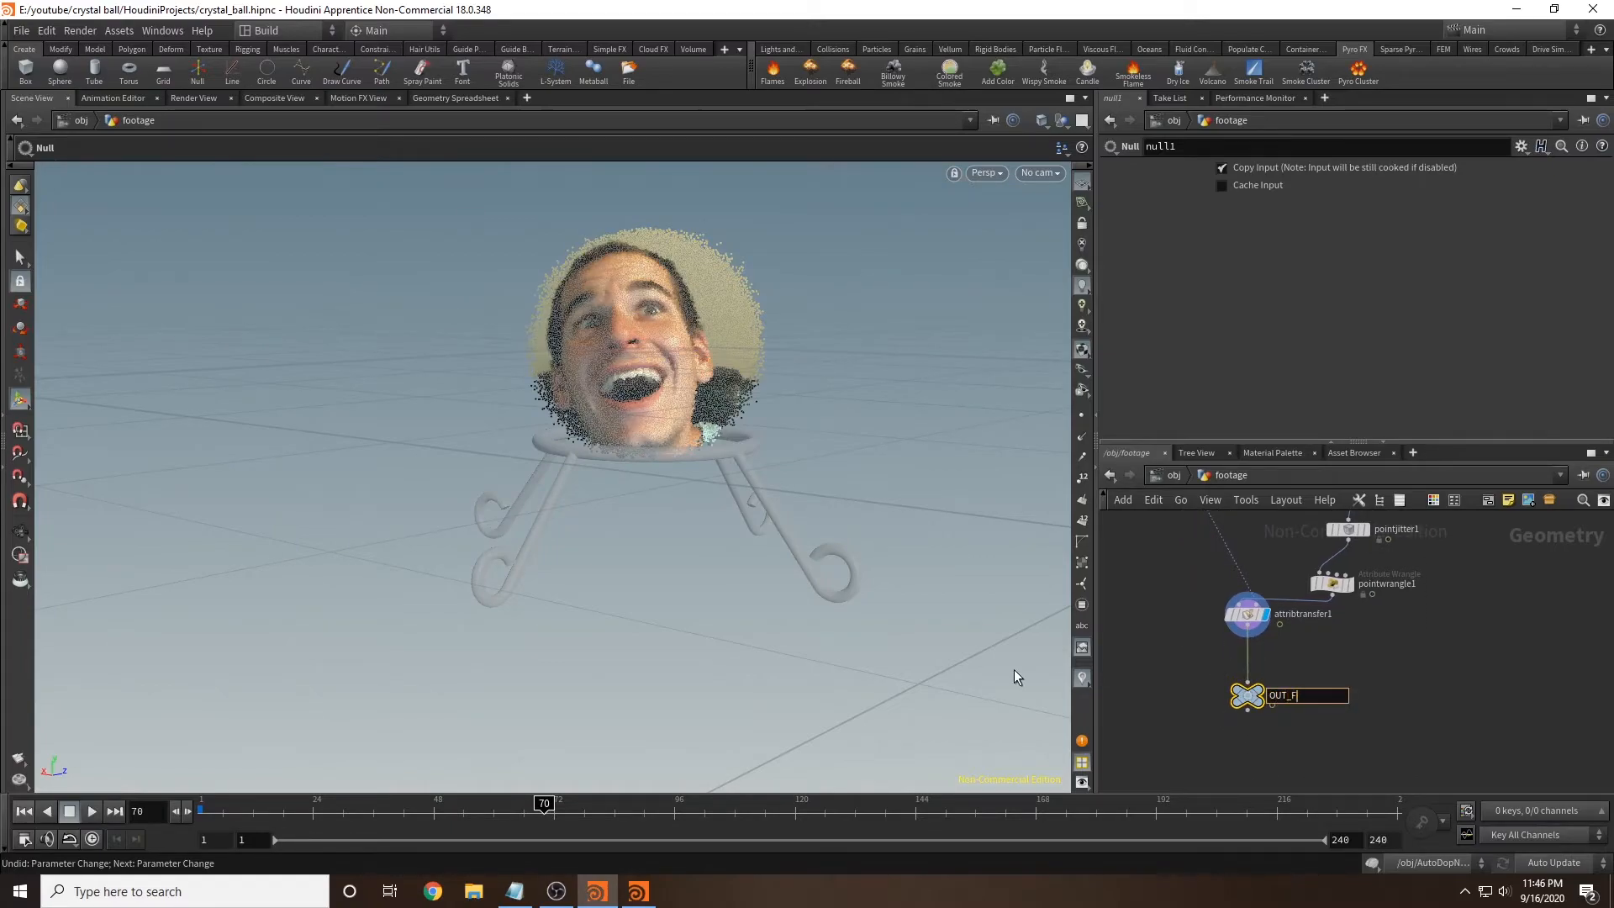
key("Return")
key("u")
left_click_drag(919, 286, 833, 346, "alt")
key("Return")
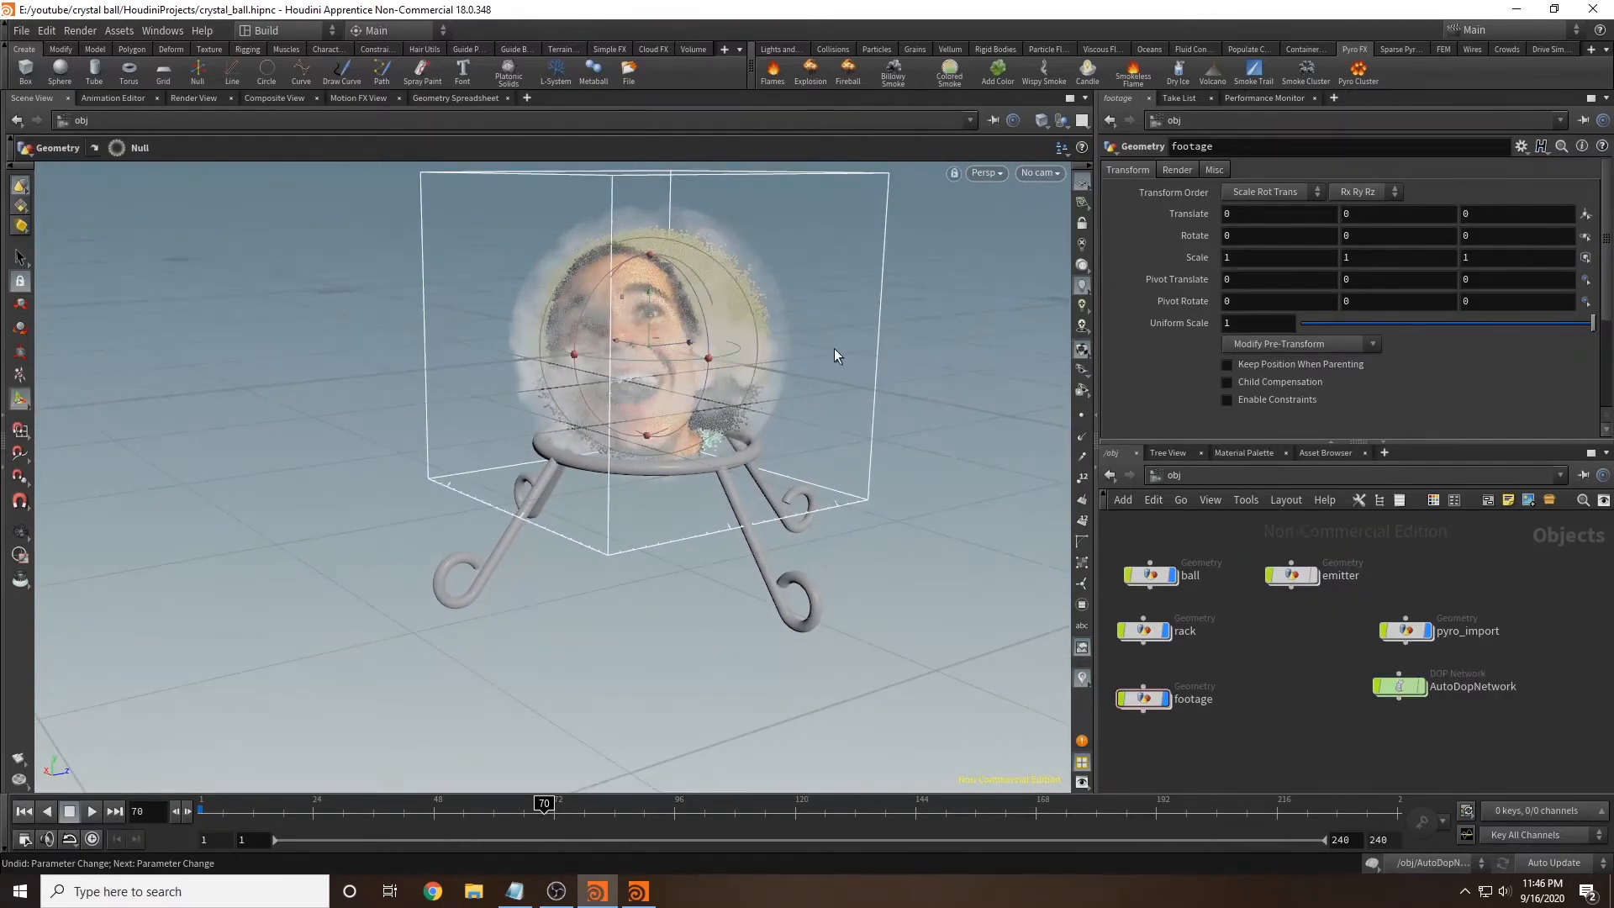
Step: Add an environment light to the scene and set its environment map to G:/youtube/title/hdri.jpg
left_click(778, 51)
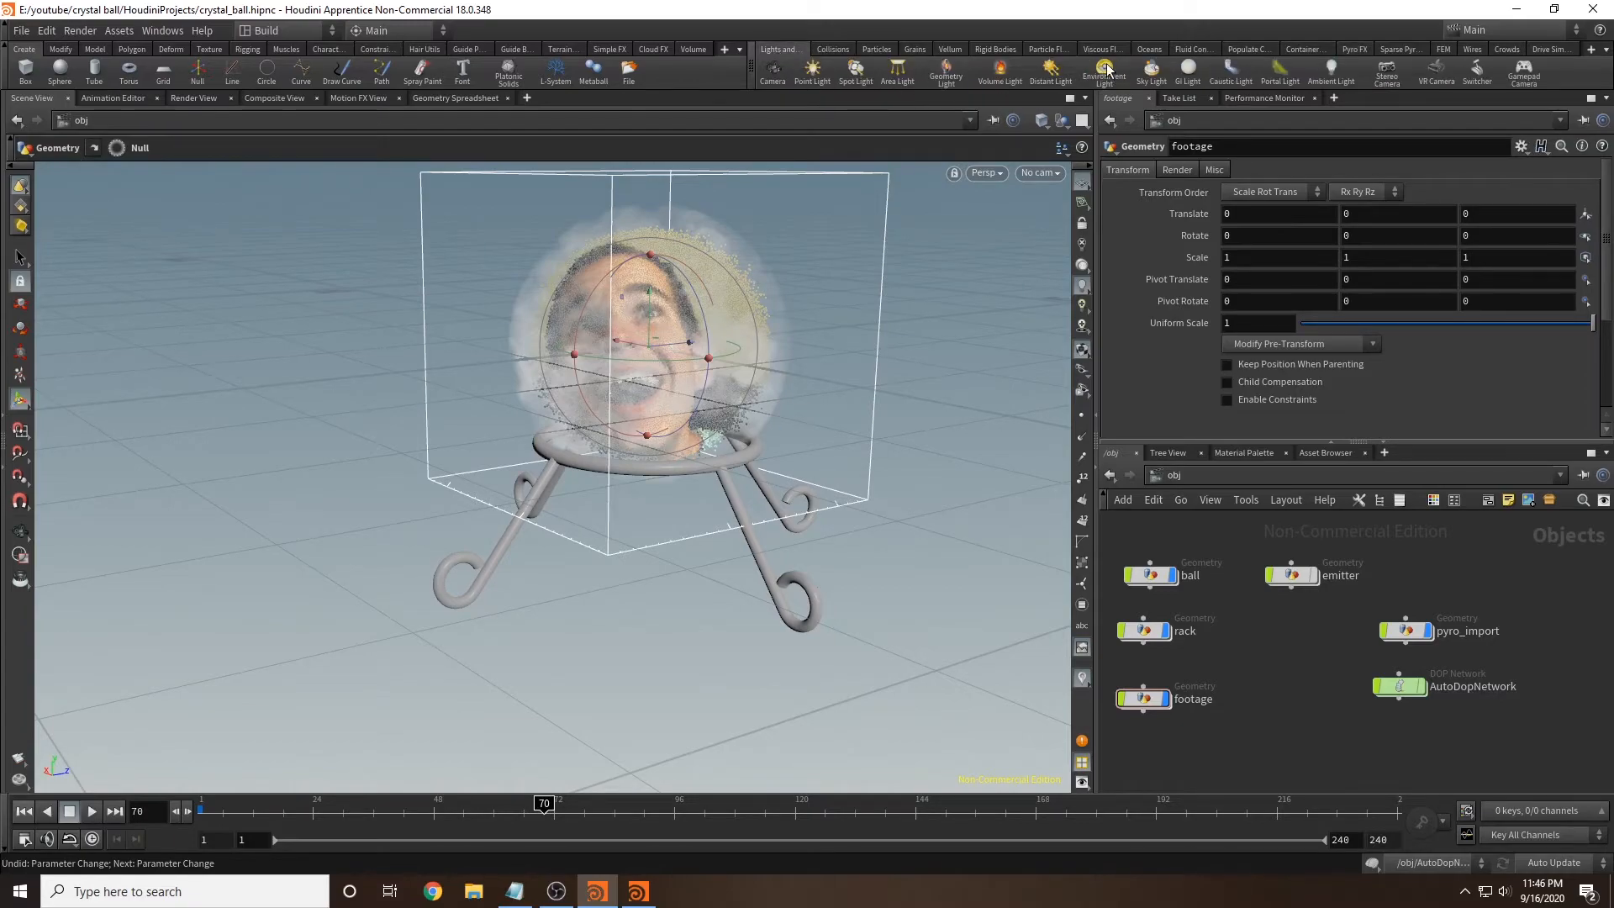
left_click(1106, 74)
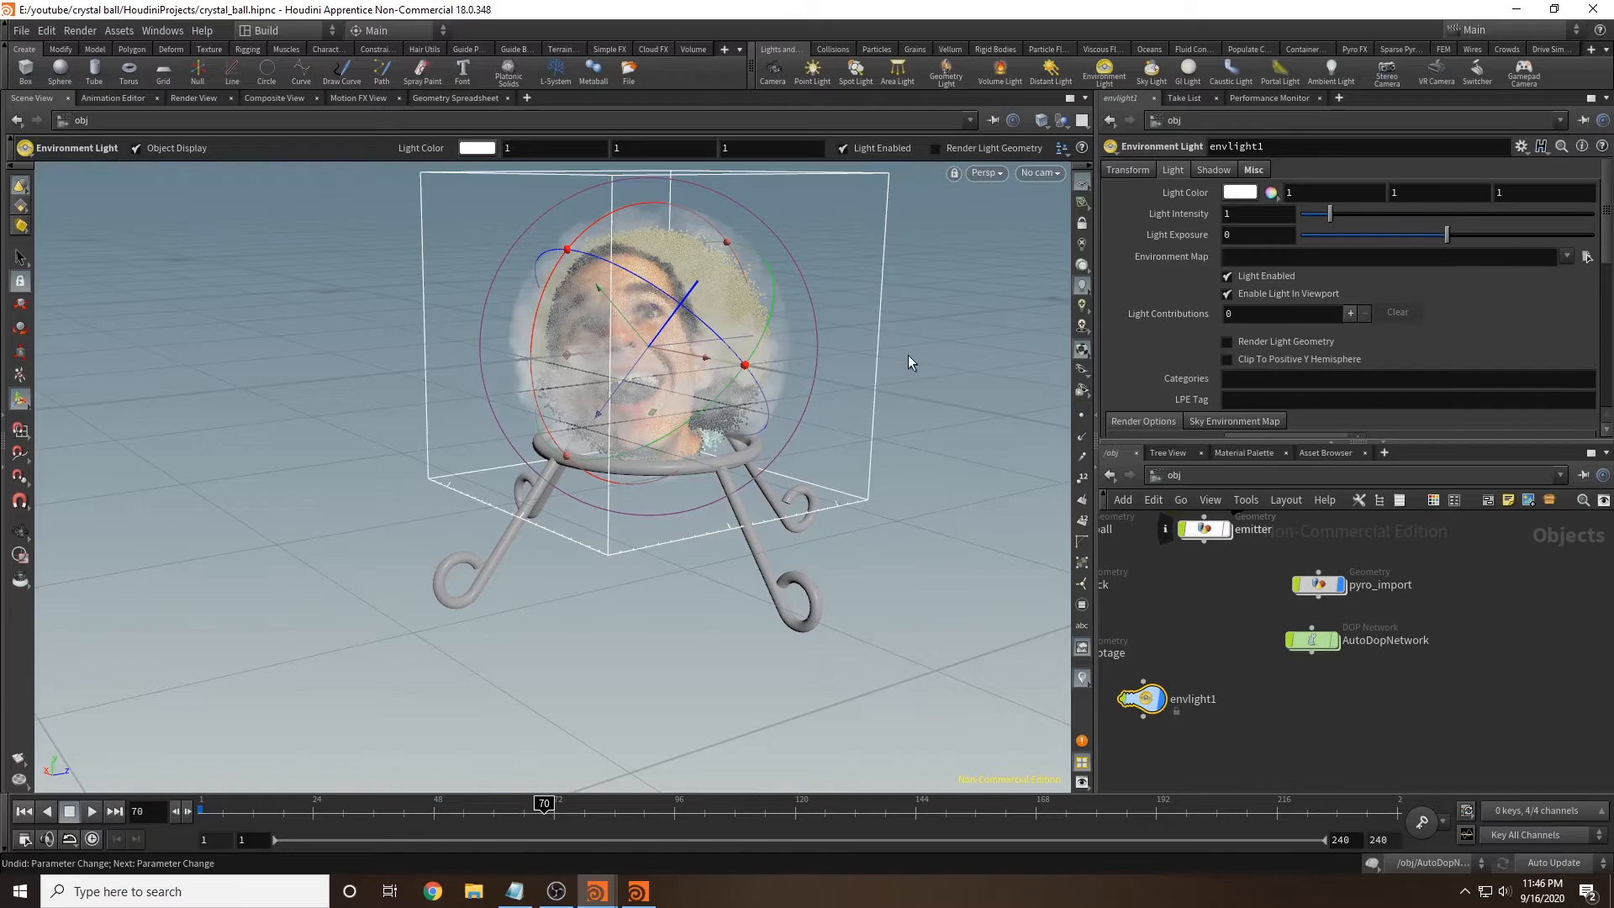
key("Escape")
left_click_drag(907, 353, 824, 374)
key("Return")
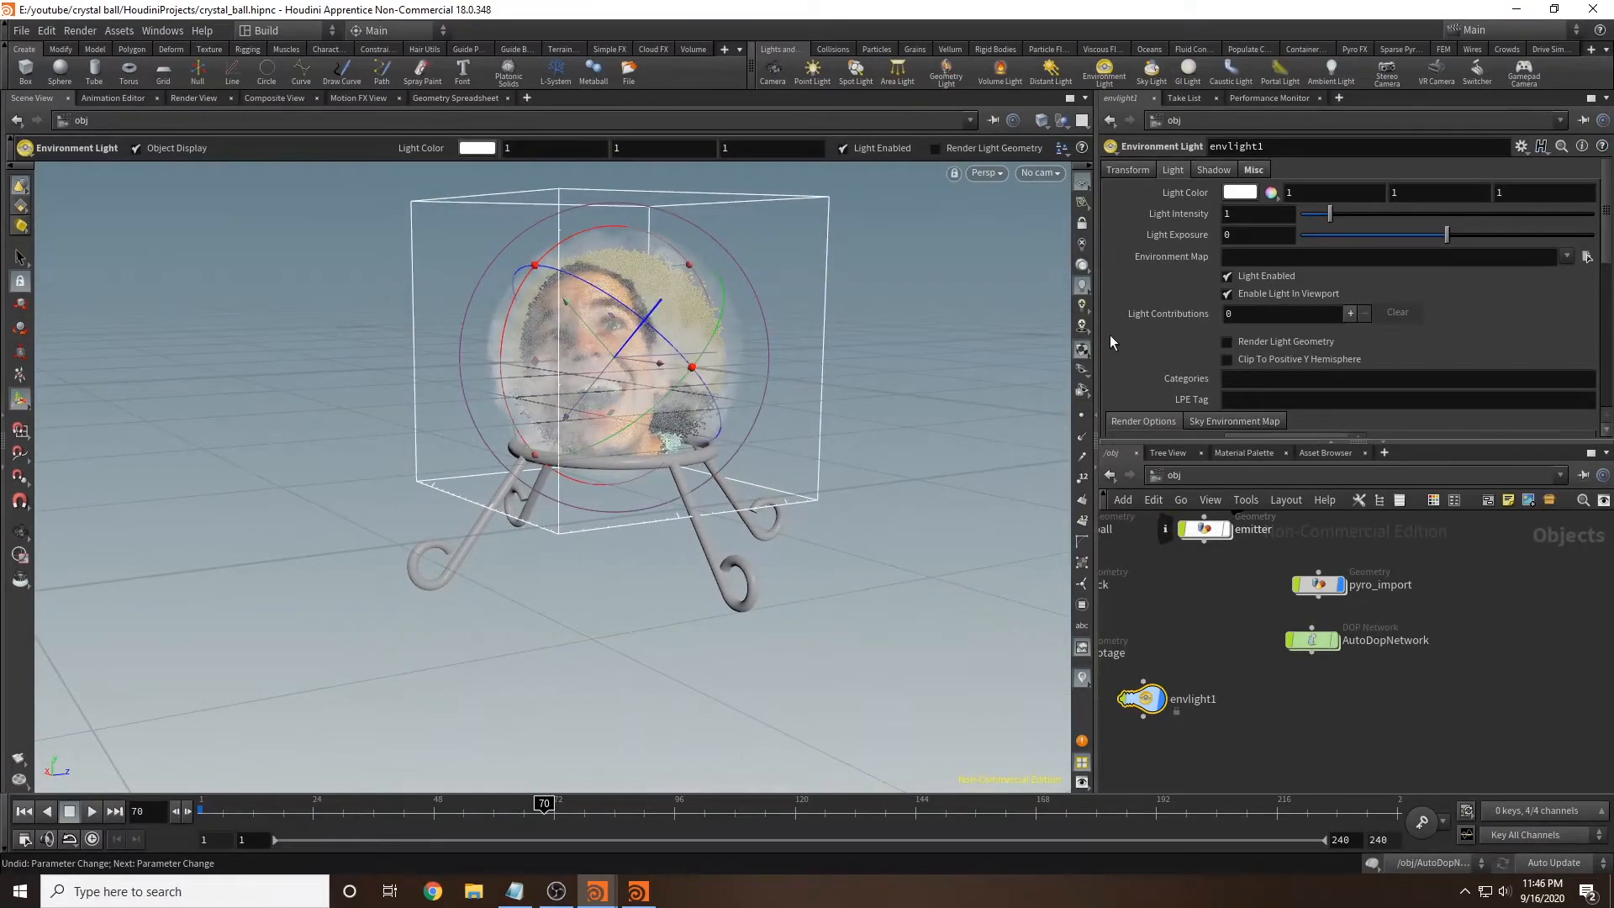
left_click(1586, 257)
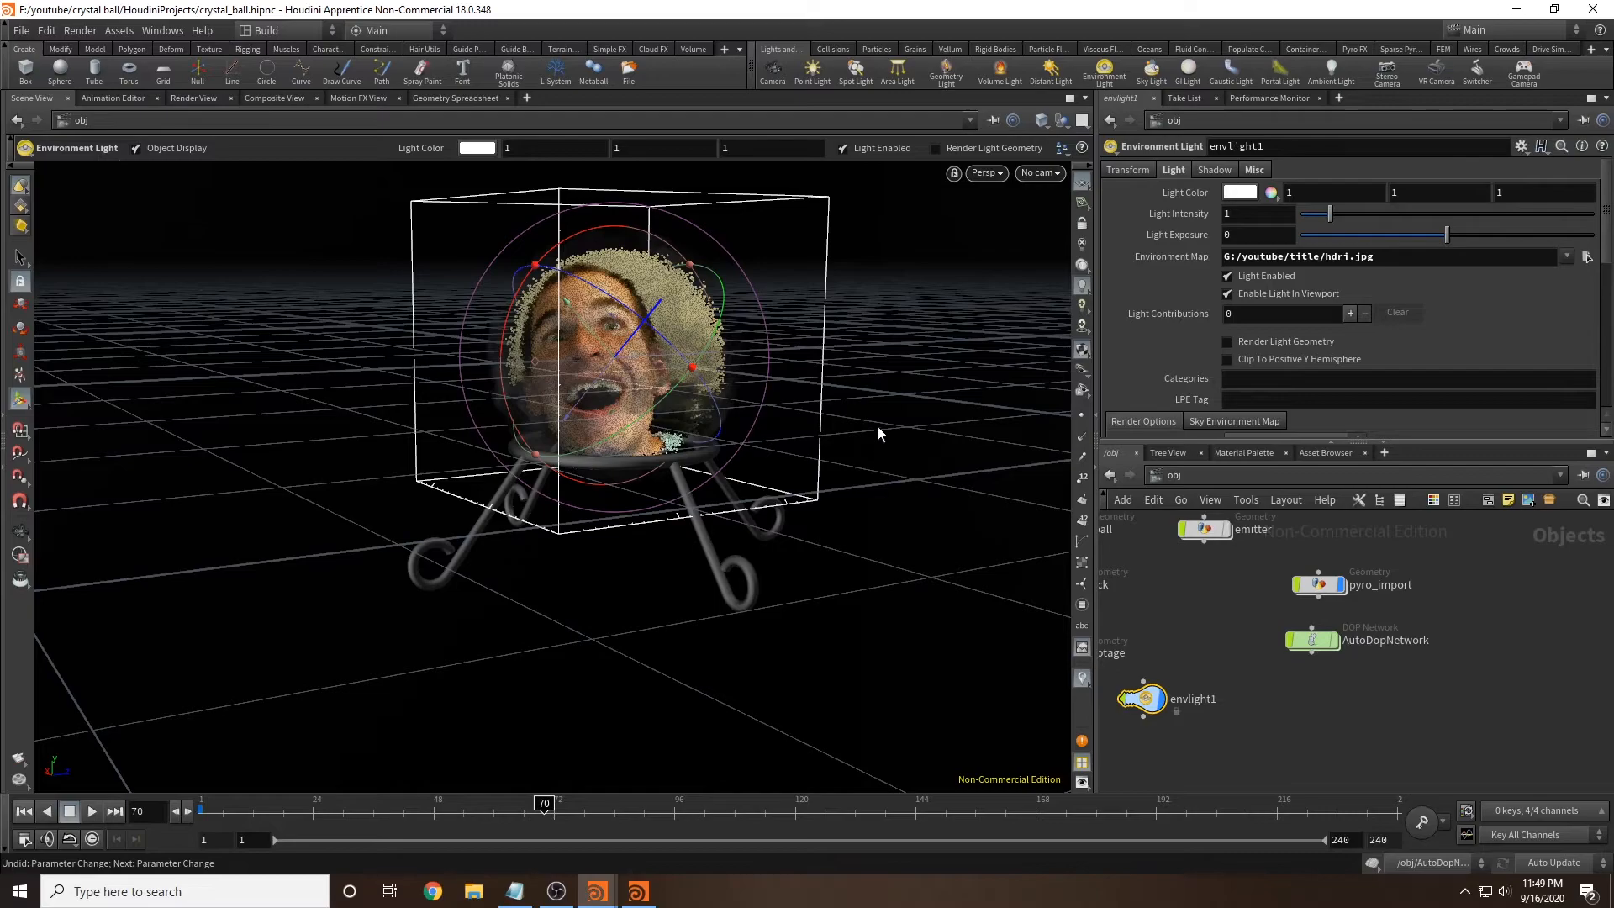
Step: Add a spot light to the scene at the crystal ball
left_click(856, 70)
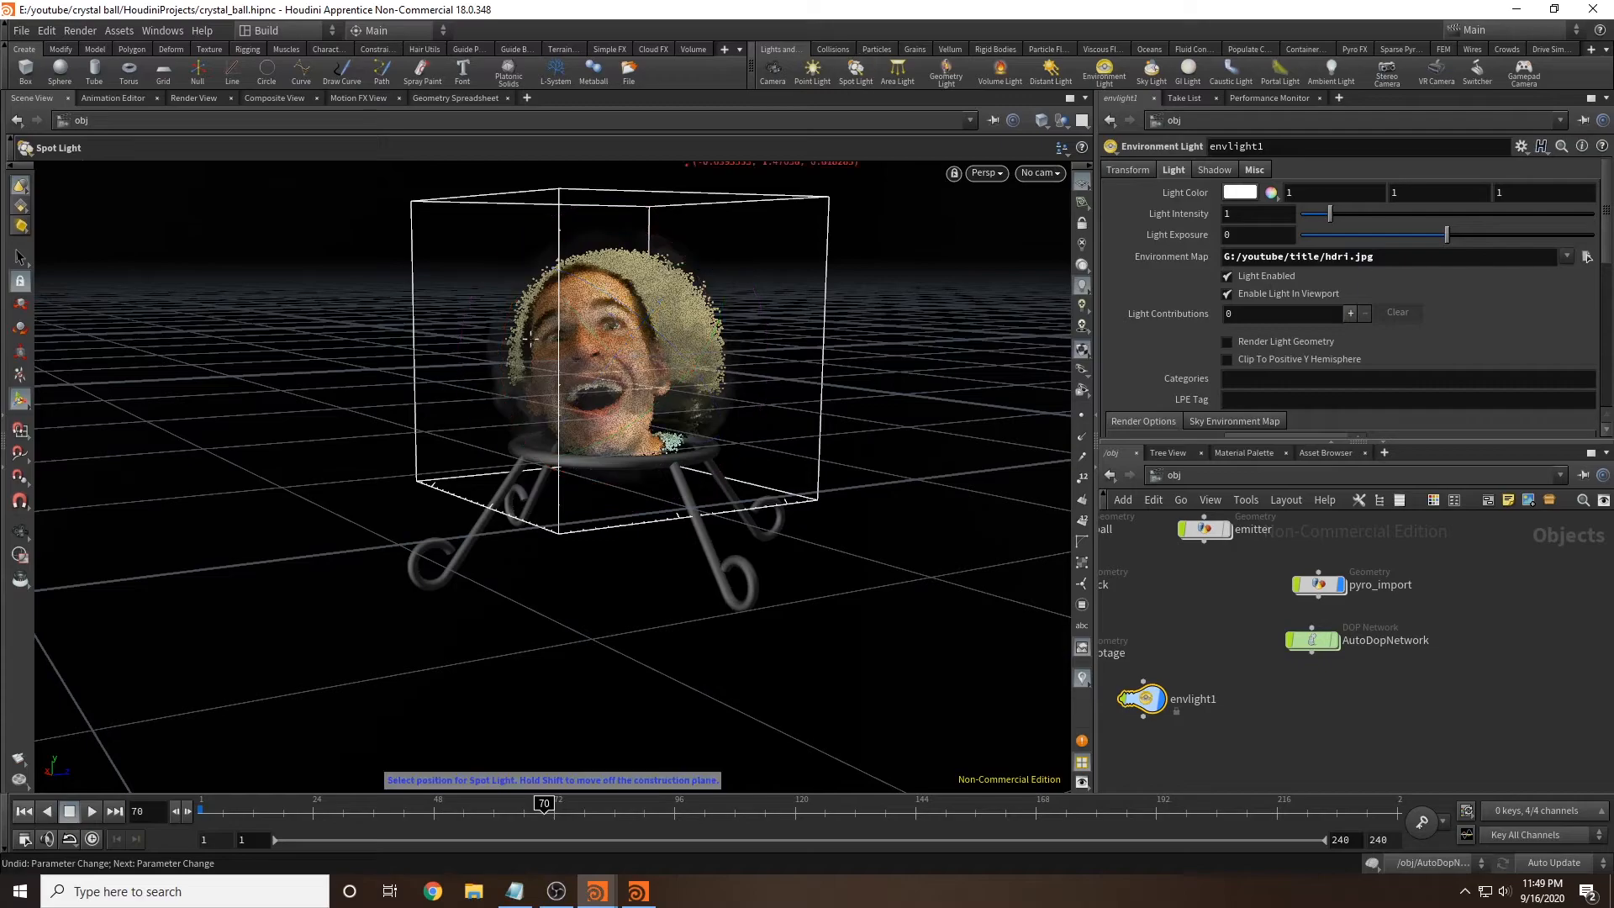
left_click(608, 405)
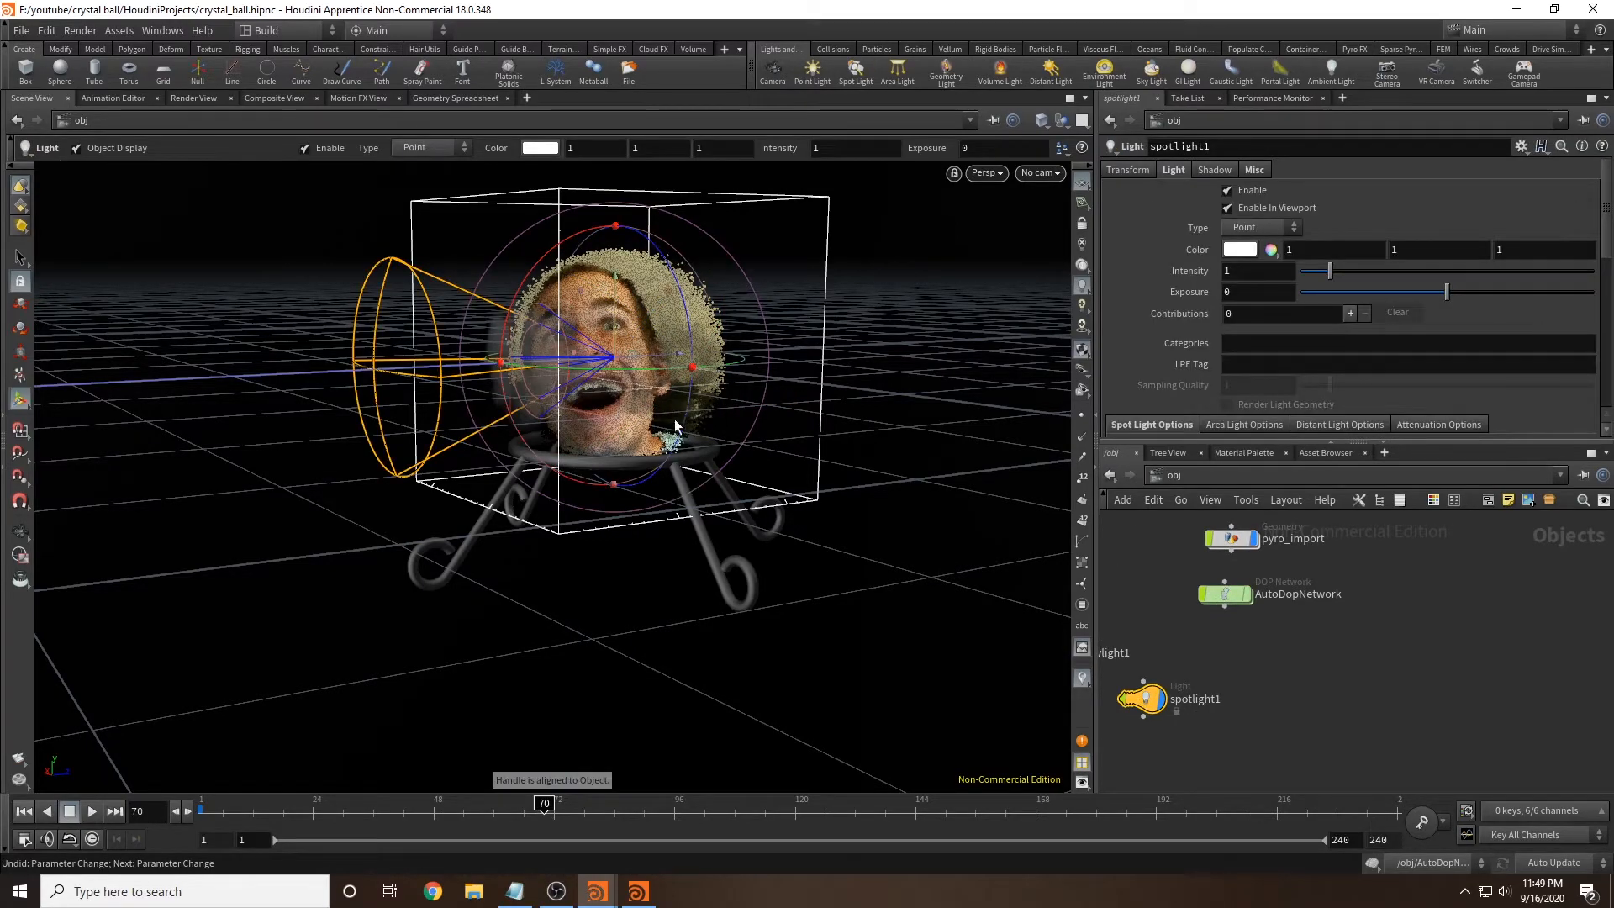
middle_click_drag(1269, 670, 1403, 677)
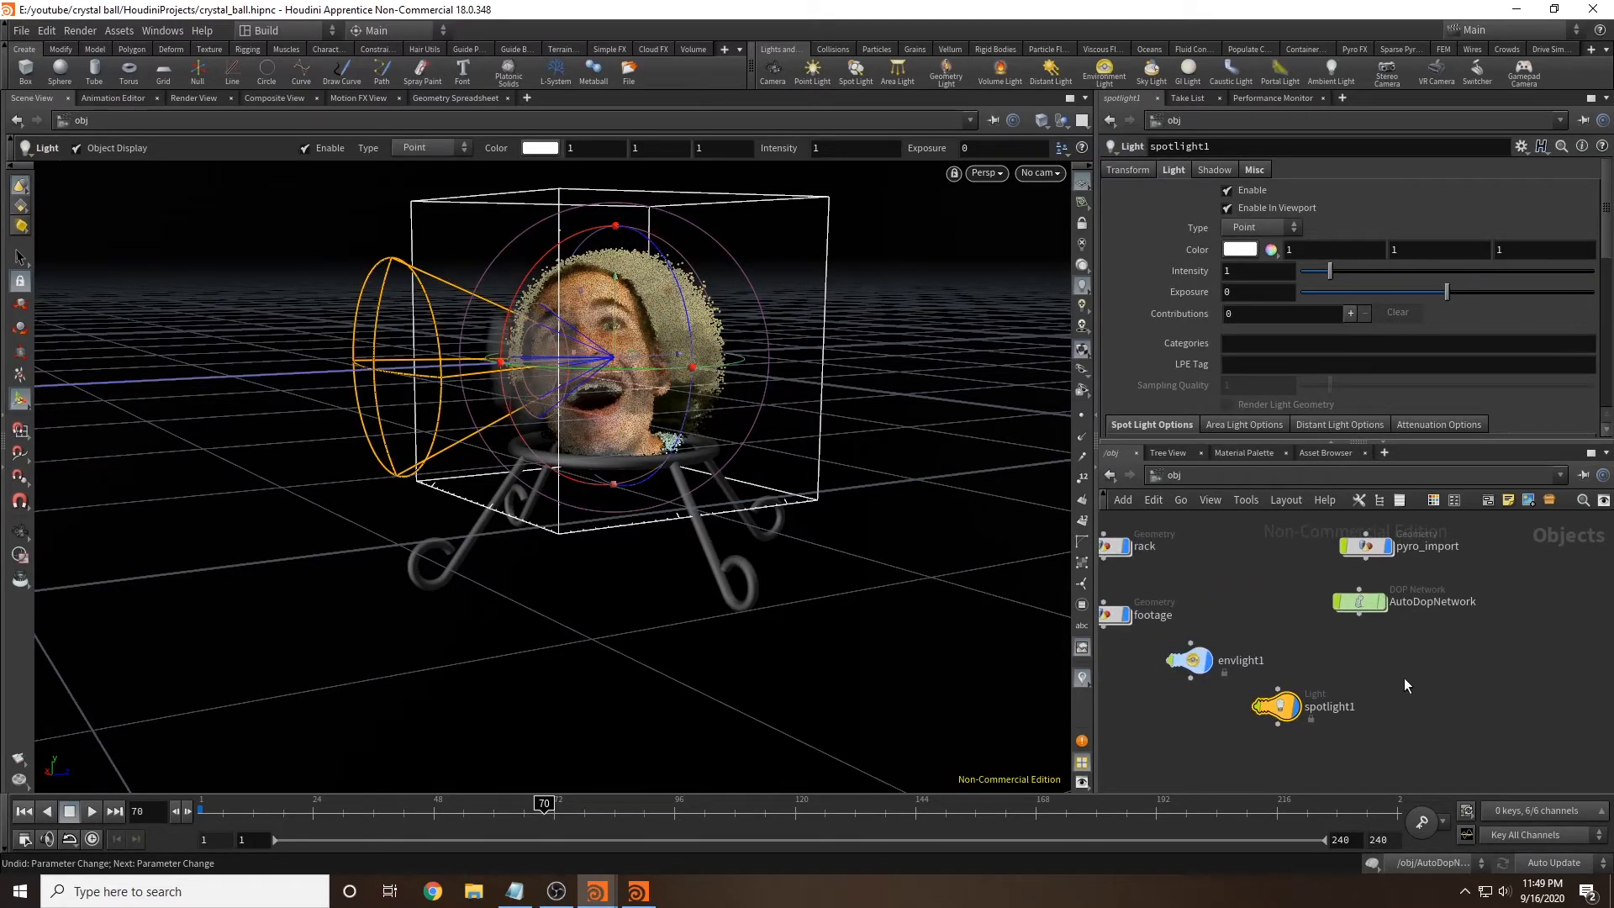
Step: Lower envlight1's light intensity to 0.1
left_click(1189, 660)
type(".1")
key("Return")
left_click_drag(881, 393, 912, 390, "alt")
Step: Aim spotlight1 downward with an X rotation of -90 and raise it above the ball with a Y translation of 4
left_click(1282, 706)
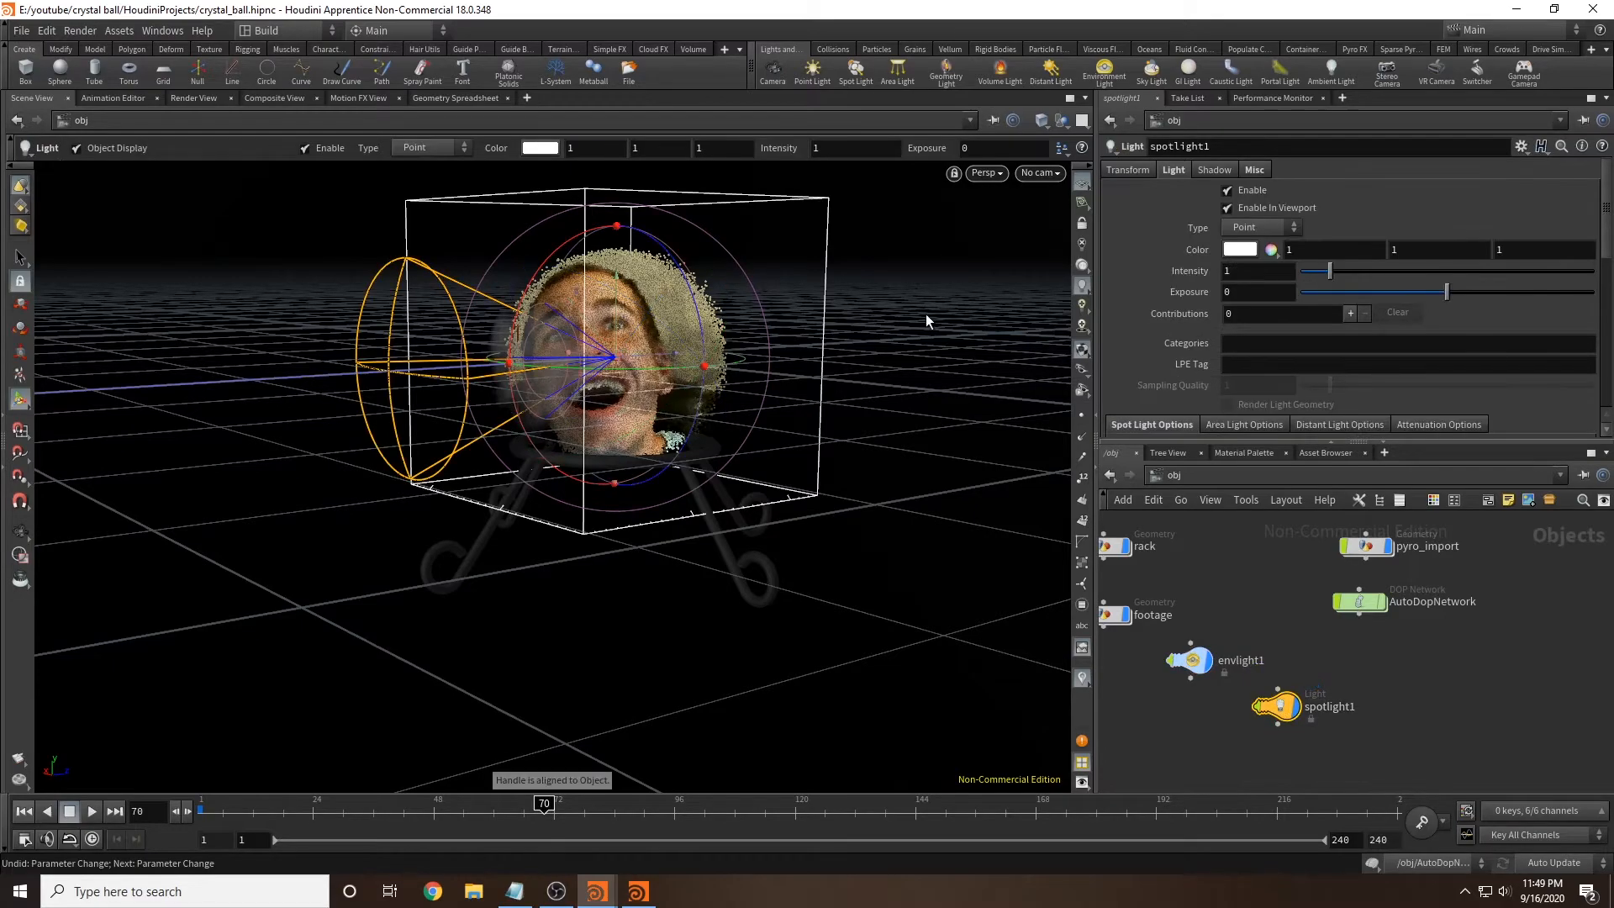
left_click(1127, 169)
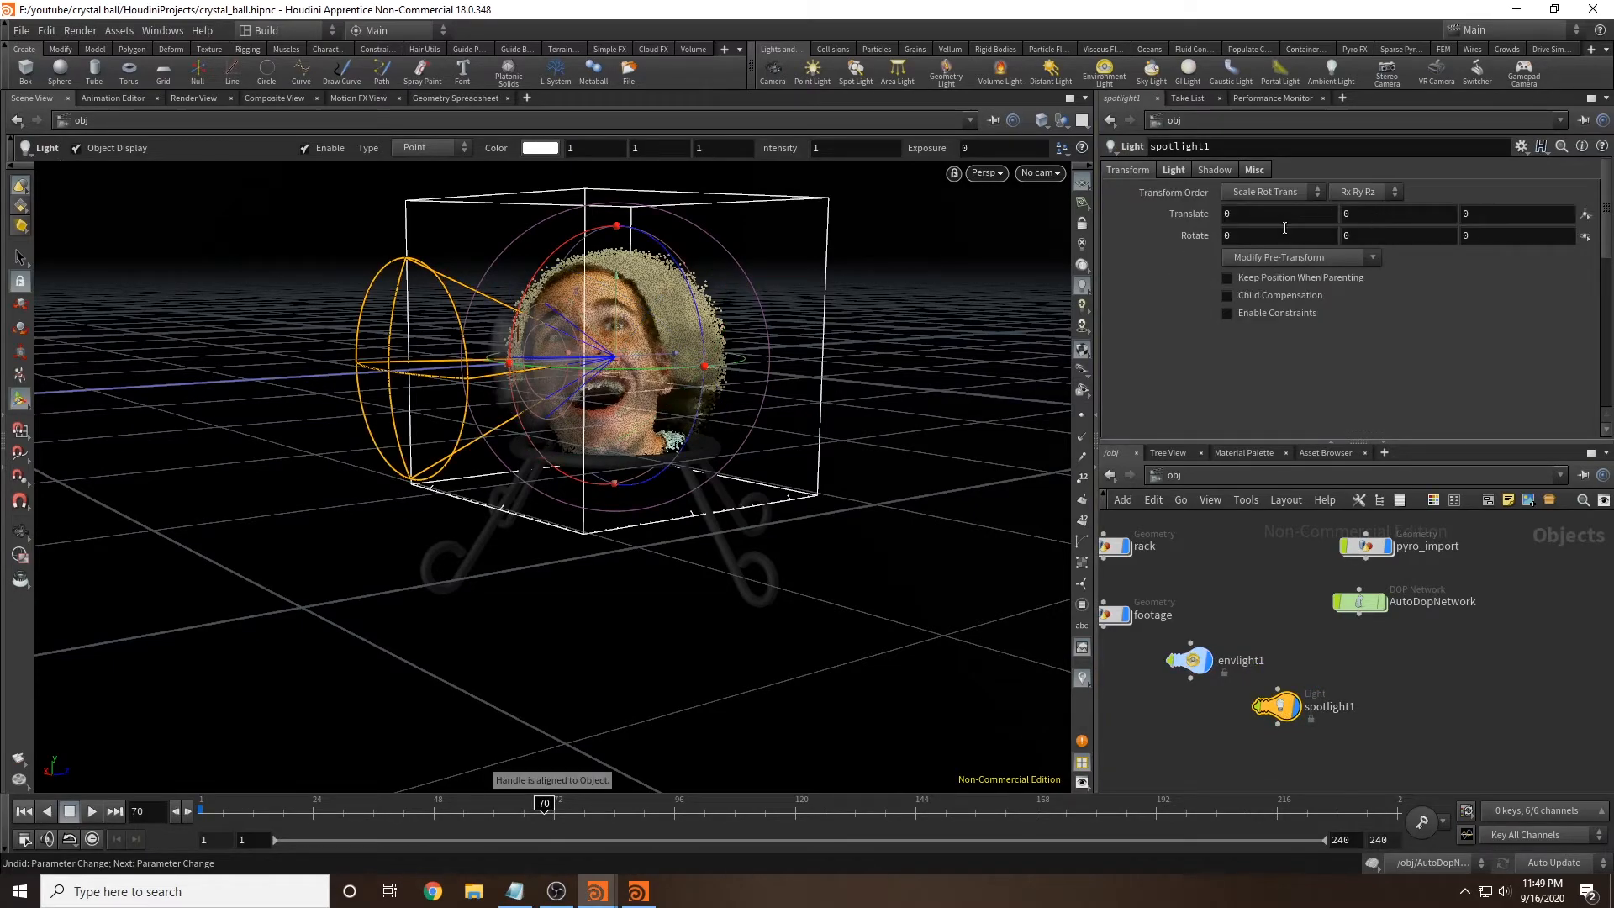
mouse_move(1297, 233)
middle_mouse_down()
mouse_move(1388, 214)
mouse_move(1284, 239)
middle_mouse_up()
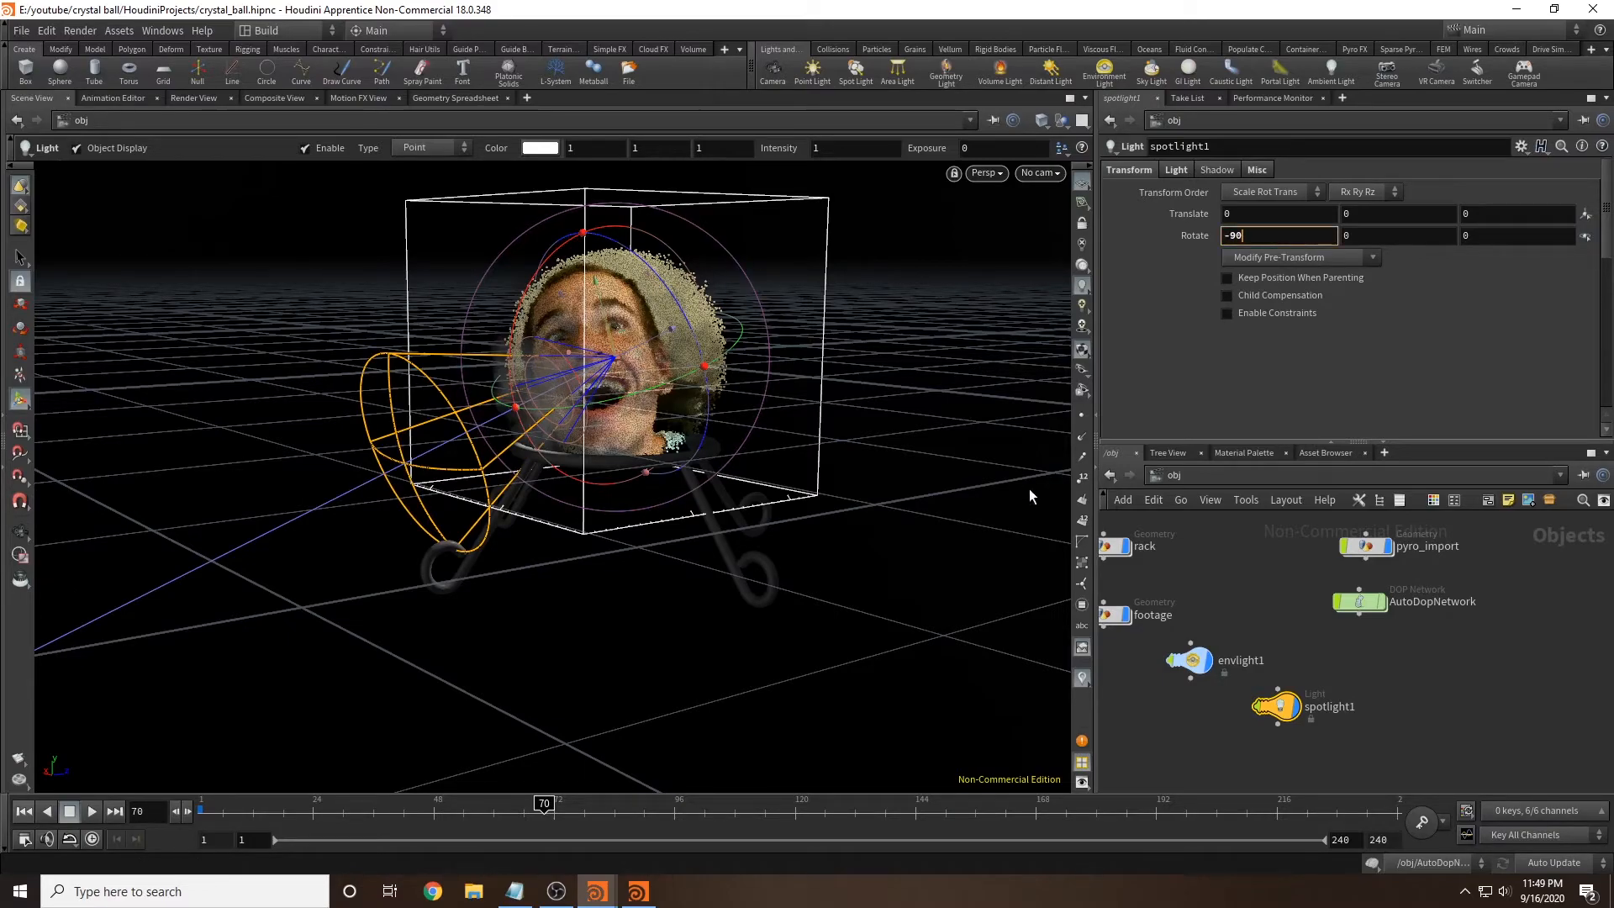
key("Return")
middle_click_drag(1381, 211, 1424, 173)
scroll(875, 295, "down", 3, "alt")
middle_click_drag(847, 353, 776, 466, "alt")
key("Return")
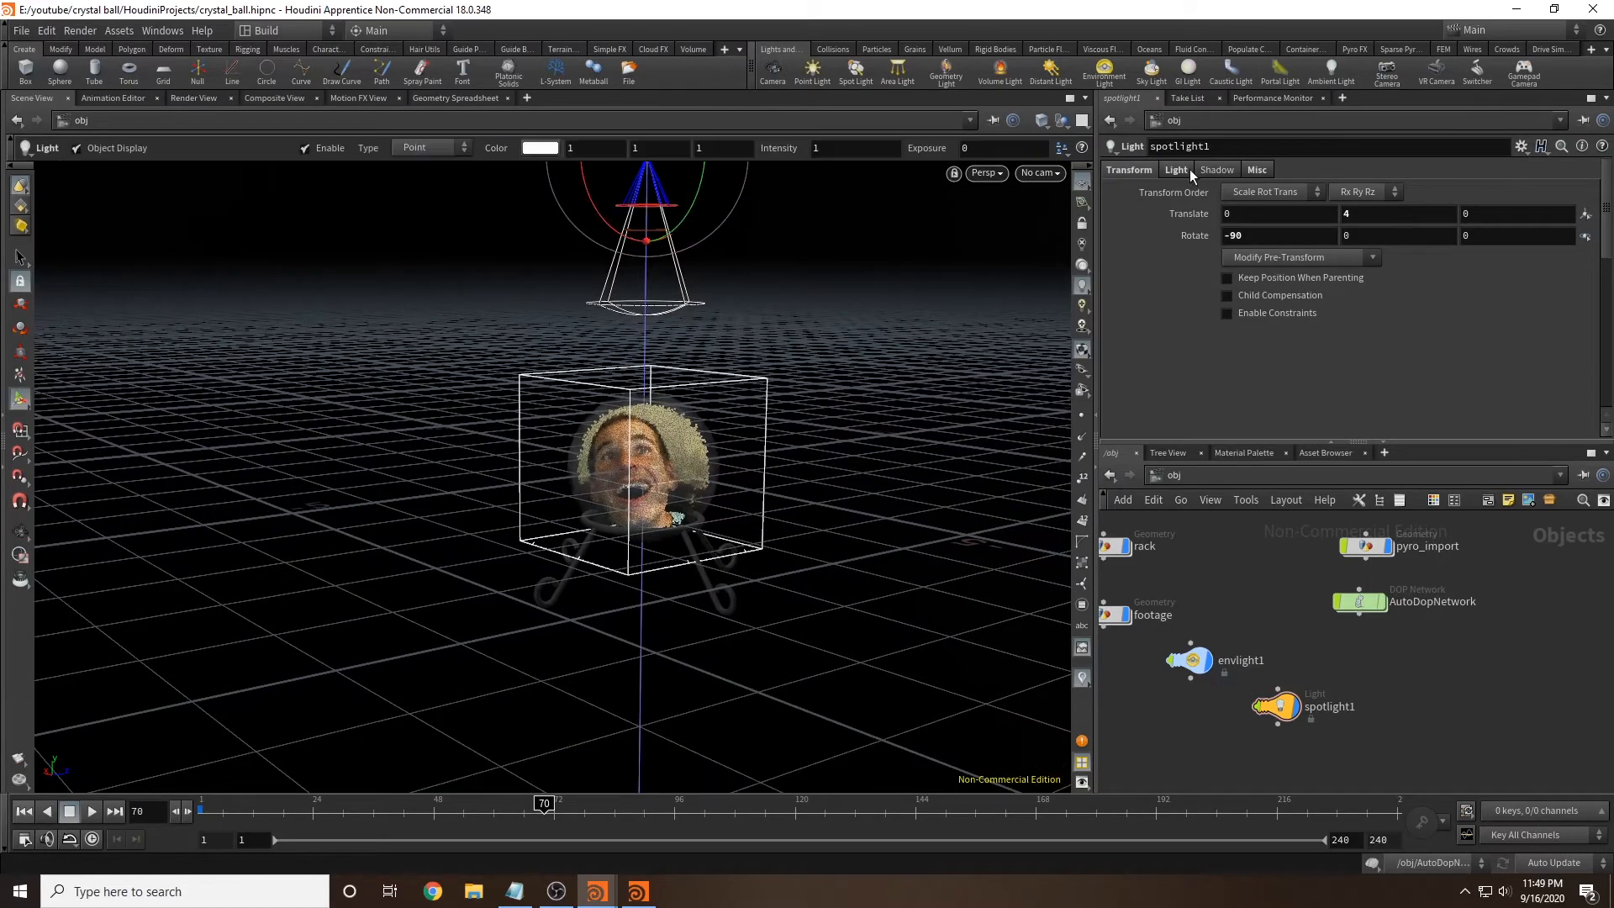
Step: Narrow spotlight1's cone angle to 13.2 so its beam fits the crystal ball
left_click(1186, 169)
scroll(1239, 383, "down", 3)
left_click_drag(1354, 351, 1323, 347)
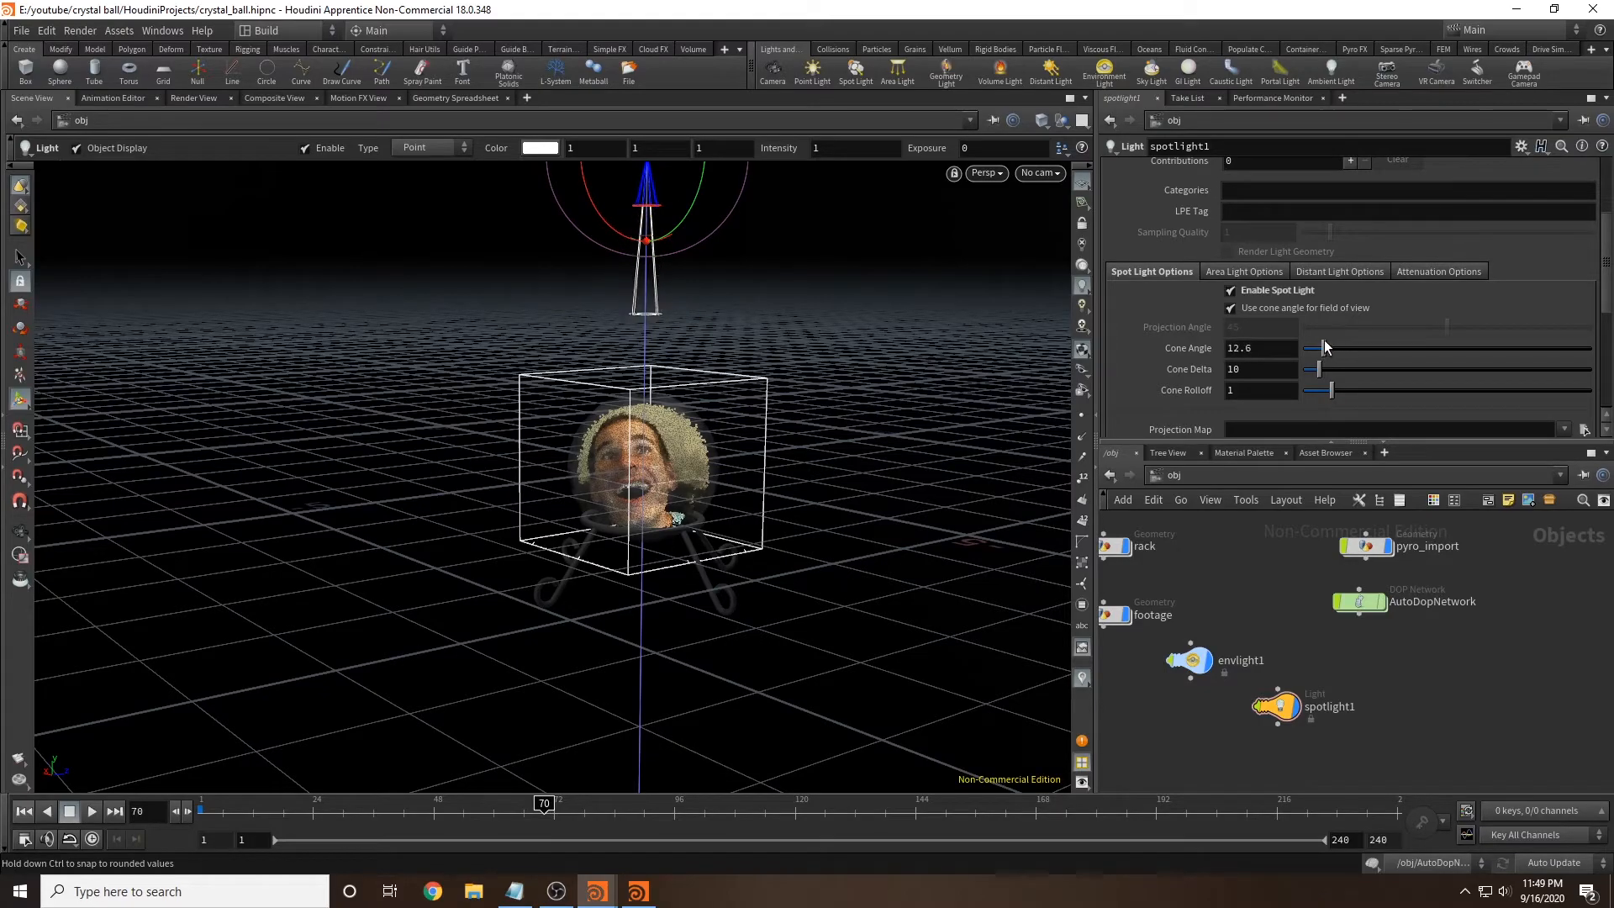
middle_click_drag(805, 375, 792, 225, "alt")
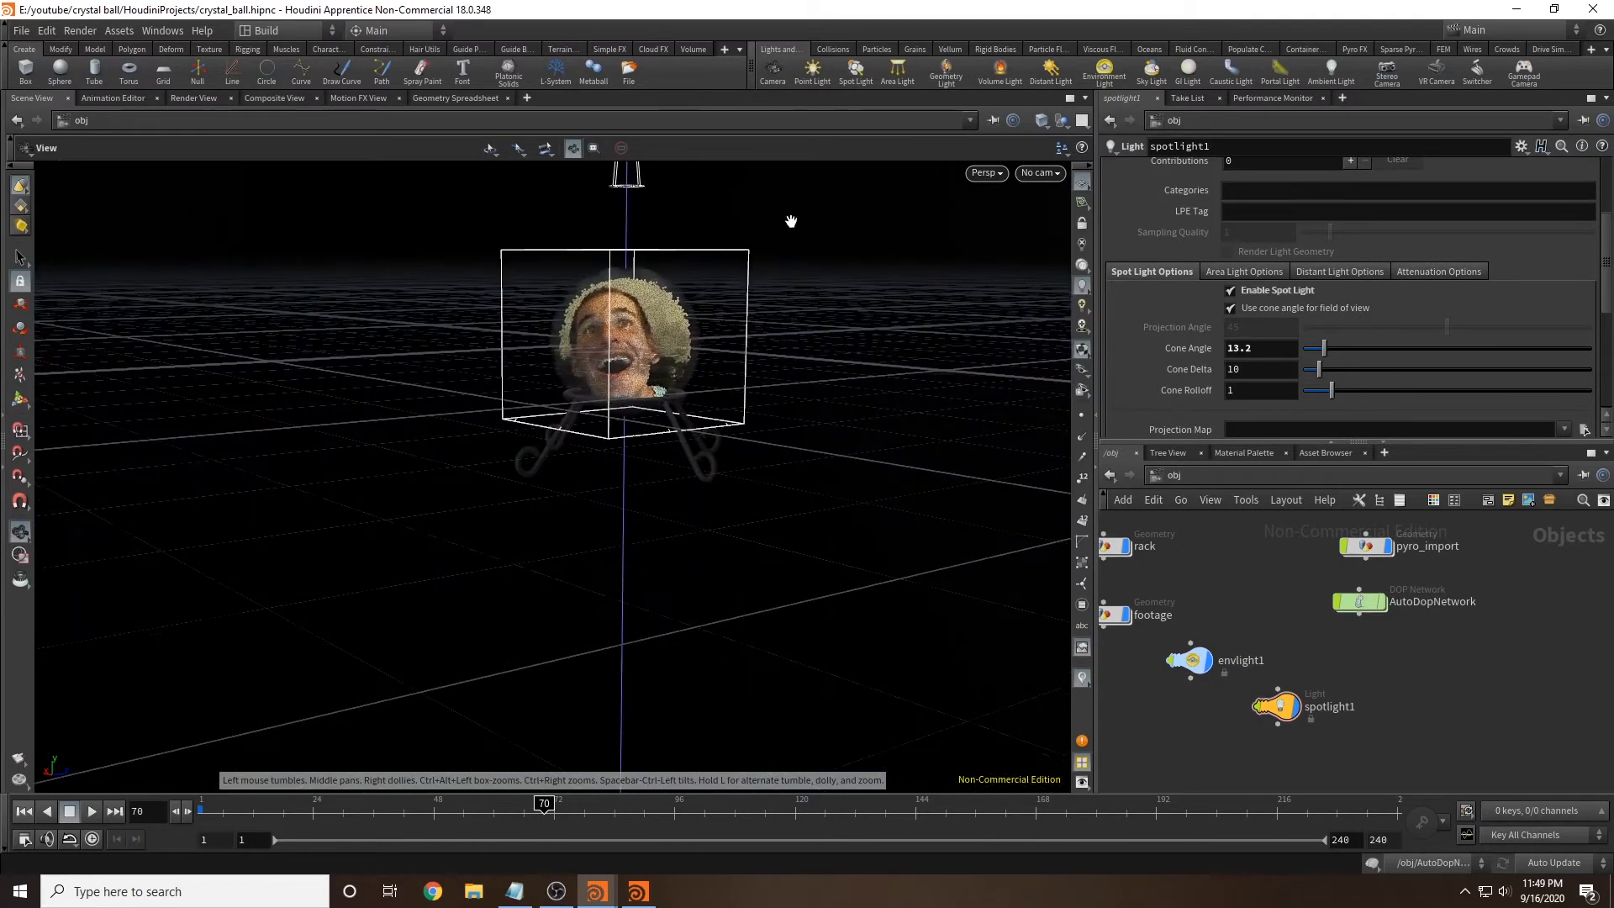
middle_click_drag(843, 359, 756, 441)
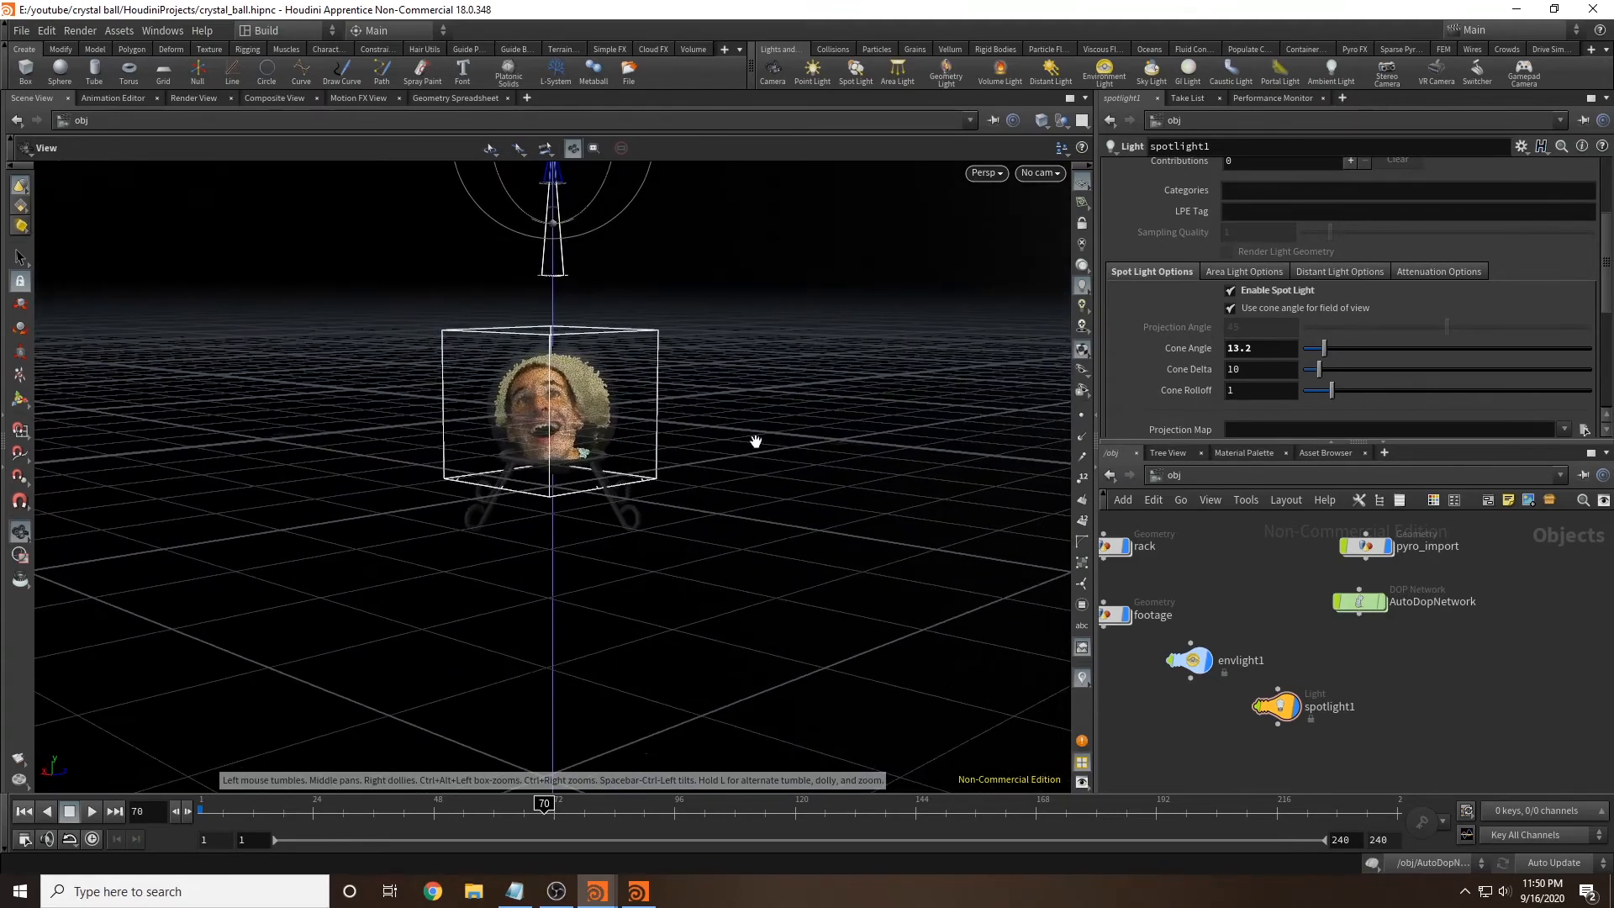
middle_click_drag(1277, 566, 1318, 537)
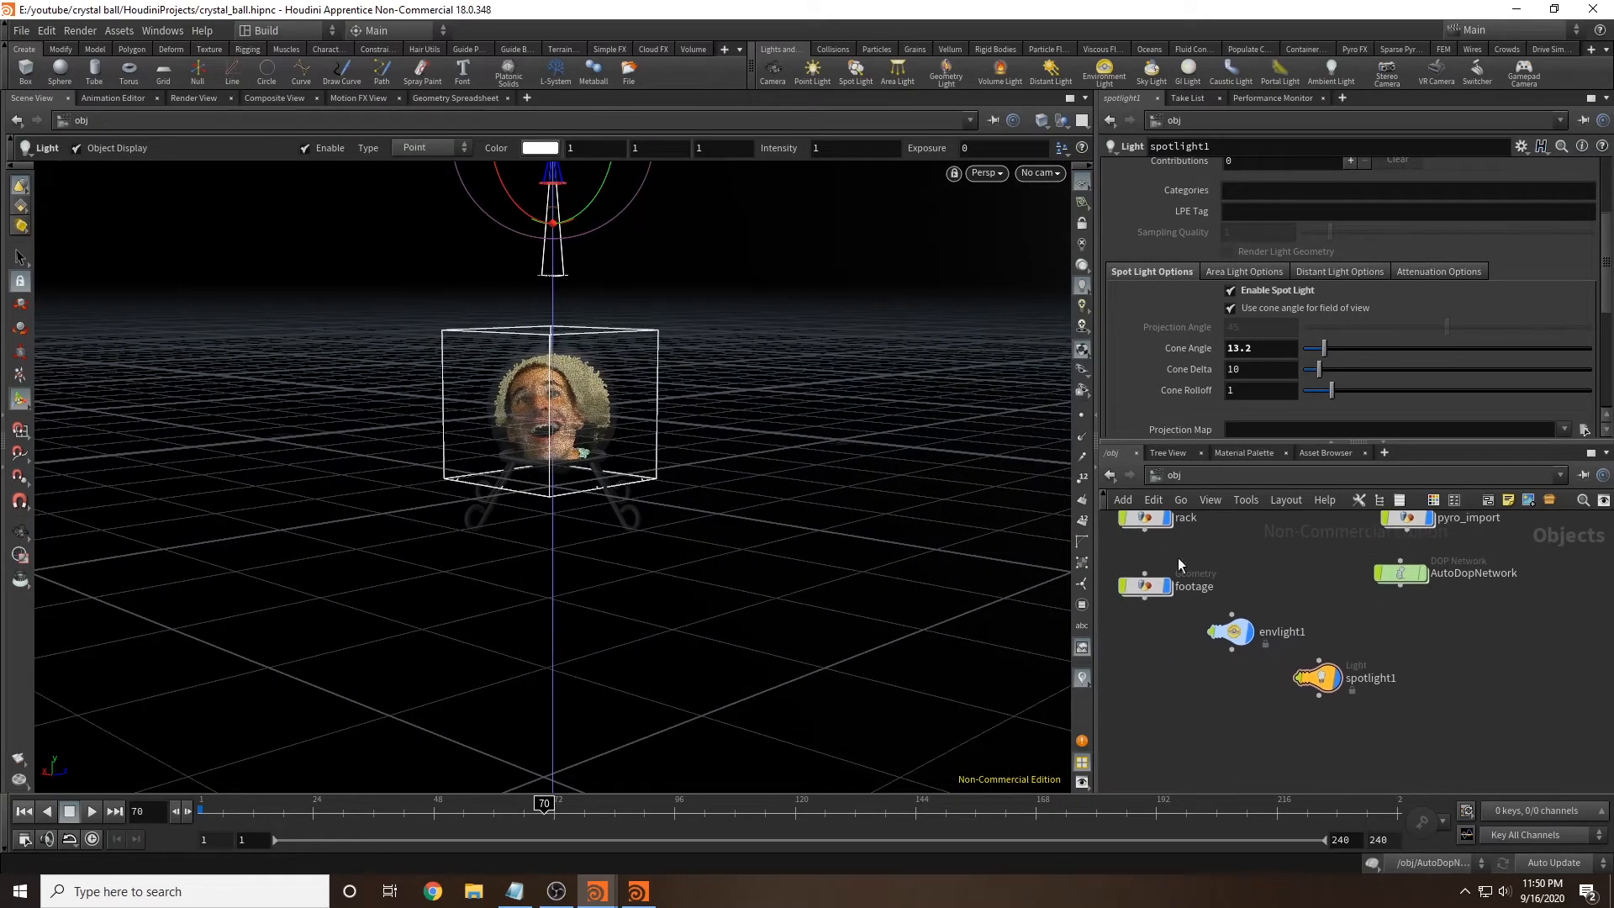
Step: Add an empty geometry object at the scene level and name it table
key("Tab")
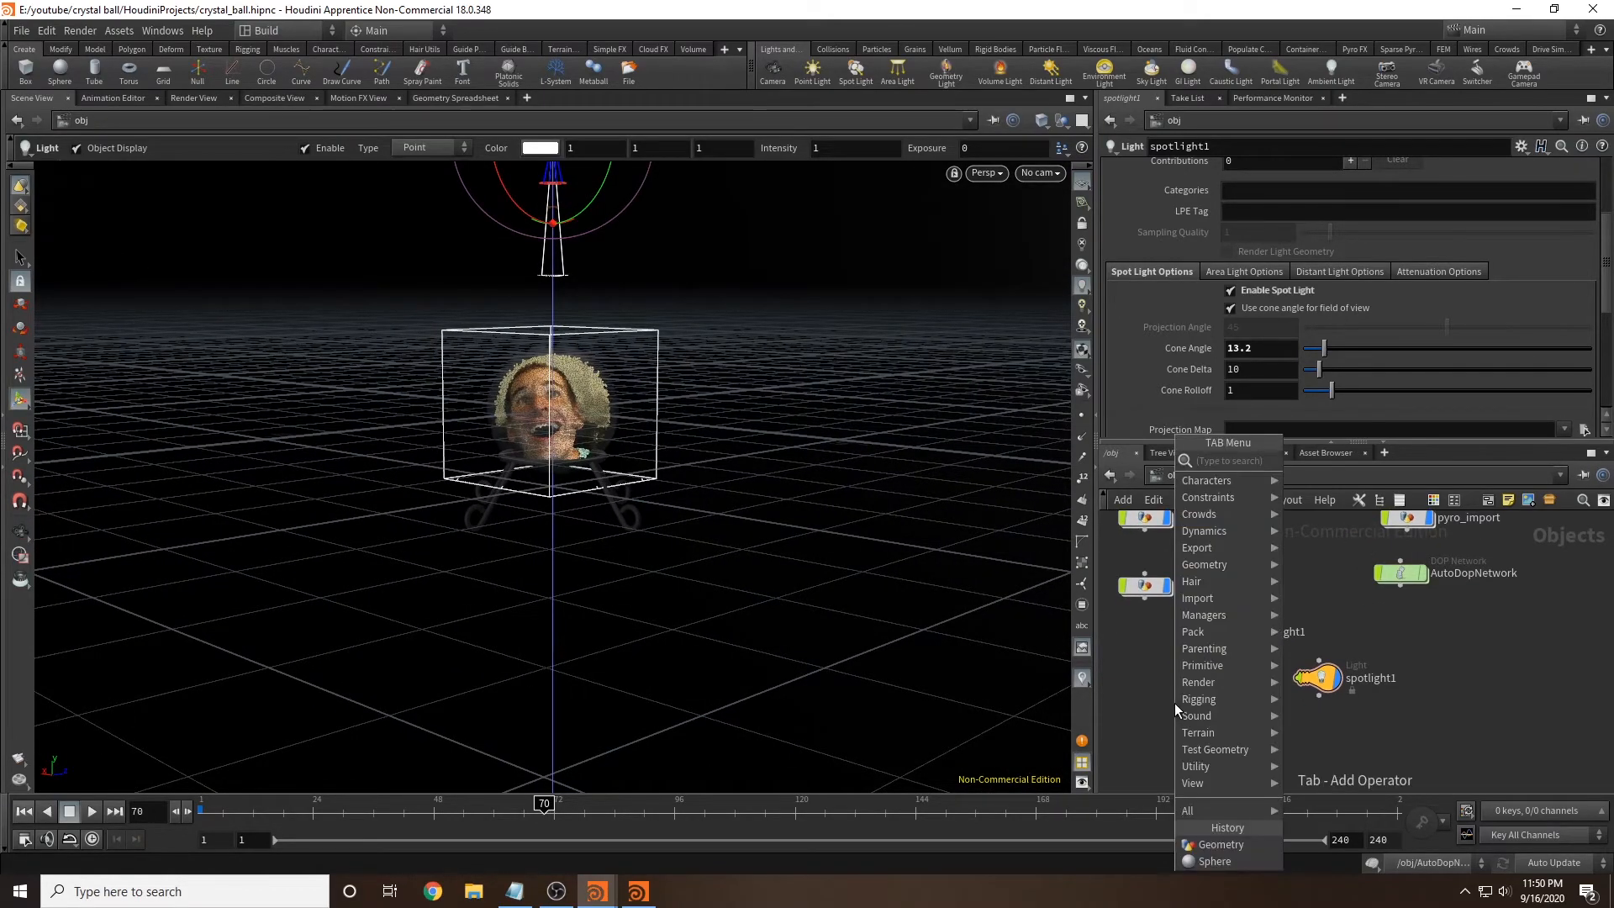
key("Return")
left_click(1163, 689)
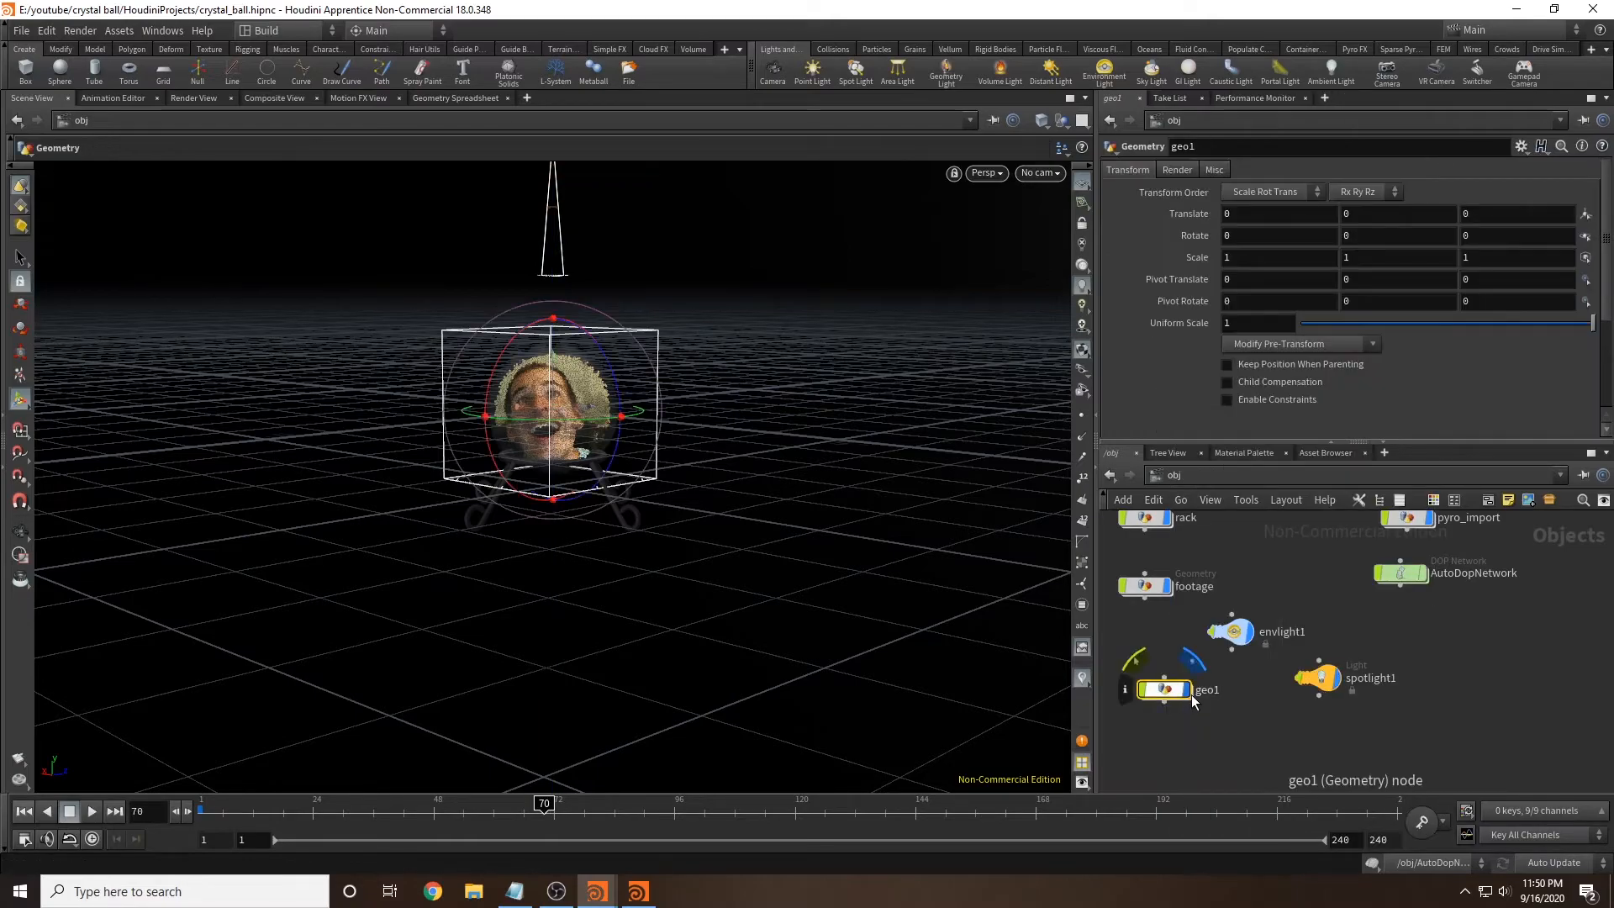
left_click(1206, 690)
type("table")
key("Return")
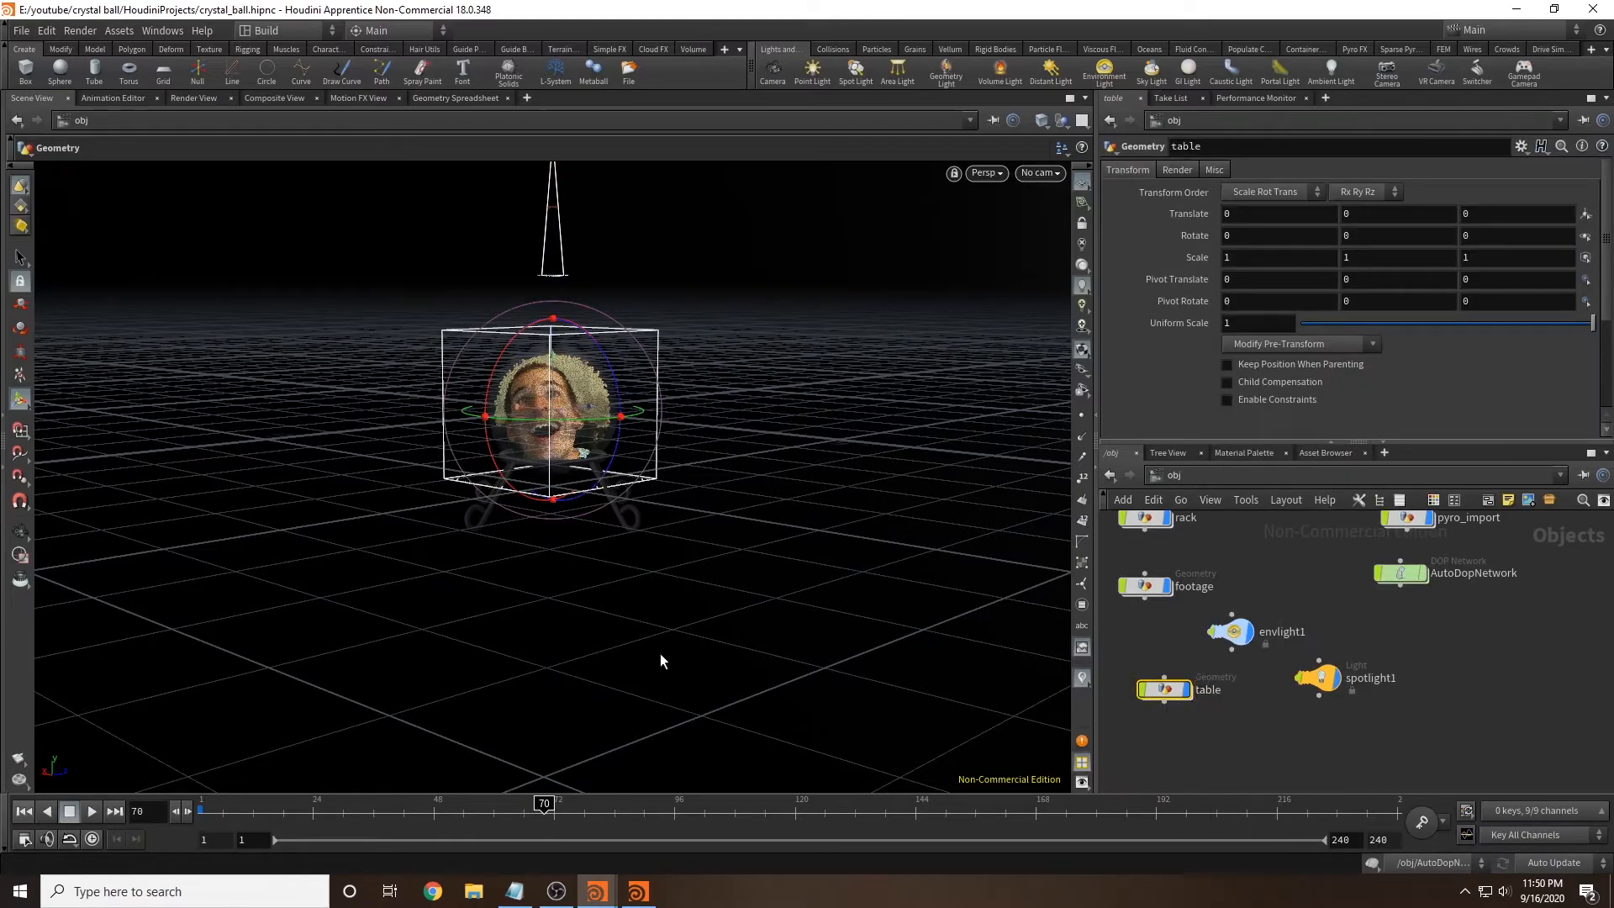
Step: Create a polygon circle inside the table object and orient it in the ZX plane
double_click(1176, 696)
key("Tab")
type("circle")
key("Return")
left_click(1188, 617)
left_click(1282, 168)
left_click(1265, 183)
left_click(1239, 195)
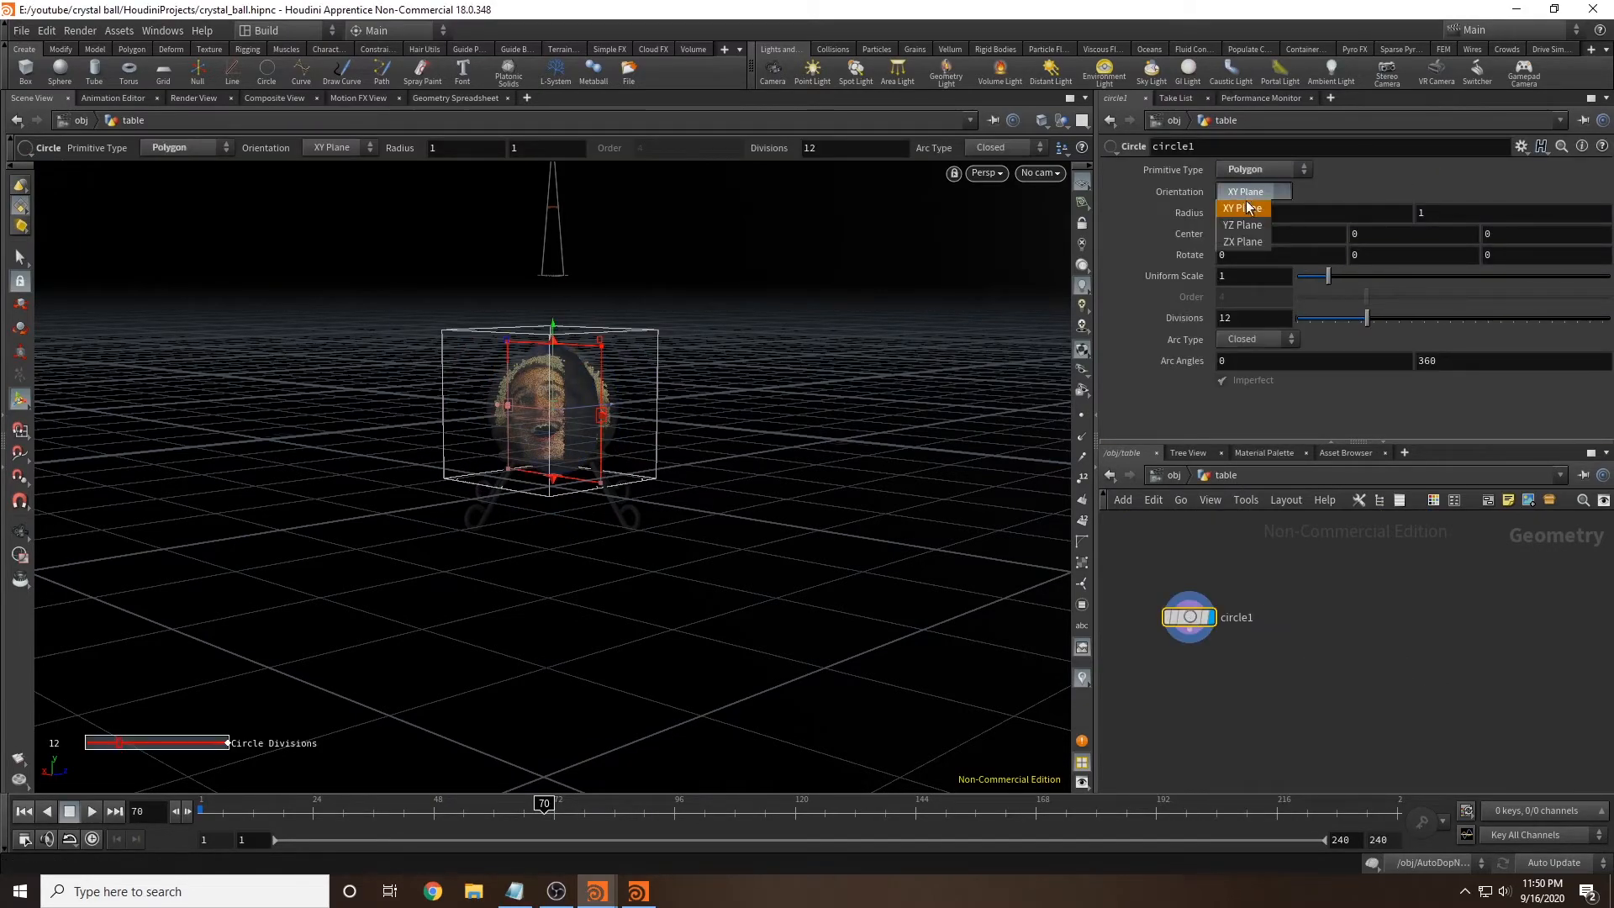
left_click(1244, 224)
left_click(1247, 192)
left_click(1242, 241)
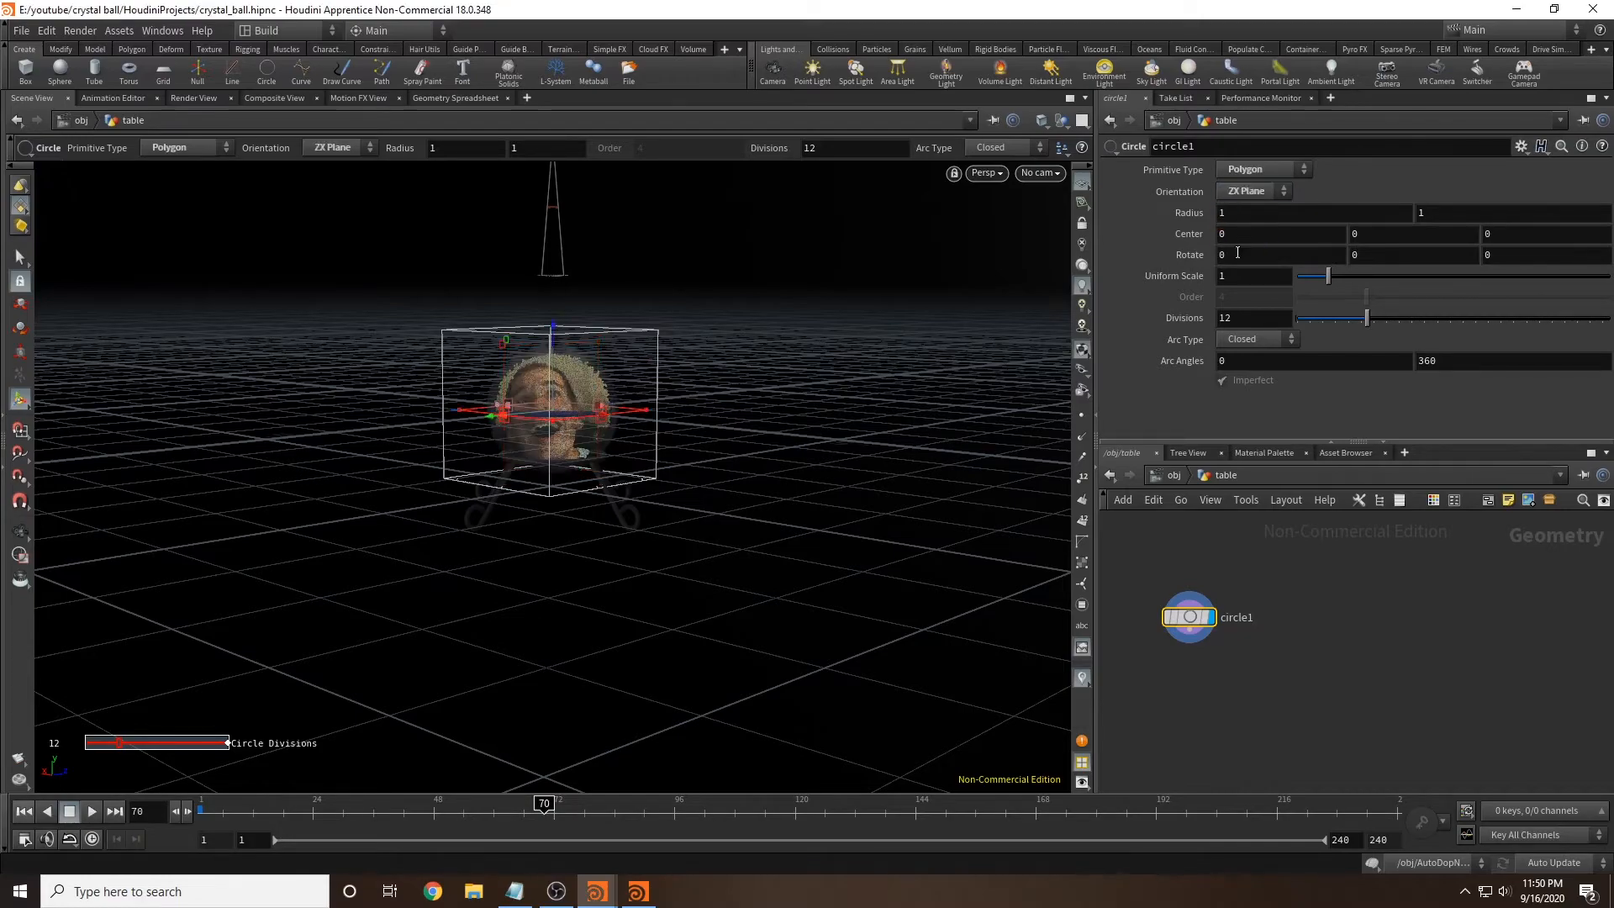
Step: Set the circle to 50 divisions and lower its centre to about -1.7 in Y, under the rack's feet
type("50")
key("Return")
middle_click_drag(1398, 240, 1261, 247)
mouse_move(651, 515)
left_mouse_down("alt")
mouse_move(653, 488)
mouse_move(654, 511)
left_mouse_up("alt")
left_click_drag(553, 478, 553, 481)
mouse_move(689, 507)
left_mouse_down("alt")
mouse_move(735, 495)
mouse_move(719, 504)
left_mouse_up("alt")
left_click_drag(558, 474, 557, 471)
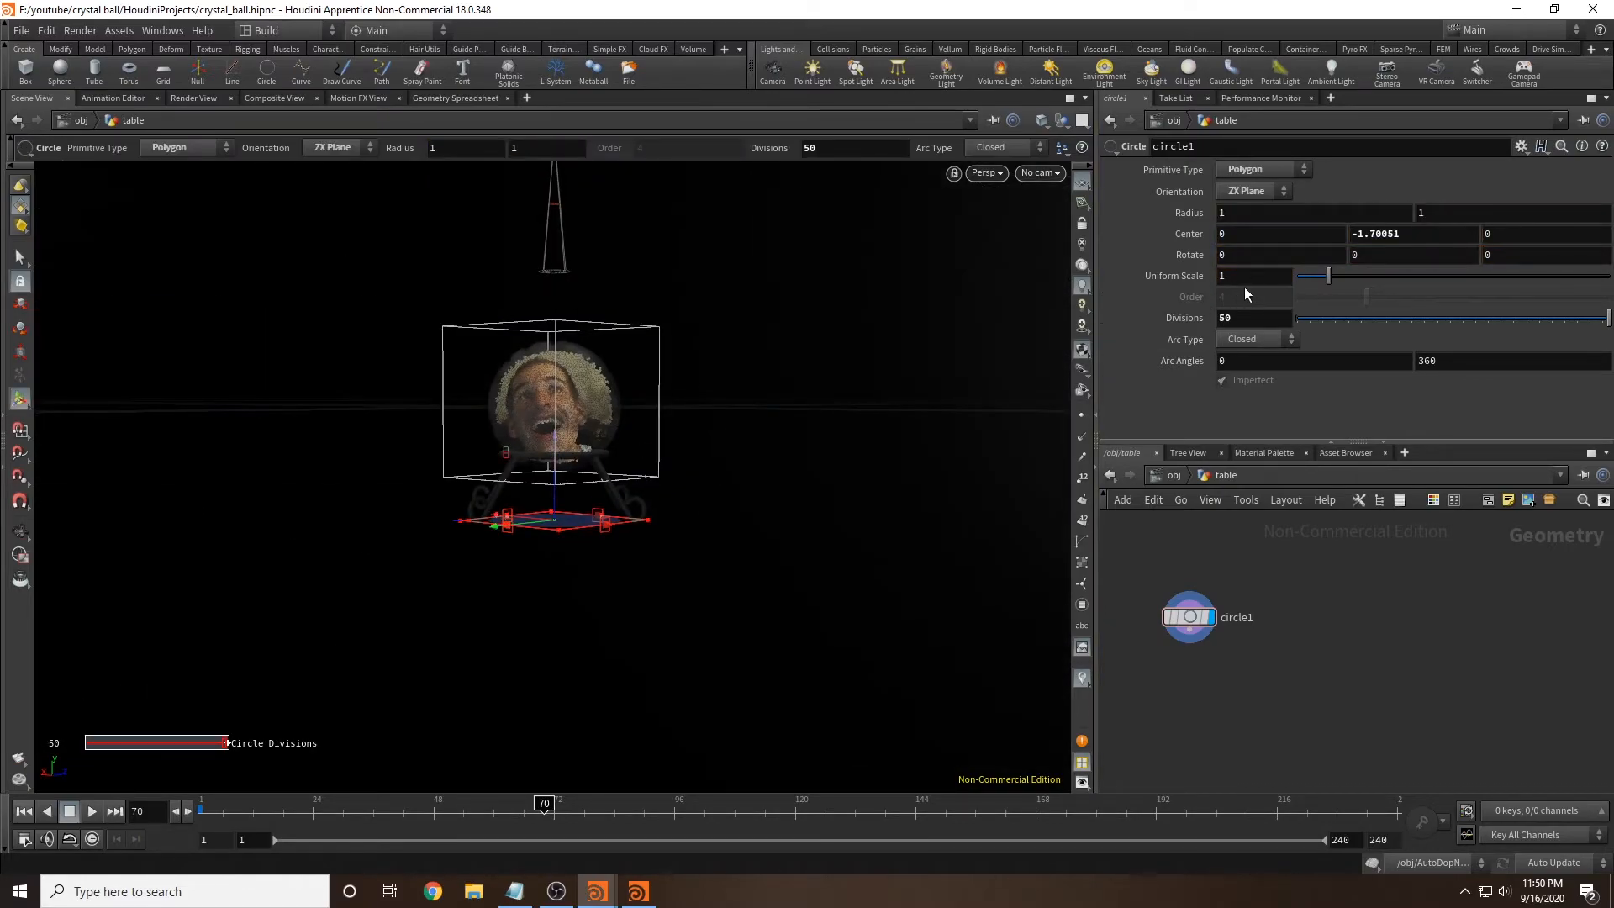
Step: Enlarge the circle to a uniform scale of 10.1
left_click_drag(1457, 287, 1609, 290)
left_click_drag(684, 375, 685, 436, "alt")
key("Return")
middle_click_drag(1247, 278, 1274, 284)
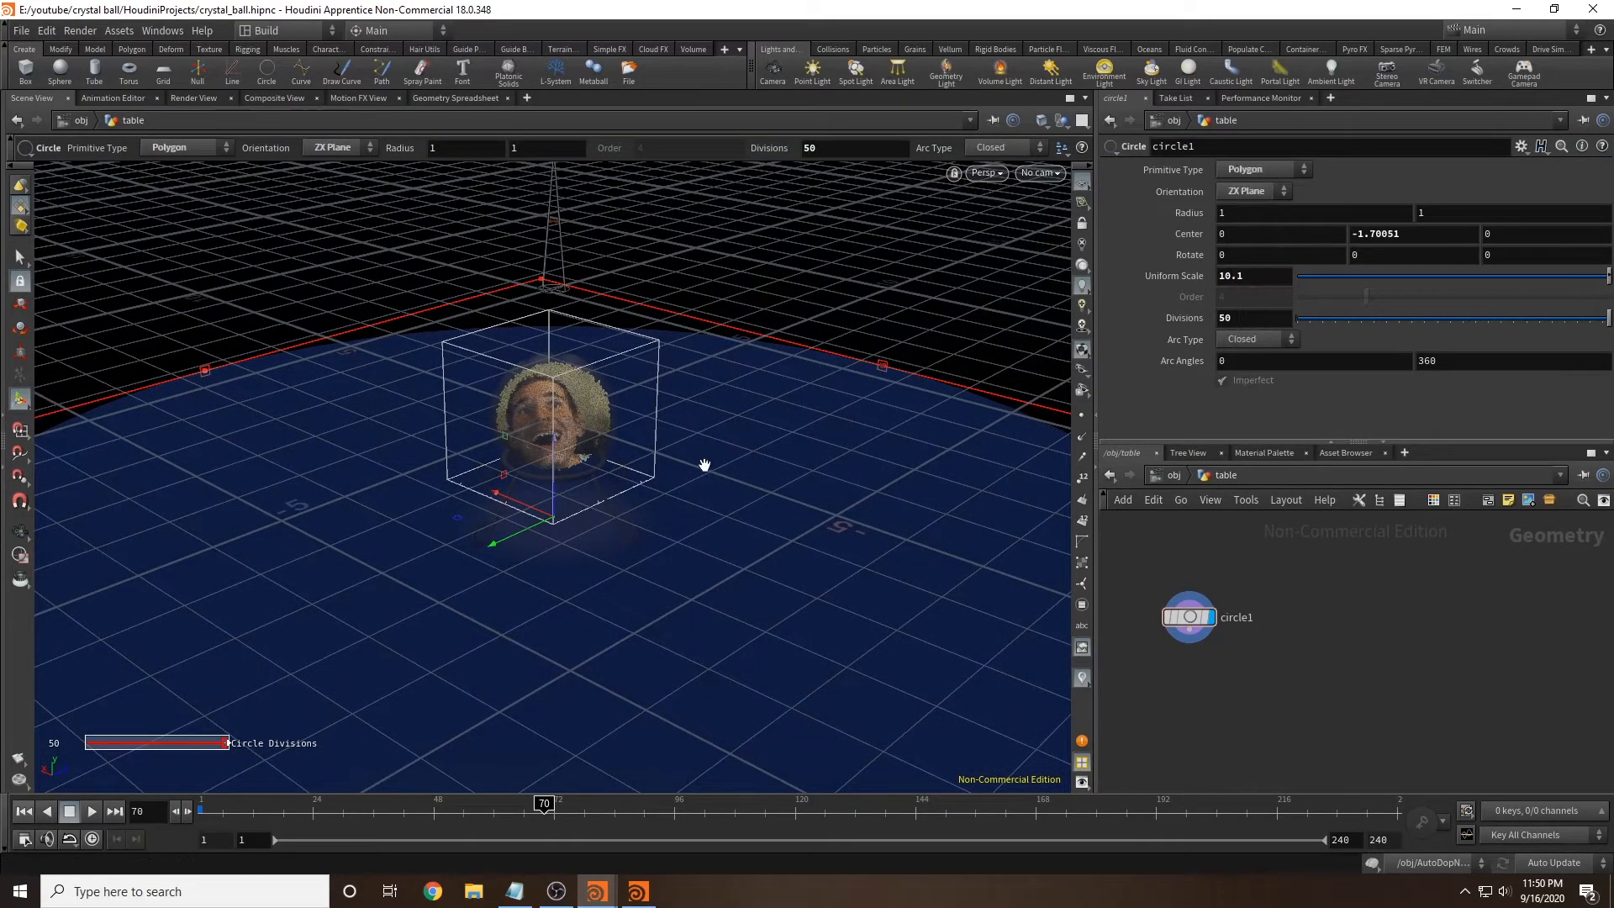
left_click_drag(704, 464, 703, 443, "alt")
right_click_drag(708, 439, 629, 508, "alt")
middle_click_drag(629, 508, 742, 421, "alt")
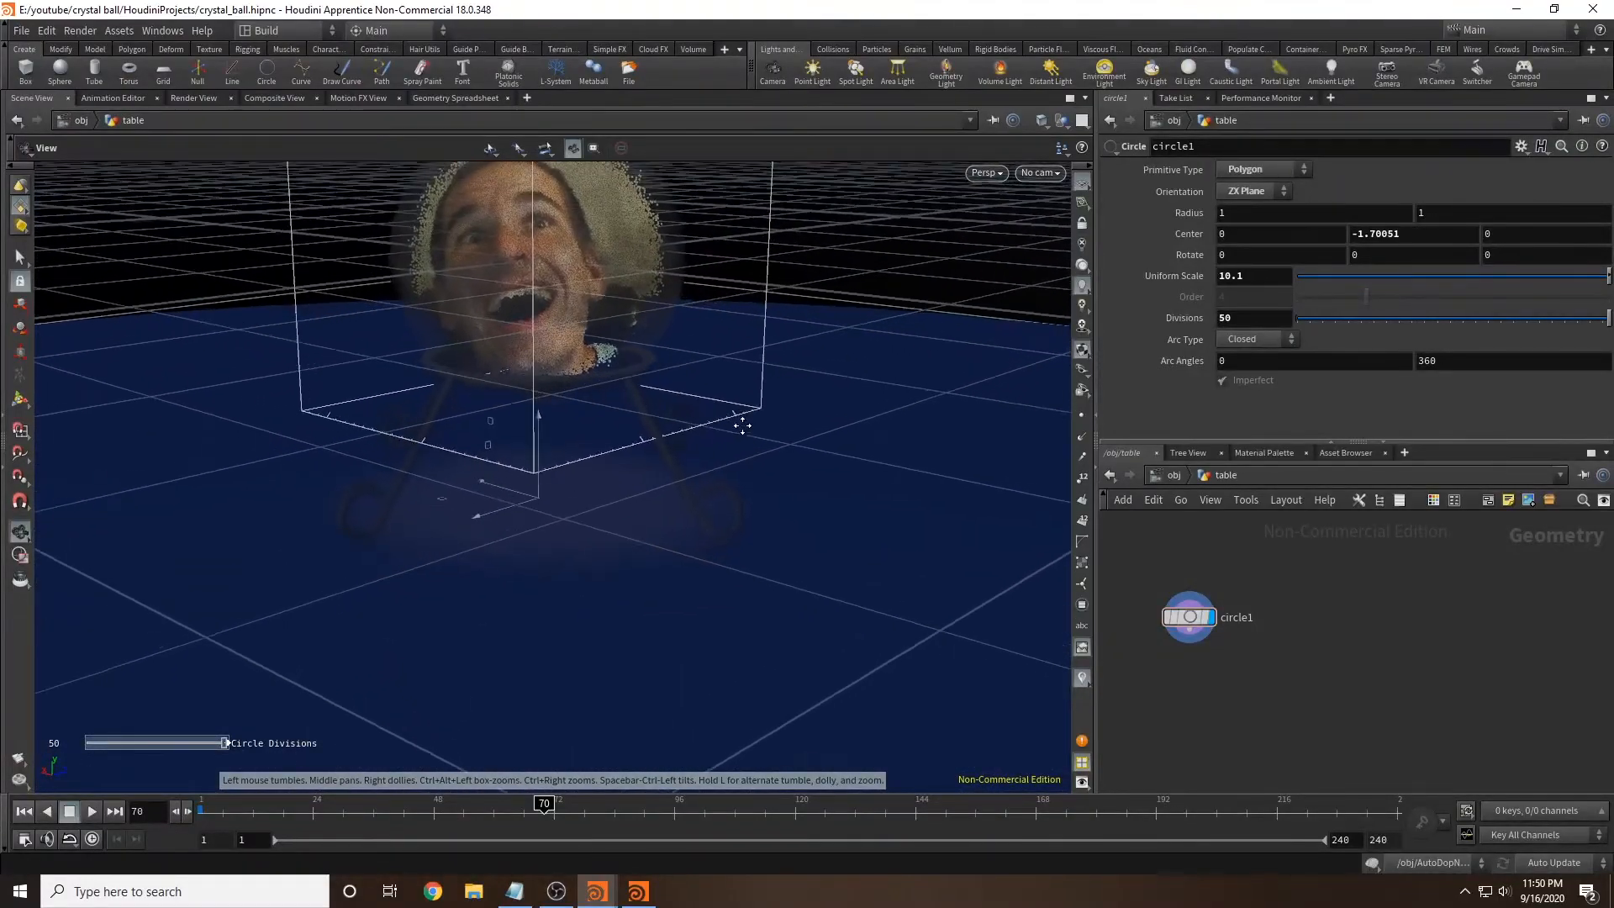
right_click_drag(742, 421, 774, 472, "alt")
middle_click_drag(813, 488, 743, 527, "alt")
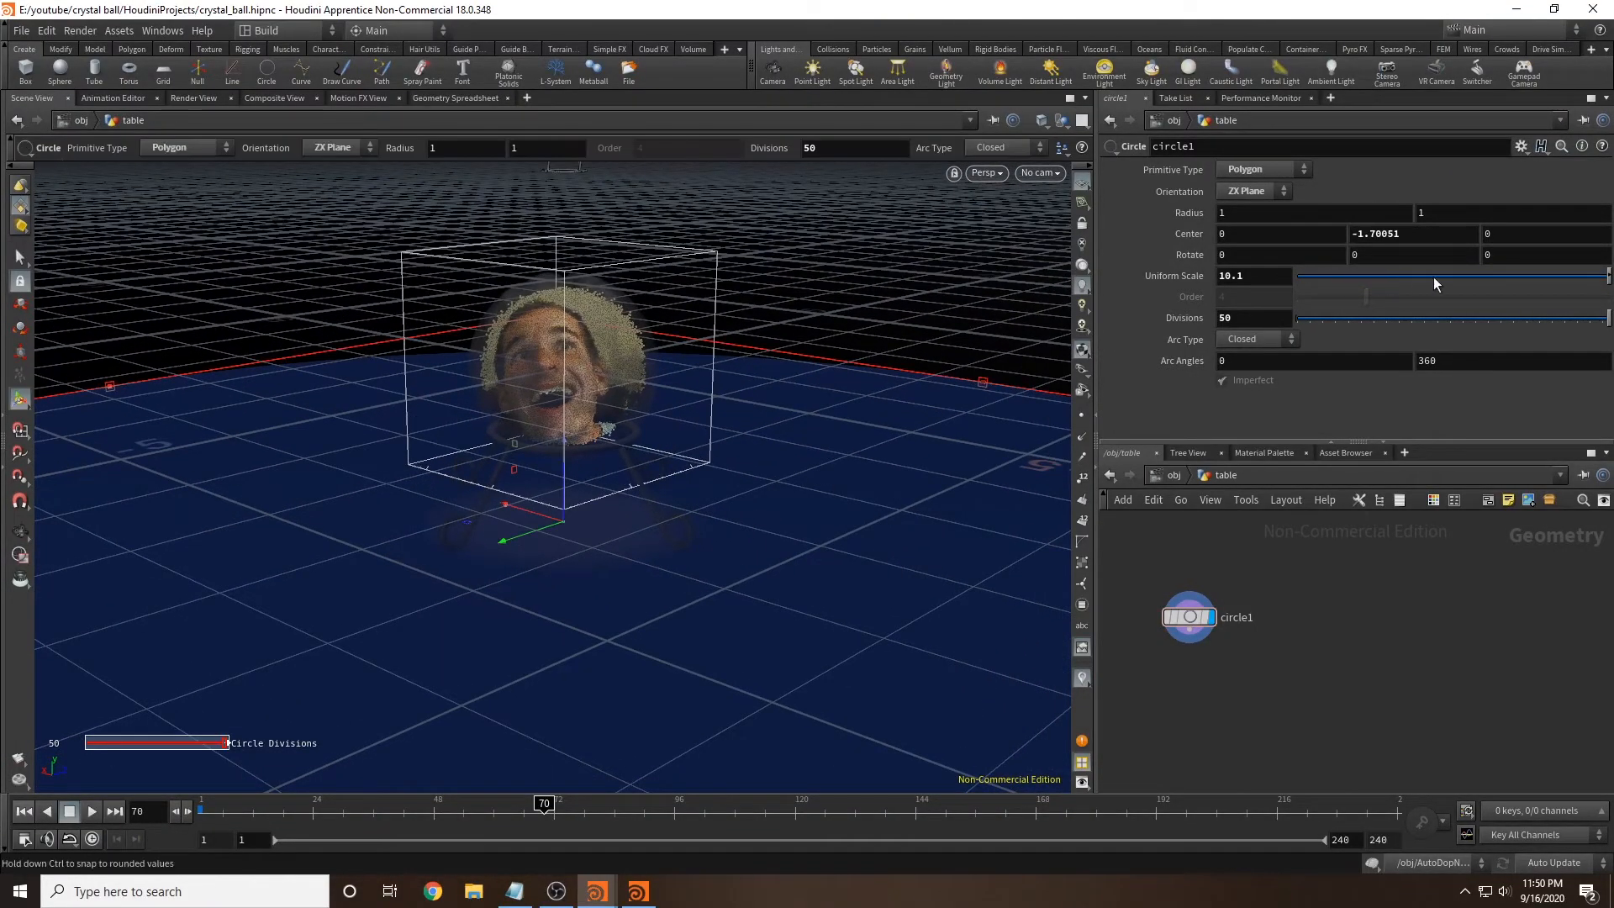
Step: Set the circle's uniform scale to 4.96 for a tabletop around the crystal ball
left_click_drag(1591, 277, 1451, 275)
key("Escape")
left_click_drag(955, 472, 865, 454)
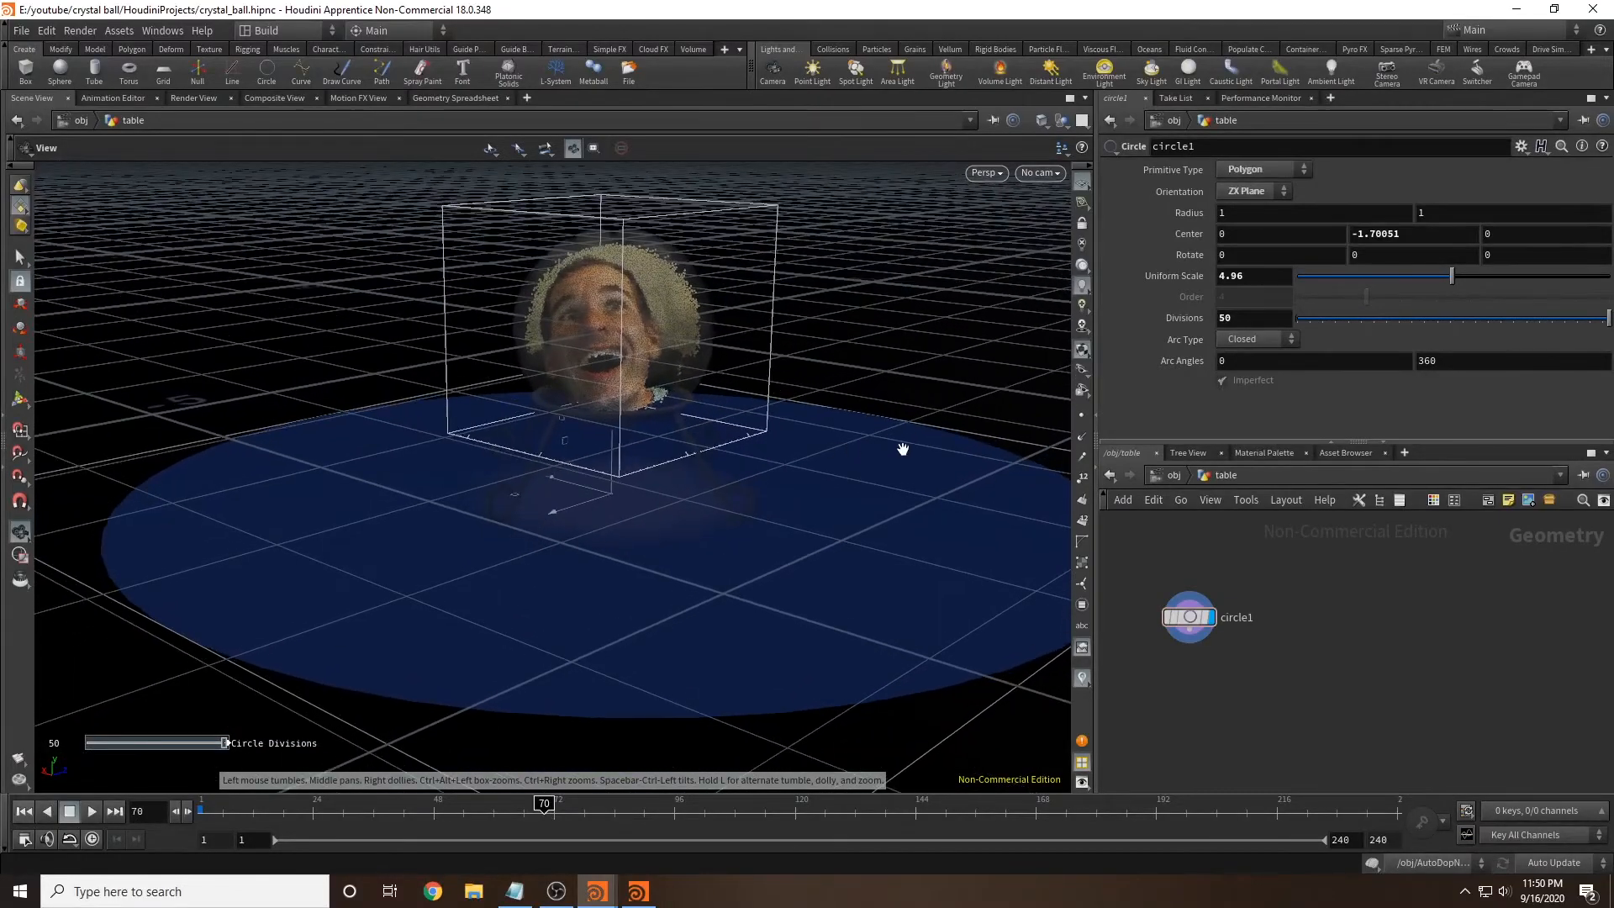
key("Return")
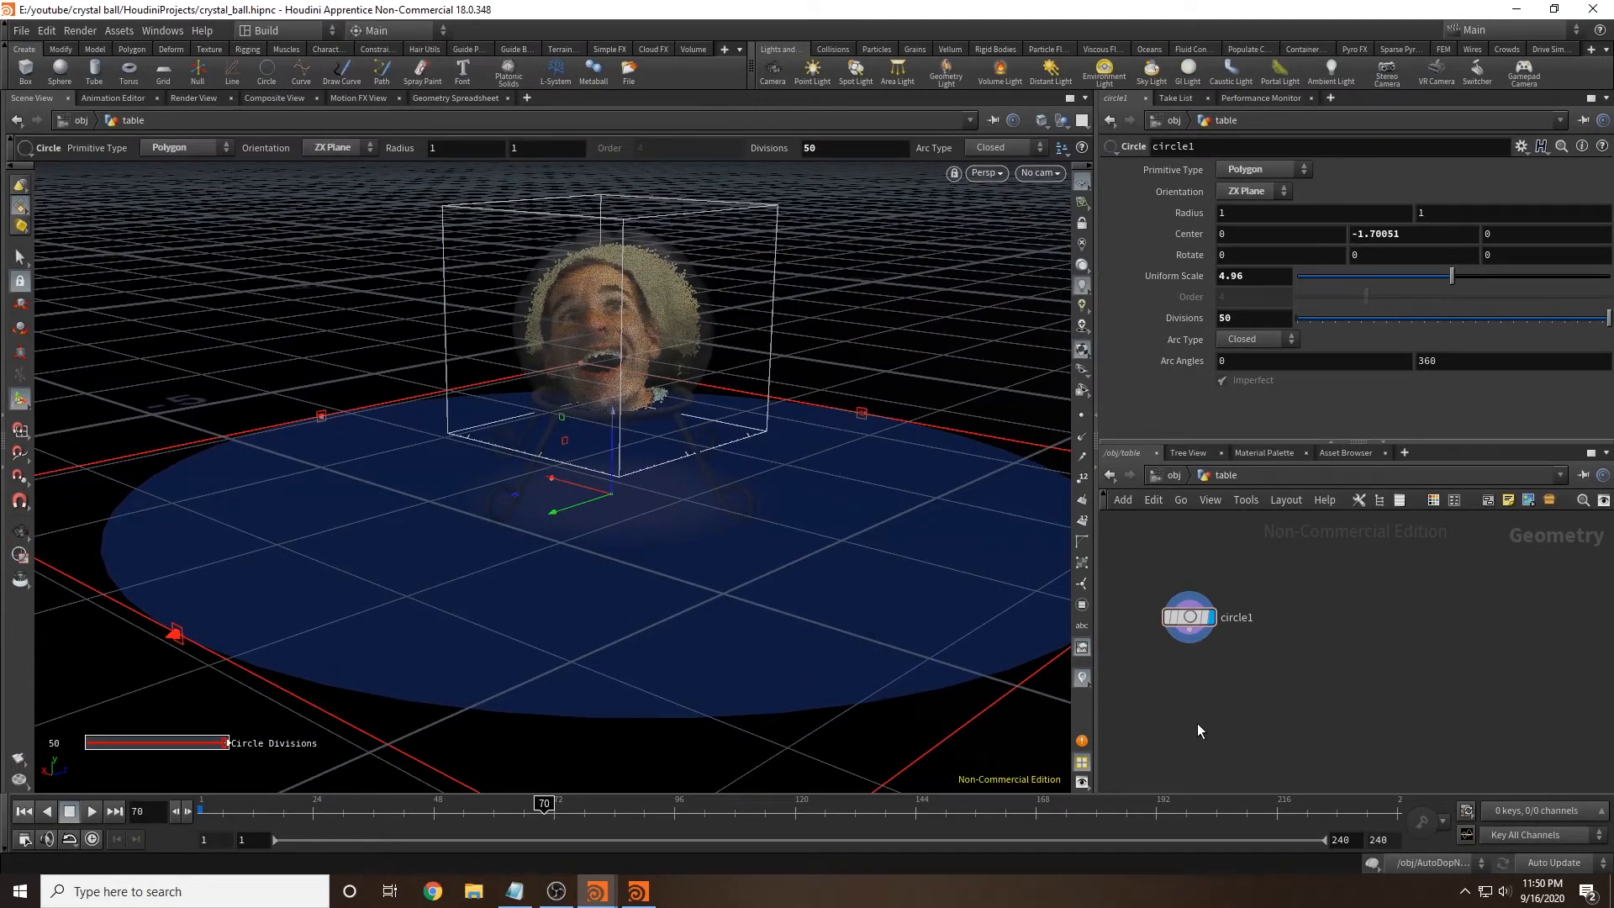
Step: Extrude the circle with a connected PolyExtrude node, using a distance of about 0.5 and Output Back enabled
key("Tab")
type("polyext")
key("Return")
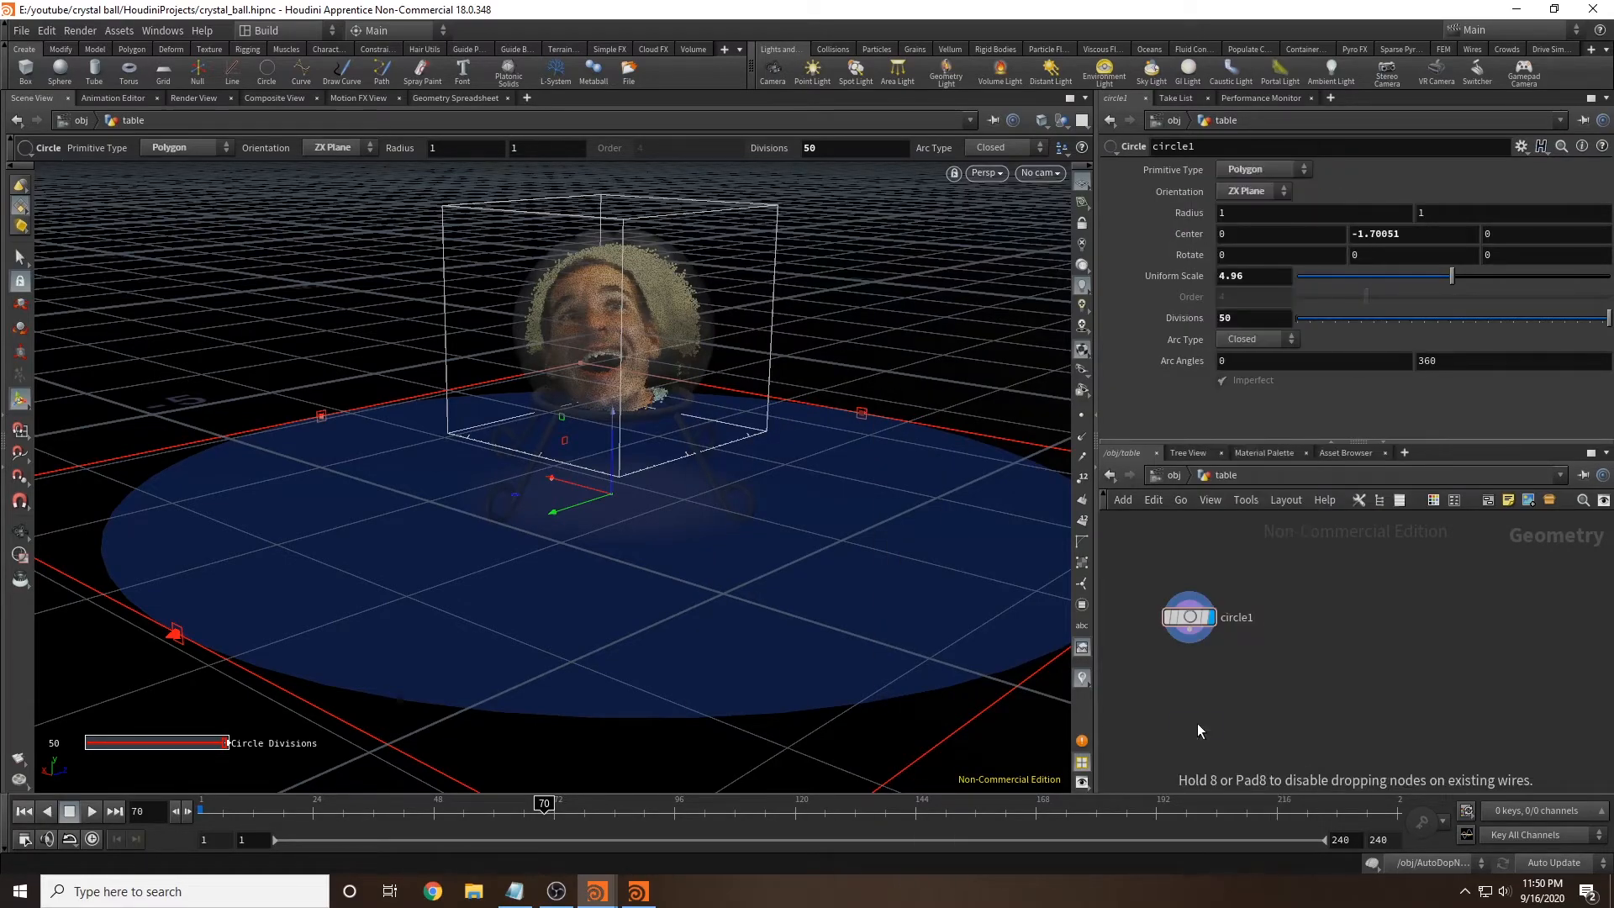
left_click(1187, 698)
left_click_drag(1189, 644, 1187, 687)
left_click(1210, 699)
left_click_drag(1446, 256, 1522, 256)
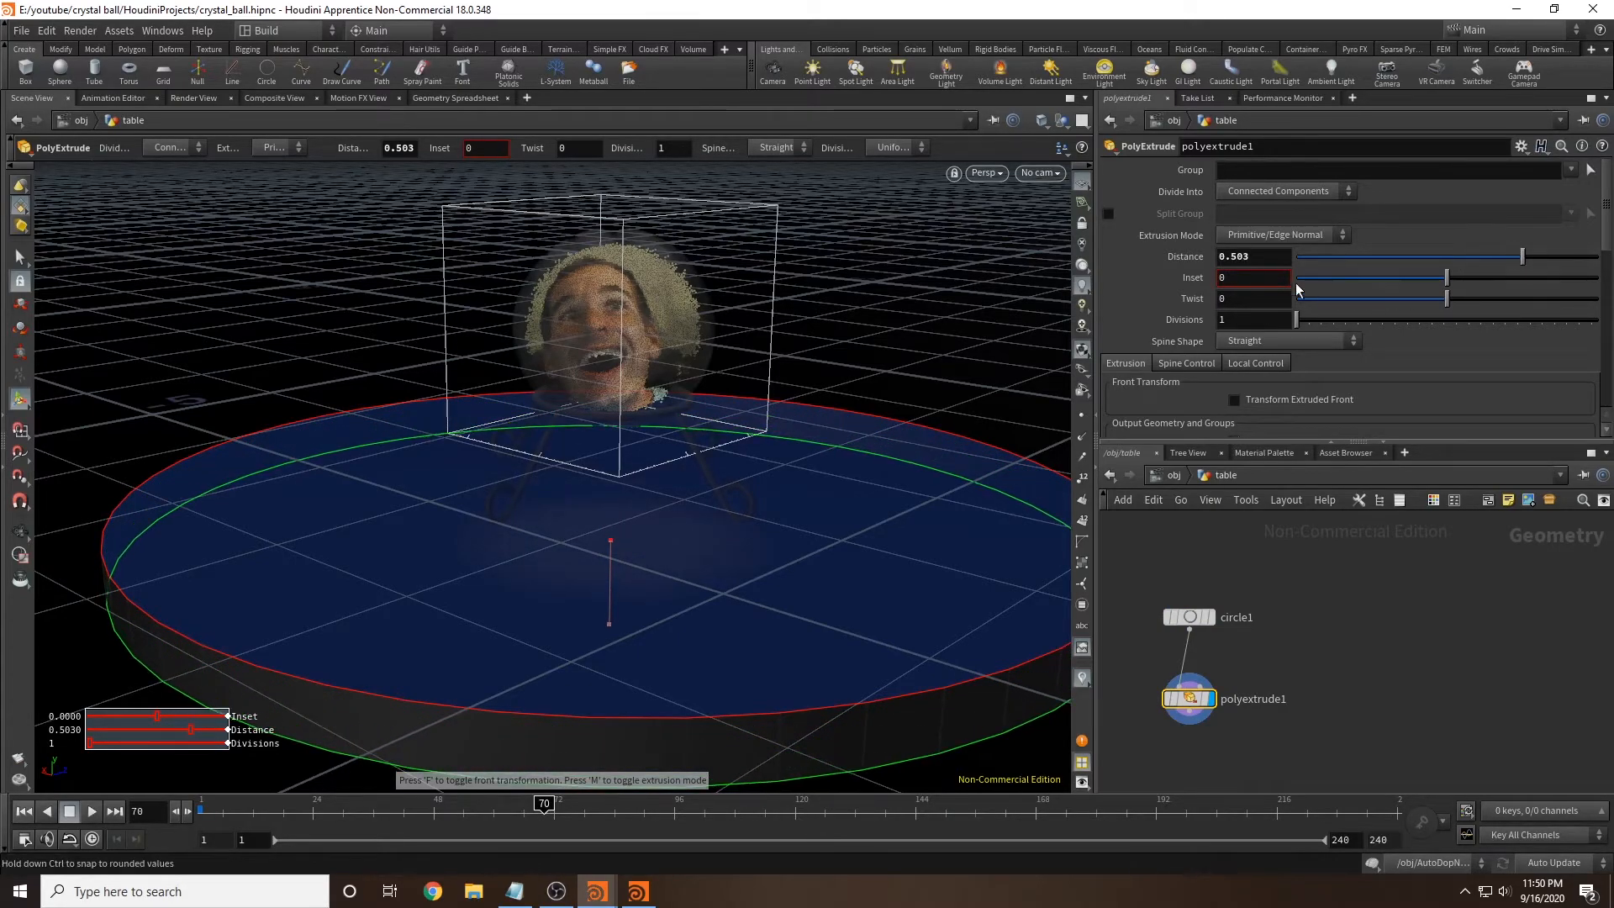
scroll(1194, 378, "down", 2)
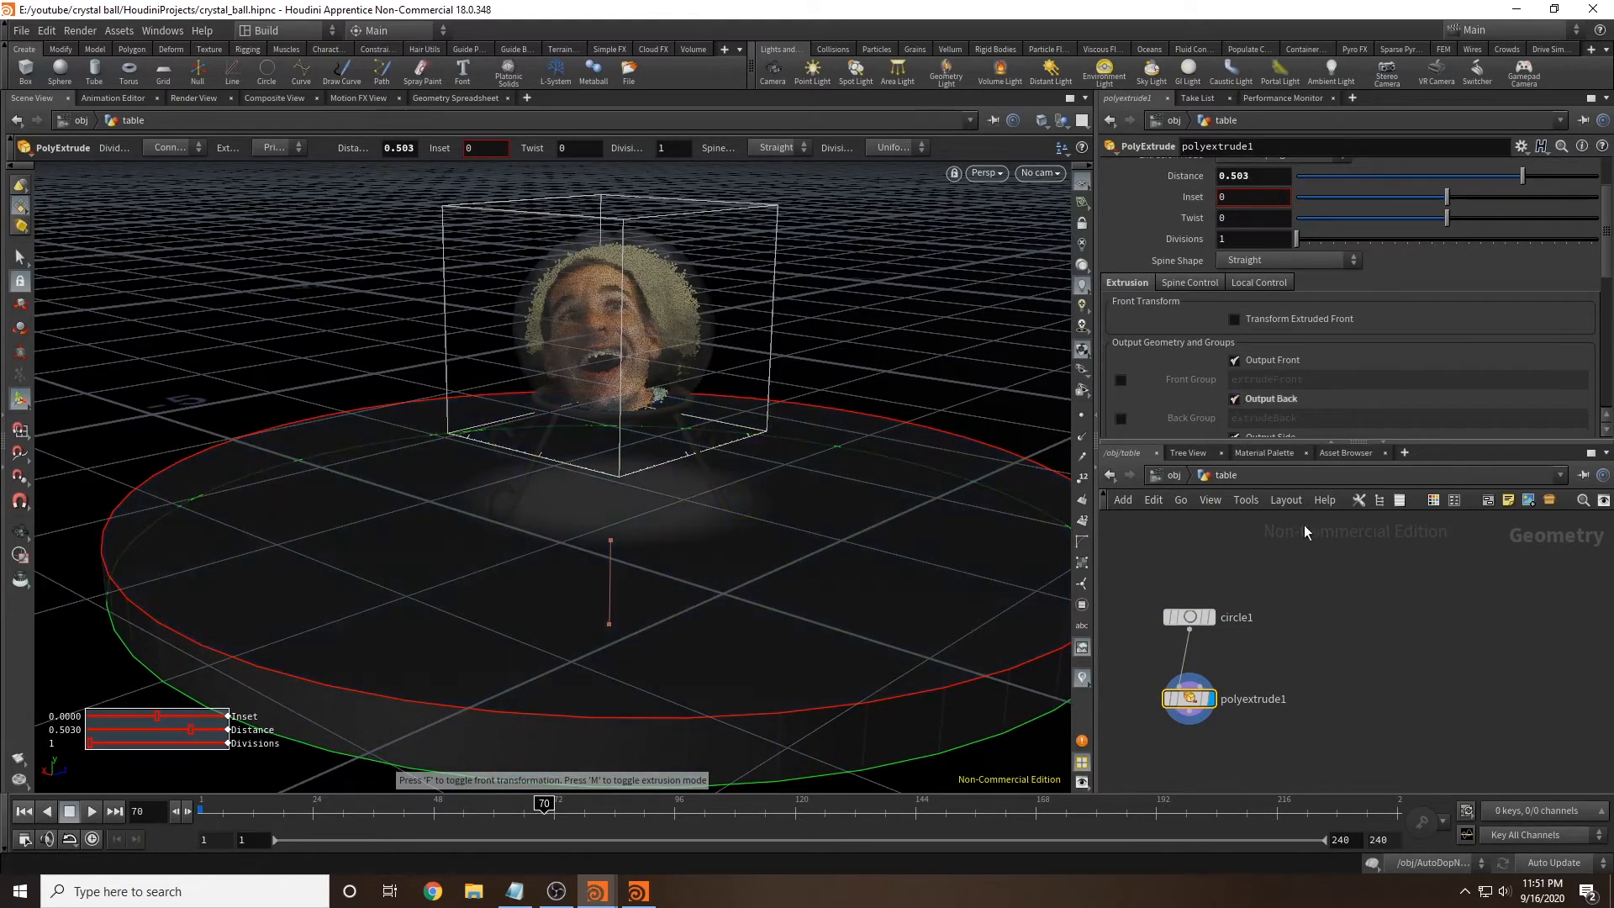
scroll(872, 319, "up", 4)
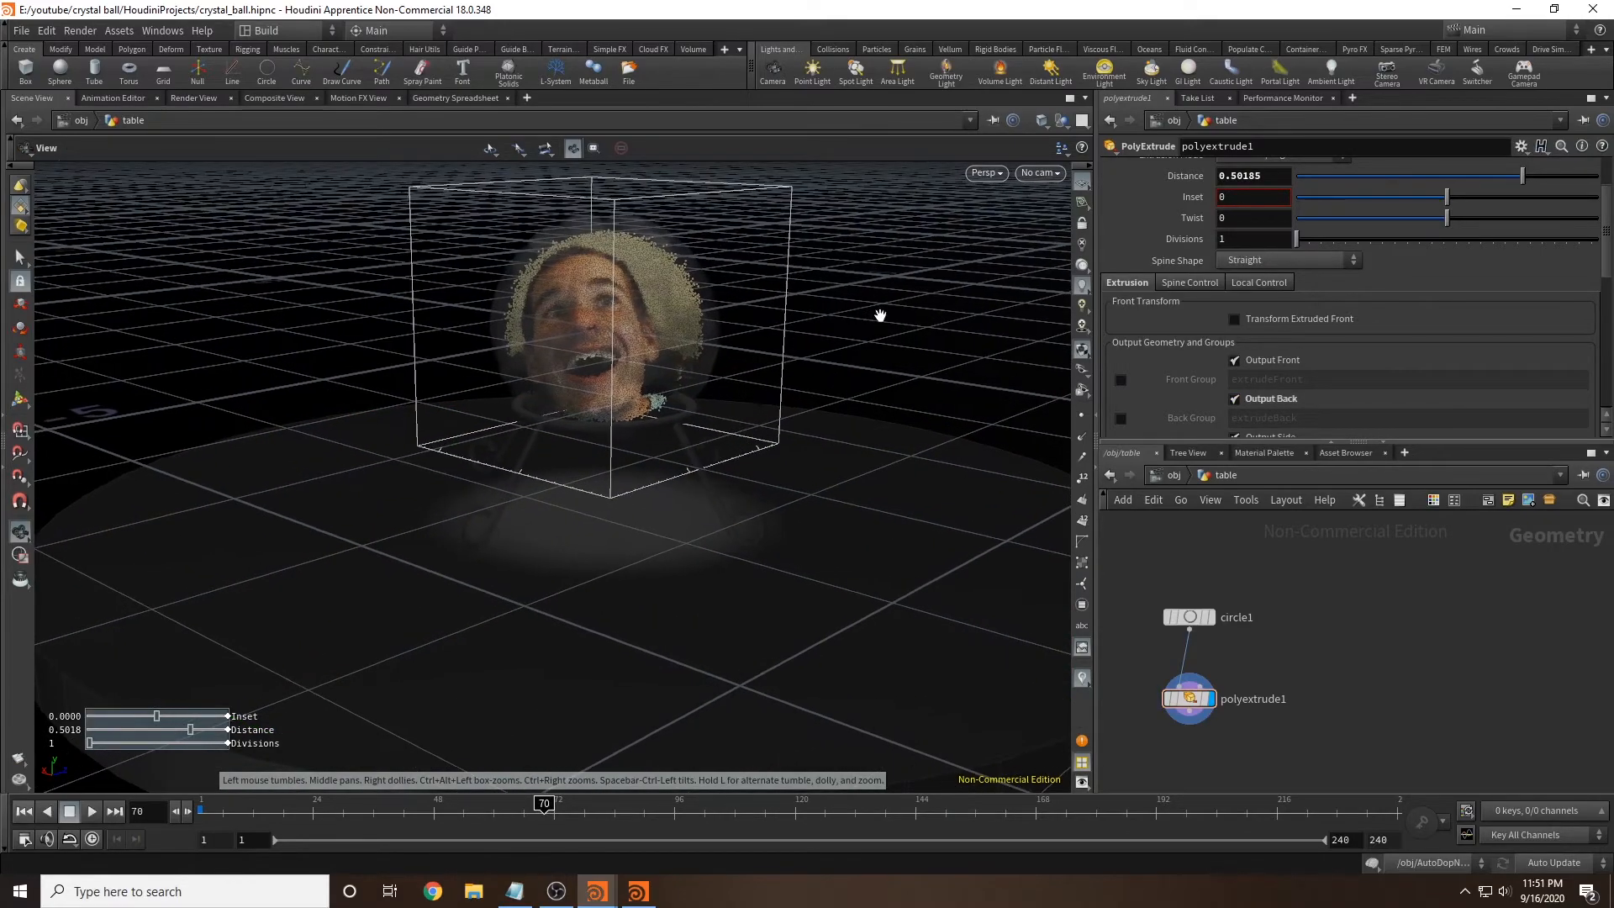
Step: Return to the object level and add an empty geometry object named background
left_click(1174, 477)
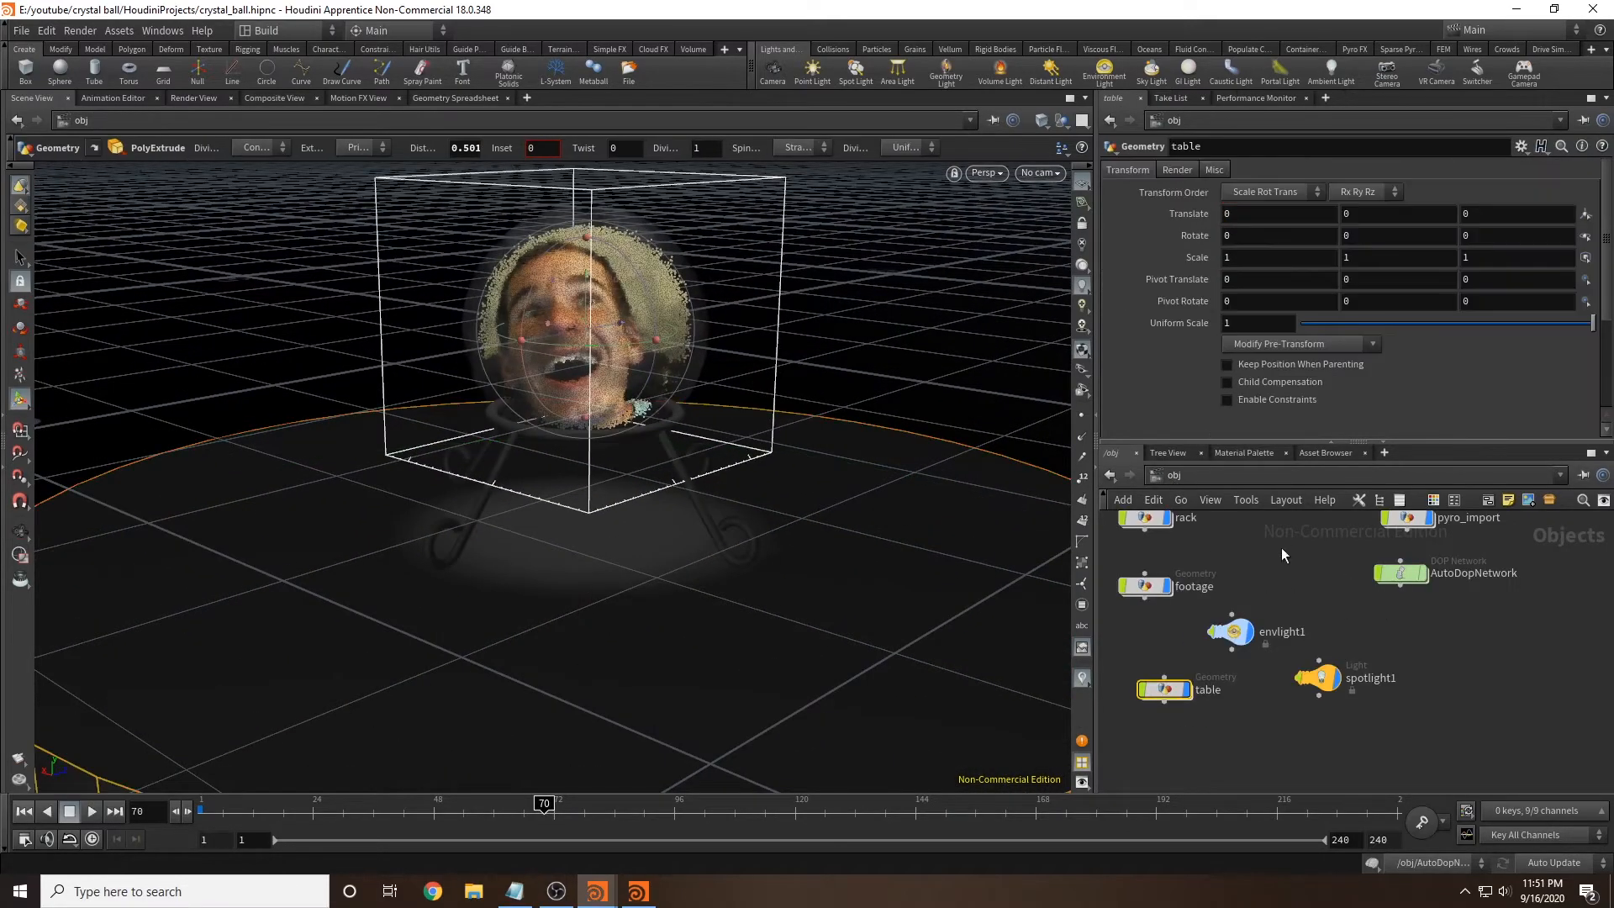
key("Tab")
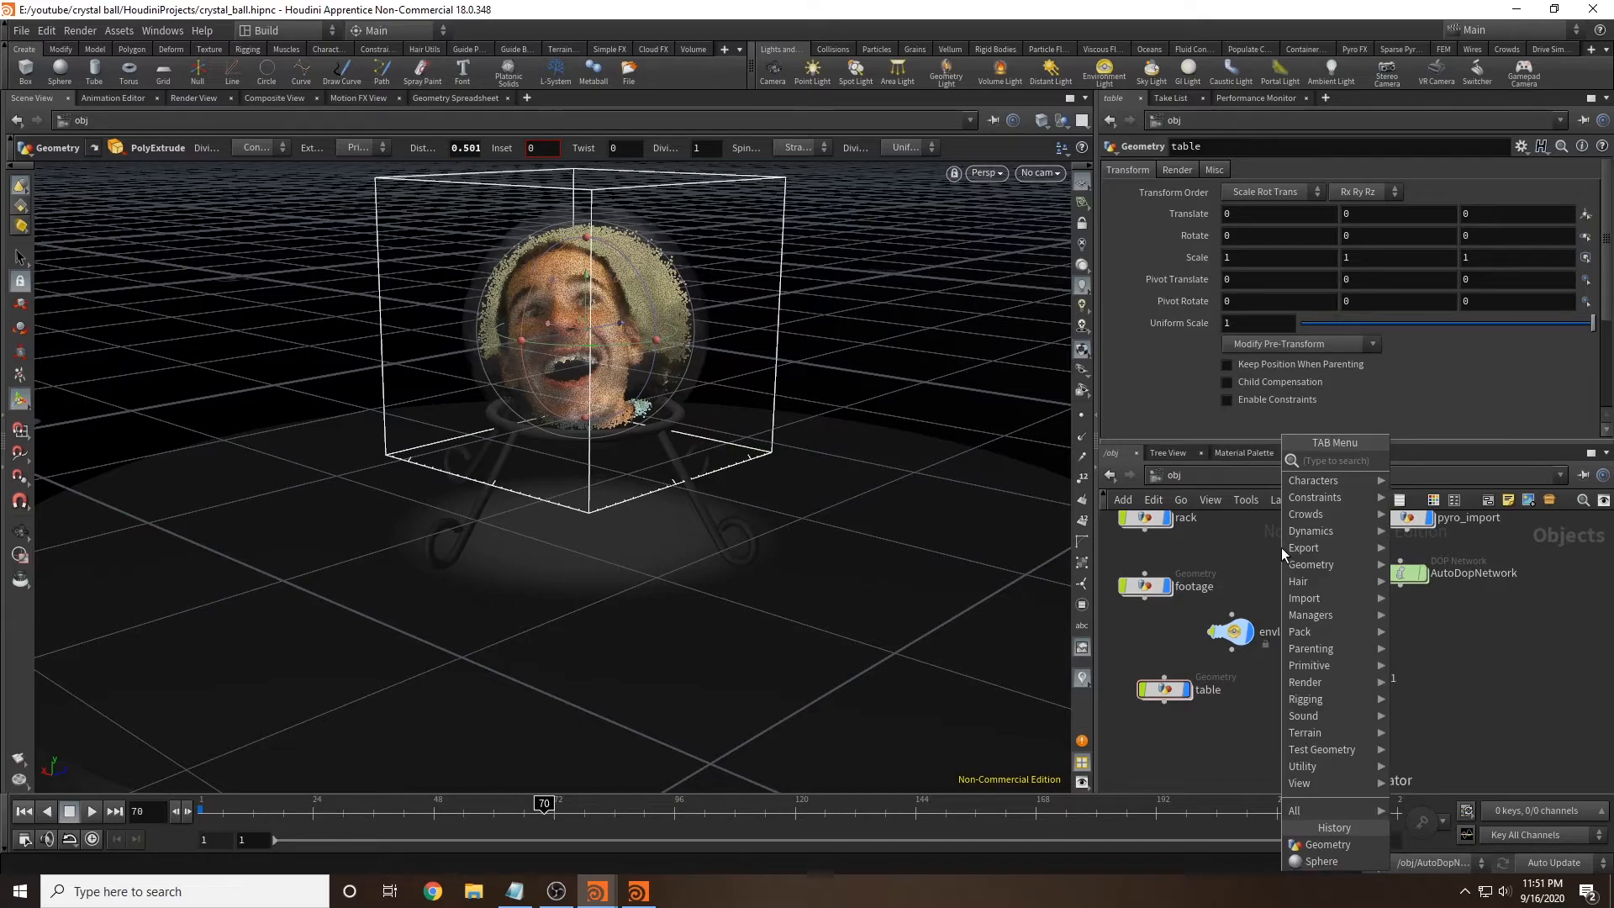
type("geo")
key("Return")
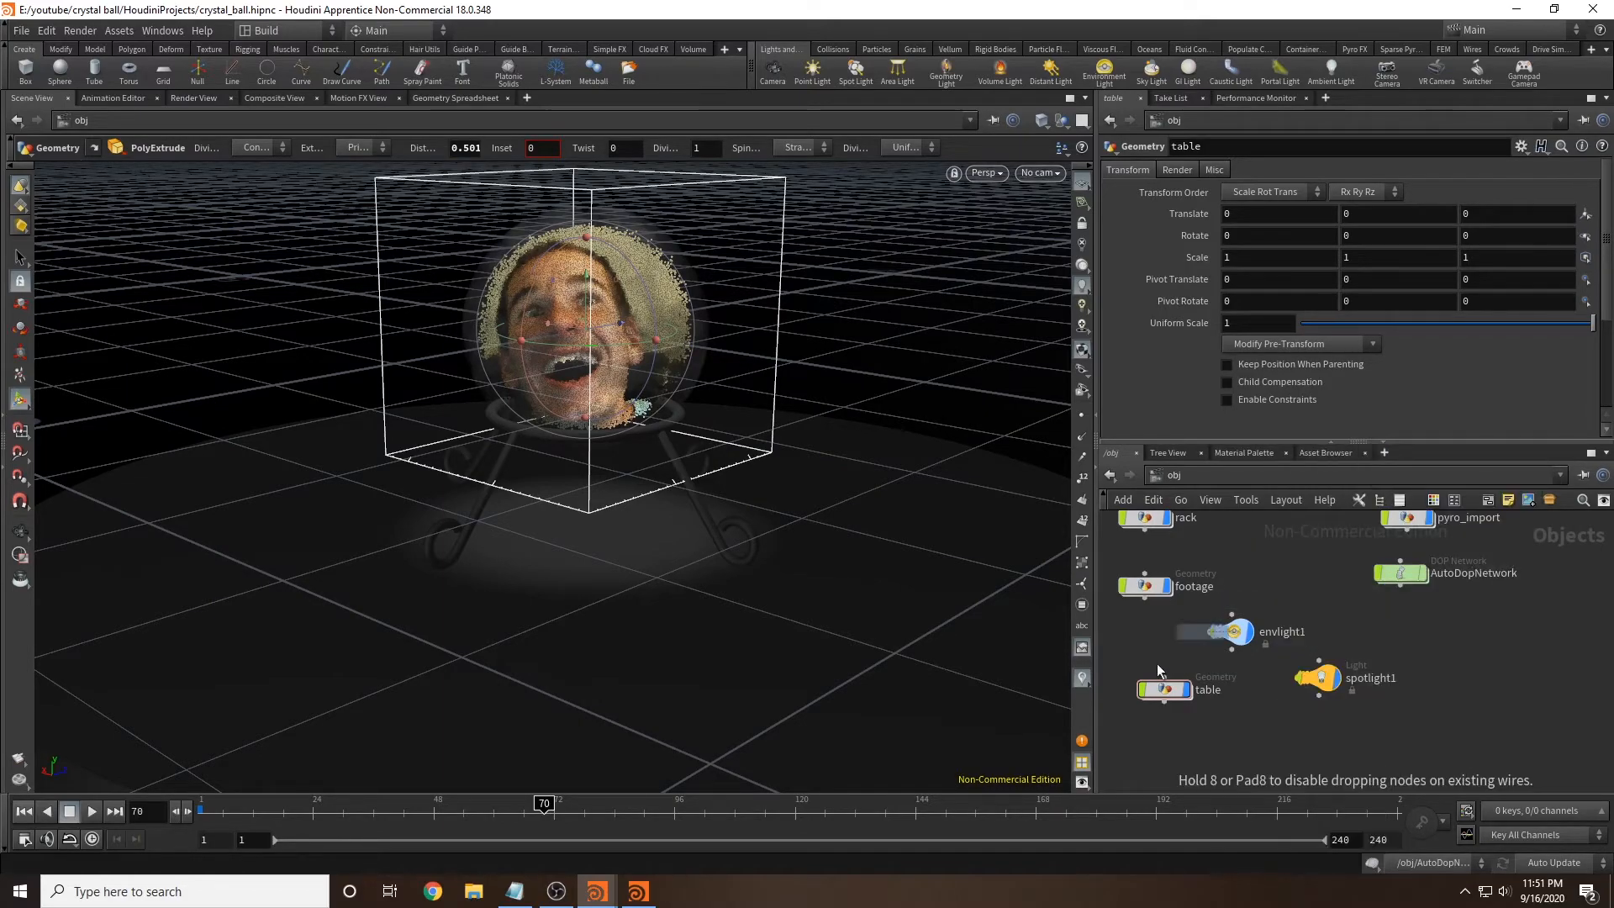
left_click(1157, 744)
type("background")
key("Return")
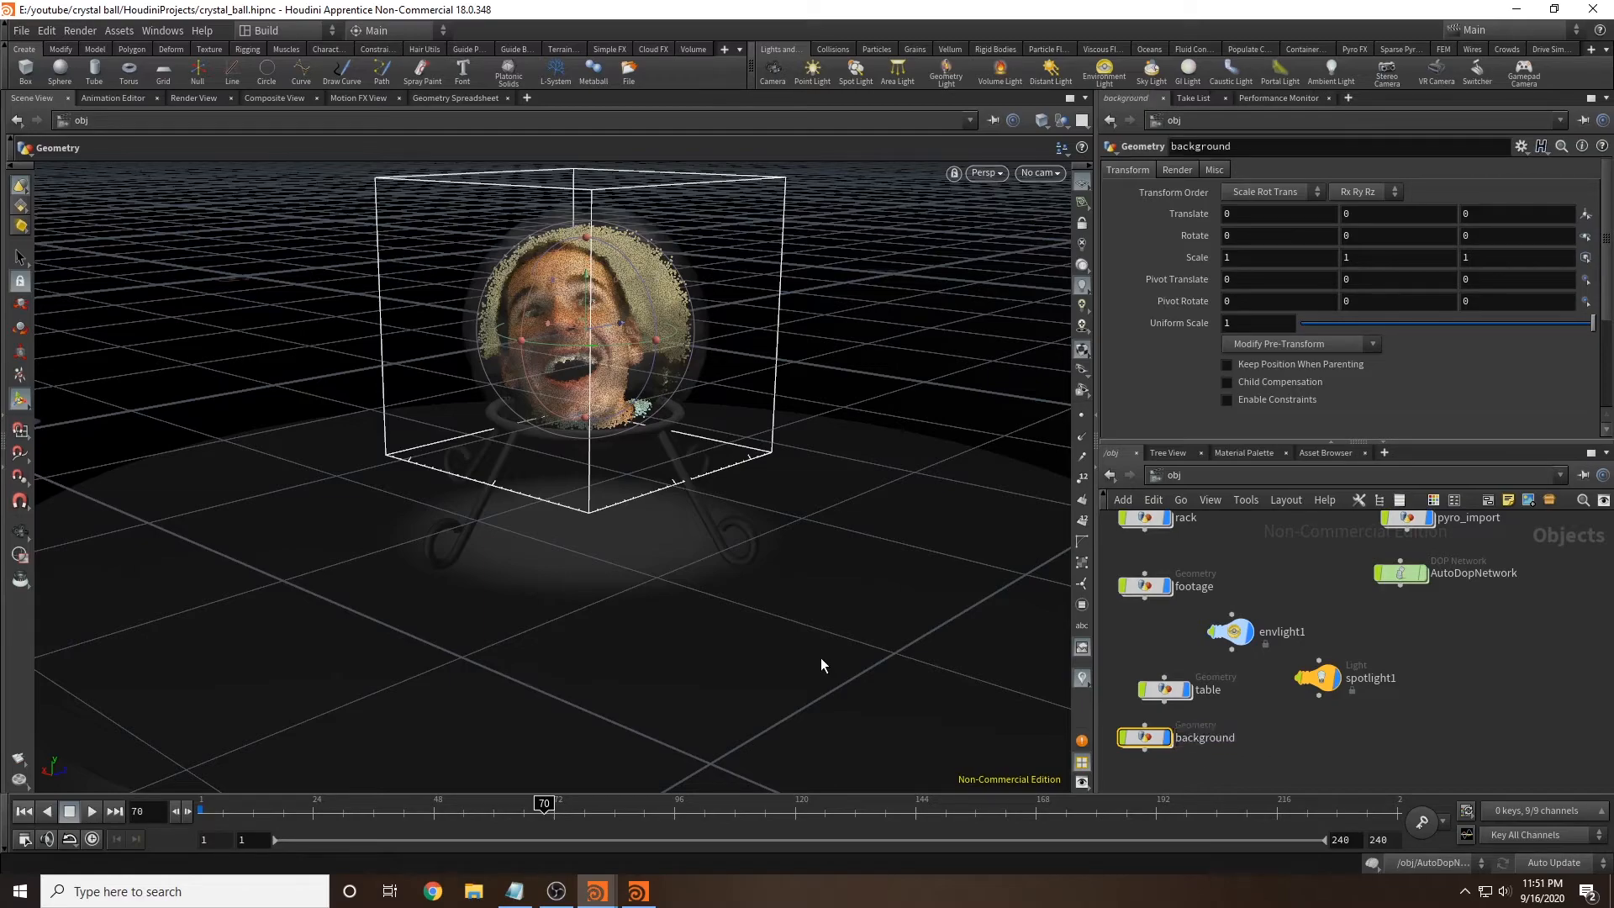
Step: Create a grid inside the background object and orient it in the YZ plane
double_click(1143, 737)
key("Tab")
type("grid")
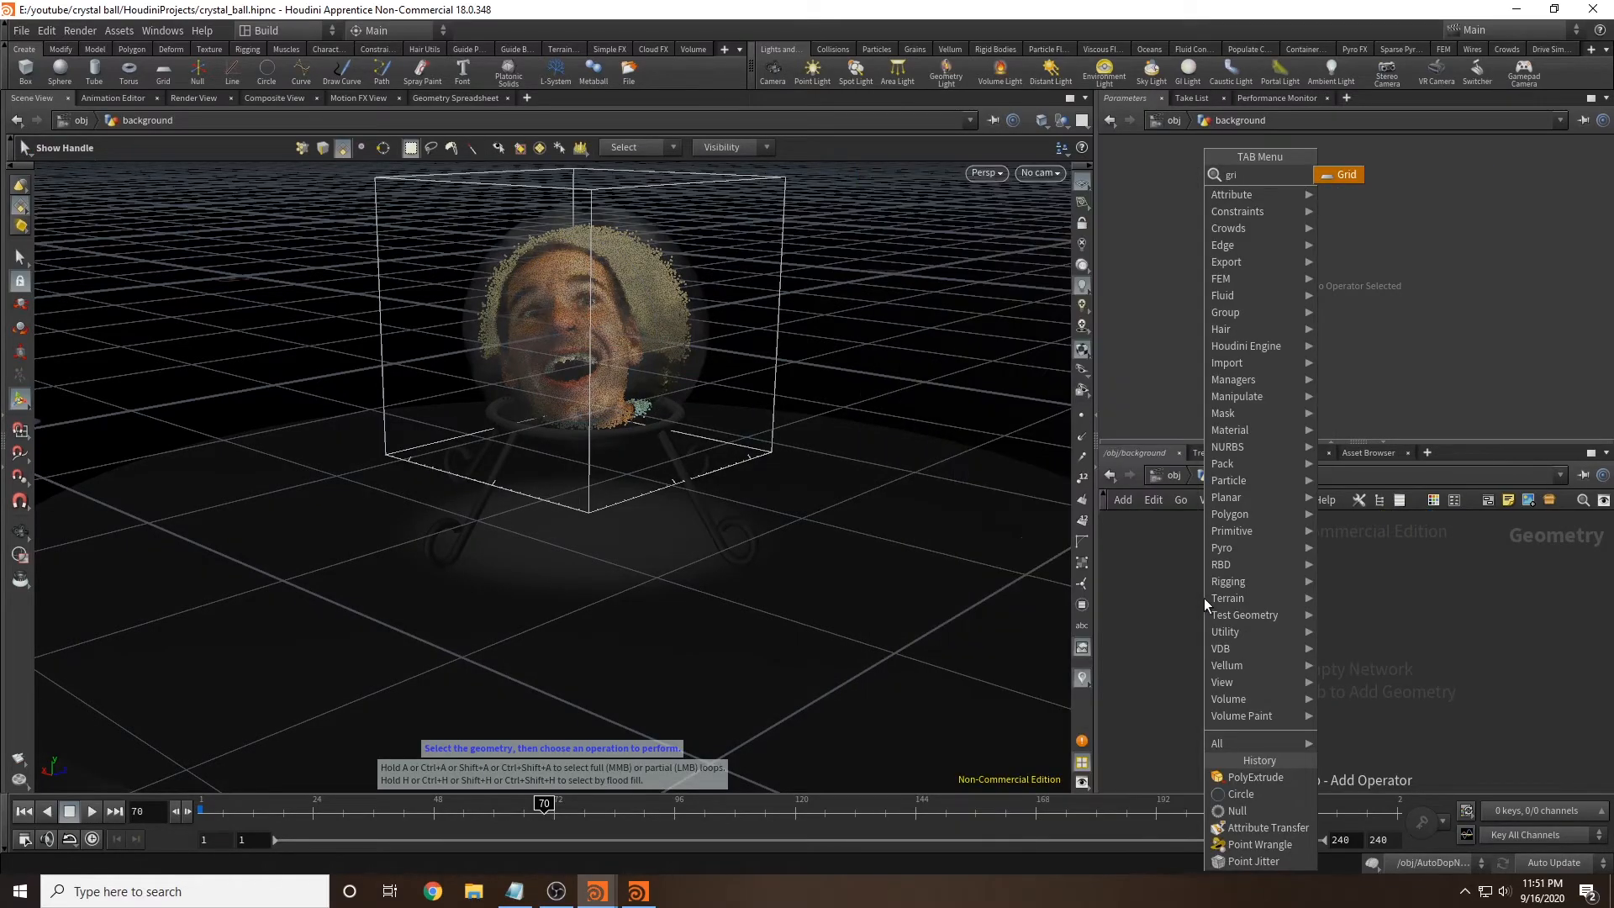
key("Return")
left_click(1203, 597)
left_click(1283, 210)
left_click(1253, 250)
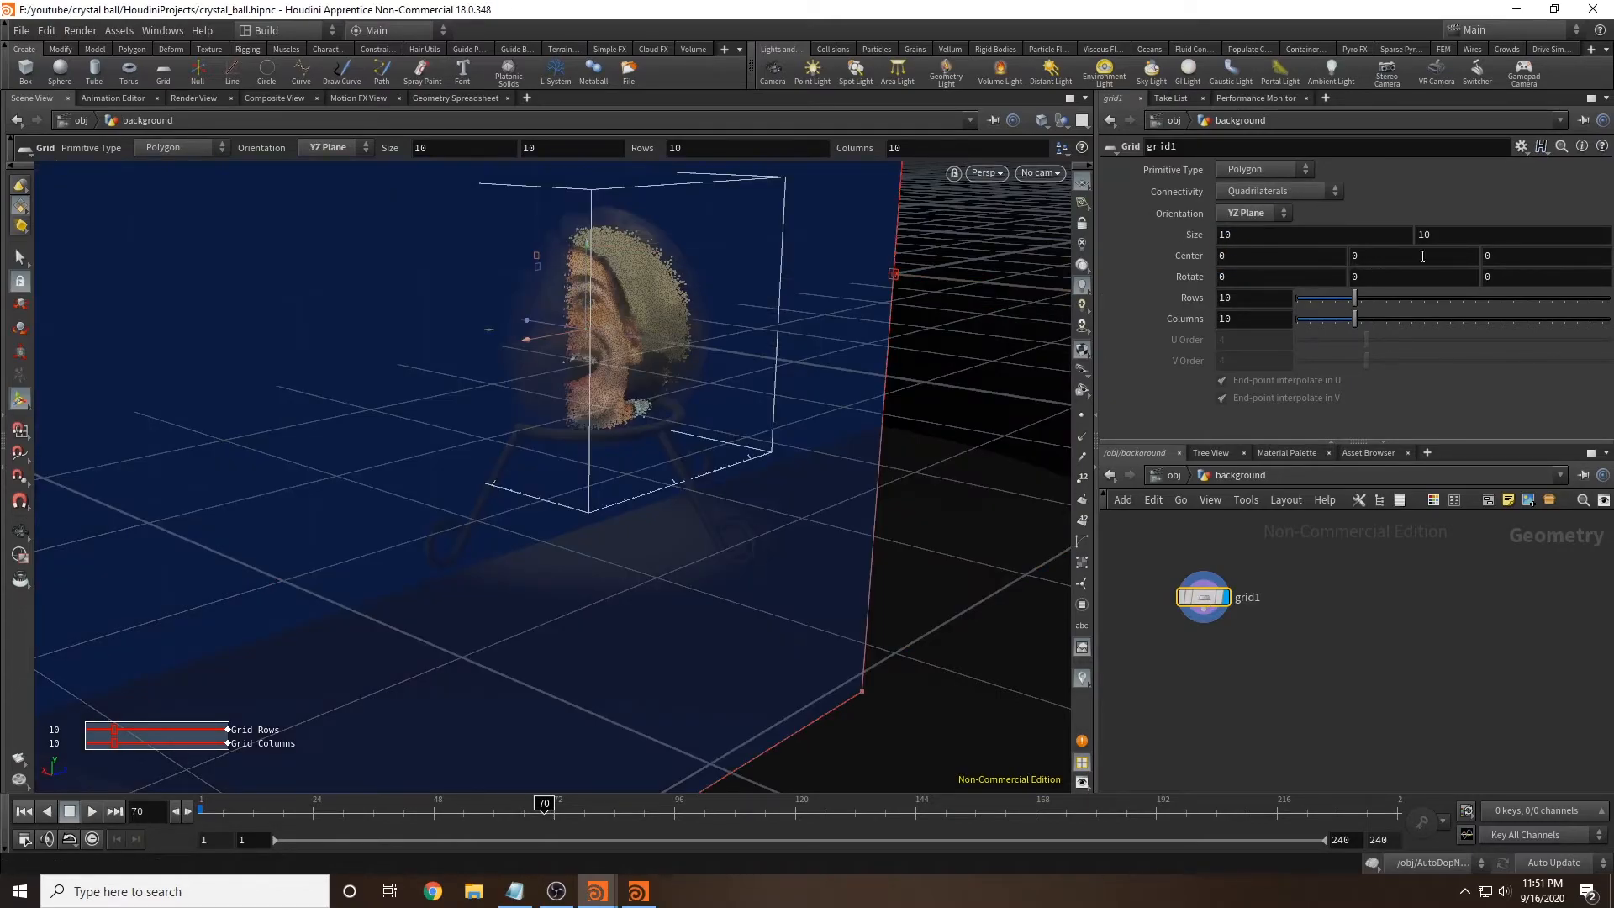
Step: Set the background grid's Y rotation to -45
key("Return")
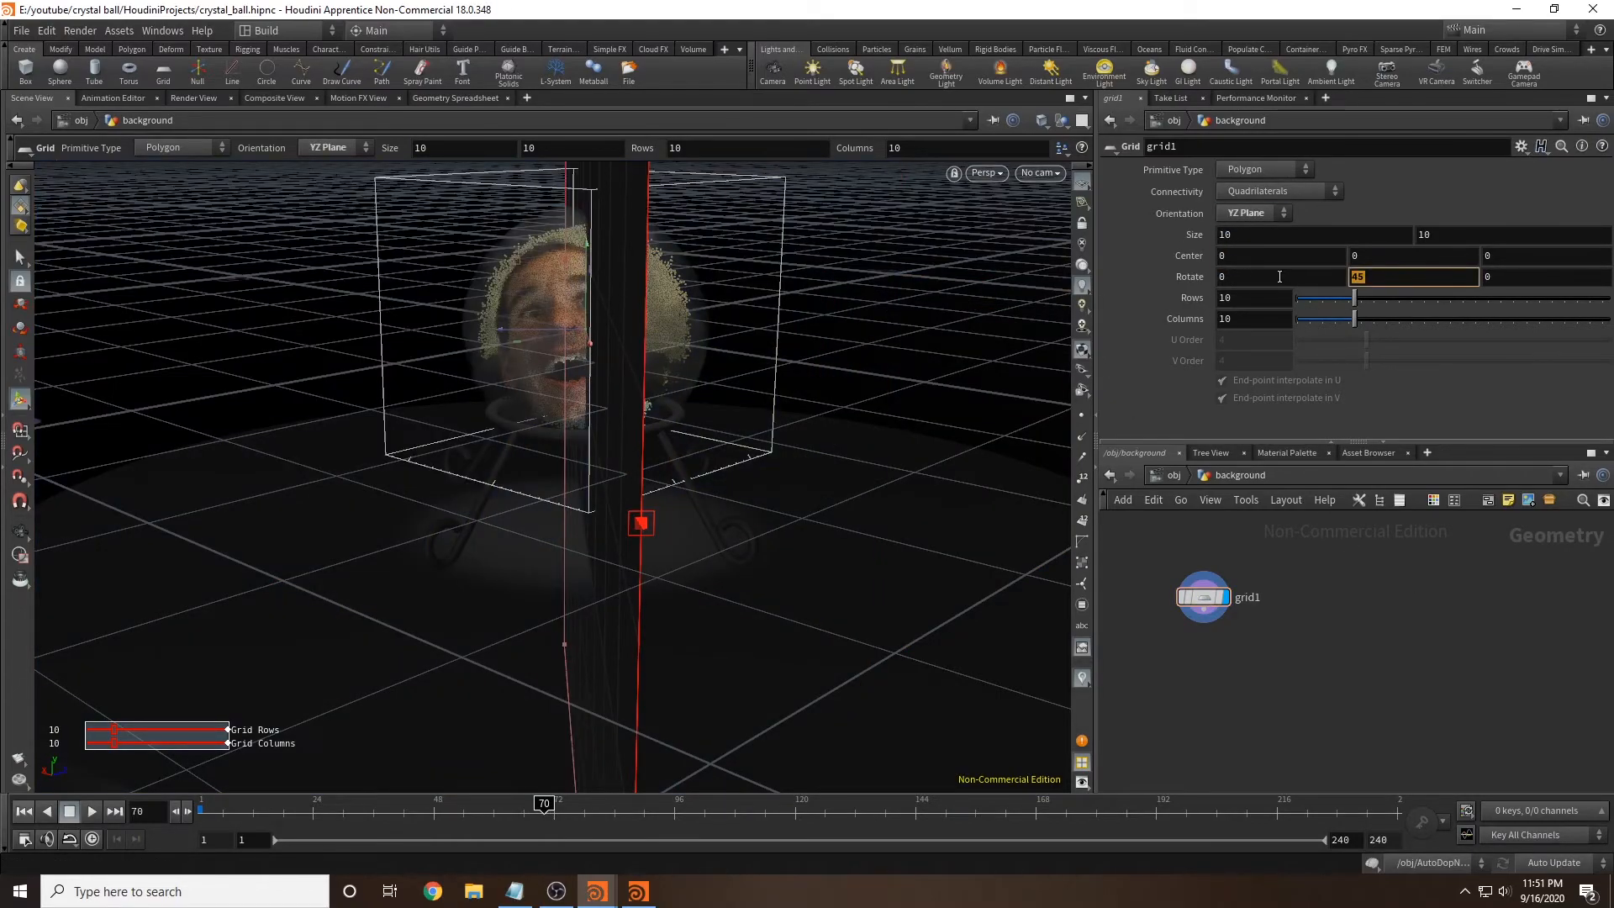
type("-13")
key("Return")
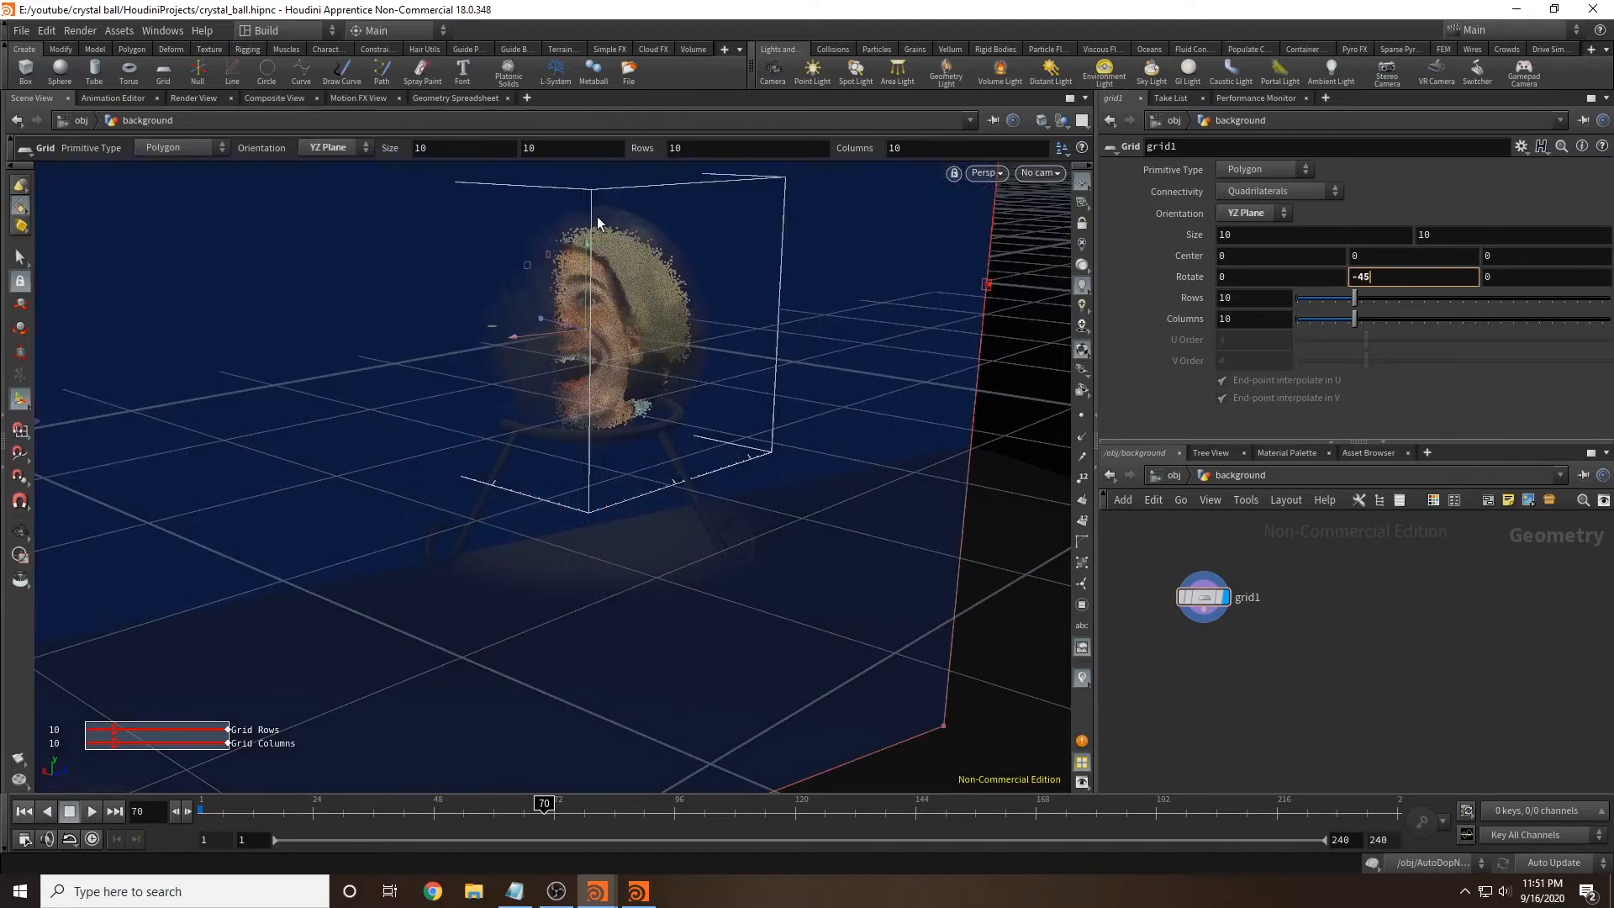
key("Return")
middle_click_drag(1497, 258, 1464, 240)
key("ctrl+z")
key("ctrl+z")
middle_click_drag(1405, 261, 1313, 254)
key("ctrl+z")
Step: Move the background grid far away from the crystal ball, with its centre at 33.9515 in X and Z
left_click_drag(579, 316, 543, 164)
scroll(706, 235, "down", 3)
left_click_drag(706, 234, 655, 383, "alt")
left_click_drag(580, 282, 483, 221)
left_click_drag(538, 353, 799, 336, "alt")
scroll(616, 386, "up", 3)
left_click_drag(616, 385, 806, 454, "alt")
Step: Add a camera to the scene, look through cam1 and lock it to the view
left_click(773, 70)
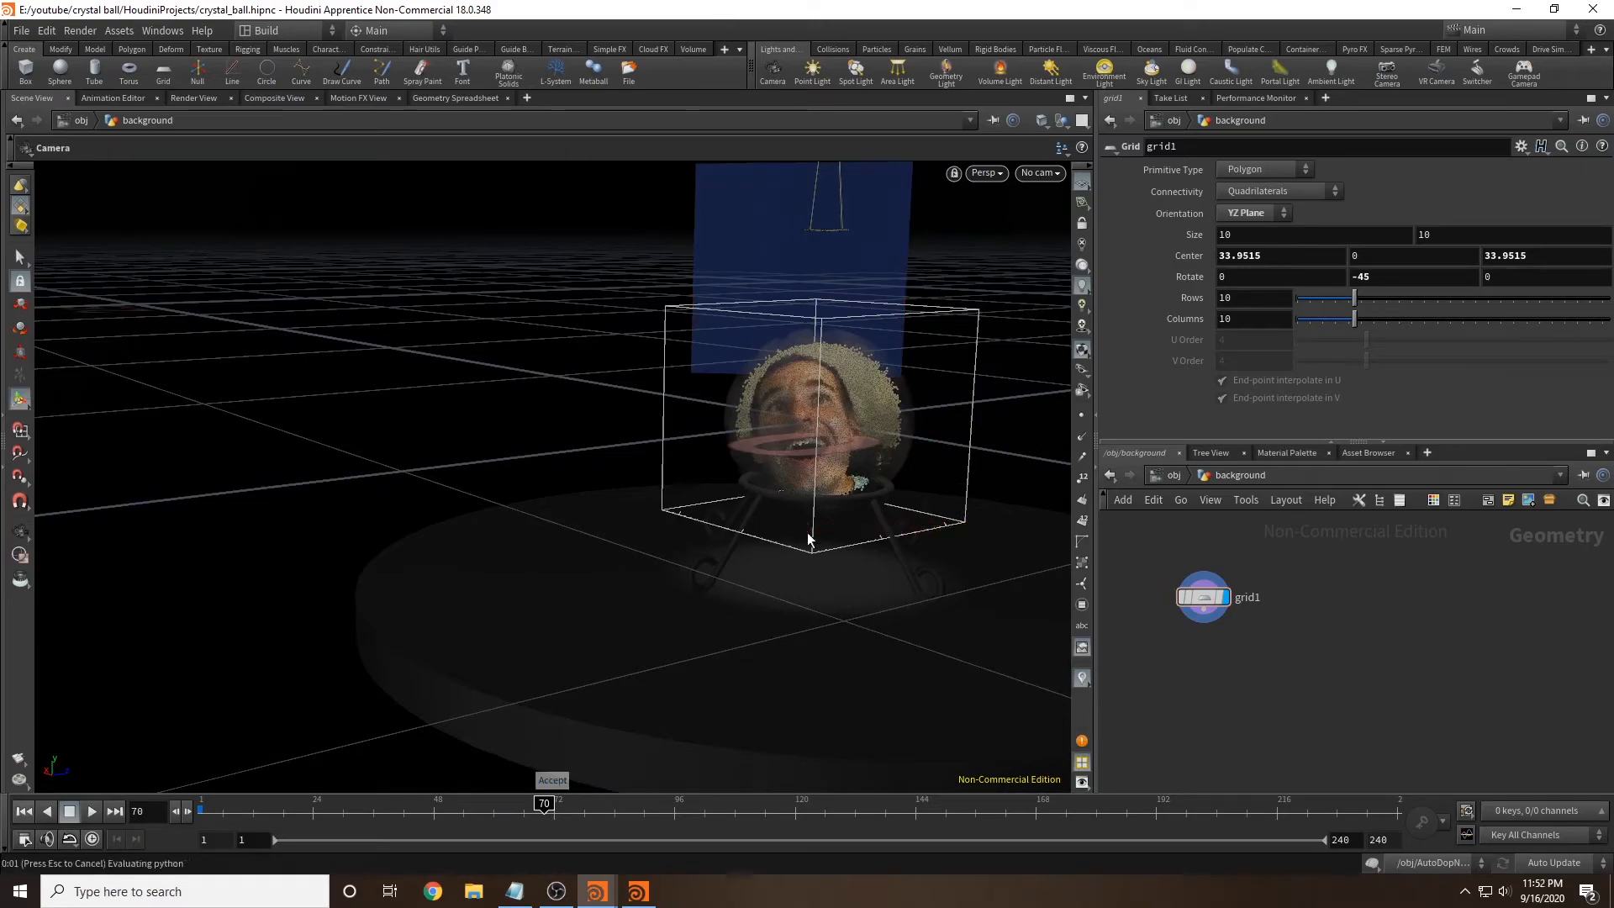
key("Return")
left_click(1041, 172)
left_click(1060, 252)
left_click(1043, 172)
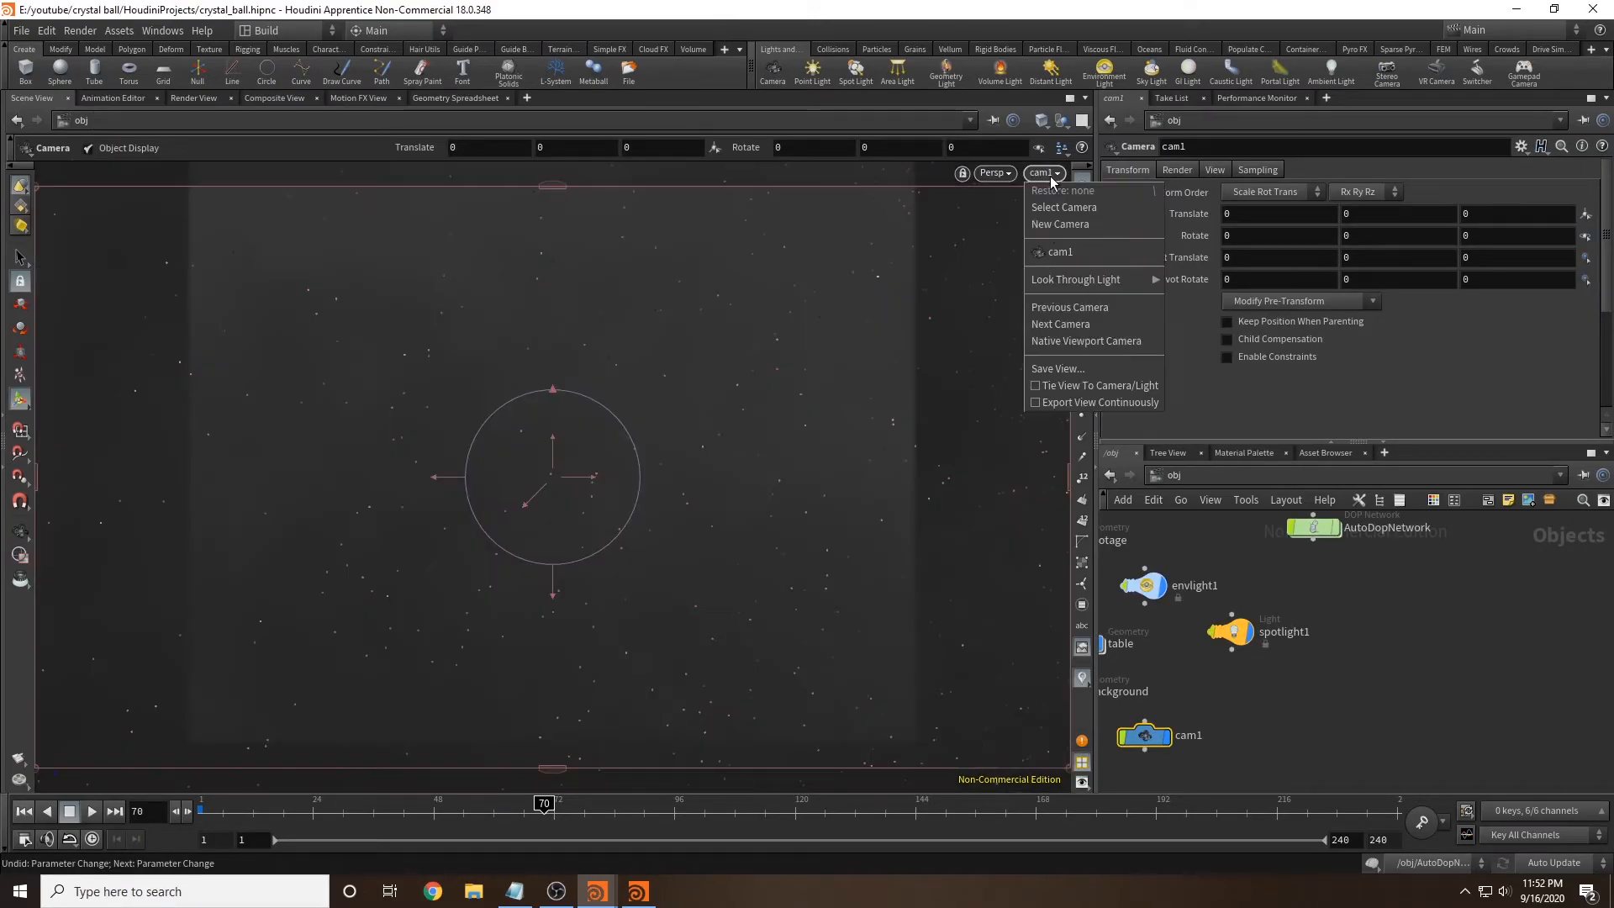
left_click(1061, 252)
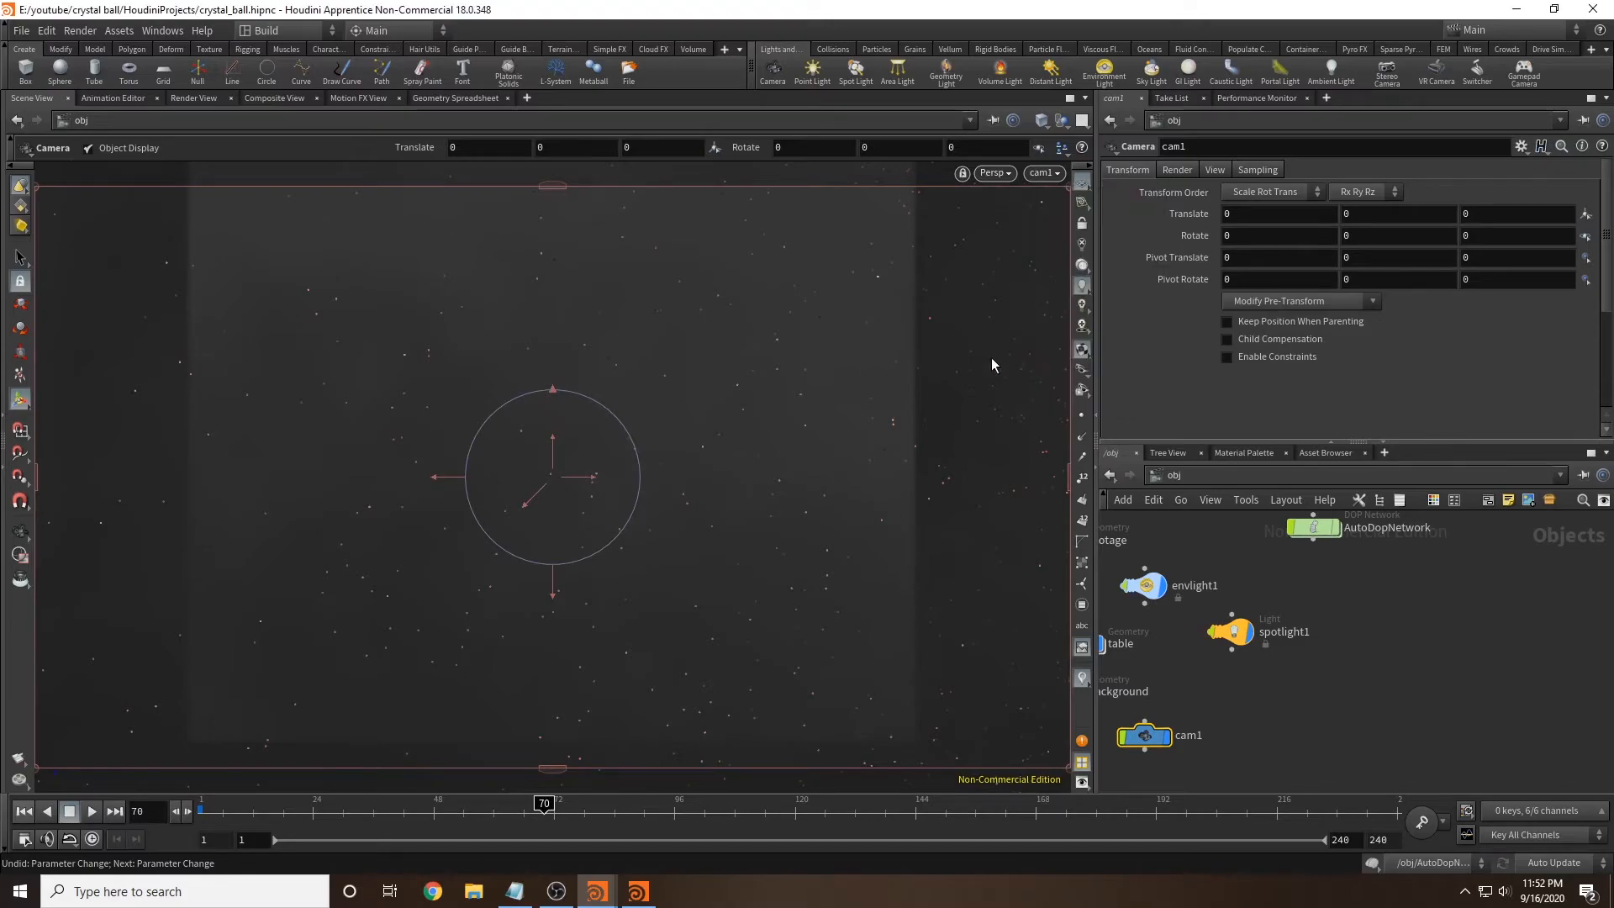
left_click(1082, 224)
Step: Set cam1's Y rotation to 45 and reset its translation to 0 on all axes
right_click_drag(518, 487, 277, 566, "alt")
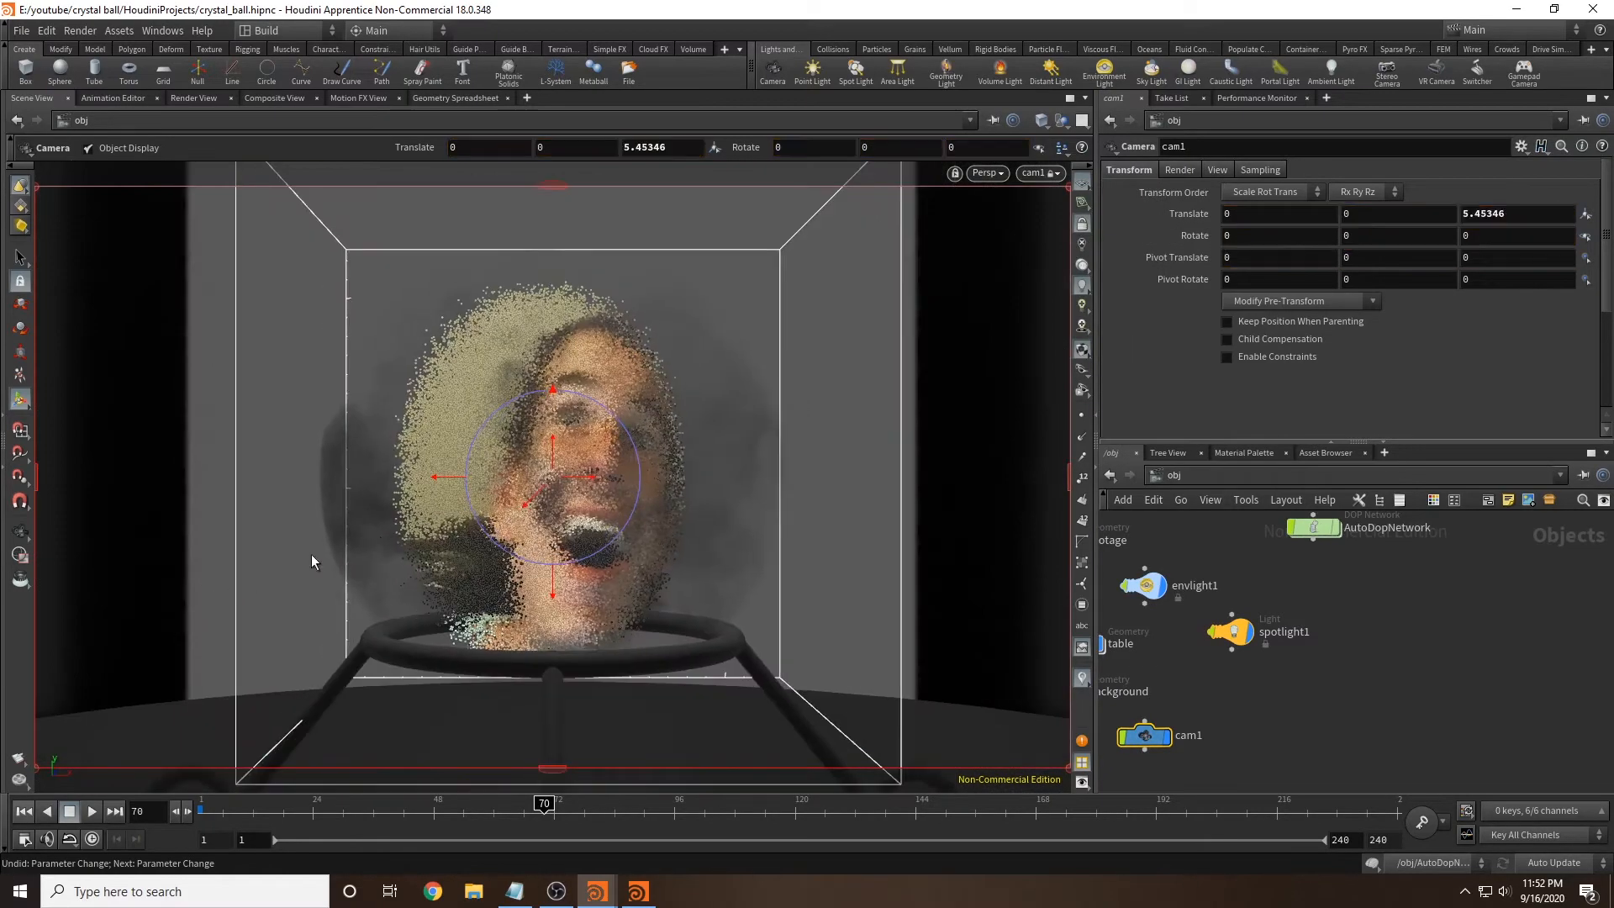
right_click_drag(544, 505, 319, 639, "alt")
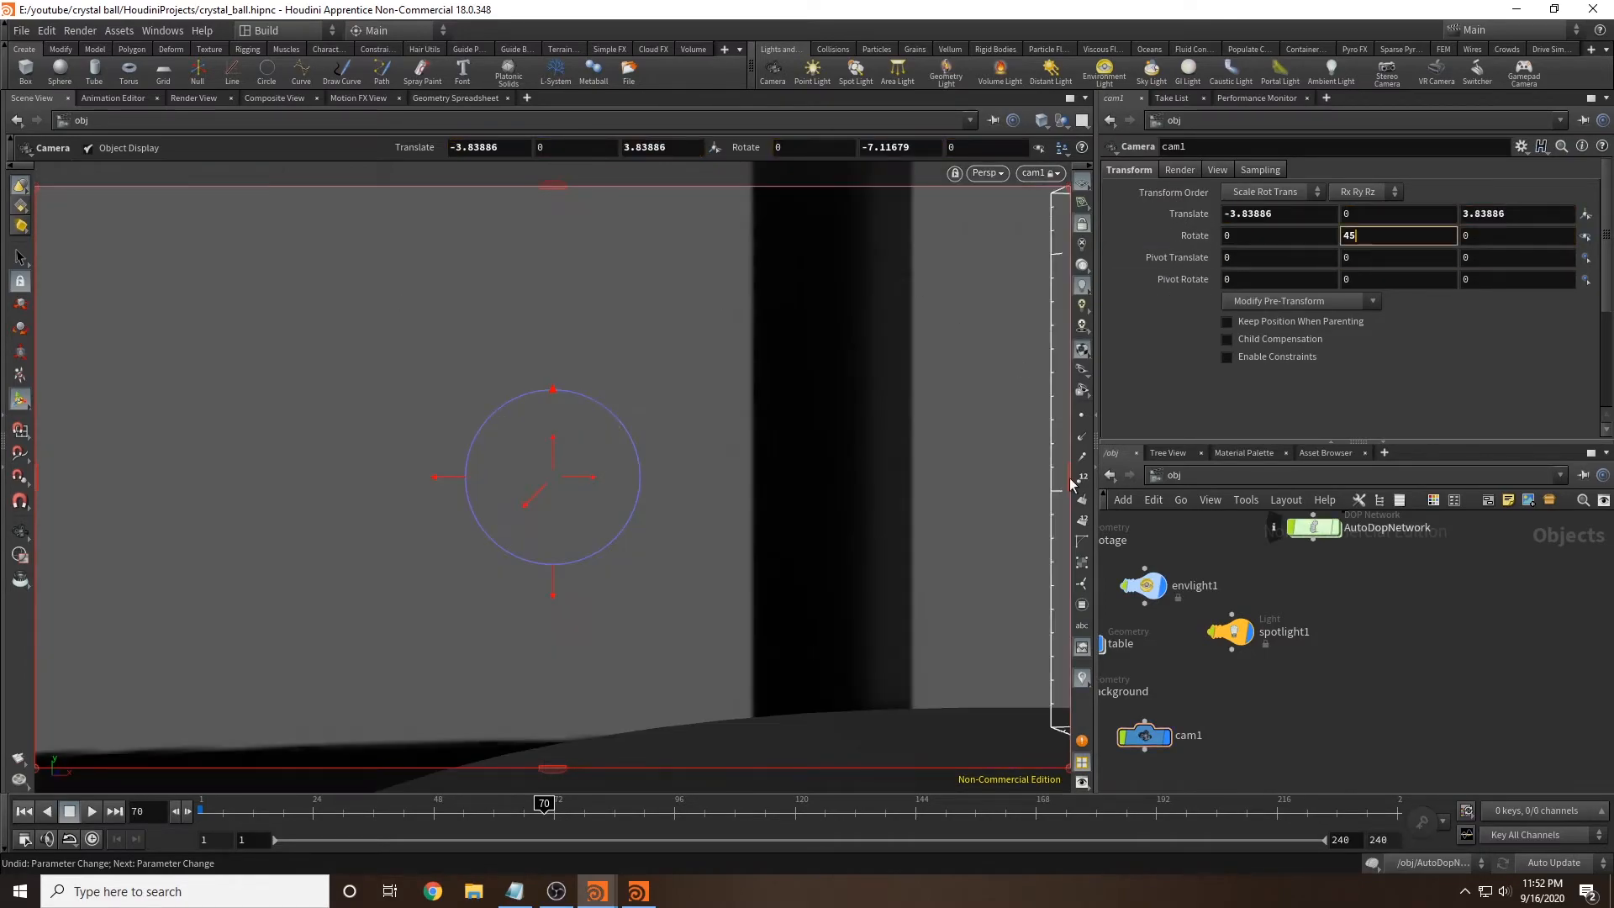
key("Return")
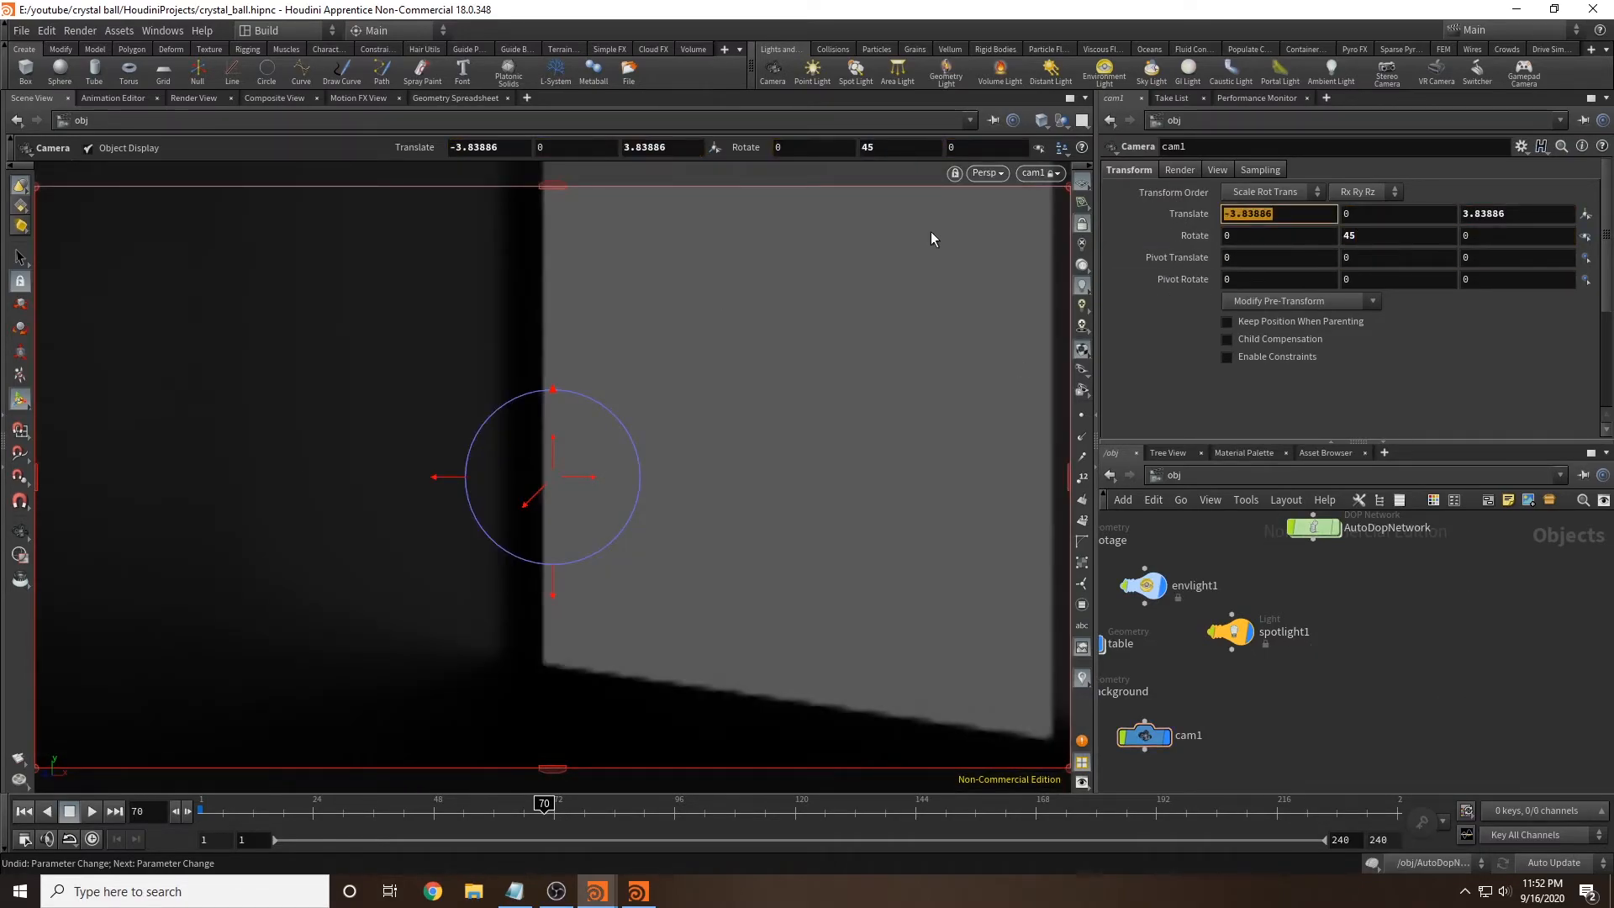
left_click_drag(1515, 213, 1333, 604)
type("0")
key("Return")
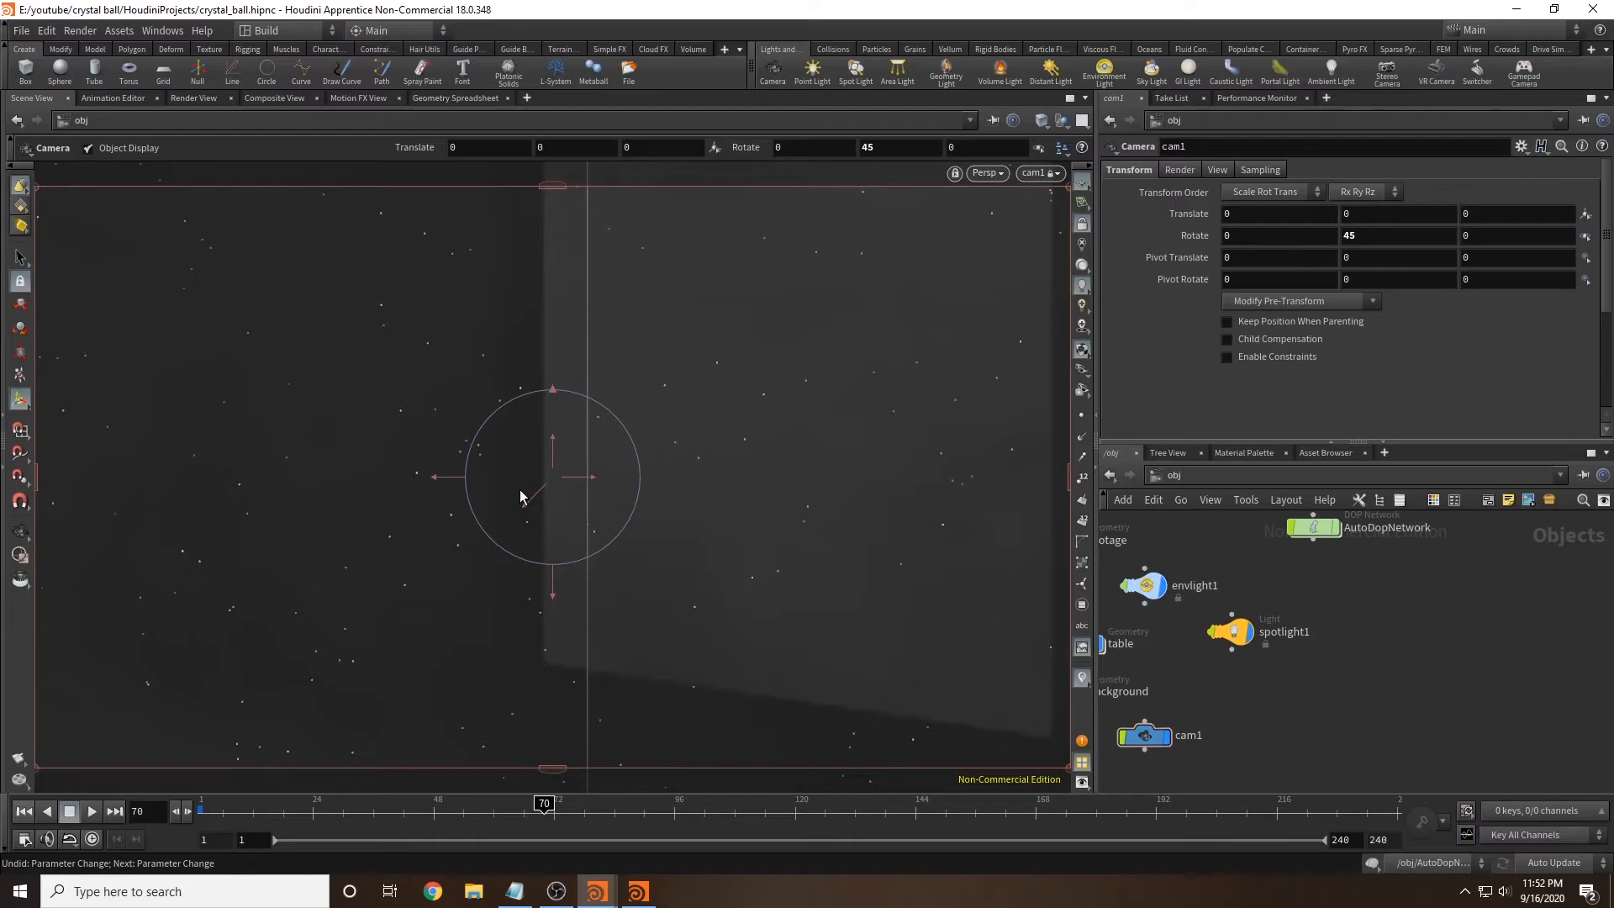
Step: Frame the crystal ball with cam1 by moving it to about 8.06, 1.03, 8.06 and tilting it to about -9.35 in X
left_click_drag(533, 494, 240, 740)
left_click_drag(542, 486, 69, 725)
left_click_drag(541, 495, 578, 300)
left_click_drag(552, 577, 551, 642)
left_click_drag(550, 453, 586, 374)
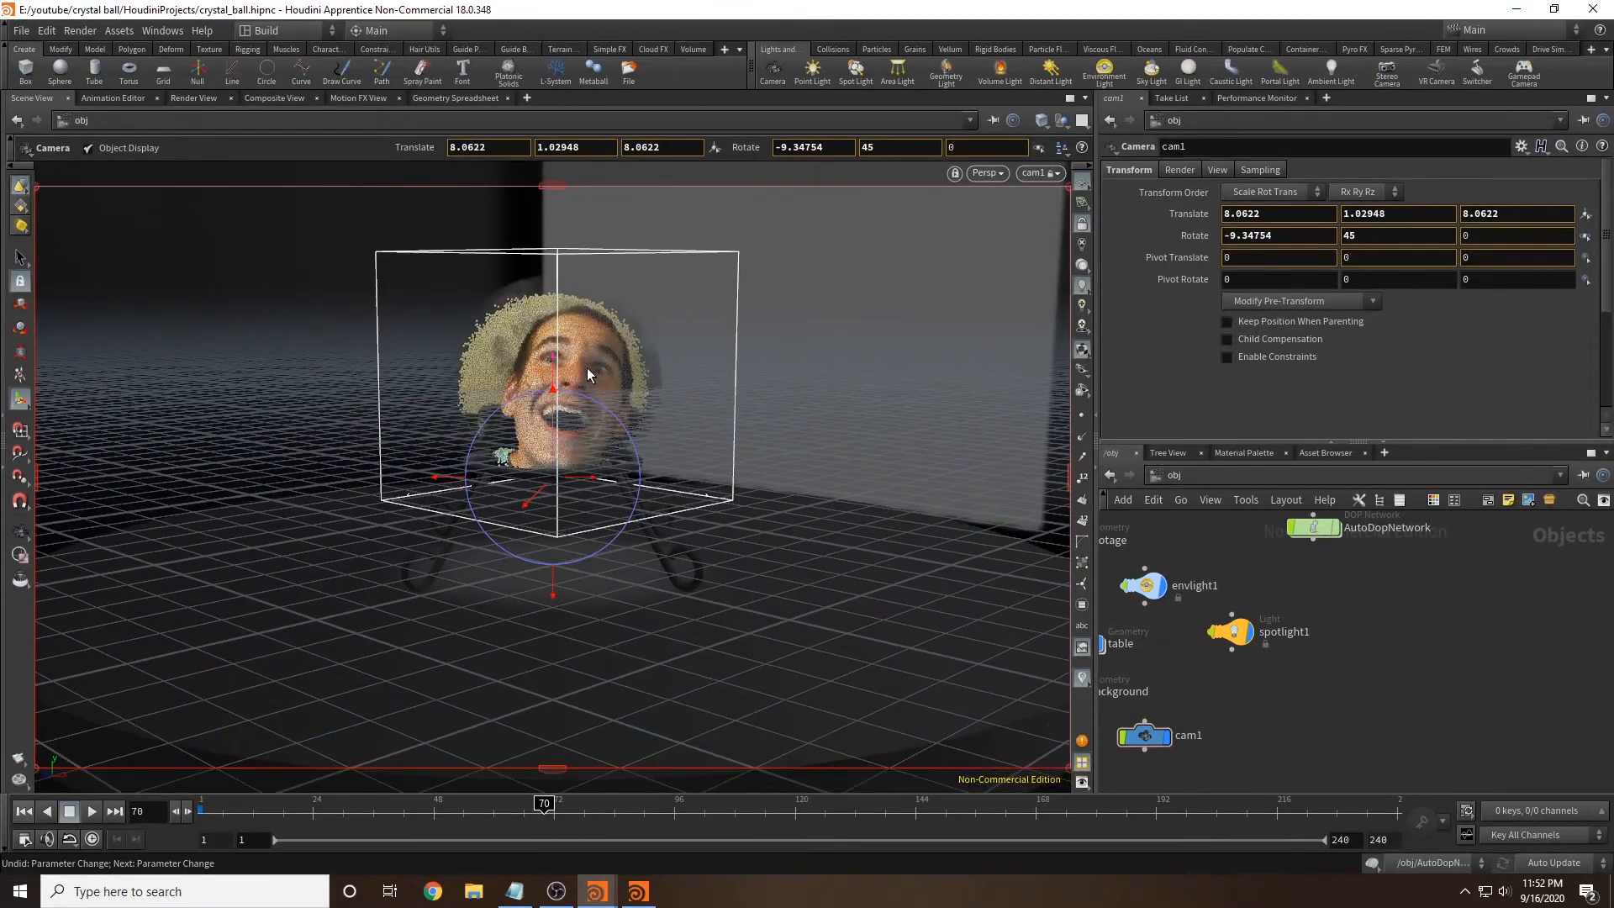
Step: Shift the background object to a Z translation of about 0.19
middle_click_drag(1261, 722, 1418, 696)
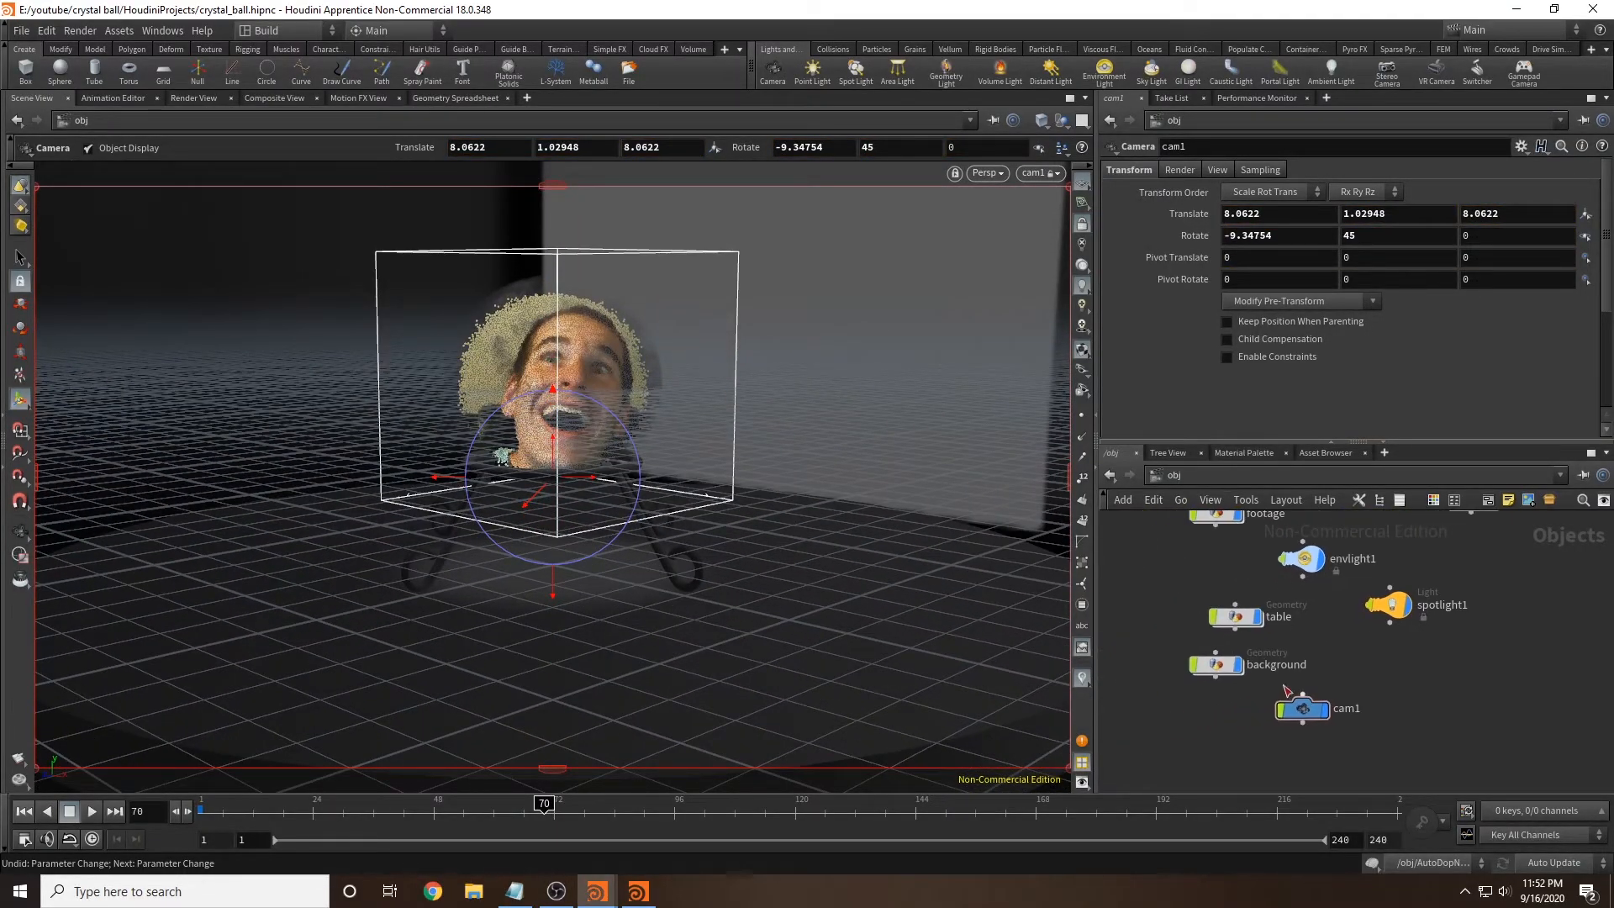
left_click(1223, 664)
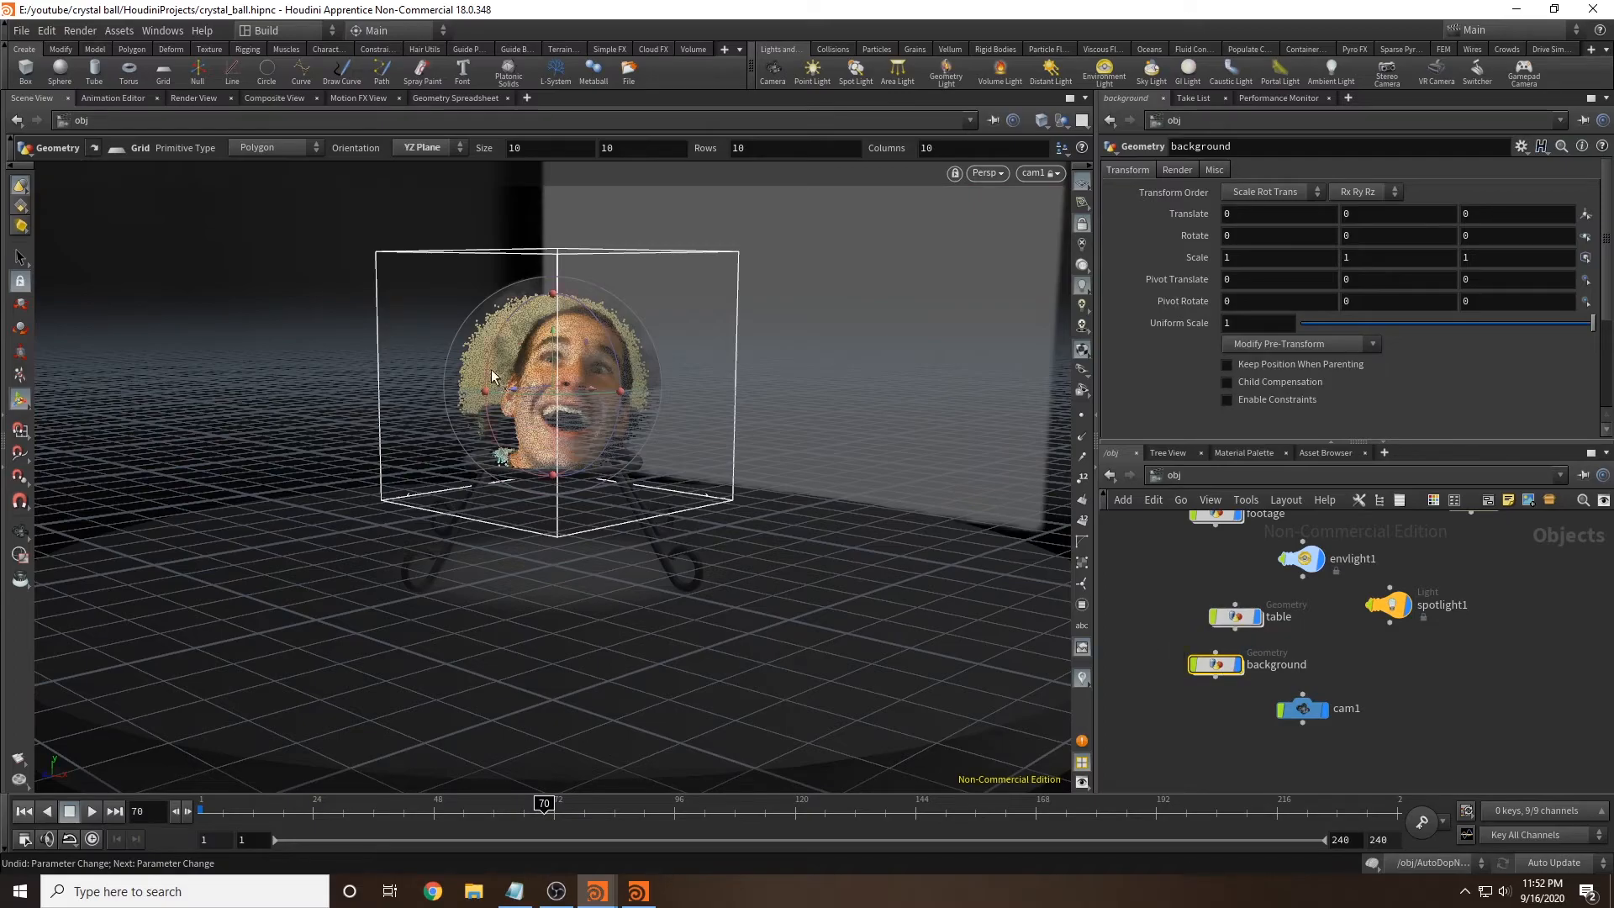
left_click_drag(531, 385, 453, 392)
Step: Reposition the grid inside the background object in the free view and check its placement through cam1
right_click_drag(785, 301, 507, 352, "alt")
left_click_drag(511, 356, 916, 504, "alt")
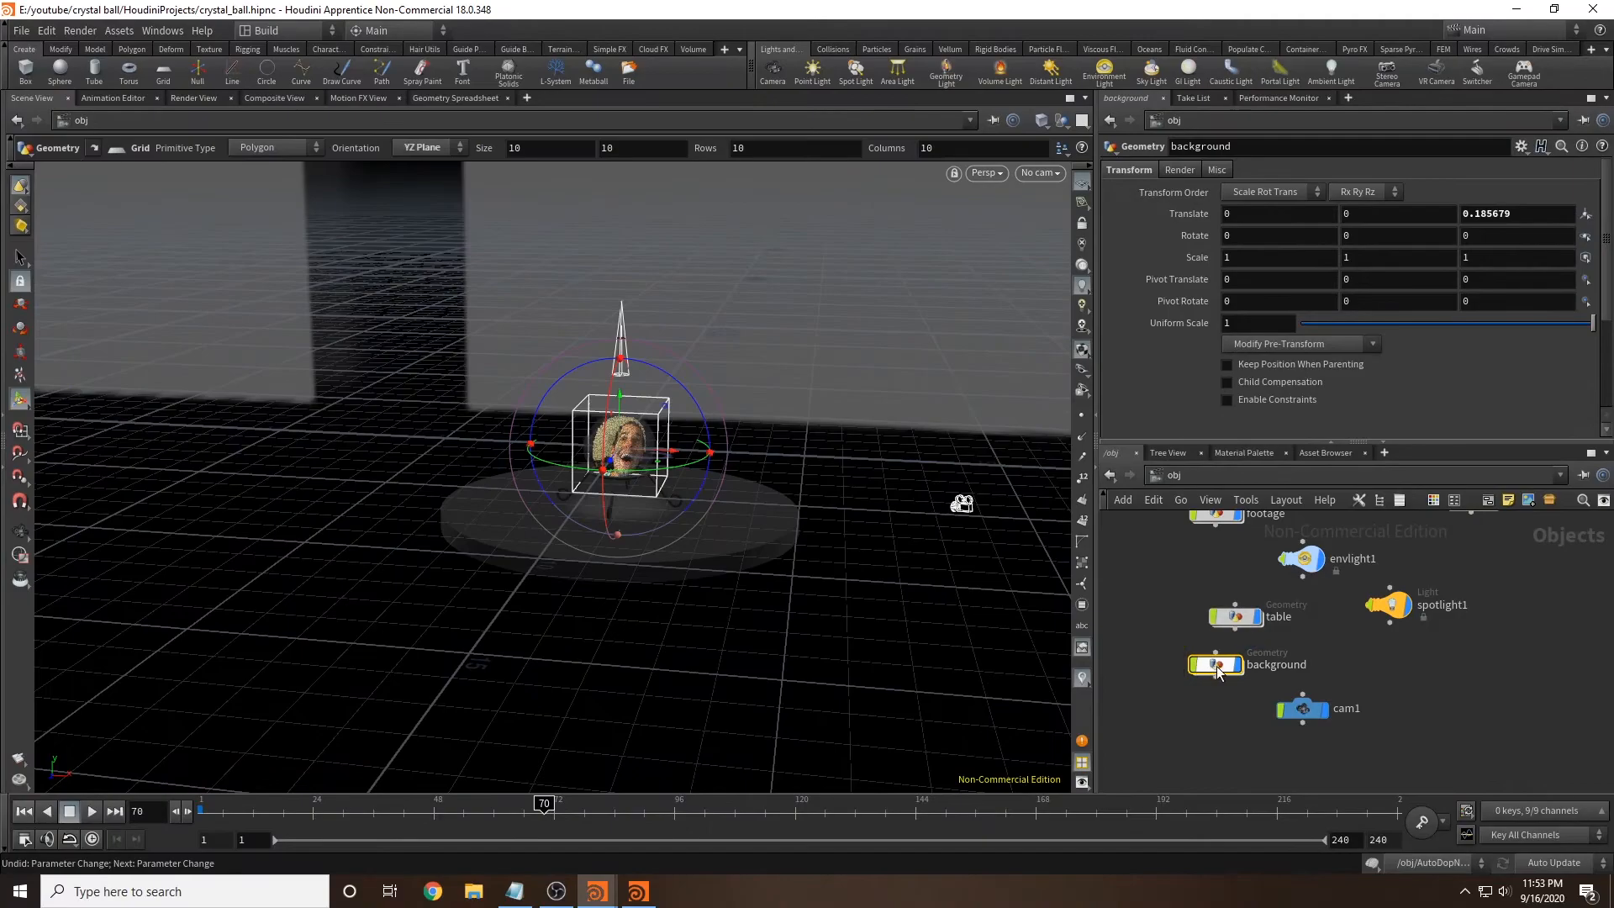
double_click(1219, 663)
key("space+g")
right_click_drag(722, 409, 518, 345, "alt")
left_click_drag(518, 346, 740, 446, "alt")
left_click_drag(931, 610, 109, 330)
left_click(1040, 173)
left_click(1052, 252)
middle_click_drag(1549, 256, 1455, 250)
key("ctrl+z")
Step: Shift the background grid again, enlarge it to 76 by 76 through cam1 and return to the object level
left_click_drag(558, 361, 580, 437, "alt")
left_click_drag(580, 382, 412, 172)
left_click(1041, 173)
left_click(1052, 252)
middle_click_drag(1190, 236, 1609, 196)
left_click(1174, 474)
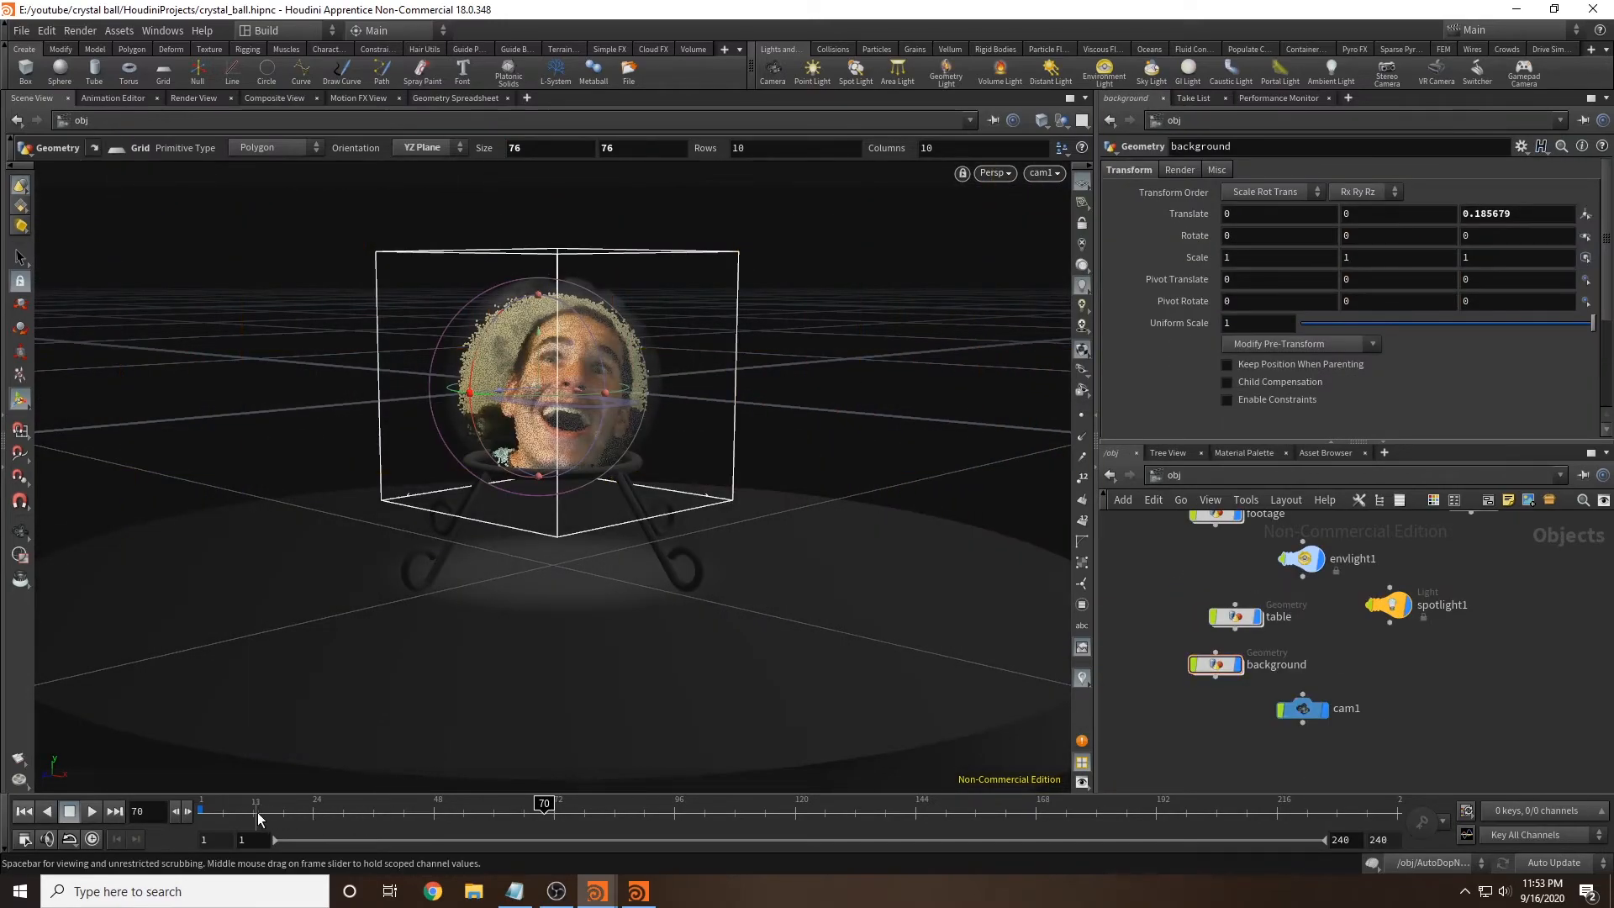
Step: Return to frame 1, add a Principled Shader to the scene materials and name it footage
left_click(212, 805)
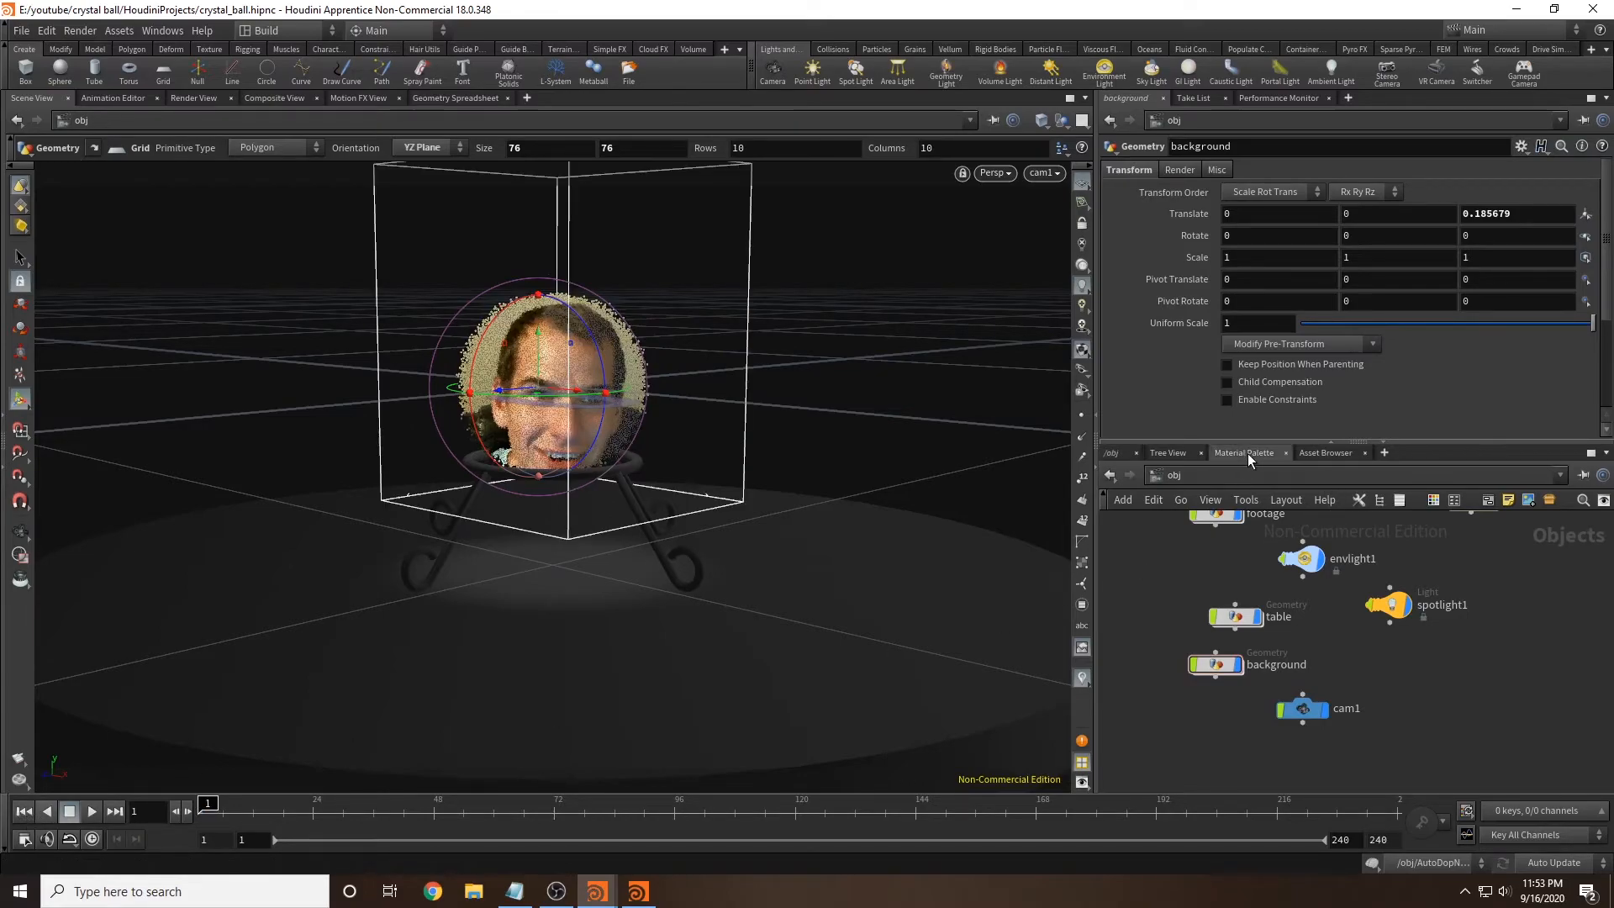
left_click(1244, 454)
left_click_drag(1197, 533, 1447, 560)
left_click(1356, 538)
left_click(1333, 149)
type("footage")
key("Return")
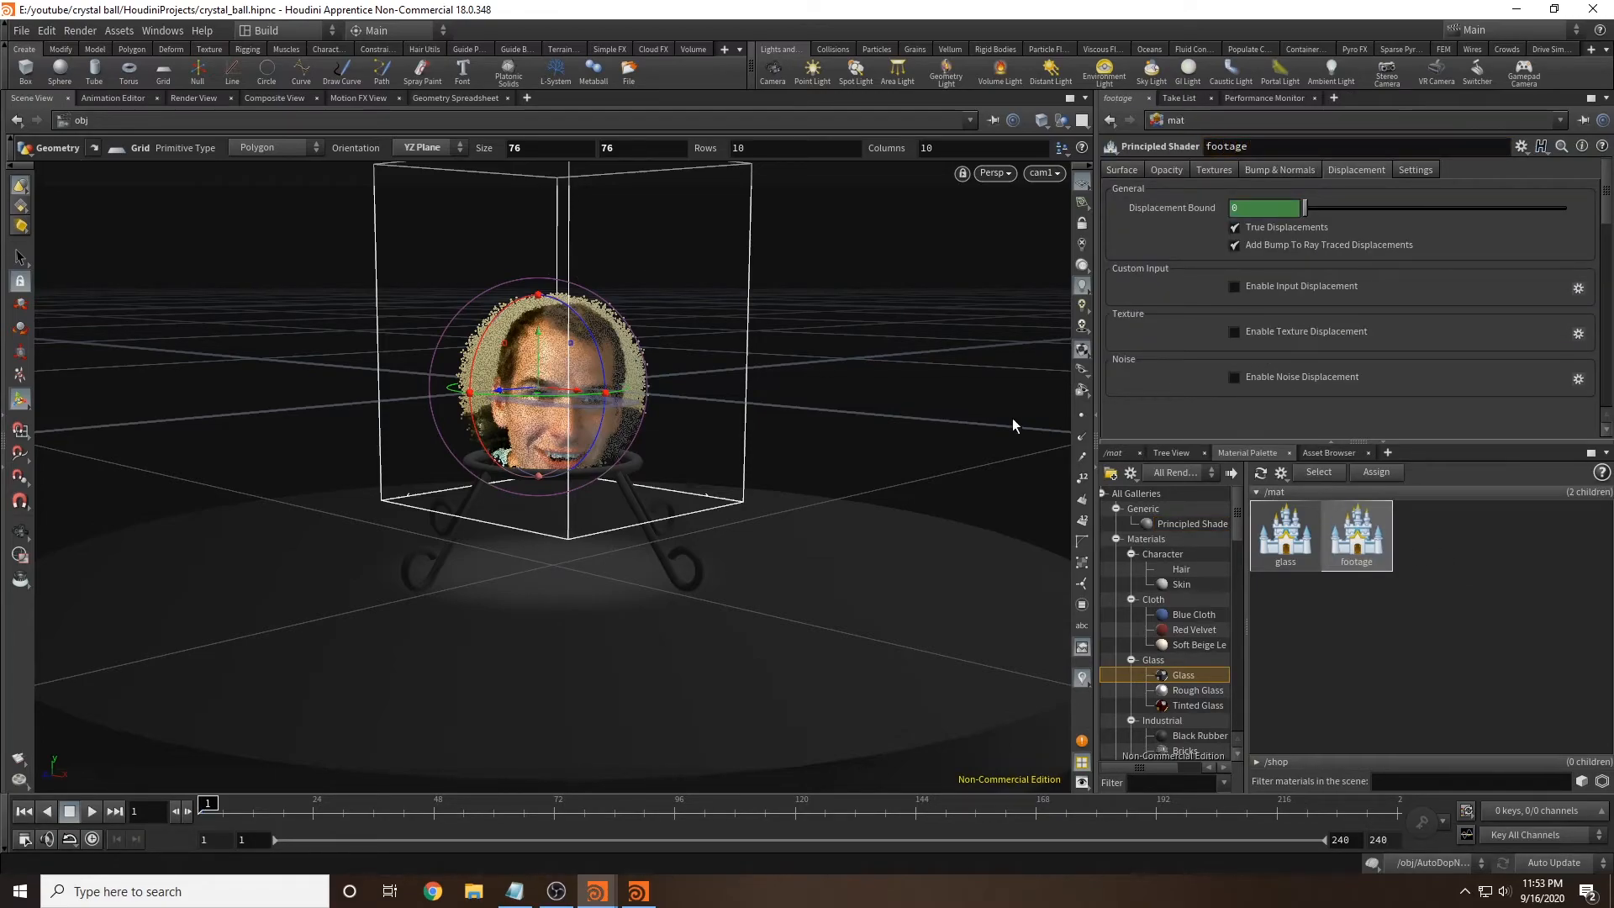
Step: Assign the /mat/footage material to the footage object
left_click(1115, 454)
left_click(1156, 475)
left_click(1202, 560)
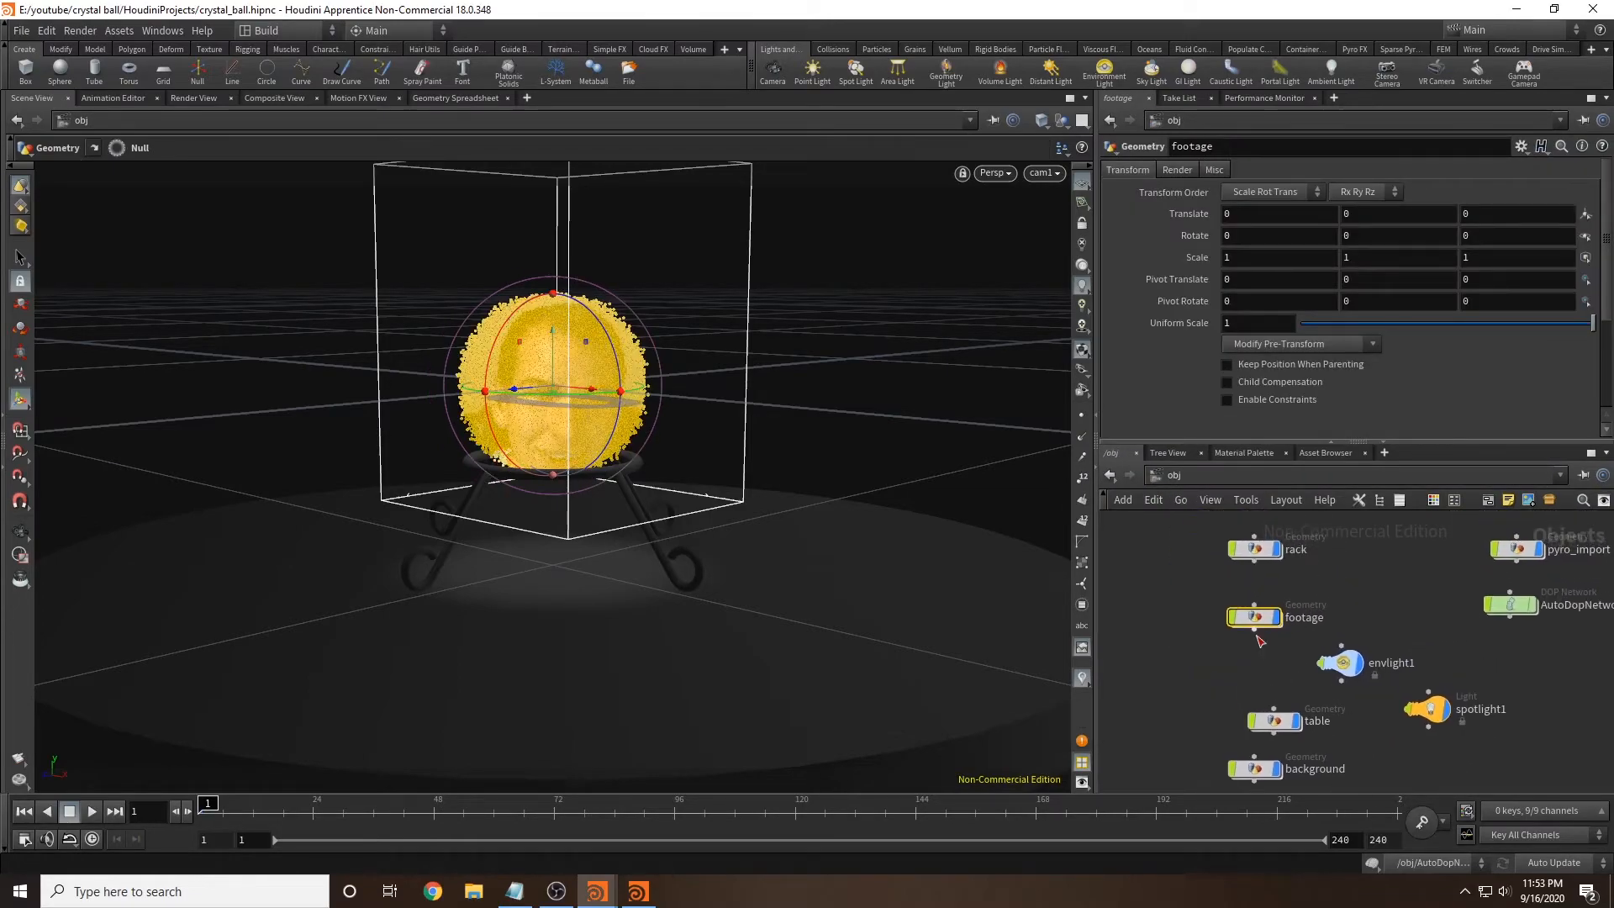
left_click(1176, 169)
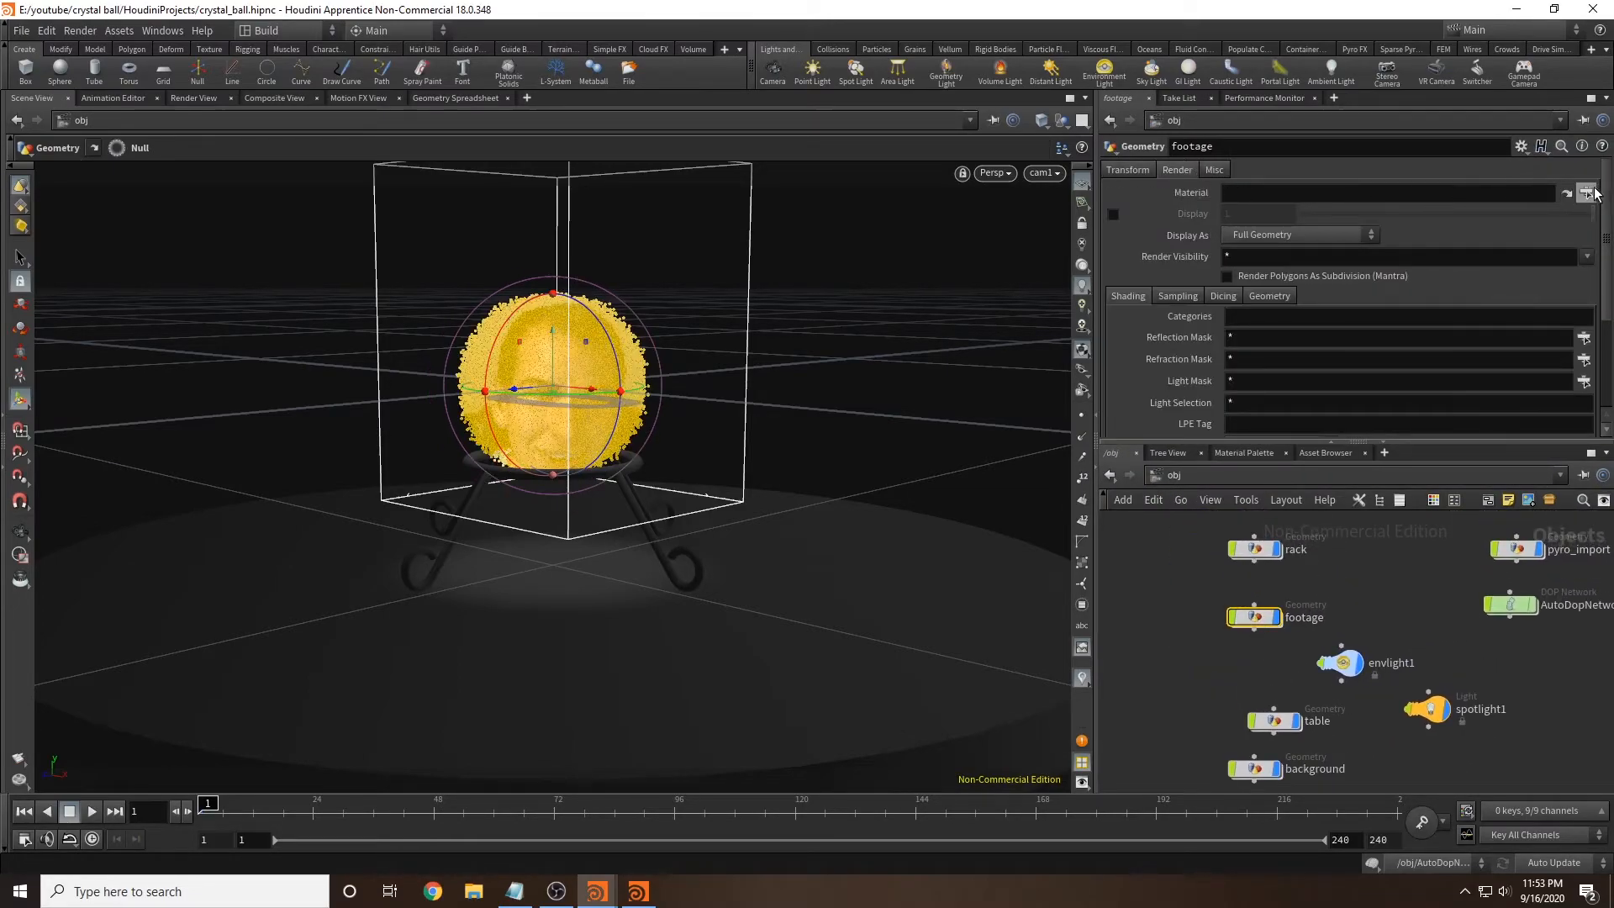
left_click(1585, 193)
left_click(1477, 100)
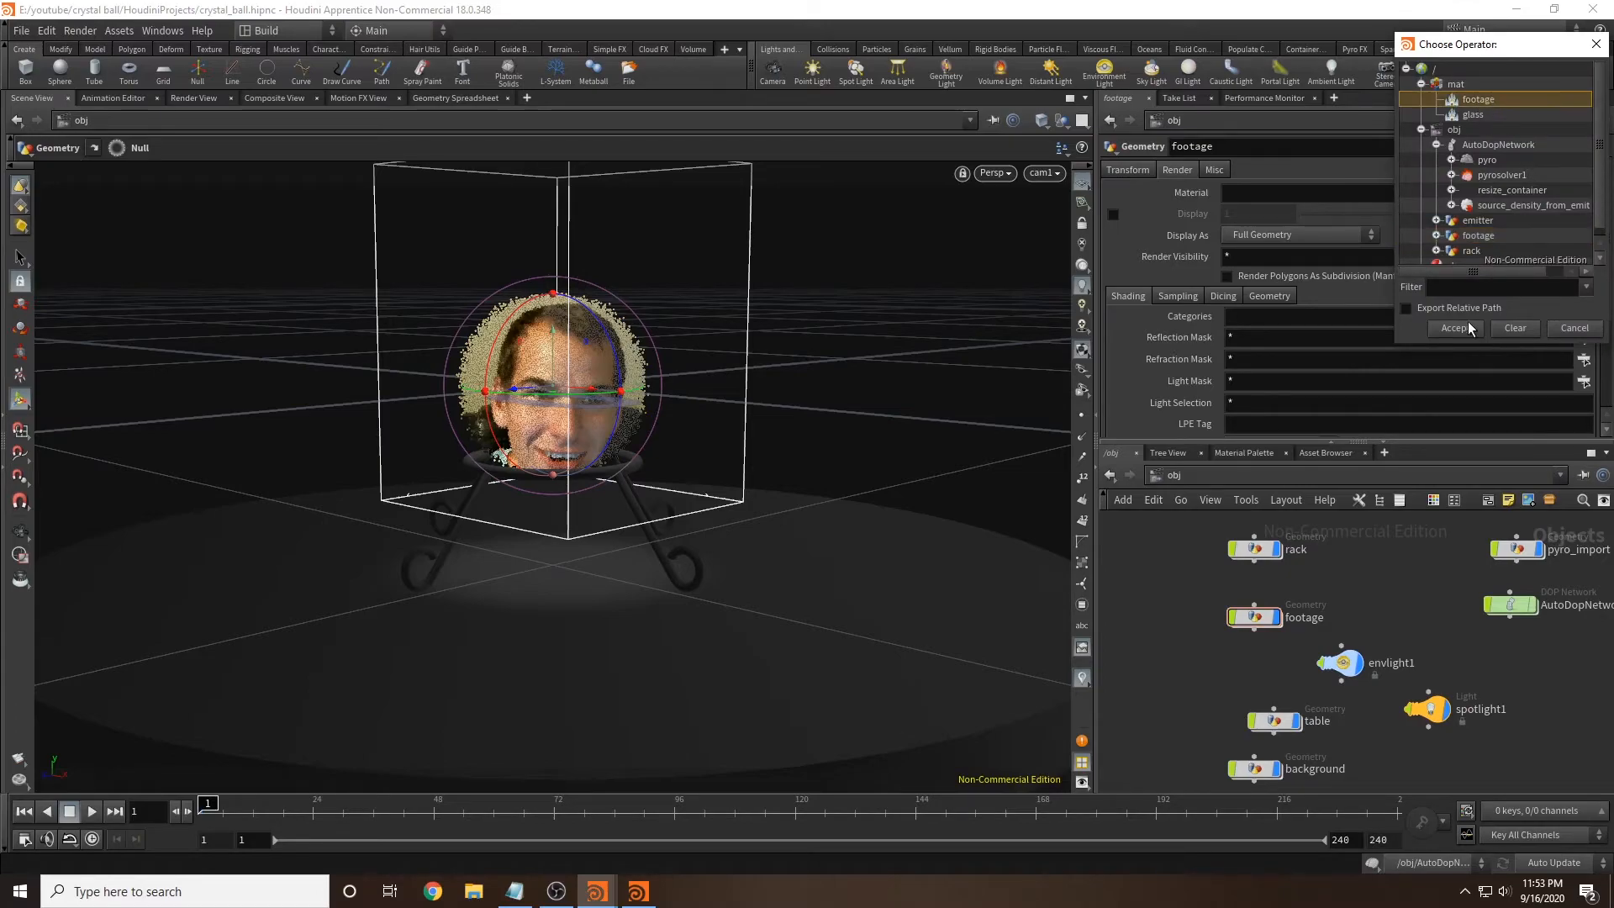
left_click(1469, 328)
Step: Keyframe the footage material's Opacity Scale at 0 on frame 1
left_click(1242, 454)
left_click(1355, 544)
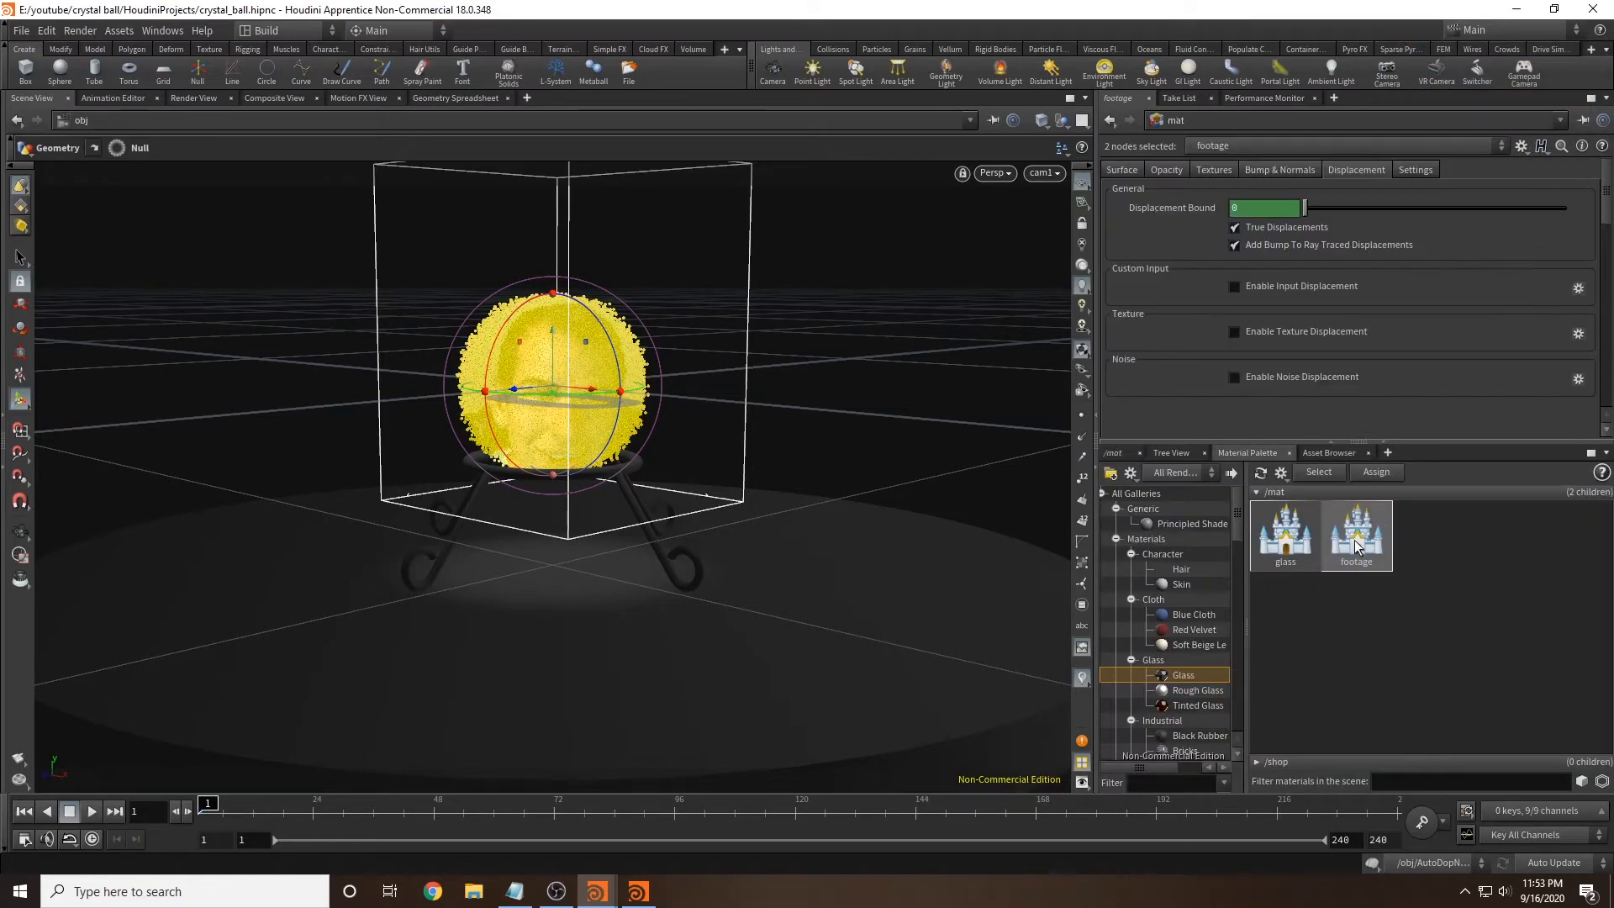
left_click(1213, 170)
left_click(1174, 171)
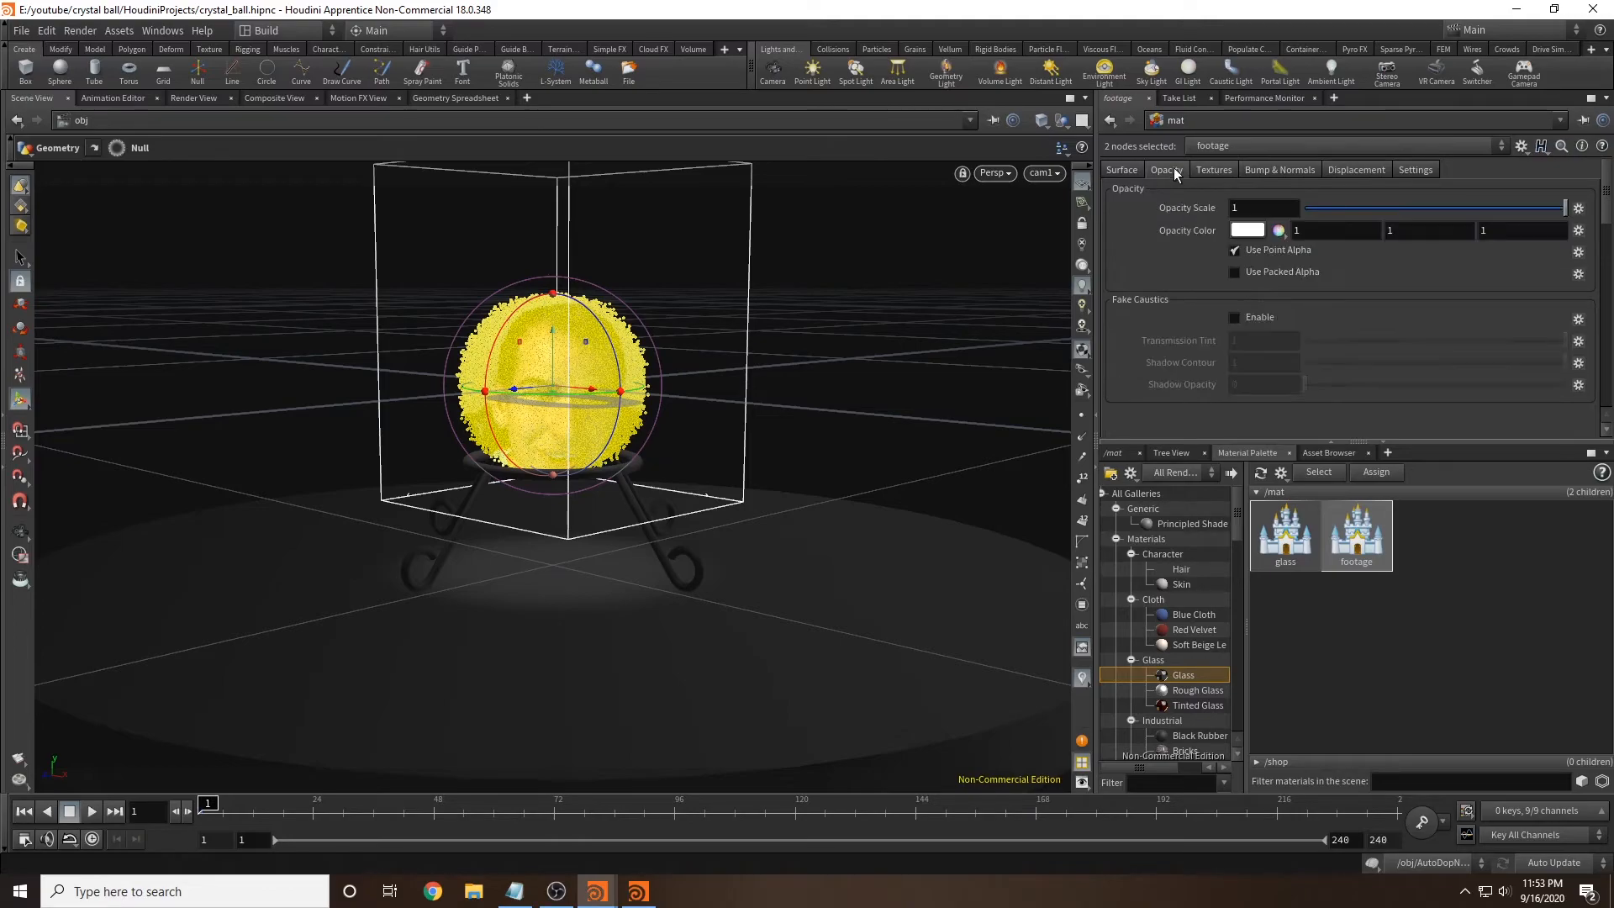
left_click(1269, 205)
type("0")
key("Return")
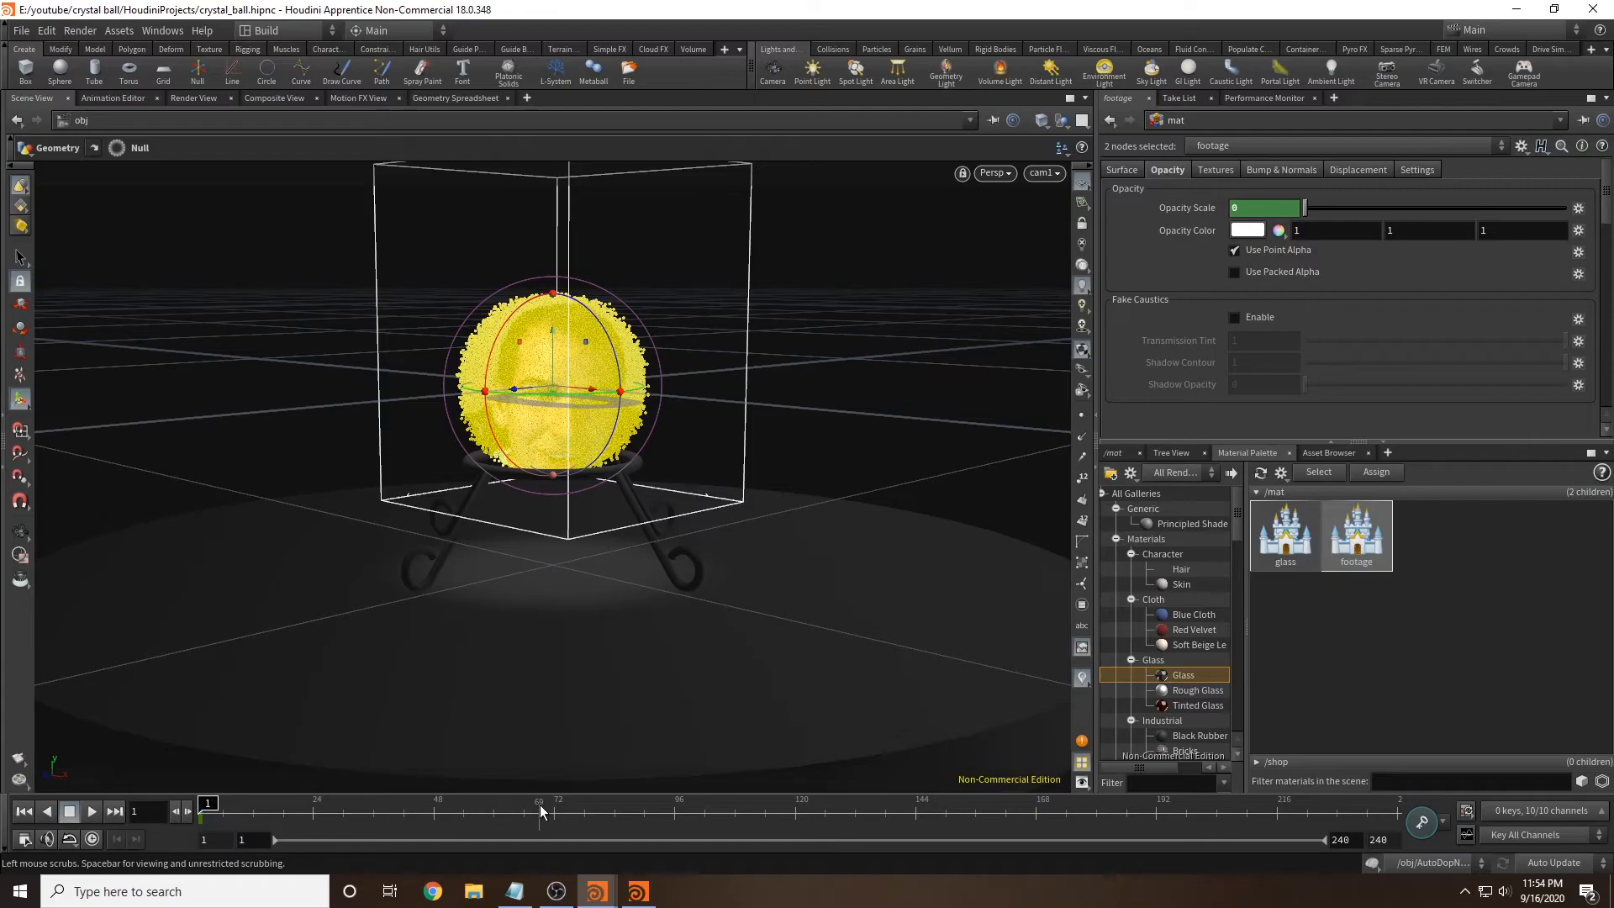
Step: Keyframe the footage material's Opacity Scale at 0 on frame 48
left_click(429, 813)
left_click(429, 813)
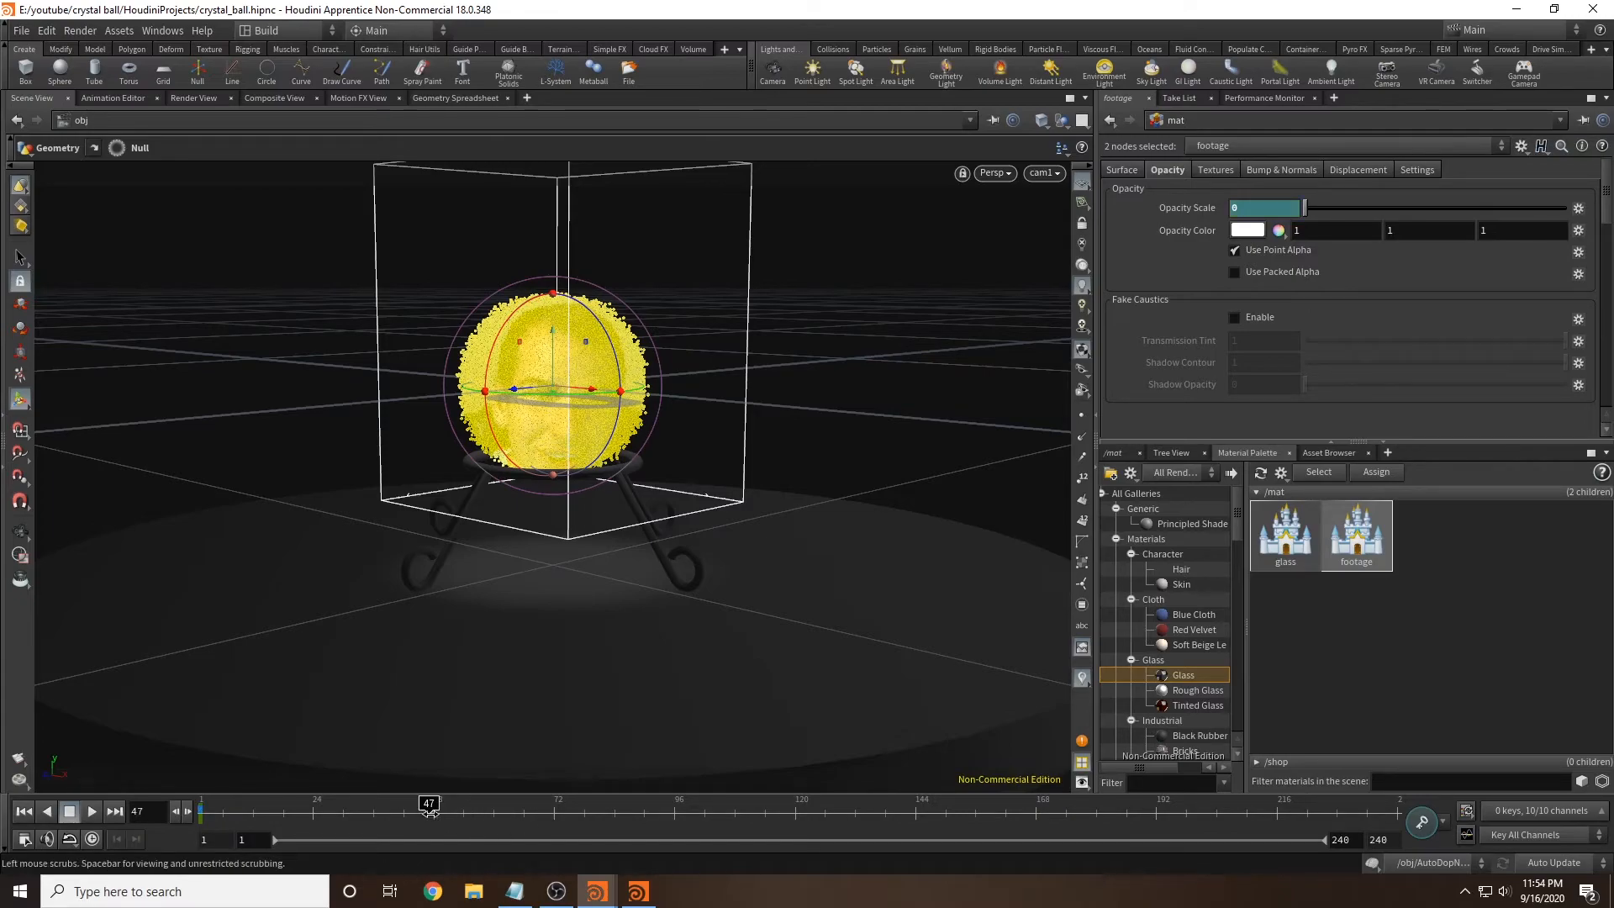
left_click(183, 812)
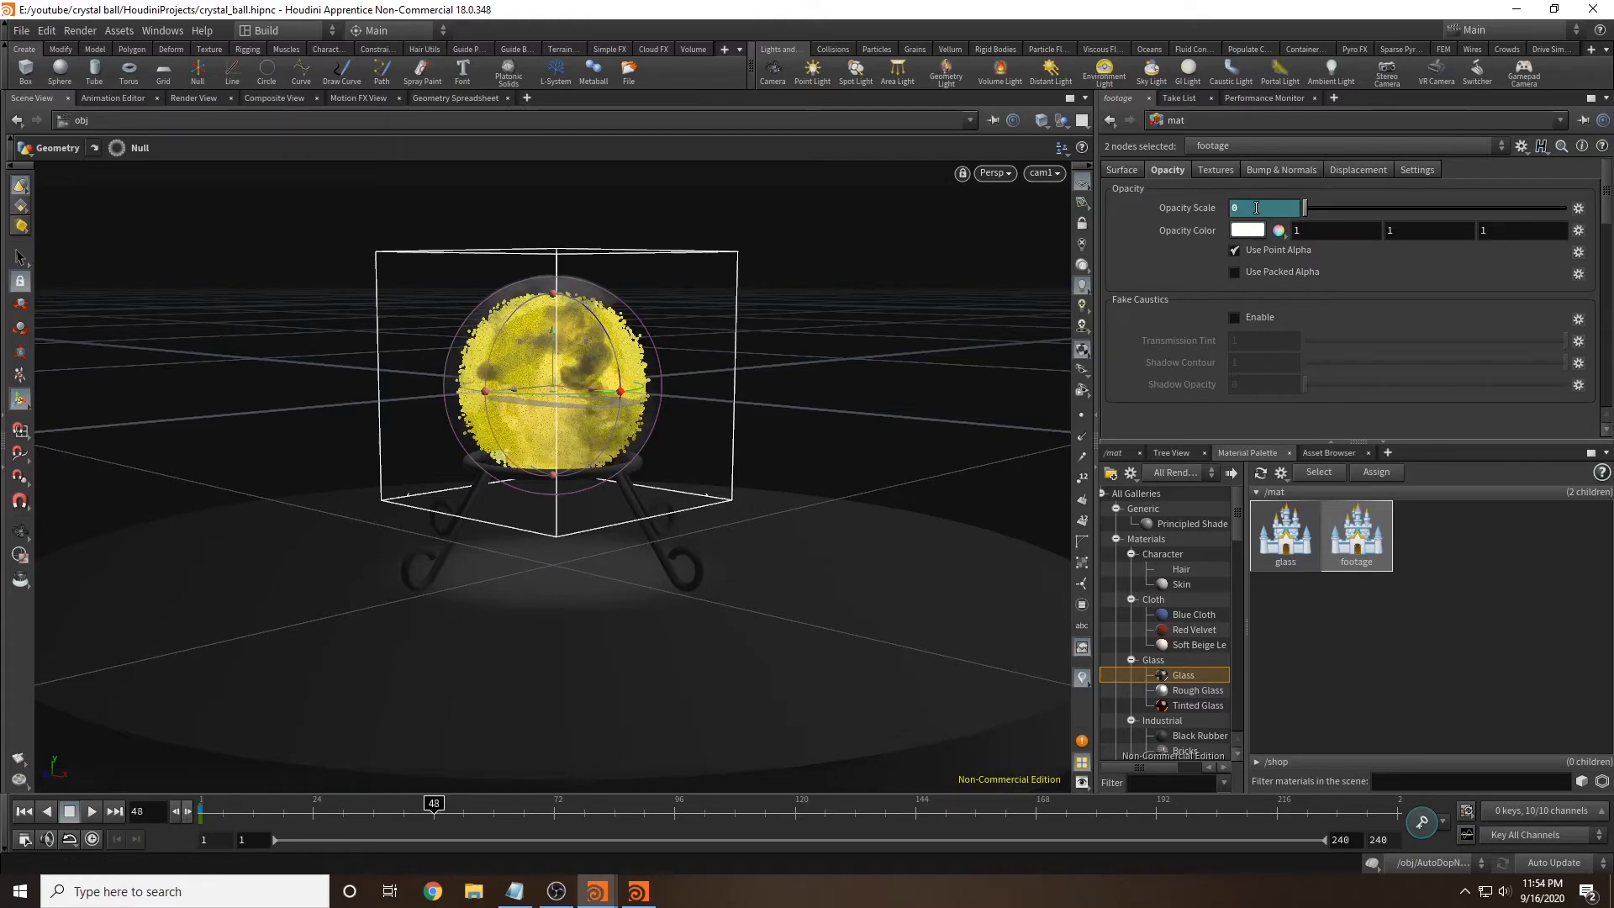
left_click(1257, 208, "alt")
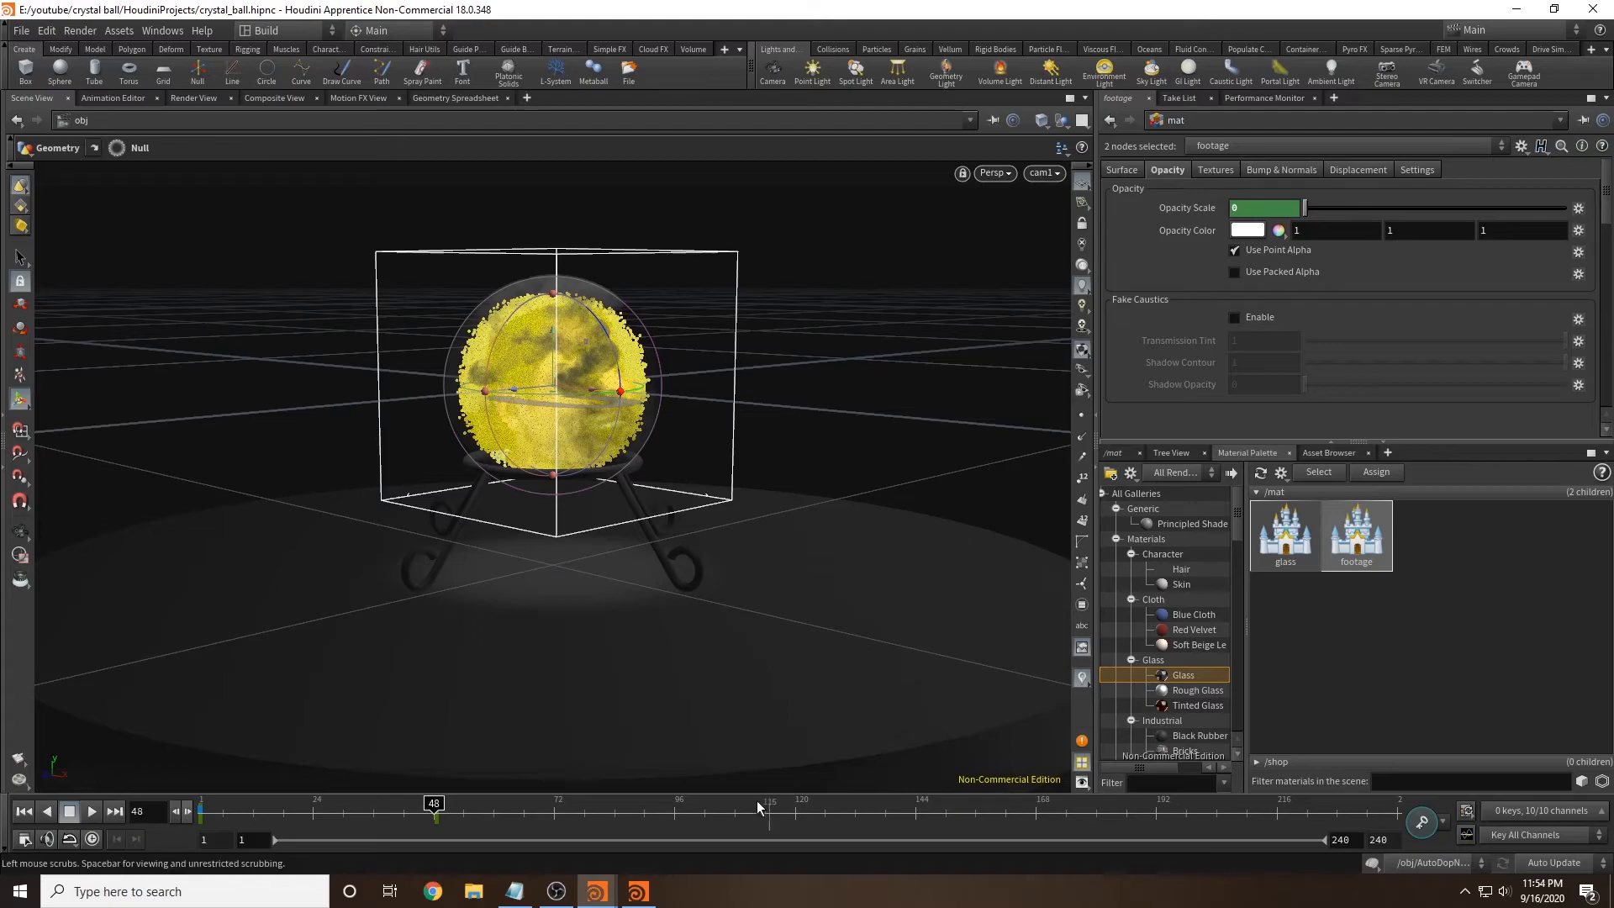
Step: Keyframe the footage material's Opacity Scale at 1 on frame 72 and scrub through the fade-in
left_click(554, 812)
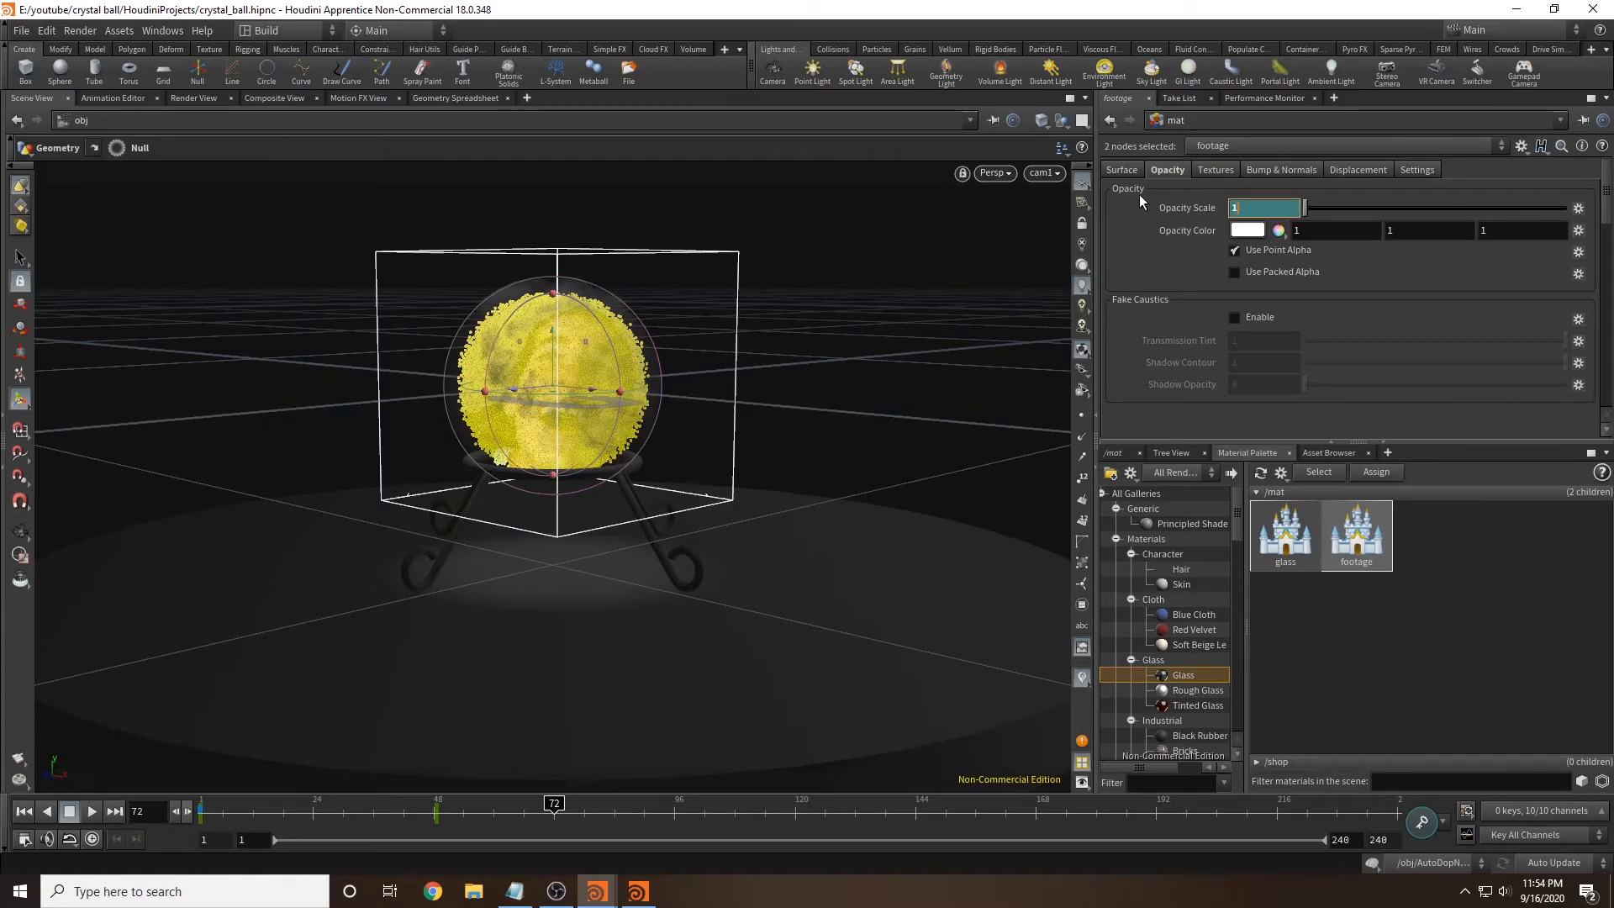
left_click(1271, 203, "alt")
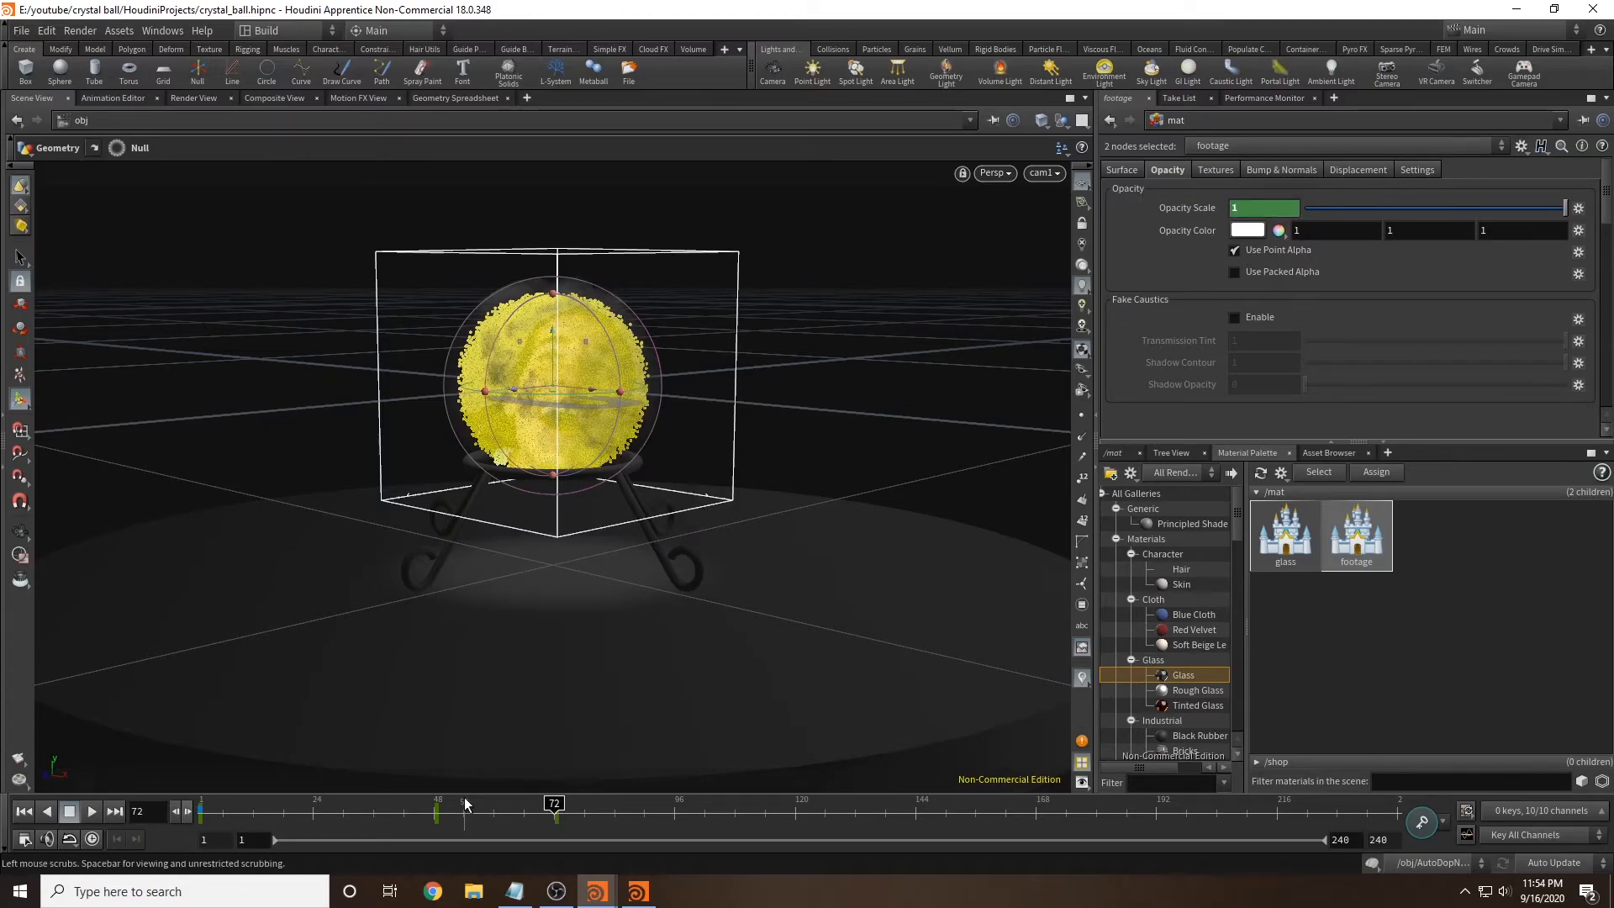
left_click(493, 816)
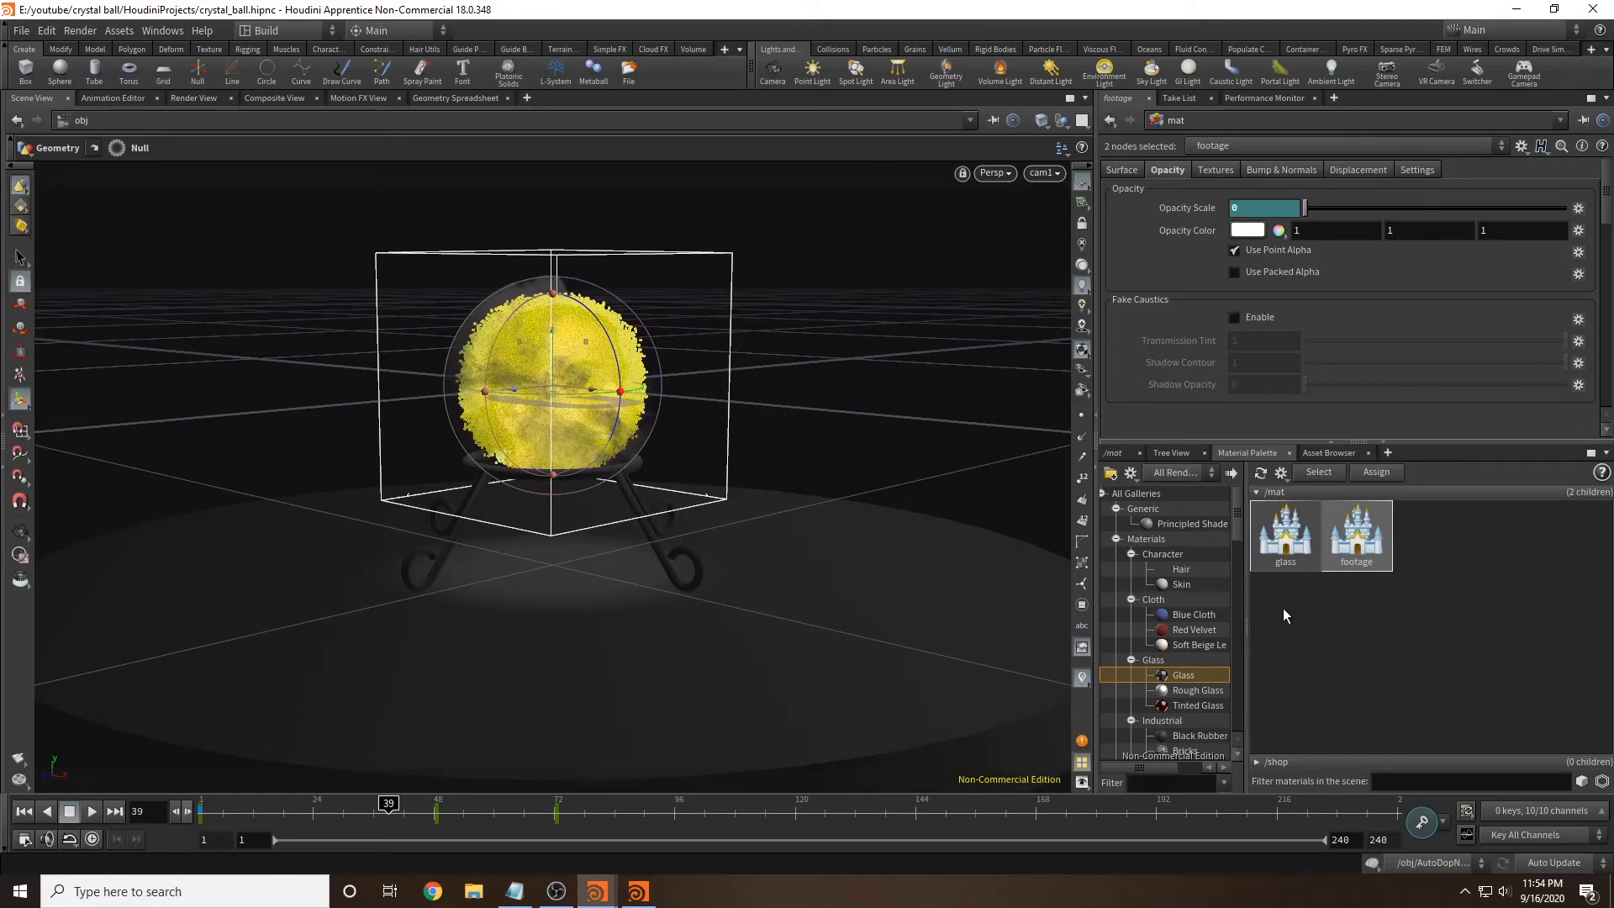
Step: Add a Billowy Smoke material to the scene and set its temperature Emission to 0
scroll(1192, 579, "down", 10)
scroll(1194, 601, "down", 6)
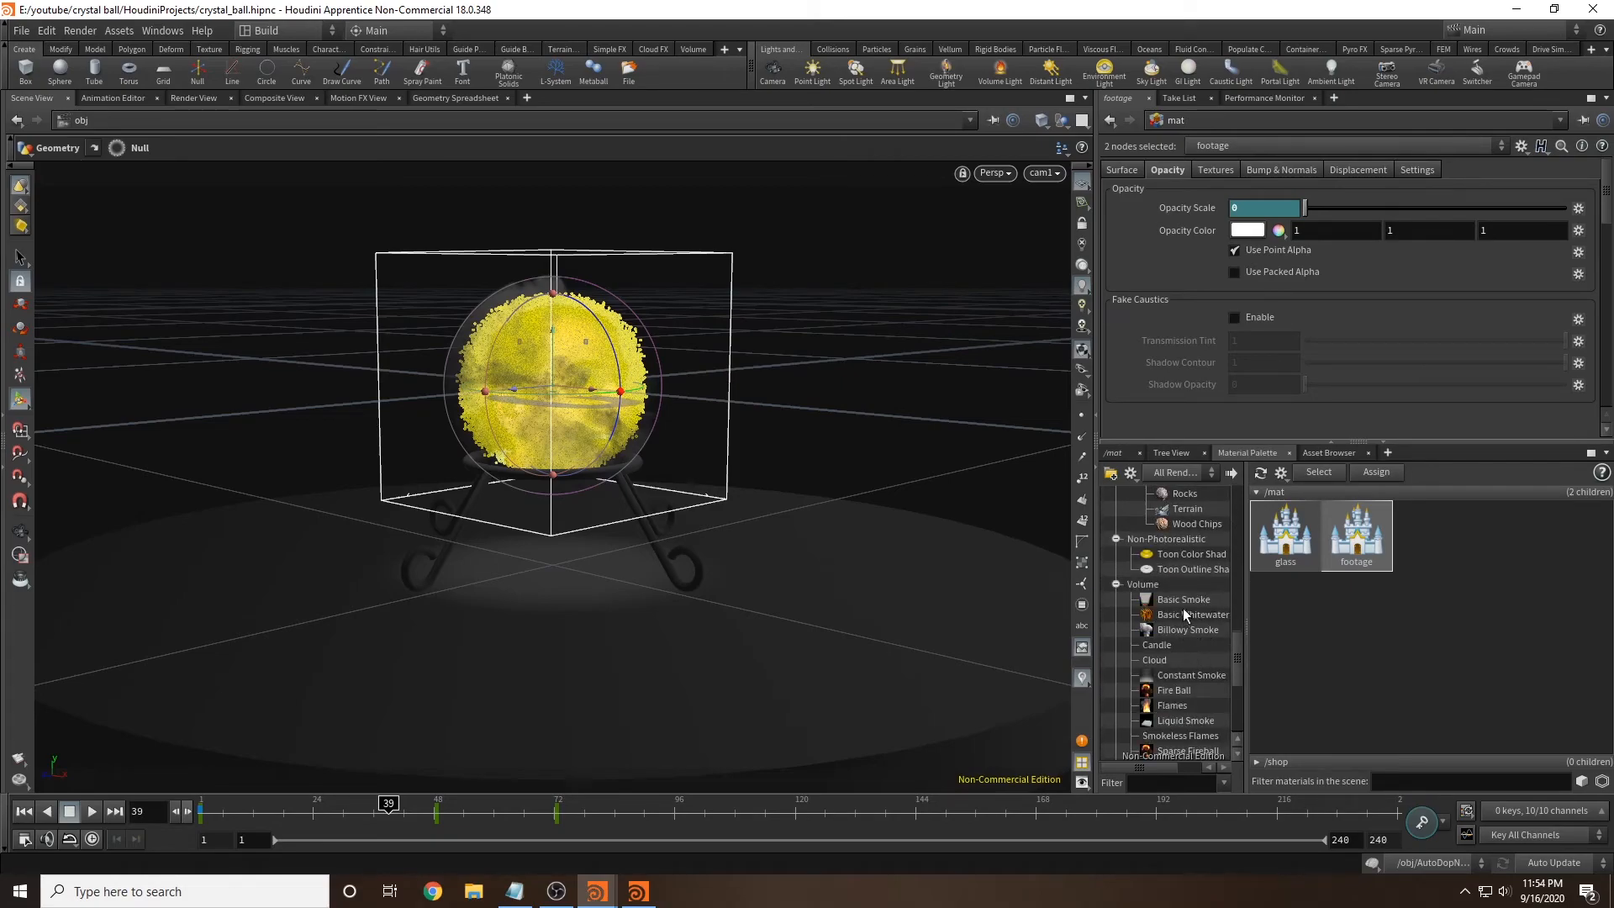
left_click_drag(1502, 588, 1490, 566)
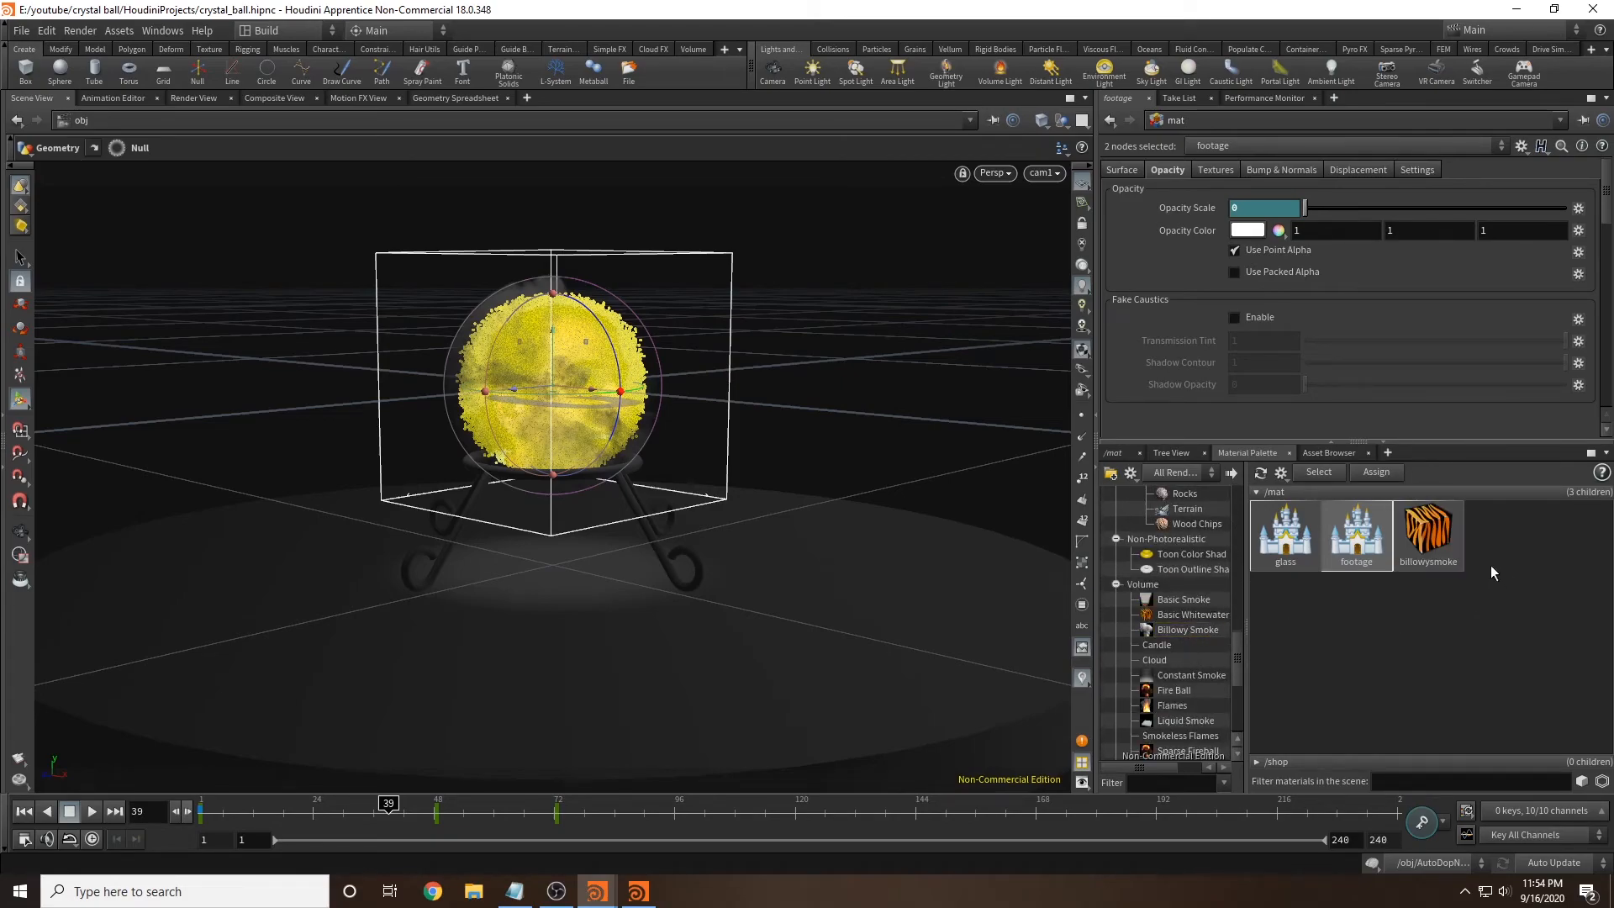
left_click(1176, 260)
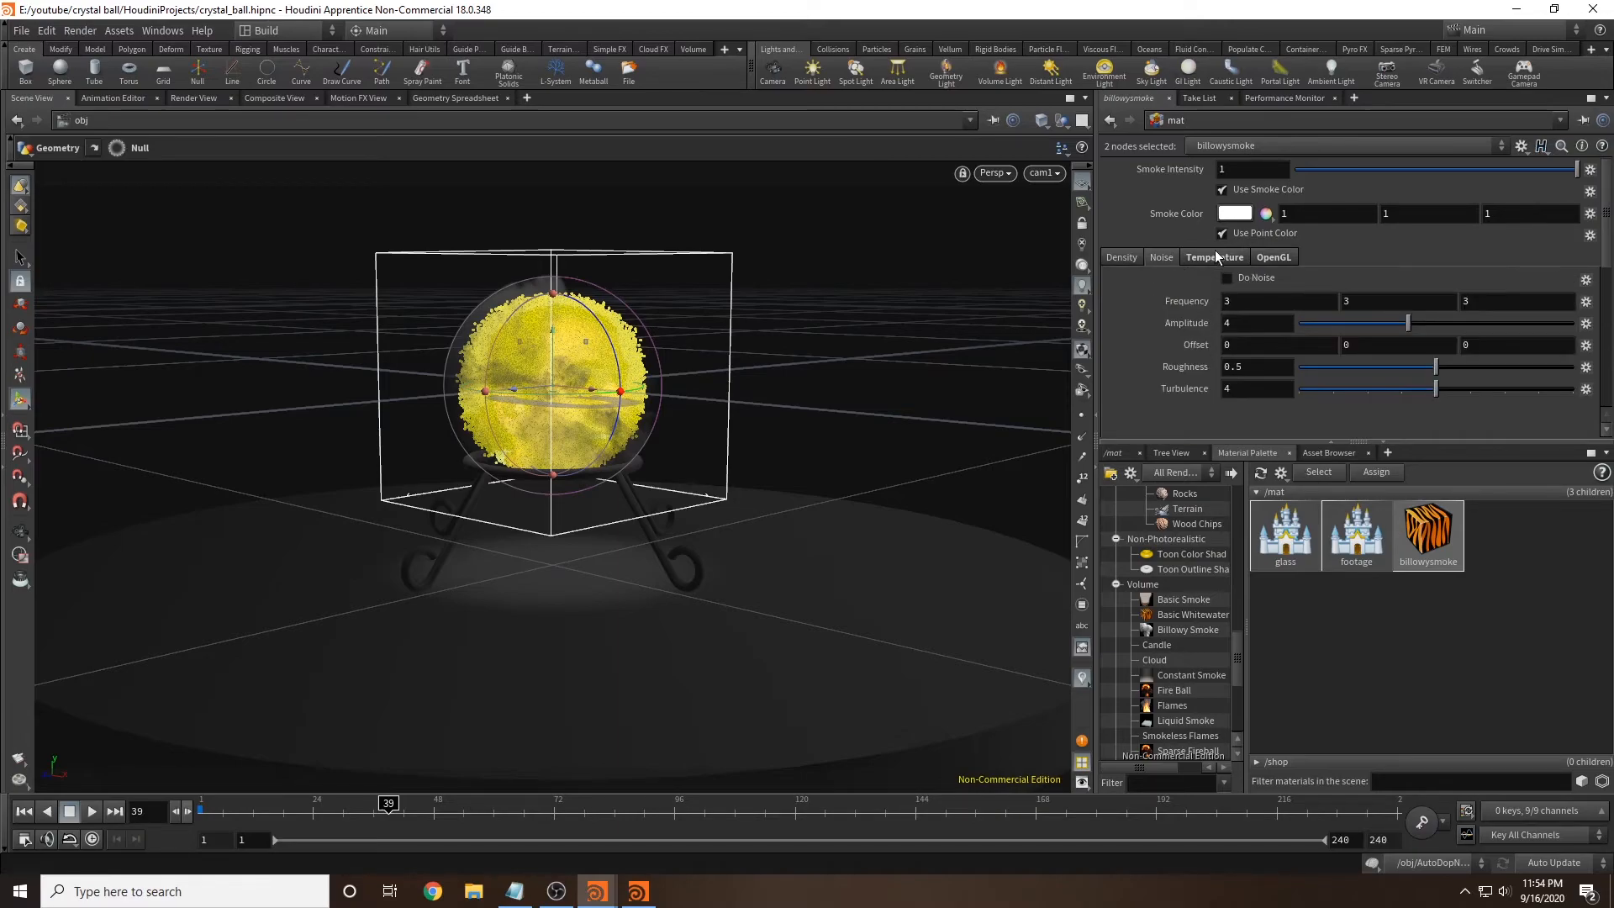
left_click(1216, 257)
left_click_drag(1148, 311, 1149, 312)
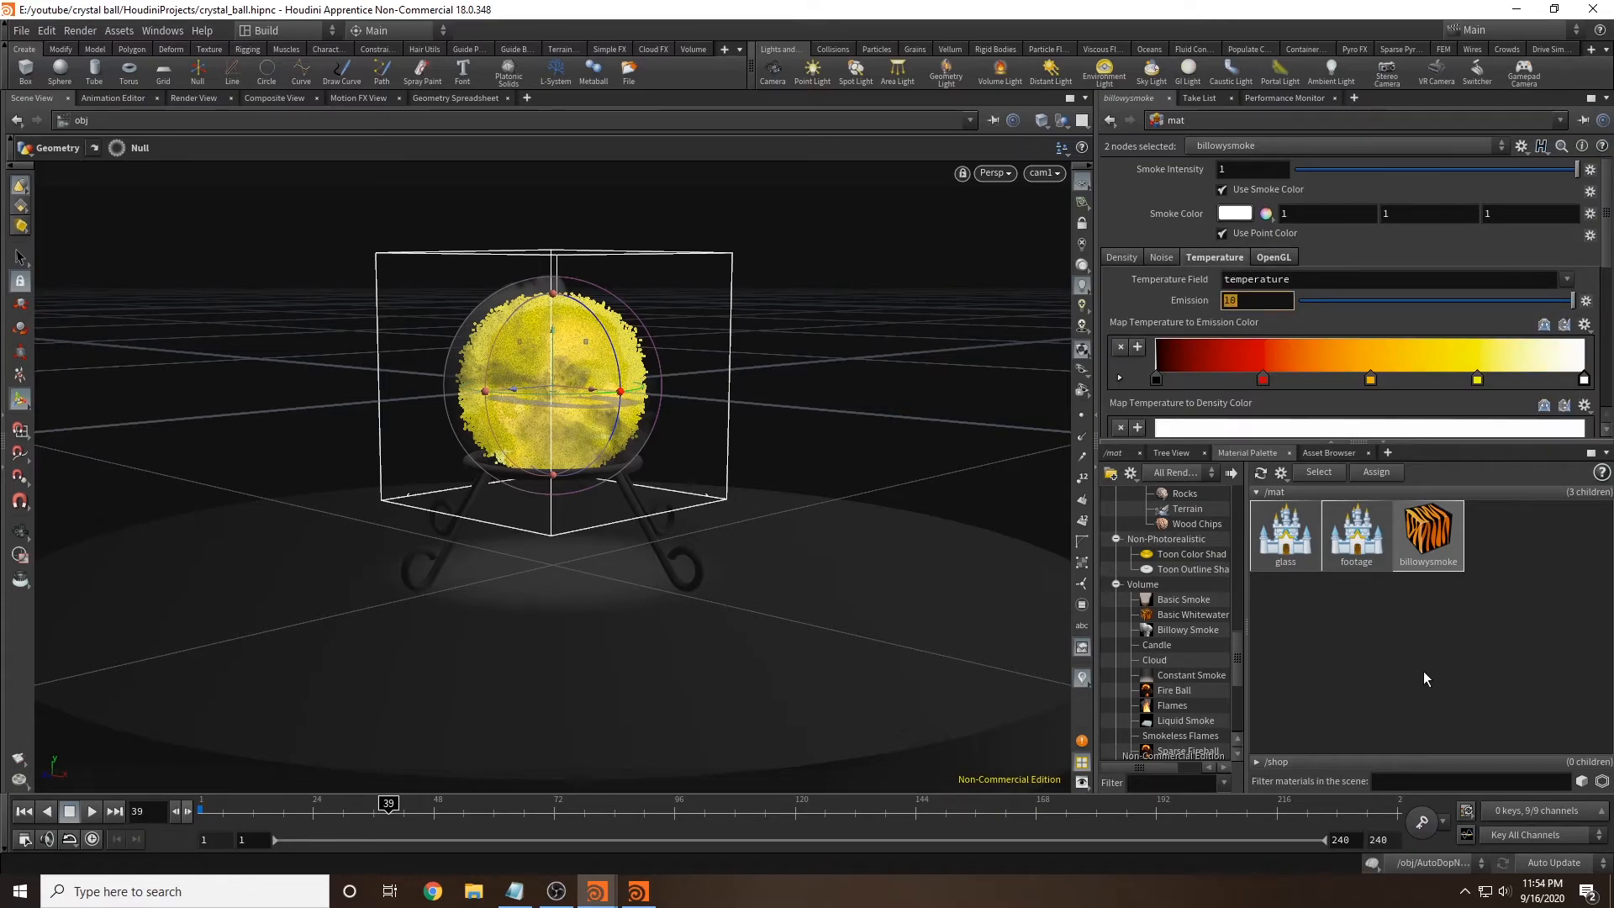
type("0")
key("Return")
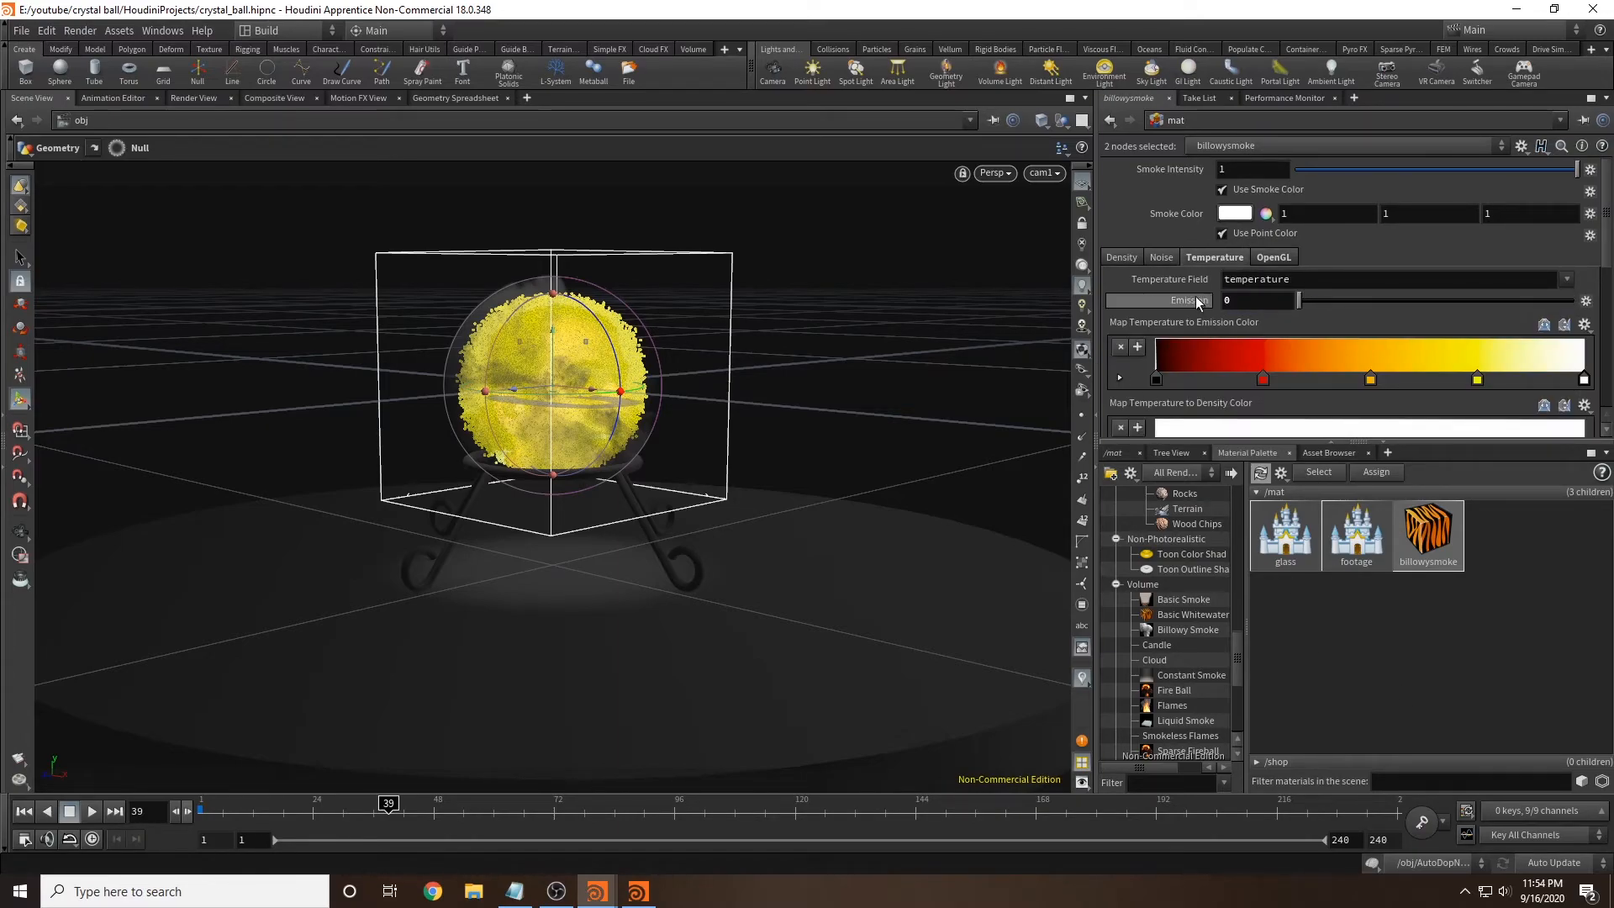
Step: Set the billowy smoke material's Smoke Color to purple (0.25, 0, 0.5)
left_click(1122, 260)
left_click(1233, 215)
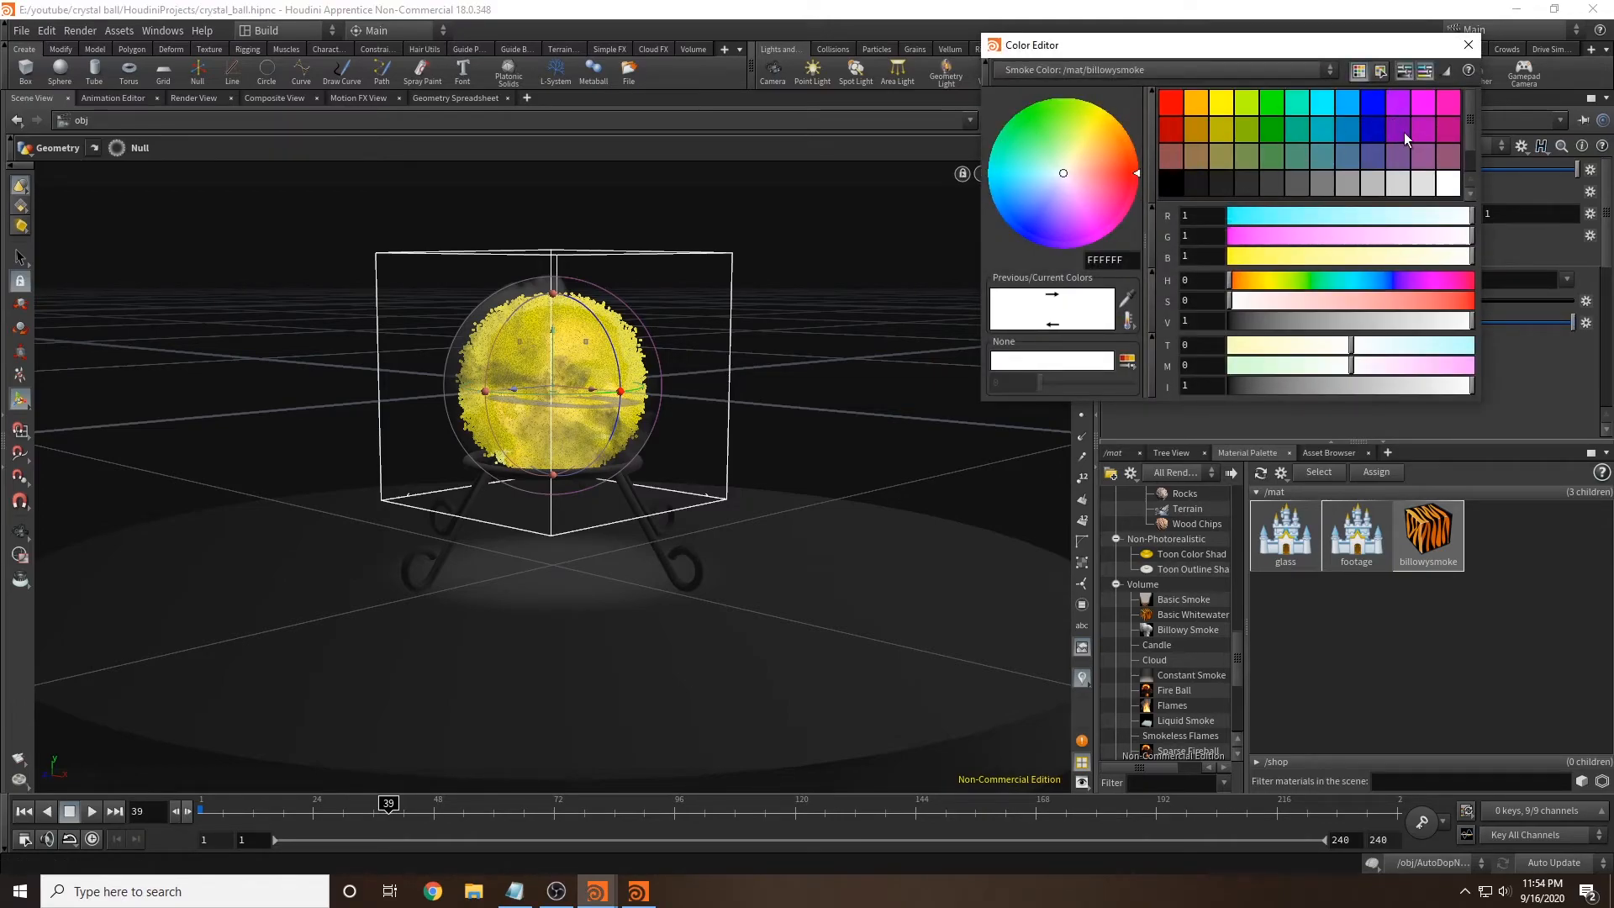
left_click(1406, 135)
left_click(1468, 45)
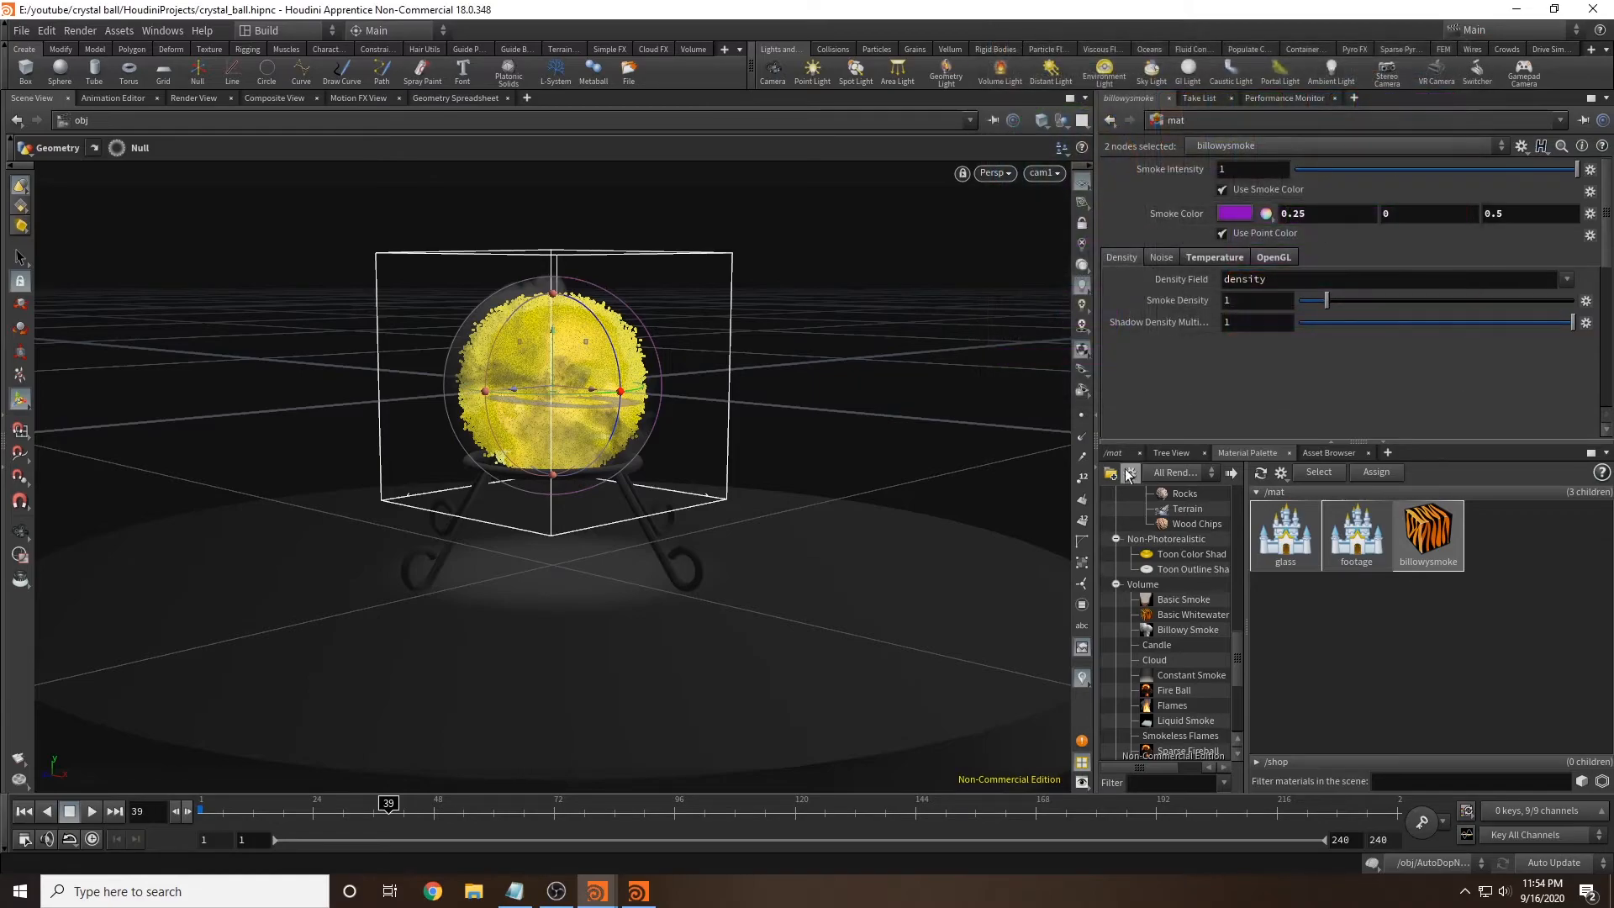
Step: Assign the /mat/billowysmoke material to the pyro_import object
left_click(1116, 454)
left_click(1184, 476)
left_click(1240, 554)
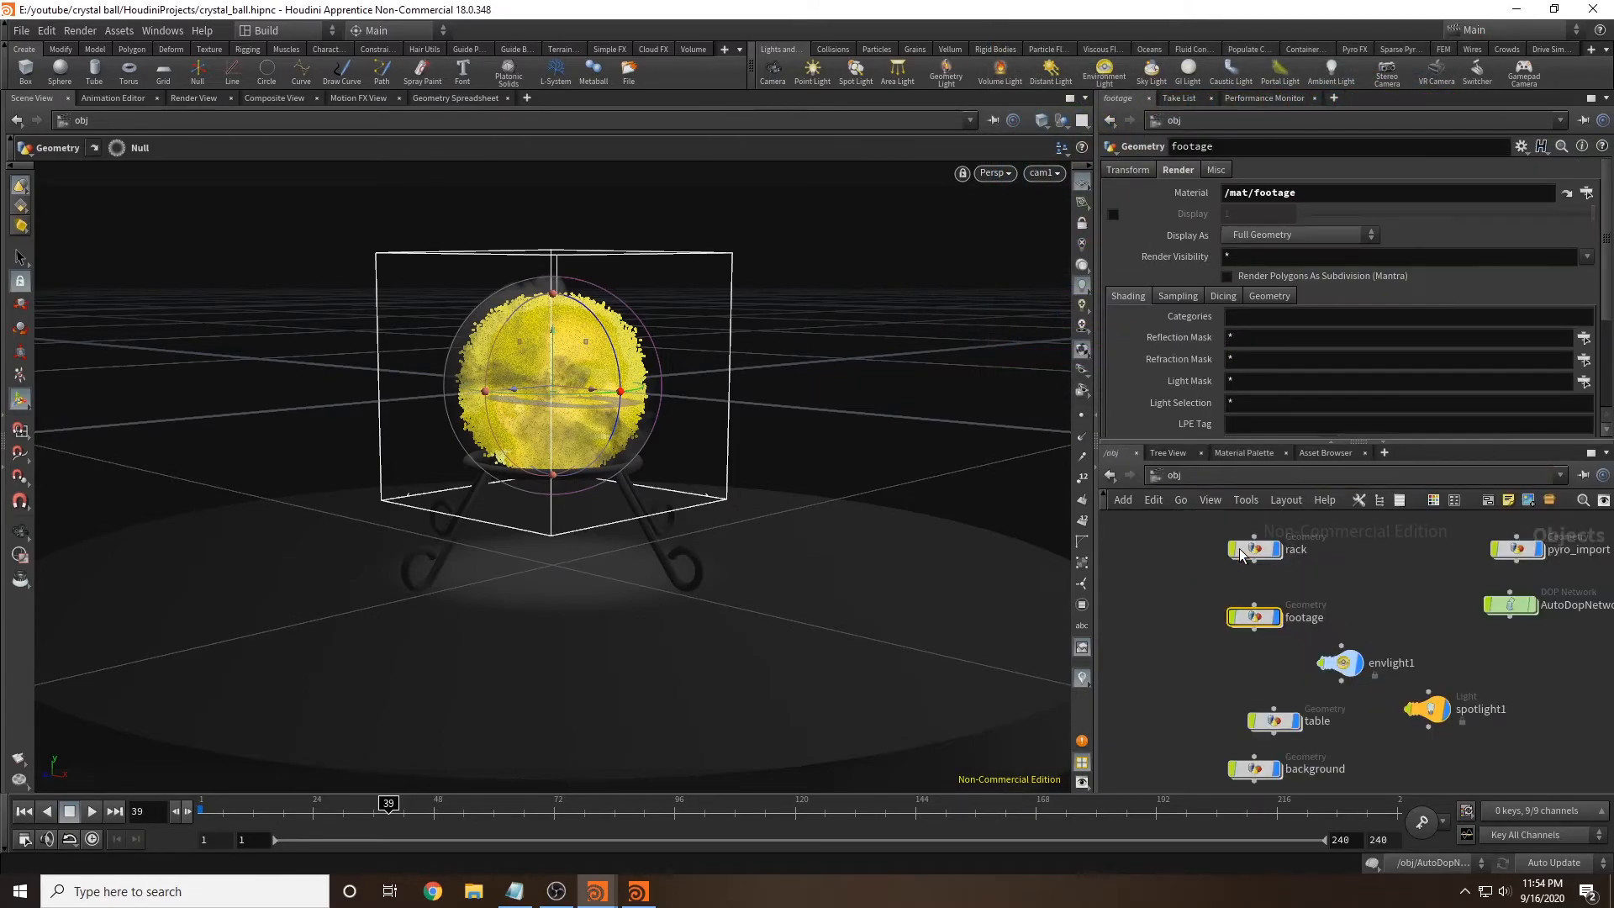
scroll(1275, 655, "down", 4)
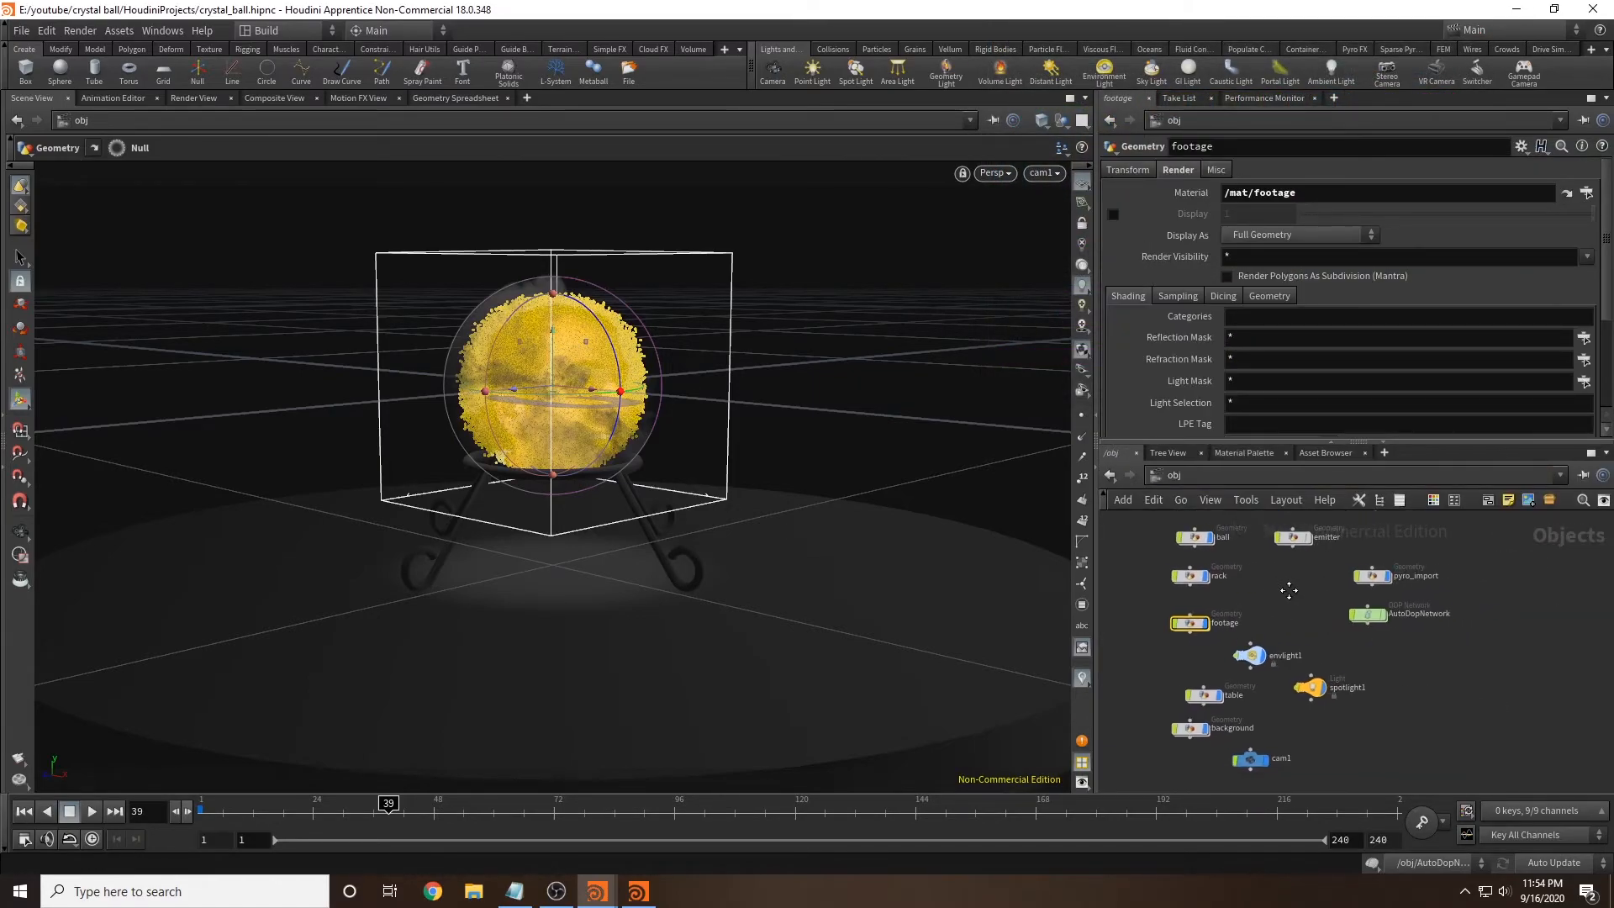
left_click(1367, 576)
left_click(1181, 170)
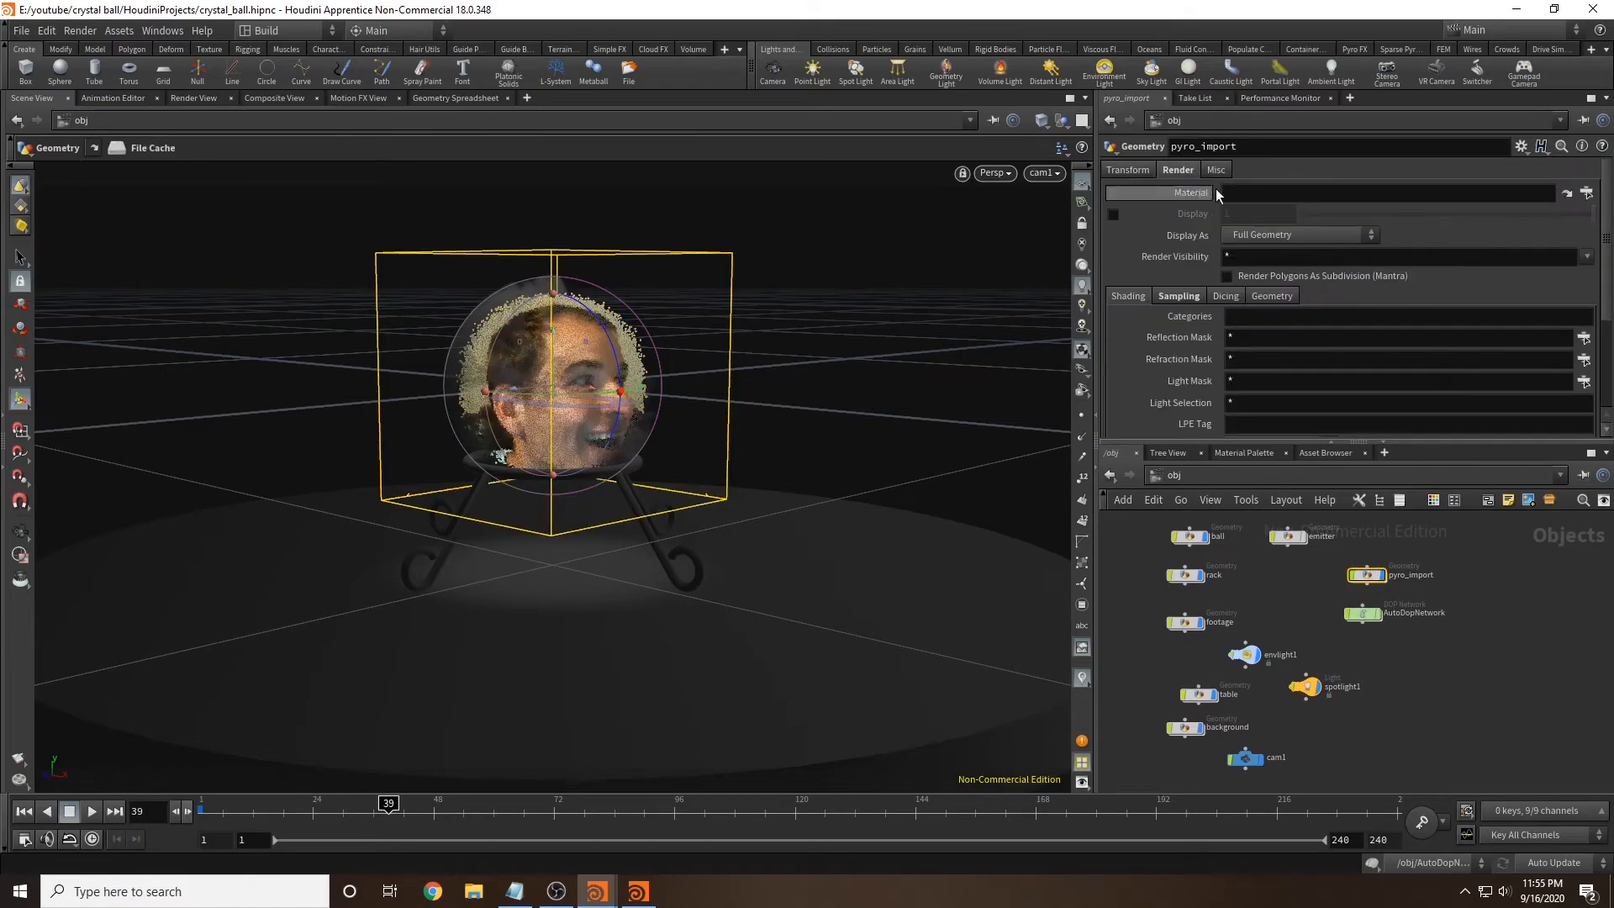
left_click(1585, 192)
left_click(1489, 103)
left_click(1455, 332)
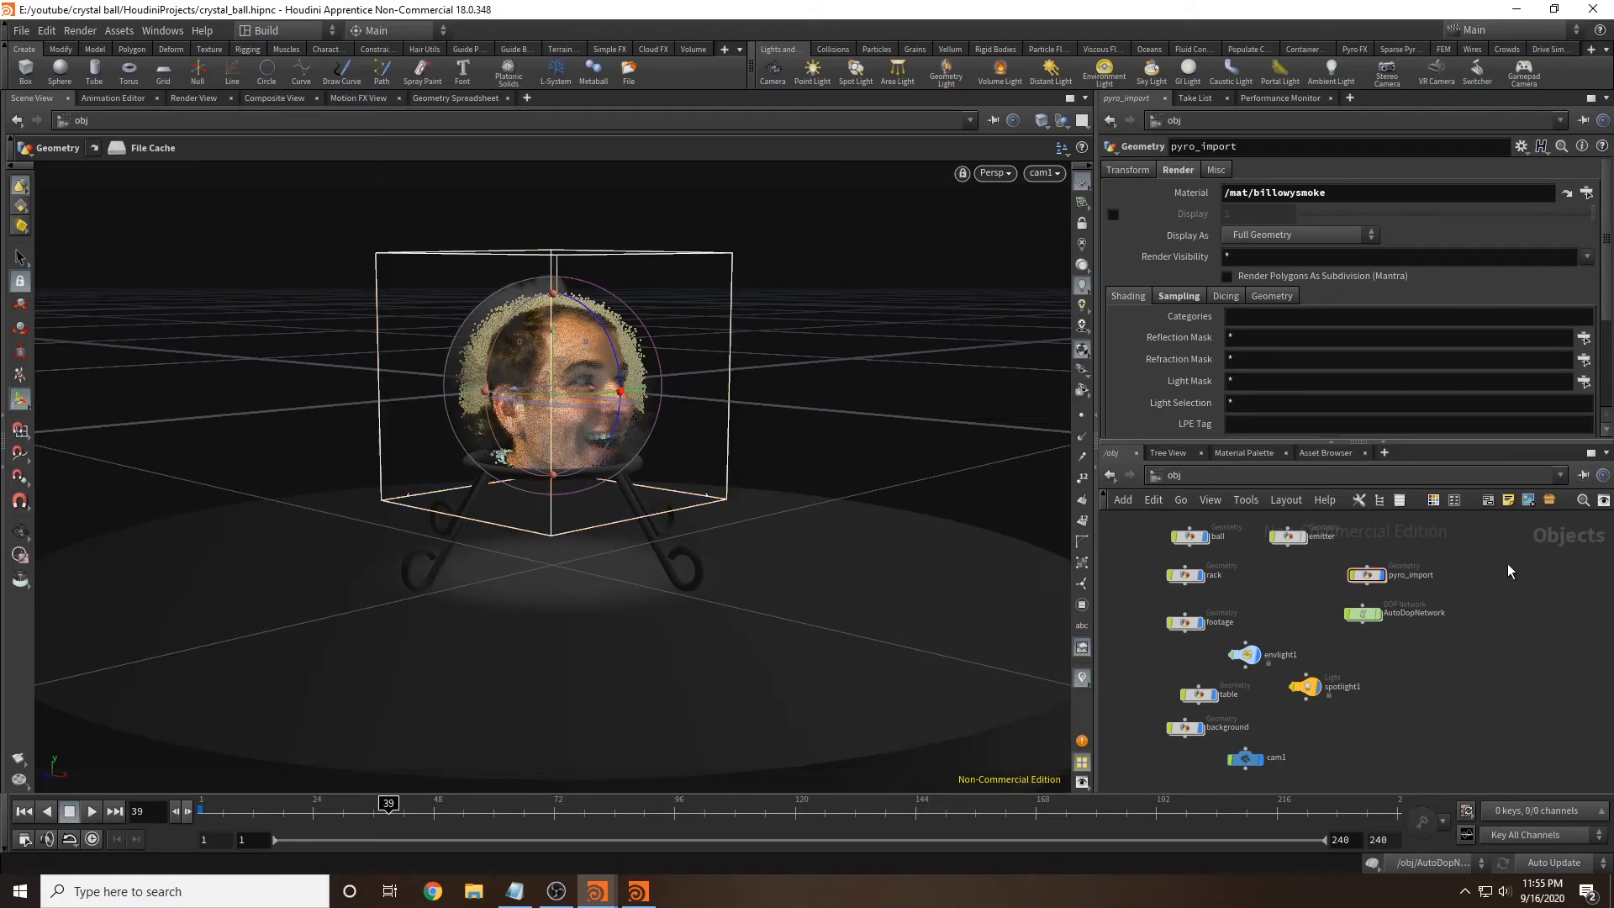
Step: Add another Principled Shader to the scene materials and set its Base Color to white (1, 1, 1)
left_click(1251, 454)
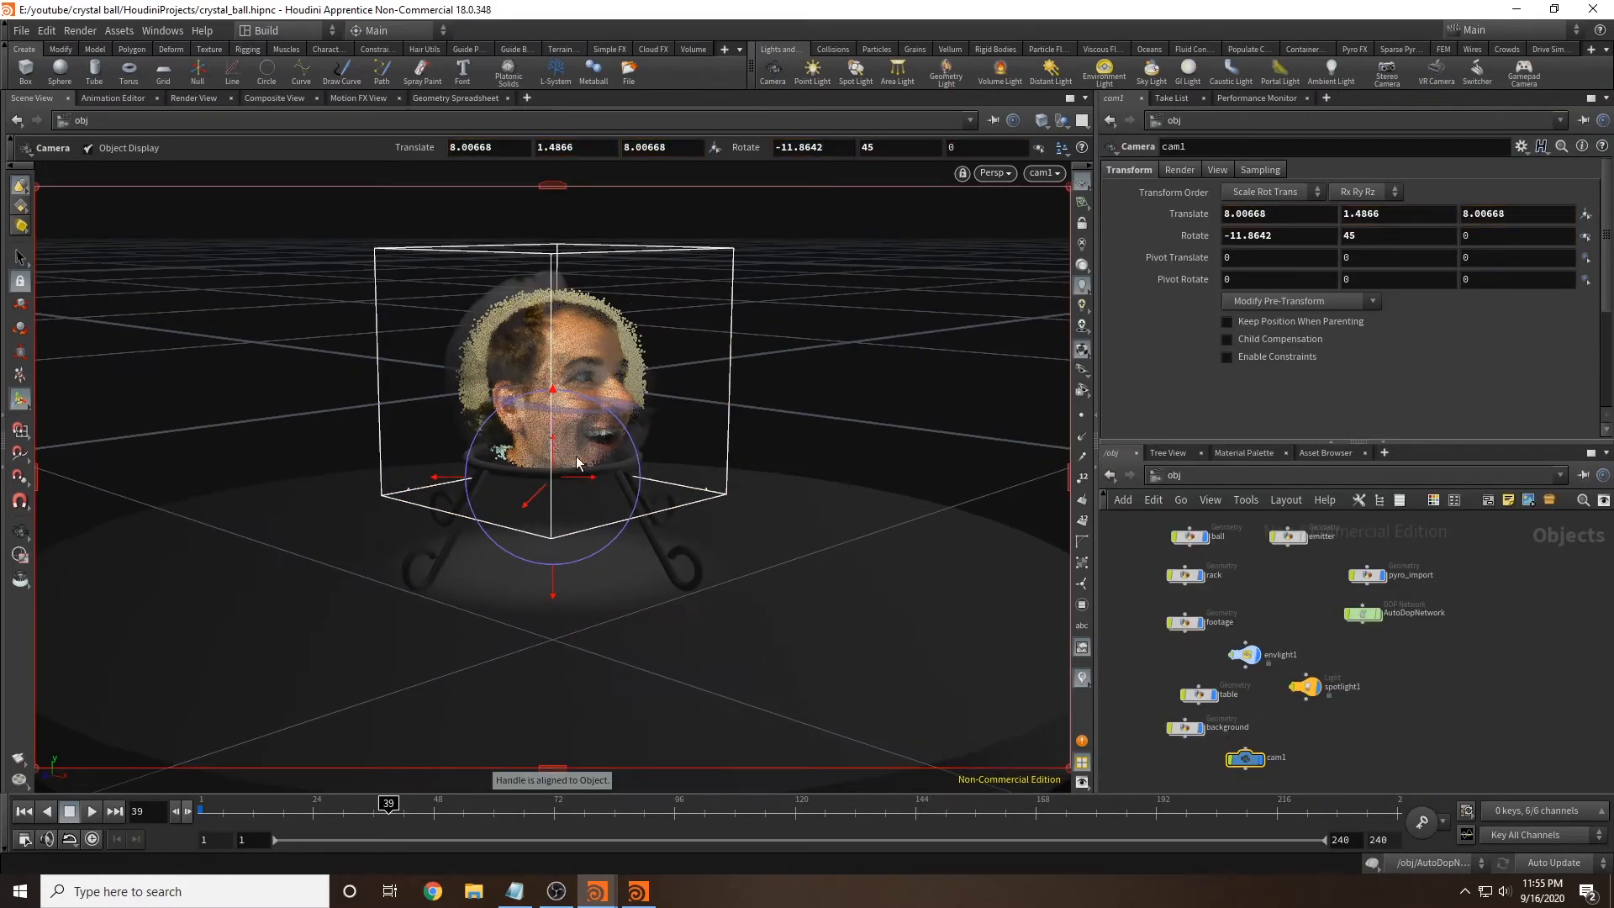
left_click(1250, 454)
scroll(1178, 566, "up", 10)
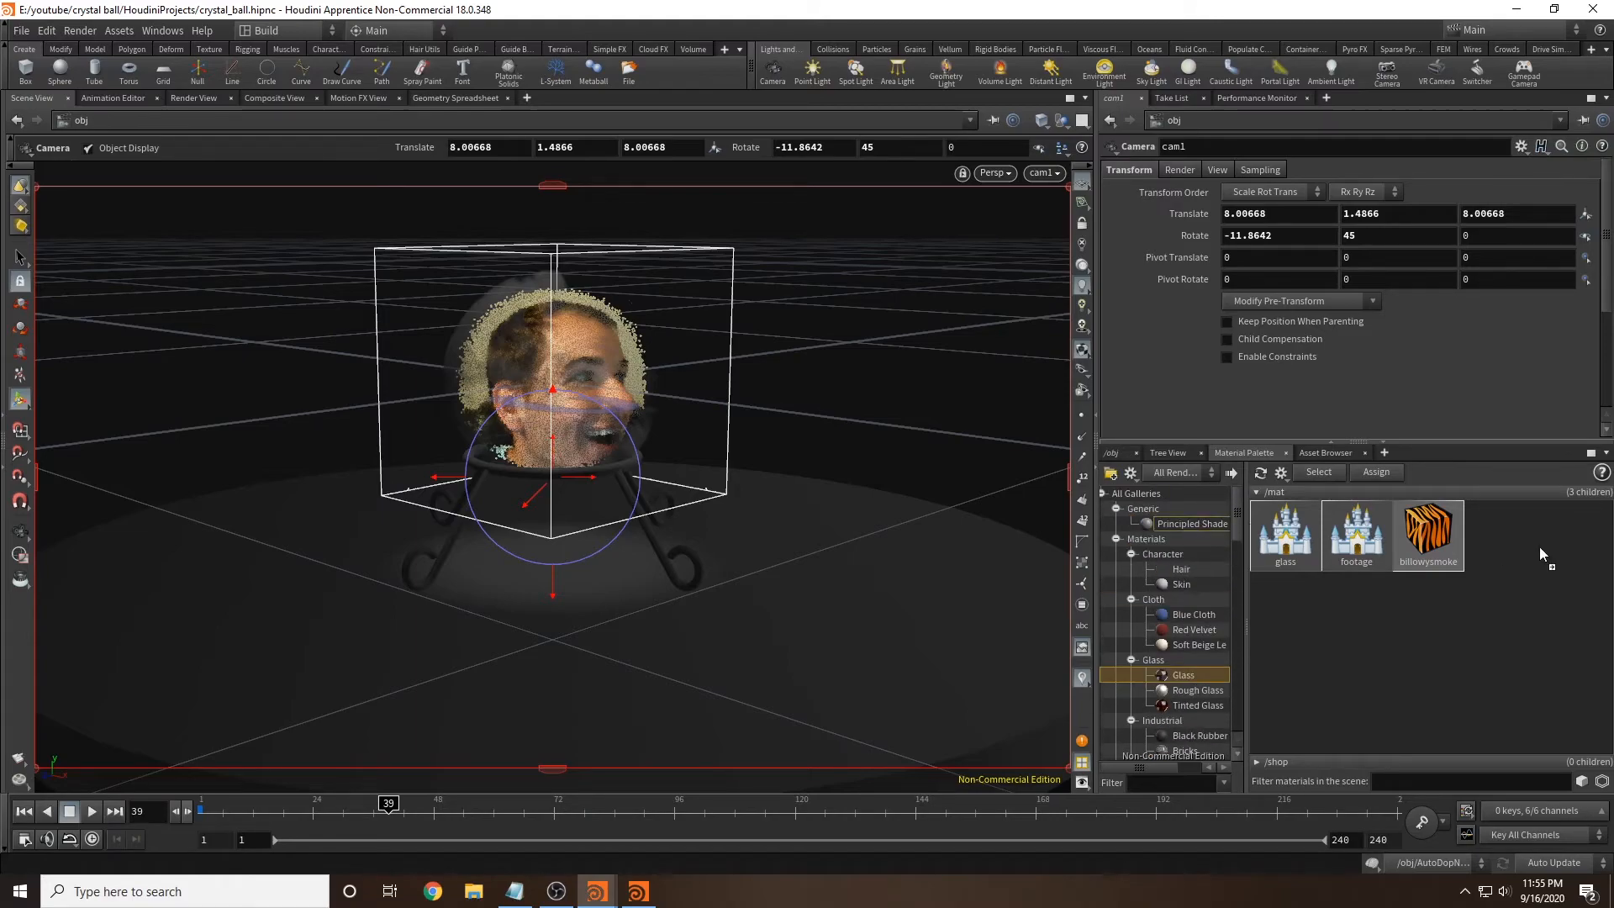
left_click_drag(1539, 546, 1538, 548)
left_click(1119, 170)
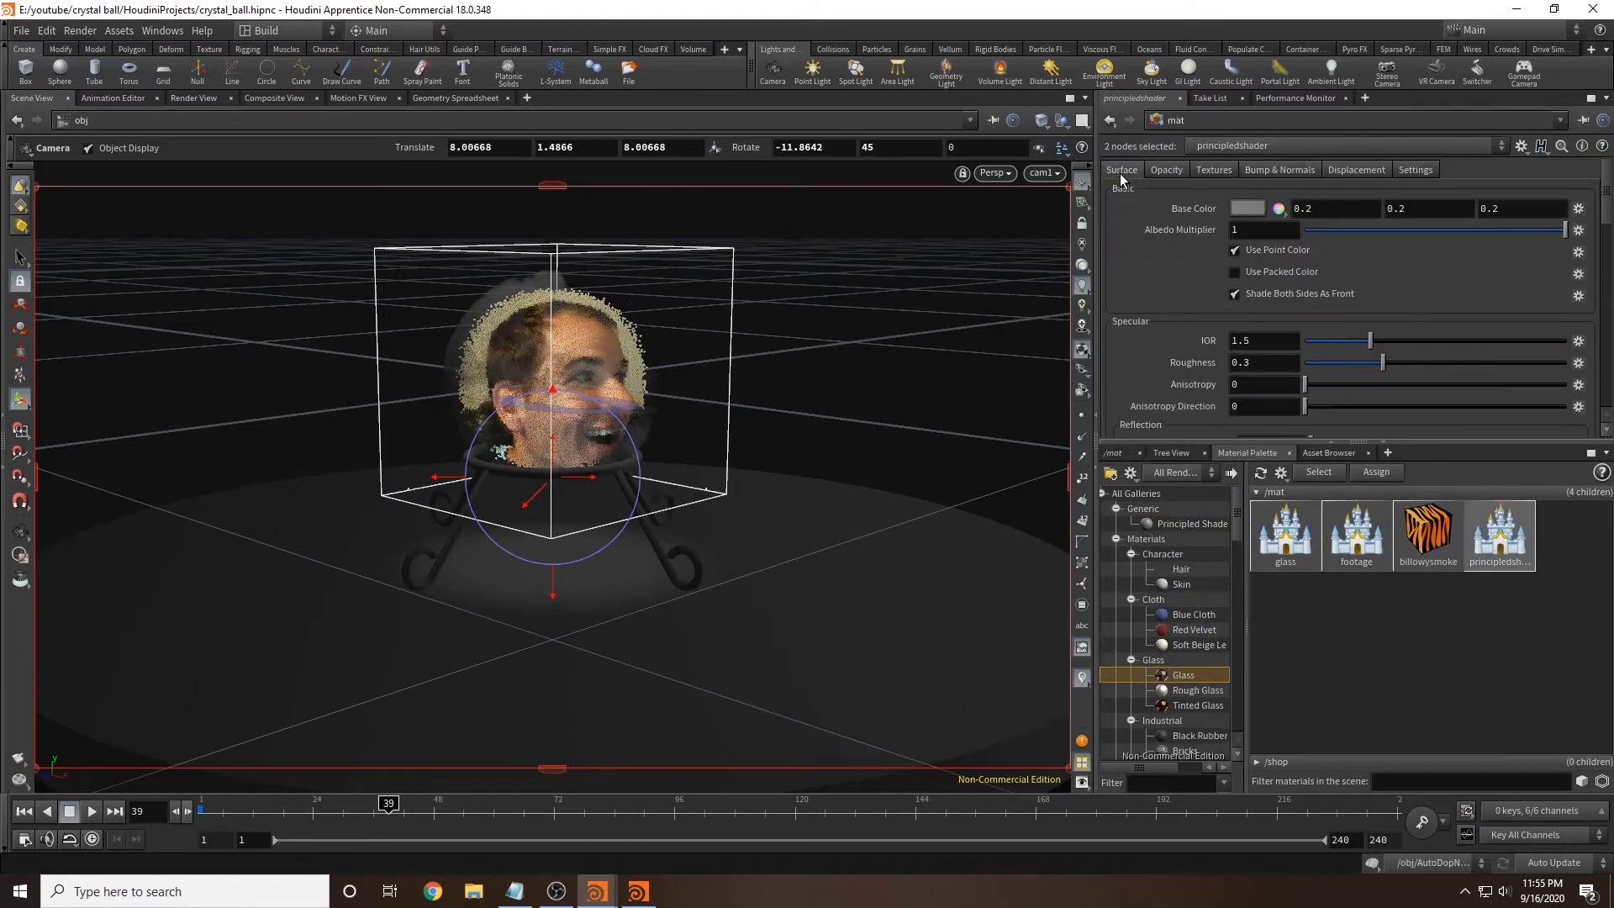
left_click(1242, 206)
left_click(1457, 189)
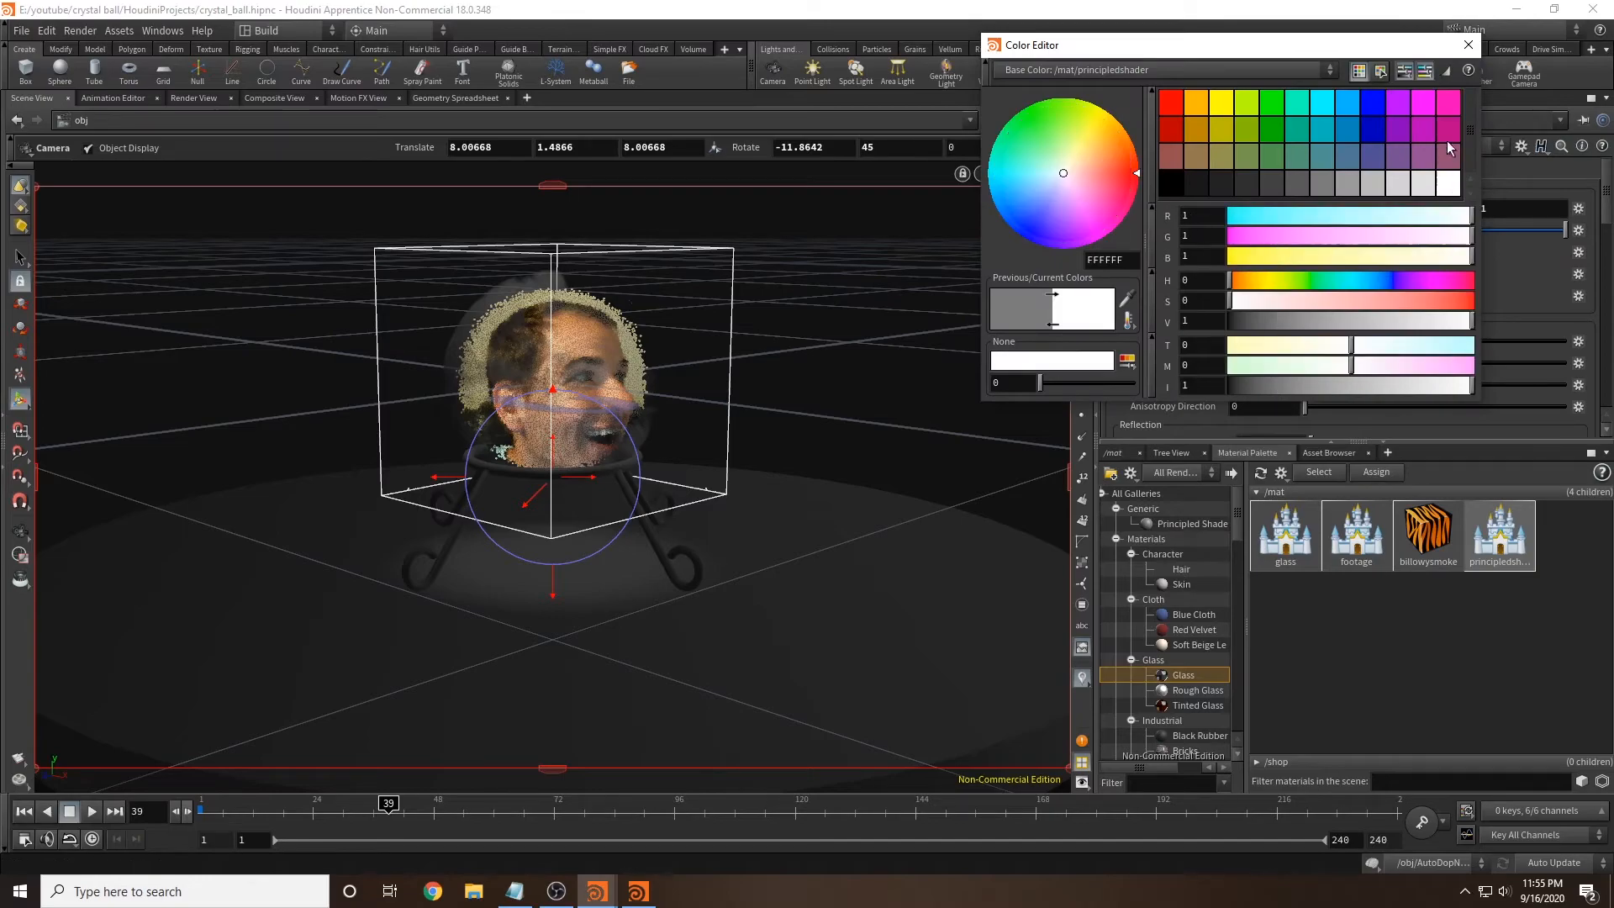
Step: Rename the new white Principled Shader as table
left_click(1117, 455)
left_click(1248, 618)
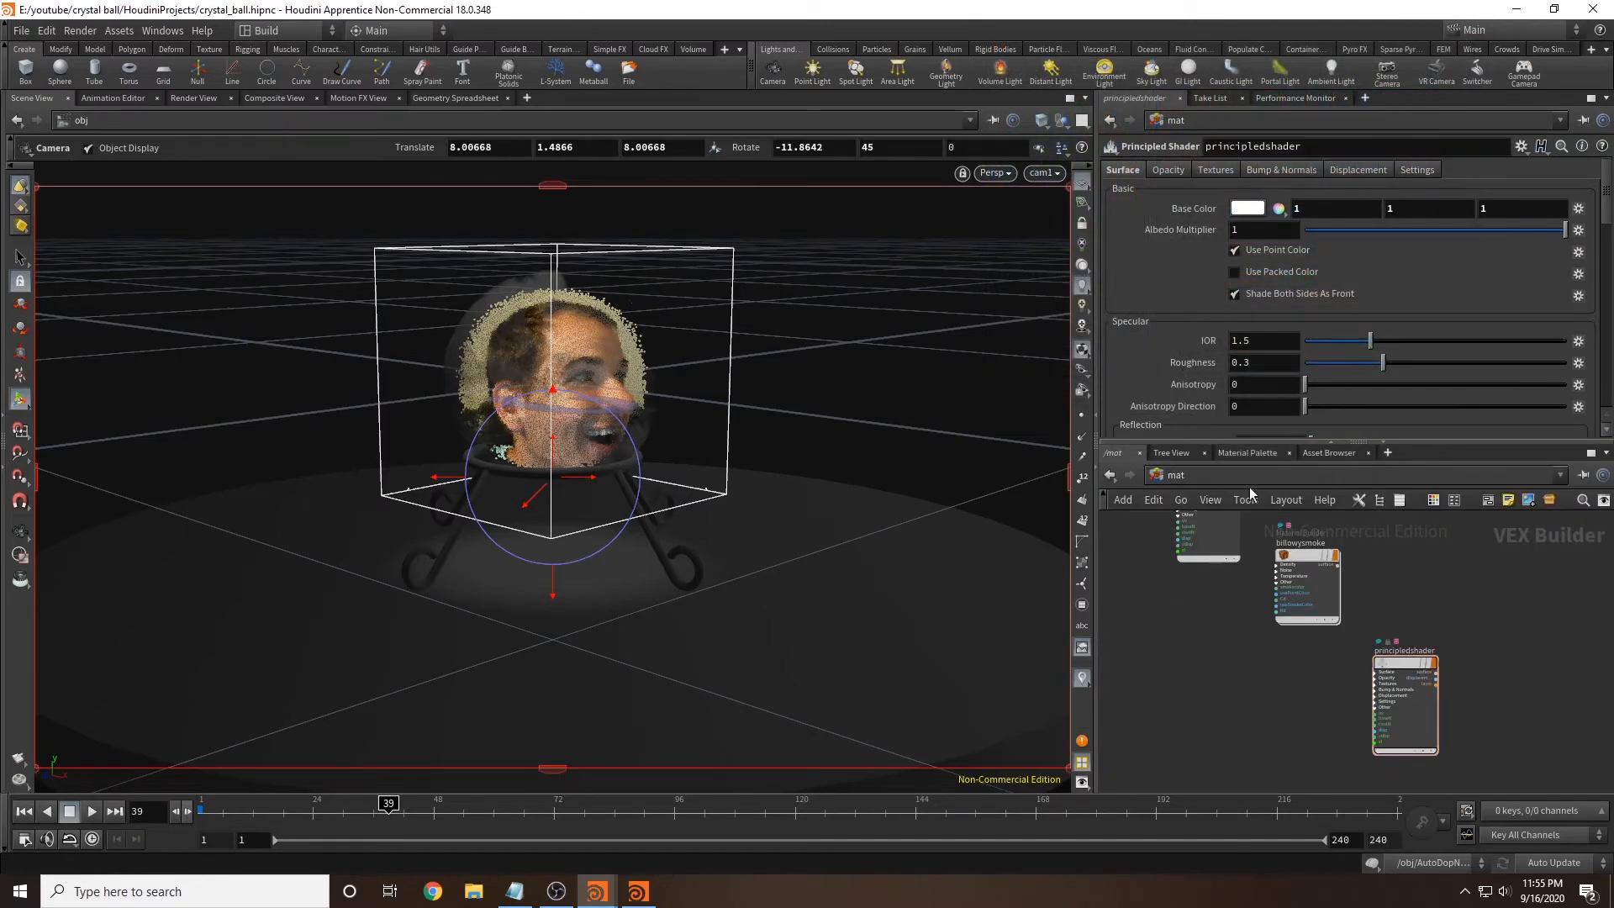
left_click(1250, 454)
double_click(1332, 149)
type("table")
key("Return")
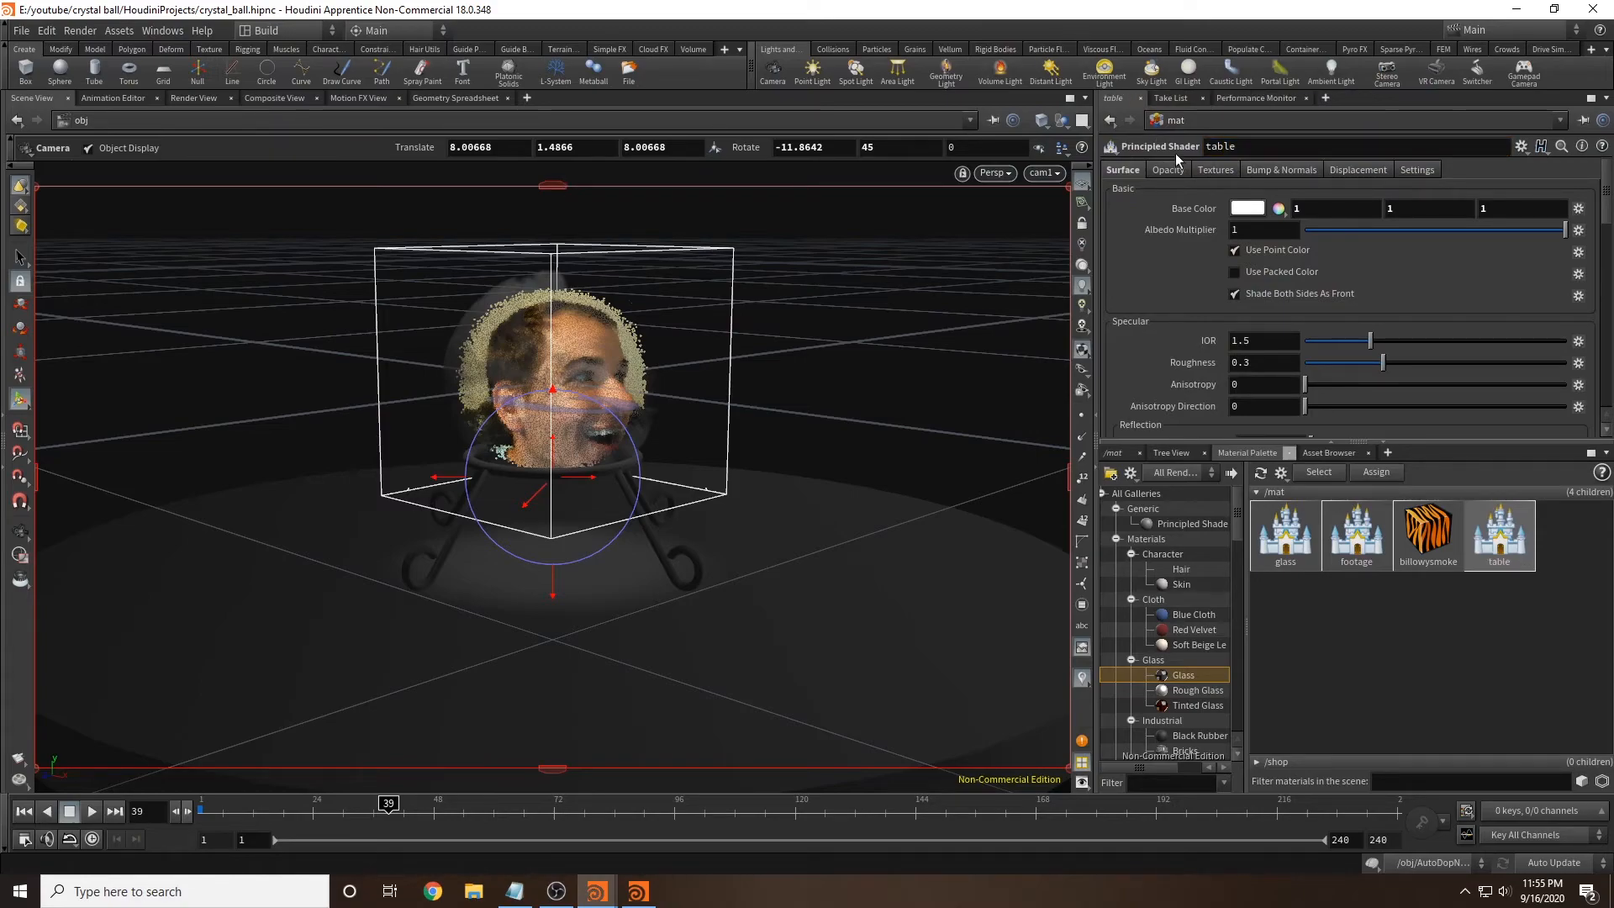
Step: Enable the table material's base color texture and load texture.jpg from E:/H_2/crystal_ball
left_click(1215, 170)
left_click(1234, 206)
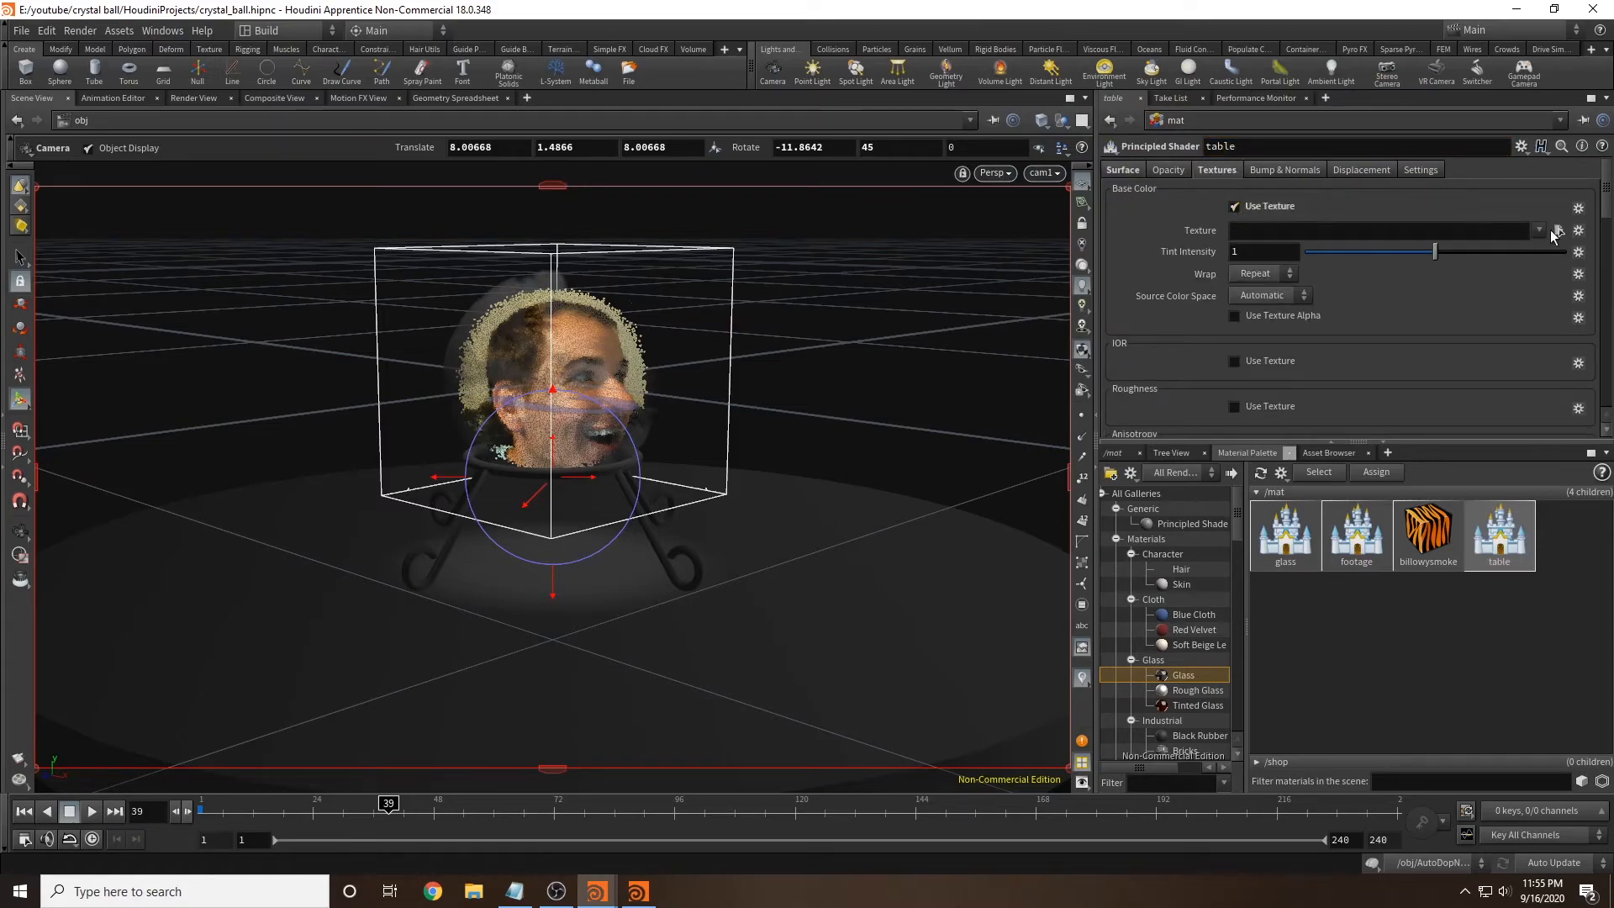
left_click(1556, 231)
left_click(35, 174)
left_click(264, 250)
double_click(264, 250)
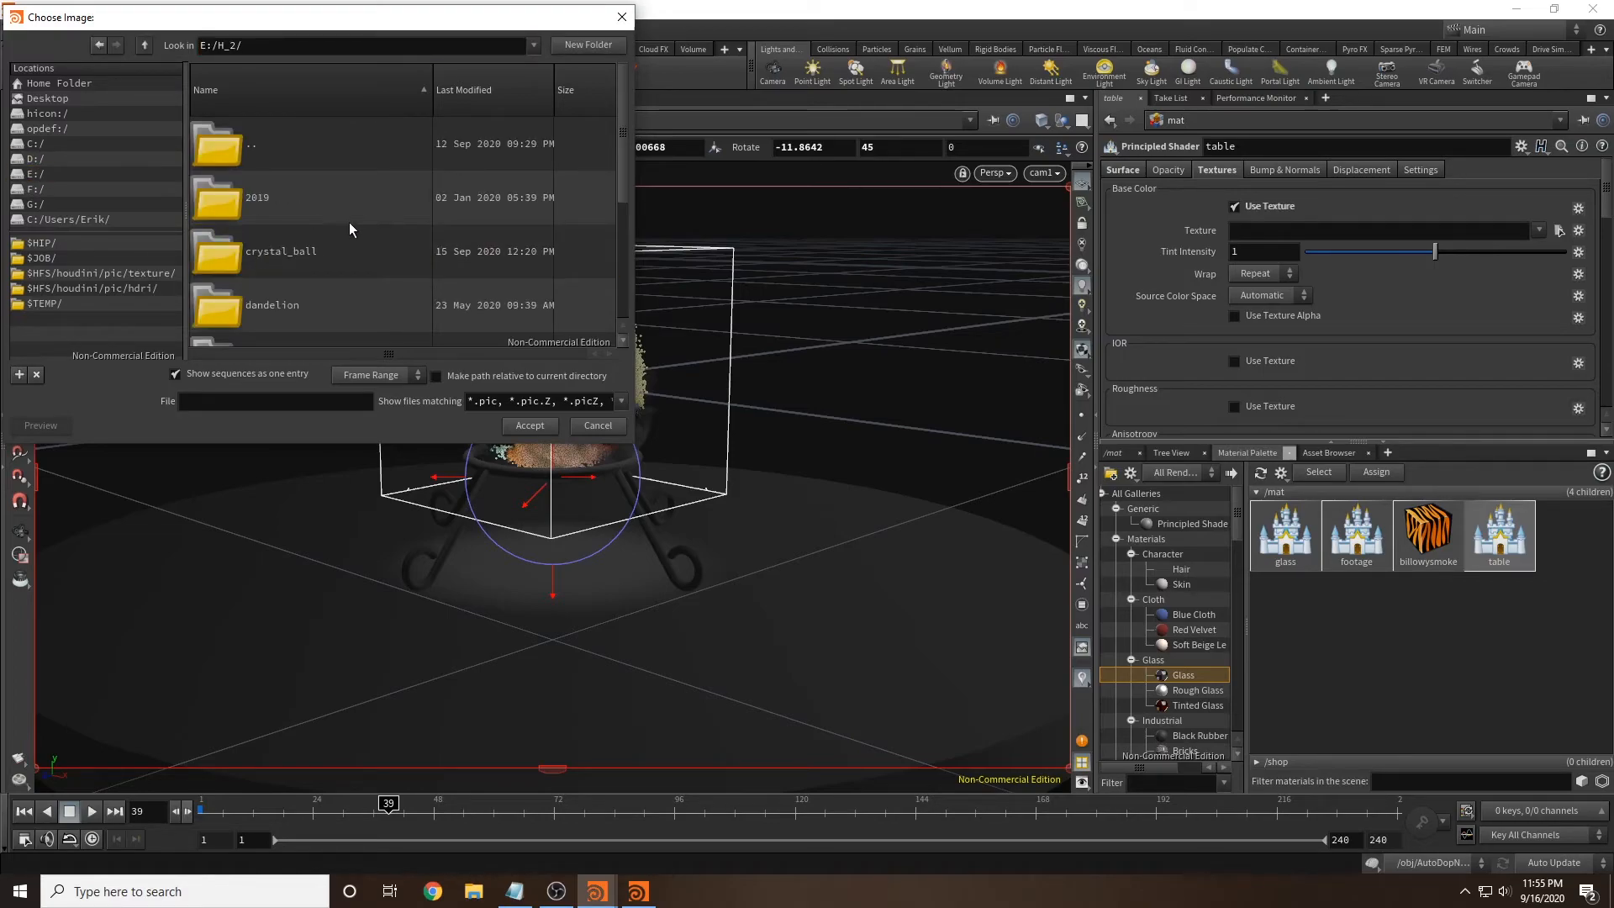
double_click(289, 254)
scroll(396, 238, "down", 1)
left_click(250, 281)
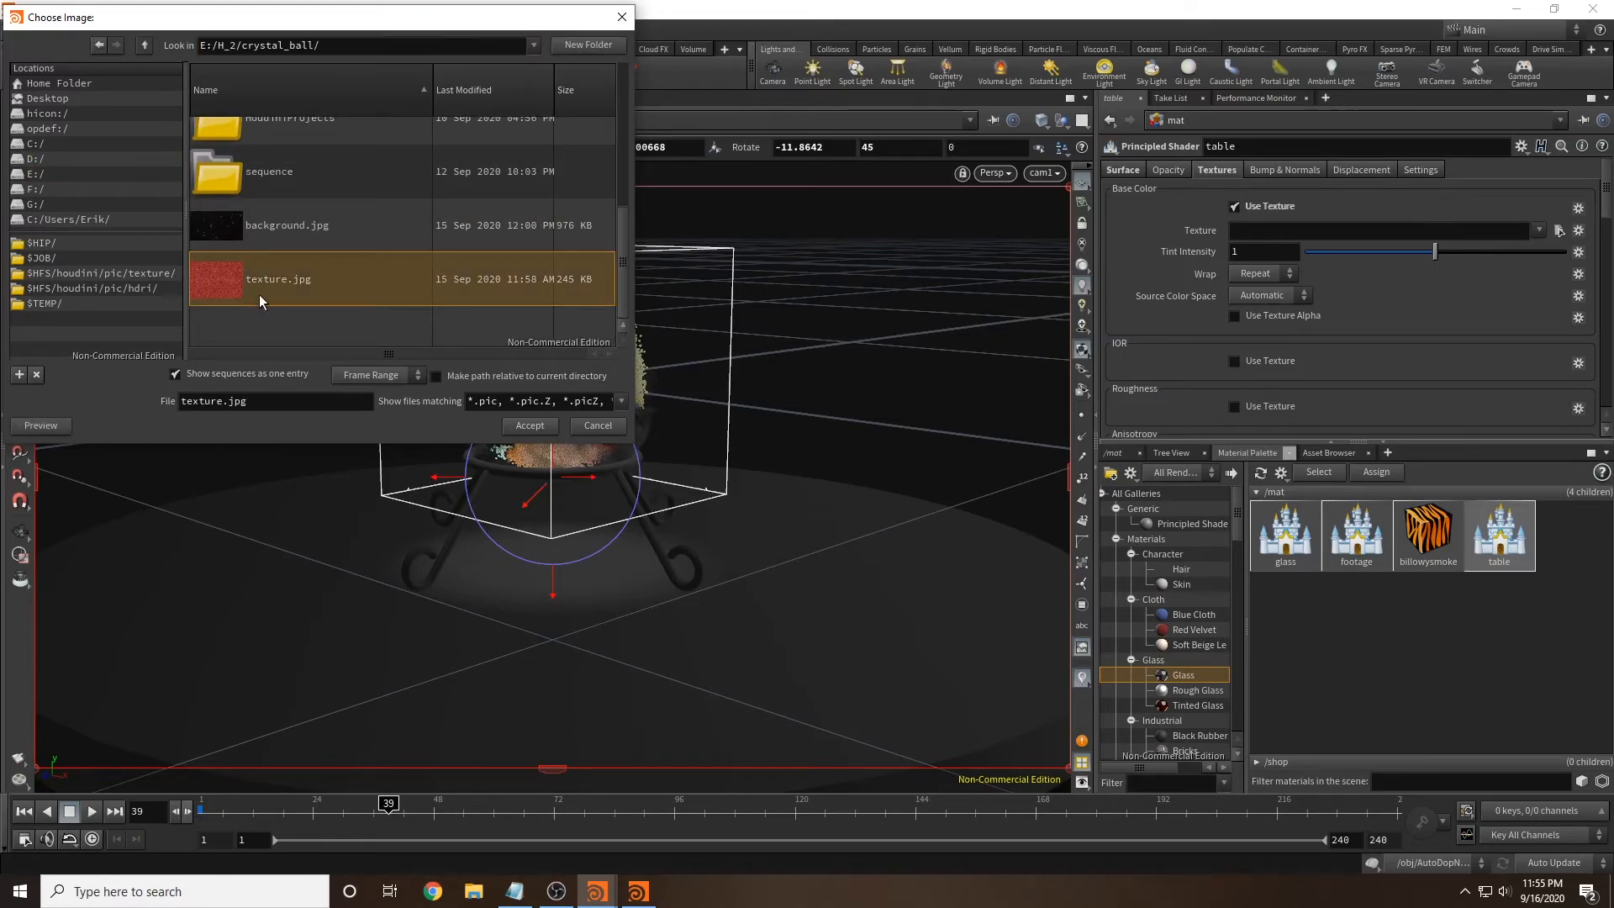
left_click(531, 425)
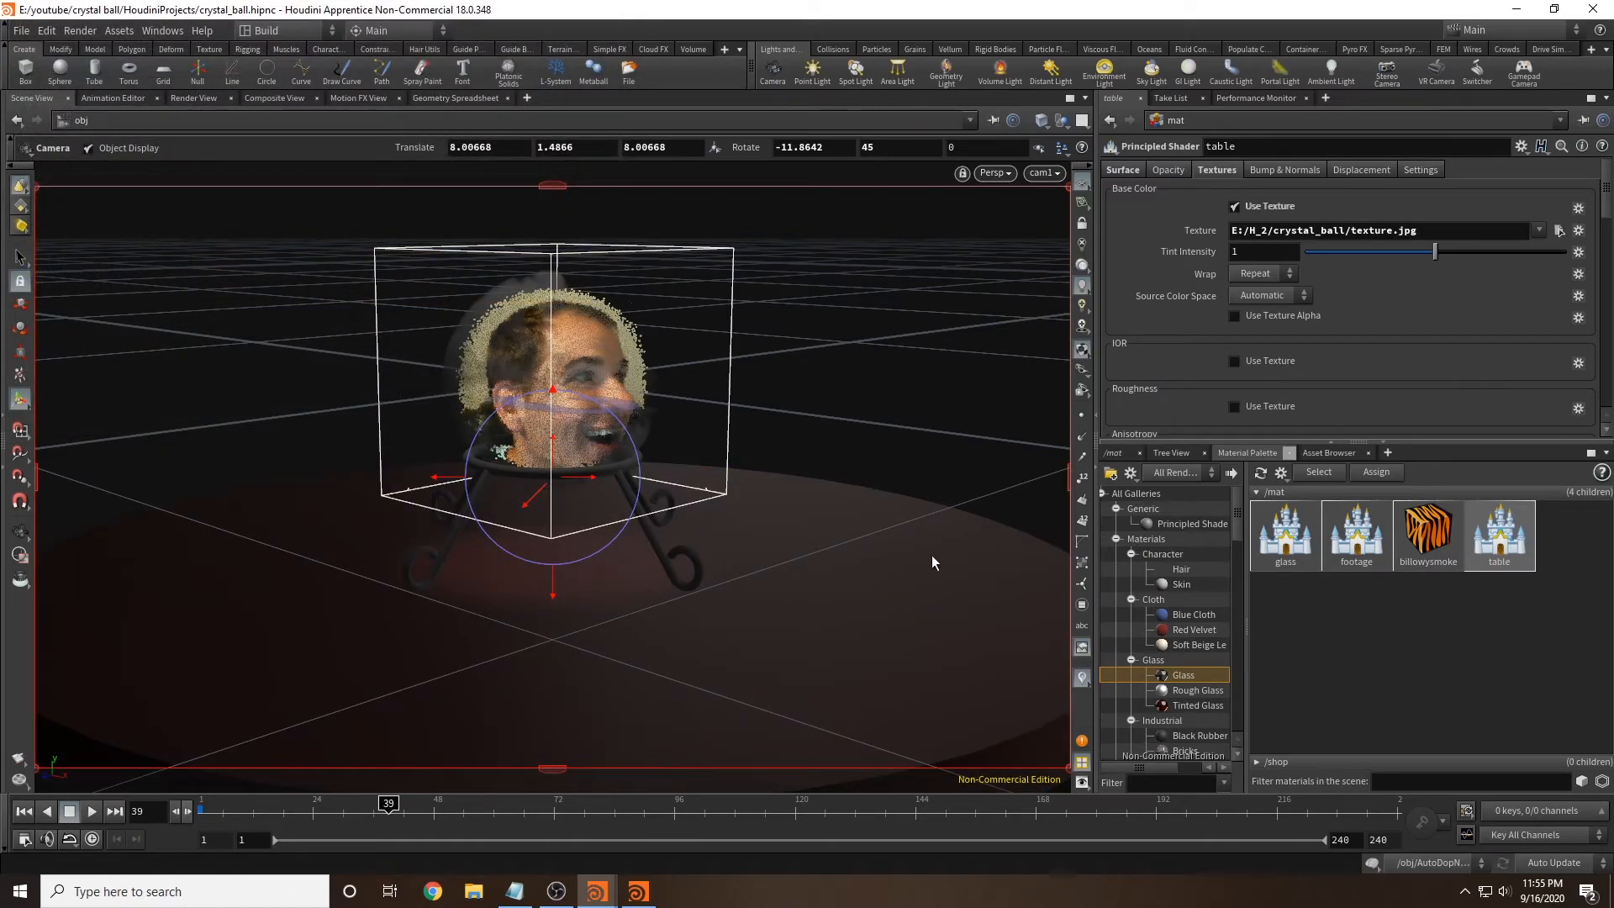
Step: Add another Principled Shader to the scene materials and check that its Base Color is white (1, 1, 1)
left_click_drag(1191, 523, 1470, 617)
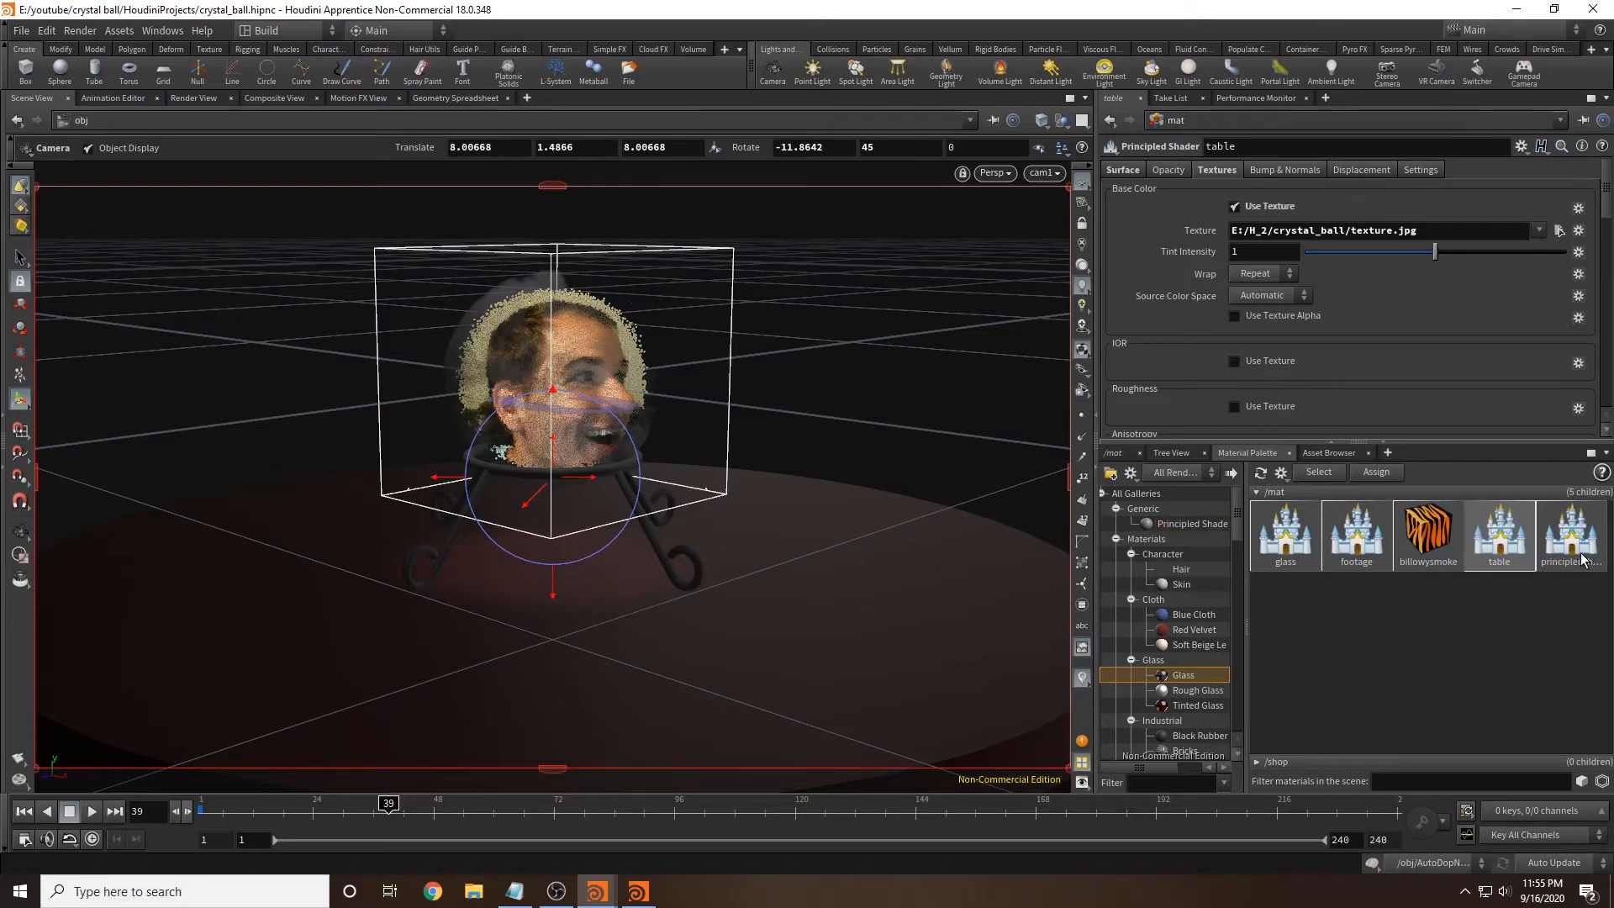
left_click(1141, 168)
left_click(1245, 210)
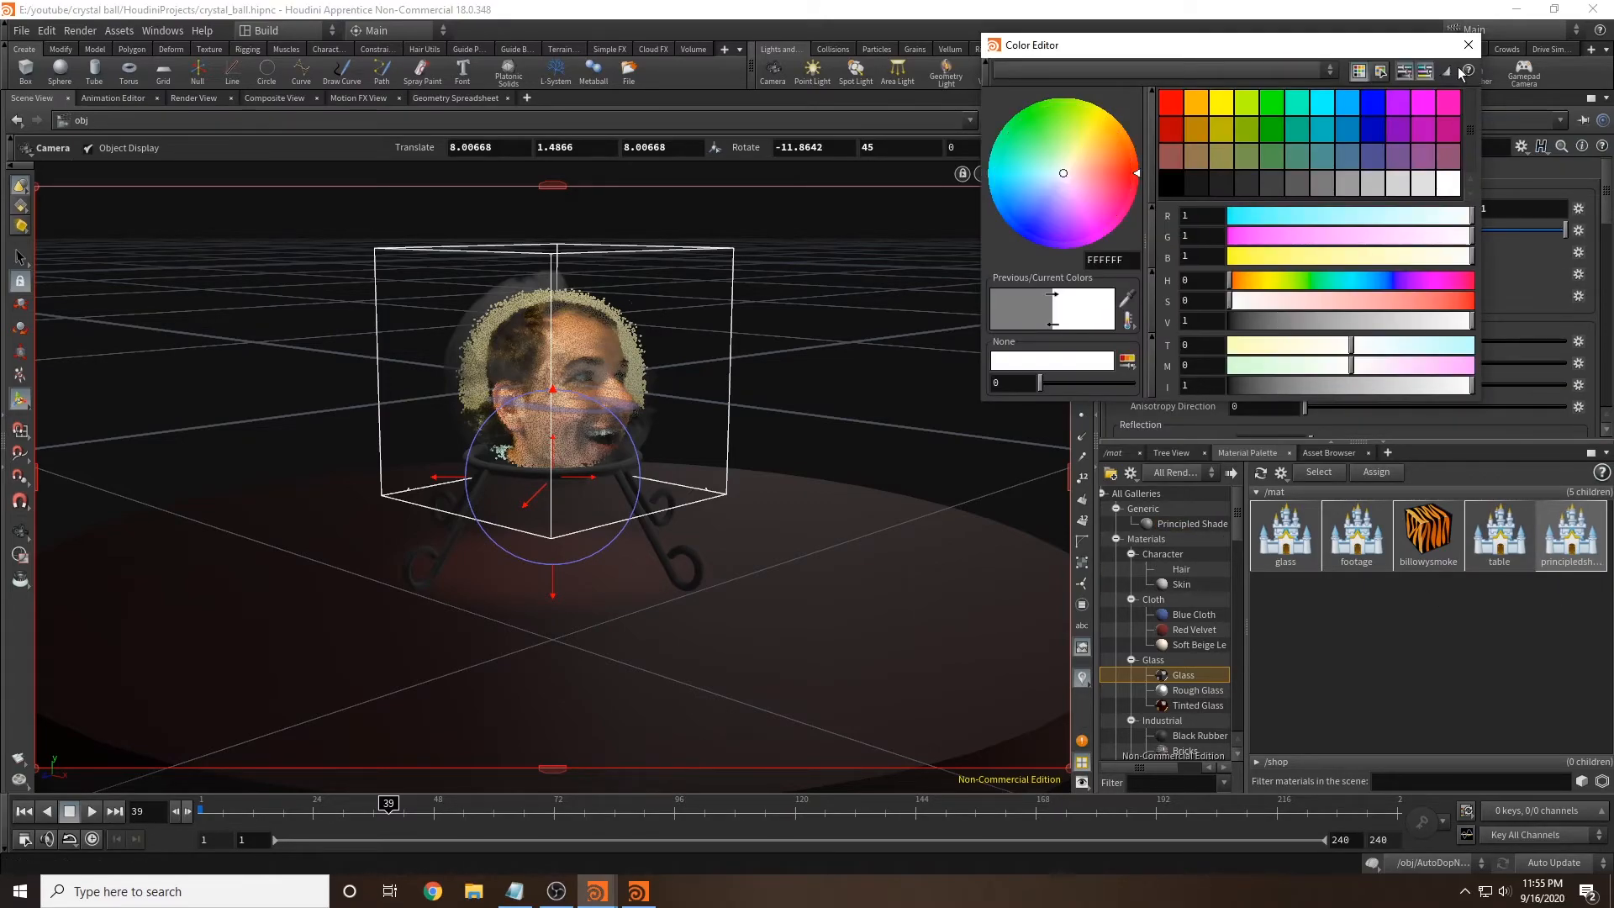
left_click(1468, 45)
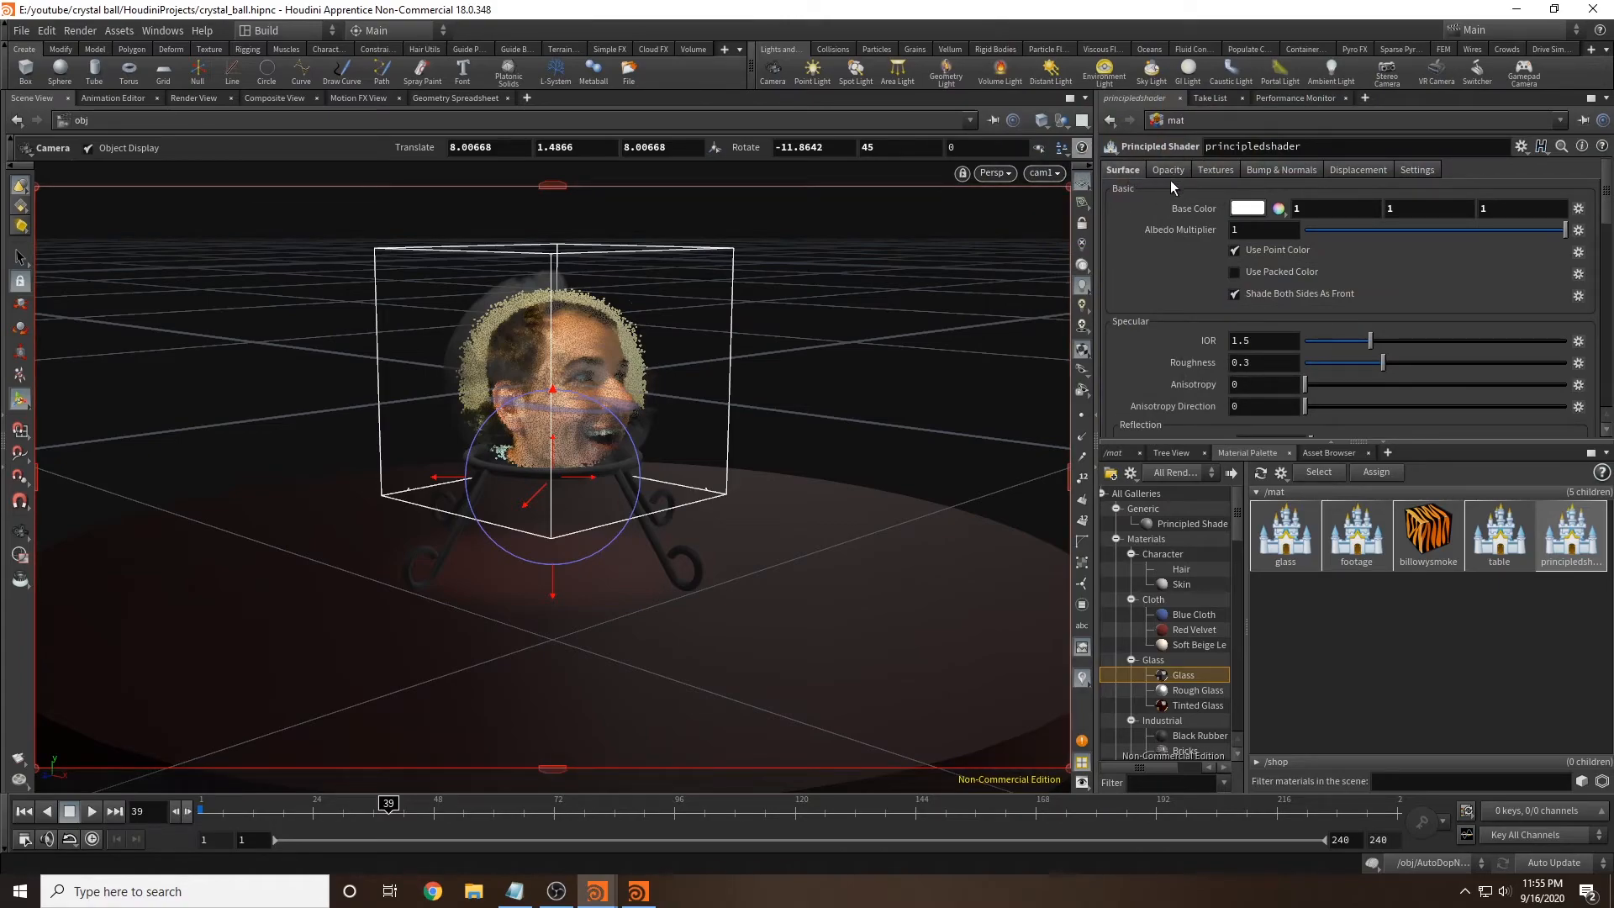
Step: Enable the base color texture on the newest Principled Shader and load background.jpg from E:/H_2/crystal_ball
left_click(1214, 170)
left_click(1233, 205)
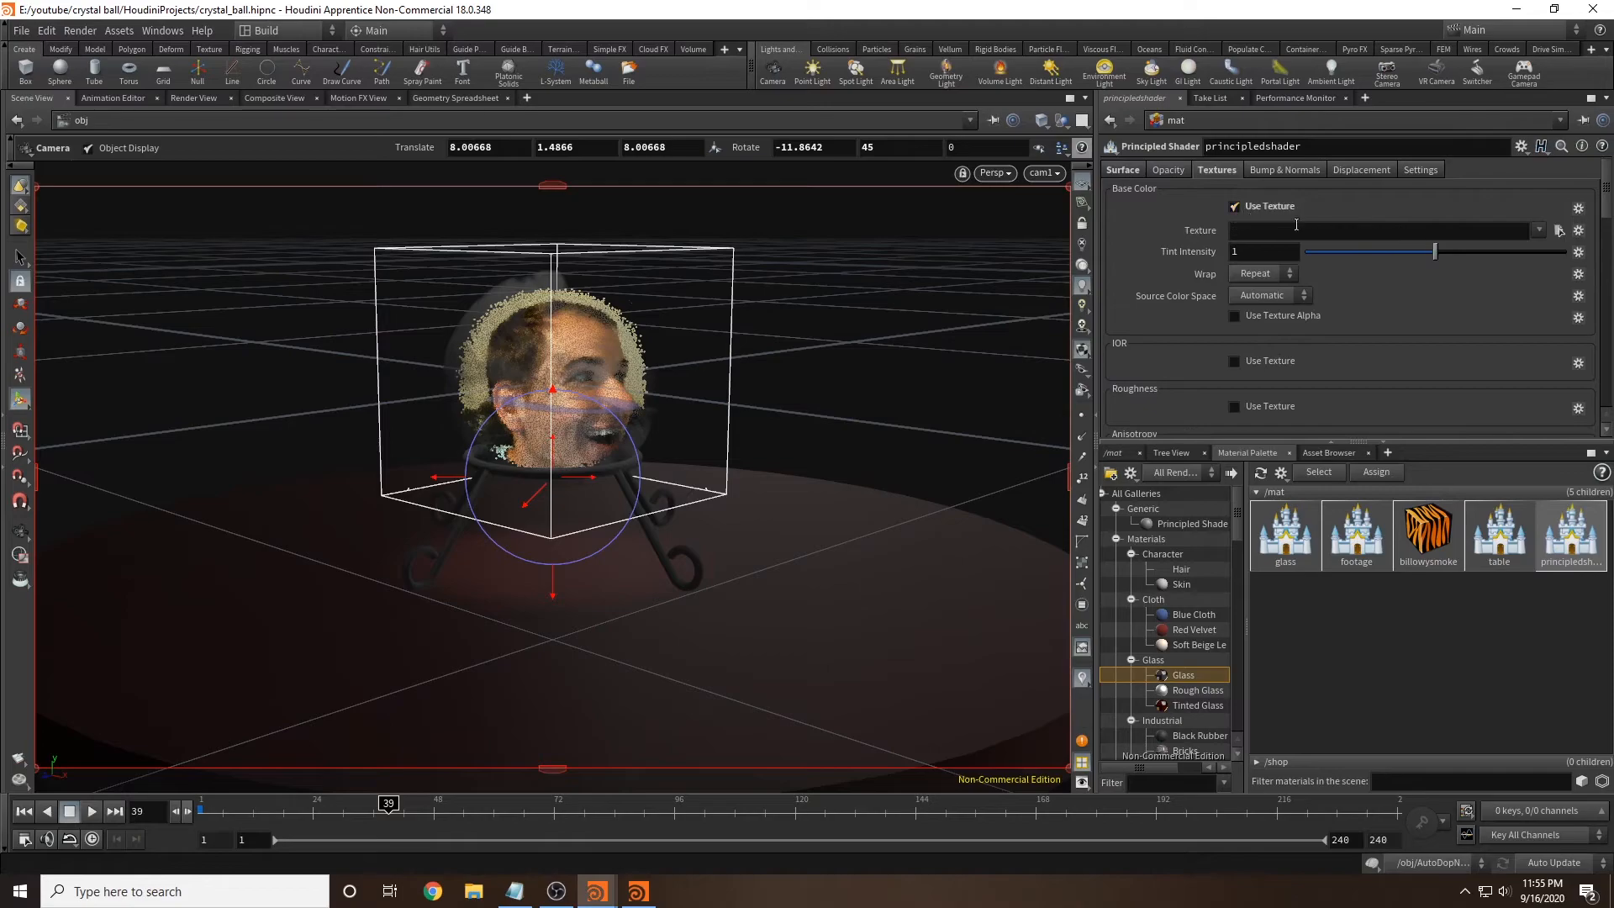
left_click(1558, 231)
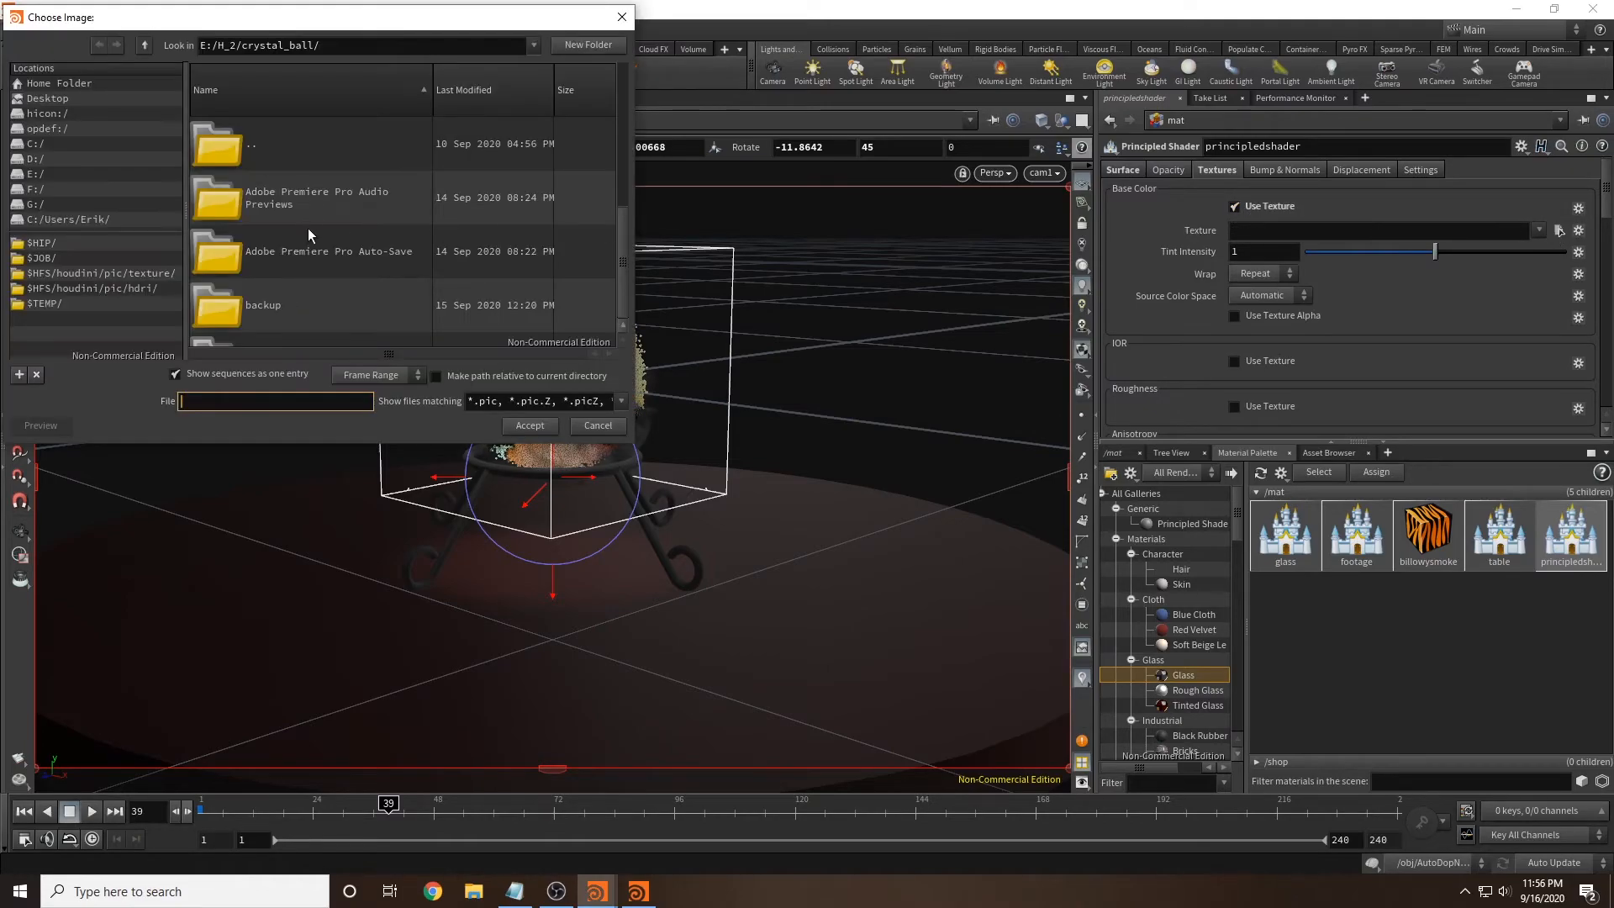
scroll(306, 228, "down", 2)
left_click(269, 225)
left_click(529, 425)
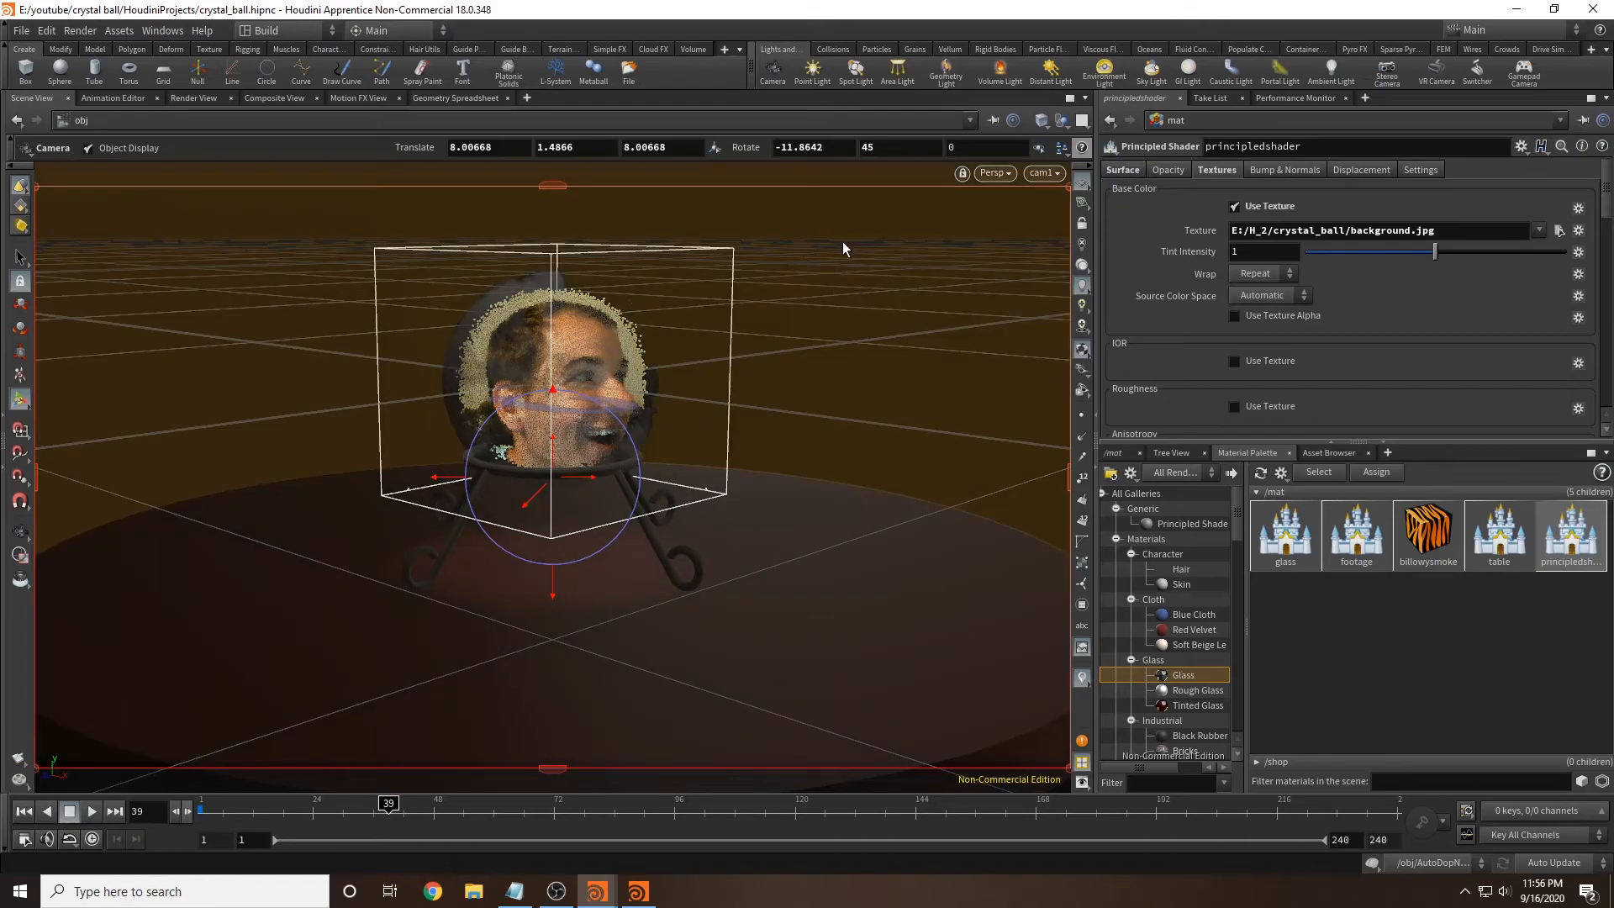
Step: Return to the object network, save the scene file and switch to the render preview
left_click(1113, 452)
left_click(1173, 475)
left_click(1234, 553)
left_click(21, 30)
left_click(38, 110)
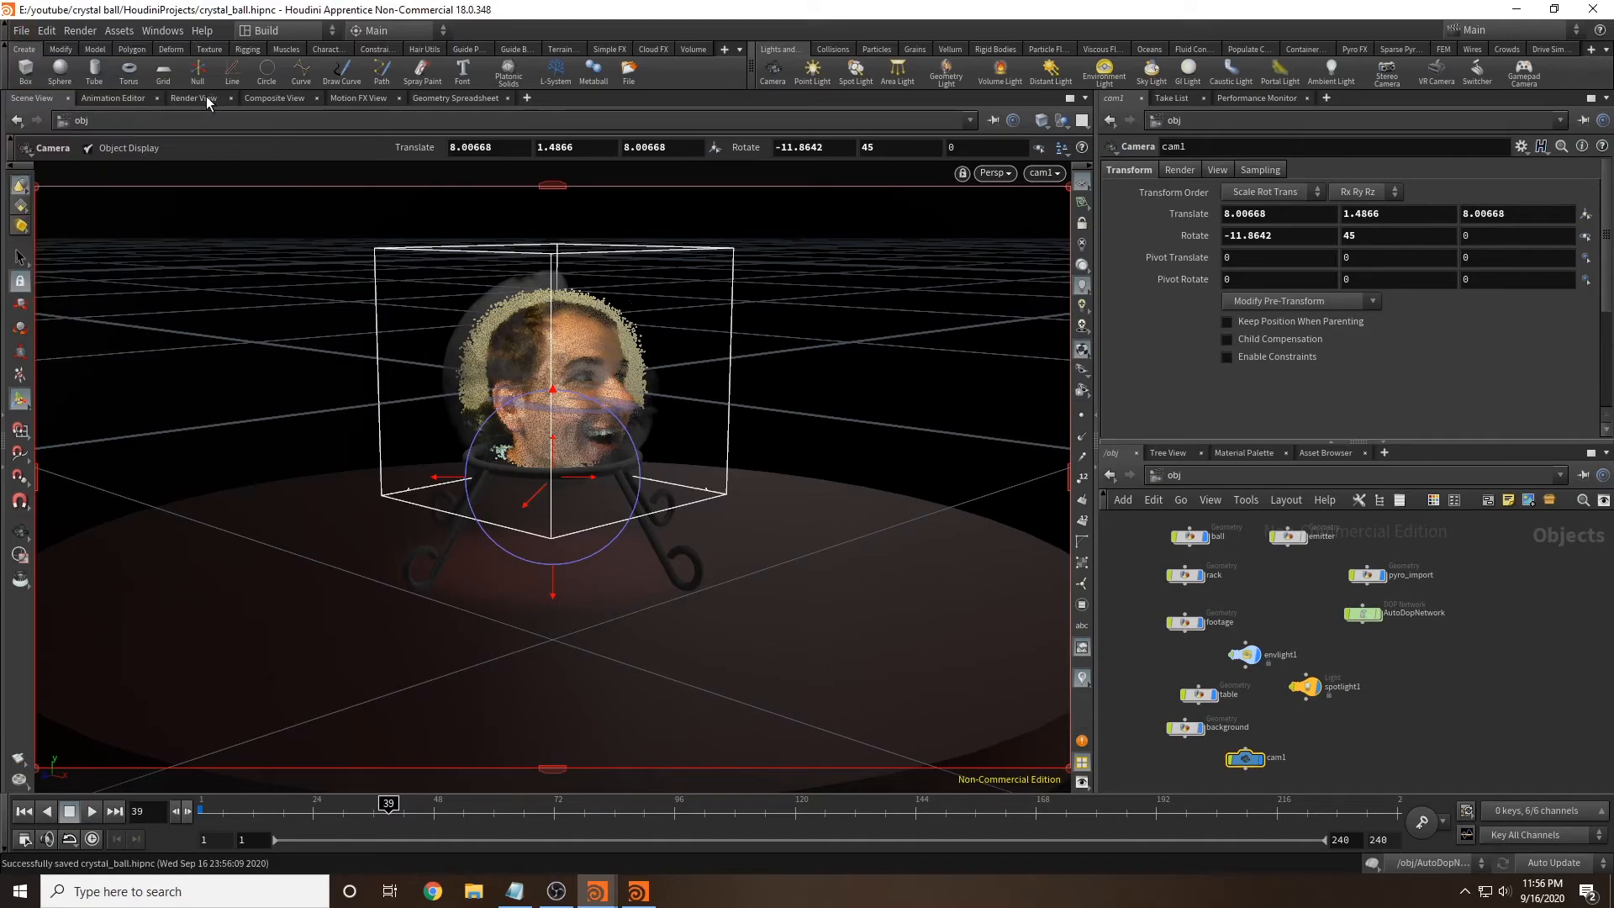
left_click(288, 811)
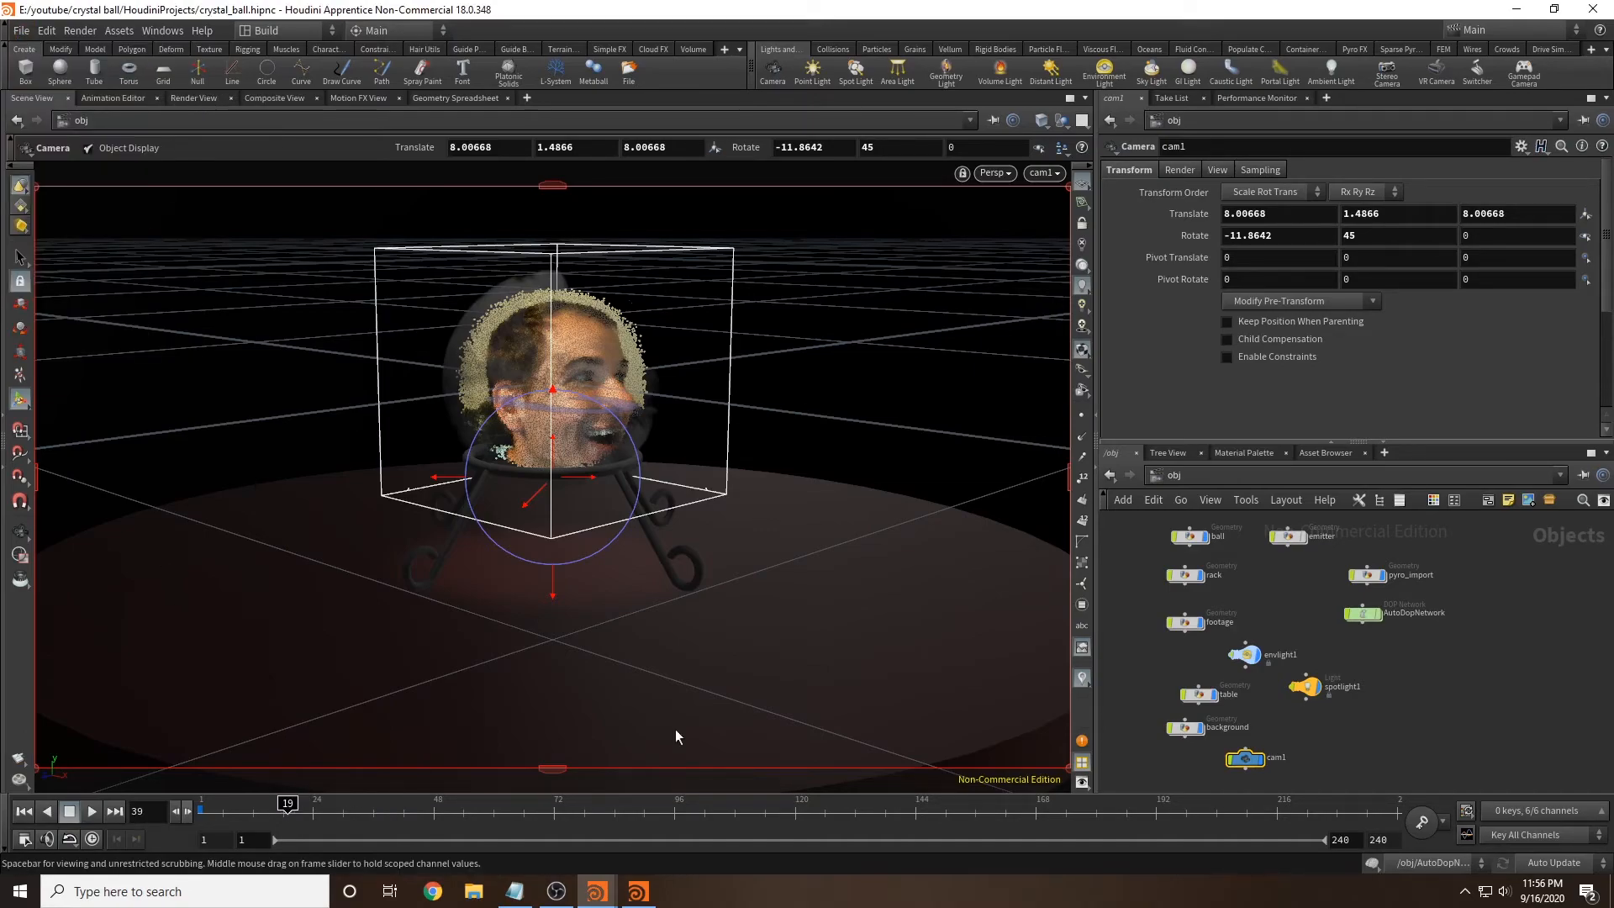
left_click(198, 99)
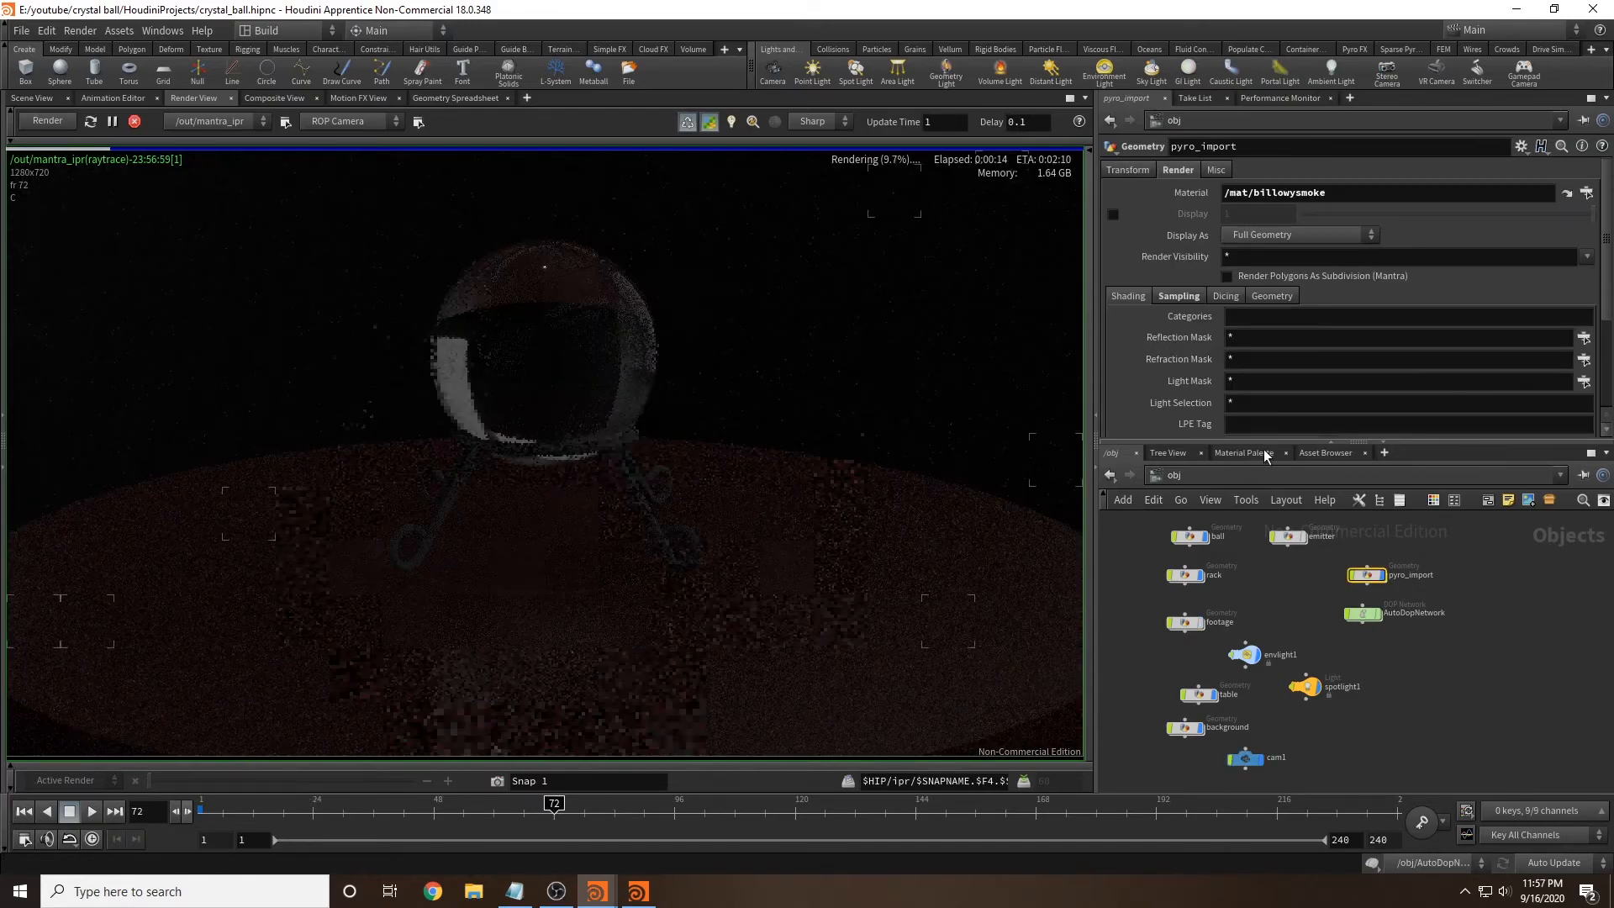
Step: Set the glass material's Opacity Scale to 0.1
left_click(1248, 452)
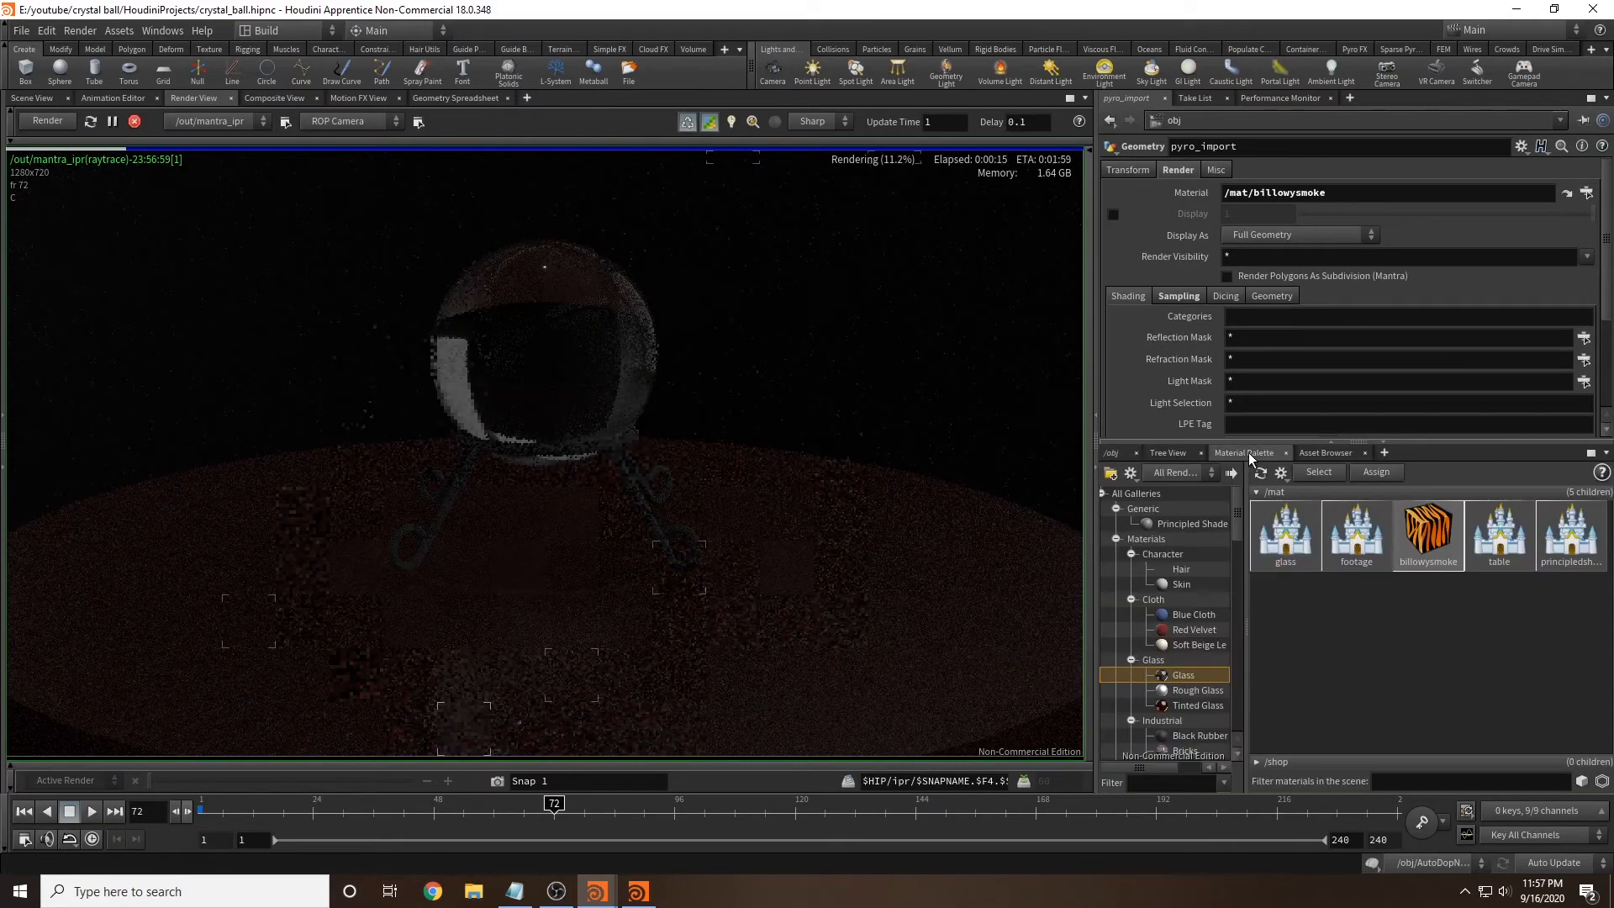
left_click(1284, 542)
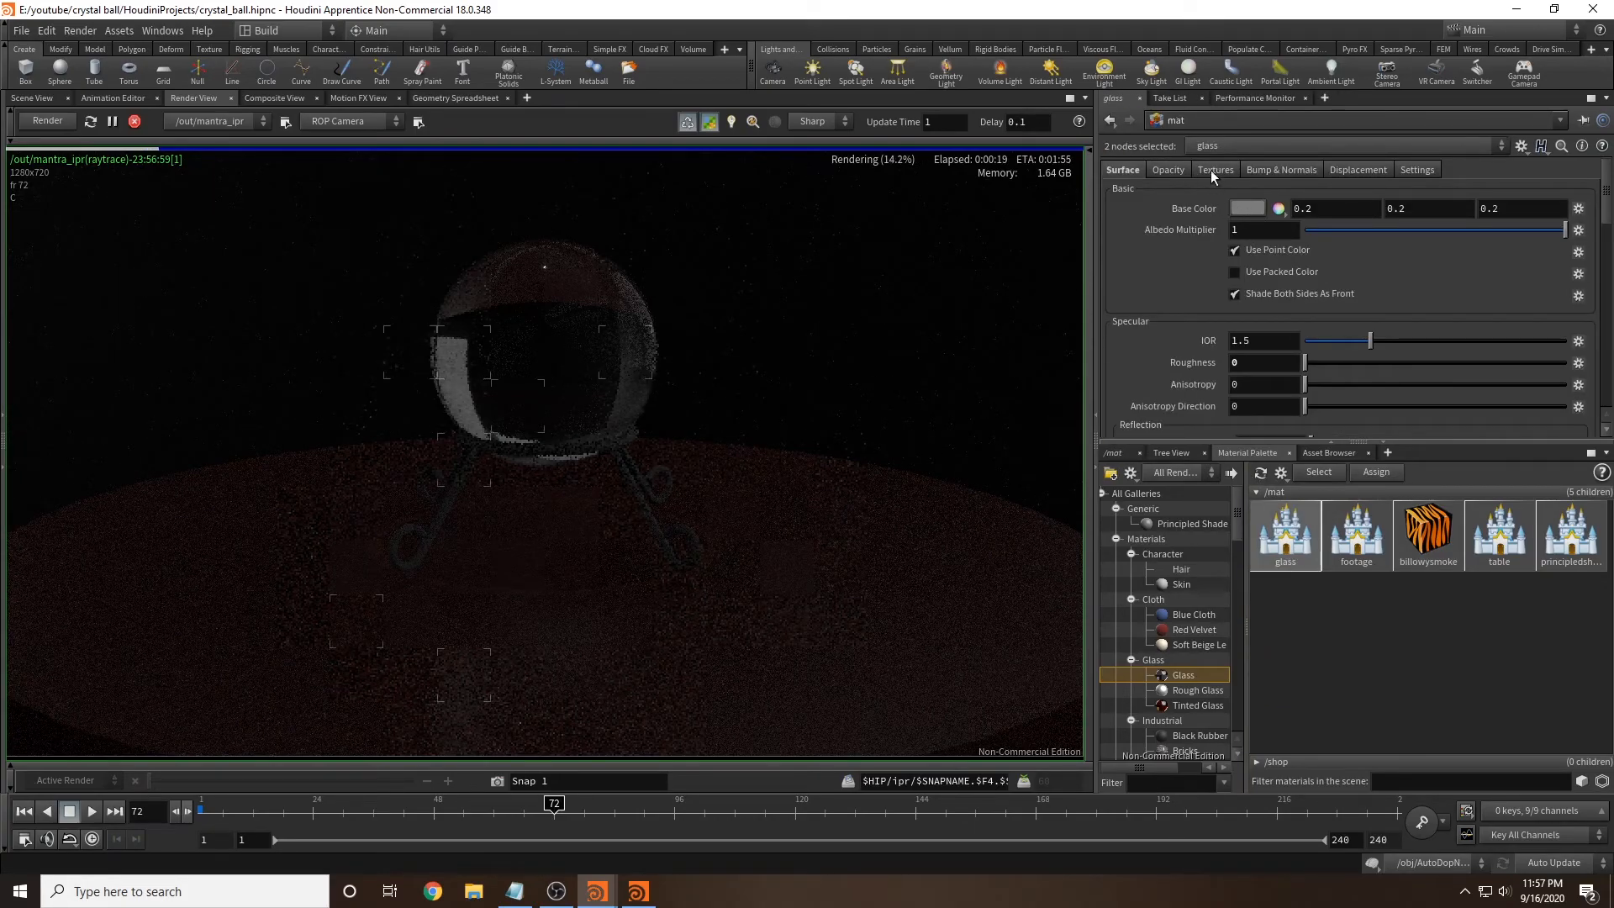
left_click(1169, 170)
left_click(1342, 208)
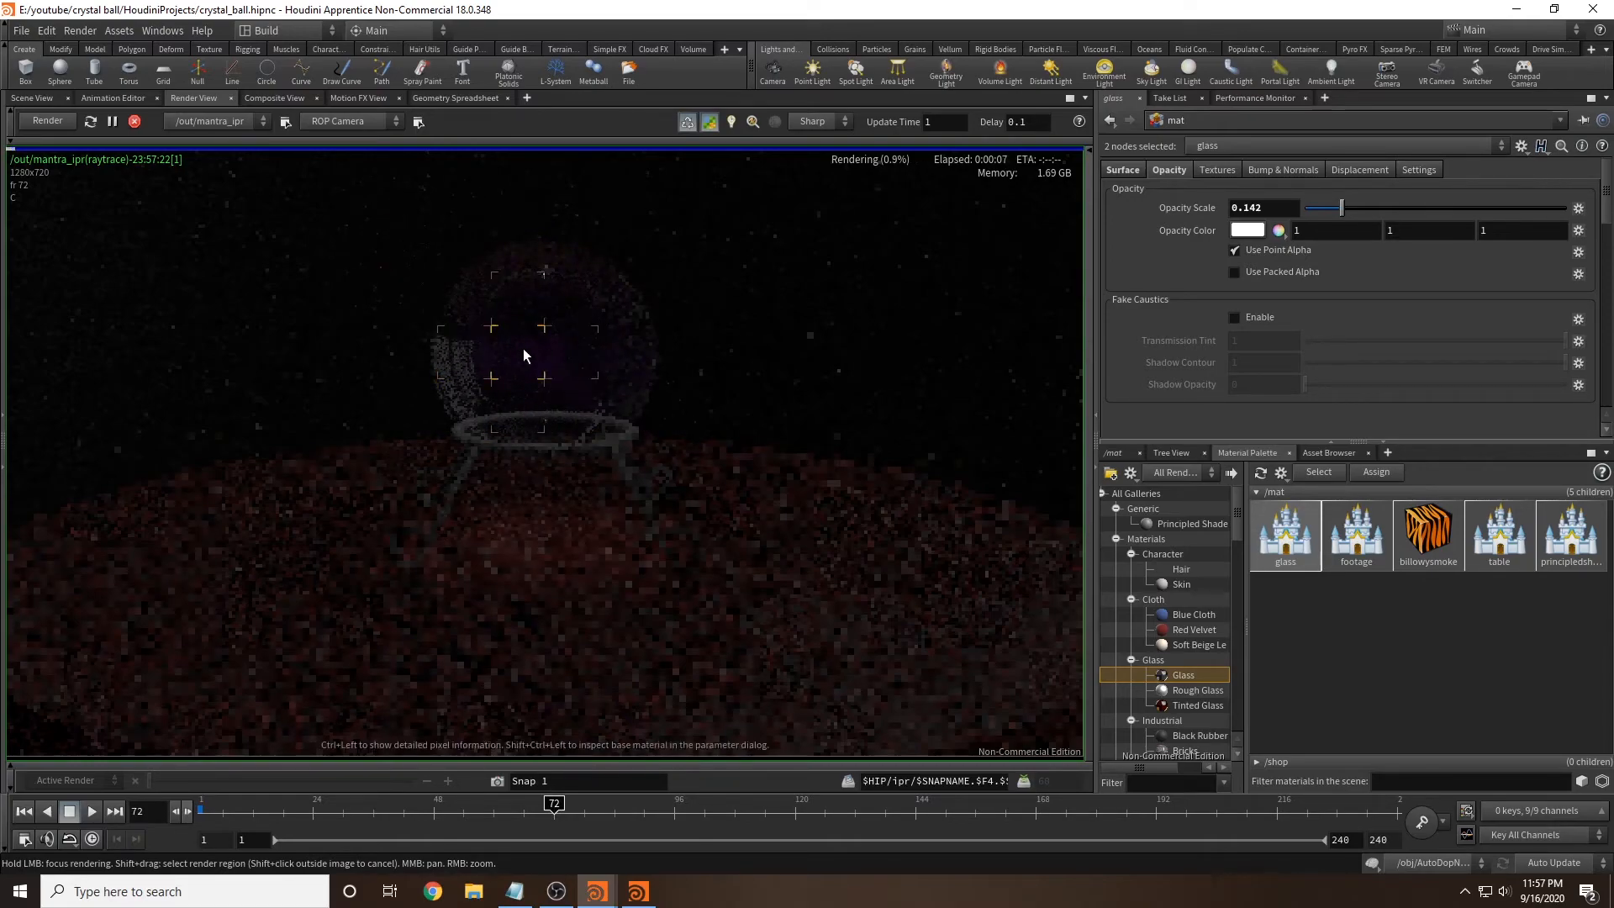
left_click(1318, 210)
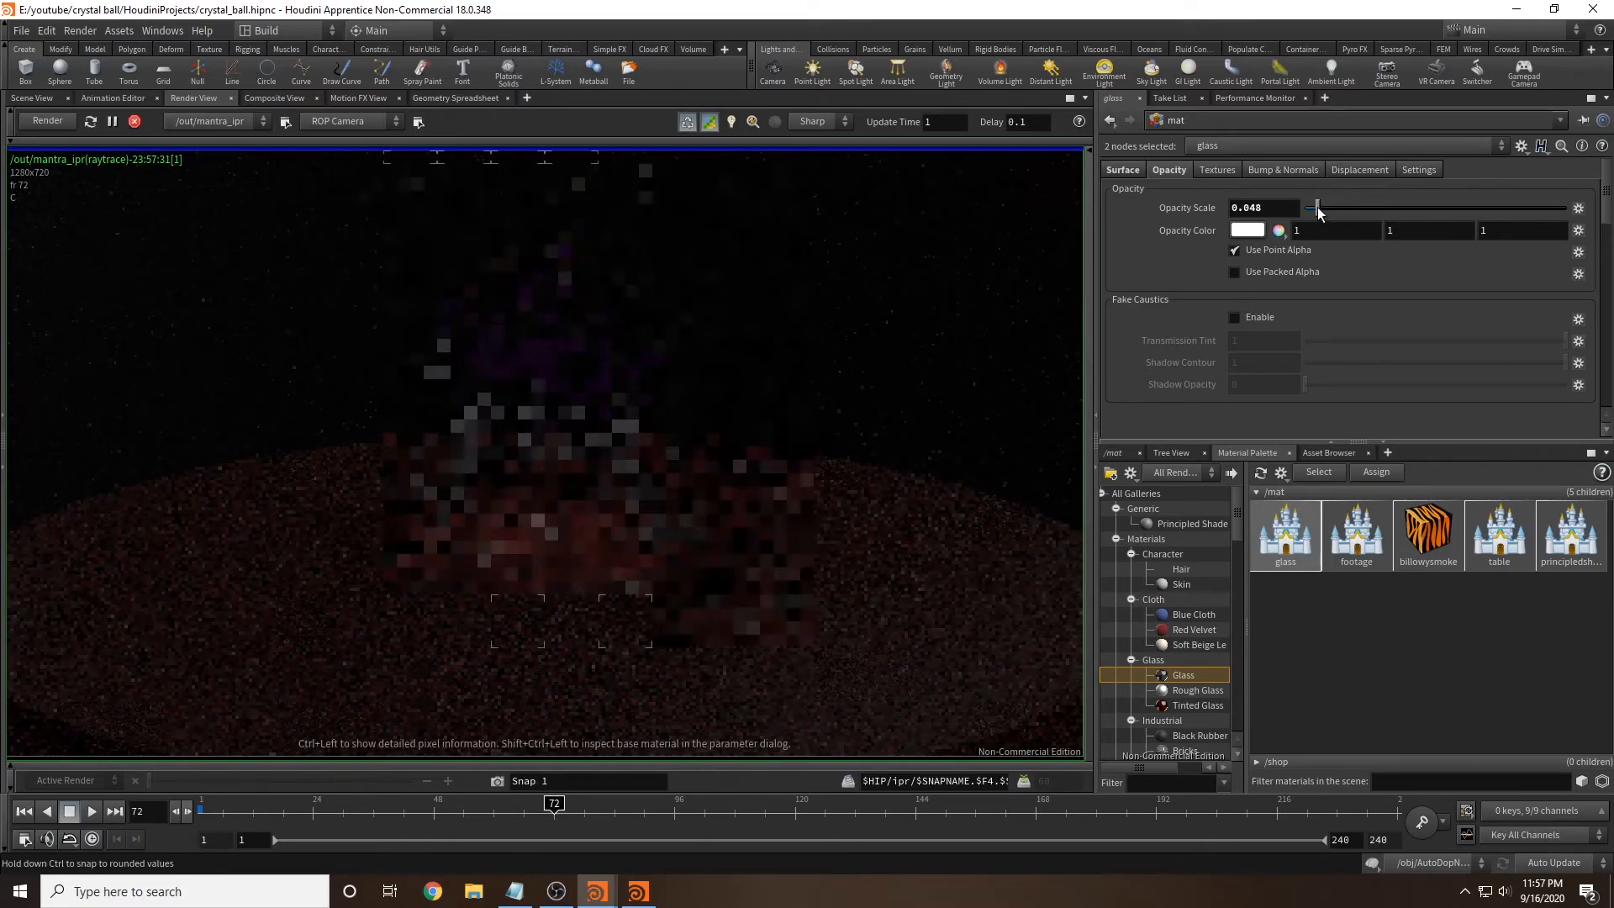
double_click(1240, 210)
type("1")
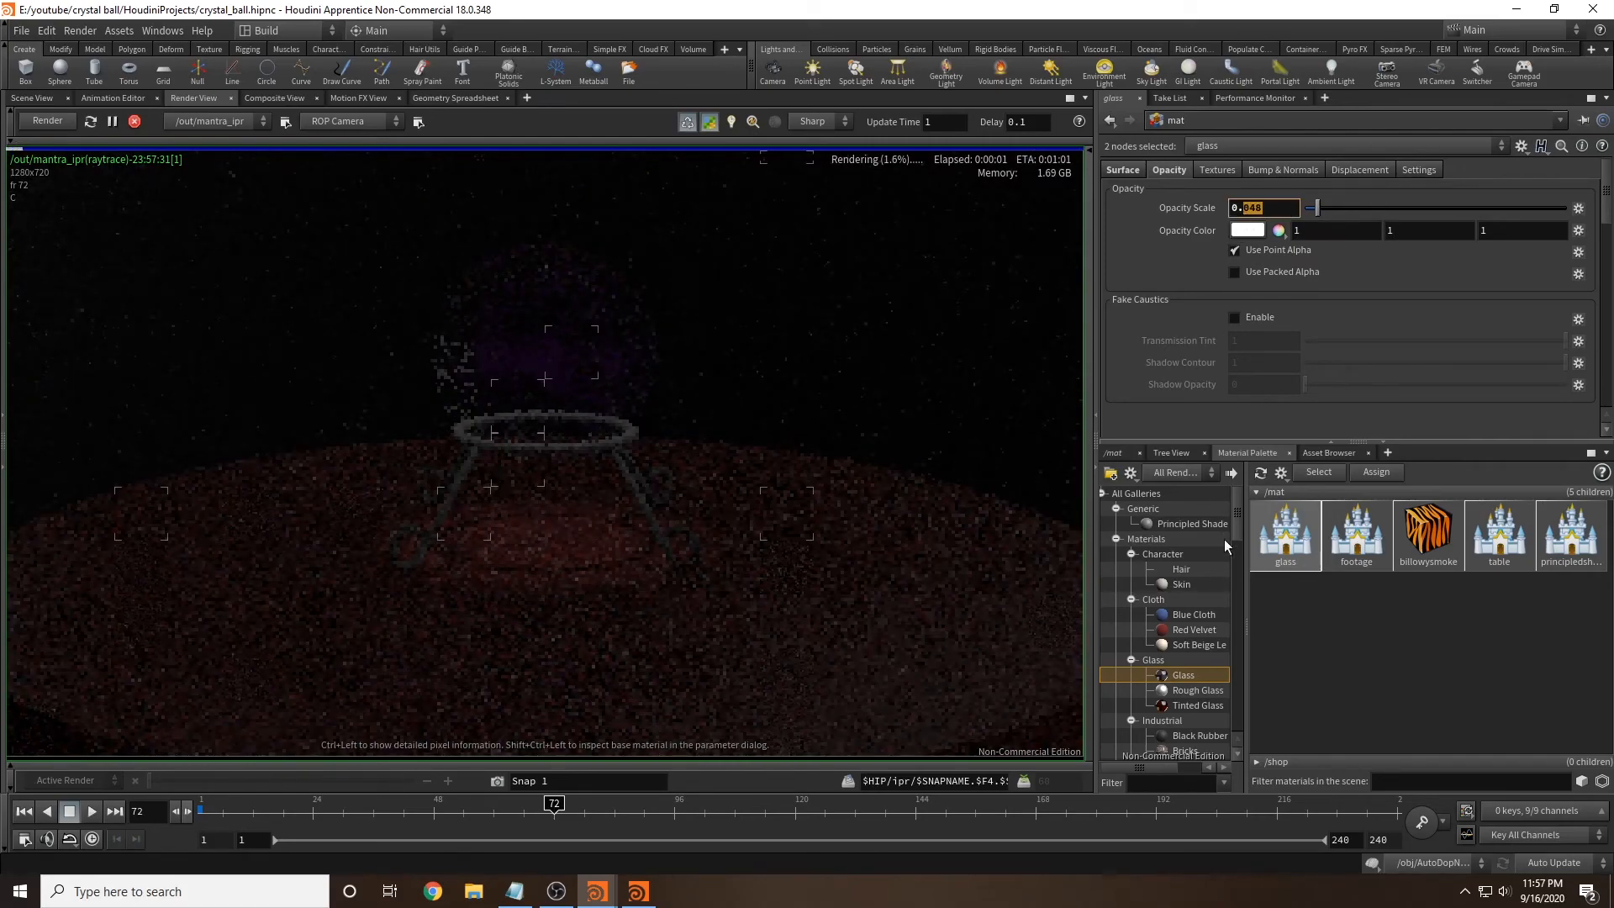
key("Return")
left_click_drag(472, 377, 597, 389)
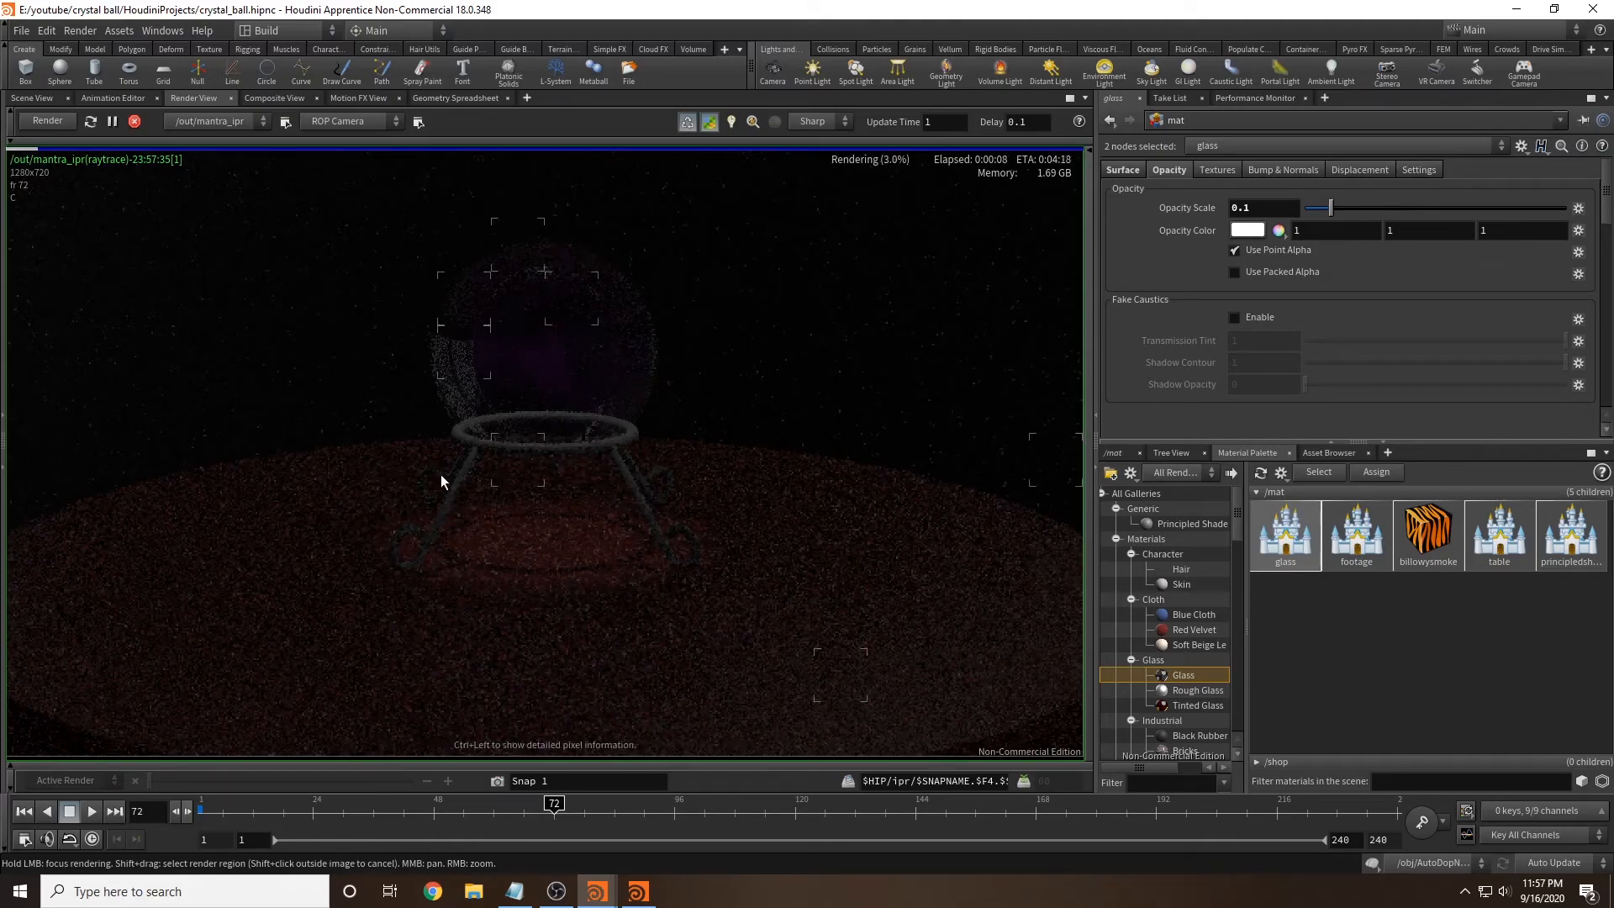
Step: Return to the object network and set the exposure of spotlight1 to 1
left_click(1125, 454)
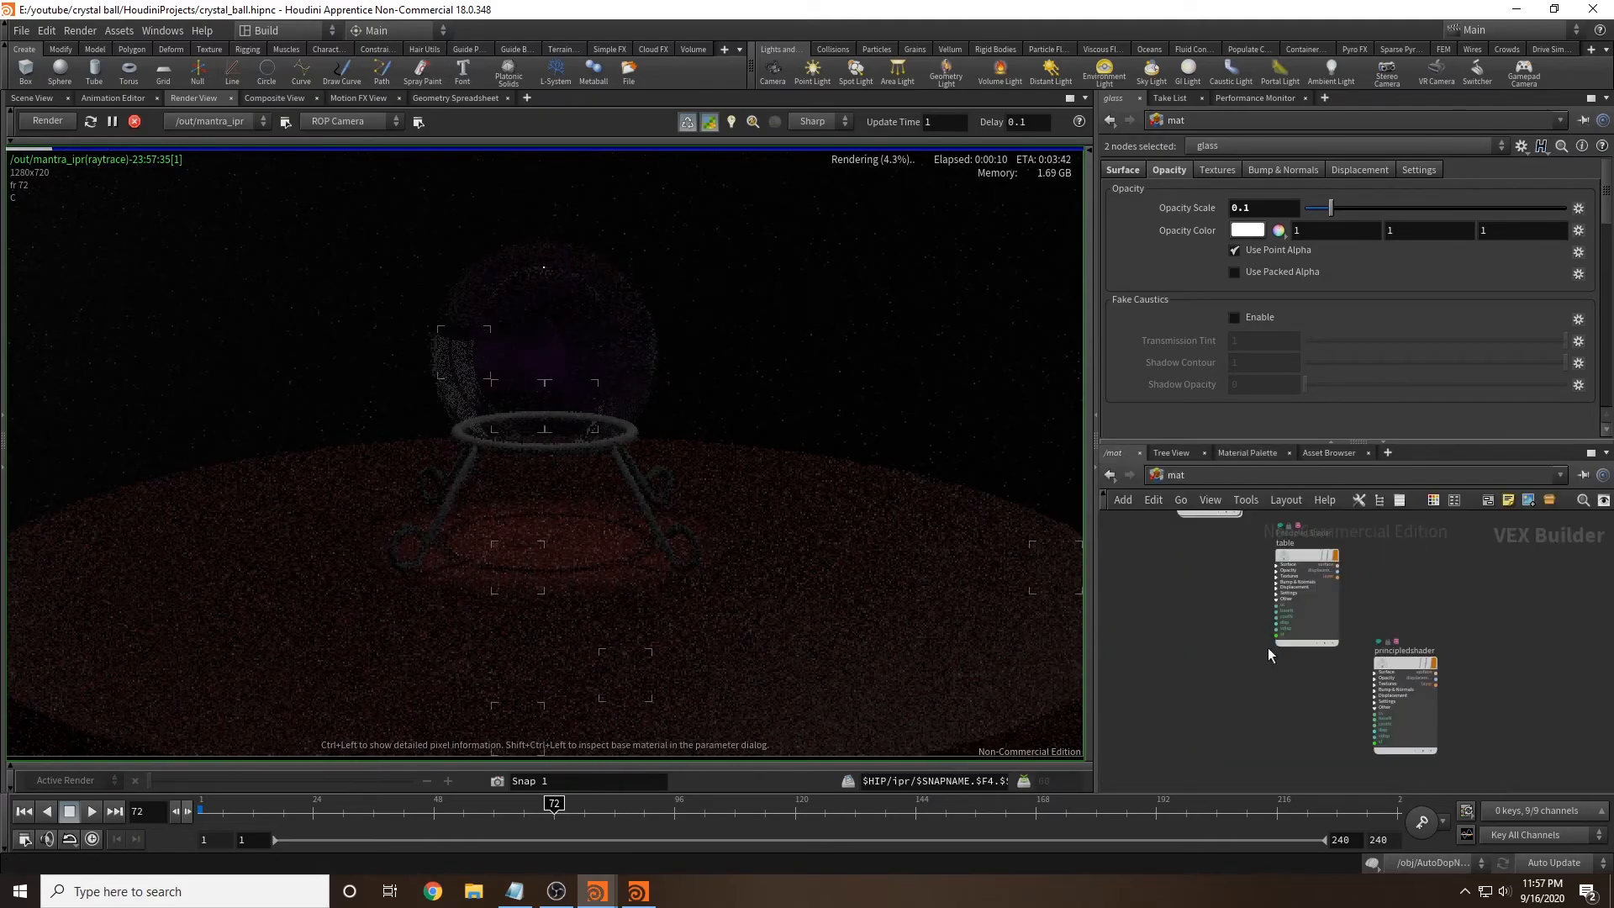
left_click(1242, 473)
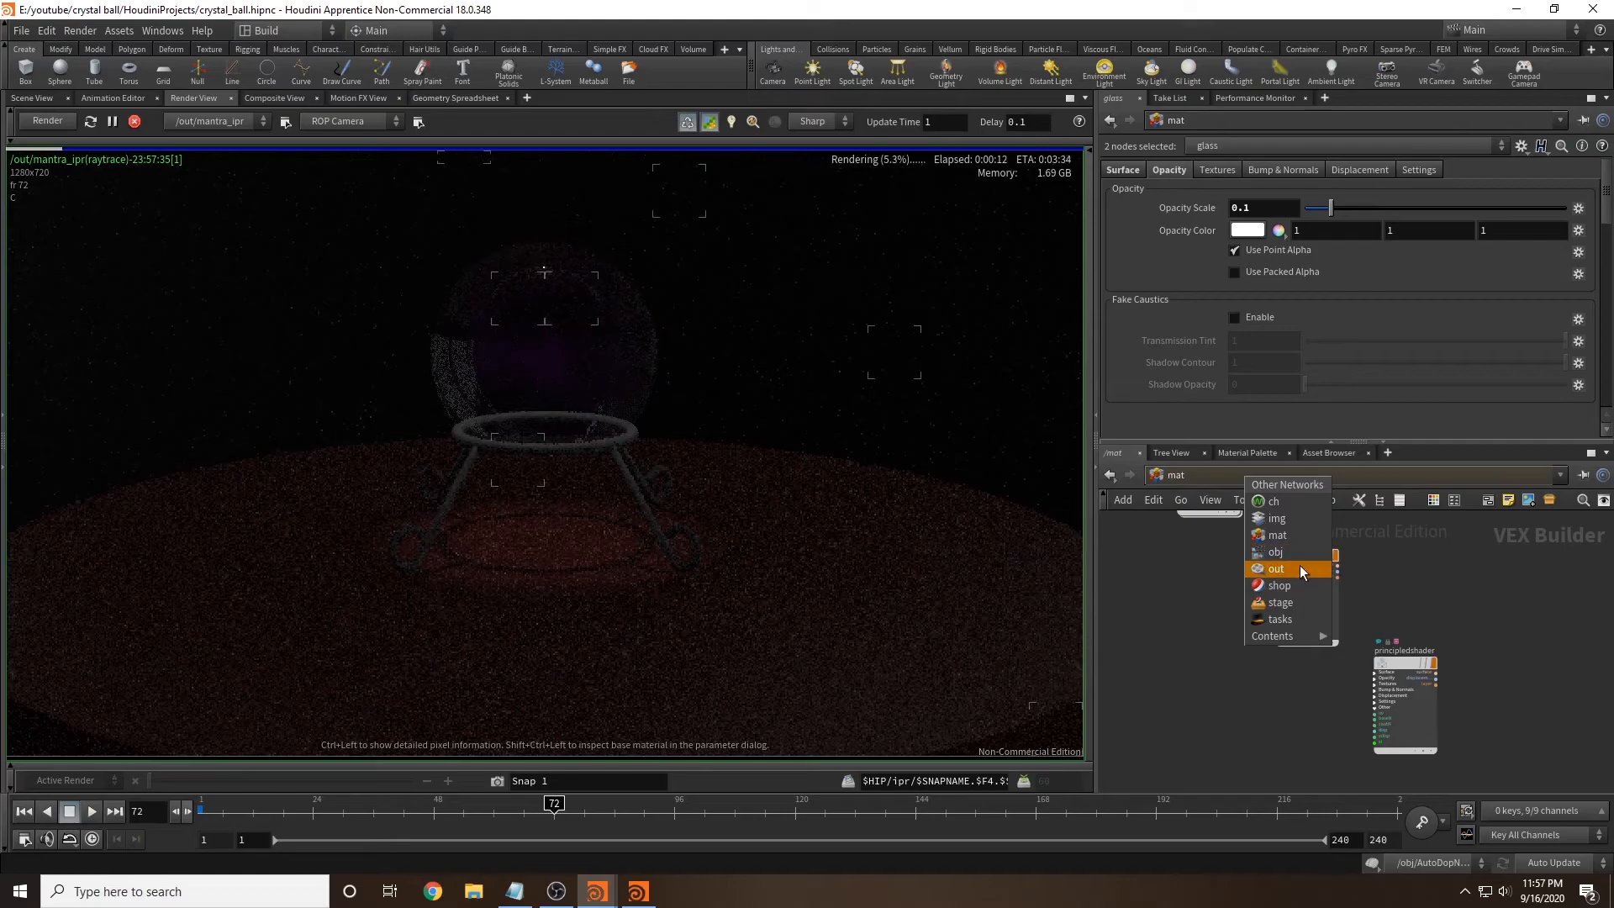
left_click(1301, 568)
left_click(1304, 686)
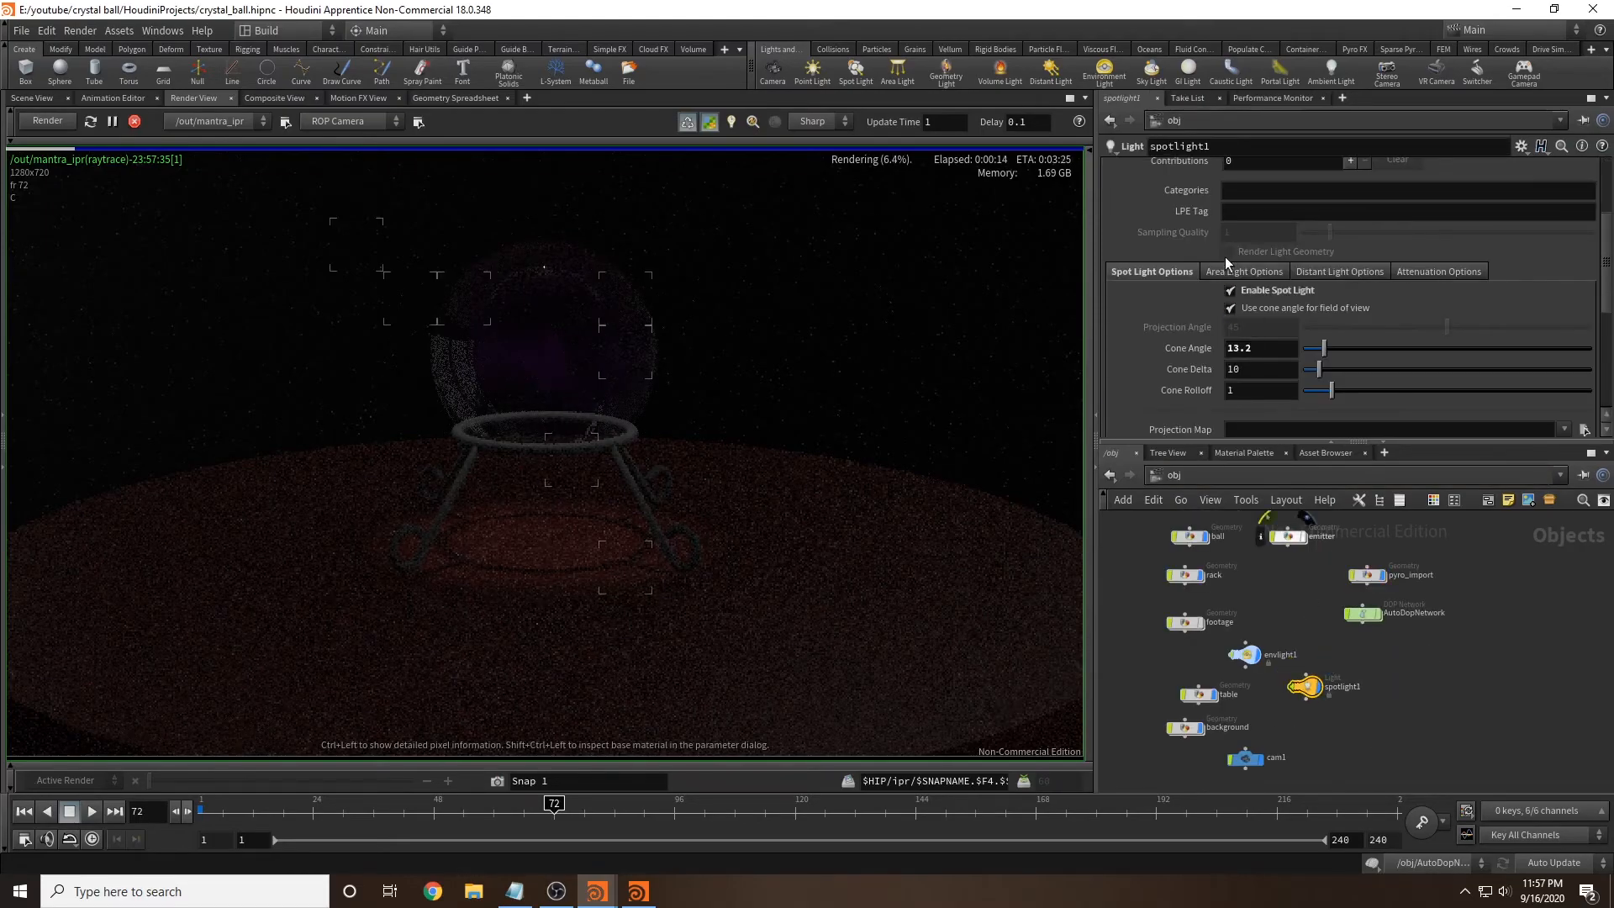
scroll(1162, 237, "up", 1)
left_click(1242, 293)
key("BackSpace")
type("1")
key("Return")
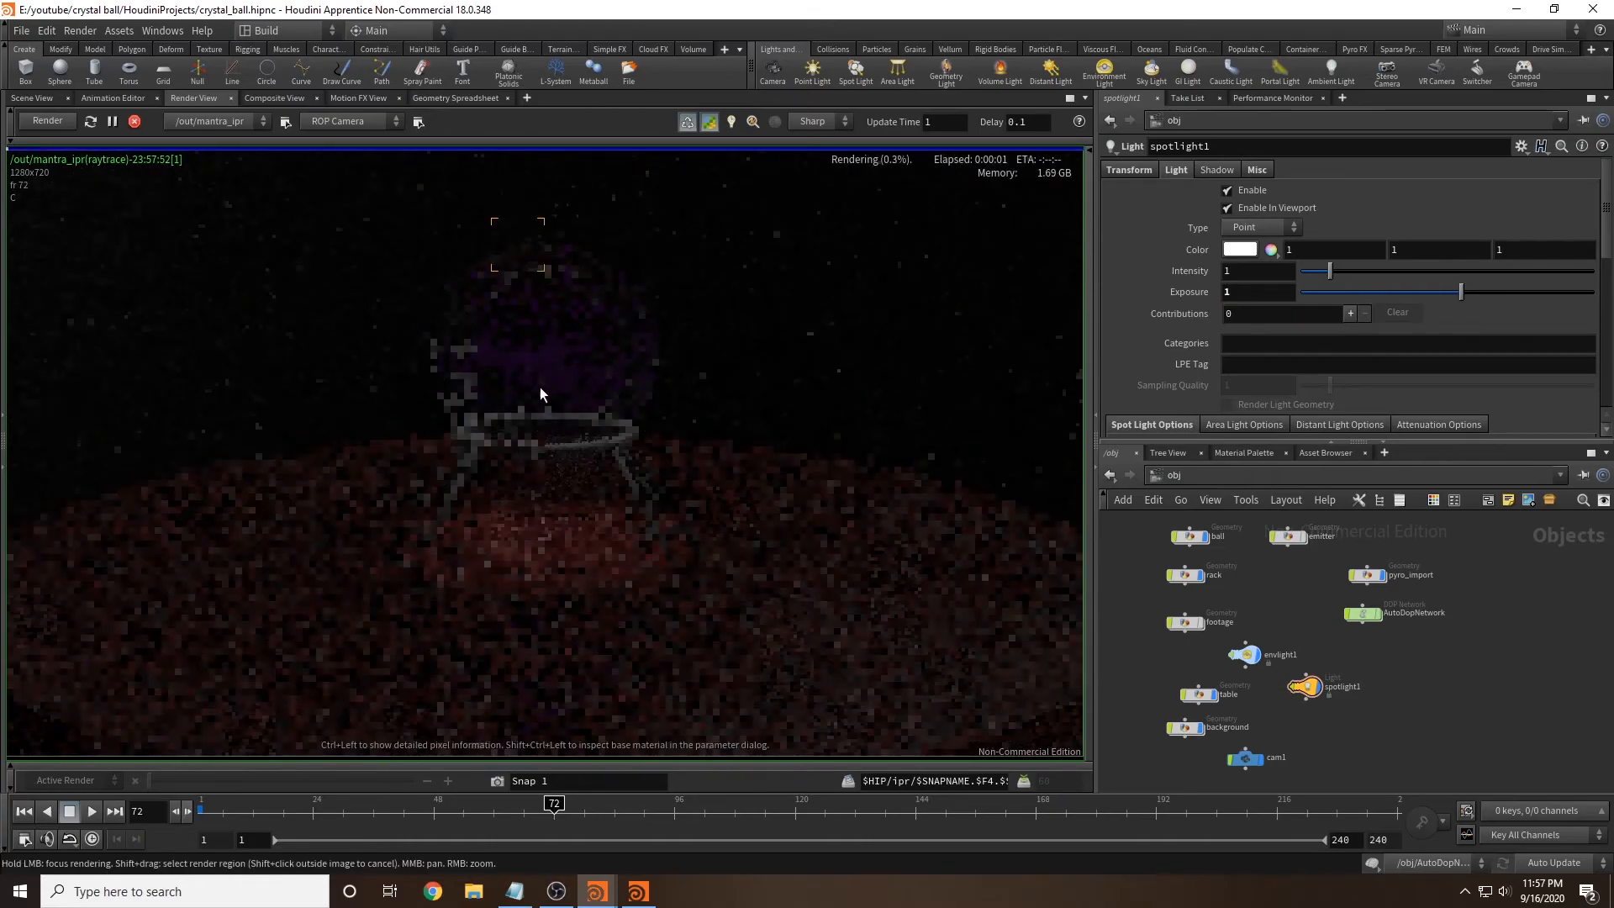
Step: Raise the exposure of spotlight1 to 2
left_click(1246, 293)
key("BackSpace")
type("2")
key("Return")
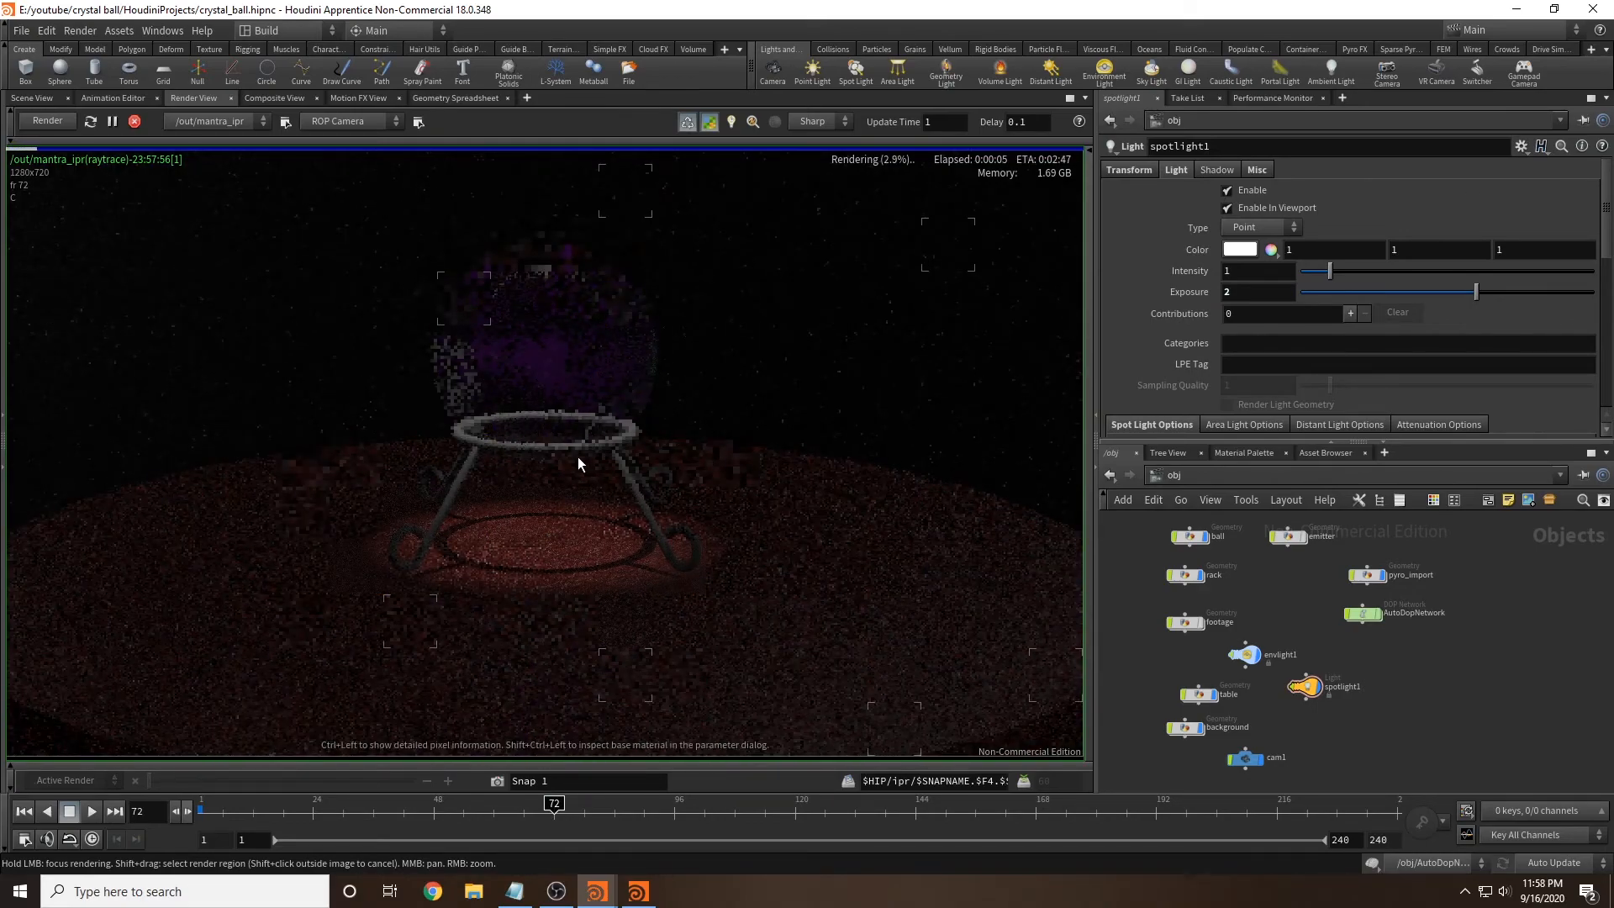
Step: Add the metallic Silver material to the scene materials and assign it to the rack under the ball
left_click(1243, 452)
scroll(1195, 645, "down", 3)
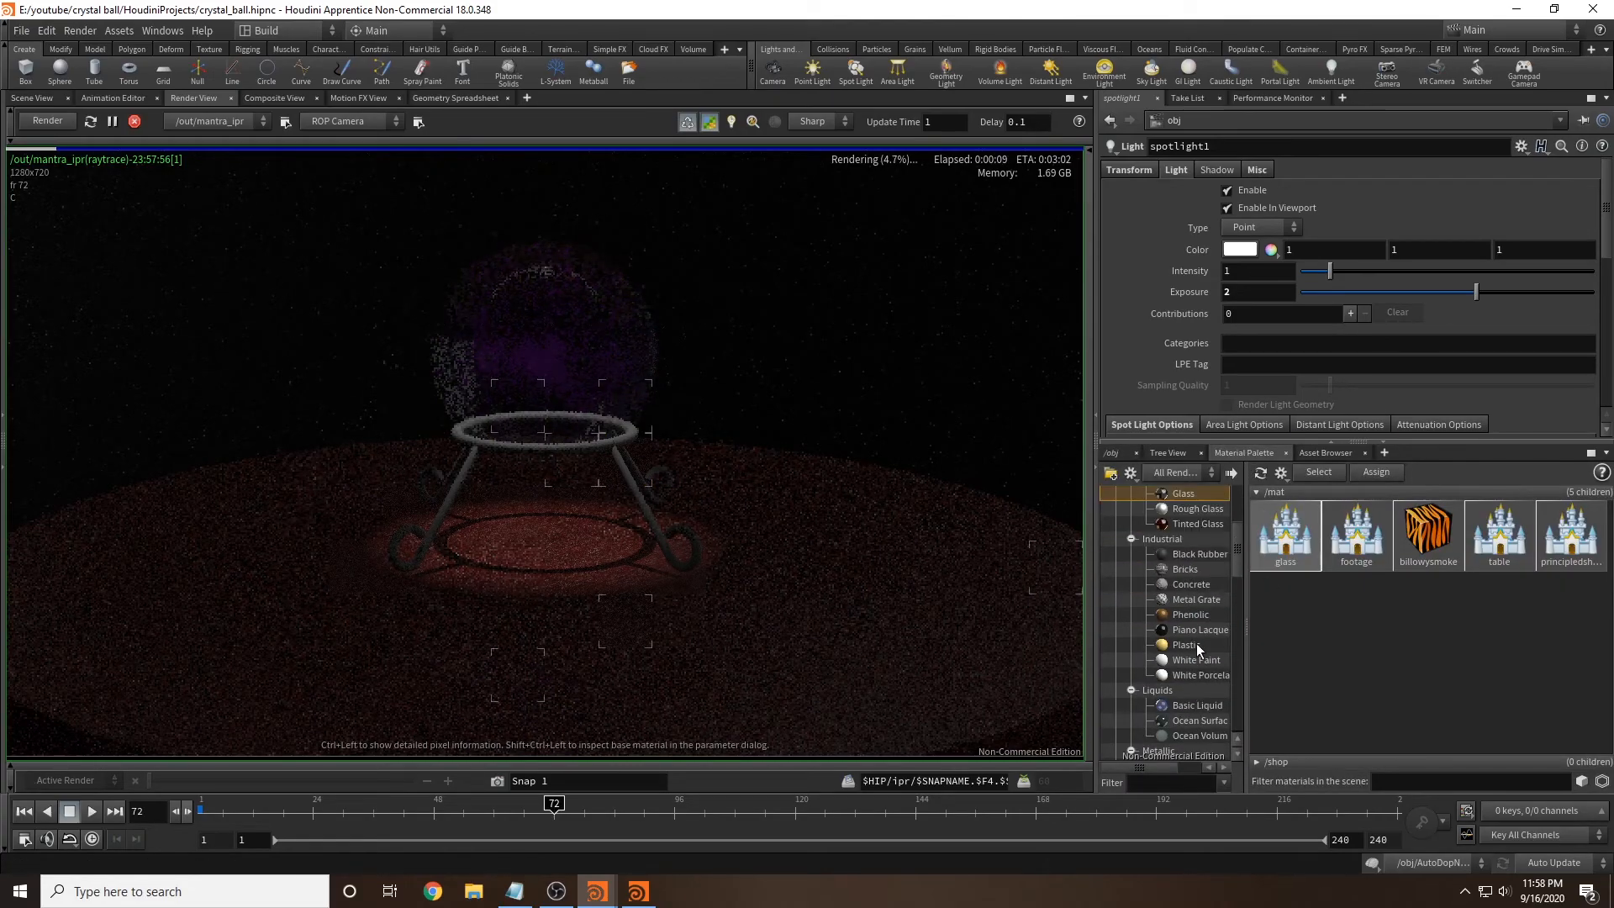
scroll(1197, 643, "down", 1)
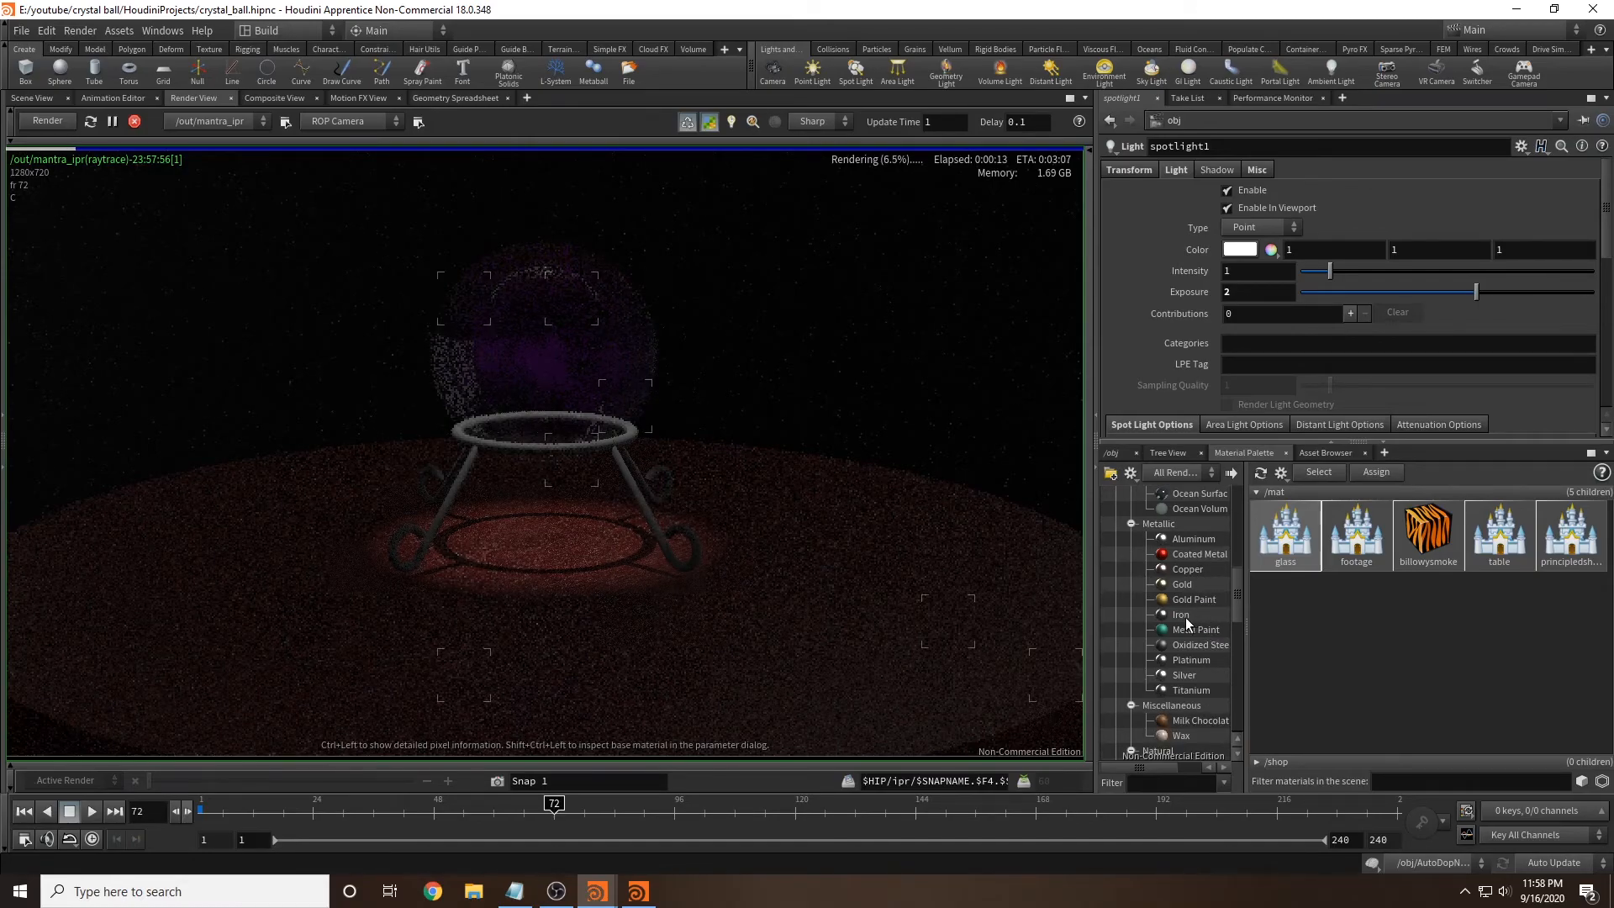
left_click_drag(1190, 672, 1348, 669)
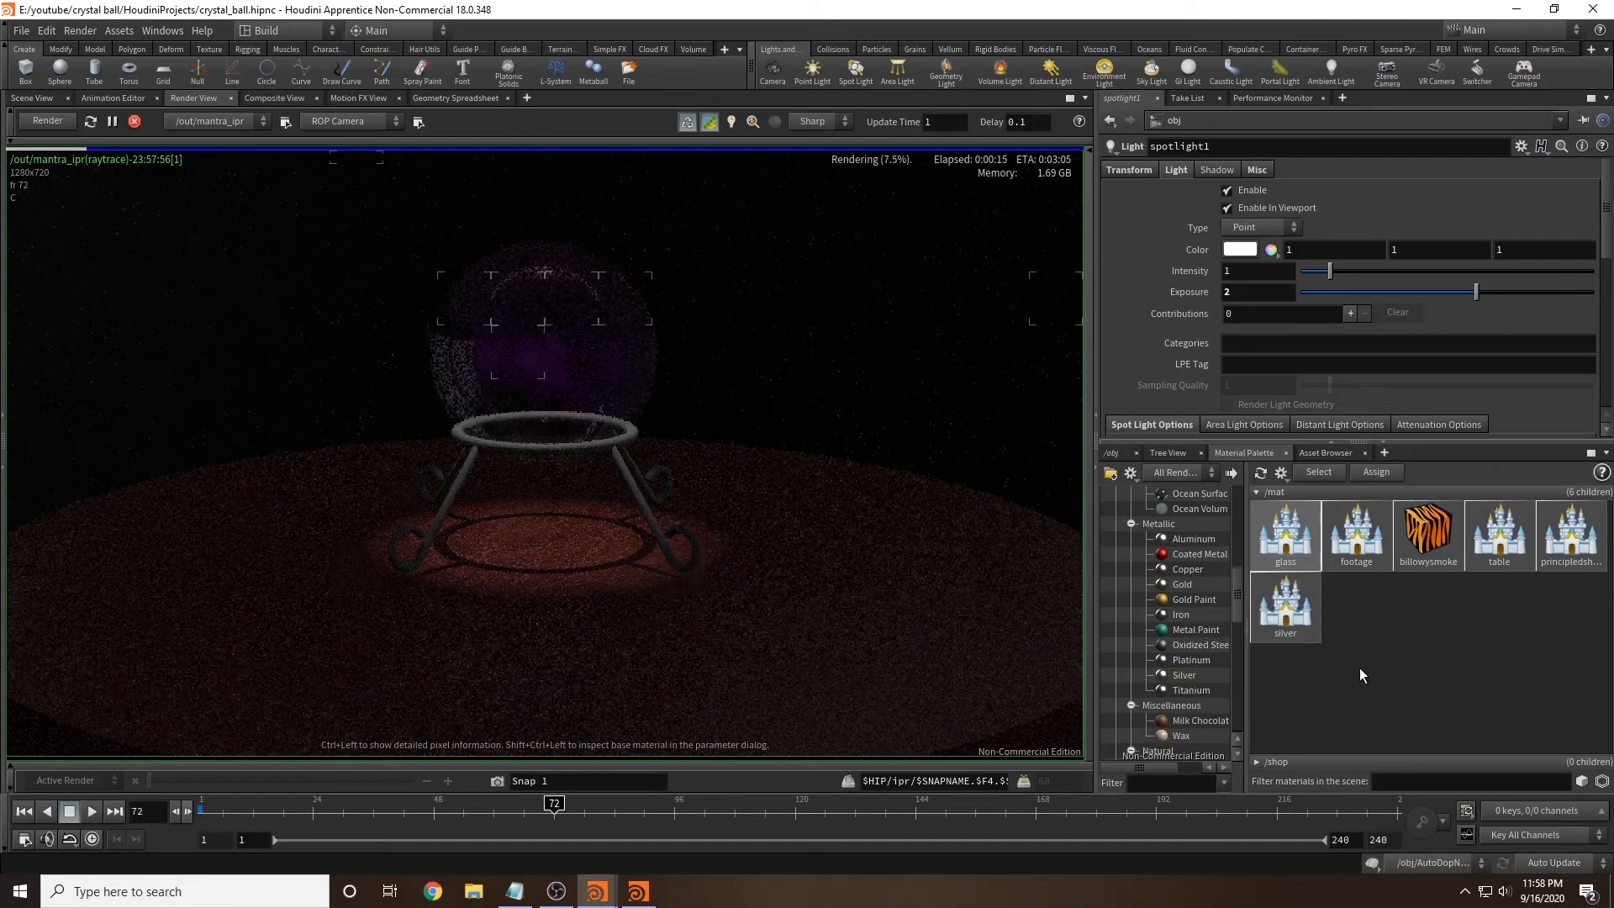
left_click_drag(753, 530, 534, 459)
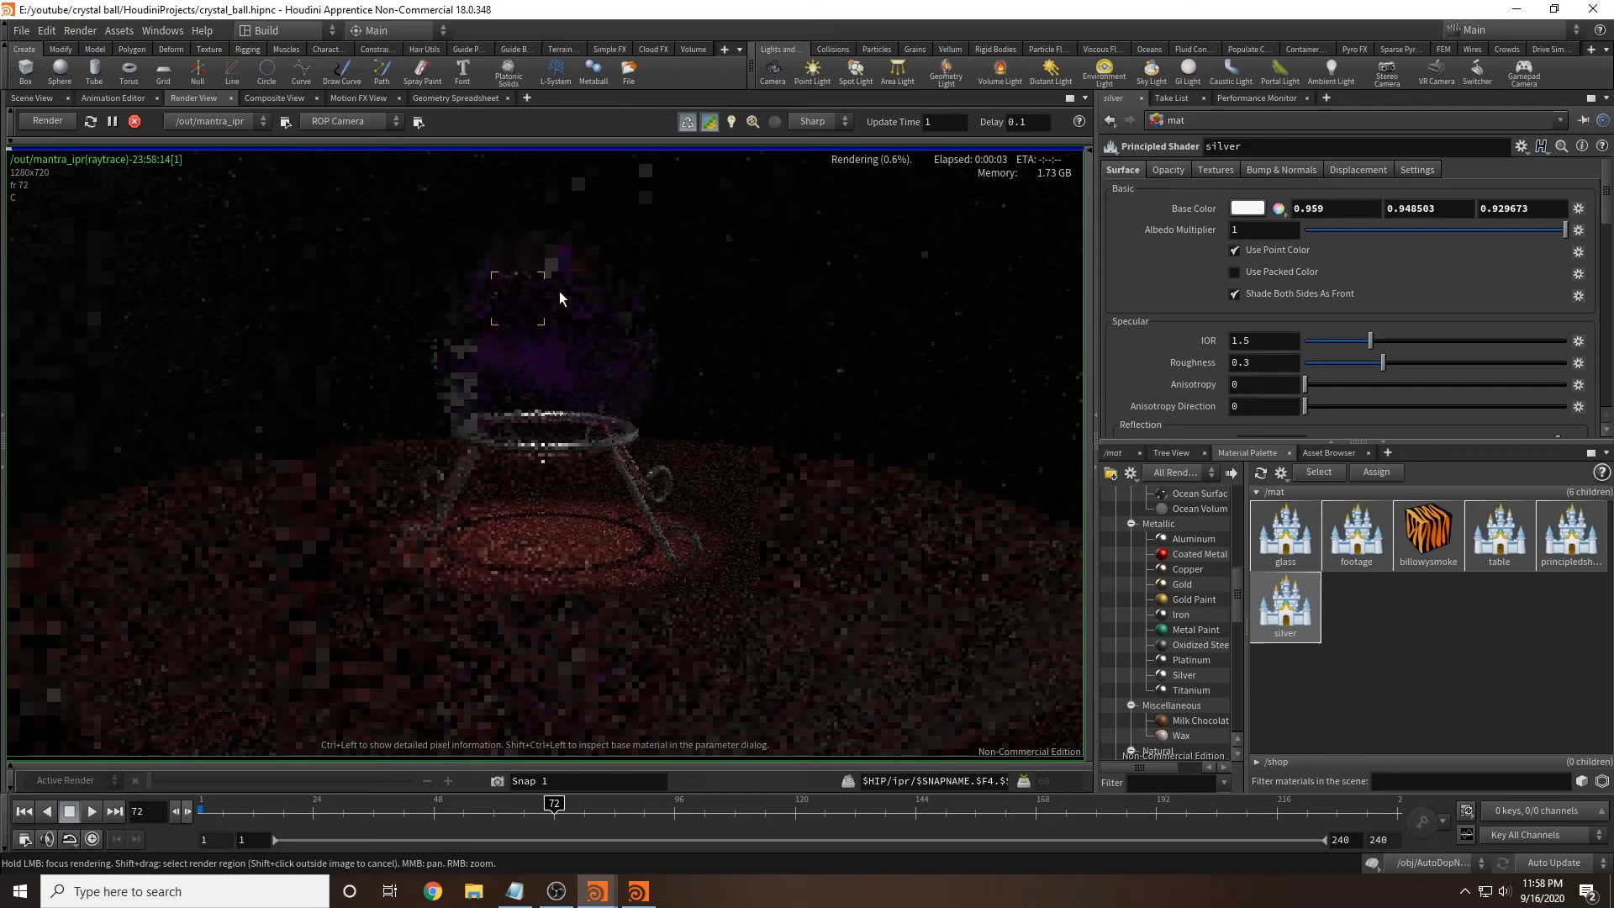
Step: Inspect the material inside the crystal ball in the render preview and check the billowysmoke density settings
left_click(551, 293, "ctrl+shift")
left_click(581, 321)
left_click(602, 321)
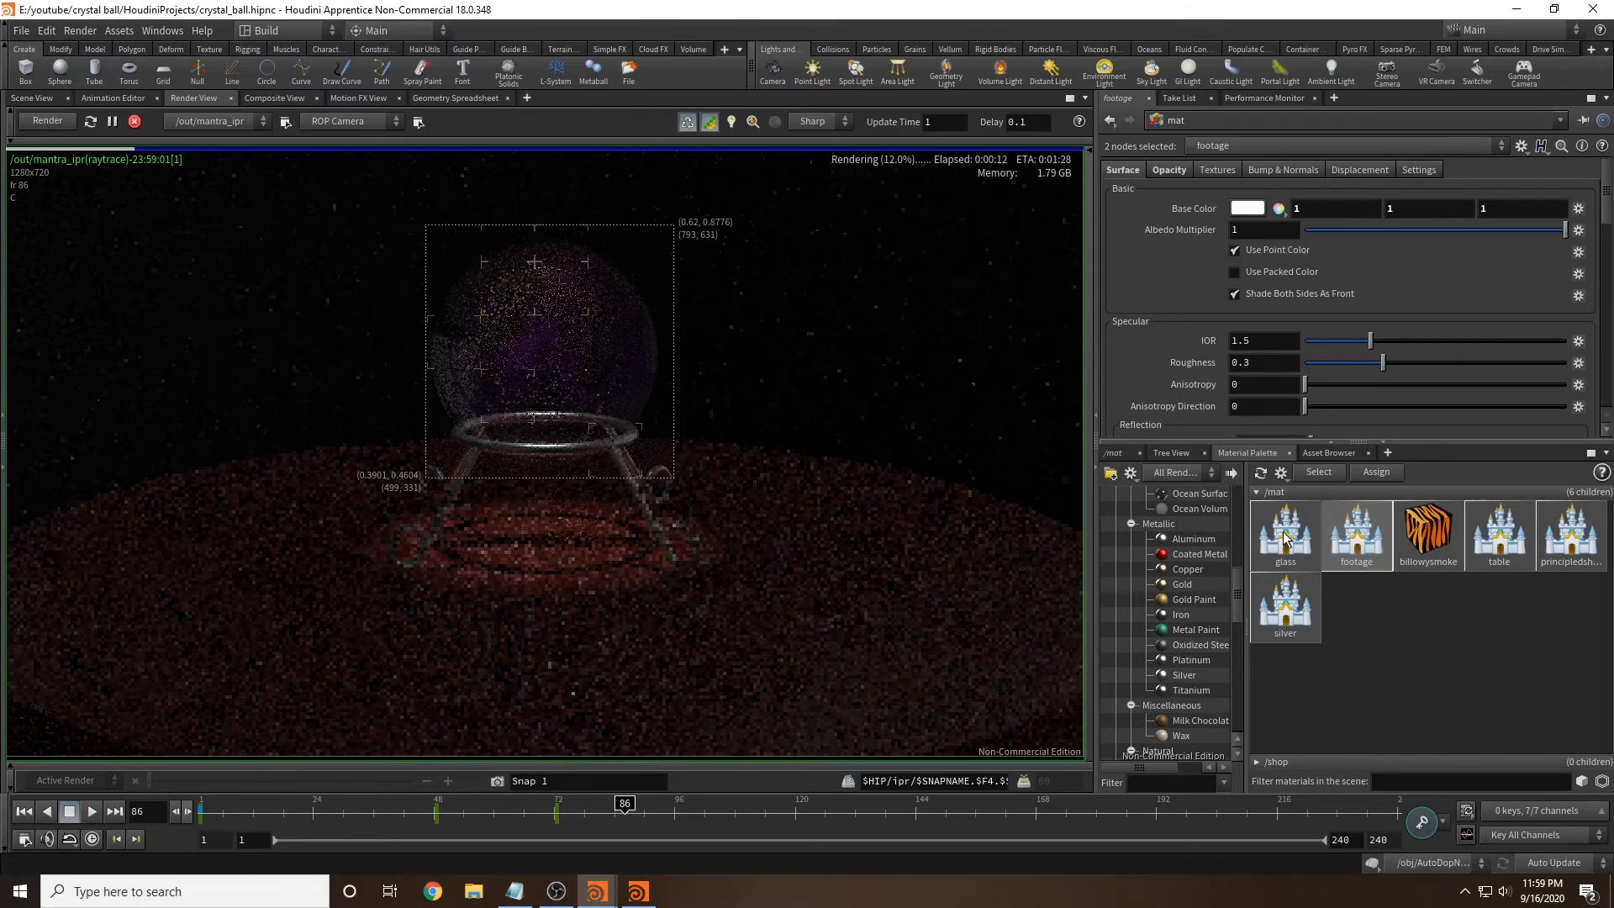
left_click(1416, 544)
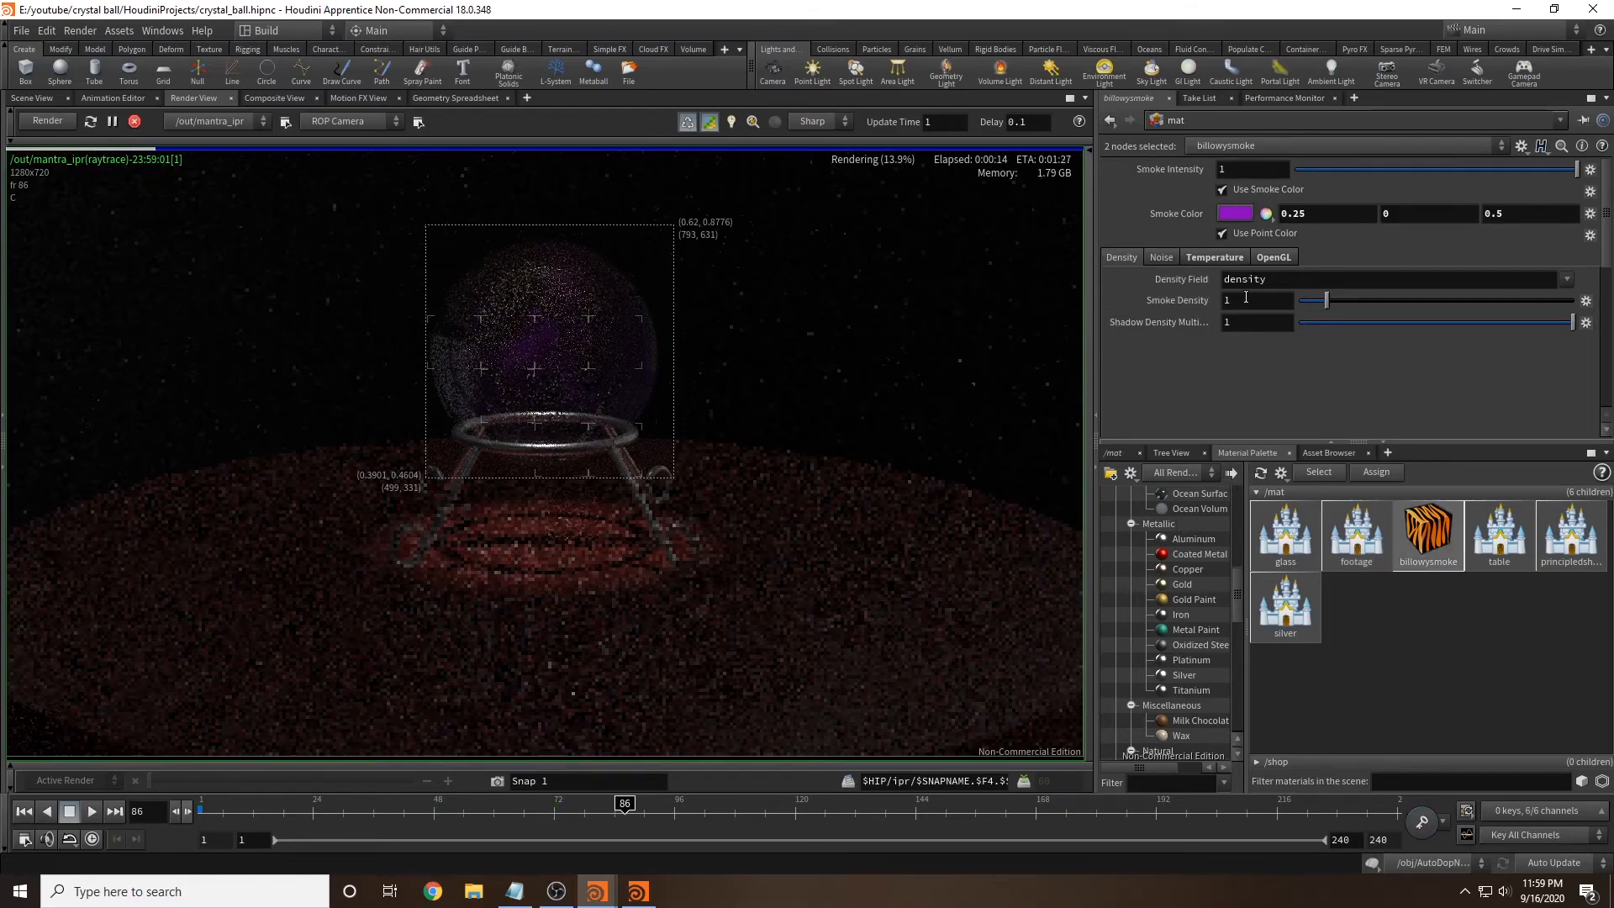
Step: Set the footage material's Albedo Multiplier to 2
left_click(1370, 539)
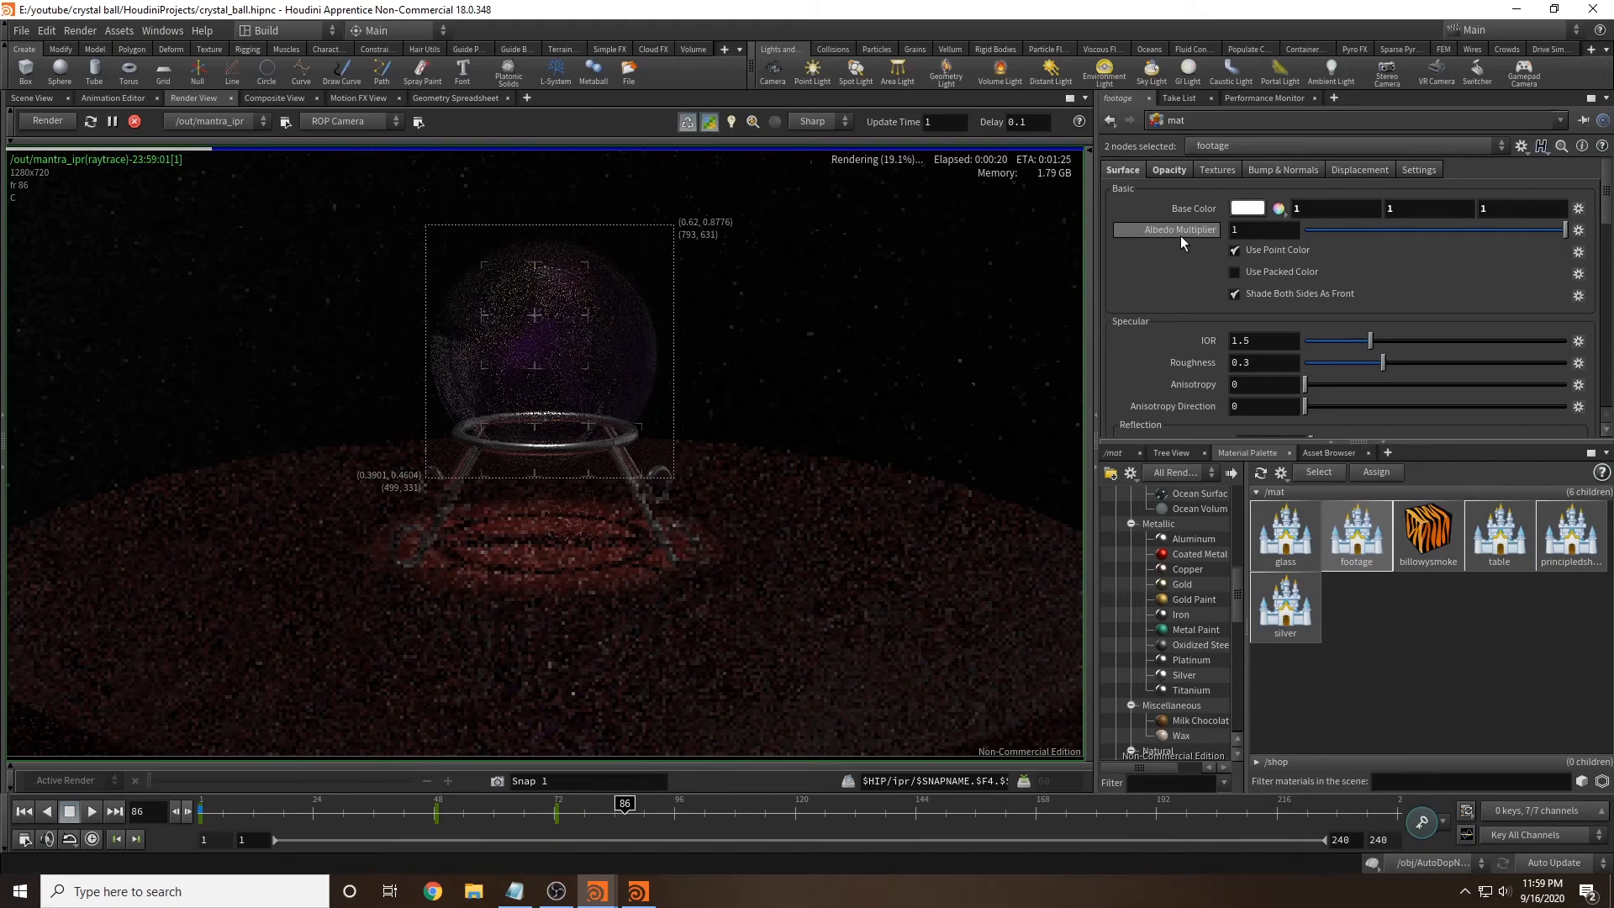
double_click(1266, 232)
type("2")
key("Return")
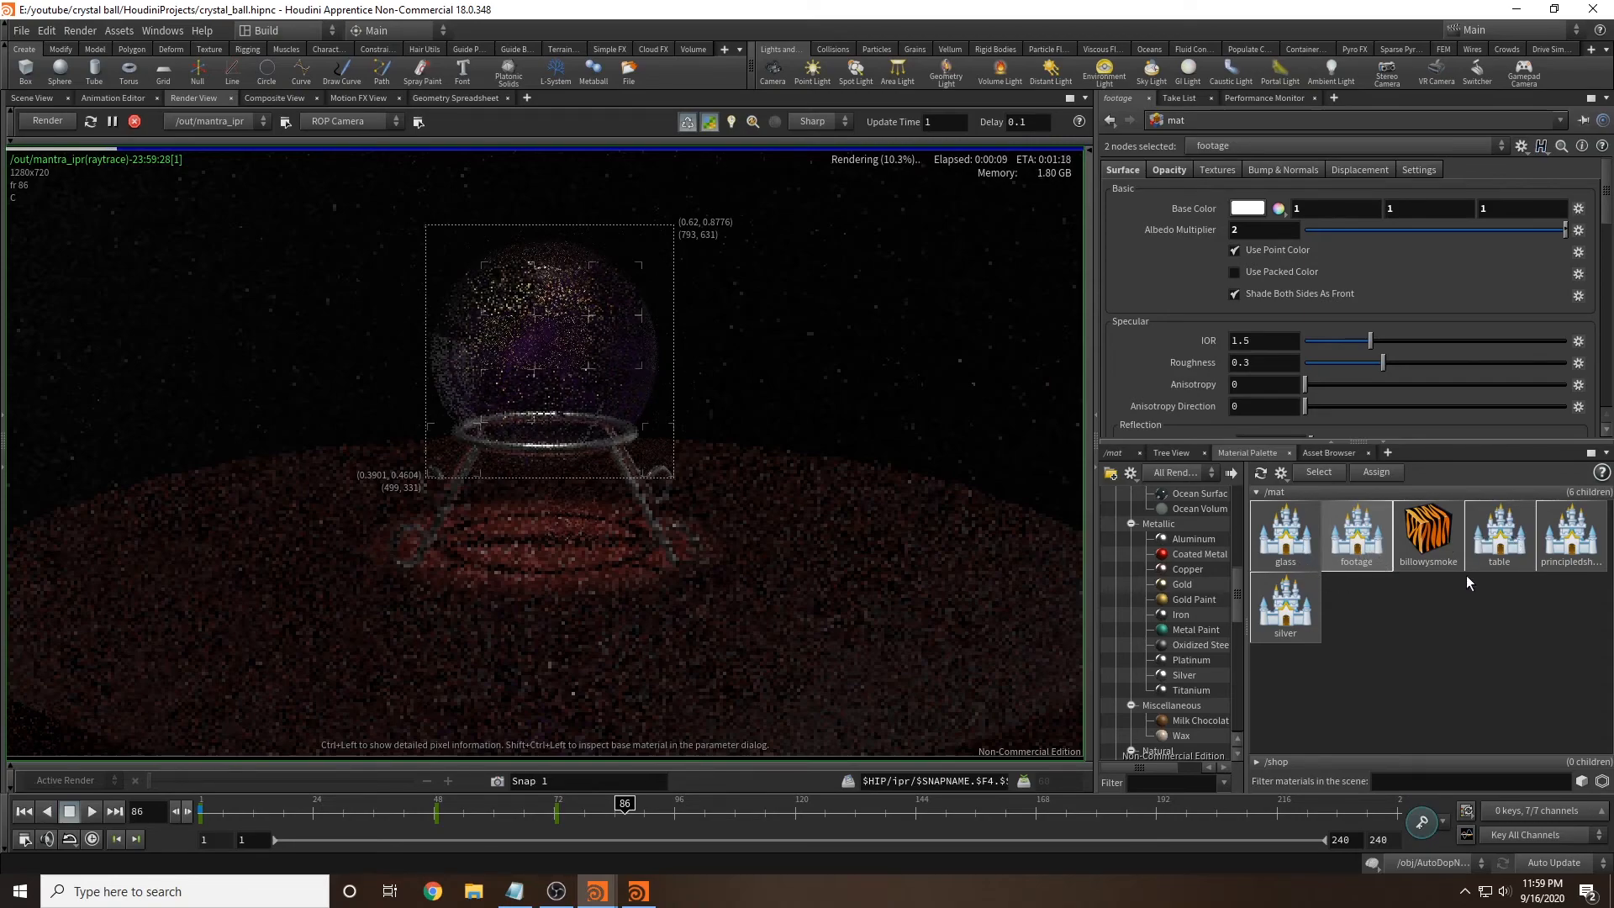
Step: Set the background material's specular IOR to 1 and its Roughness to 0
left_click(1566, 551)
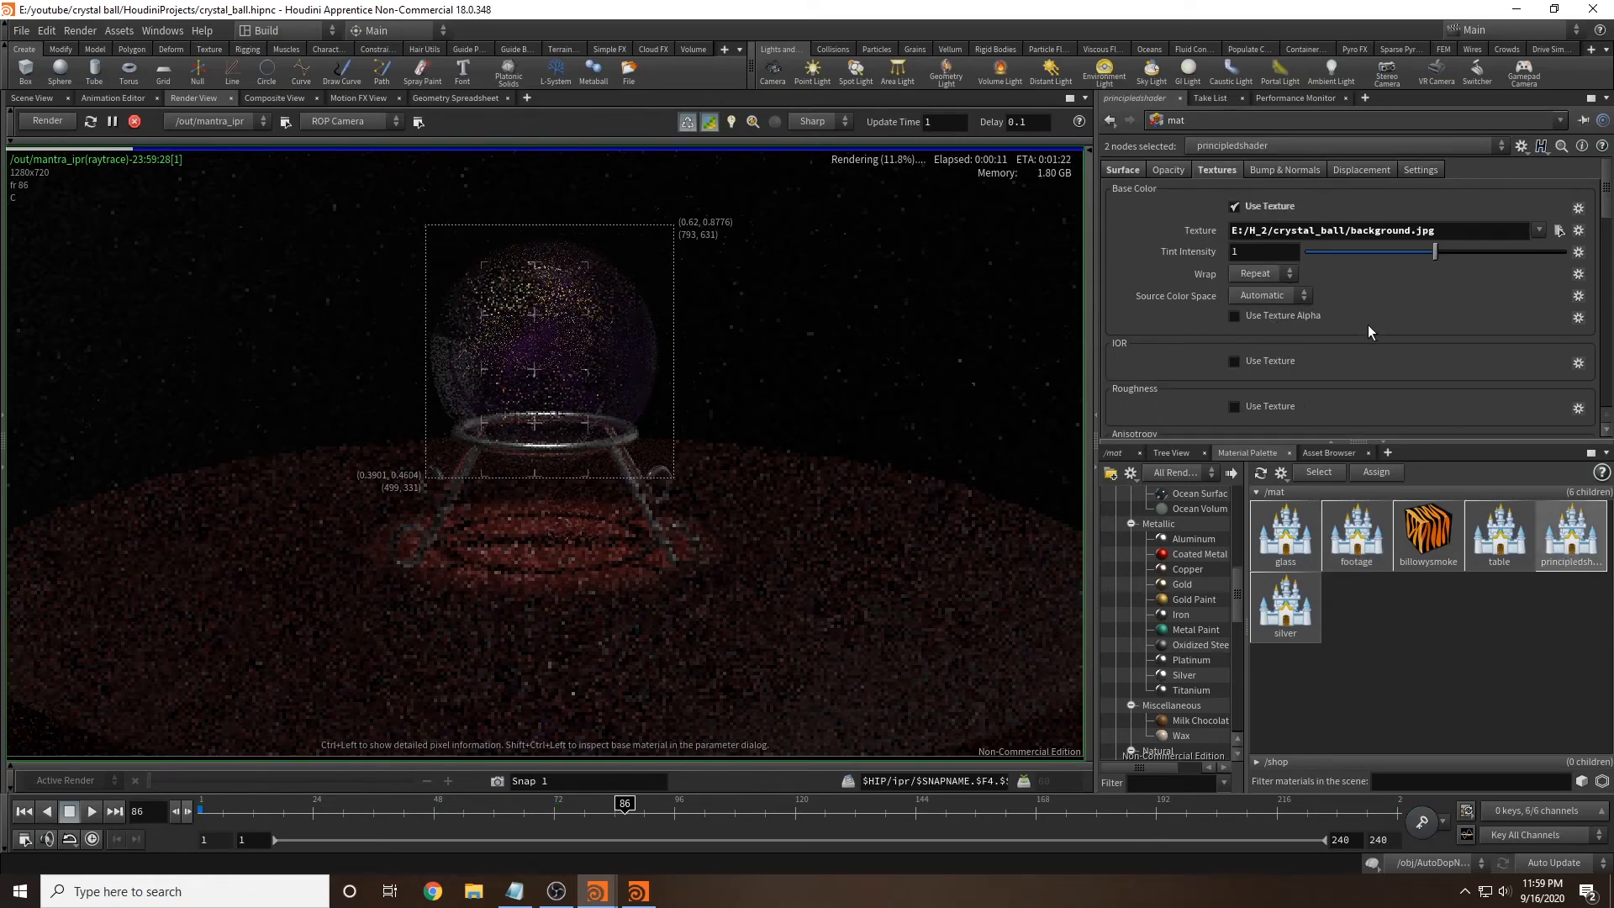
left_click(1122, 169)
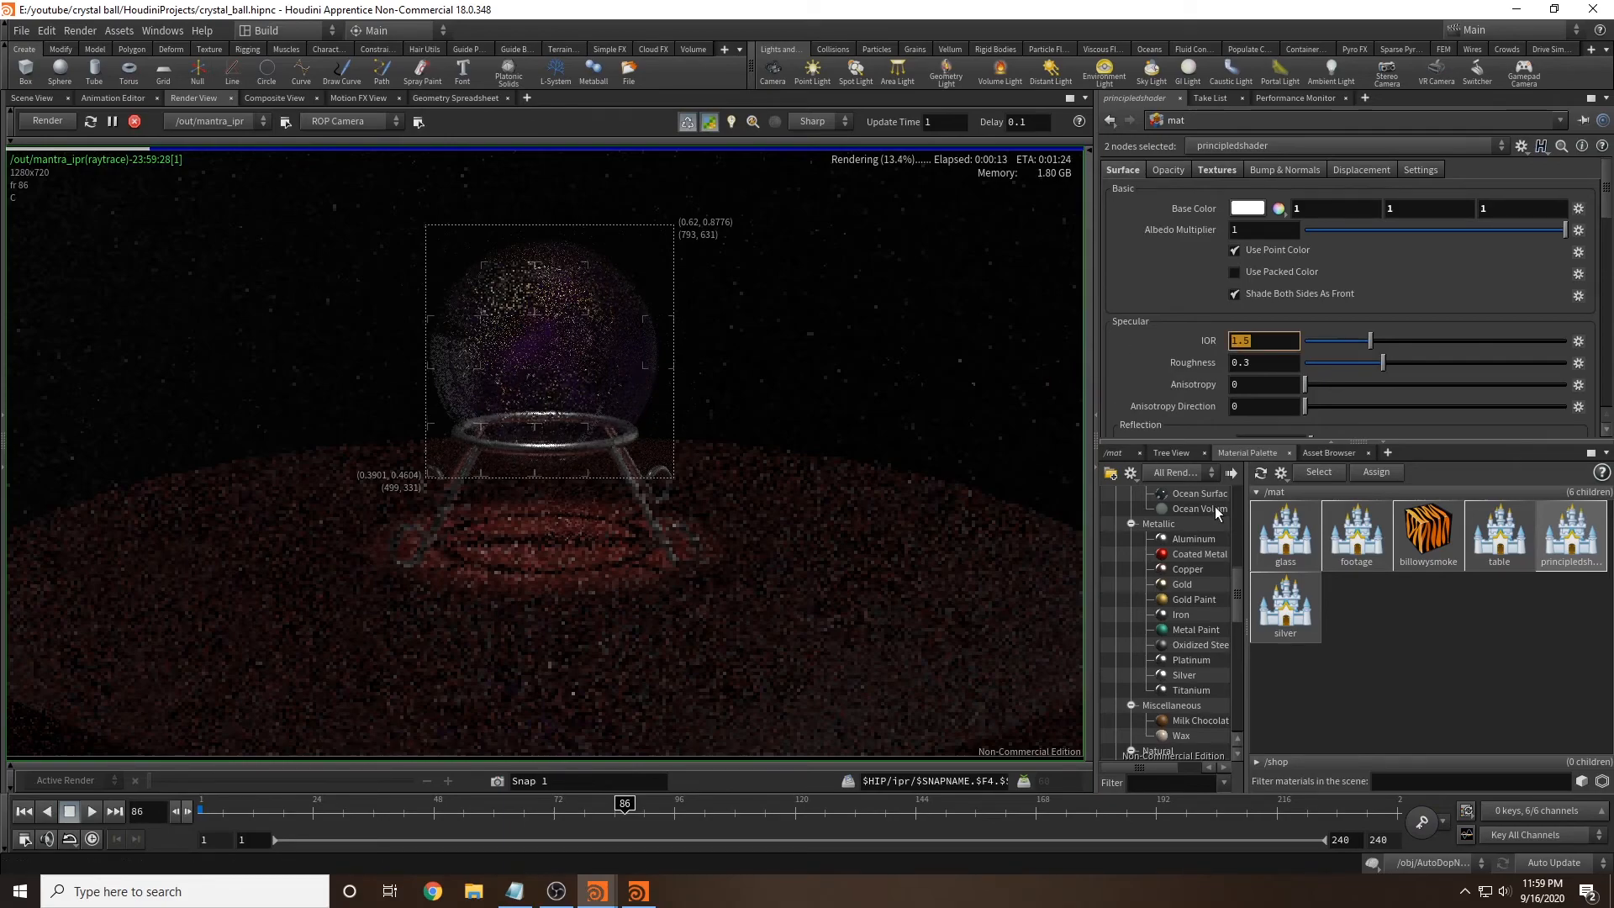
type("1")
key("Tab")
type("0")
key("Return")
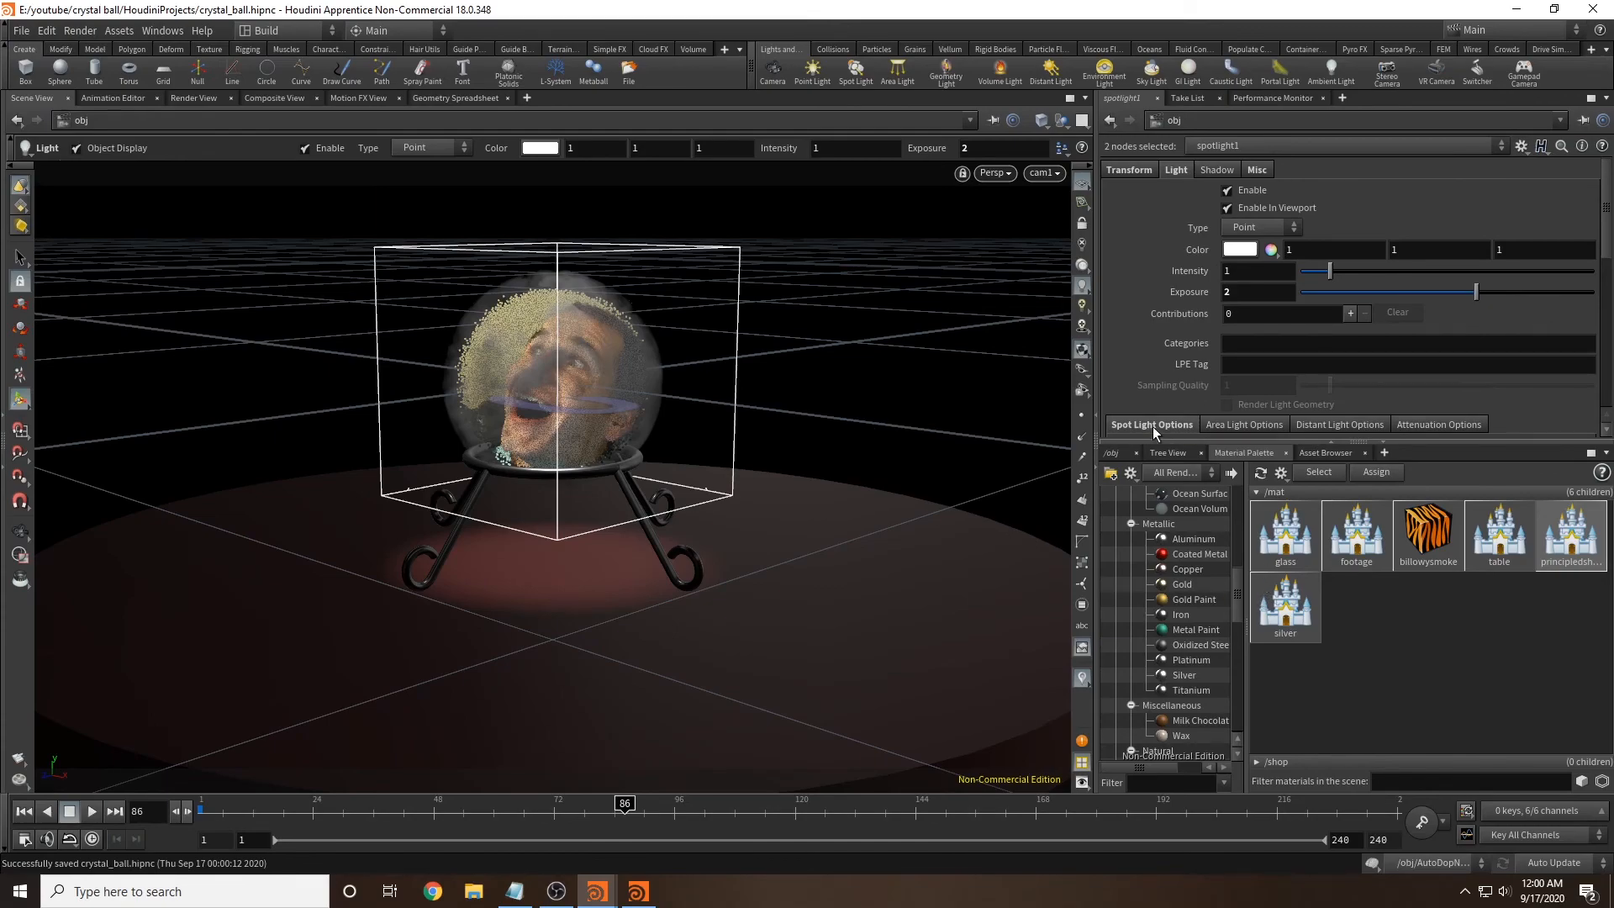
Step: Open the output network and enable depth of field and motion blur on the mantra_ipr render node
left_click(1115, 453)
left_click(1197, 476)
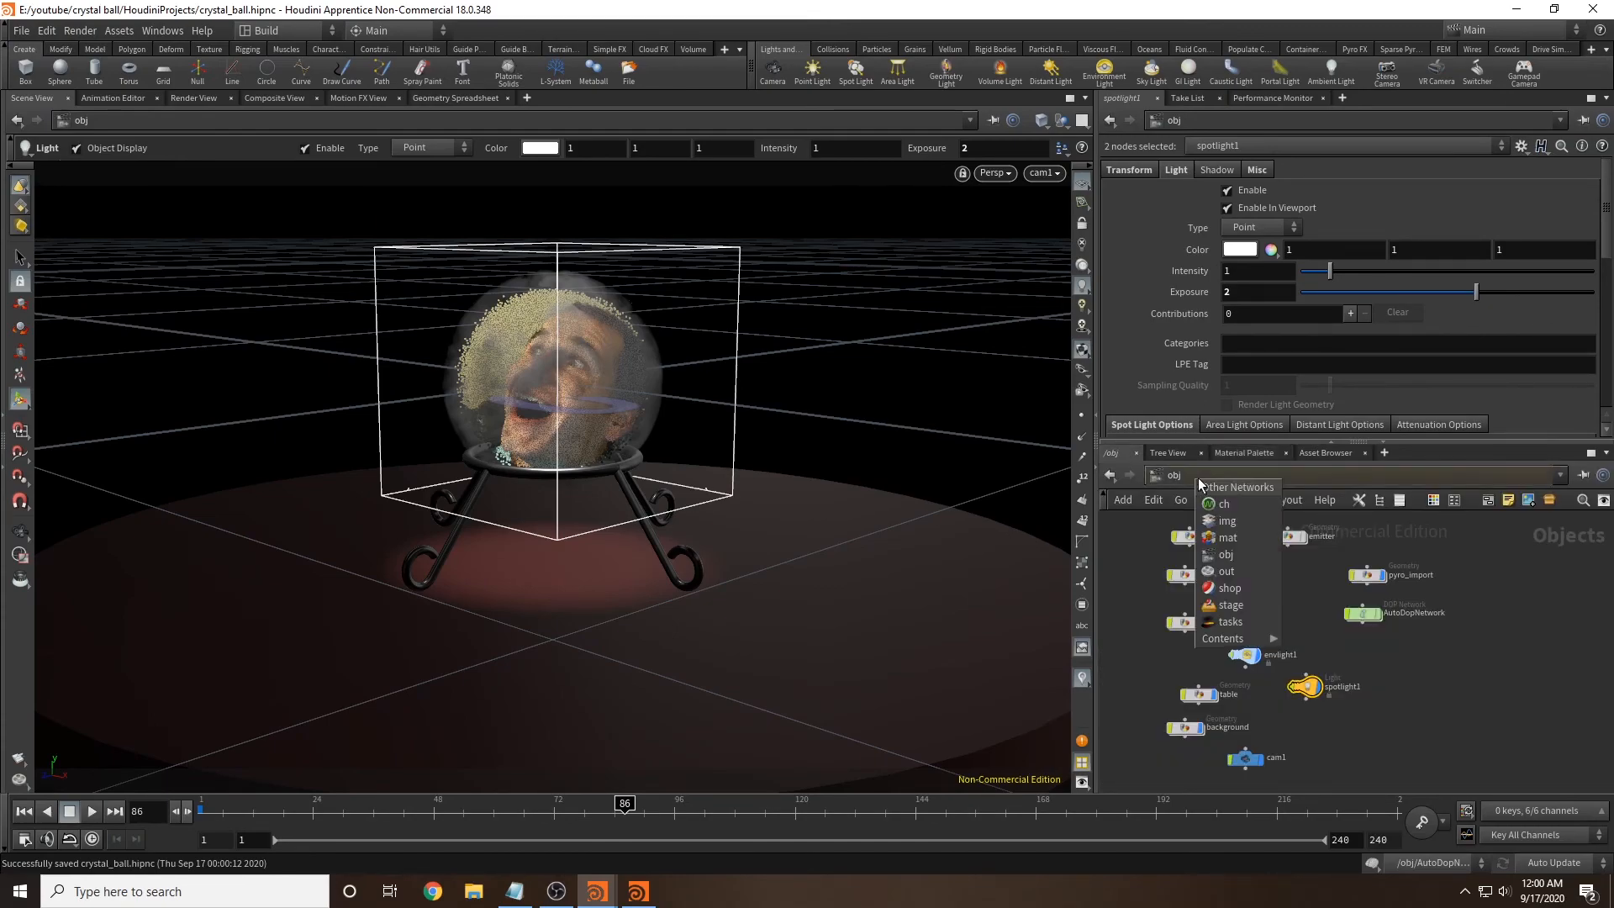
left_click(1229, 573)
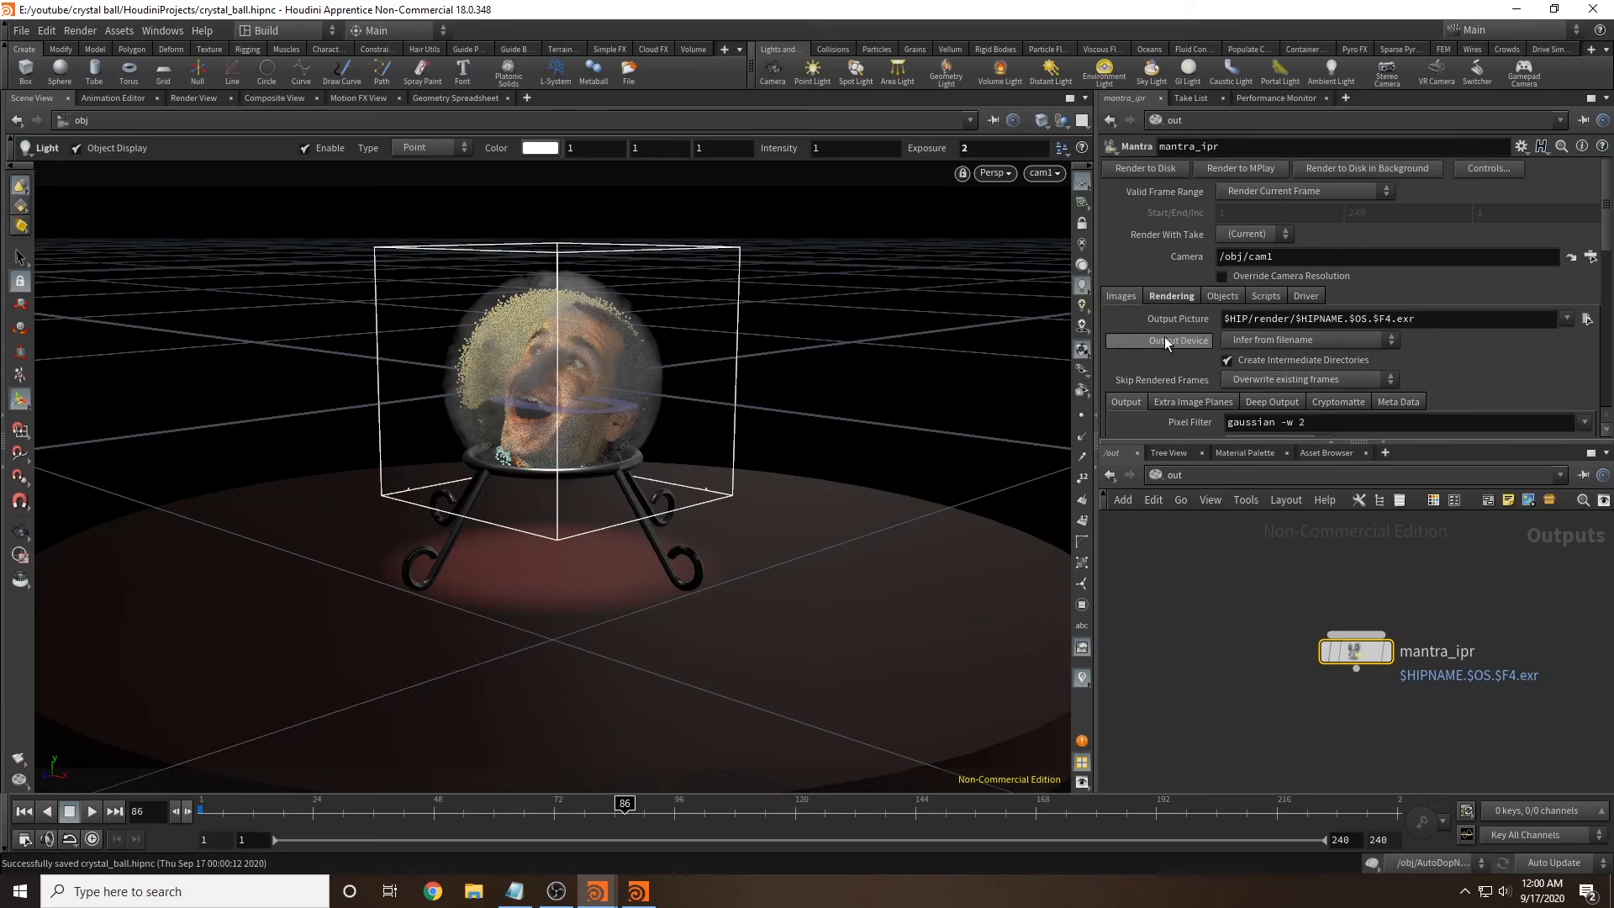
scroll(1165, 342, "down", 1)
left_click(1190, 276)
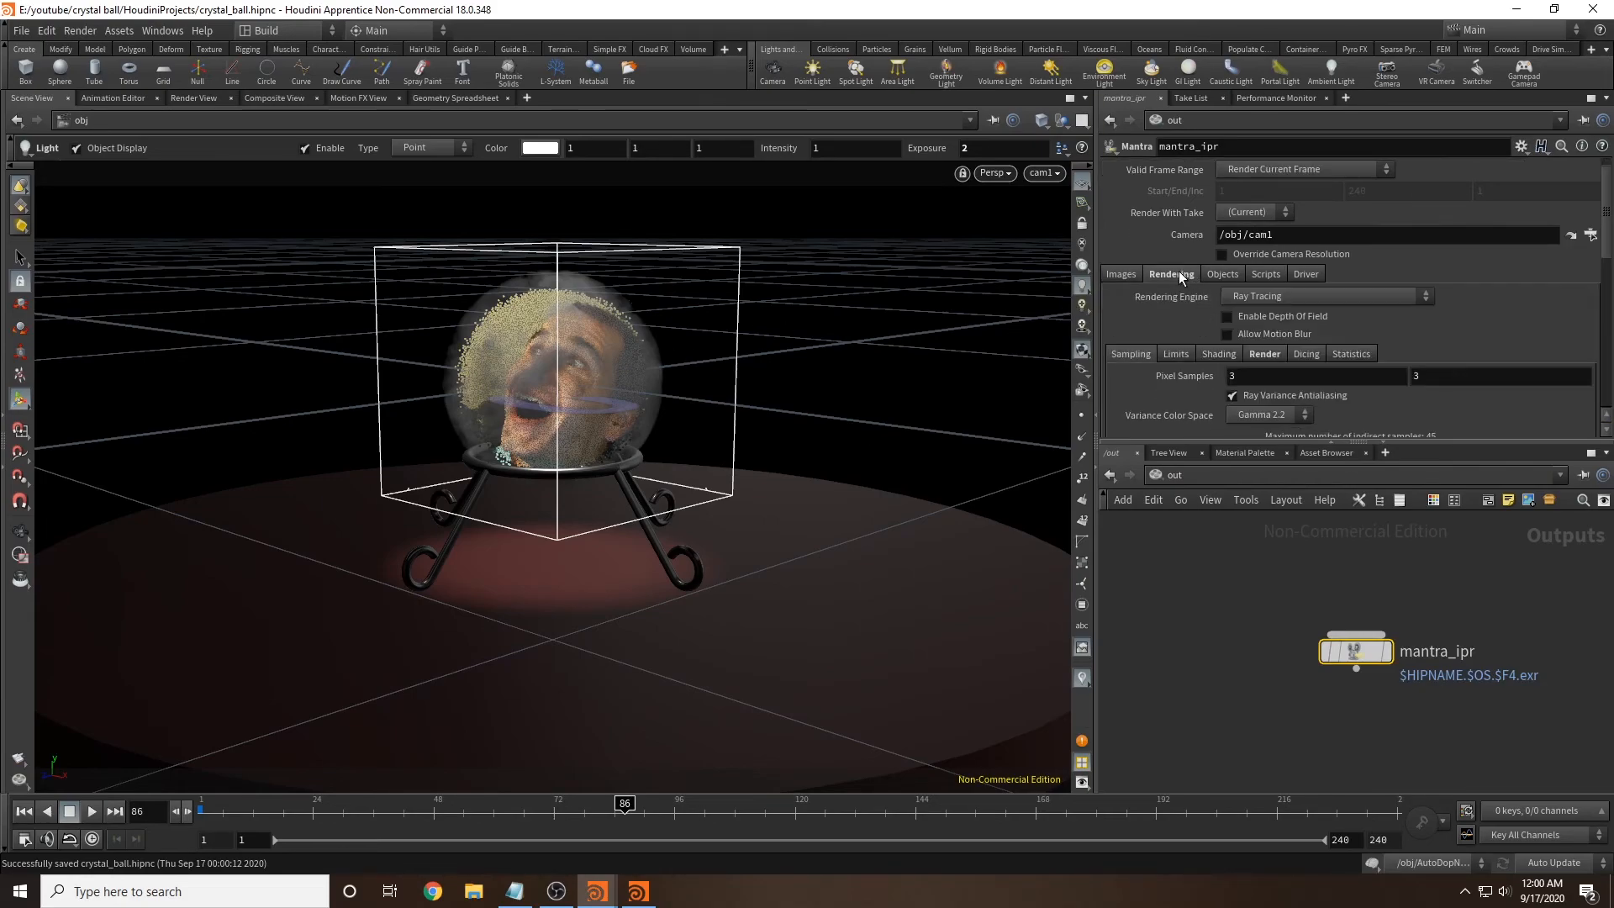
left_click(1226, 316)
left_click(1227, 334)
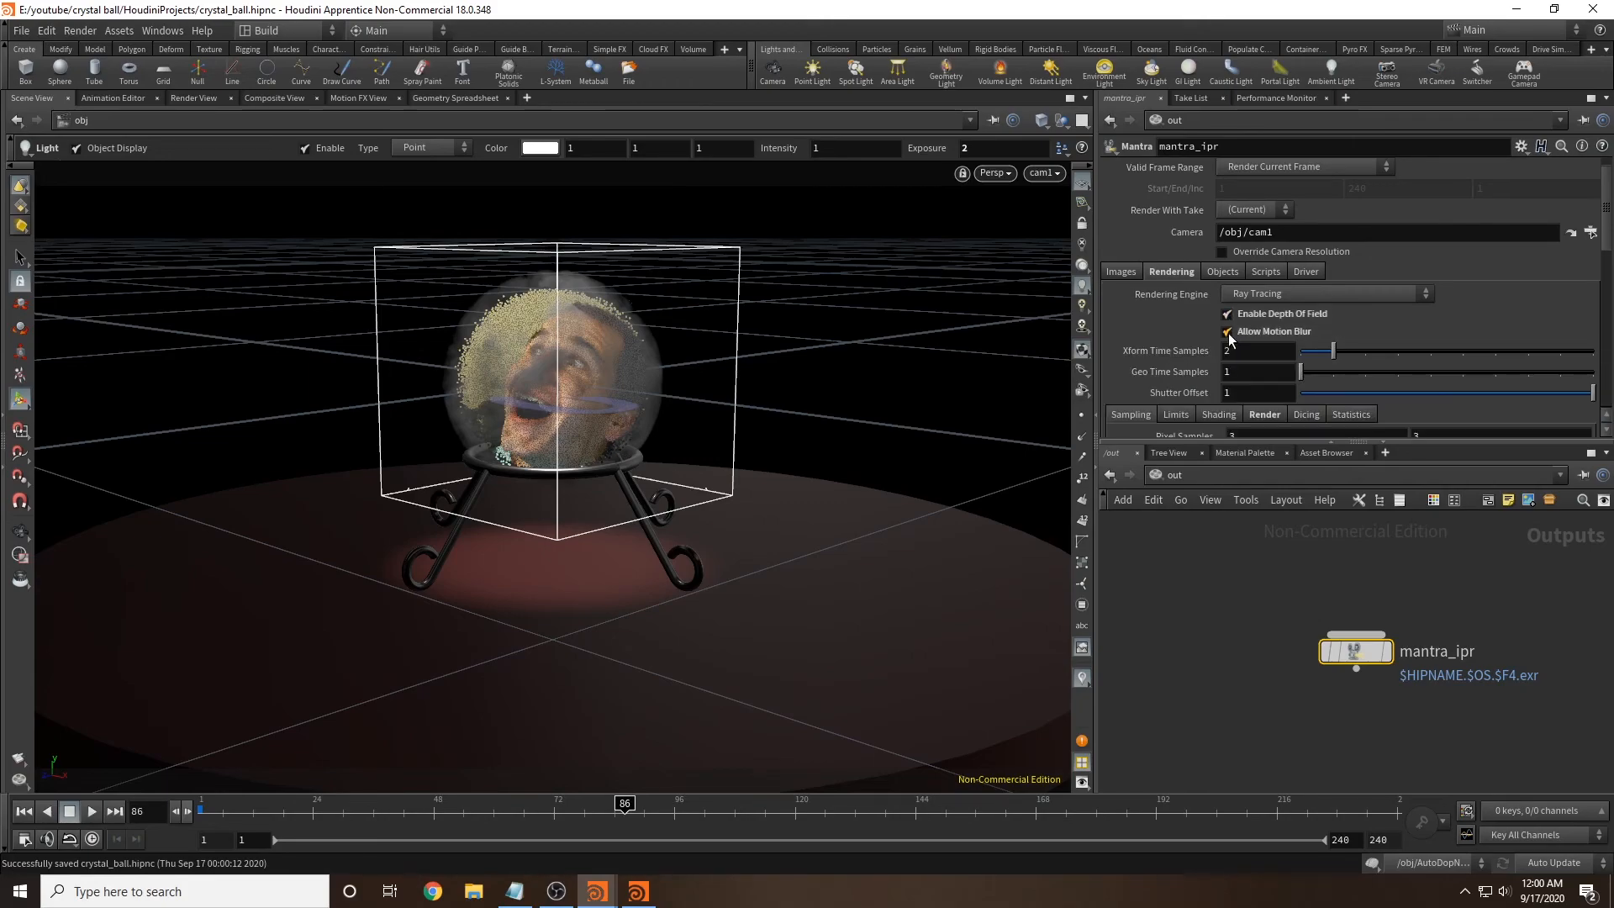
Step: Set the mantra_ipr node's Pixel Samples to 10 by 10
scroll(1185, 343, "down", 1)
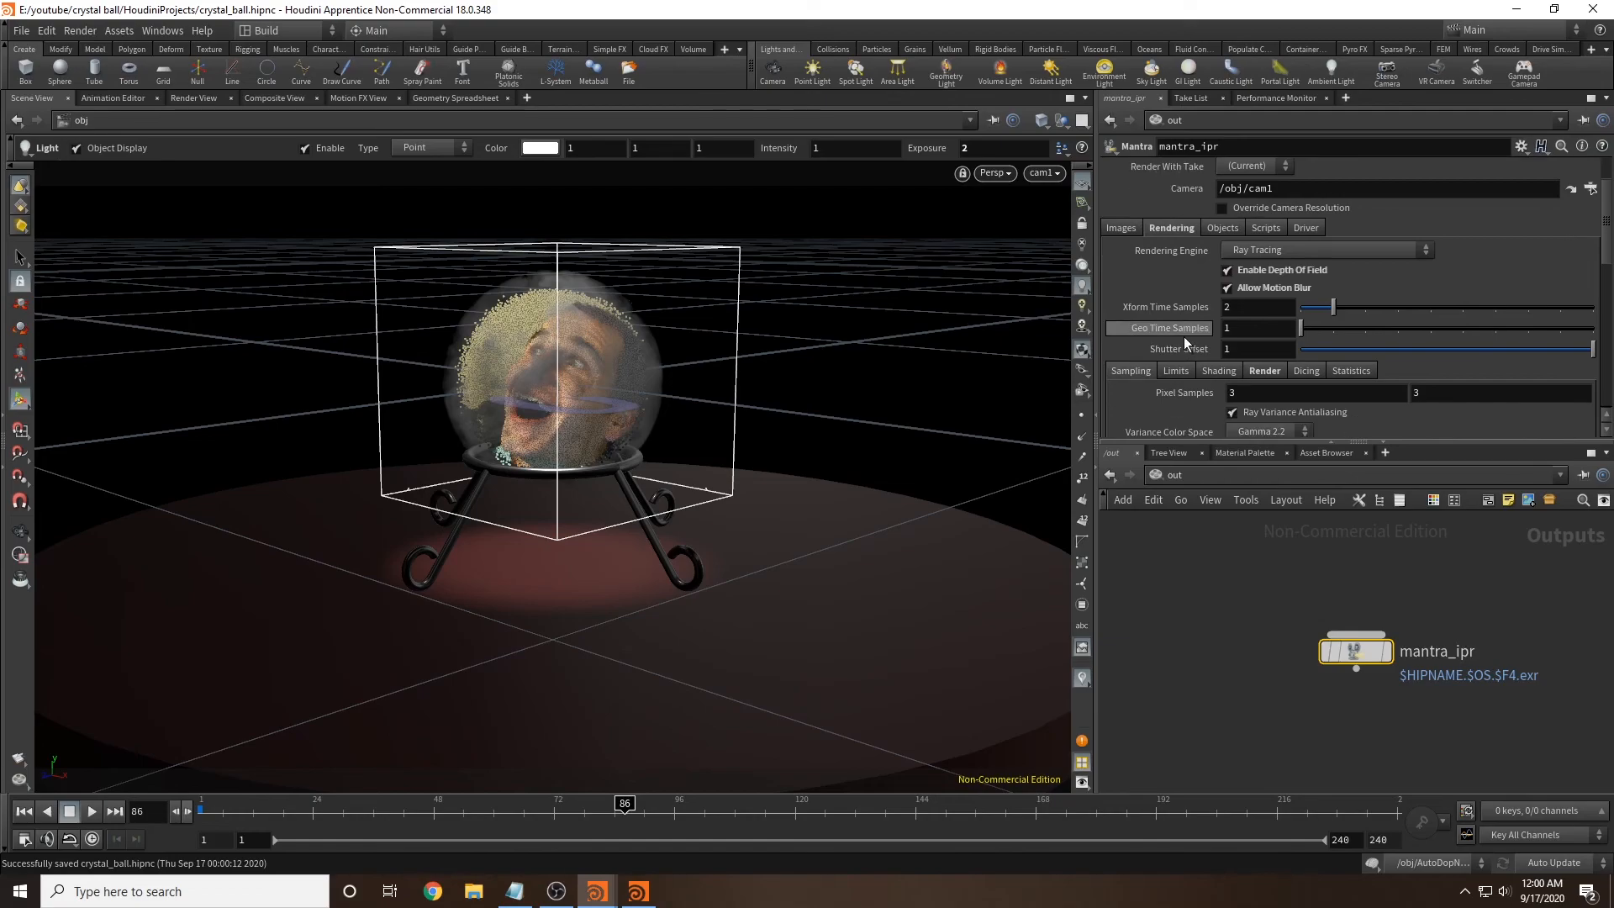
scroll(1185, 342, "down", 2)
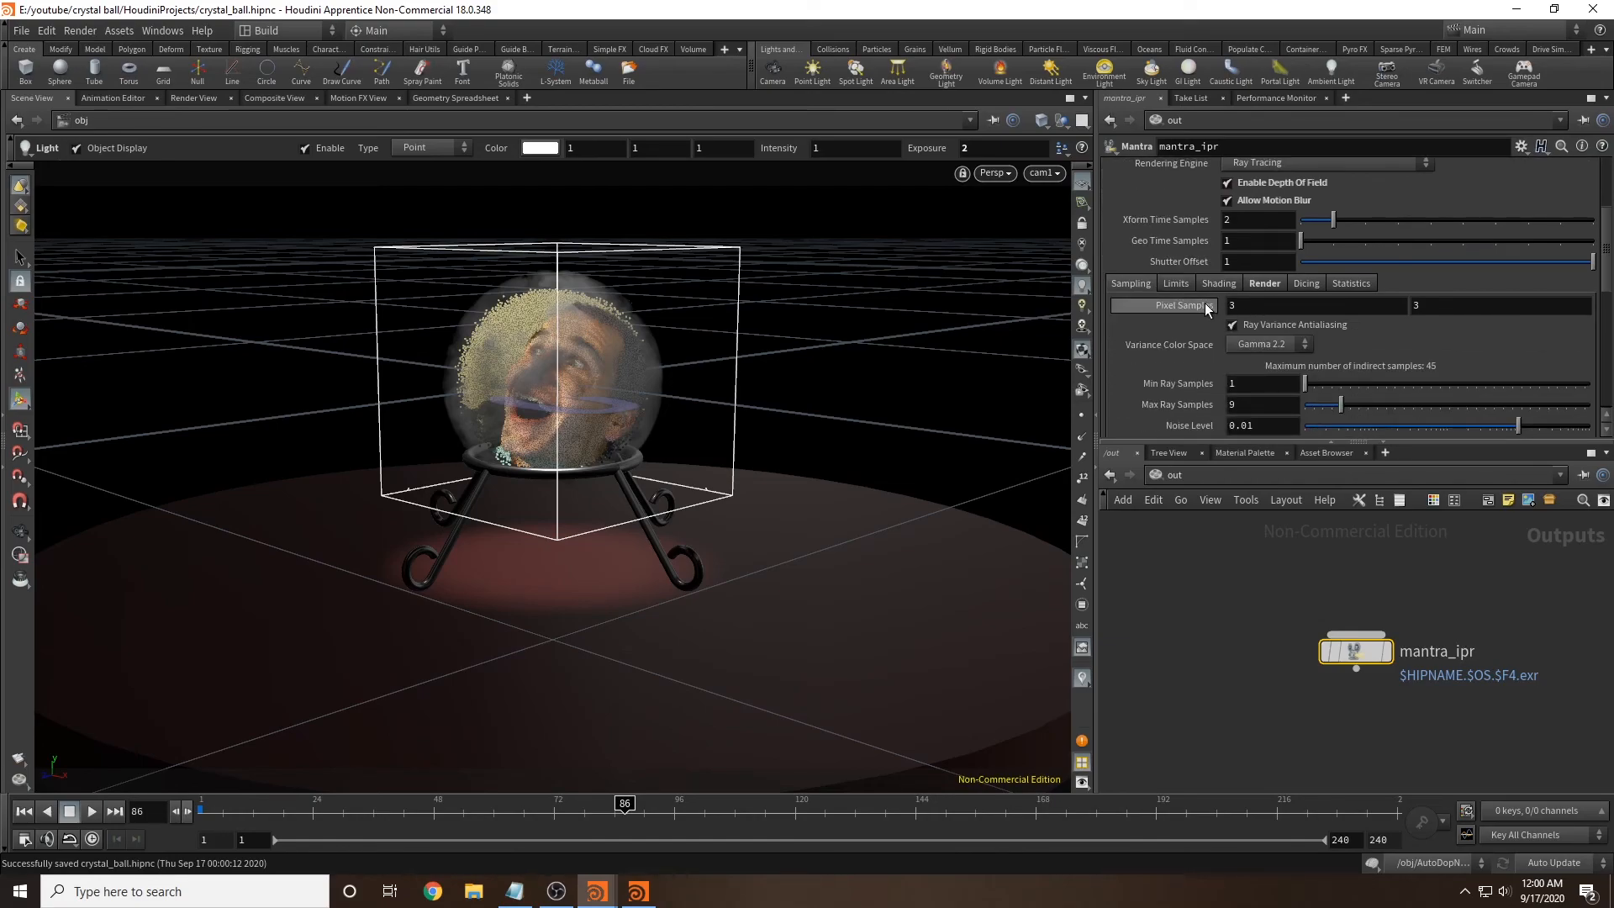
left_click(1266, 304)
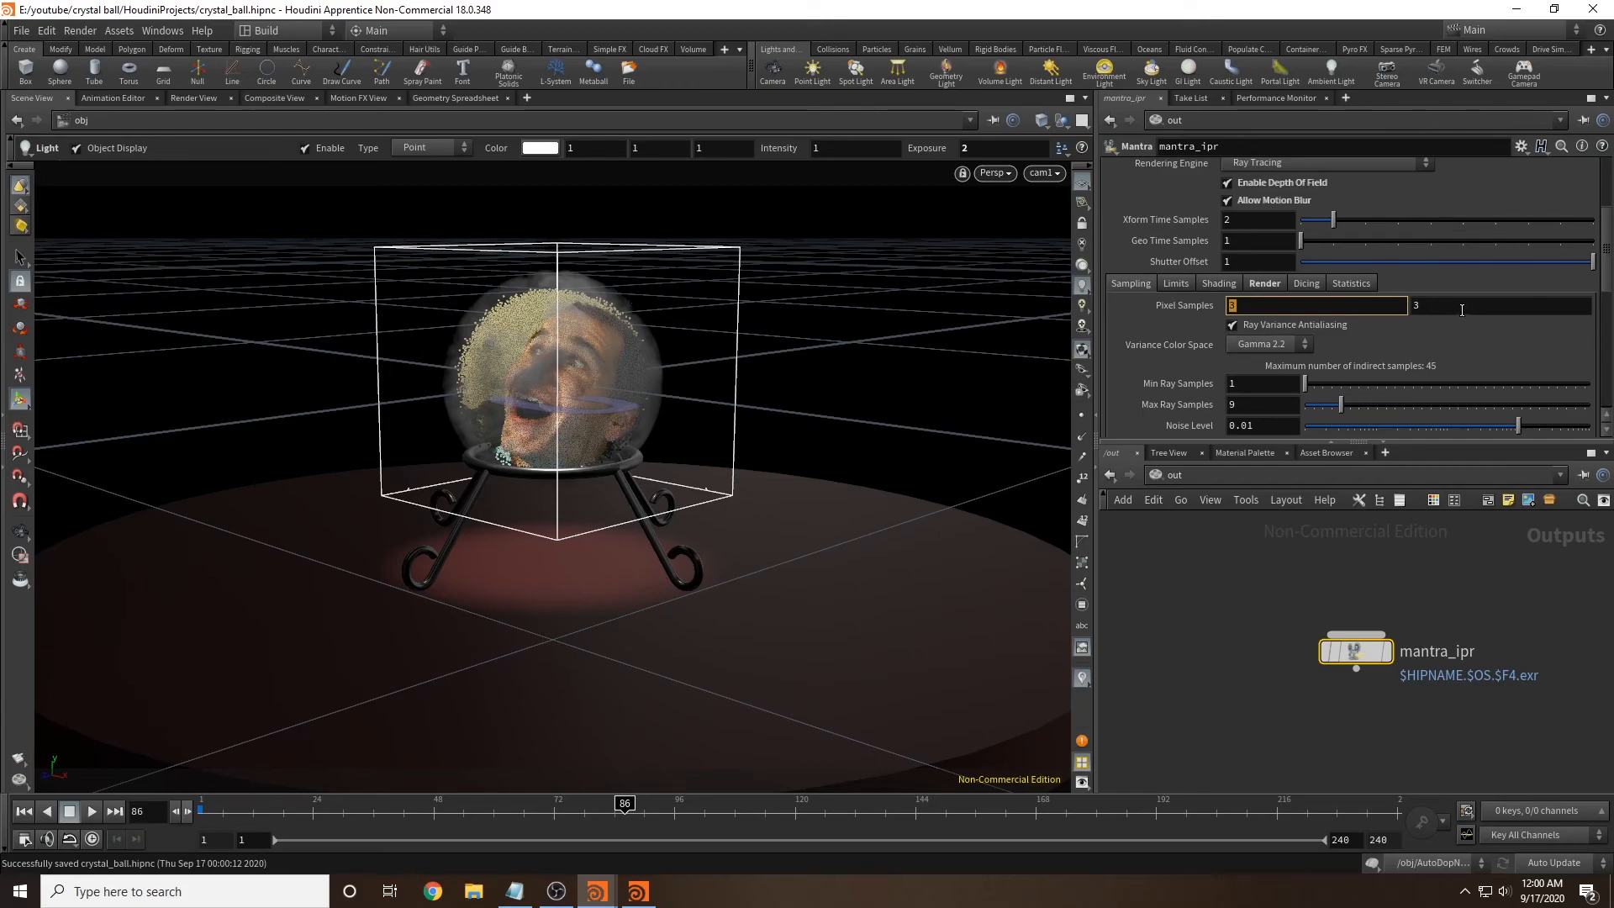
type("10")
key("Return")
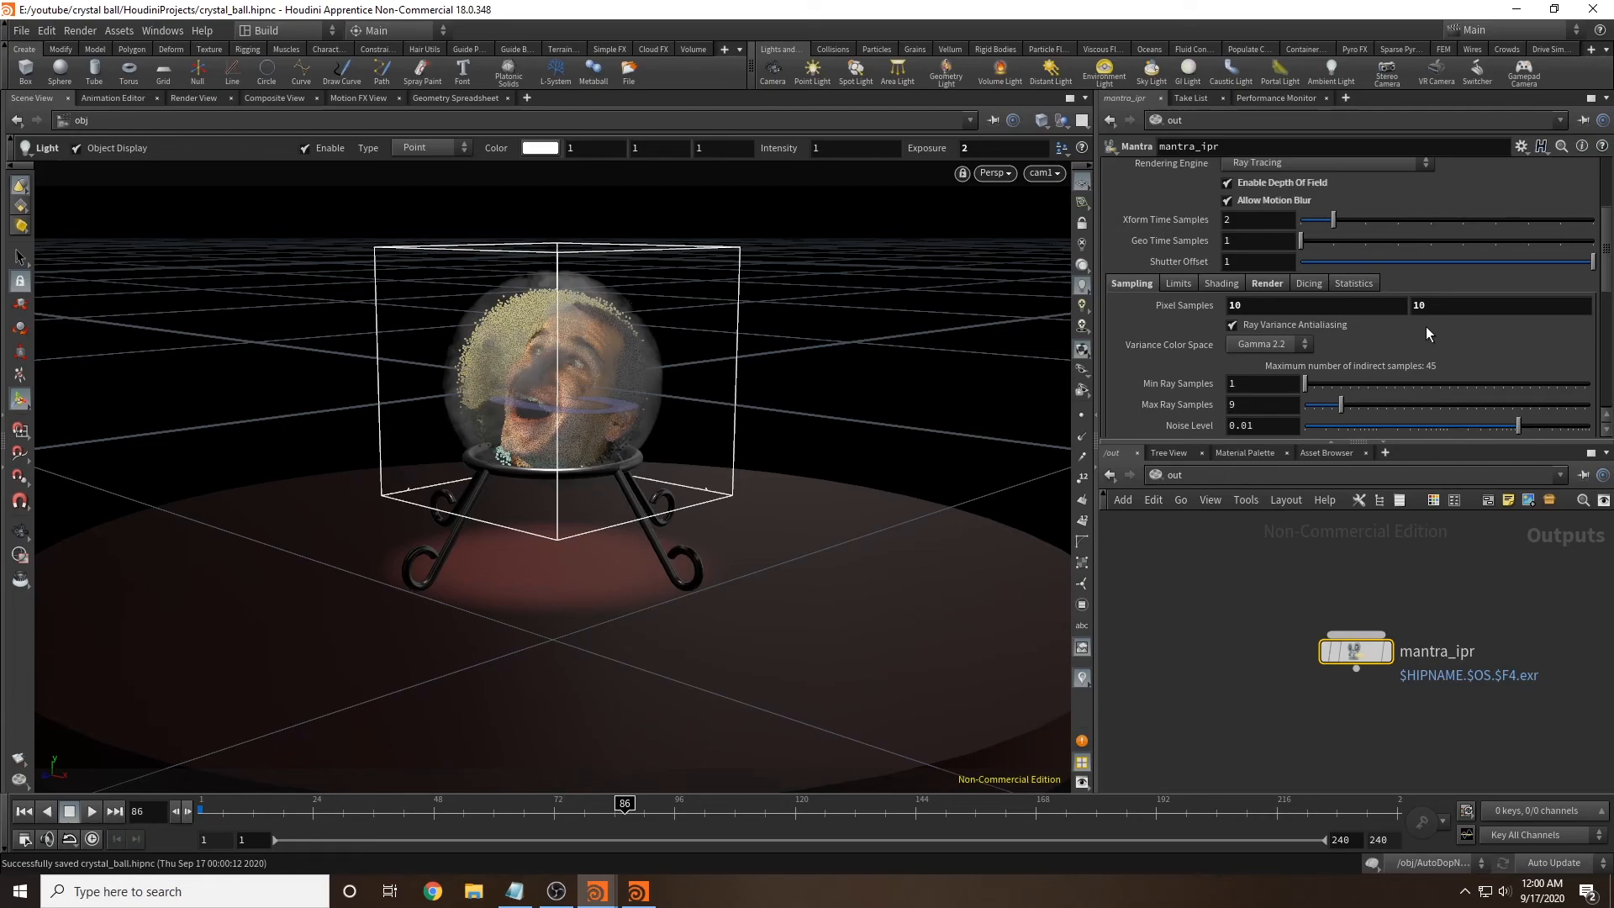
Step: Review the mantra_ipr node's noise, quality and Stochastic Samples settings, including the Stochastic Samples description, then deselect the node
scroll(1426, 328, "down", 1)
scroll(1178, 296, "down", 2)
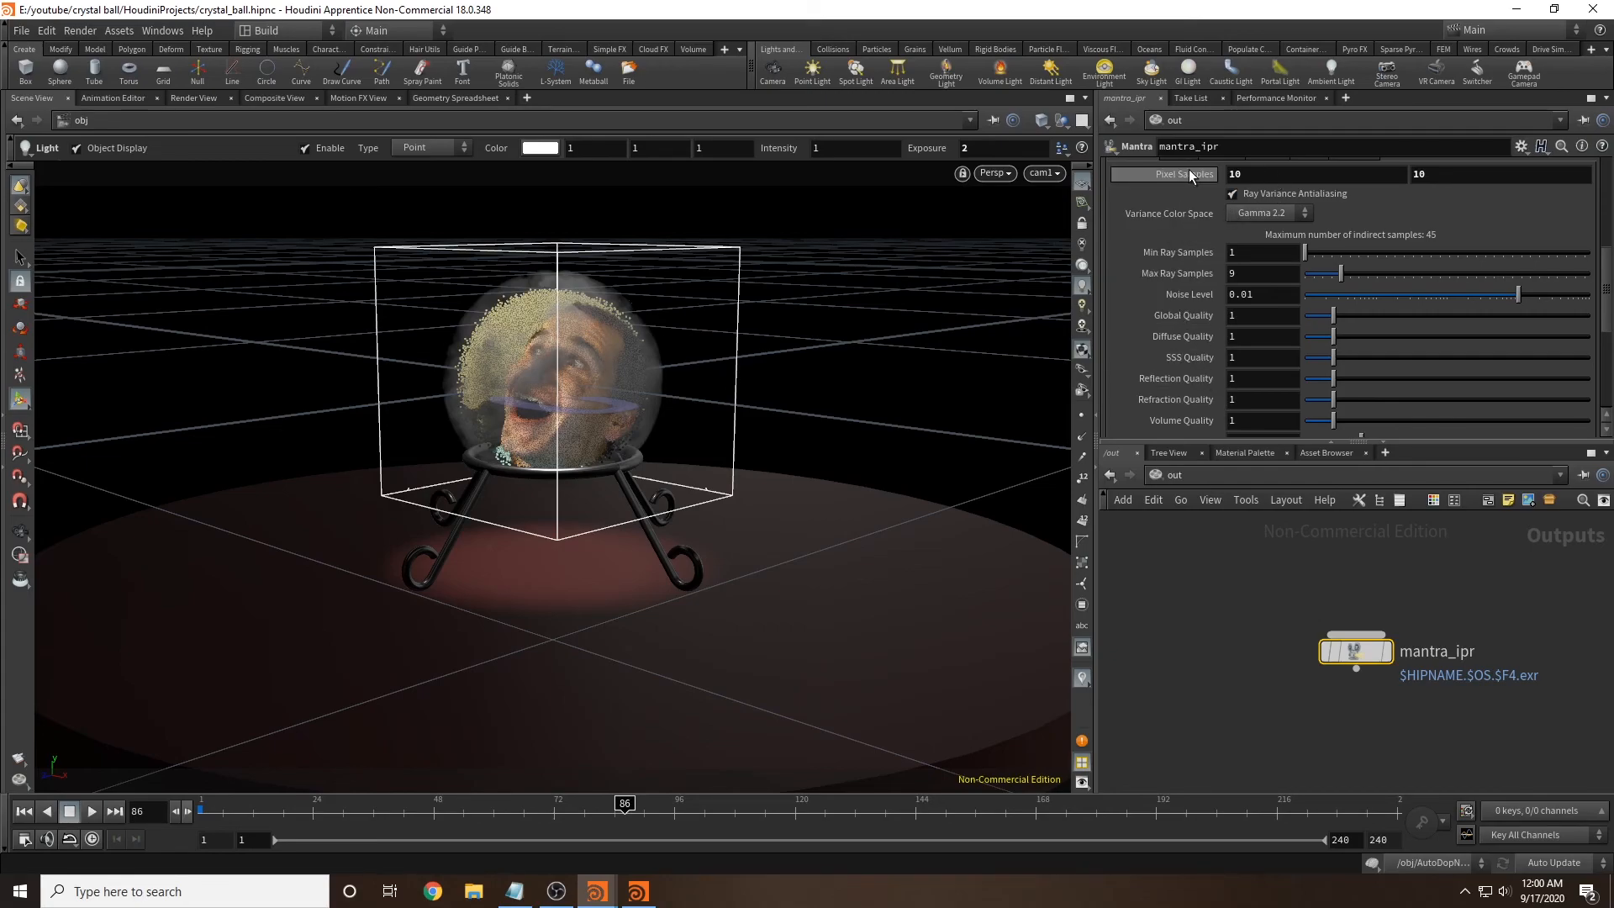
scroll(1172, 265, "down", 3)
scroll(1173, 266, "down", 4)
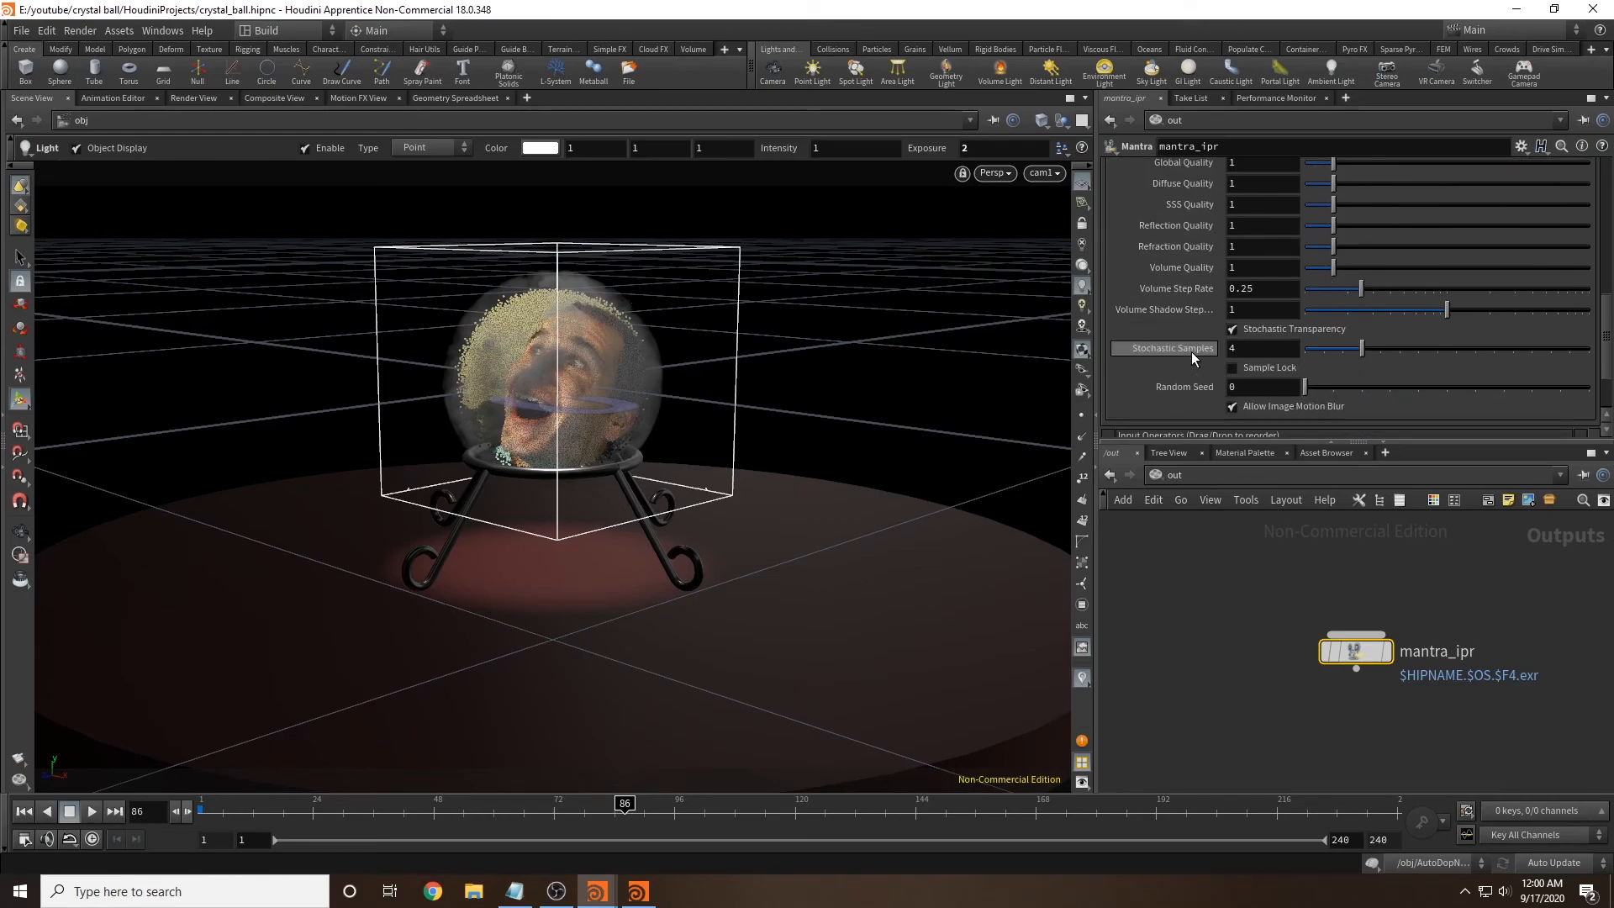
mouse_move(1192, 353)
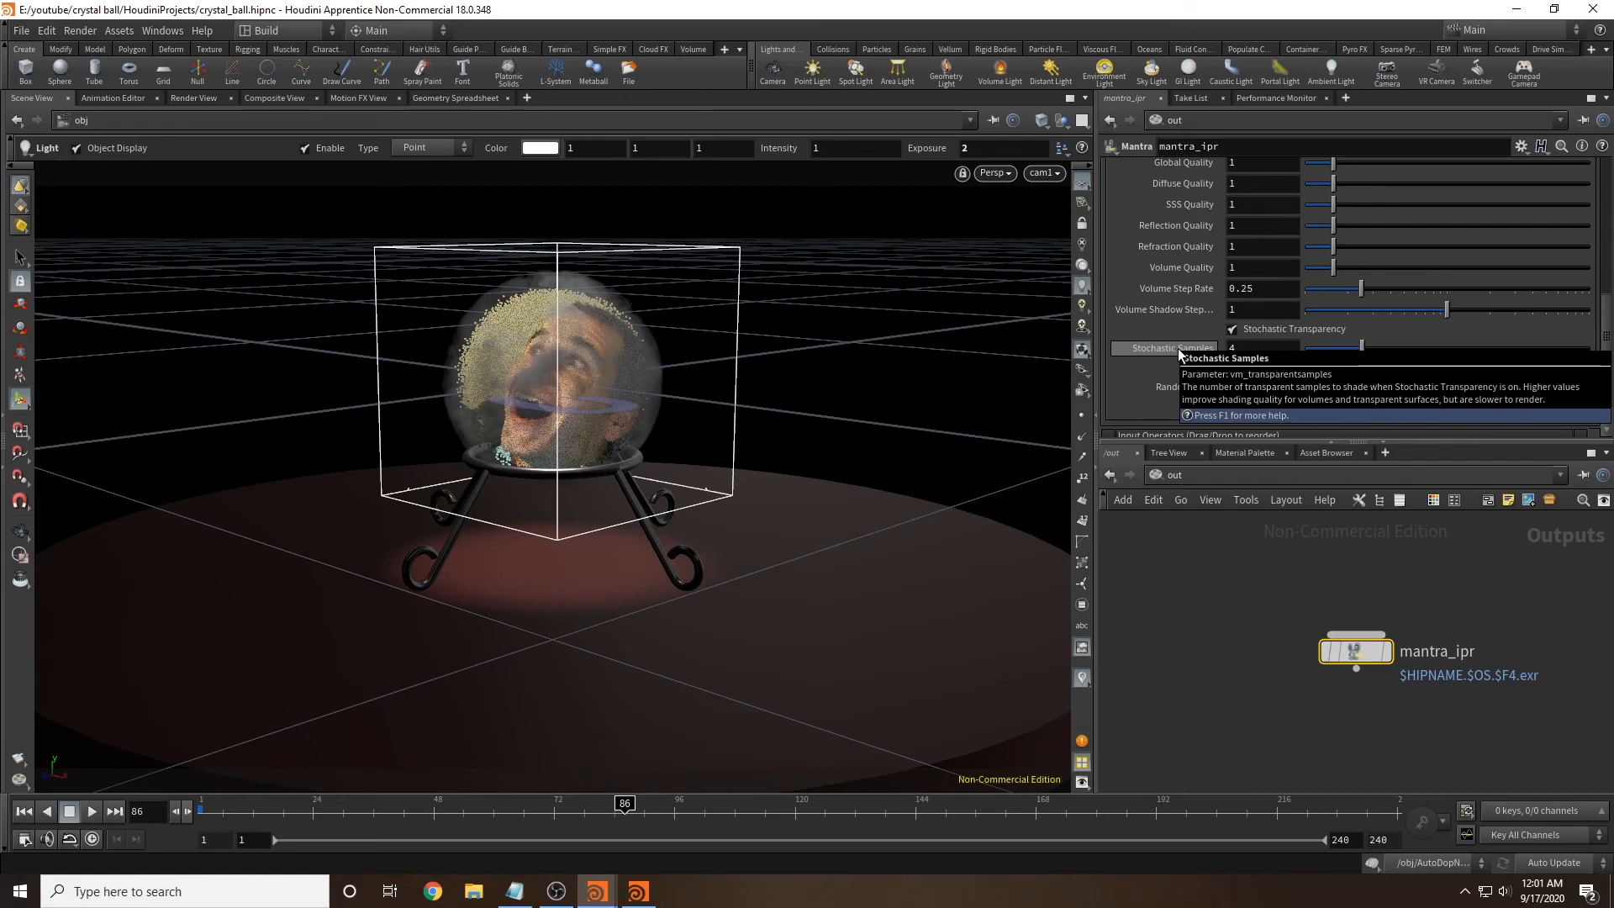
scroll(1178, 348, "up", 4)
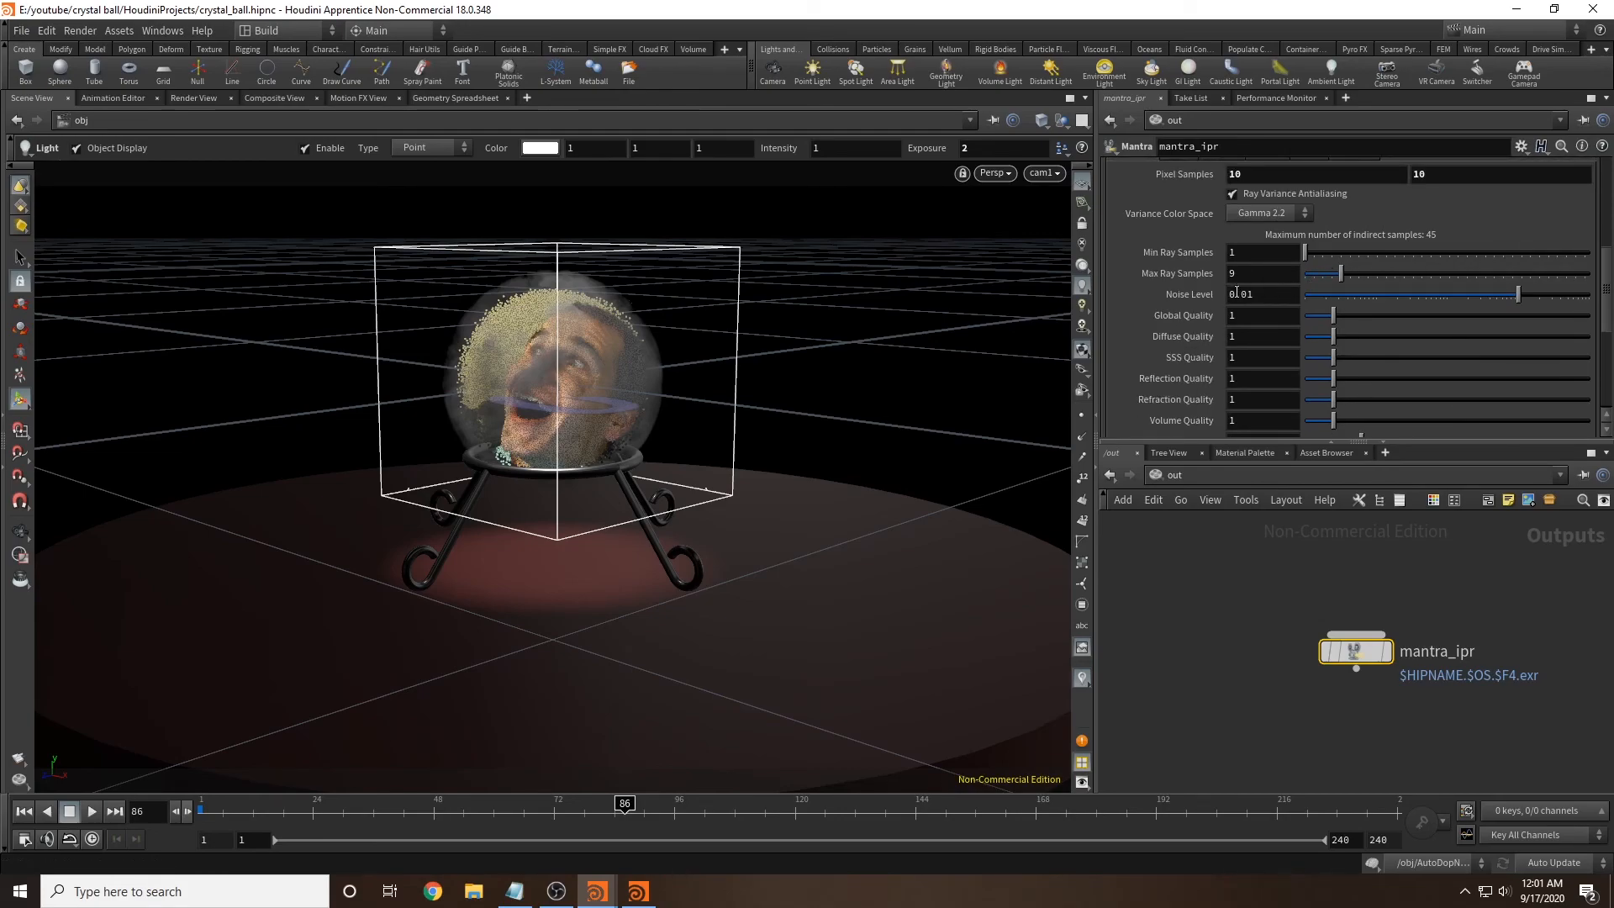
scroll(1162, 319, "up", 4)
scroll(1161, 321, "up", 3)
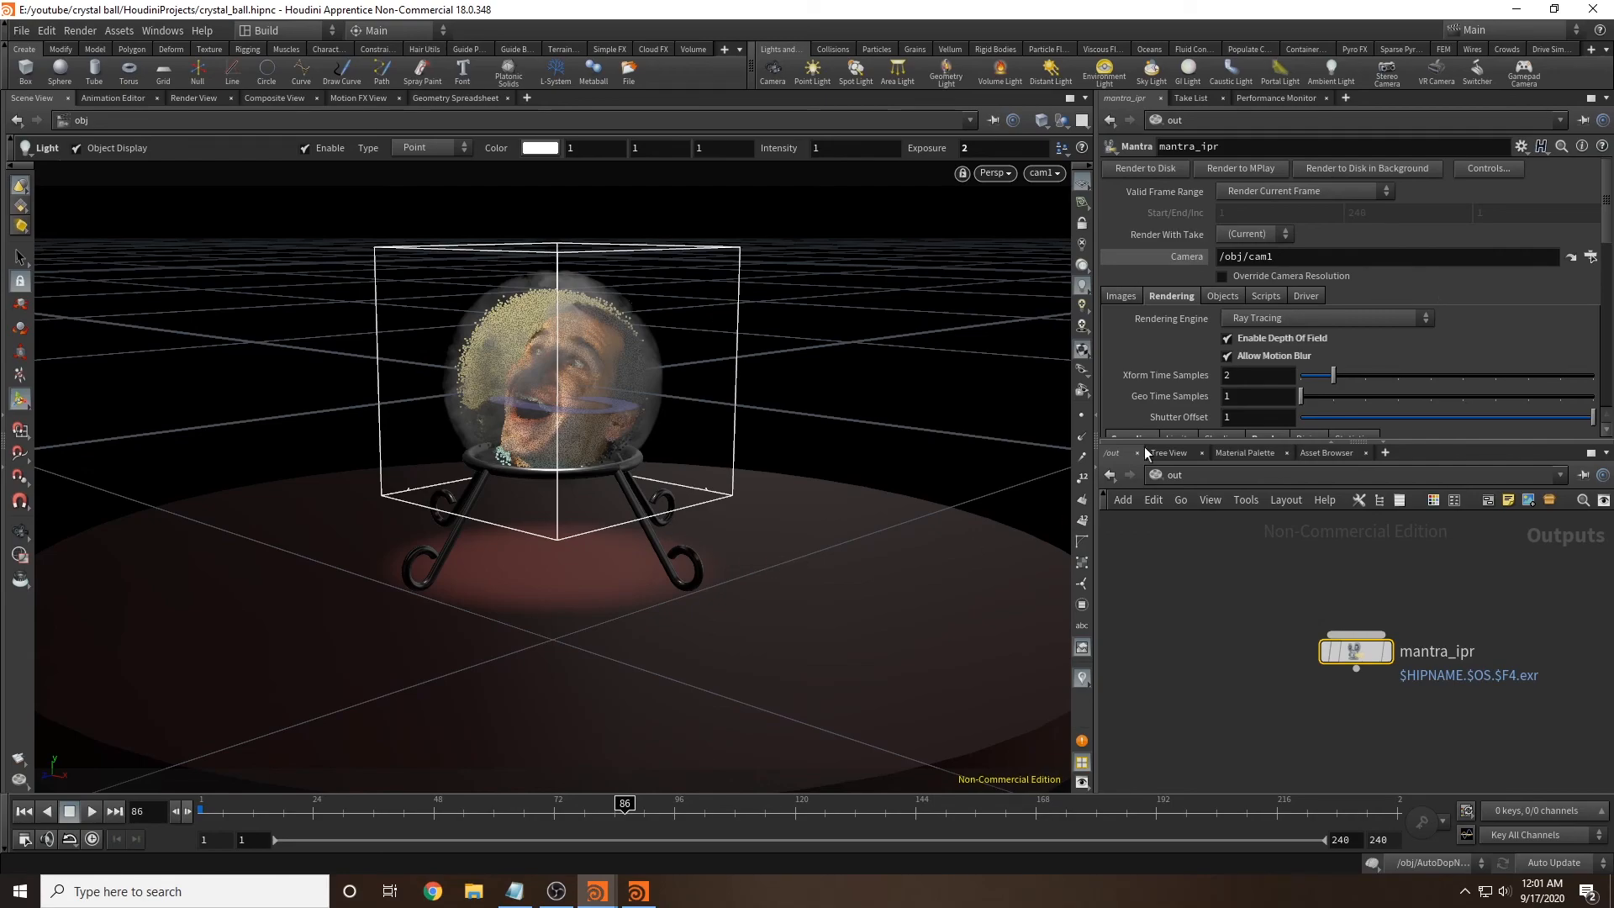
mouse_move(1148, 206)
left_click(1263, 563)
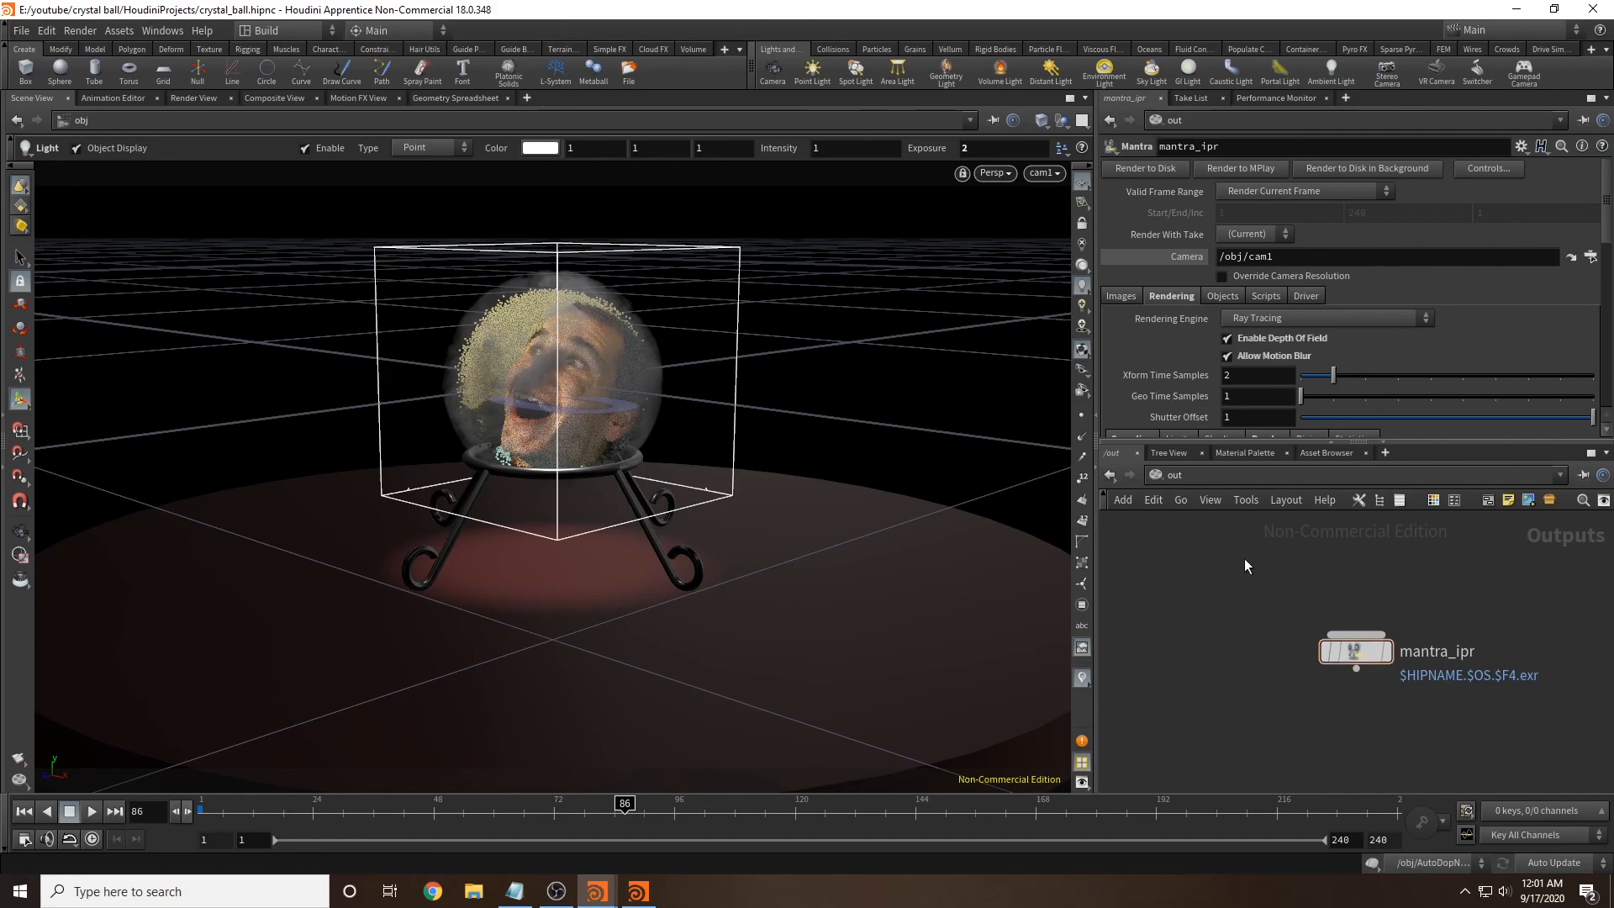